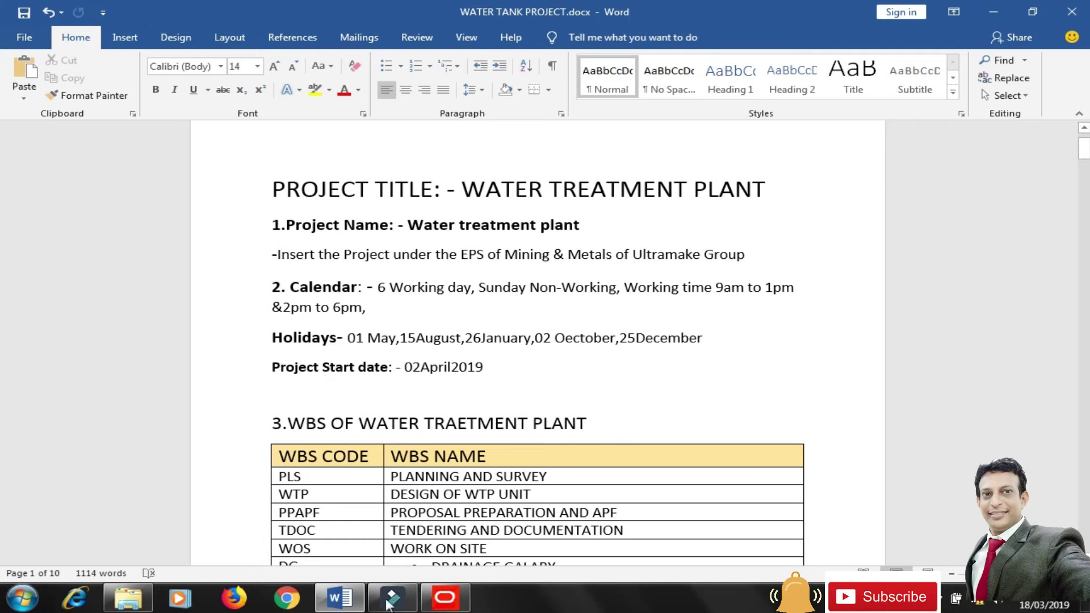
Bring the Primavera P6 Create a New Project wizard back in front of the Word brief.
left_click(445, 597)
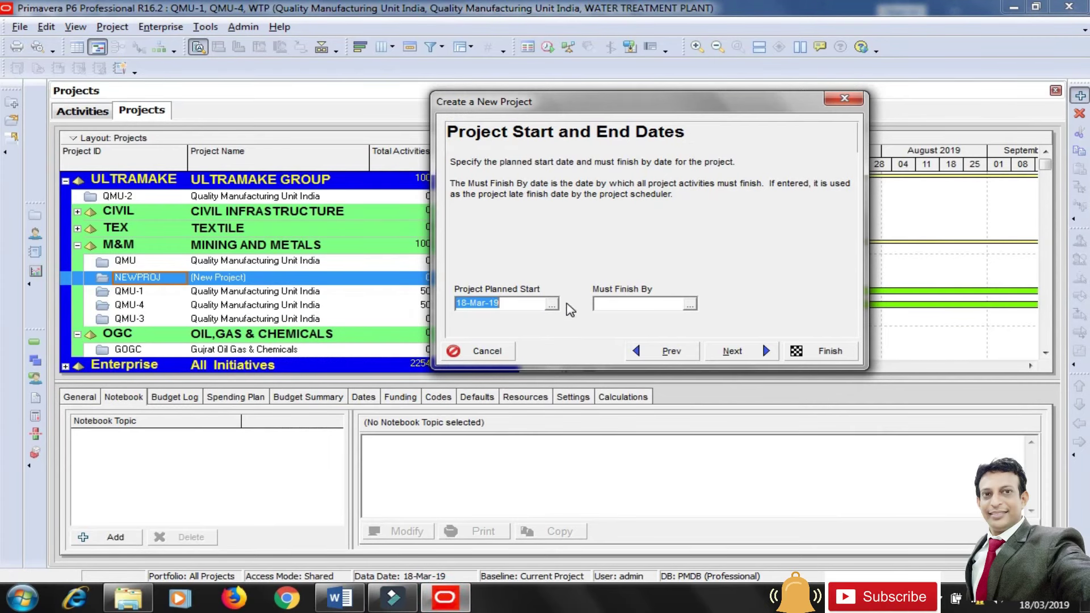
Set the project planned start date to 02-Apr-19.
left_click(551, 305)
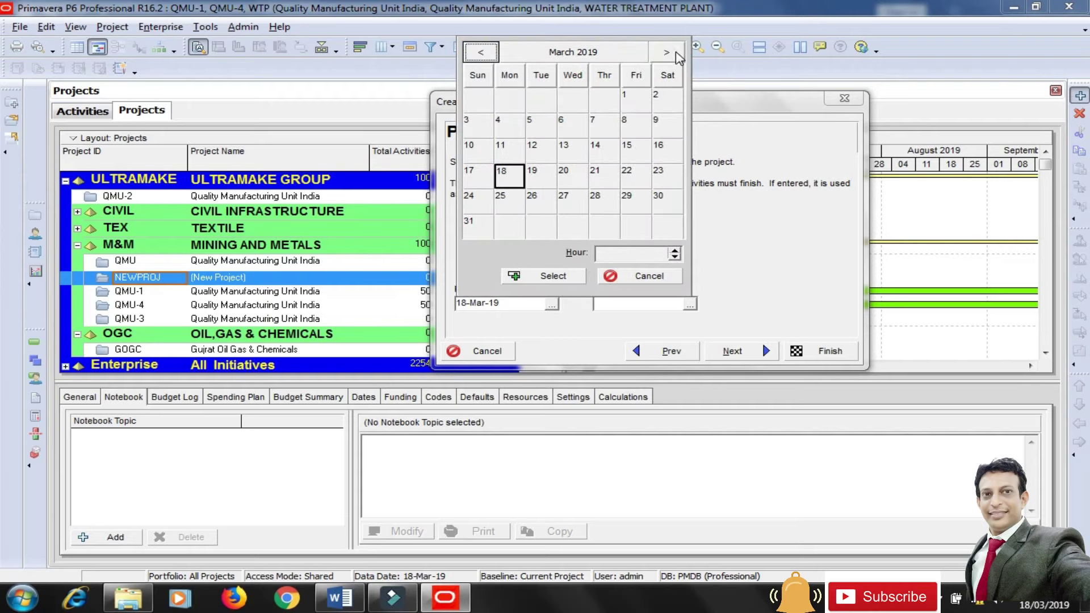
left_click(667, 52)
left_click(544, 101)
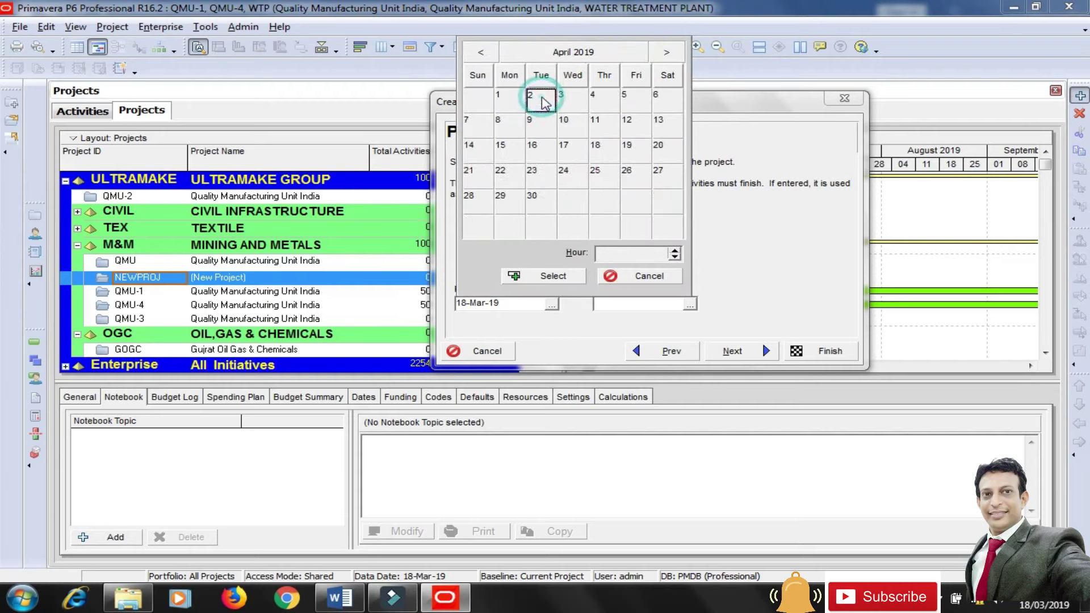
left_click(553, 277)
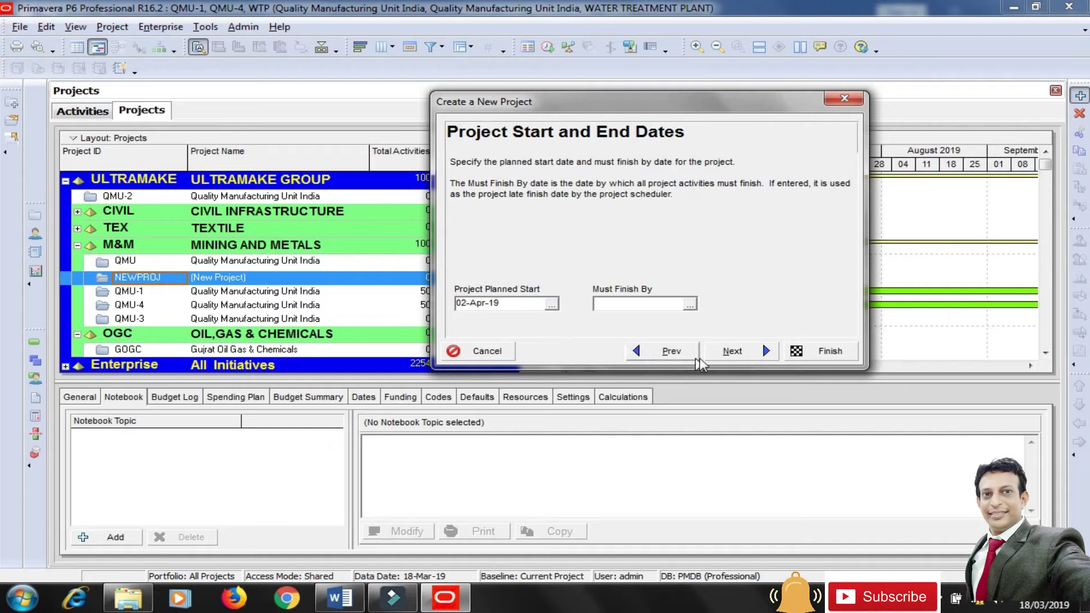
Accept the remaining wizard pages and finish creating the WTP project.
left_click(741, 352)
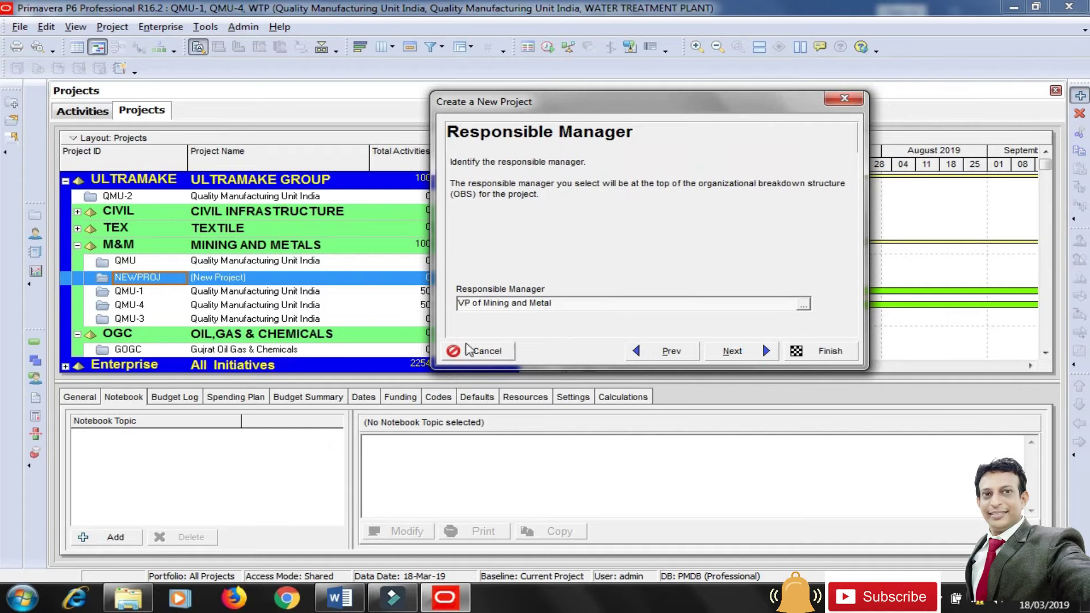
left_click(726, 350)
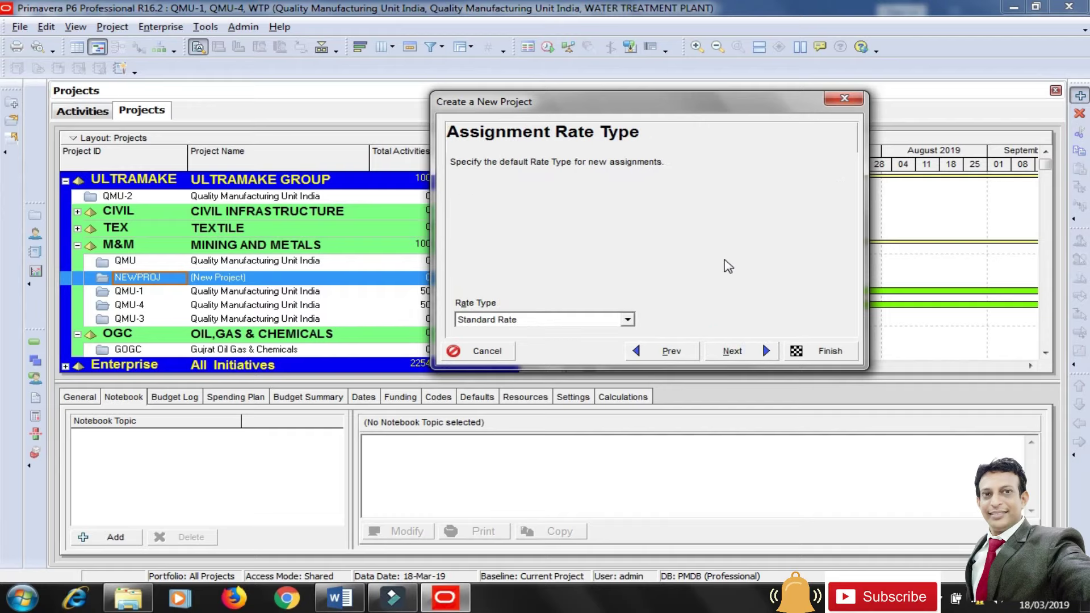
left_click(733, 352)
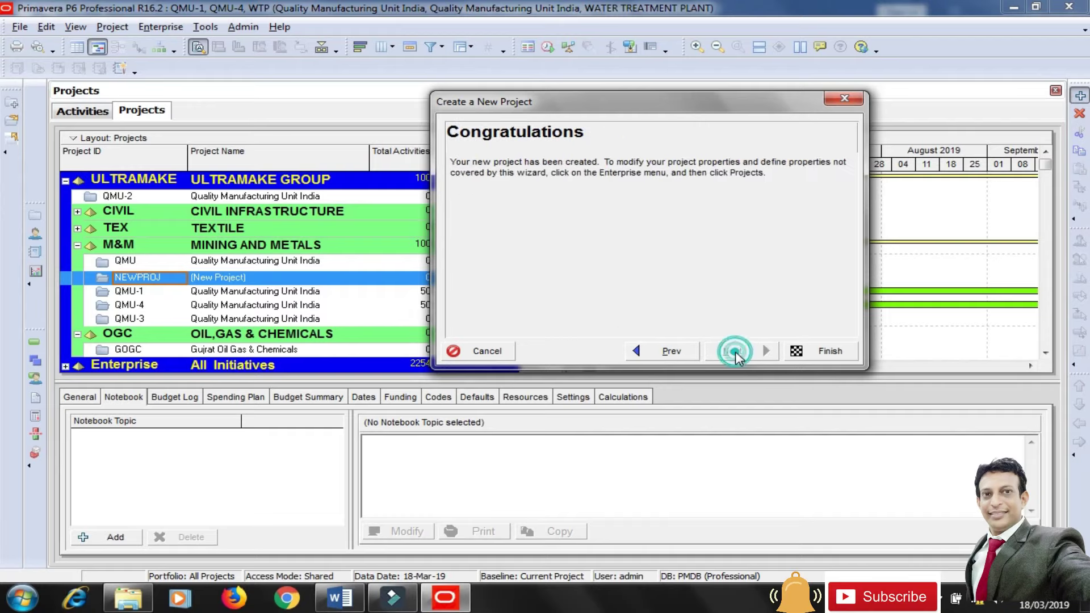
left_click(830, 352)
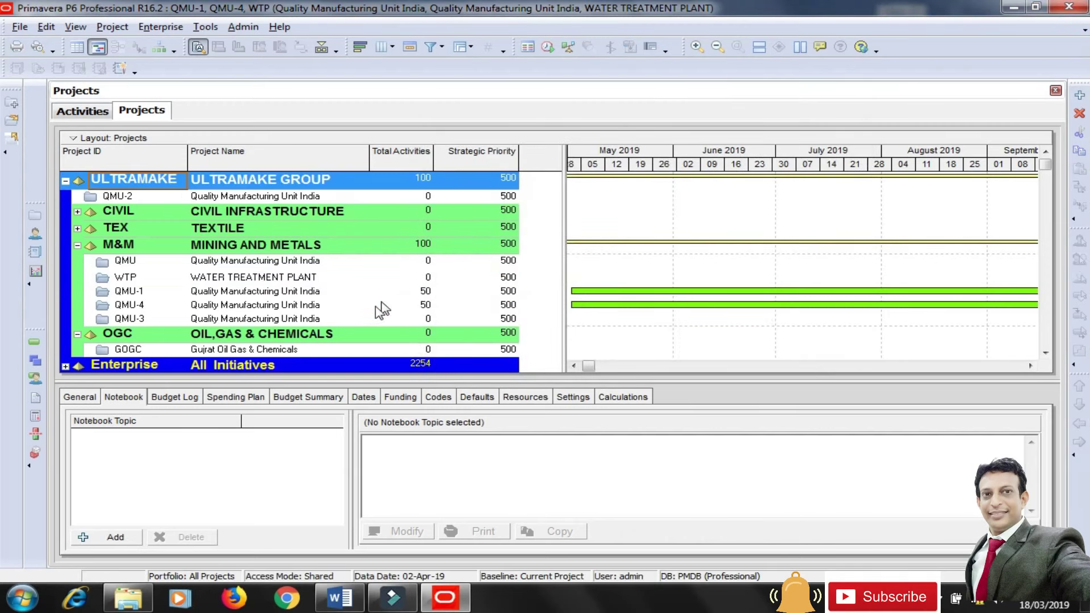
Change the WATER TREATMENT PLANT project status from Active to Planned and view its dates.
left_click(227, 278)
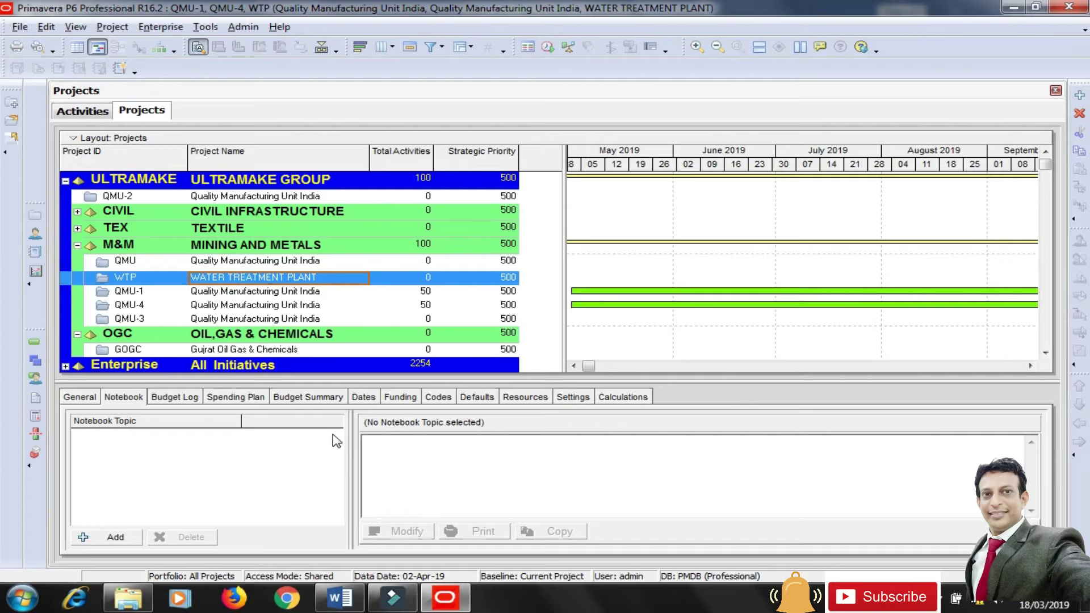
left_click_drag(351, 439, 498, 439)
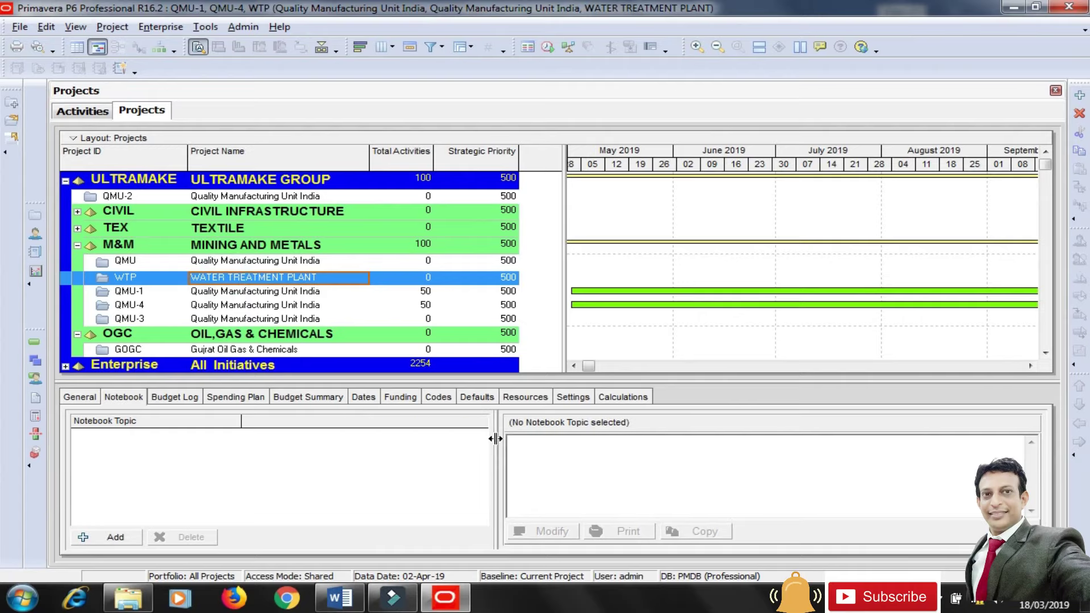
left_click(83, 399)
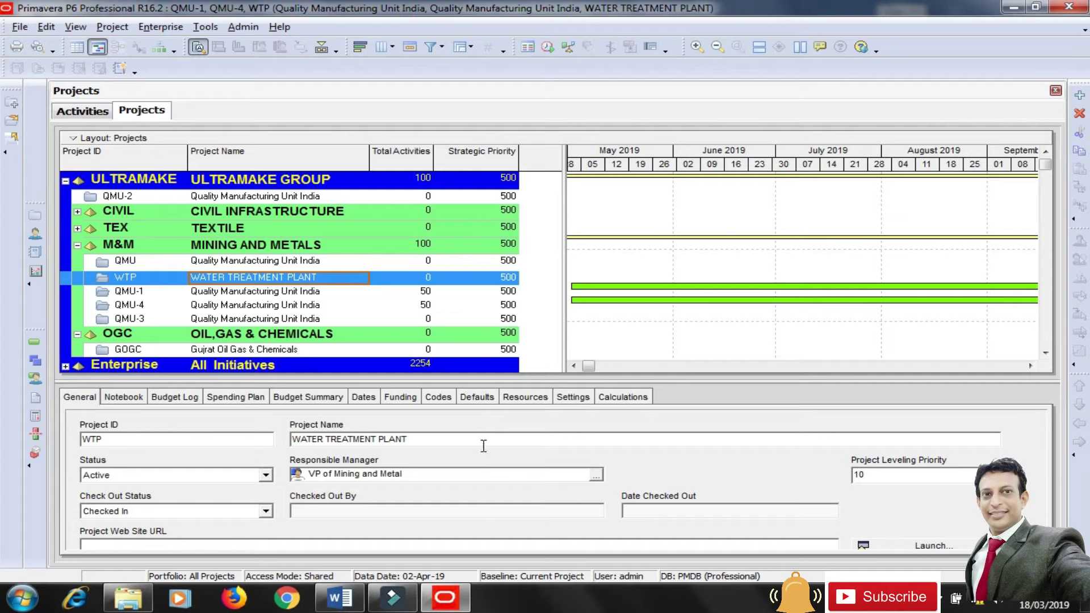
left_click(265, 475)
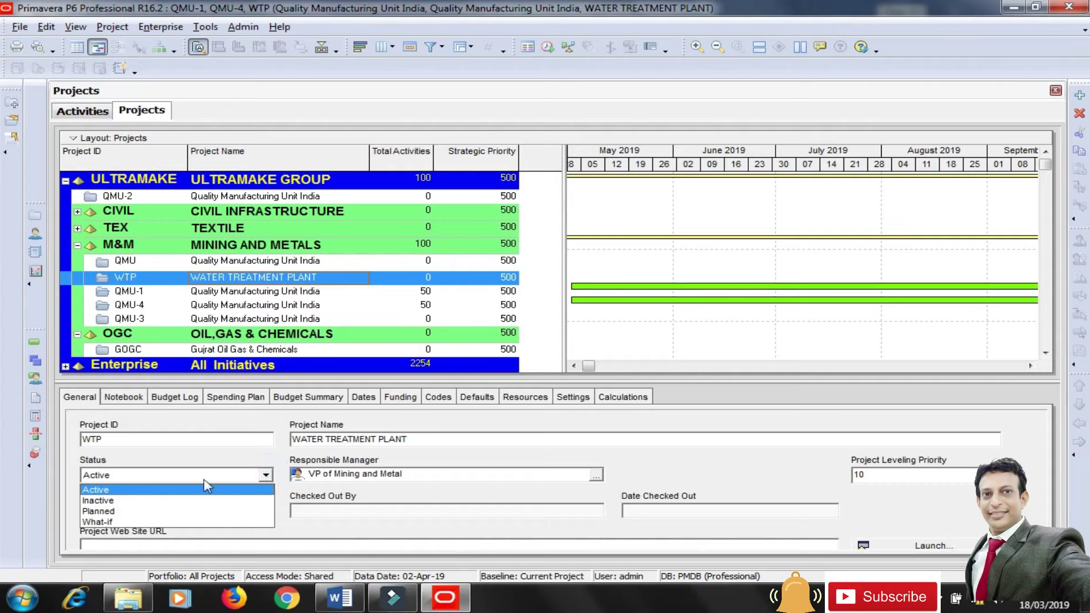
left_click(113, 503)
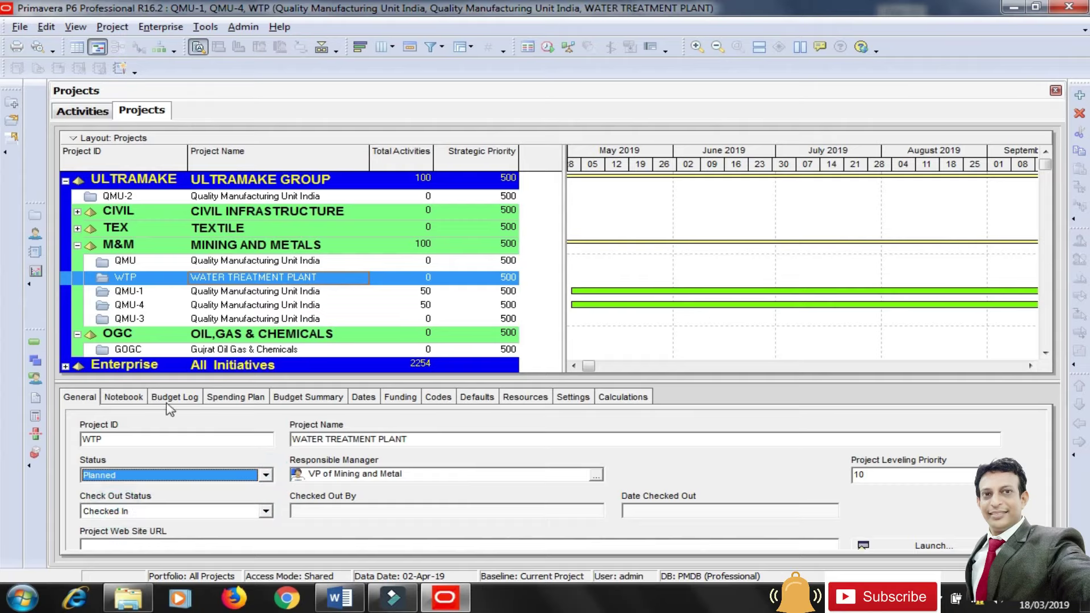
left_click(139, 397)
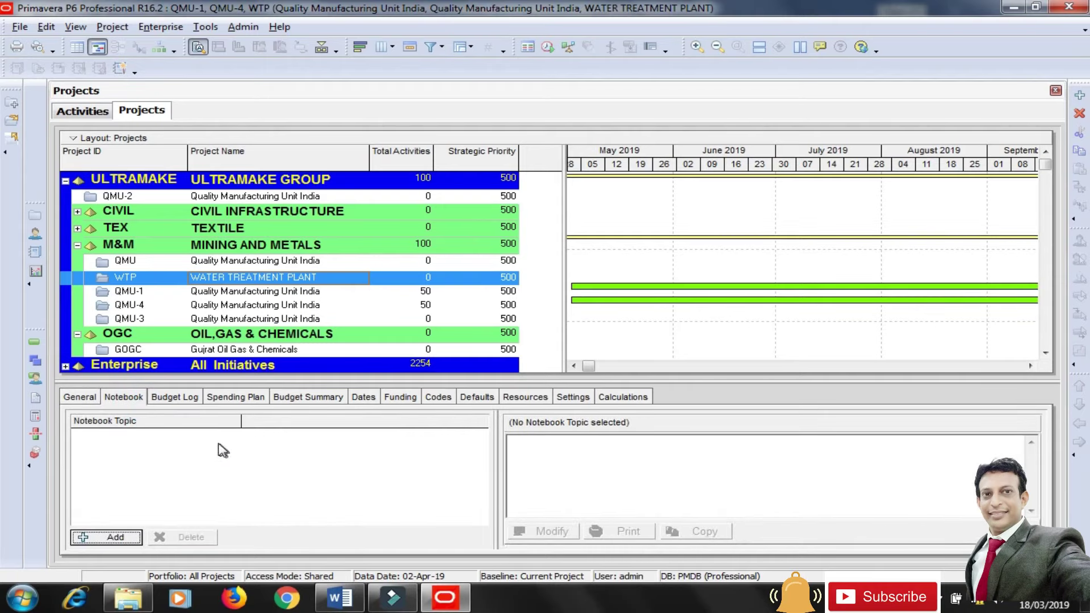
left_click(368, 399)
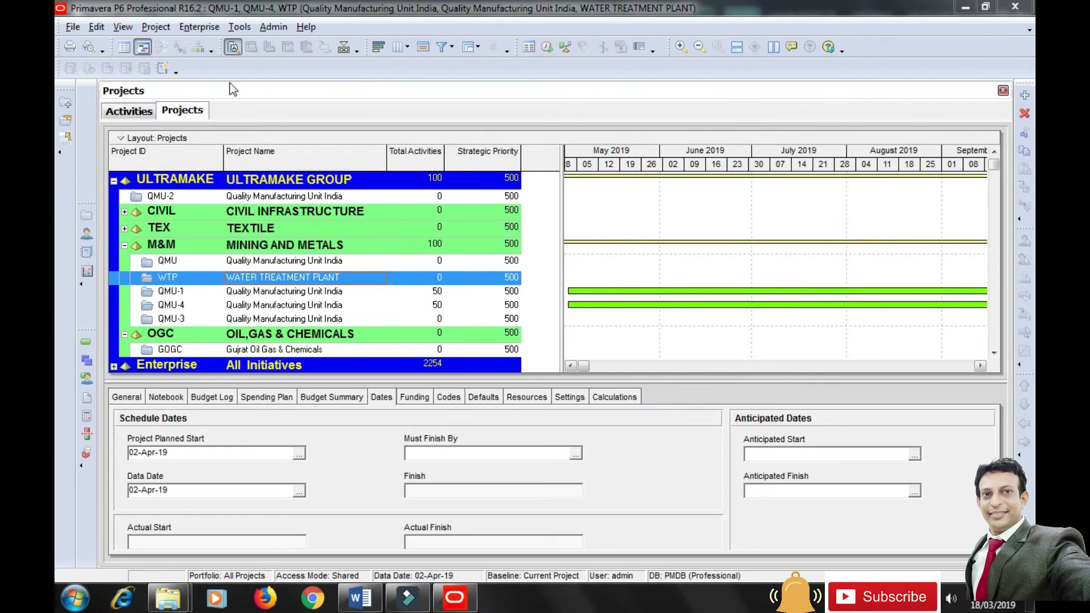
Add a new global calendar copied from Trades - 5 Day Workweek.
left_click(210, 29)
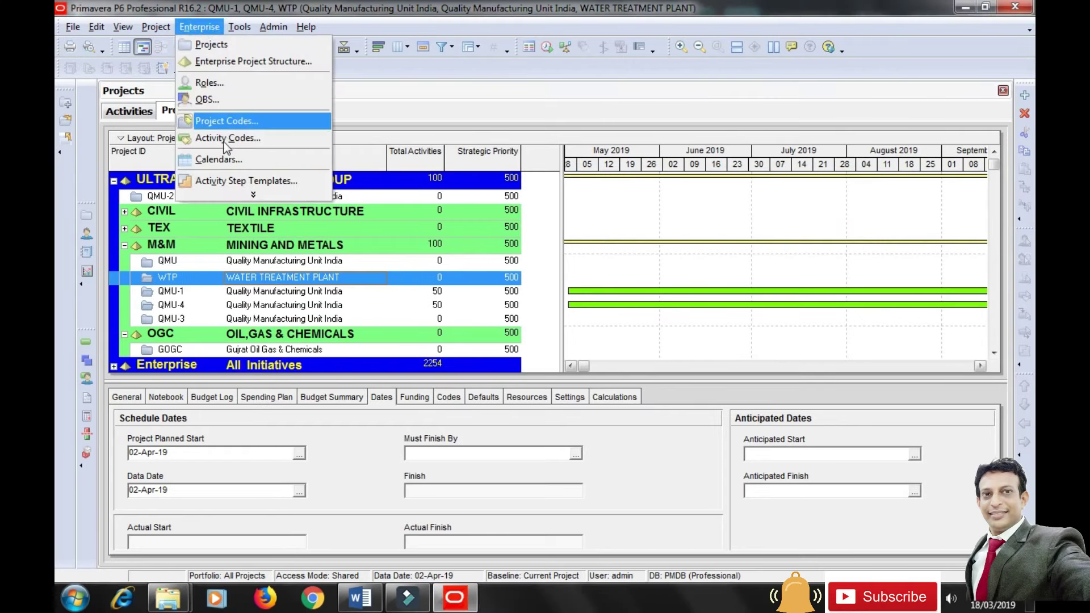
left_click(228, 163)
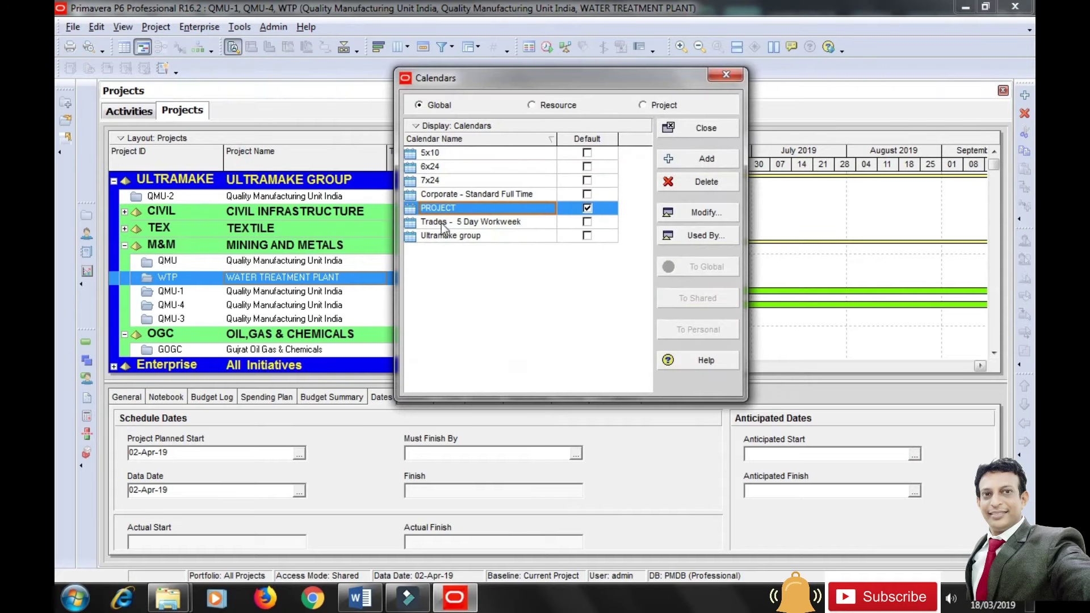
left_click(443, 225)
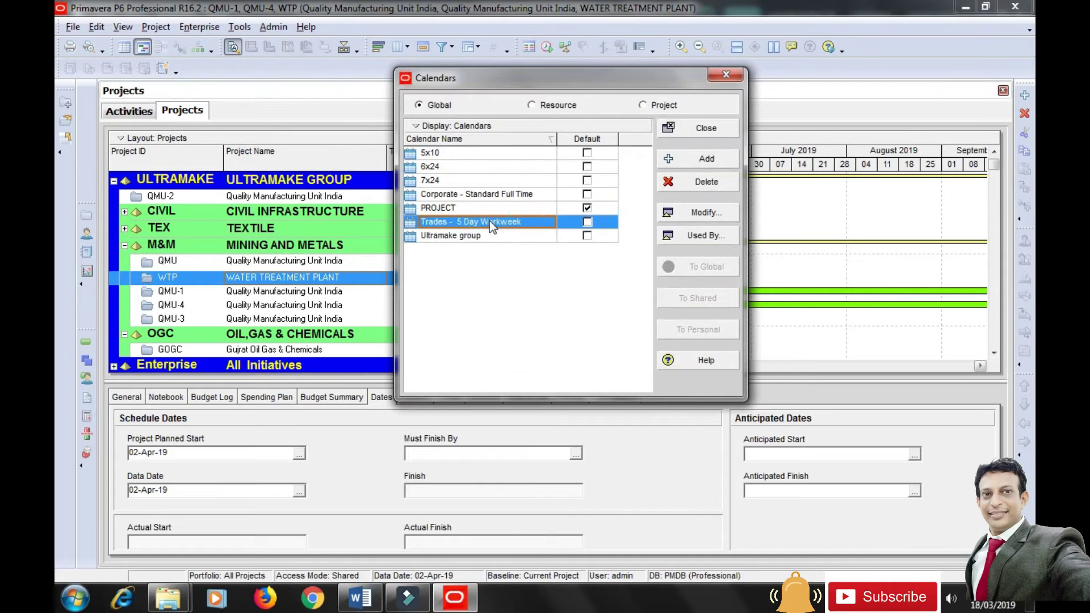
left_click(684, 165)
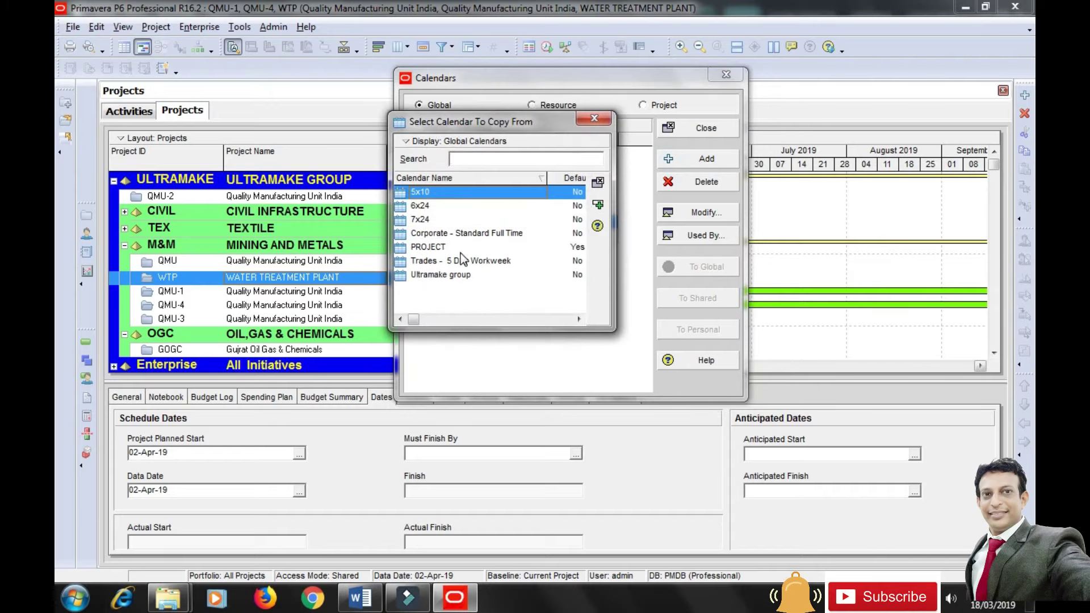
left_click(460, 260)
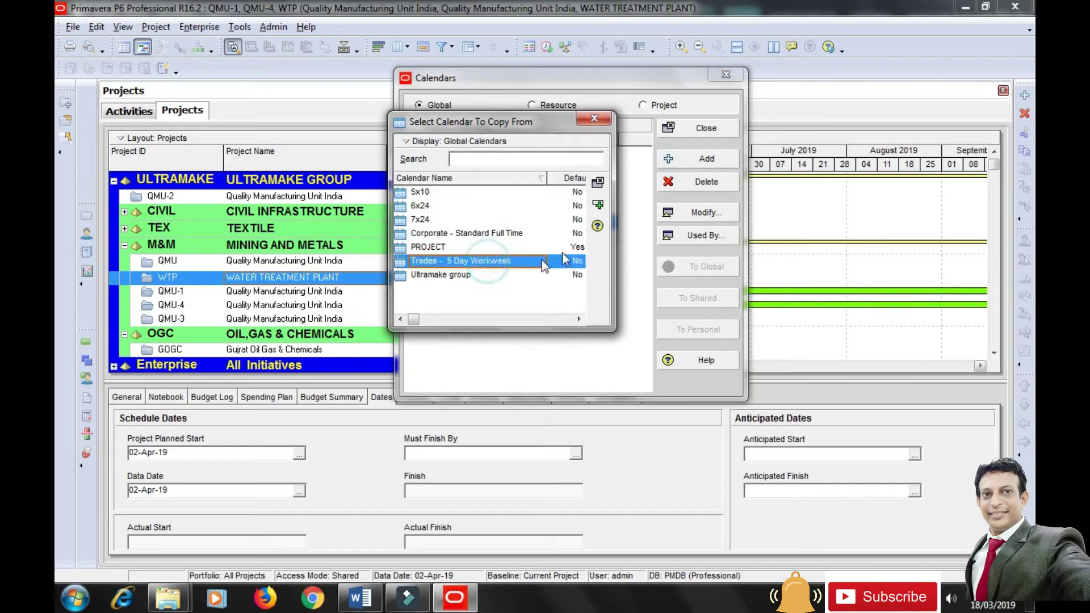
left_click(599, 206)
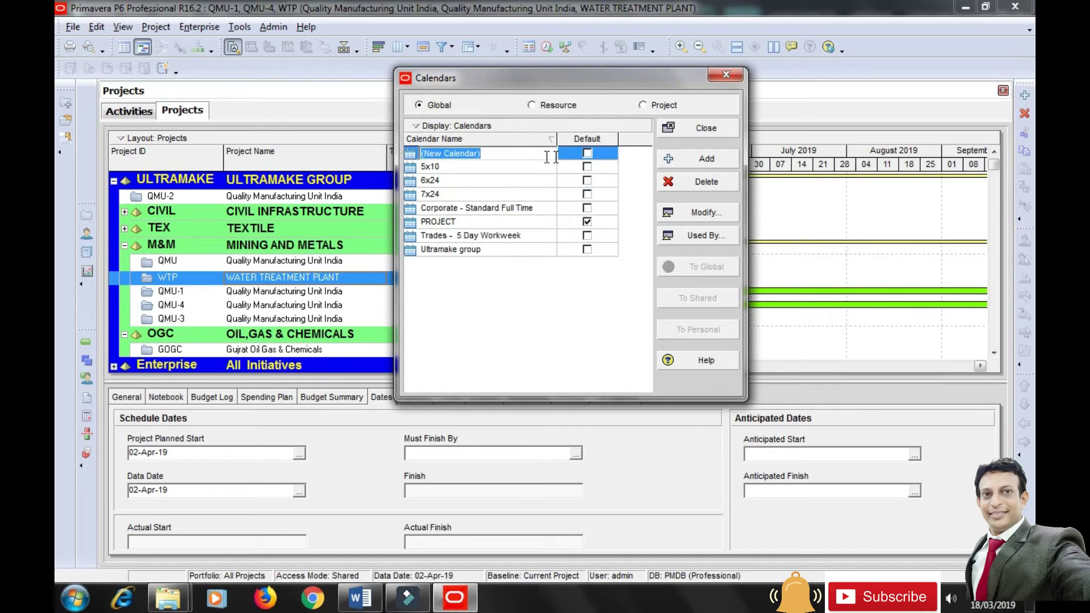
Name the calendar 'WATER TREATMENT PLANT', make it the default, and open it for editing.
type("WATER TREATMENT PLA")
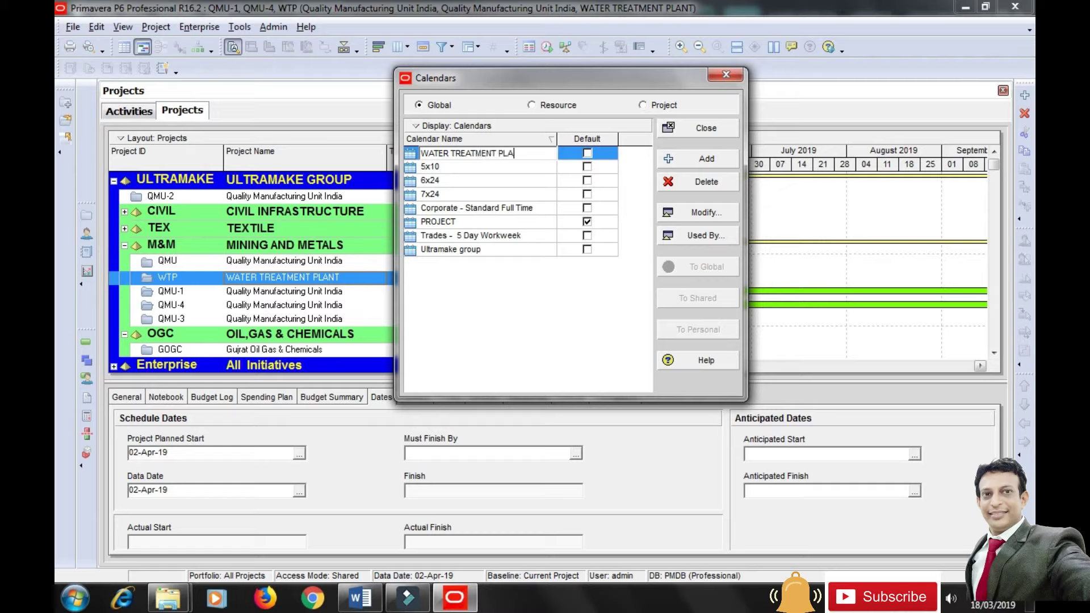
type("NT")
left_click(513, 295)
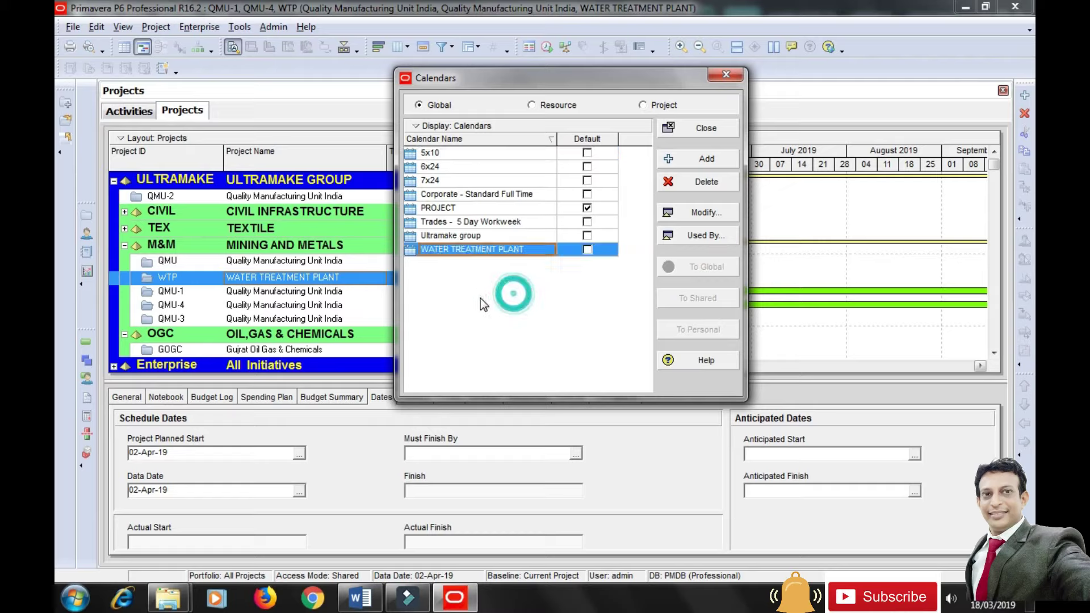
left_click(589, 250)
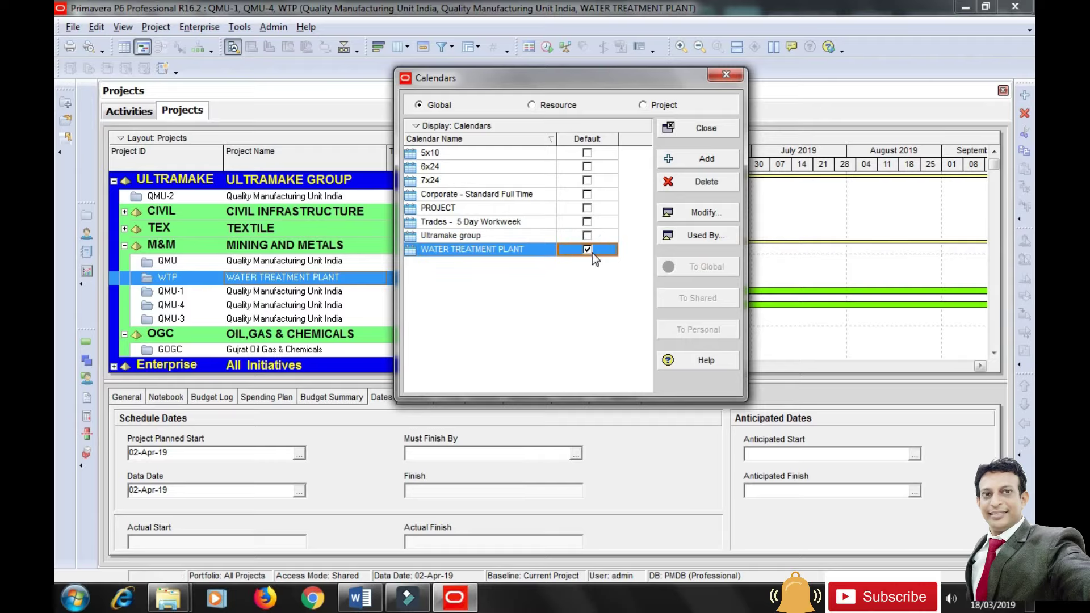
left_click(713, 214)
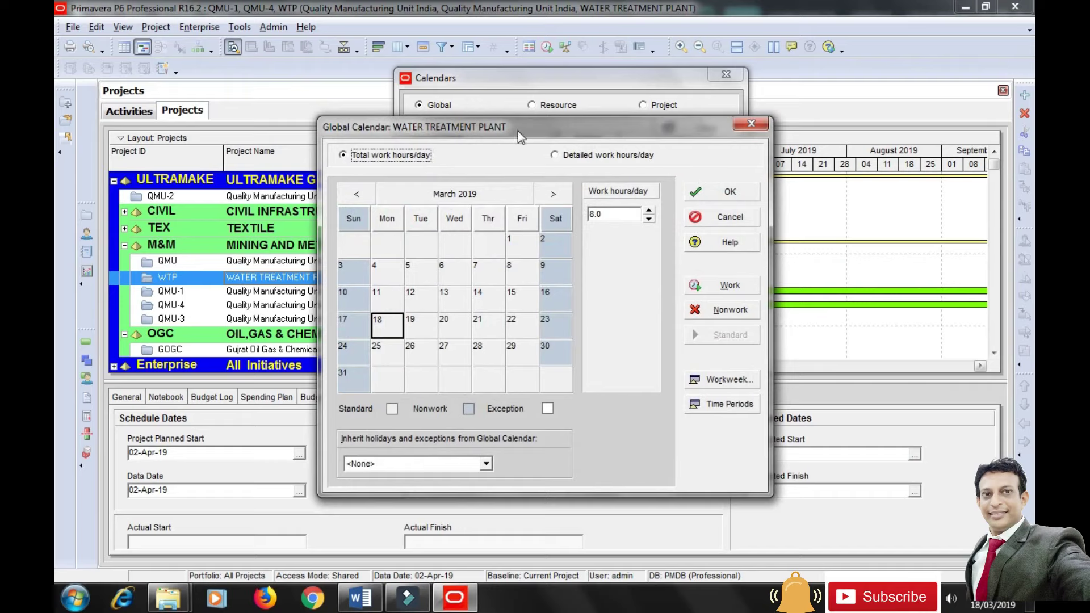
Make Saturday a working day and switch the calendar to detailed hourly work hours.
left_click_drag(534, 128, 555, 69)
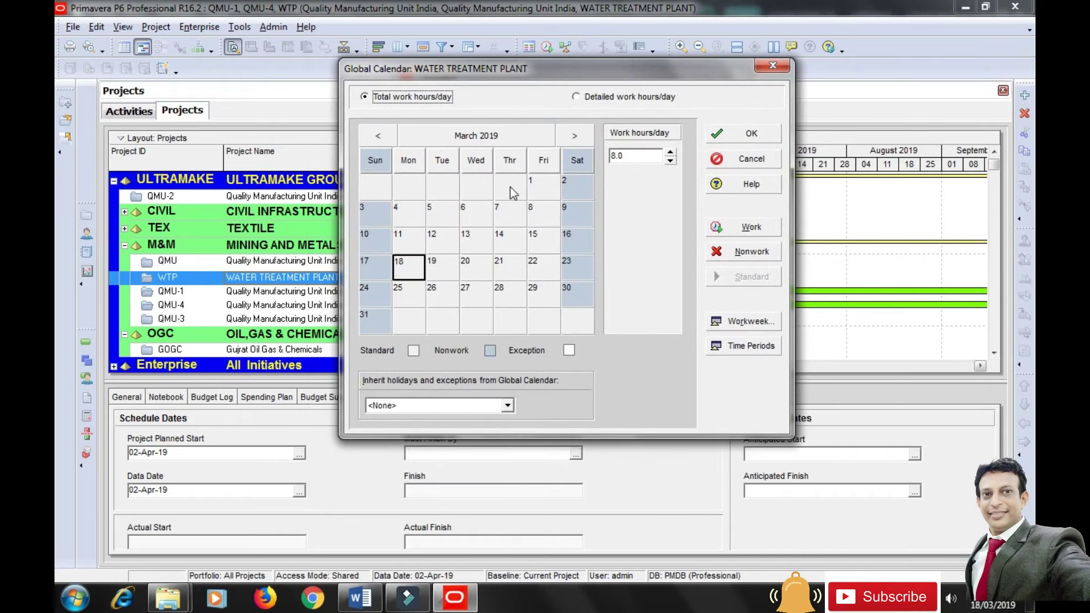
left_click(739, 323)
left_click(408, 323)
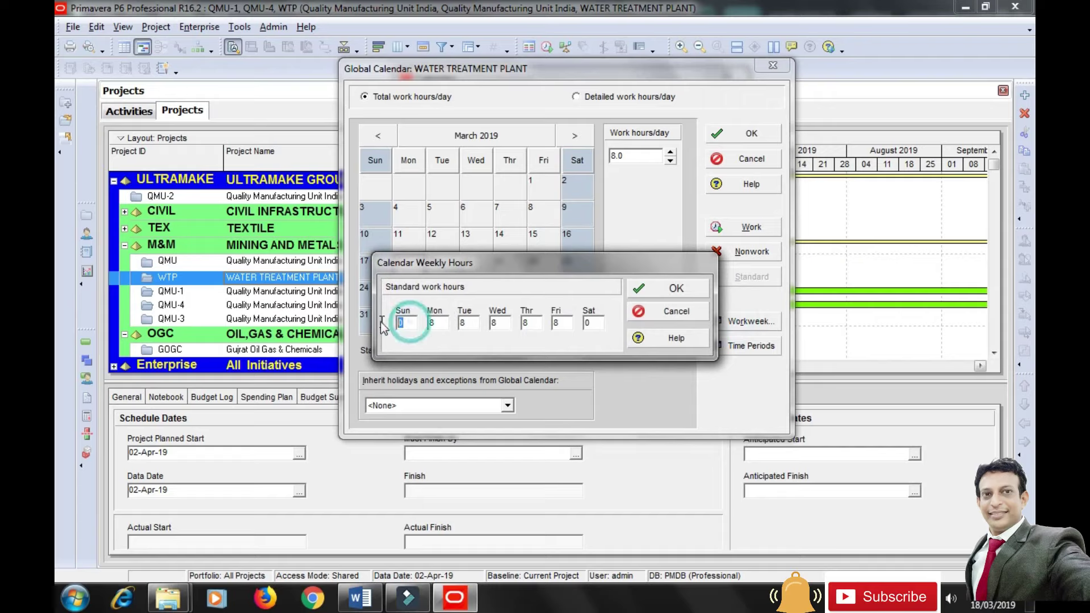
left_click(594, 323)
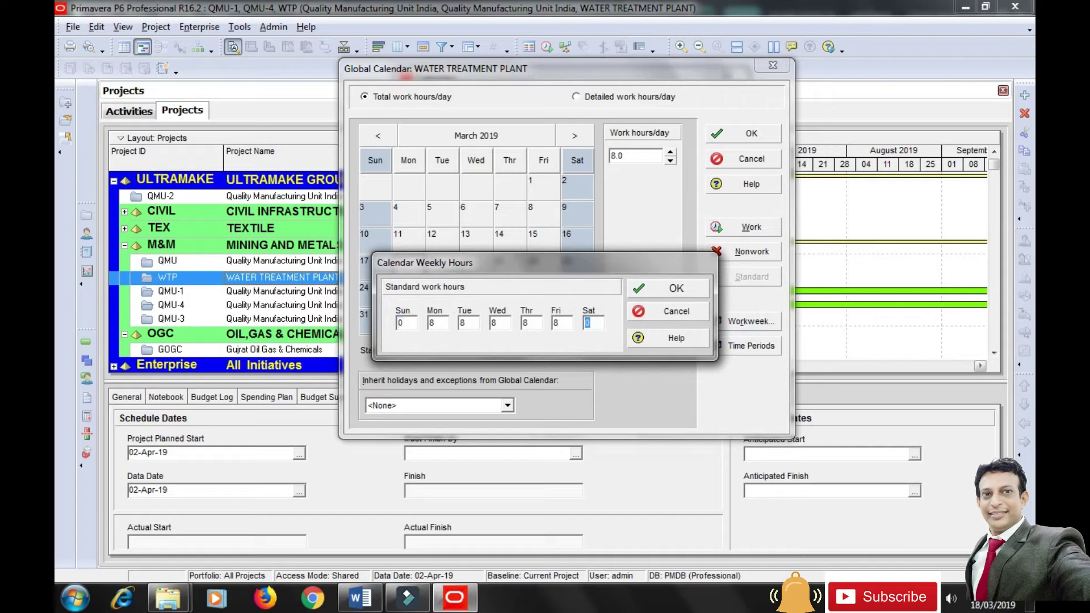
left_click(676, 288)
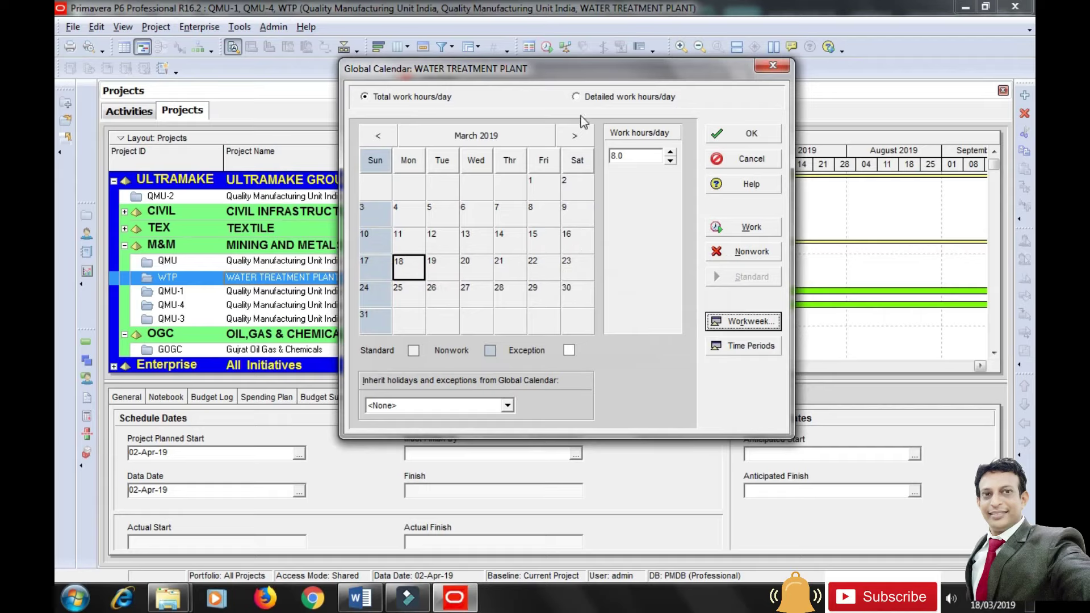
left_click(576, 98)
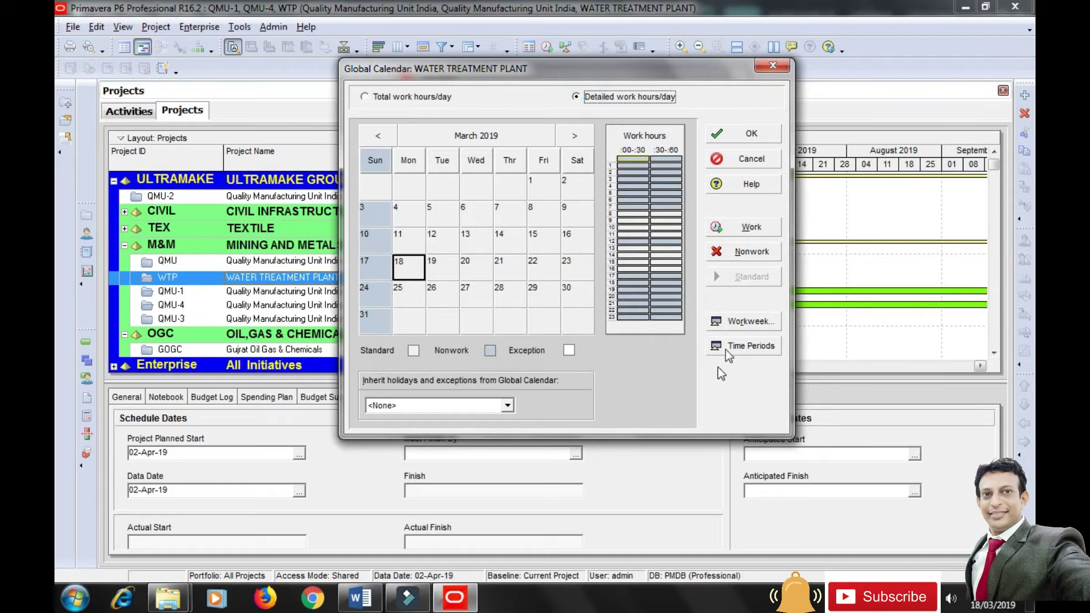
left_click(744, 321)
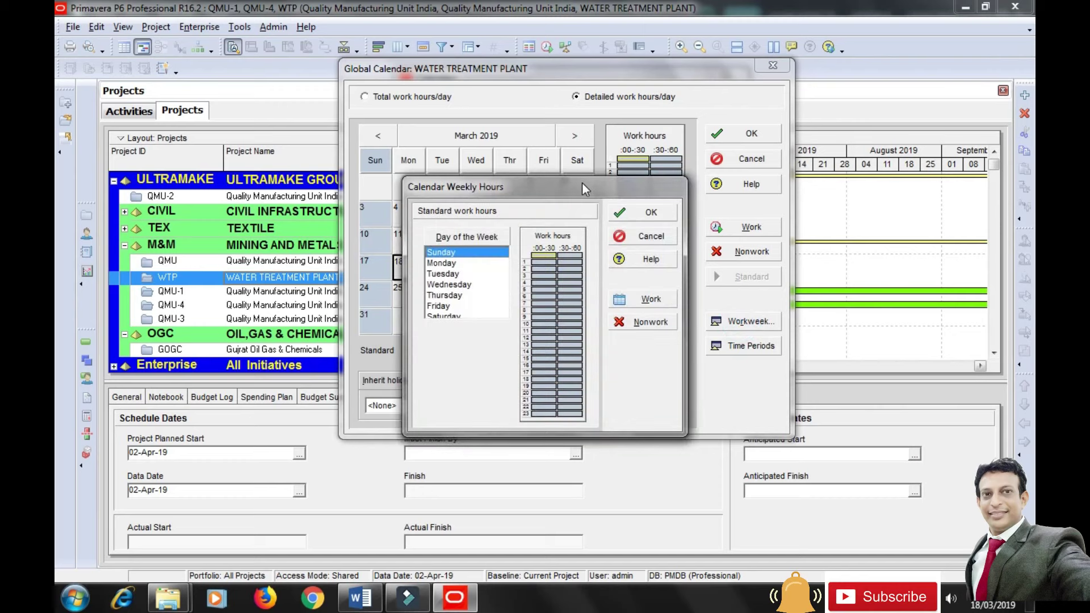
For Monday through Saturday, make hours 8 and 13 nonwork time.
left_click_drag(584, 189, 622, 122)
left_click_drag(483, 195, 491, 259)
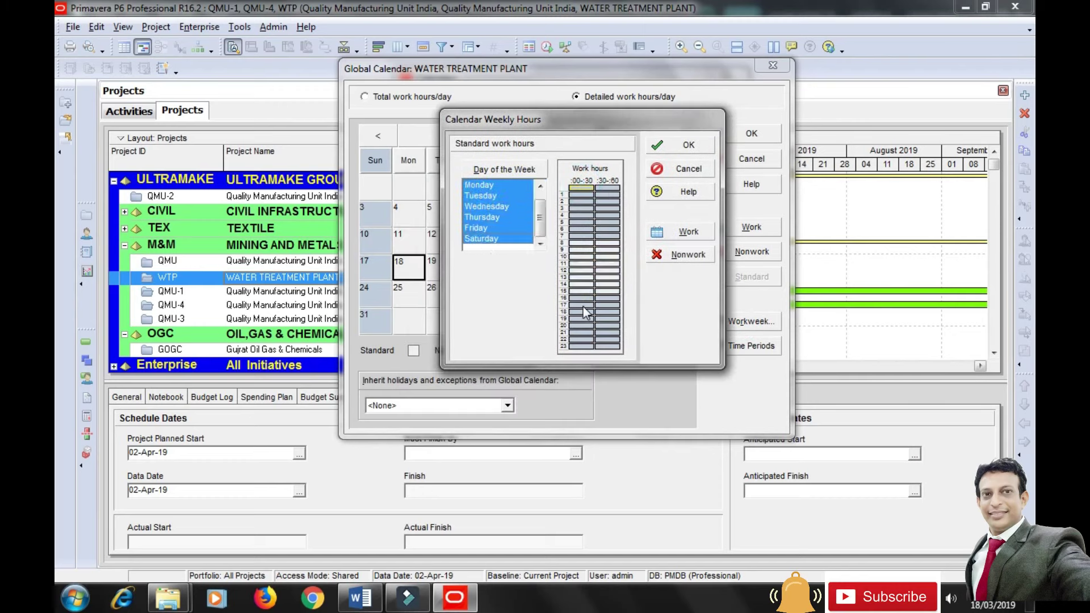
left_click(583, 203)
left_click_drag(580, 243, 606, 243)
left_click(679, 254)
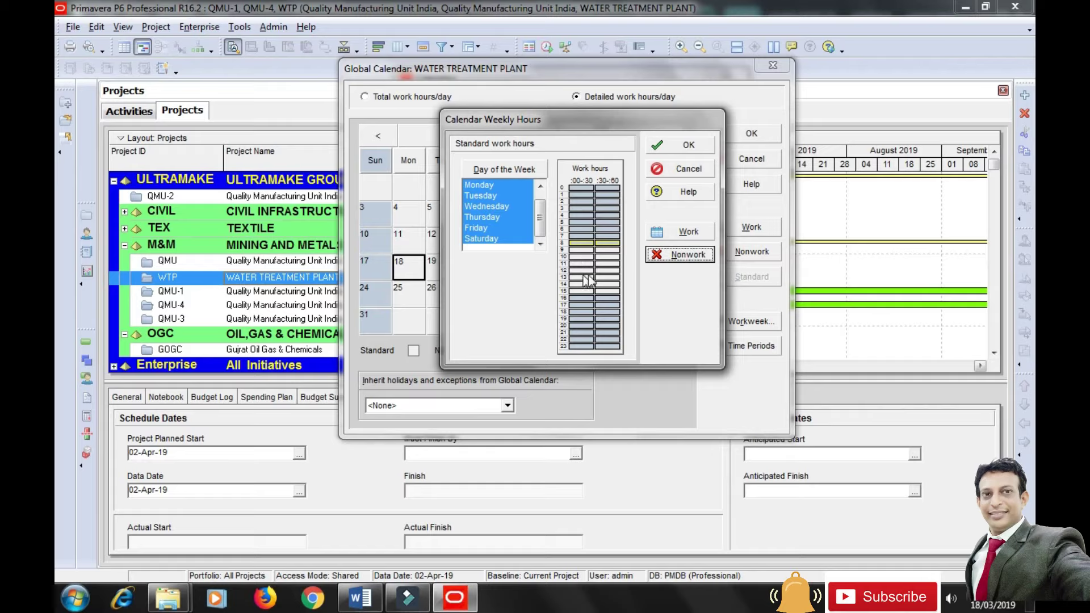
left_click_drag(583, 278, 606, 278)
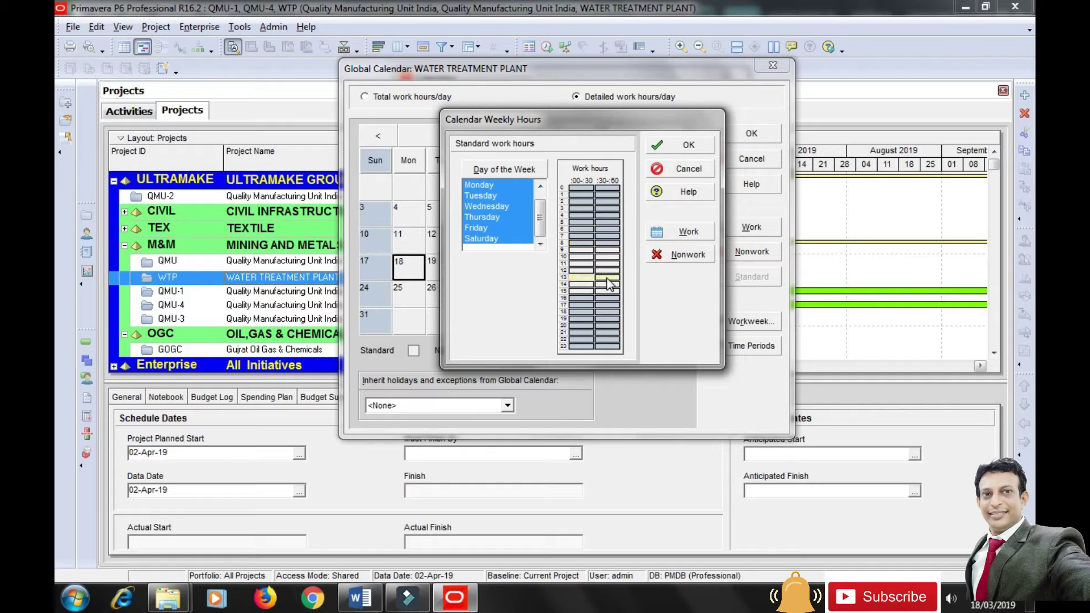
left_click(690, 253)
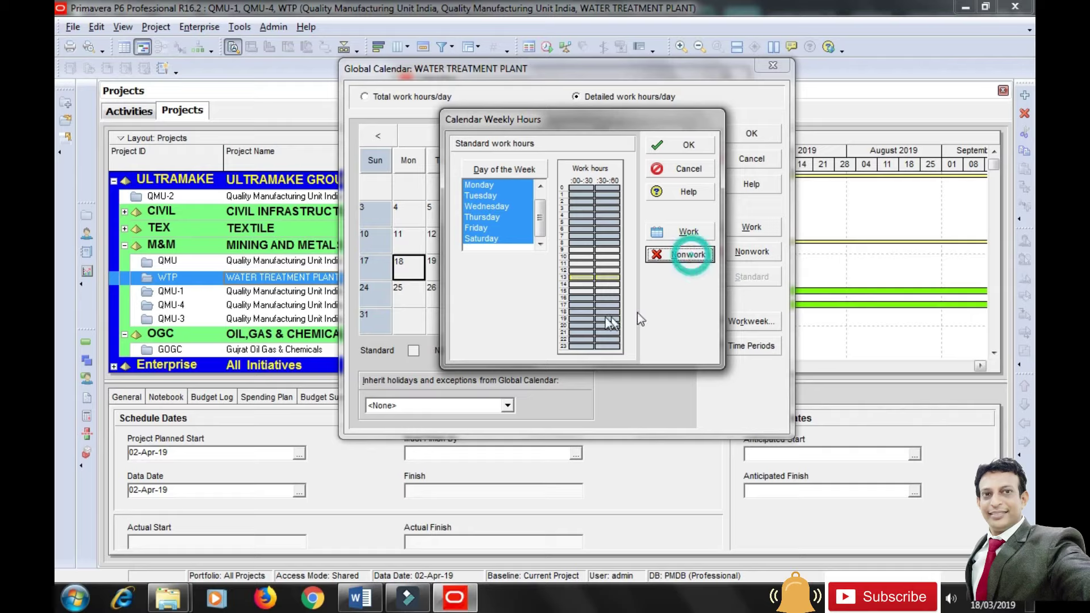
Restore hours 16–17 as working time and confirm the hourly workweek.
left_click_drag(581, 298, 615, 297)
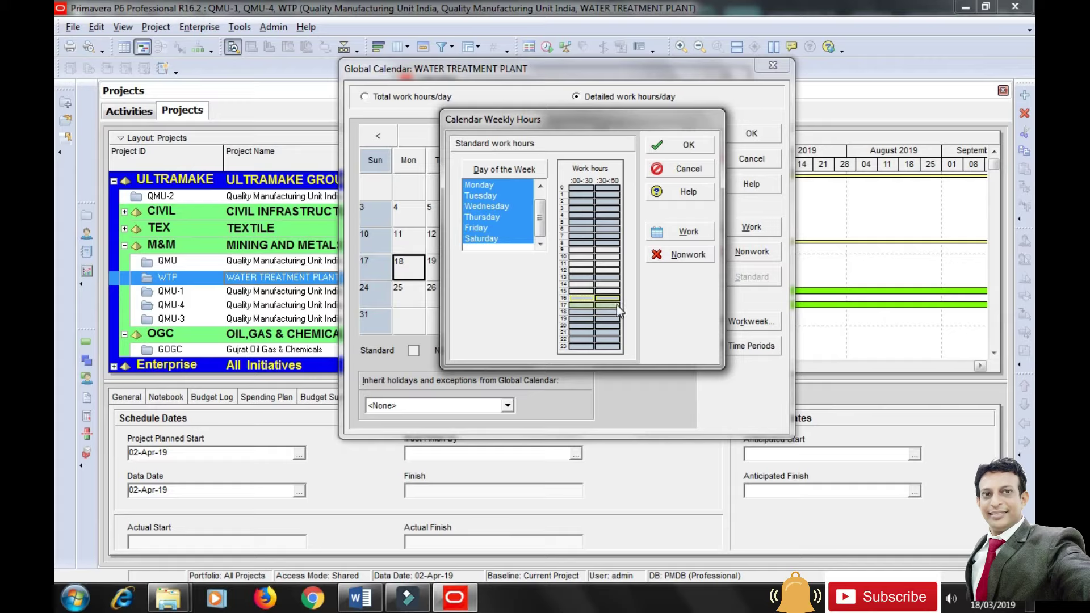
left_click(684, 255)
left_click(608, 257)
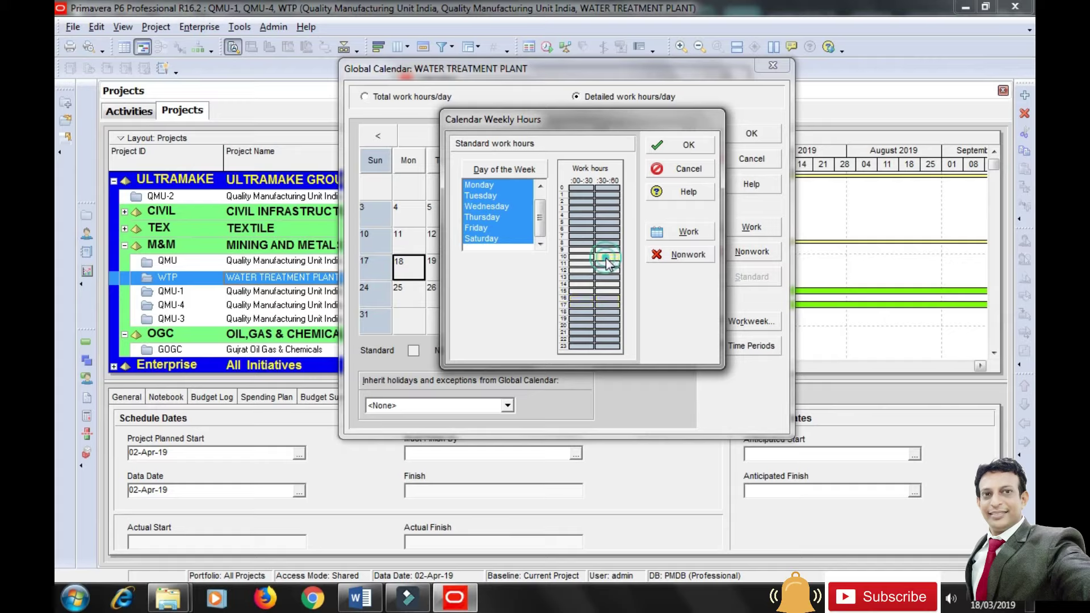
left_click_drag(580, 305, 607, 296)
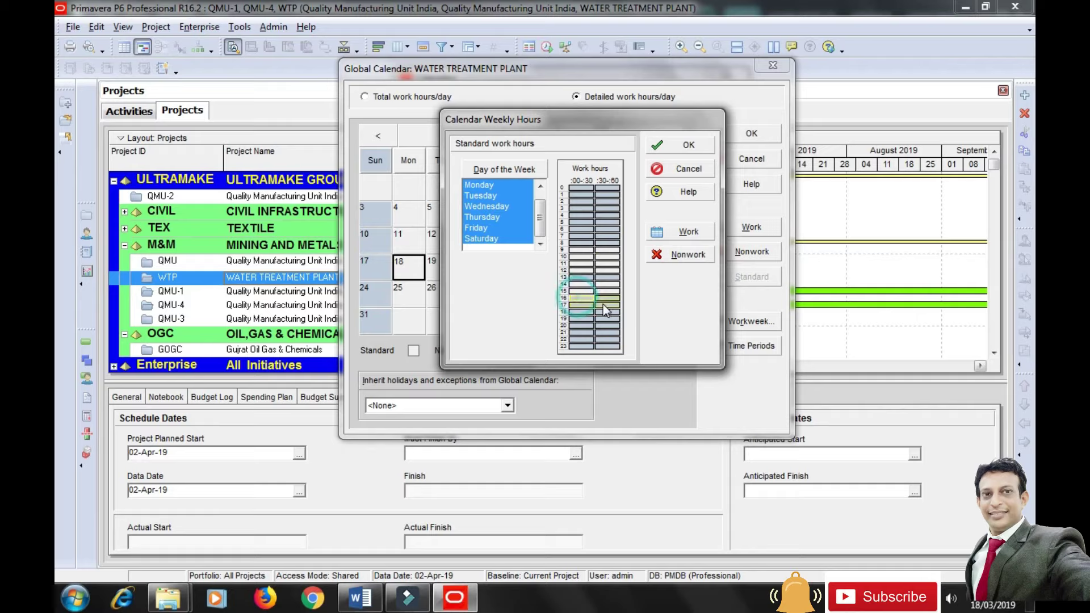
left_click(685, 232)
left_click(606, 285)
left_click(580, 250)
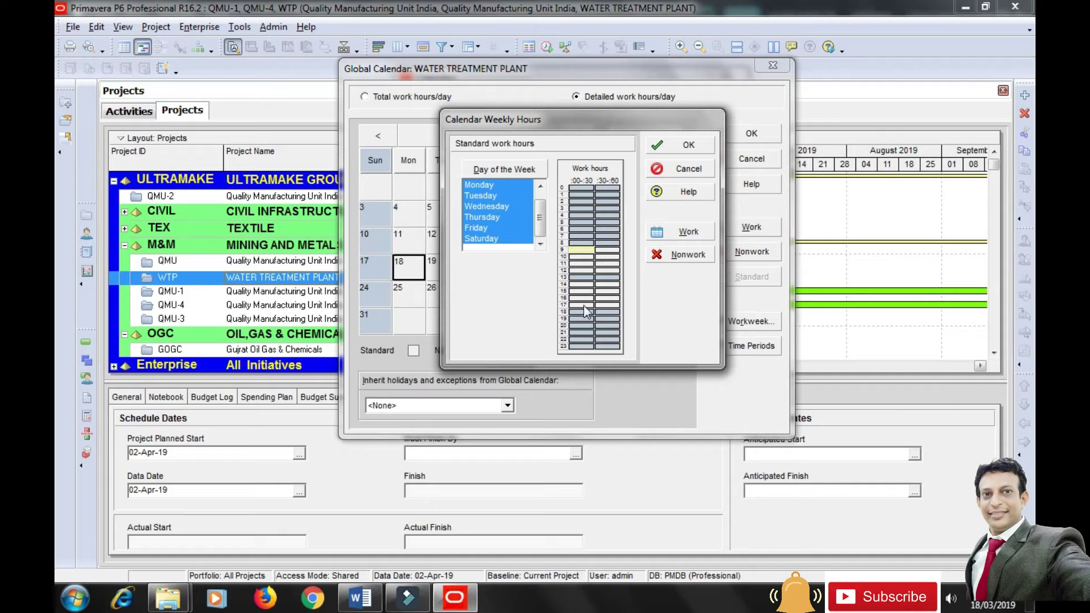
left_click(688, 146)
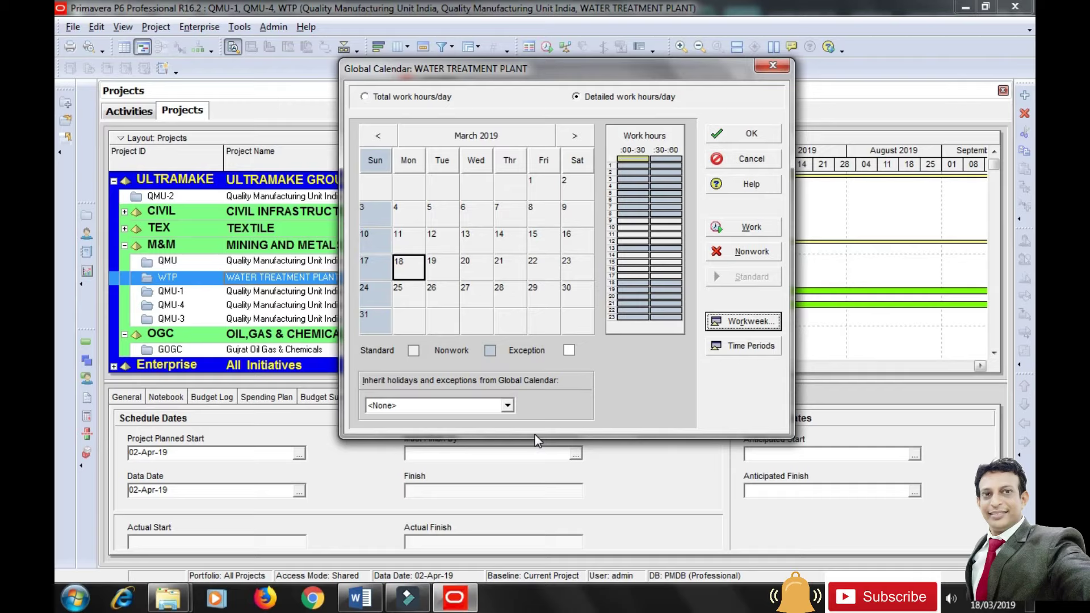
Mark 1 May and 15 August 2019 as nonwork holidays.
left_click(575, 136)
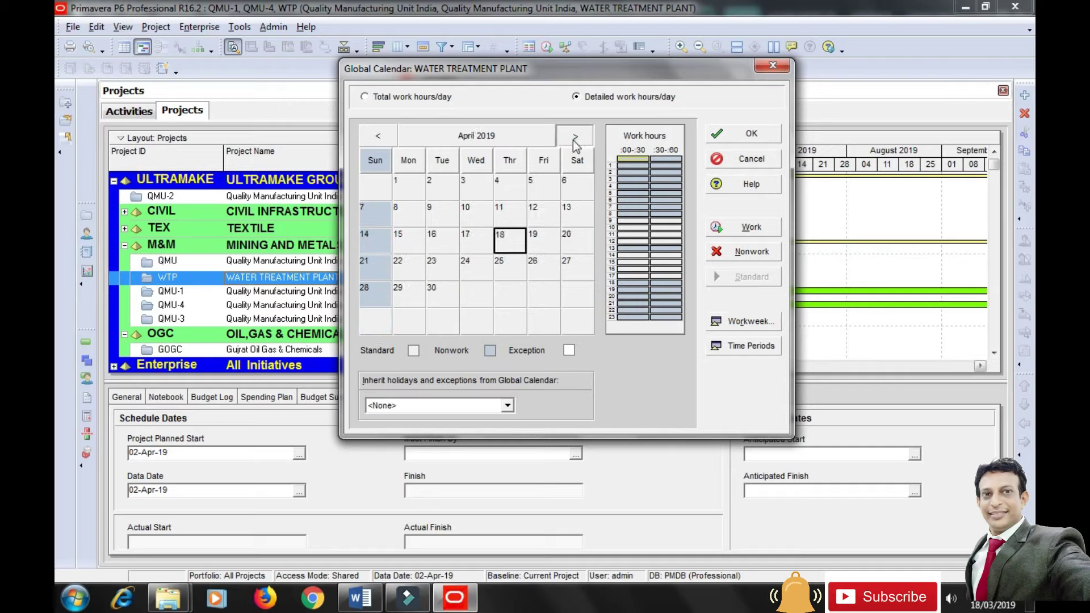
left_click(574, 136)
left_click(476, 186)
left_click(740, 253)
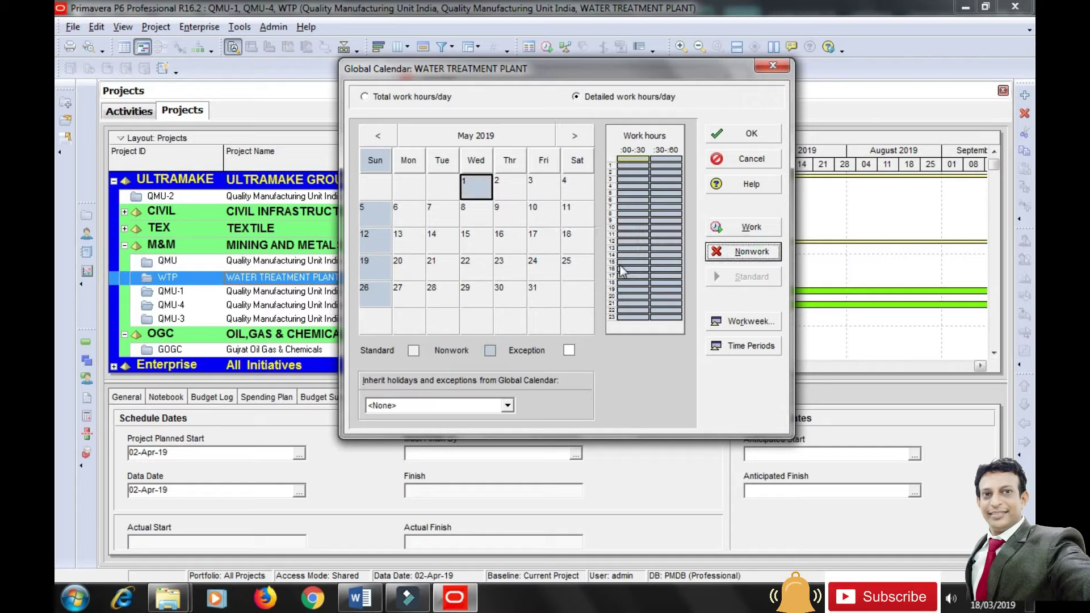
left_click(574, 137)
left_click(575, 136)
left_click(574, 137)
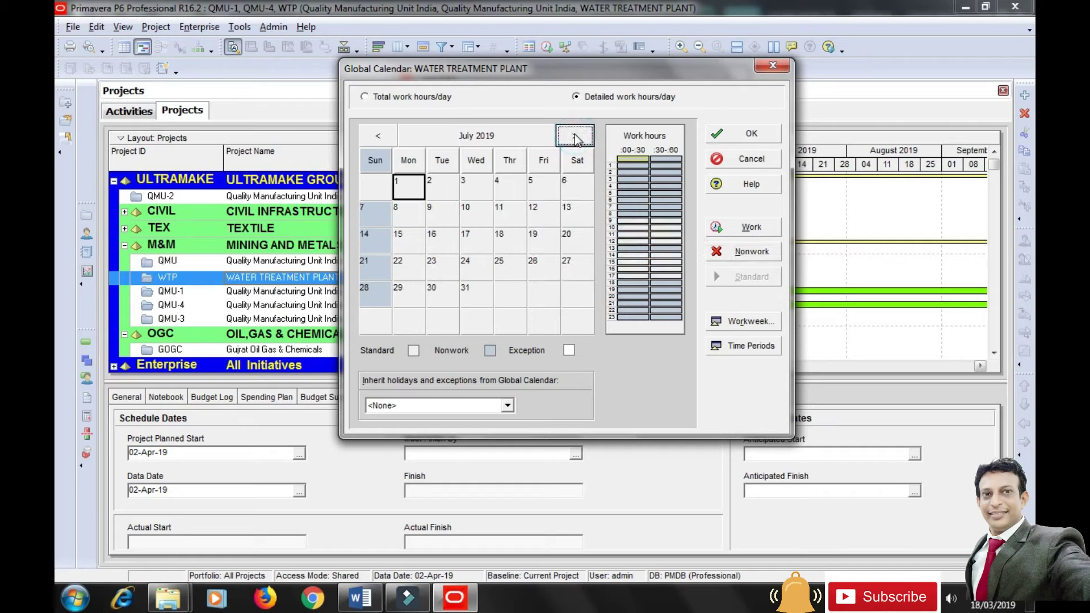
left_click(507, 243)
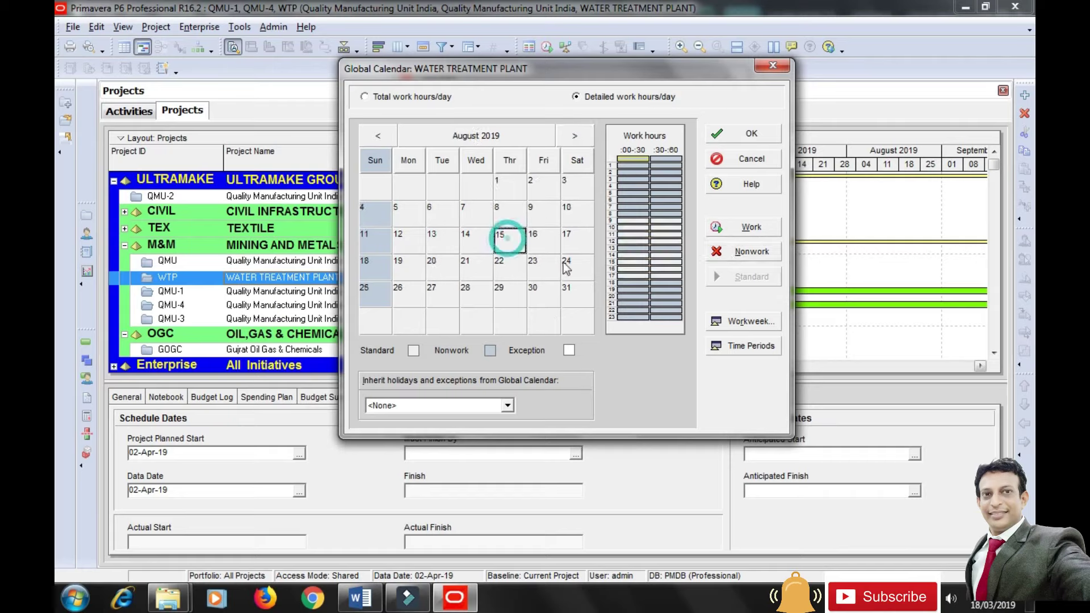
left_click(753, 253)
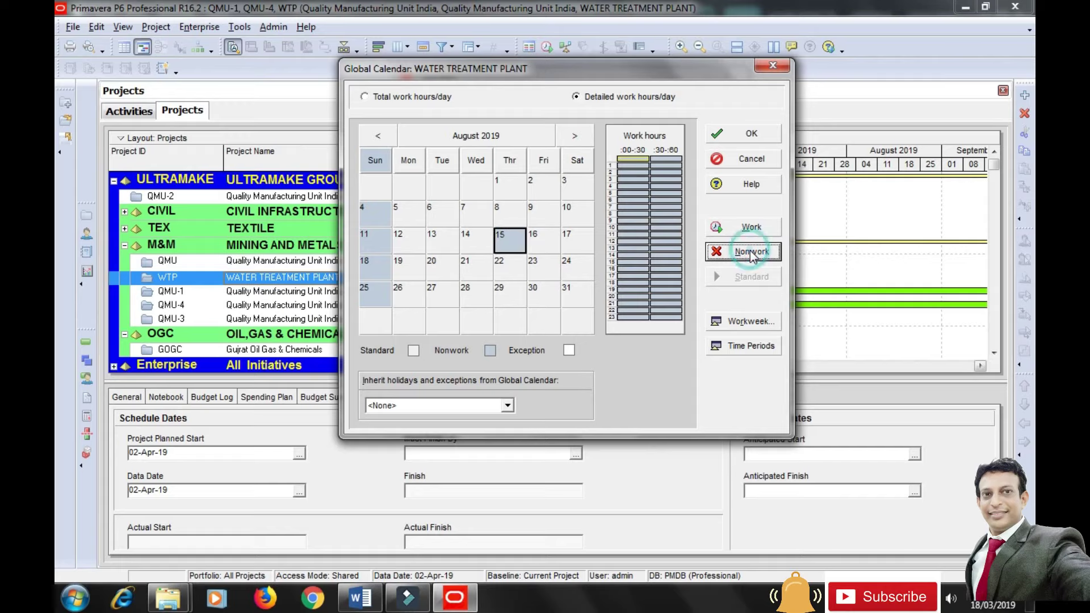
Mark 2 October and 25 December 2019 as holidays, save, and reopen the calendar.
left_click(576, 138)
left_click(575, 136)
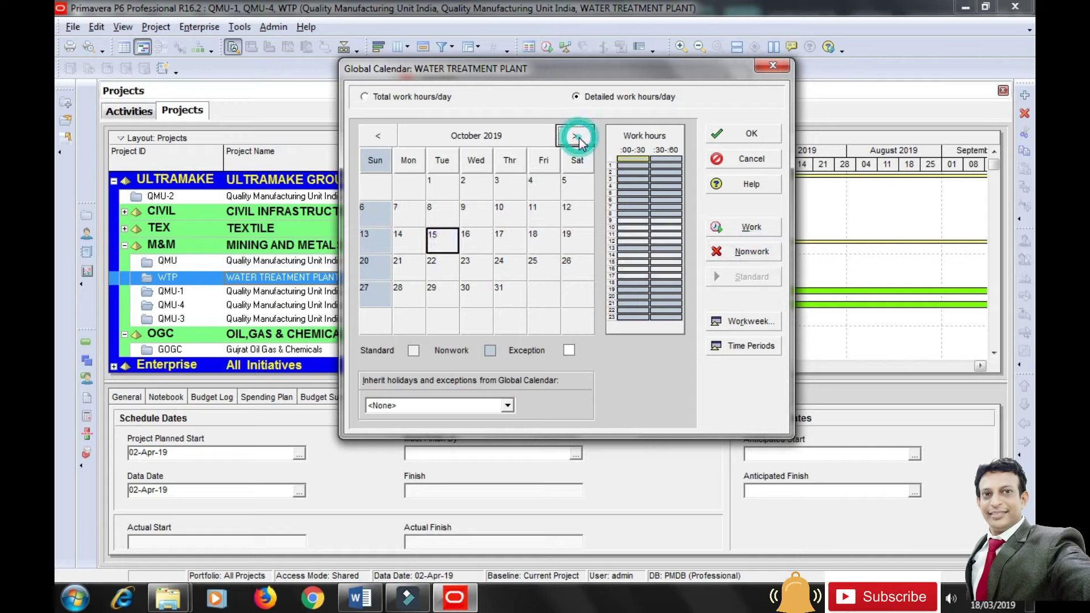
left_click(476, 186)
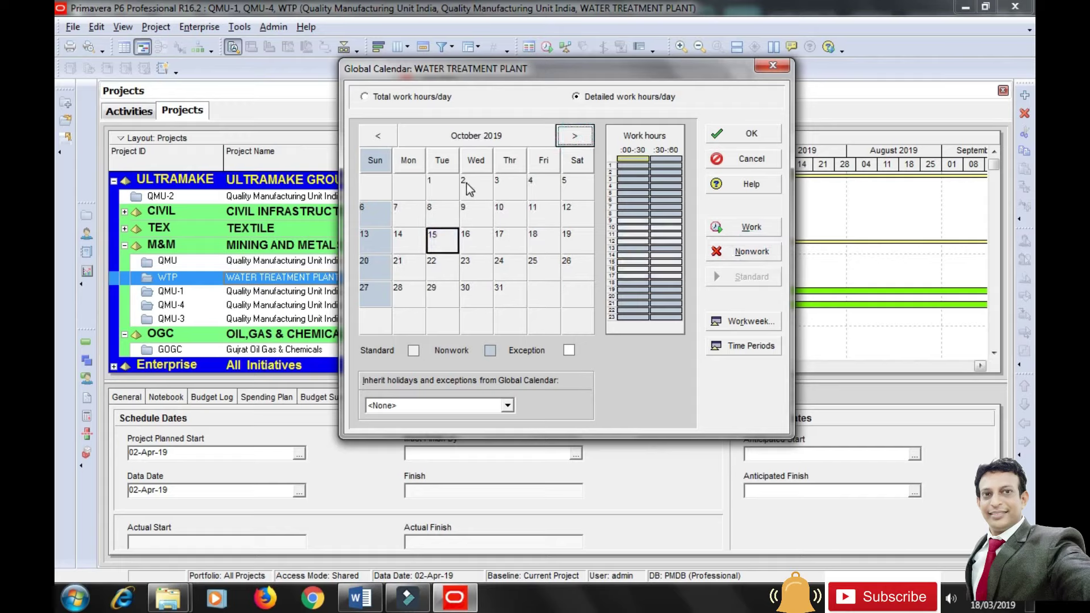
left_click(749, 252)
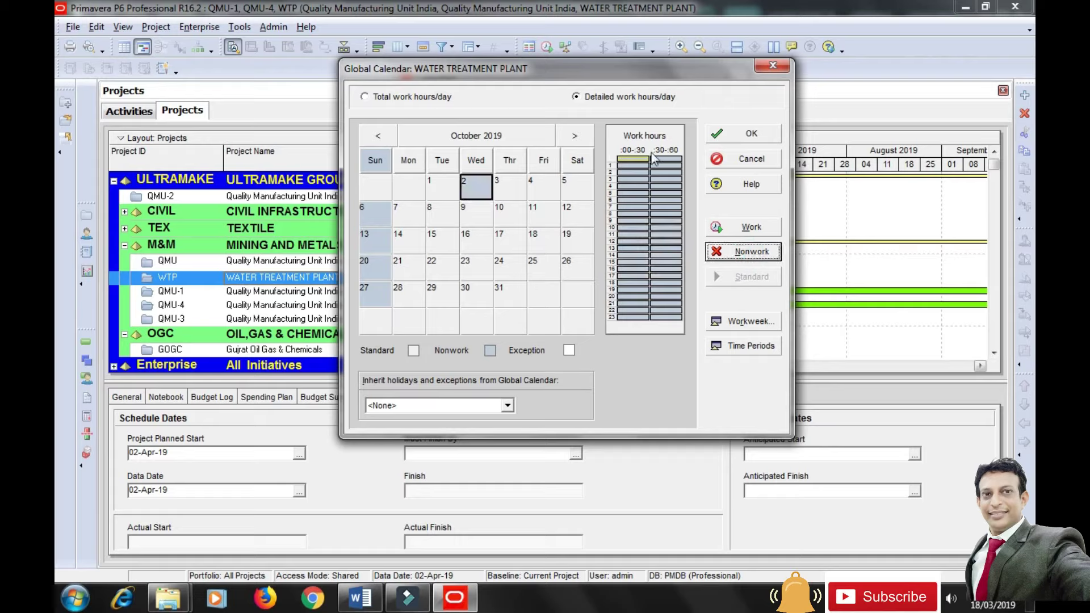
left_click(575, 139)
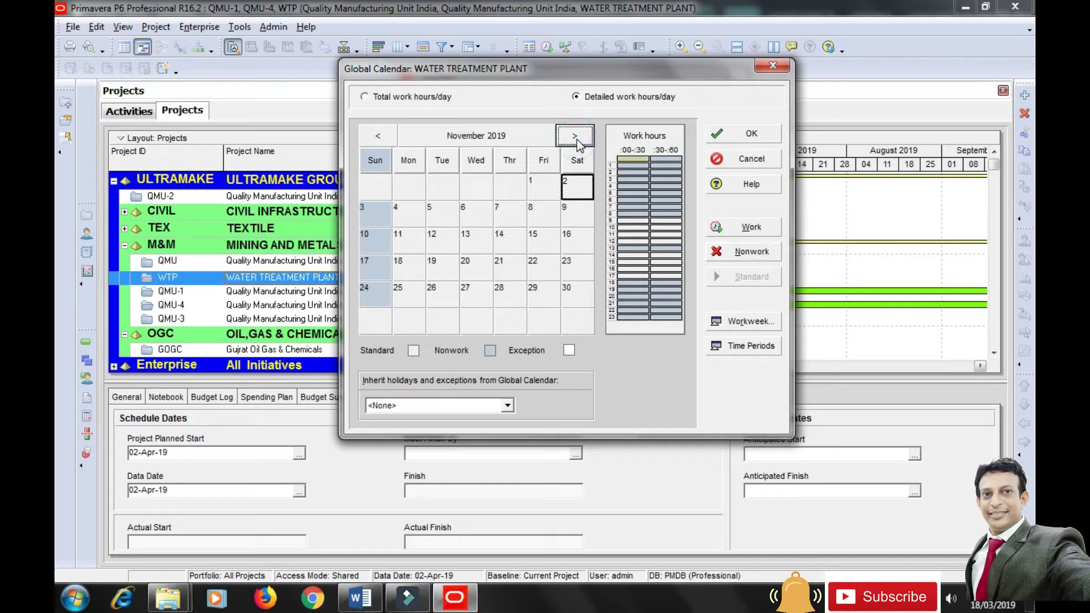
left_click(577, 141)
left_click(472, 266)
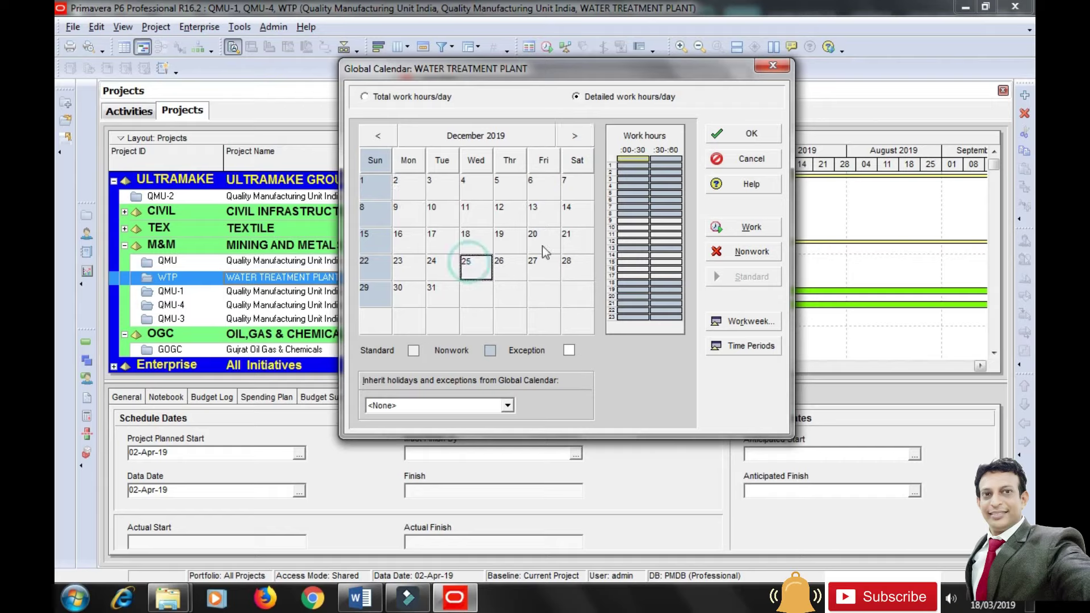
left_click(741, 252)
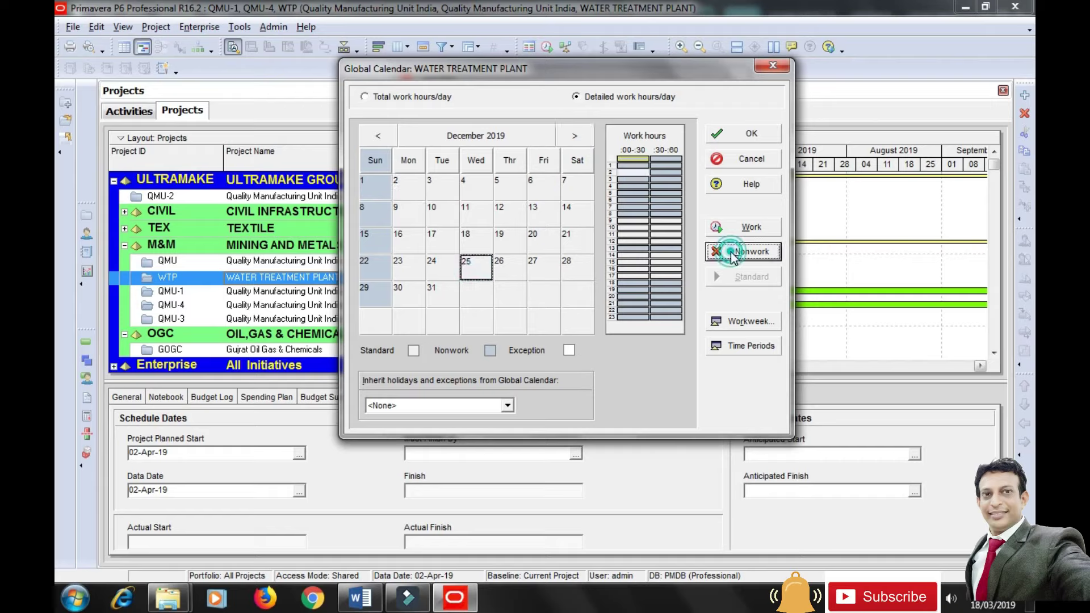
left_click(575, 136)
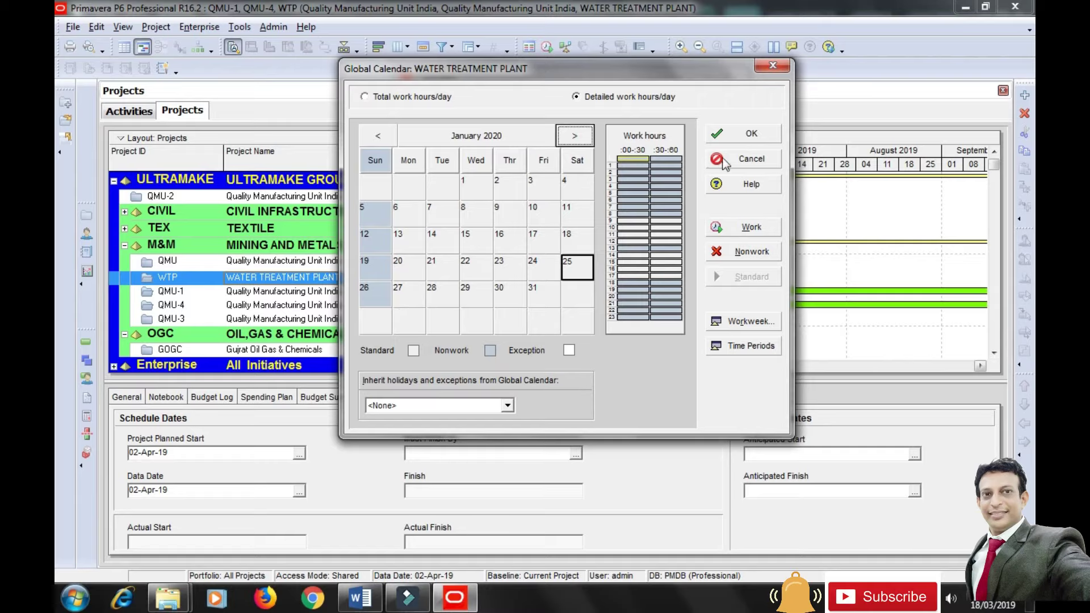
left_click(731, 136)
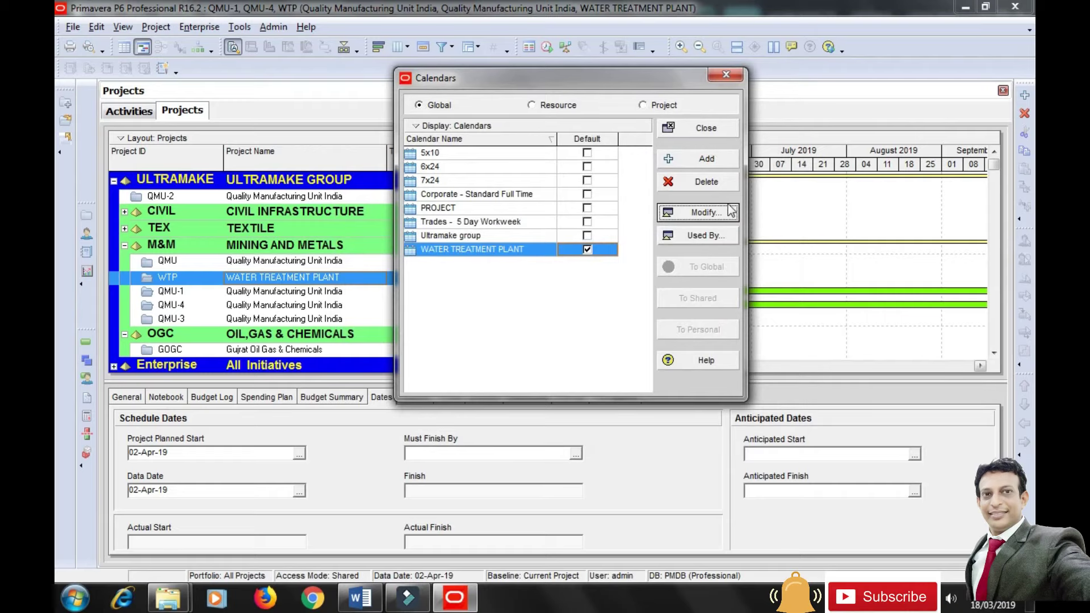
left_click(697, 214)
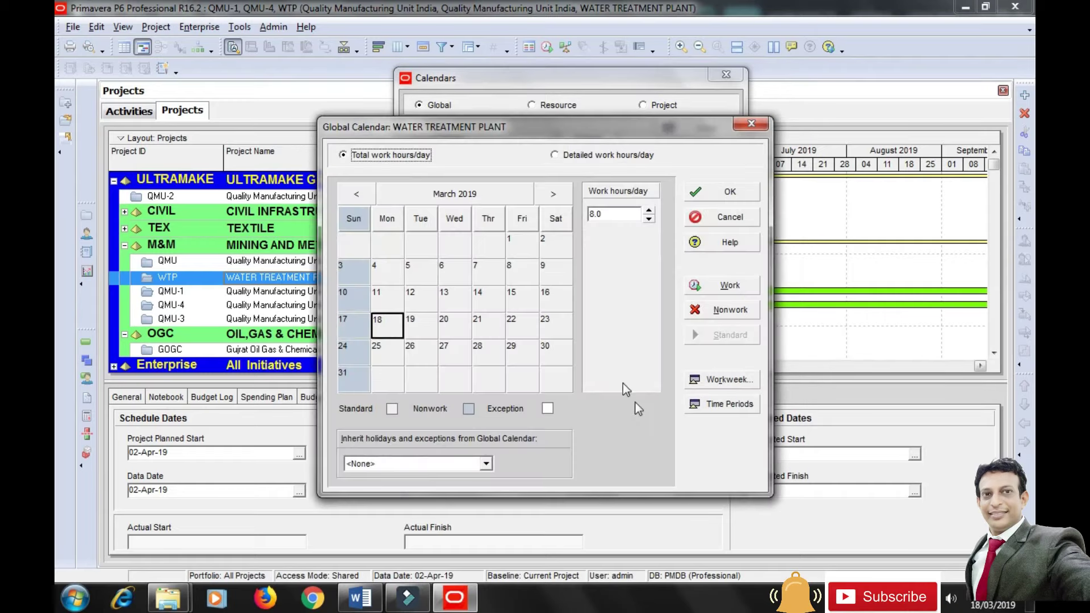
Set hours per period to 48 per week, 192 per month and 2304 per year, then save.
left_click(715, 404)
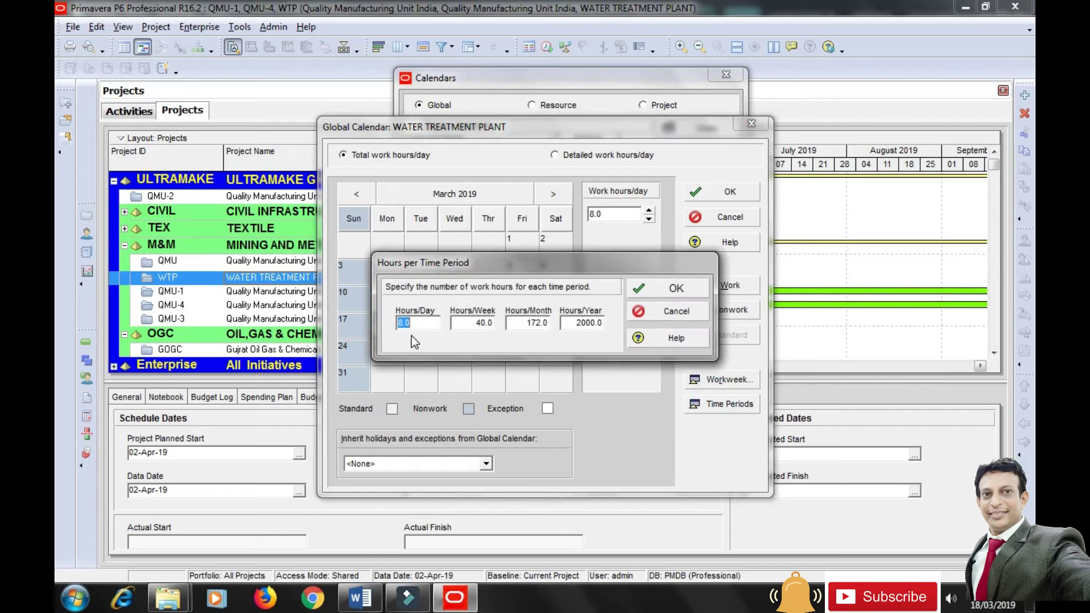
double_click(473, 323)
type("48")
left_click(535, 325)
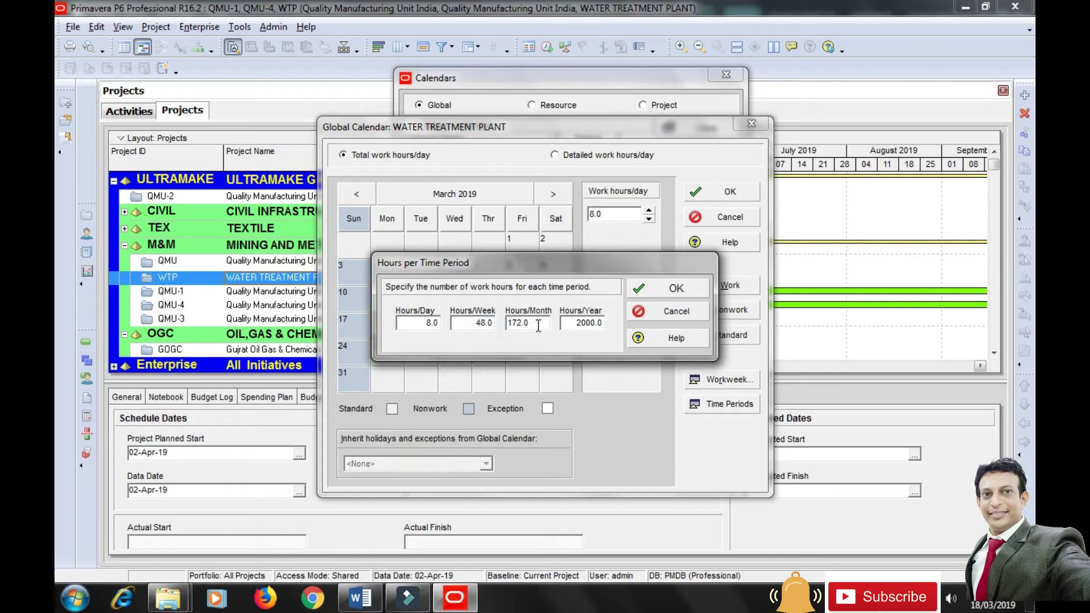
left_click_drag(538, 325, 507, 325)
type("192")
left_click(590, 323)
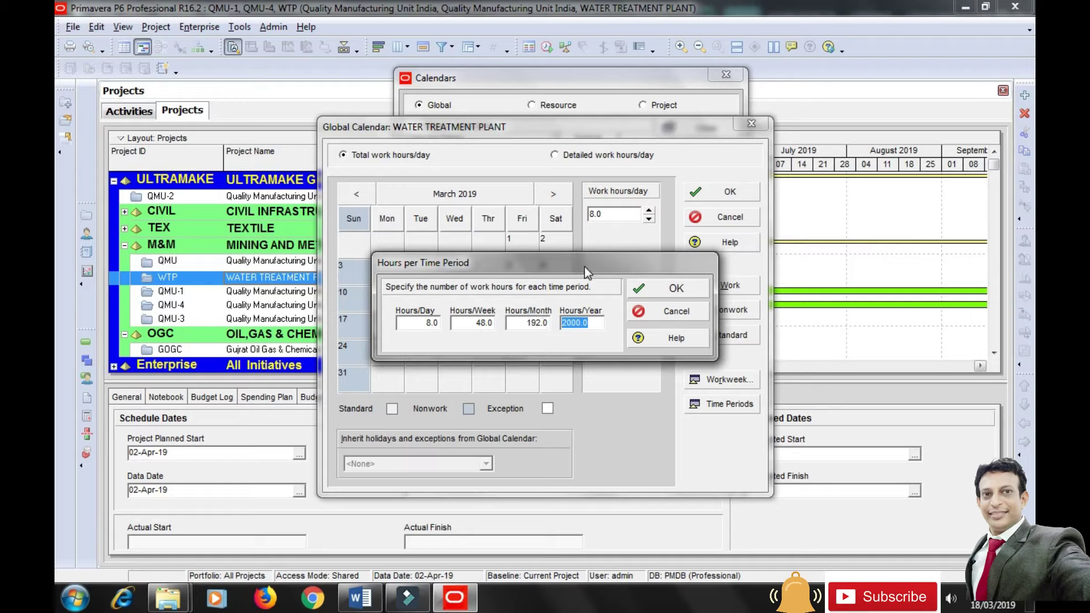
type("2304")
left_click(657, 291)
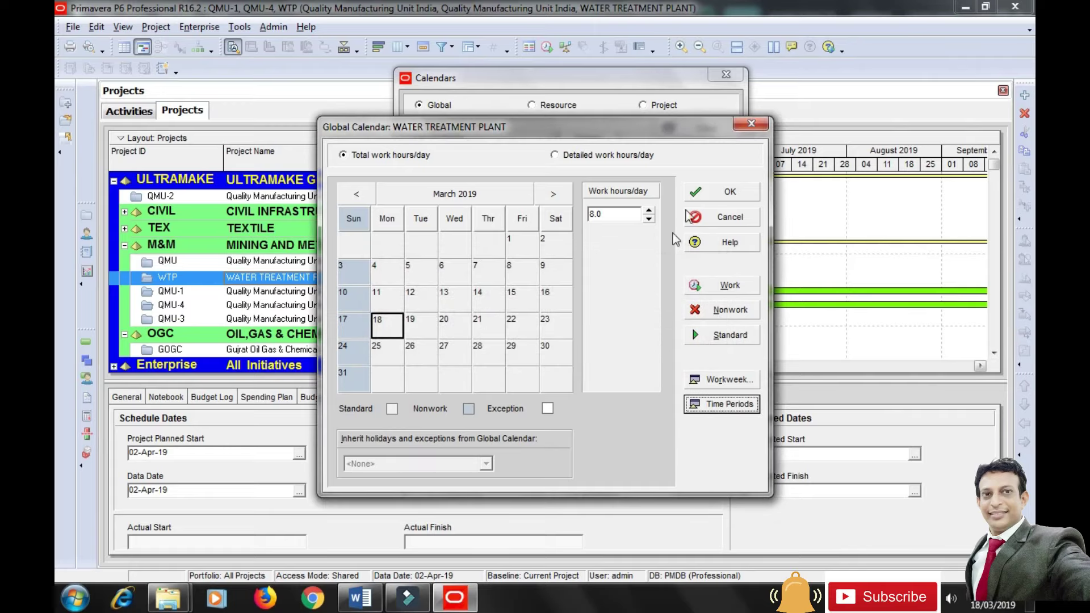
left_click(695, 197)
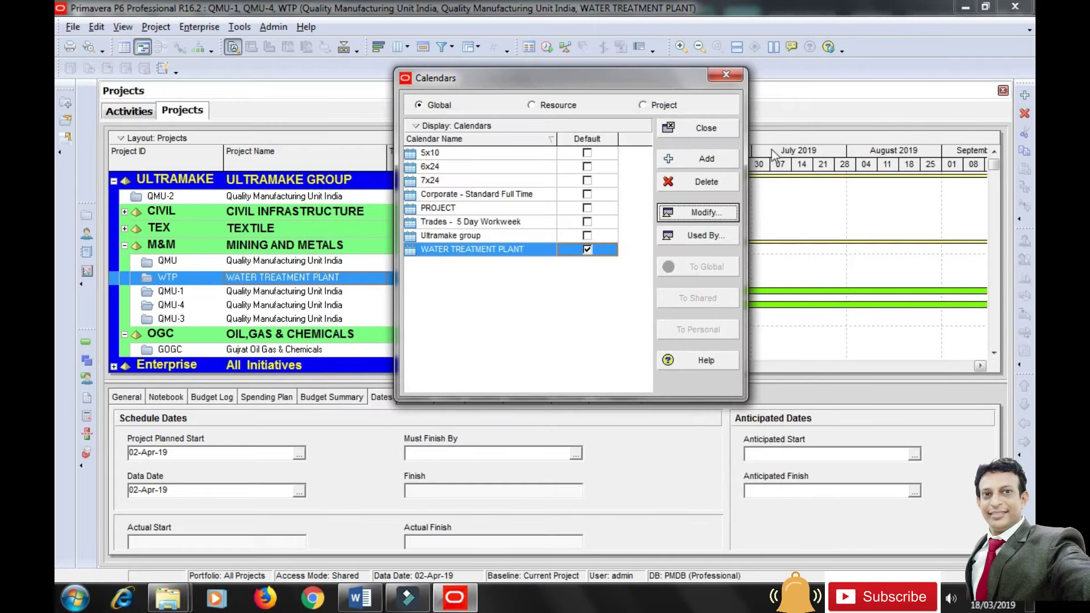
Close the global Calendars list to return to the Projects window.
left_click(706, 130)
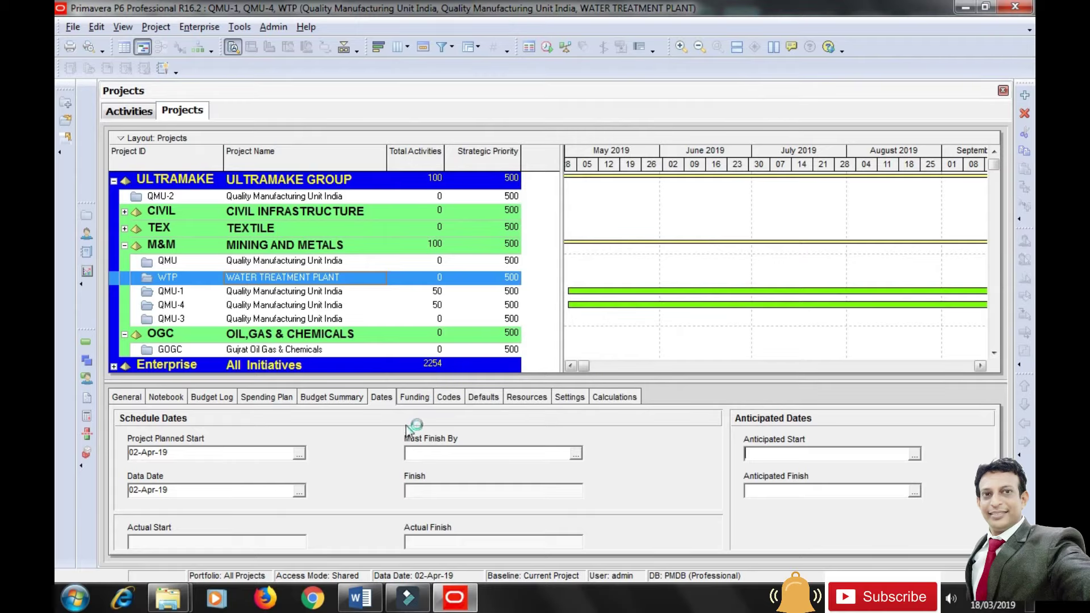
Make the global WATER TREATMENT PLANT calendar the WTP project's default, then switch to Word's WBS table.
left_click(482, 398)
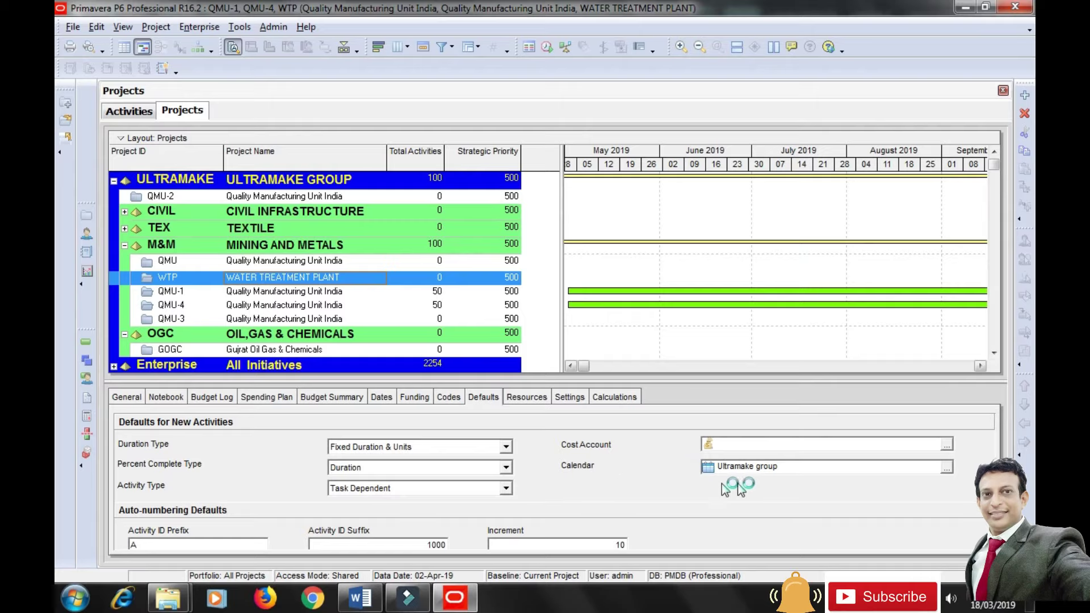
left_click(947, 469)
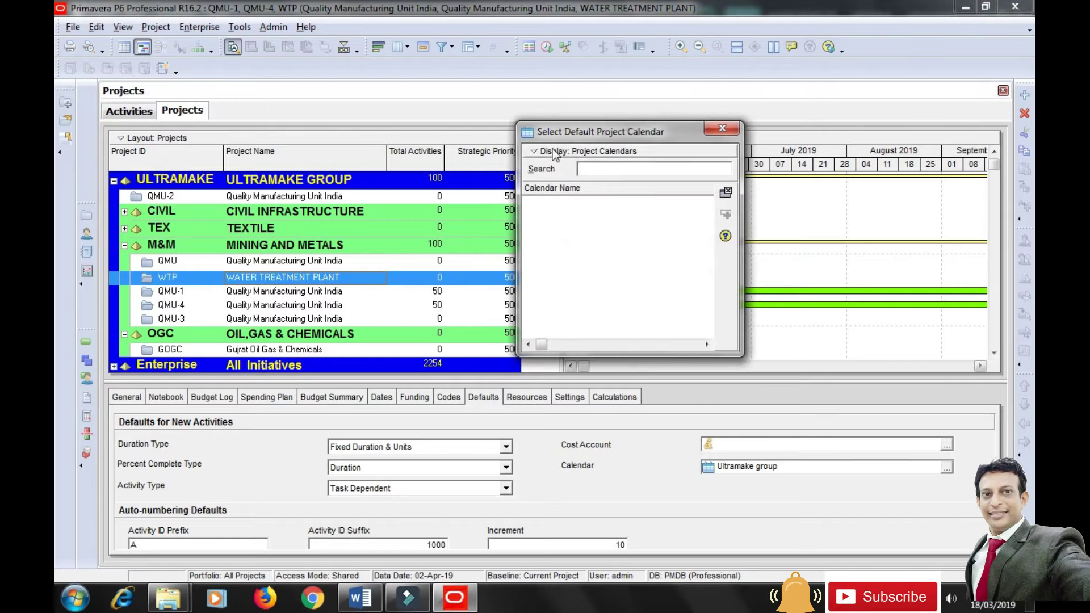
left_click(554, 153)
left_click(577, 169)
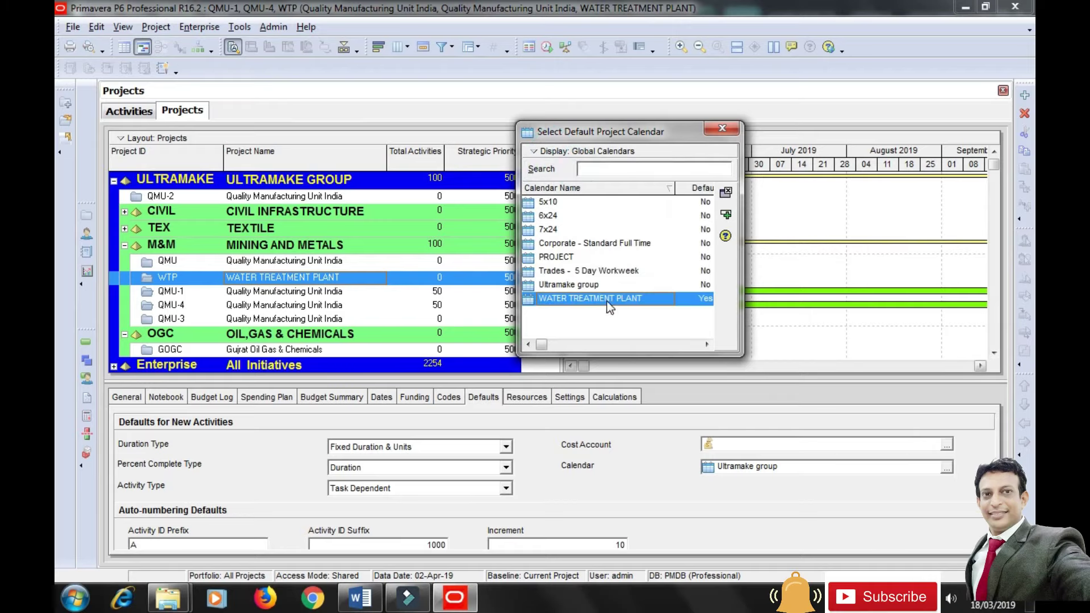
left_click(726, 215)
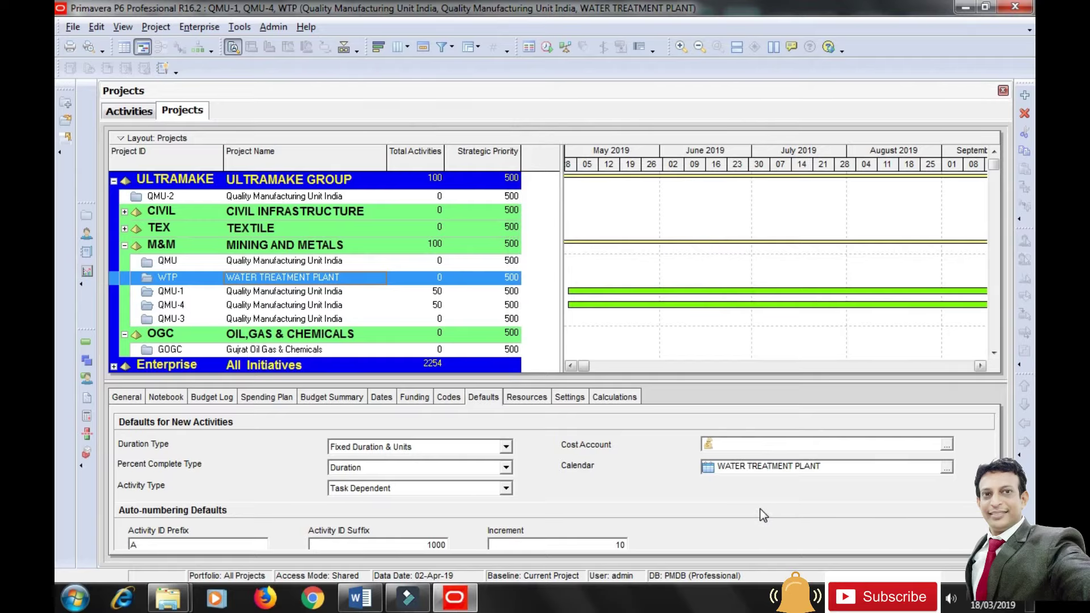
key("alt+Tab")
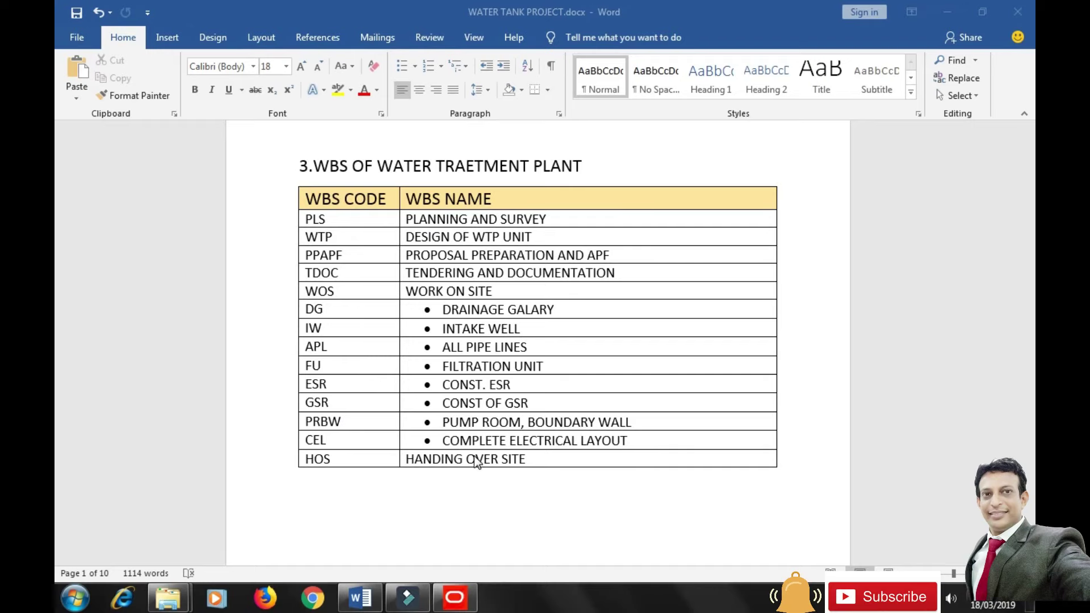
Return to Primavera P6 after reviewing the WBS code table in Word.
left_click(457, 599)
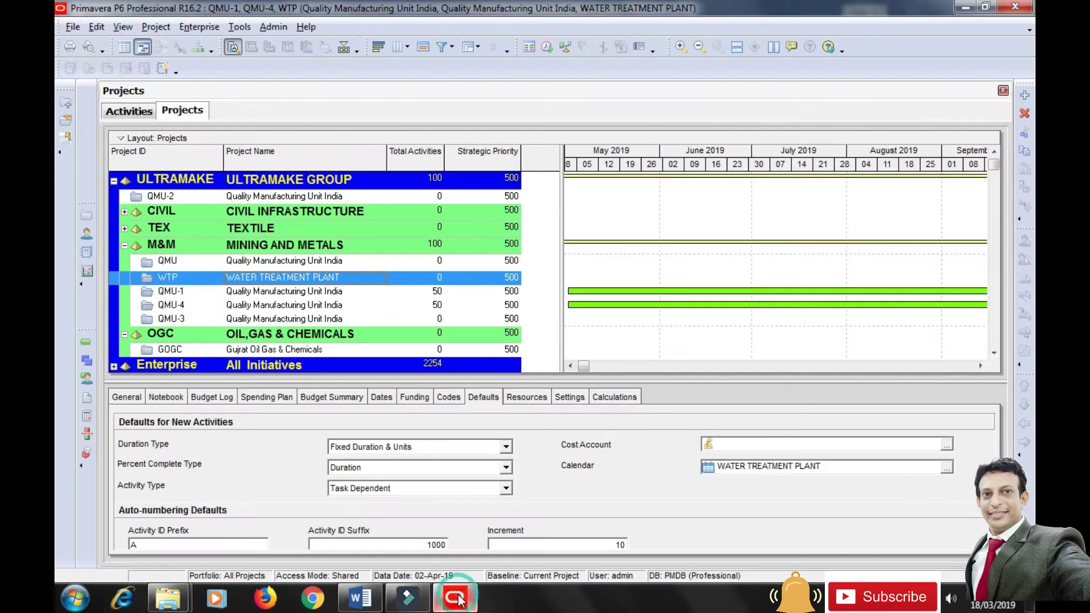
Open the WTP project and hide the resource usage profile in the chart.
right_click(248, 283)
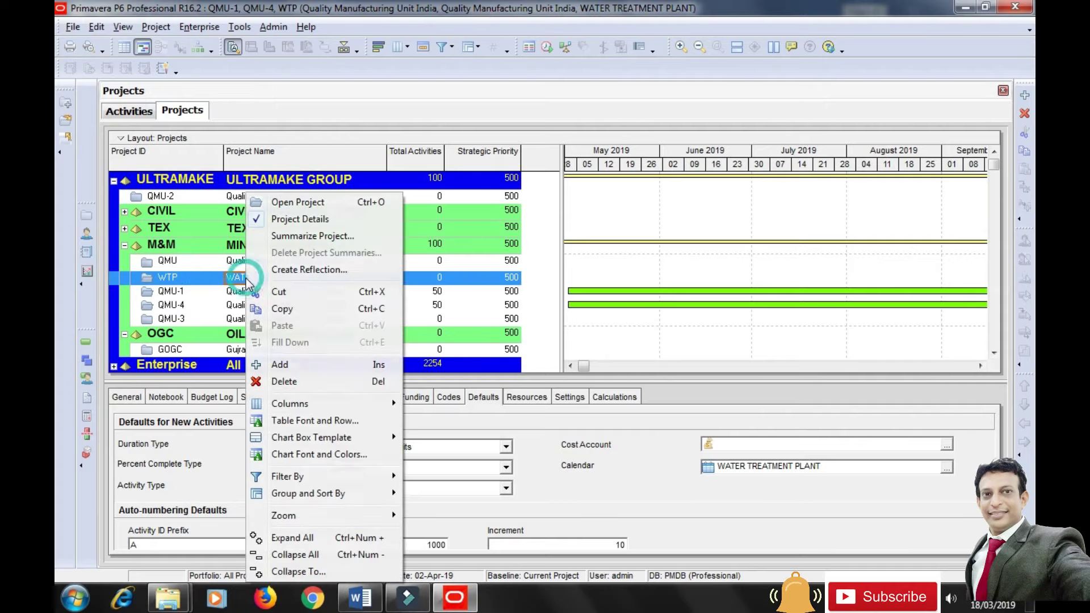
left_click(297, 203)
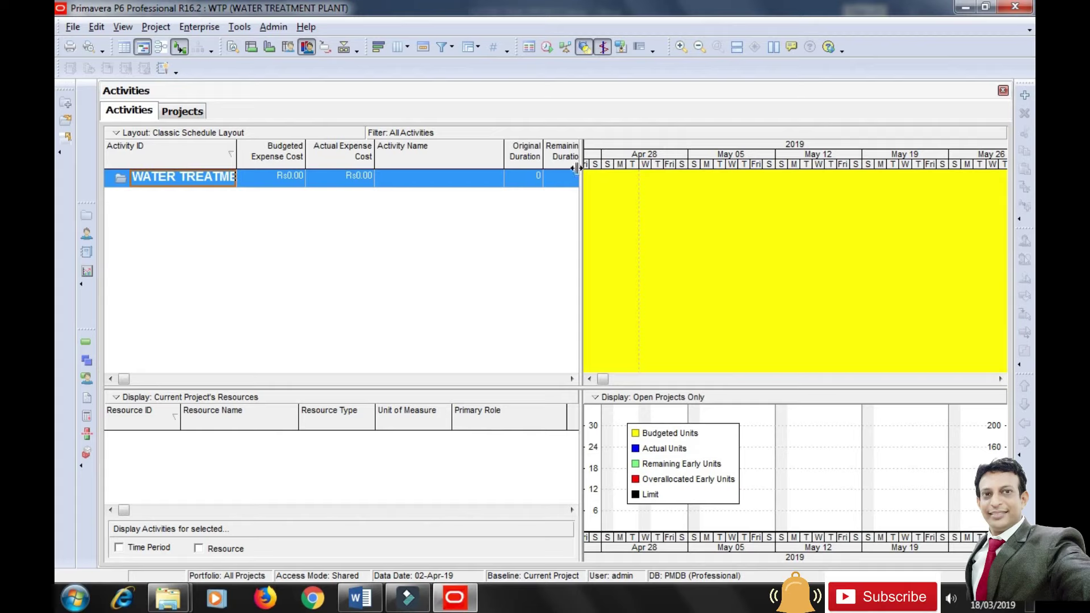
left_click(585, 48)
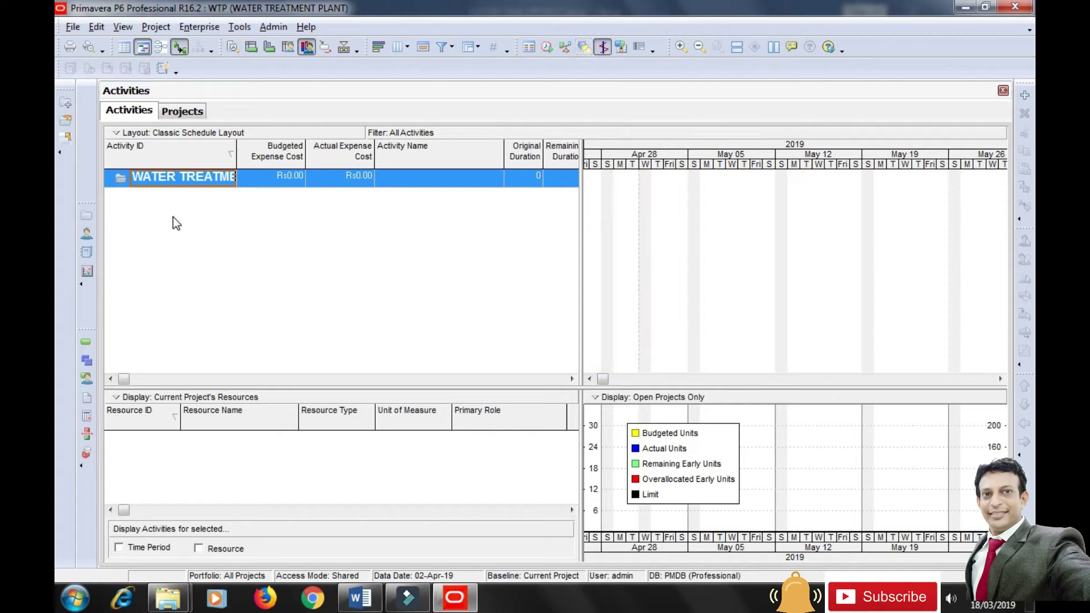
Switch to the WTP project's WBS view.
left_click(86, 360)
left_click(162, 25)
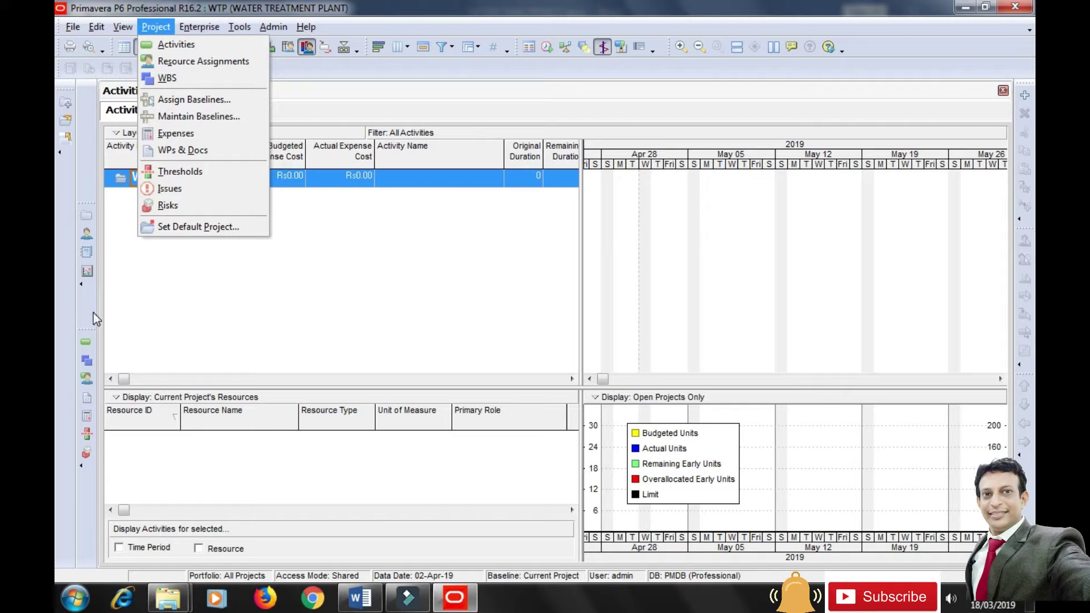
left_click(86, 361)
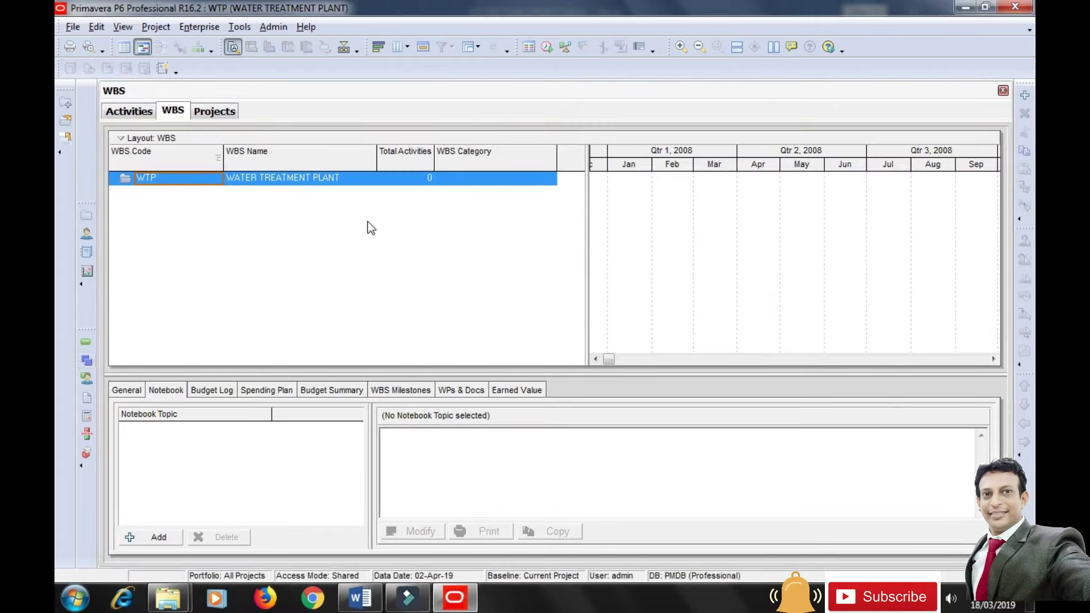
Add a WBS element under WTP with code PLS and name PLANNING AND SURVEY.
left_click(1024, 98)
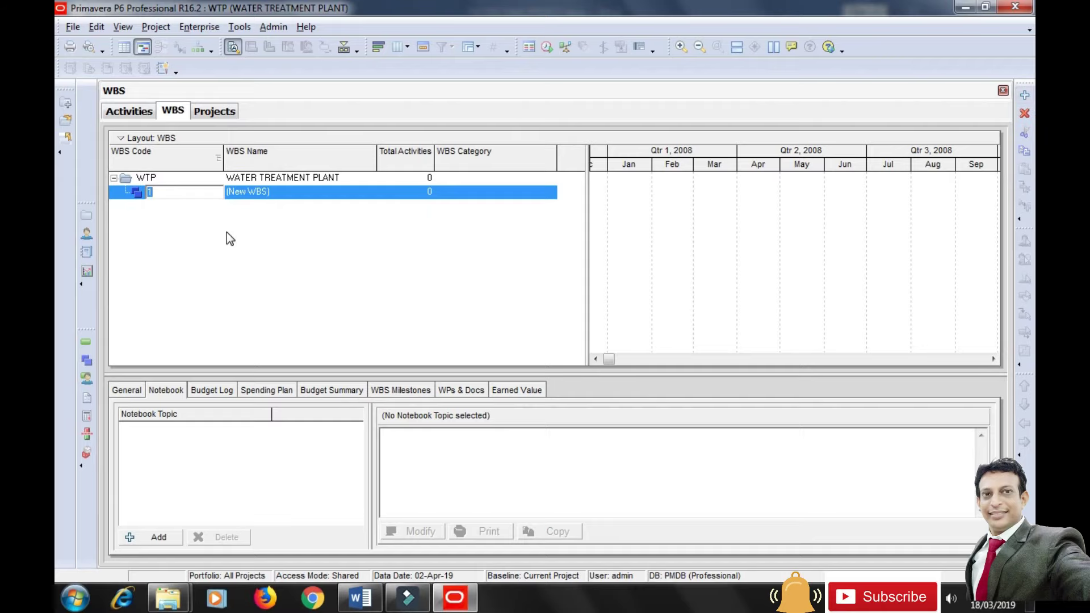
left_click(282, 196)
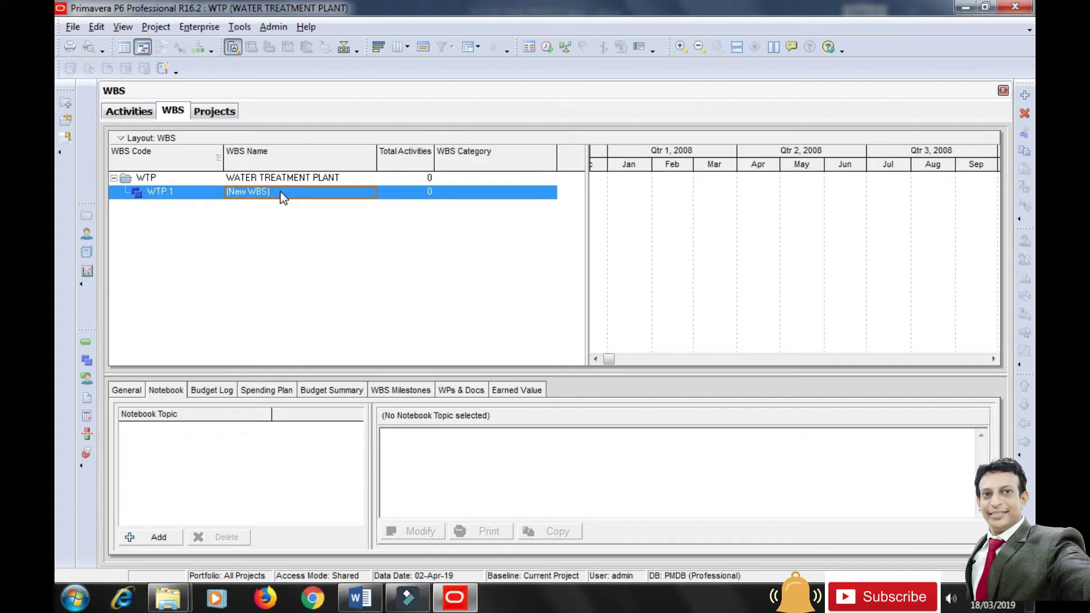
type("PLAN")
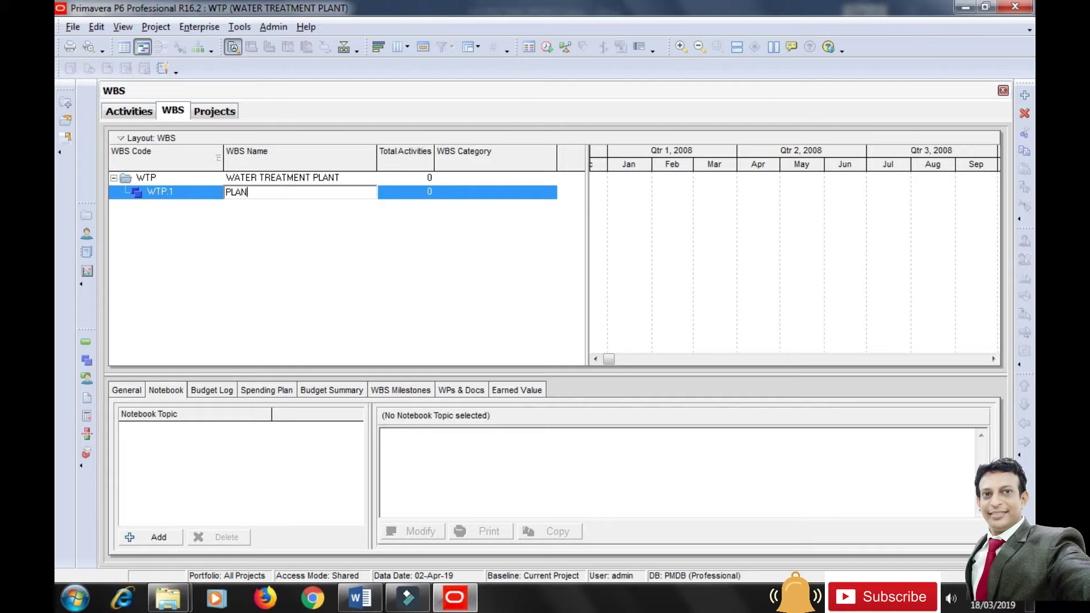
type("NING AND SURVEY")
left_click(312, 262)
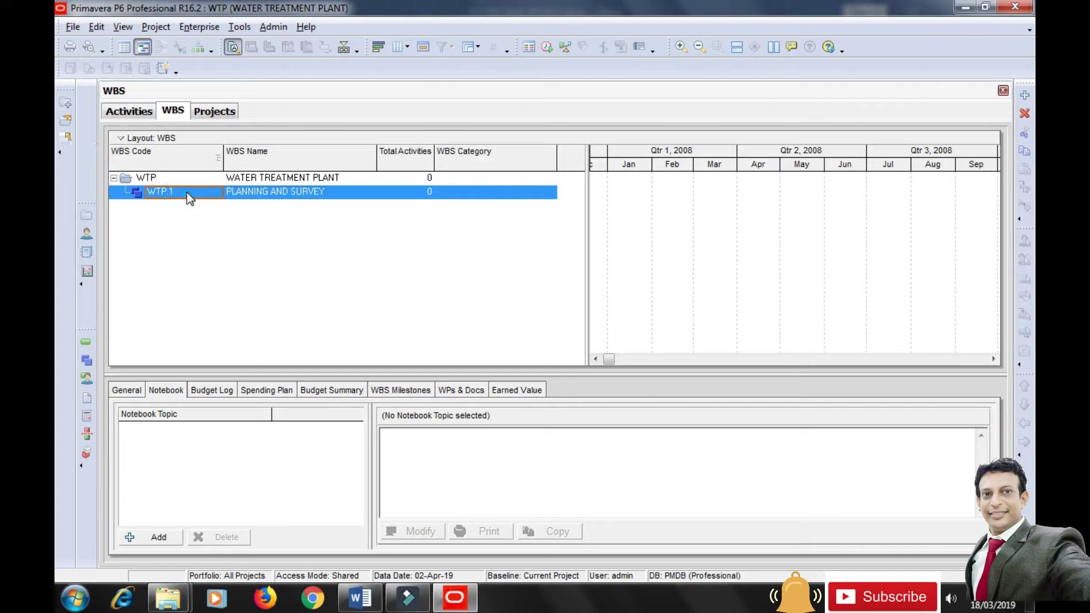
type("PLS")
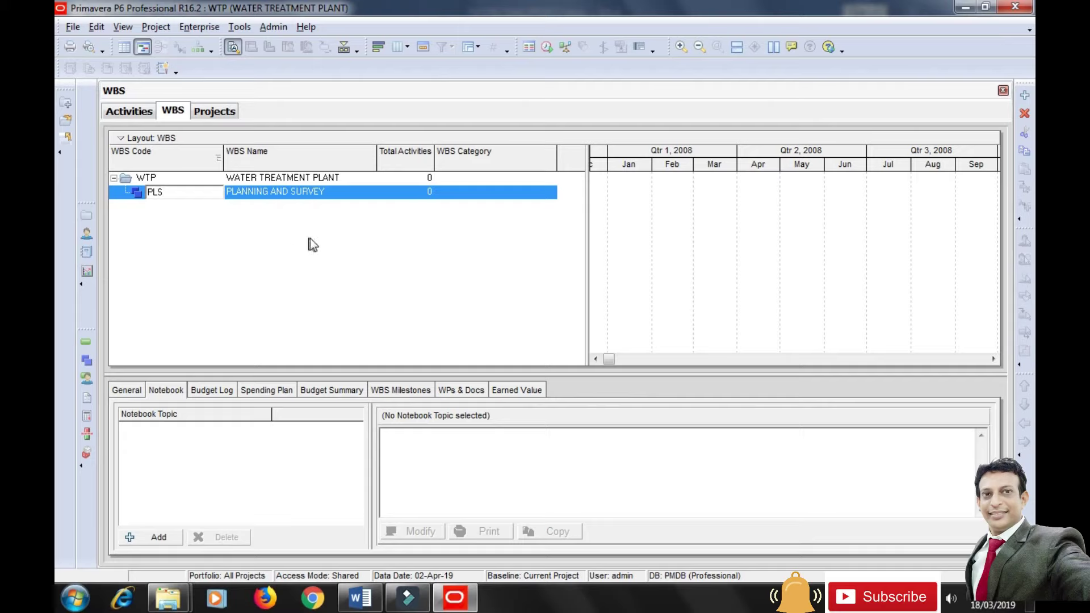
left_click(310, 239)
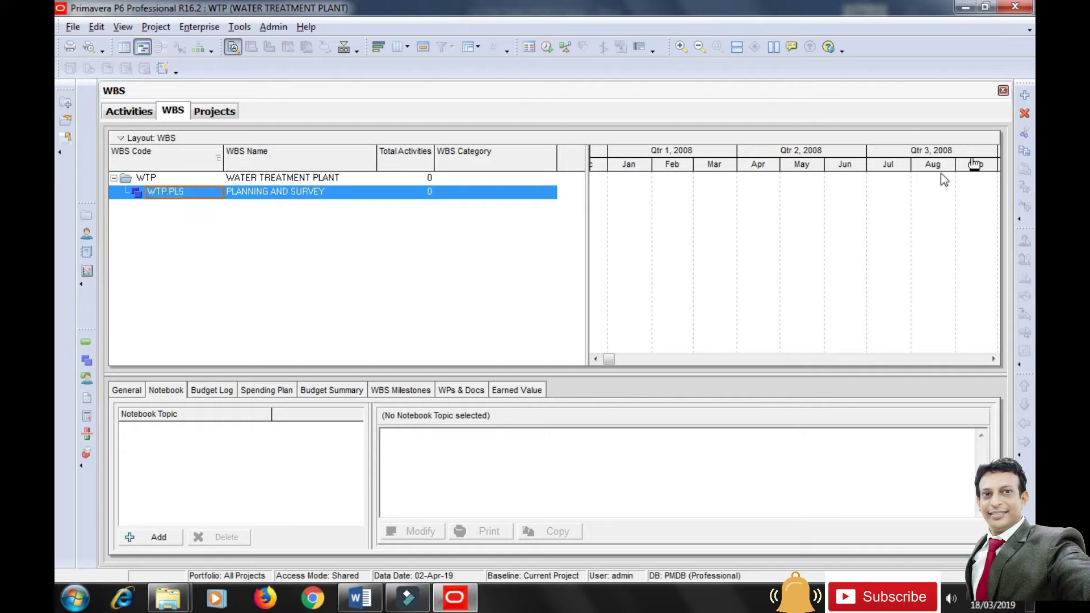
Add a second WBS element named DESIGN OF WTP UNIT with code WTP.
left_click(1025, 96)
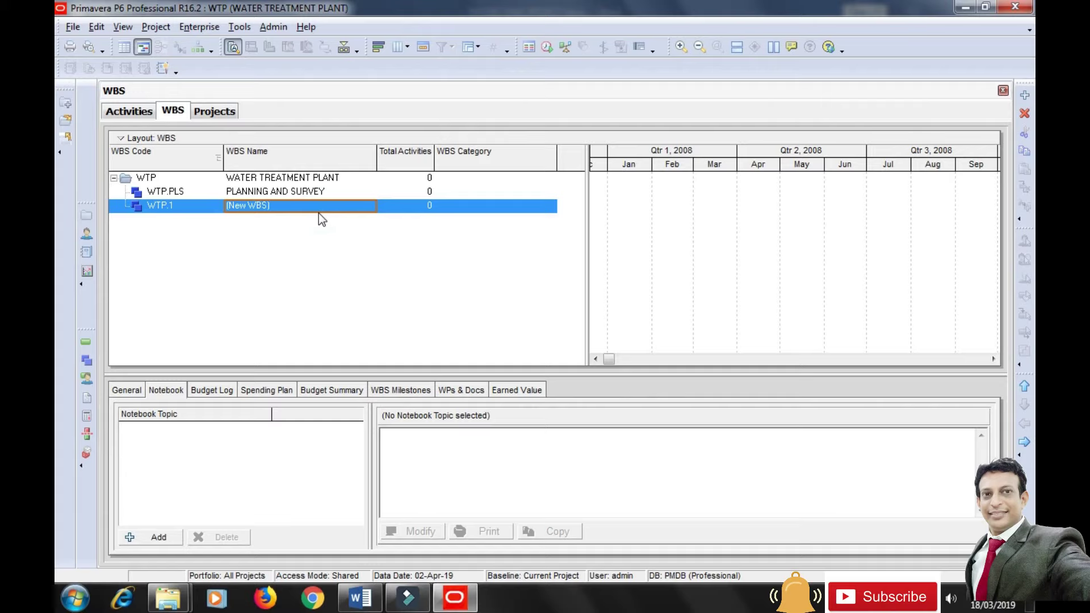
type("DESIGN OF W")
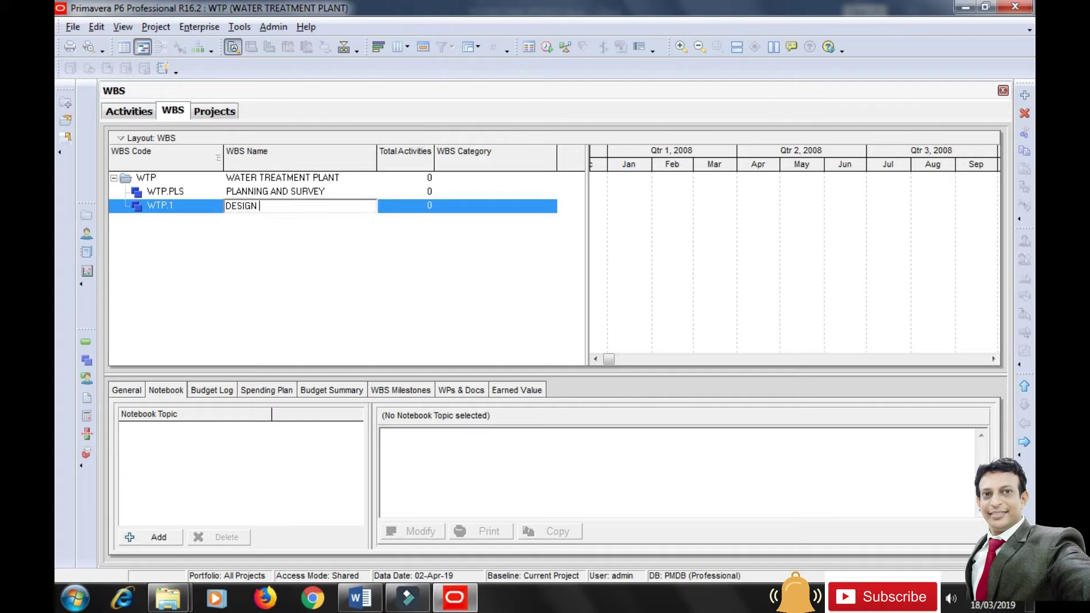
type("TP UNIT")
left_click(185, 206)
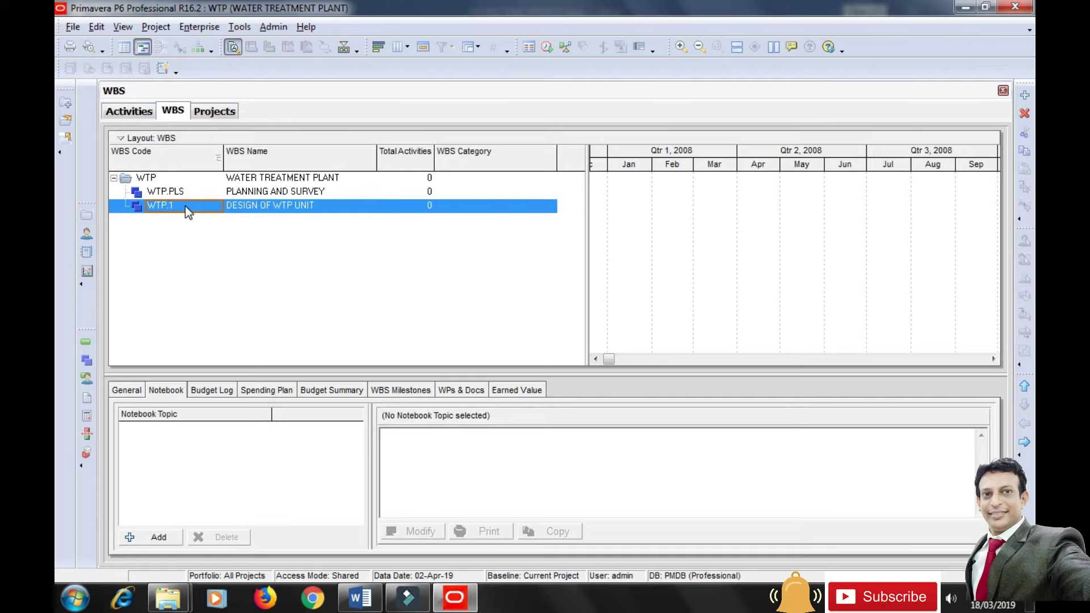
type("WTP")
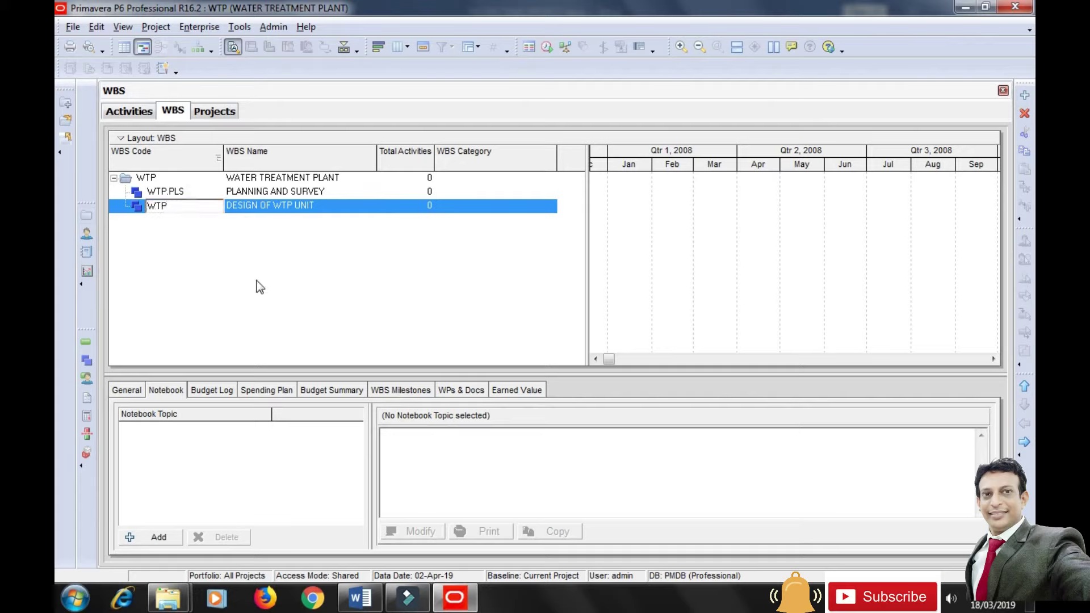
key("Return")
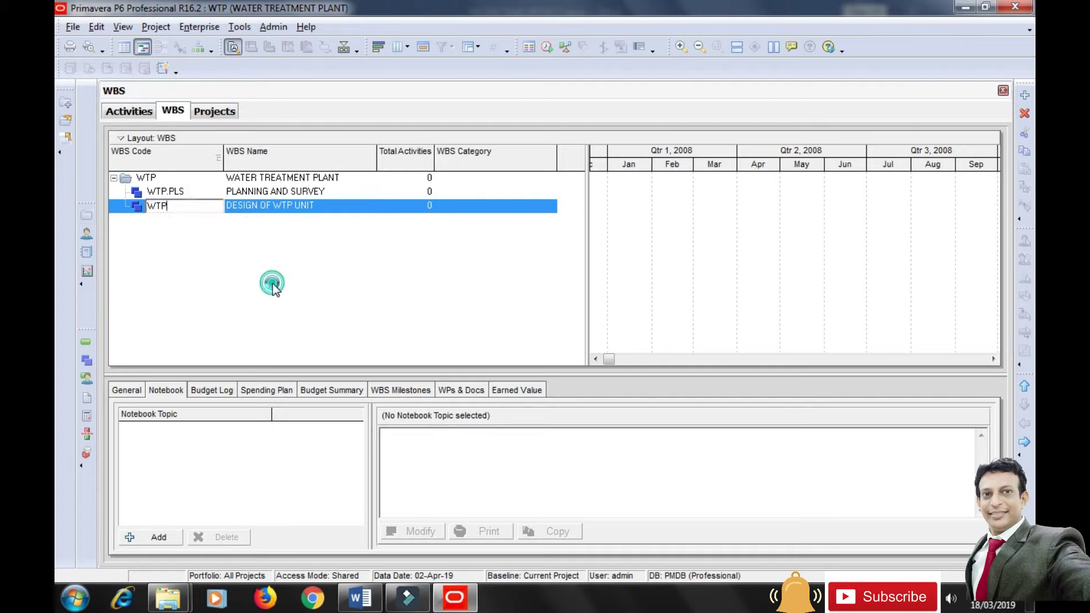
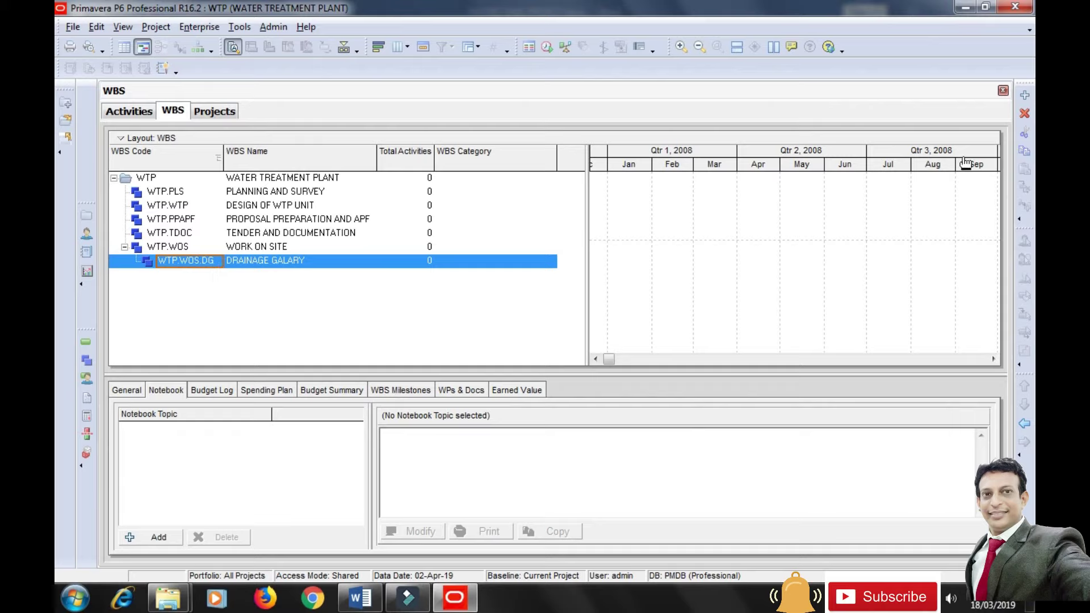
Add INTAKE WALL under WORK ON SITE with WBS code IW.
left_click(1025, 95)
left_click(1025, 425)
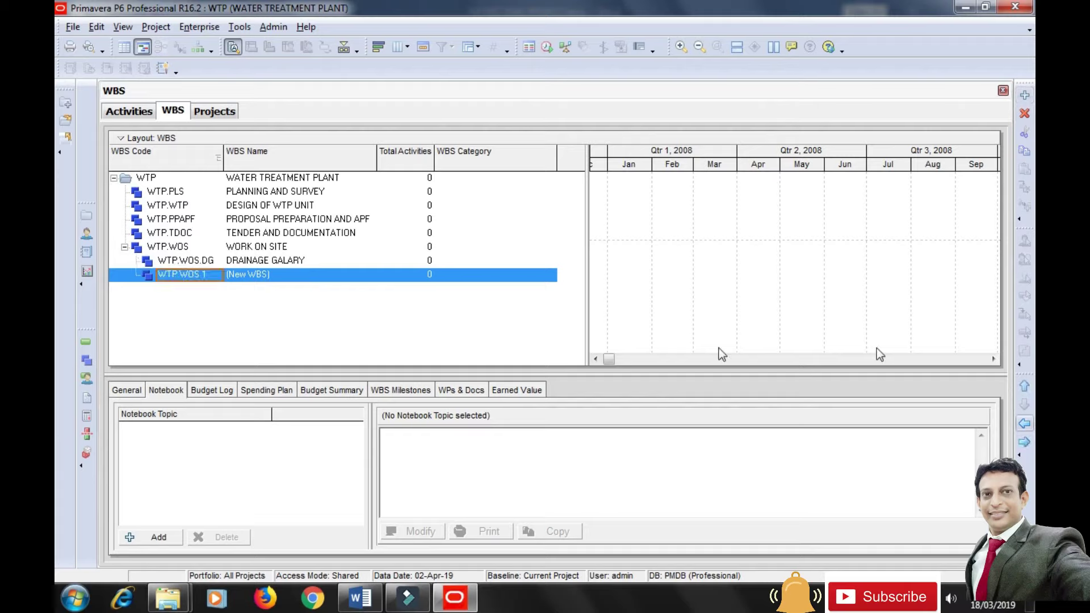
left_click(308, 273)
type("INTAKE WALL")
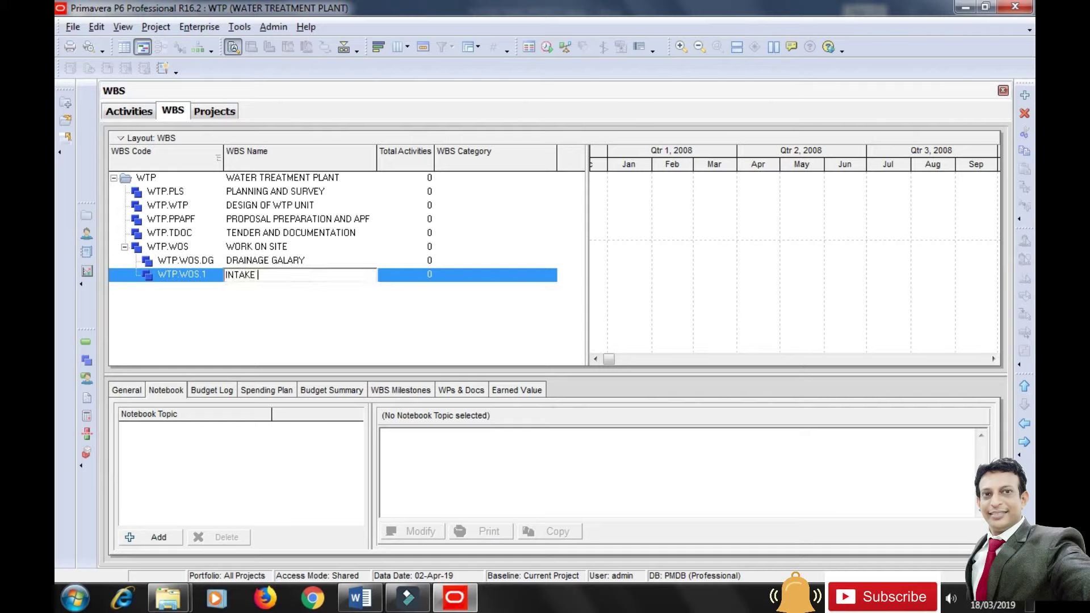
left_click(204, 275)
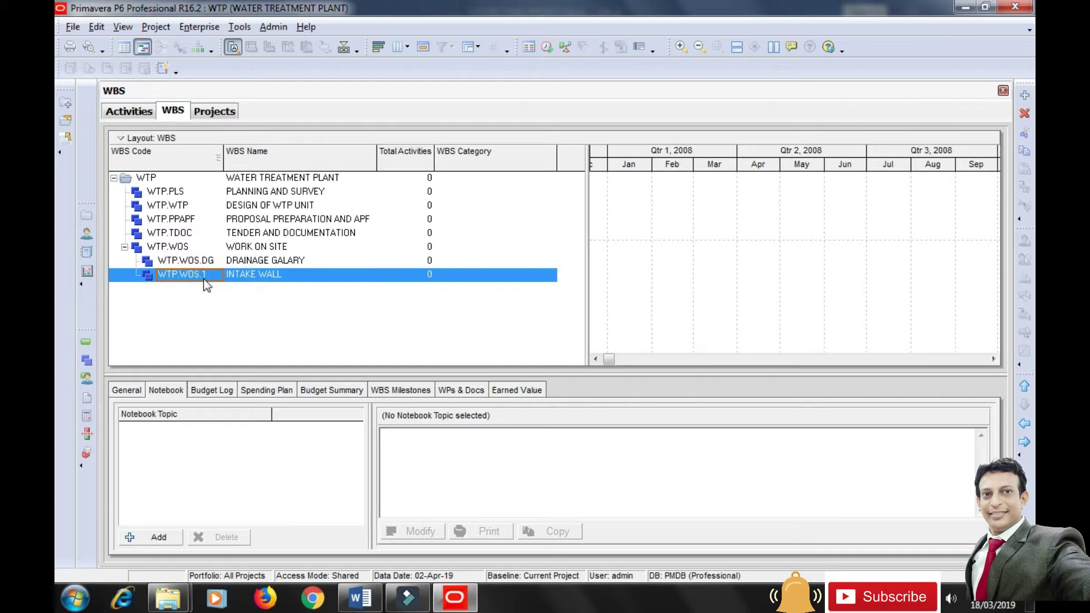
left_click(205, 275)
type("IW")
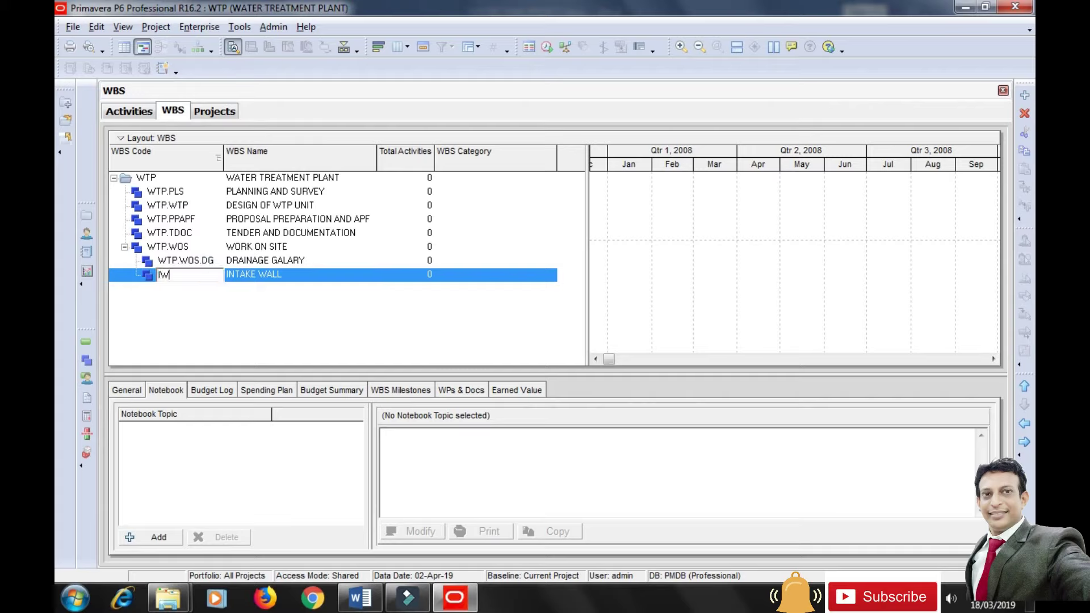
key("Return")
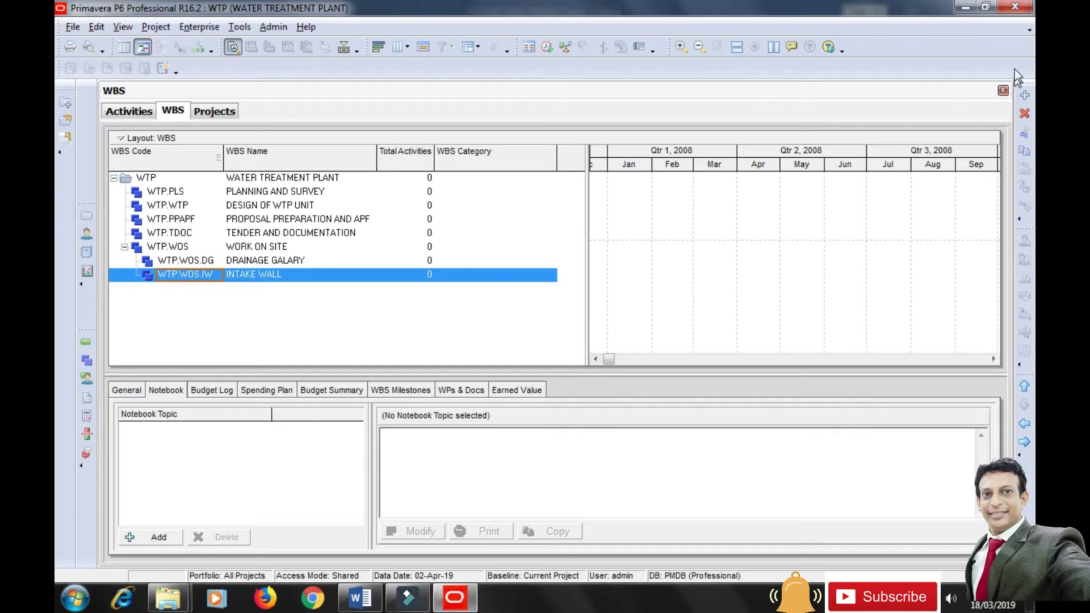
Add ALL PIPE LINES under WORK ON SITE with code APL, then insert another blank element.
left_click(1025, 95)
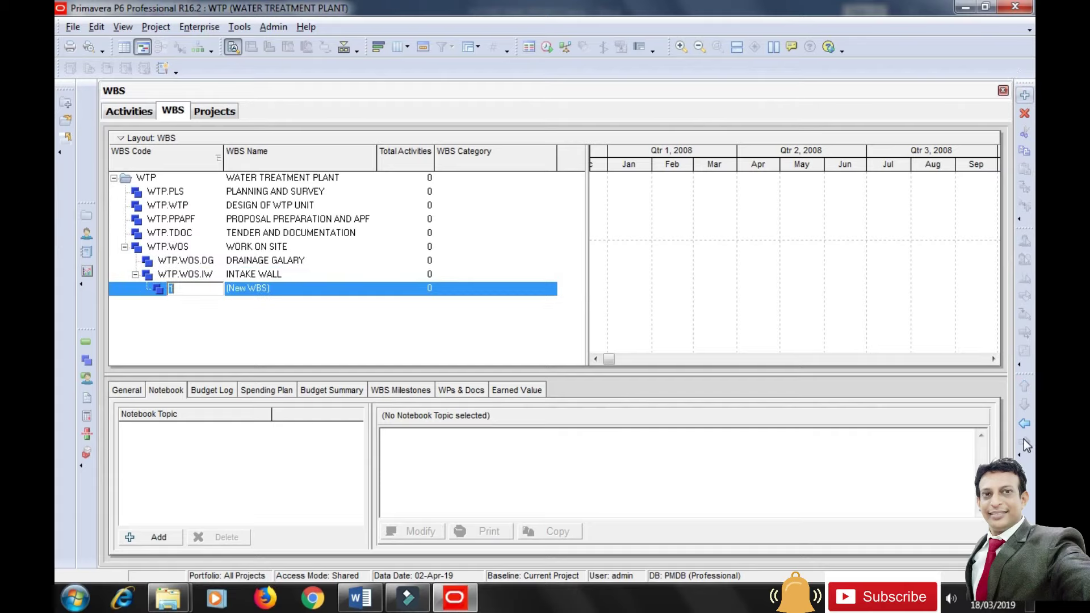
left_click(1025, 423)
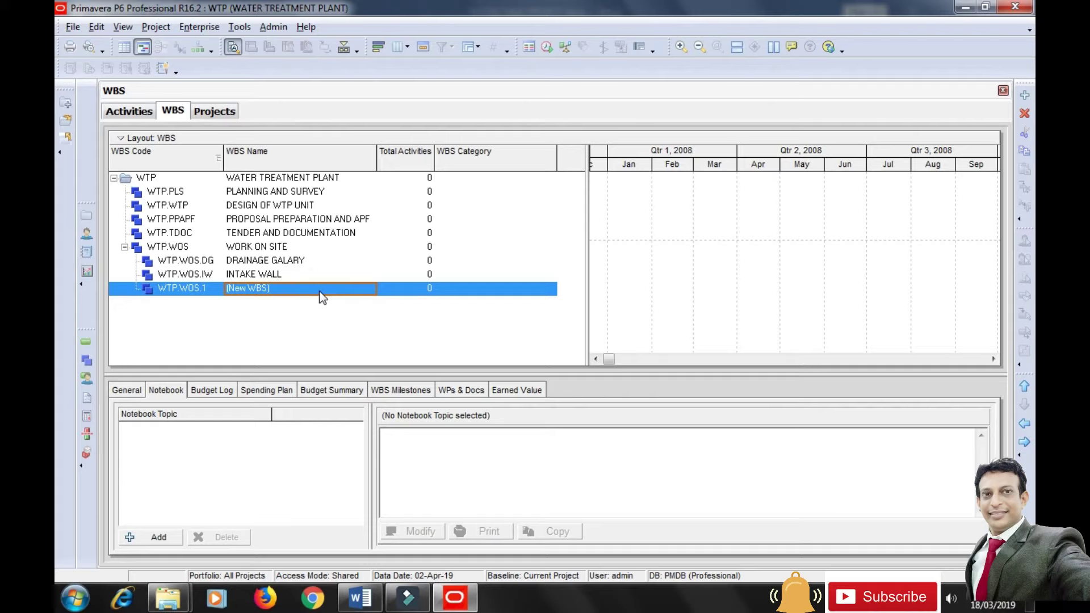
left_click(319, 291)
type("ALL PIPE ")
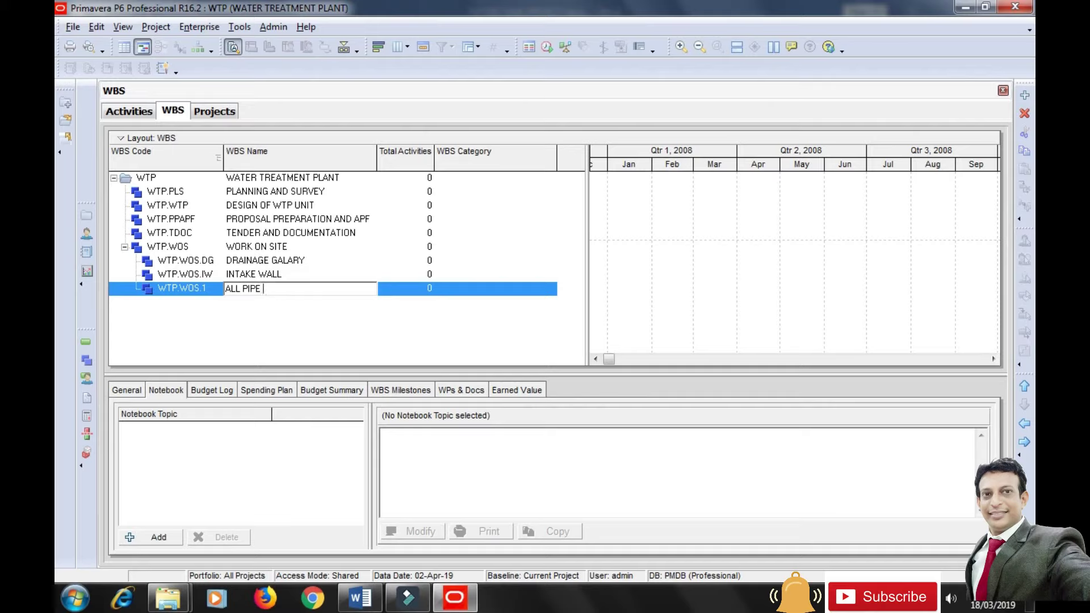
type("LINES.")
left_click(195, 286)
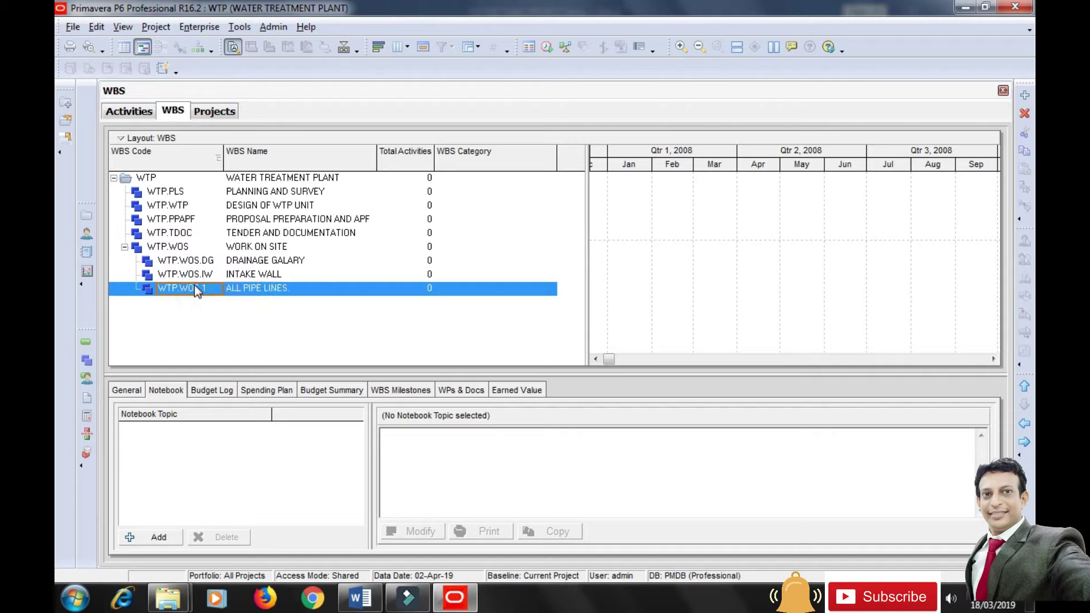
type("APL")
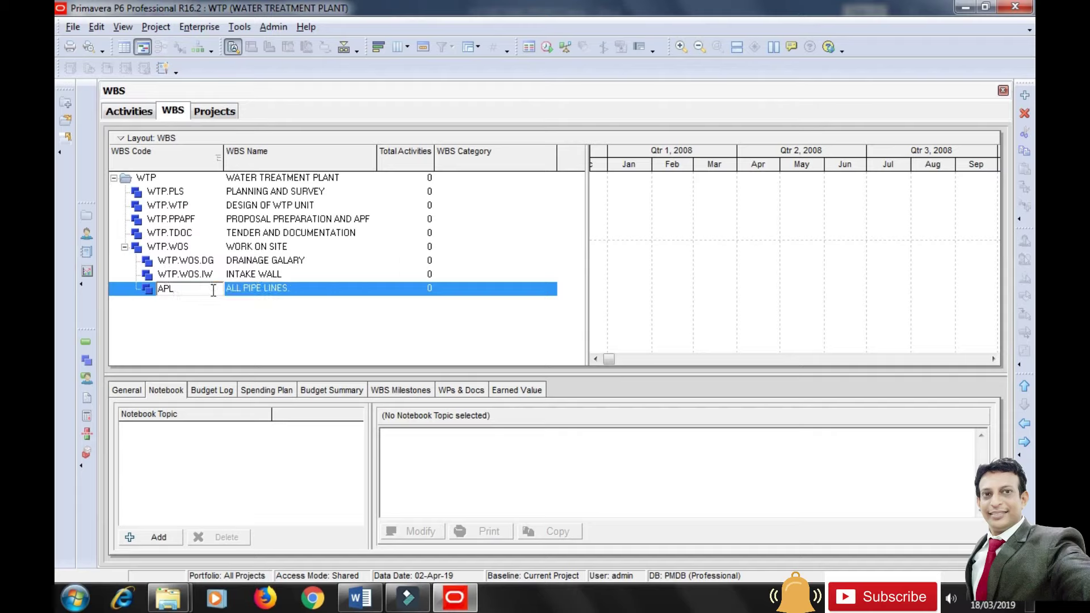
left_click(274, 321)
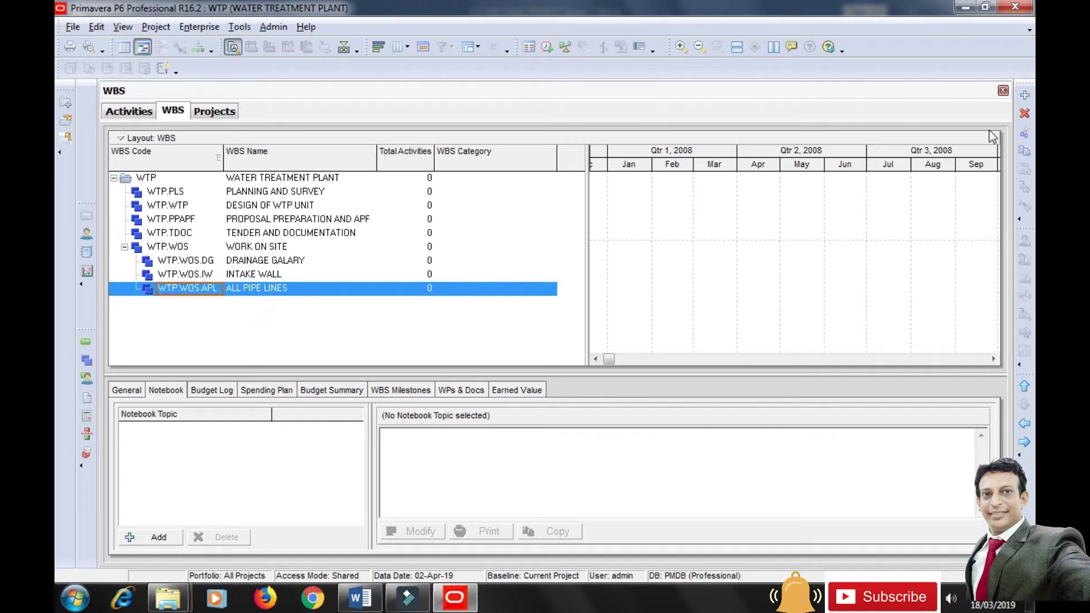
left_click(1025, 95)
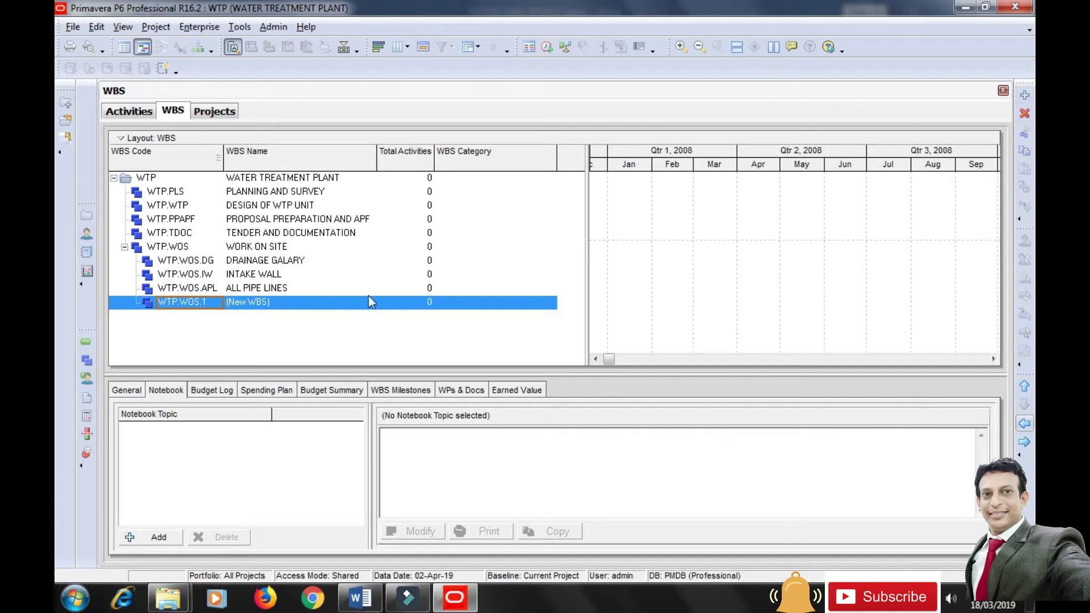
Name the new element FILTRATION UNIT with WBS code FU.
left_click(302, 308)
type("FILTRATION")
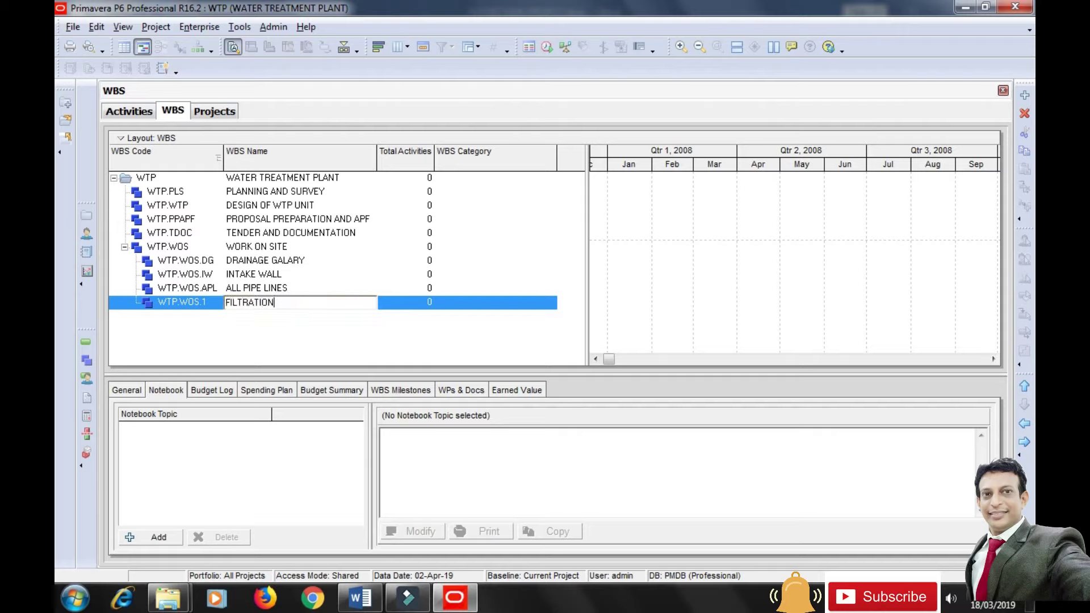
type(" UNIT")
left_click(194, 306)
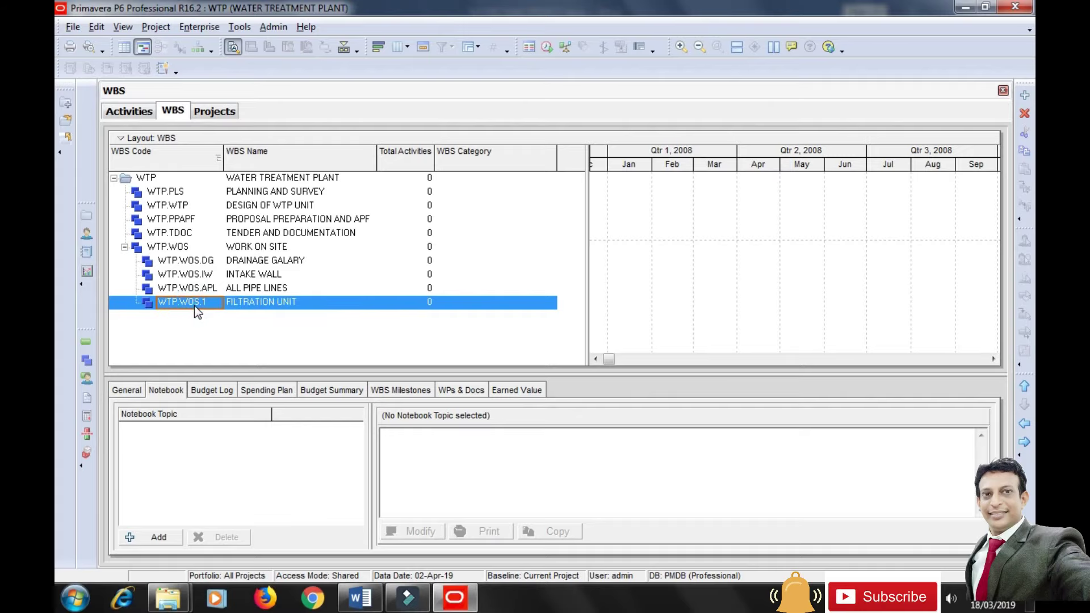
type("FU")
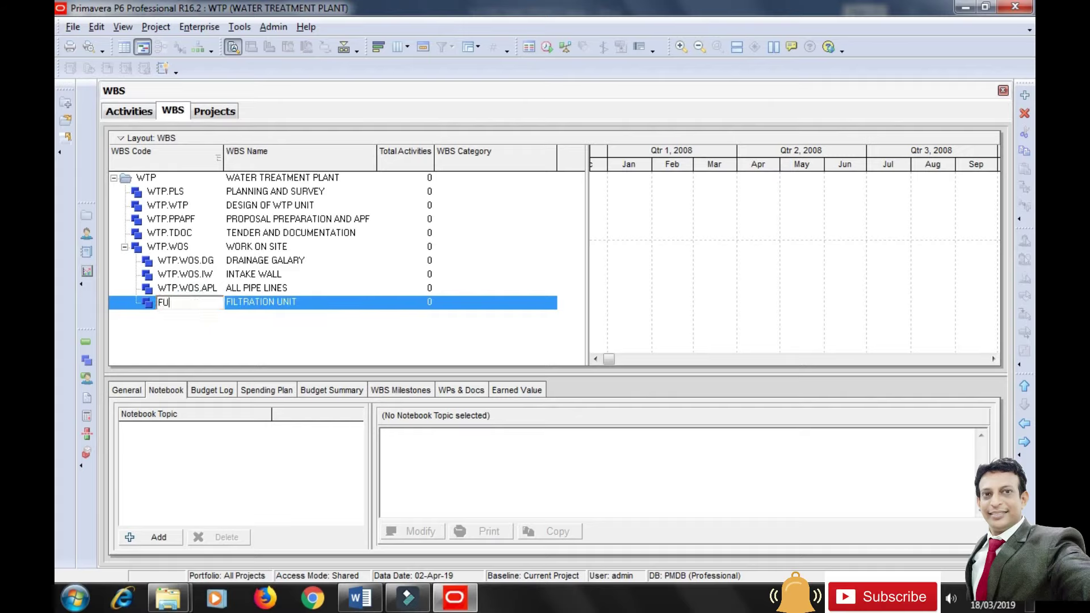
left_click(337, 337)
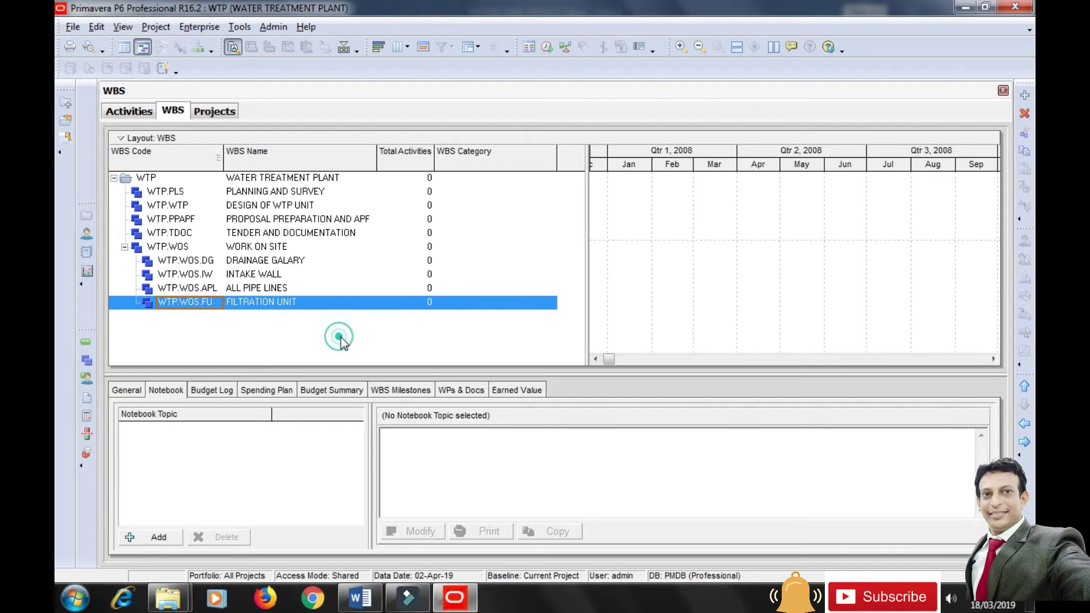
Remove the stray extra WBS element created beneath FILTRATION UNIT.
left_click(1025, 95)
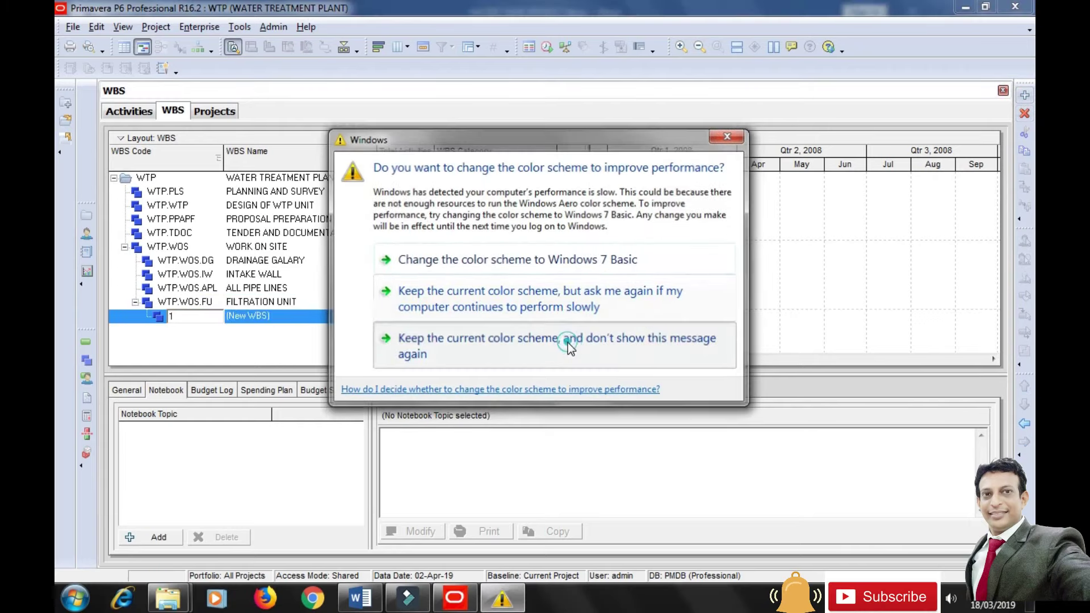
left_click(567, 342)
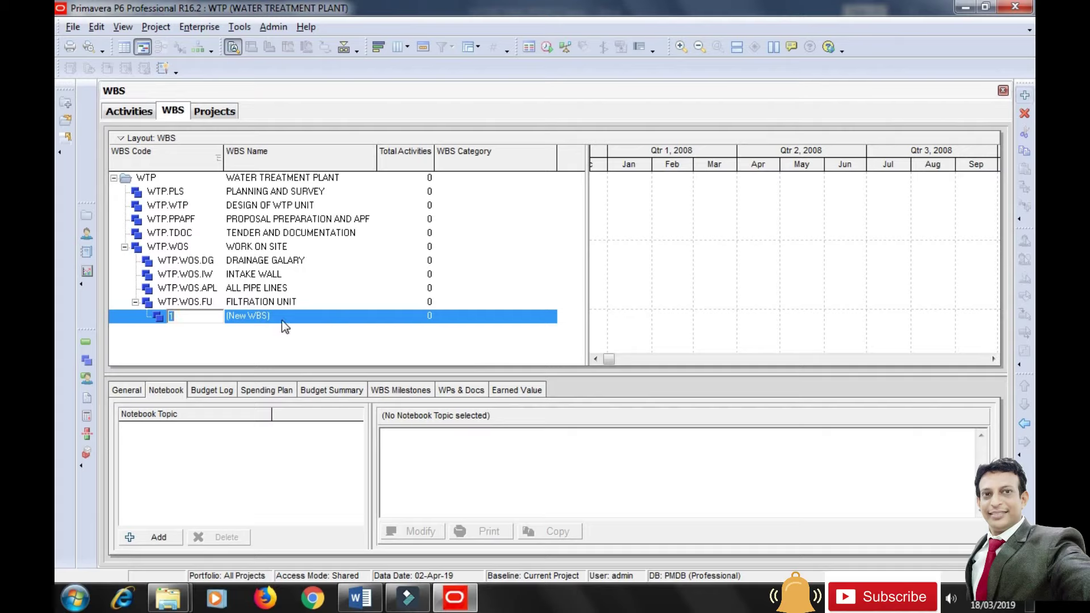
left_click(1024, 114)
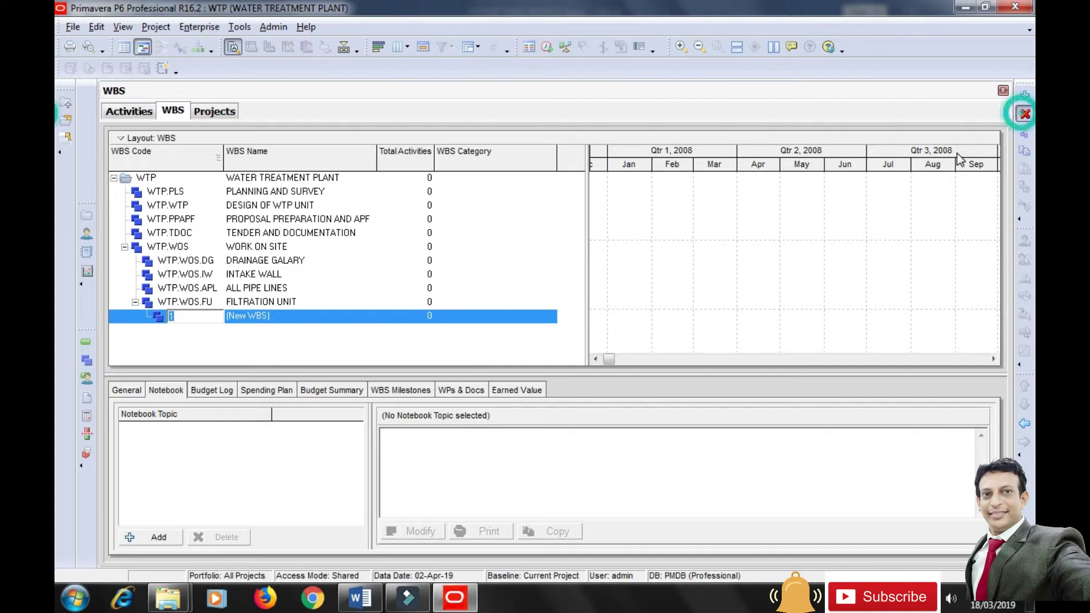
left_click(508, 323)
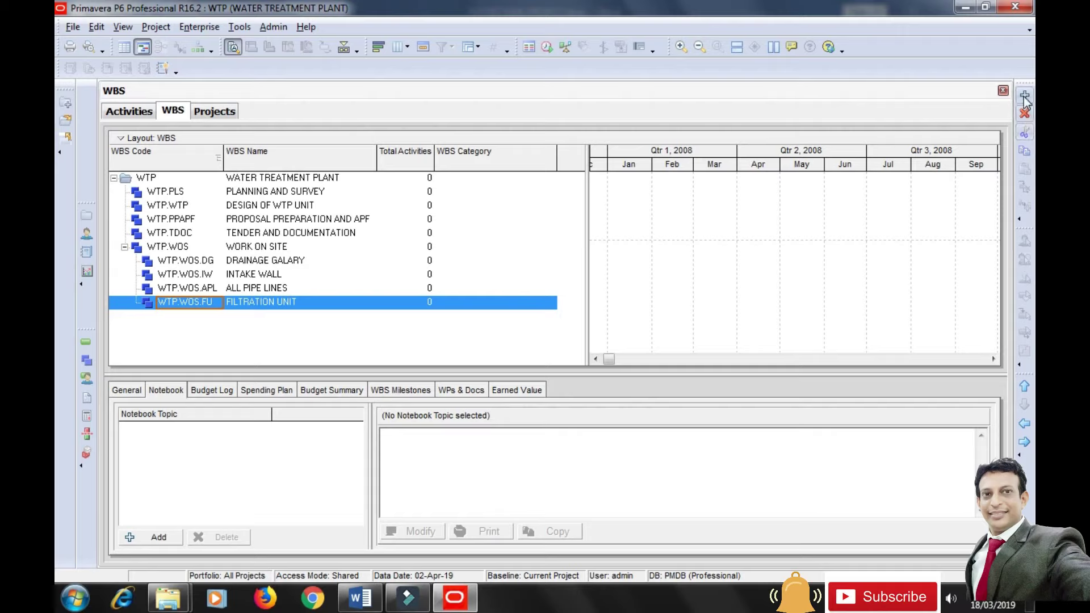
Add CONST ESR under WORK ON SITE with WBS code ESR.
key("Insert")
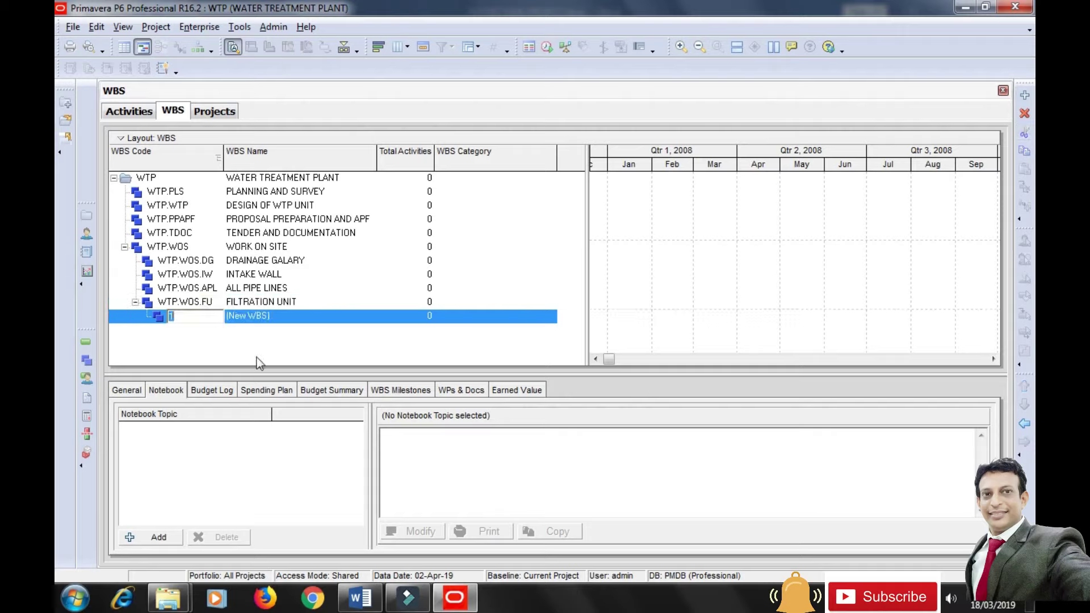
left_click(307, 320)
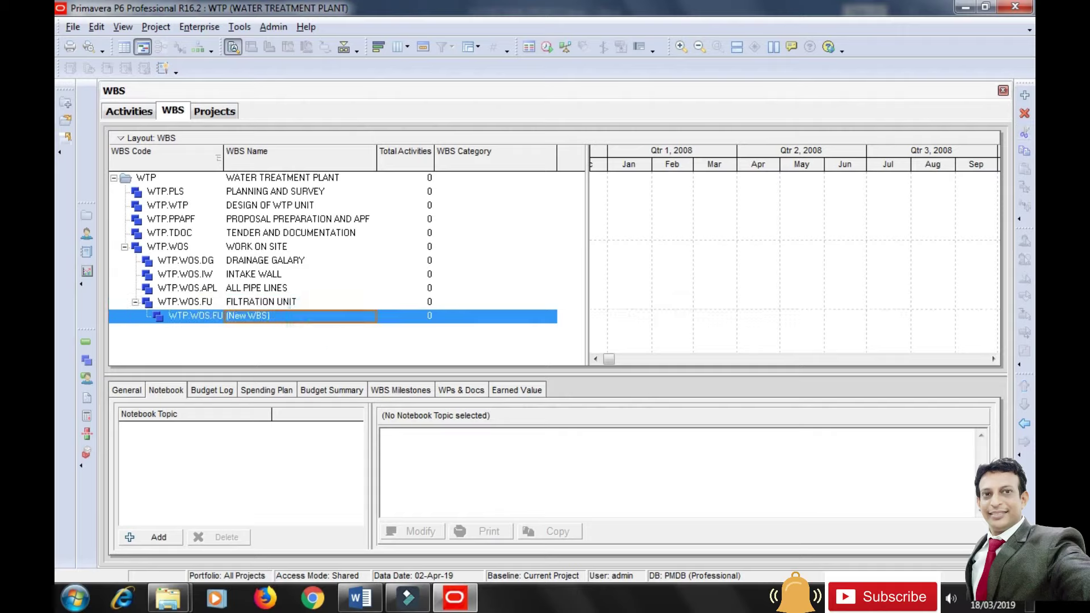
left_click(1024, 425)
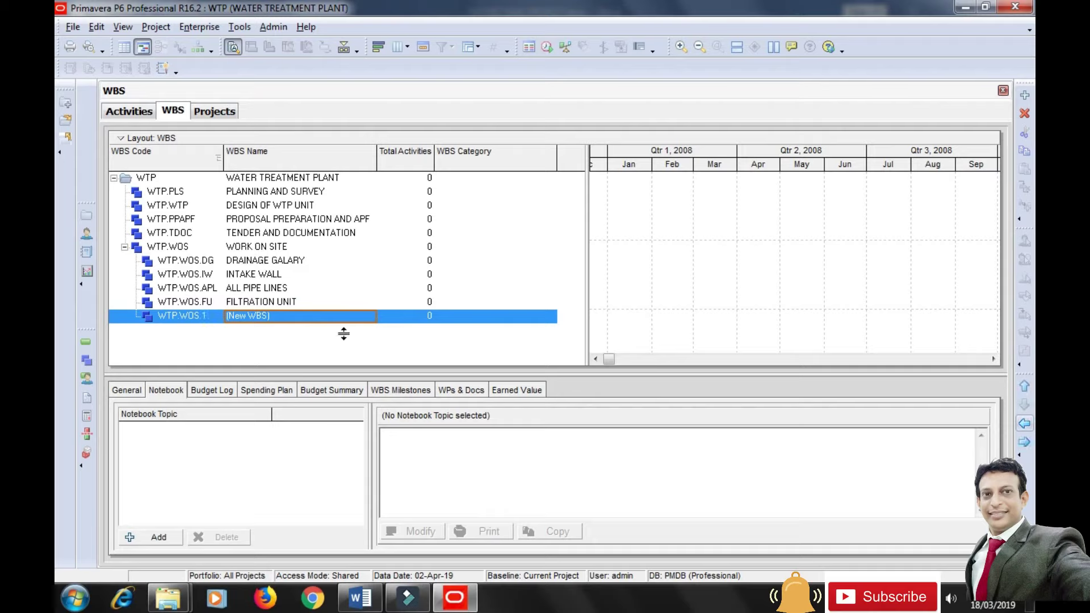
left_click(327, 319)
type("CO")
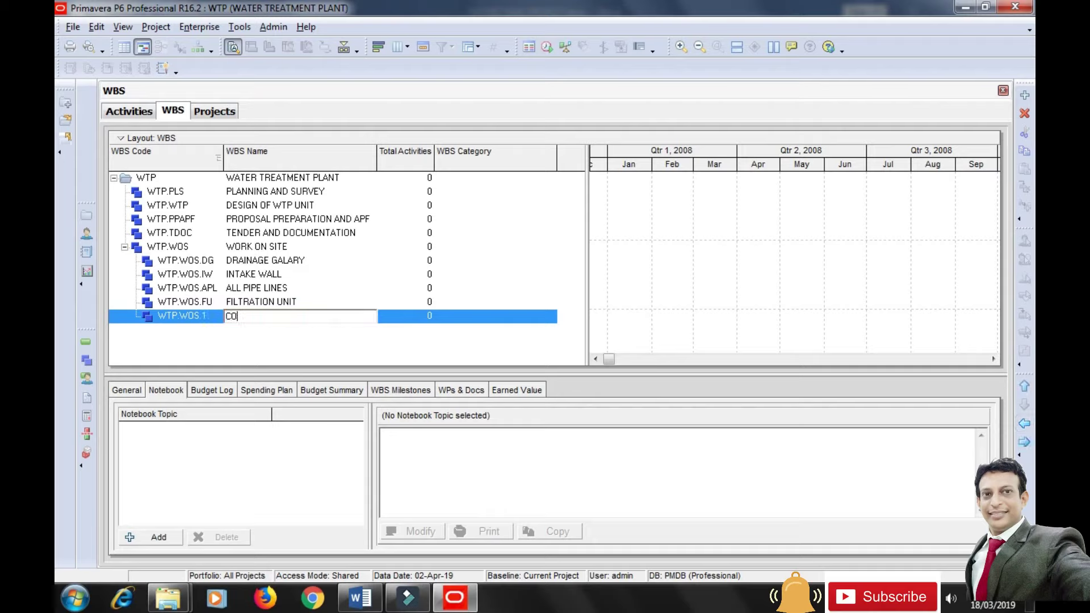
type("NST ESR")
left_click(199, 316)
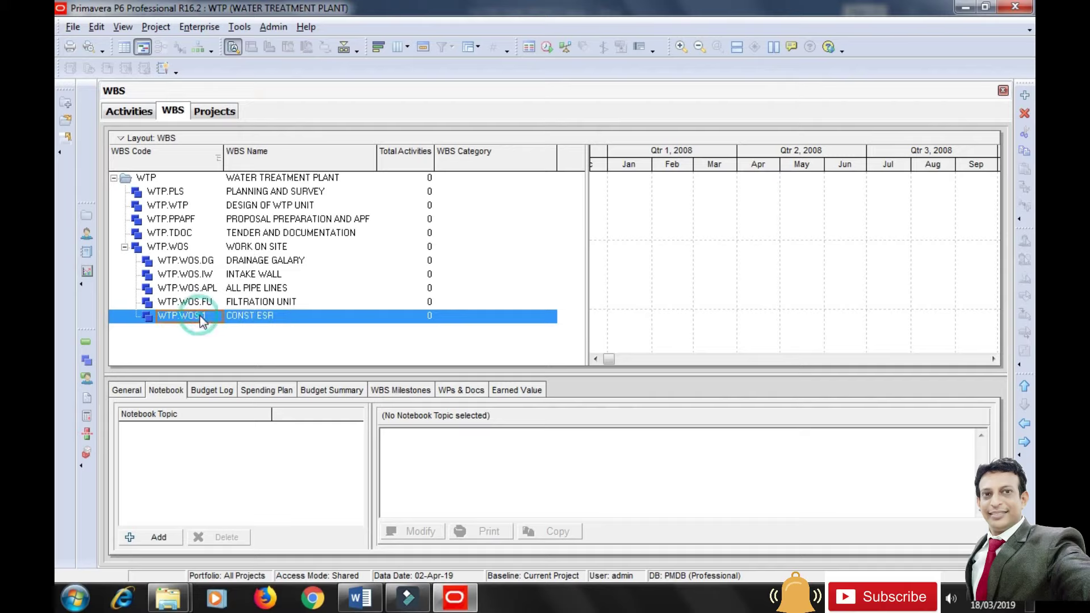
type("ESR")
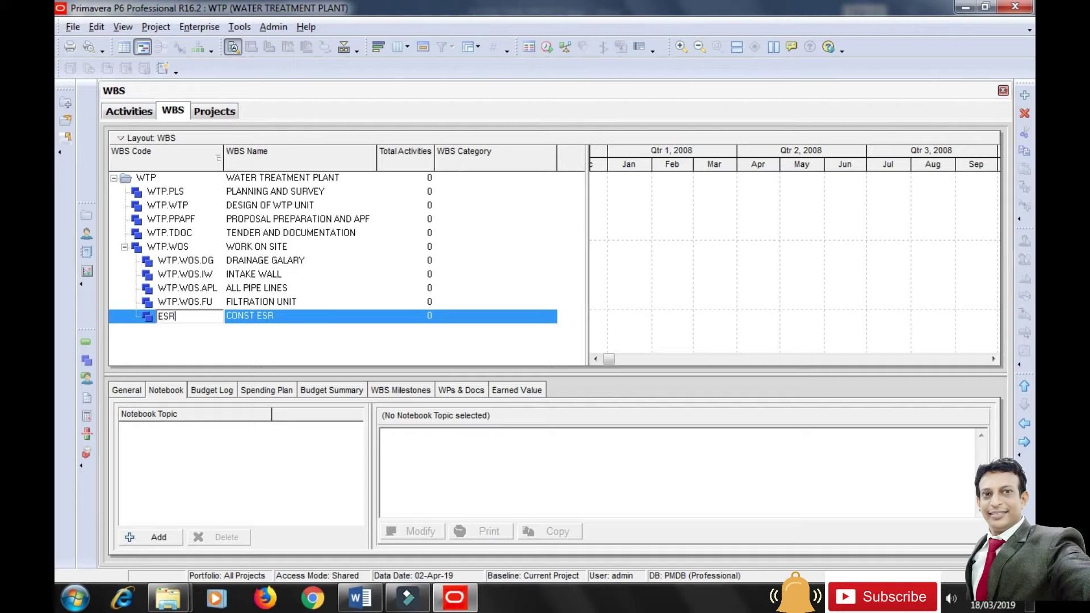
left_click(264, 347)
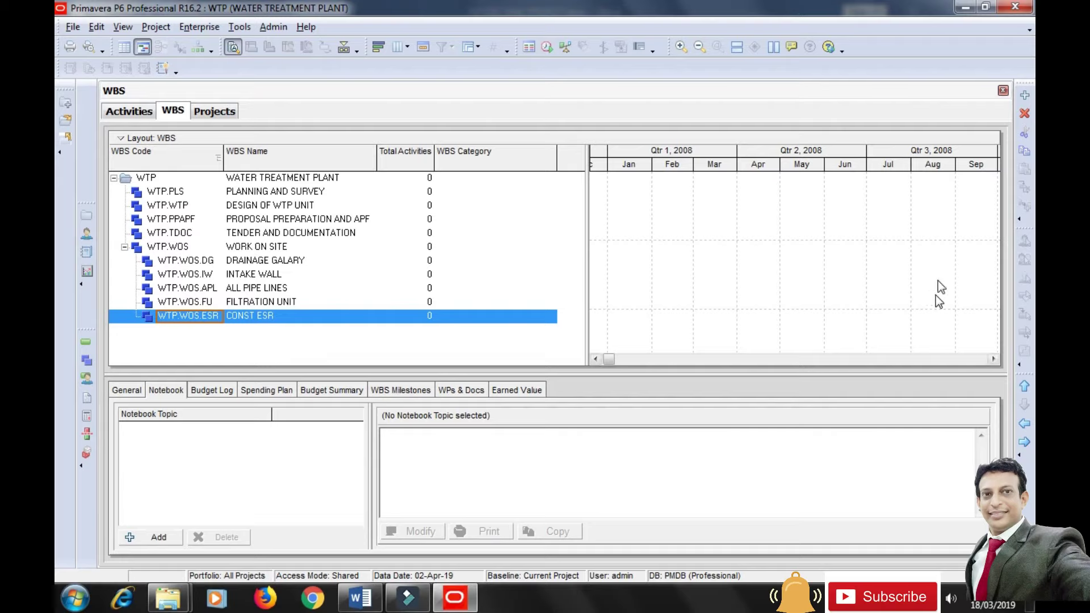
Add CONST OF GSR with code GSR at WORK ON SITE level, then insert a new element.
left_click(1026, 95)
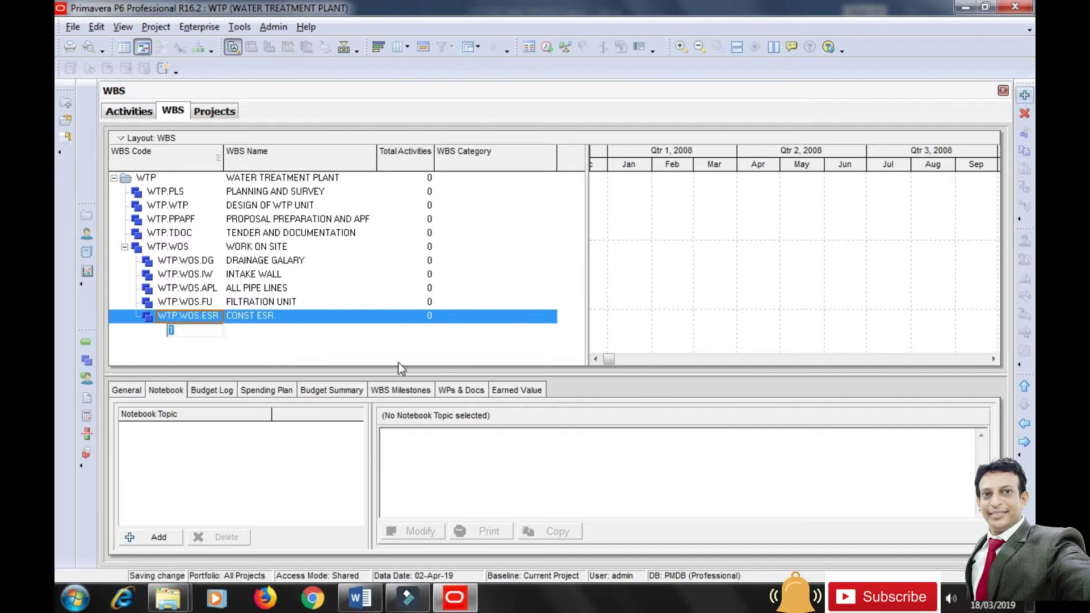
left_click(290, 333)
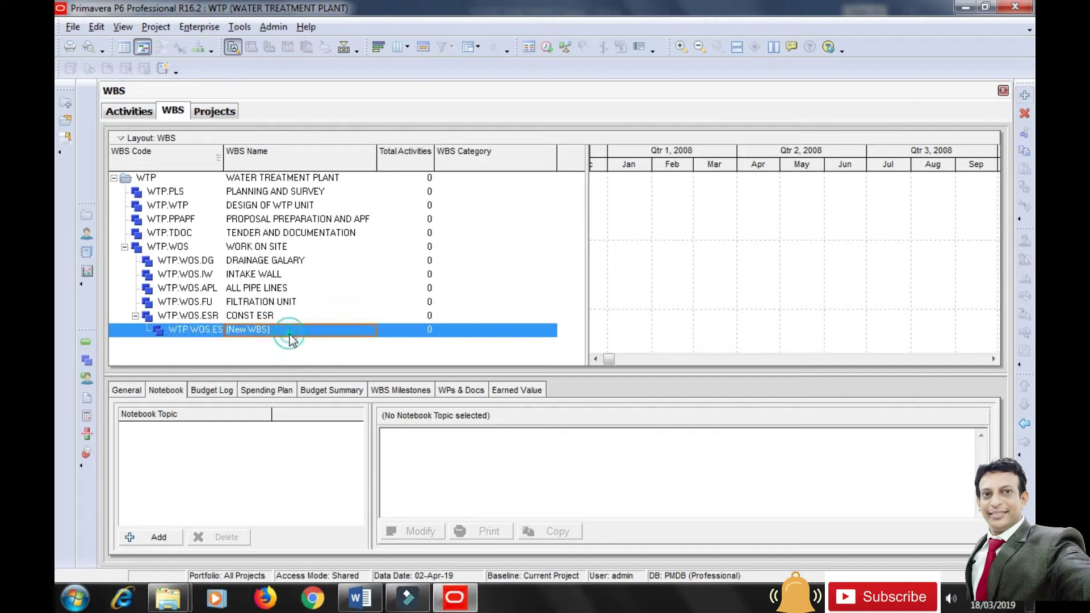
type("CONS")
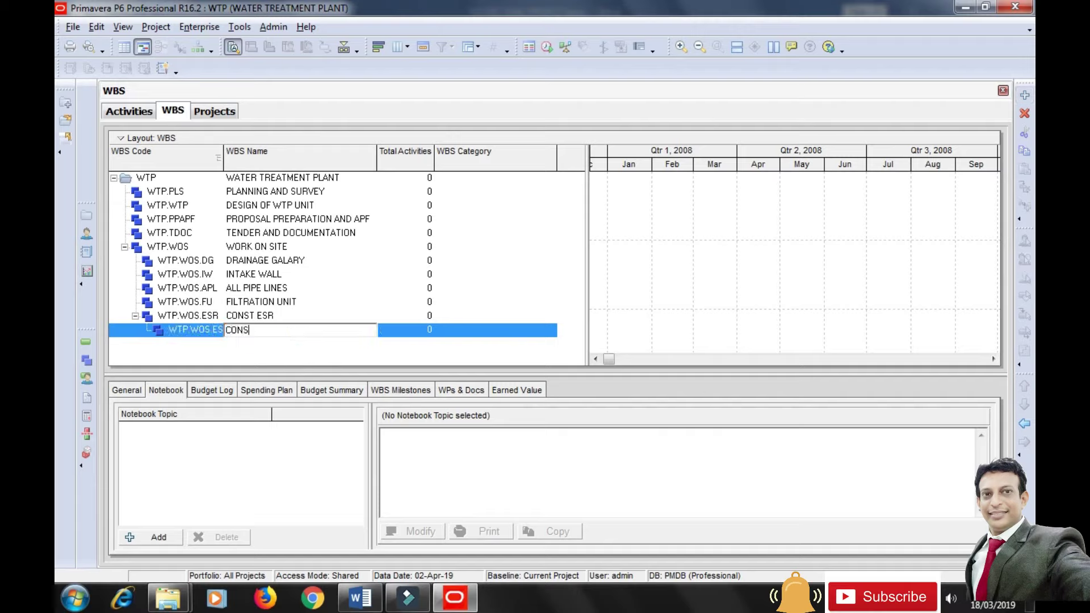
type("T OF GST")
key("BackSpace")
type("R")
left_click(209, 334)
type("GS")
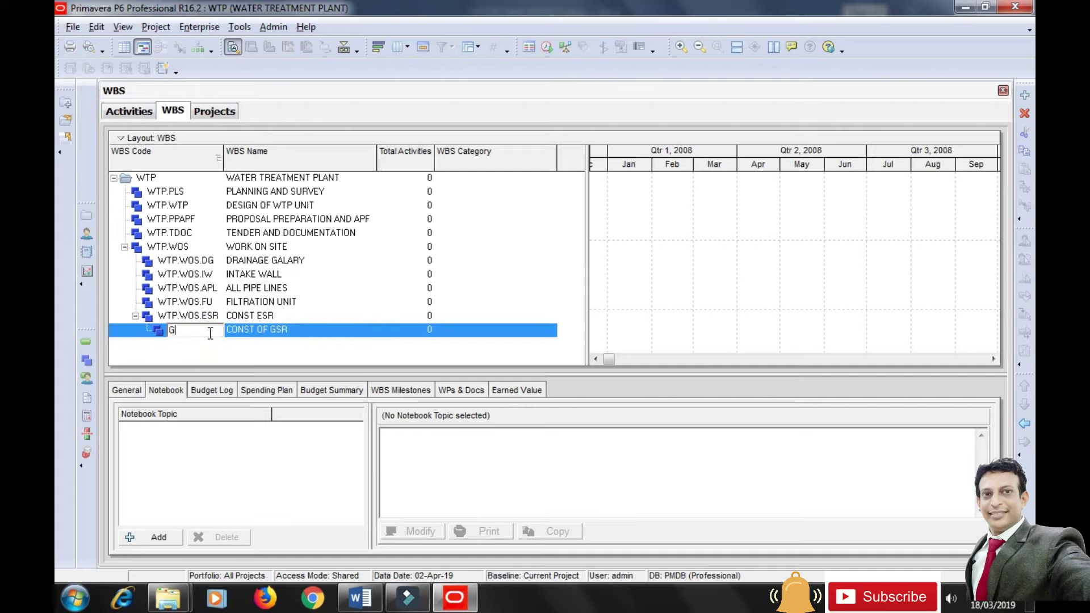
type("R")
key("Return")
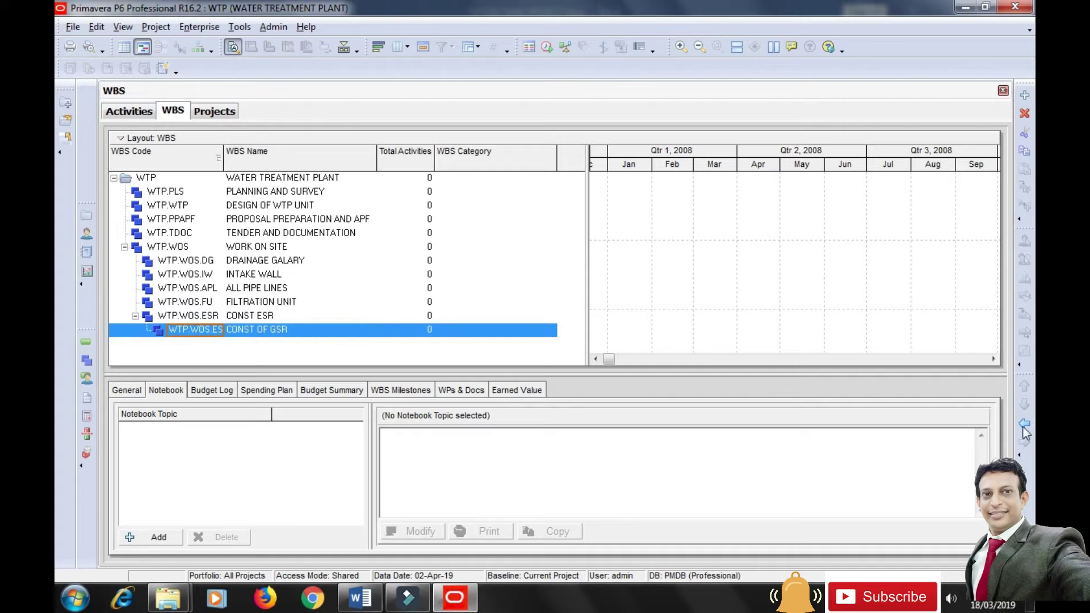
left_click(1024, 424)
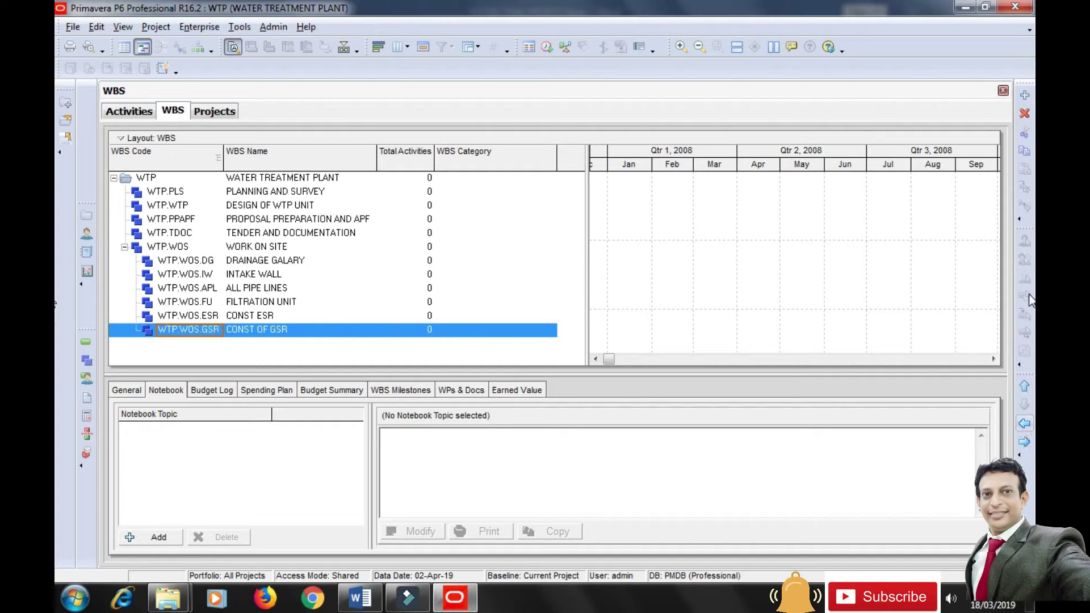
left_click(1026, 97)
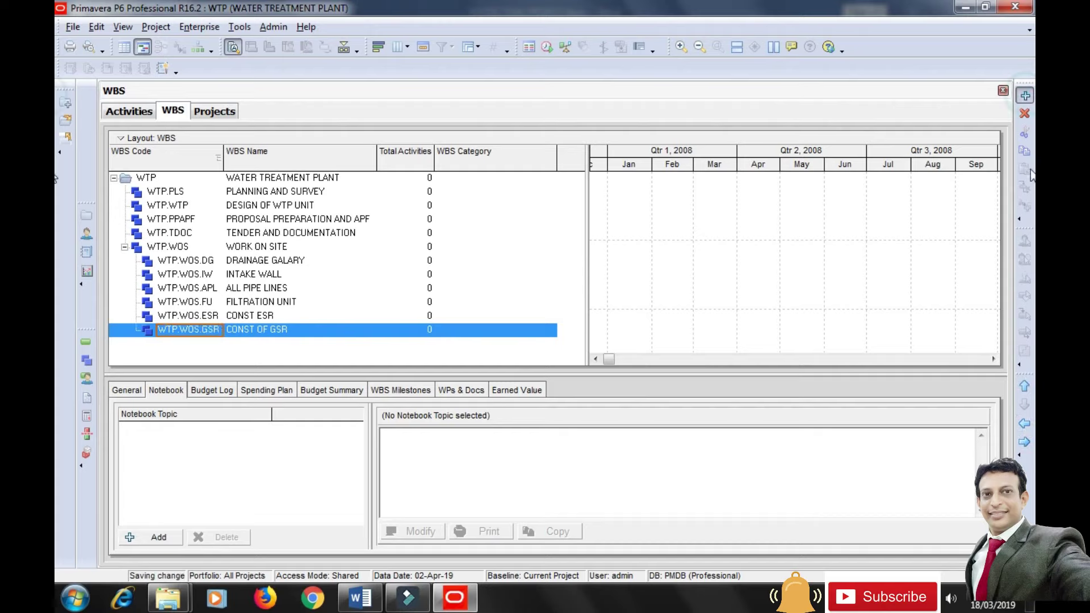
Add PUMP ROOM BOUNDARY WALL under WORK ON SITE with WBS code PRBW.
left_click(1024, 424)
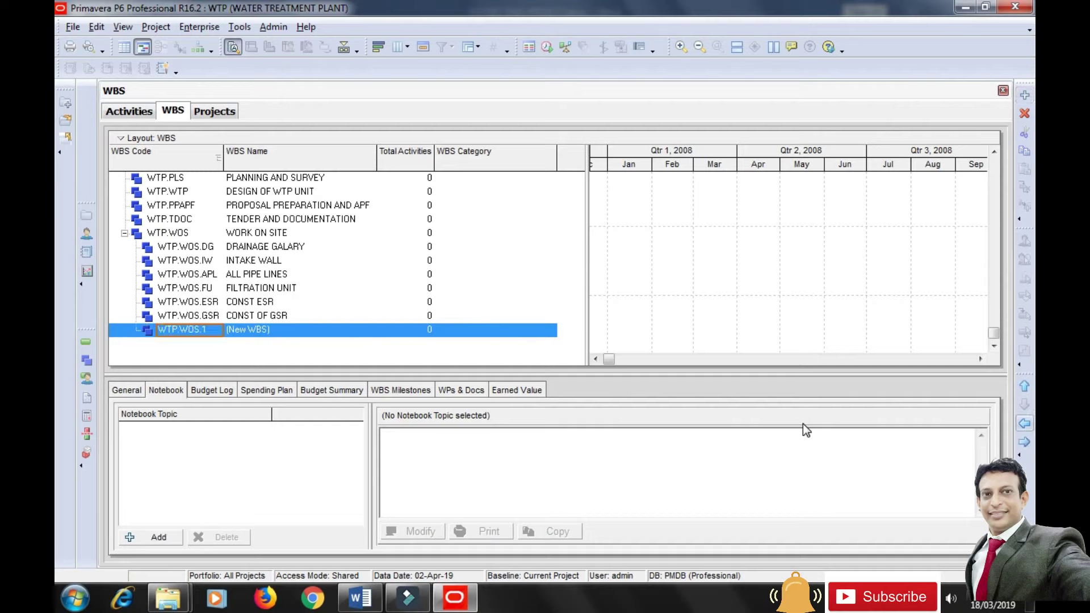
left_click(273, 337)
type("PUMP ROOM ")
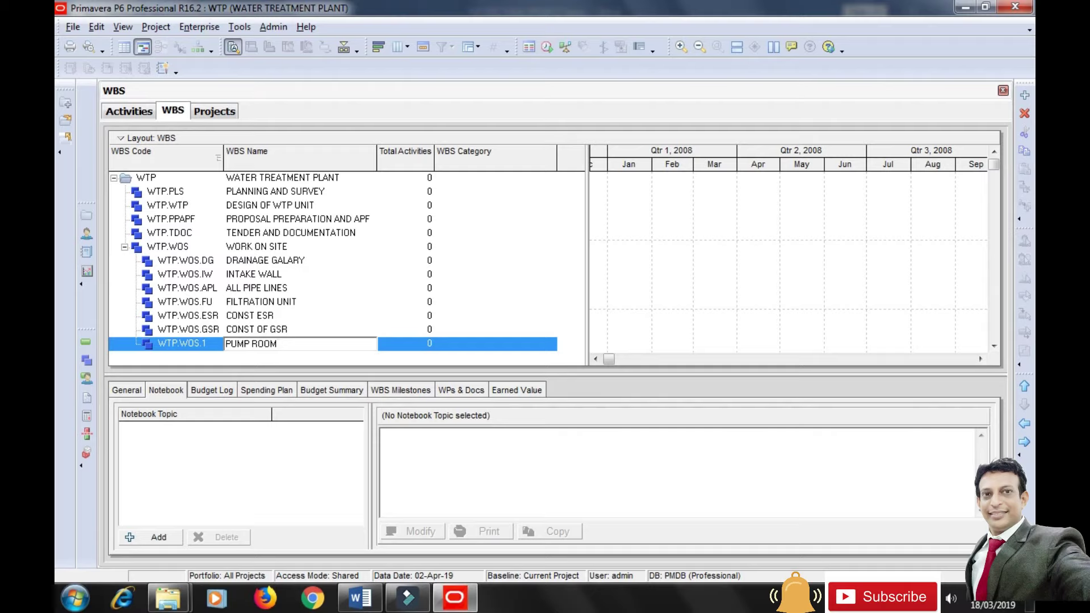
type("BOUNDARY WALL")
left_click(203, 346)
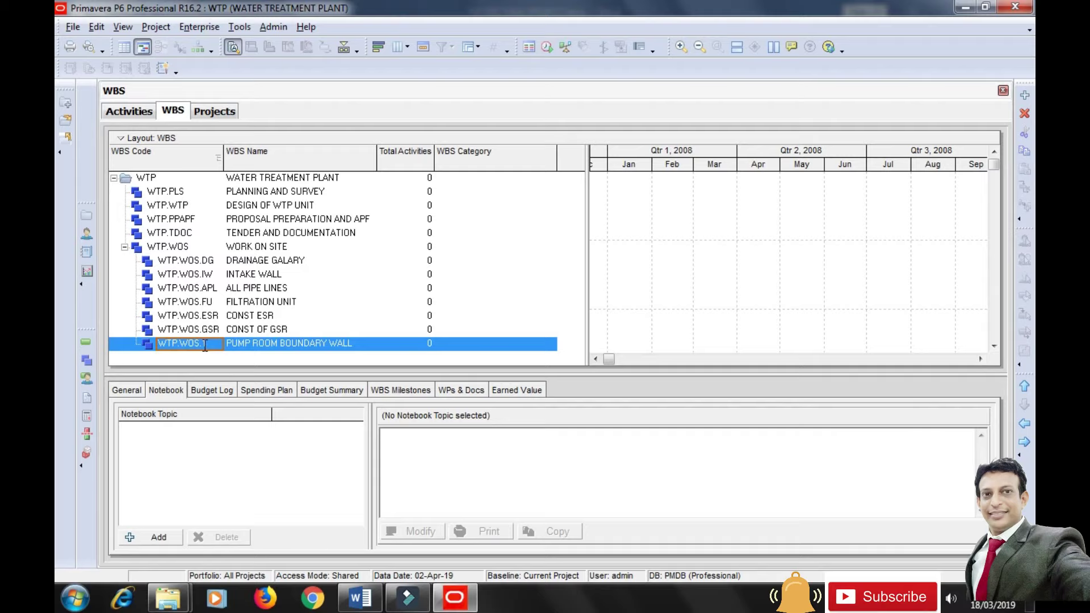
left_click(204, 346)
type("PRBW")
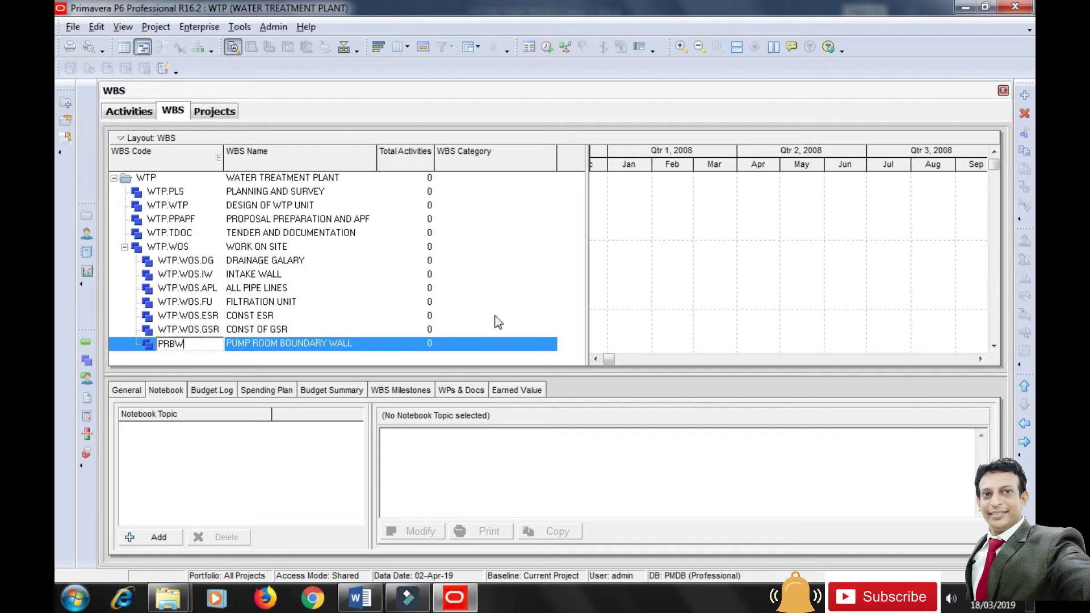
left_click(494, 316)
left_click(311, 343)
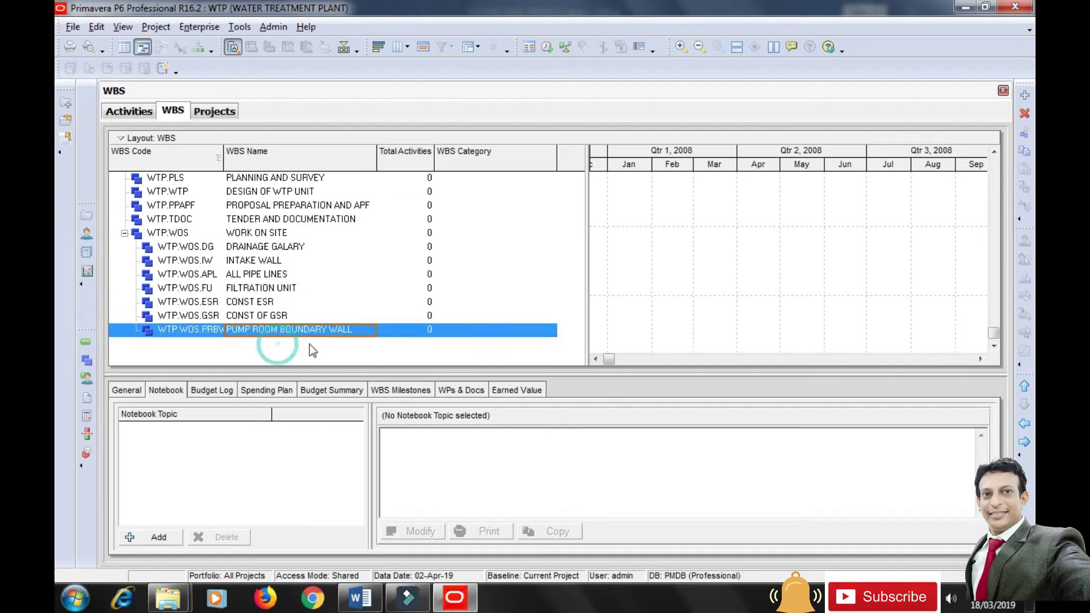
Add COMPLETE ELECTRICAL LAYOUT under WORK ON SITE with WBS code CEL.
left_click(1026, 97)
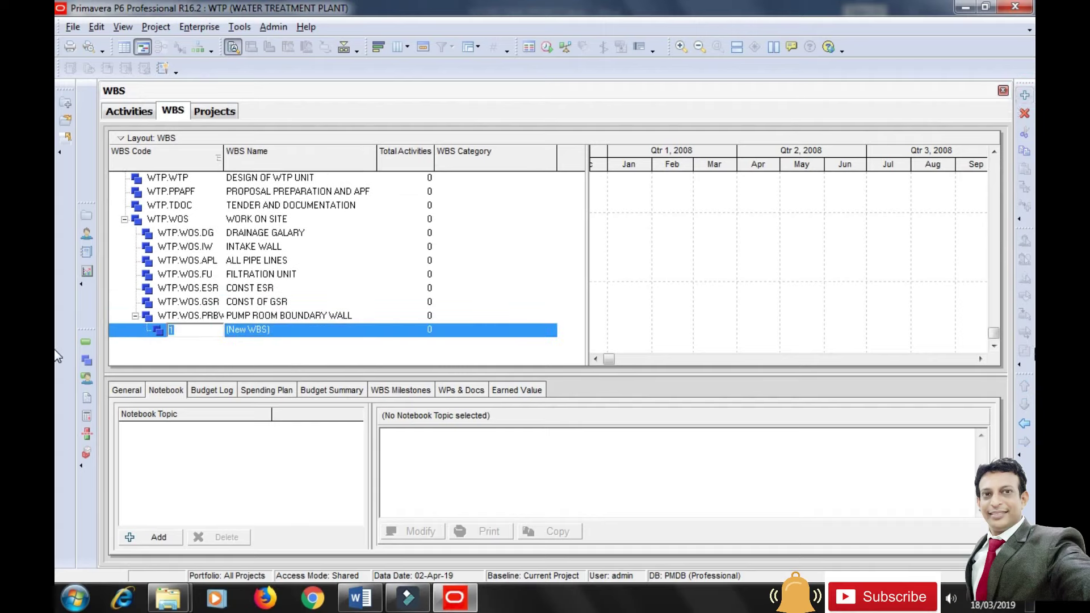
left_click(1025, 423)
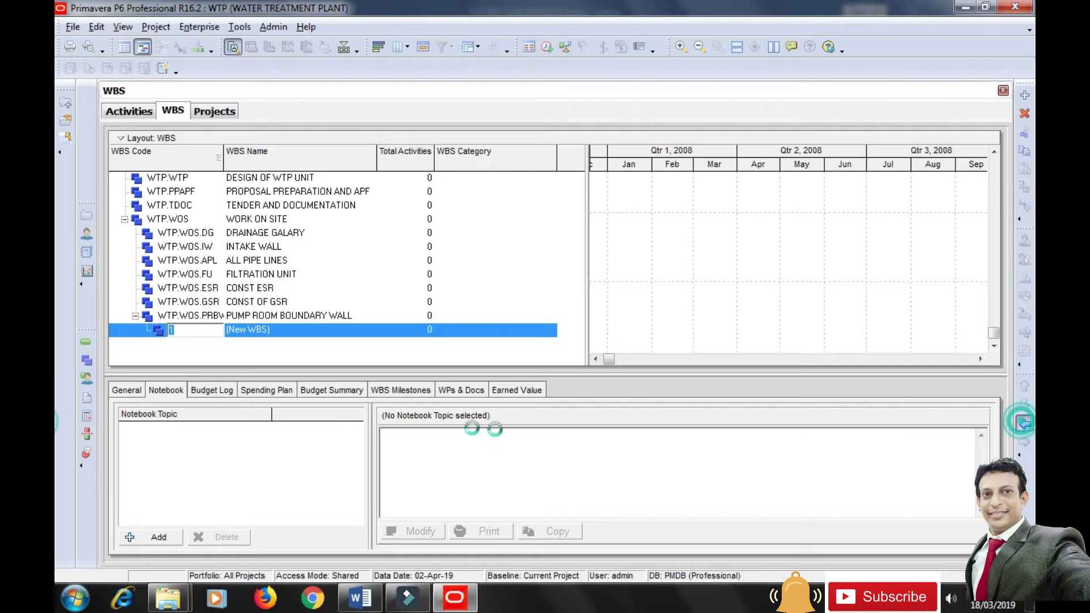
left_click(301, 333)
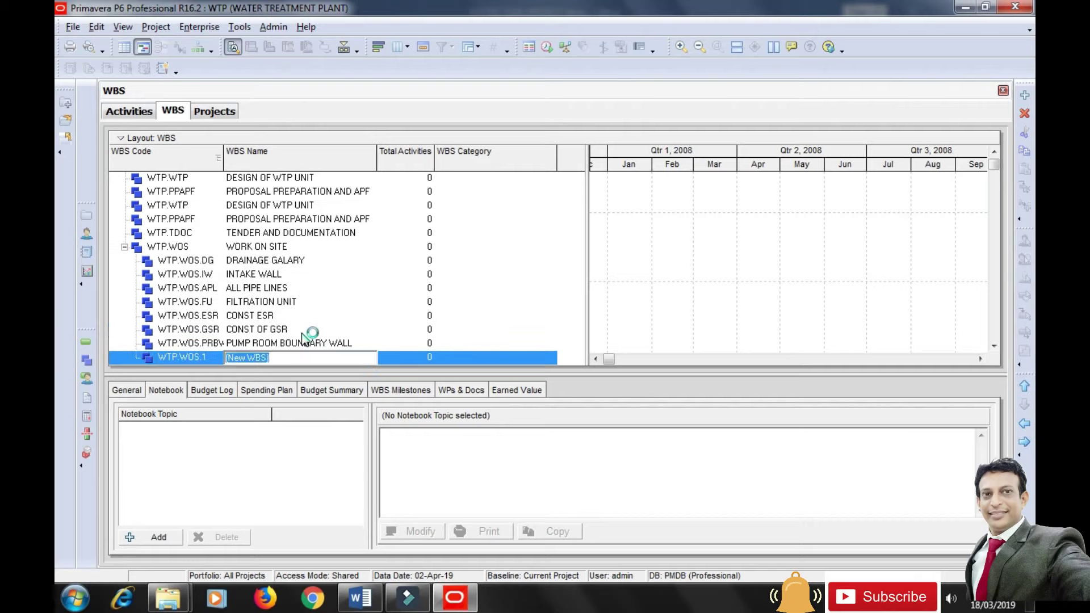
type("COMPLETE ELECTRICAL")
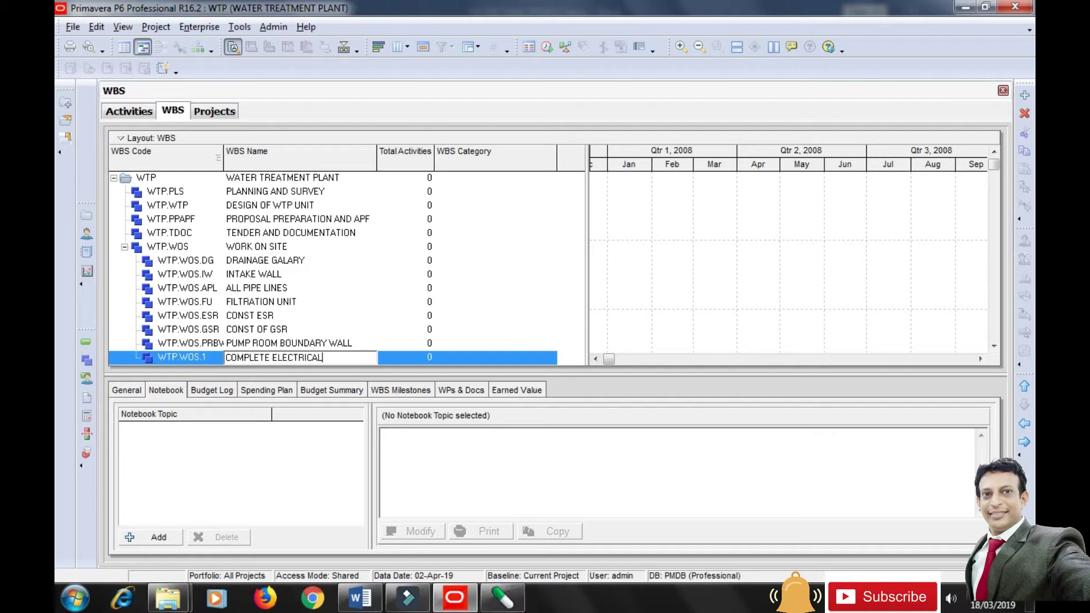
type(" LAYOUT")
left_click(213, 354)
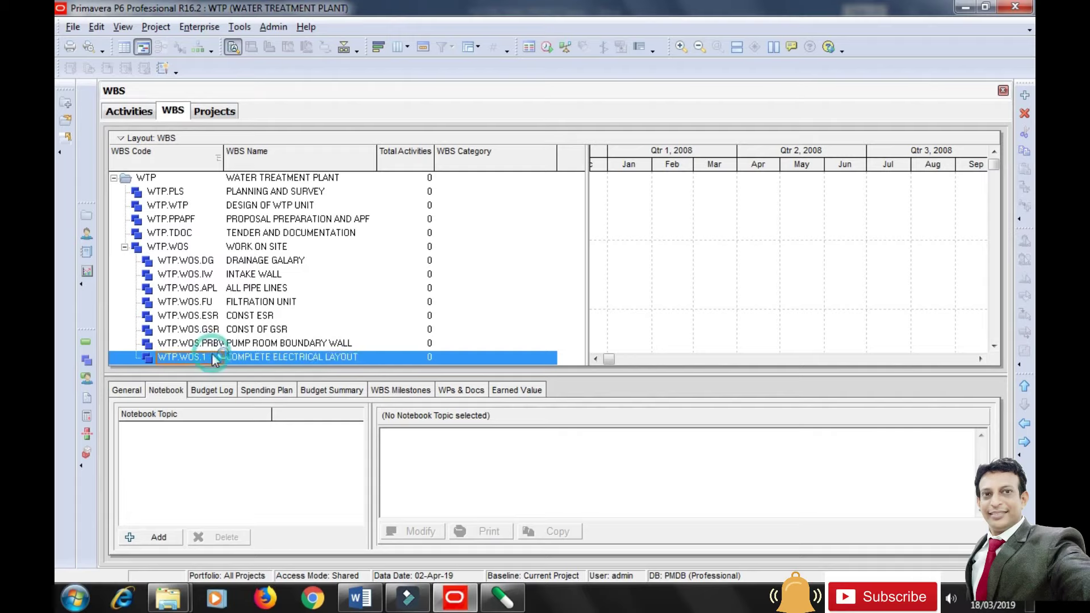
type("CEL")
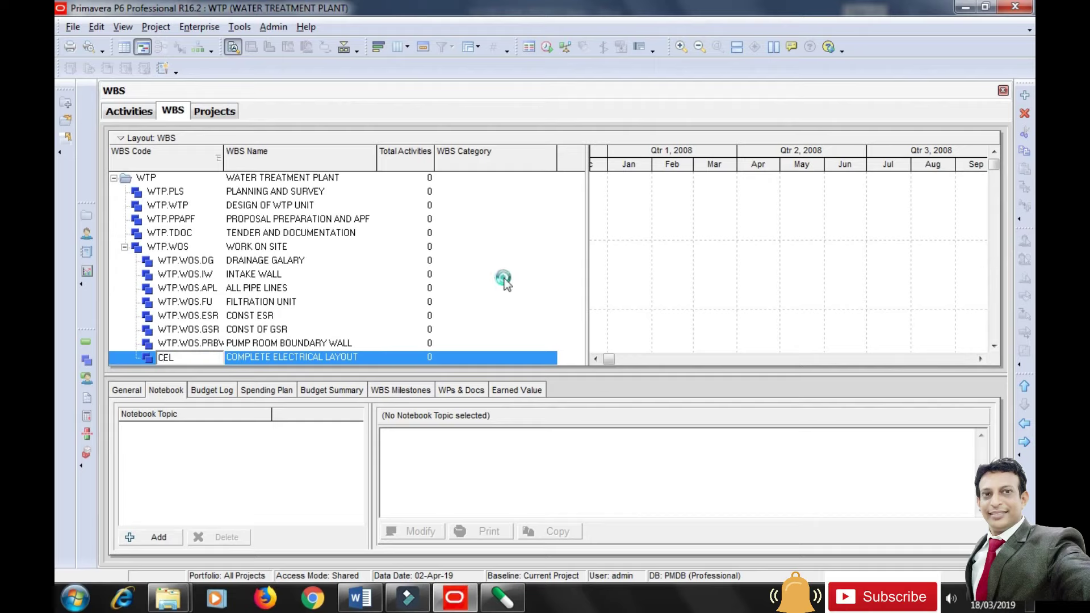
left_click(504, 279)
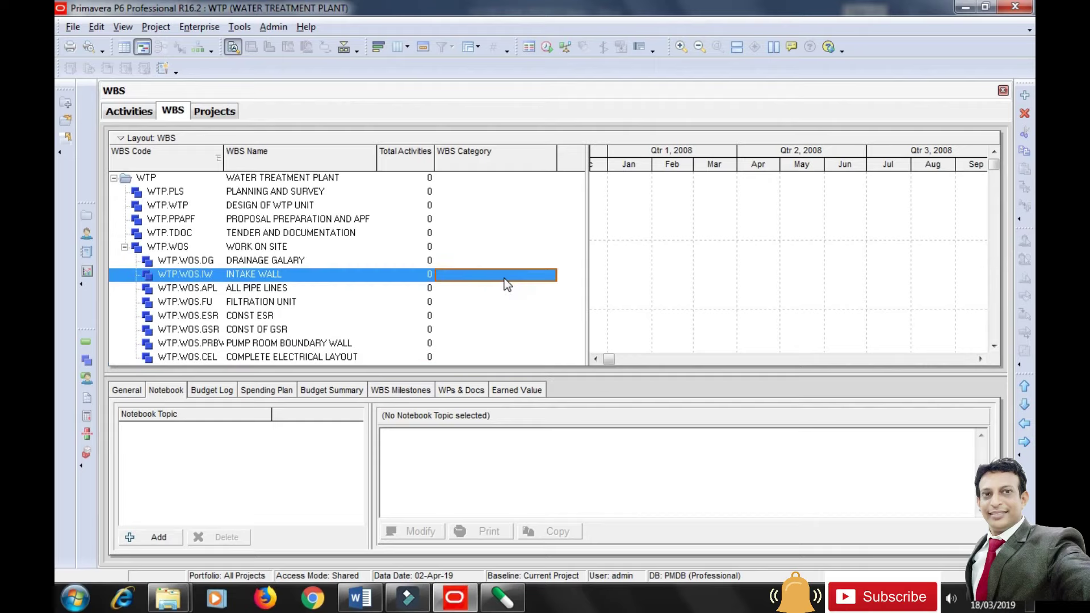
left_click(351, 348)
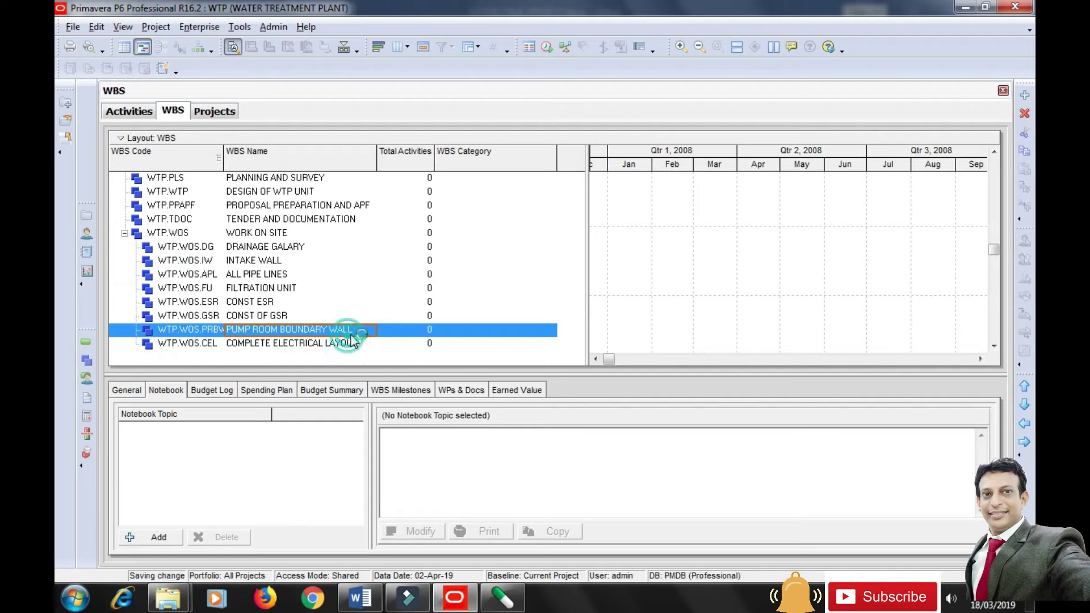
left_click(352, 341)
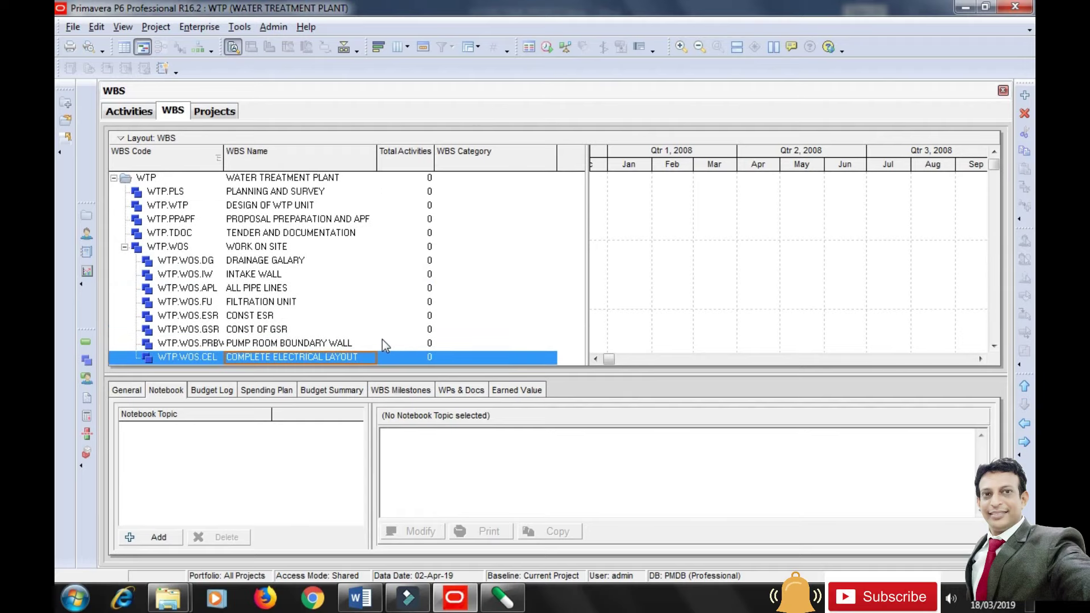
Add project-level element HANDING OVER SITE under WATER TREATMENT PLANT with code HOS.
left_click(1025, 95)
key("shift+Tab")
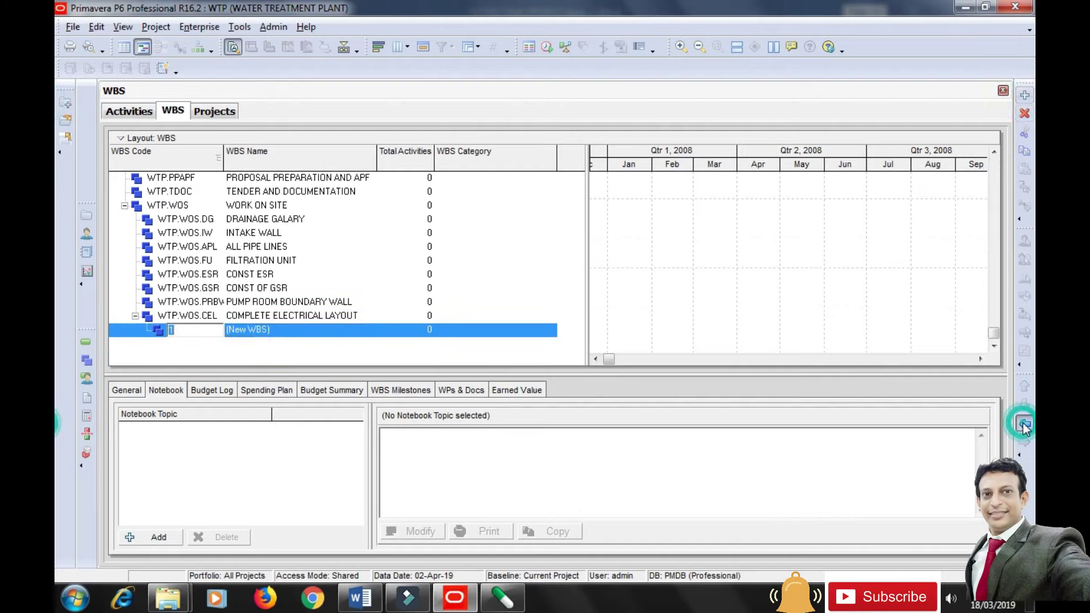
left_click(1023, 425)
left_click(1024, 425)
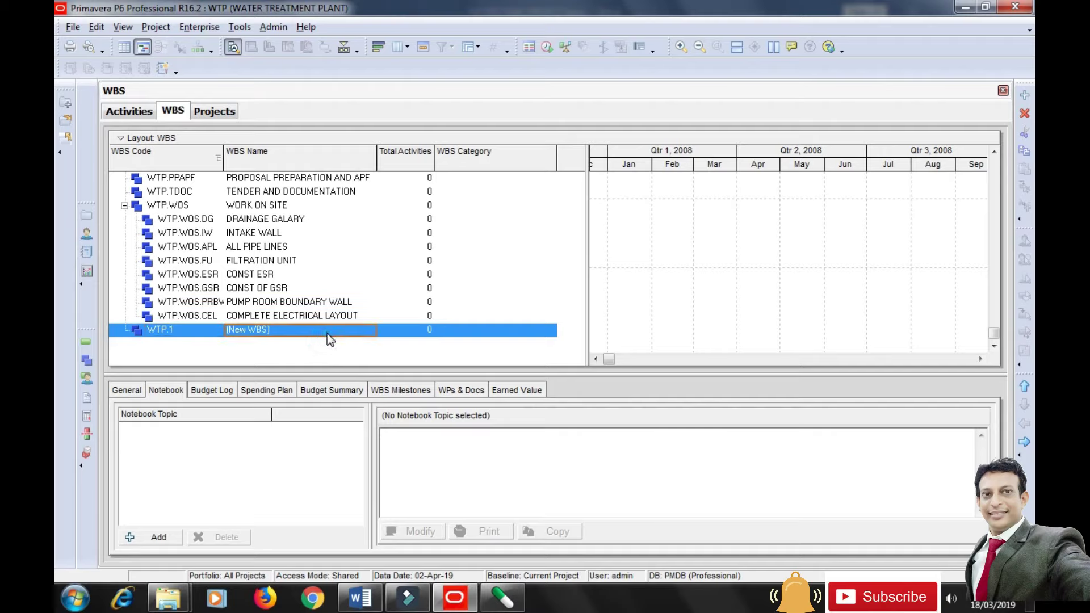
type("HANDING OVER SITE")
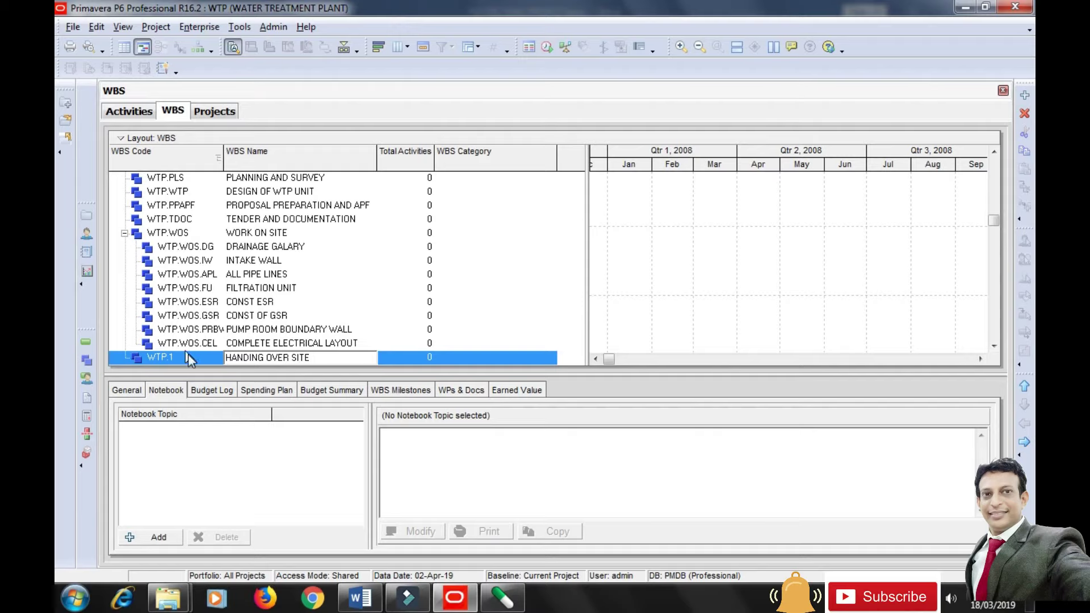
left_click(191, 359)
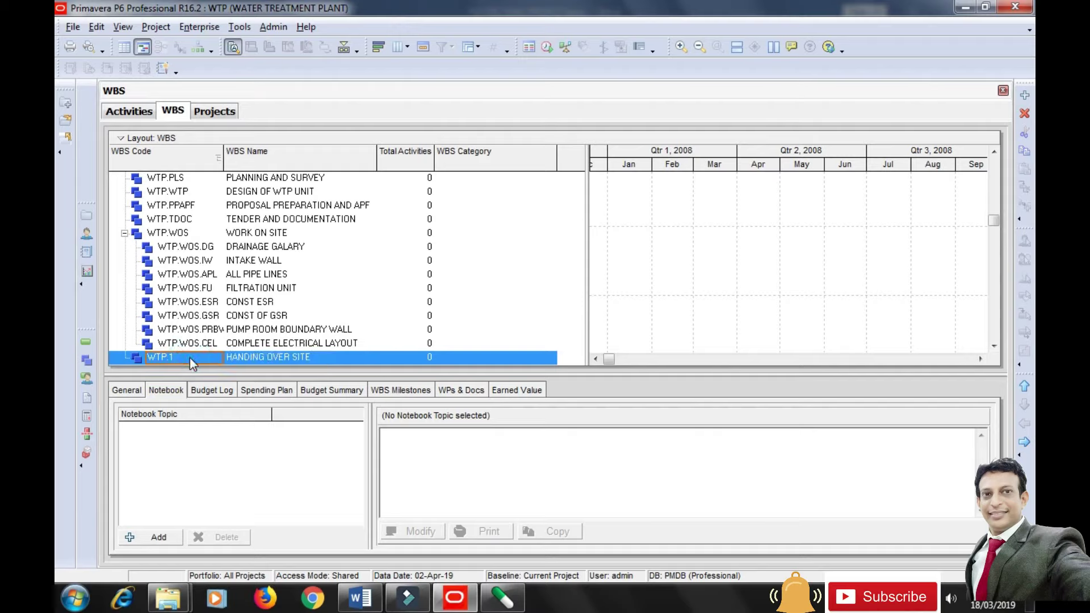
type("H")
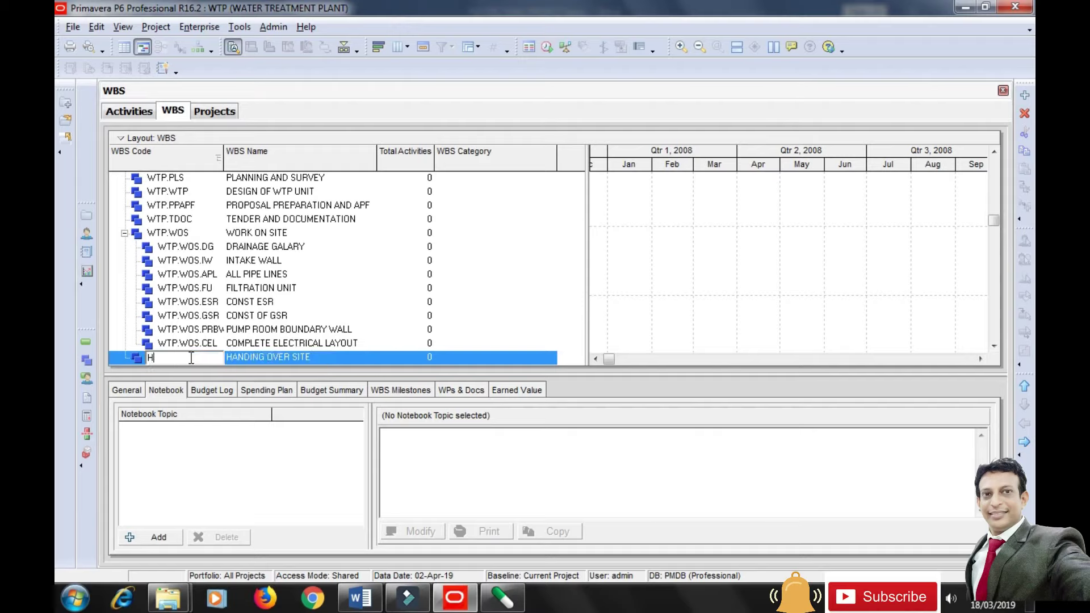
type("OS")
Confirm code WTP.HOS for HANDING OVER SITE and show its General details under a taller WBS table.
left_click(530, 314)
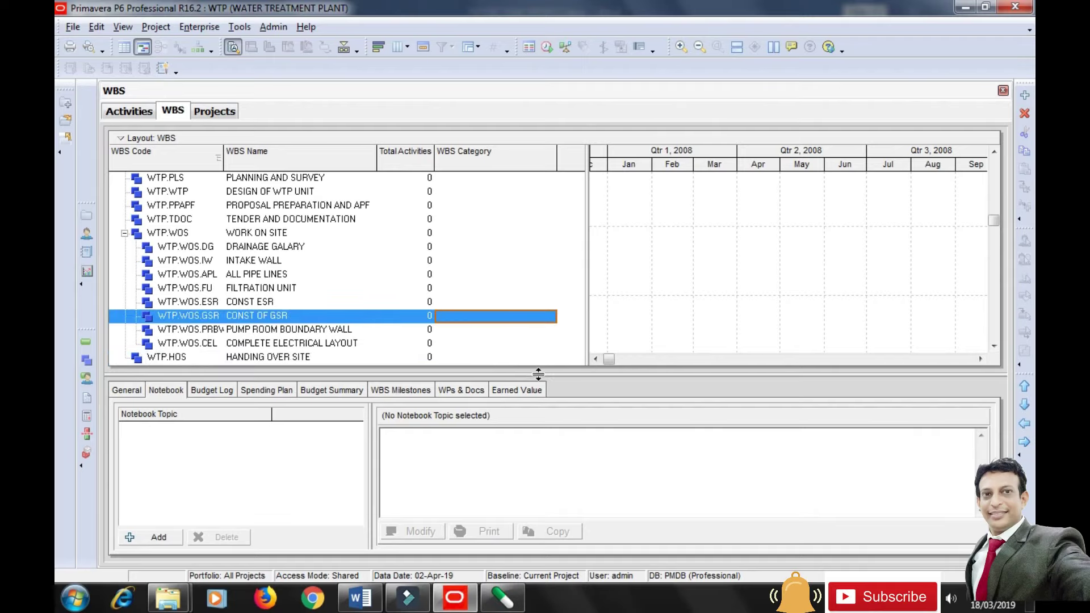
left_click_drag(538, 373, 539, 408)
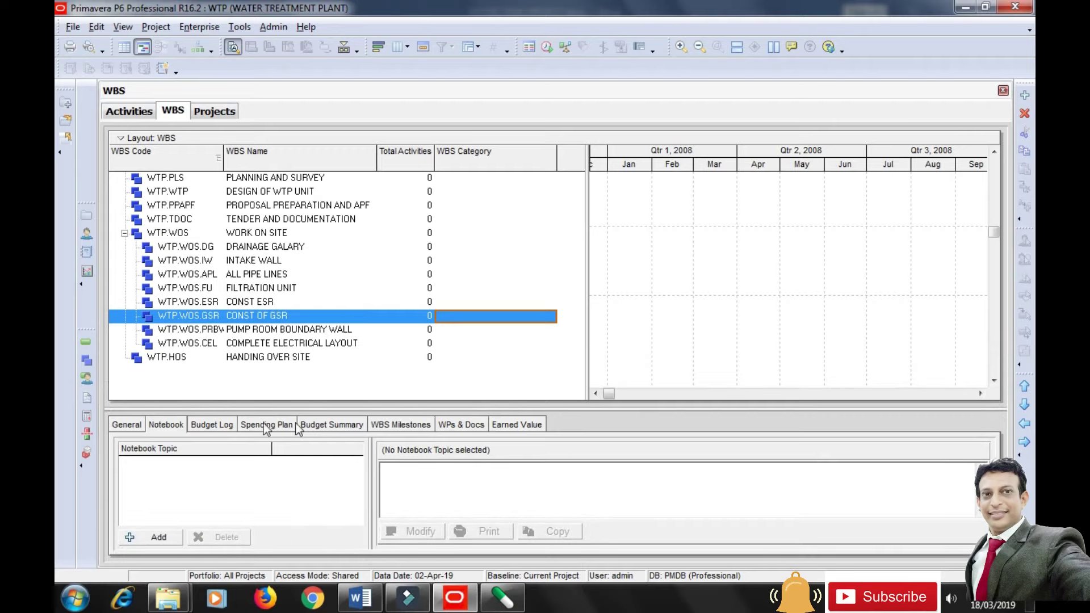
left_click(135, 426)
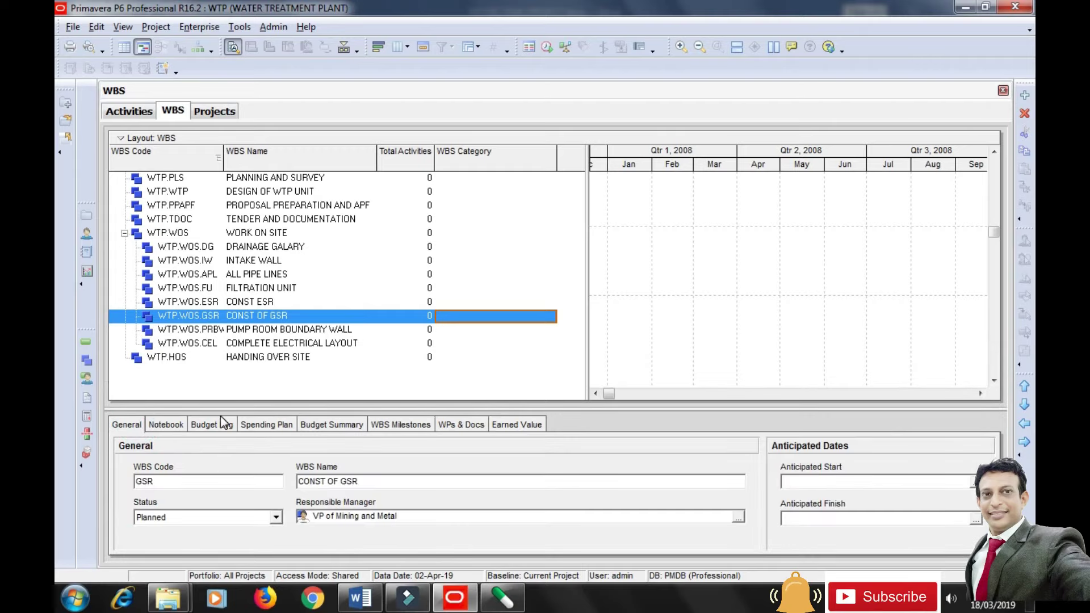
left_click(260, 357)
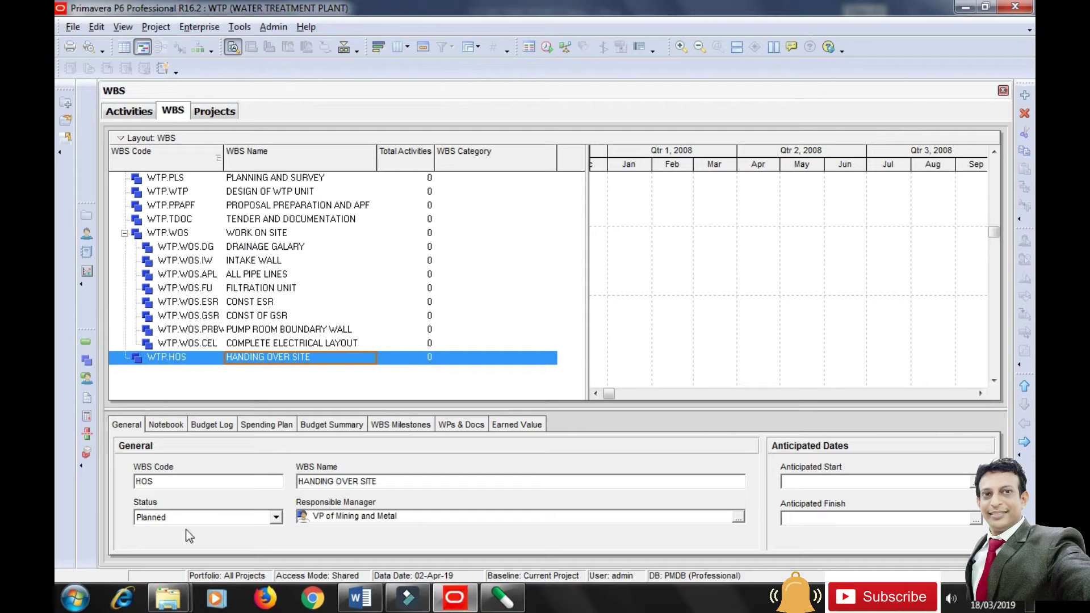
left_click(218, 403)
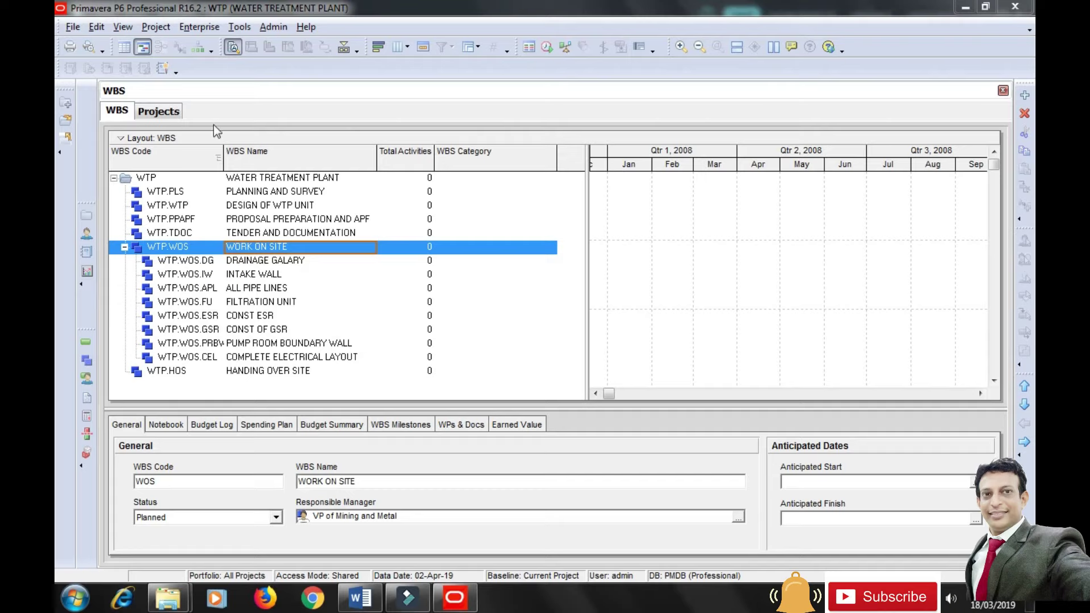
Switch to the project's Activities view.
left_click(164, 28)
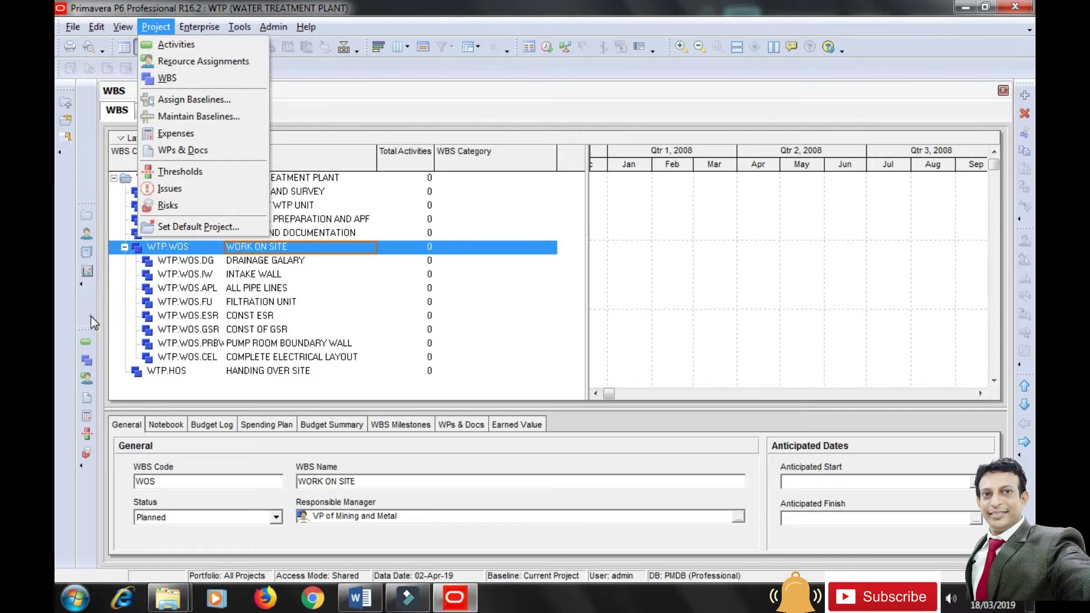
left_click(86, 343)
left_click(86, 344)
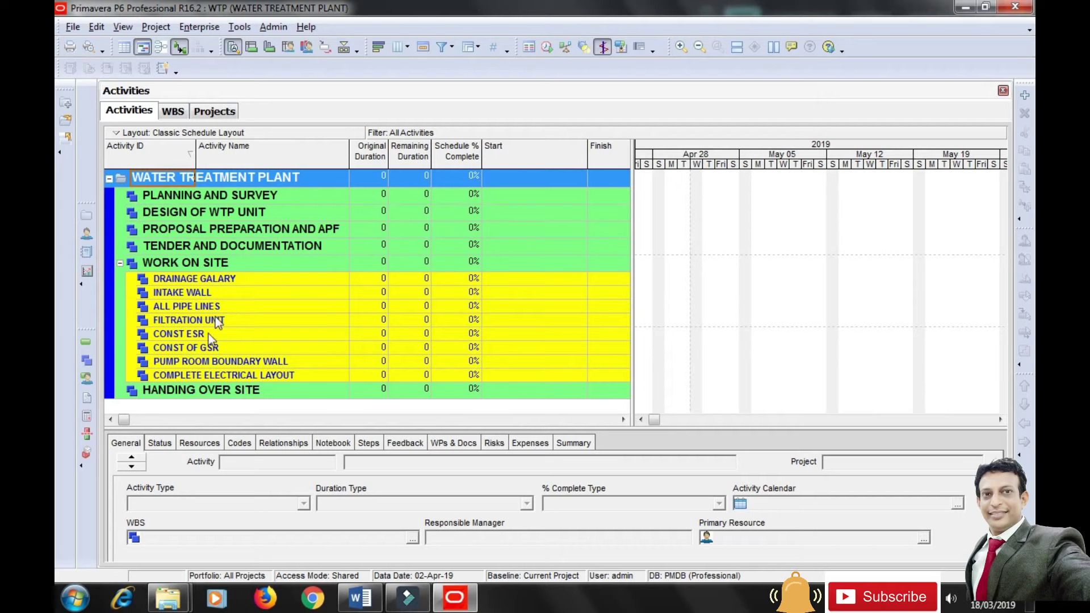
Save the current layout, apply Classic Schedule Layout, and select the WATER TREATMENT PLANT row.
left_click(139, 135)
mouse_move(238, 151)
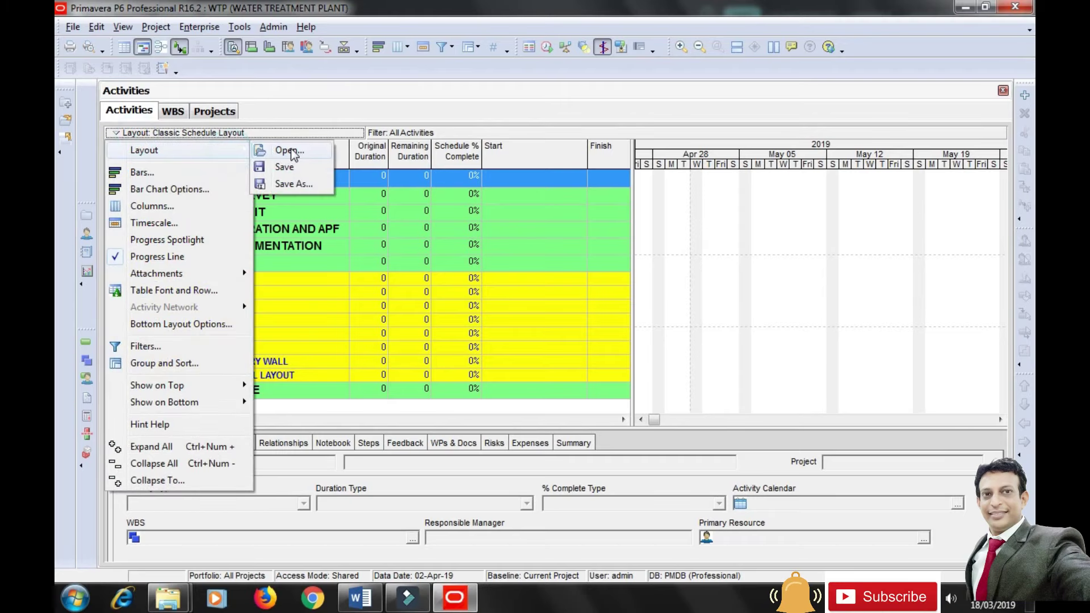
left_click(287, 150)
left_click(475, 324)
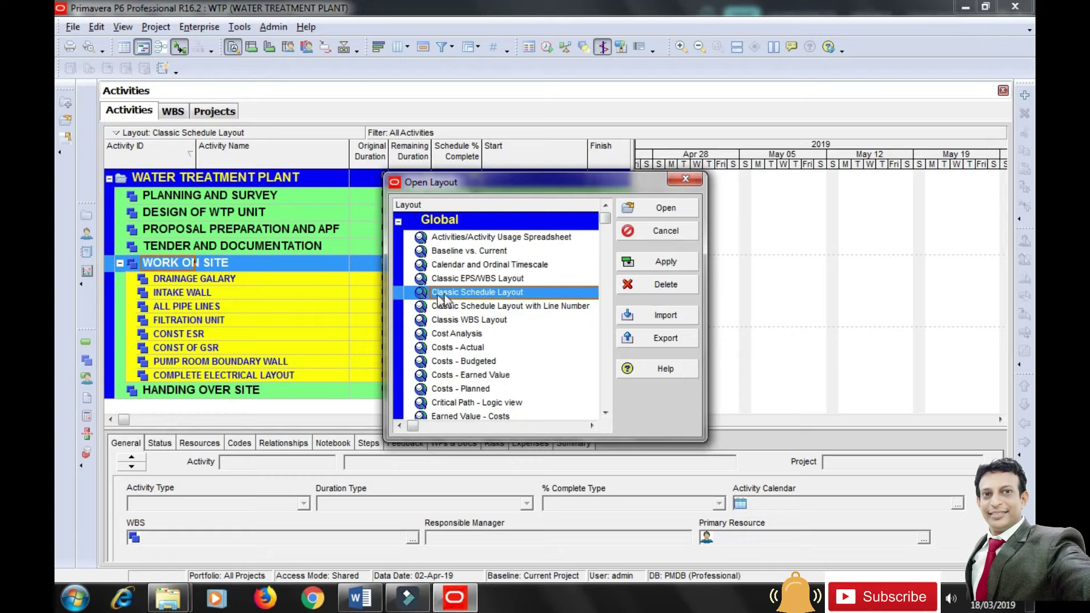
left_click(670, 262)
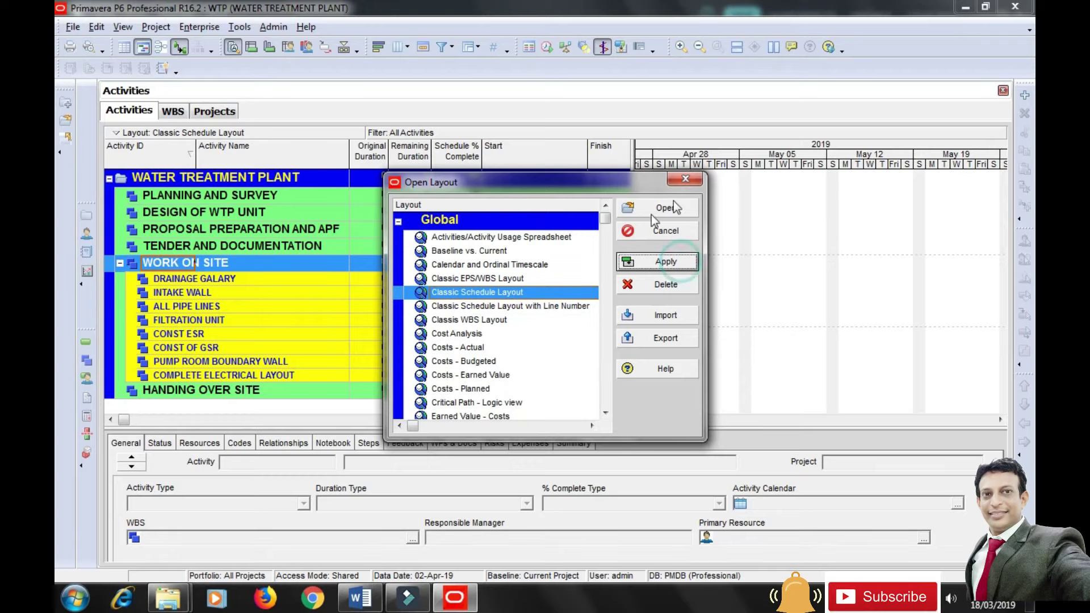
left_click(692, 180)
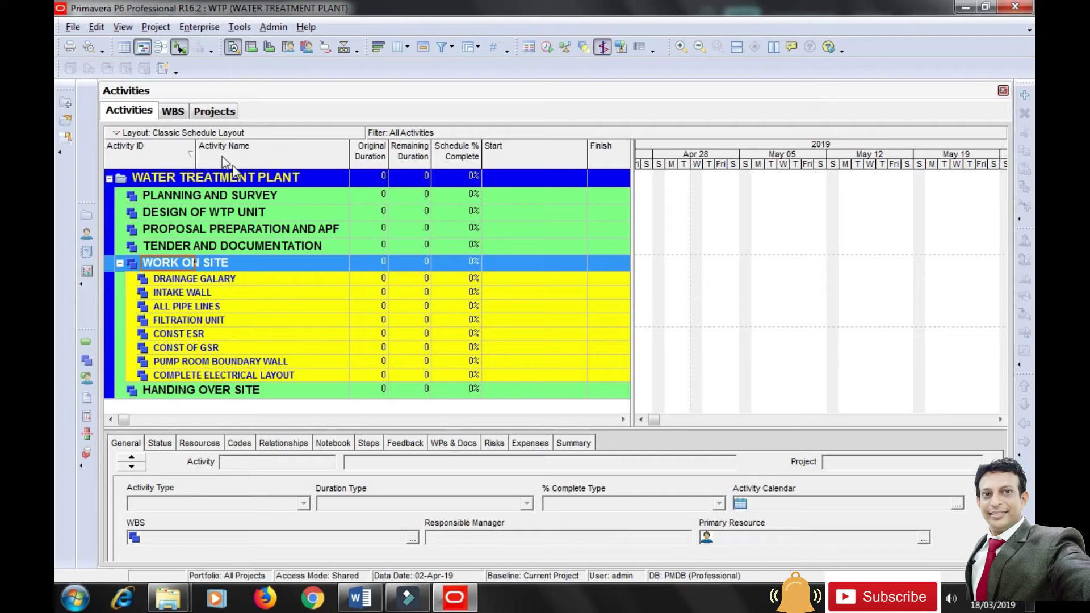
left_click(215, 179)
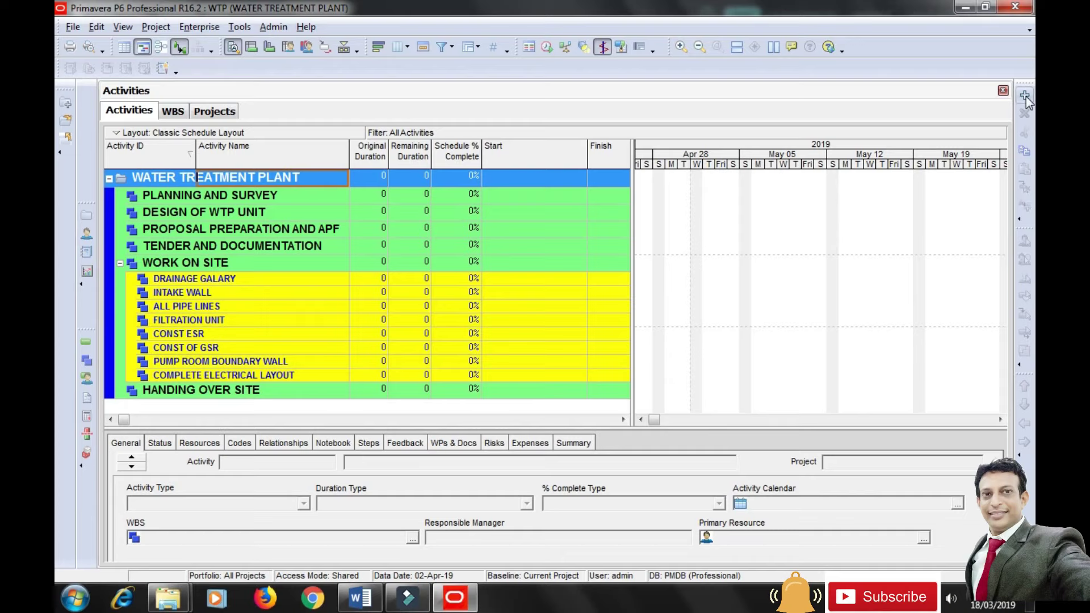
left_click(97, 27)
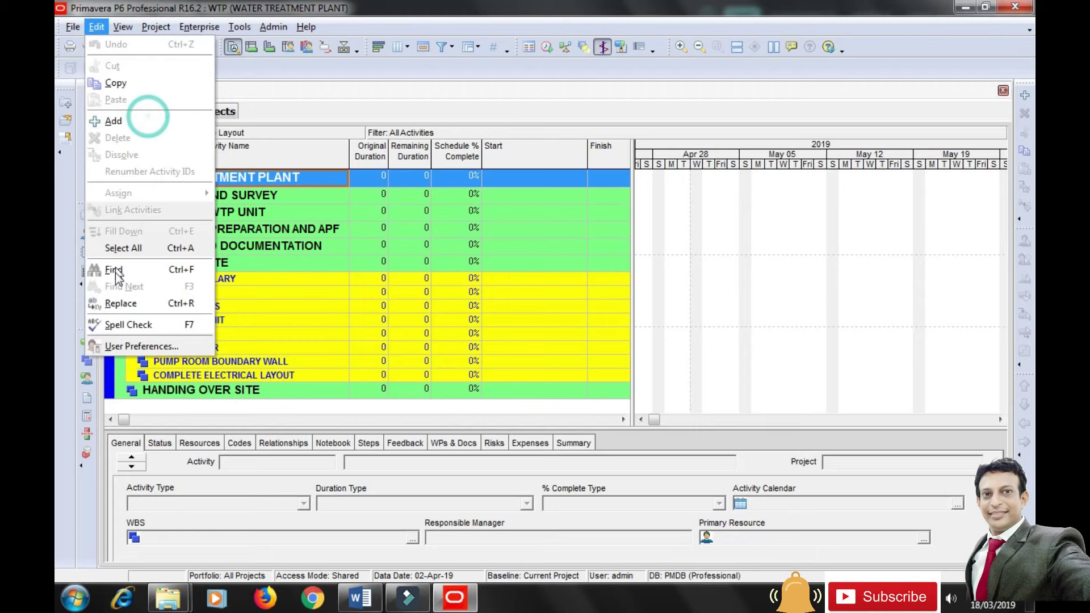
key("Escape")
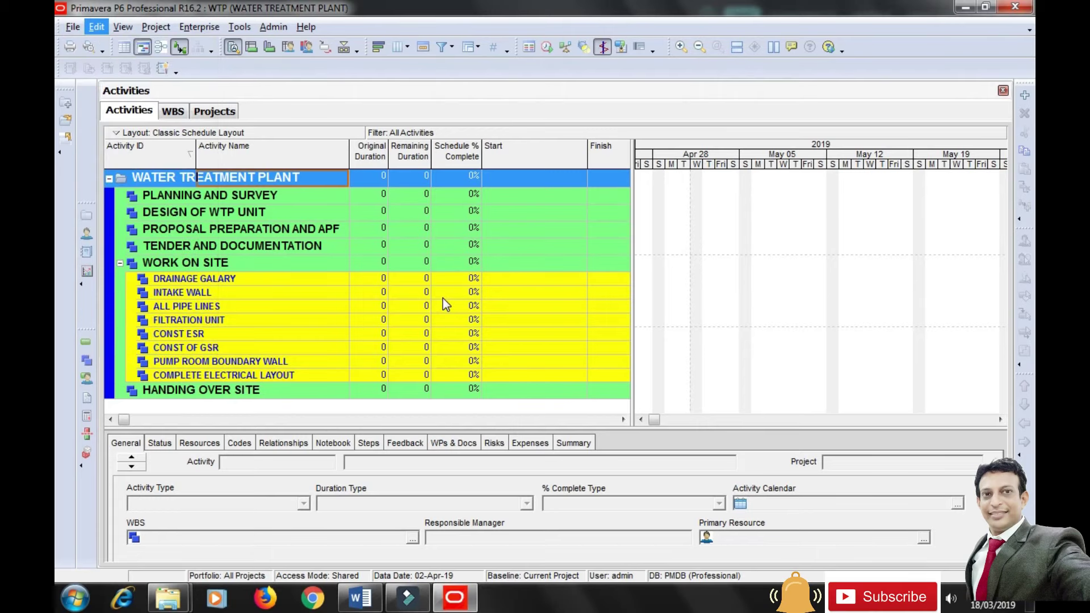
key("ctrl+q")
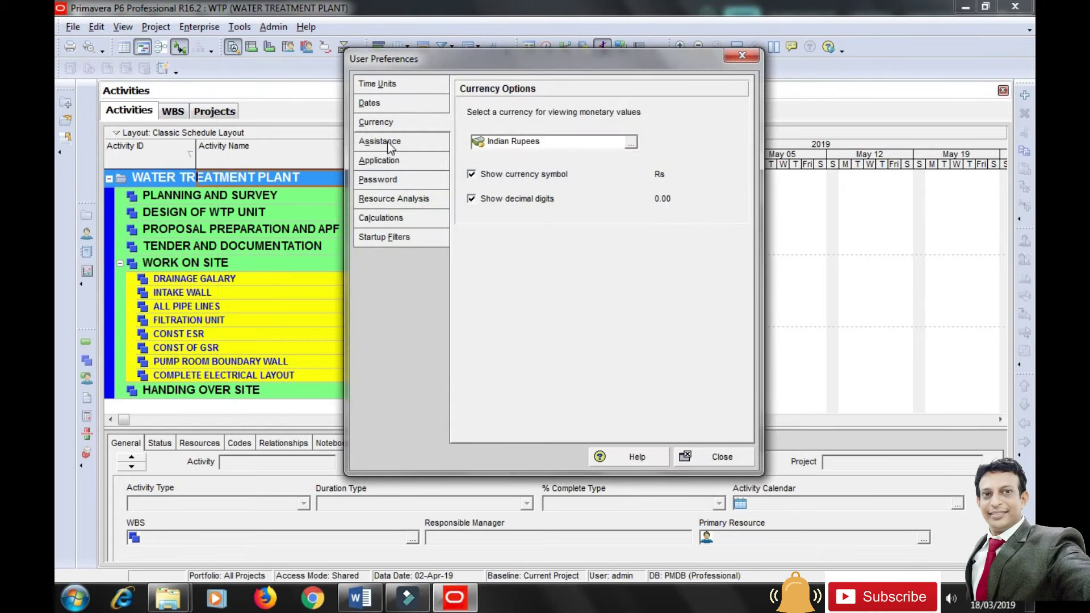
left_click(389, 144)
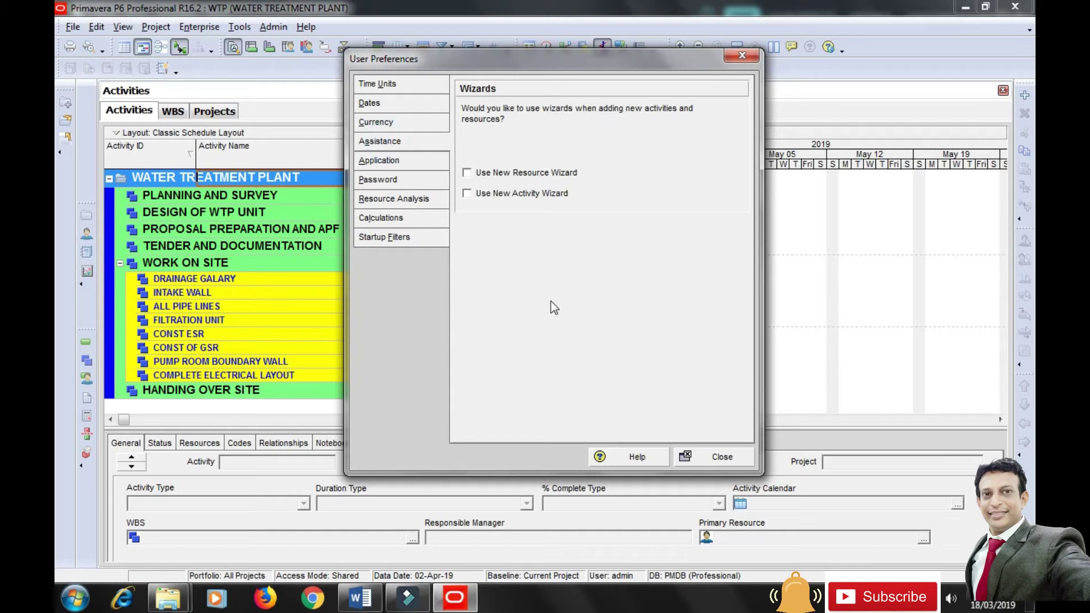
left_click(725, 460)
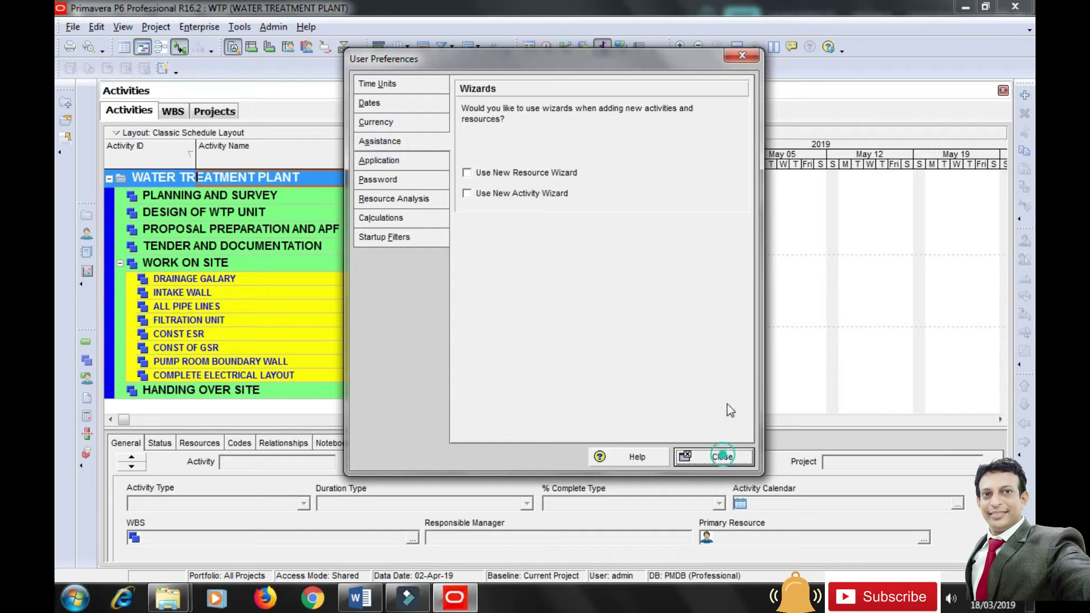
Add A1000 'START OF PROJECT' as a Start Milestone on 02-Apr-19 under WATER TREATMENT PLANT.
left_click(1025, 94)
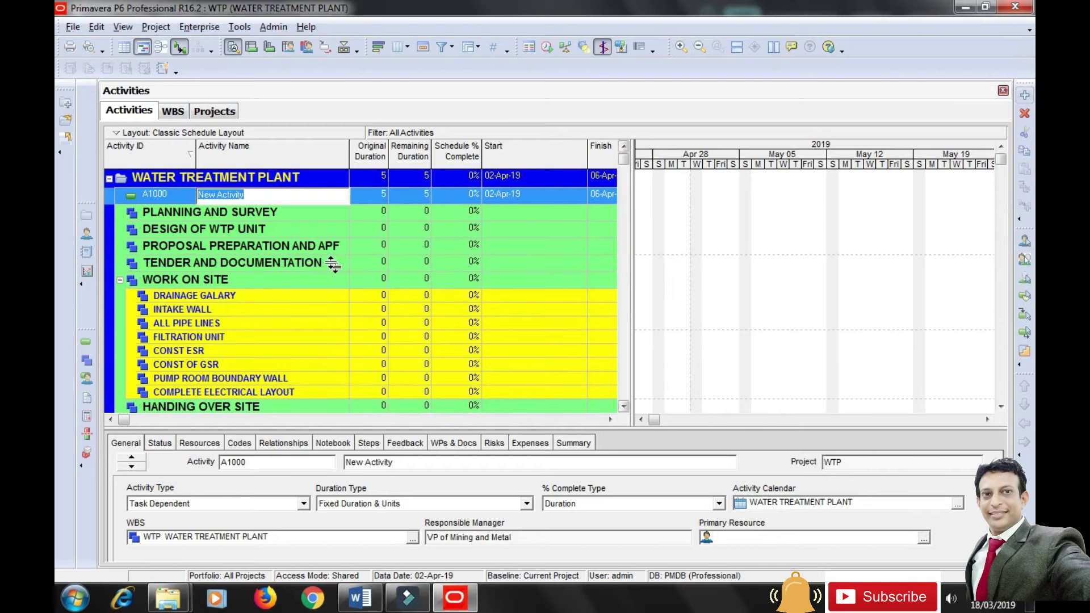
type("START OF PROJECT")
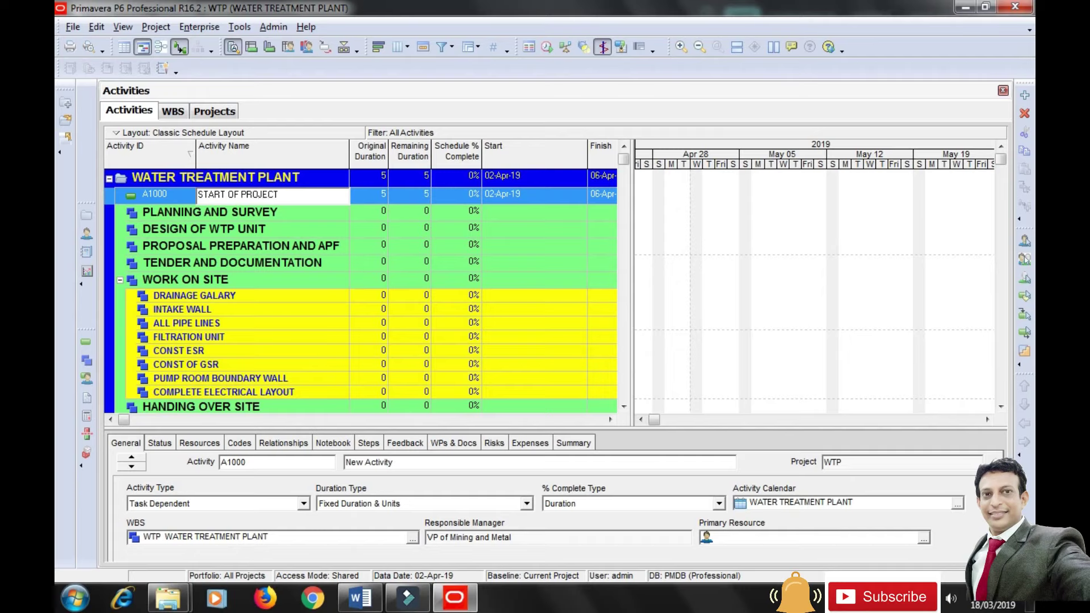
left_click(264, 210)
left_click(376, 194)
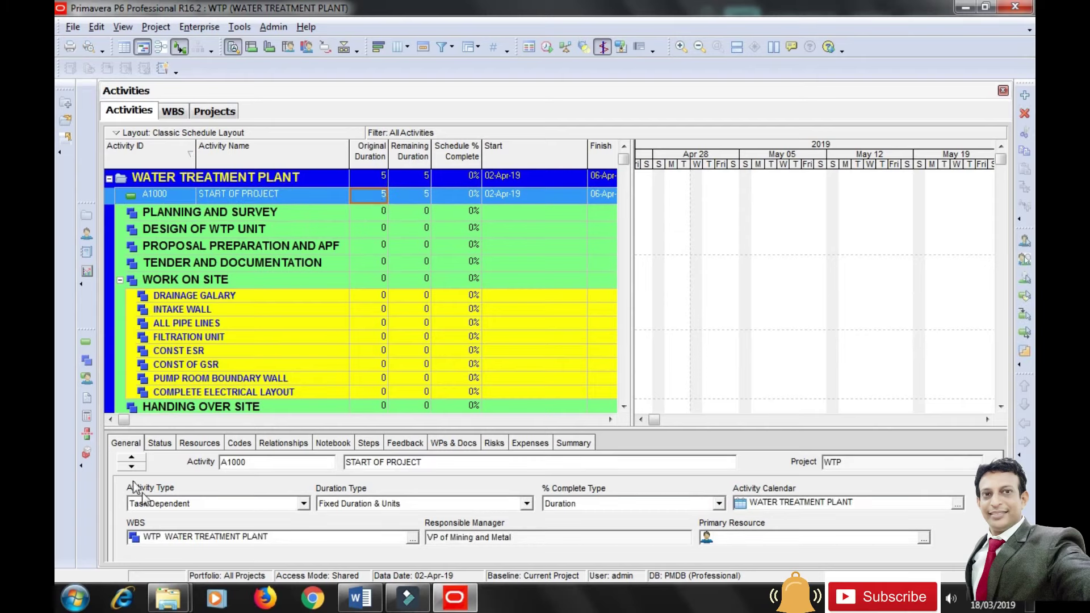
left_click(233, 505)
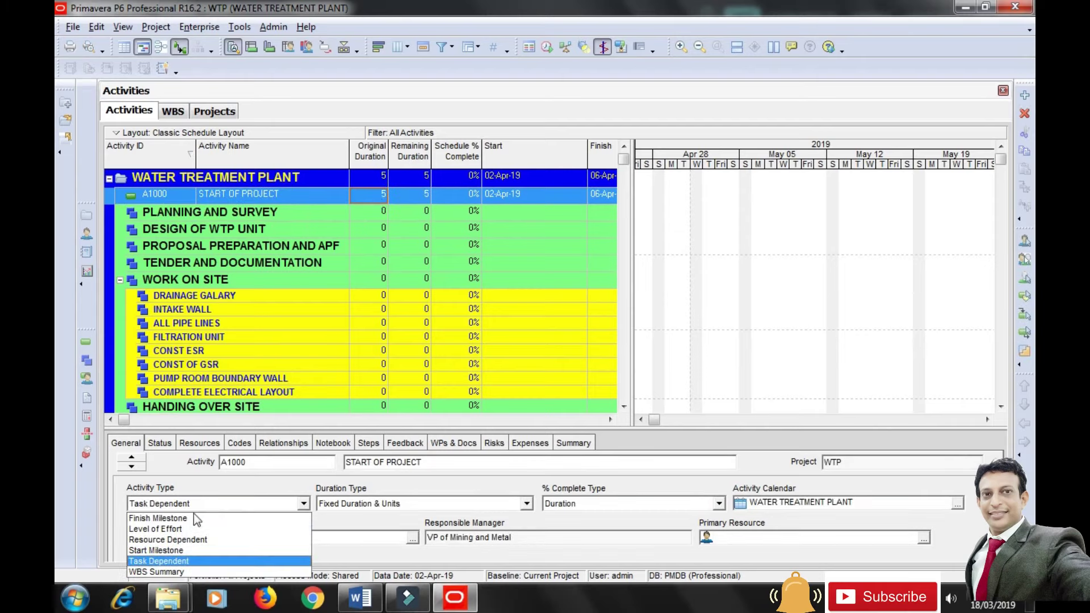
left_click(172, 554)
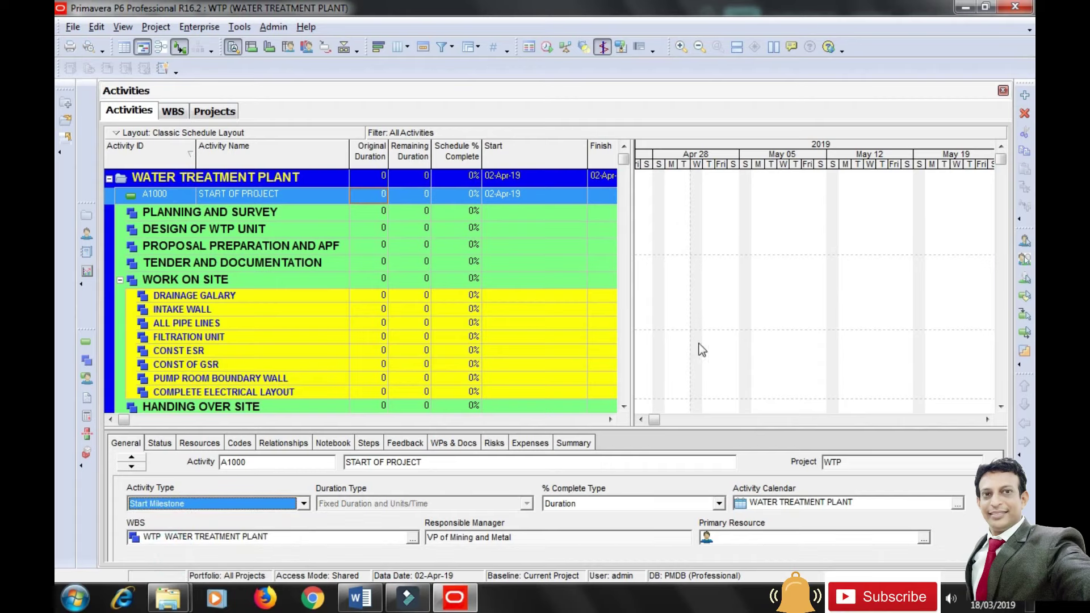
left_click_drag(657, 423, 649, 421)
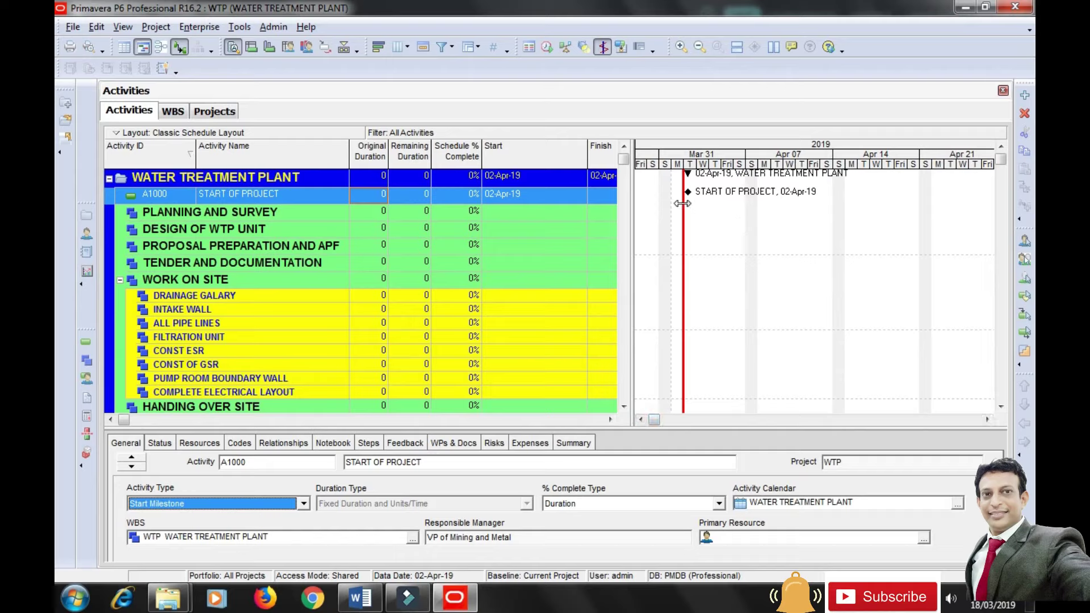
left_click(174, 215)
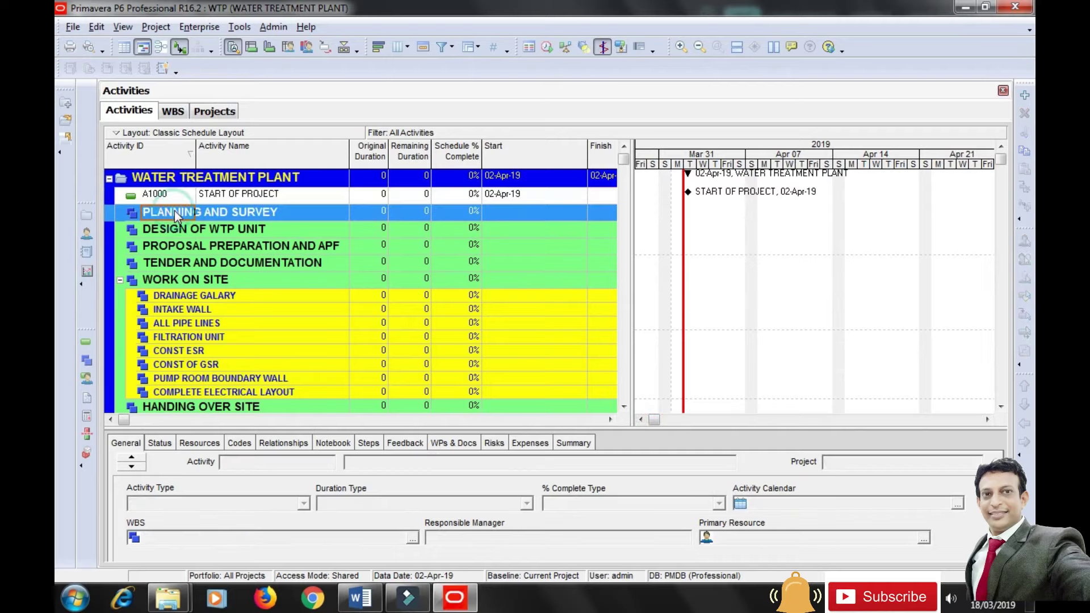
Add A1010 'PREPARATION OF DRAFT REPORT' under PLANNING AND SURVEY with a 15-day duration.
left_click(1028, 96)
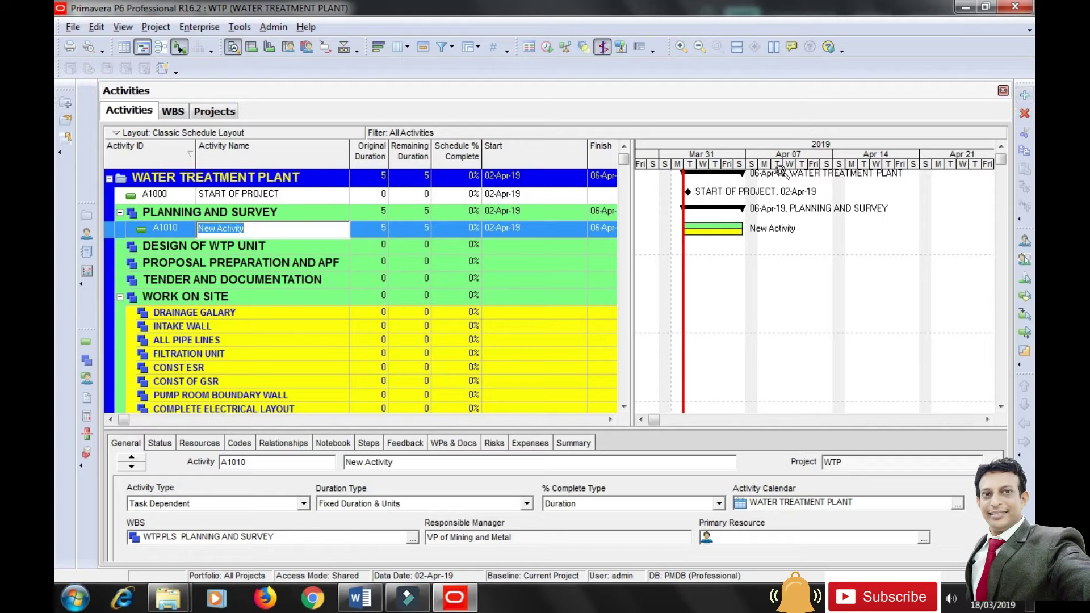
type("PREPARATION OF DRAFT REPORT")
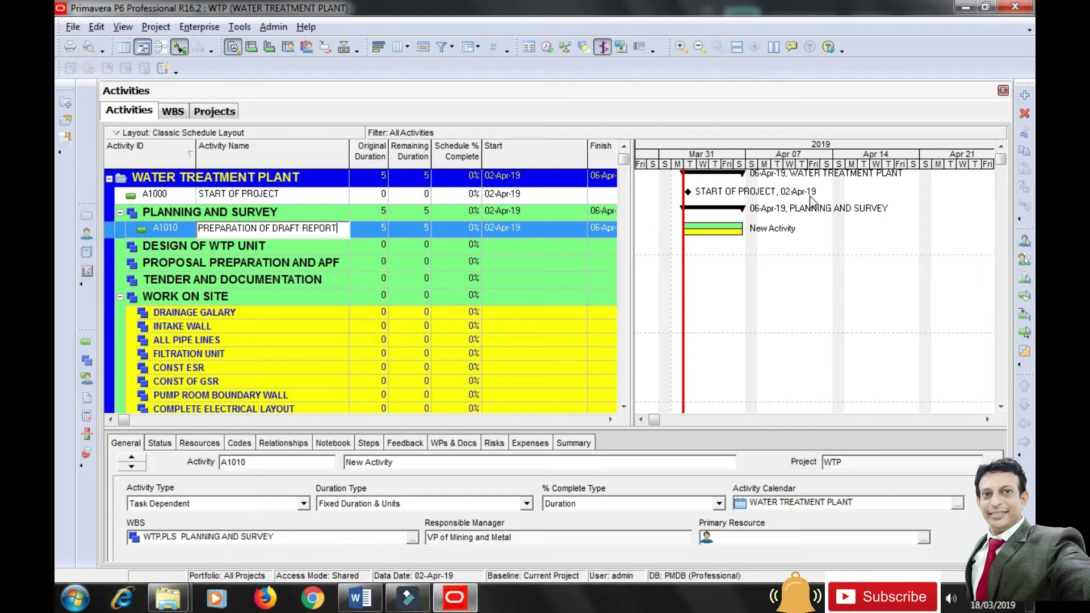
left_click(379, 237)
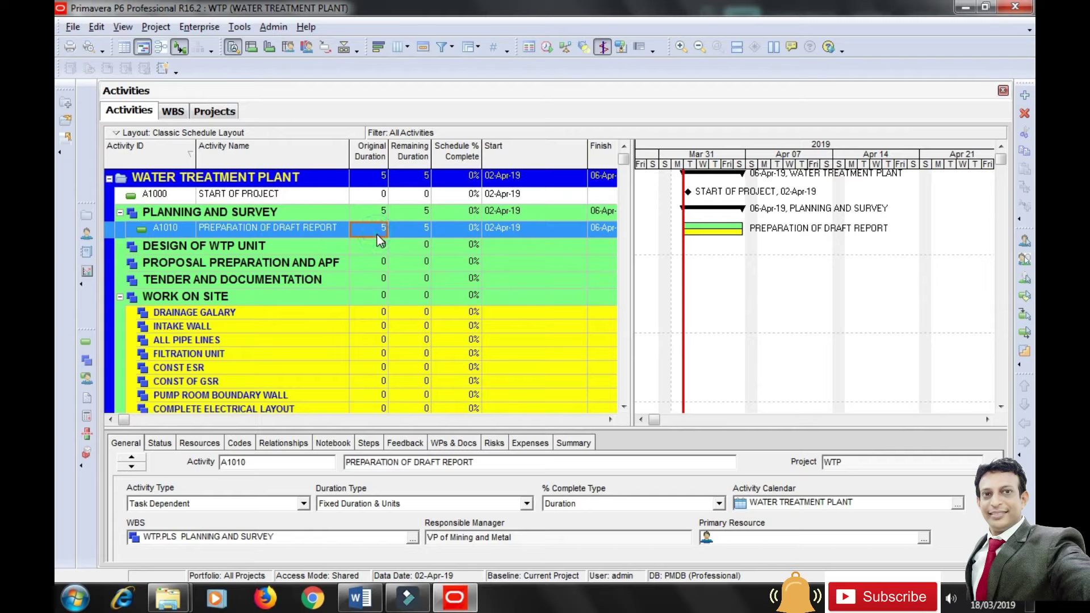
left_click(379, 237)
type("15")
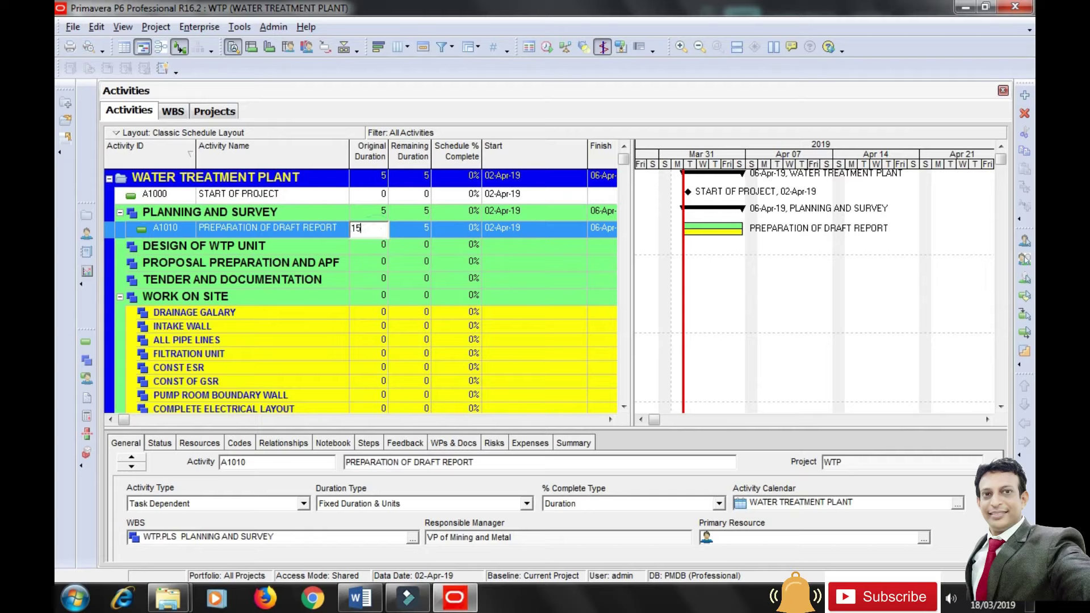
key("Return")
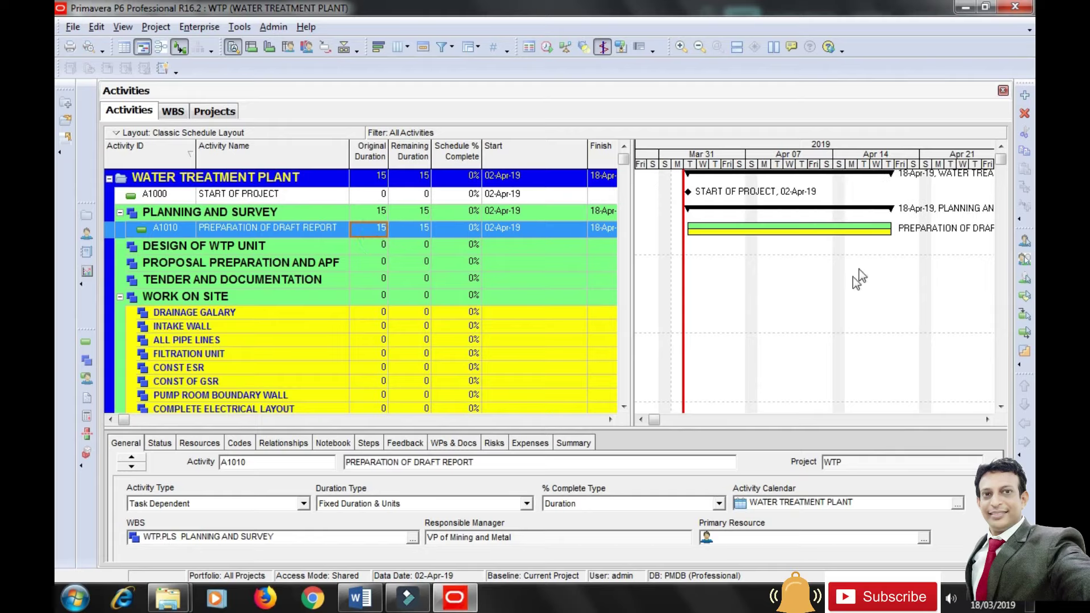
Hide the Primary Baseline bars in the Gantt chart and add new activity A1020.
right_click(727, 283)
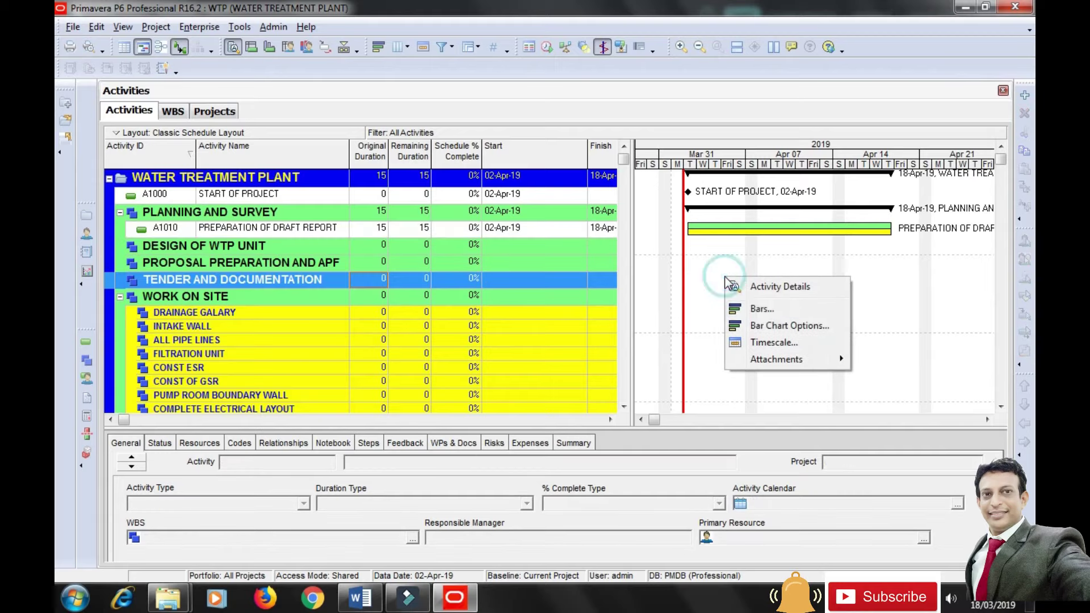
left_click(766, 309)
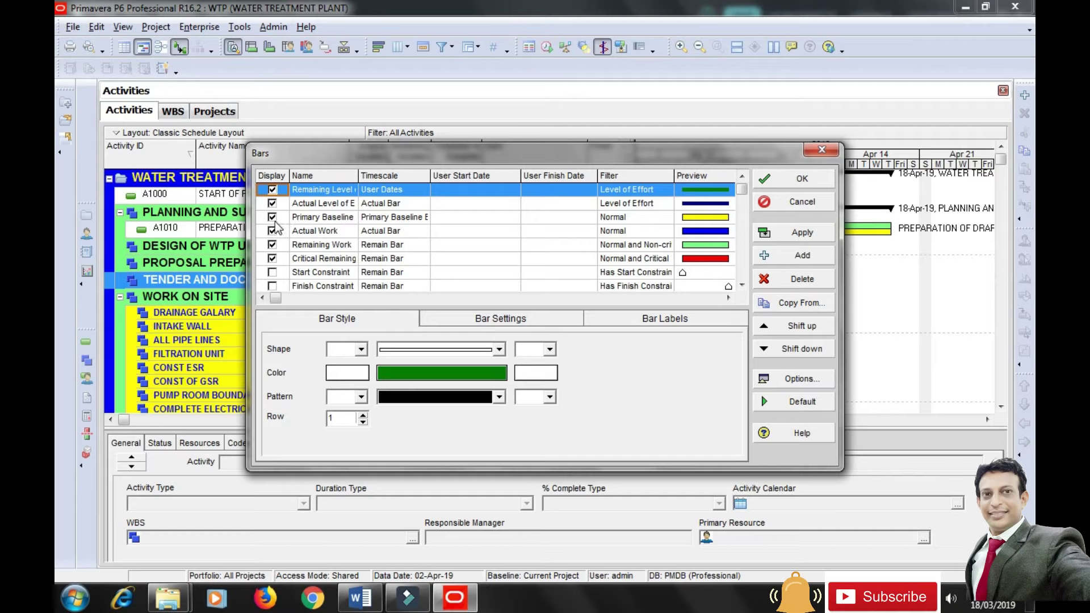
left_click(273, 219)
left_click(274, 217)
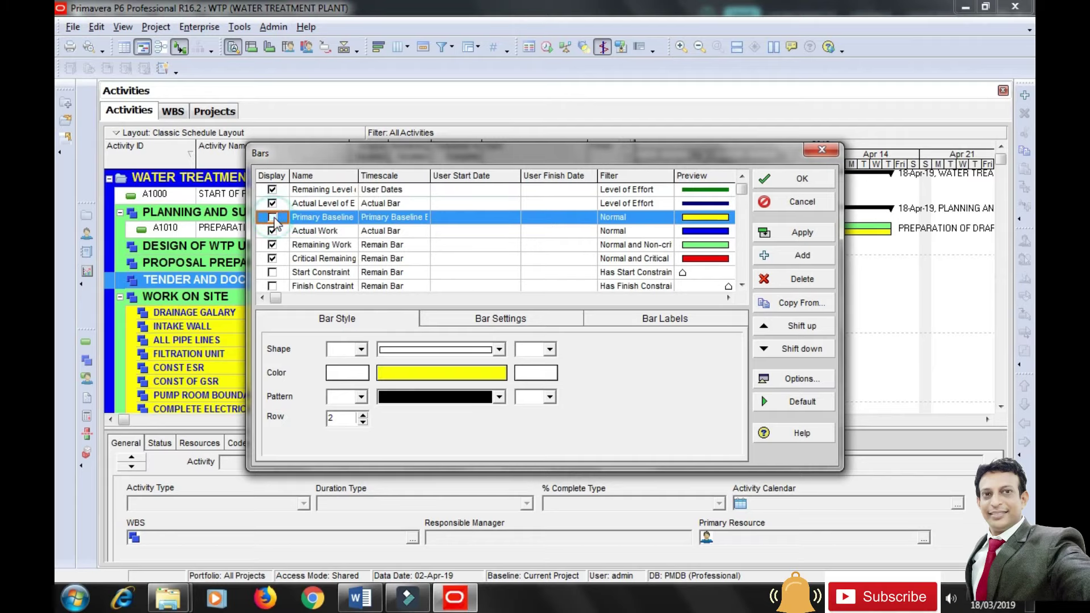
left_click(801, 233)
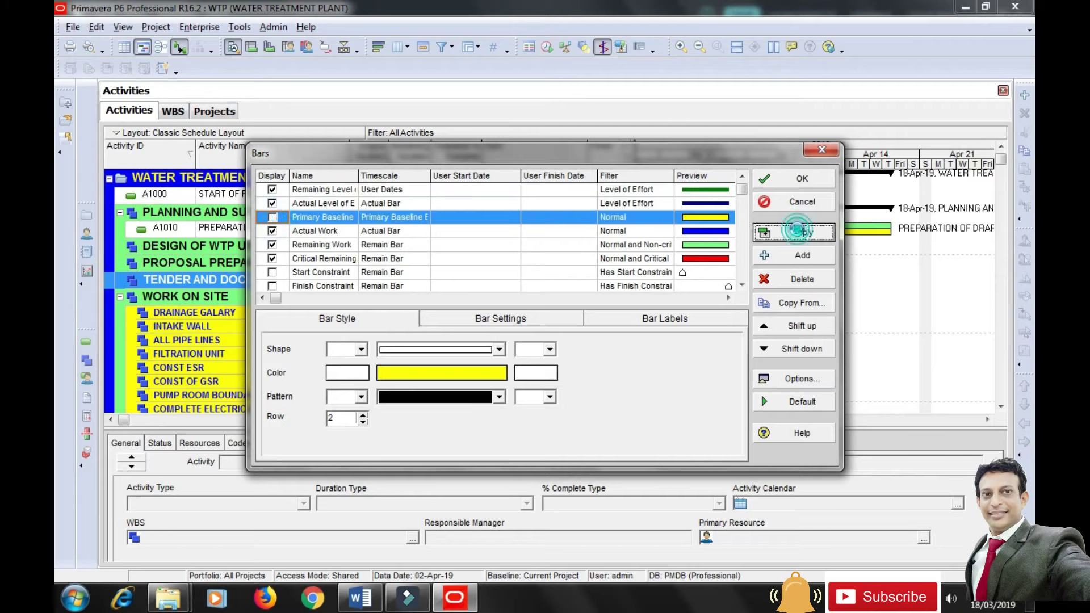
left_click(802, 181)
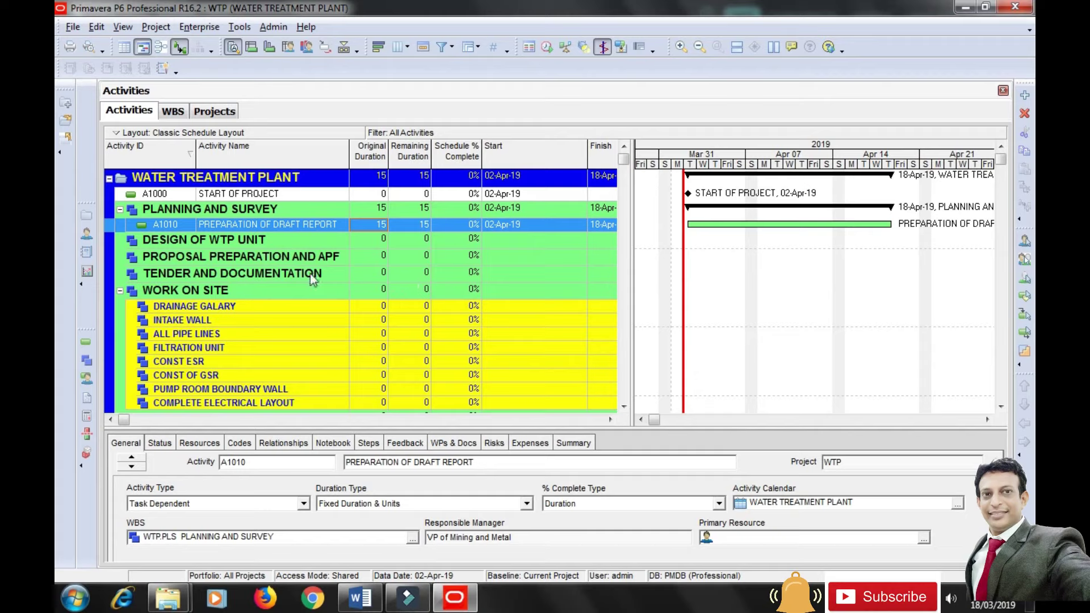
left_click(1025, 96)
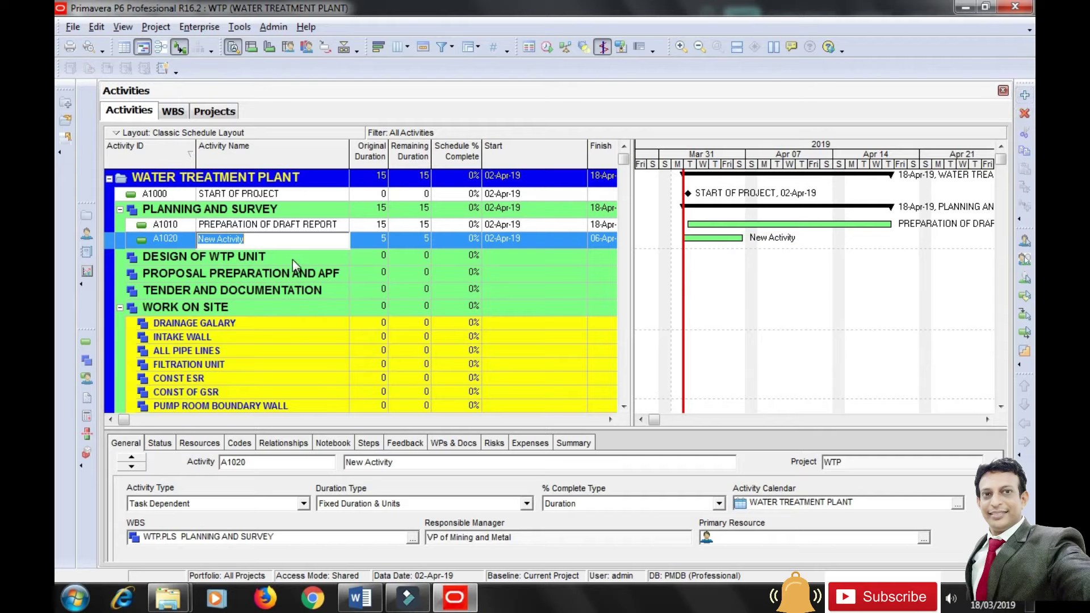
Name A1020 APPOINTMENT OF CONSULTANT with a 20-day duration.
type("APPOINTMENT OF CONSULTANT")
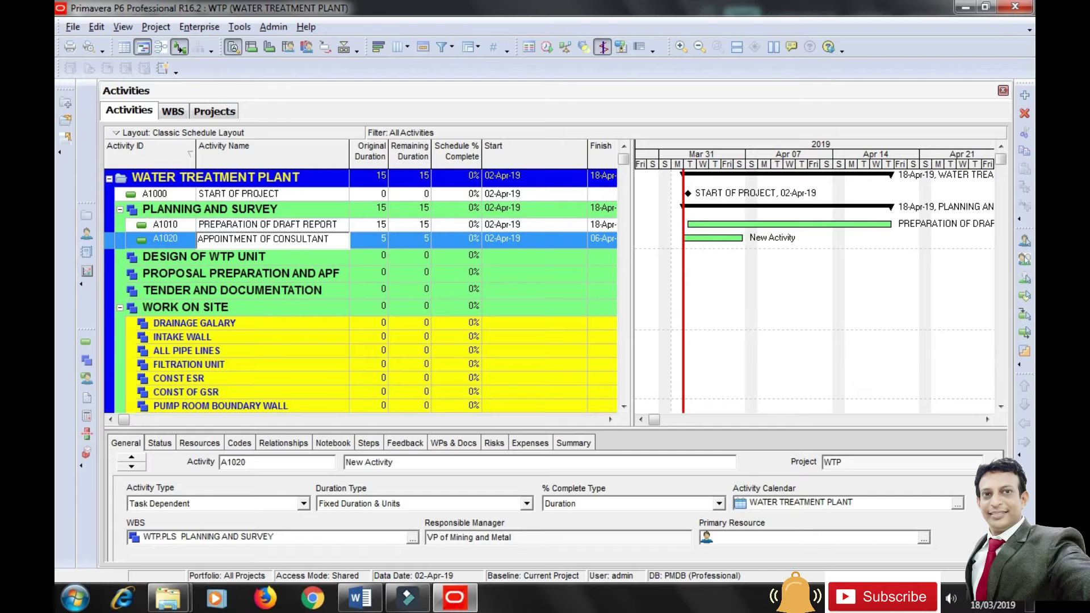
left_click(369, 243)
type("2")
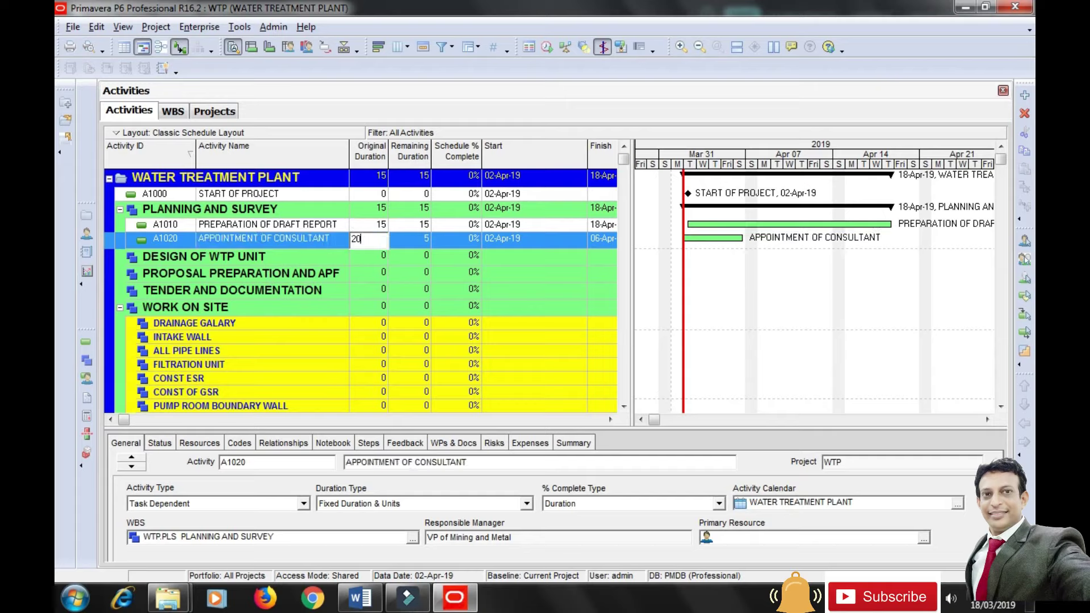
type("0")
key("Return")
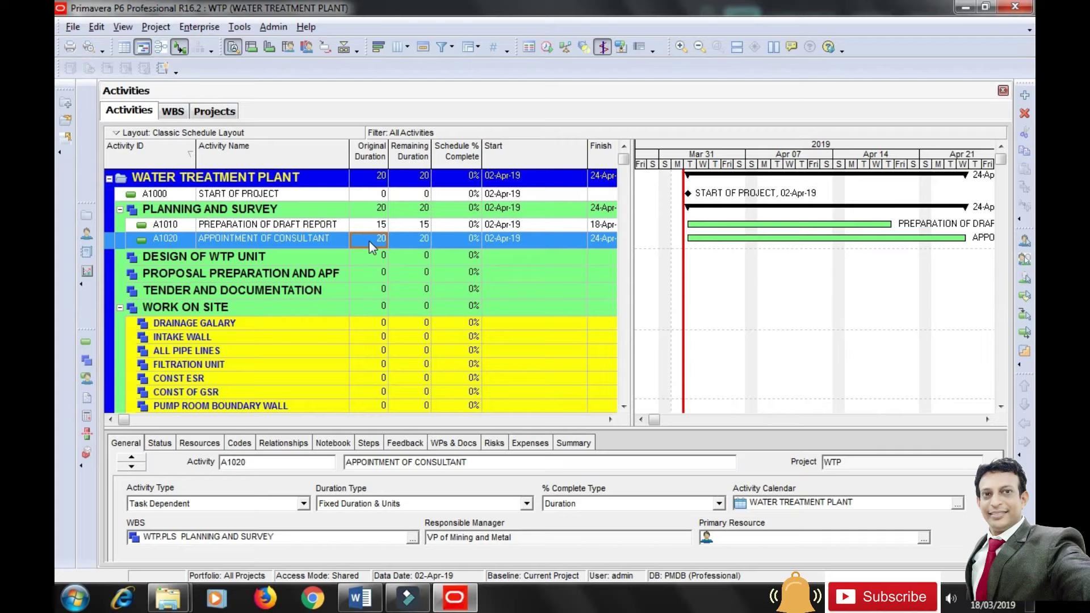
Add A1030 DATA COLLECTION FOR DESIGN lasting 2 days, then add a further blank activity.
left_click(1025, 97)
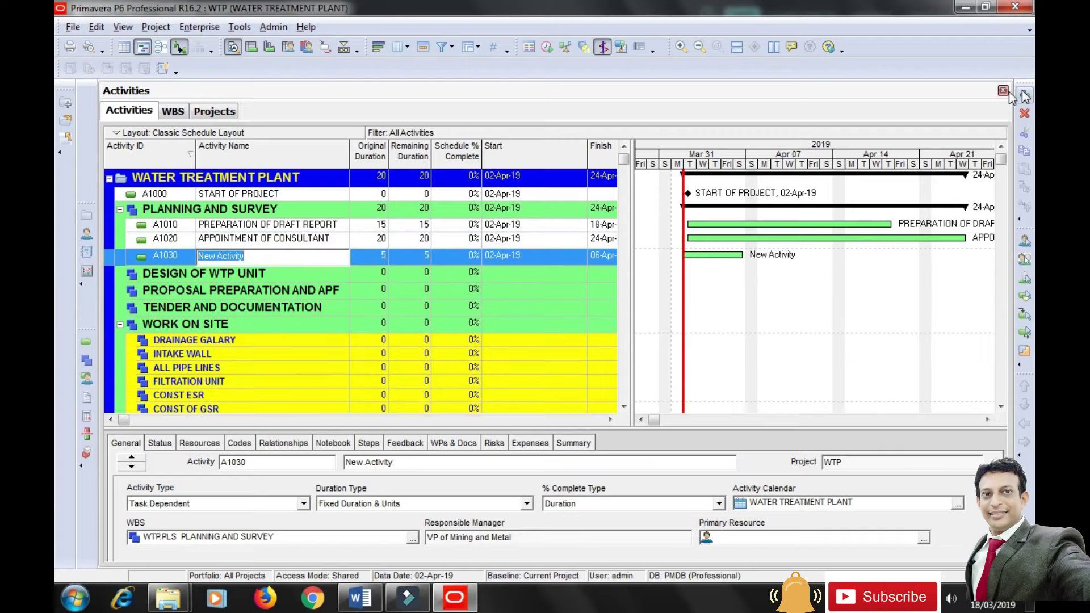
type("DATA COLLECTION FOR DESIGN")
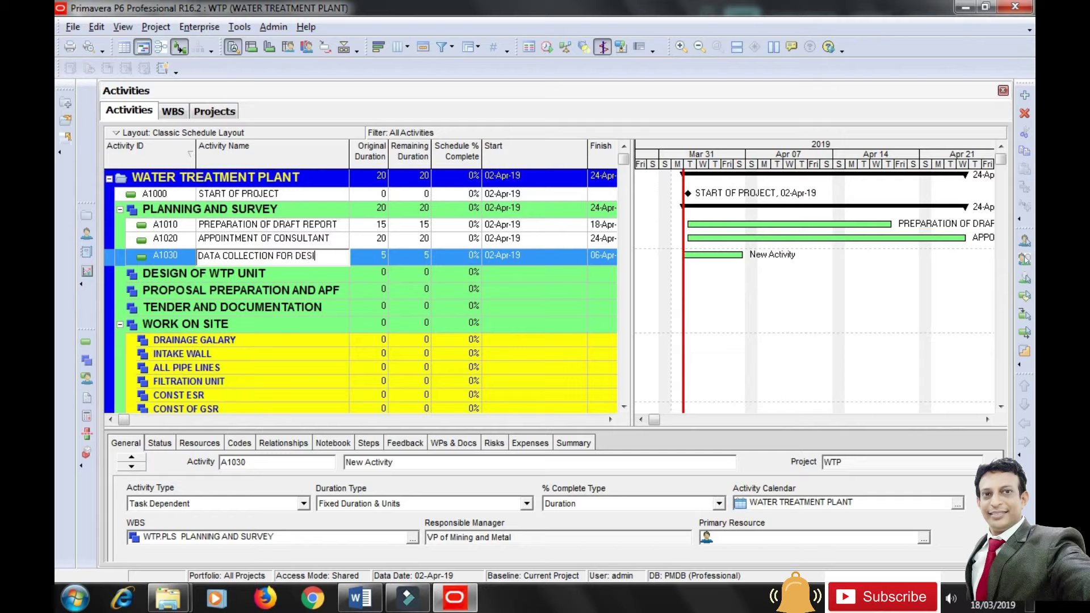
left_click(373, 257)
type("2")
key("Return")
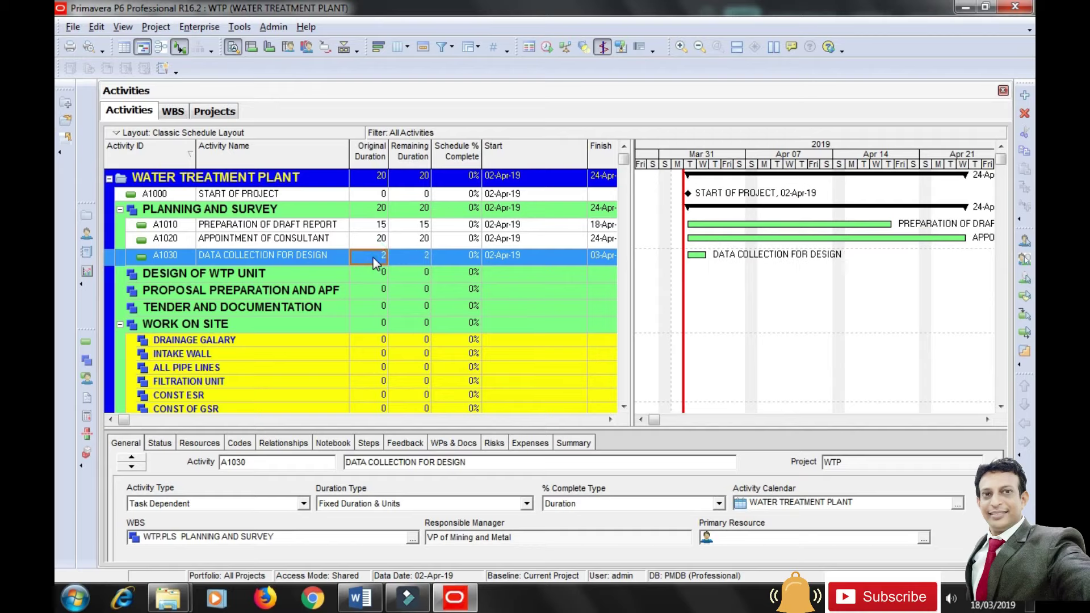
key("Down")
key("Up")
left_click(1025, 95)
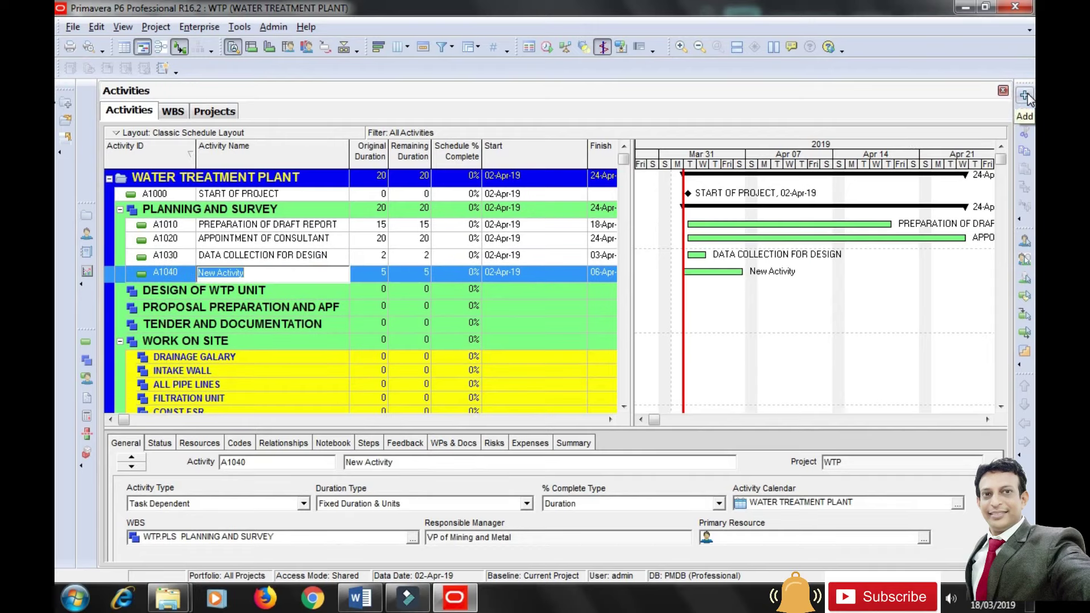
Add six placeholder activities, A1050 through A1100, under PLANNING AND SURVEY and select A1040's name.
left_click(1026, 95)
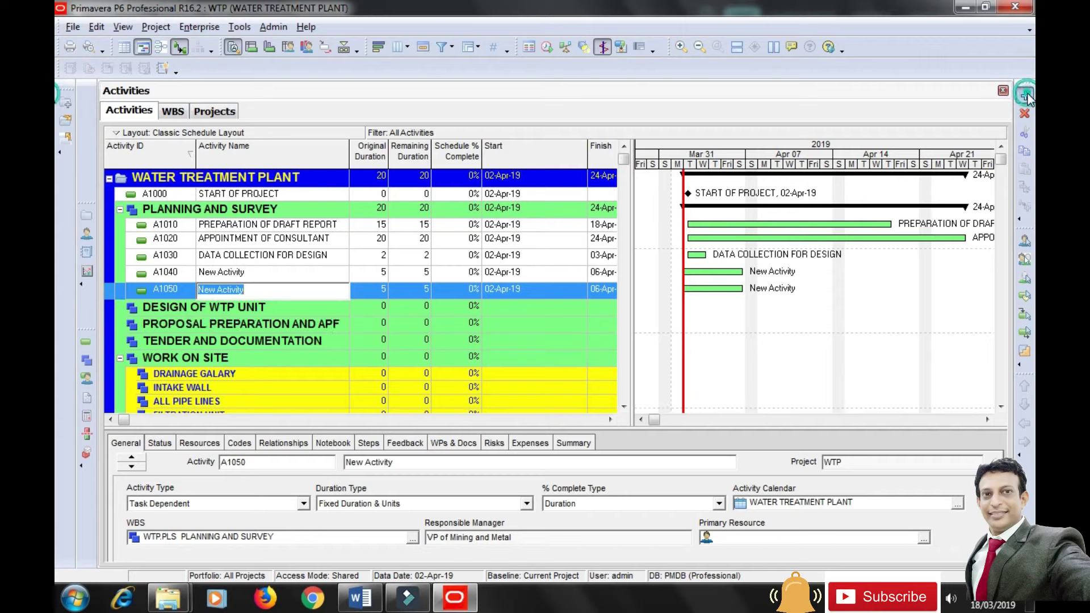
left_click(1025, 95)
left_click(1025, 96)
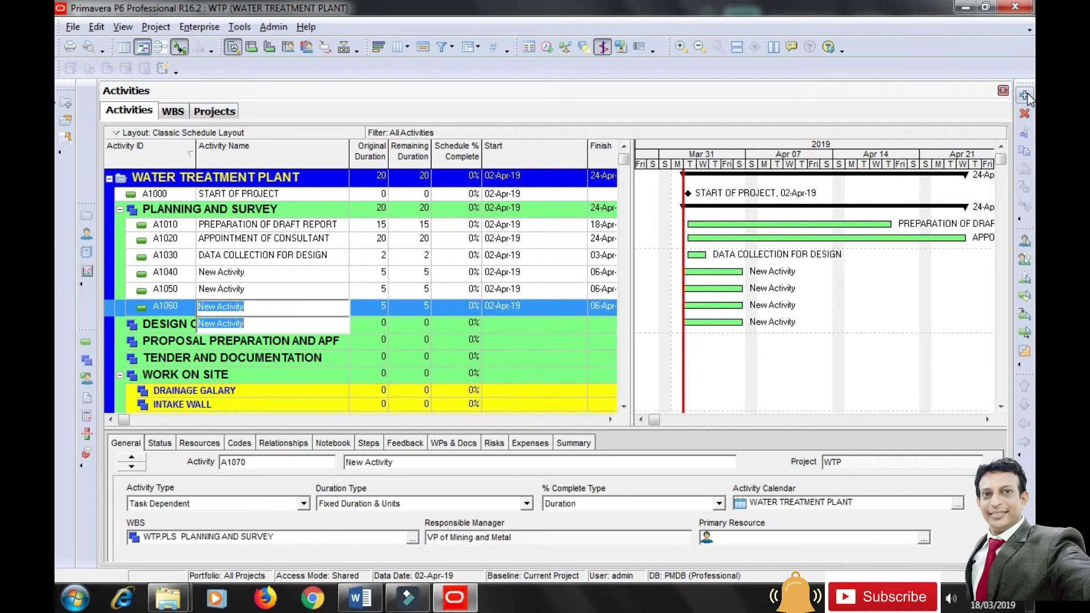
left_click(1025, 96)
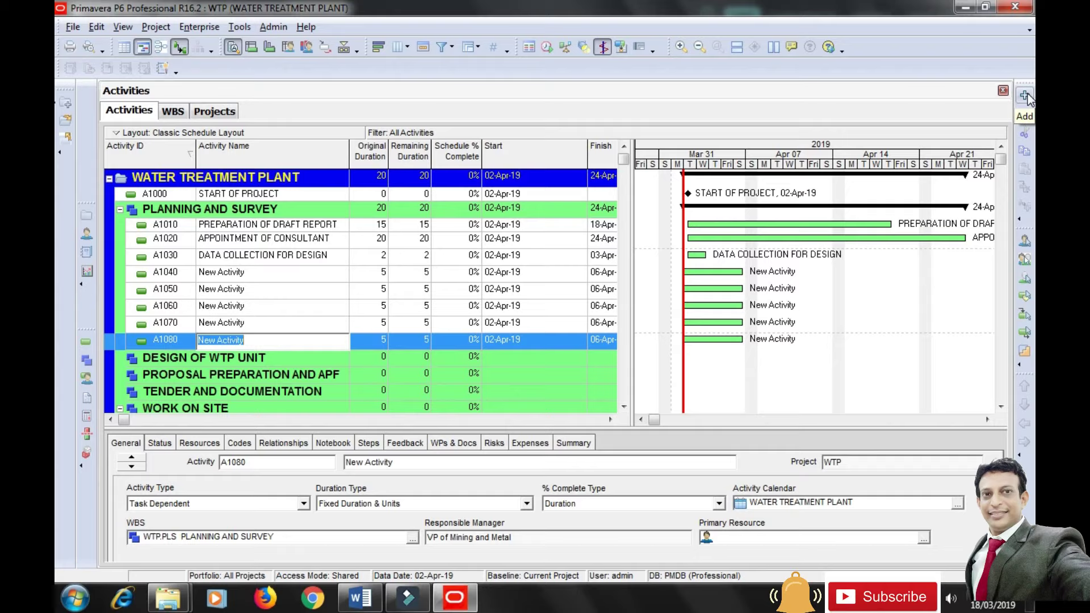
left_click(1026, 95)
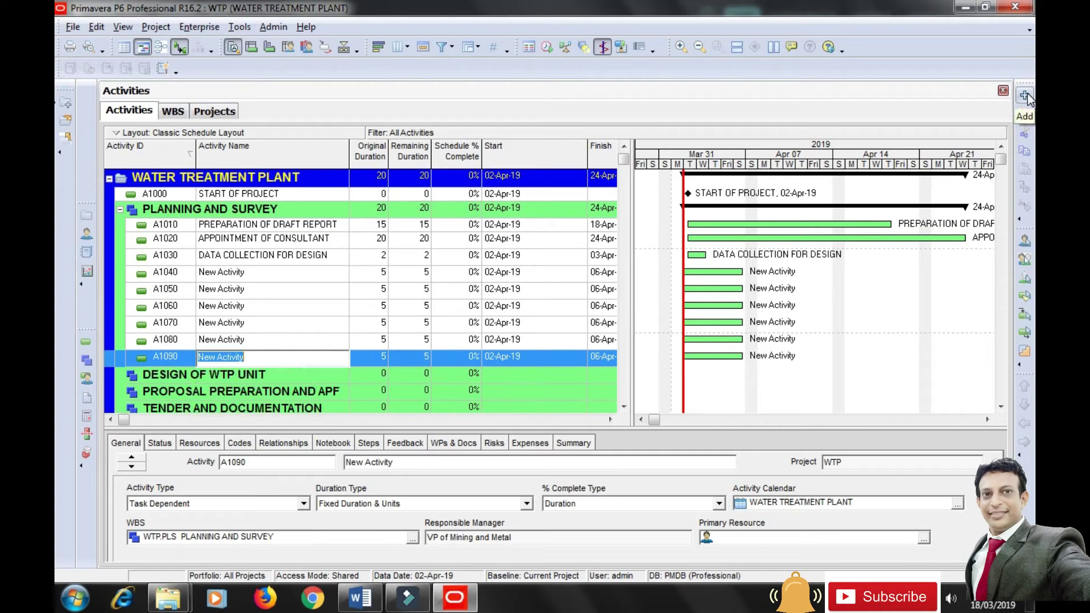
left_click(1026, 95)
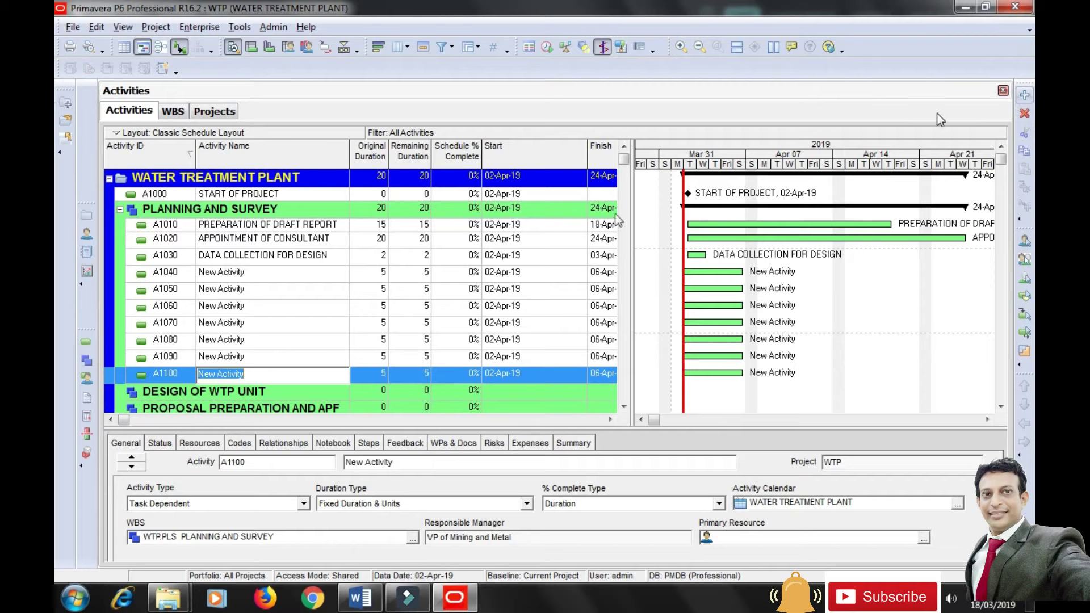
left_click(281, 273)
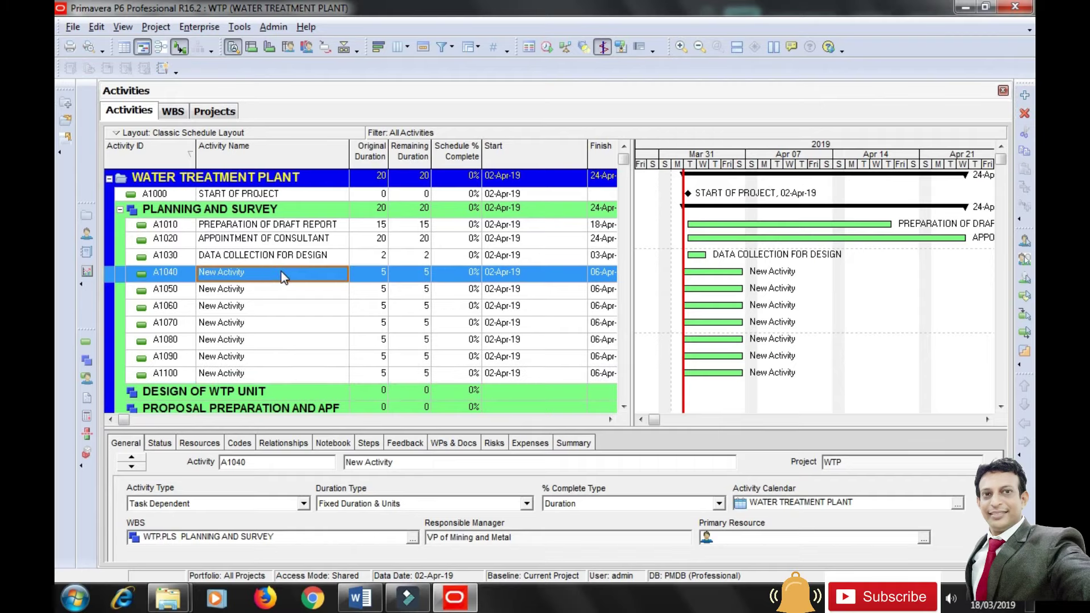
Name A1040 SEARCHING OF WATER SOURCE and A1050 FEASIBILITY REPORT with 12 days.
type("SE")
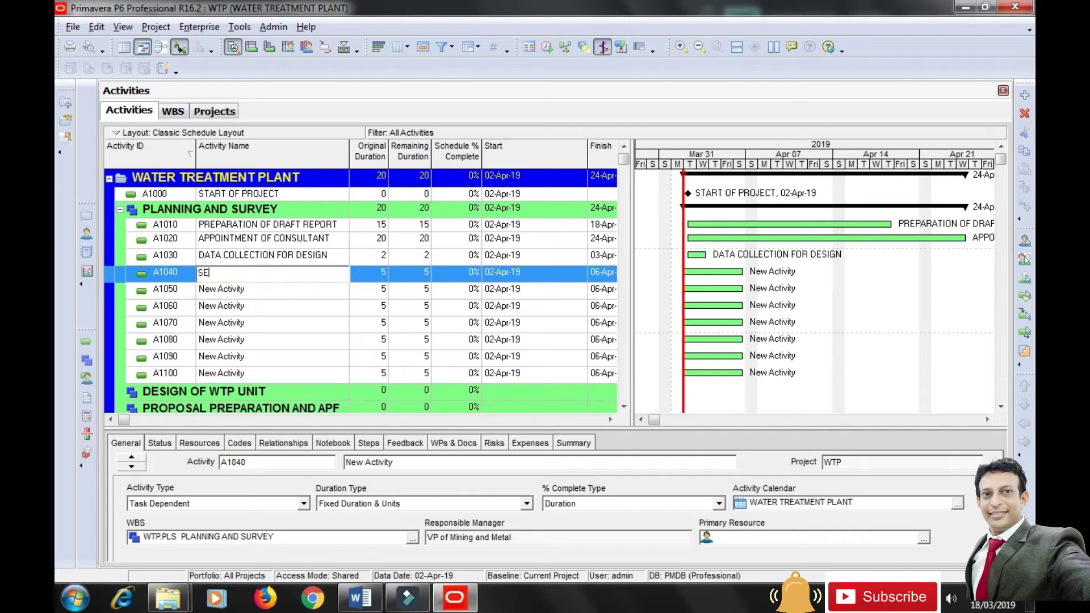
type("ARCHING OF WATER SOURCE")
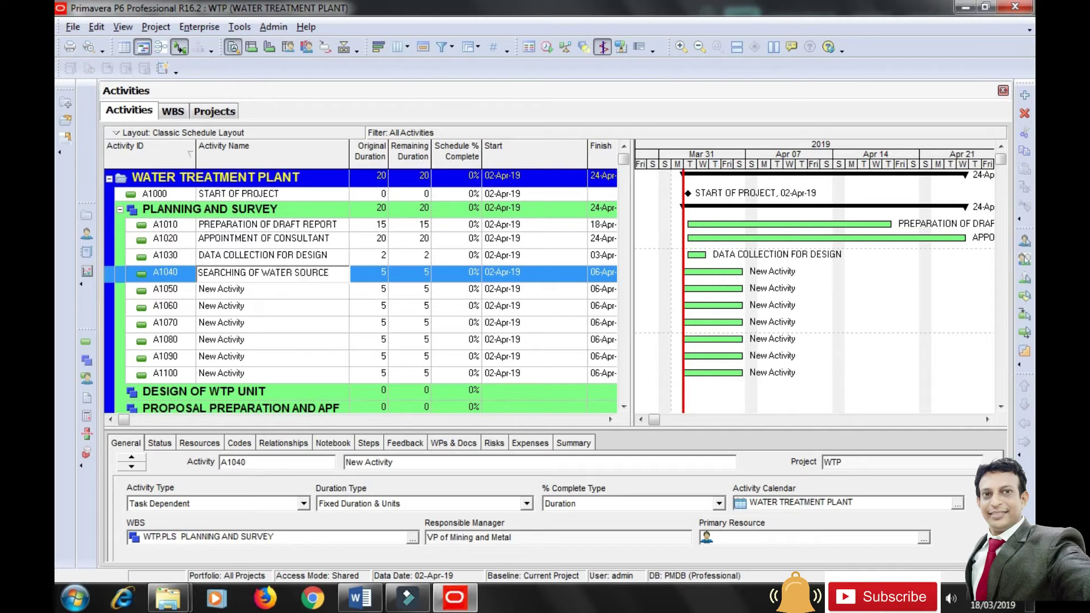
key("Return")
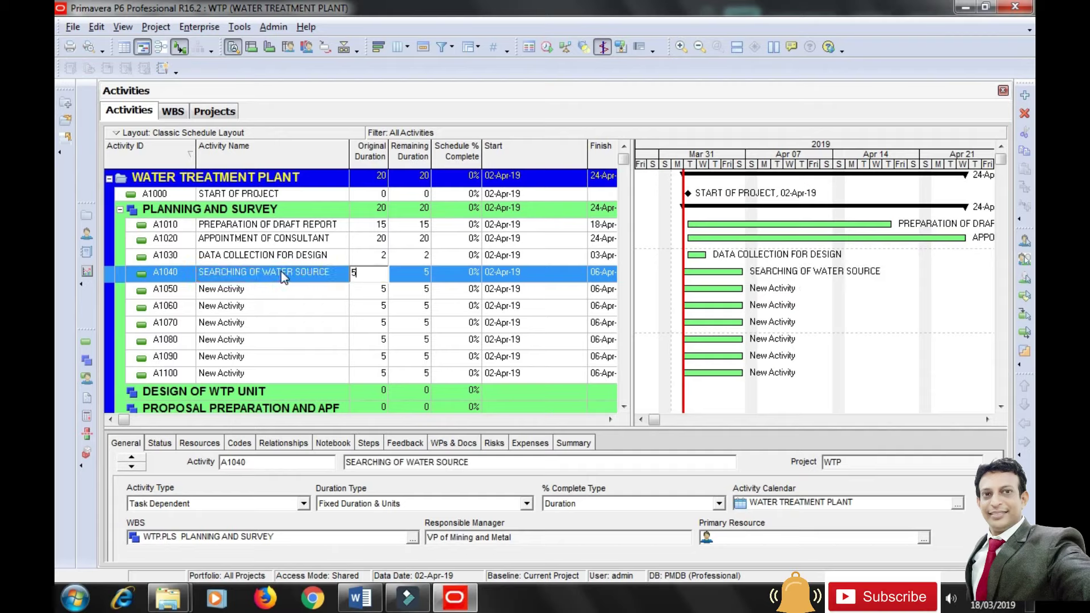
key("Down")
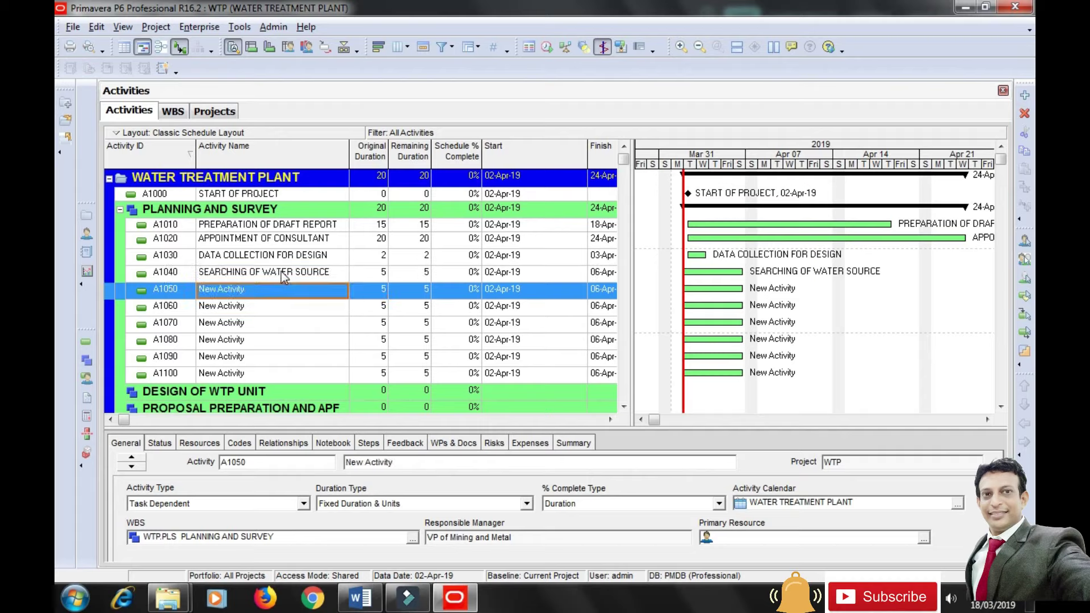
type("FE")
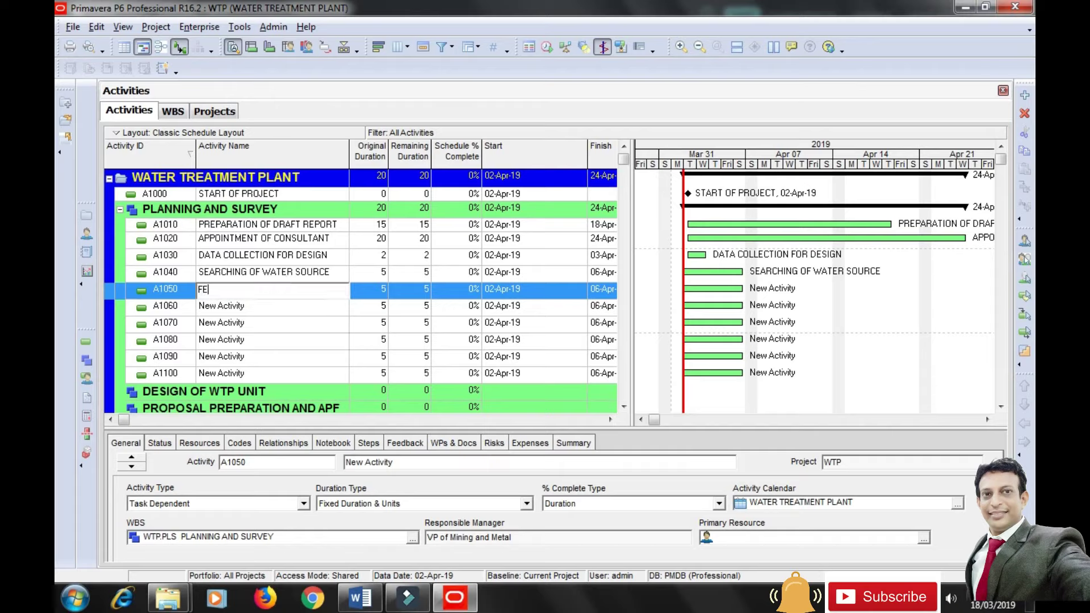
type("ASIBILITY REPORT")
key("Return")
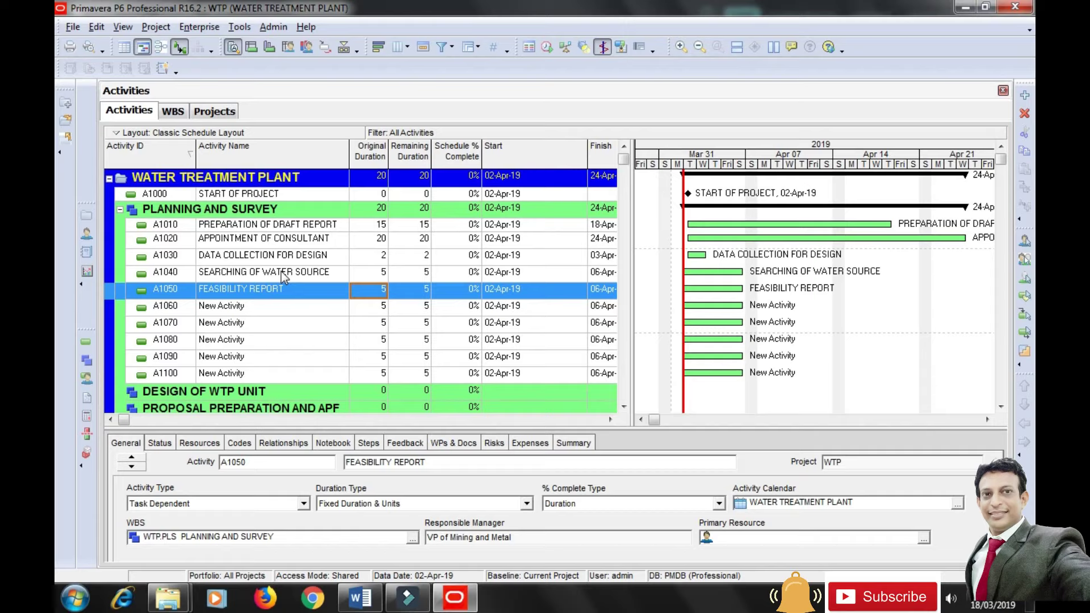
type("12")
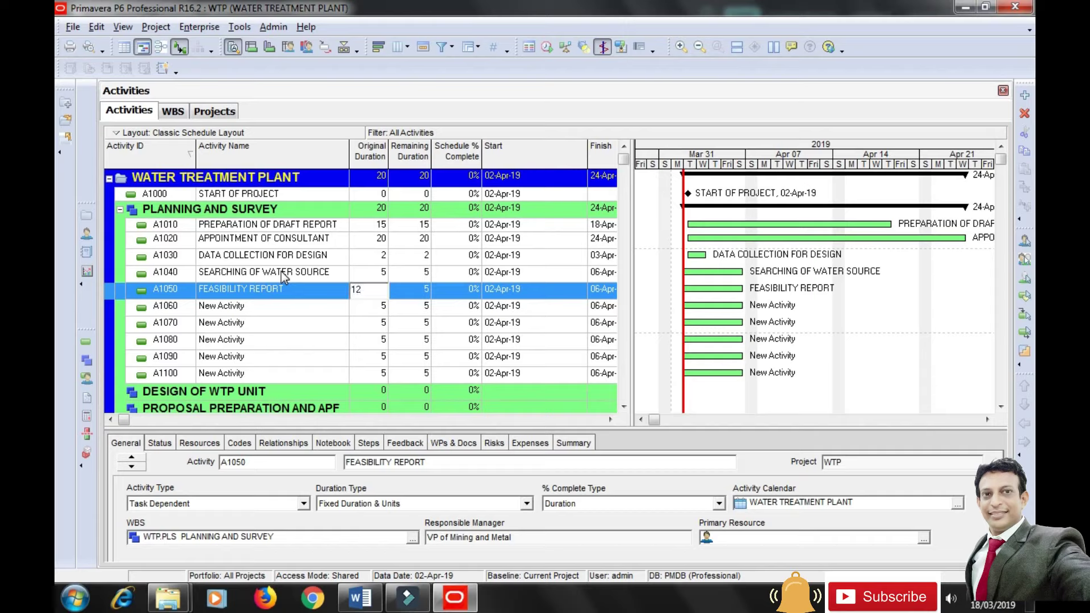
key("Return")
Name A1060 SELECTION OF SITE with a 2-day duration.
key("Down")
key("Left")
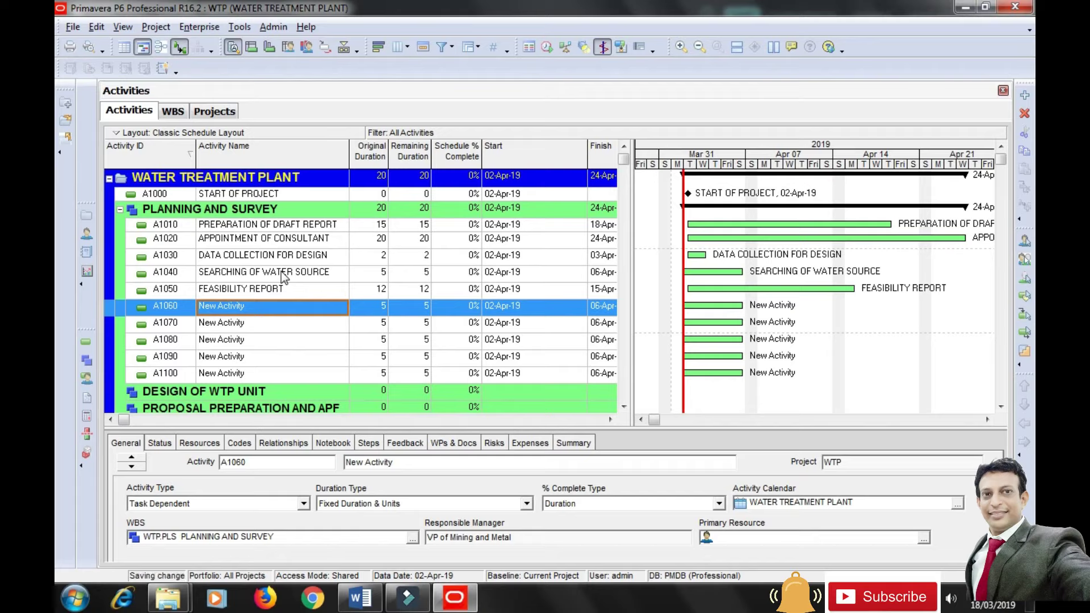
type("SELECTIO")
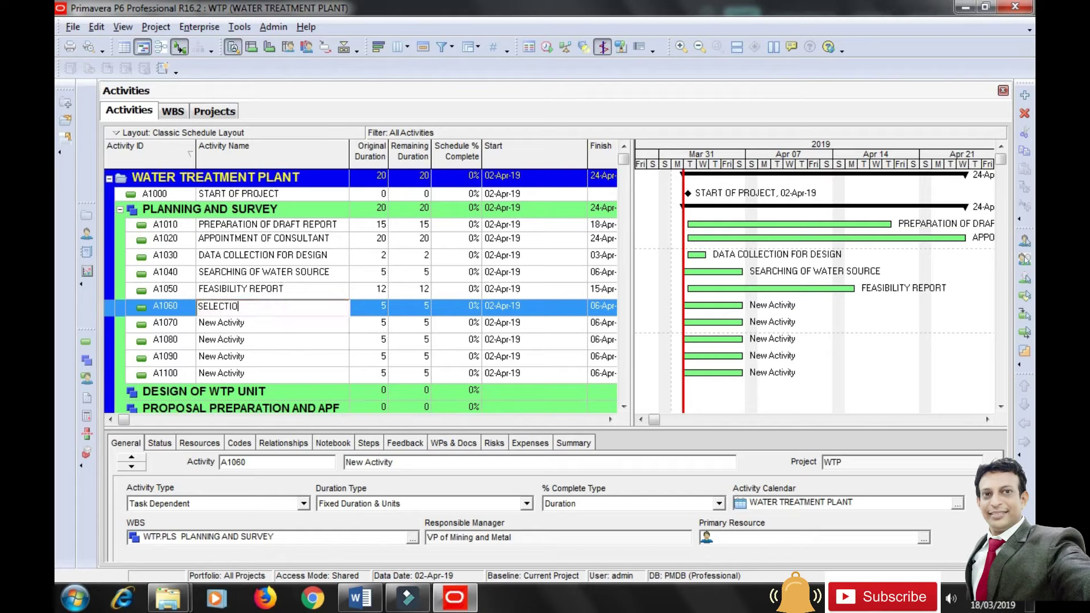
type("N OF SITE")
key("Return")
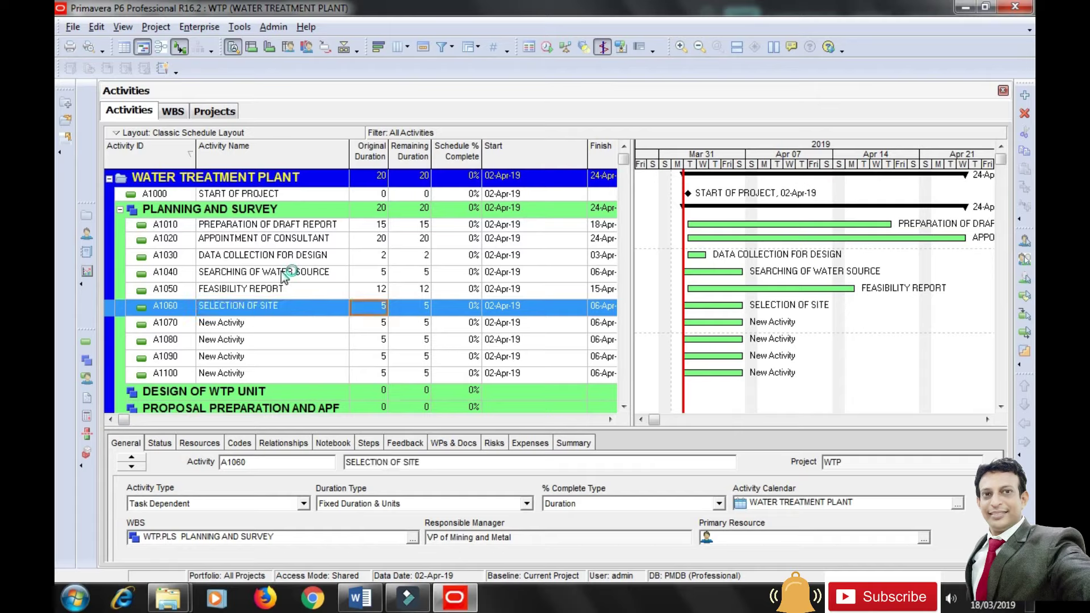
type("2")
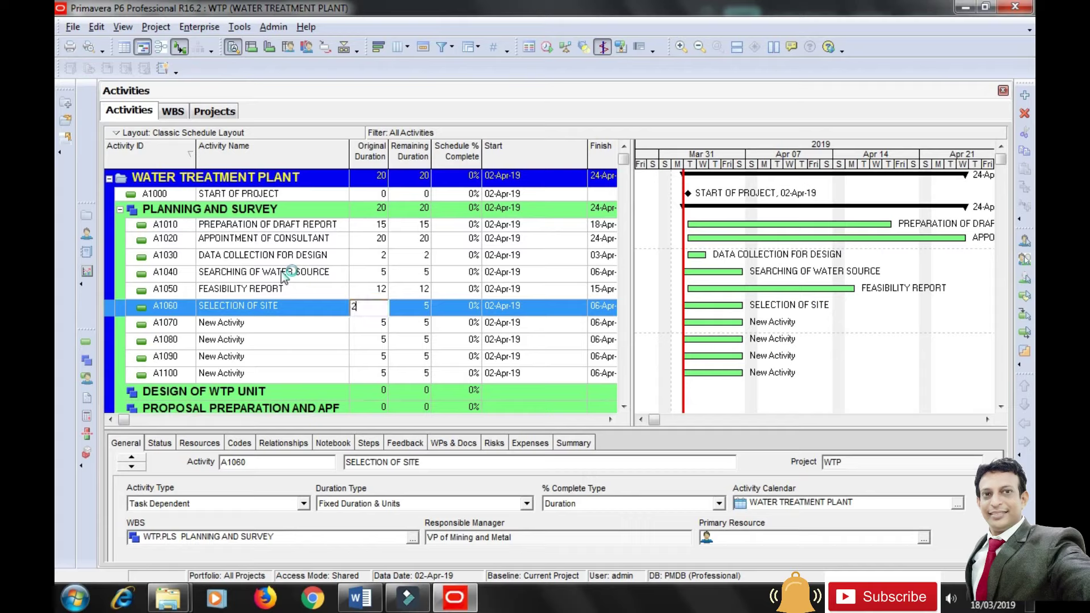
key("Return")
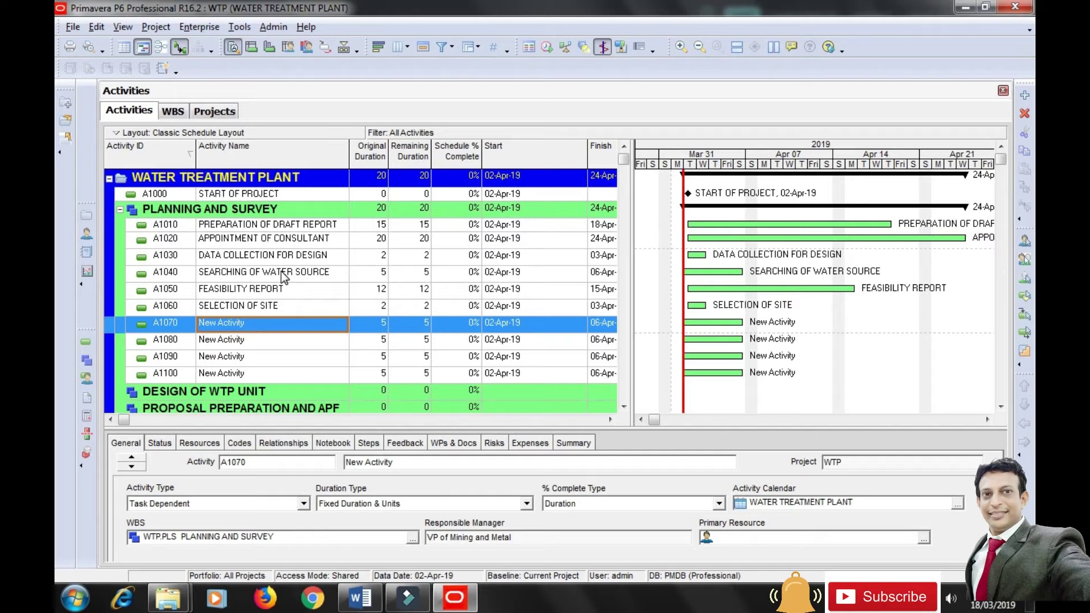
Name A1070 PREPARATION OF LAYOUT PLAN (2 days) and A1080 GEOTECHNICAL INVESTIGATION (20 days).
type("PREPA")
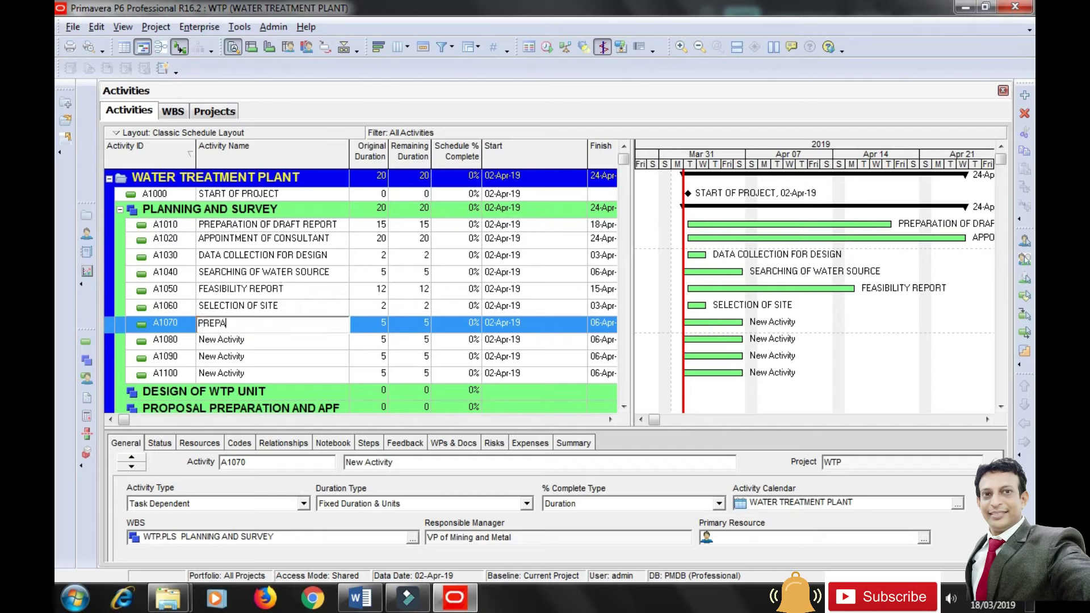
type("RATION OF LAYOUT PLAN")
key("Return")
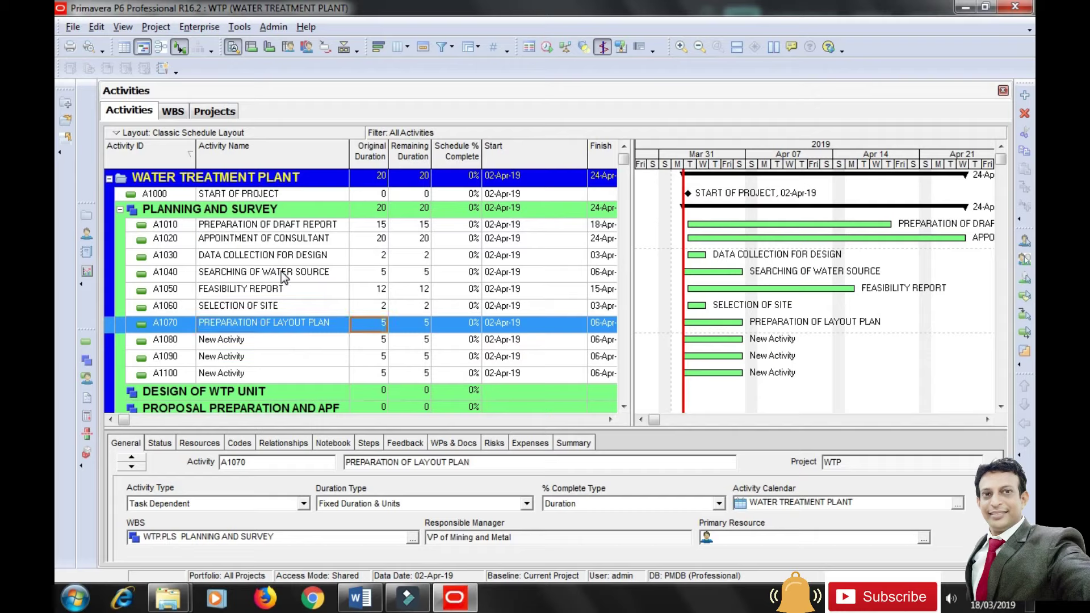
type("2")
key("Return")
key("Down")
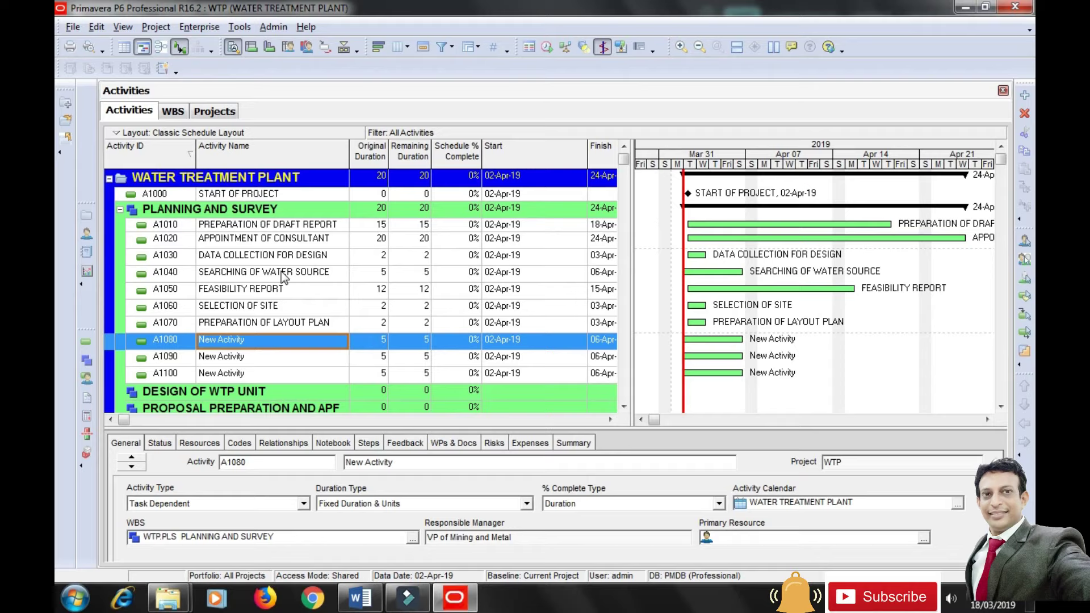
type("GEO")
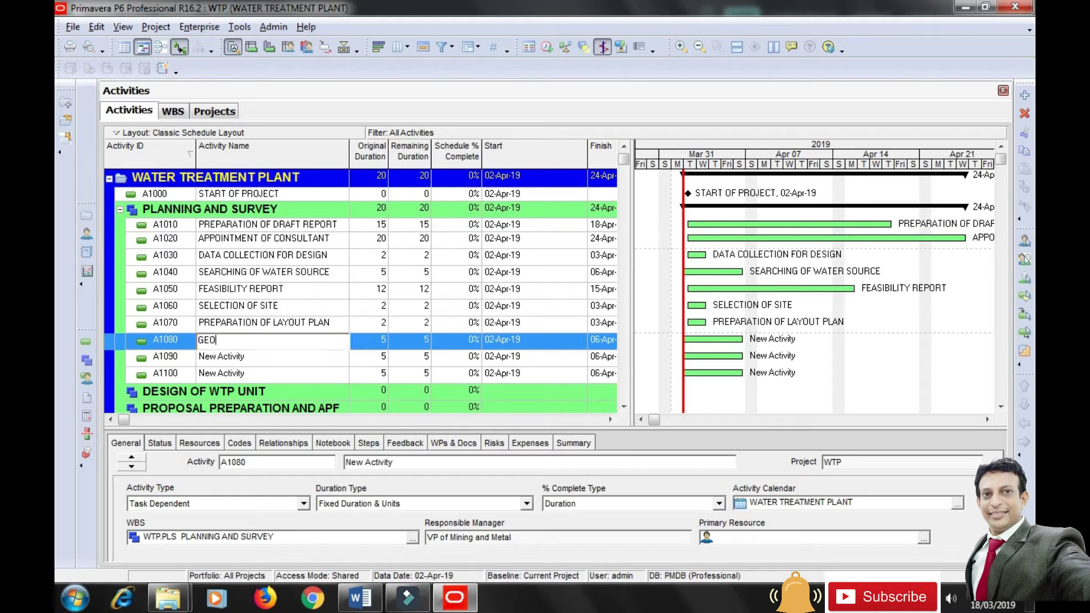
type("TECHNICAL INVESTIGATION")
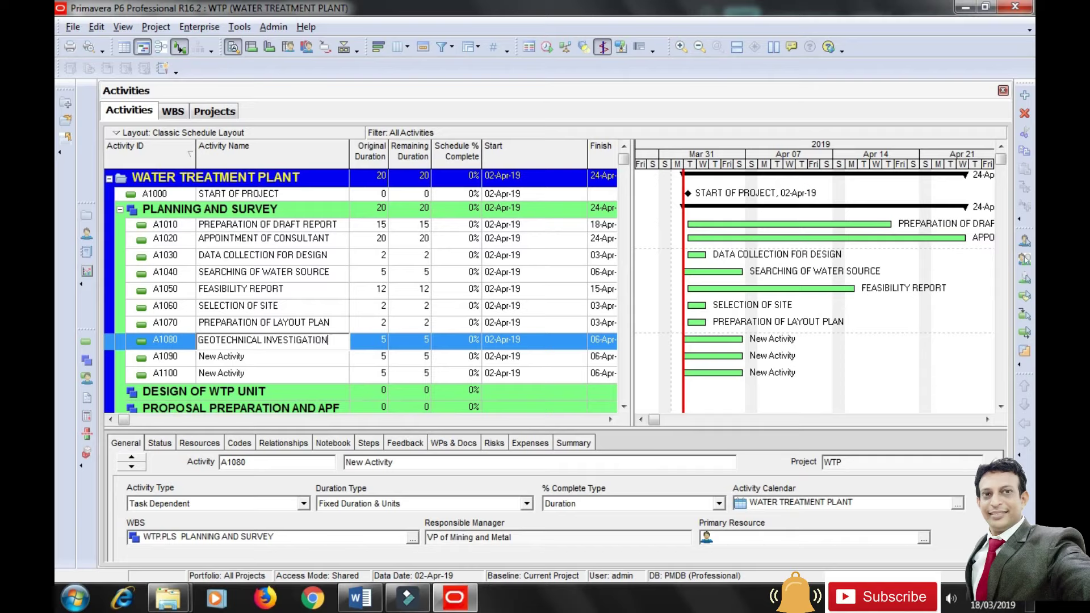
key("Return")
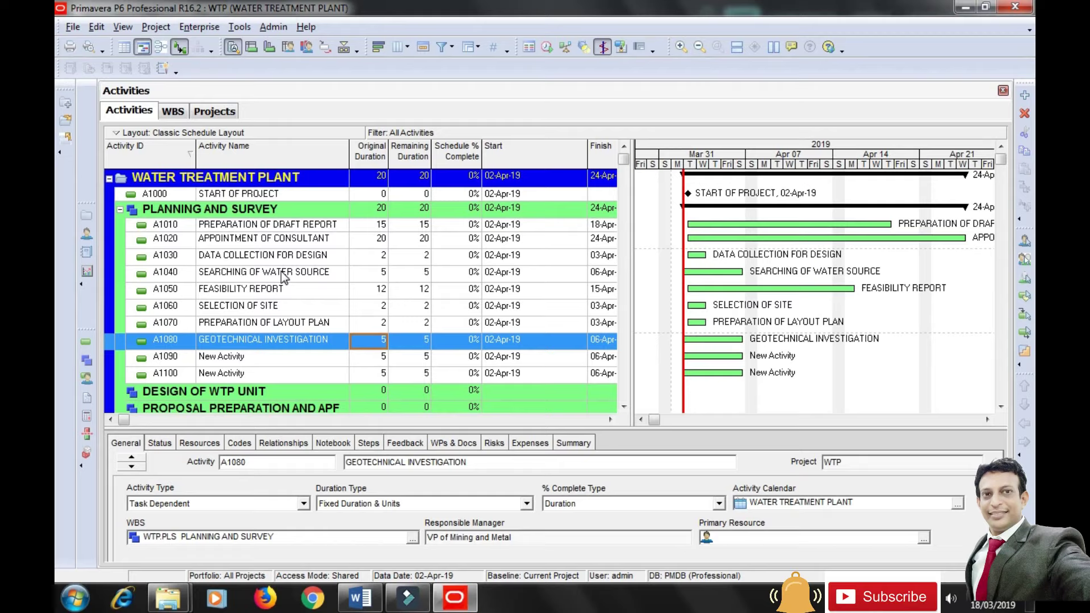
type("20")
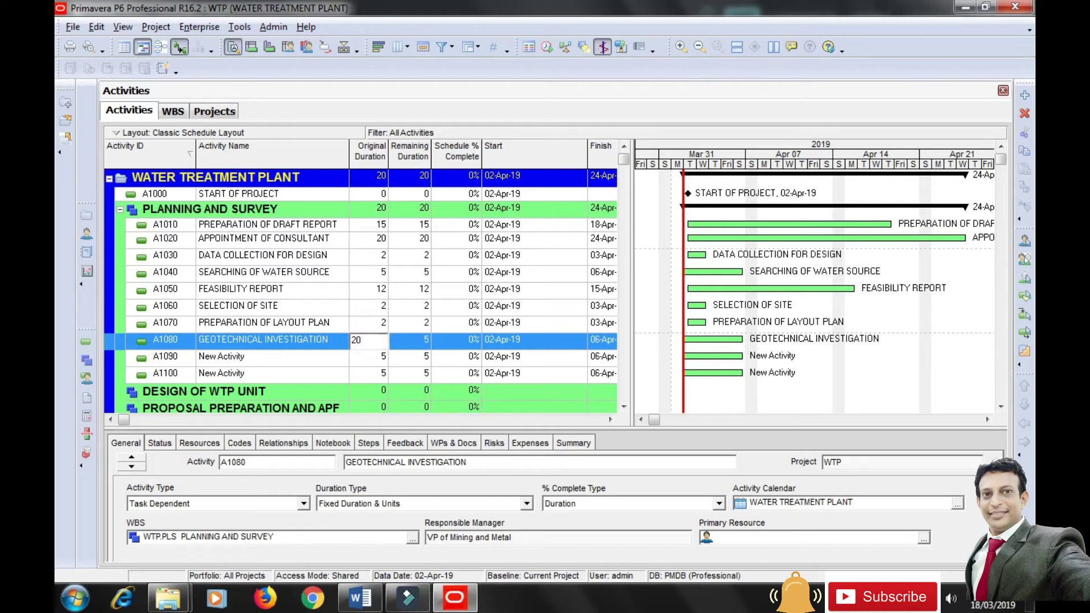
key("Return")
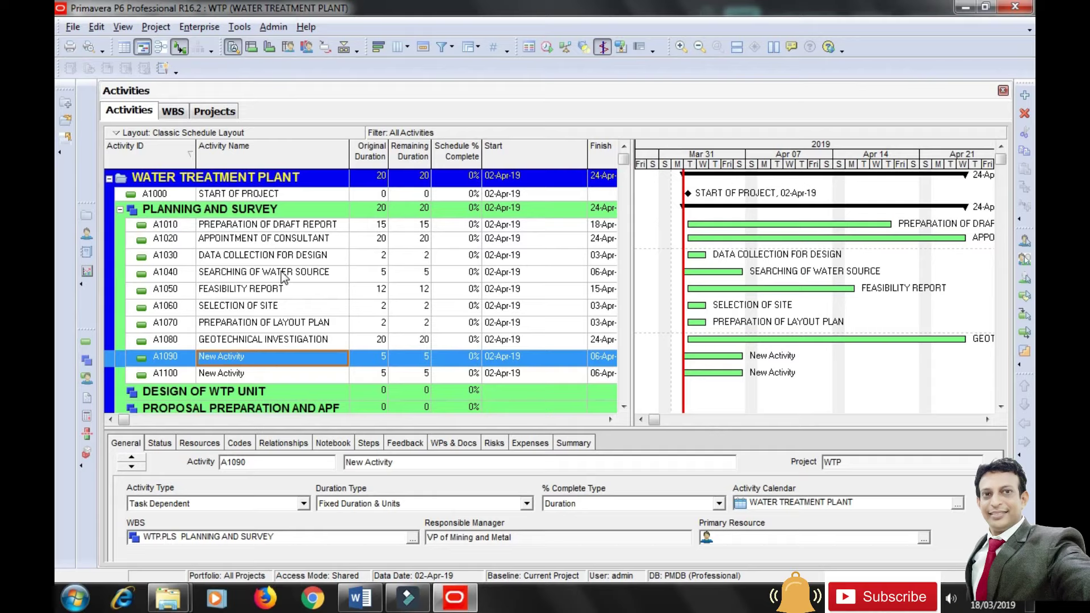
Name A1090 TESTING OF WATER SOURCE (8 days) and A1100 COLLECTION OF NOC AND APPROVALS (30 days).
type("TESTING ")
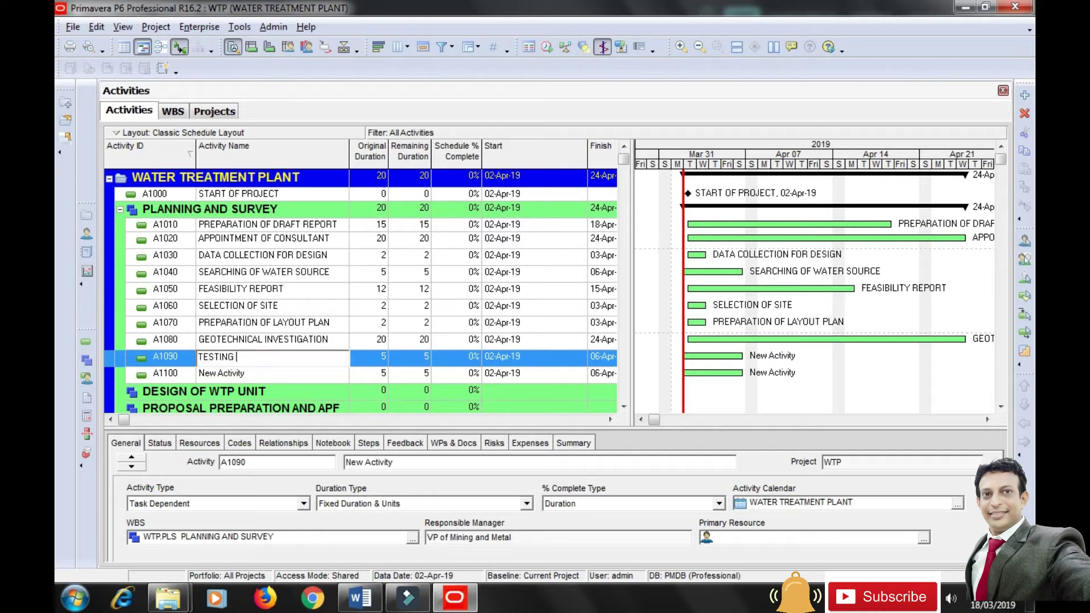
type("OF WATER SOURCE")
key("Tab")
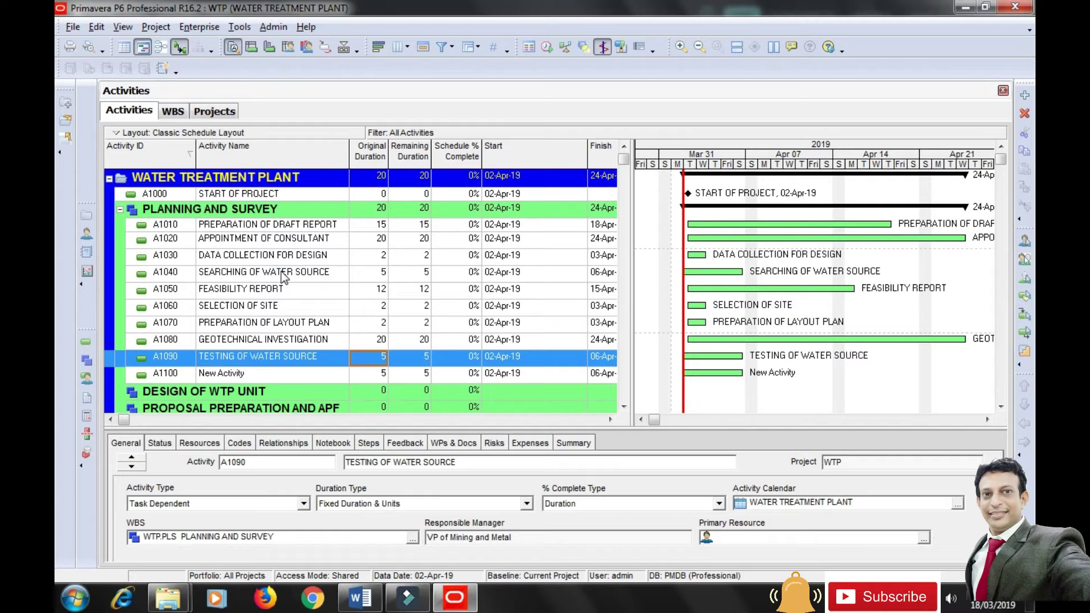
type("8")
key("Return")
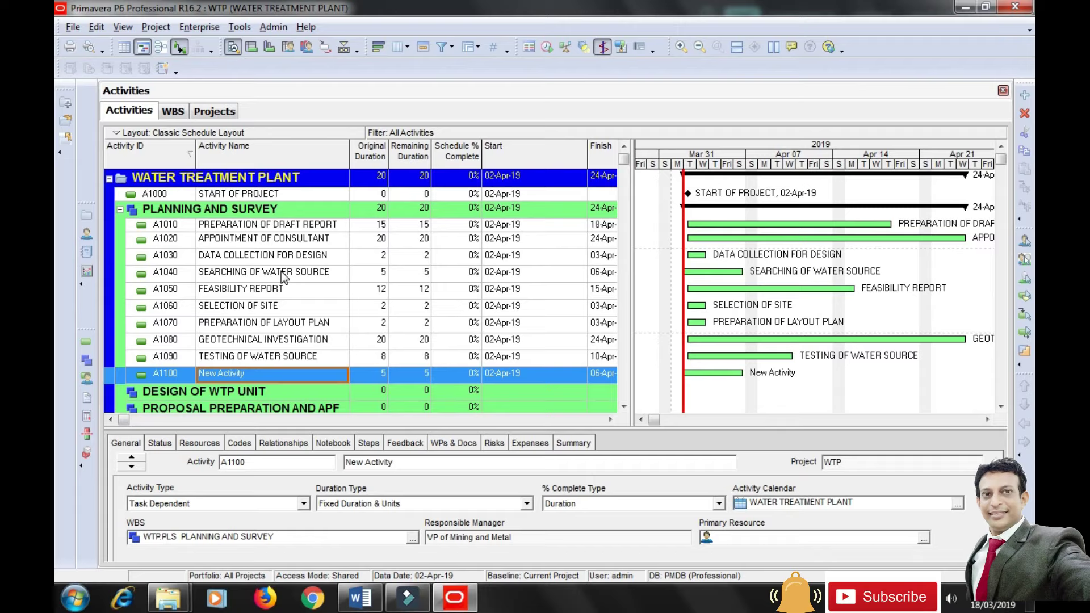
type("COLL")
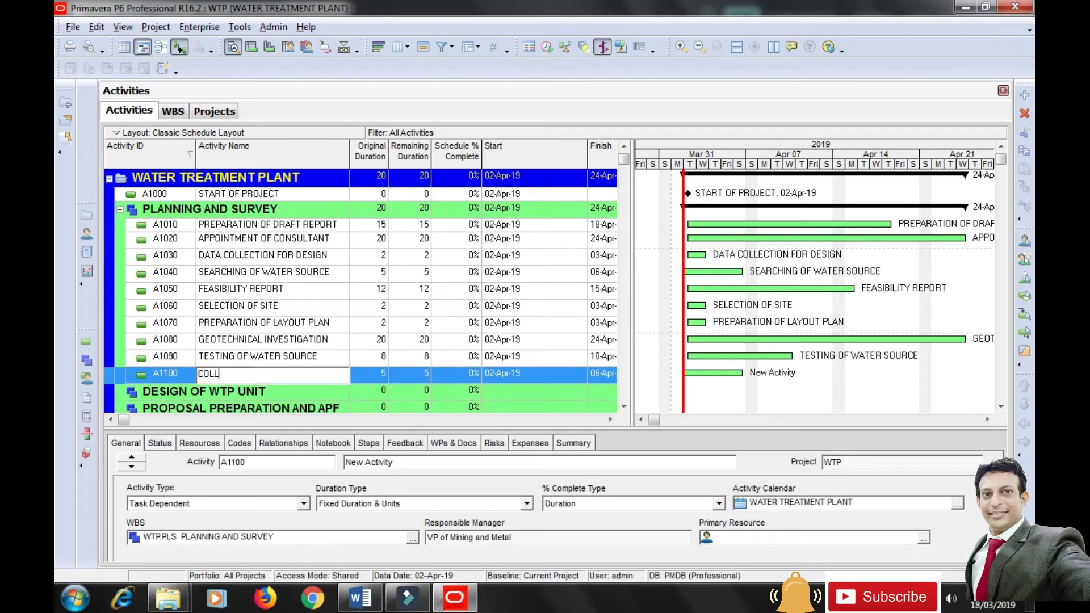
type("ECTION OF NOC AND APPRO")
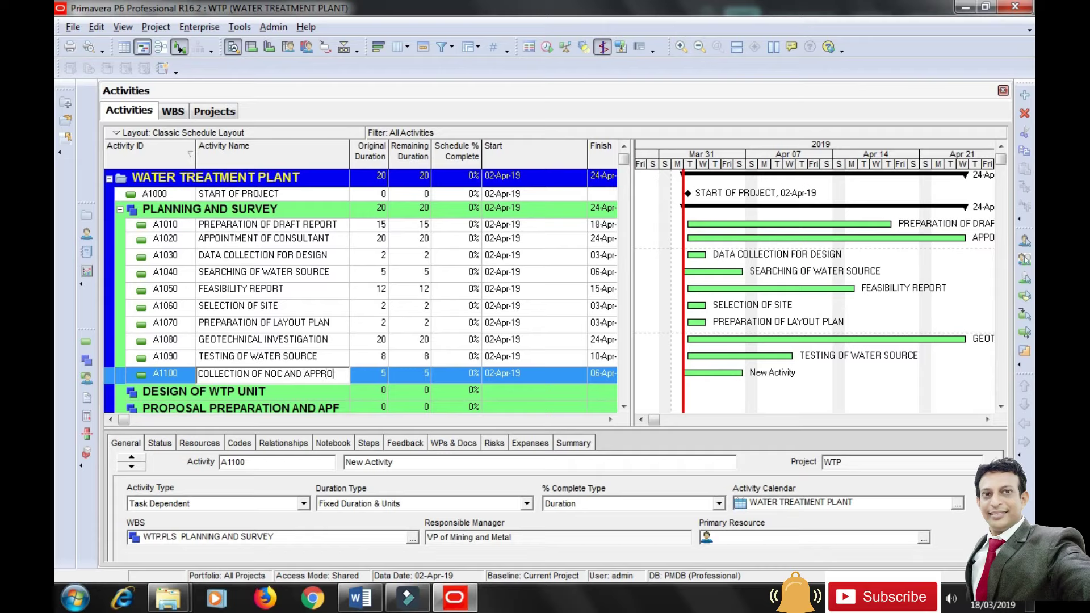
type("VALS")
key("Tab")
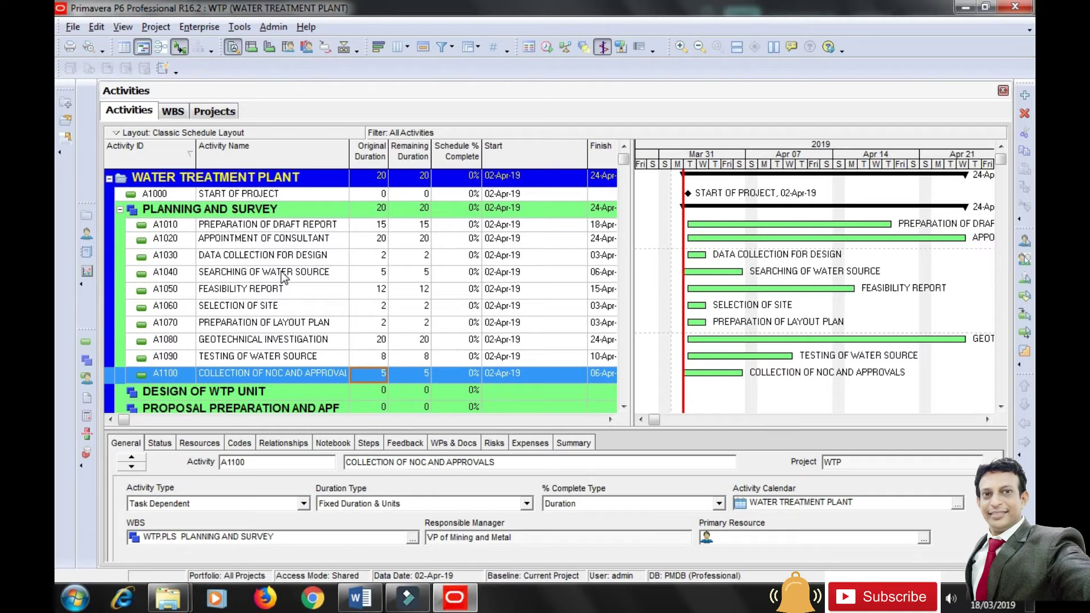
type("30")
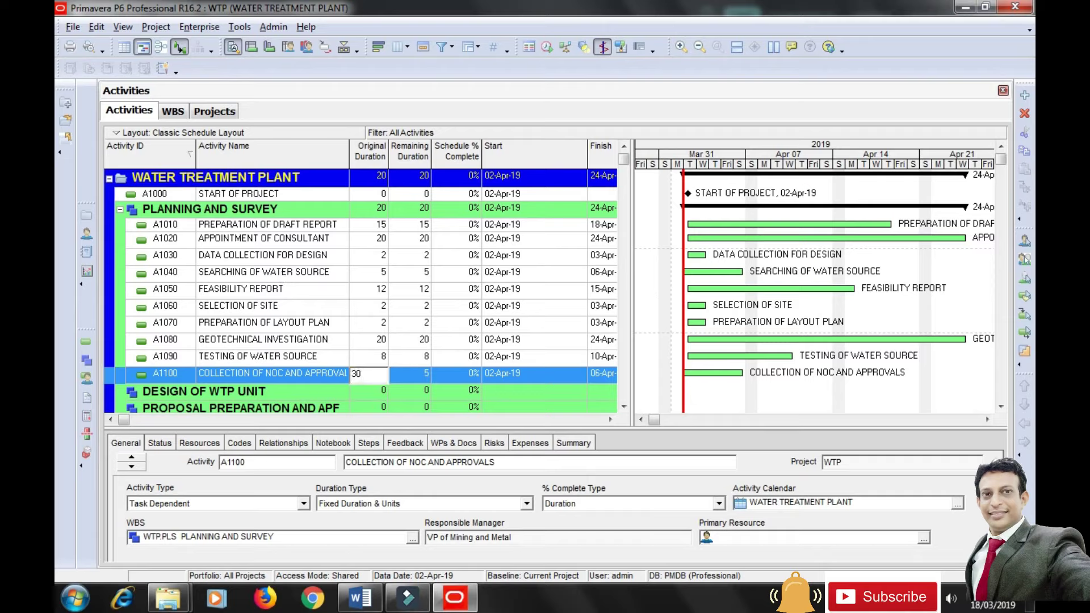
key("Return")
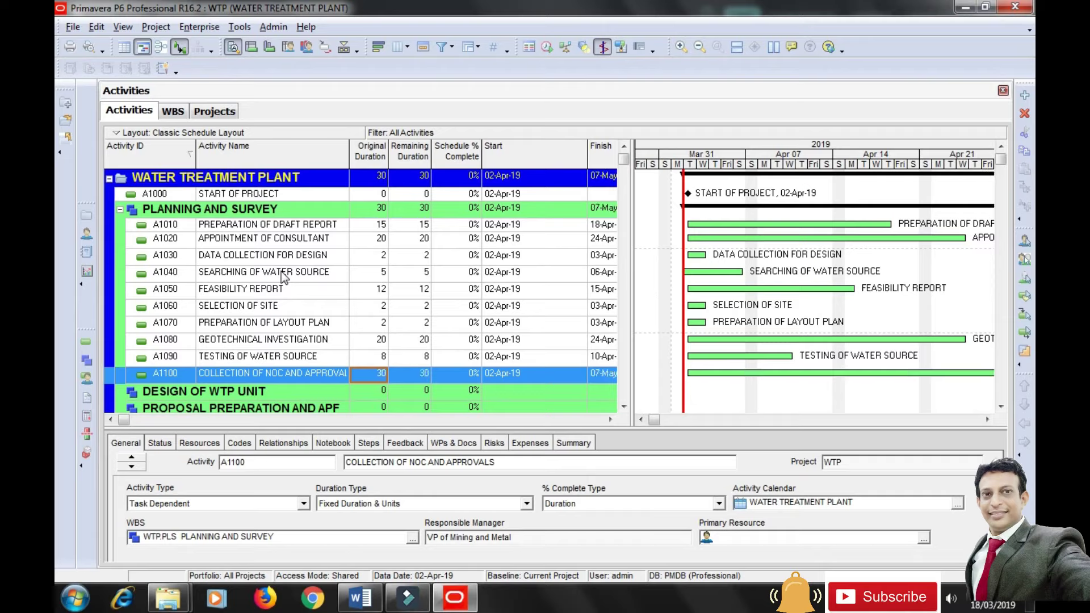
Scroll through the schedule, consult the Word activity table, then return to P6.
scroll(401, 372, "down", 2)
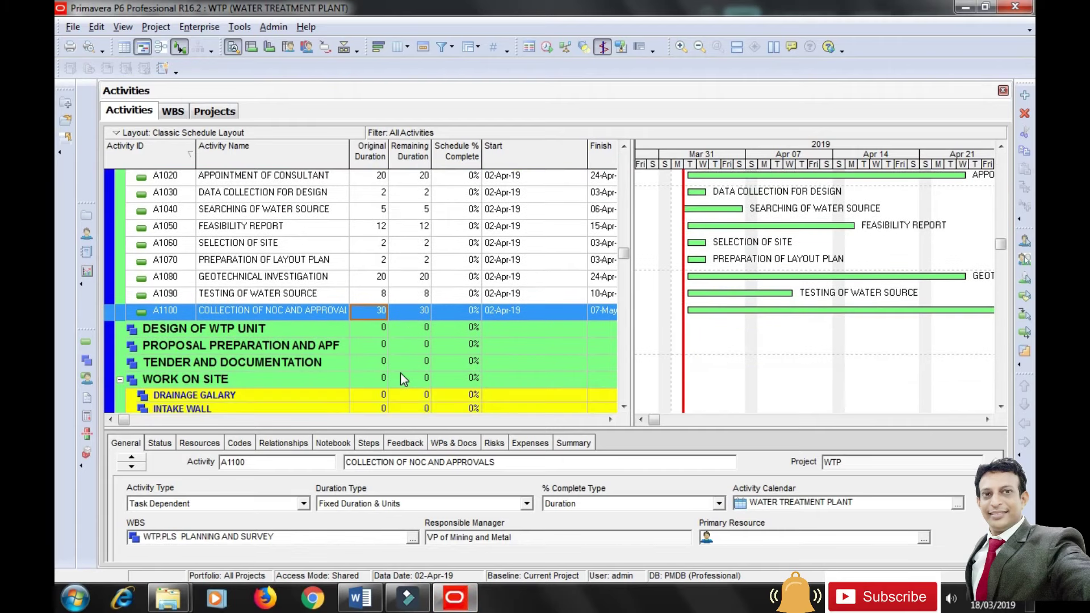
scroll(404, 366, "up", 2)
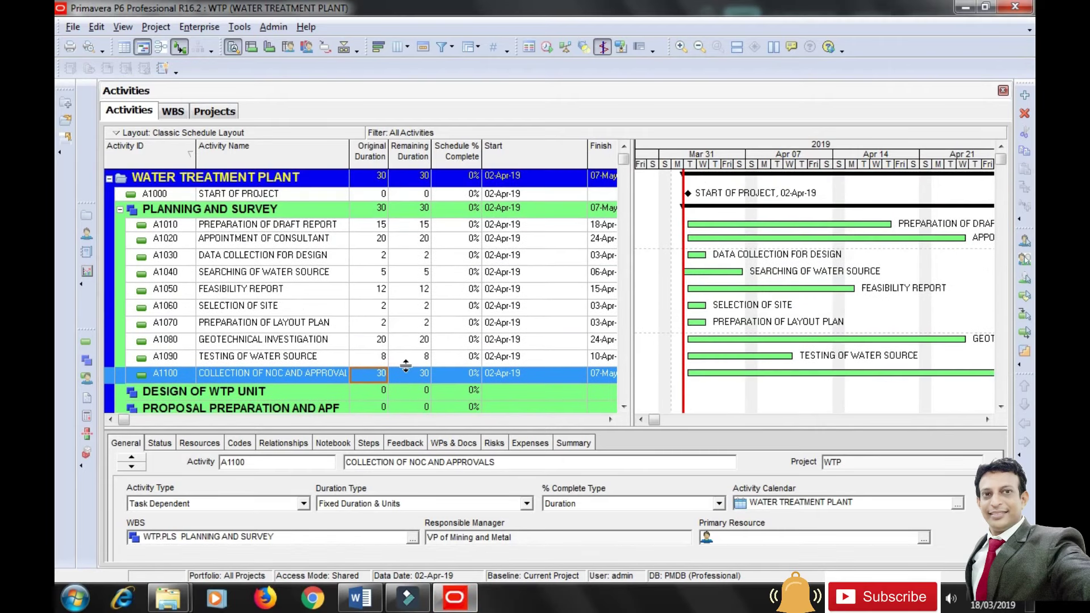
scroll(449, 359, "down", 1)
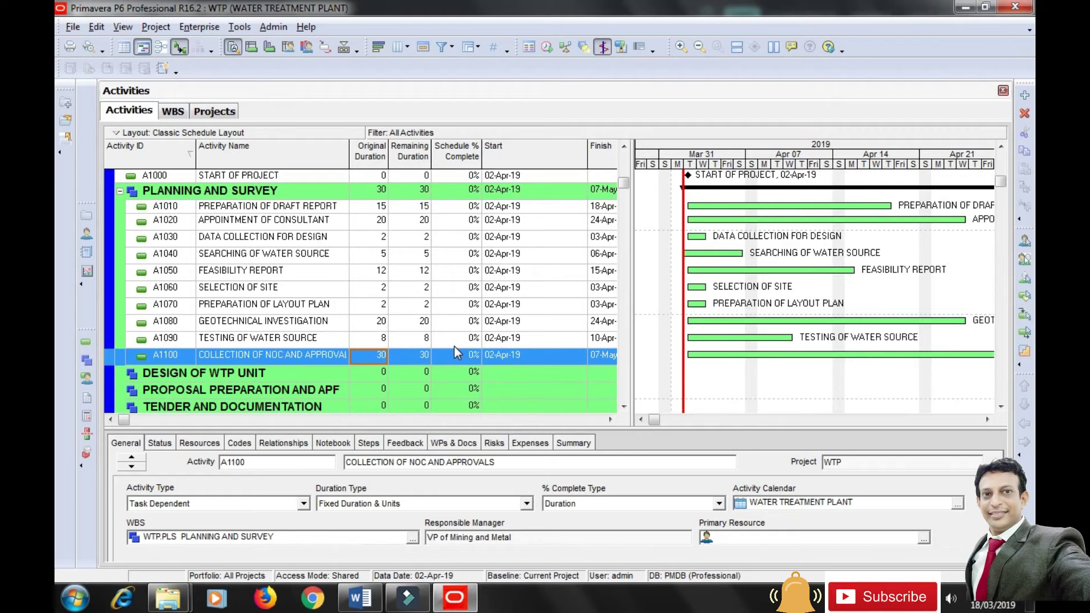
scroll(455, 347, "down", 1)
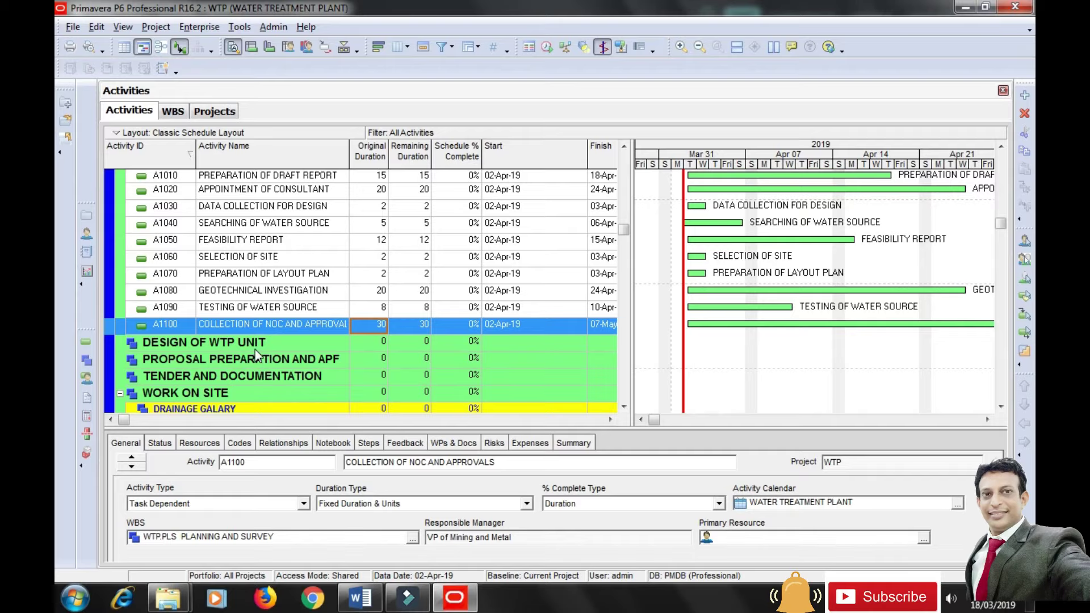
key("alt+Tab")
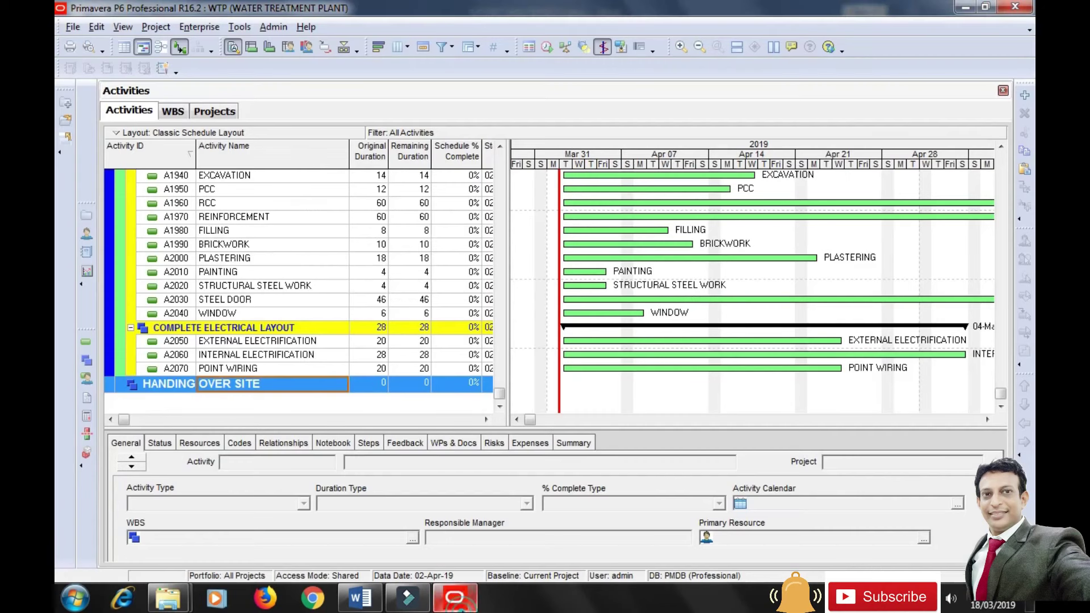
left_click(454, 596)
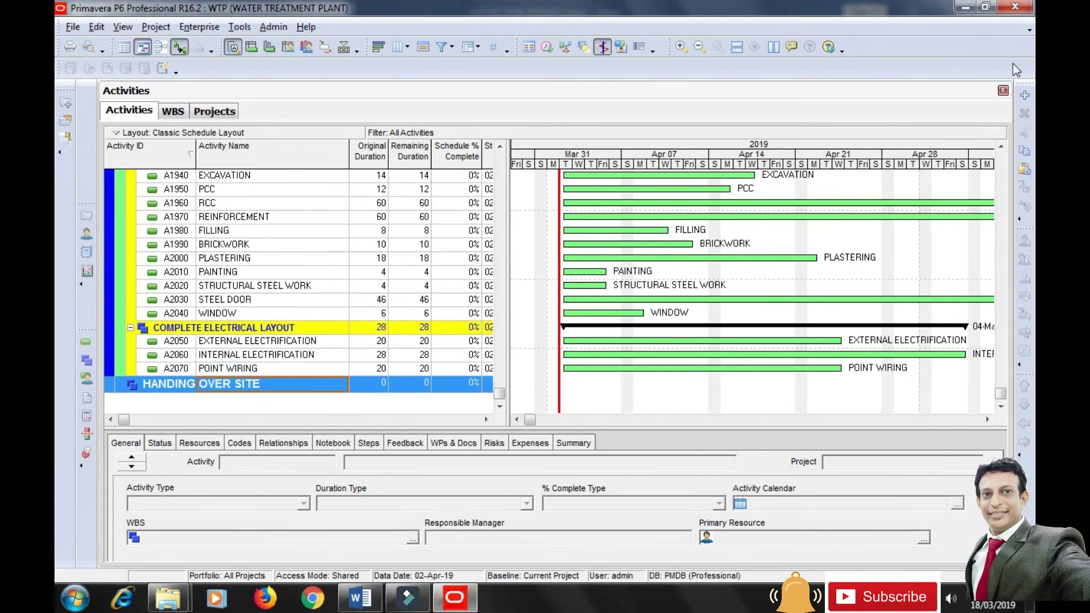
Add four placeholder activities, A2080 through A2110, under HANDING OVER SITE and select A2080's name.
left_click(1025, 98)
left_click(1025, 98)
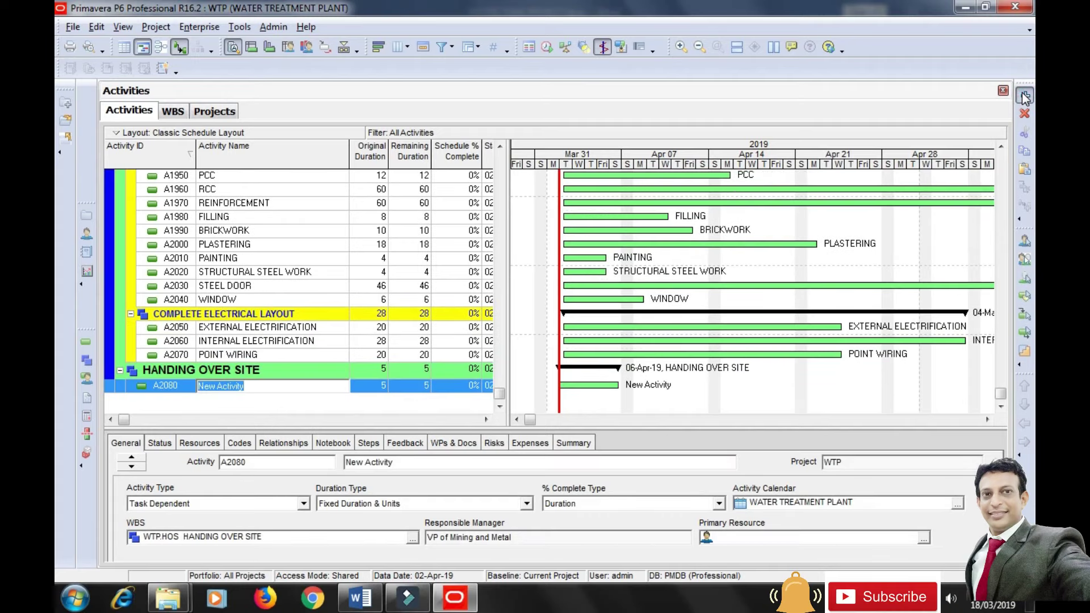
left_click(1025, 98)
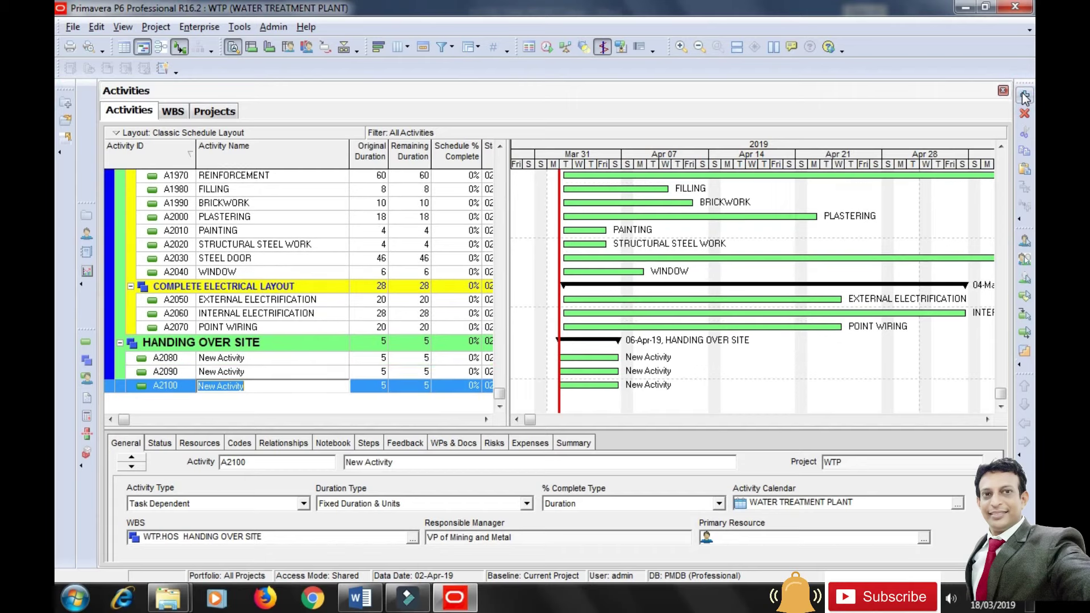
left_click(1025, 98)
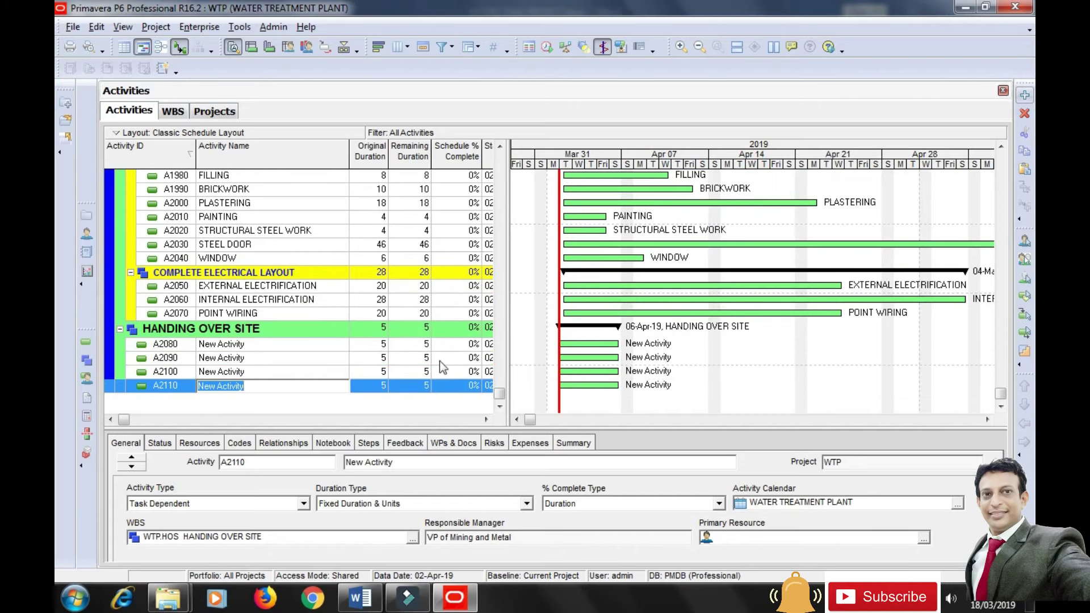
left_click(244, 345)
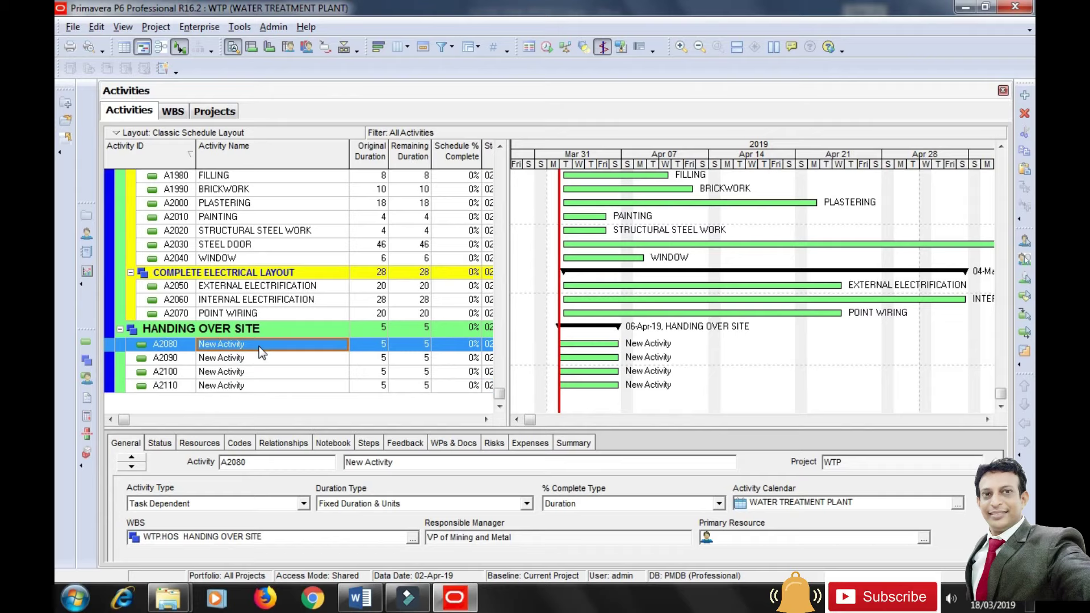
Name A2080 COLLECTION OF TEST REPORT and A2090 PREPARING AND FINISHING WORK, each 10 days.
type("C")
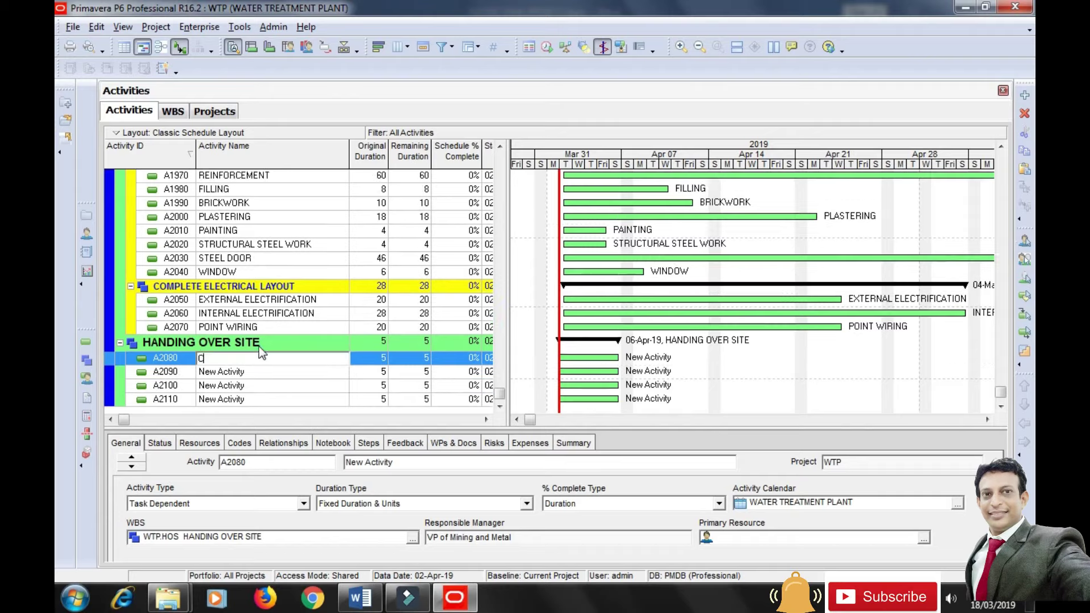
type("OLLECTION OF TEST REPORT")
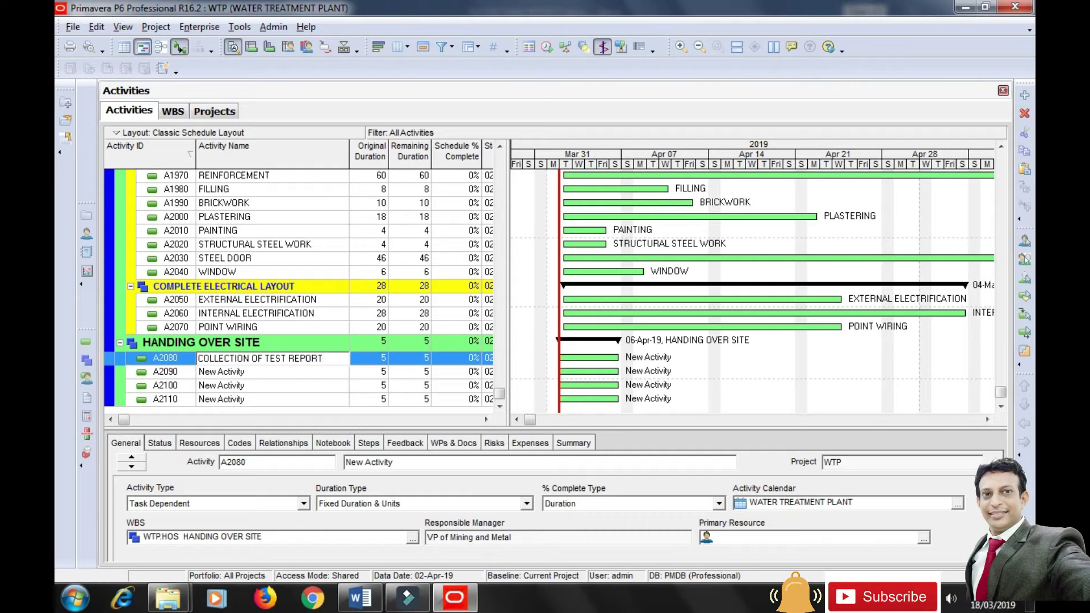
key("Return")
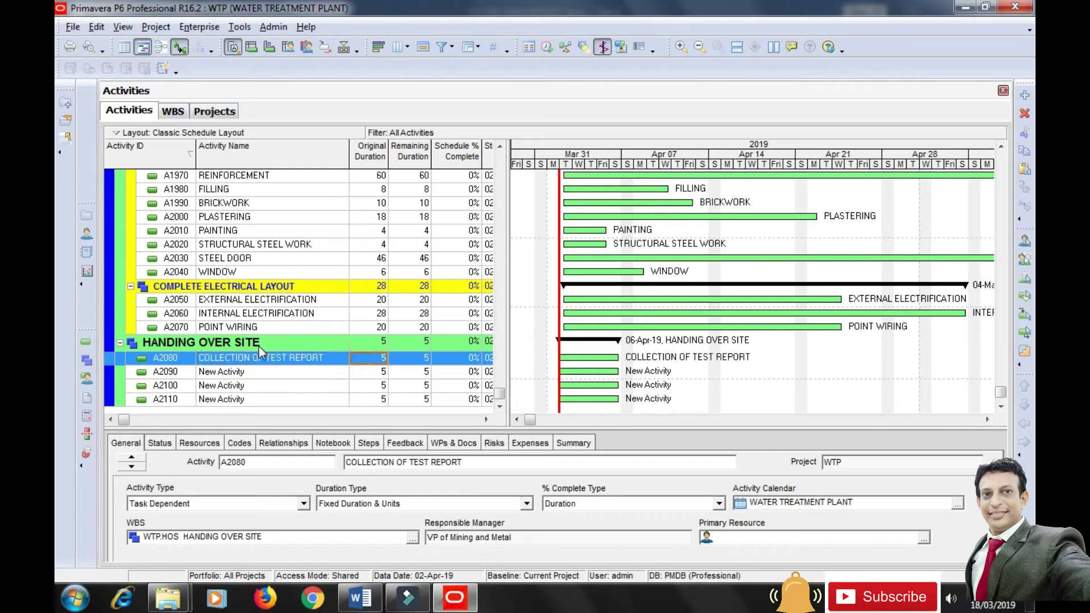
type("10")
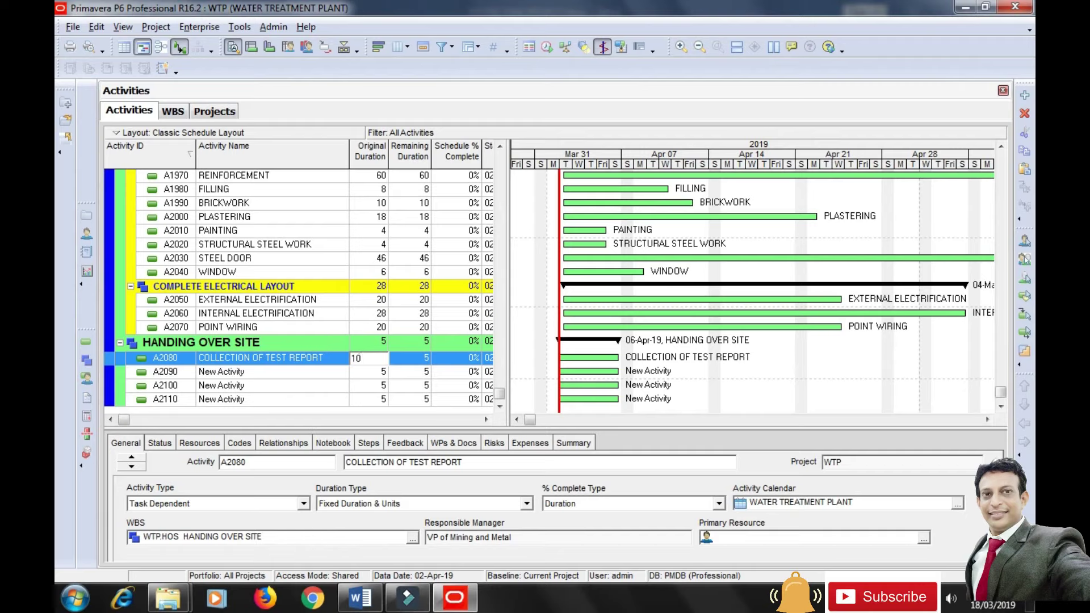
key("Return")
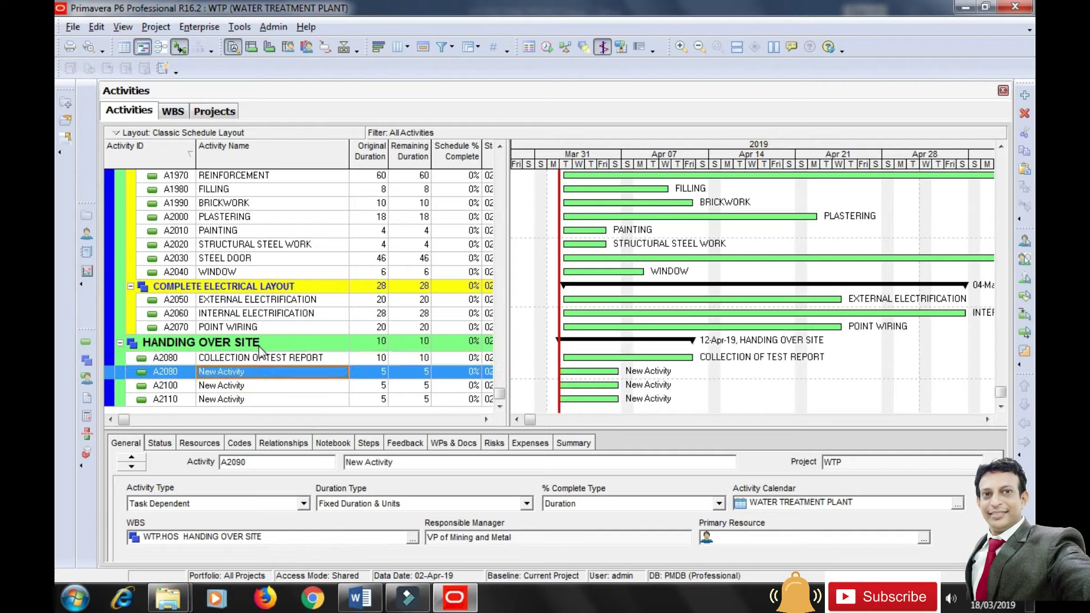
type("PREPA")
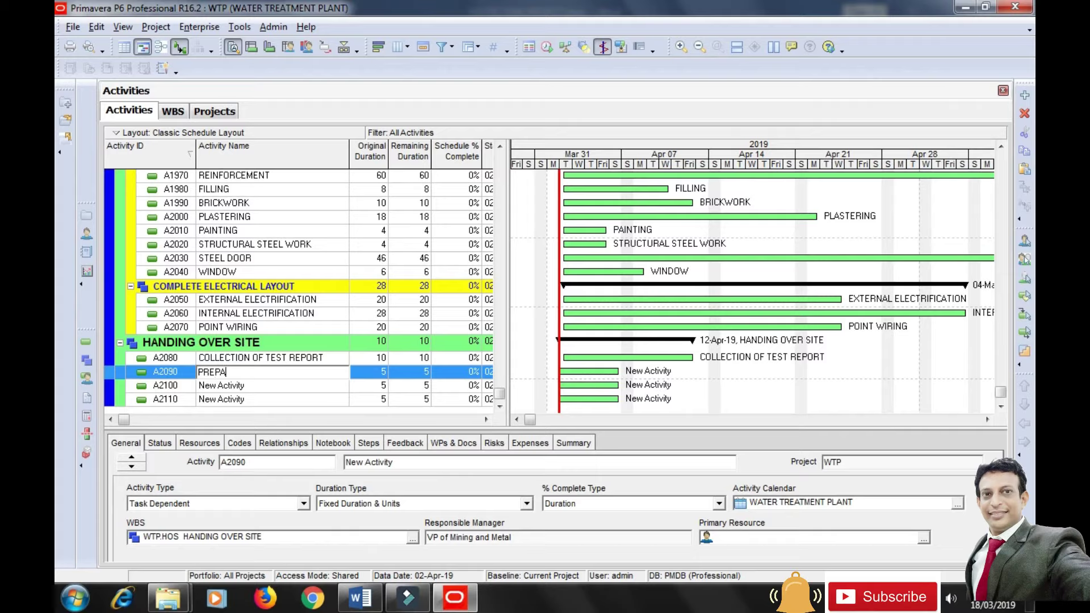
type("RING AND FINISHING")
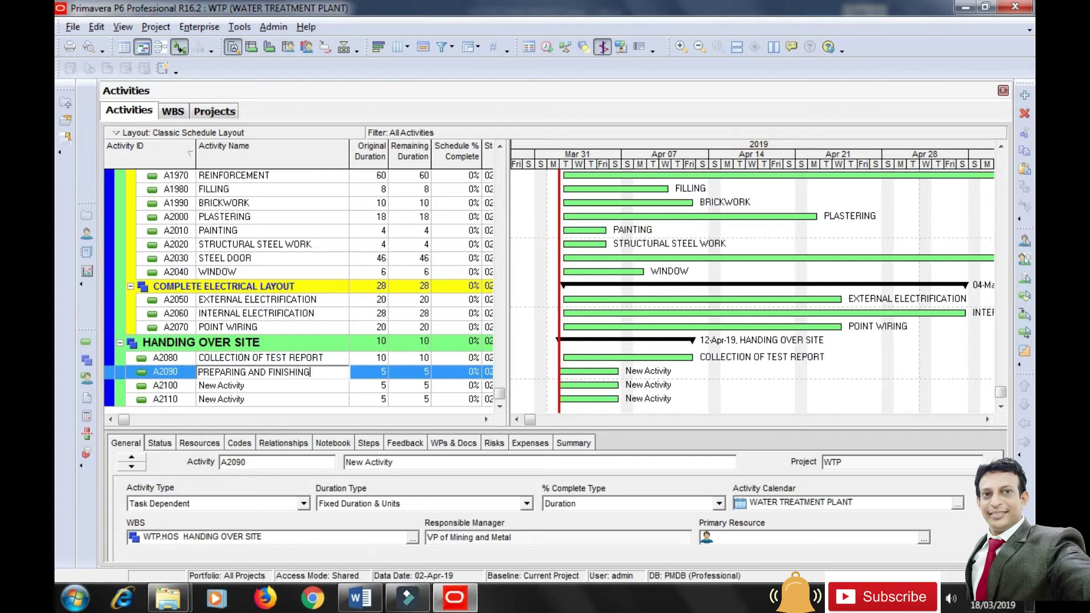
type(" WORK")
key("Return")
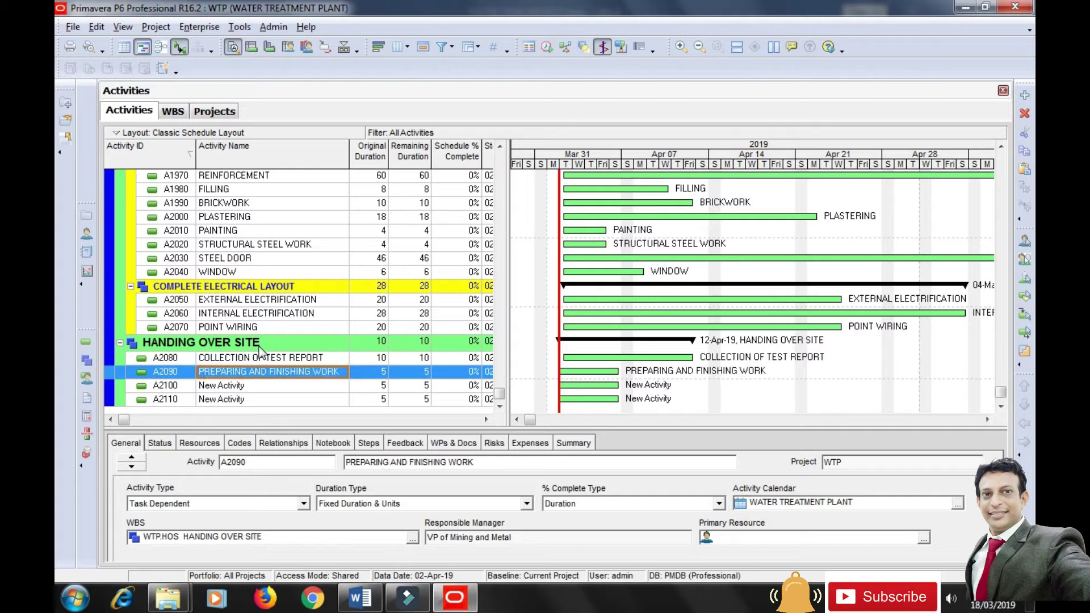
type("10")
key("Return")
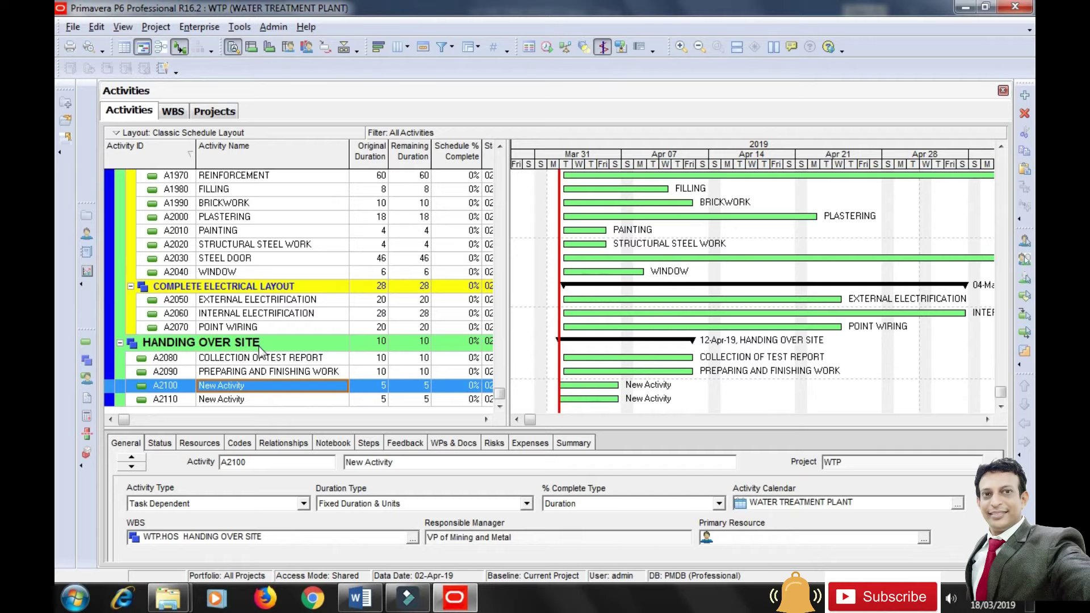
Name A2100 SUBMISSION OF ALL RESERVE DRA with 15 days and rename A2110 END OF PROJECT.
type("SUBMISSION OF ALL RESERVE")
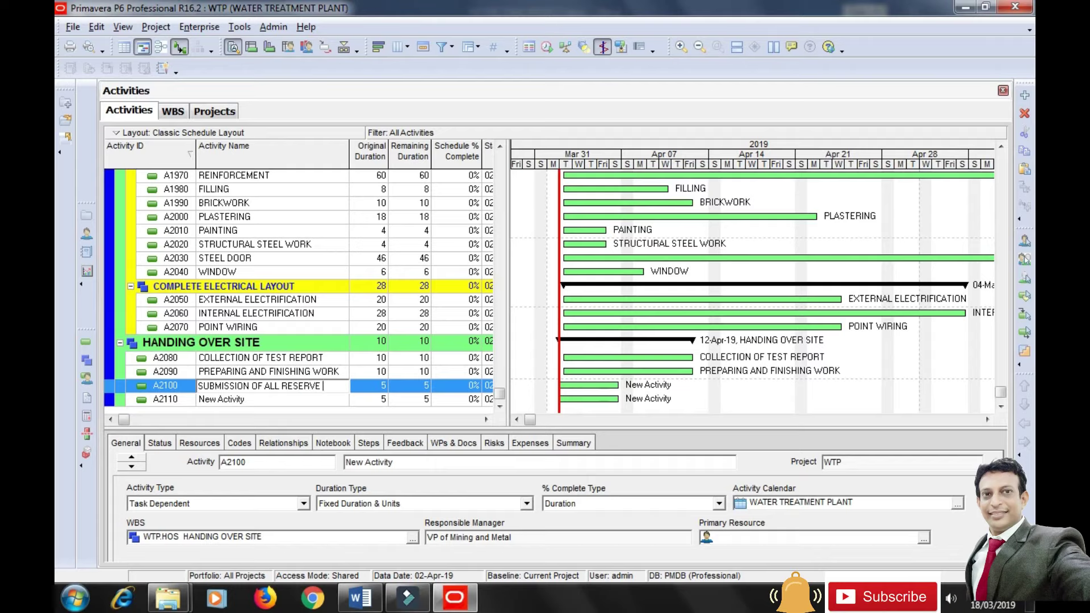
type(" DRA")
key("Return")
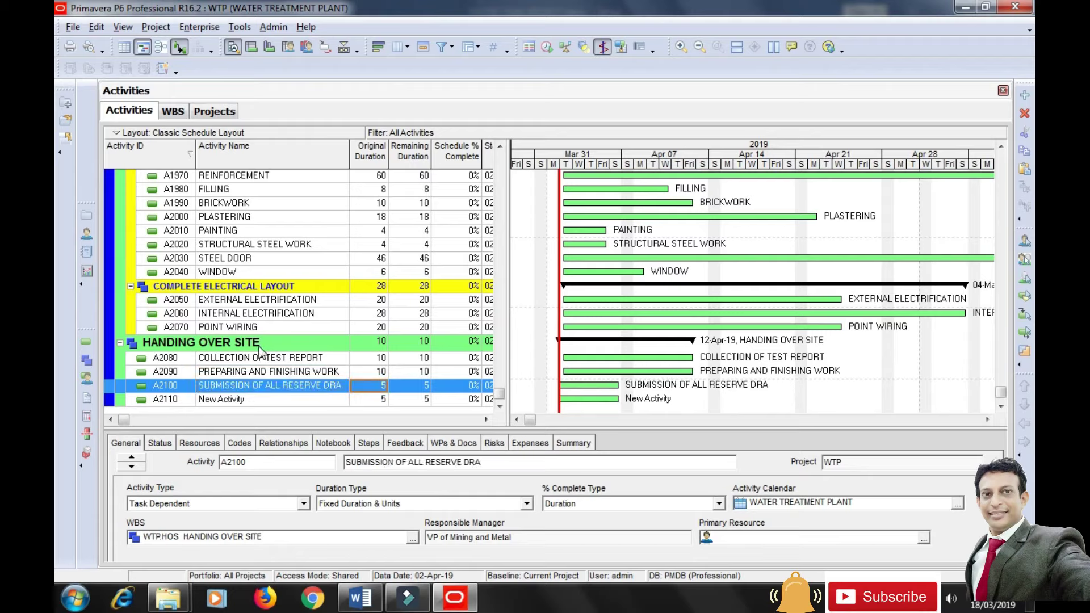
type("15")
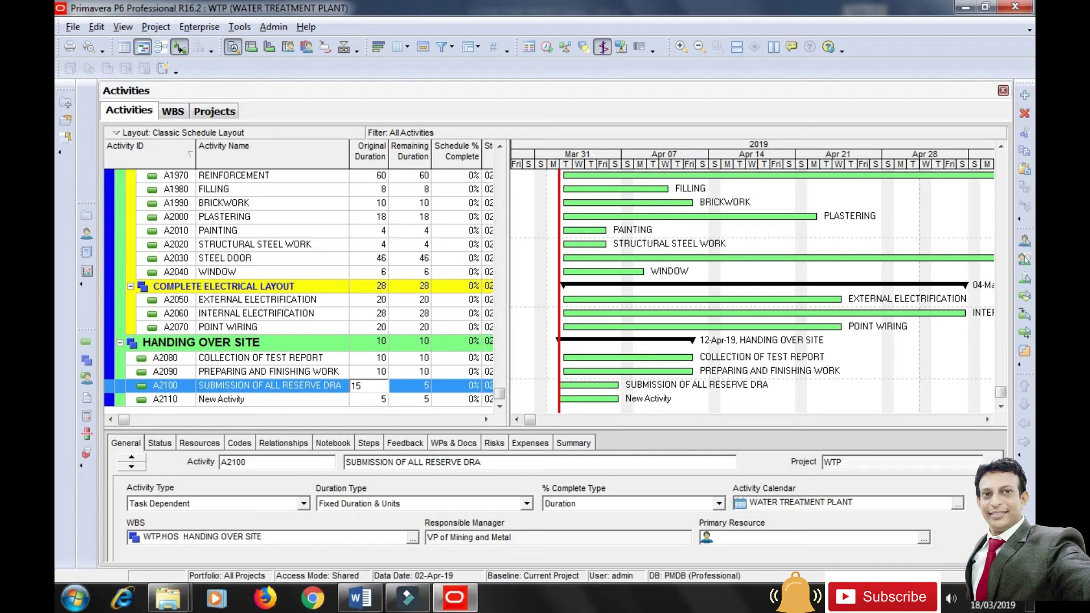
key("Return")
key("Down")
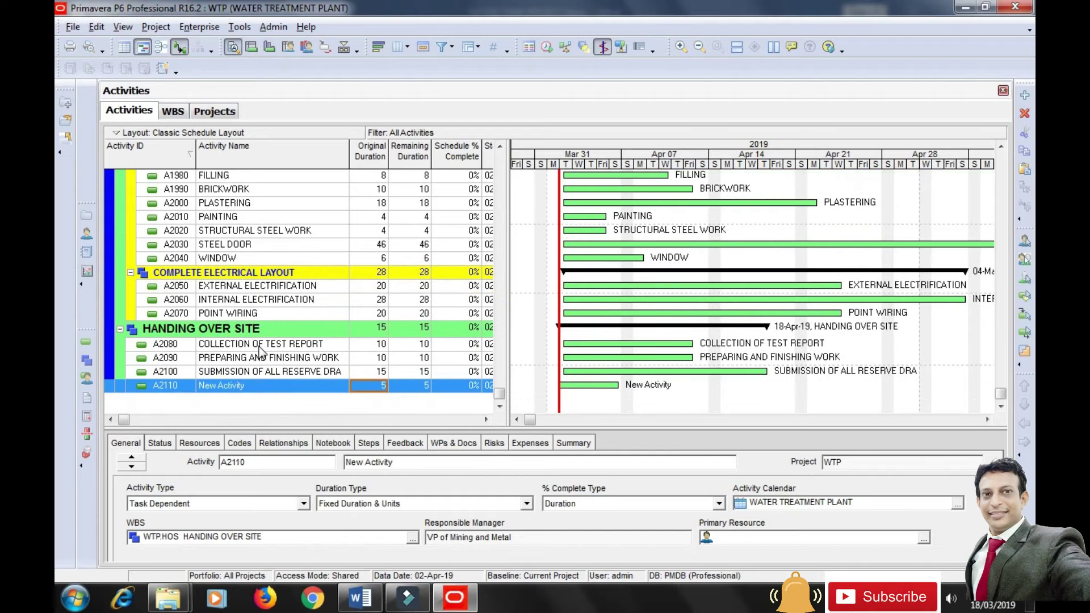
key("Left")
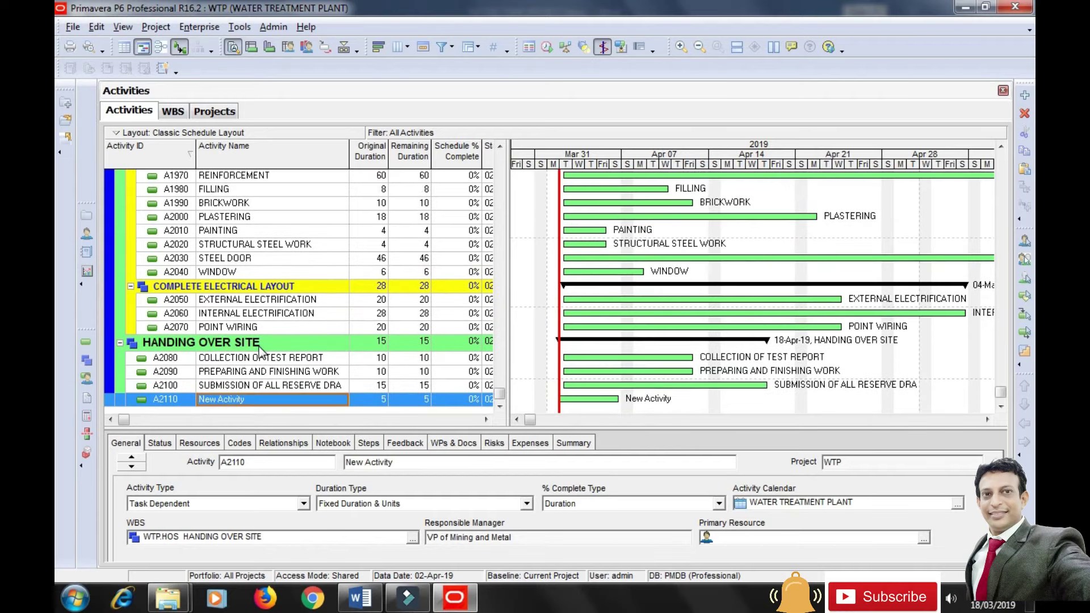
type("END OF PROJECT")
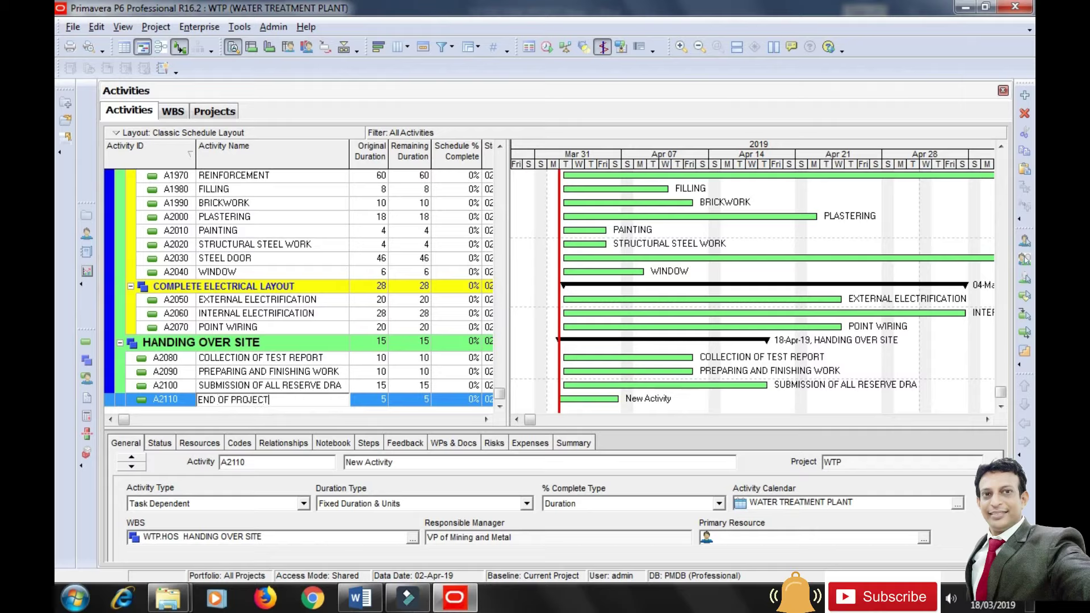
key("Return")
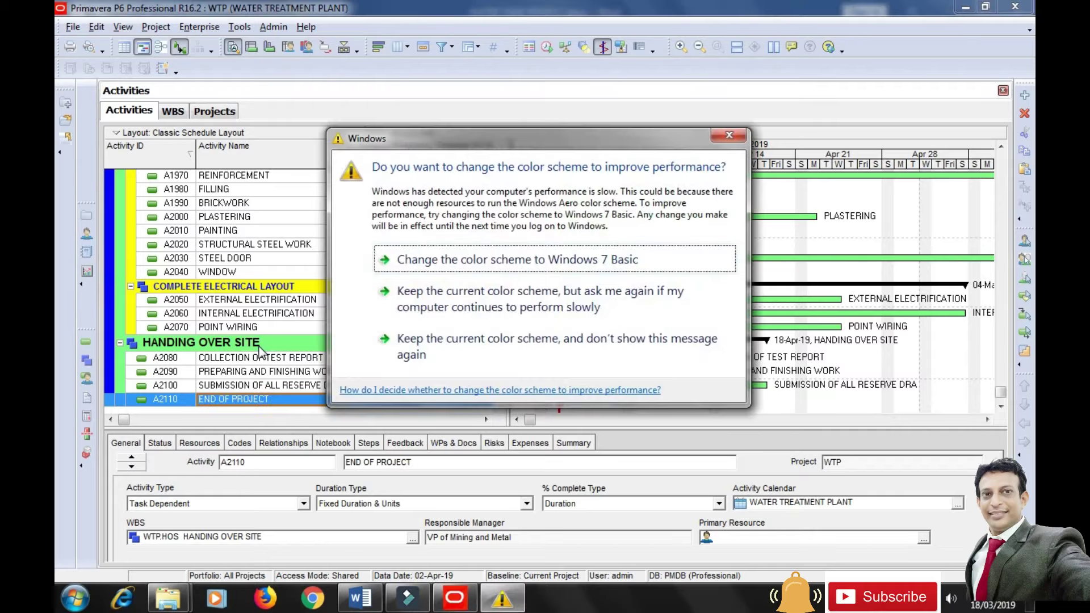
Dismiss the colour scheme warning and re-enter END OF PROJECT as A2110's name.
left_click(476, 346)
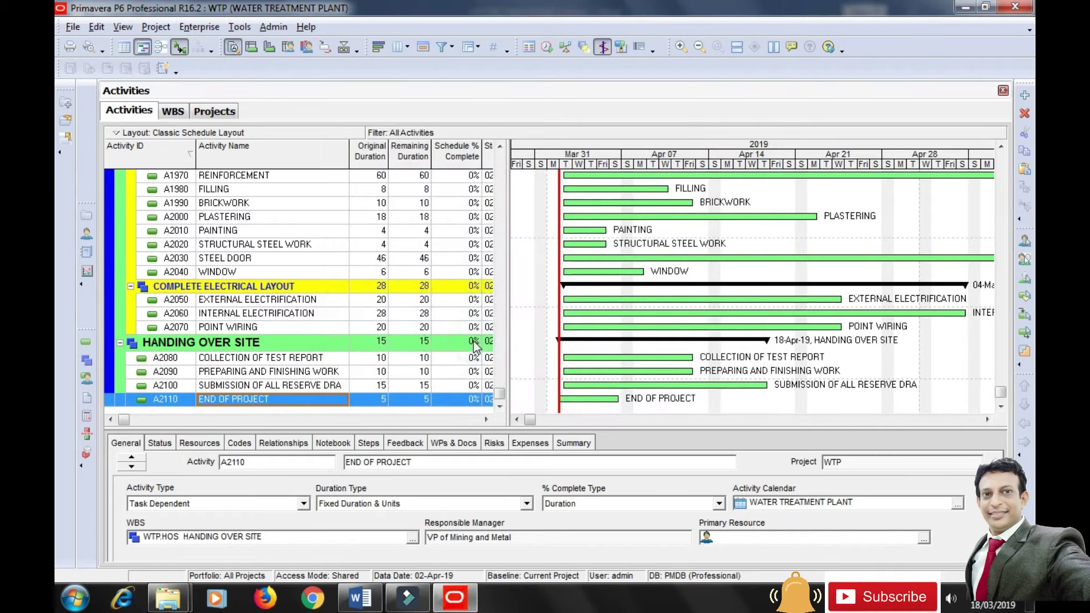
left_click(299, 400)
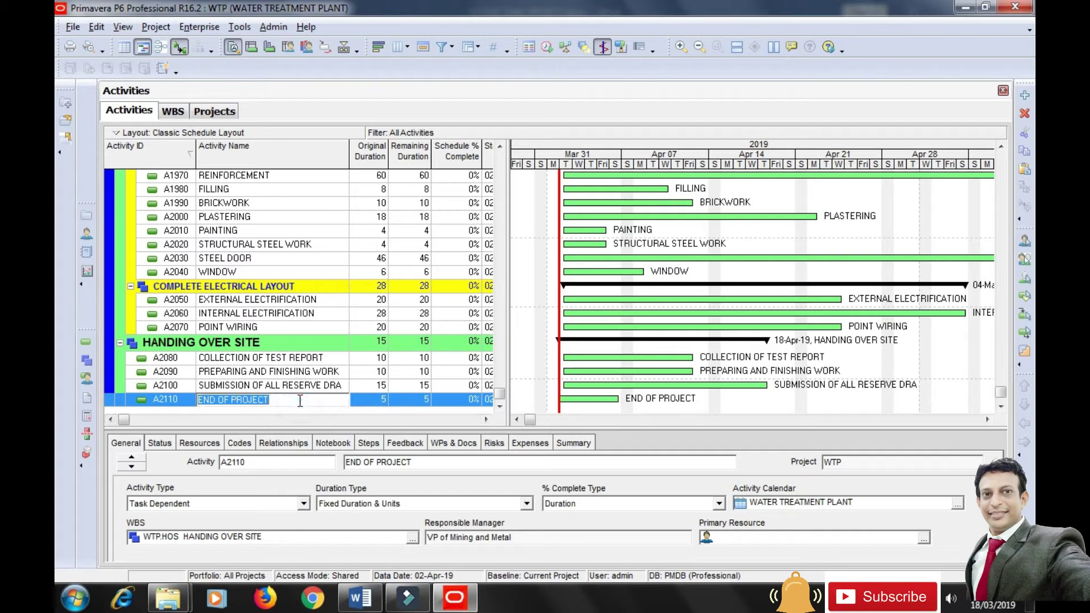
type("E")
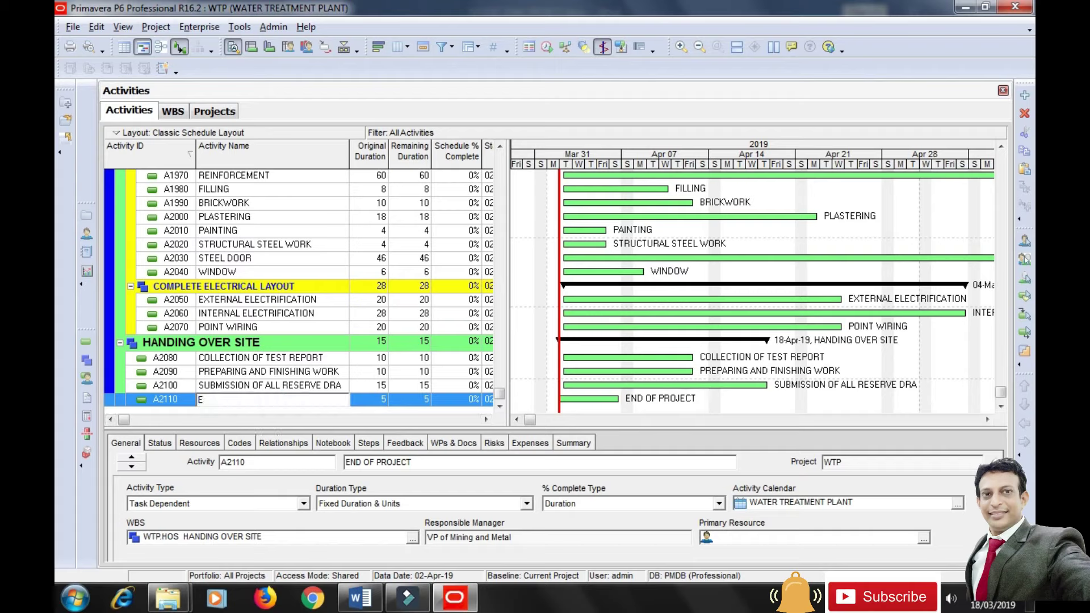
type("ND OF PROJECT")
key("Return")
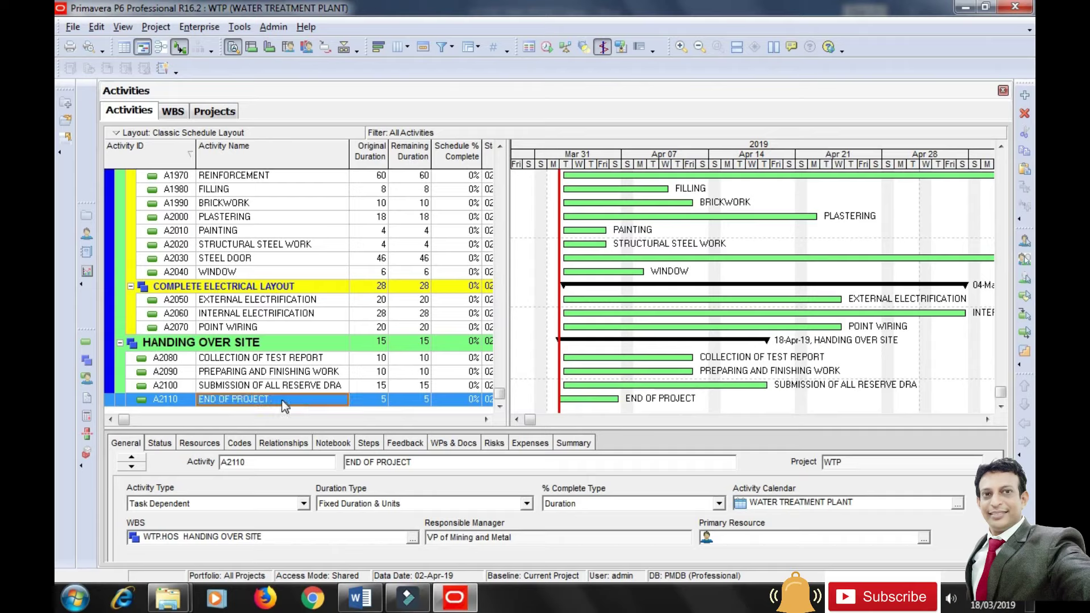
Set A2110's Activity Type to Finish Milestone and enlarge the activity table area.
left_click(206, 504)
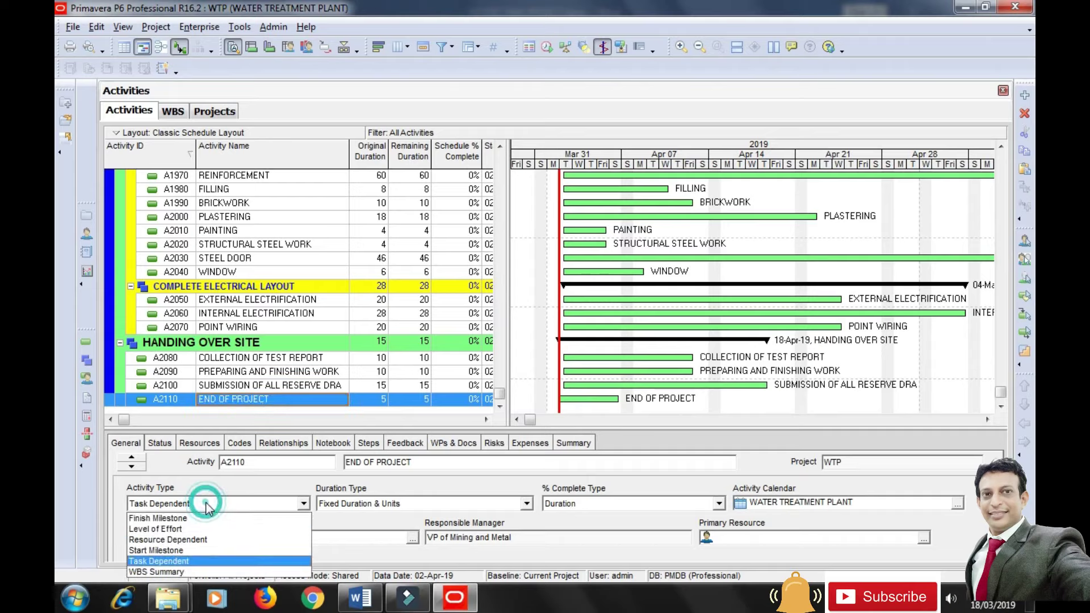
left_click(182, 519)
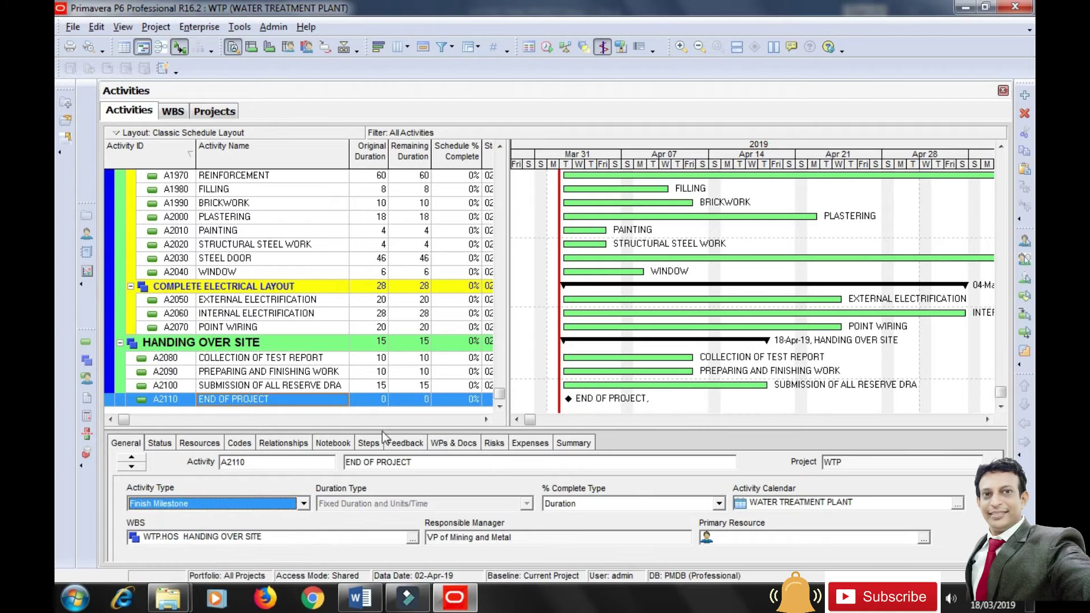
left_click(679, 401)
left_click_drag(666, 431, 666, 439)
left_click_drag(502, 407, 526, 161)
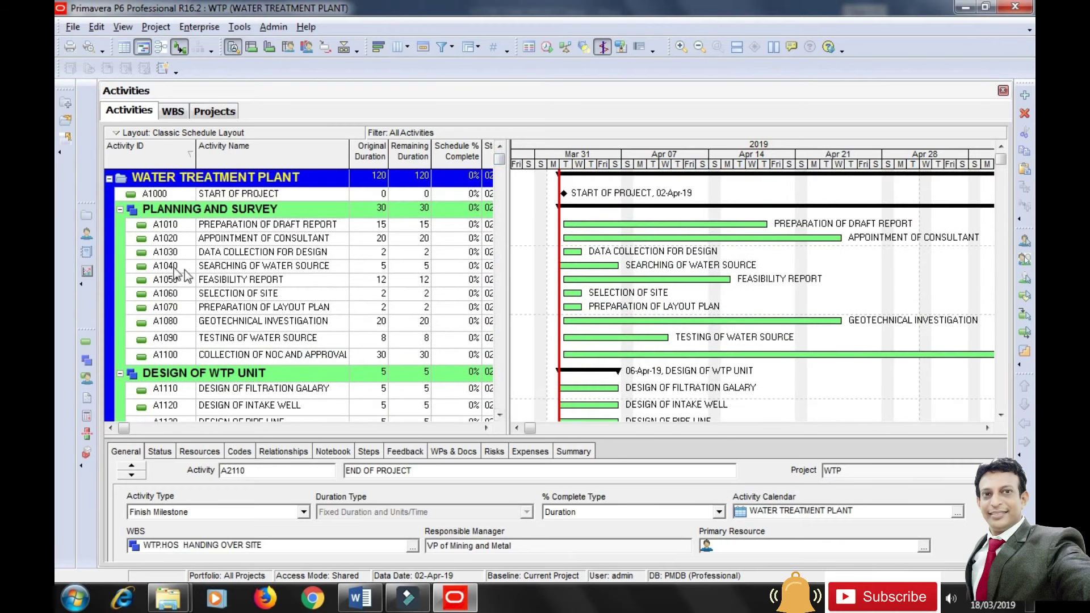
Collapse all six WBS bands and compress the Gantt timescale to show more weeks.
left_click(120, 210)
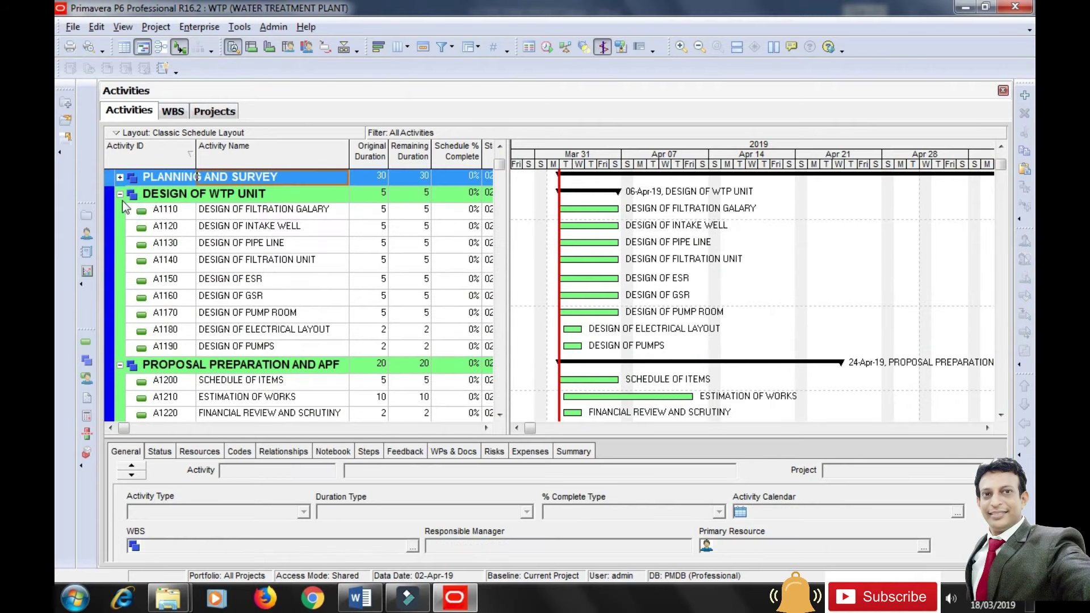
left_click(120, 195)
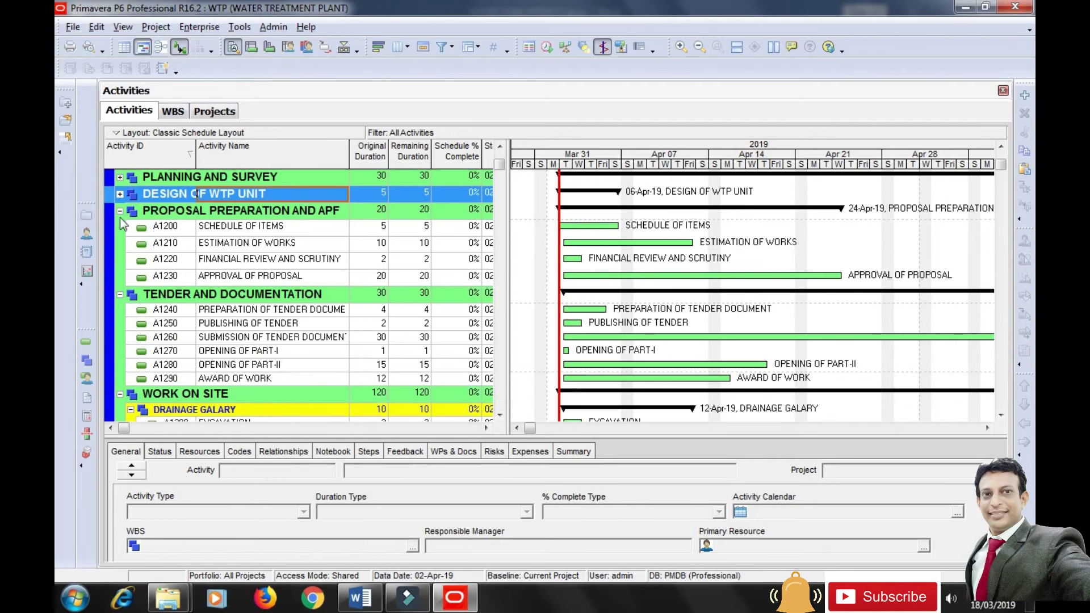
left_click(120, 211)
left_click(120, 228)
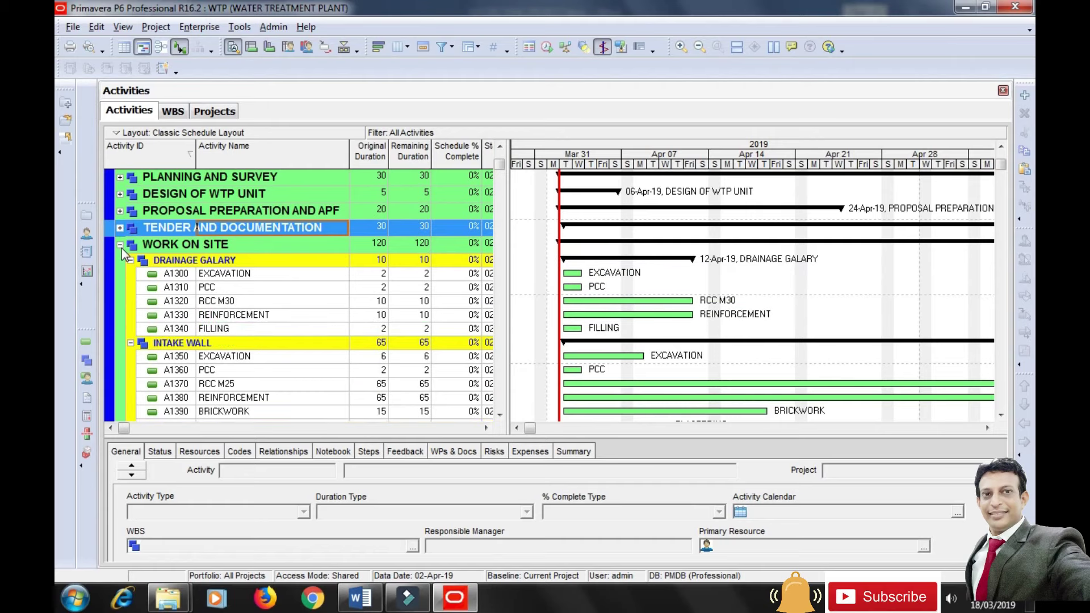
left_click(121, 245)
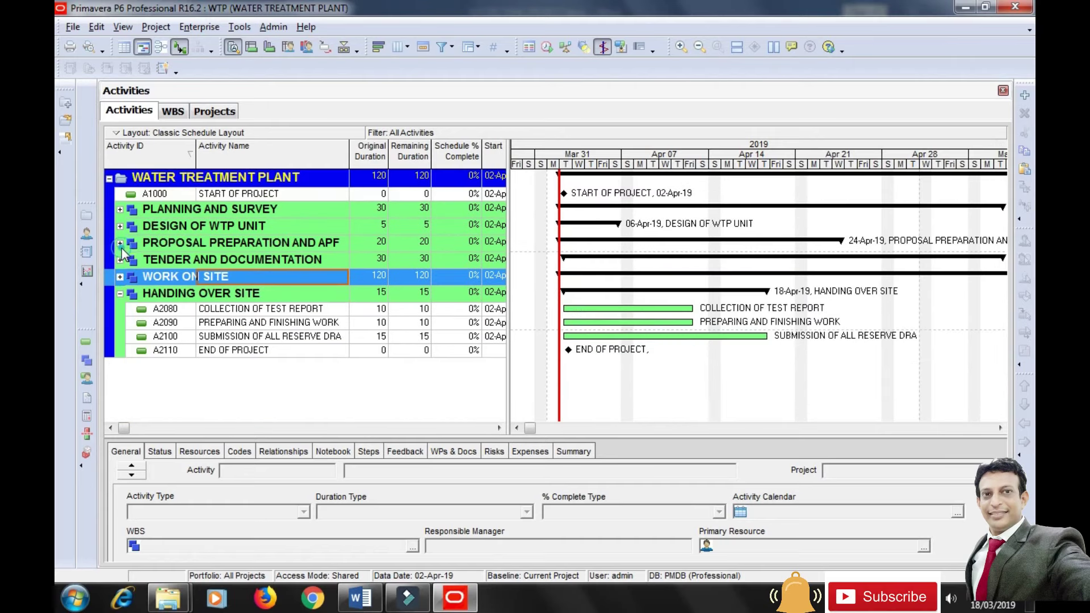
left_click(120, 294)
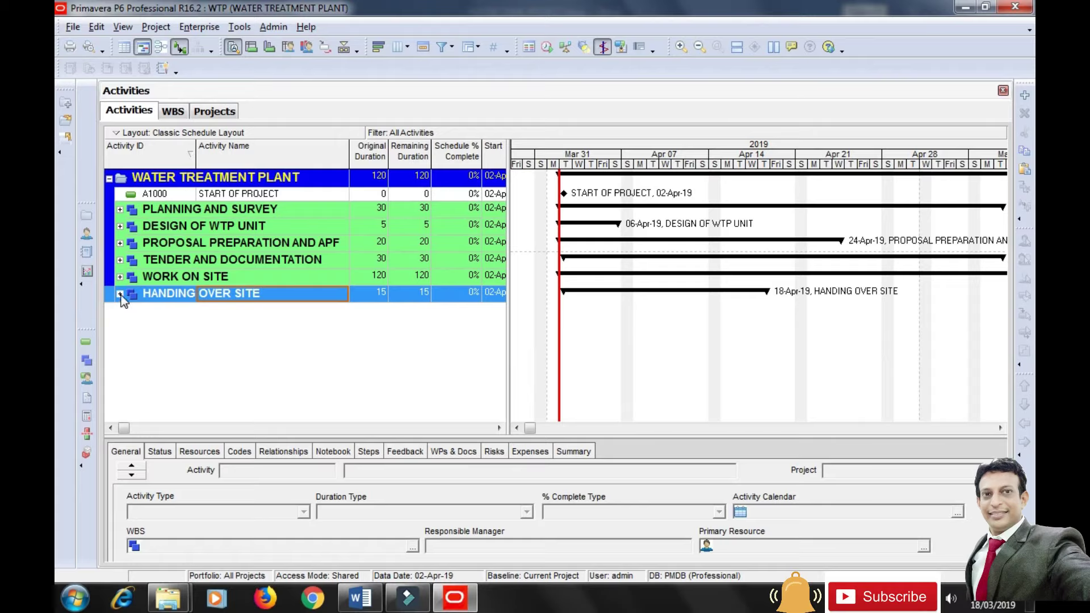
left_click_drag(852, 160, 698, 150)
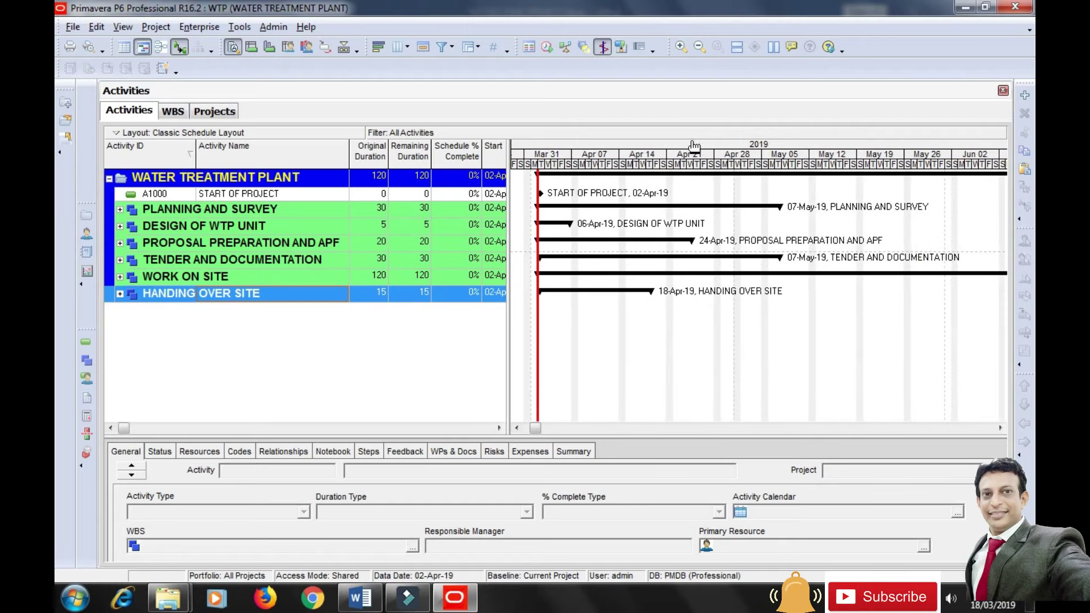
Expand HANDING OVER SITE, select END OF PROJECT, and check the Word activity table.
left_click(119, 294)
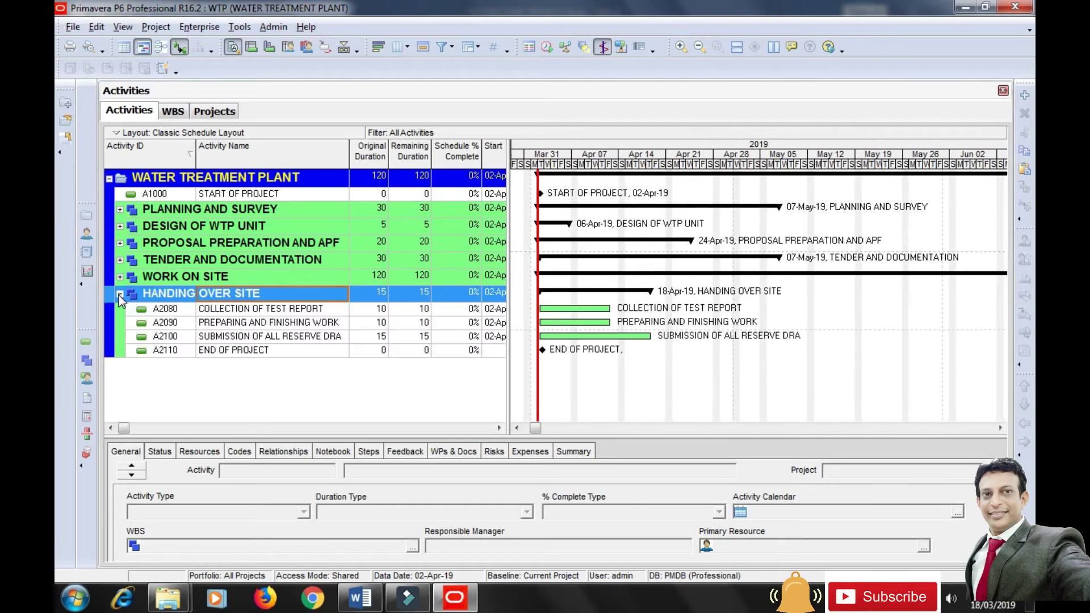
left_click(227, 352)
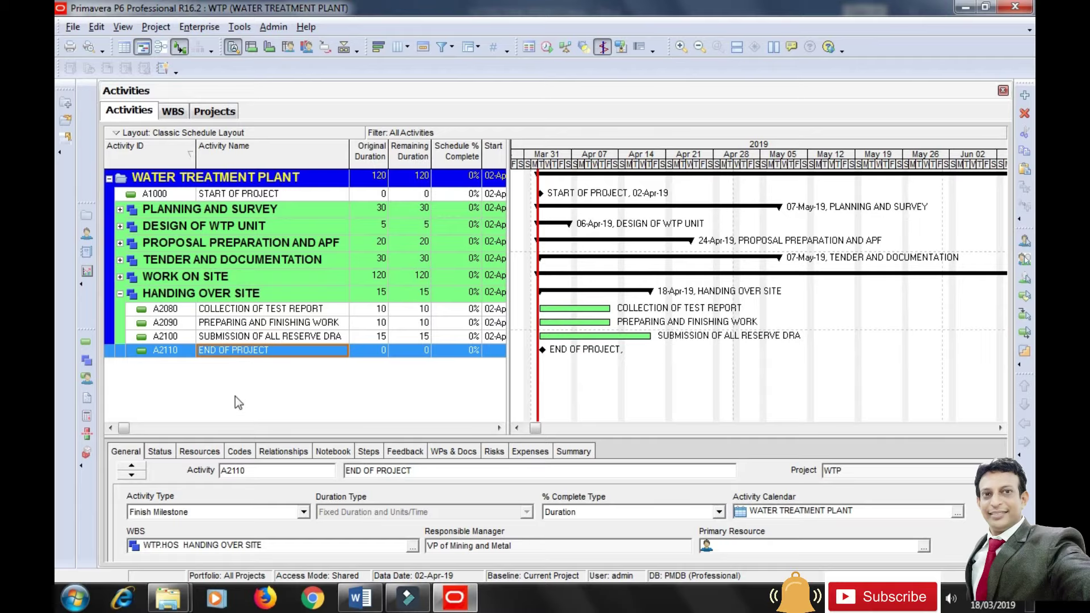
key("alt+Tab")
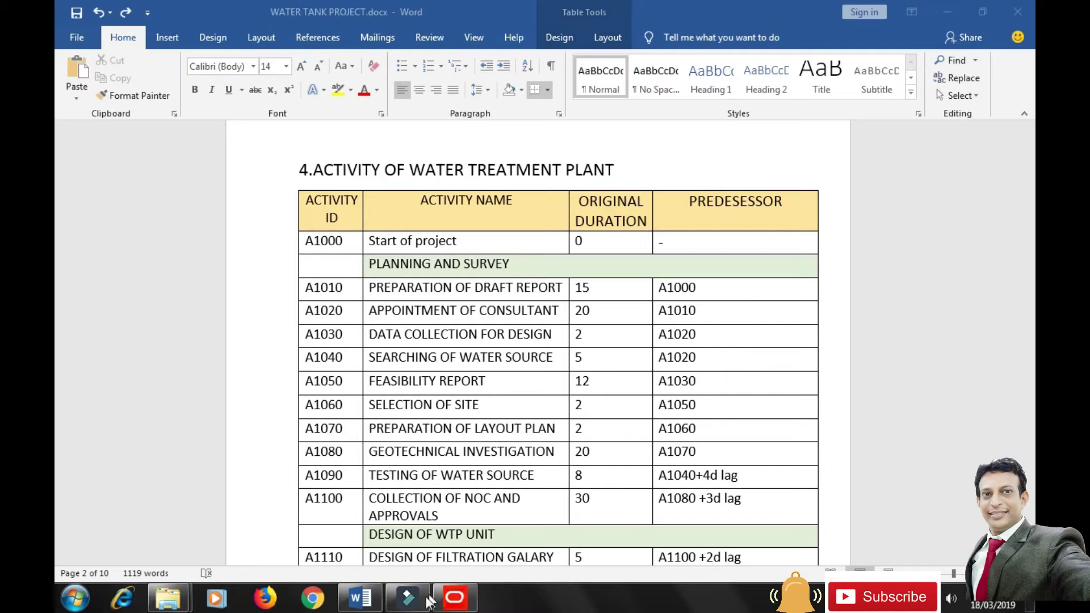
left_click(471, 606)
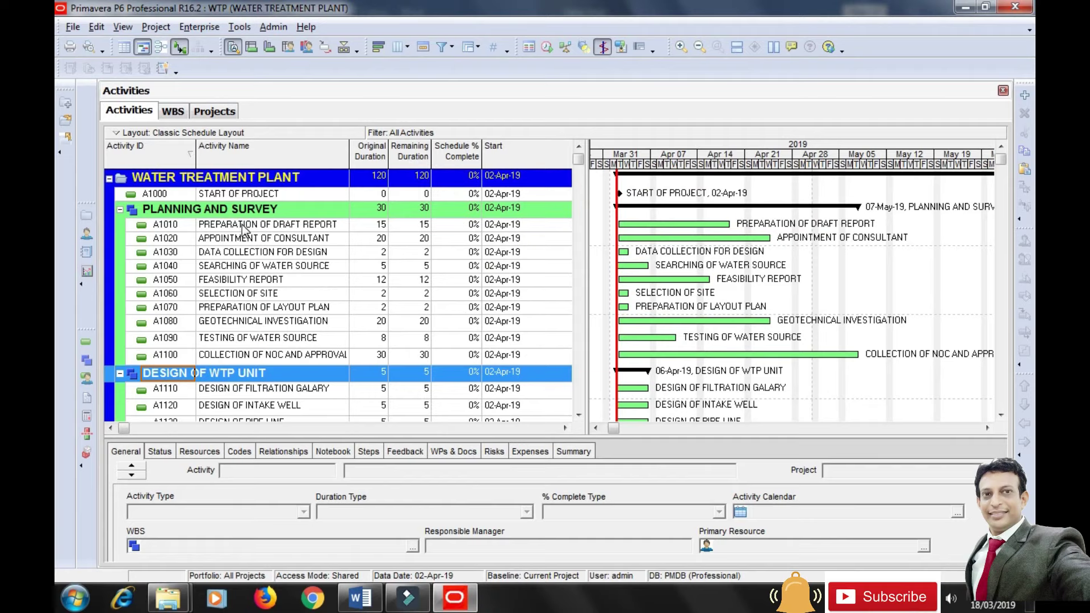
Remove the Schedule % Complete, Budgeted Total Cost and Resources columns from the activity table.
left_click_drag(616, 230, 618, 229)
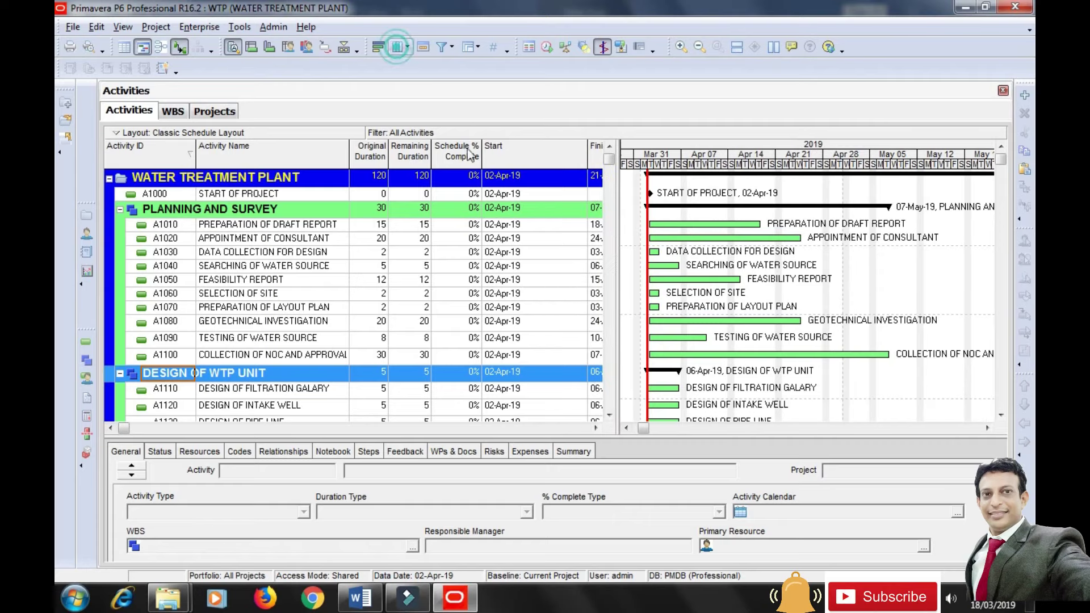
left_click(399, 46)
left_click_drag(548, 239, 585, 137)
left_click(641, 239)
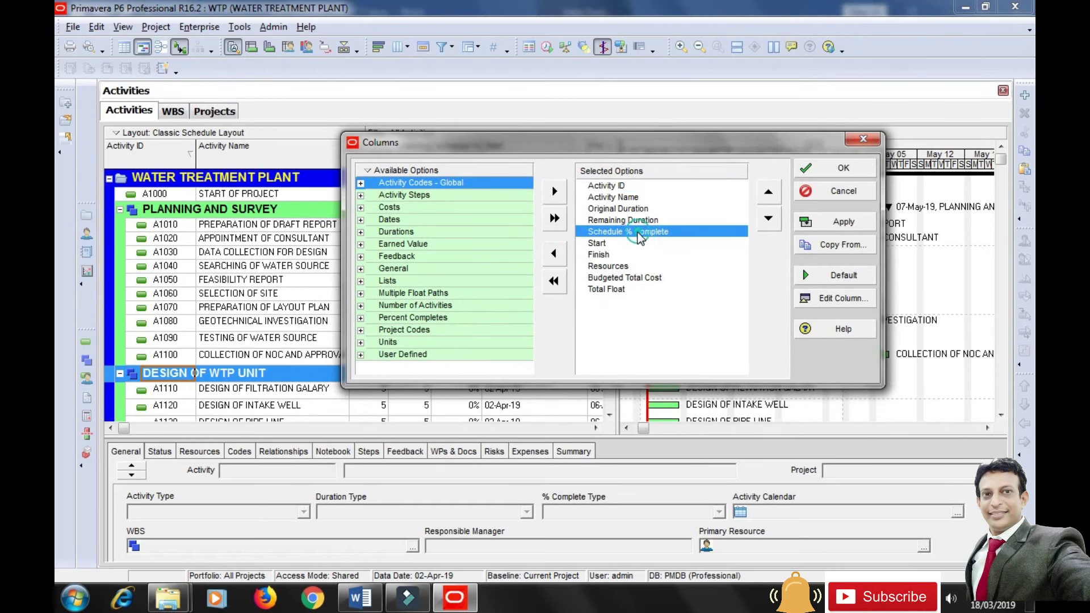
left_click(555, 253)
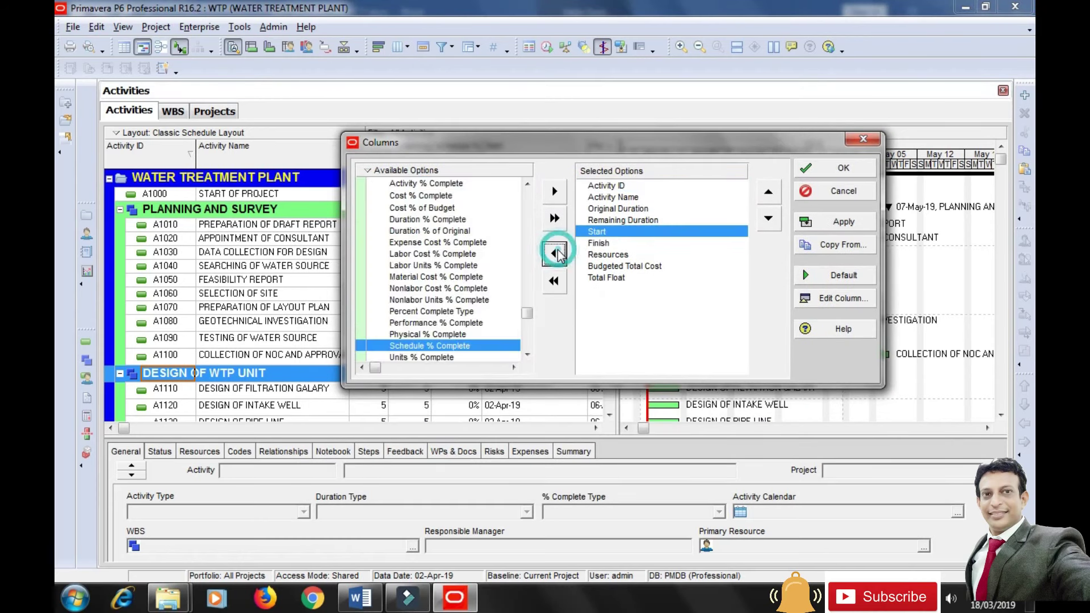
left_click(623, 265)
left_click(554, 253)
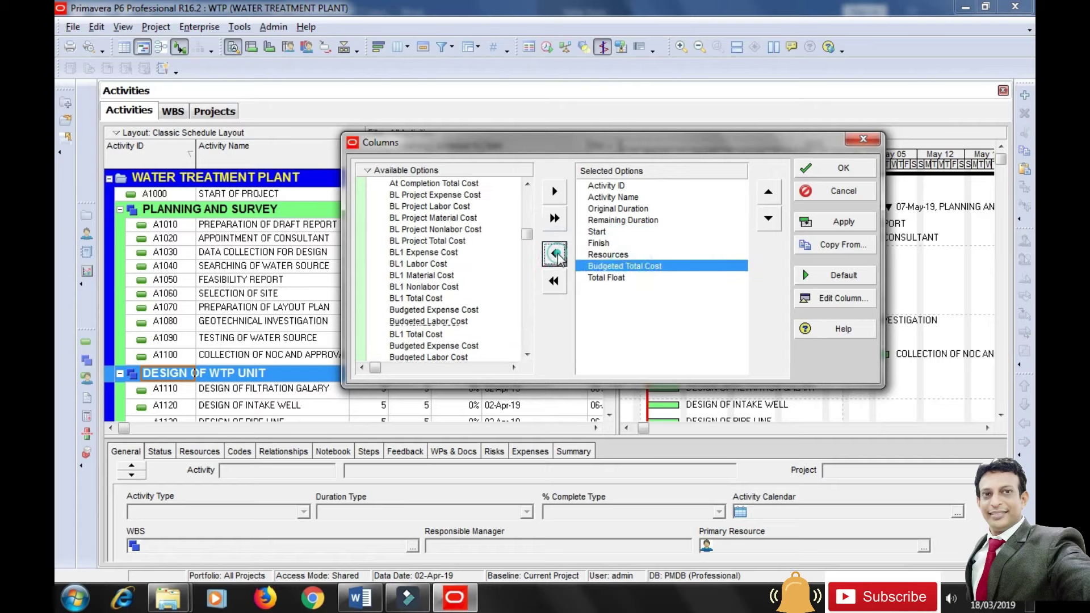
left_click(608, 254)
left_click(554, 253)
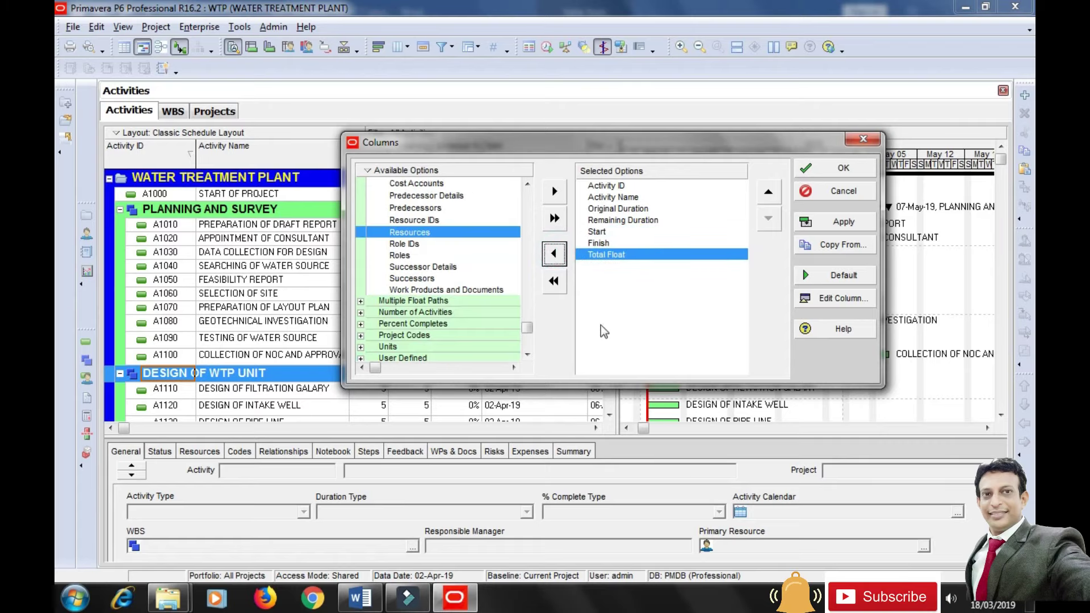
Add the Lists columns Predecessors and Successors ahead of Total Float and apply the changes.
left_click_drag(527, 329, 527, 250)
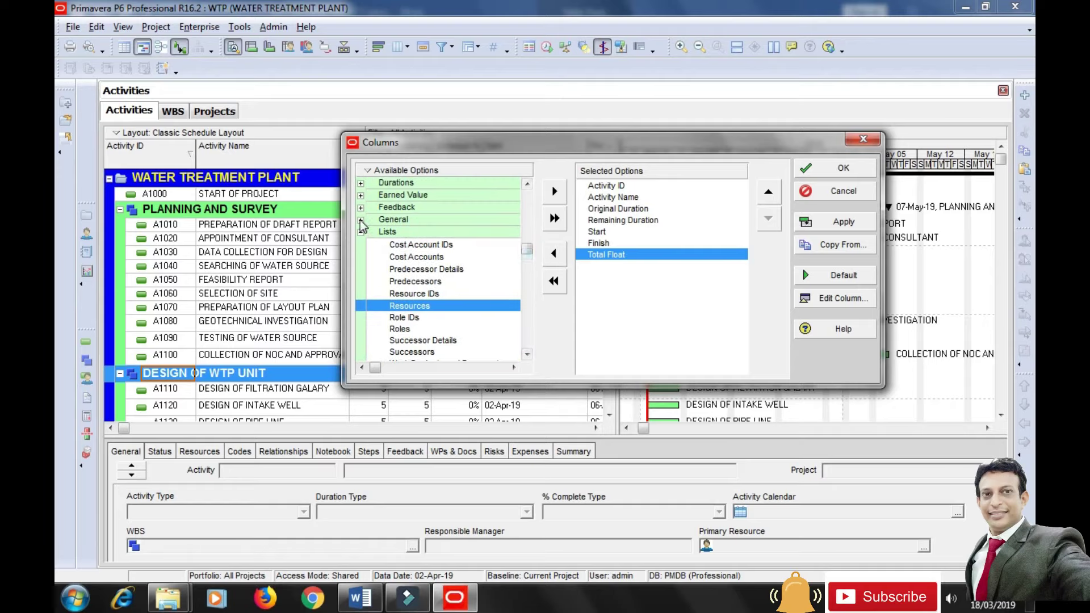
left_click(361, 220)
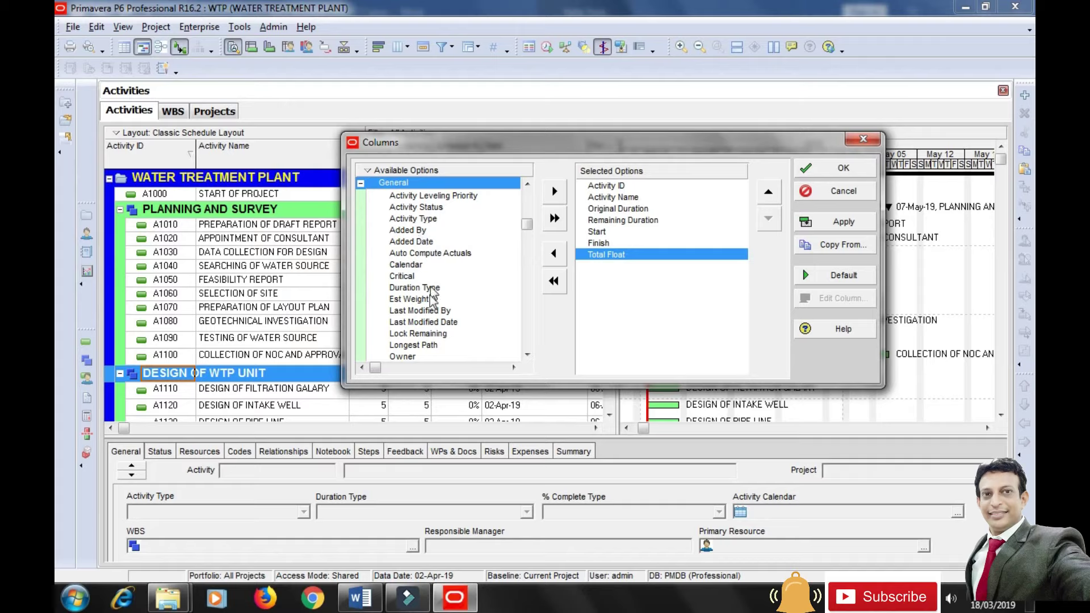
left_click_drag(526, 222, 535, 203)
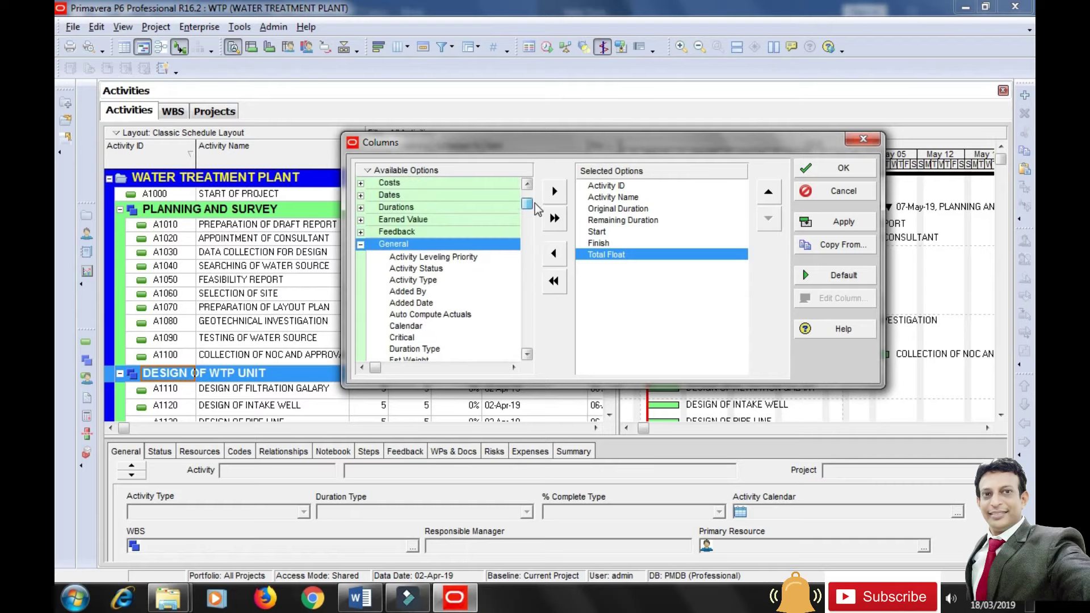
left_click(361, 244)
left_click(361, 257)
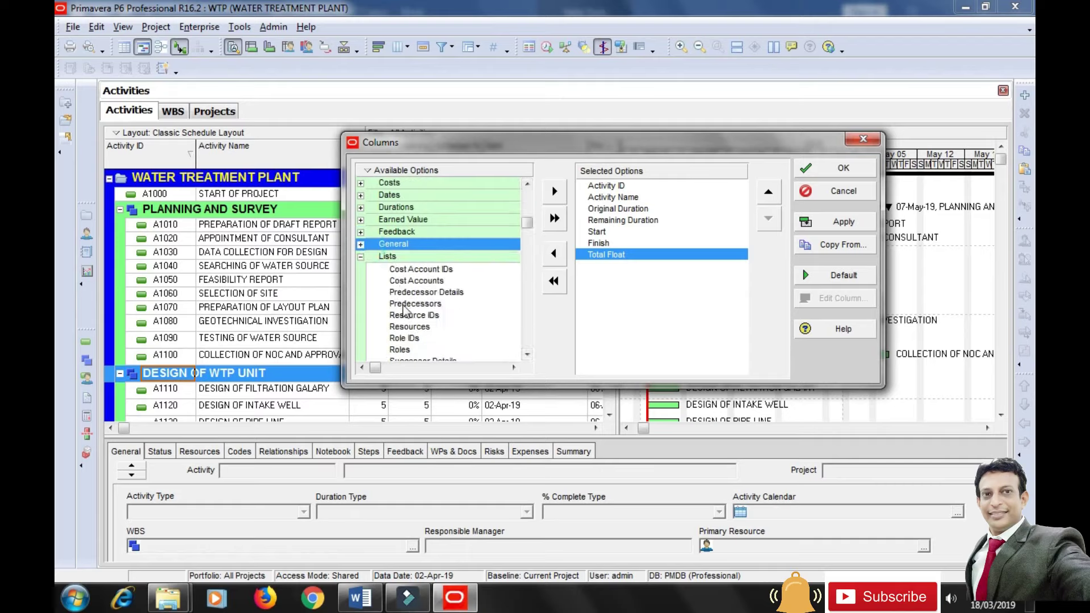
left_click(428, 305)
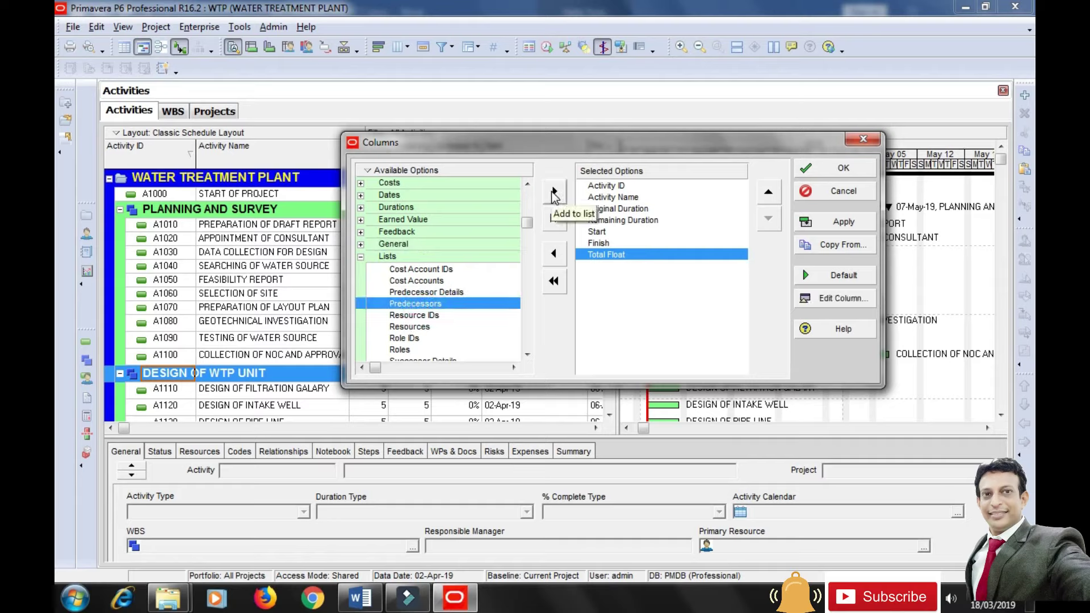
left_click(555, 193)
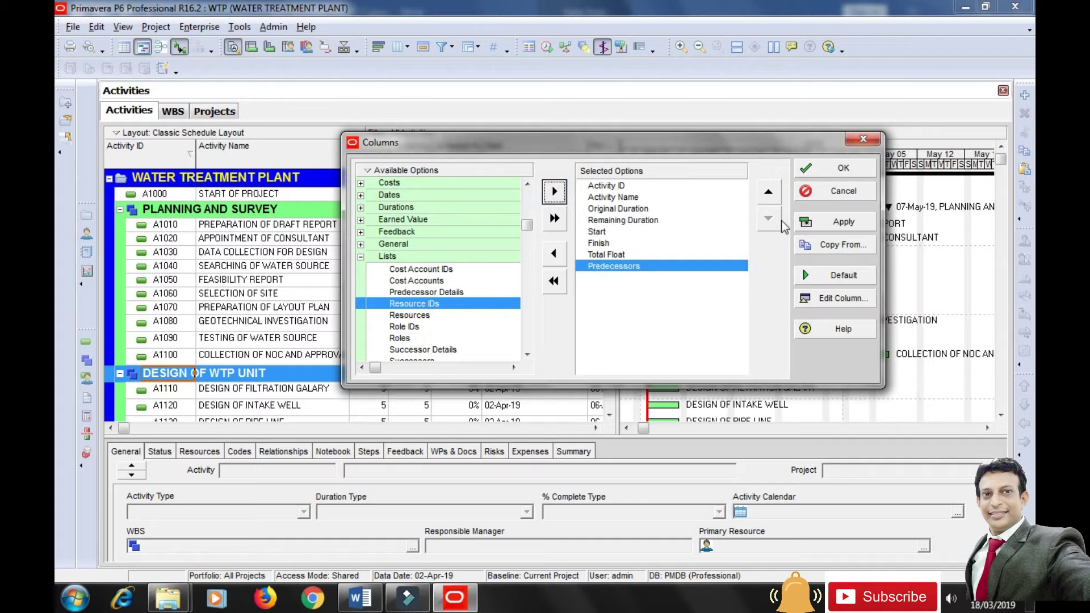
left_click(768, 191)
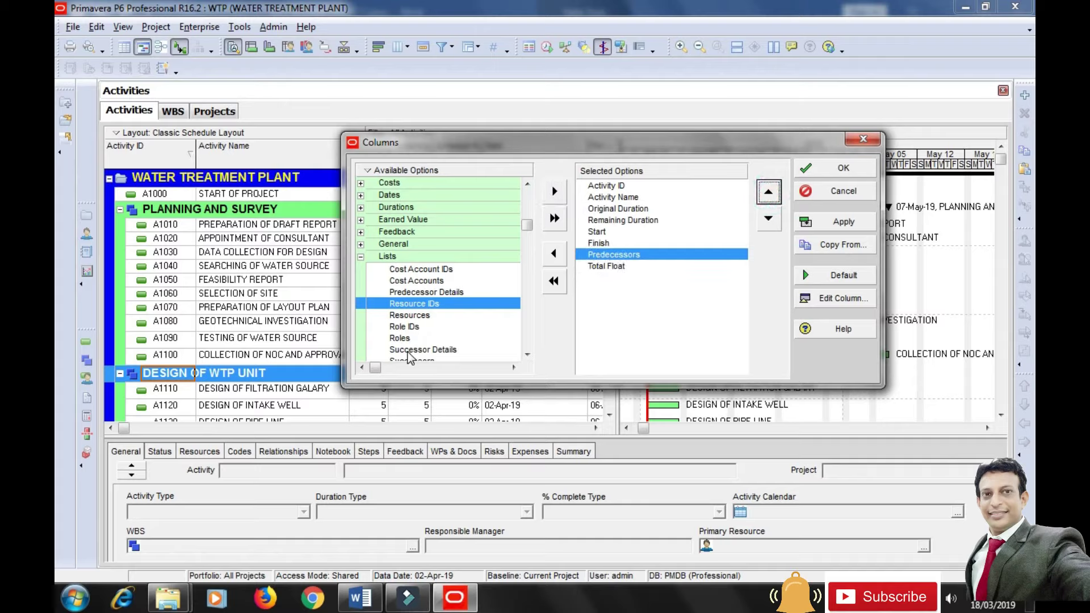
left_click(528, 354)
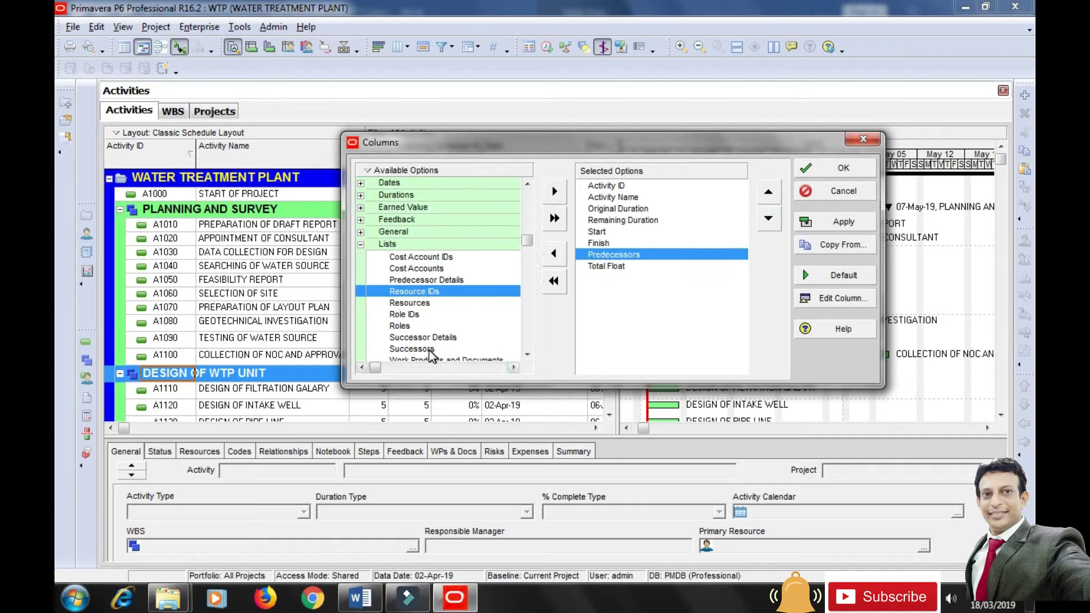
left_click(427, 349)
left_click(555, 192)
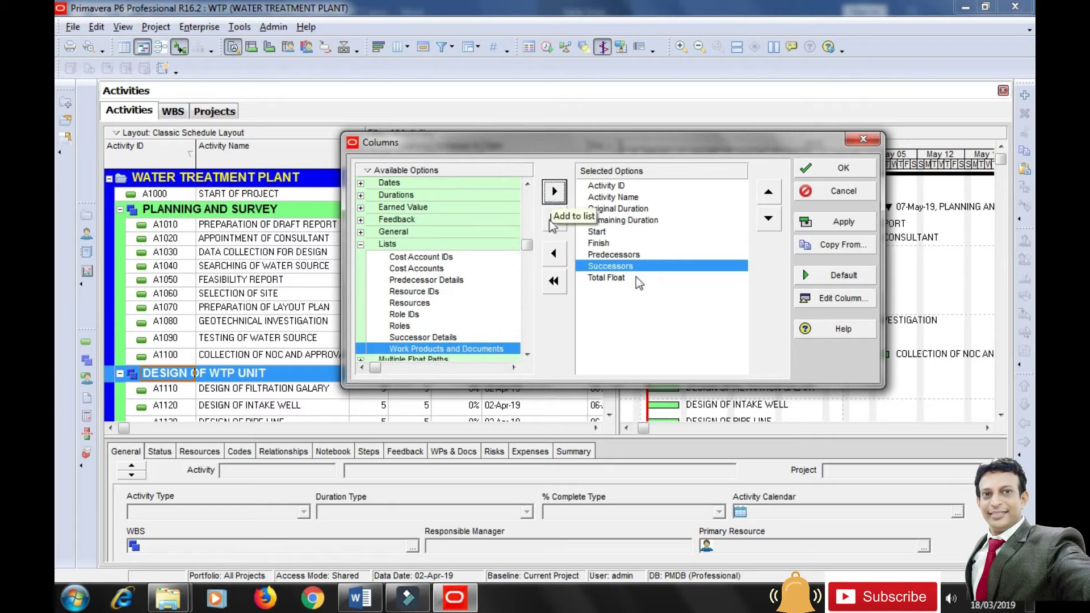
left_click(832, 225)
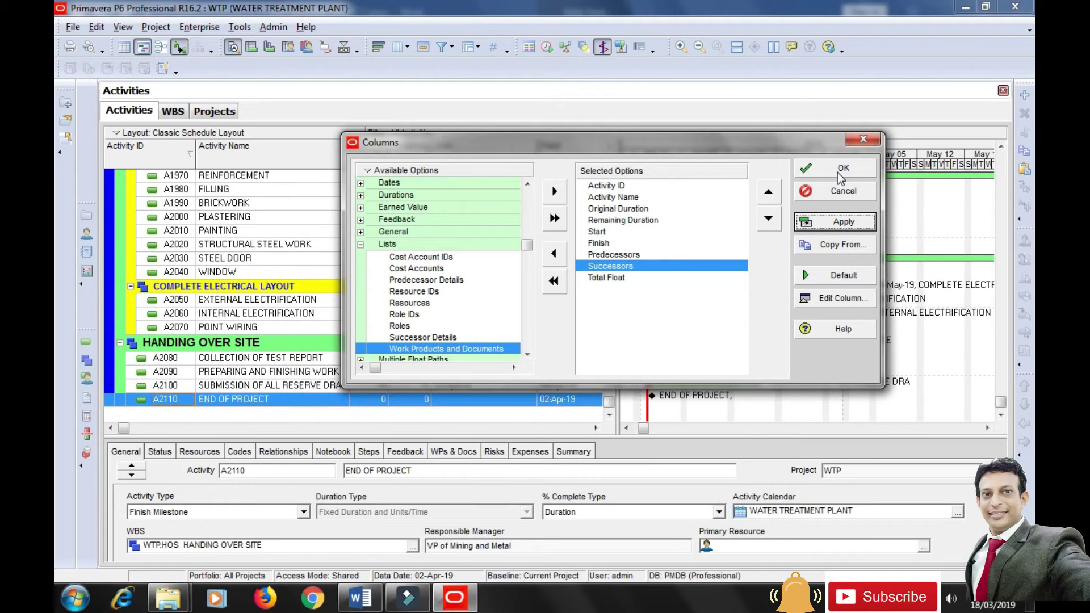
left_click(837, 171)
Narrow the Activity Name, Start and Finish columns, widen Total Float, and scroll to the top.
left_click_drag(616, 191, 670, 191)
left_click_drag(348, 153, 332, 151)
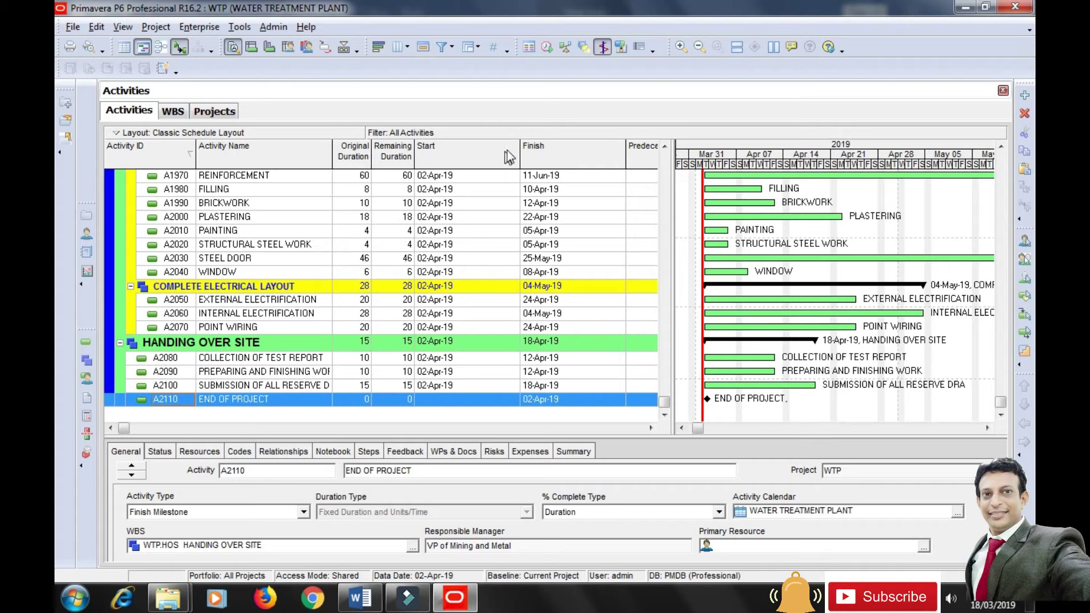
left_click_drag(520, 150, 461, 151)
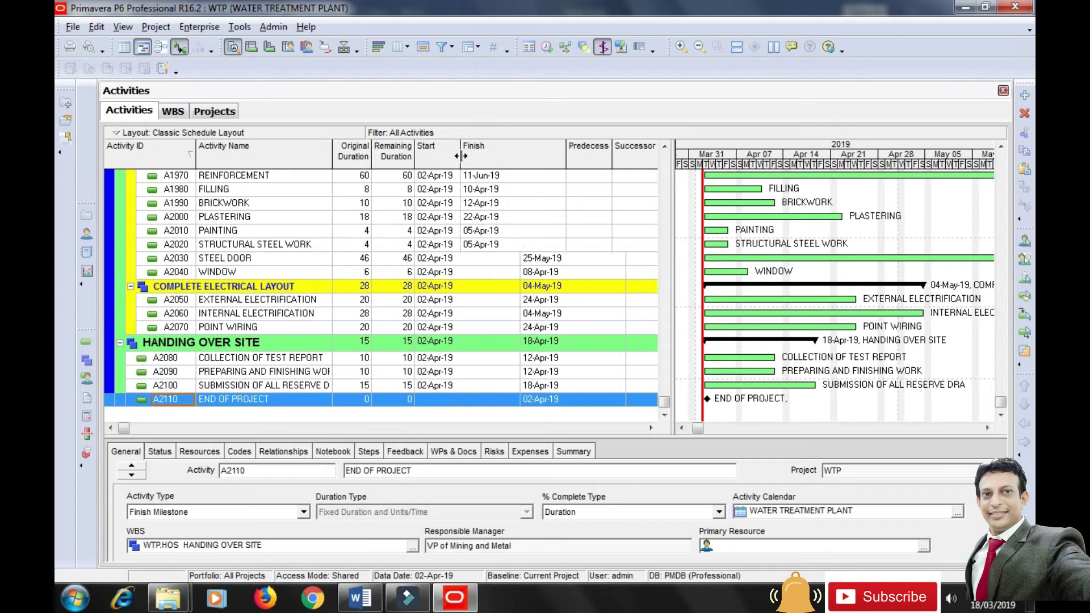
left_click_drag(566, 155, 622, 161)
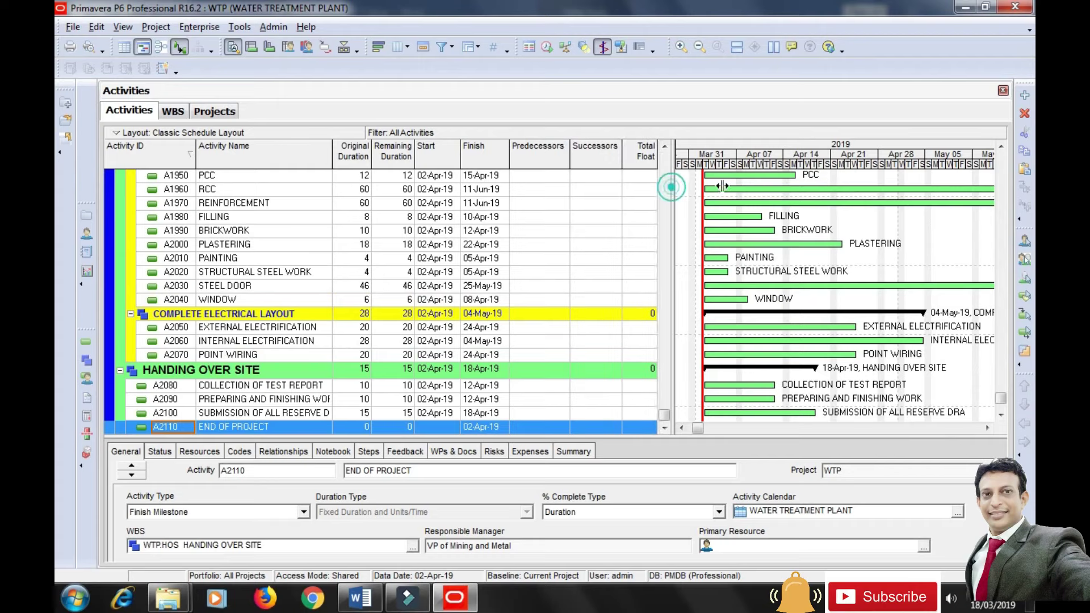
left_click_drag(671, 188, 722, 190)
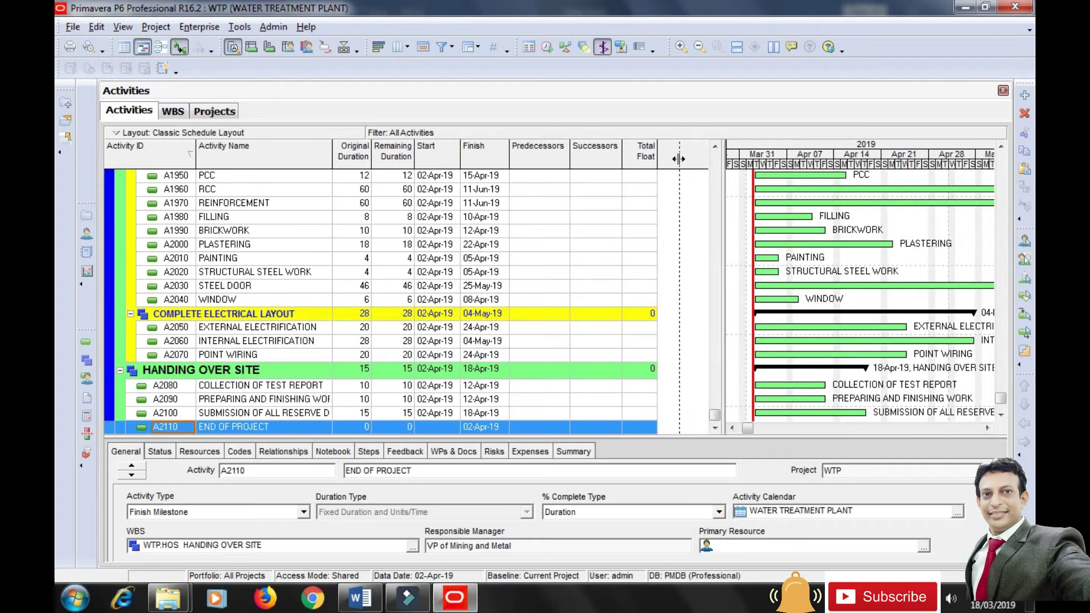
left_click_drag(660, 160, 679, 159)
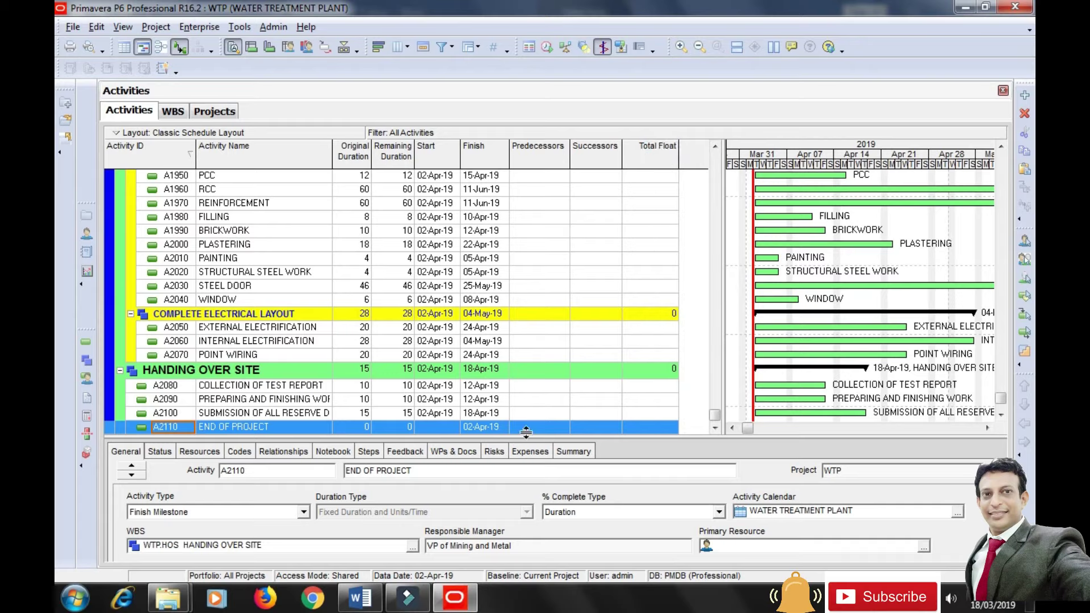
left_click_drag(521, 437, 521, 442)
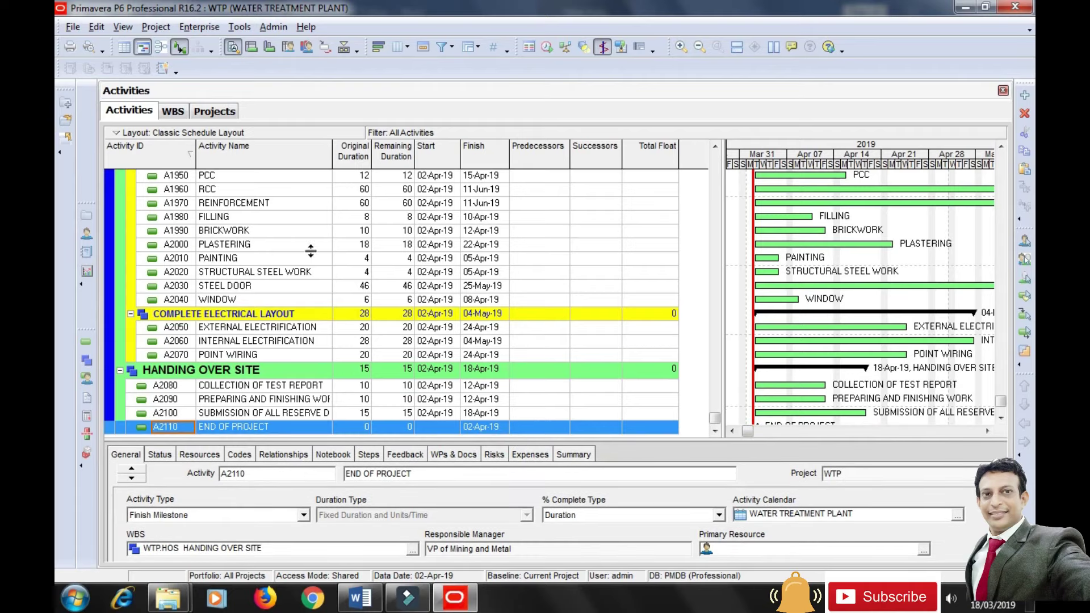
left_click_drag(715, 418, 718, 146)
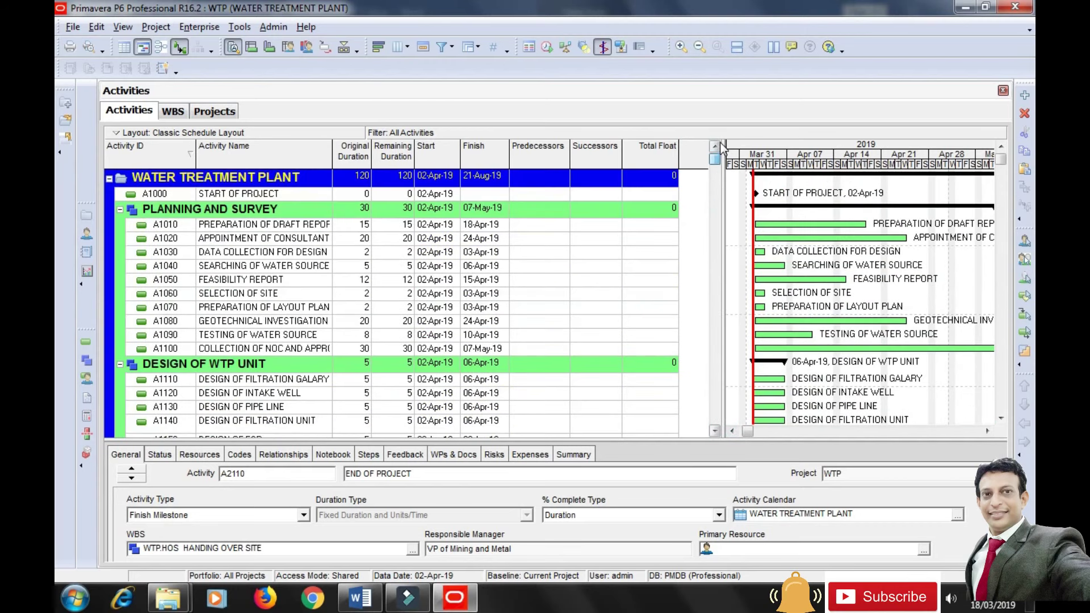
Assign START OF PROJECT A1000 as the predecessor of activity A1010.
left_click(216, 226)
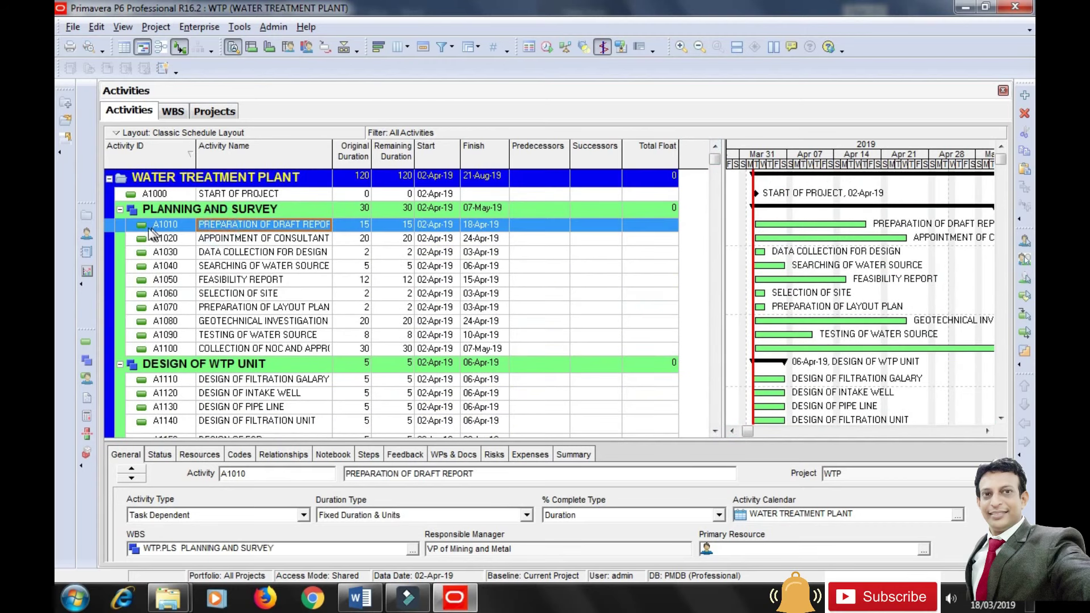
left_click(537, 226)
double_click(539, 235)
type("E")
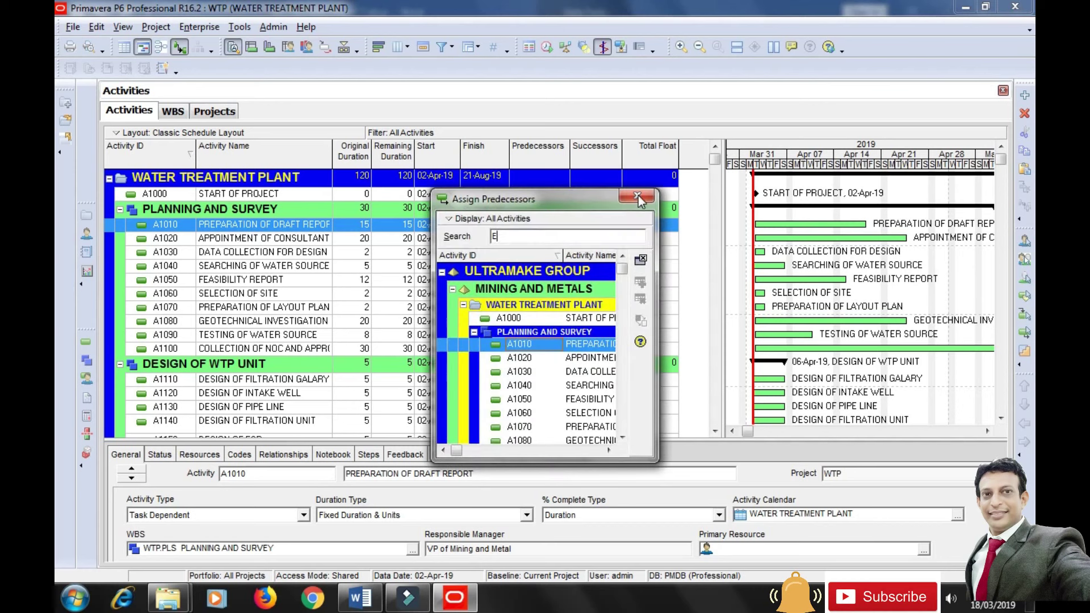
left_click(578, 319)
left_click(640, 283)
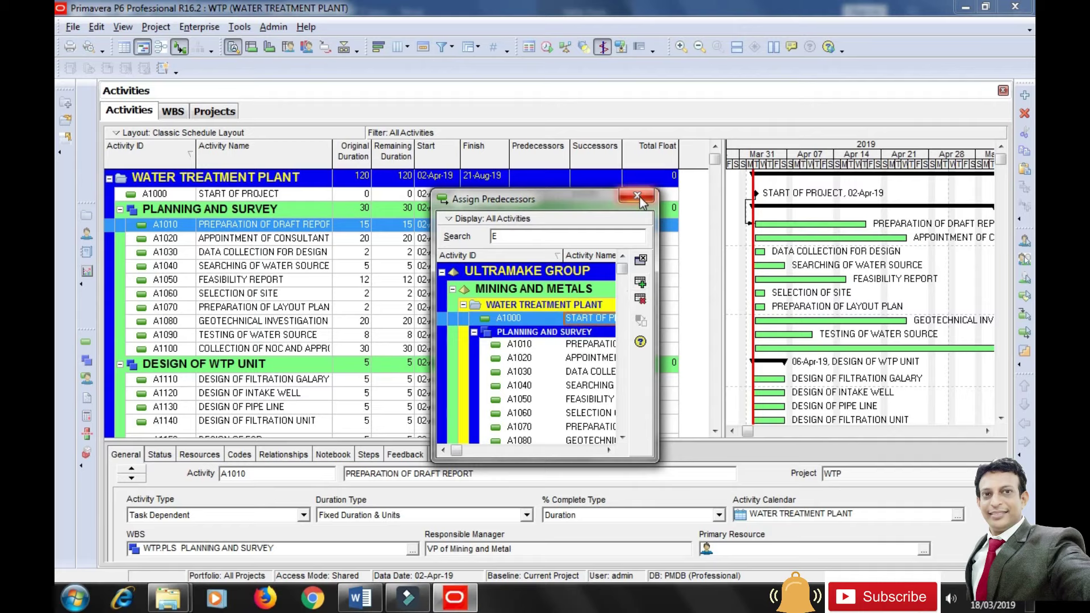
left_click_drag(586, 207, 719, 319)
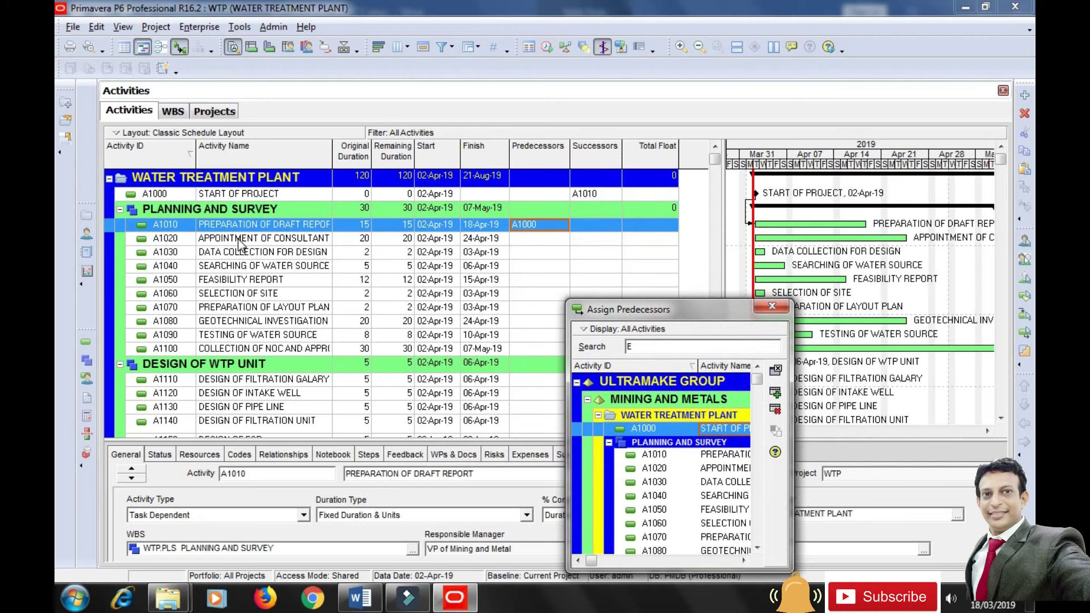
Make A1010 the predecessor of A1020 and A1020 the predecessor of A1030.
left_click(238, 239)
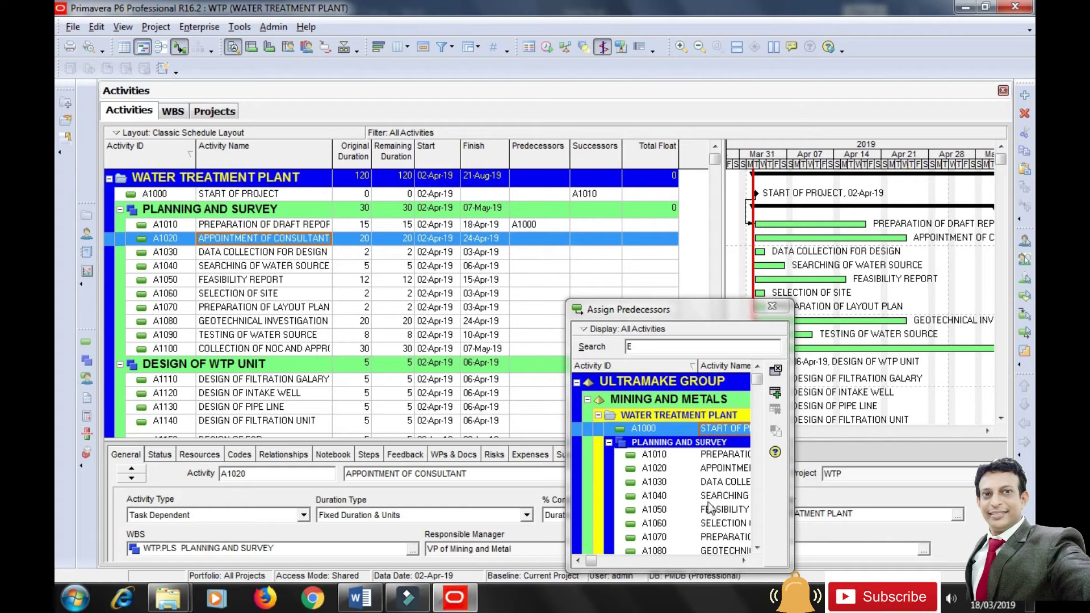
left_click(662, 457)
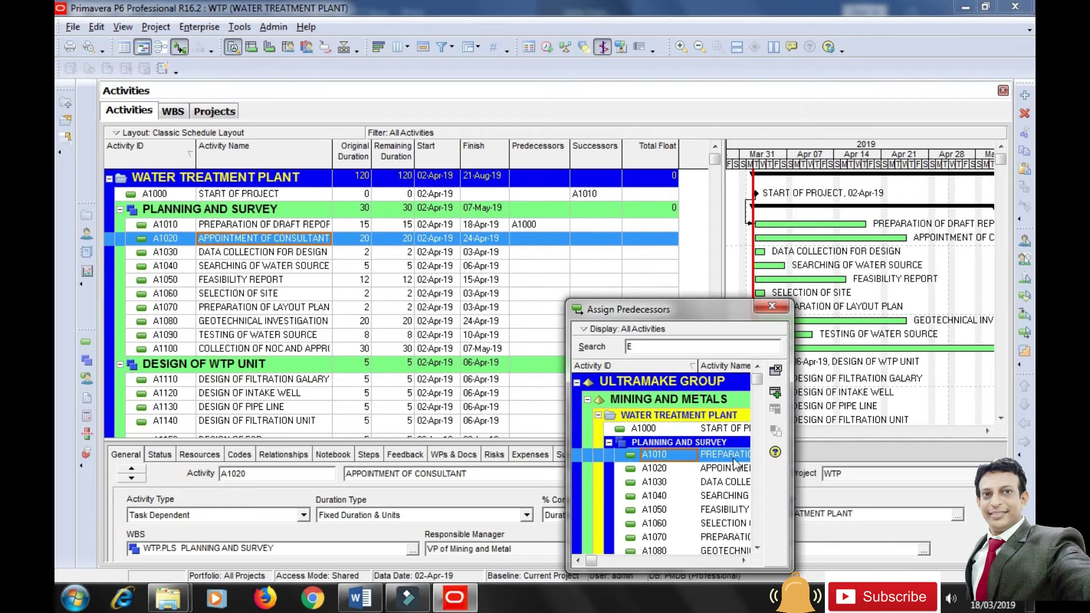
left_click(776, 394)
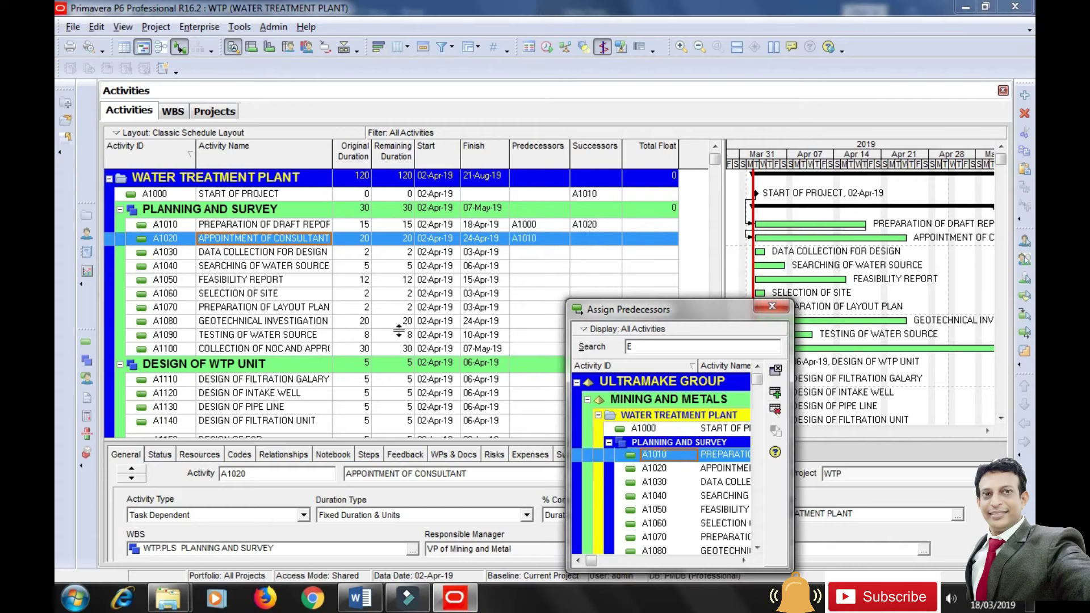
left_click(245, 254)
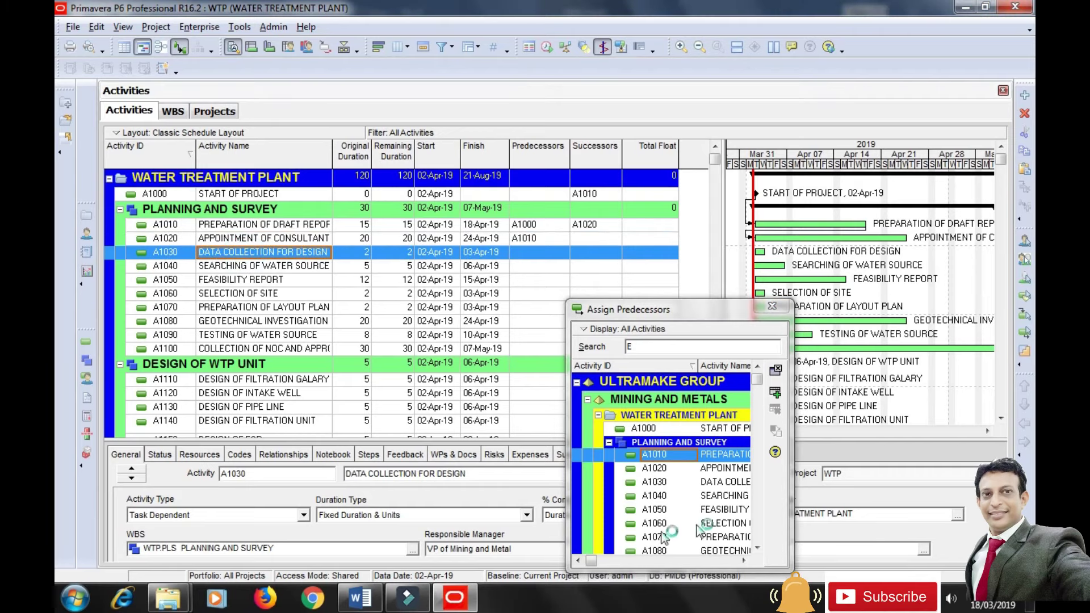
left_click(661, 469)
left_click(776, 392)
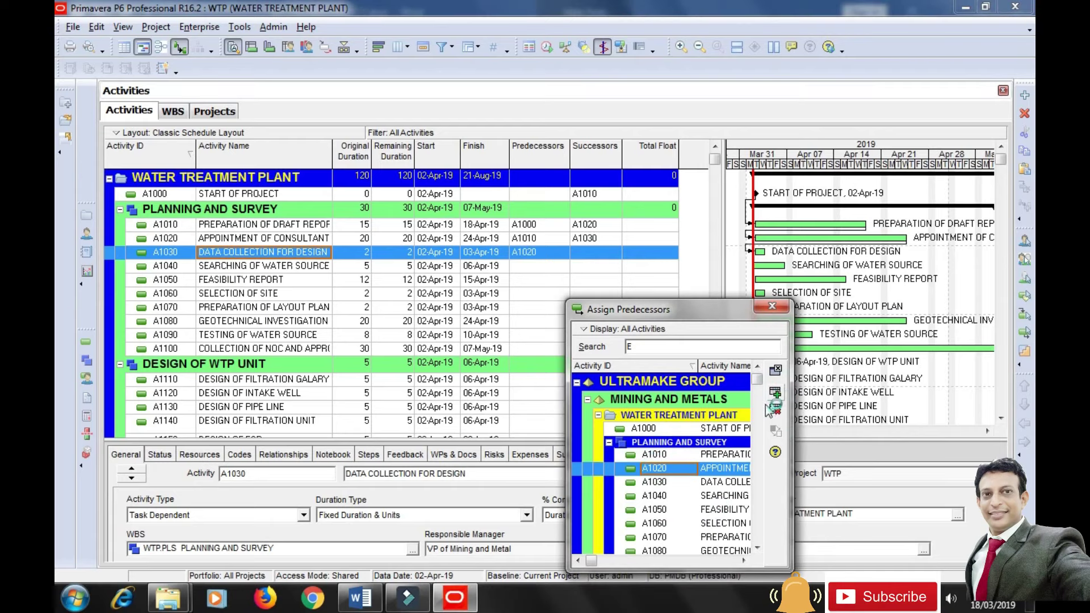
left_click_drag(681, 310, 742, 354)
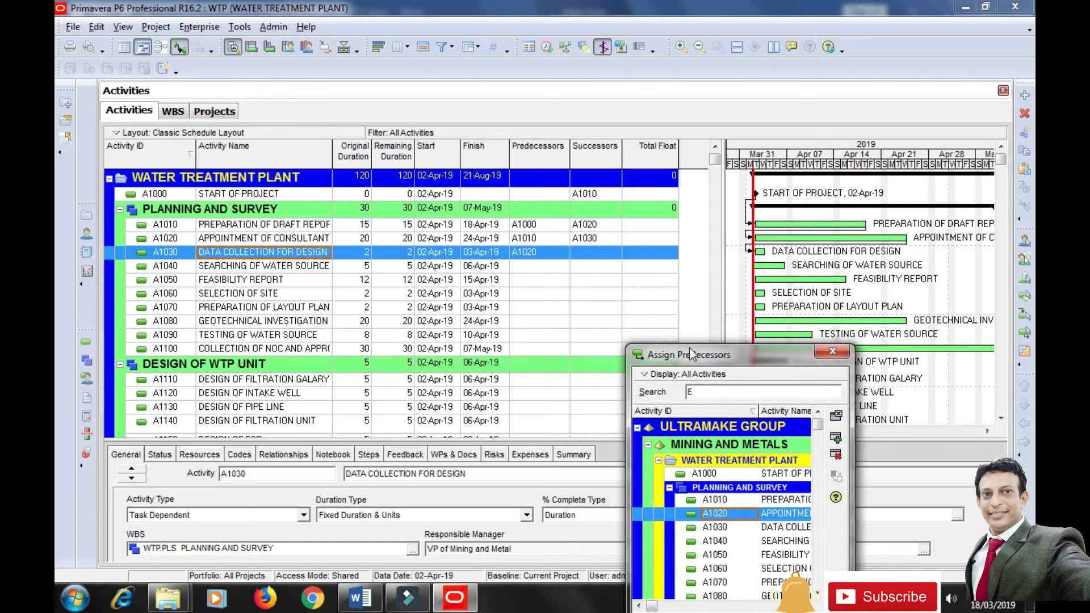
Assign A1020 as predecessor of A1040 and A1030 as predecessor of A1050.
left_click_drag(697, 358, 755, 334)
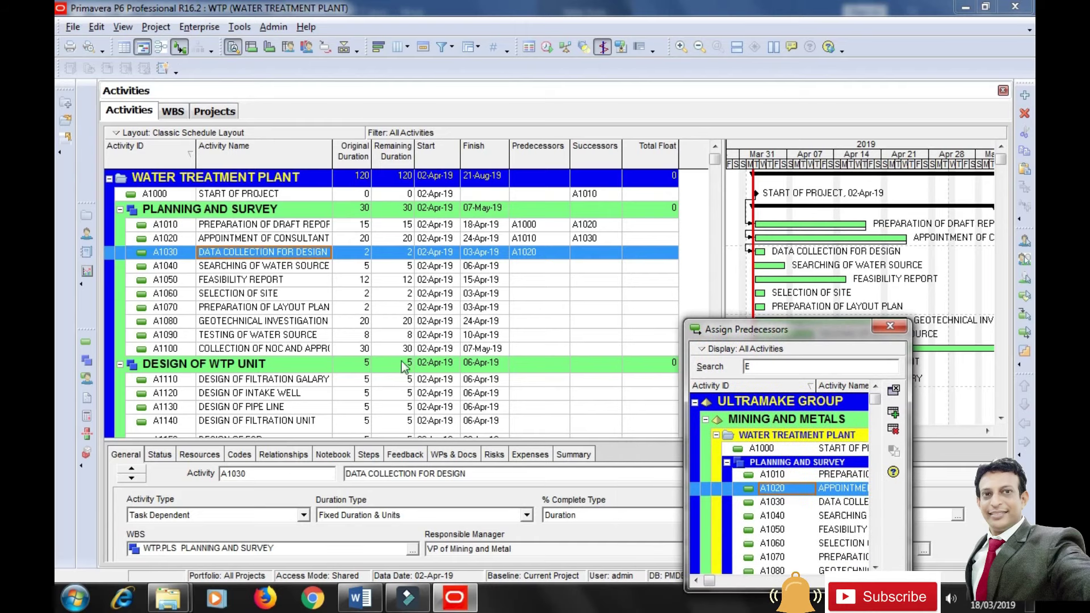
left_click(165, 267)
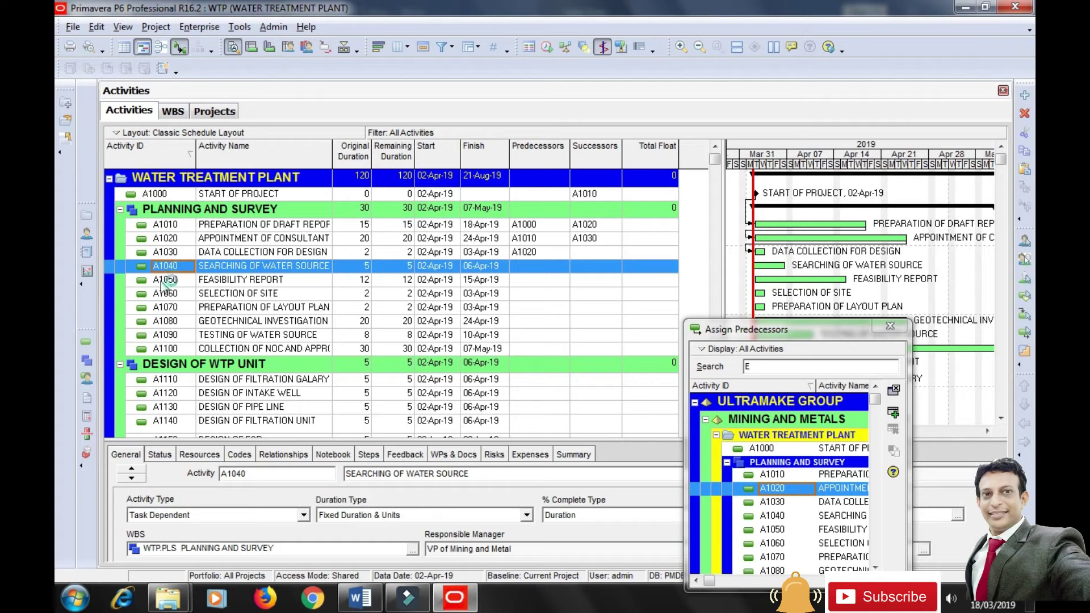
left_click(897, 410)
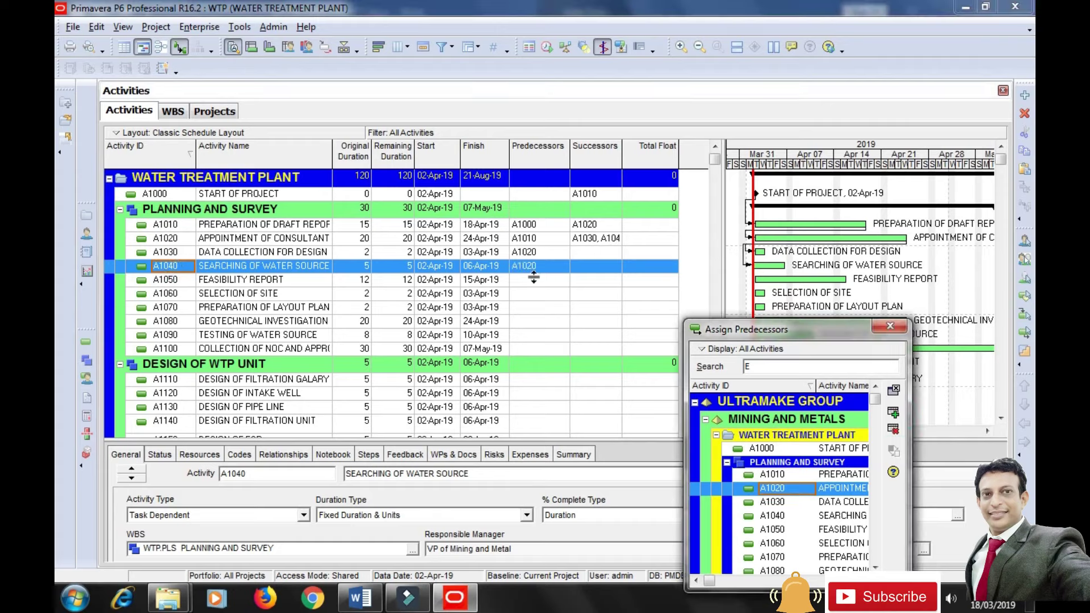
left_click(241, 282)
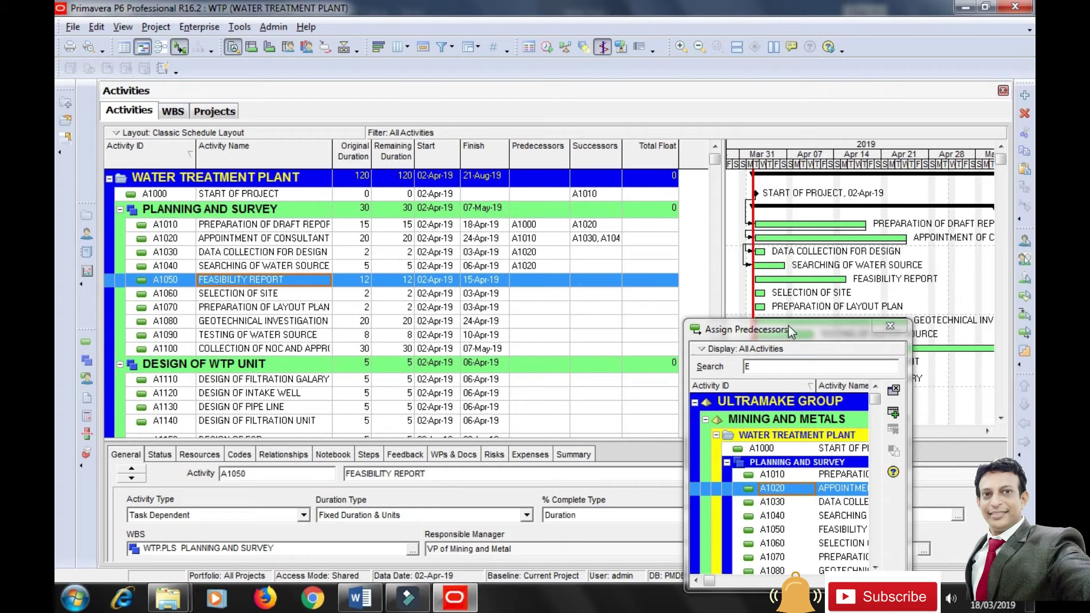
left_click_drag(788, 326, 799, 236)
left_click(795, 413)
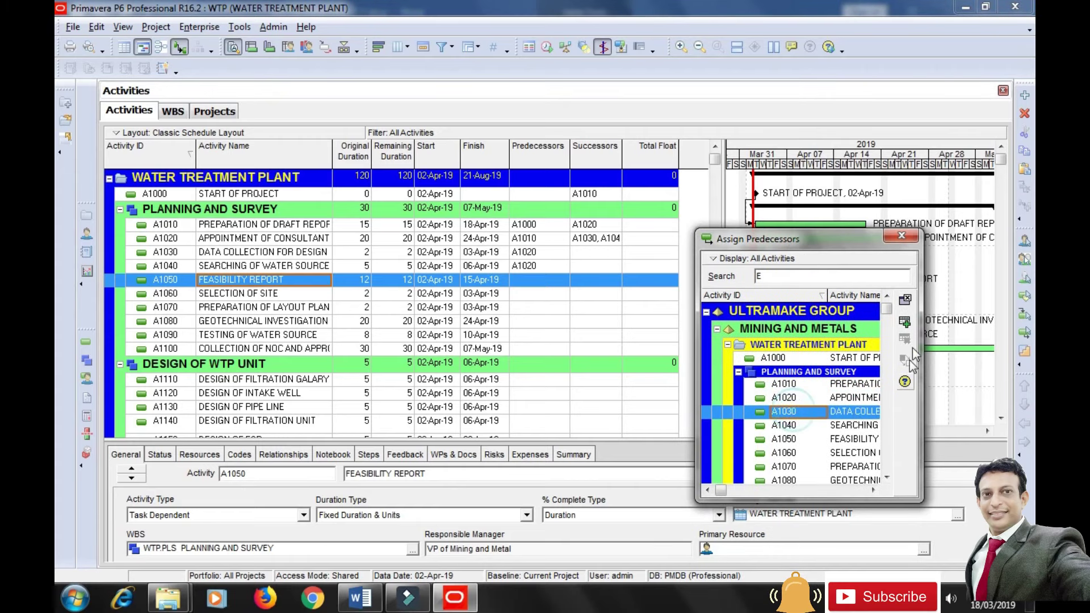
left_click(906, 322)
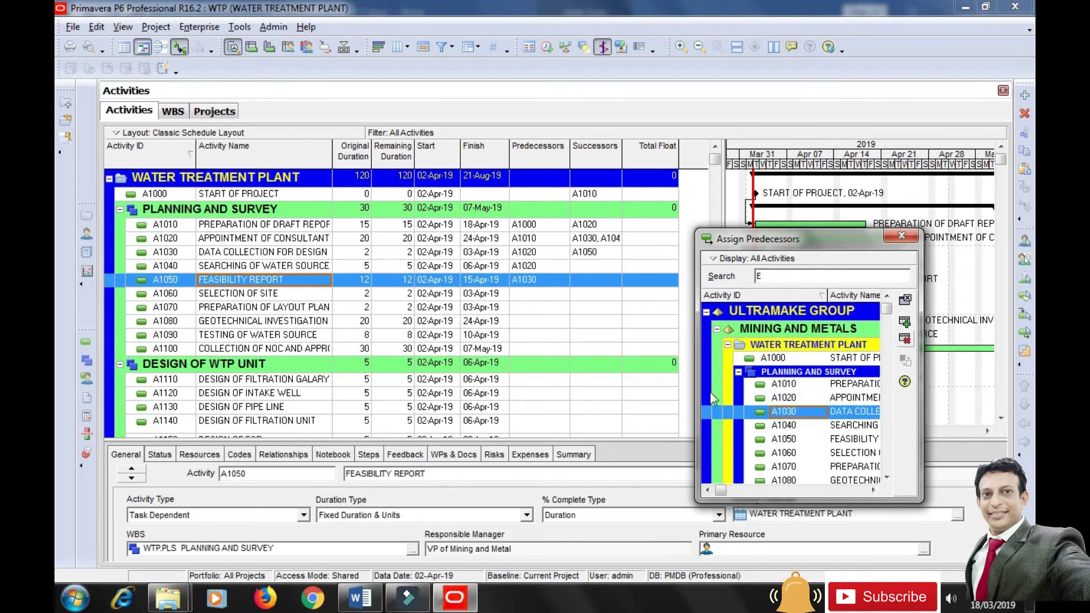
Link A1060, A1070 and A1080 to predecessors A1050, A1060 and A1070 respectively.
left_click(223, 298)
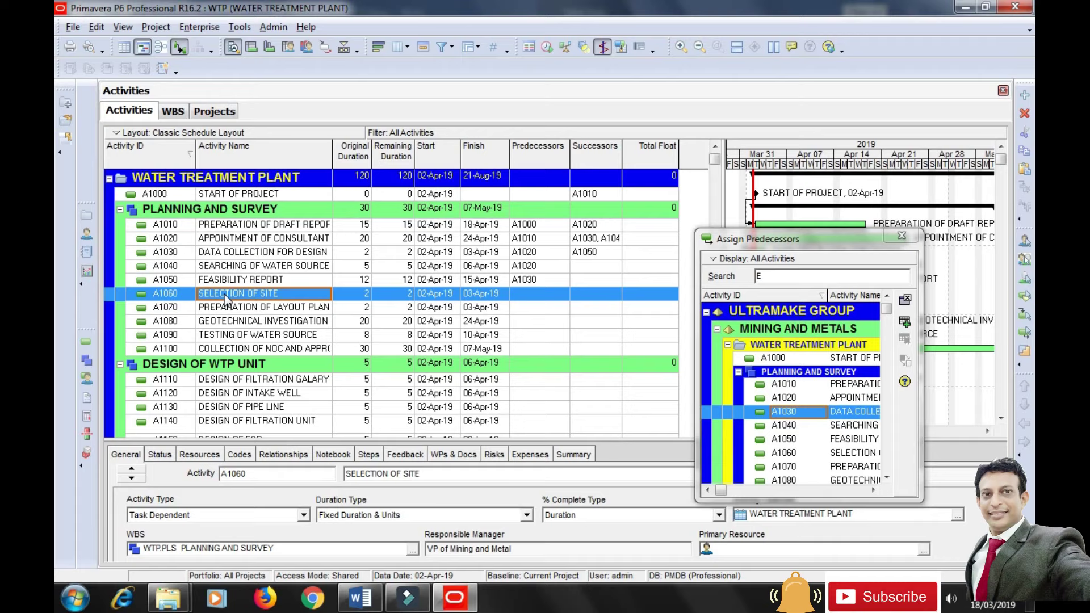
left_click(780, 438)
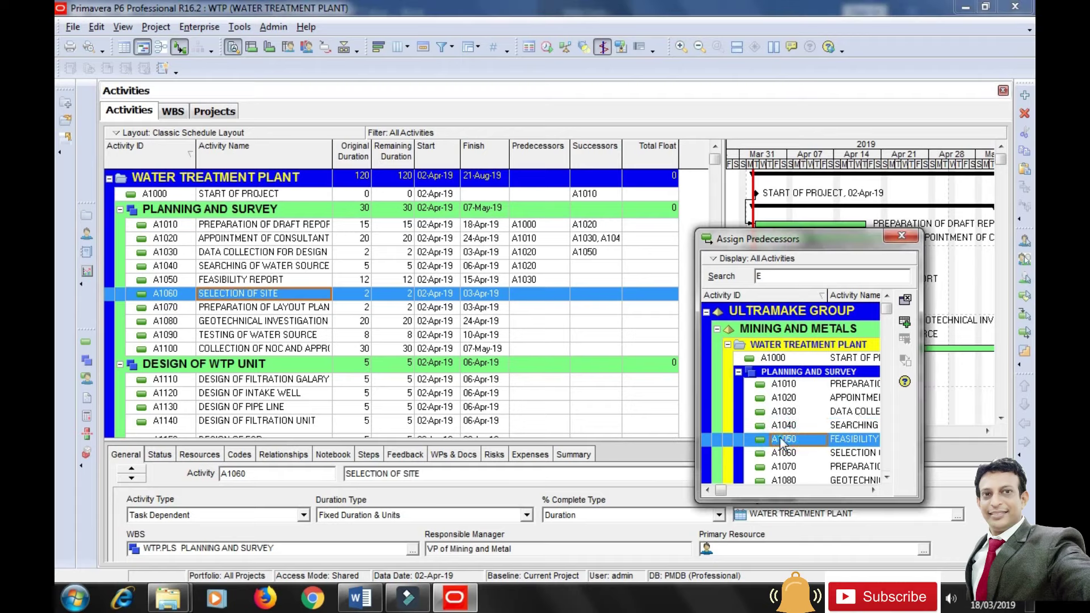
left_click(905, 321)
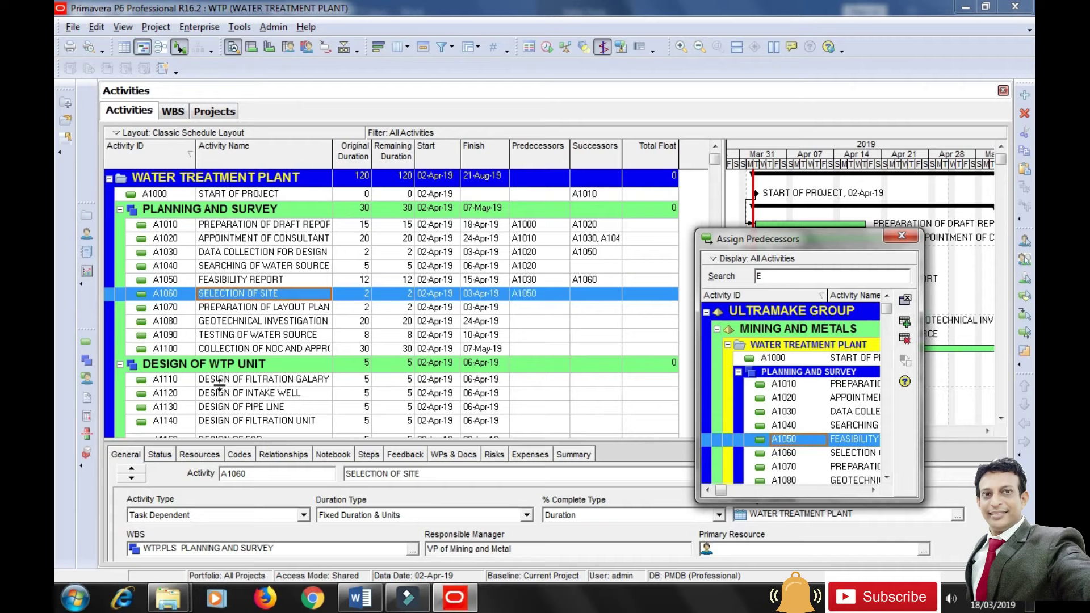
left_click(259, 309)
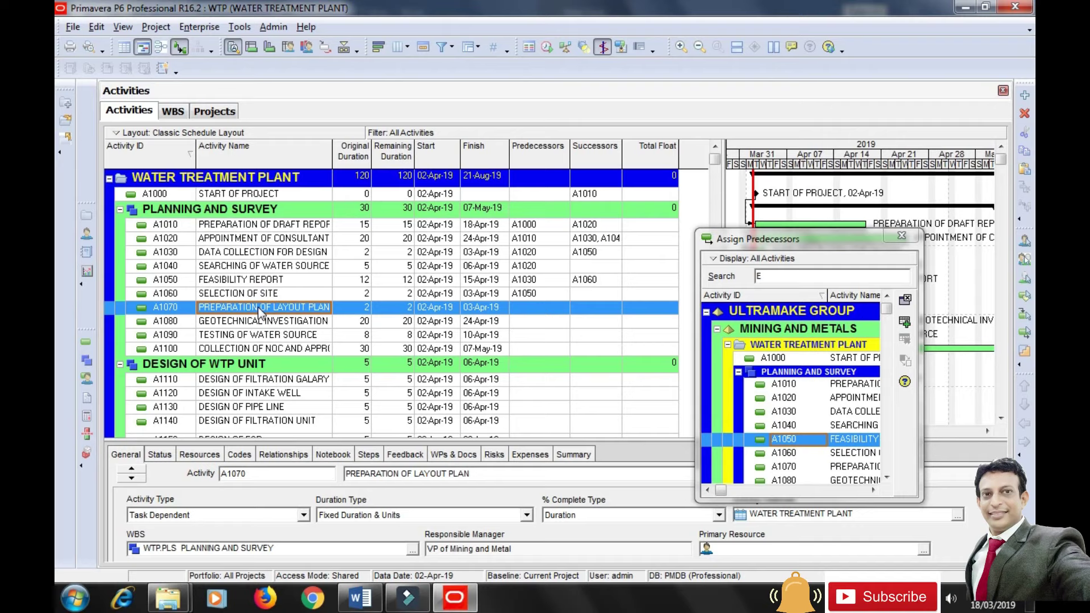
left_click(783, 453)
left_click(905, 324)
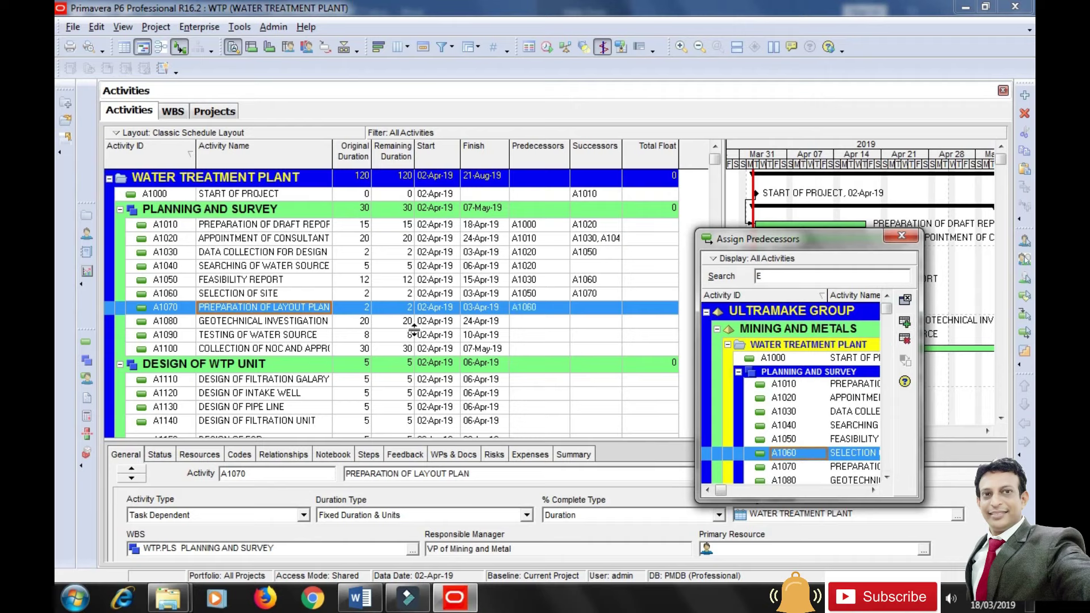
left_click(225, 322)
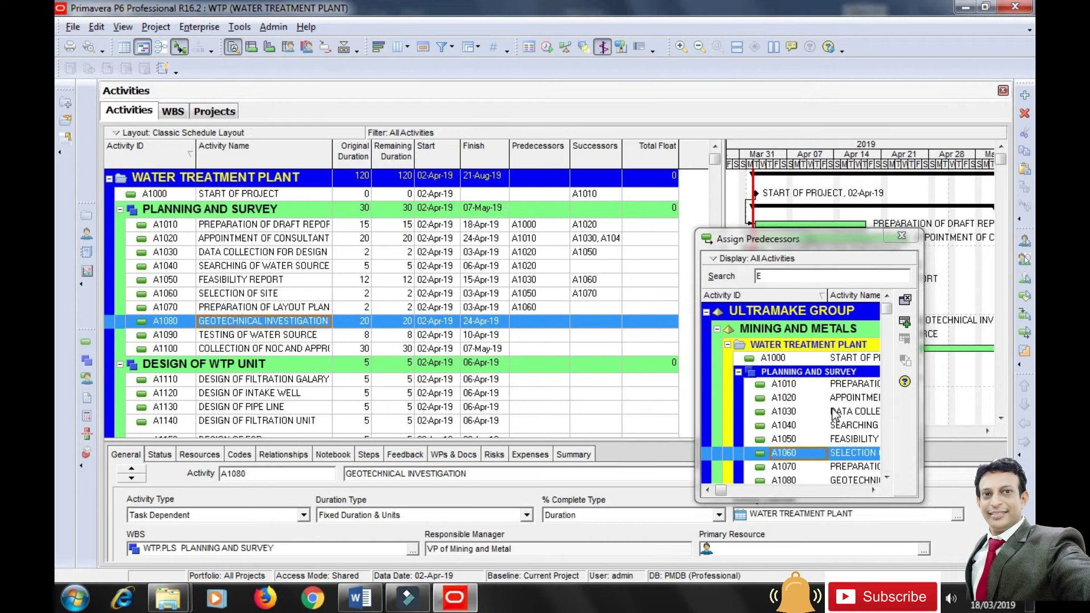
left_click(854, 467)
left_click(905, 322)
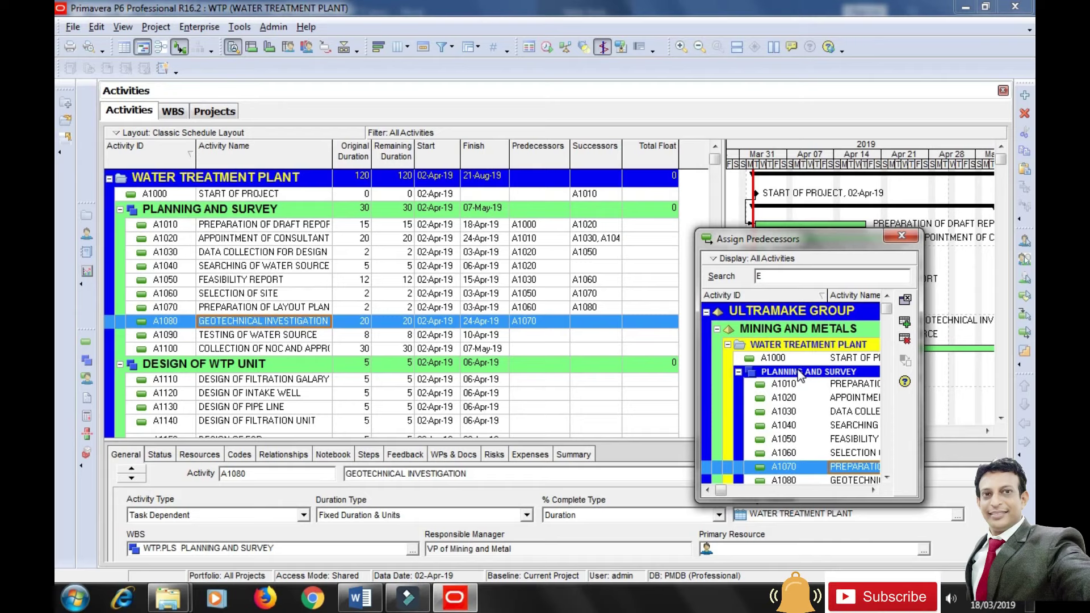
scroll(891, 482, "down", 1)
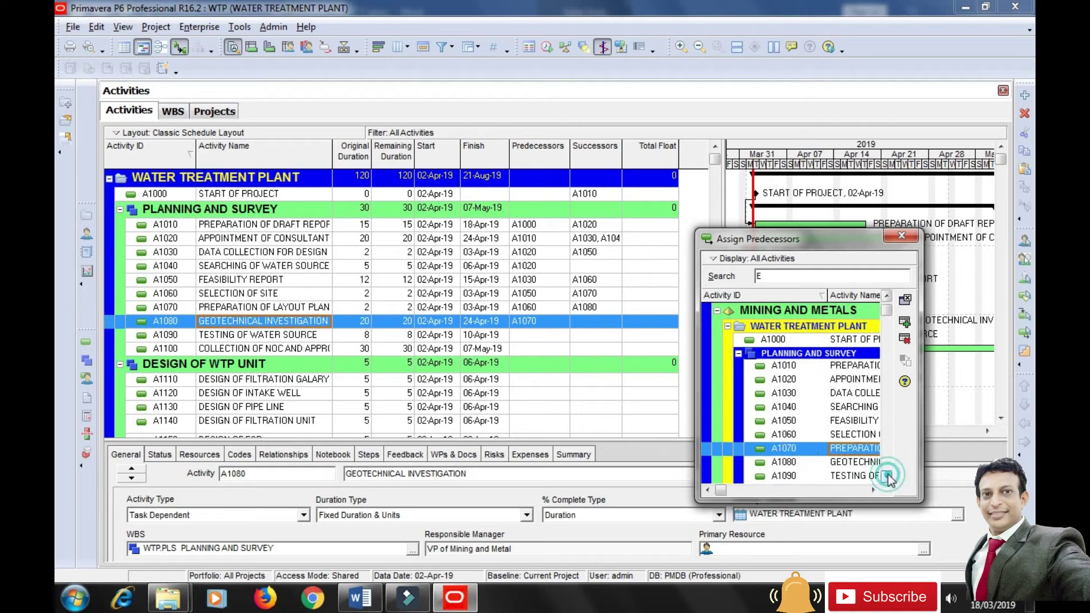
left_click(234, 339)
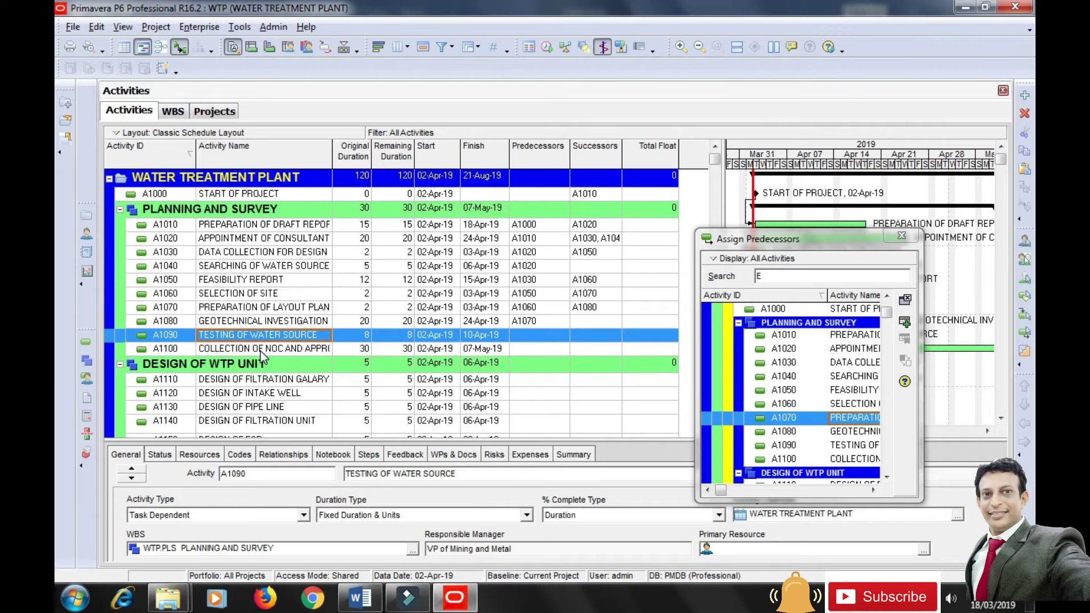
Assign A1040 as A1090's finish-to-start predecessor and give the link a lag of 4.
left_click(789, 377)
left_click(905, 322)
left_click(901, 238)
left_click_drag(656, 440, 657, 417)
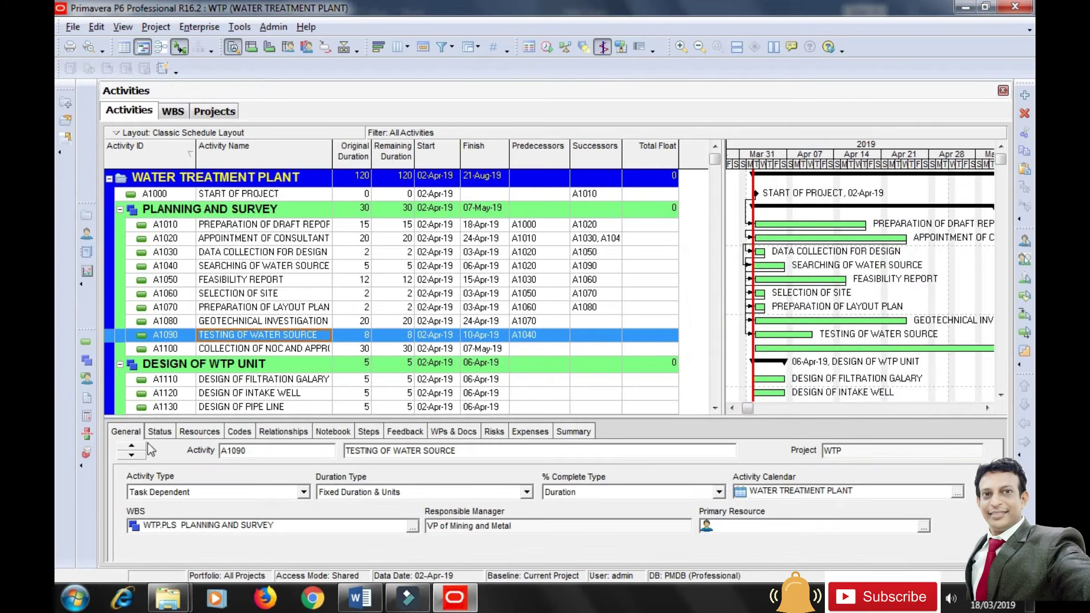
left_click(283, 432)
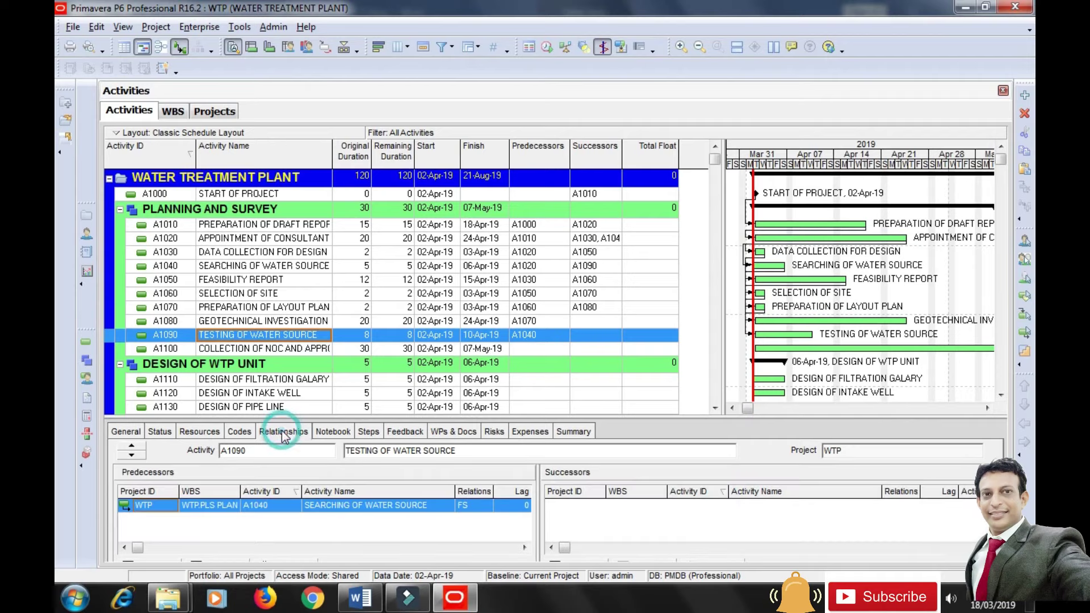
left_click_drag(543, 488, 716, 491)
left_click(522, 505)
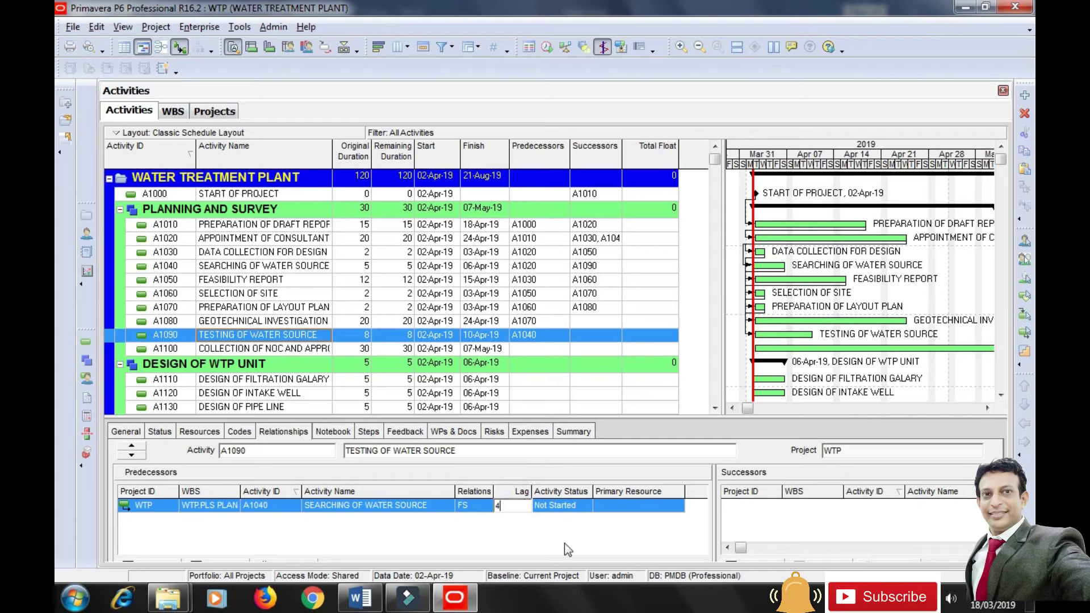
key("Return")
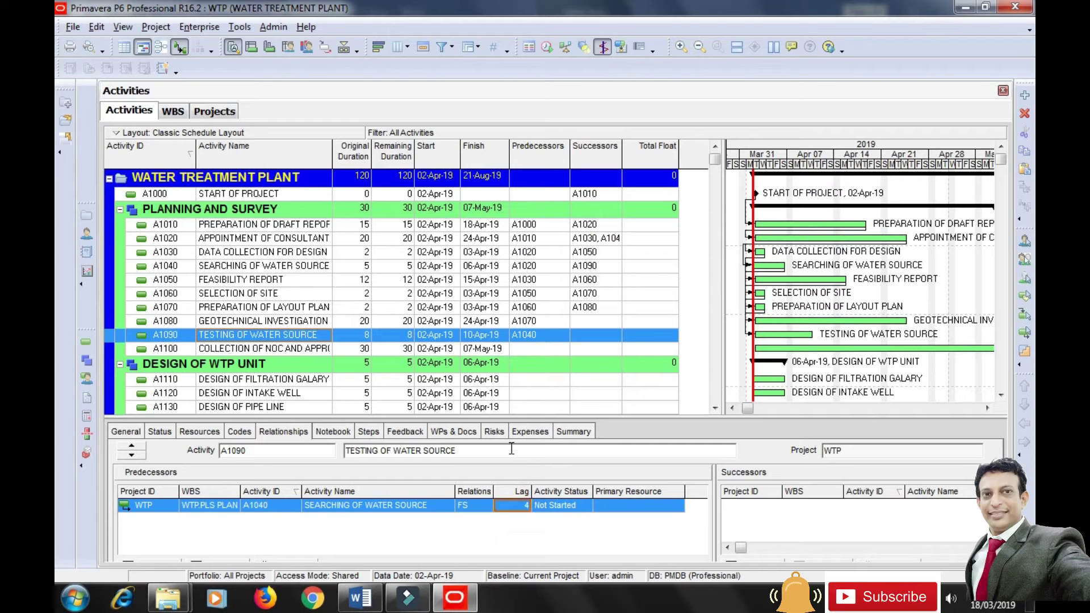
left_click(246, 348)
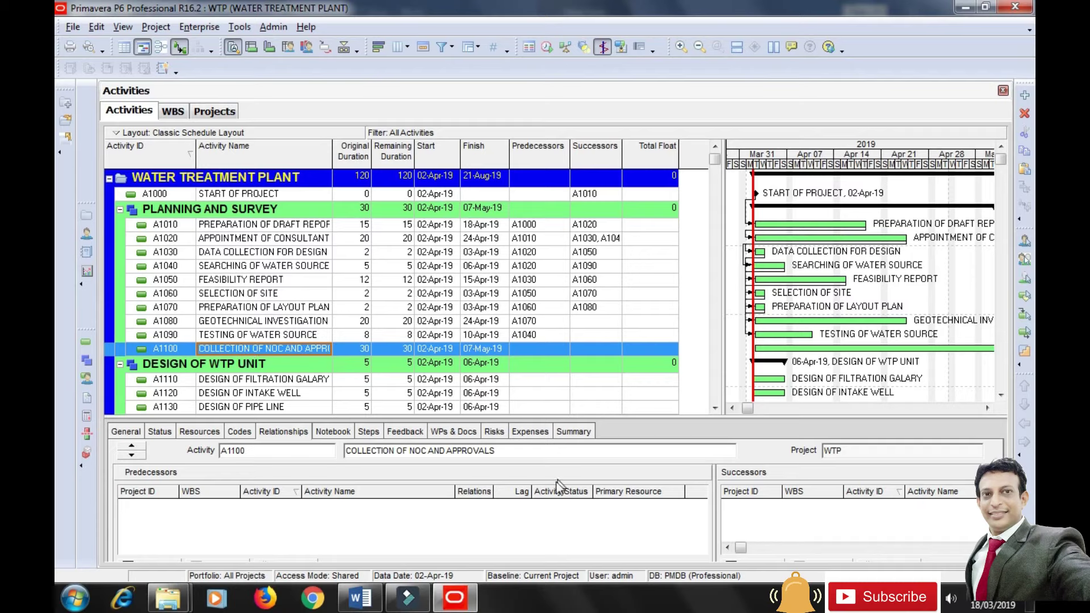
Assign A1030 as A1100's predecessor with a lag of 3.
left_click_drag(385, 415, 388, 396)
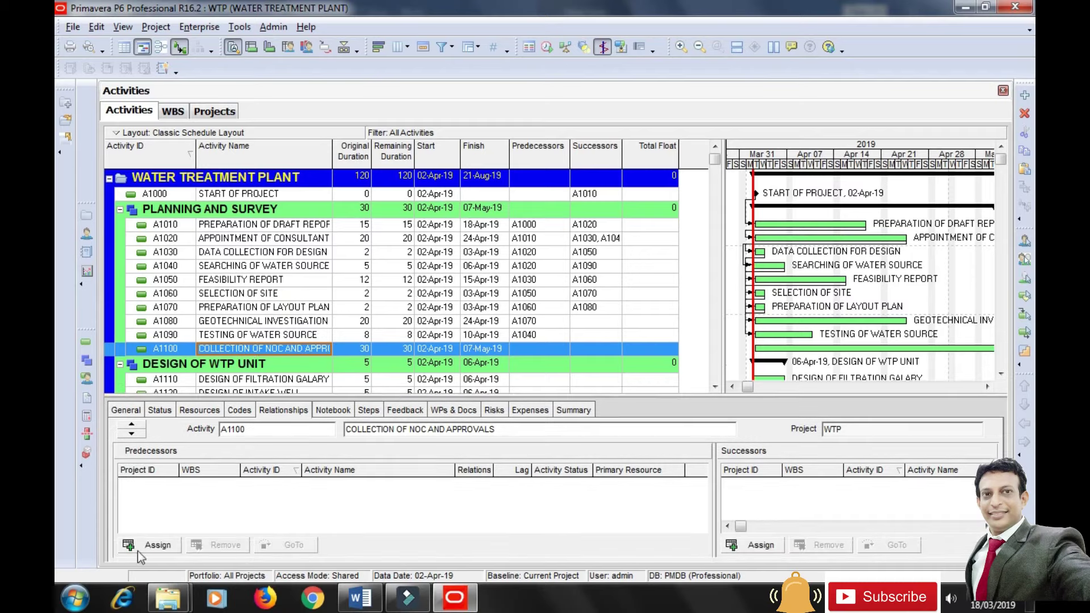
left_click(157, 545)
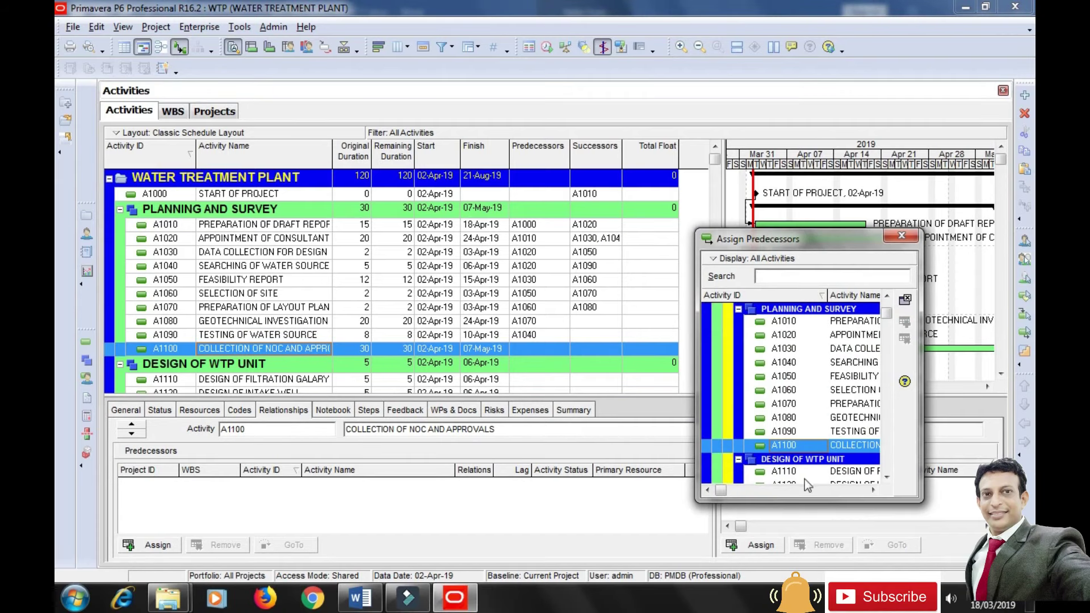
left_click(796, 348)
left_click(905, 322)
left_click(516, 483)
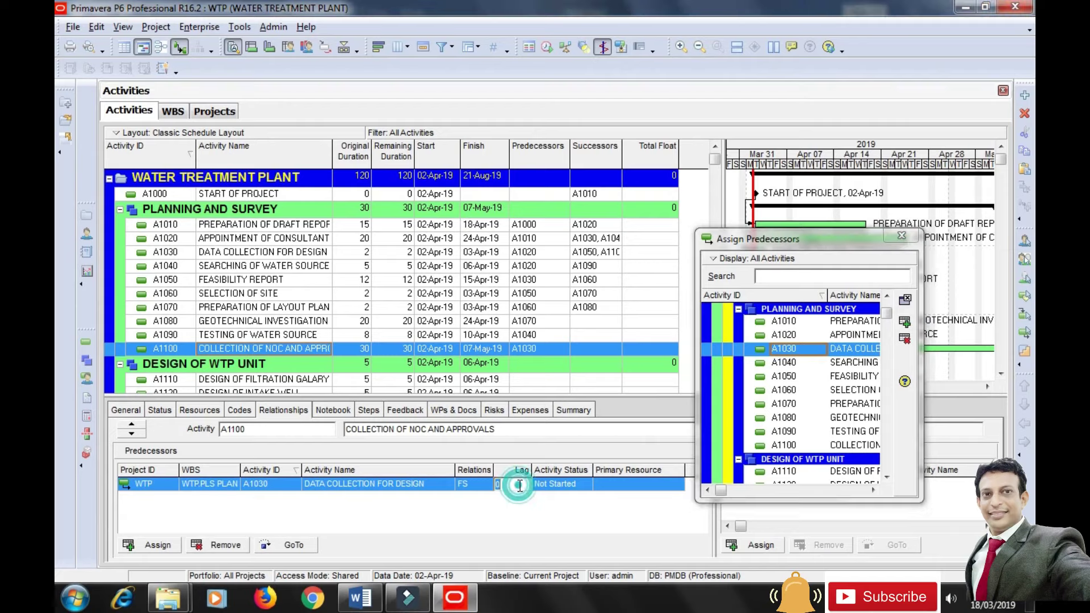
type("8")
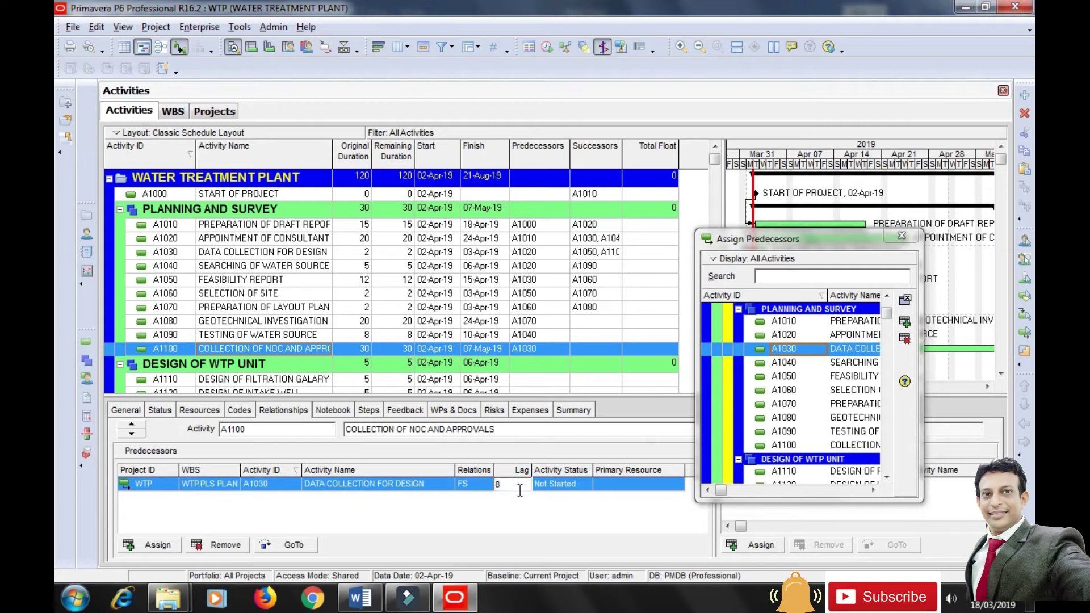
double_click(497, 488)
type("3")
left_click(524, 519)
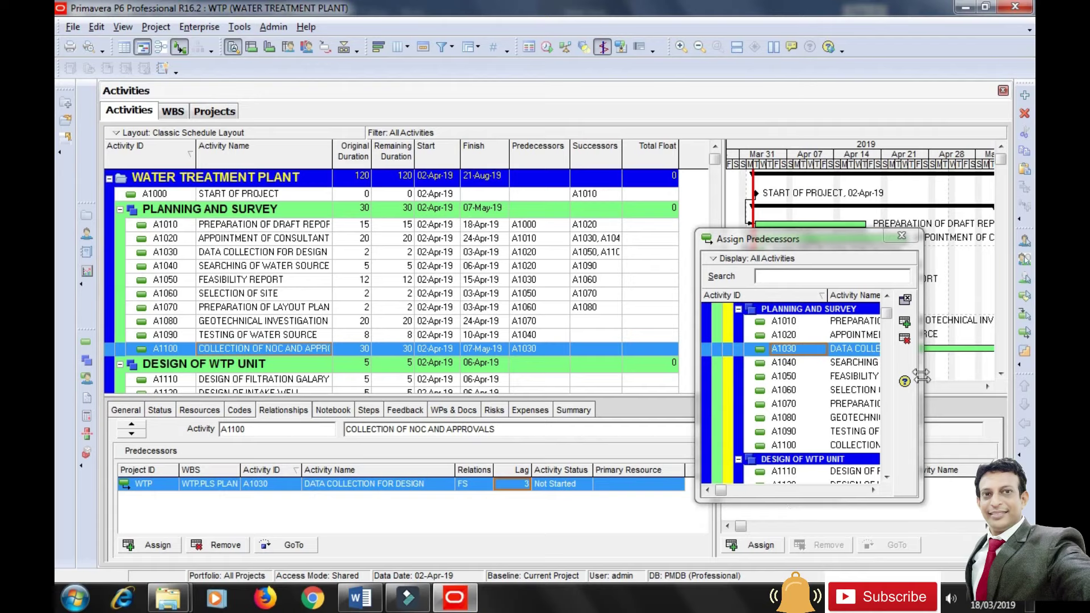
left_click(901, 236)
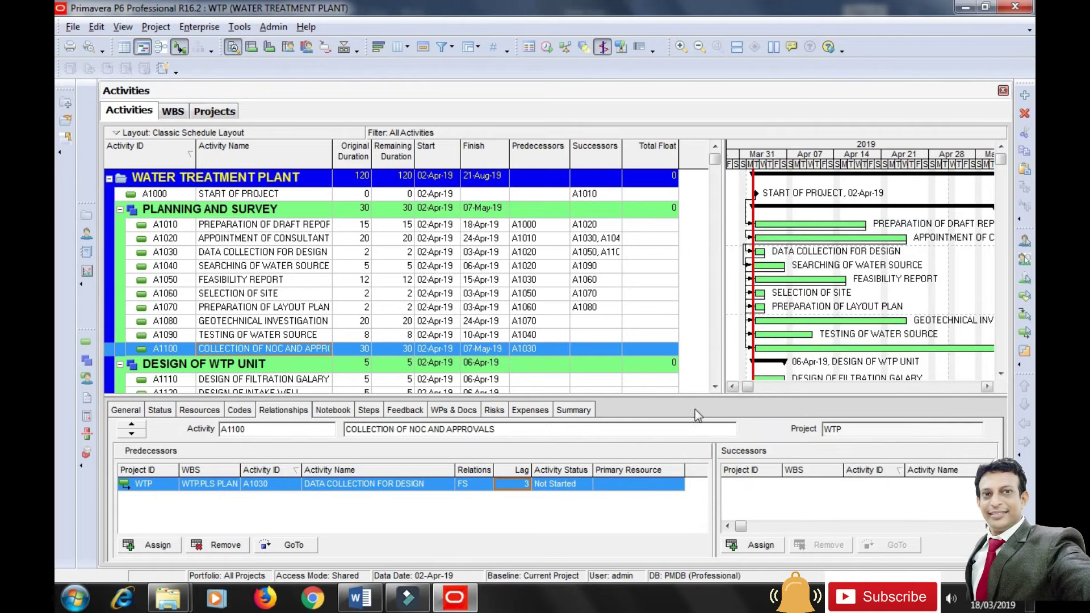
Widen the Gantt chart to show more rows and toggle the relationship lines off and on.
left_click_drag(686, 421, 686, 448)
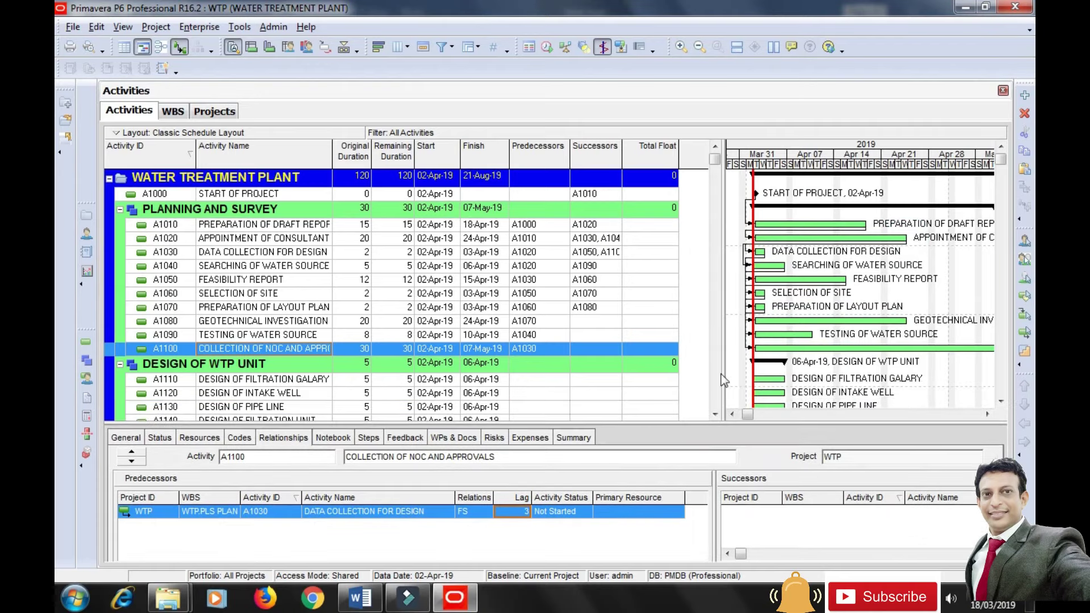
left_click_drag(724, 305, 663, 297)
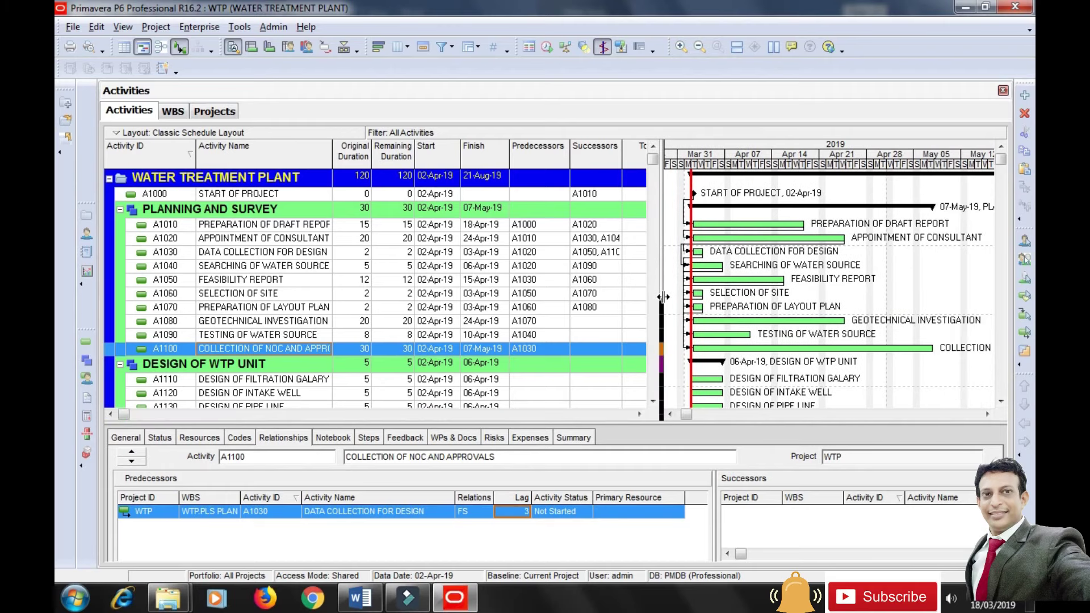
left_click(180, 48)
left_click(180, 48)
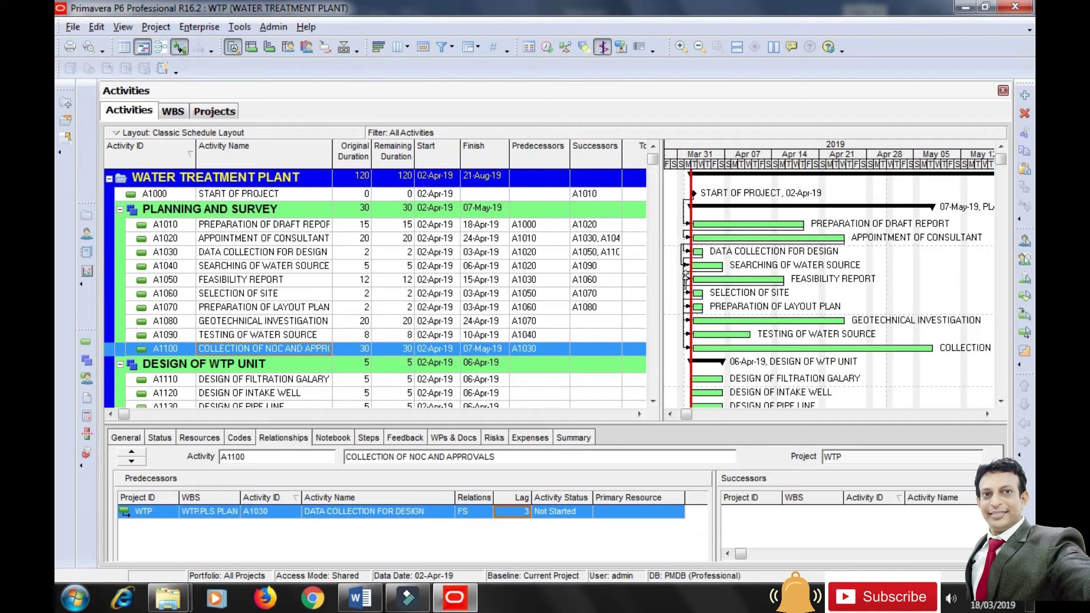
left_click(181, 48)
left_click(181, 48)
Reschedule the project and compress the Gantt timescale to show through June.
left_click(547, 50)
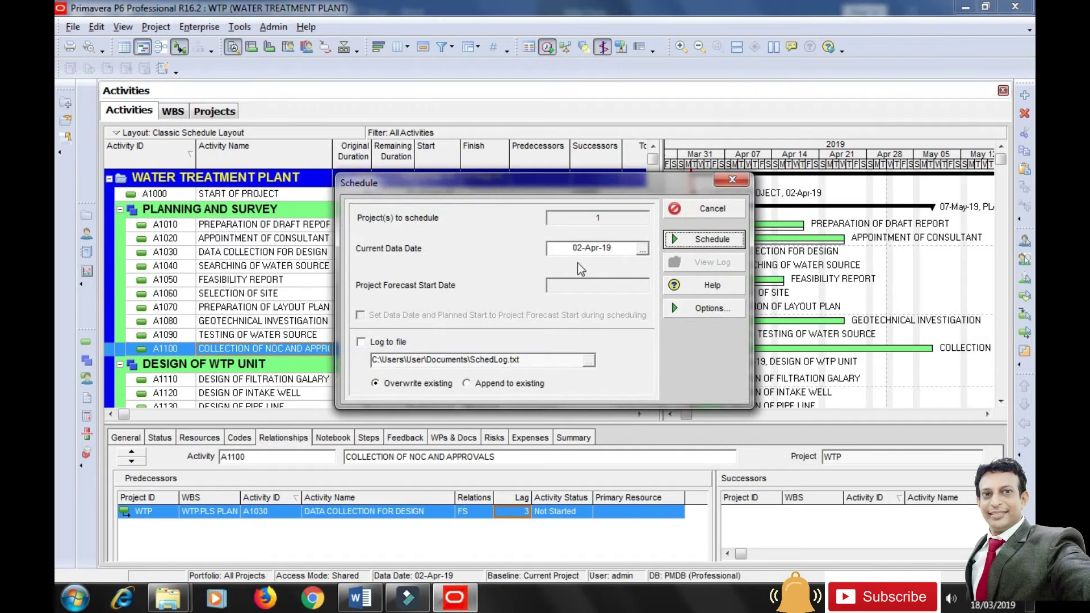
left_click(704, 241)
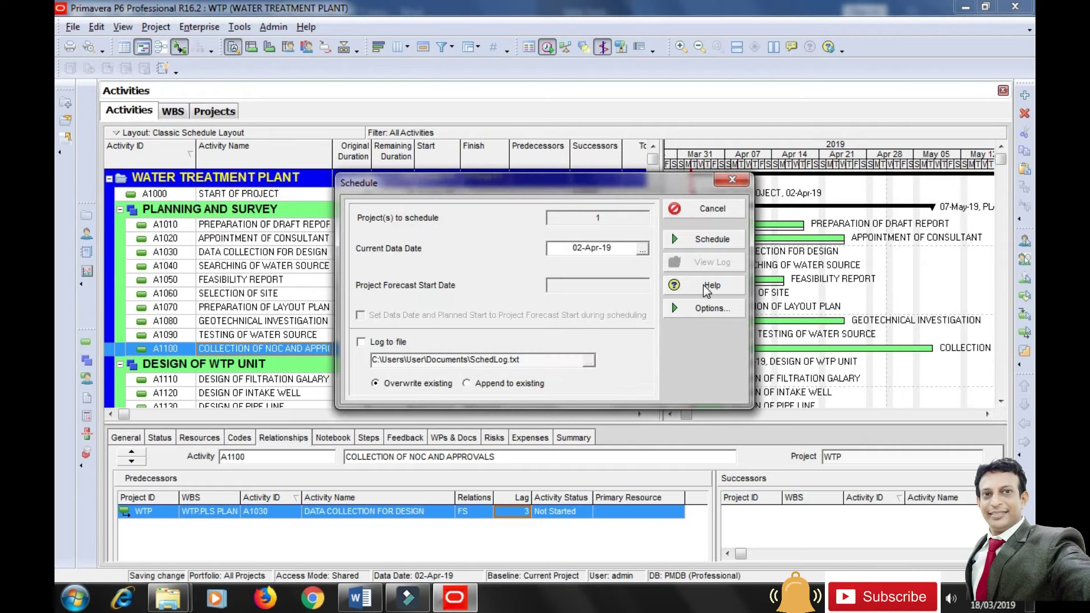
left_click_drag(845, 164, 811, 168)
left_click_drag(820, 422, 820, 460)
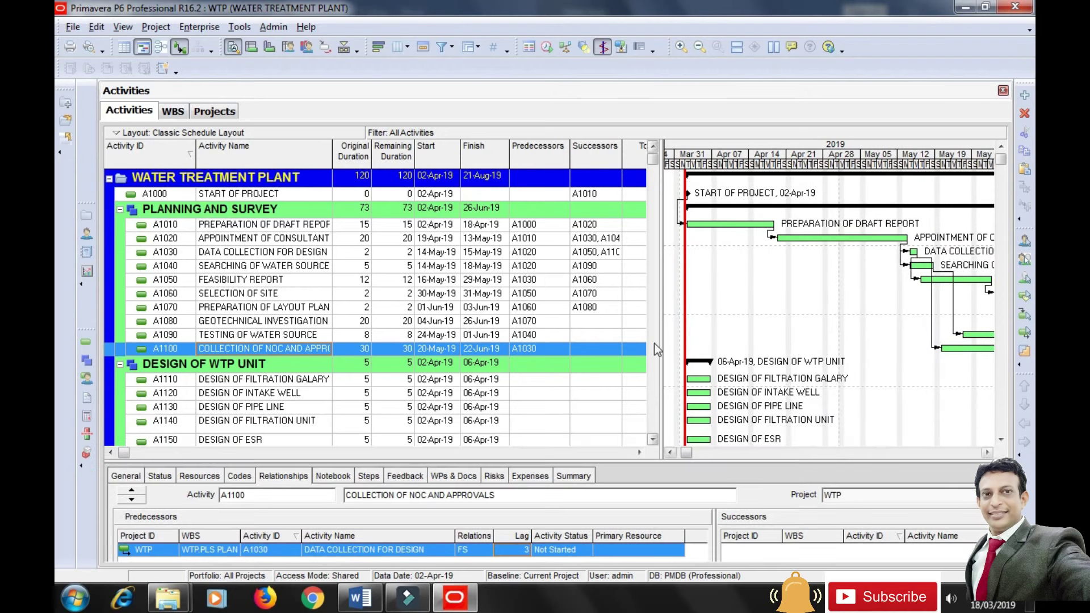
left_click_drag(660, 322, 587, 322)
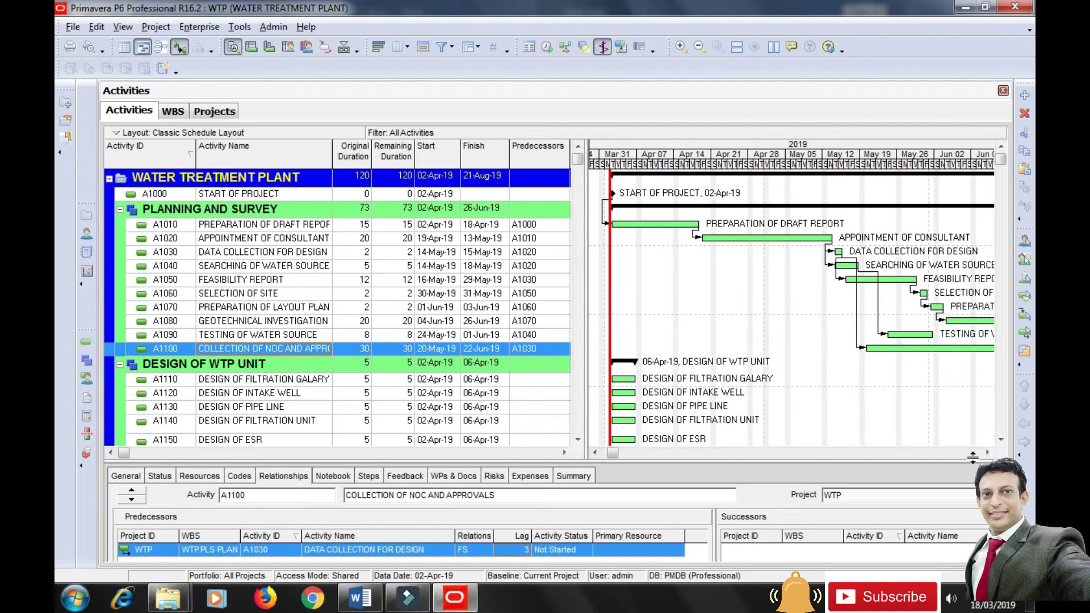
left_click_drag(887, 170, 831, 186)
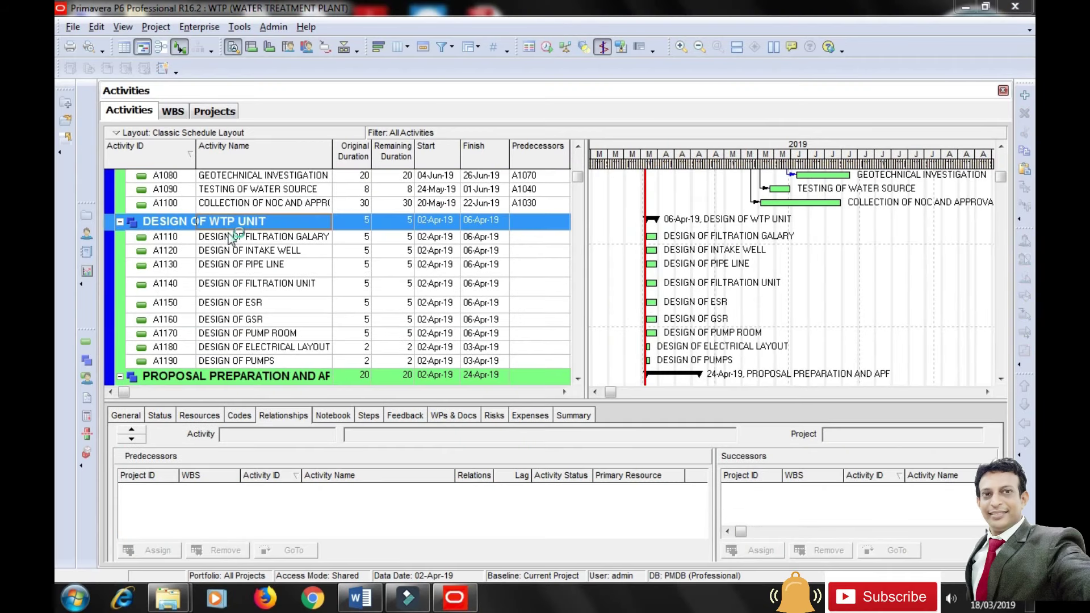
Assign A1080, A1090 and A1100 as predecessors of A1110.
left_click(230, 238)
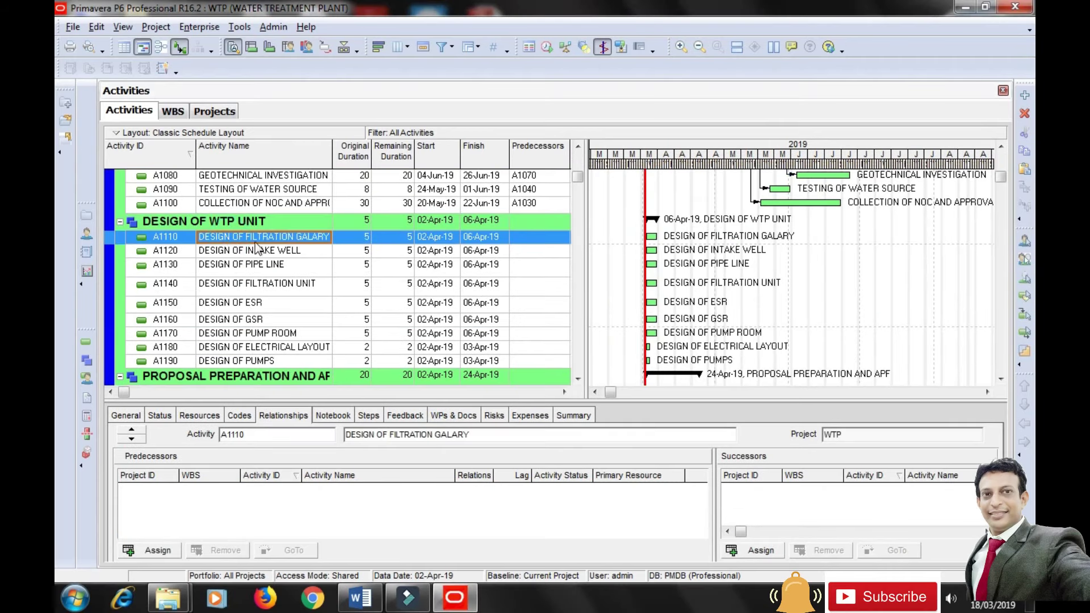
left_click(136, 550)
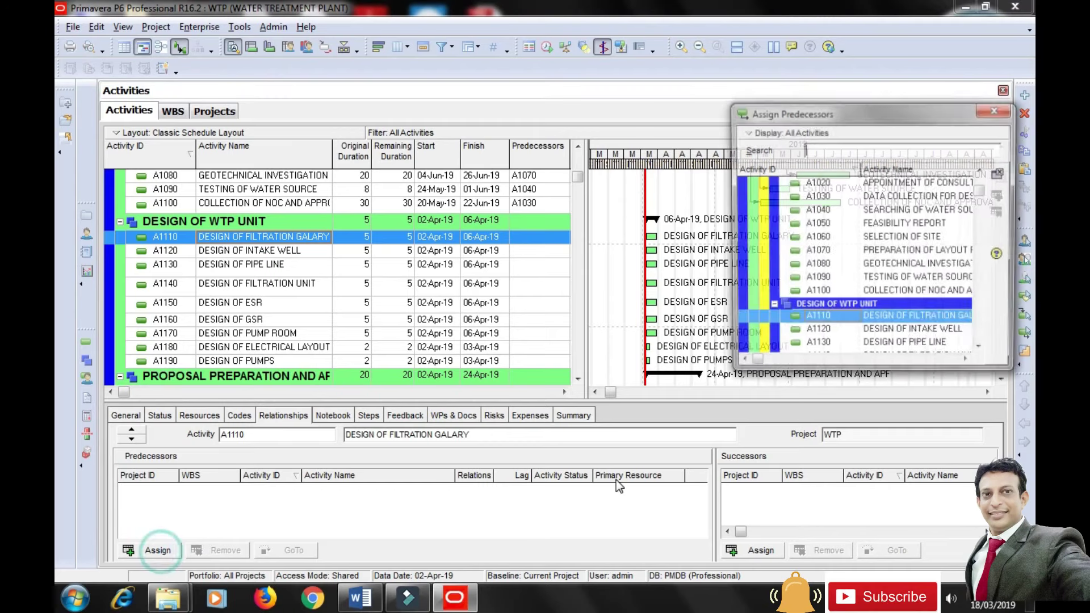
left_click(816, 266)
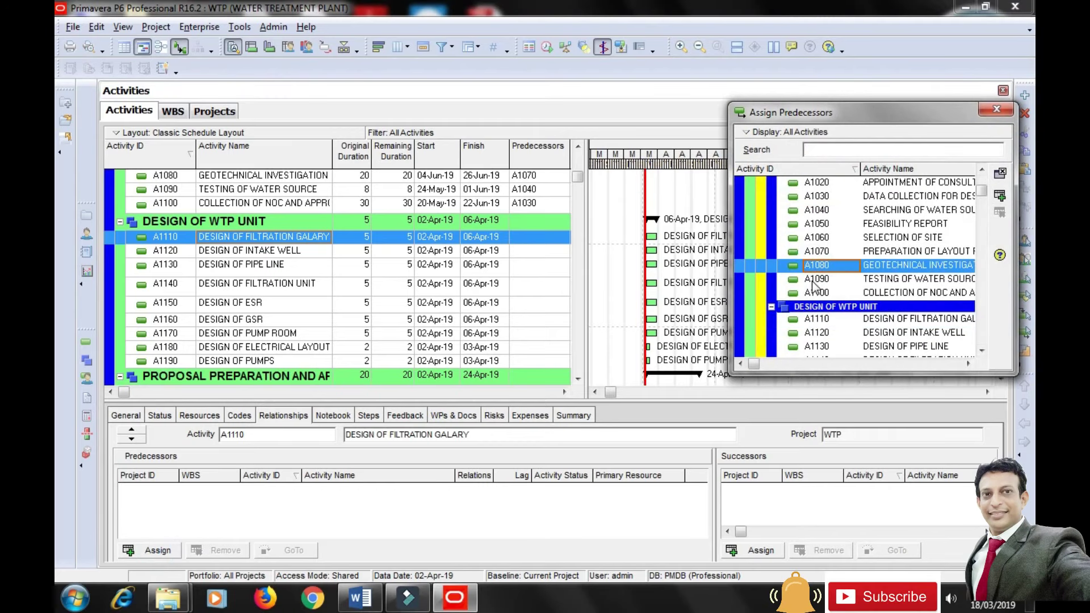
left_click(813, 282, "shift")
left_click(830, 291, "shift")
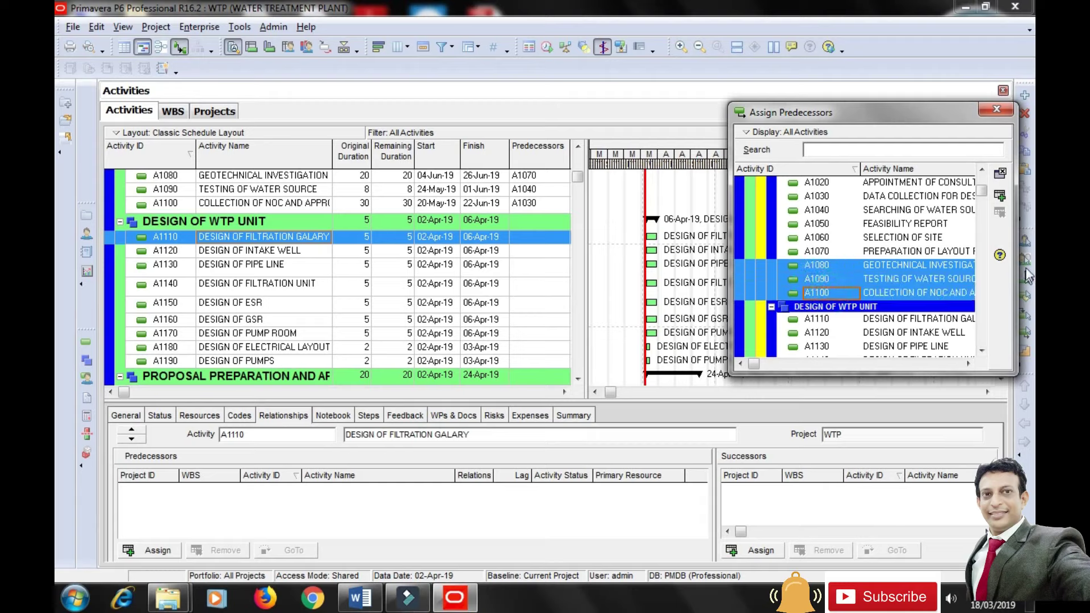
left_click(1000, 195)
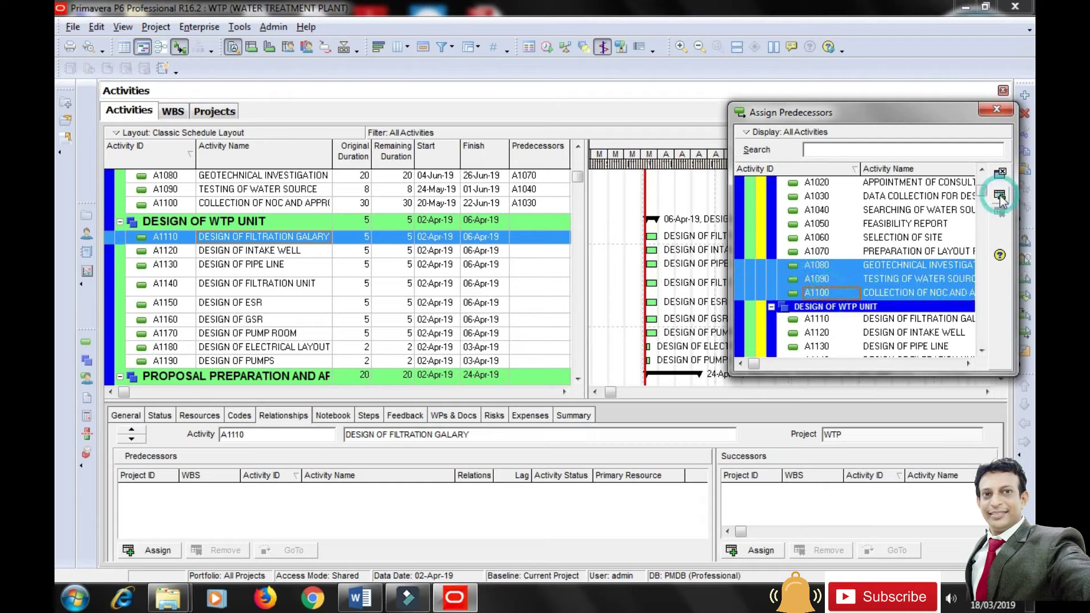
Set a lag of 2 on A1110's A1100 predecessor link.
left_click(456, 539)
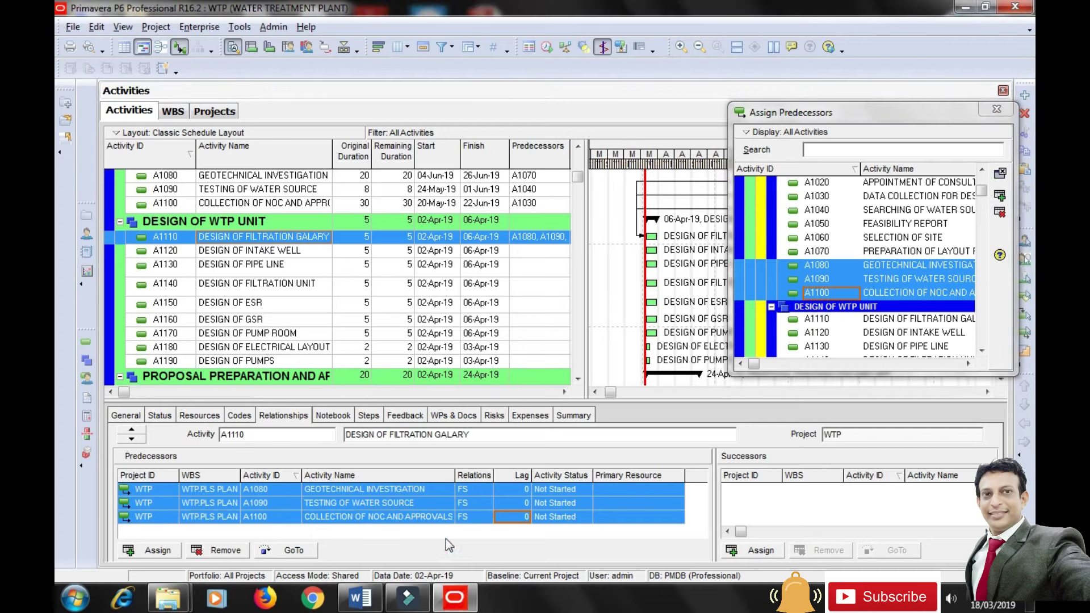
left_click(244, 518)
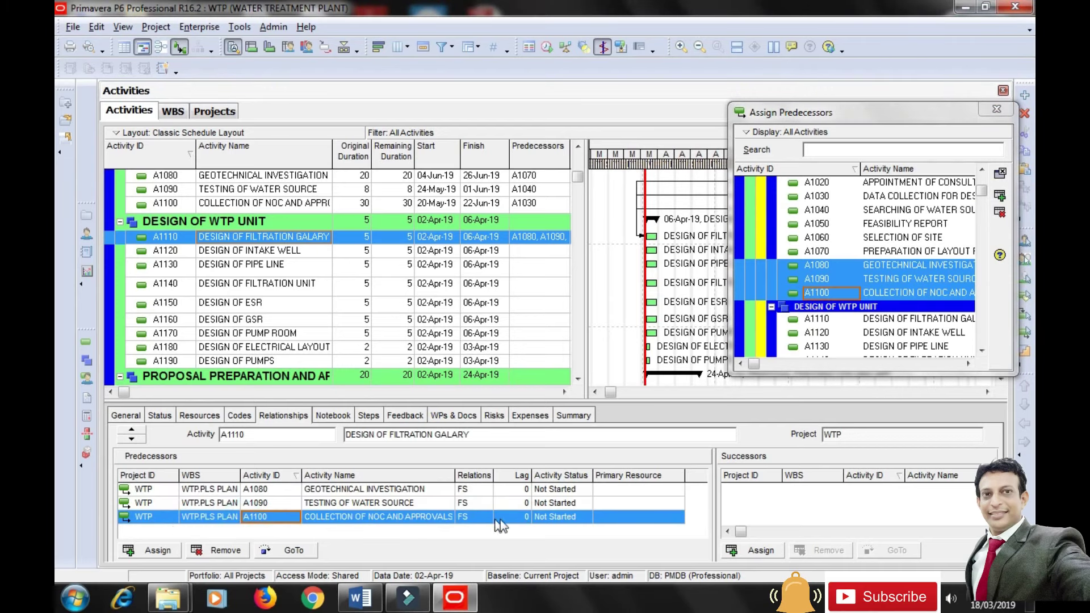
type("2")
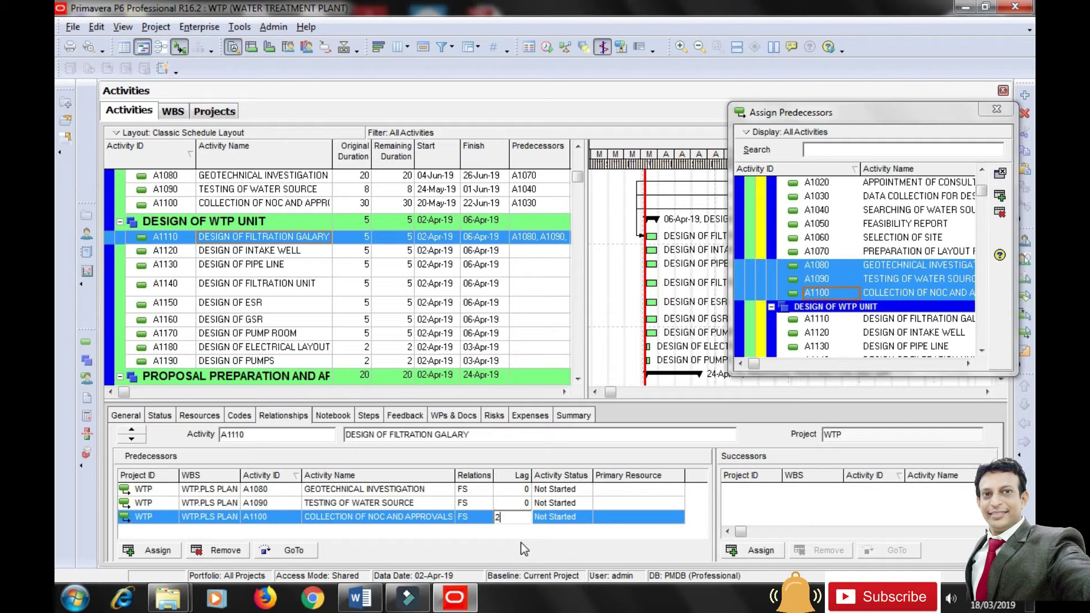
left_click(534, 539)
left_click(261, 251)
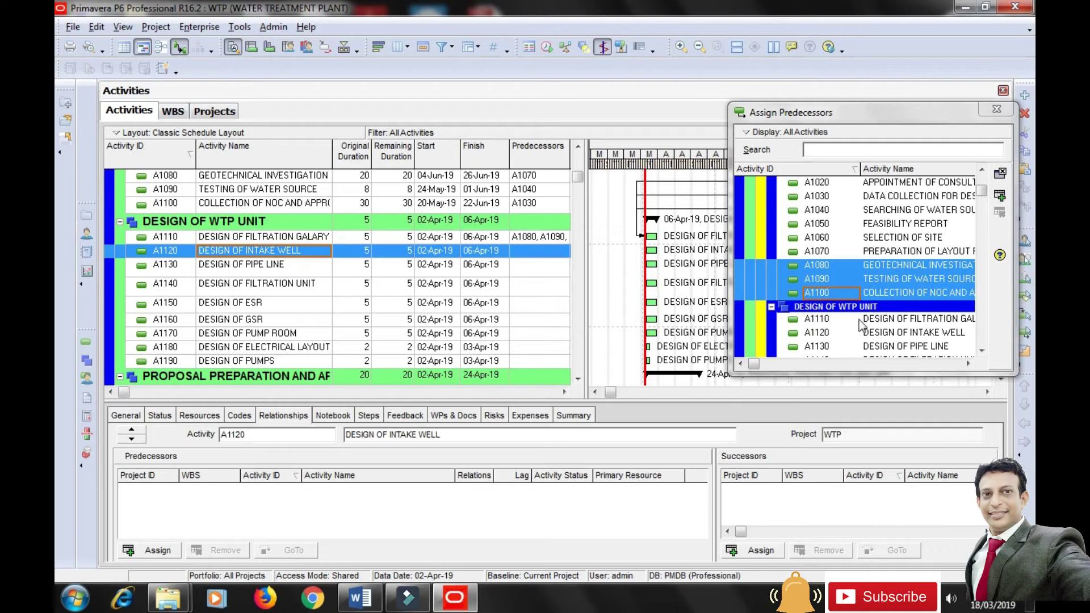
Link A1100 as the predecessor of both A1120 and A1130.
left_click(827, 294)
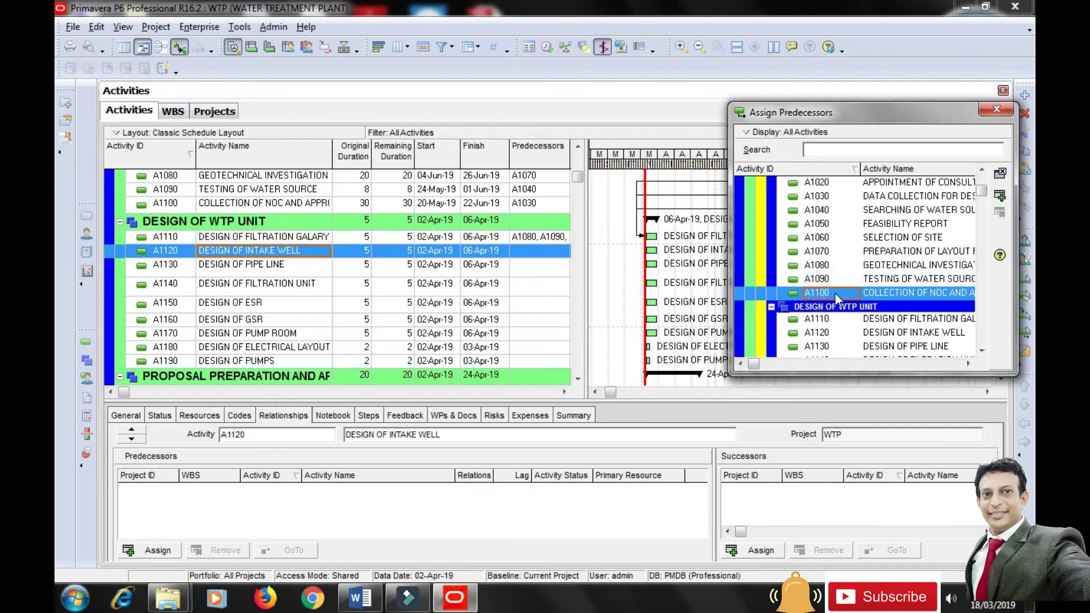
left_click(1001, 197)
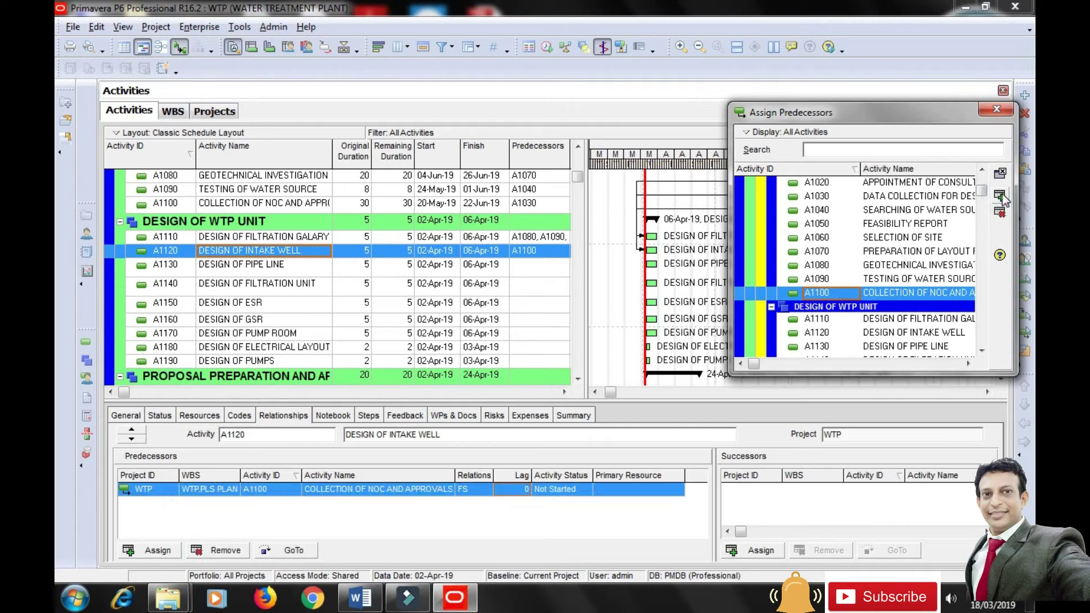
left_click(247, 265)
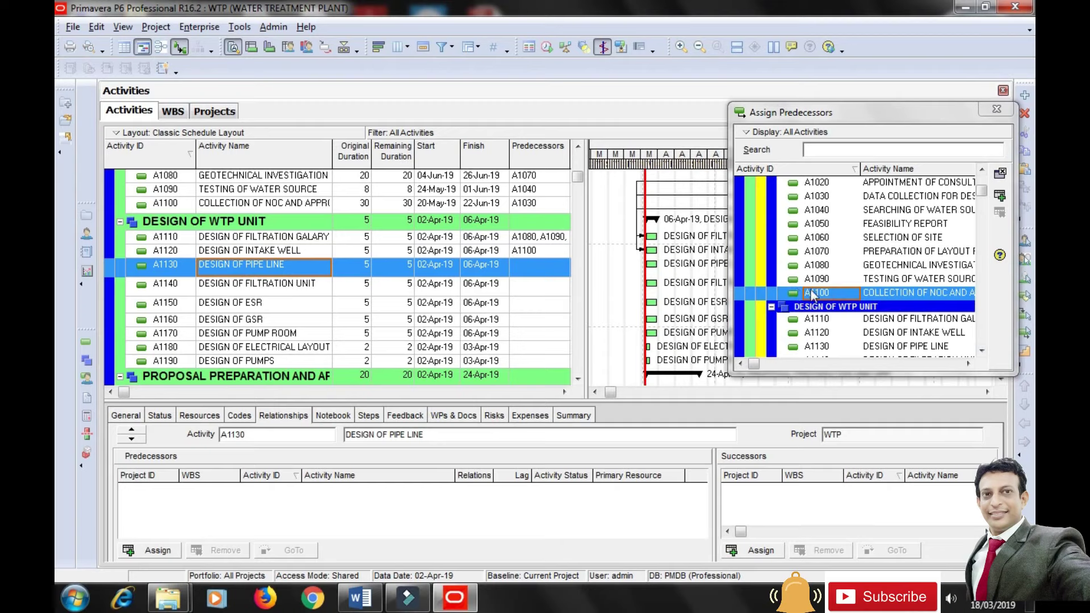
left_click(1000, 196)
left_click(1000, 195)
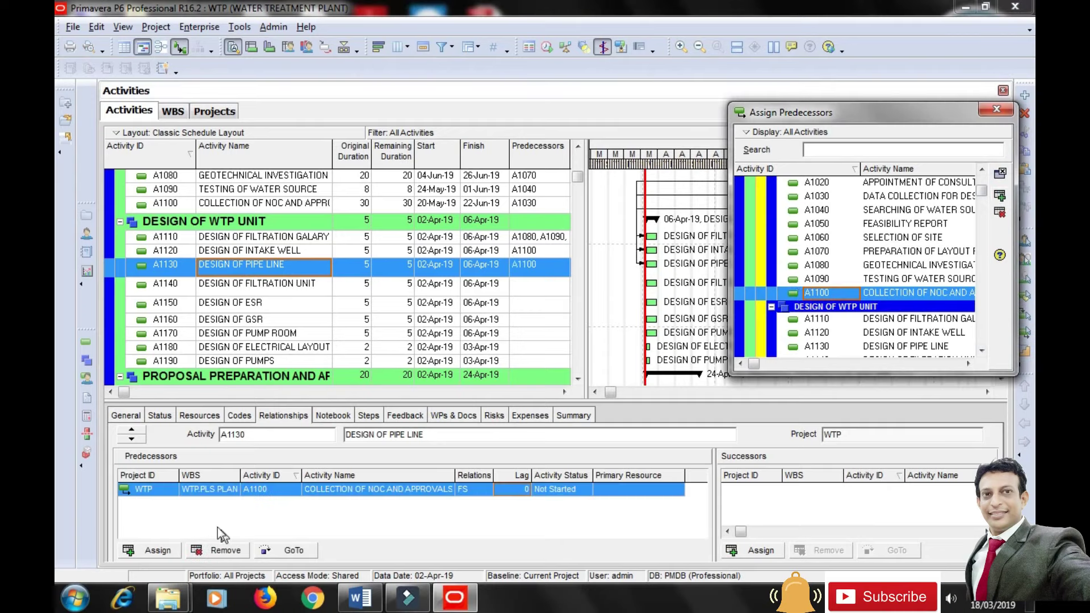
Make A1110 the predecessor of A1140 with a lag of 2.
left_click(288, 283)
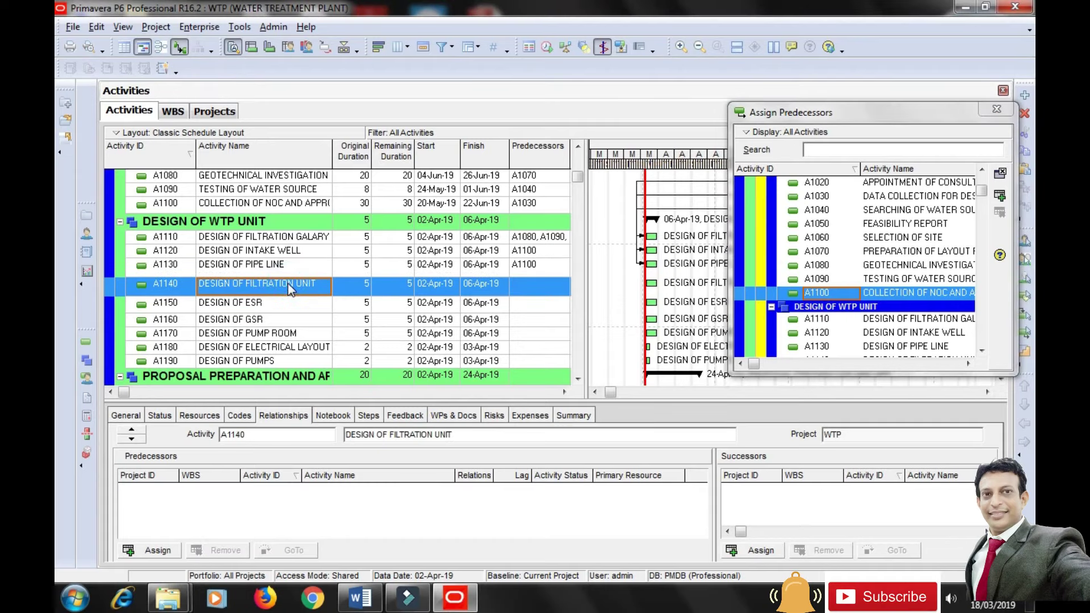
left_click(898, 321)
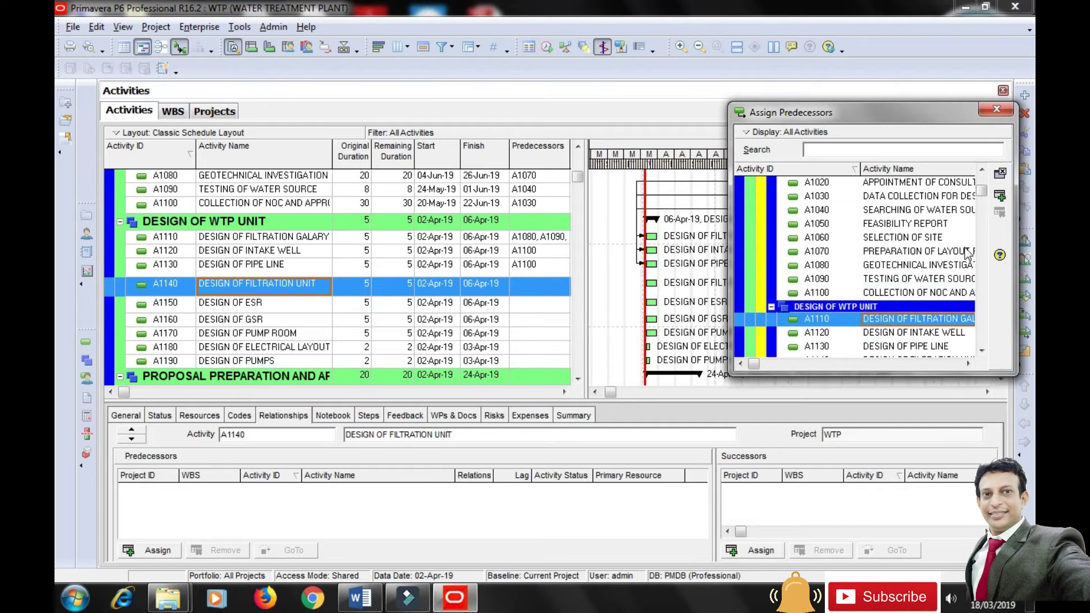
left_click(1000, 196)
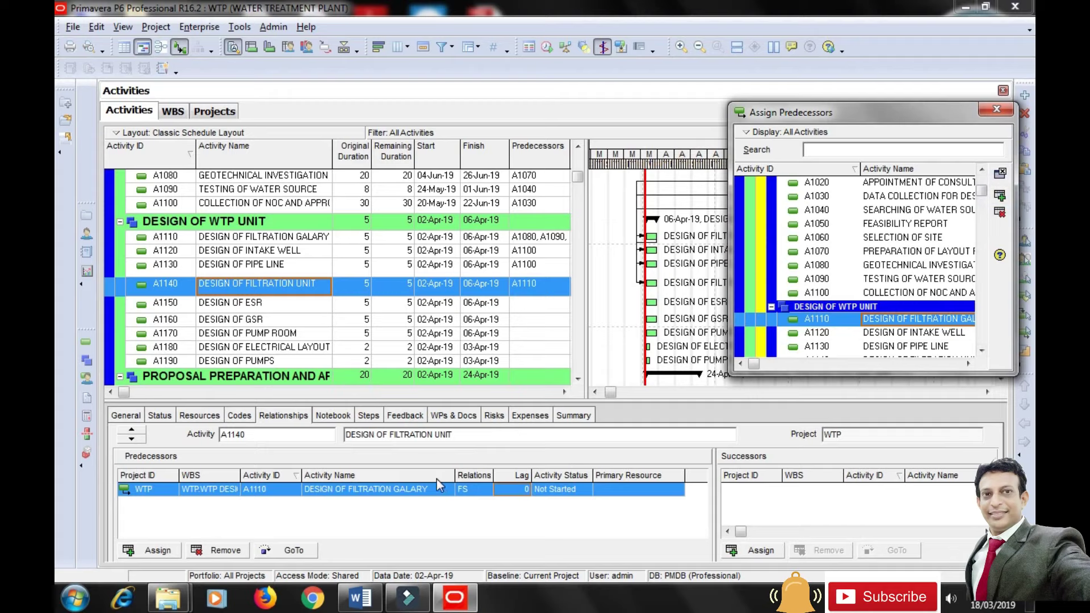
left_click(518, 489)
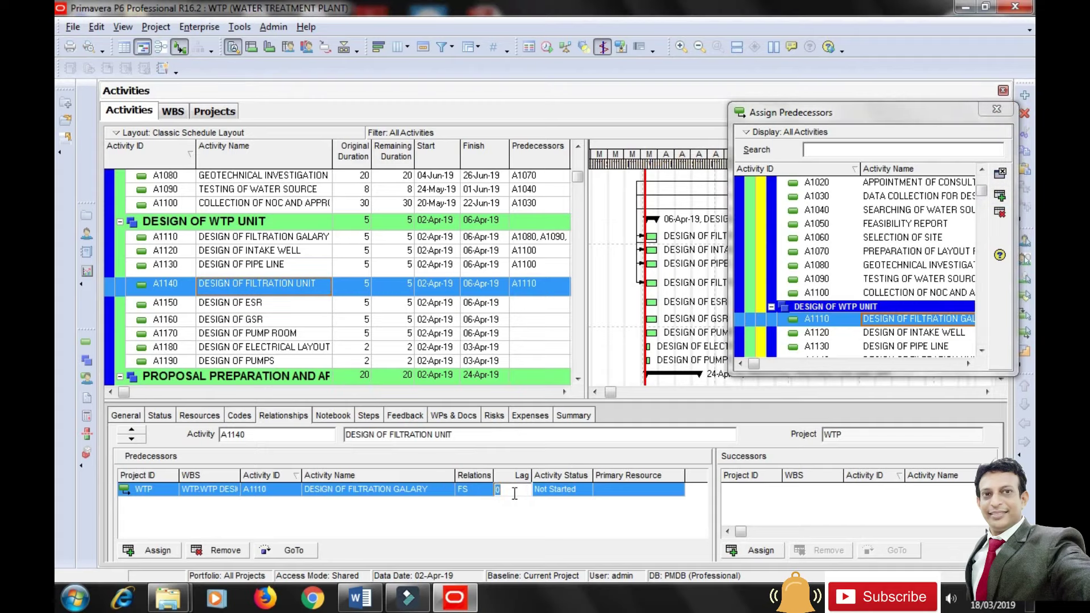
key("Return")
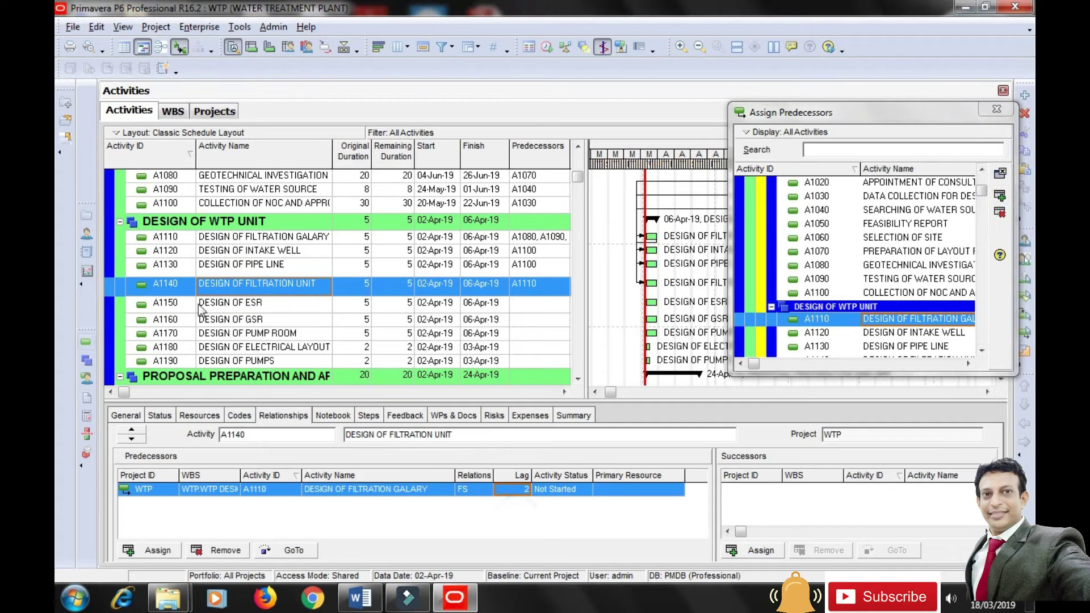
Assign A1120 and A1130 as predecessors of A1150 and A1160.
left_click(246, 304)
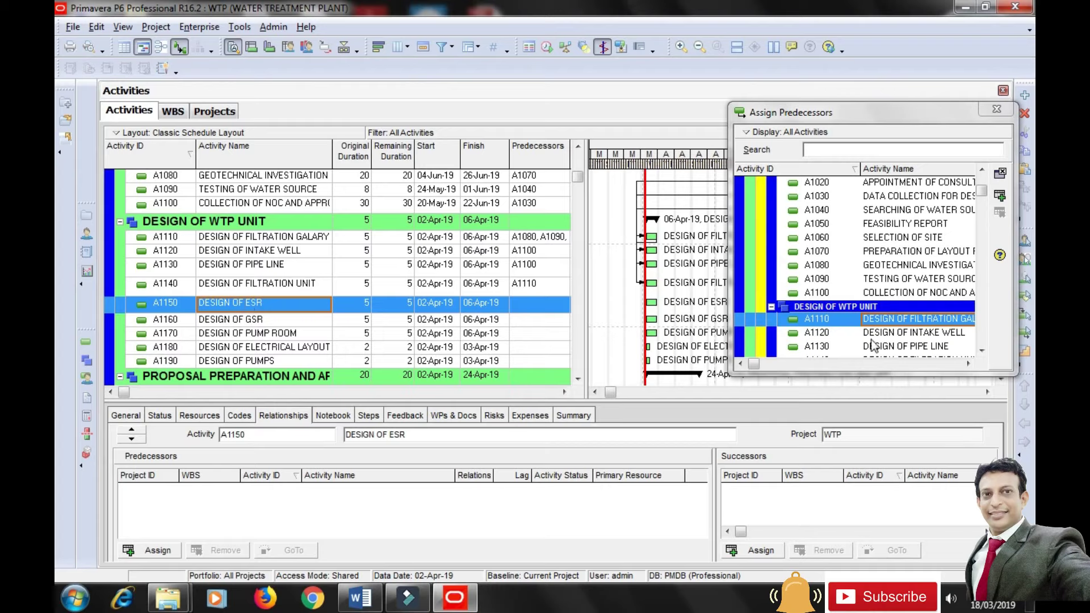
left_click(887, 335)
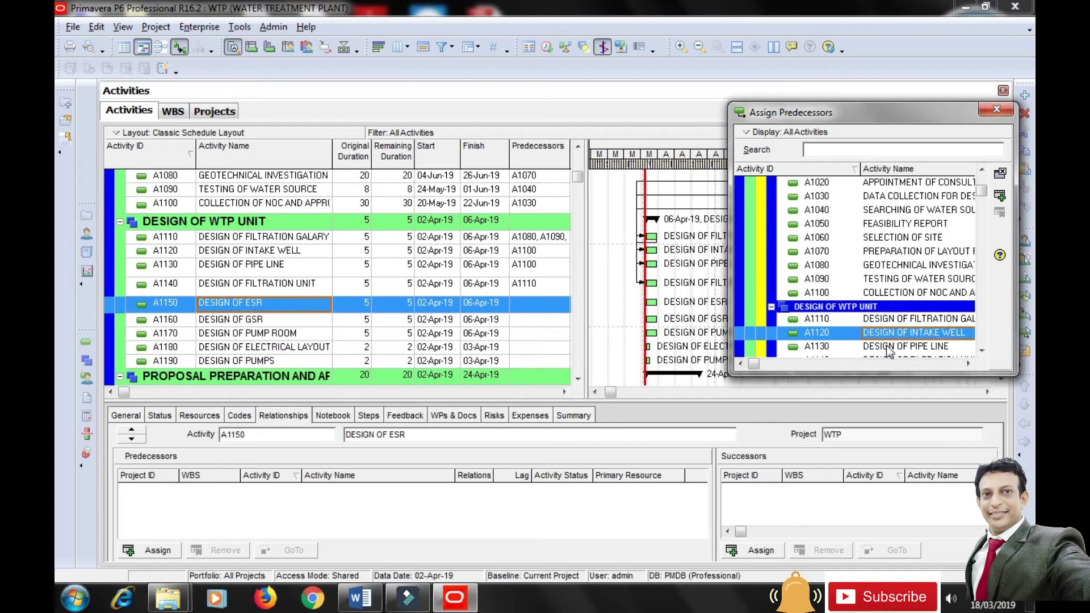
left_click(891, 348, "shift")
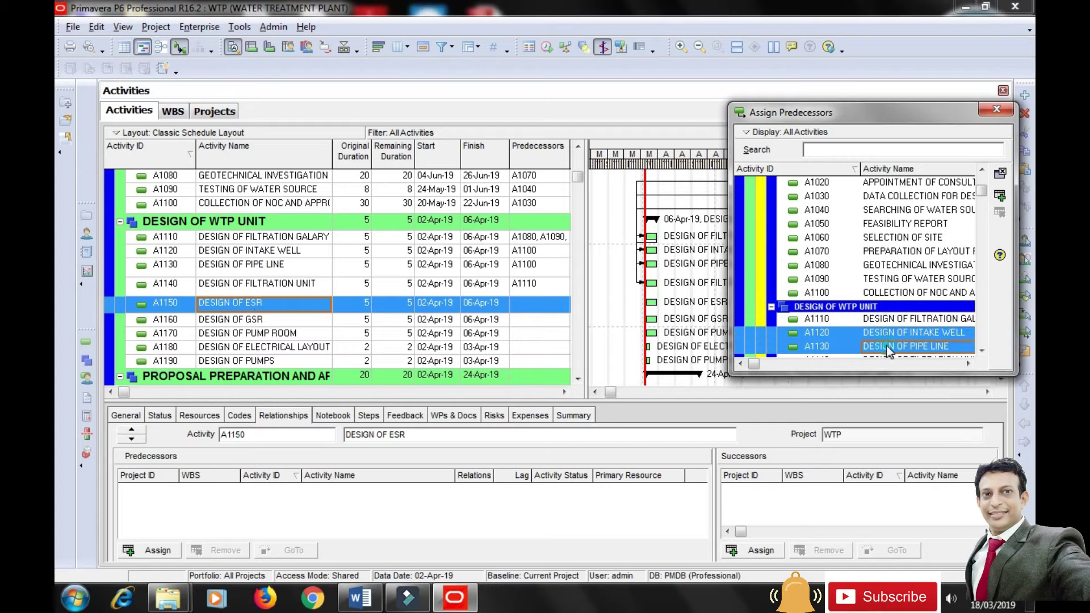
left_click(999, 196)
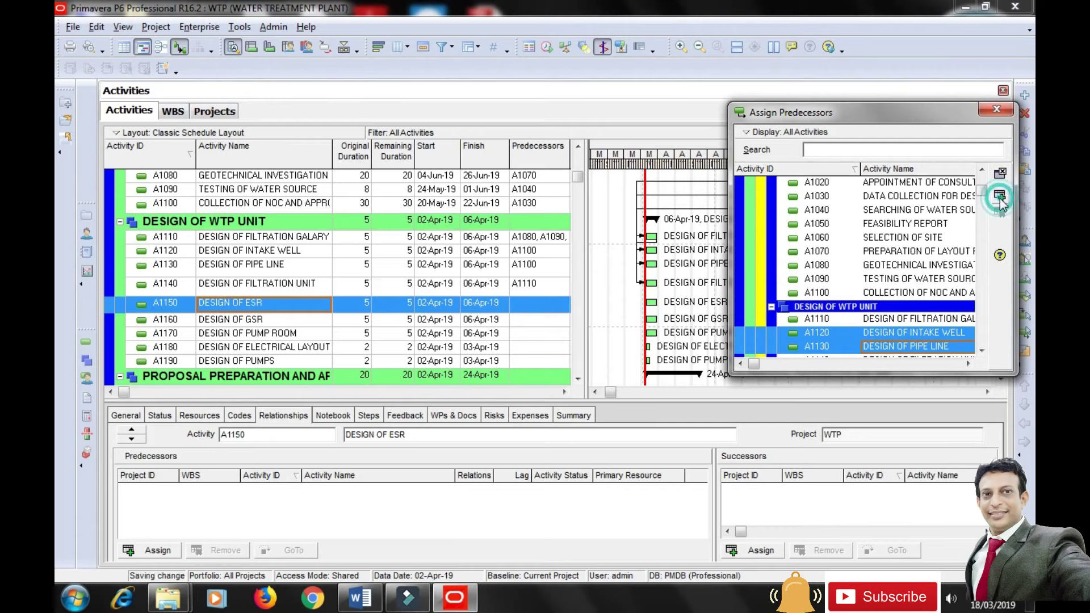
left_click(436, 553)
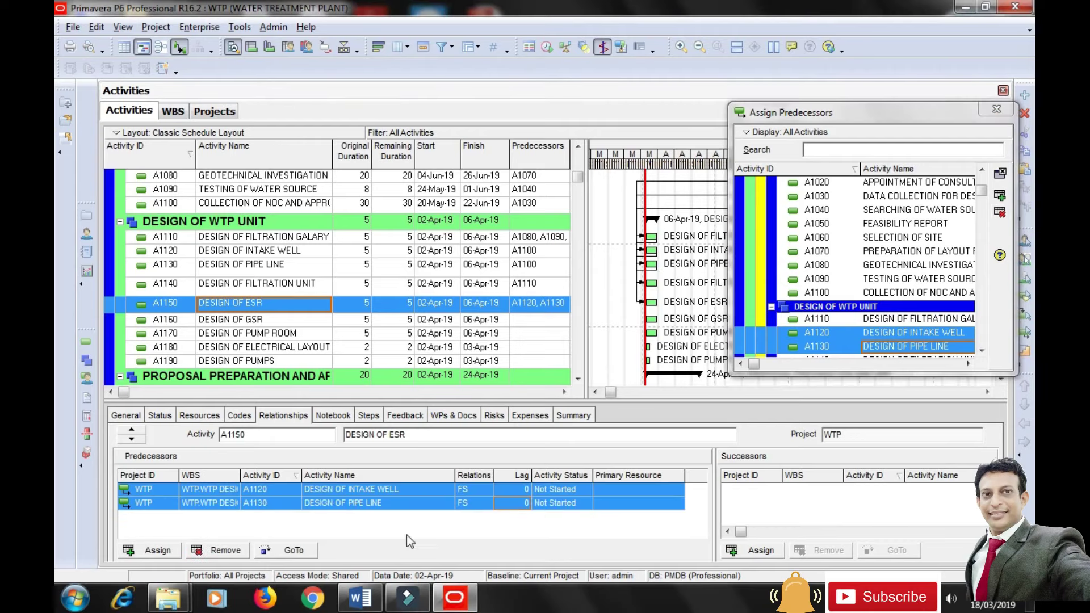
left_click(241, 321)
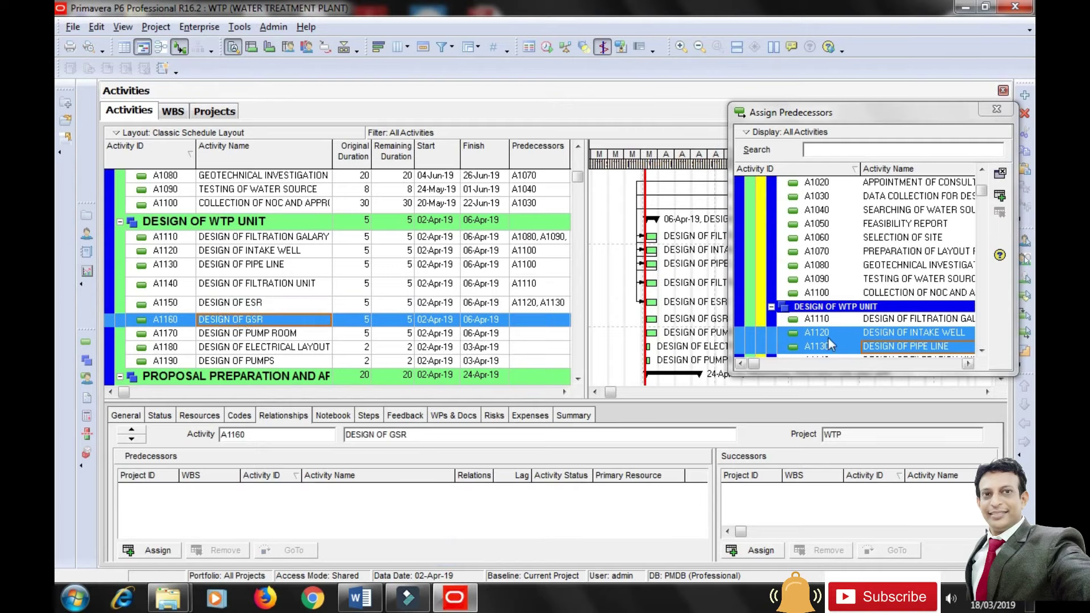
left_click(1001, 200)
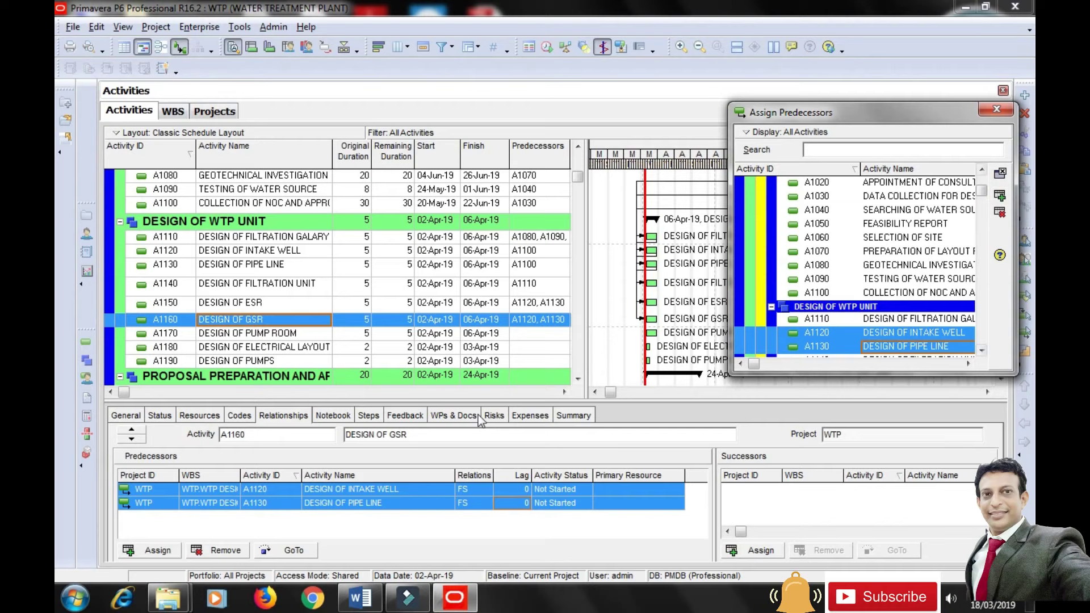
Add A1140 as a third predecessor of A1160.
left_click(271, 338)
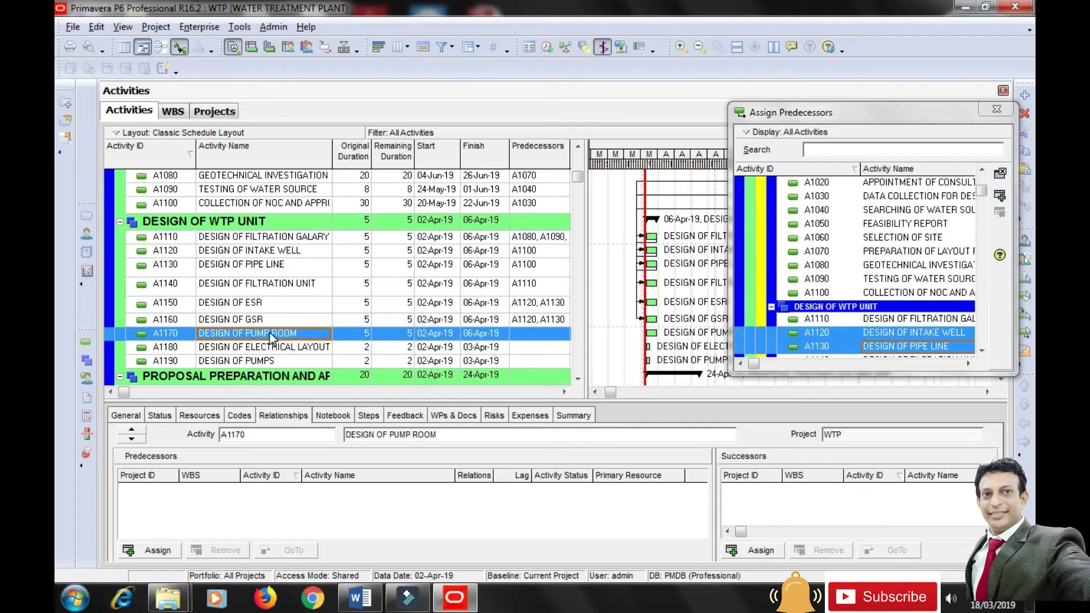
left_click(237, 319)
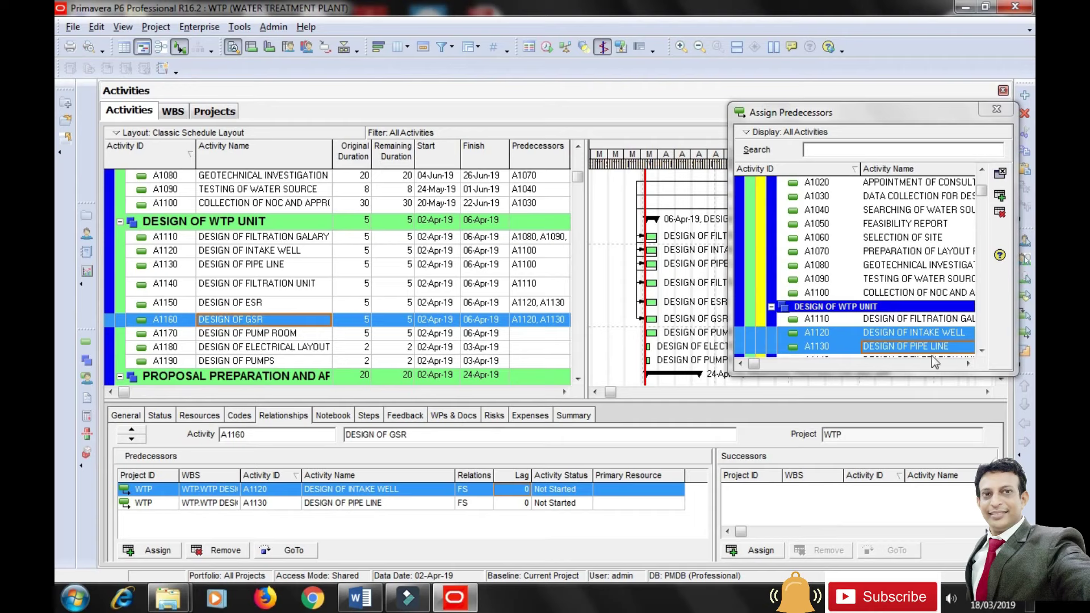
left_click(981, 351)
left_click(981, 350)
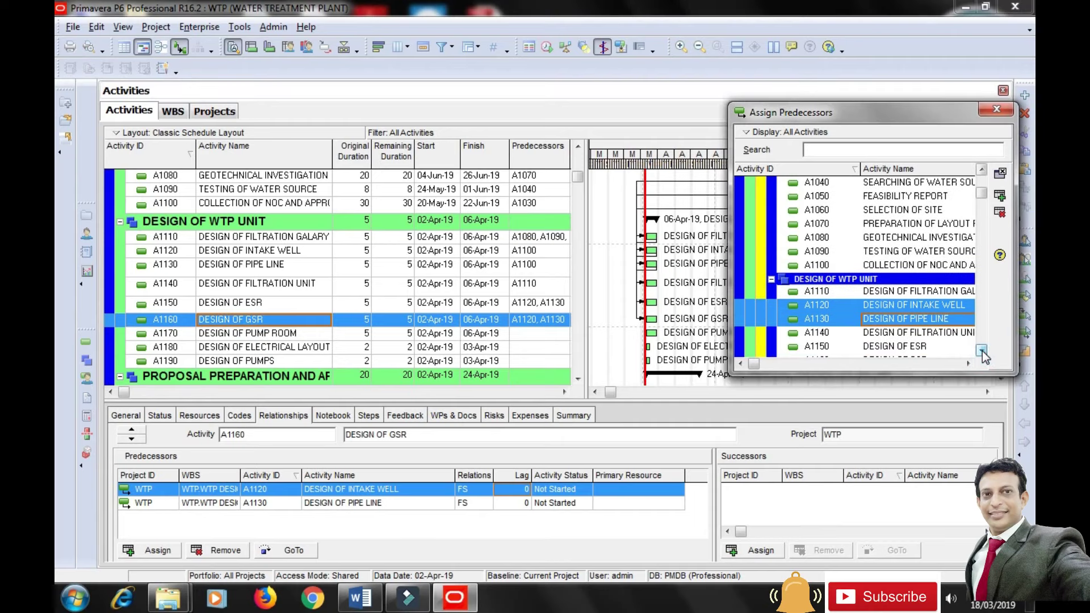
left_click(981, 351)
left_click(899, 319)
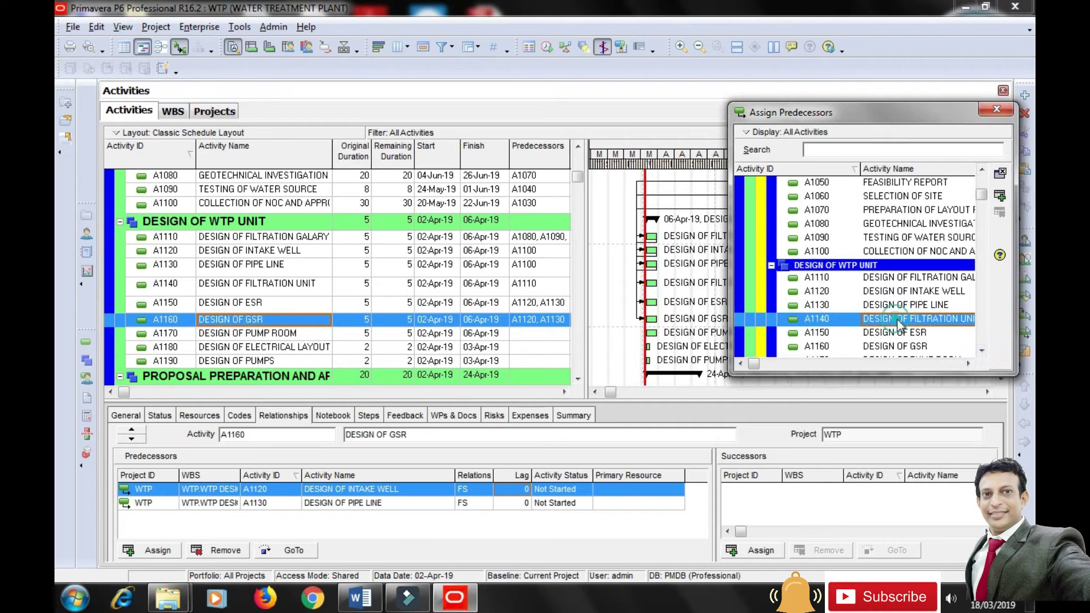
left_click(999, 196)
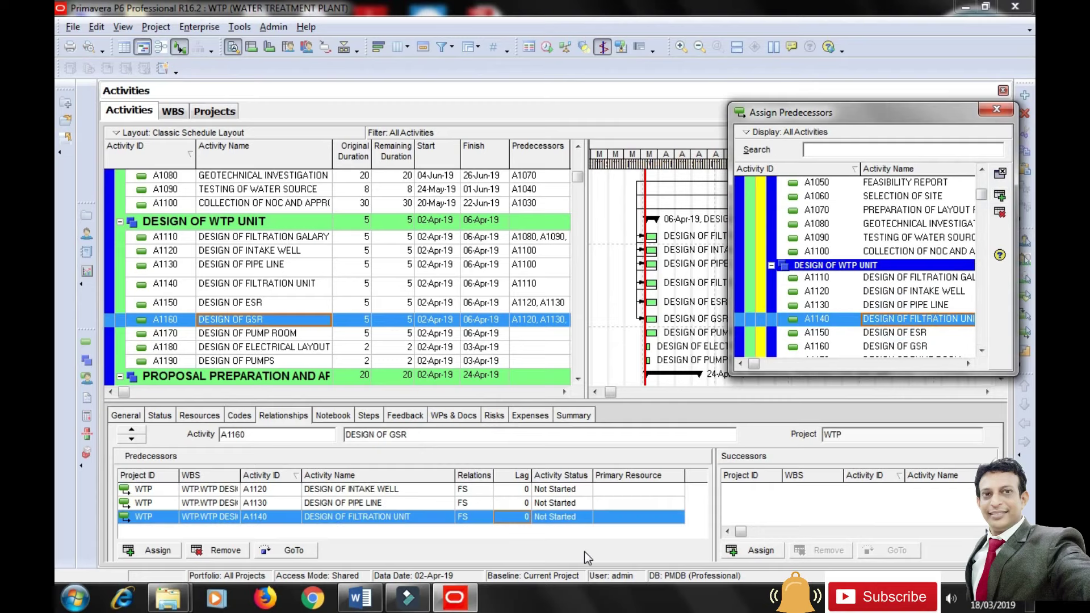
Make A1150 and A1160 the predecessors of A1170.
left_click(276, 335)
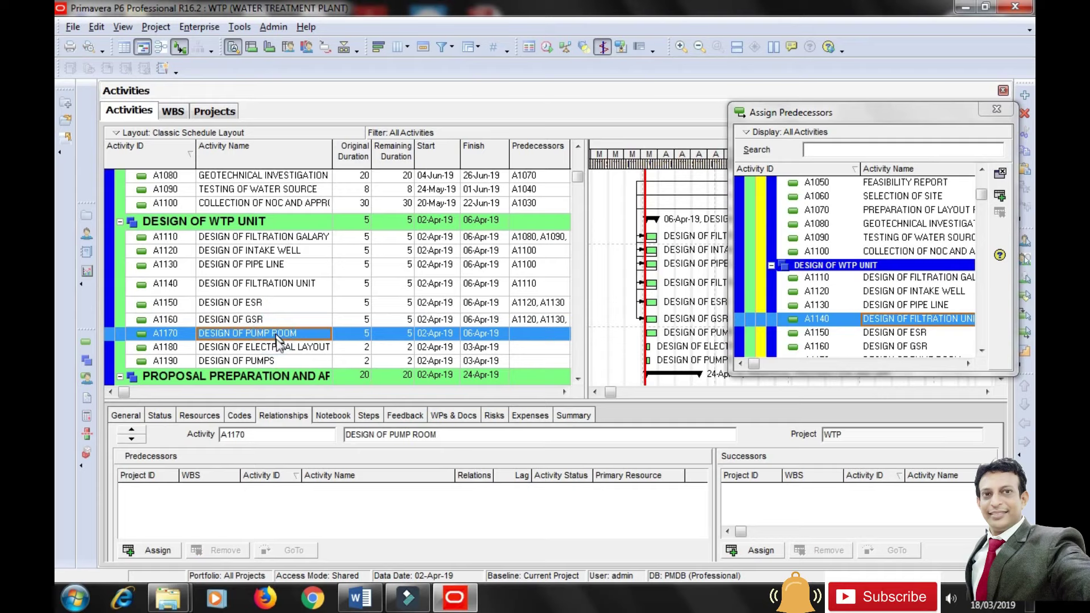
left_click(895, 335)
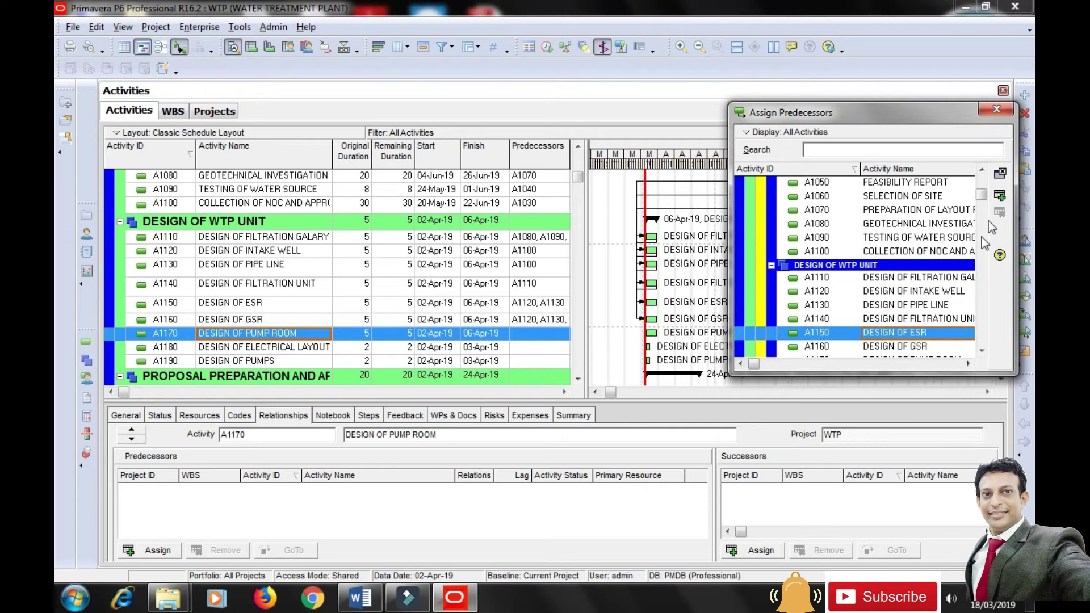
left_click(1000, 195)
left_click(860, 346)
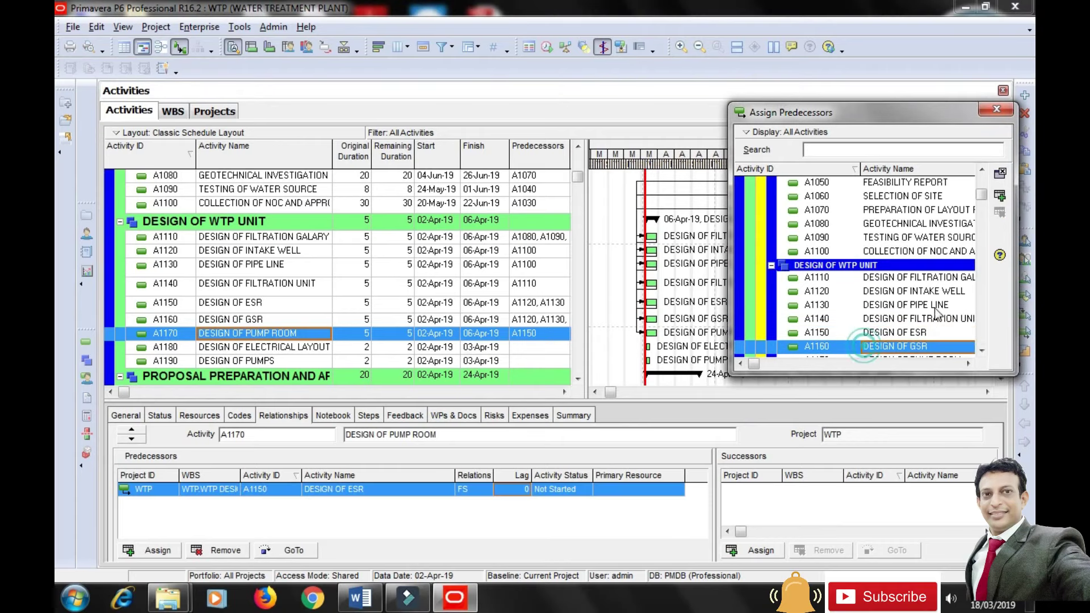
left_click(1000, 195)
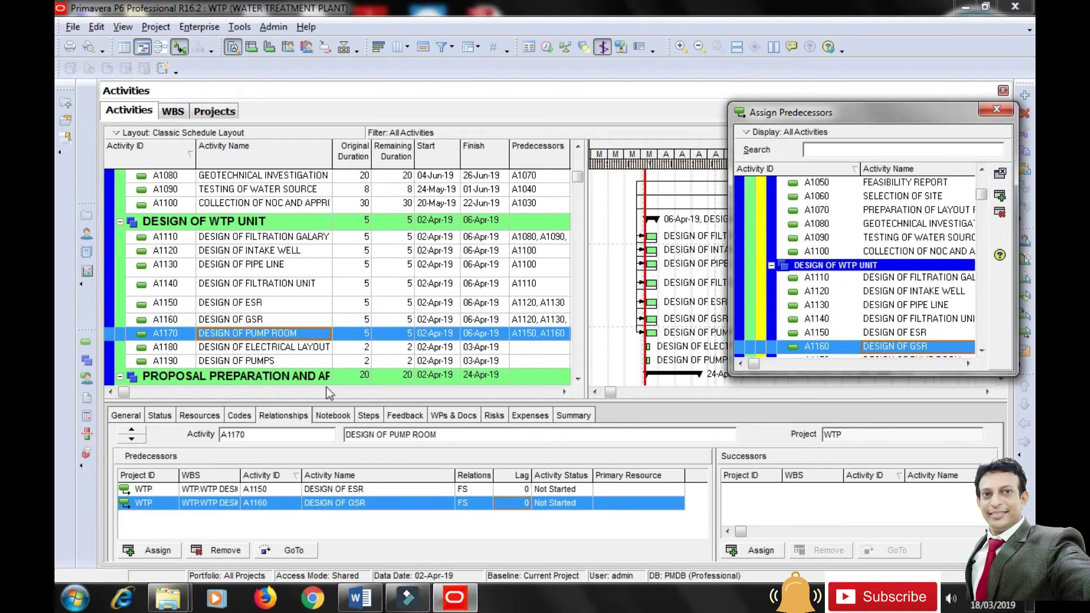
left_click(264, 347)
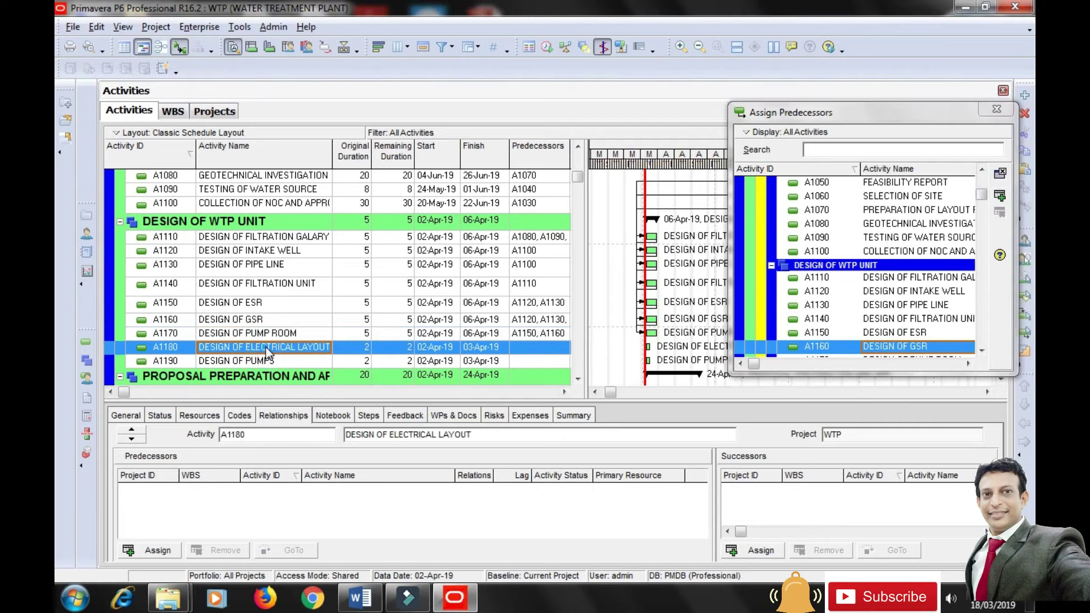
Make A1170 the predecessor of A1180 with a lag of 1.
left_click(982, 351)
left_click(981, 350)
left_click(981, 351)
left_click(982, 350)
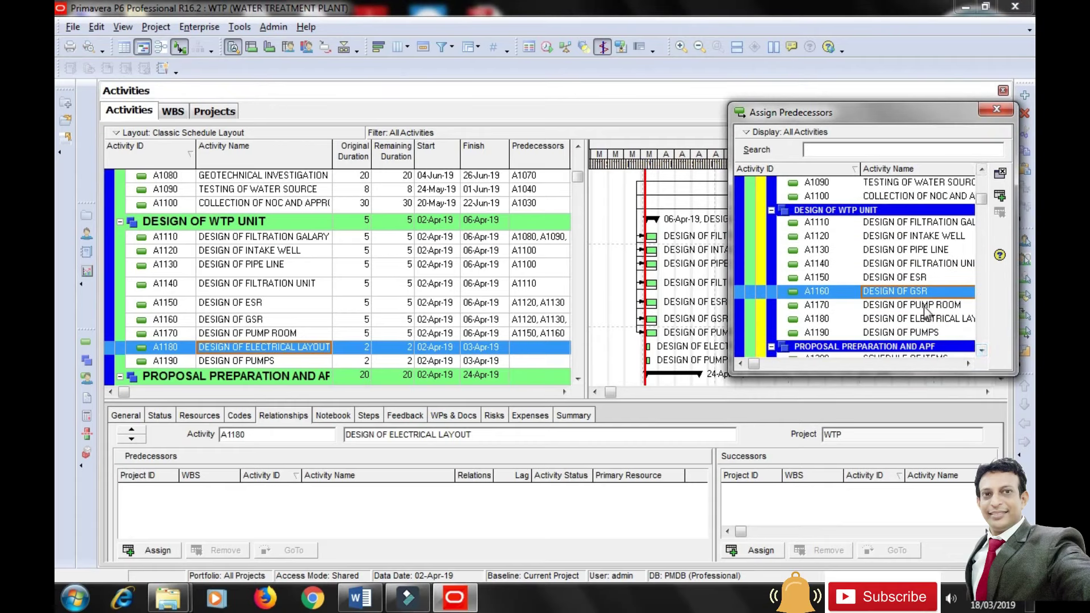
left_click(927, 306)
left_click(1000, 197)
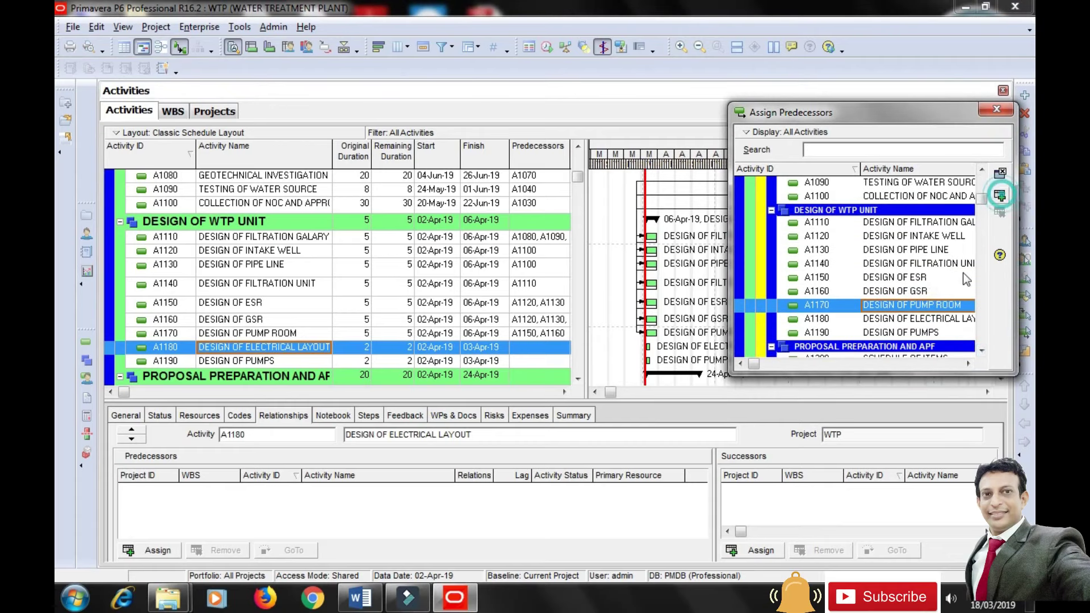
left_click(522, 490)
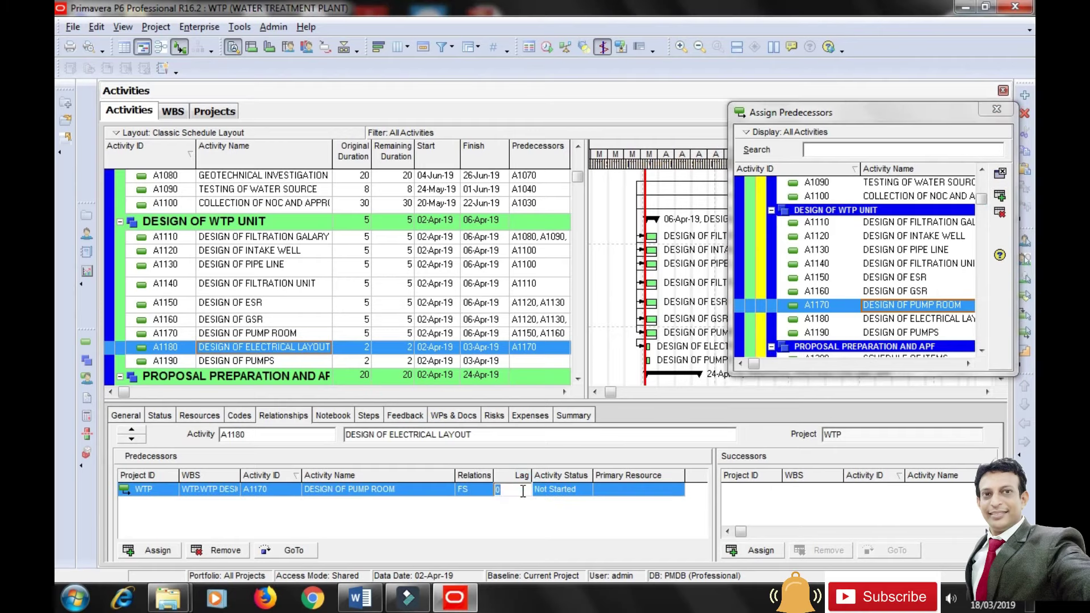
key("Return")
Make A1180 the predecessor of A1190 and close the Assign Predecessors window.
left_click(173, 363)
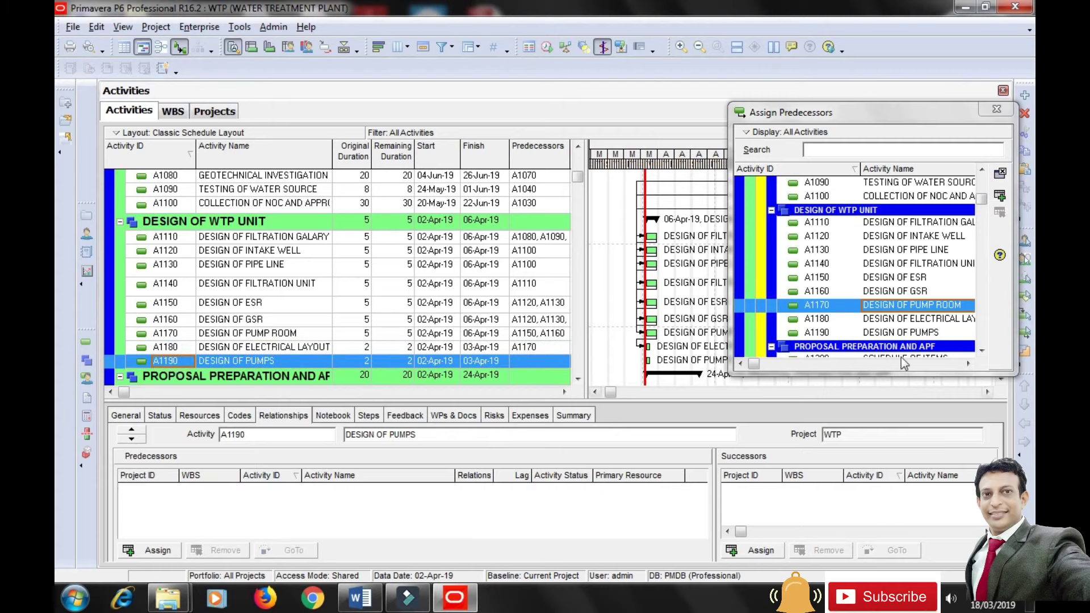
left_click(903, 319)
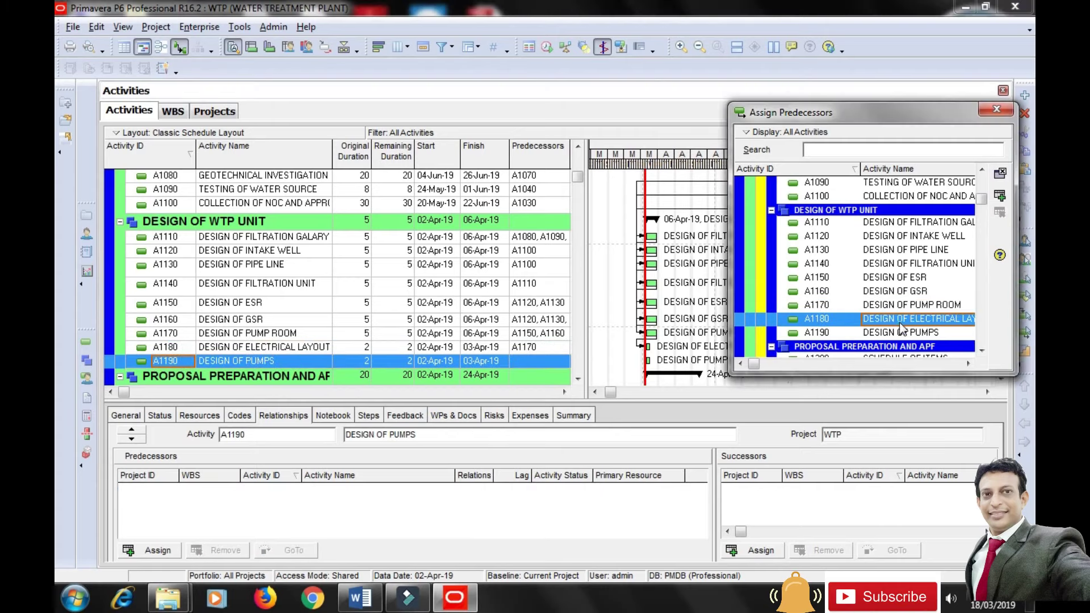
left_click(1000, 196)
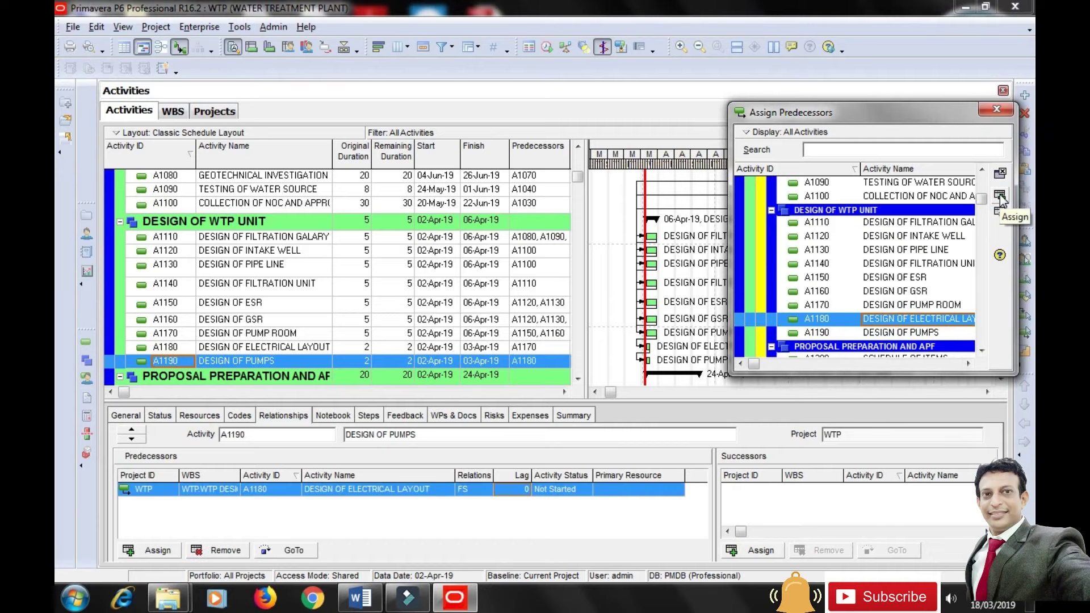
left_click(995, 111)
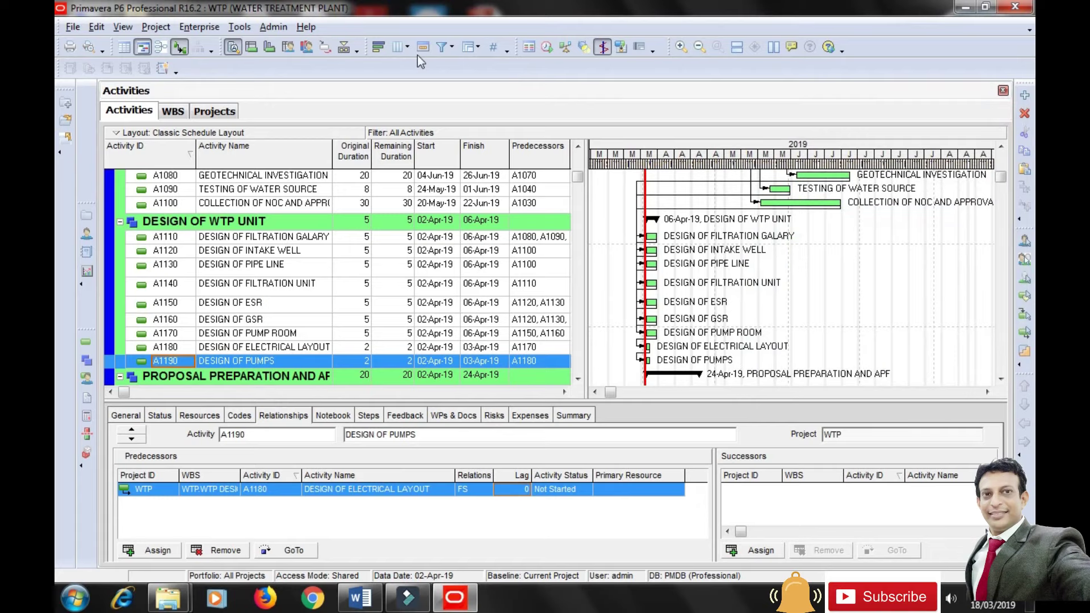
Recalculate the schedule via Tools > Schedule, moving the dialog off the activity grid.
left_click(236, 27)
left_click(278, 46)
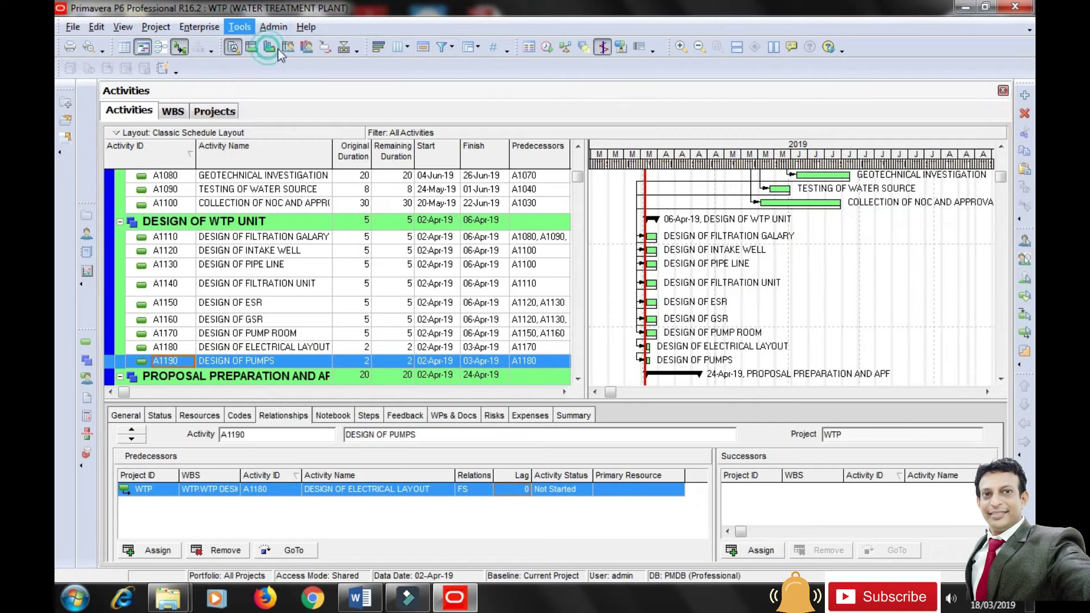
left_click_drag(553, 185, 774, 399)
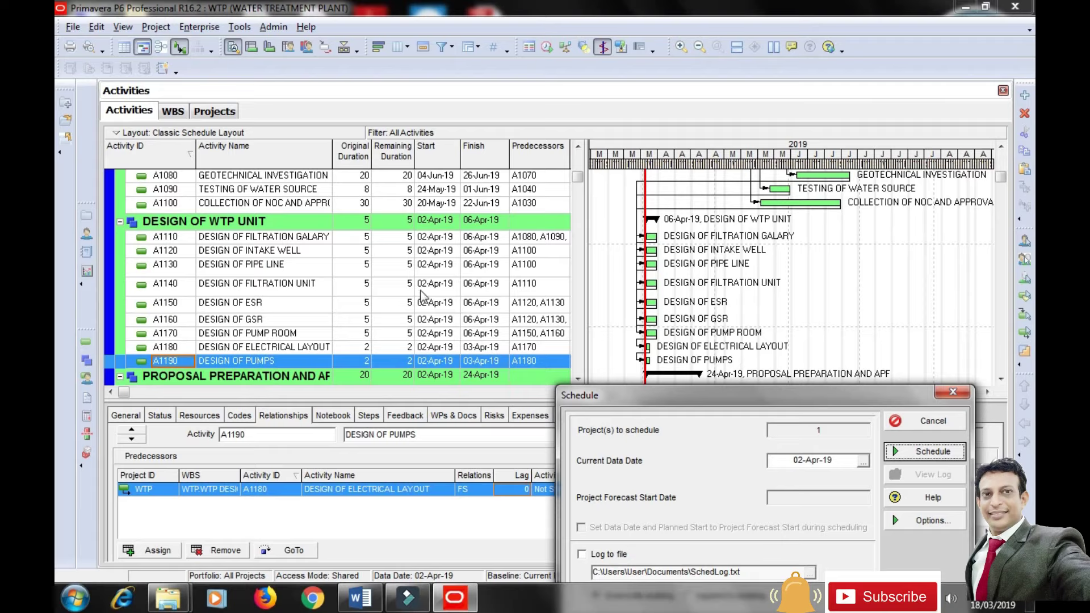
left_click_drag(632, 395, 159, 289)
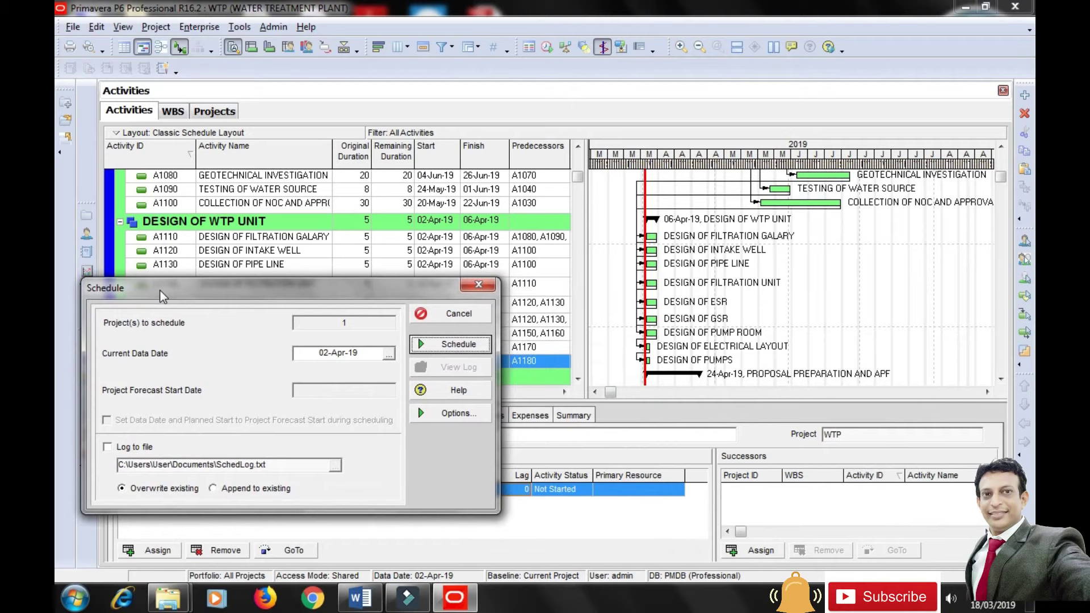
left_click(458, 344)
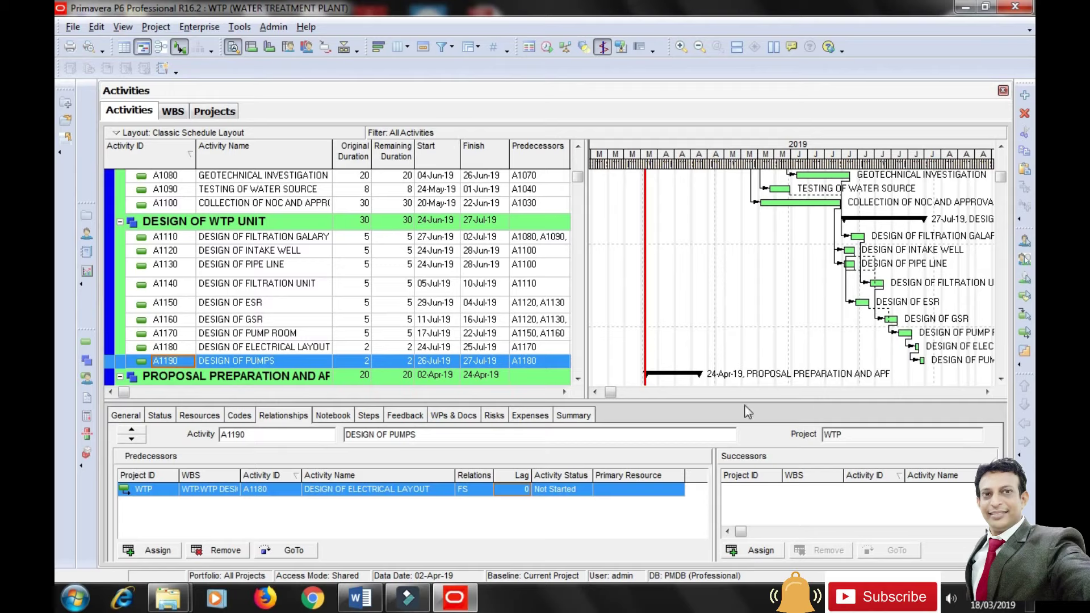
Pan and zoom the Gantt timeline to inspect the bars, then widen the Activity Name column.
left_click(988, 392)
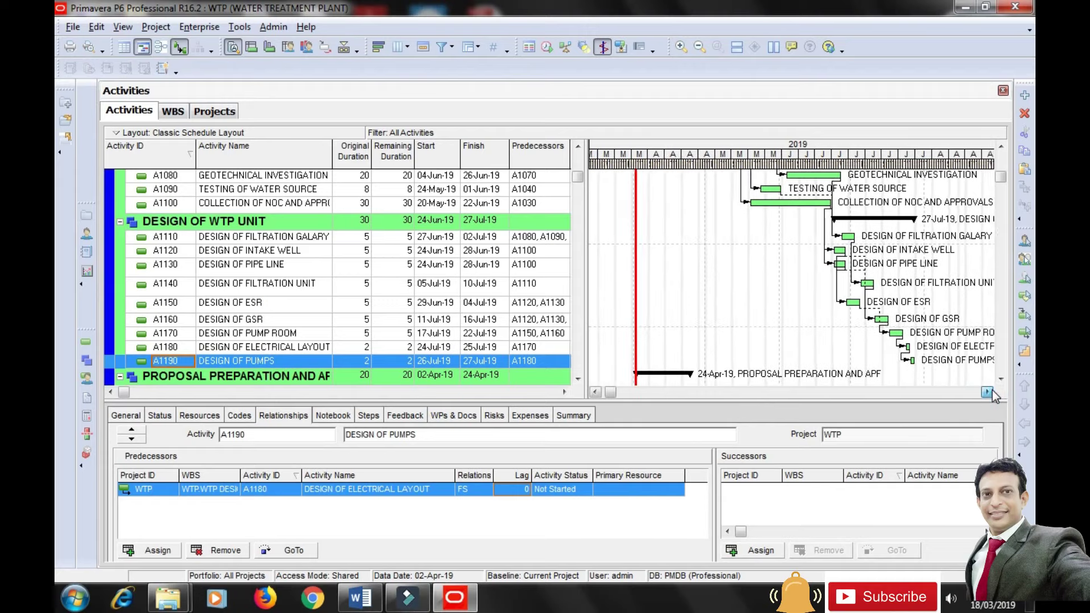
left_click_drag(992, 395, 992, 396)
left_click_drag(611, 393, 779, 407)
left_click_drag(710, 162, 758, 172)
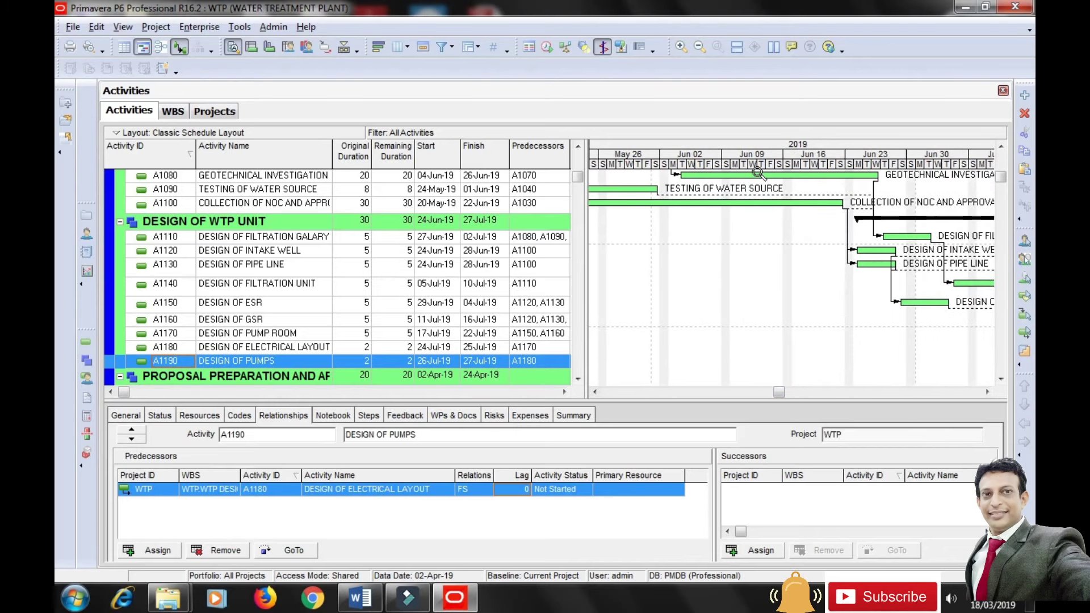
left_click_drag(778, 394, 807, 393)
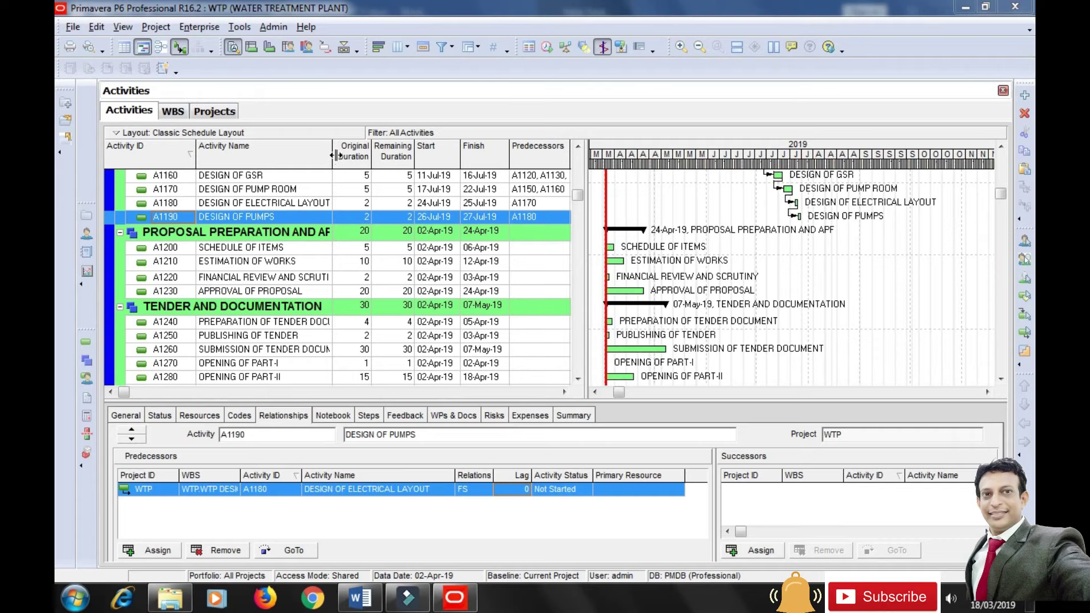
left_click_drag(335, 154, 352, 155)
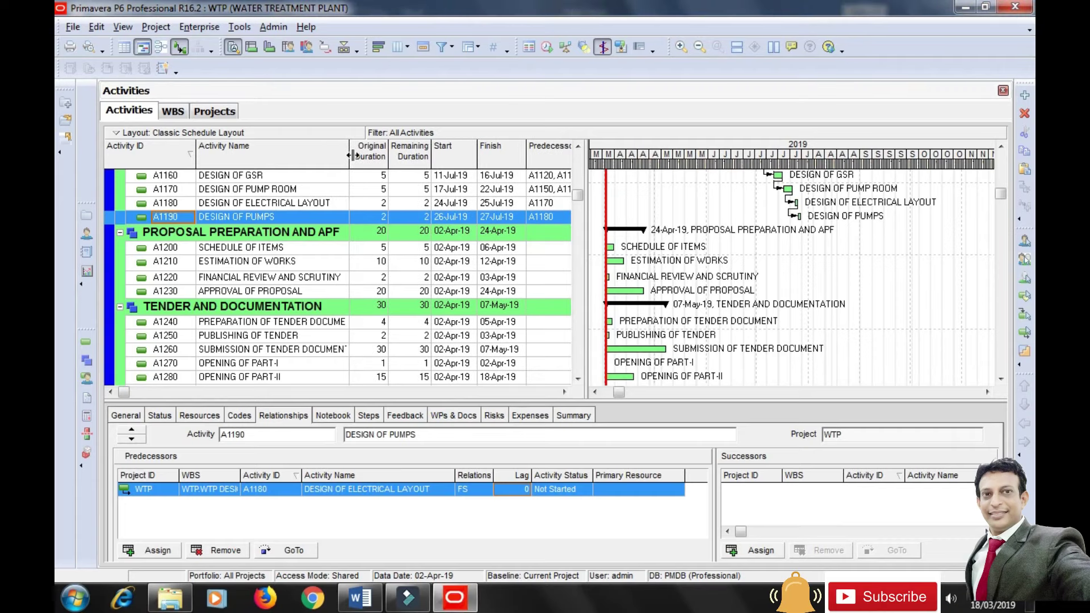
Make SCHEDULE OF ITEMS follow DESIGN OF PUMPS with a 4-day lag.
left_click(245, 249)
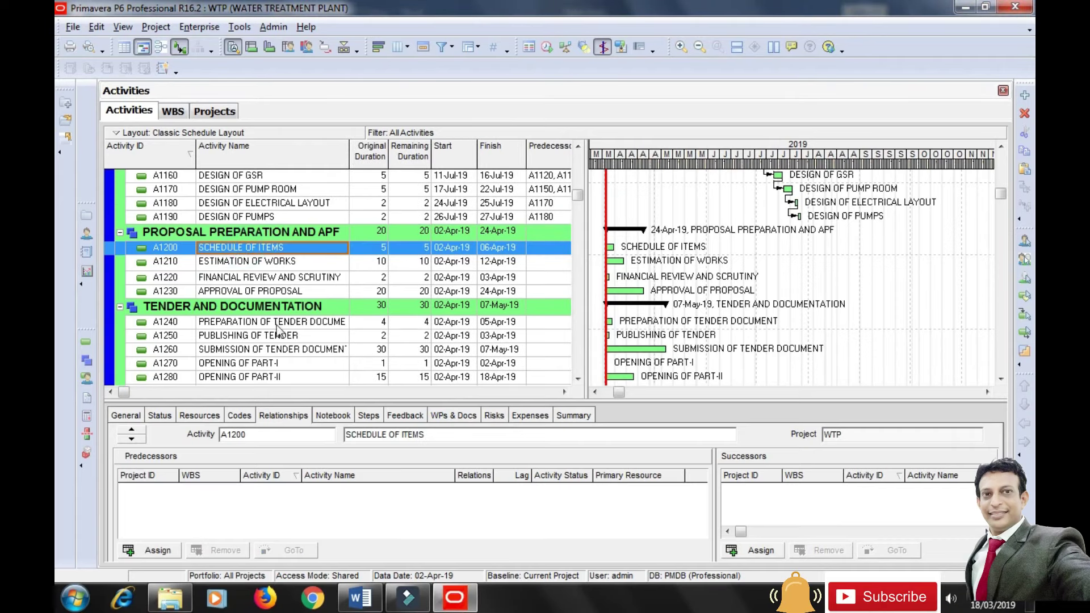
left_click(158, 554)
left_click_drag(850, 114, 722, 72)
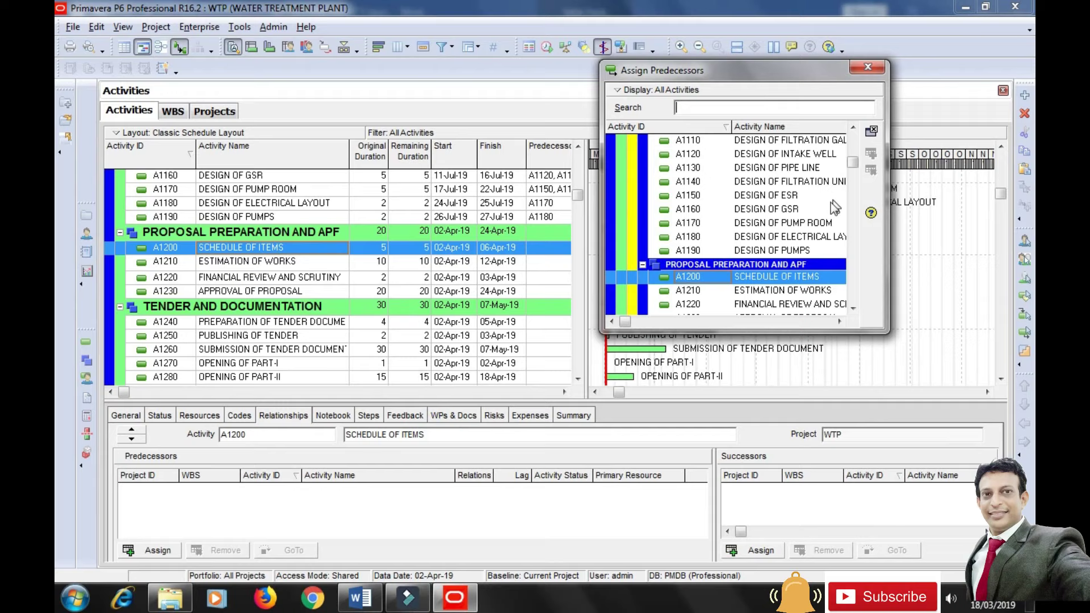
left_click(793, 251)
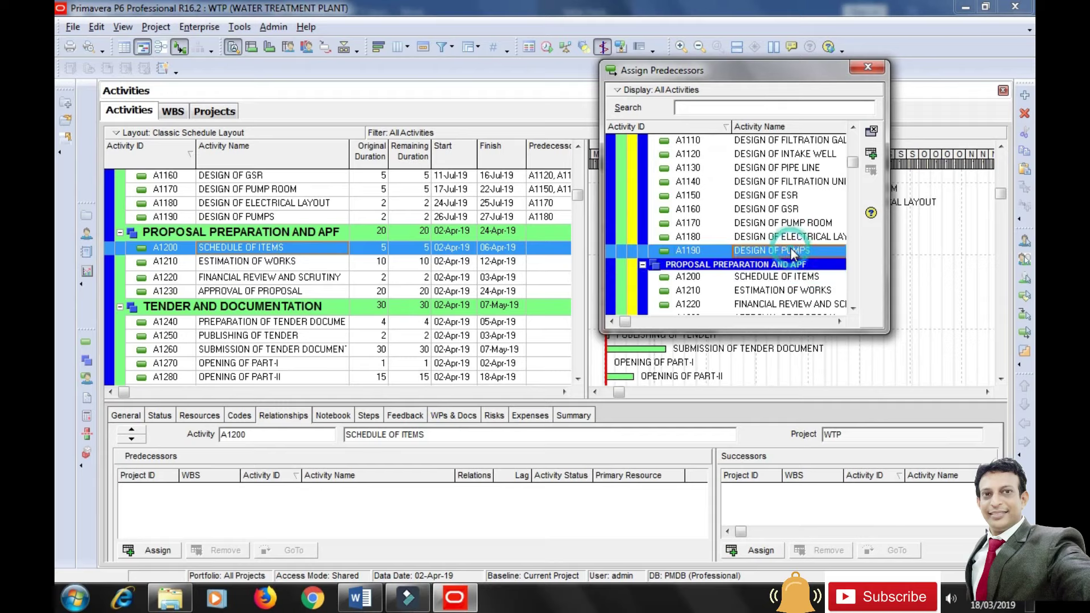
left_click(871, 154)
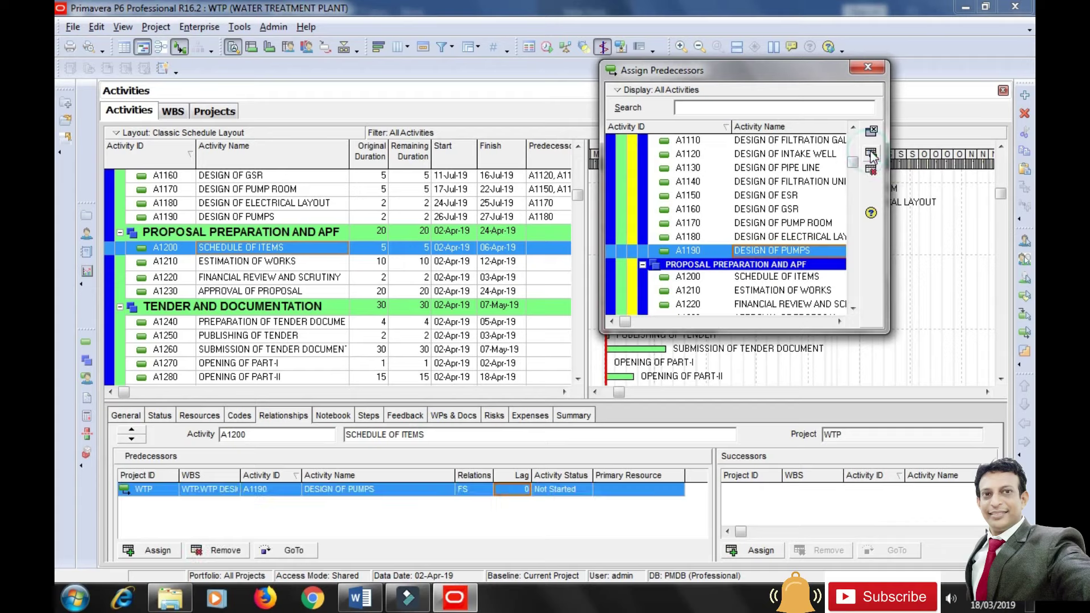
left_click(522, 486)
left_click(544, 534)
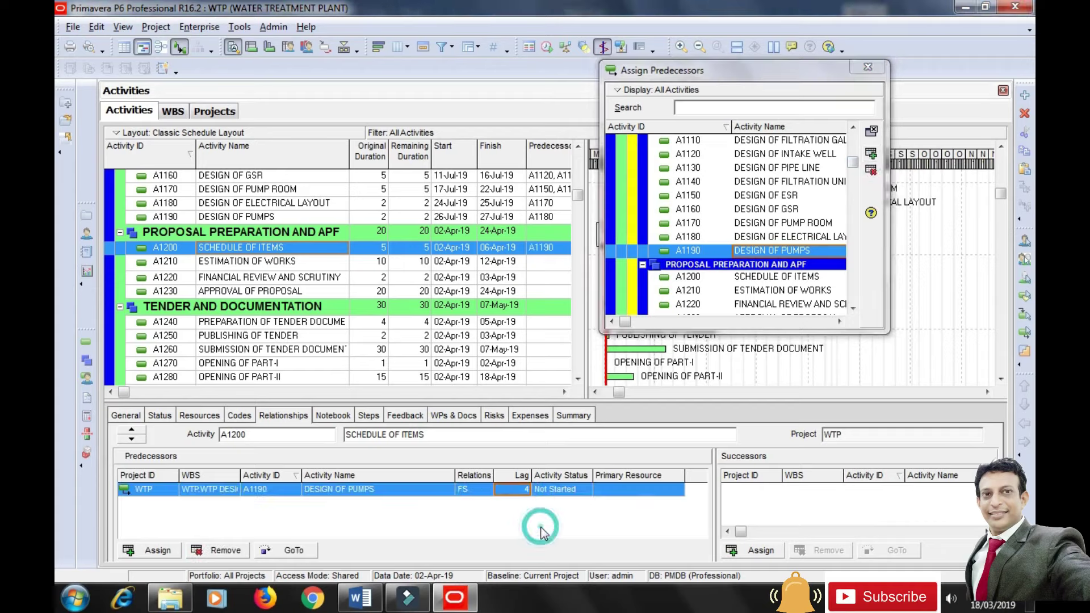
Chain ESTIMATION OF WORKS after SCHEDULE OF ITEMS, and FINANCIAL REVIEW AND SCRUTINY after ESTIMATION OF WORKS.
left_click(279, 262)
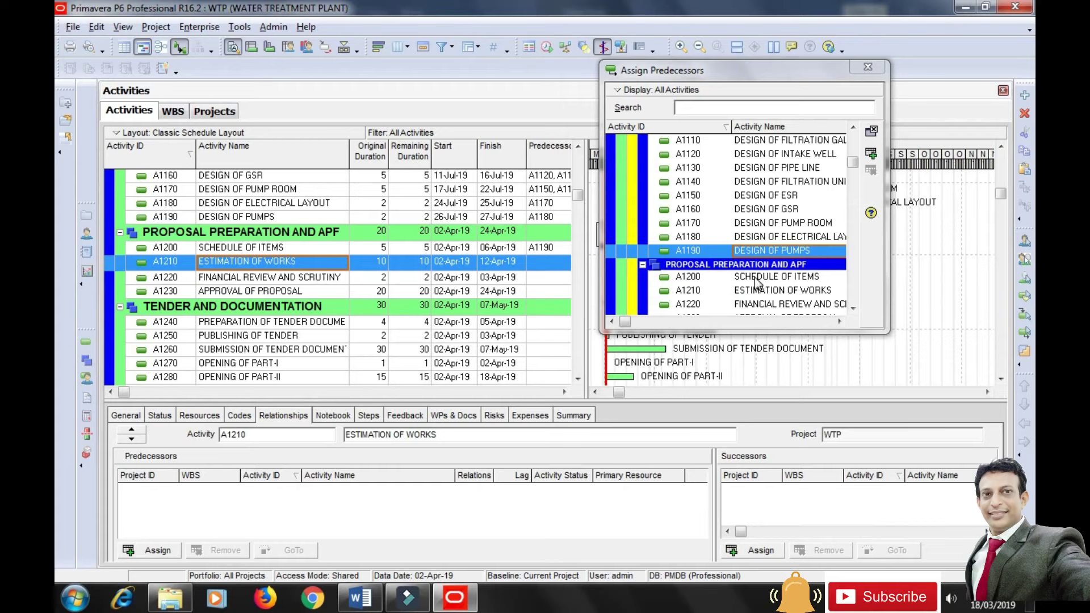
left_click(756, 282)
left_click(872, 156)
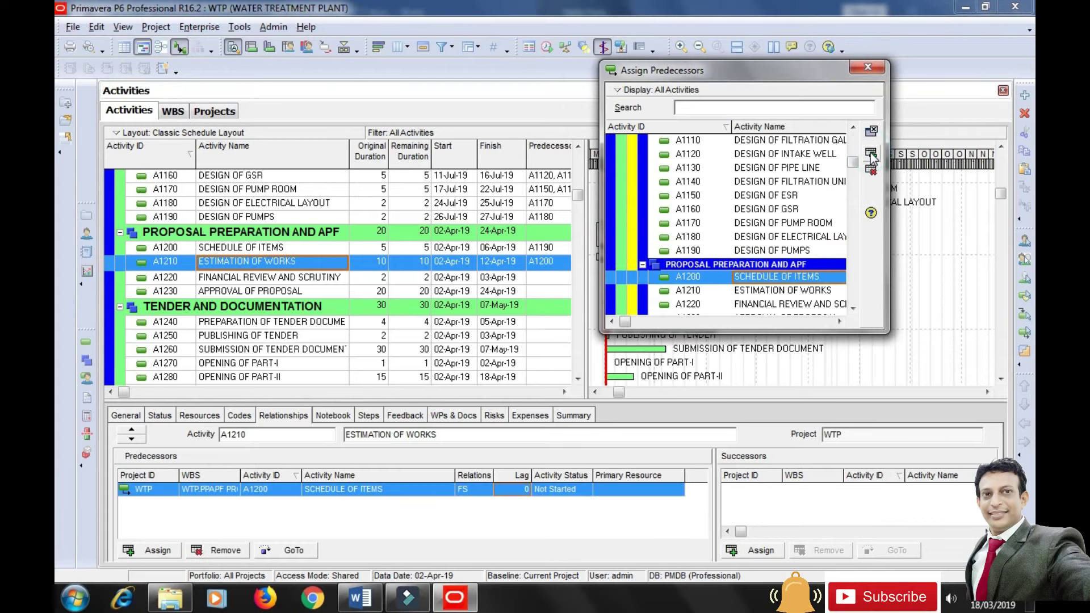
left_click(253, 278)
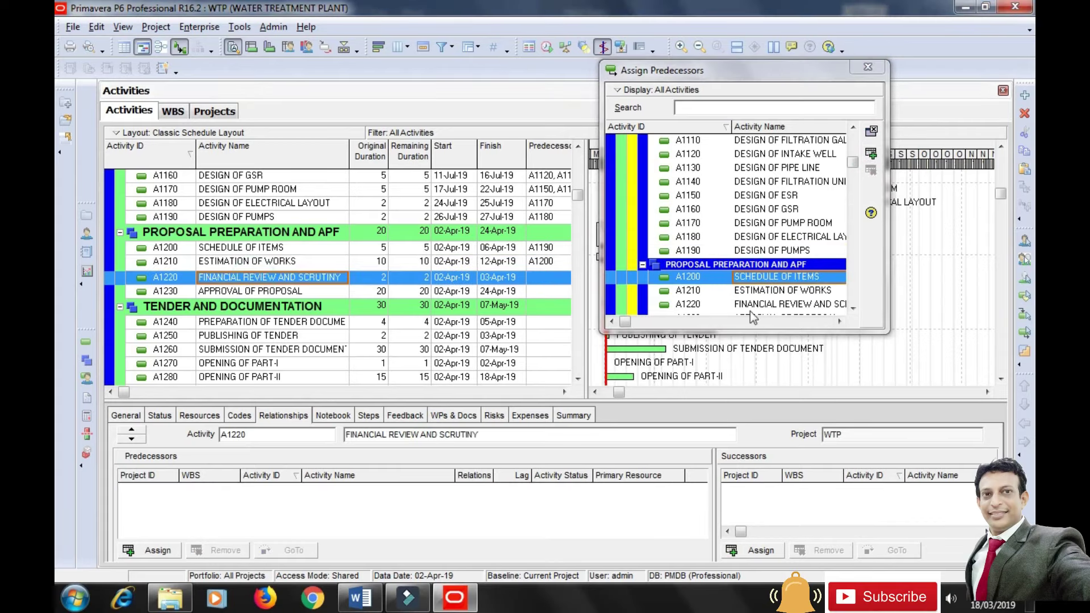
left_click(783, 290)
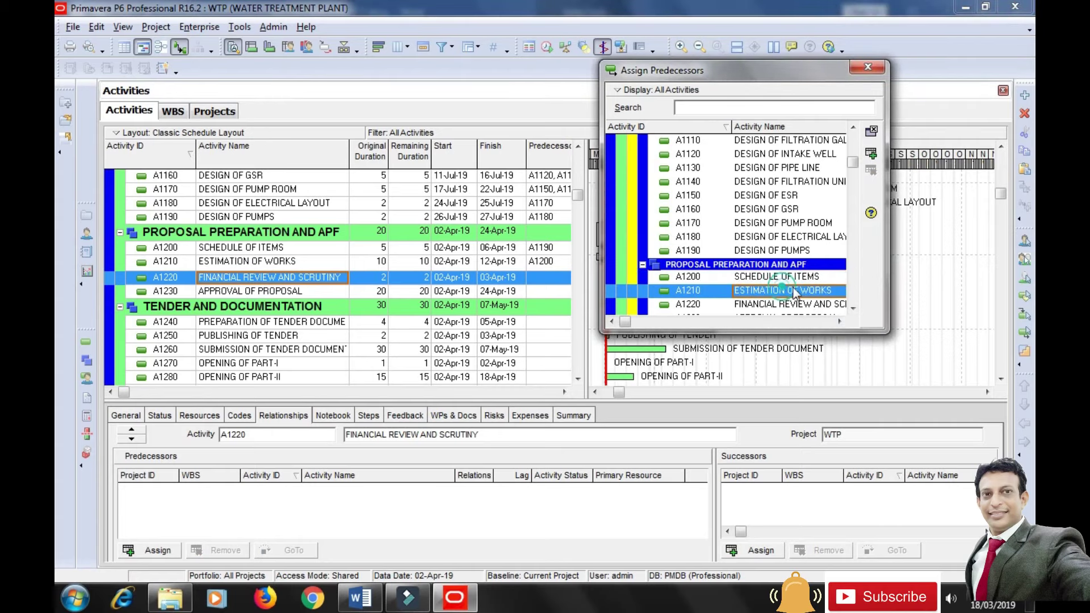
left_click(872, 153)
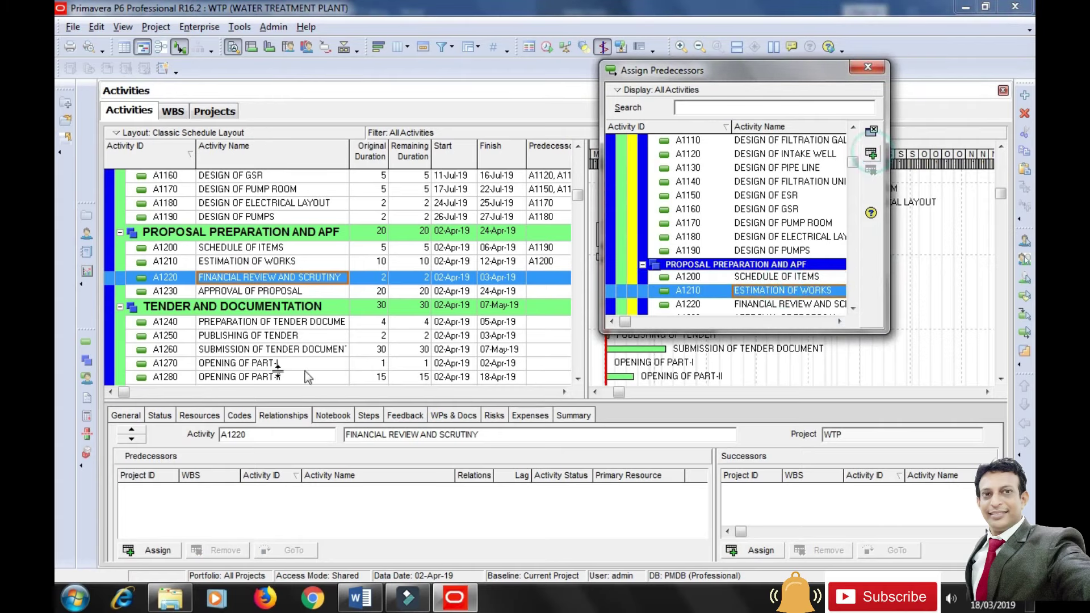
Chain APPROVAL OF PROPOSAL after FINANCIAL REVIEW, and PREPARATION OF TENDER DOCUMENT after APPROVAL OF PROPOSAL.
left_click(228, 291)
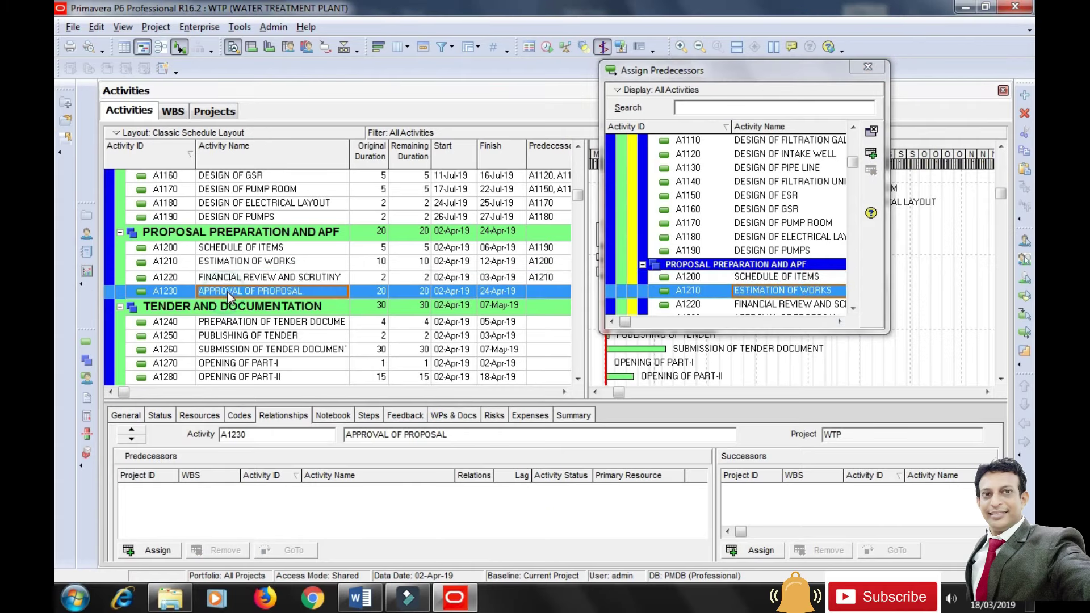
left_click(807, 305)
left_click_drag(787, 334, 787, 487)
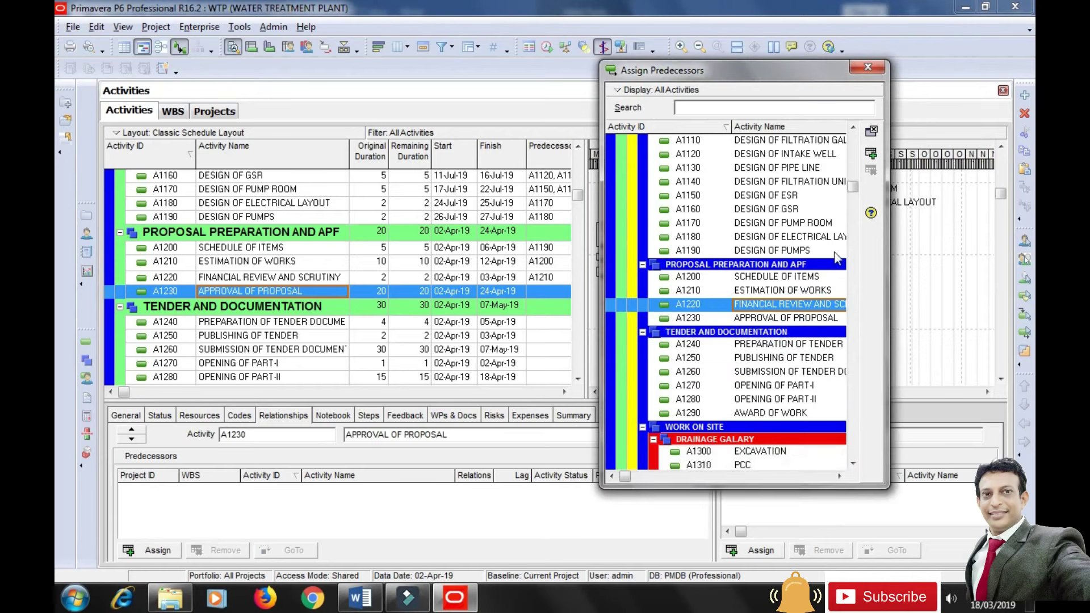
left_click(871, 154)
left_click_drag(849, 72, 913, 63)
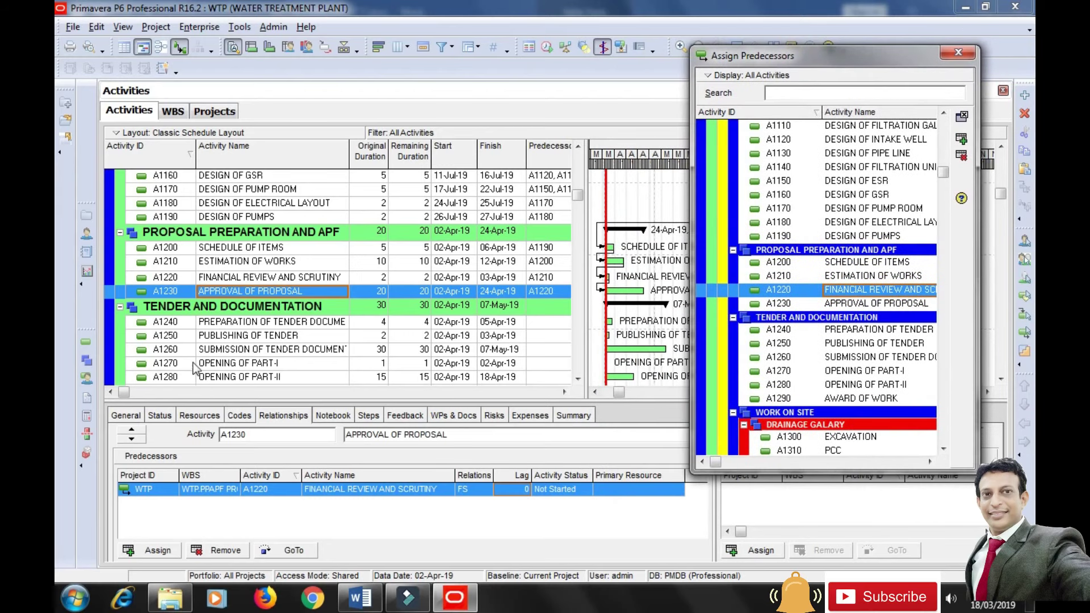
left_click(235, 322)
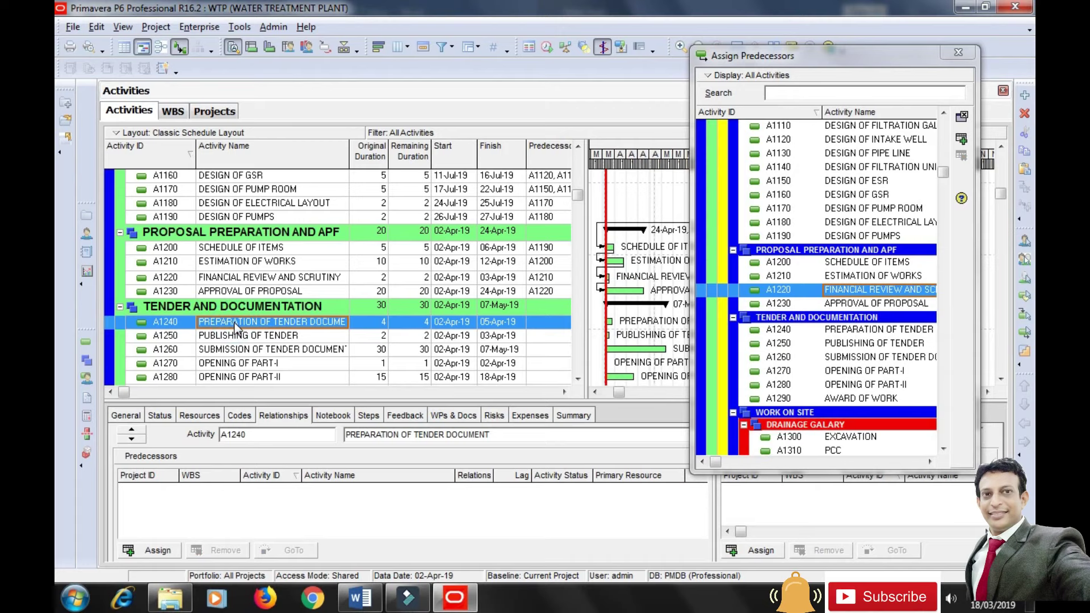
double_click(802, 306)
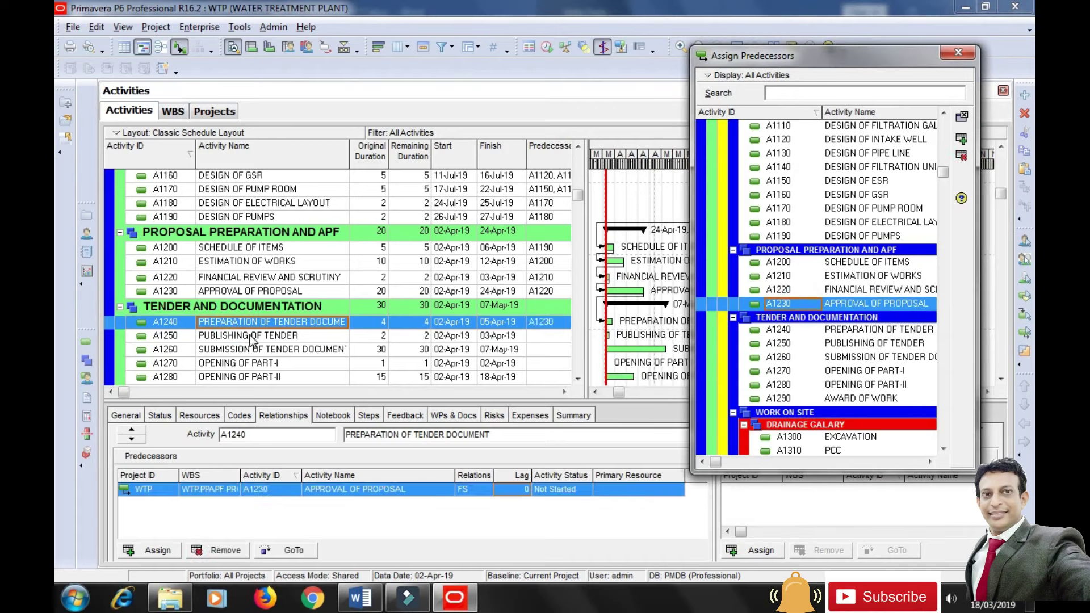
Chain PUBLISHING OF TENDER, SUBMISSION OF TENDER DOCUMENT and OPENING OF PART-I each after the previous activity.
left_click(251, 339)
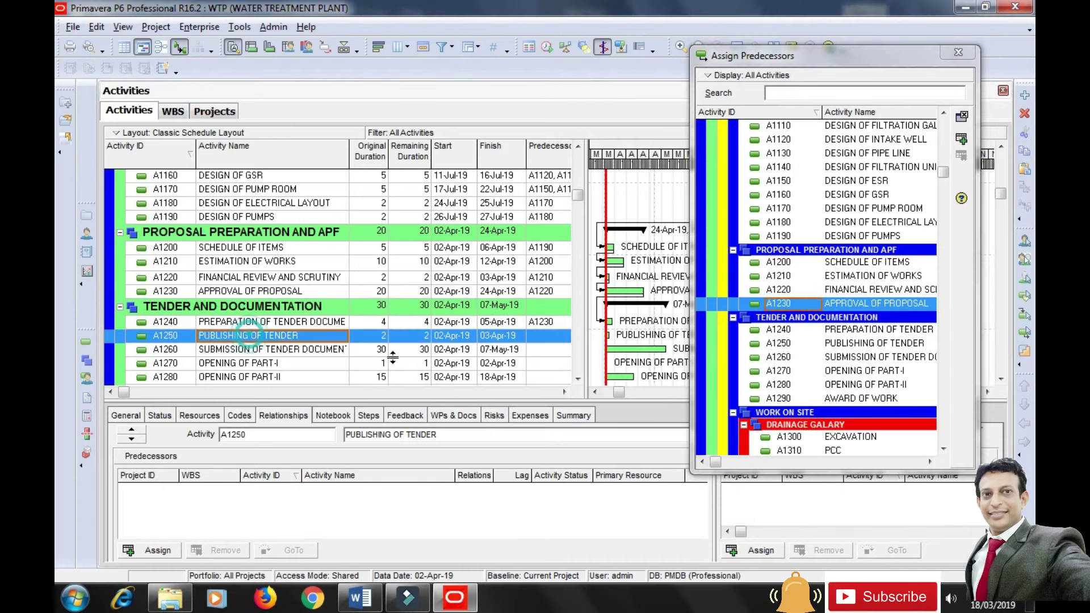
left_click(860, 333)
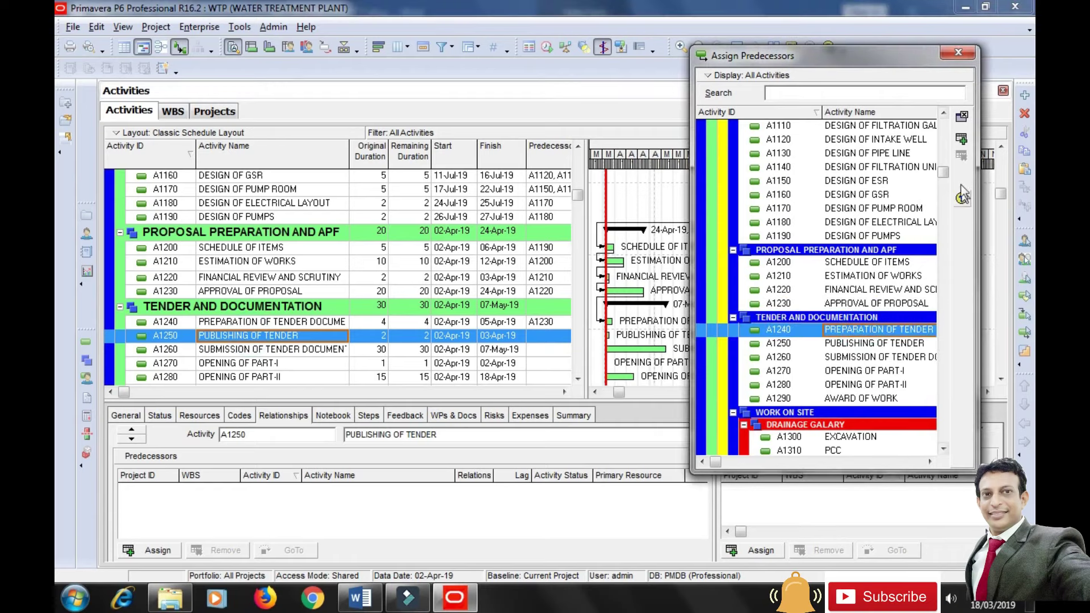
left_click(961, 139)
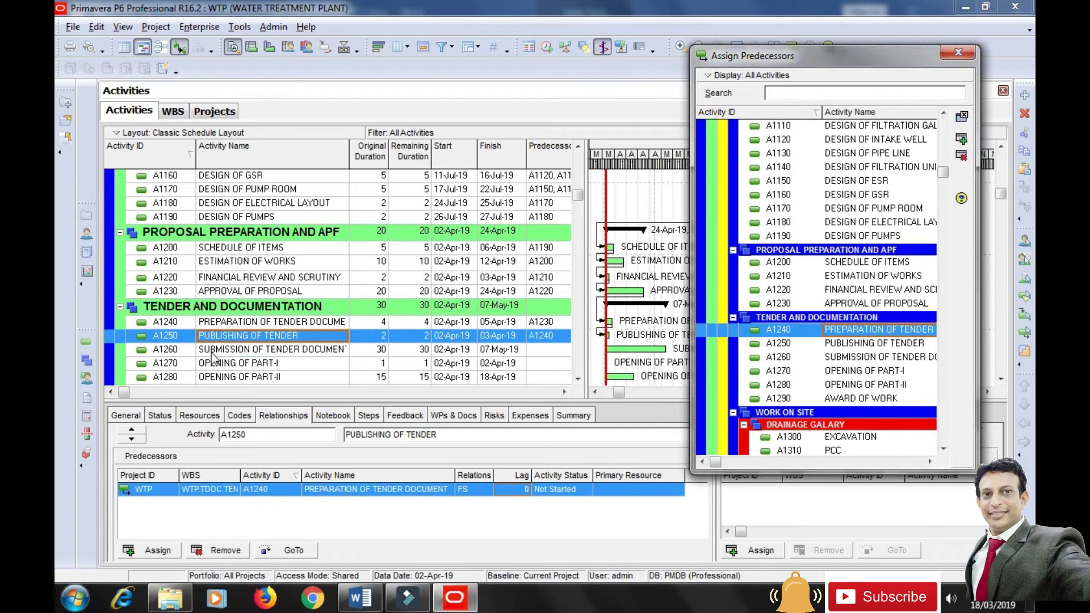
left_click(213, 351)
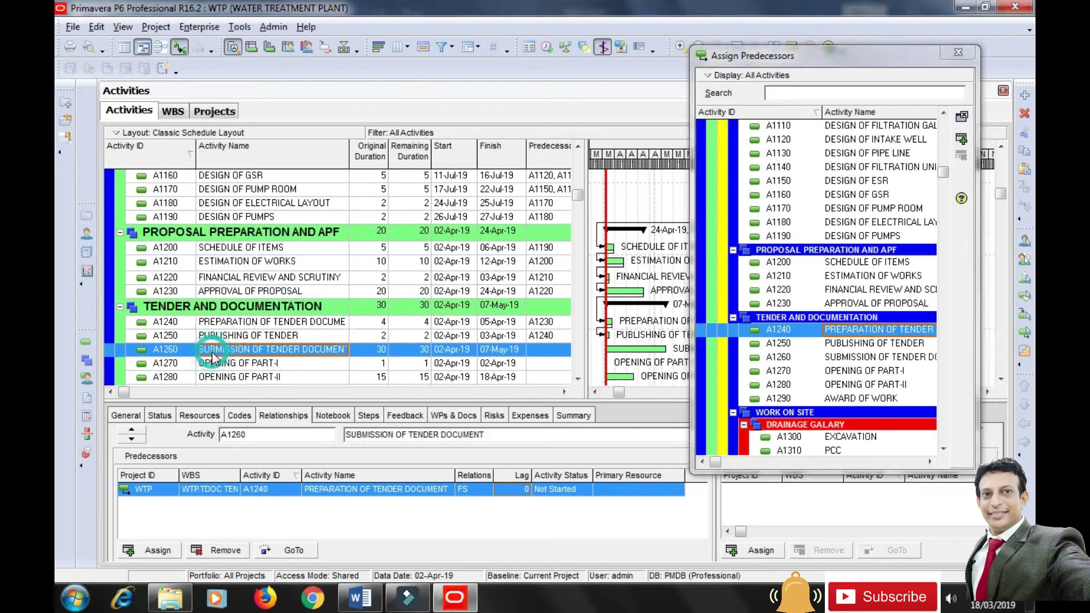
left_click(869, 343)
left_click(961, 140)
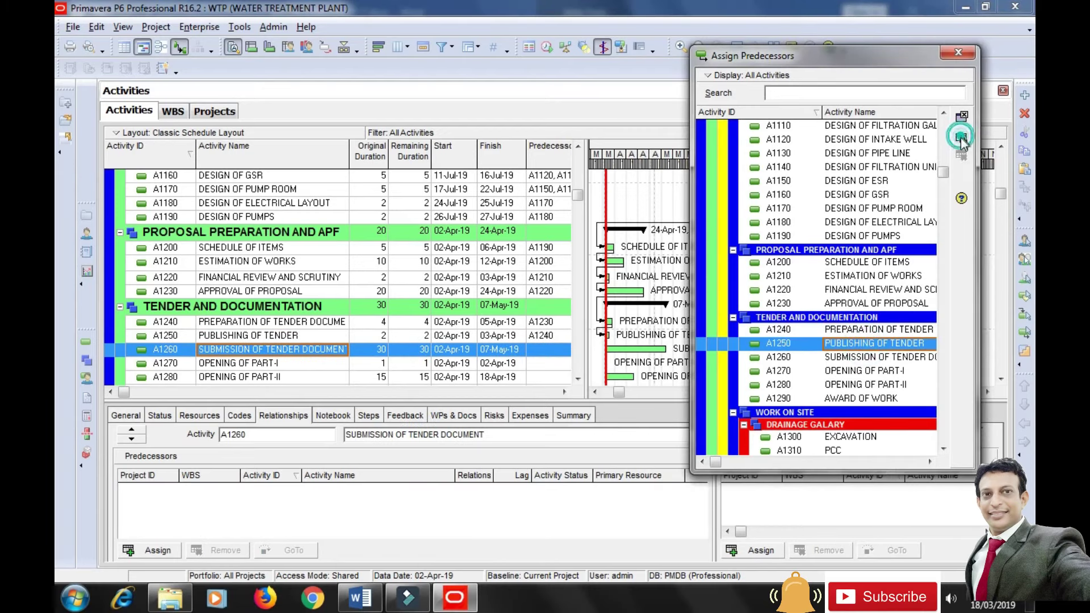
left_click(220, 365)
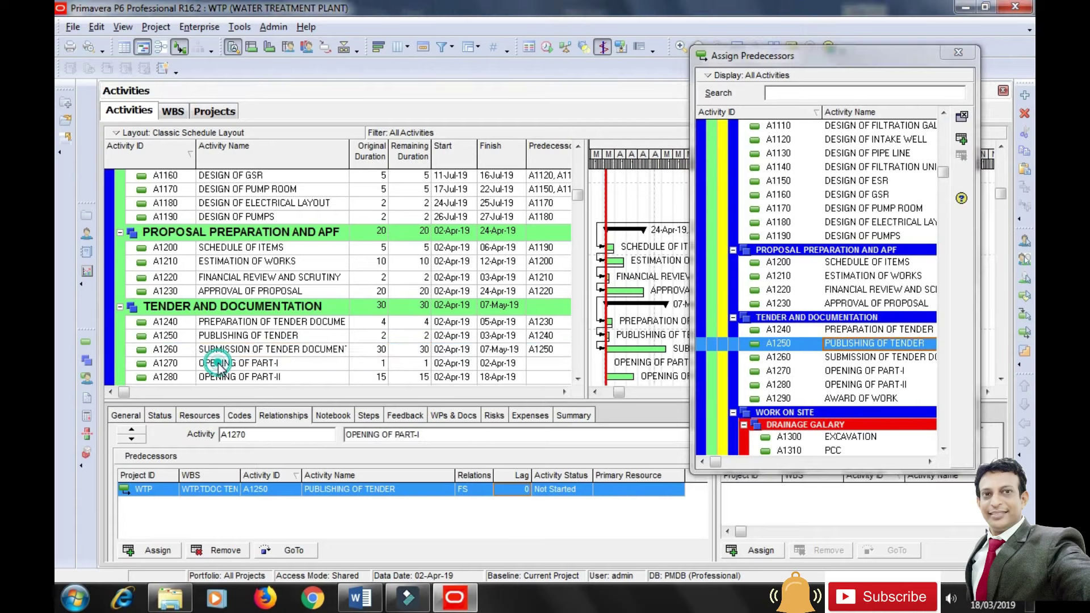
left_click(859, 358)
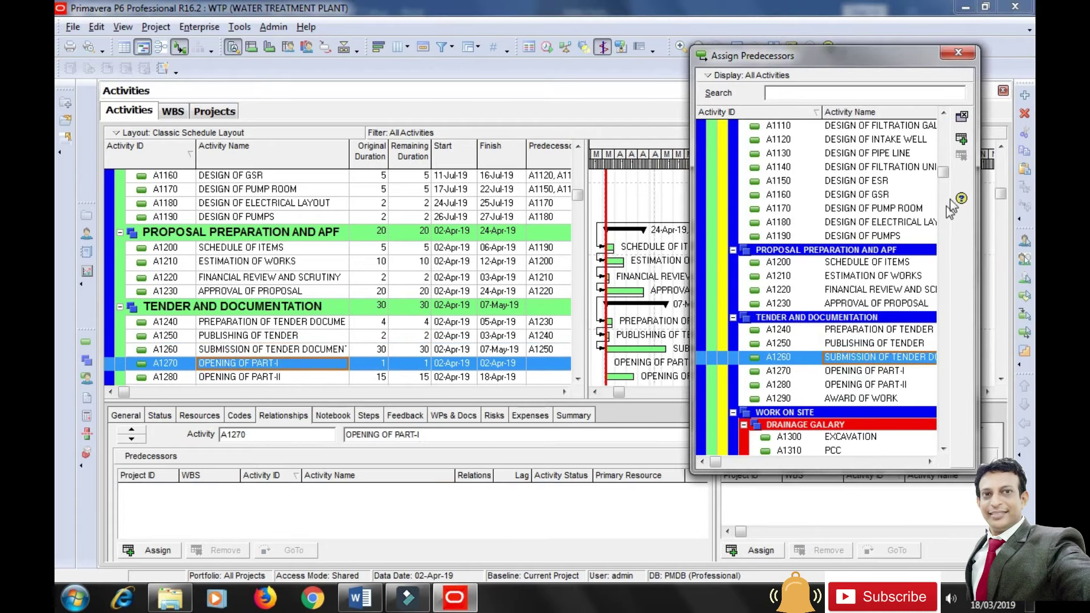
left_click(961, 140)
Link OPENING OF PART-I before OPENING OF PART-II, and OPENING OF PART-II before AWARD OF WORK.
left_click(212, 377)
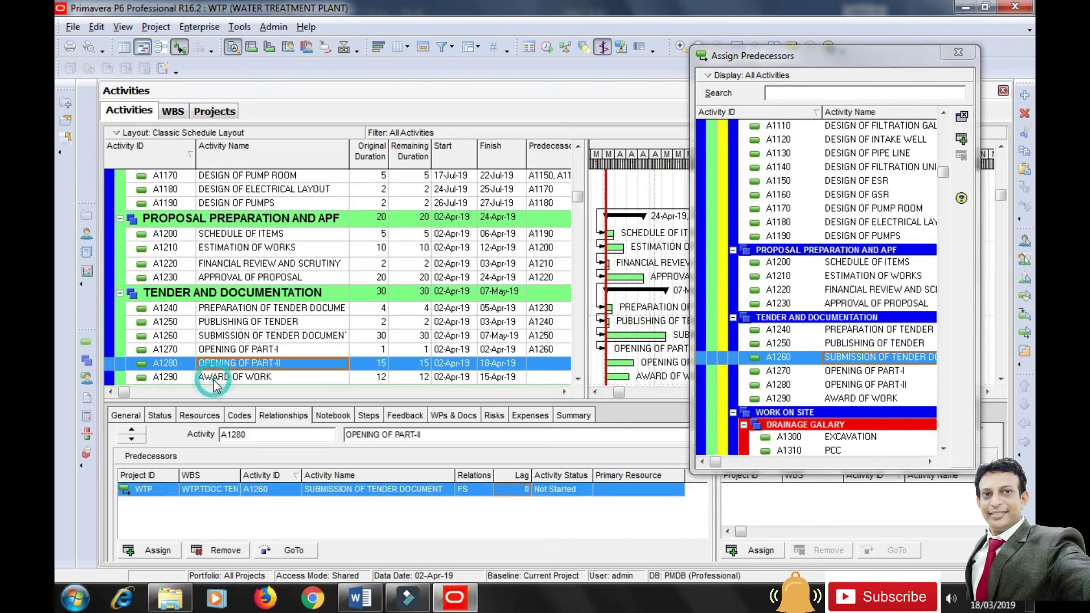
scroll(227, 381, "down", 2)
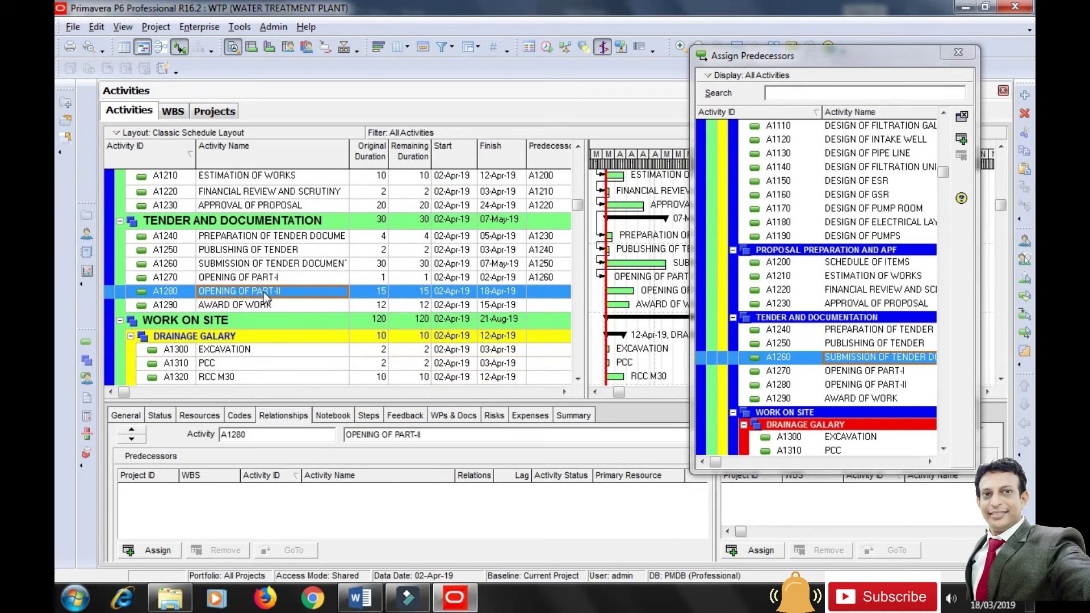
left_click(880, 371)
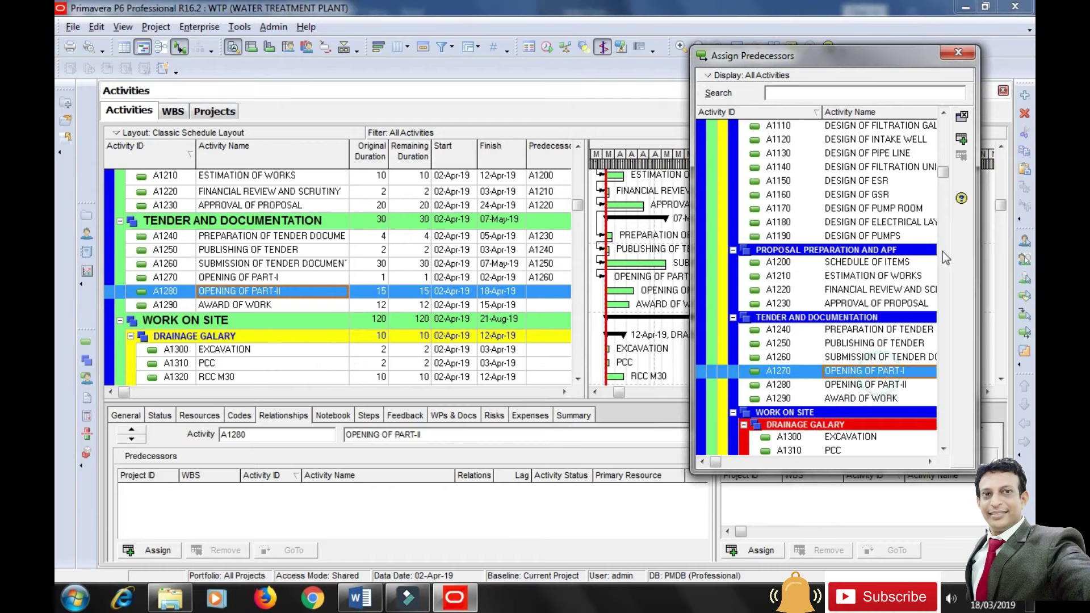
left_click(961, 138)
left_click(254, 307)
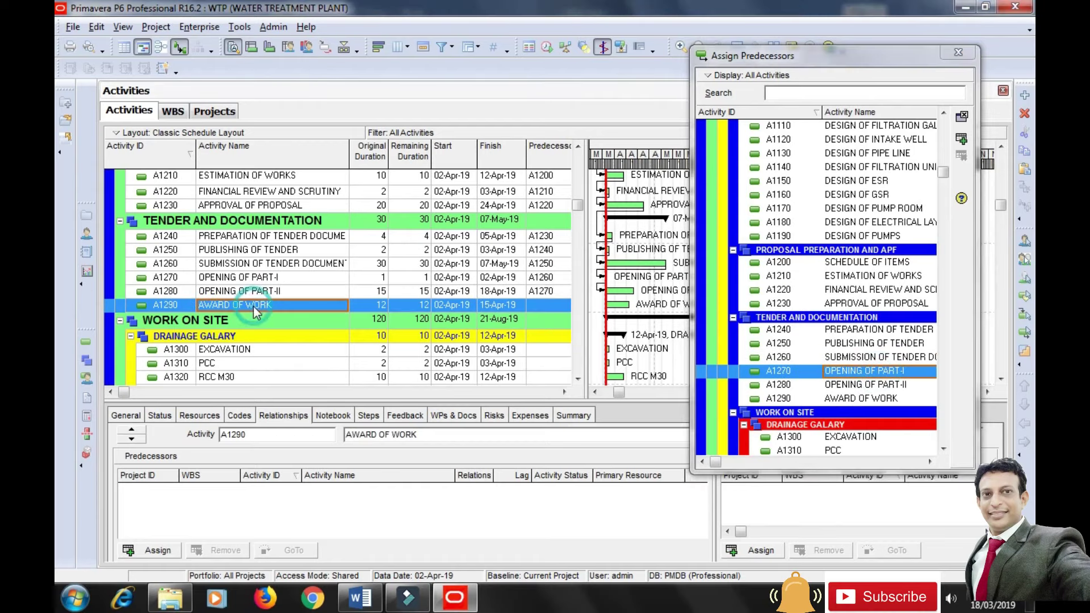
left_click(884, 386)
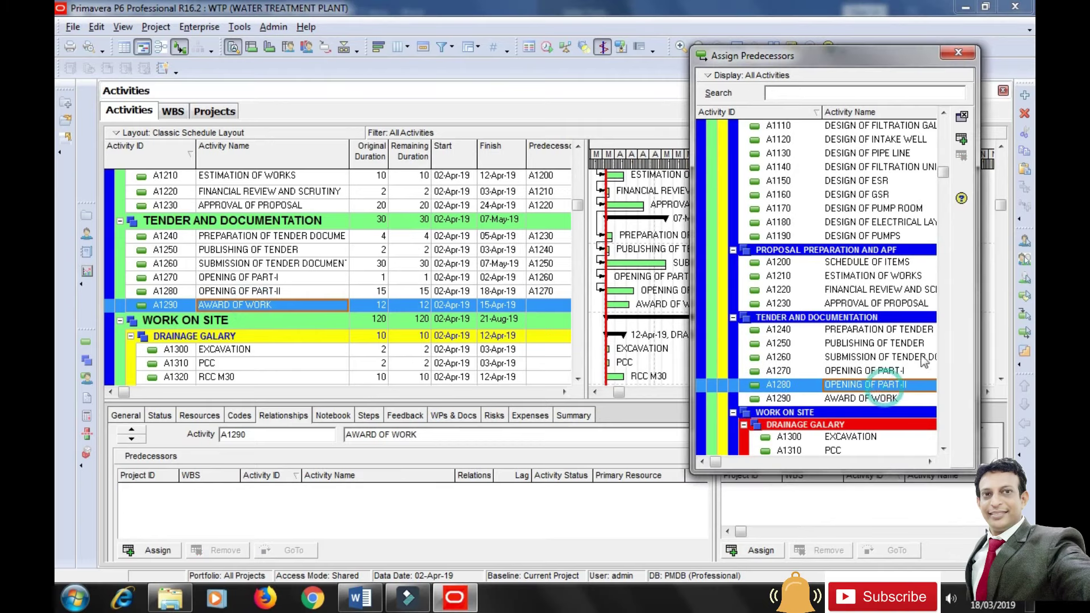
left_click(959, 140)
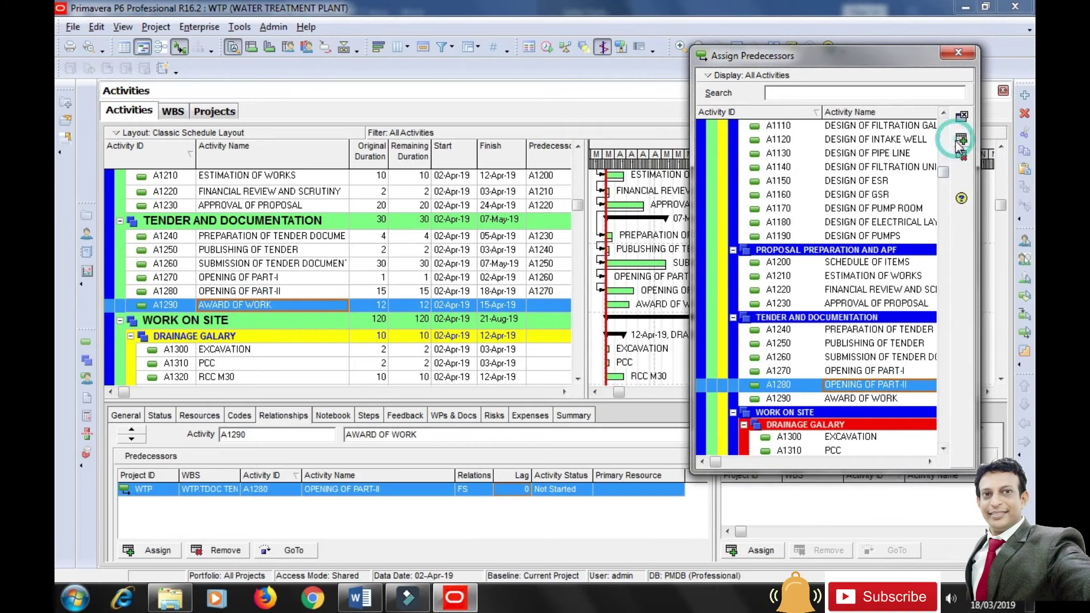
Close the predecessor picker and reschedule the project with Tools > Schedule.
left_click(958, 53)
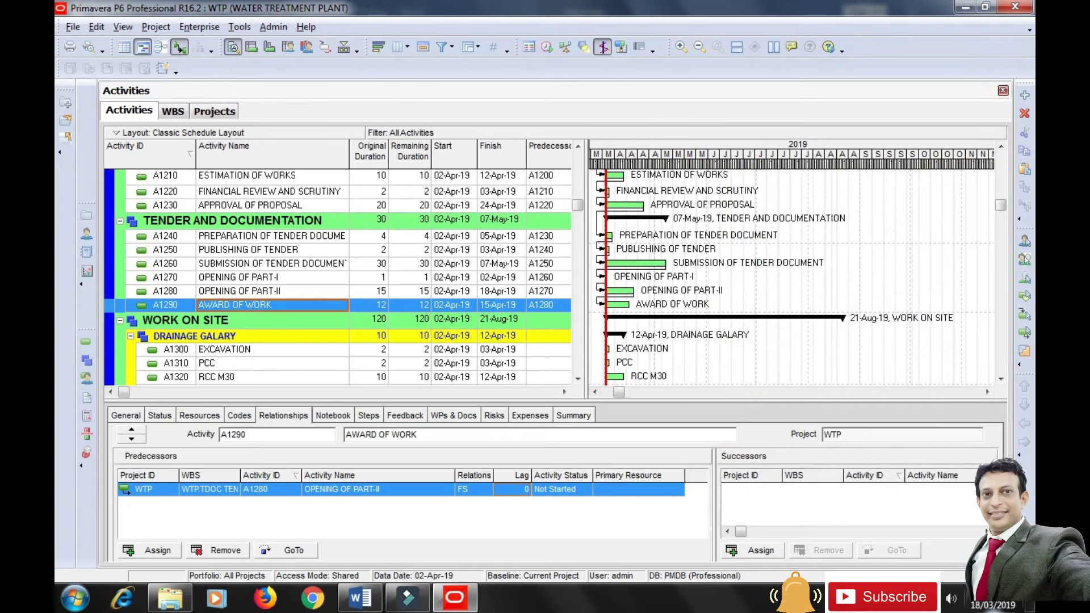
left_click_drag(1002, 206, 1011, 199)
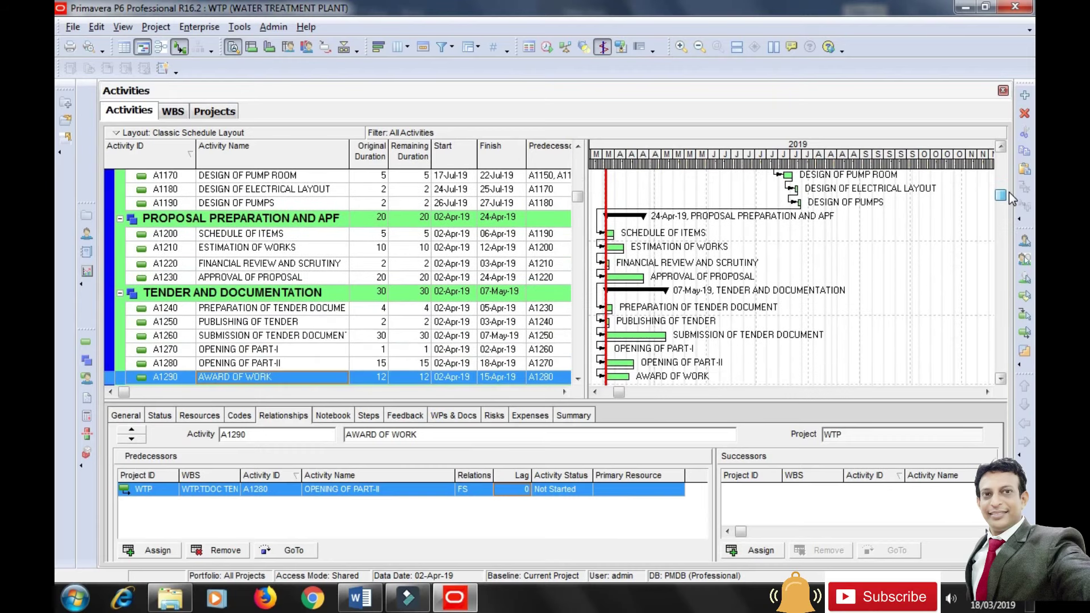
left_click(239, 27)
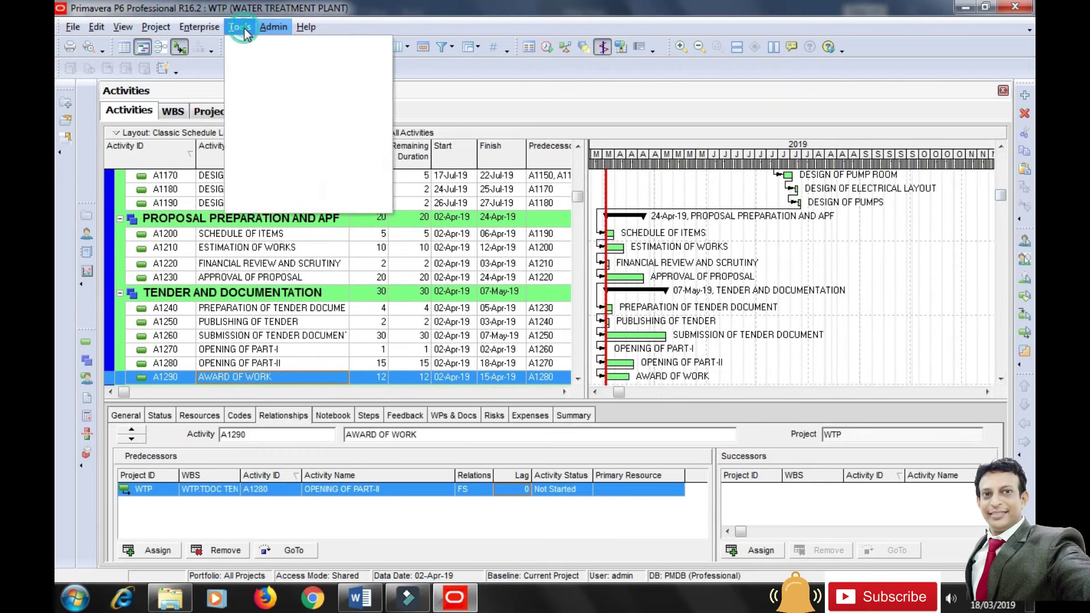
left_click(265, 44)
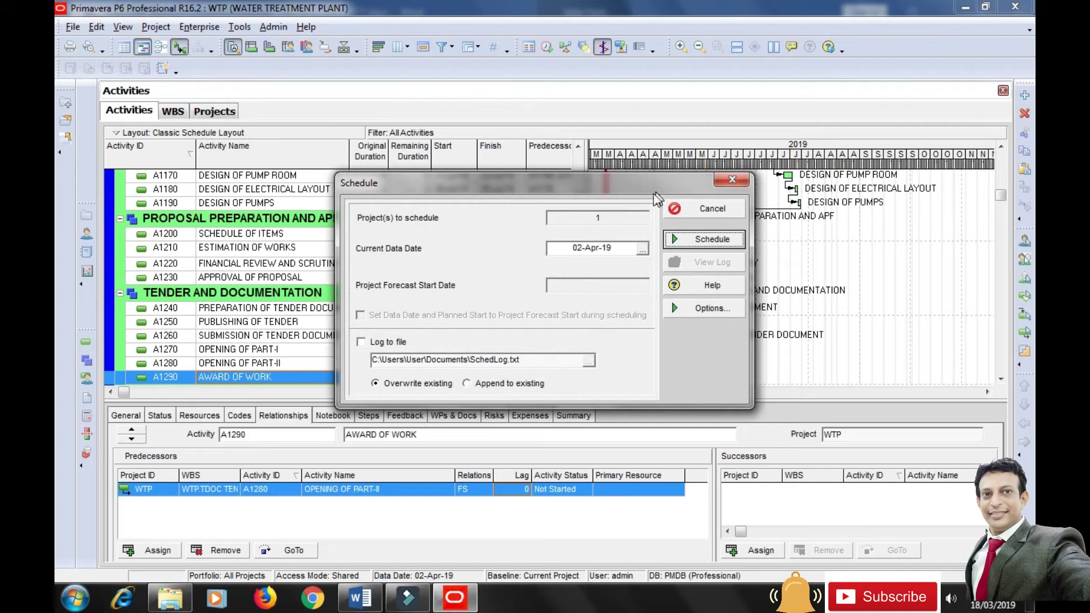
left_click(724, 241)
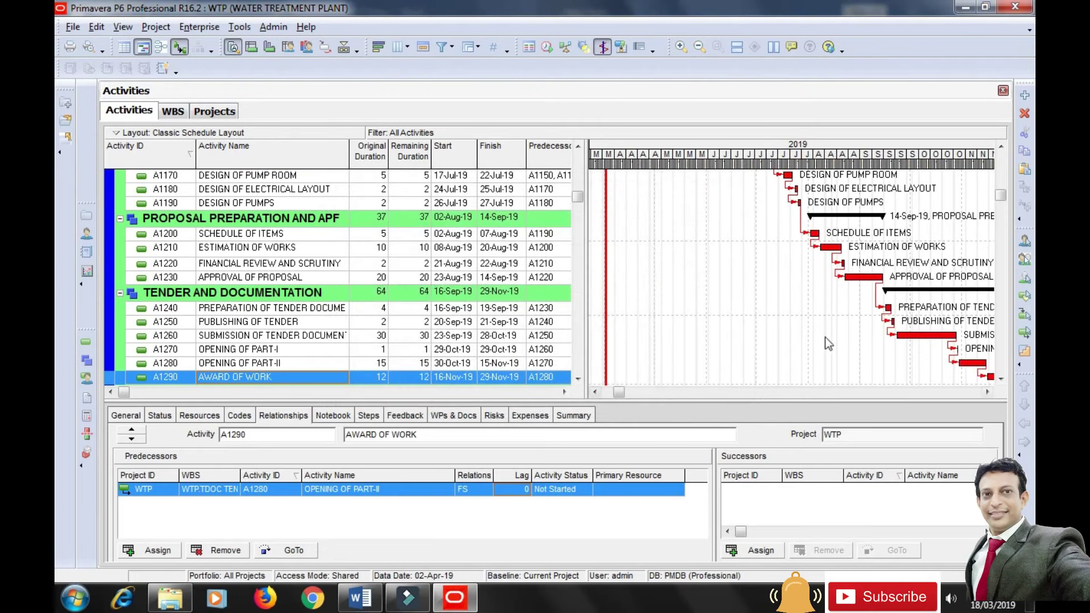
Review the rescheduled Gantt chart, with AWARD OF WORK now finishing on 29-Nov-19.
scroll(762, 305, "up", 1)
scroll(762, 305, "up", 1)
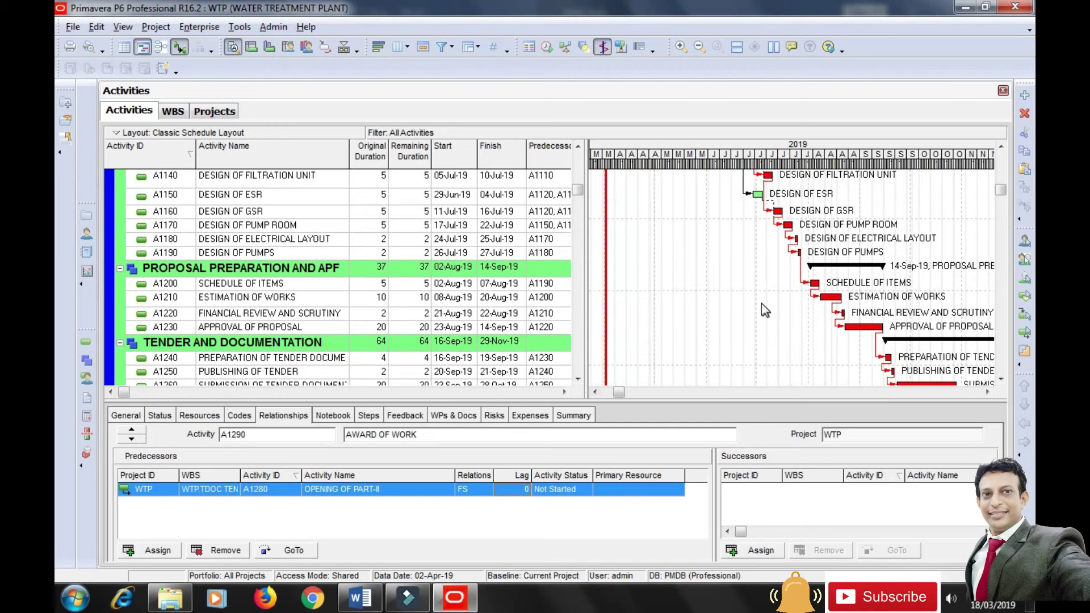
scroll(761, 305, "down", 3)
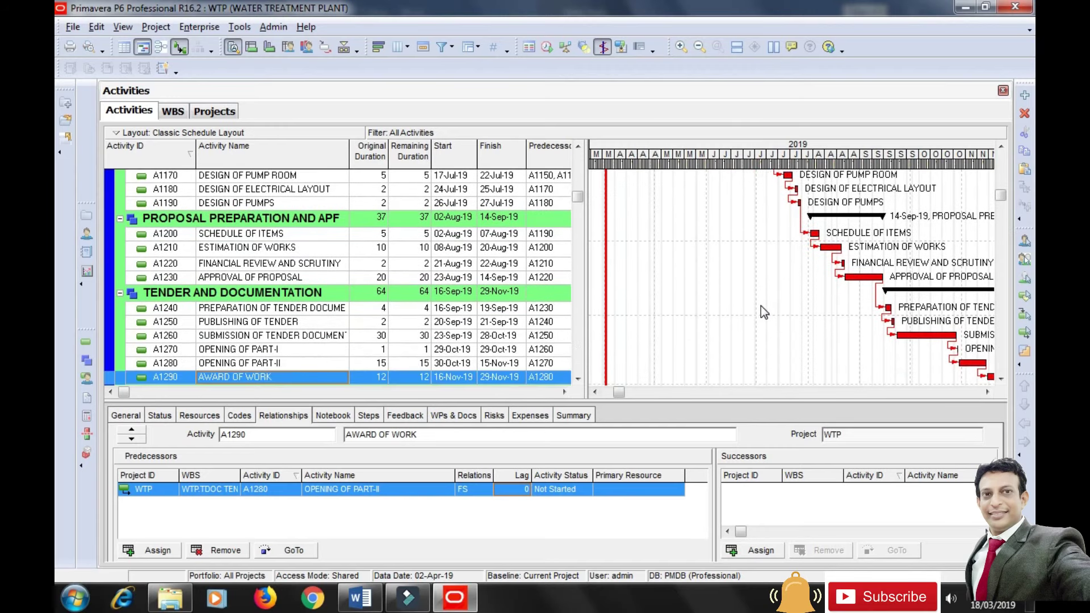
left_click_drag(621, 399, 738, 396)
scroll(720, 315, "down", 1)
scroll(717, 310, "down", 2)
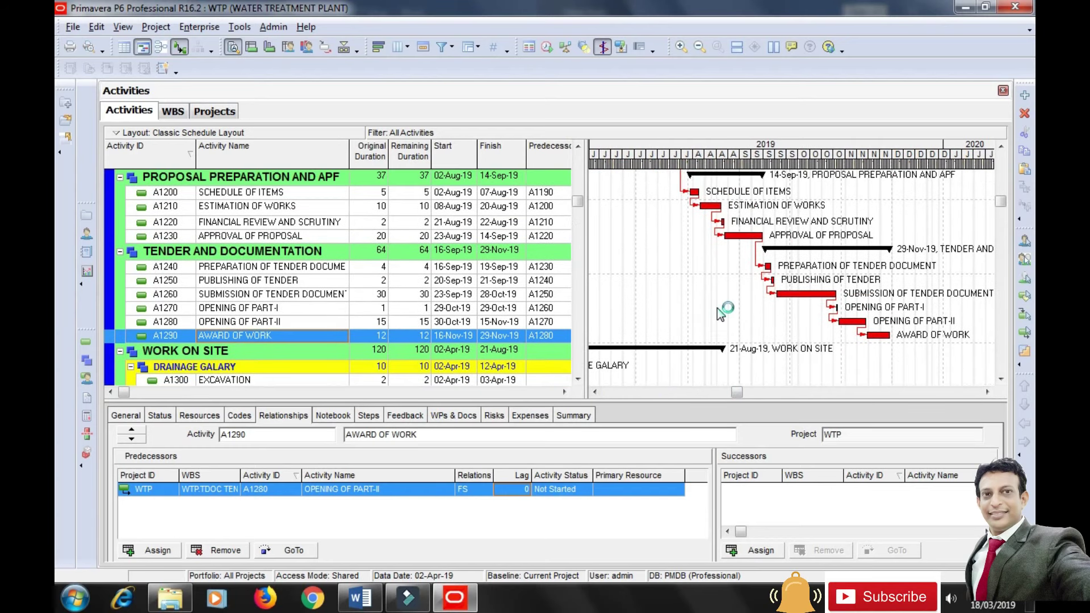
scroll(717, 308, "down", 6)
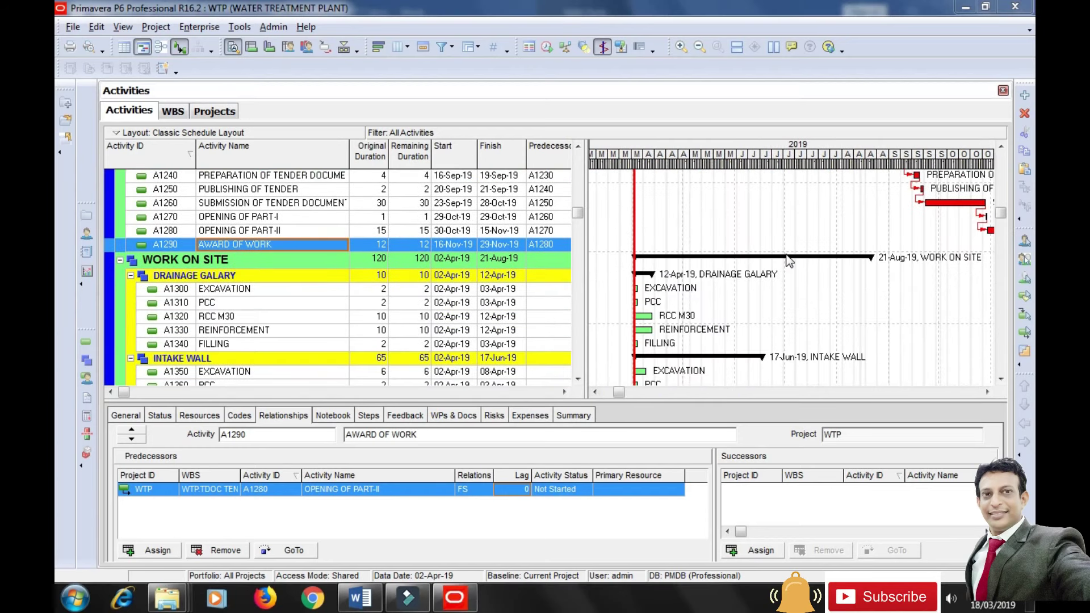
Make AWARD OF WORK the predecessor of A1300 EXCAVATION with a lag of 5.
left_click(225, 290)
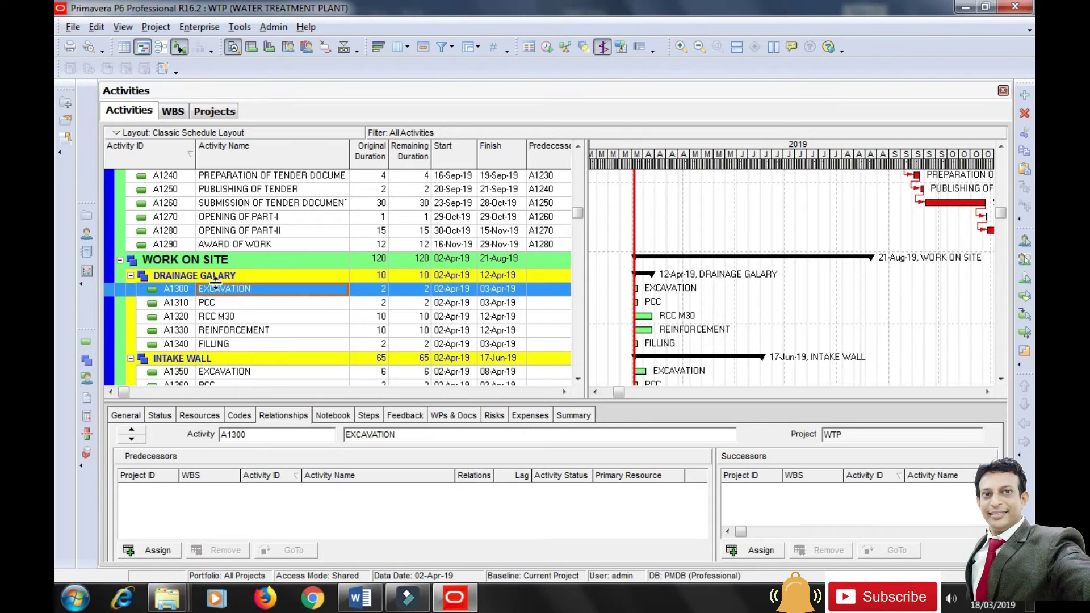
left_click(151, 554)
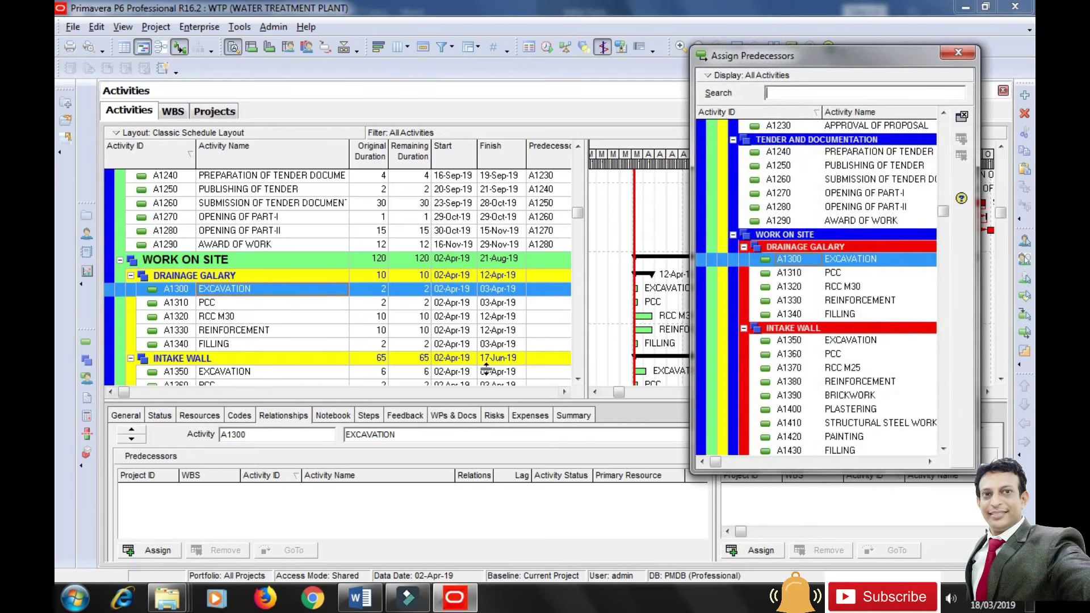
left_click(860, 222)
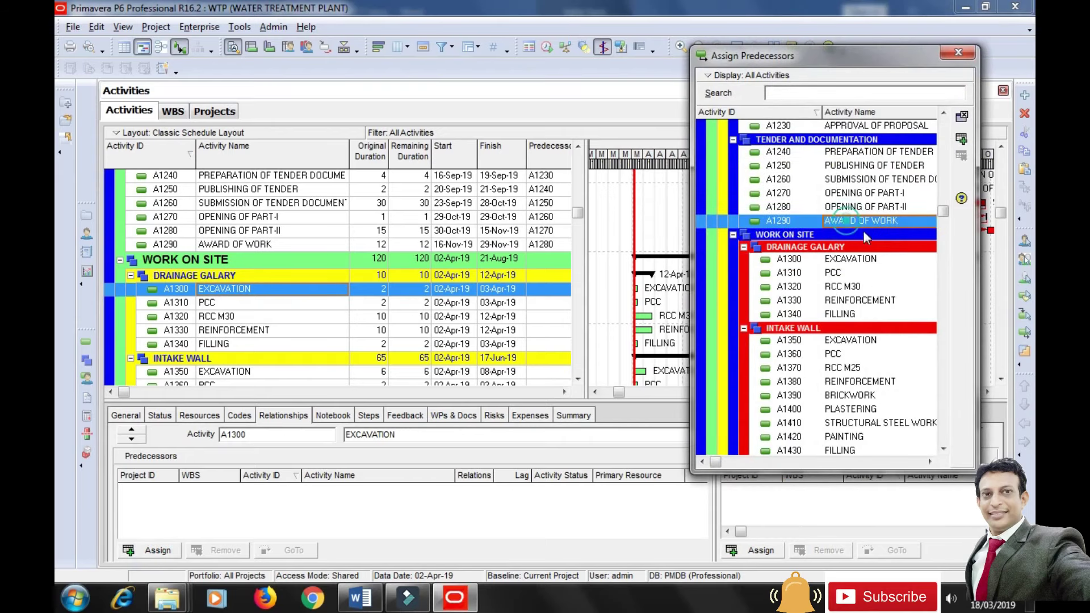
left_click(962, 139)
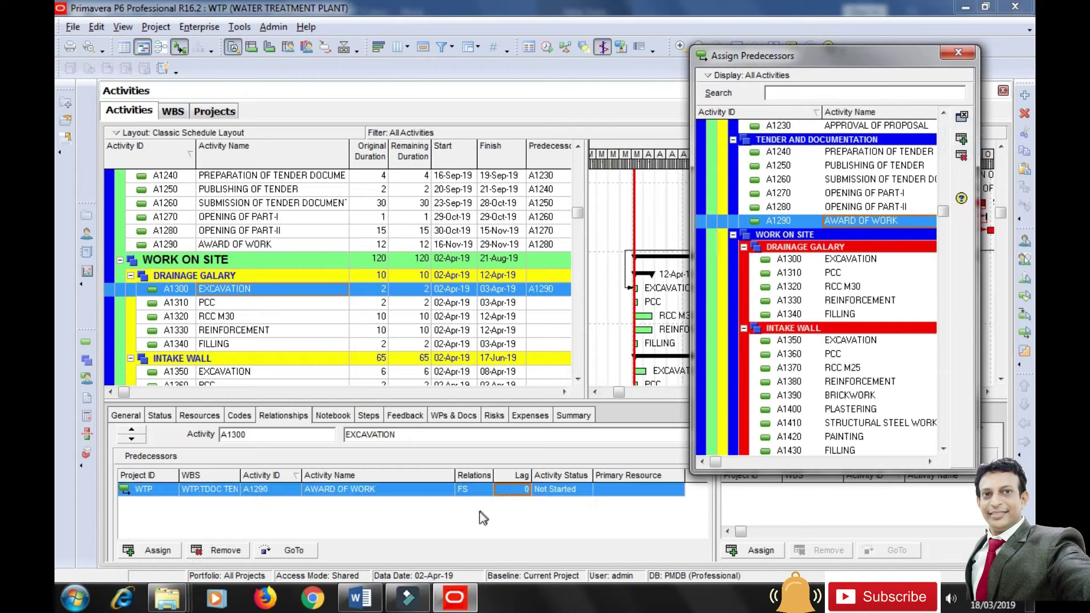
left_click(508, 490)
type("5")
key("Return")
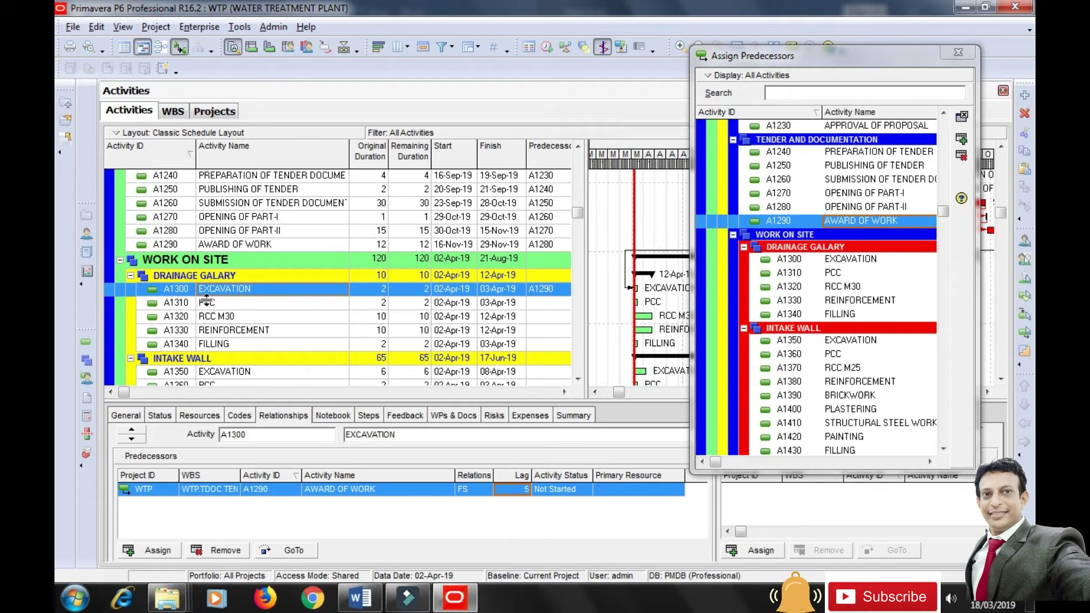
Link EXCAVATION before PCC, and PCC before RCC M30 and REINFORCEMENT.
left_click(208, 307)
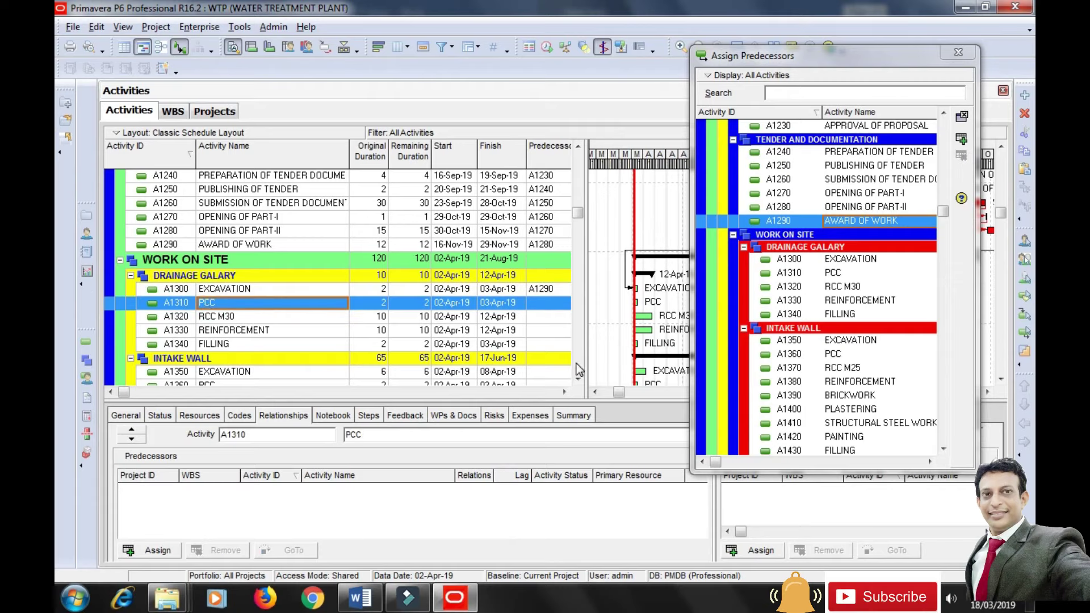
left_click(847, 261)
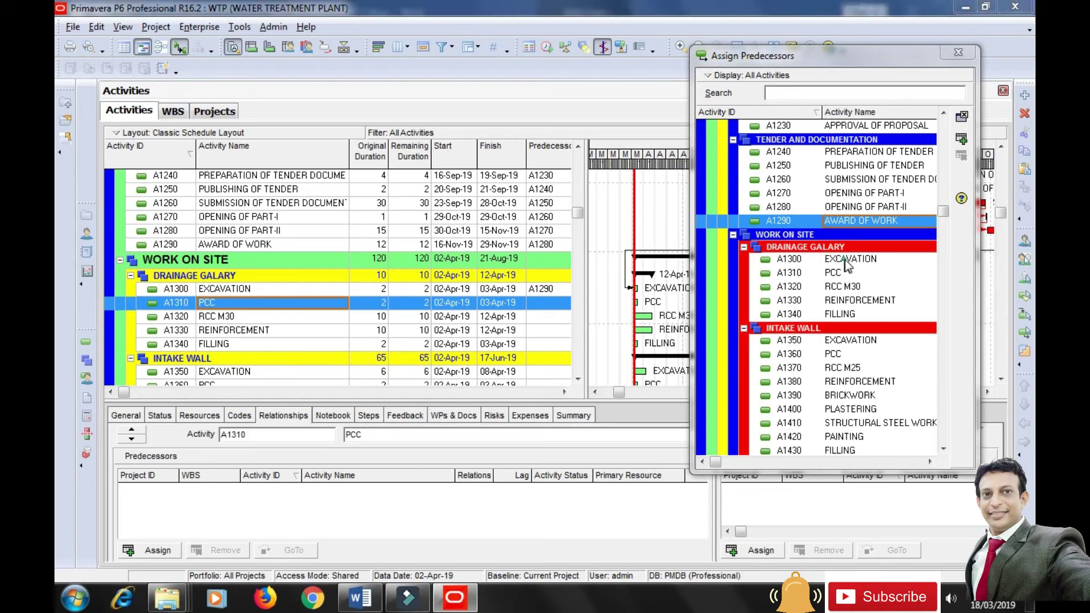
left_click(962, 140)
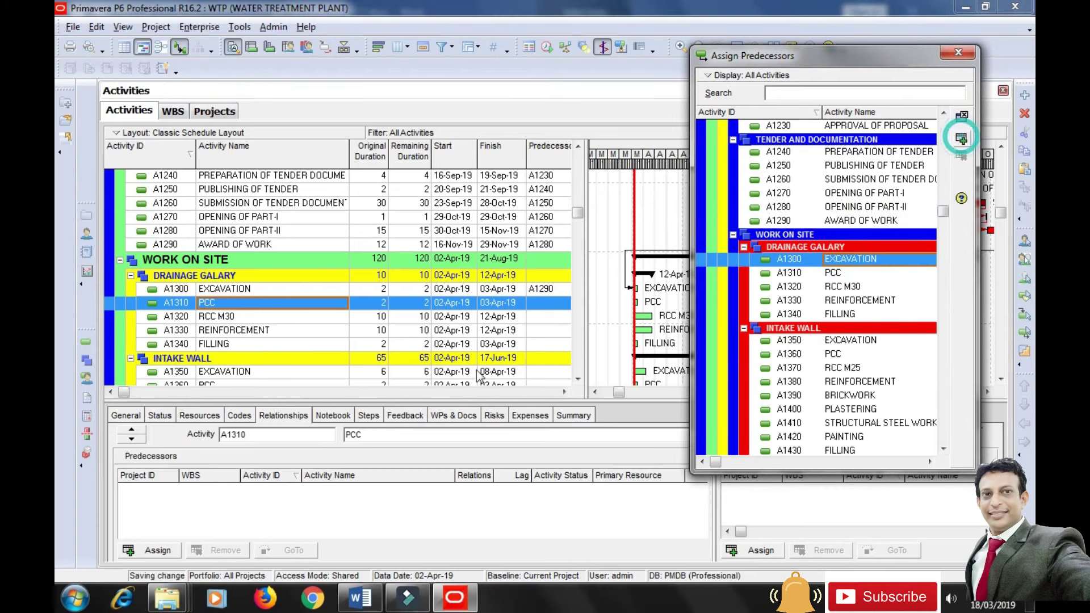
left_click(220, 320)
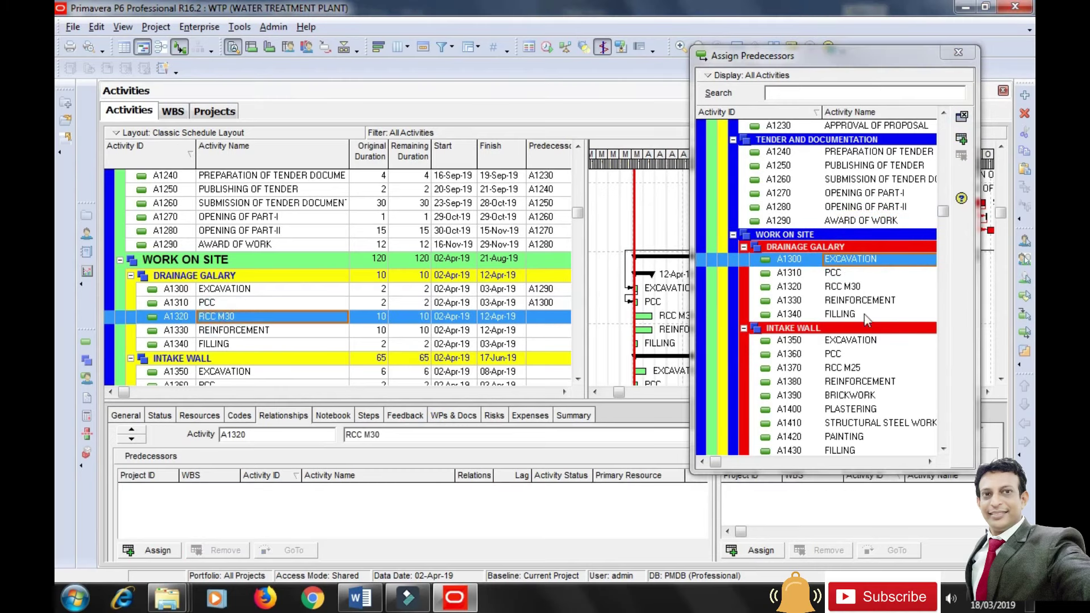
left_click(846, 276)
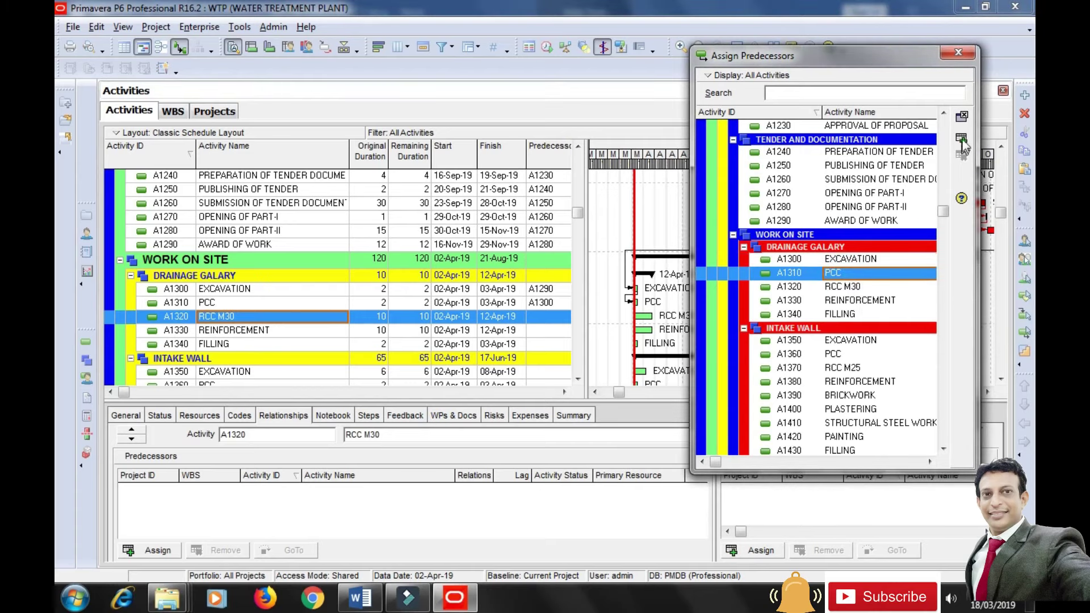
left_click(256, 329)
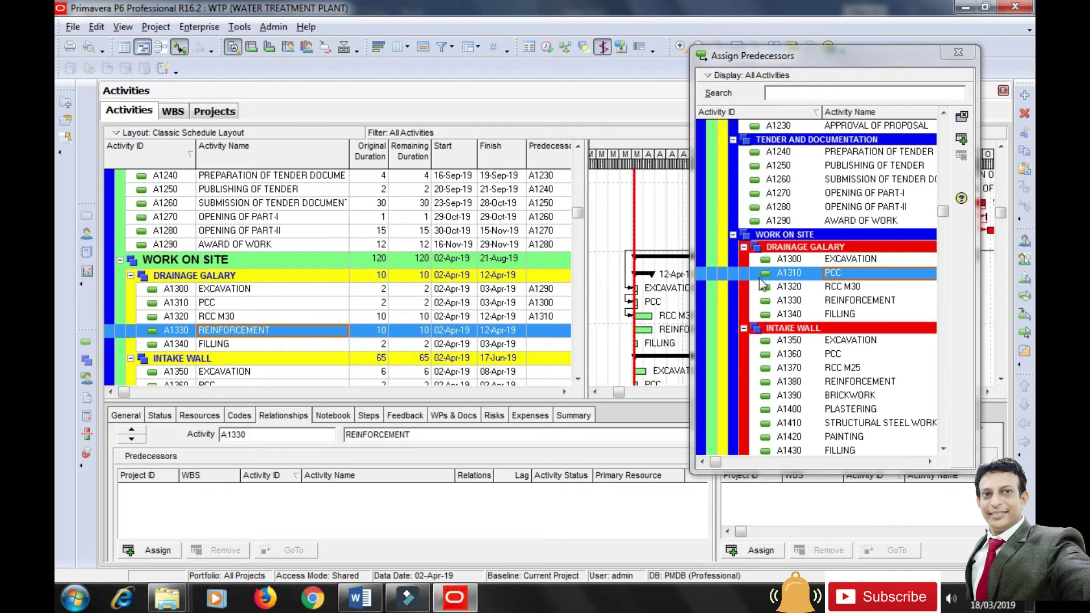
left_click(962, 140)
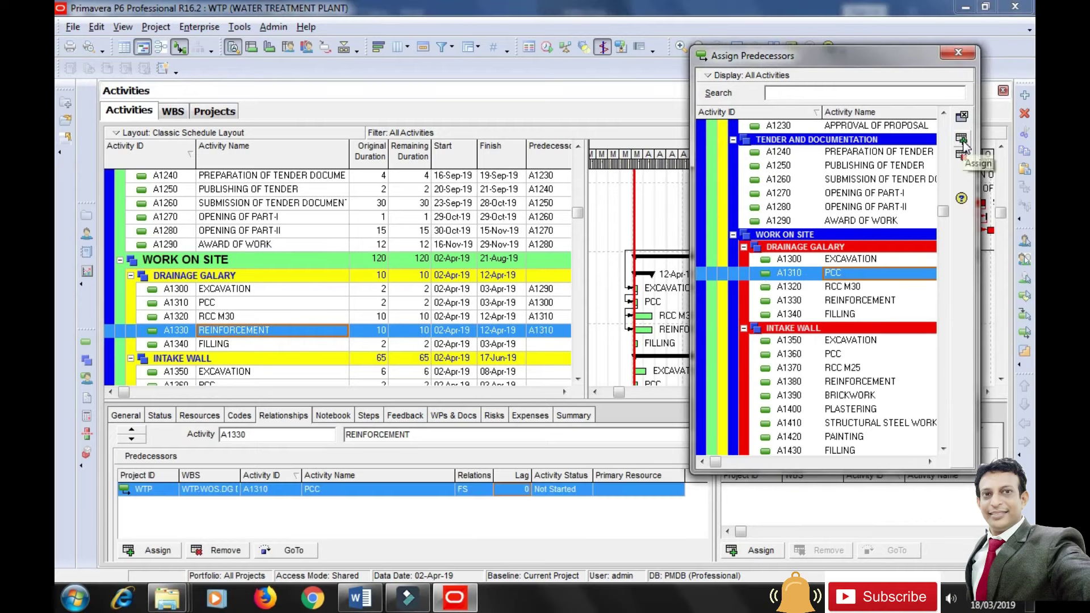
Make Drainage Galary FILLING follow both RCC M30 and REINFORCEMENT.
left_click(248, 348)
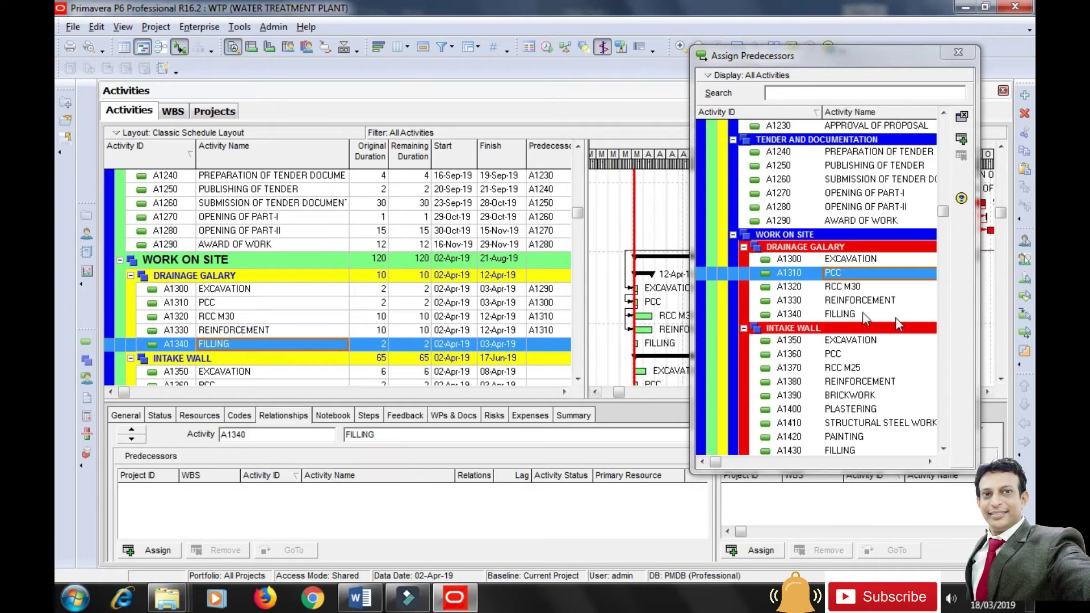
left_click(849, 288)
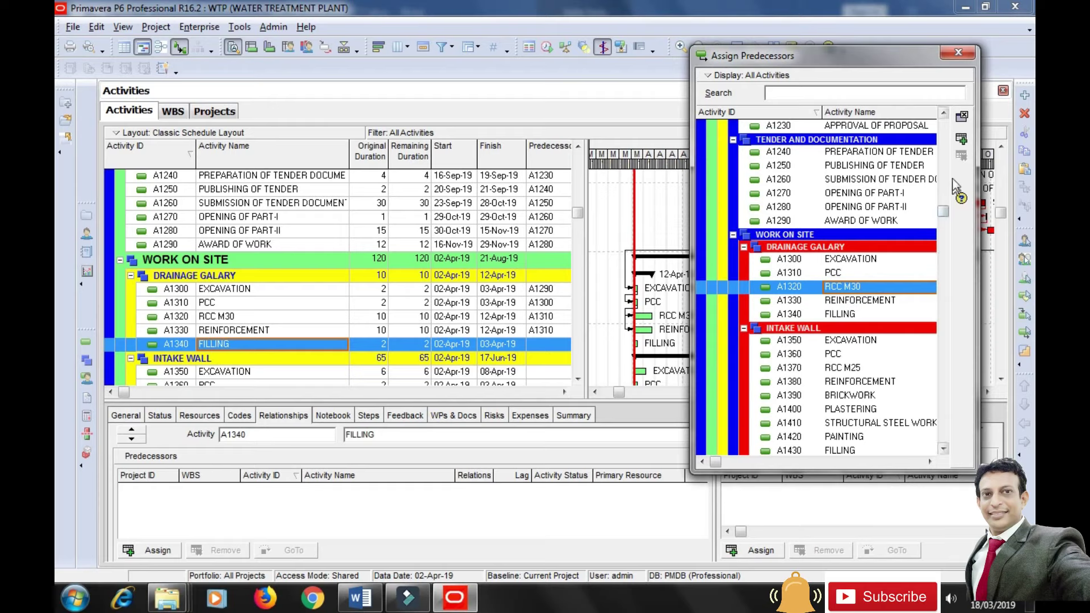
left_click(962, 138)
left_click(840, 300)
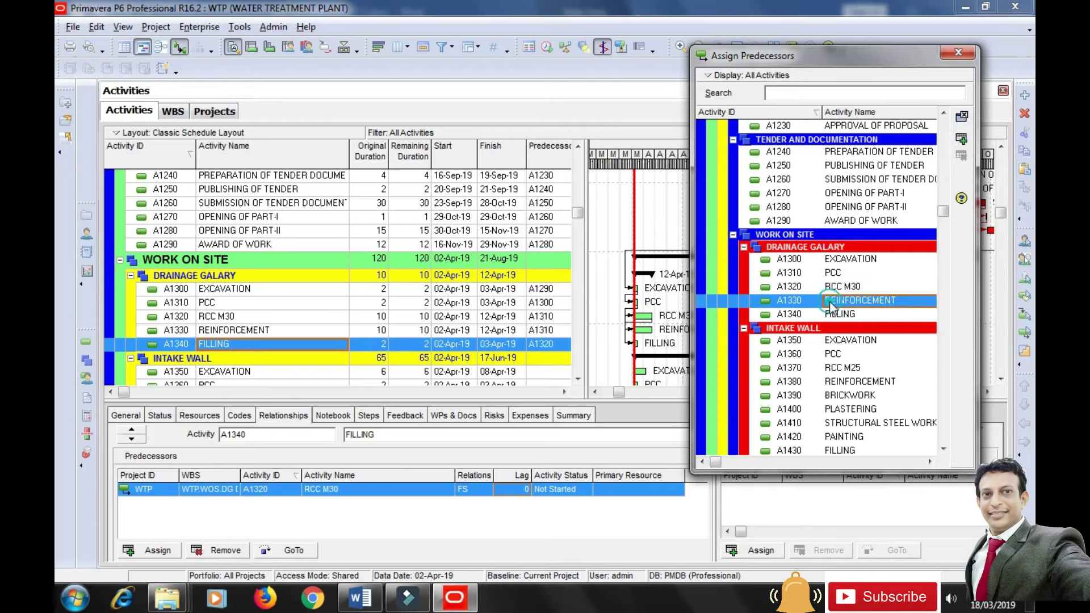
left_click(962, 143)
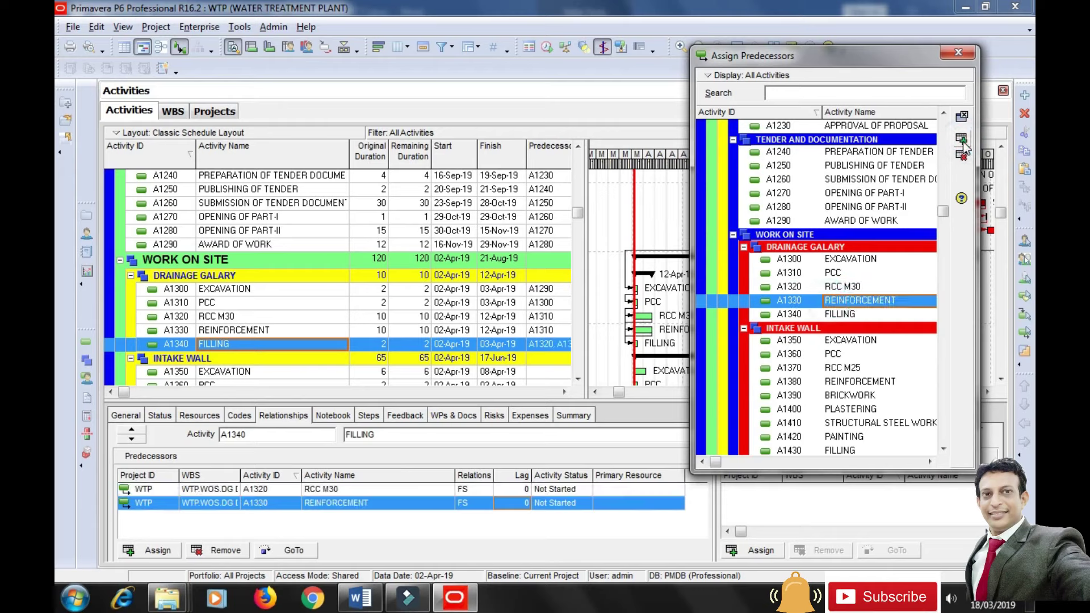
left_click(333, 358)
scroll(333, 362, "down", 6)
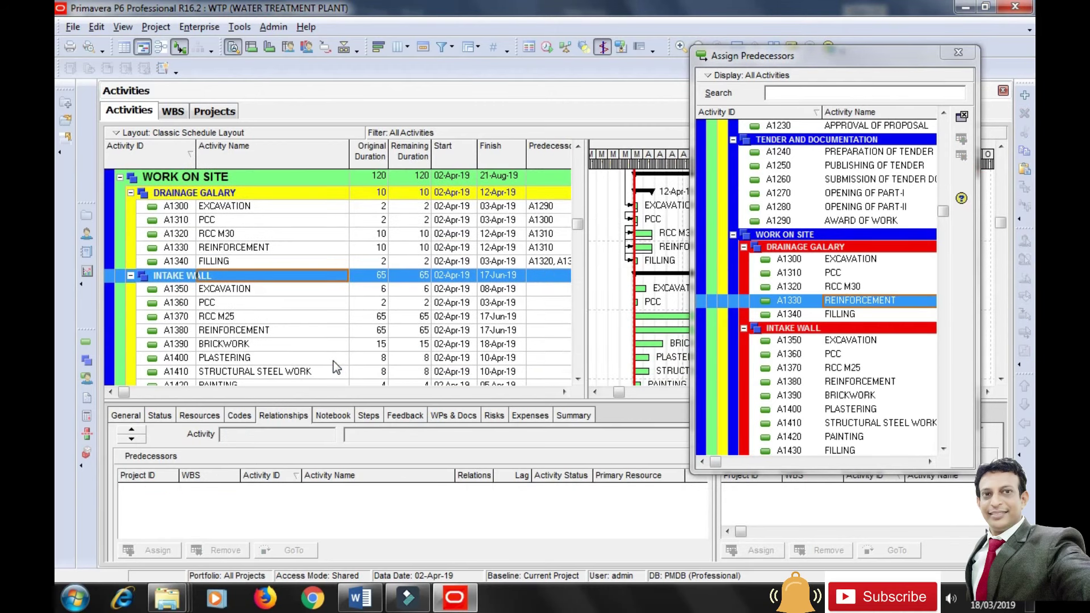
left_click(237, 290)
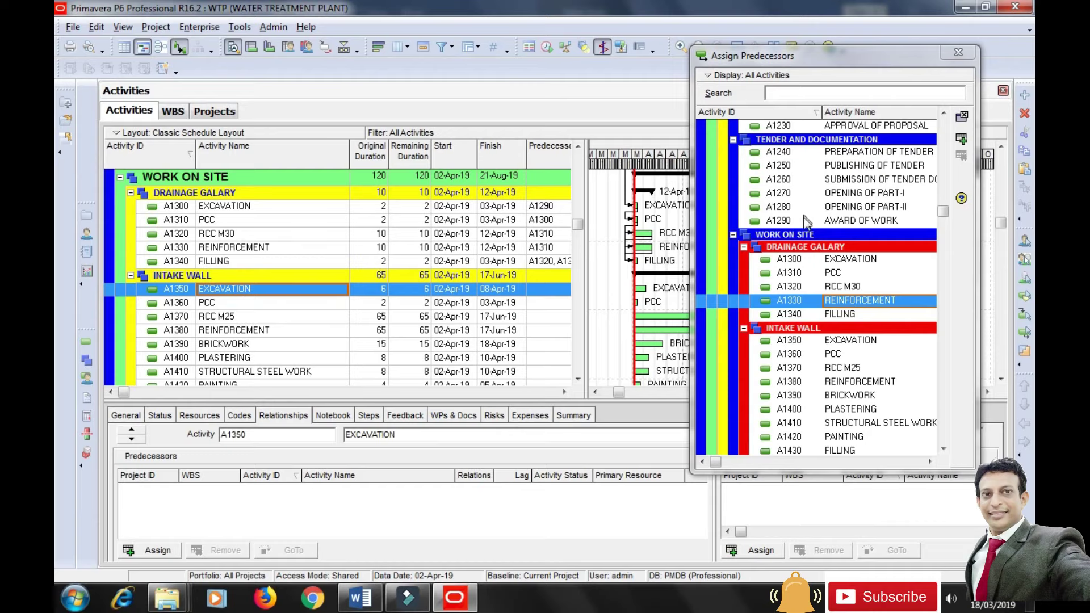
Link AWARD OF WORK before Intake Wall EXCAVATION A1350, A1350 before PCC A1360, and A1360 before RCC M25.
left_click(857, 221)
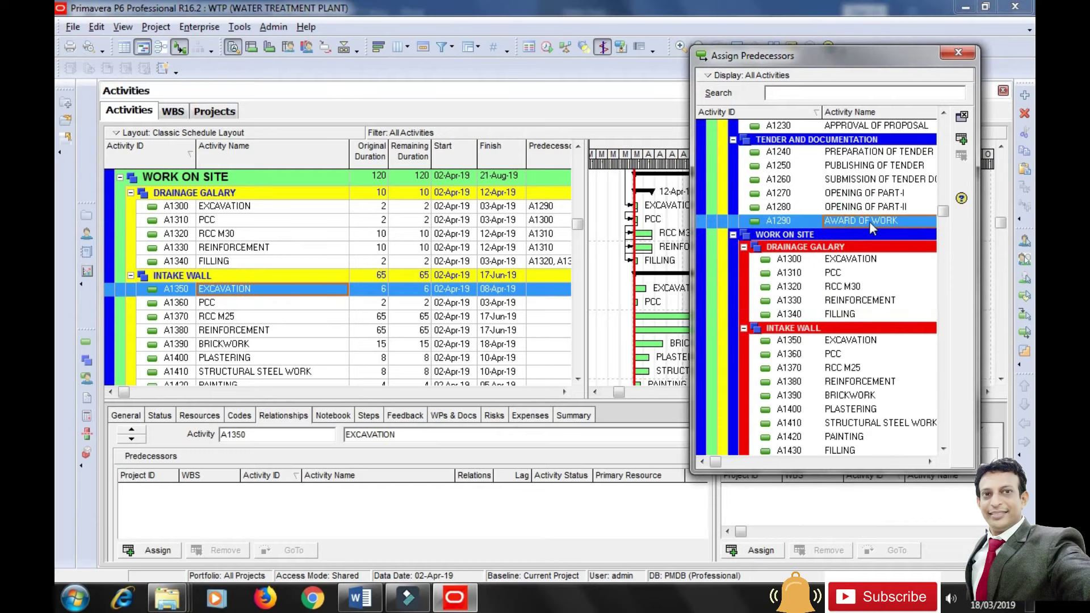
left_click(961, 139)
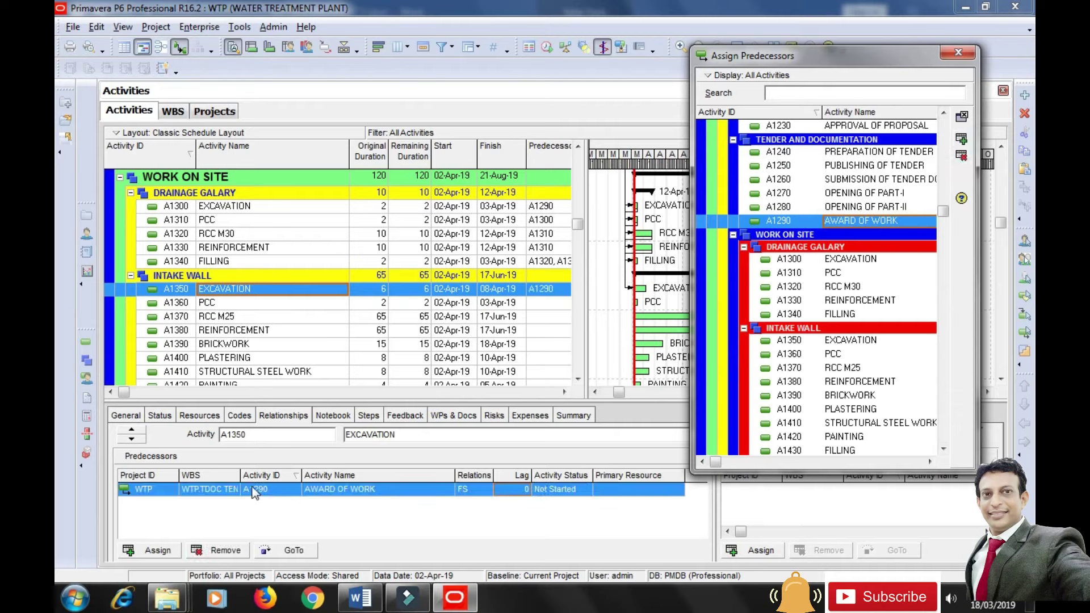
left_click(234, 305)
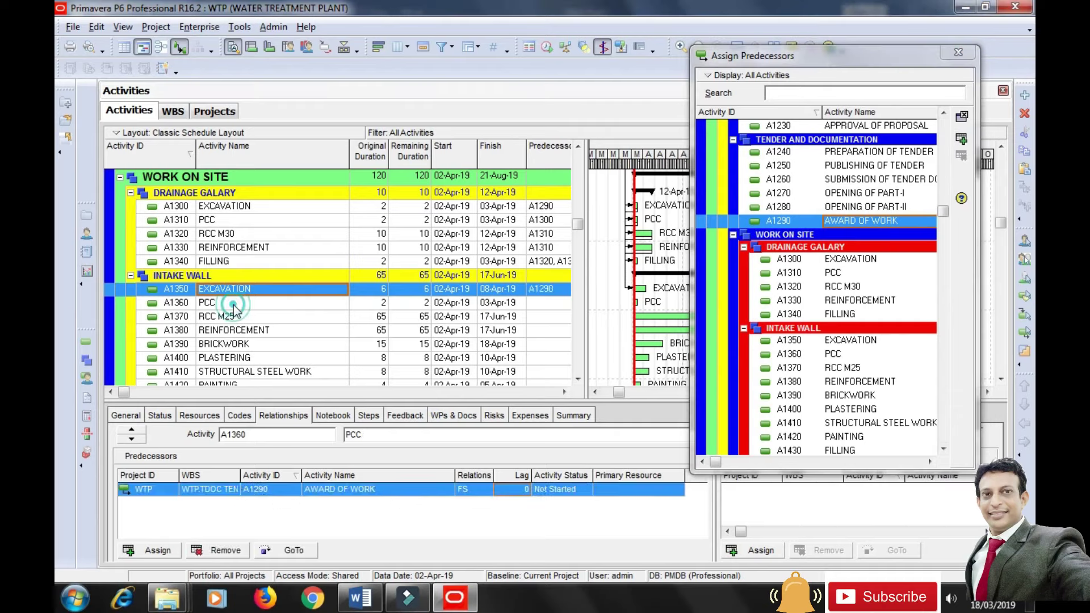
left_click(852, 340)
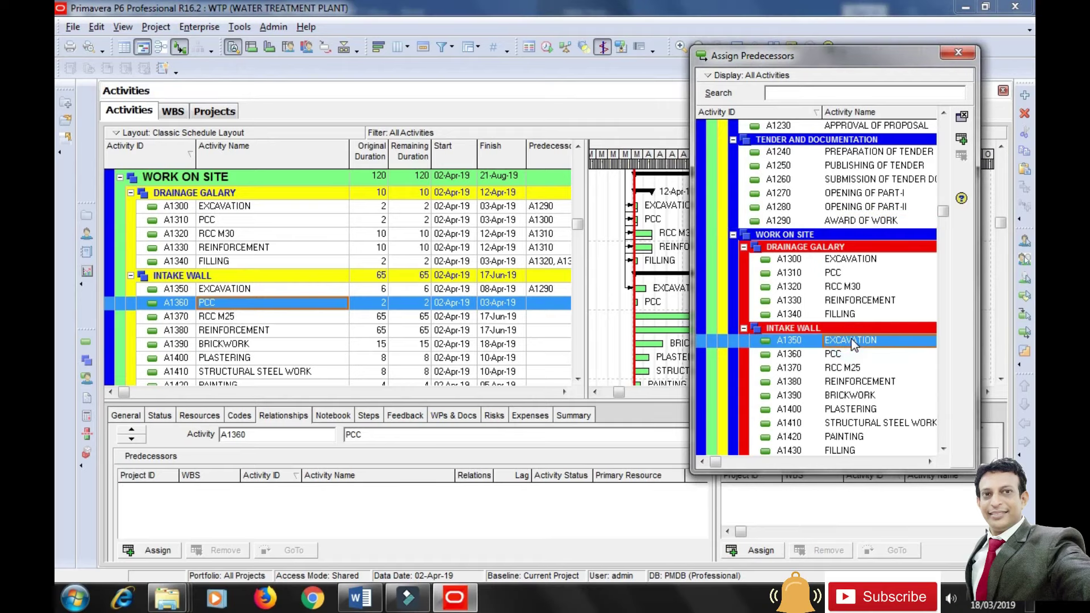
left_click(961, 139)
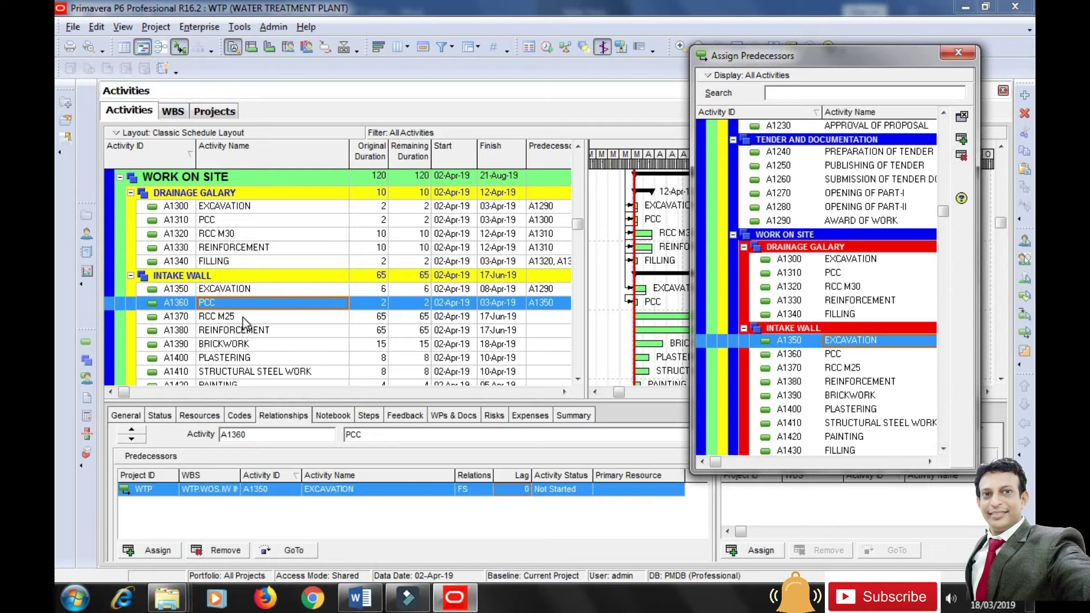
left_click(243, 317)
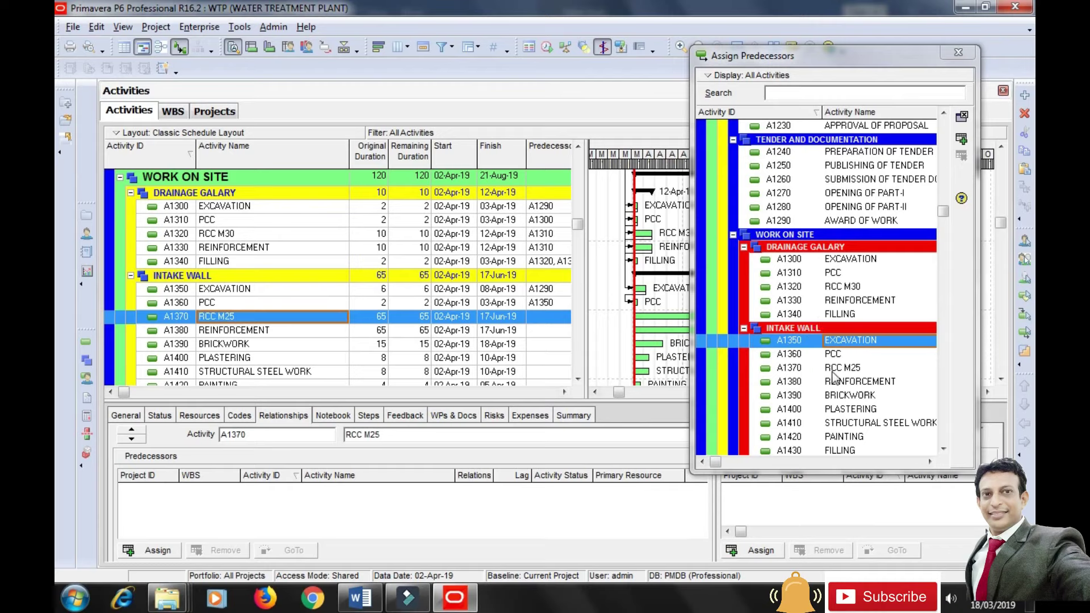
left_click(845, 355)
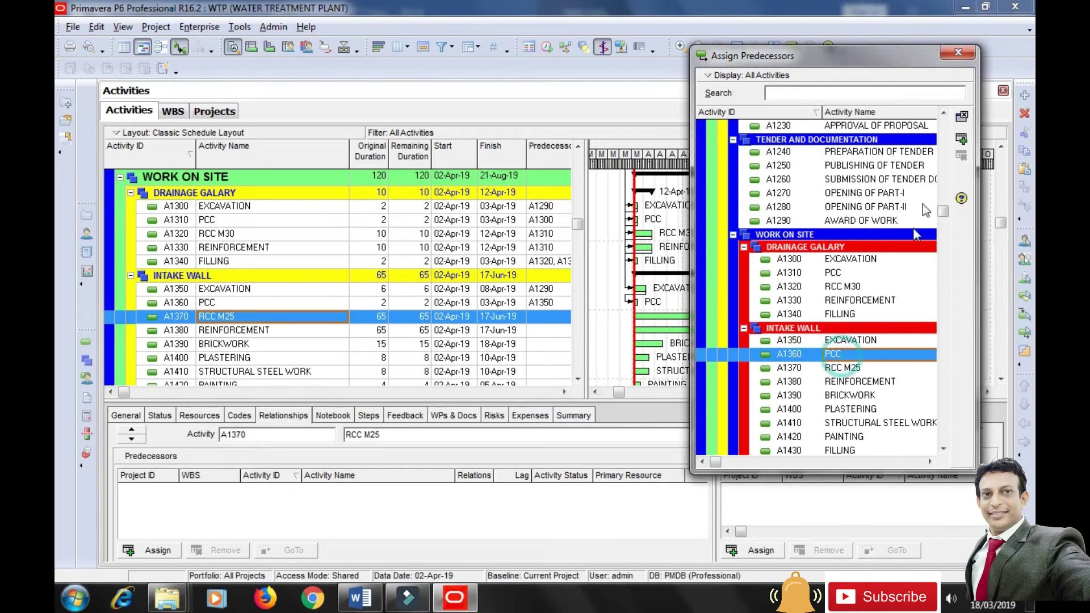
left_click(961, 139)
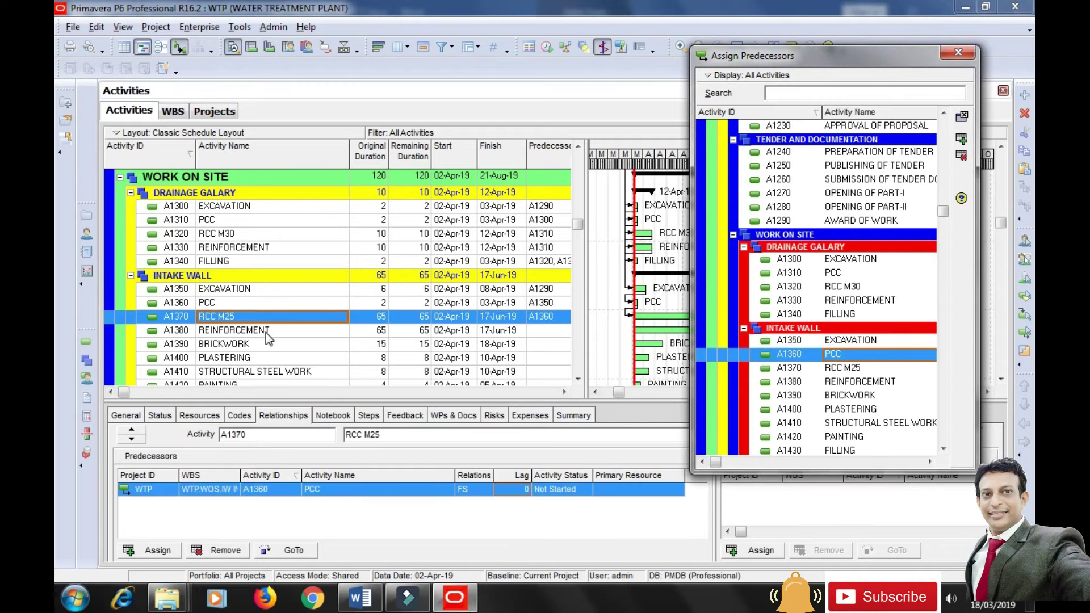
Make A1360 precede REINFORCEMENT, A1370 and A1380 precede BRICKWORK, and BRICKWORK precede PLASTERING.
left_click(265, 333)
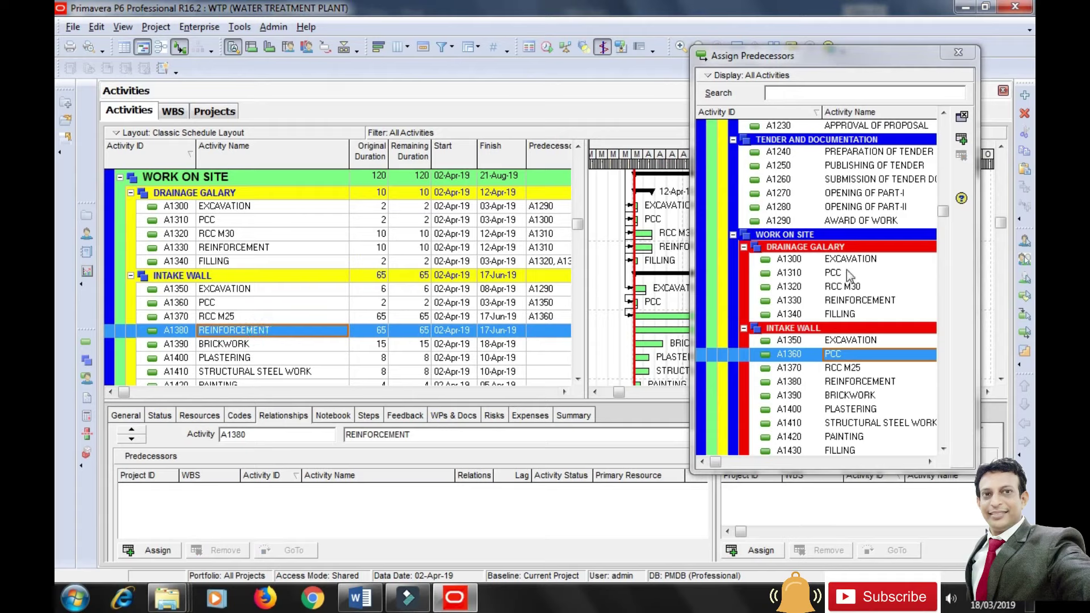
left_click(961, 139)
left_click(257, 345)
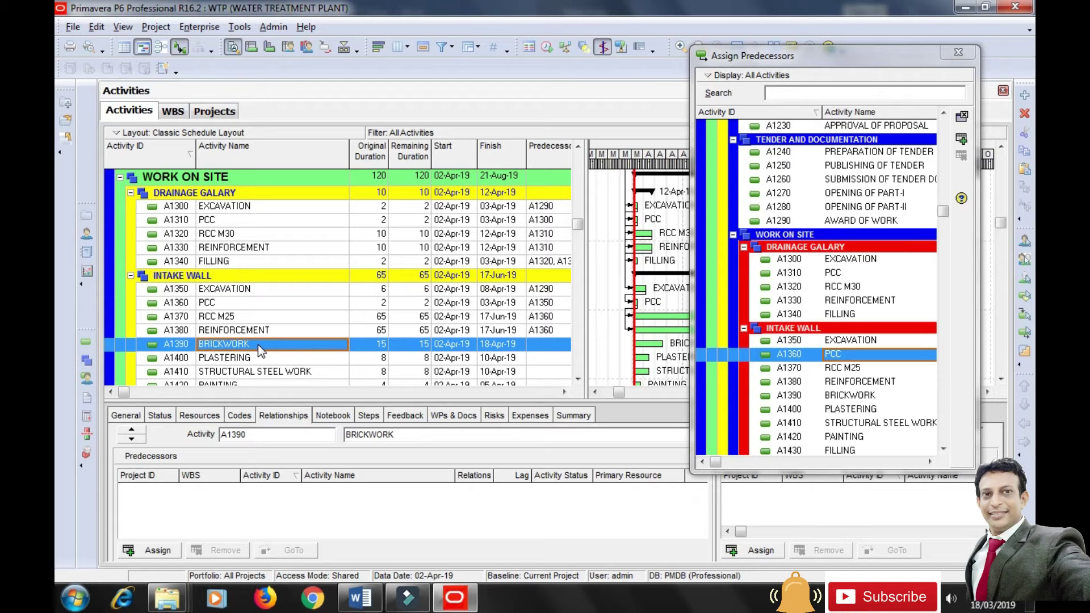
left_click(842, 370)
left_click(842, 385, "ctrl")
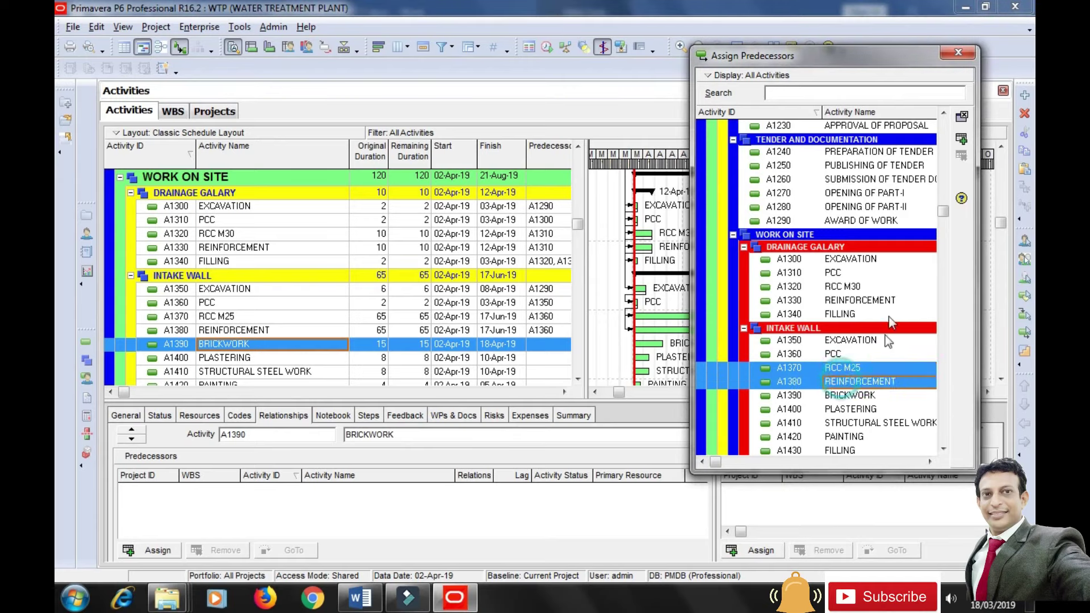
left_click(961, 138)
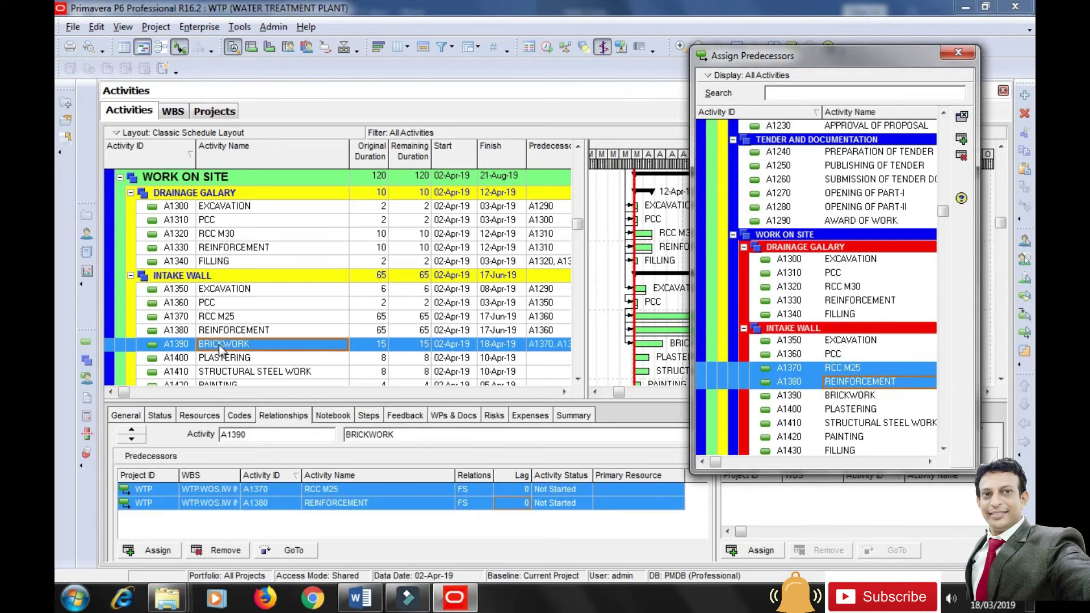
left_click(233, 360)
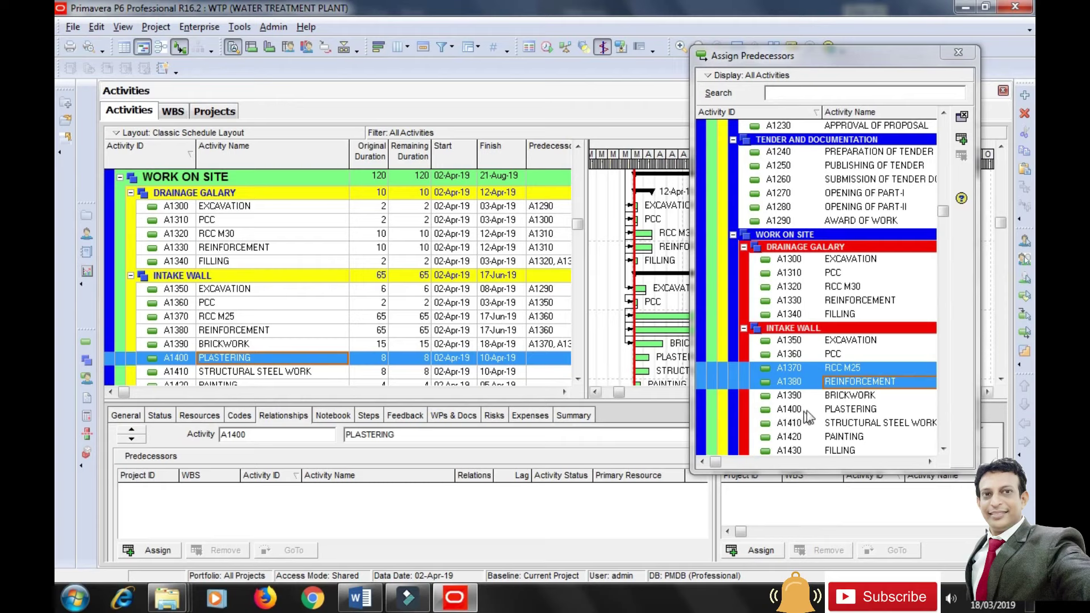
left_click(846, 398)
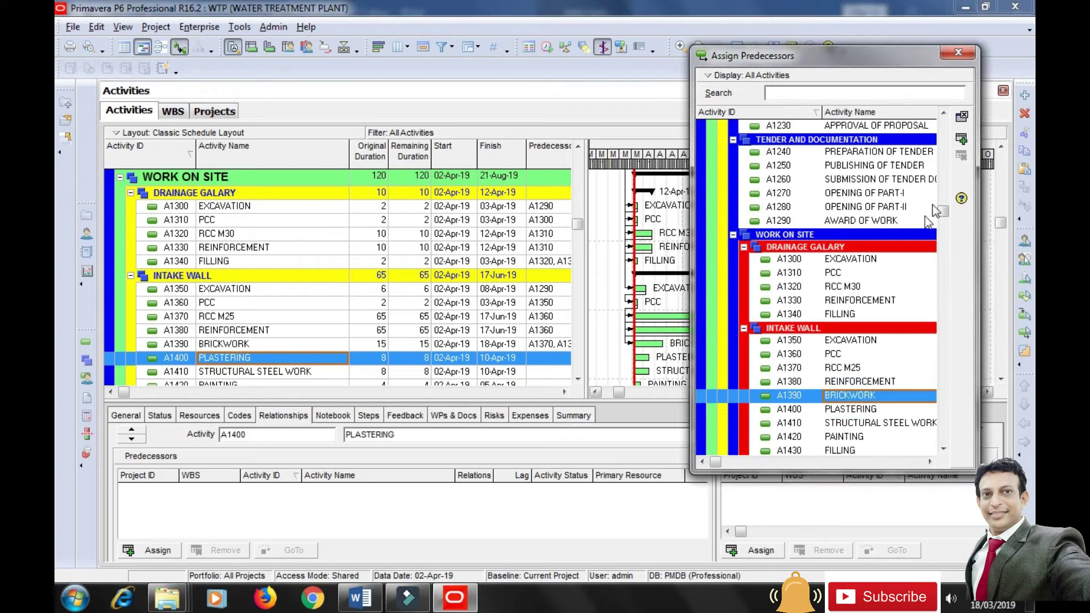
left_click(961, 139)
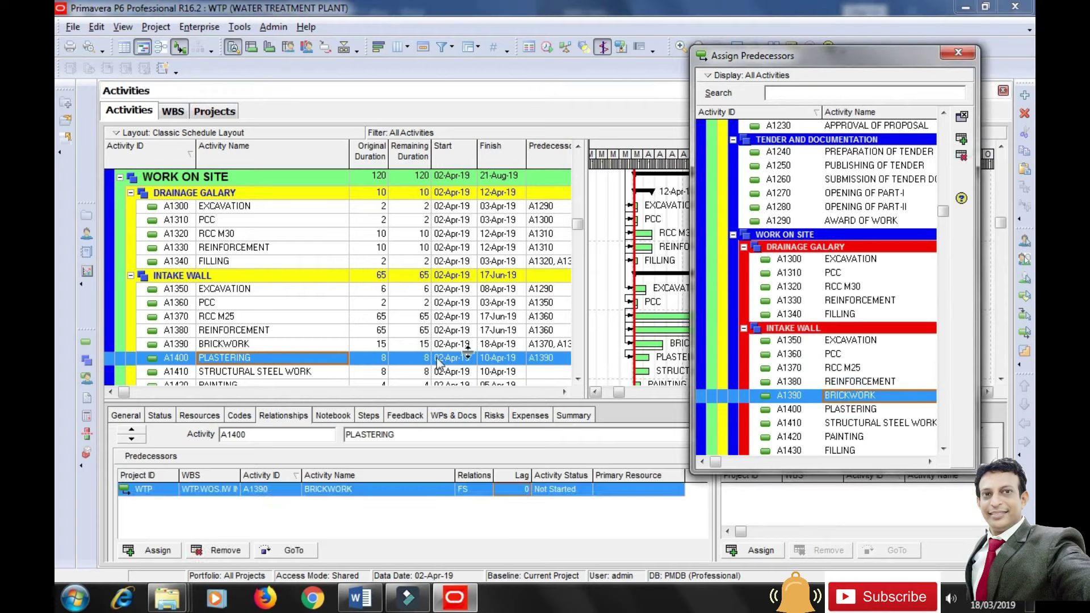
Make PLASTERING A1400 precede STRUCTURAL STEEL WORK A1410, and A1410 precede PAINTING A1420.
left_click(302, 372)
scroll(302, 373, "down", 3)
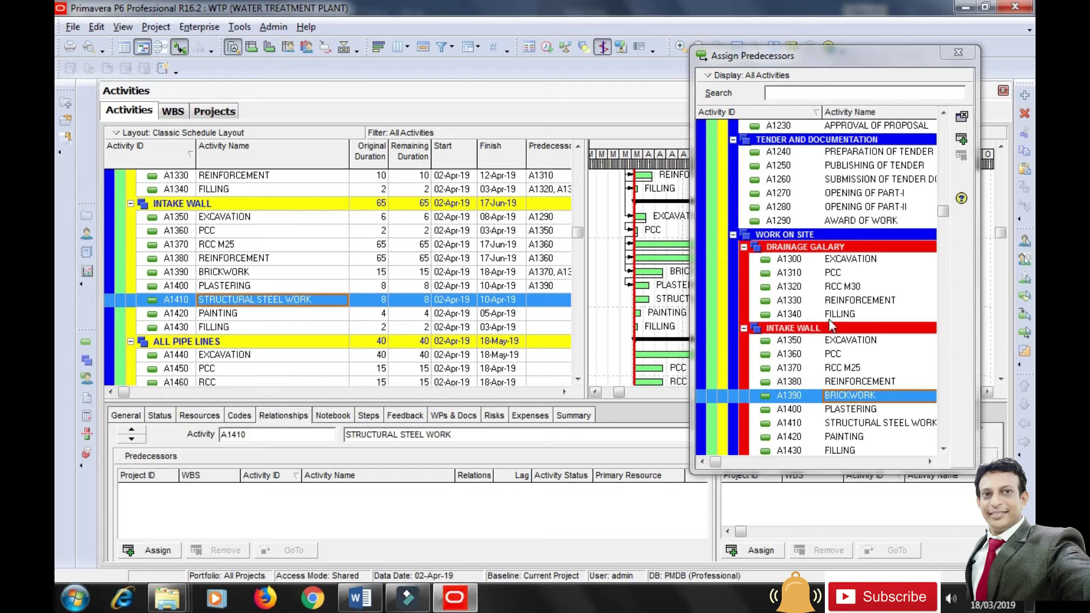
left_click(833, 409)
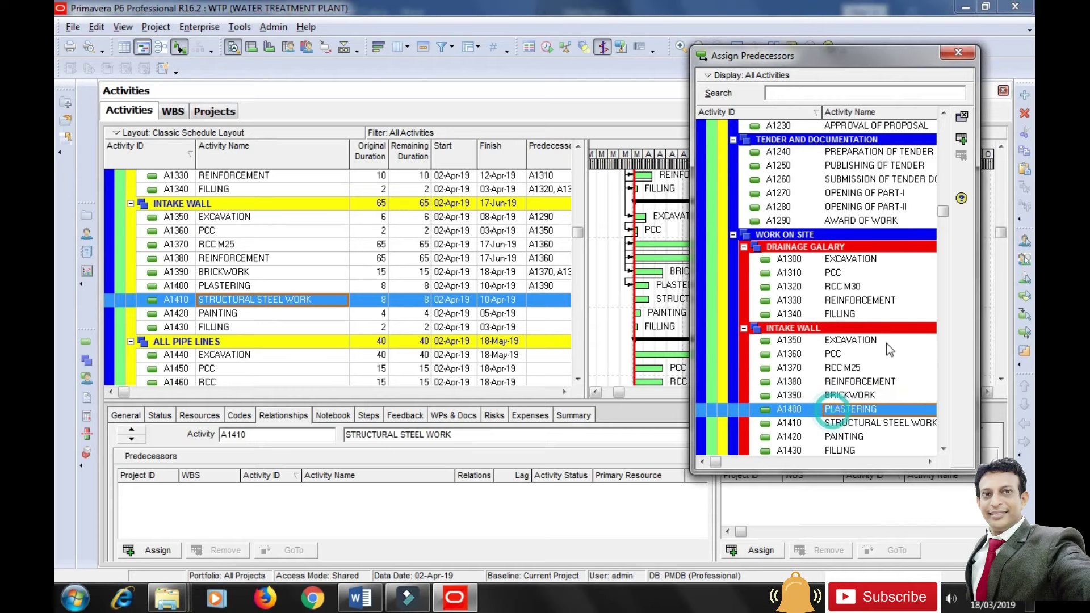
left_click(961, 138)
left_click(248, 317)
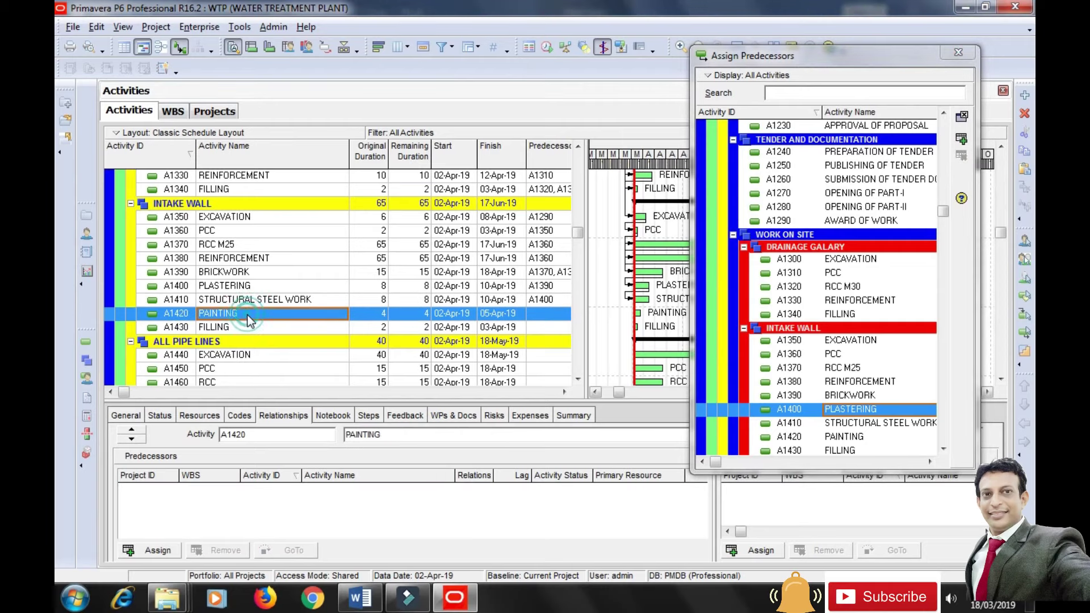
left_click(870, 424)
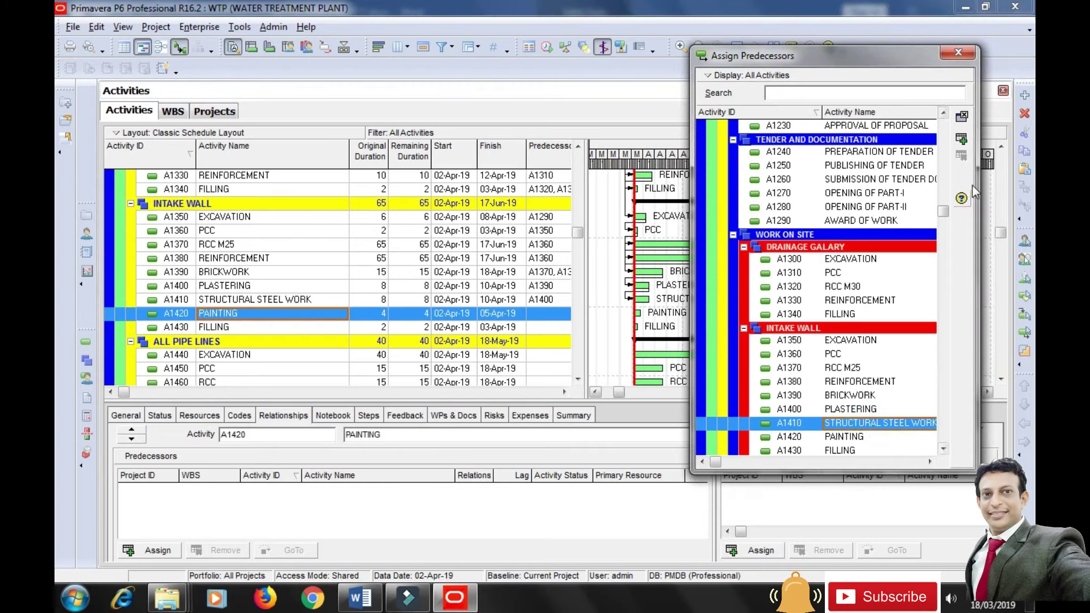
left_click(962, 140)
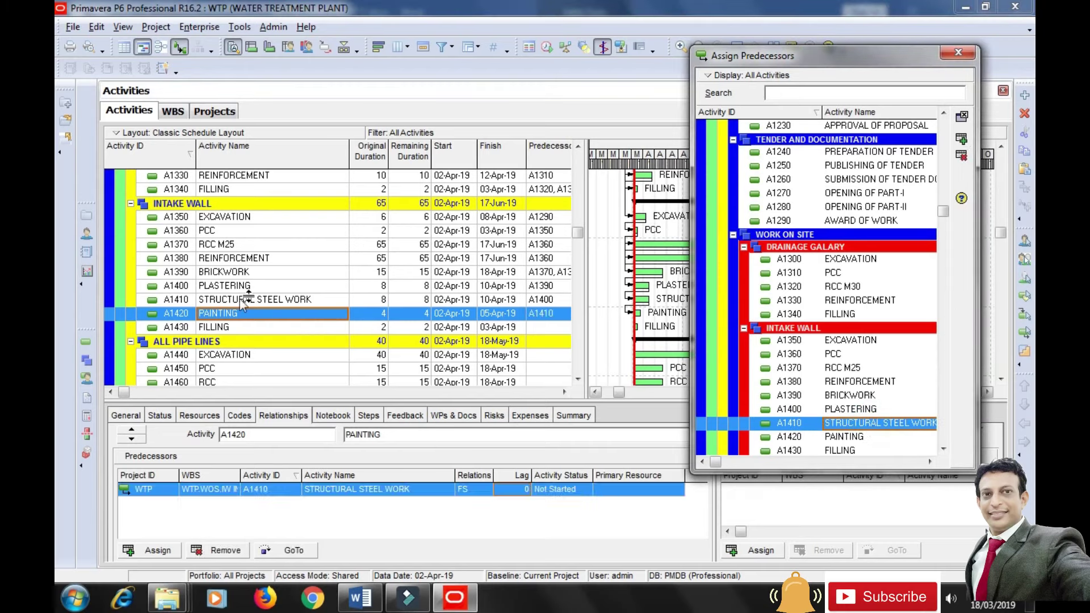
Make BRICKWORK A1390 the predecessor of FILLING A1430 and close the picker.
left_click(216, 328)
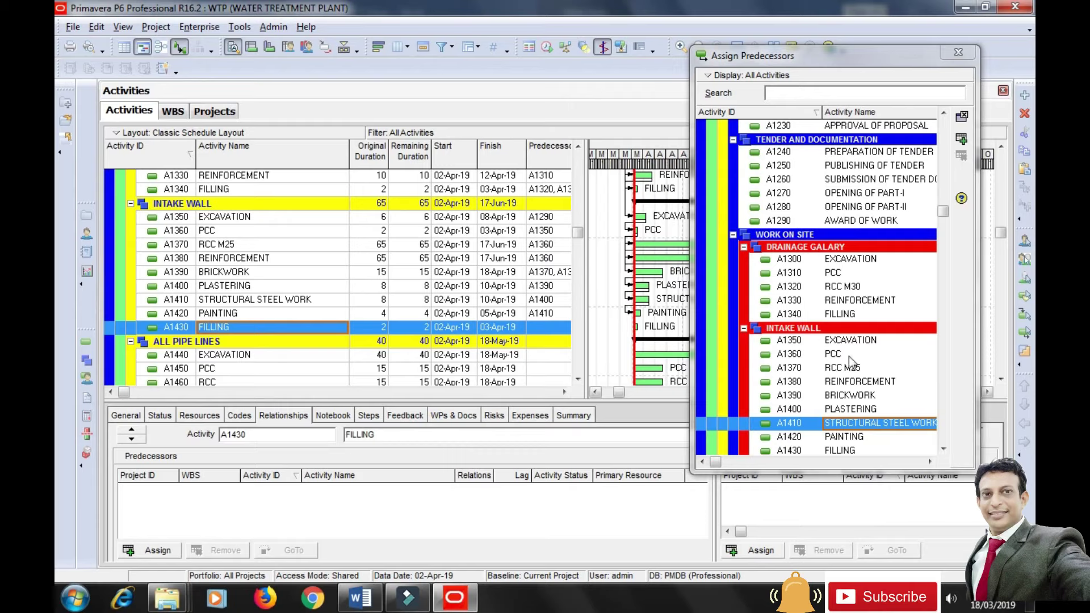
left_click(849, 396)
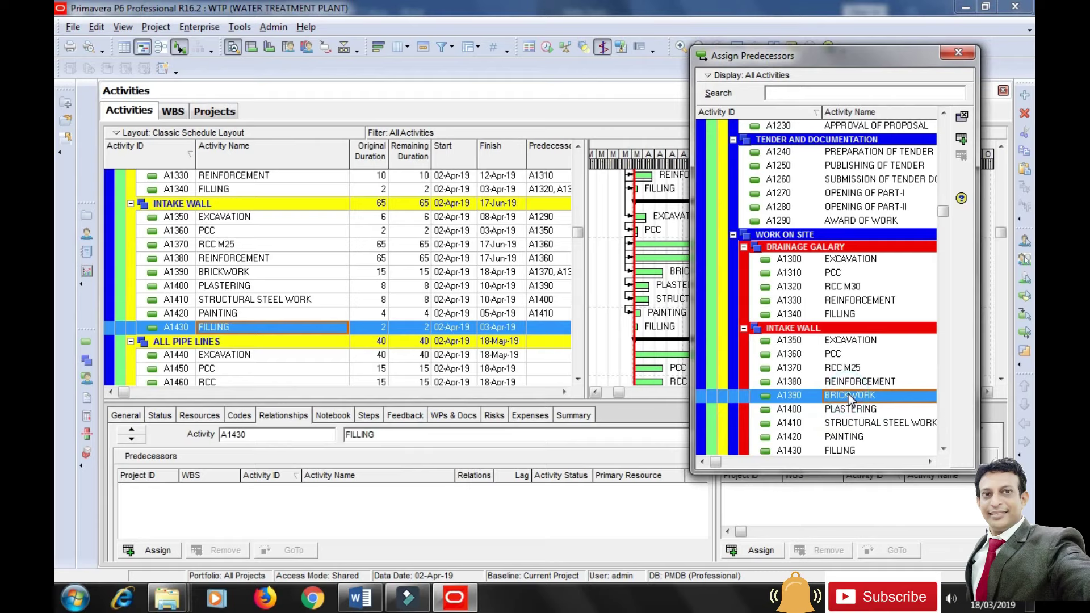
left_click(960, 141)
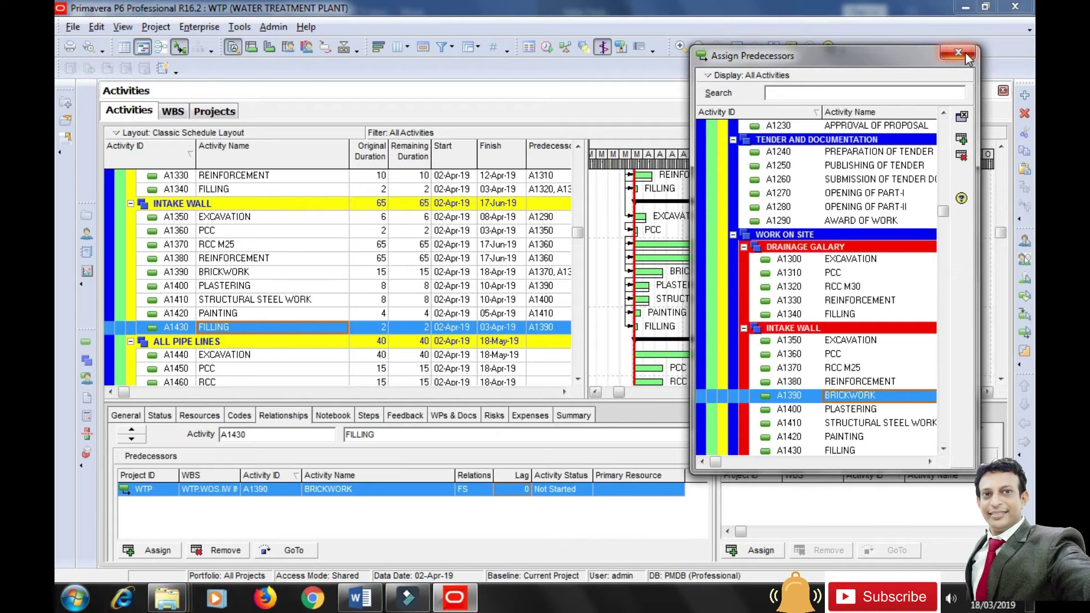
left_click(958, 52)
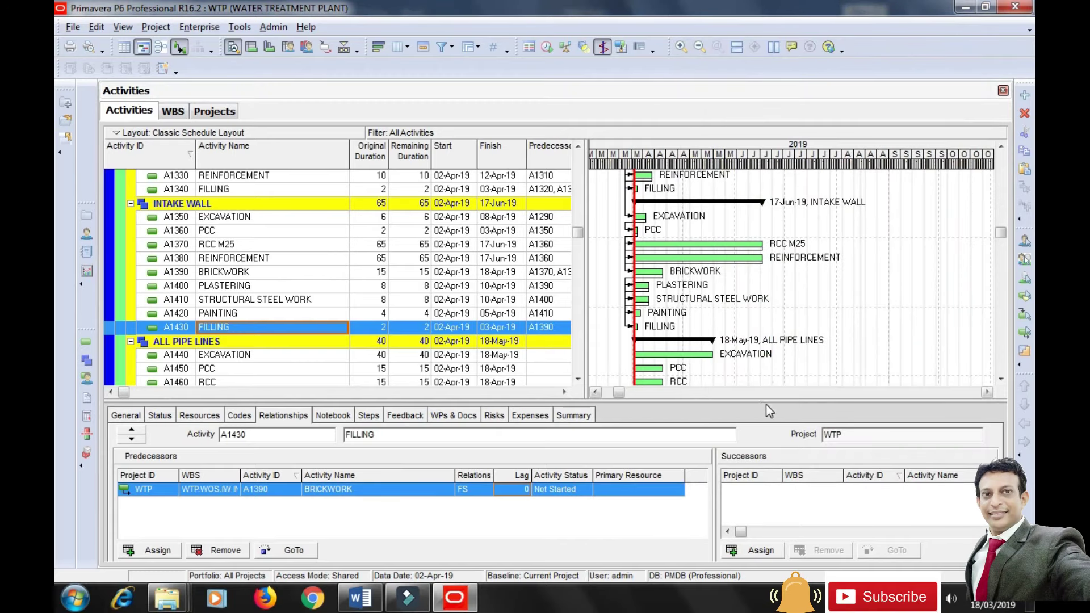
Reschedule the project and review Intake Wall spanning 30-Nov-19 to 04-Apr-20.
left_click_drag(765, 405, 767, 419)
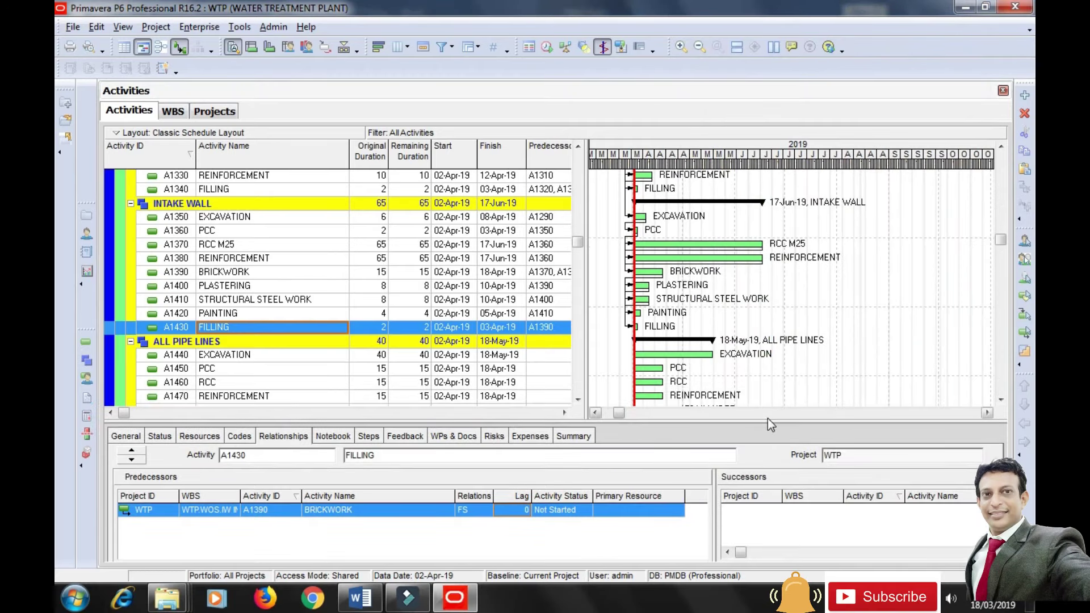
left_click(246, 31)
left_click(280, 43)
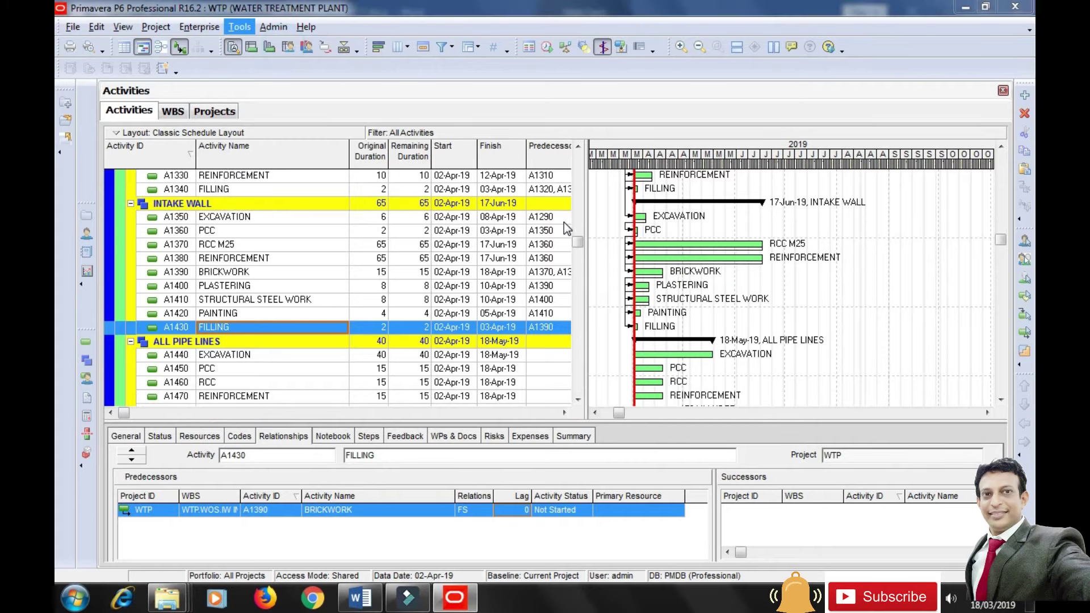
left_click(713, 239)
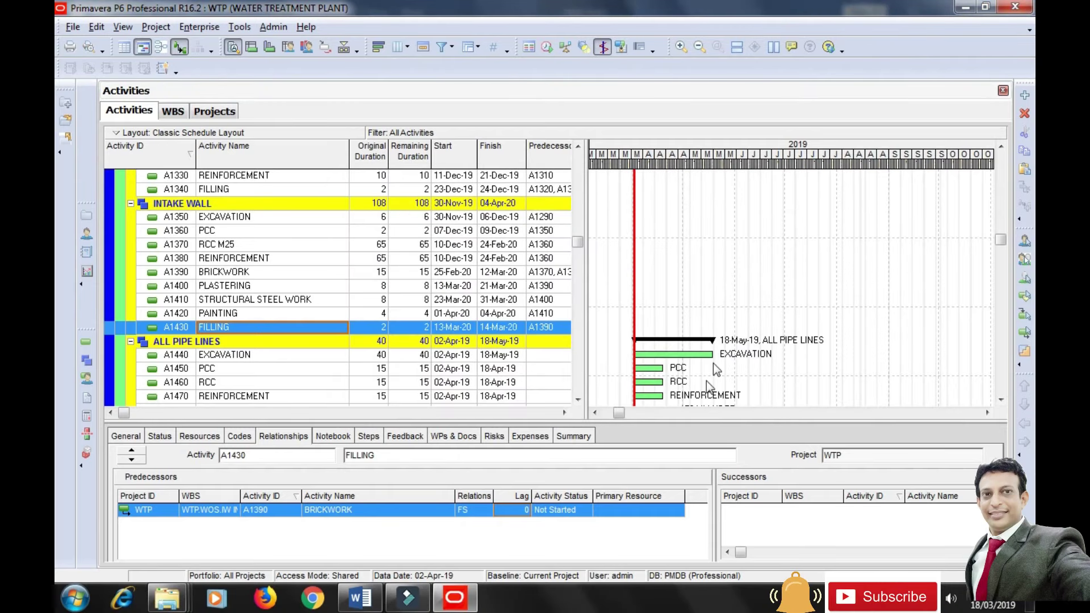
left_click_drag(621, 414, 823, 418)
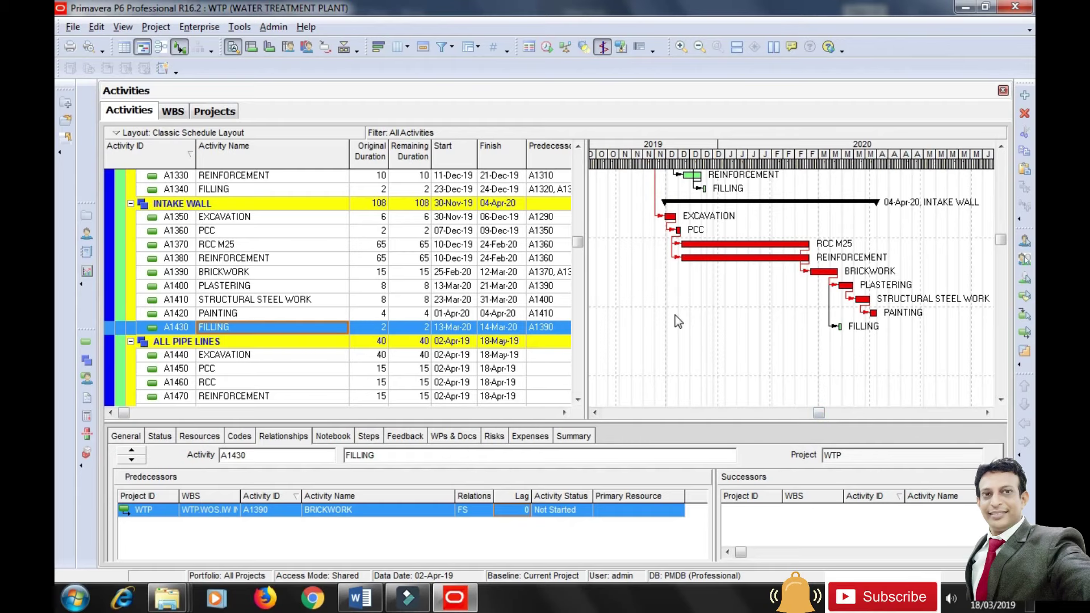
scroll(676, 315, "up", 2)
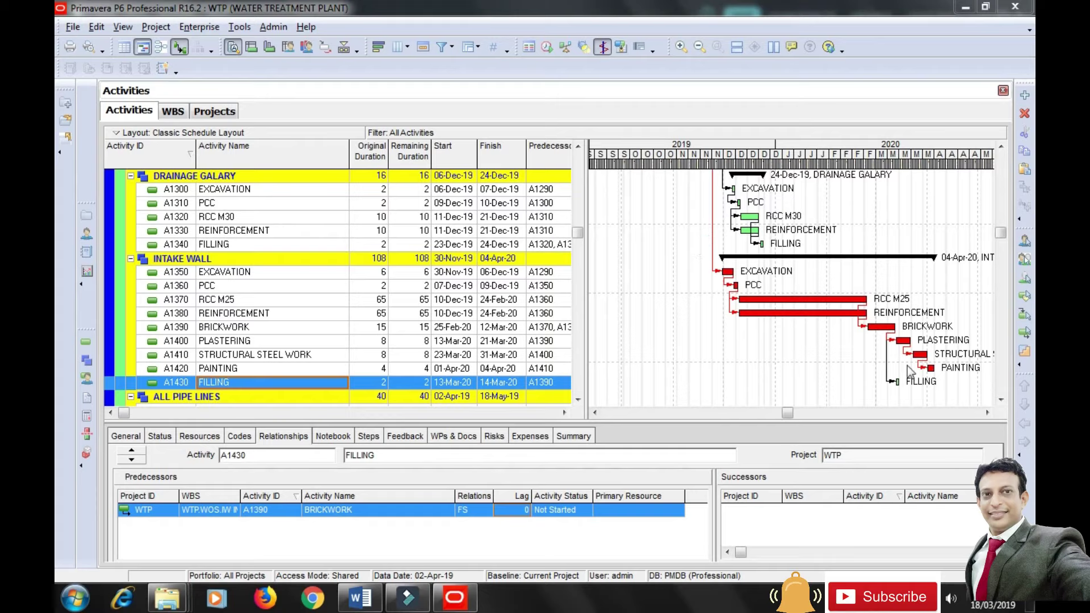
left_click_drag(788, 416, 598, 415)
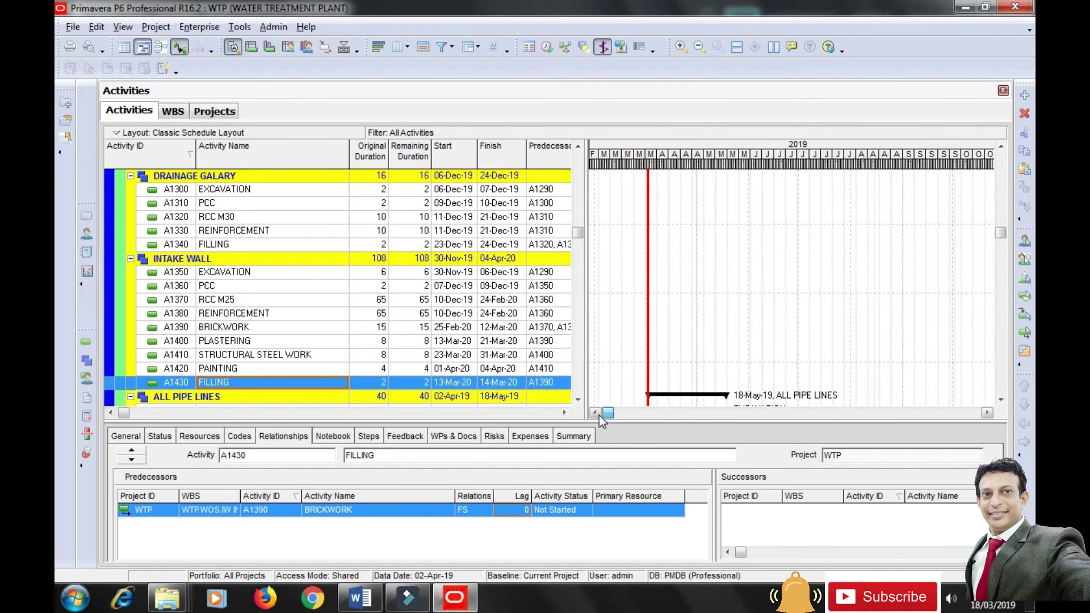
left_click_drag(1000, 234, 1004, 267)
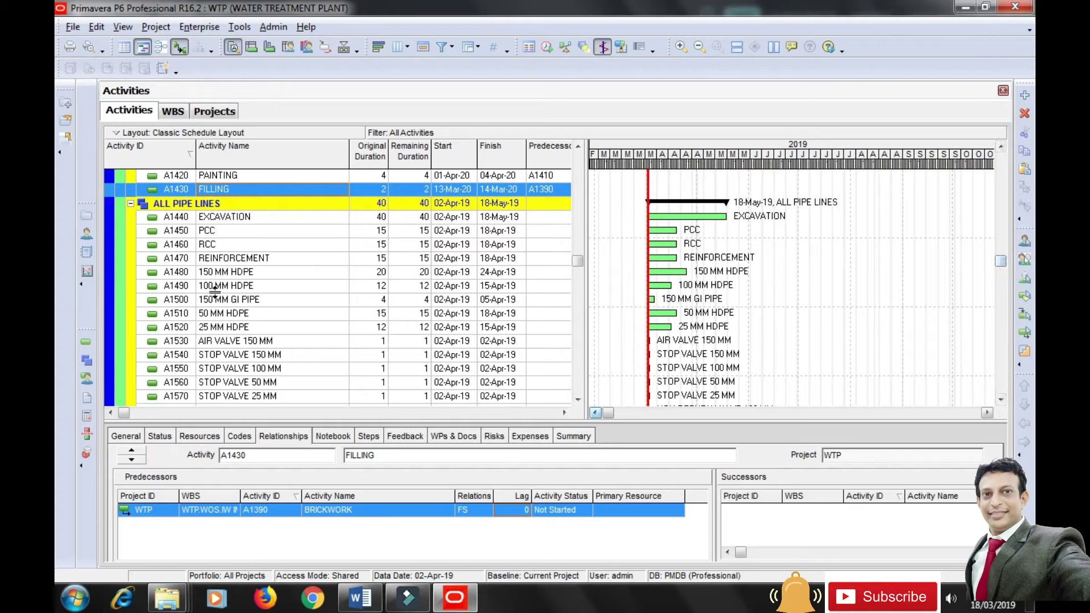
Make AWARD OF WORK precede All Pipe Lines EXCAVATION A1440, and A1440 precede PCC A1450.
left_click(259, 223)
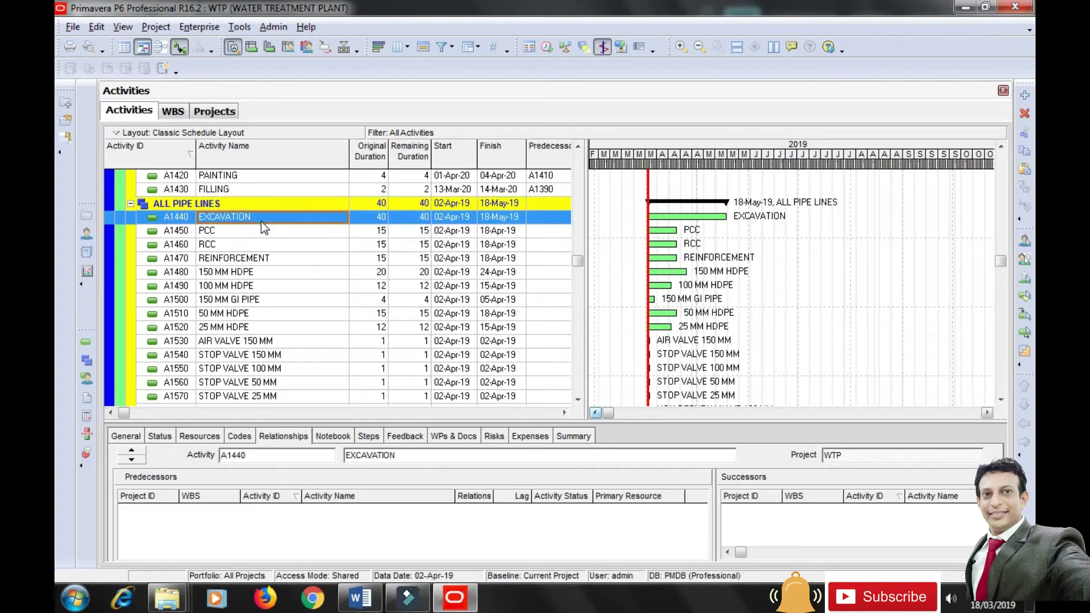
left_click_drag(299, 421, 300, 402)
left_click(158, 551)
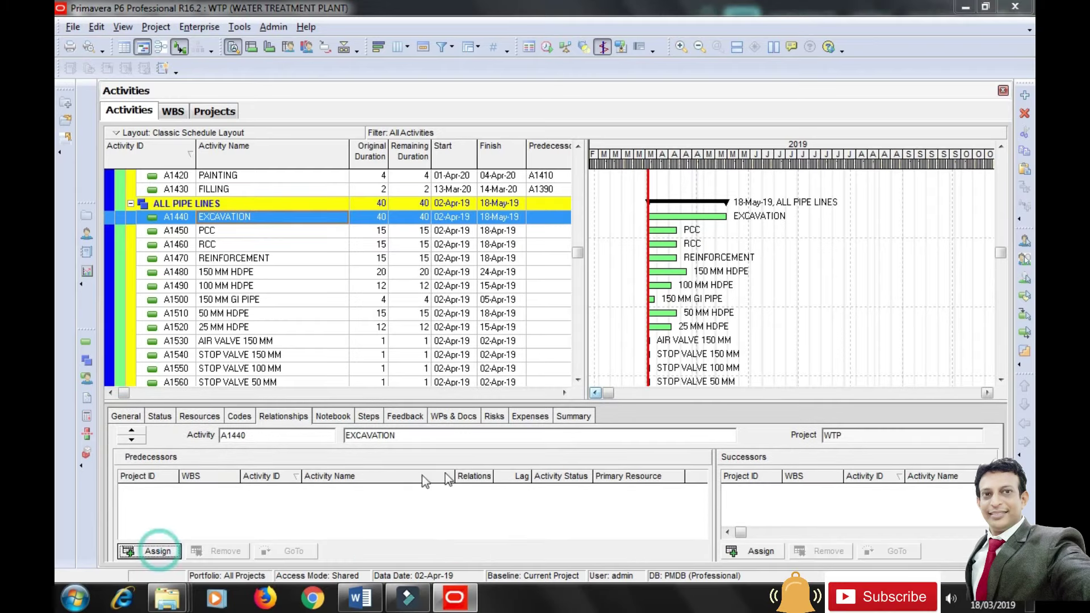
left_click_drag(941, 260, 944, 226)
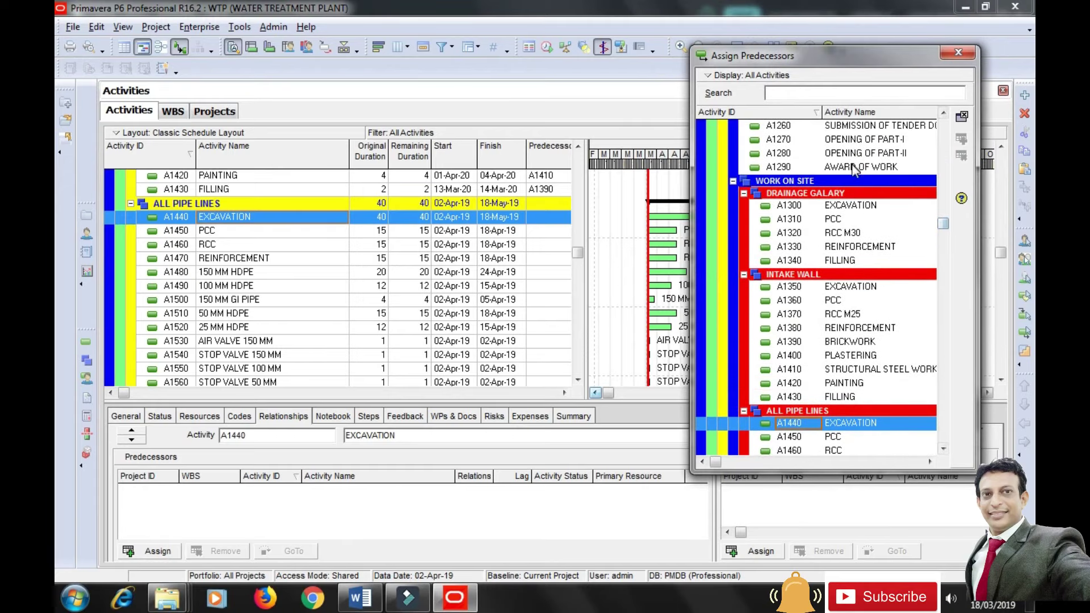
left_click(854, 166)
left_click(961, 139)
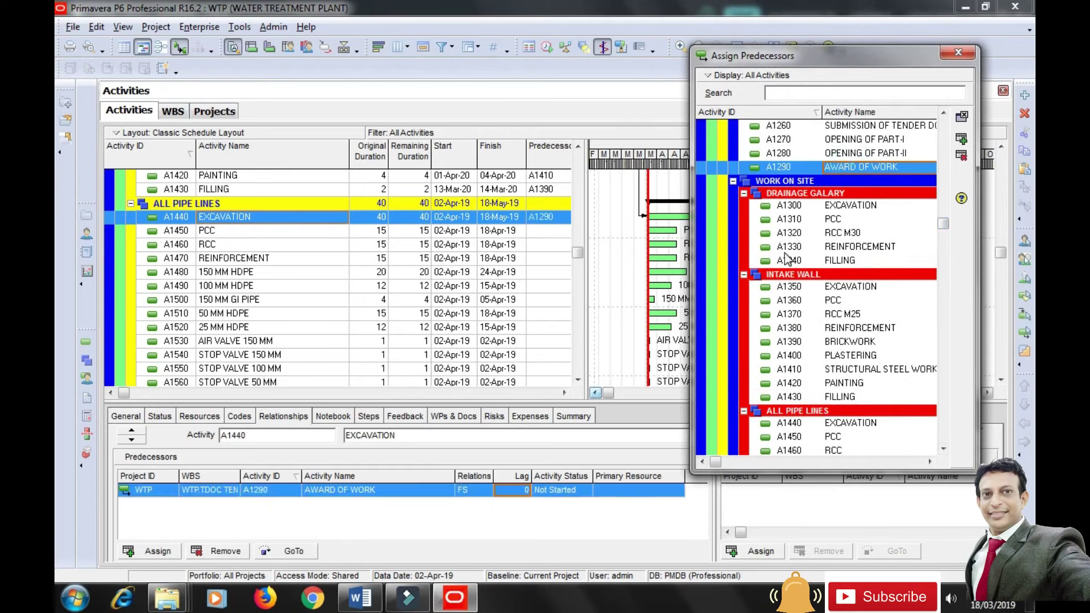
left_click(216, 233)
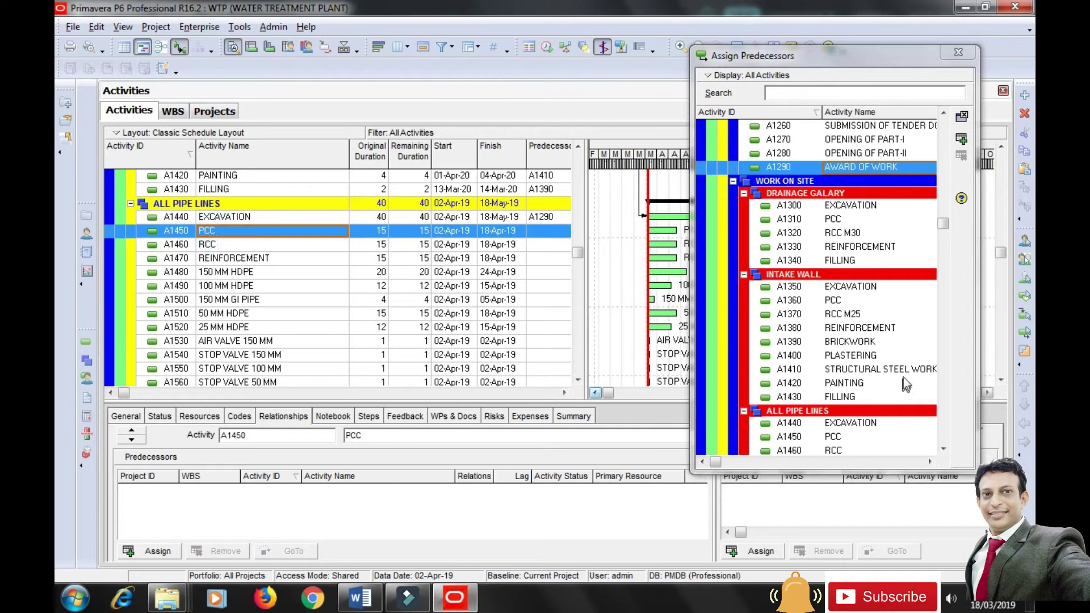
left_click(849, 423)
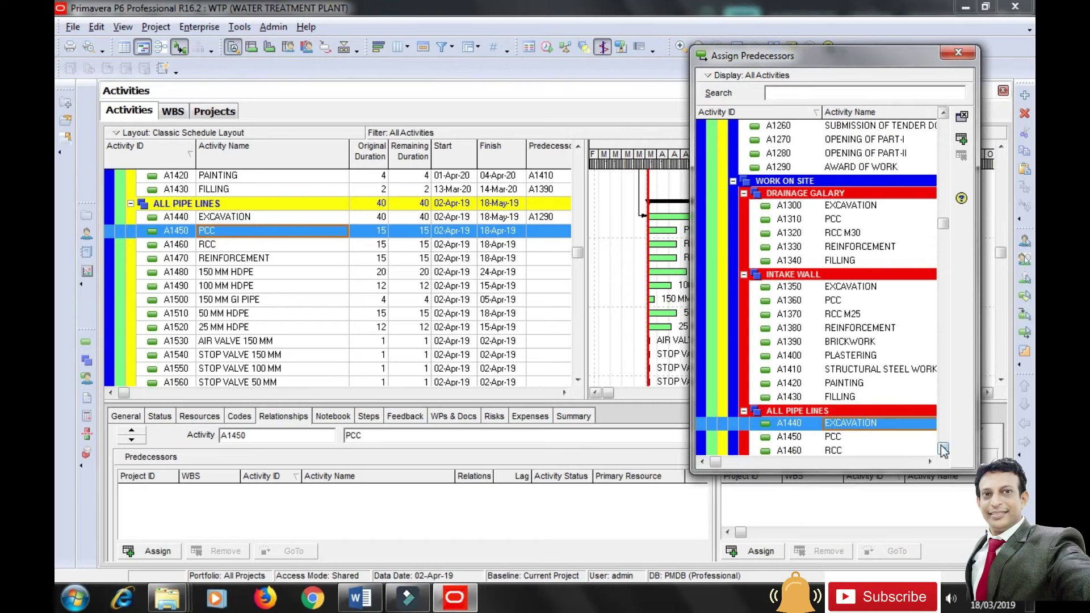
scroll(943, 450, "down", 3)
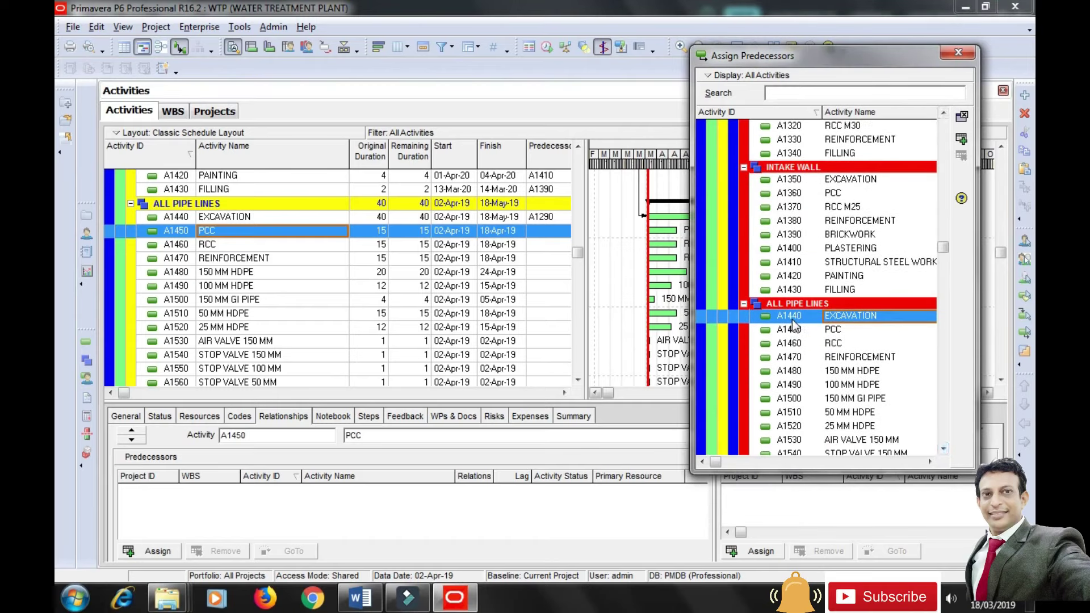
left_click(961, 138)
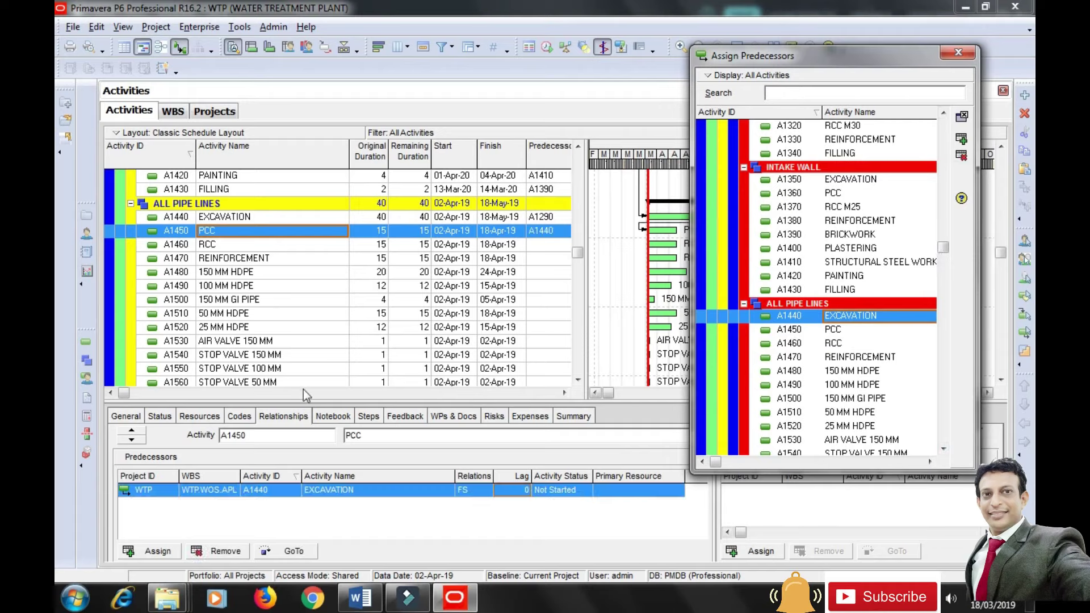
Make PCC A1450 the predecessor of both RCC A1460 and REINFORCEMENT A1470.
left_click(221, 244)
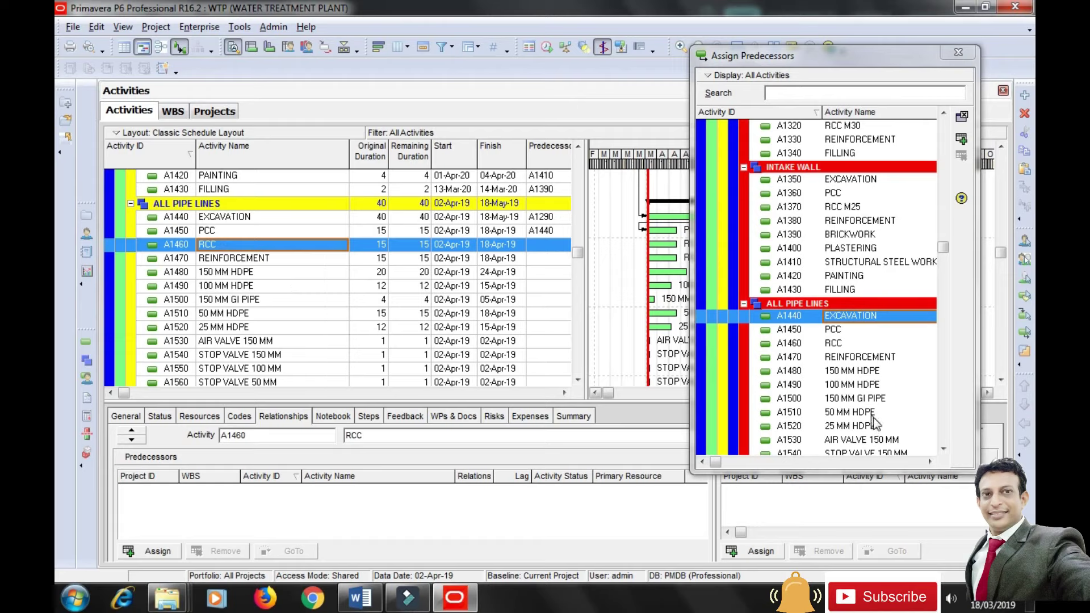
left_click(801, 330)
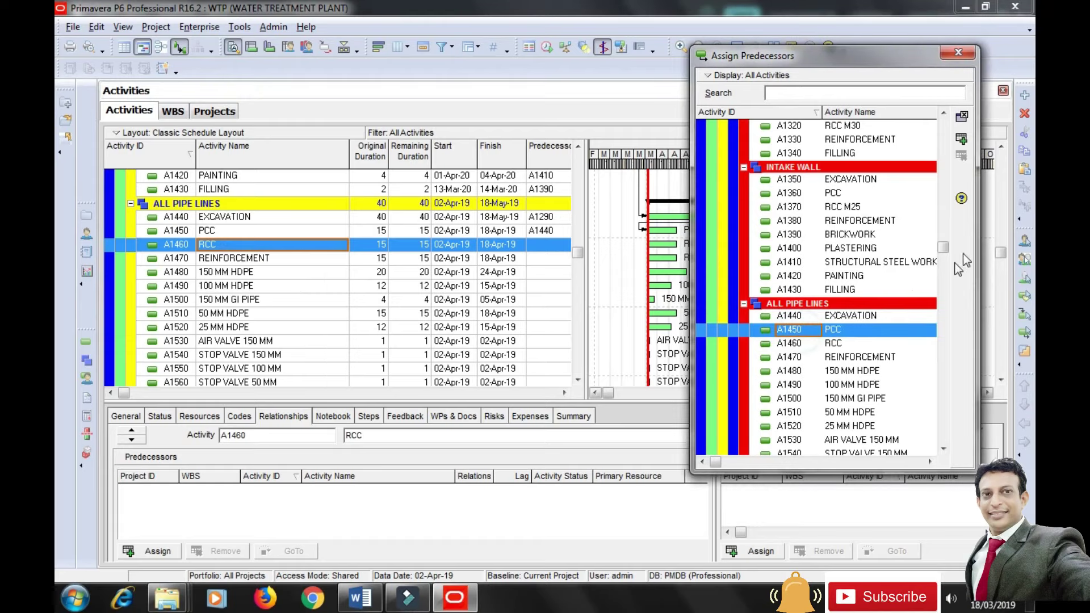
left_click(961, 139)
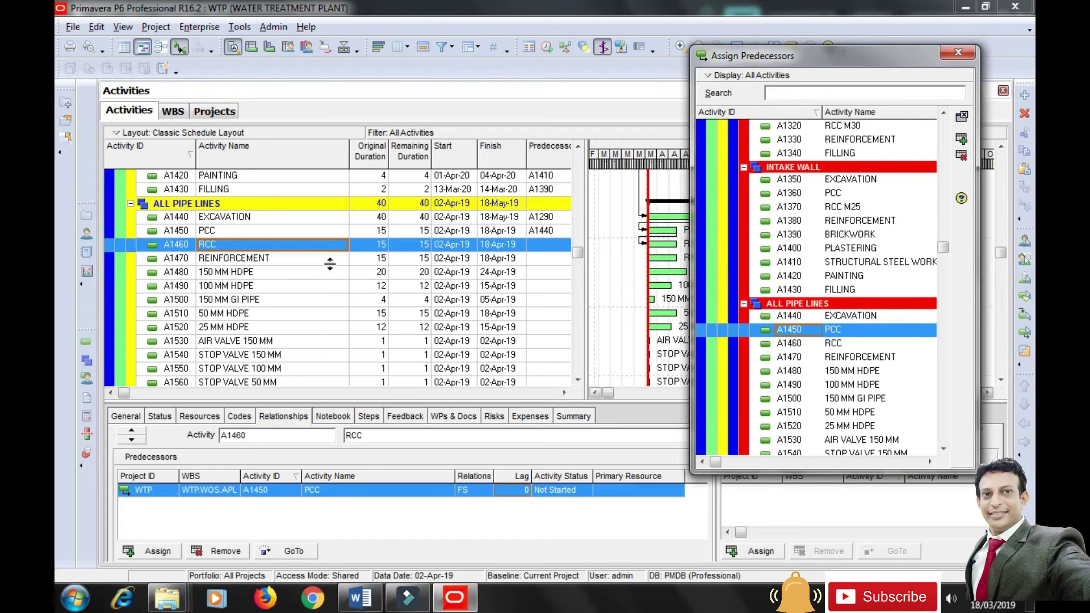
left_click(232, 260)
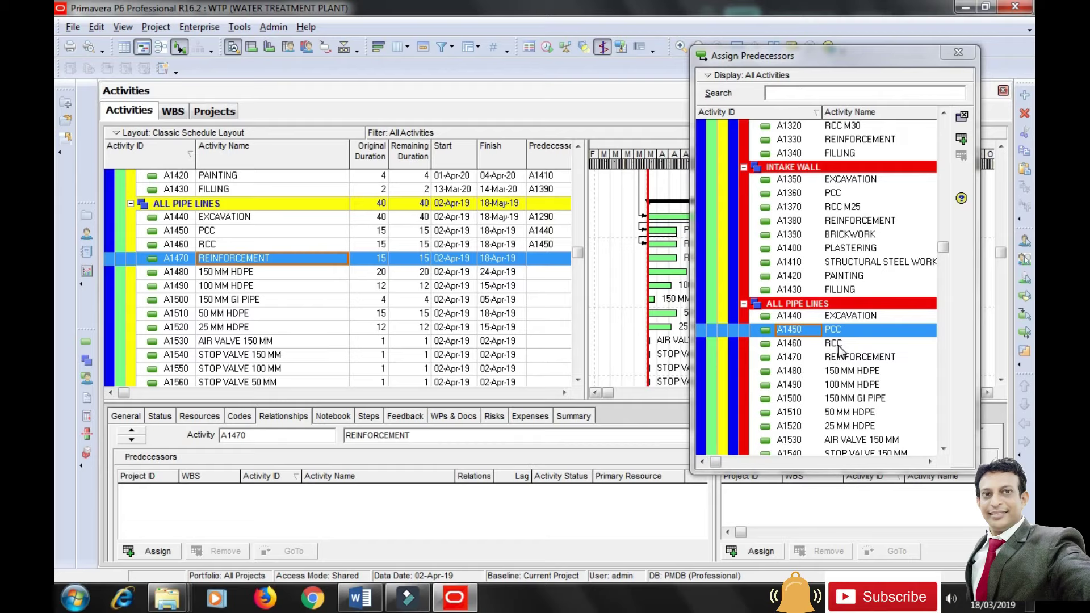
left_click(961, 138)
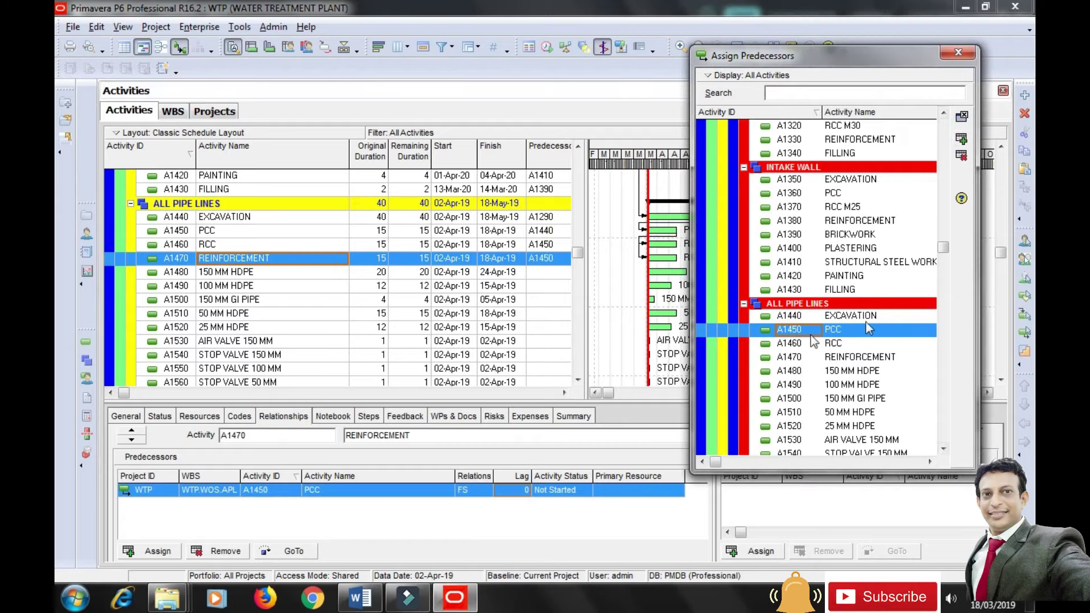
Link A1460 and A1470 before A1480 150 MM HDPE, A1490 100 MM HDPE and A1500 150 MM GI PIPE.
left_click(224, 274)
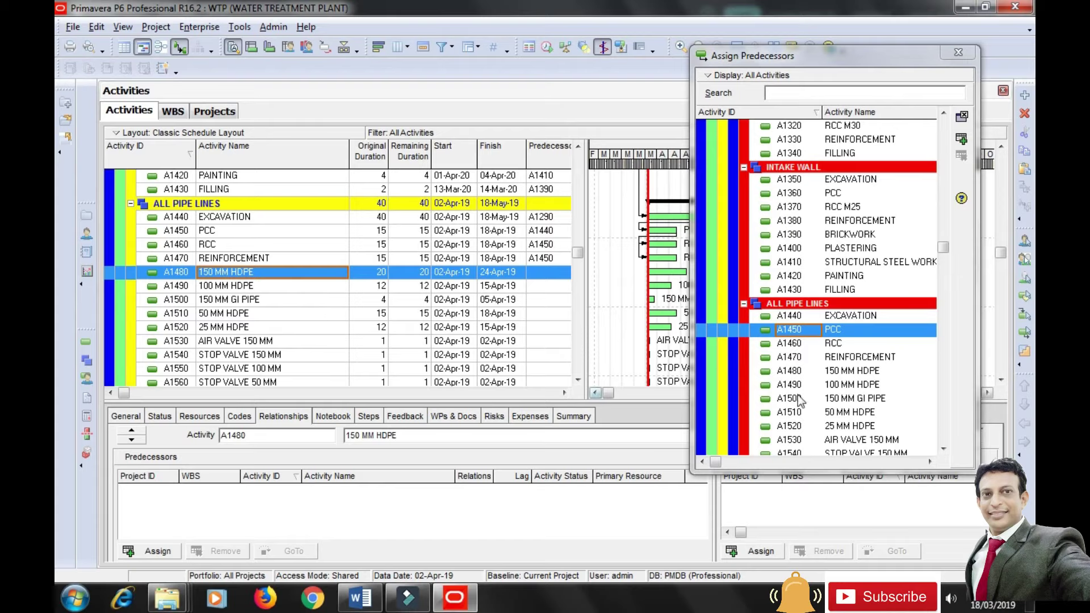
left_click(830, 345)
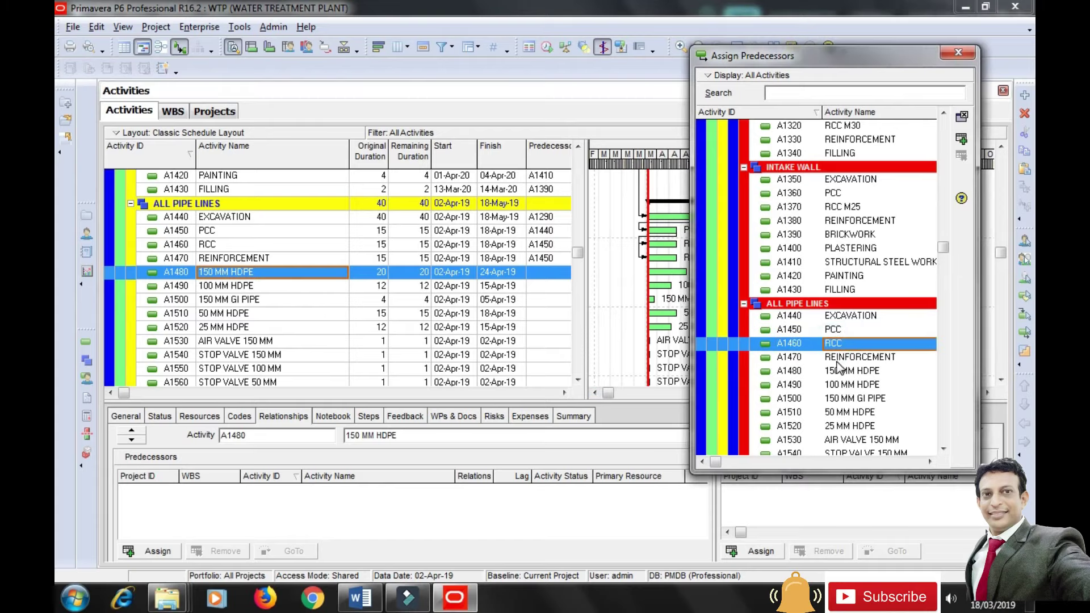
left_click(832, 360, "ctrl")
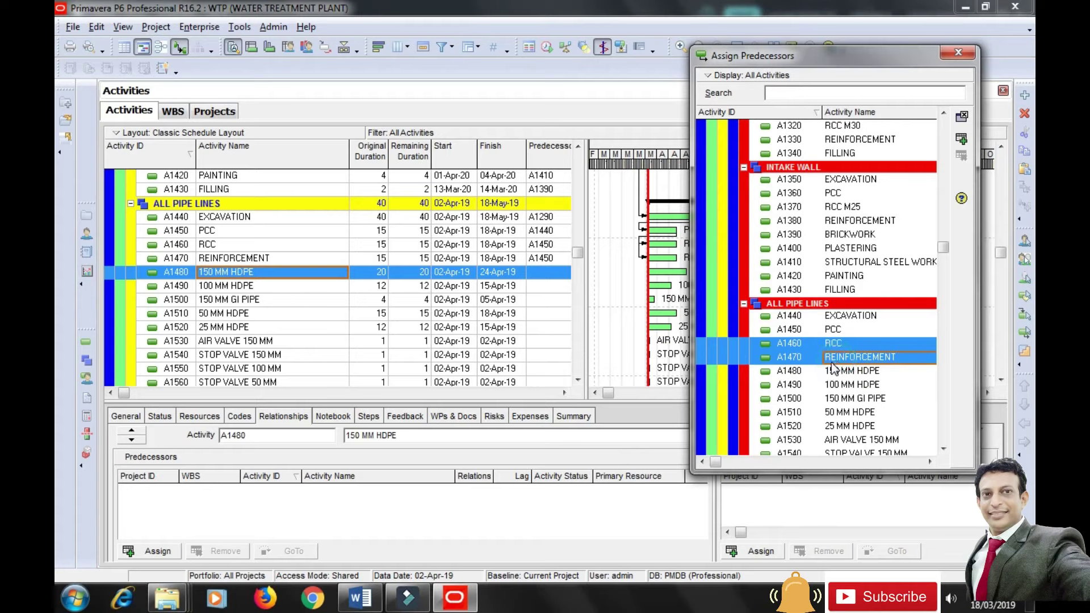
left_click(962, 139)
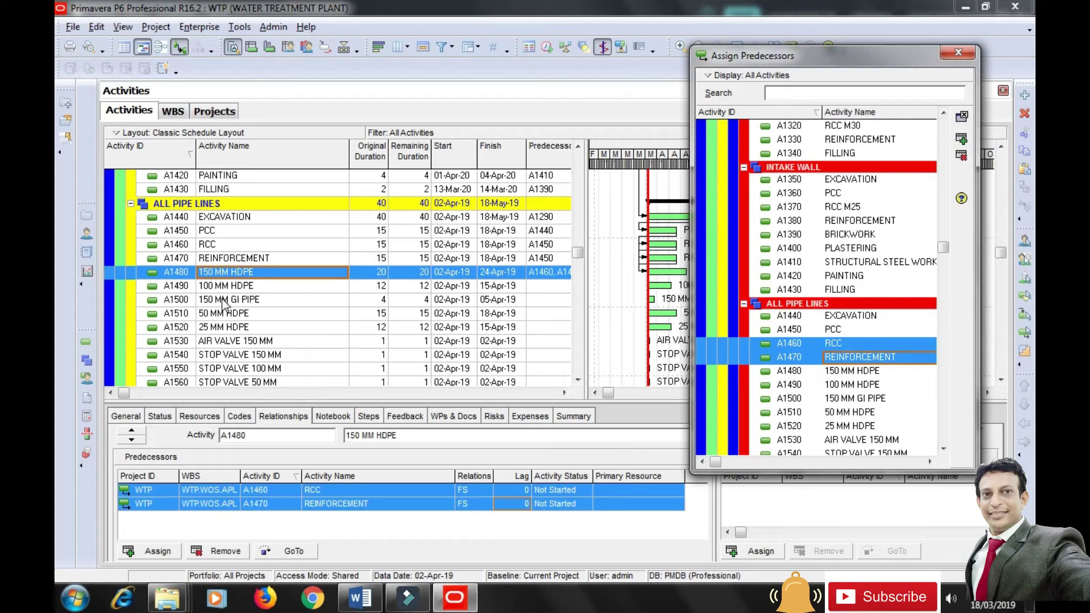
left_click(245, 290)
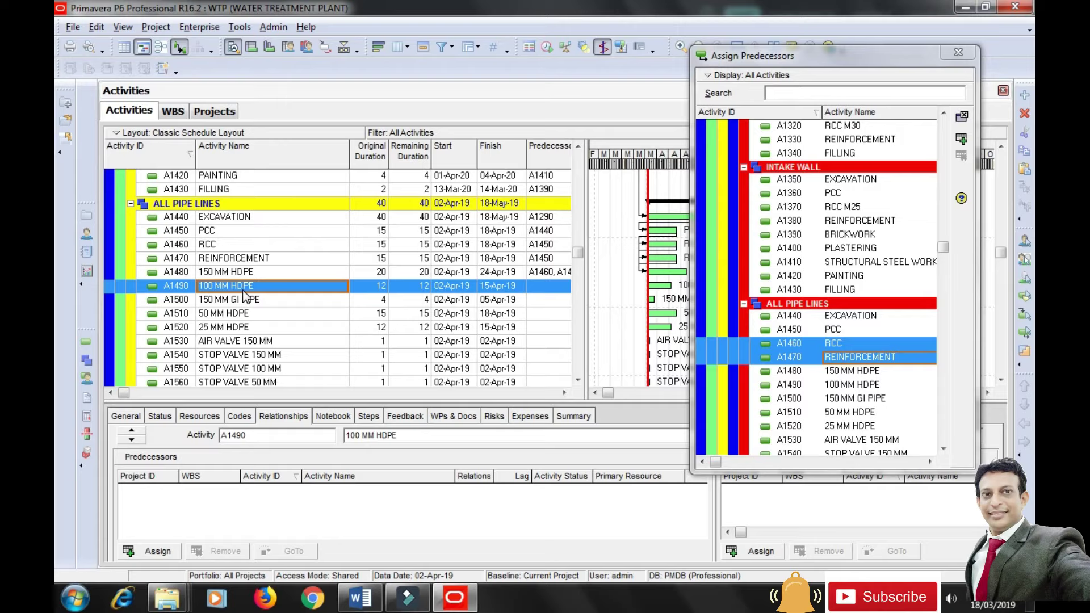
left_click(962, 138)
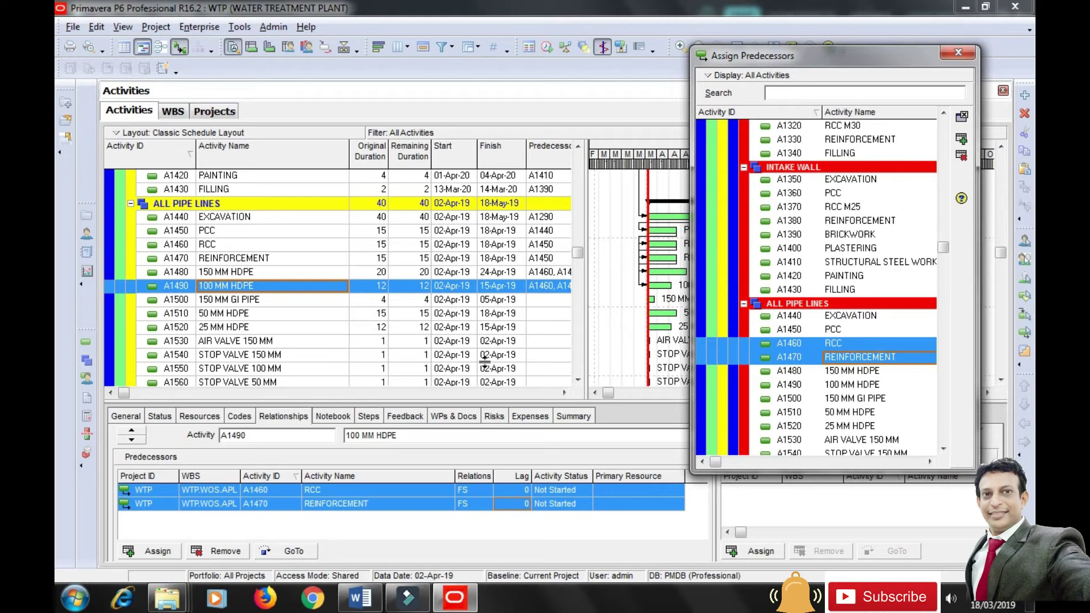
left_click(248, 301)
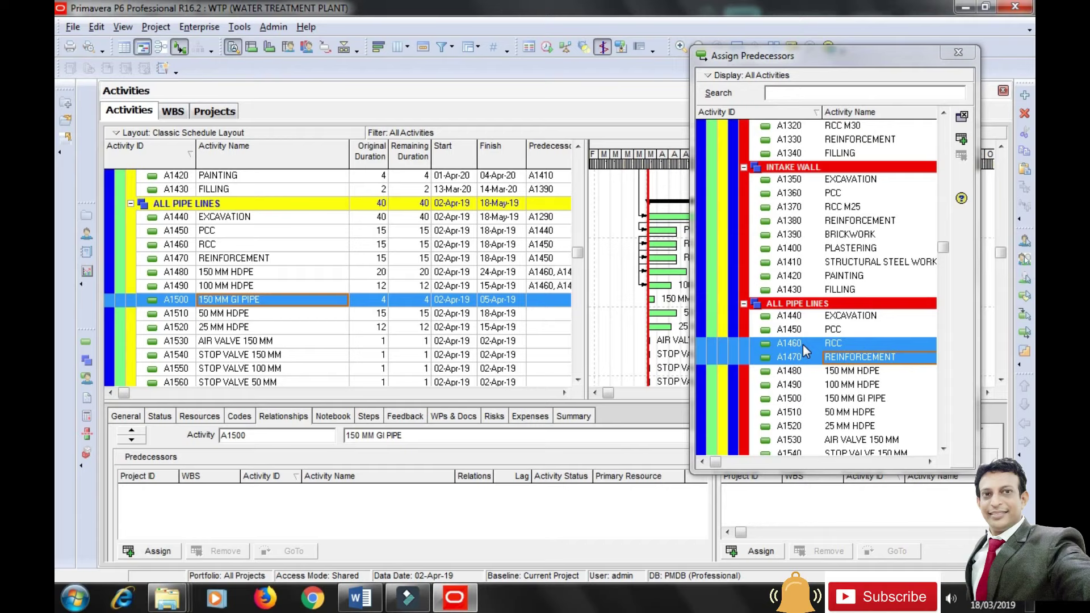
left_click(961, 139)
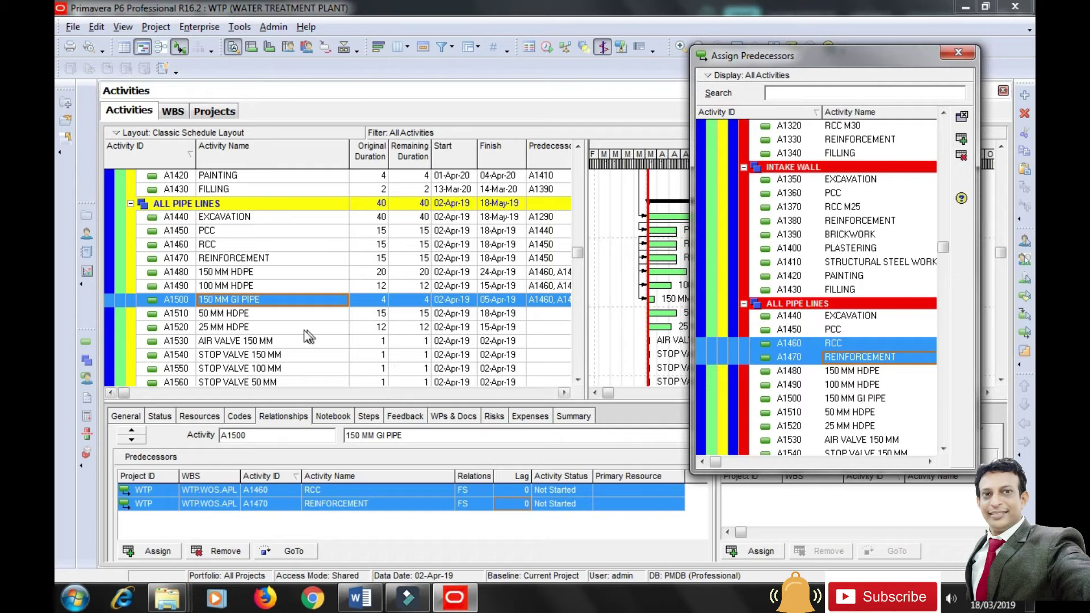
Make A1480, A1490 and A1500 precede A1510 50 MM HDPE, and A1510 precede A1520 25 MM HDPE.
left_click(241, 319)
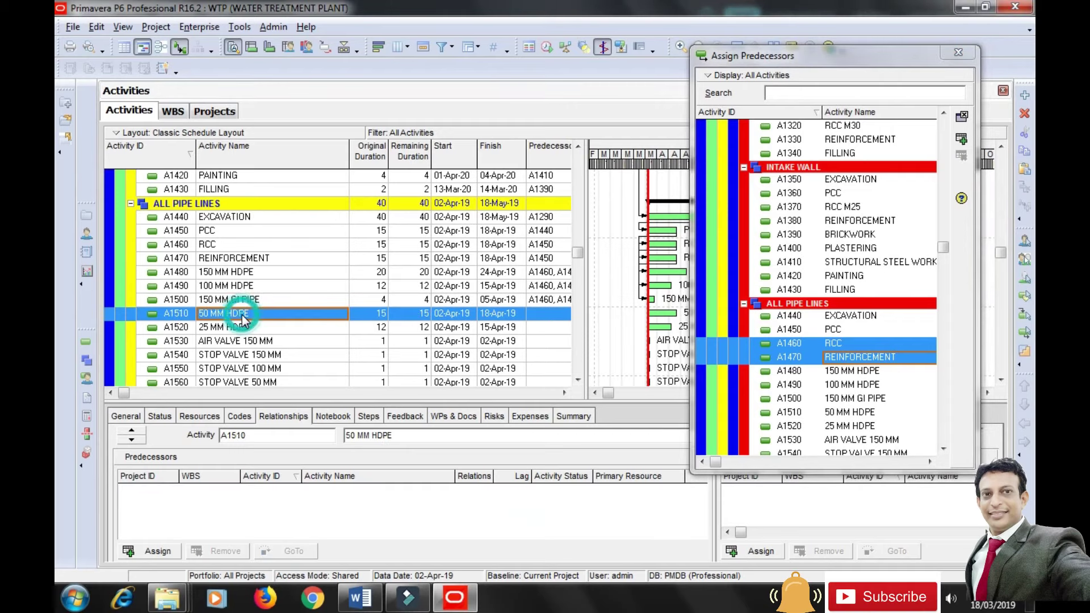
left_click(848, 372)
left_click(850, 385, "shift")
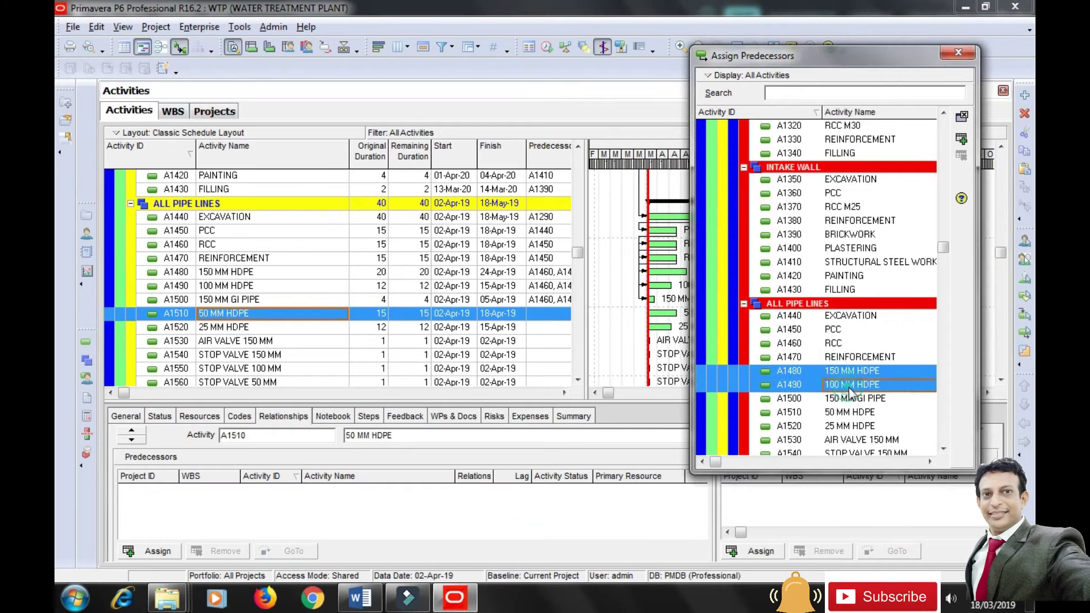
left_click(851, 399, "shift")
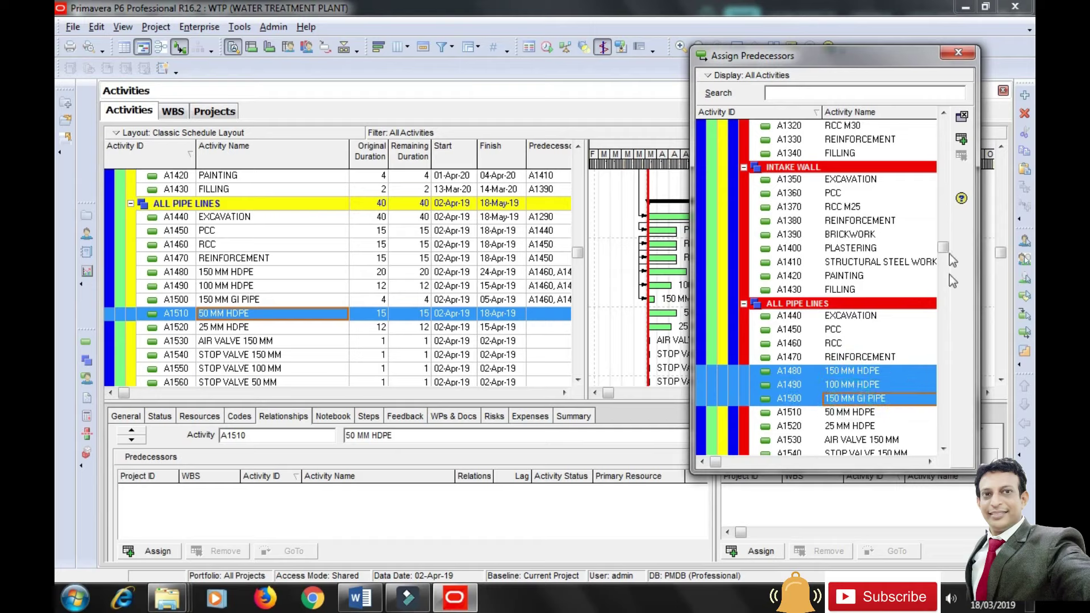
left_click(961, 141)
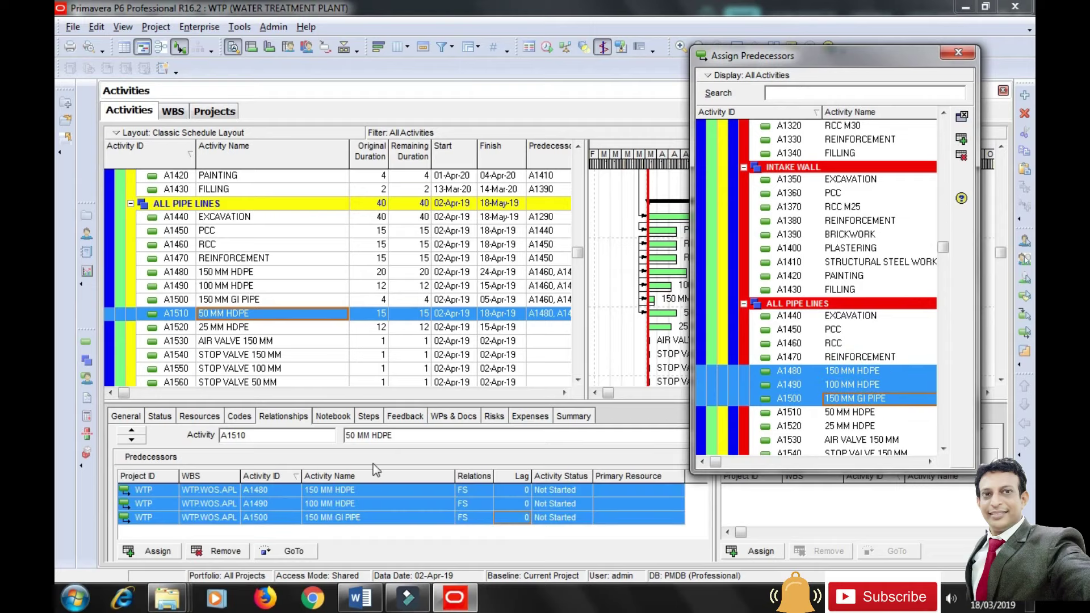
left_click(220, 329)
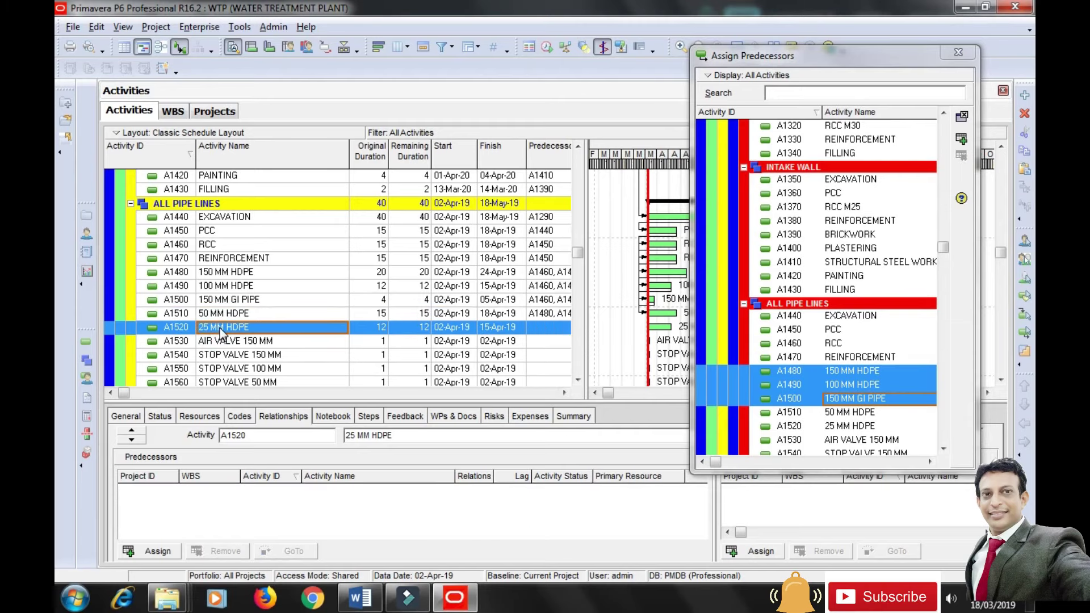
left_click(842, 416)
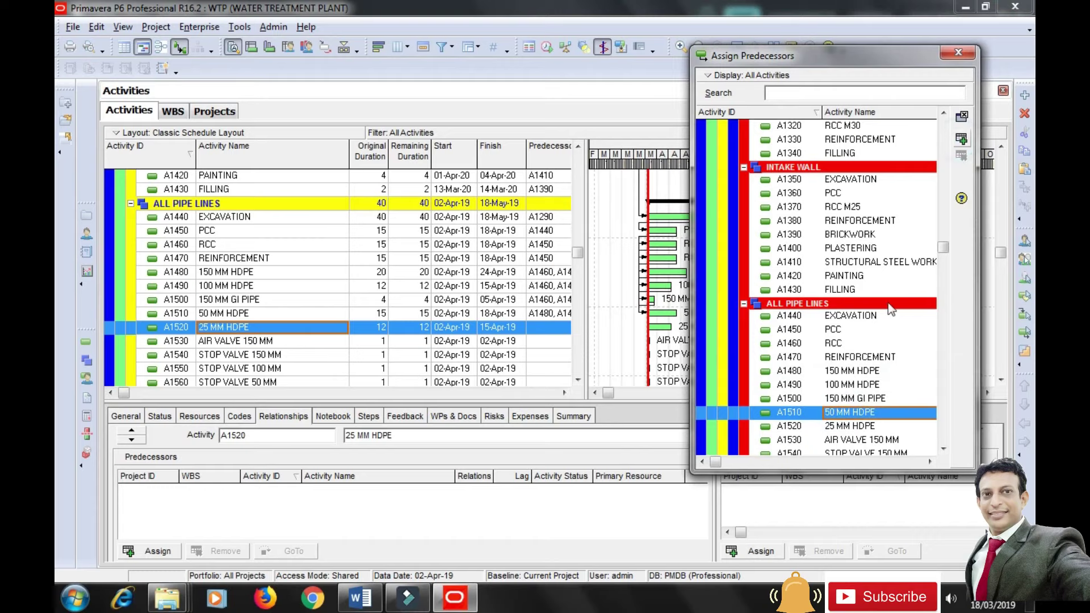
left_click(209, 343)
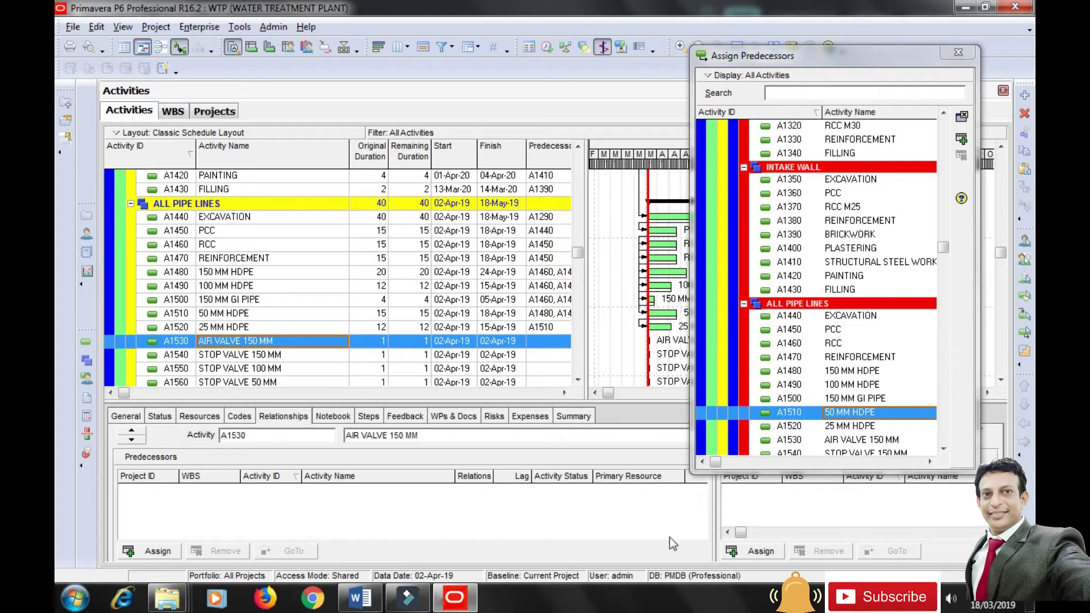
Make A1480, A1490 and A1500 predecessors of AIR VALVE A1530 and STOP VALVE A1540.
left_click(856, 372)
left_click(847, 385, "shift")
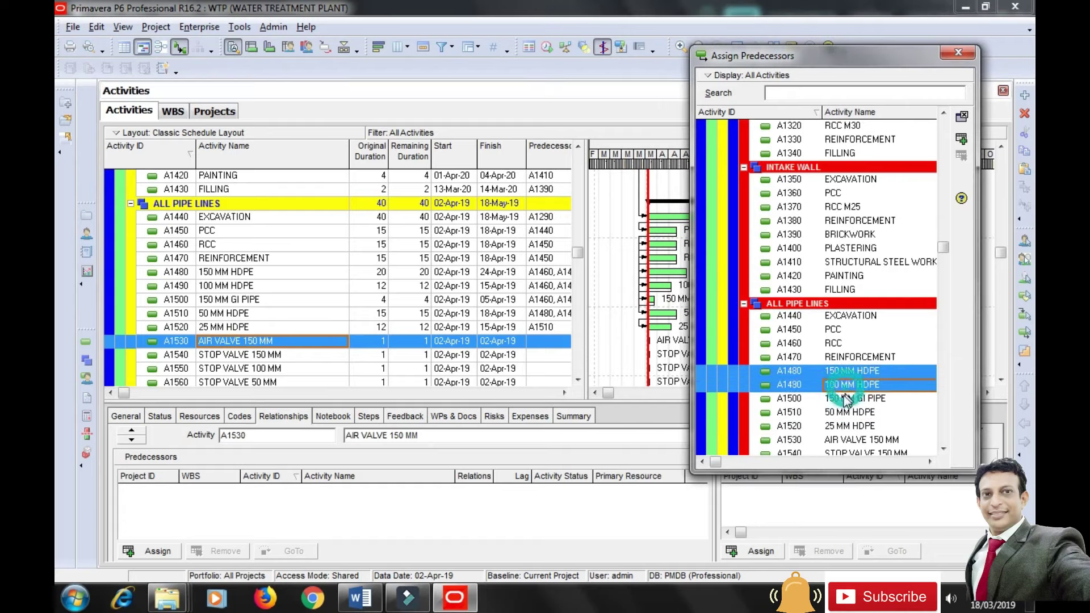
left_click(849, 398, "shift")
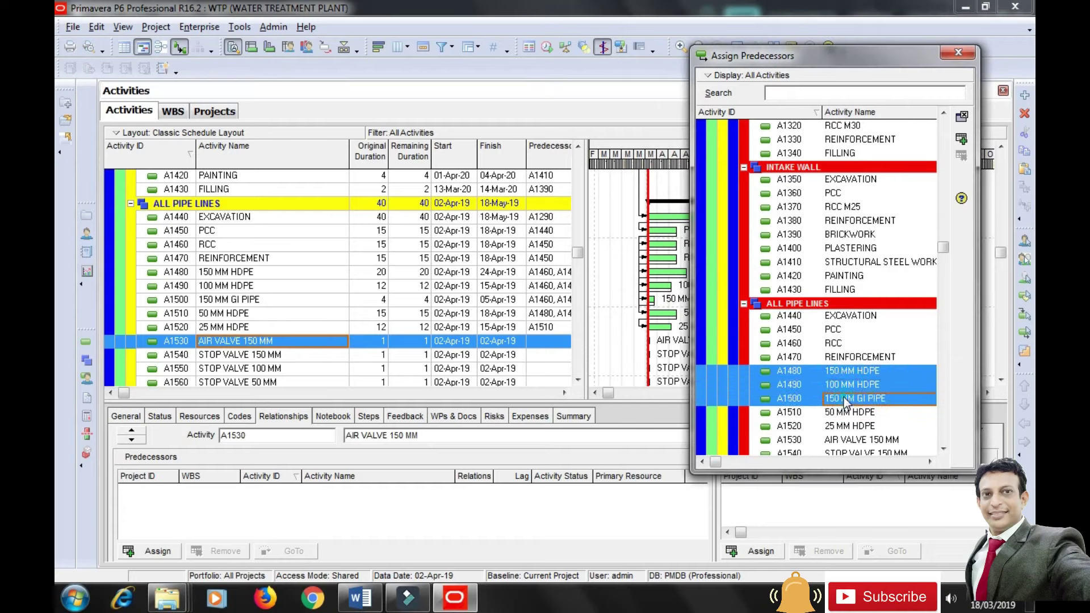
left_click(961, 139)
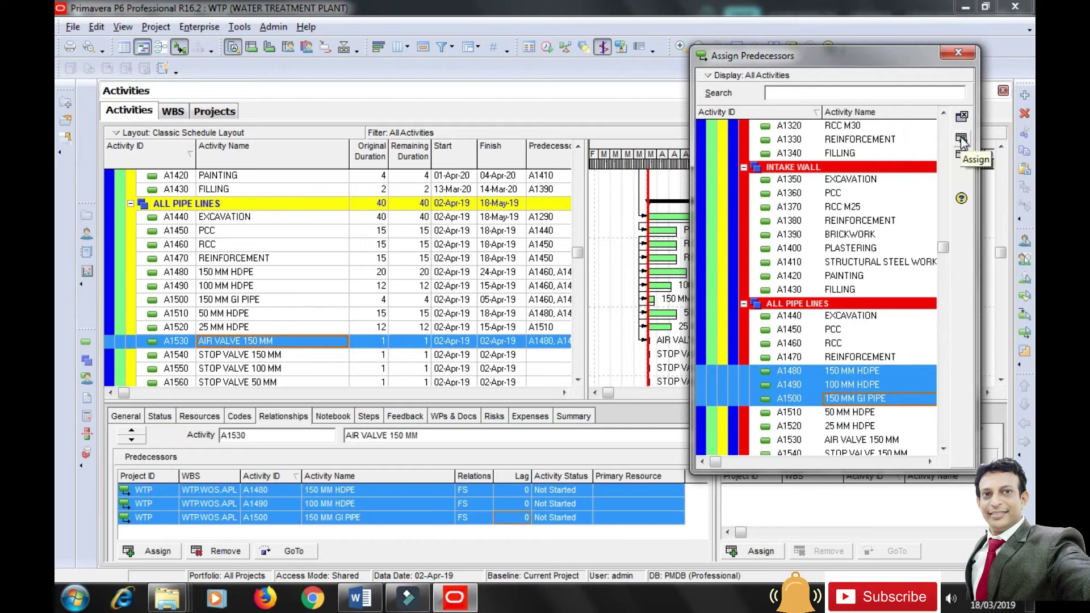
left_click(248, 356)
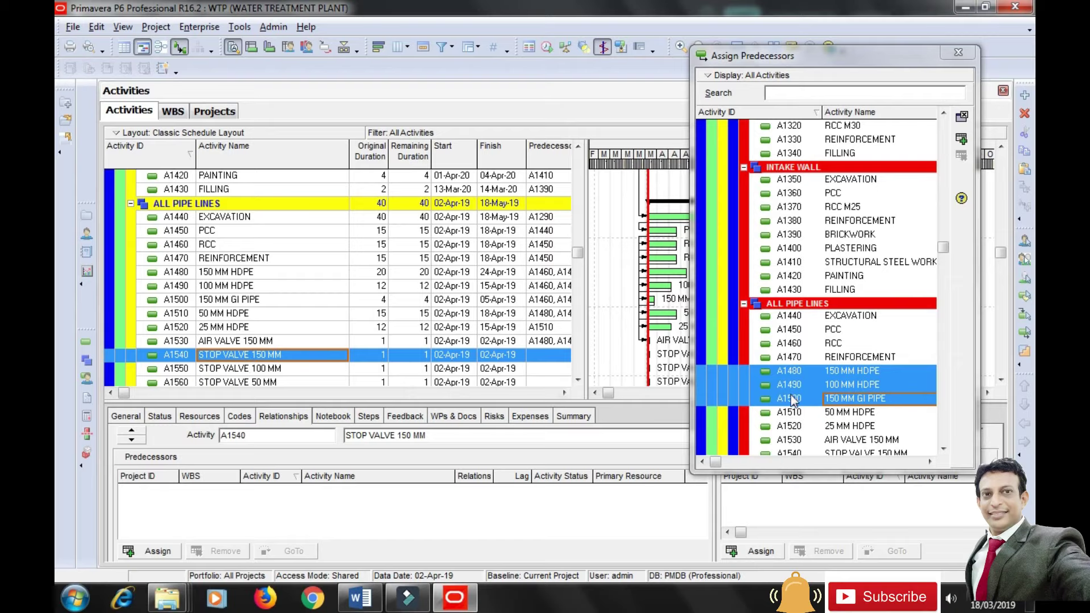
left_click(962, 139)
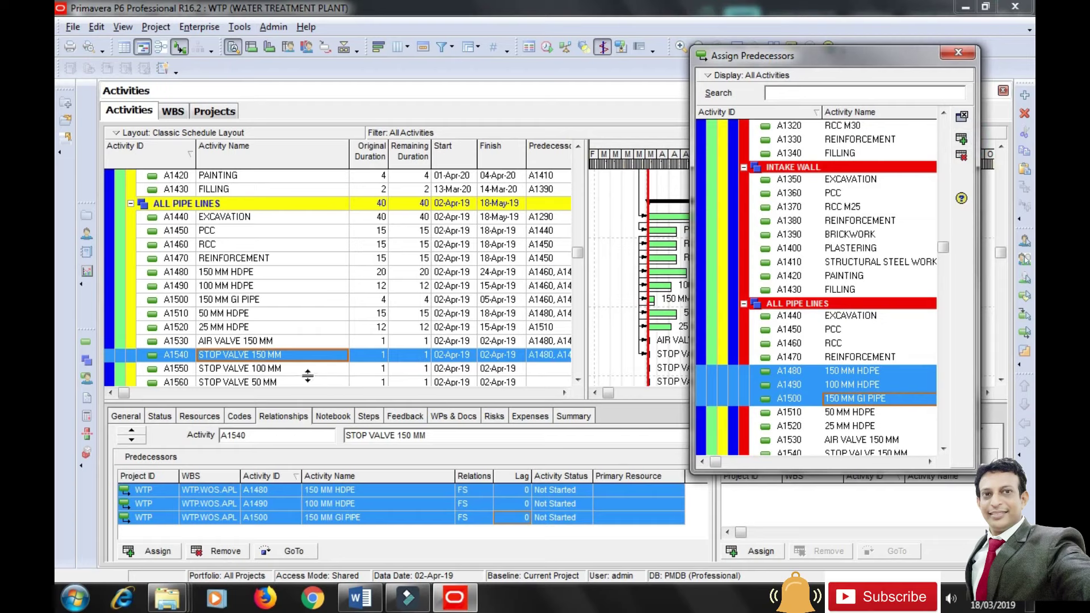
left_click(275, 370)
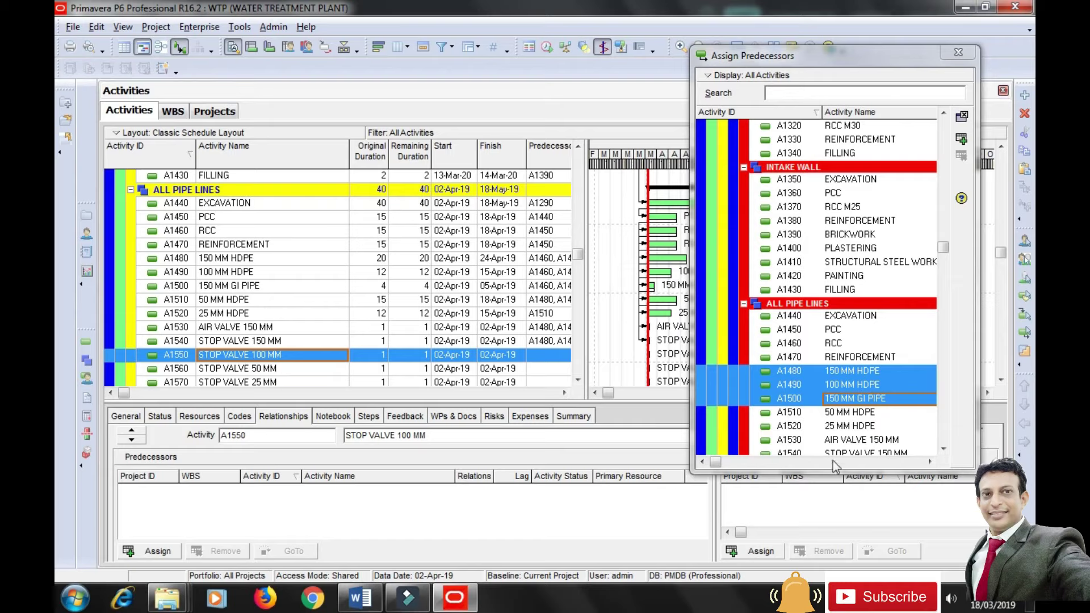
Make A1490, A1510 and A1520 precede STOP VALVE 100 MM, 50 MM and 25 MM respectively.
left_click(826, 411)
left_click(798, 386)
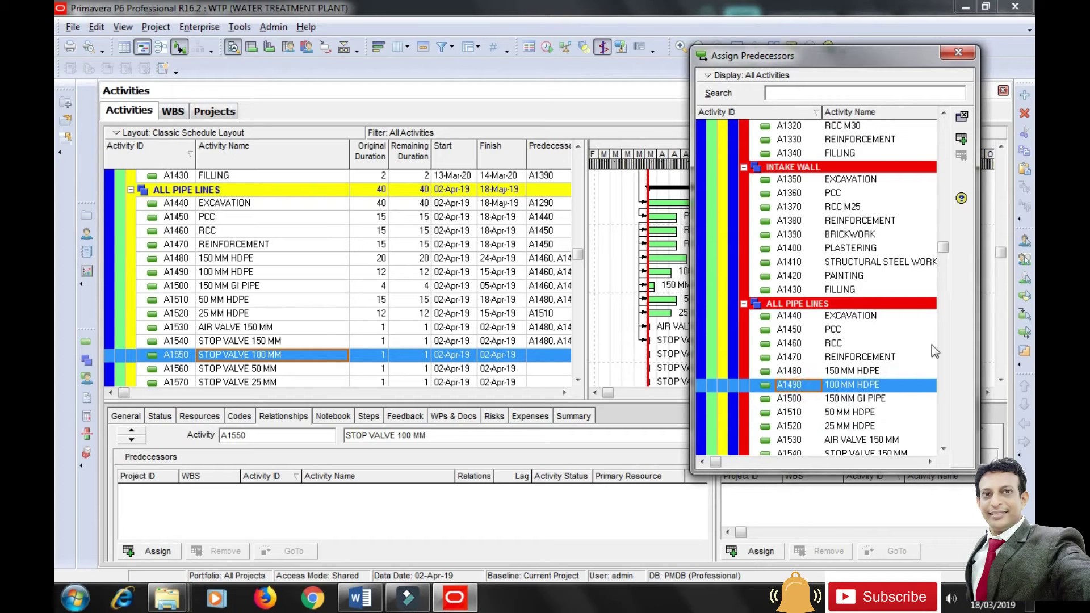
left_click(961, 139)
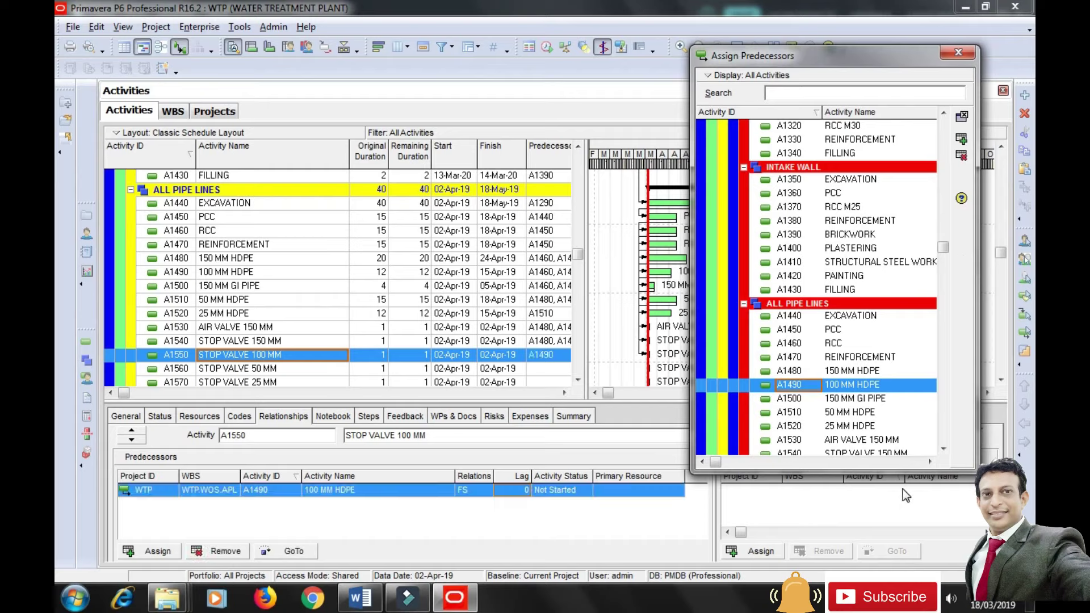
left_click(230, 370)
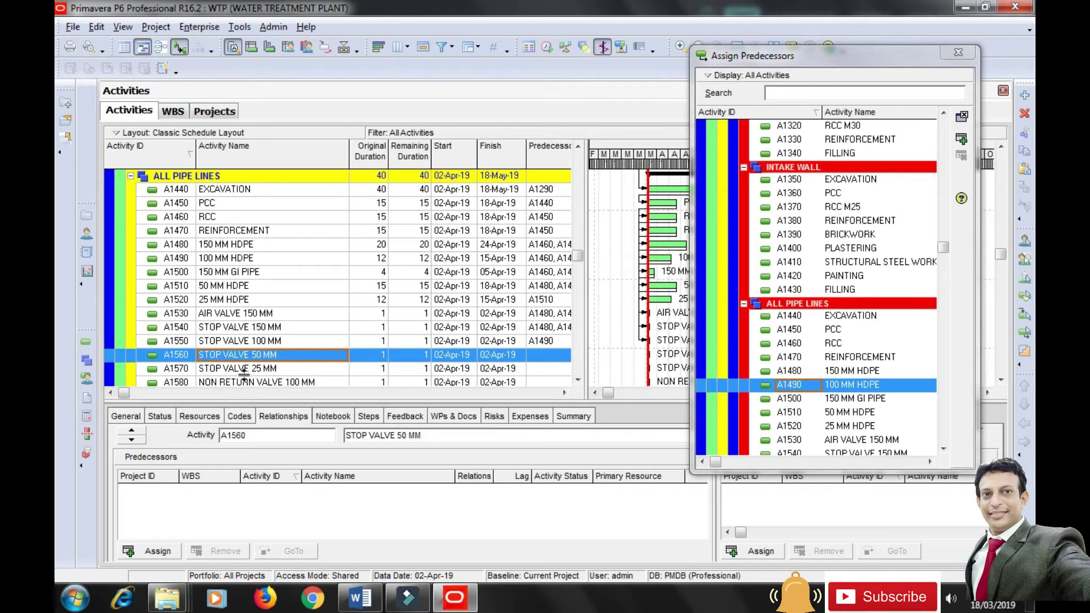
left_click(806, 412)
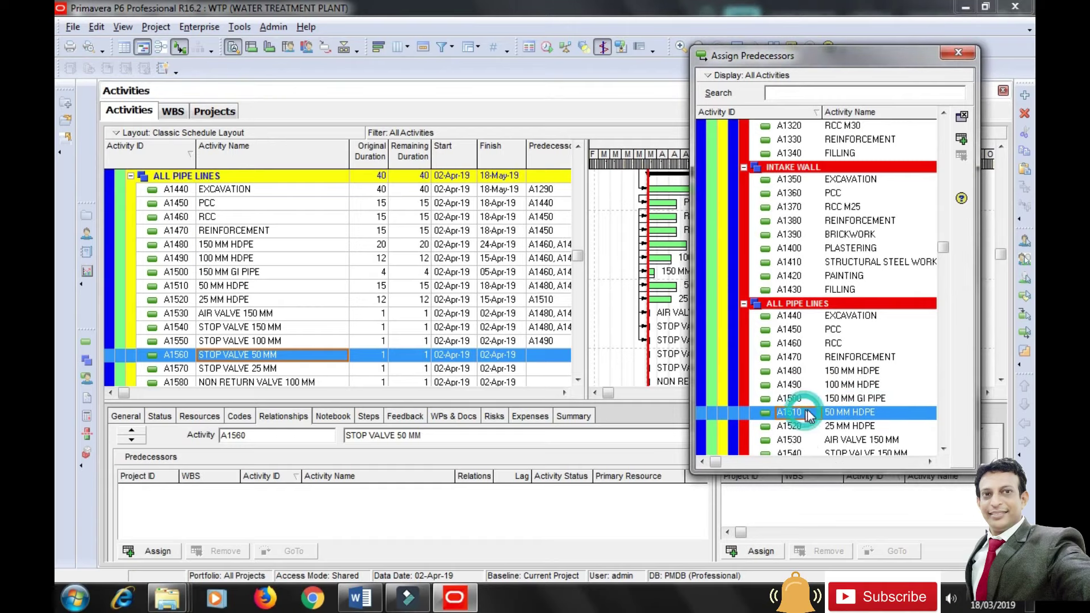
left_click(238, 369)
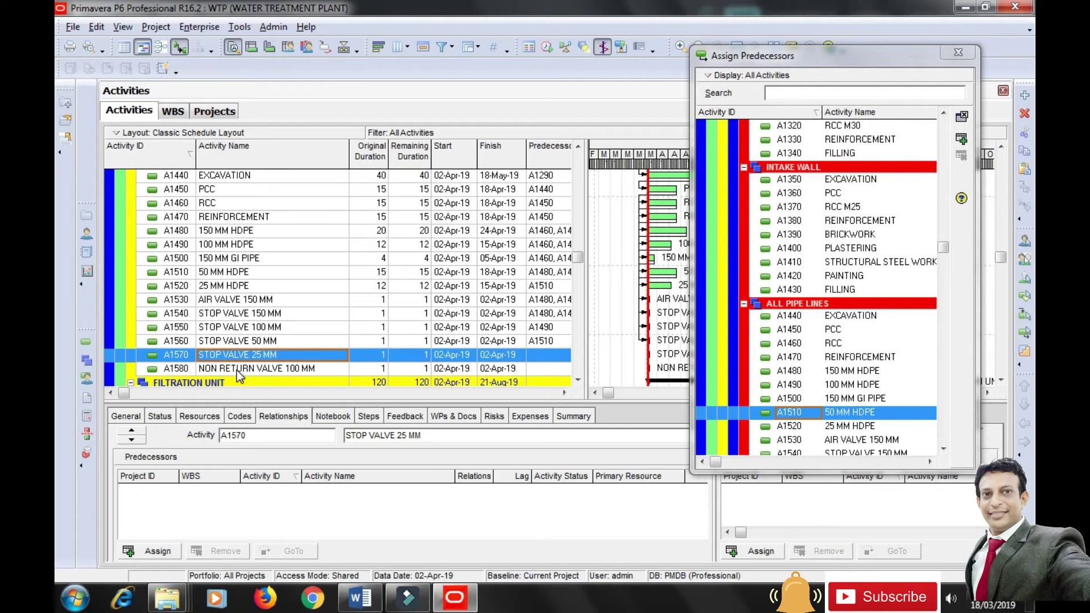
left_click(854, 429)
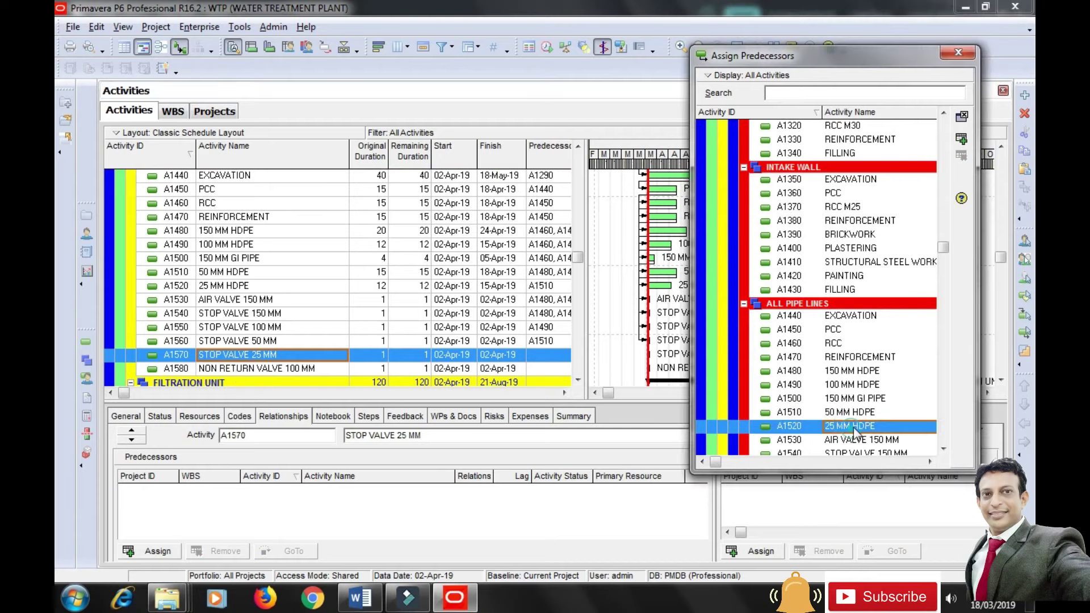
left_click(961, 138)
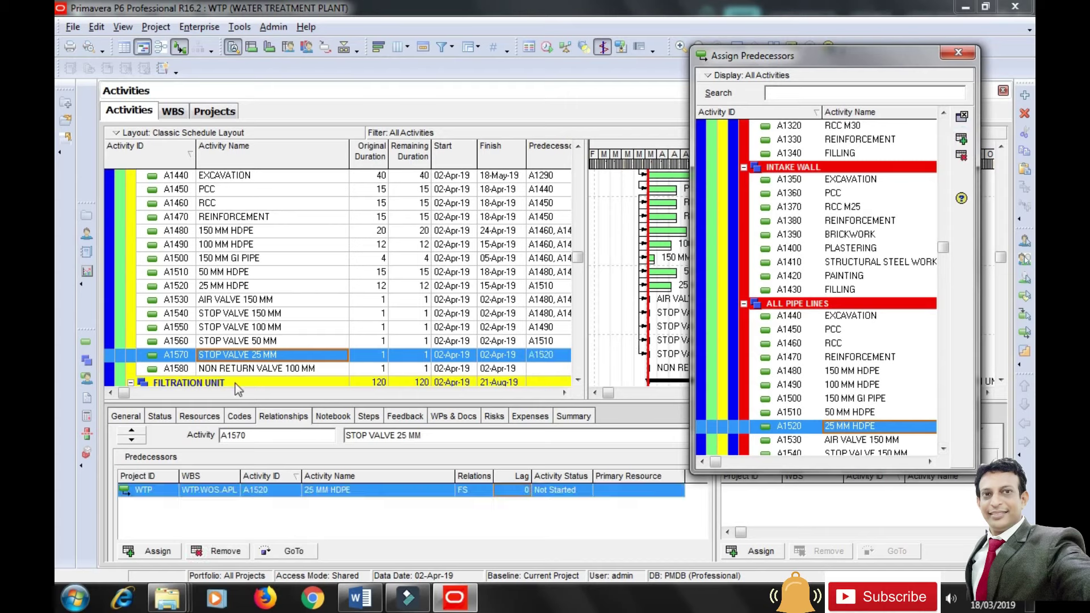
Make A1530 through A1570 predecessors of NON RETURN VALVE 100 MM A1580, then close the picker.
left_click(221, 369)
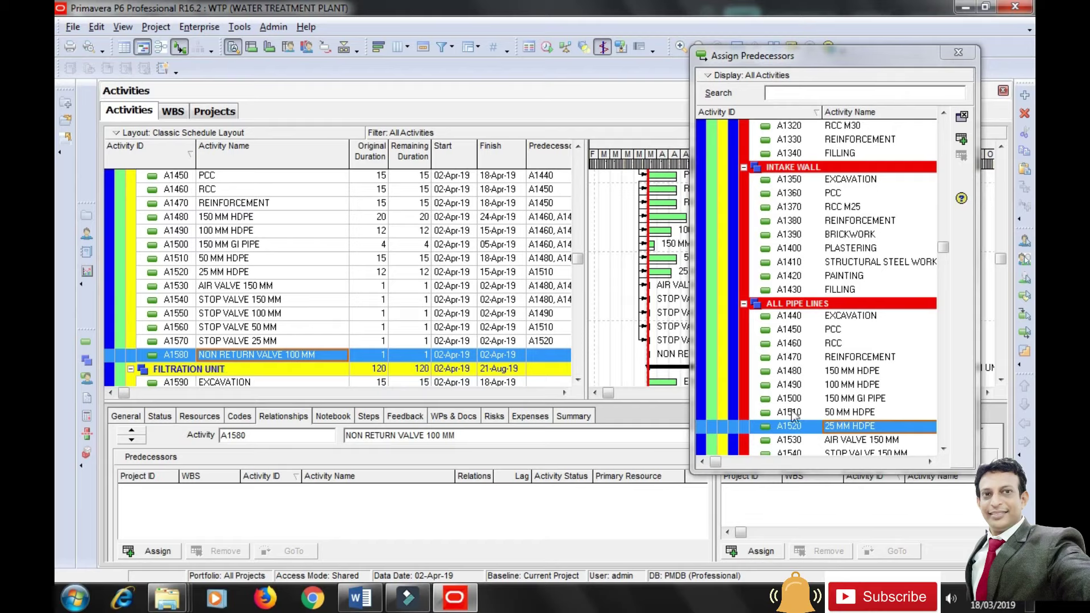
left_click(833, 440)
left_click(943, 449)
left_click(944, 448)
left_click(944, 448)
left_click(944, 449)
left_click(943, 449)
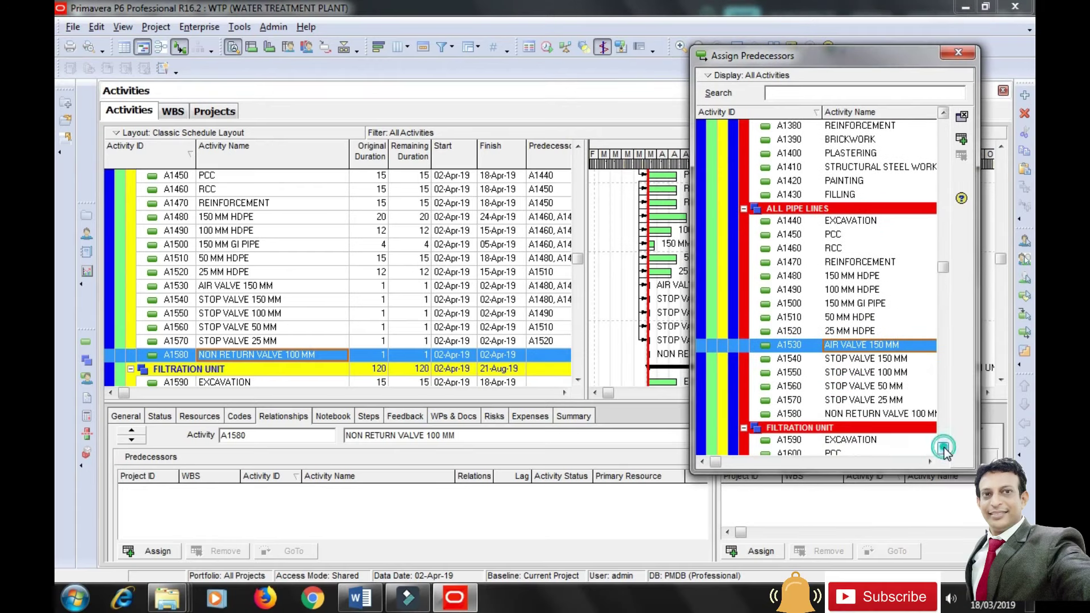
left_click(837, 364, "ctrl")
left_click(836, 372, "ctrl")
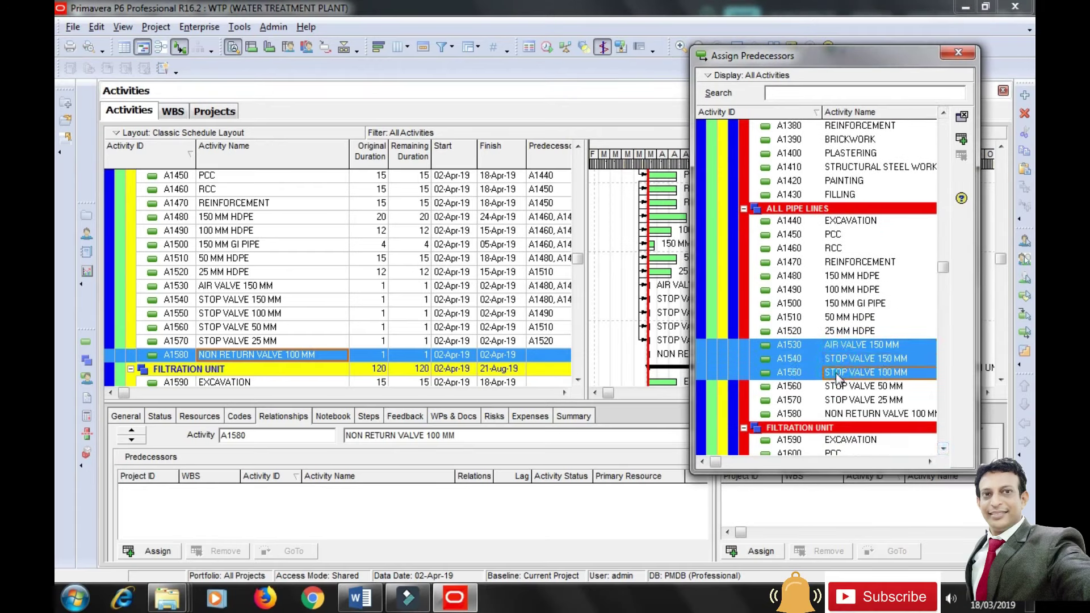
left_click(835, 386, "ctrl")
left_click(834, 400, "ctrl")
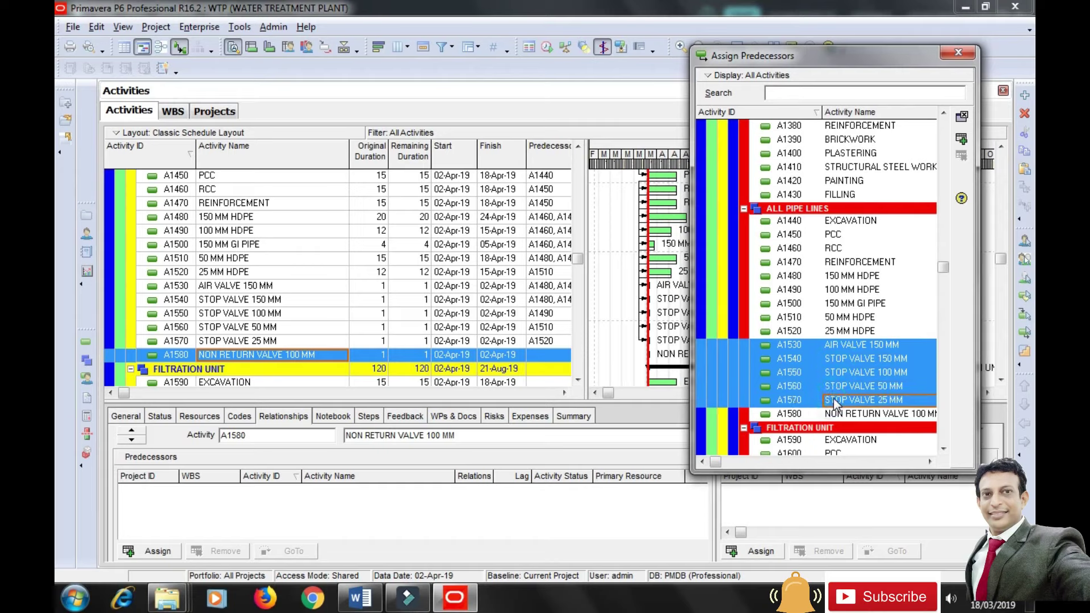
left_click(962, 140)
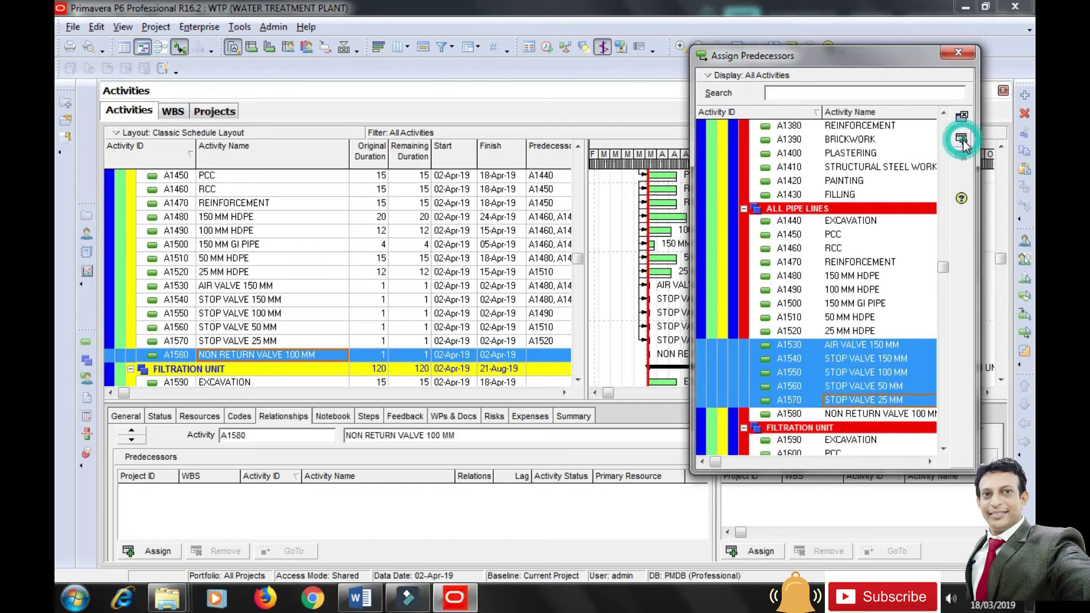
left_click(960, 51)
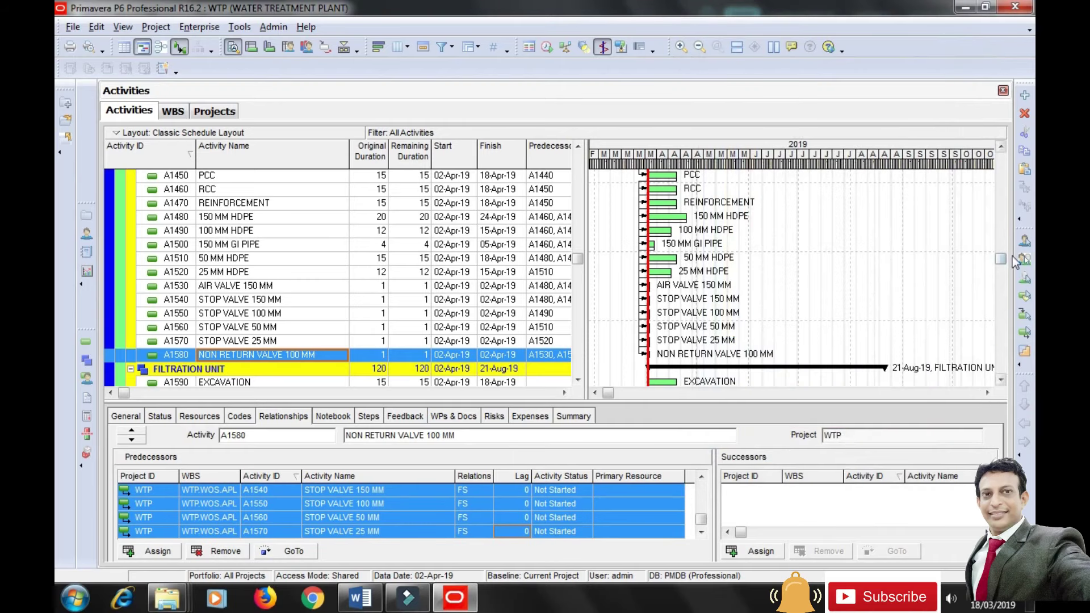
Run the schedule calculation for the Water Treatment Plant project.
left_click_drag(1001, 259, 1002, 252)
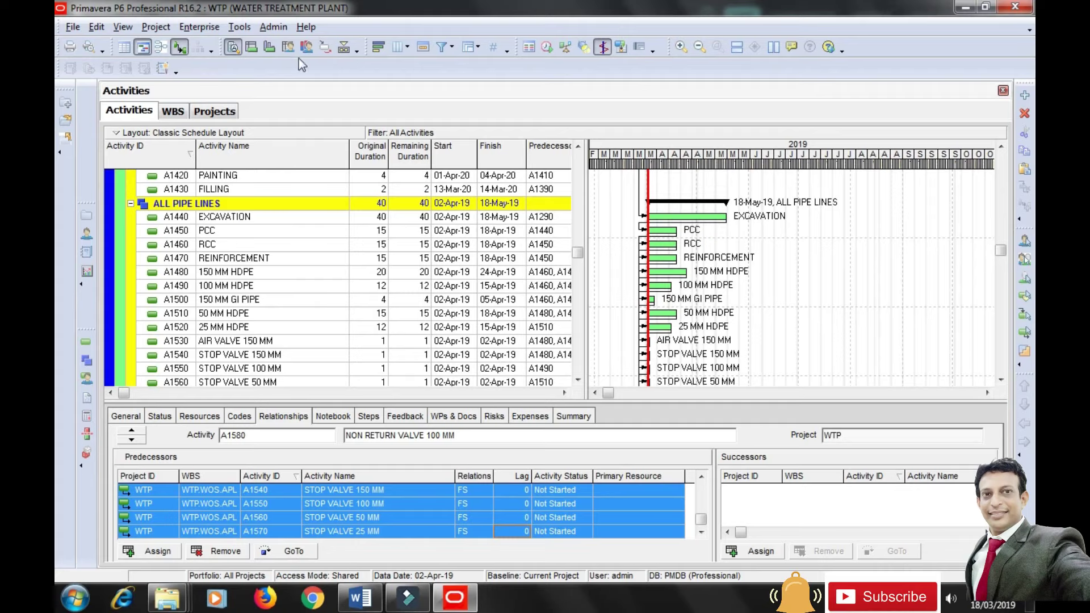
left_click(240, 27)
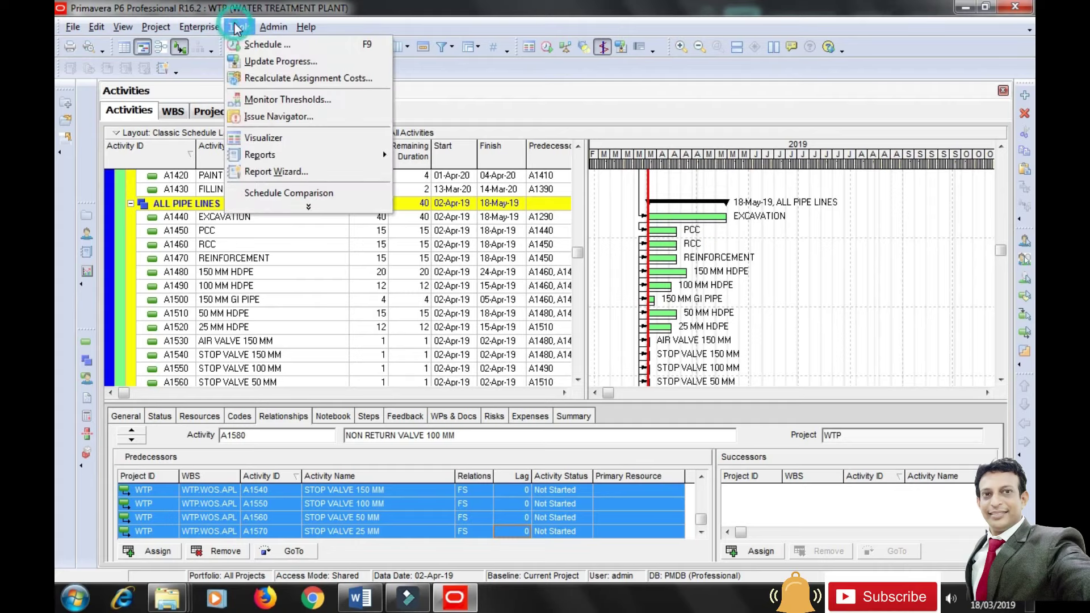
left_click(292, 46)
left_click(690, 239)
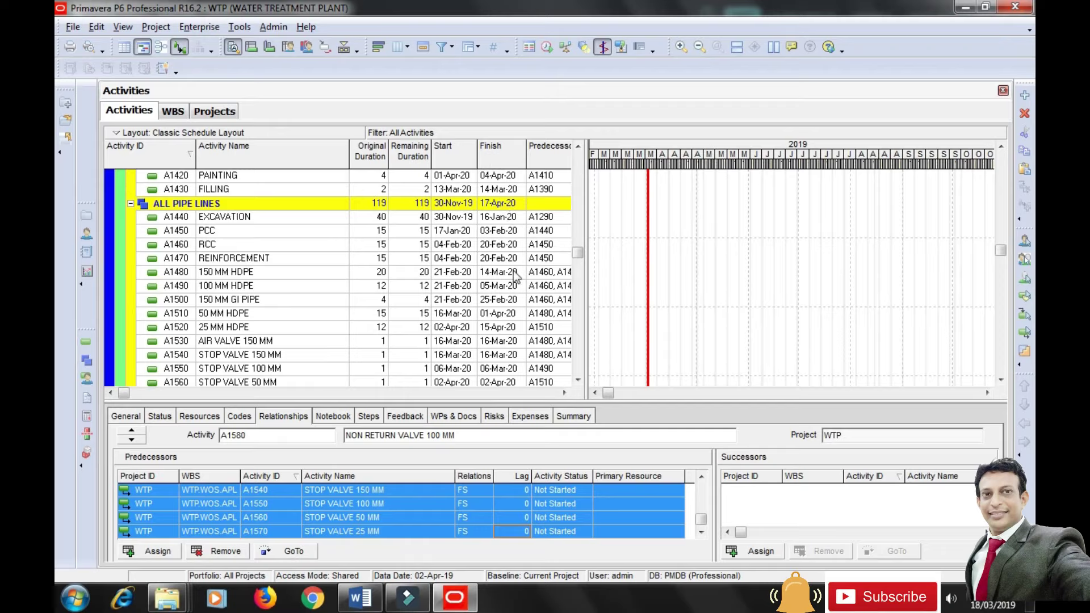
Scroll the activity table and Gantt chart to review ALL PIPE LINES dates, 30-Nov-19 to 17-Apr-20.
left_click_drag(608, 393, 804, 396)
scroll(739, 312, "down", 1)
scroll(739, 312, "up", 4)
scroll(738, 312, "up", 7)
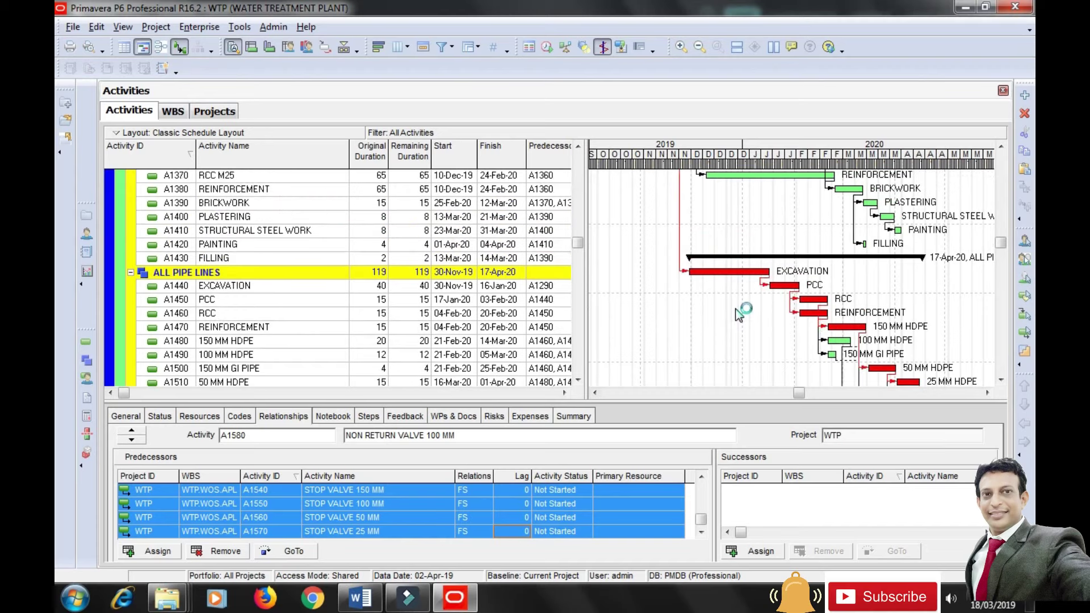
scroll(734, 309, "up", 6)
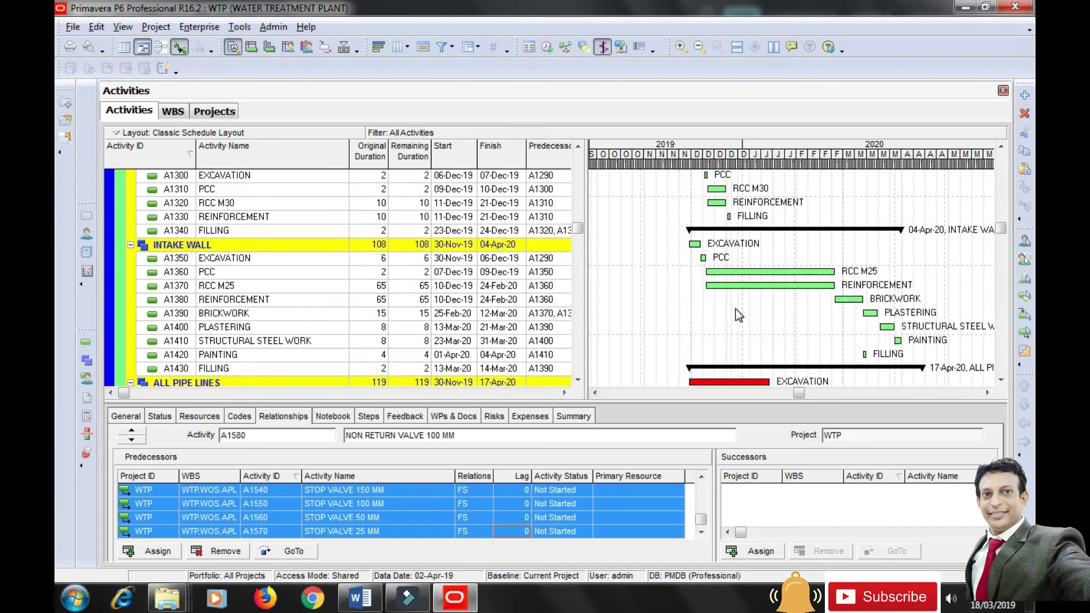
scroll(735, 308, "down", 1)
scroll(735, 308, "down", 8)
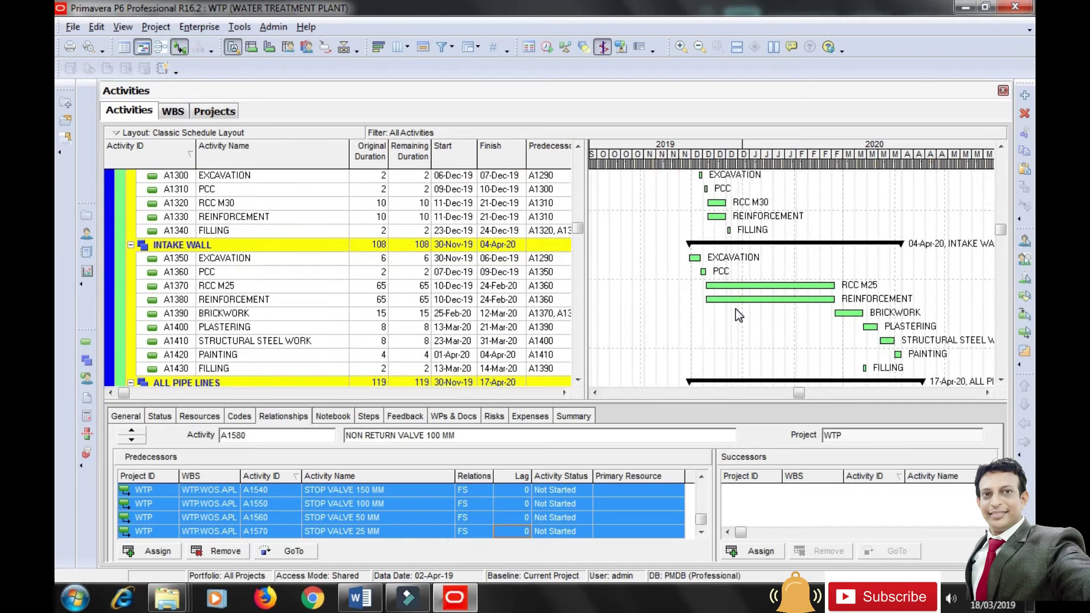
scroll(737, 314, "down", 8)
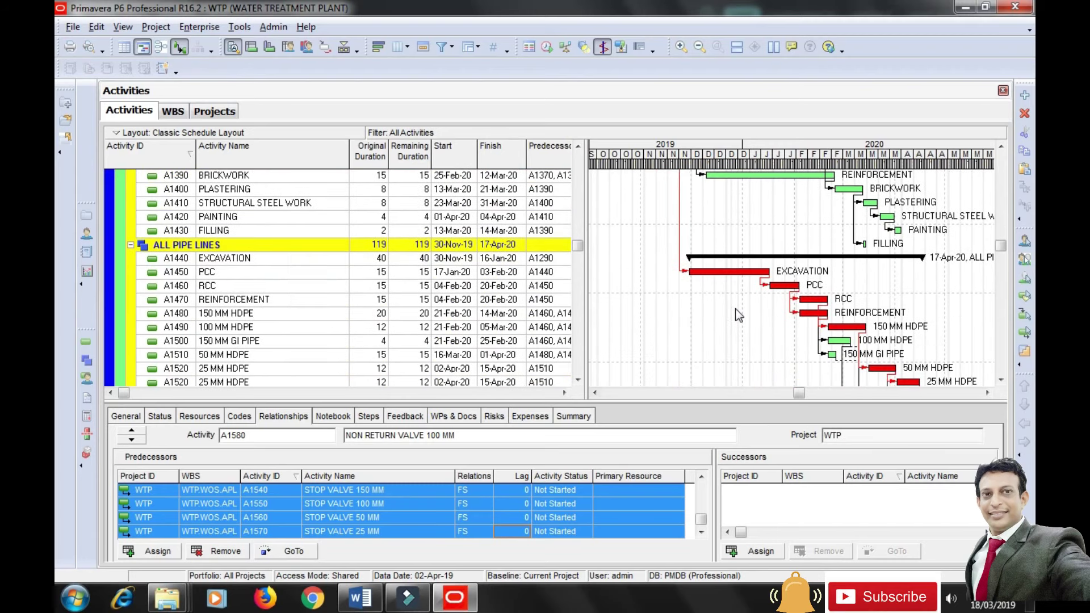
scroll(735, 308, "down", 3)
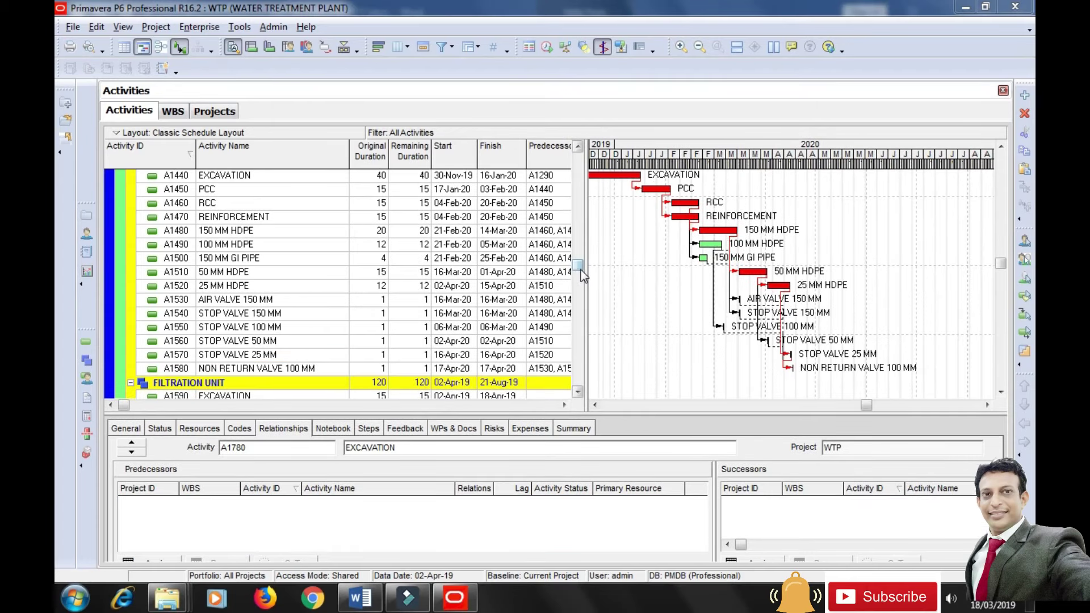
left_click_drag(580, 270, 579, 288)
scroll(209, 282, "down", 1)
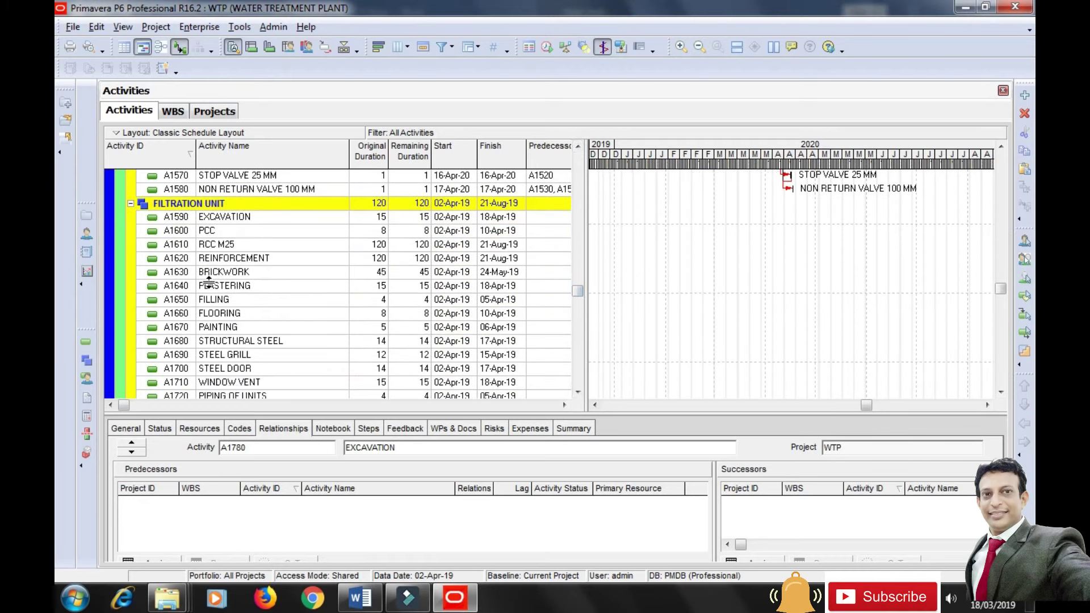
scroll(208, 283, "down", 1)
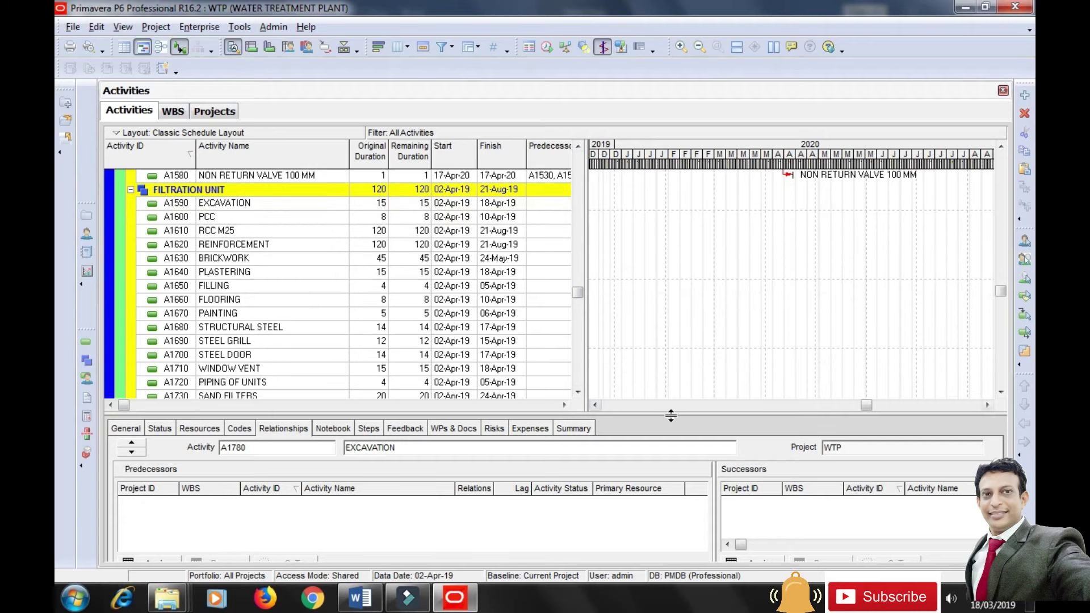
left_click_drag(870, 407, 603, 408)
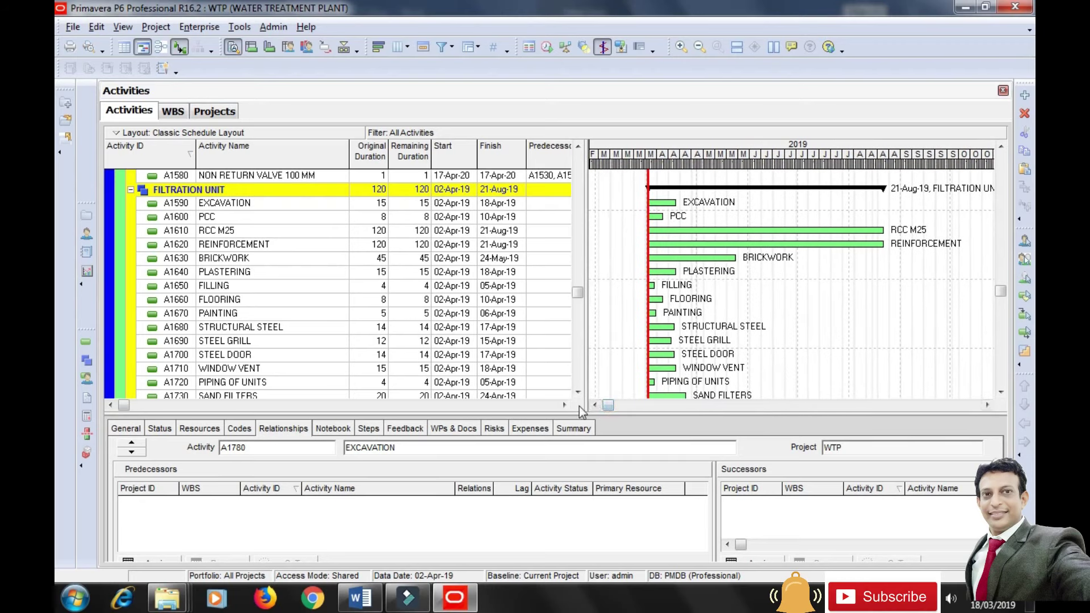
Make A1340 FILLING, A1430 FILLING and A1500 150 MM GI PIPE predecessors of EXCAVATION A1590.
left_click(241, 204)
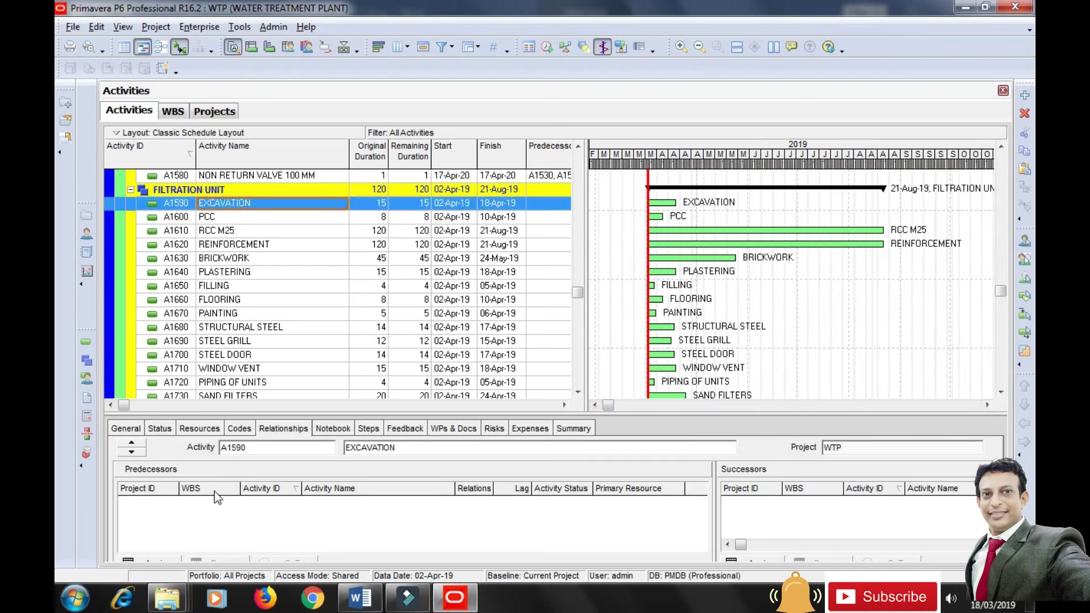
left_click_drag(314, 411, 314, 401)
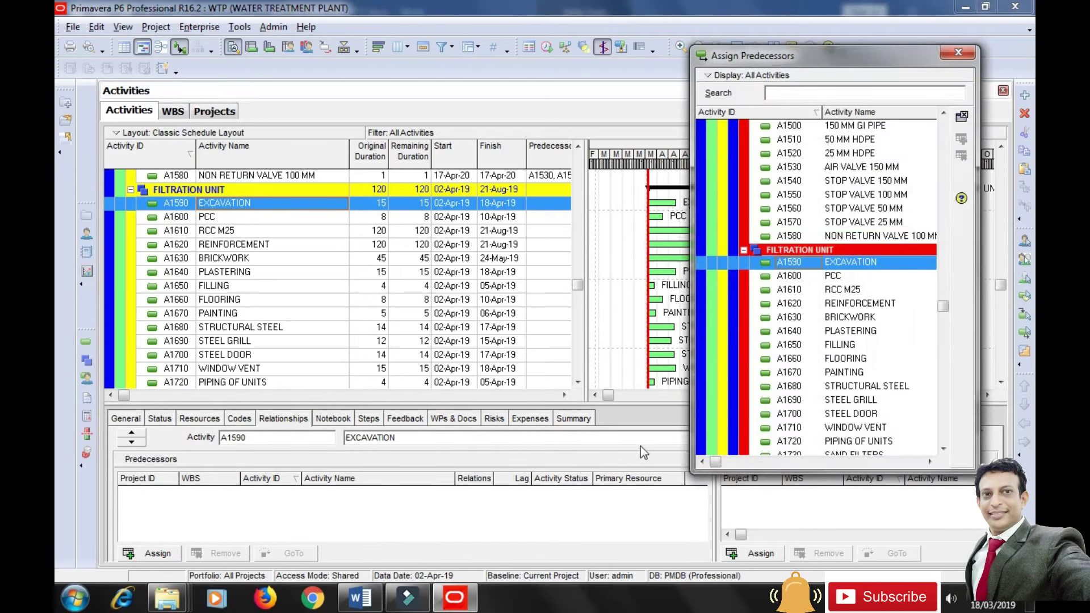
left_click_drag(941, 299, 948, 236)
left_click(791, 204)
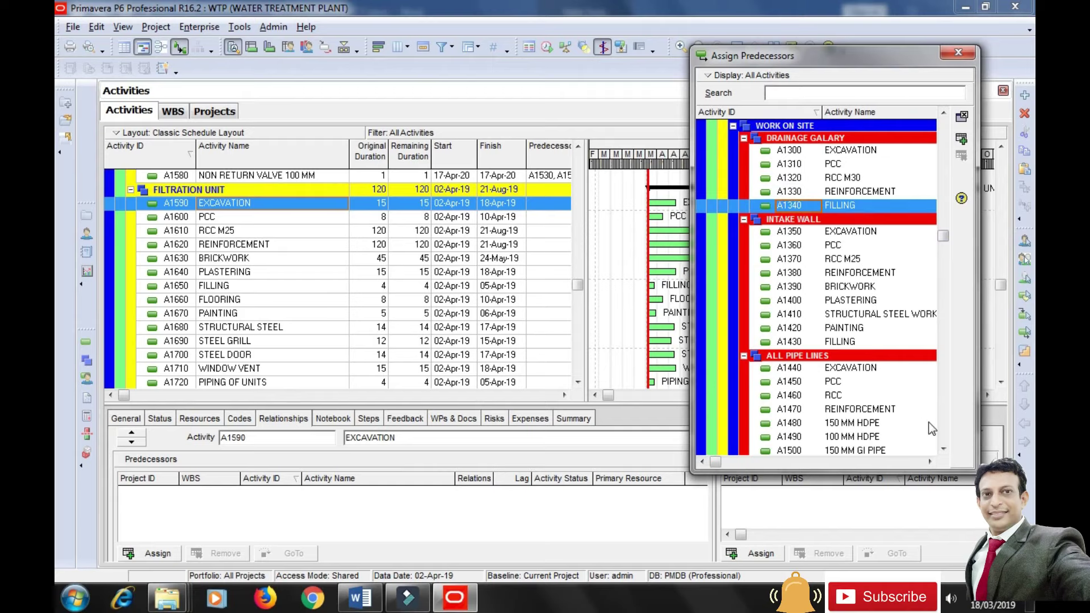
left_click_drag(943, 237, 949, 262)
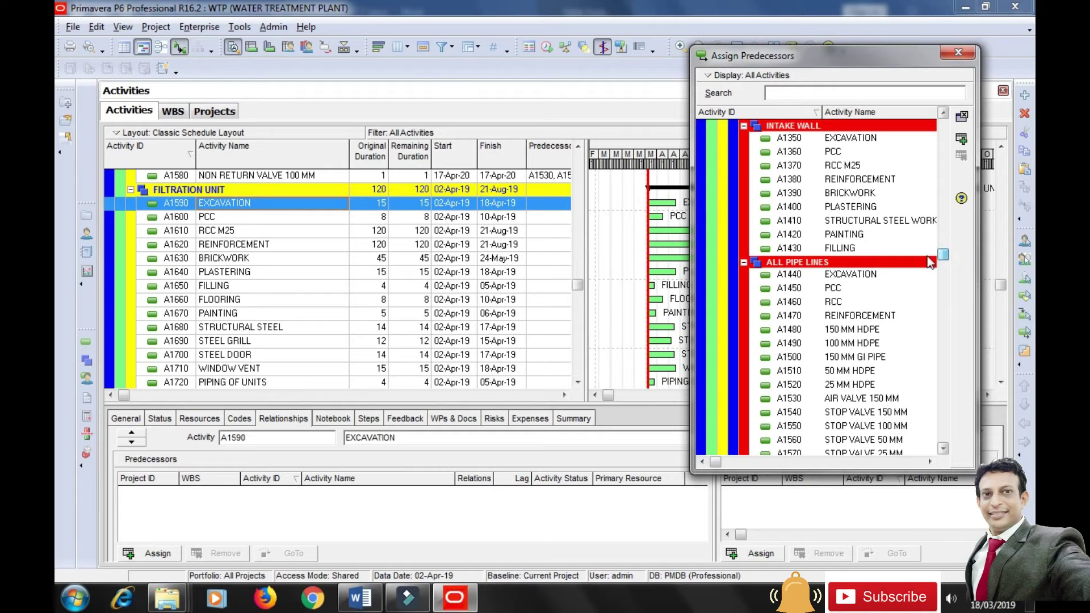
left_click(843, 249)
left_click_drag(943, 262, 944, 293)
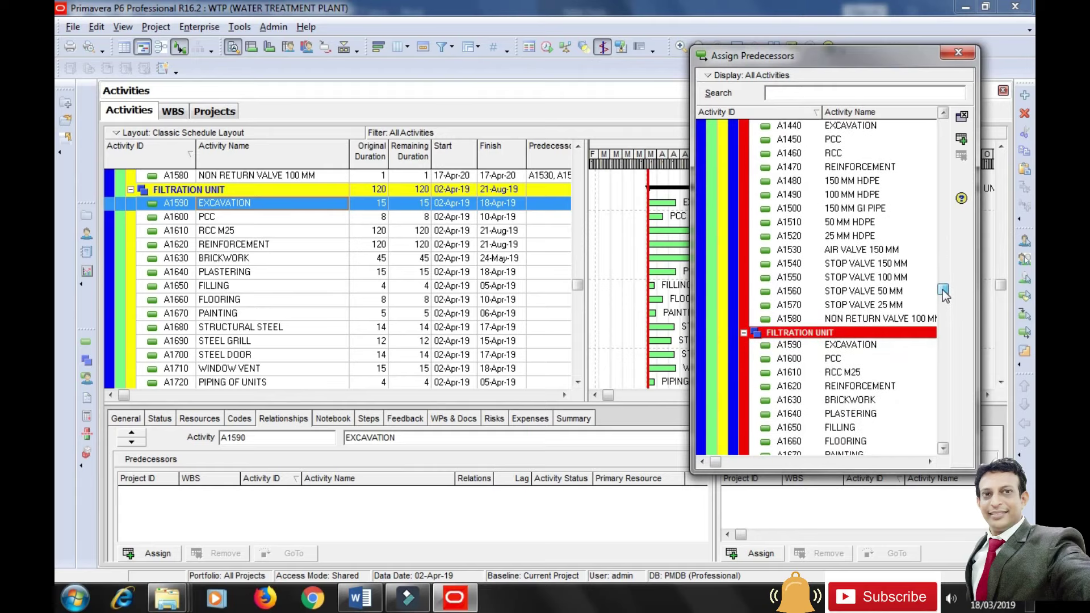
left_click(799, 210)
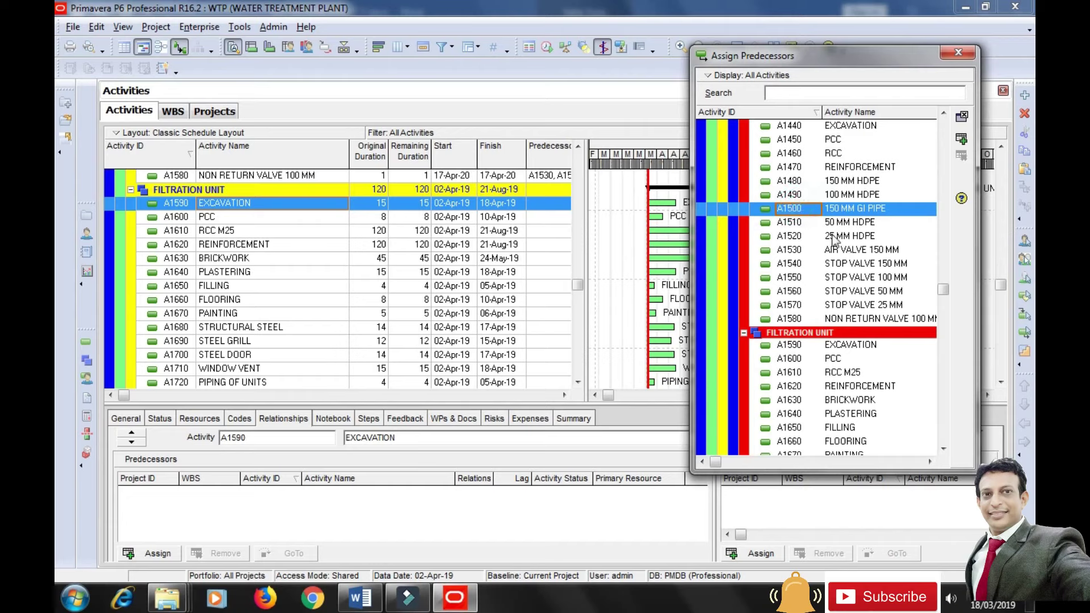
left_click(963, 140)
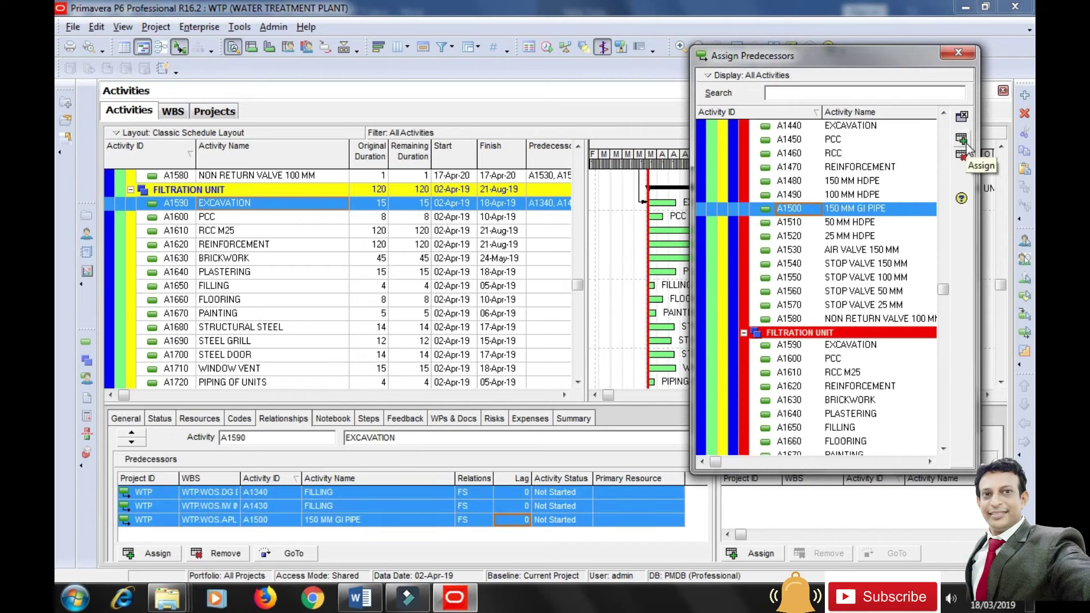
Review the three new finish-to-start predecessor links of EXCAVATION A1590.
left_click(267, 495)
left_click(274, 506)
left_click(280, 520)
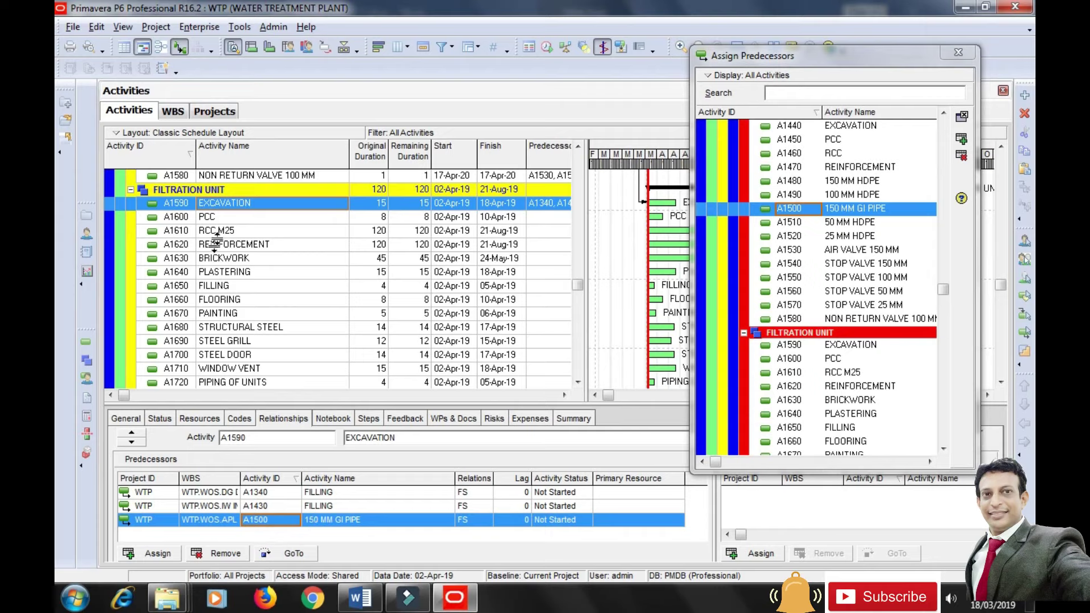
Link PCC after EXCAVATION, and RCC M25 after PCC, finish-to-start.
left_click(220, 219)
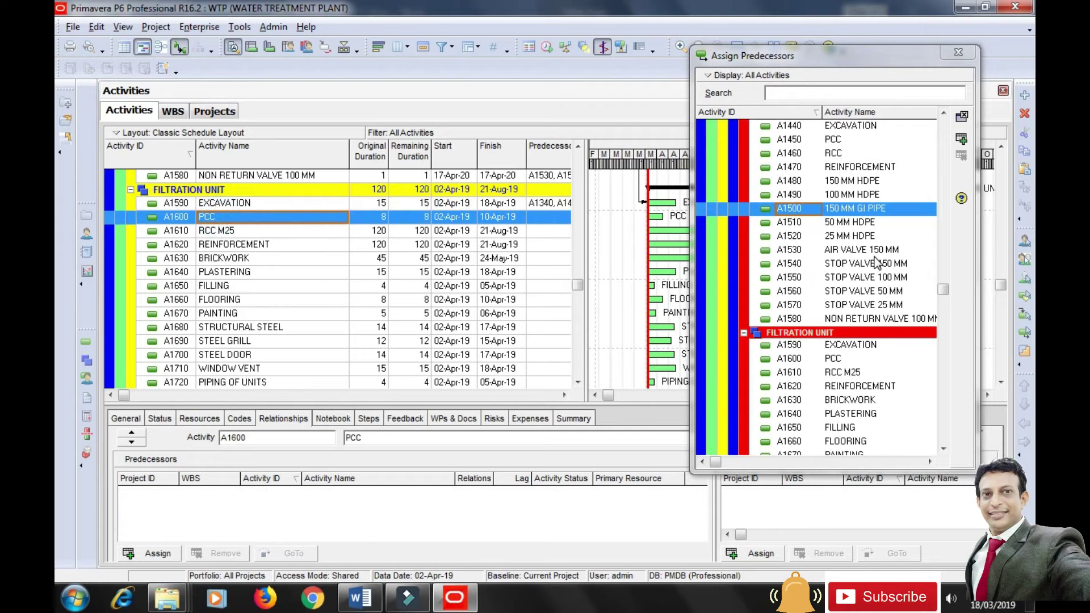
left_click(840, 347)
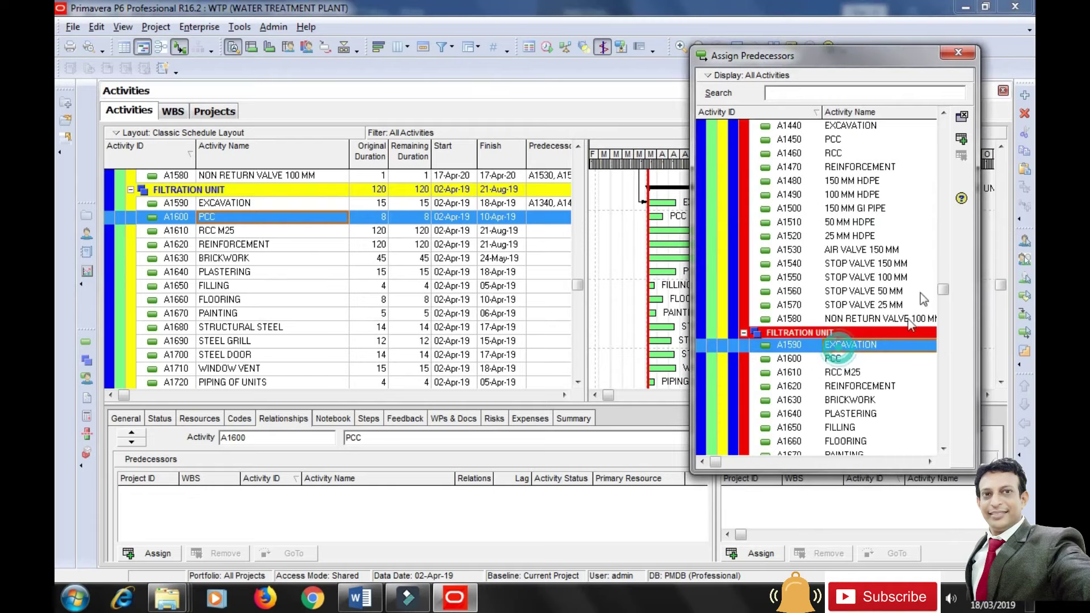
left_click(961, 139)
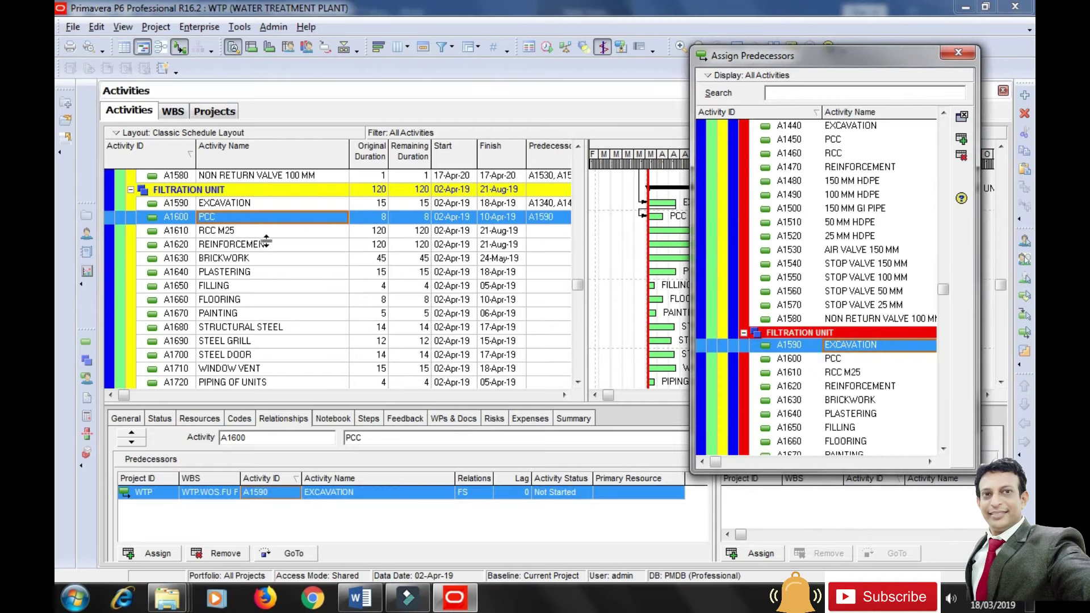
left_click(239, 233)
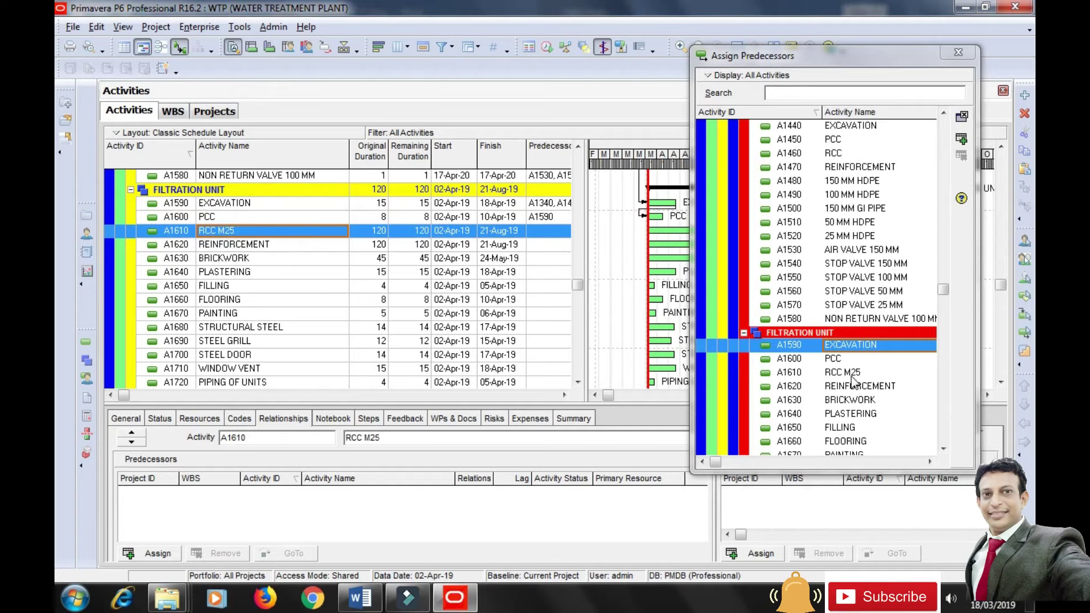
left_click(835, 359)
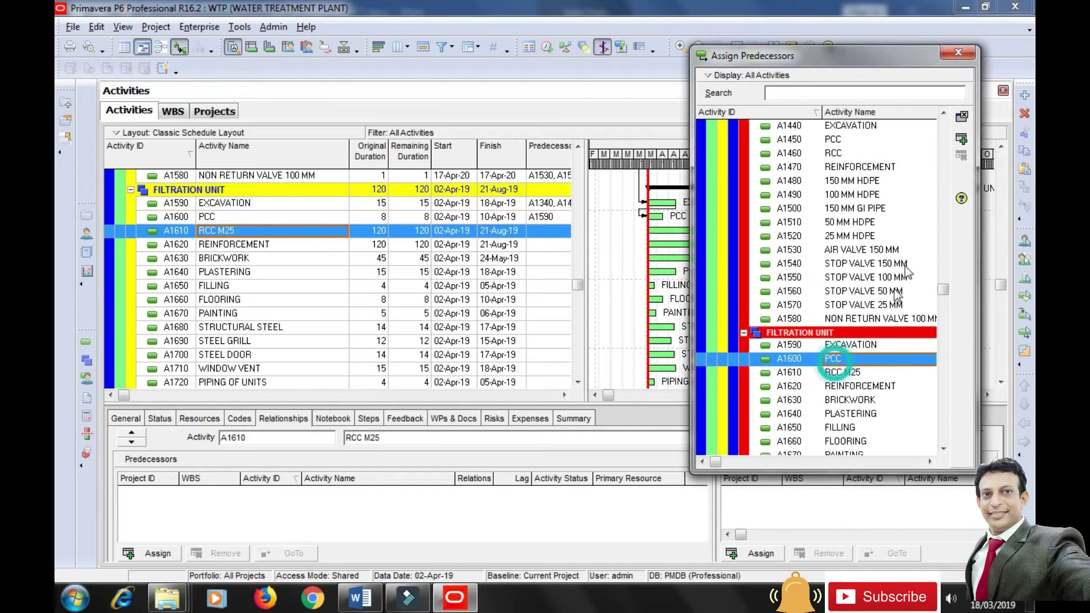
left_click(962, 140)
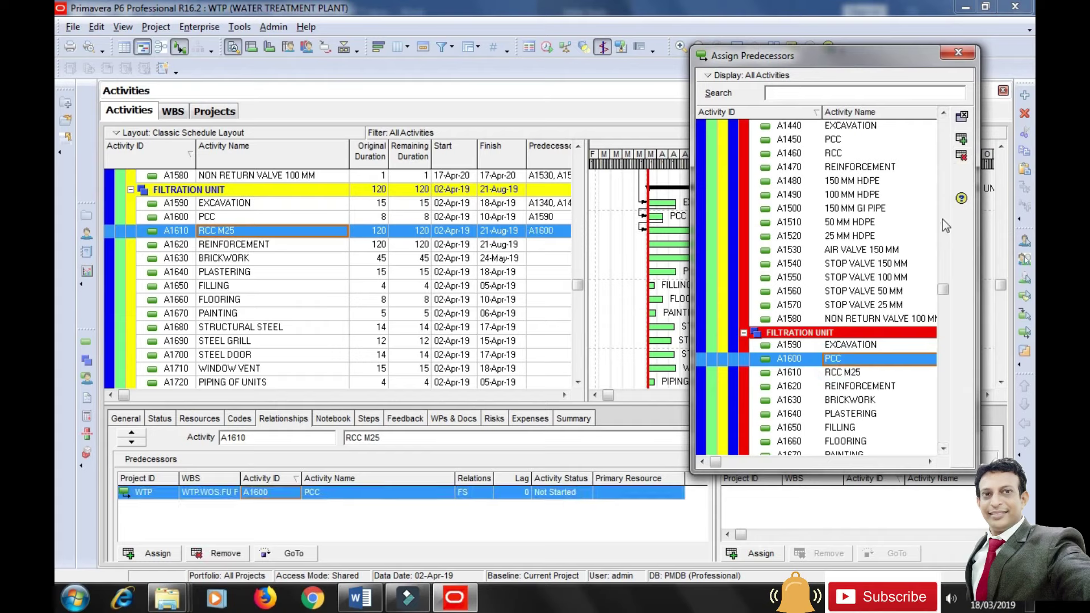
Link REINFORCEMENT after PCC, and BRICKWORK after both RCC M25 and REINFORCEMENT.
left_click(230, 244)
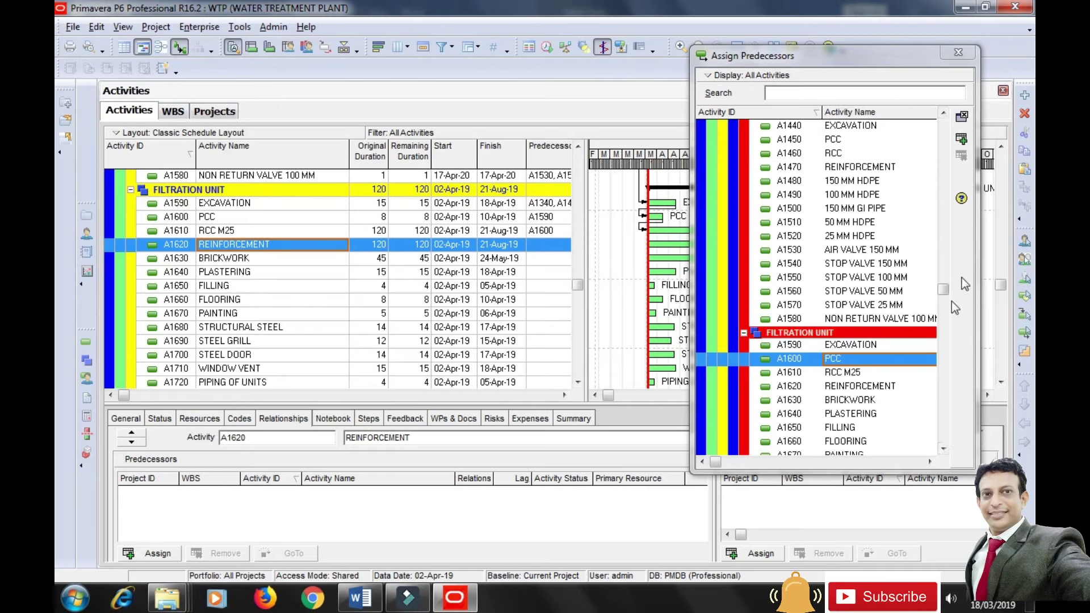
left_click(962, 140)
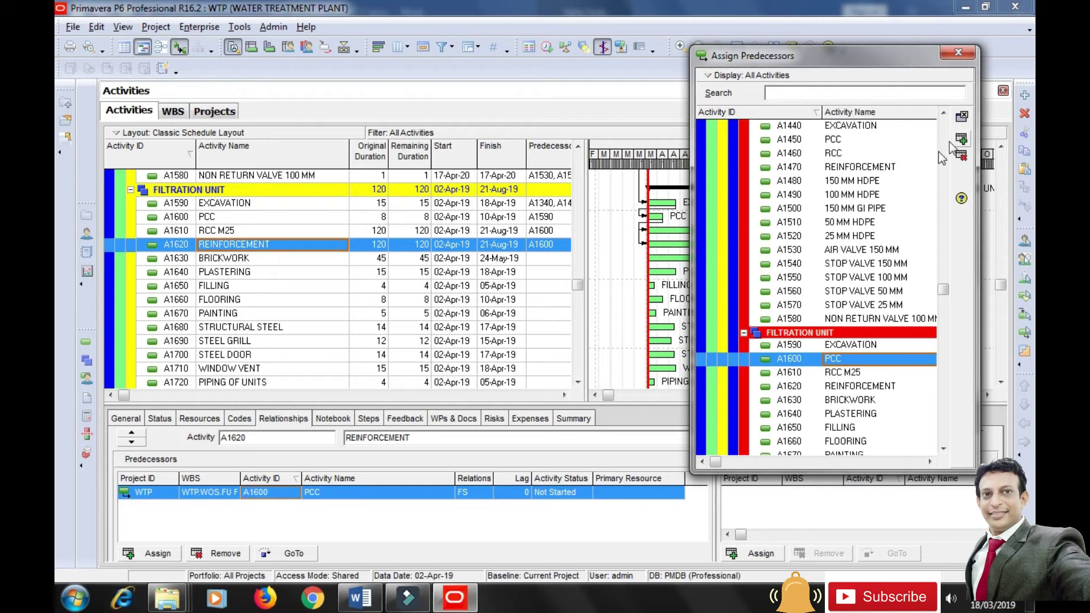
left_click(232, 262)
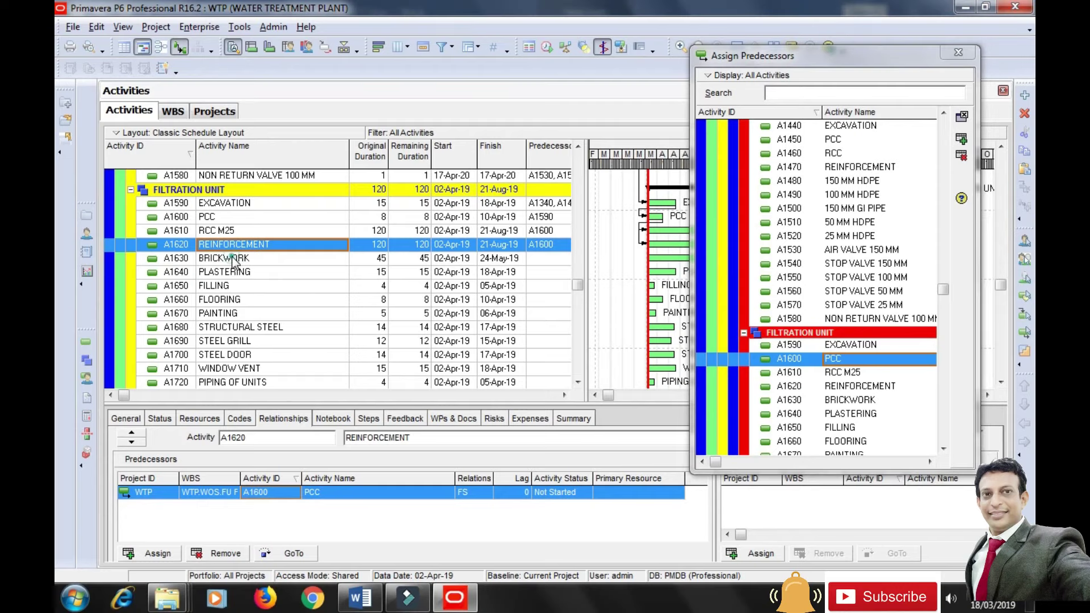
left_click(851, 373)
left_click(856, 387, "ctrl")
left_click(961, 139)
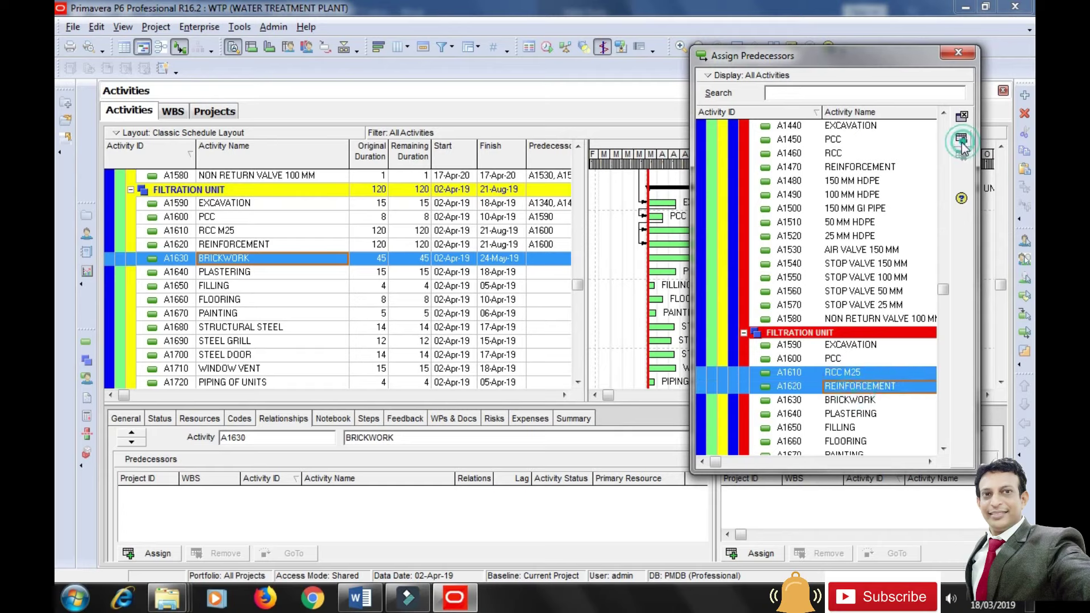
left_click(243, 272)
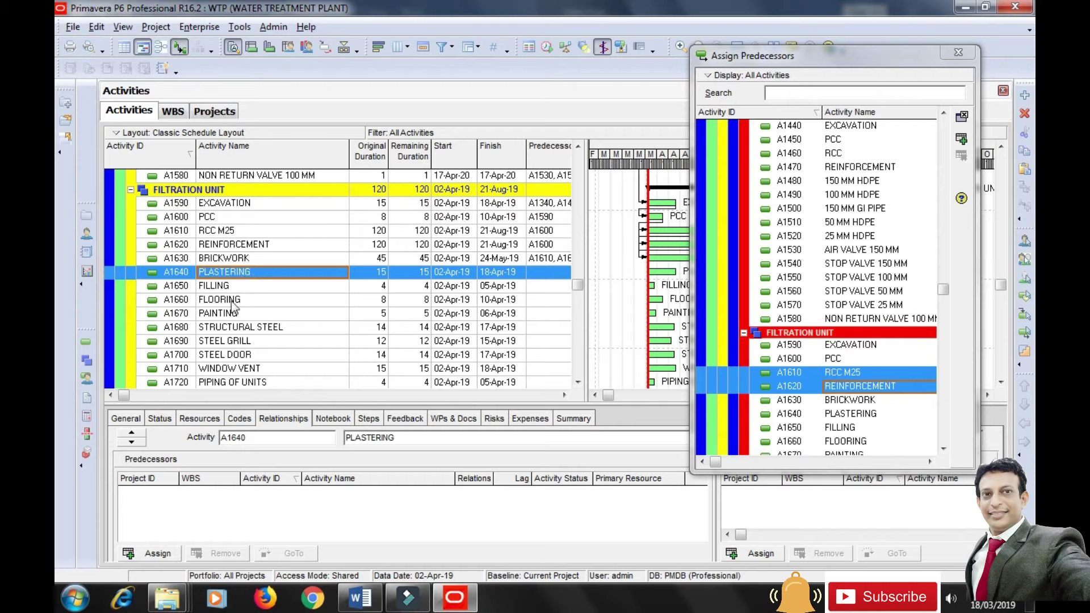
Link PLASTERING after BRICKWORK, and FILLING after RCC M25 and REINFORCEMENT.
left_click(852, 401)
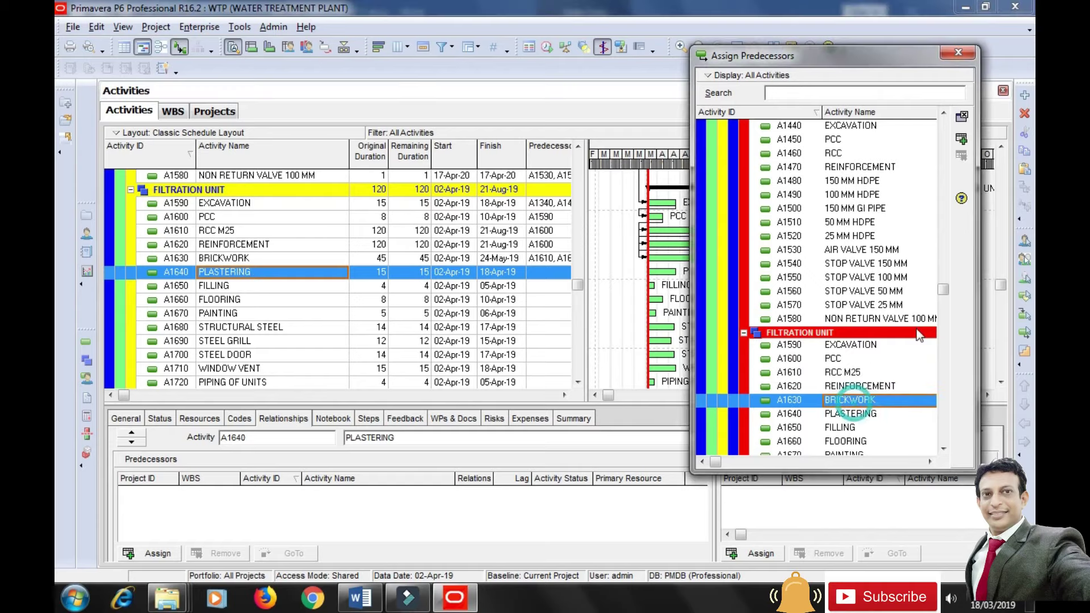
left_click(961, 140)
left_click(219, 287)
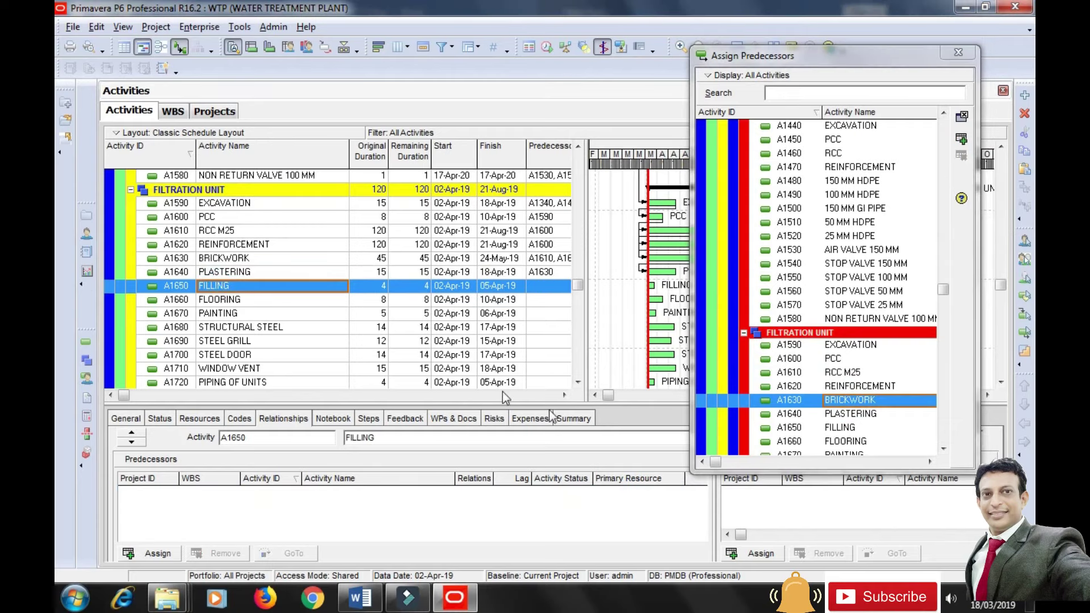
left_click(842, 373)
left_click(845, 386, "ctrl")
left_click(960, 146)
Link FLOORING after PLASTERING and FILLING, and PAINTING after FLOORING.
left_click(233, 302)
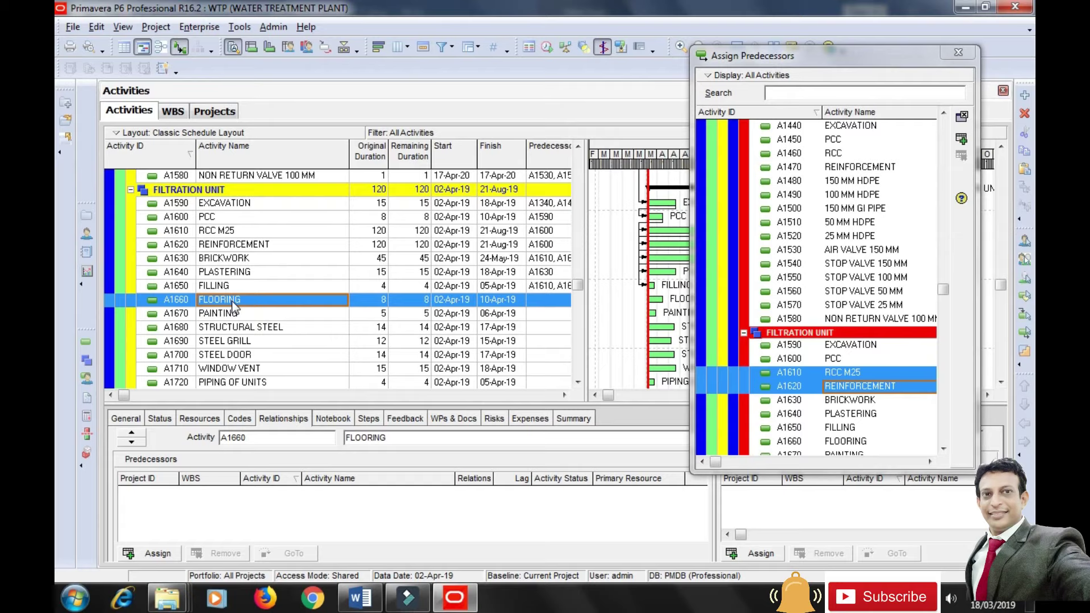
left_click(847, 414)
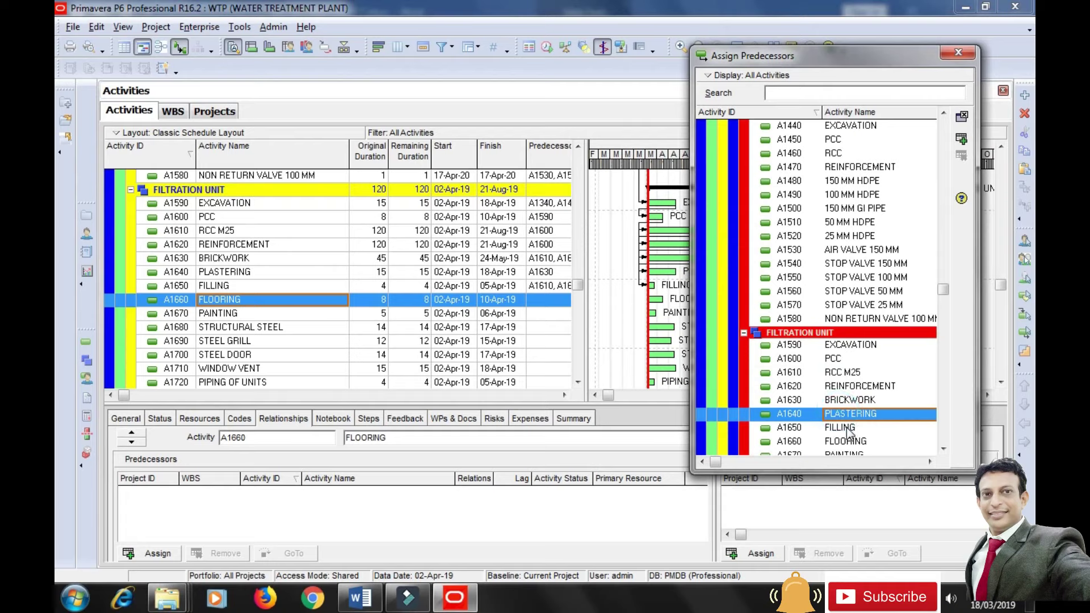
left_click(841, 426, "shift")
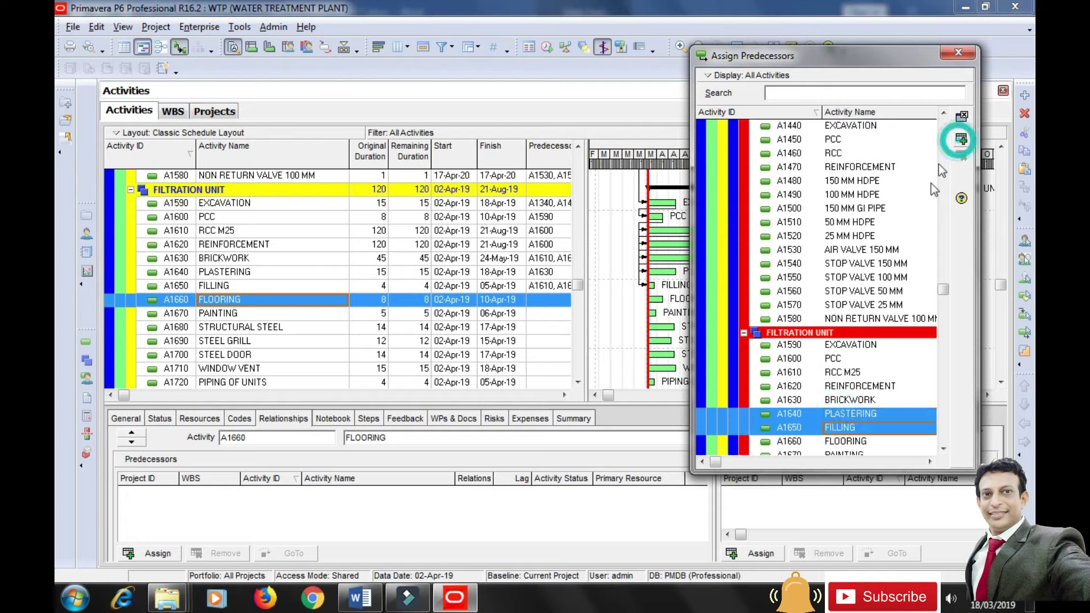
left_click(961, 139)
left_click(222, 314)
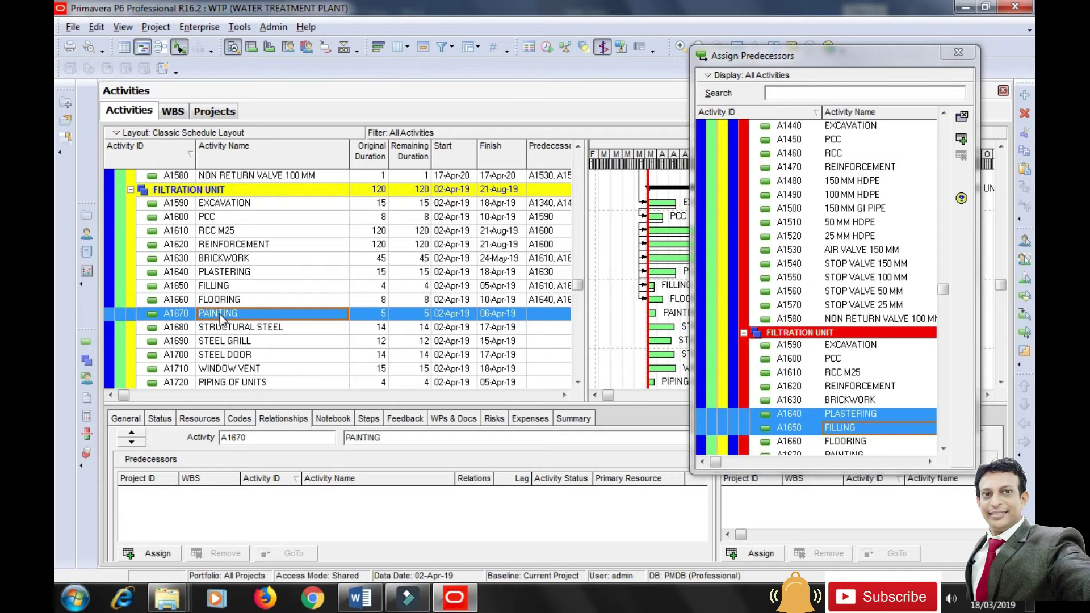
left_click(845, 442)
left_click(959, 143)
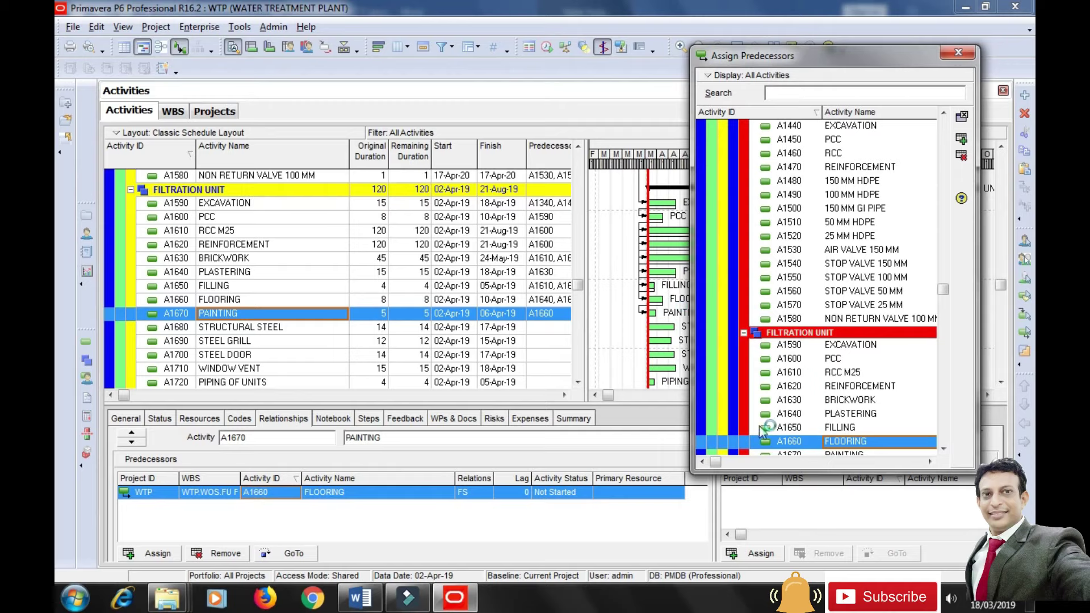
Make FLOORING A1660 the predecessor of A1680 STRUCTURAL STEEL, A1690 STEEL GRILL, A1700 STEEL DOOR and A1710 WINDOW VENT.
left_click(246, 329)
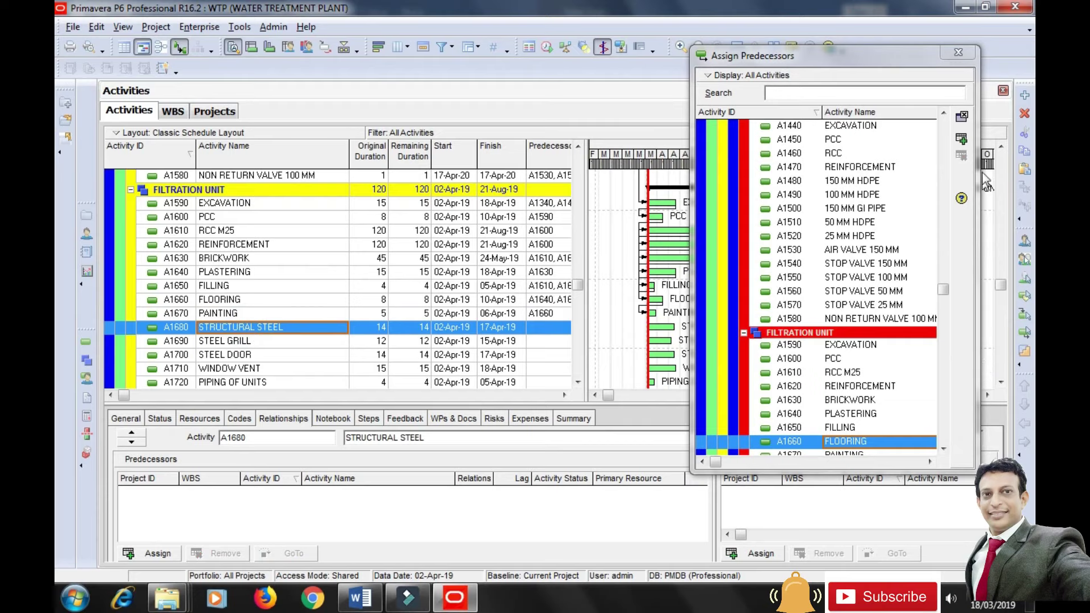
left_click(965, 141)
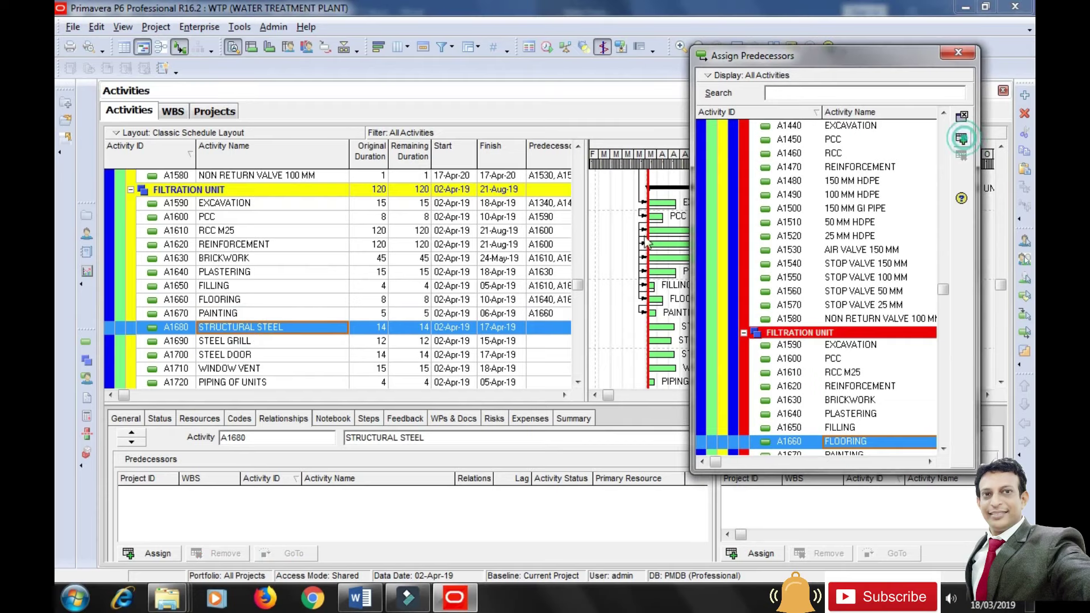
left_click(243, 343)
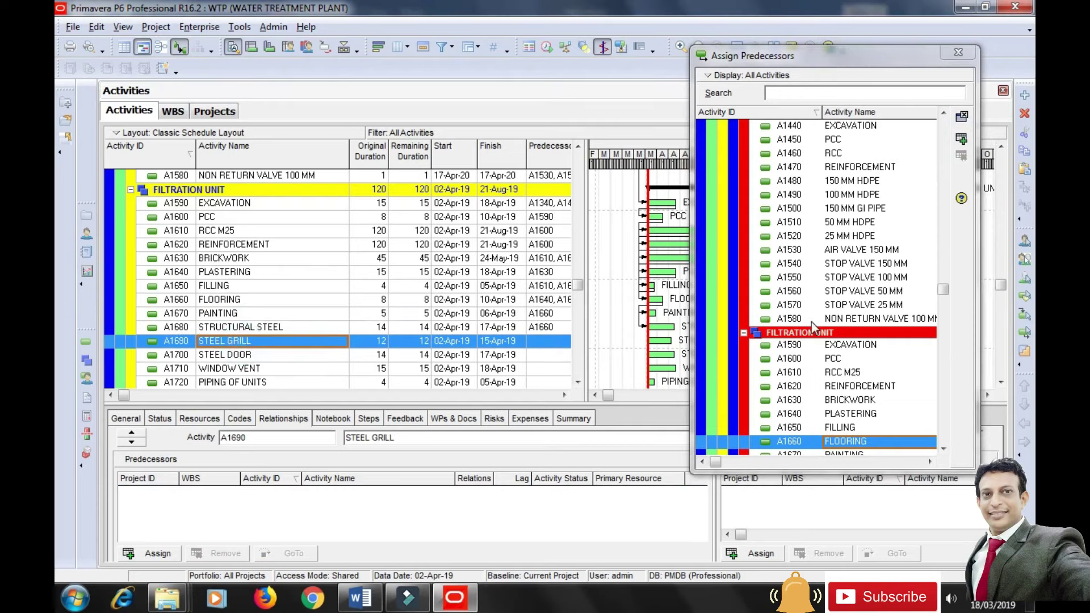
left_click(961, 138)
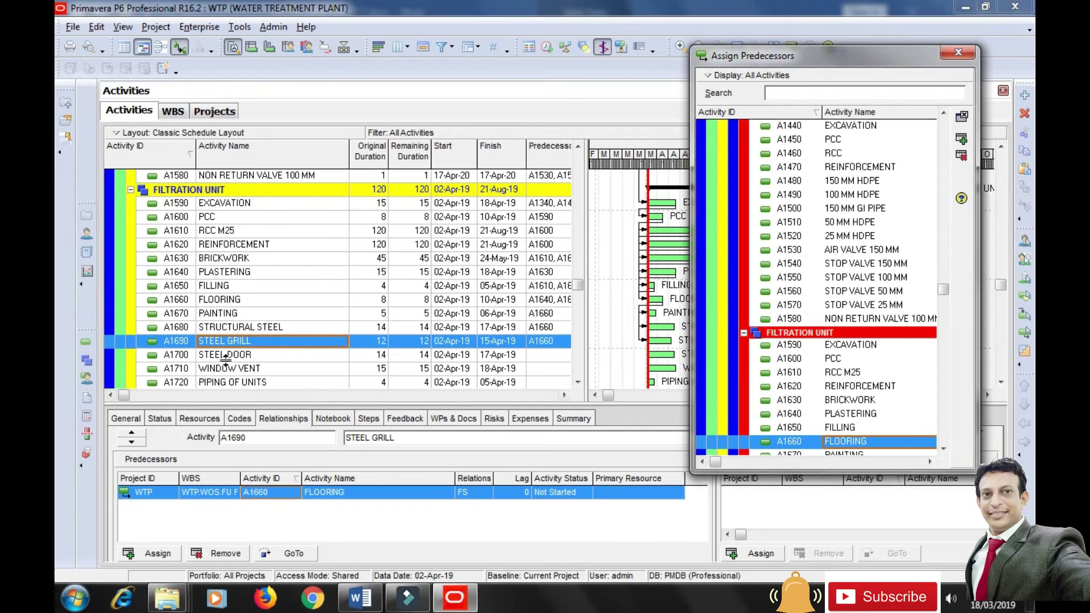
left_click(281, 357)
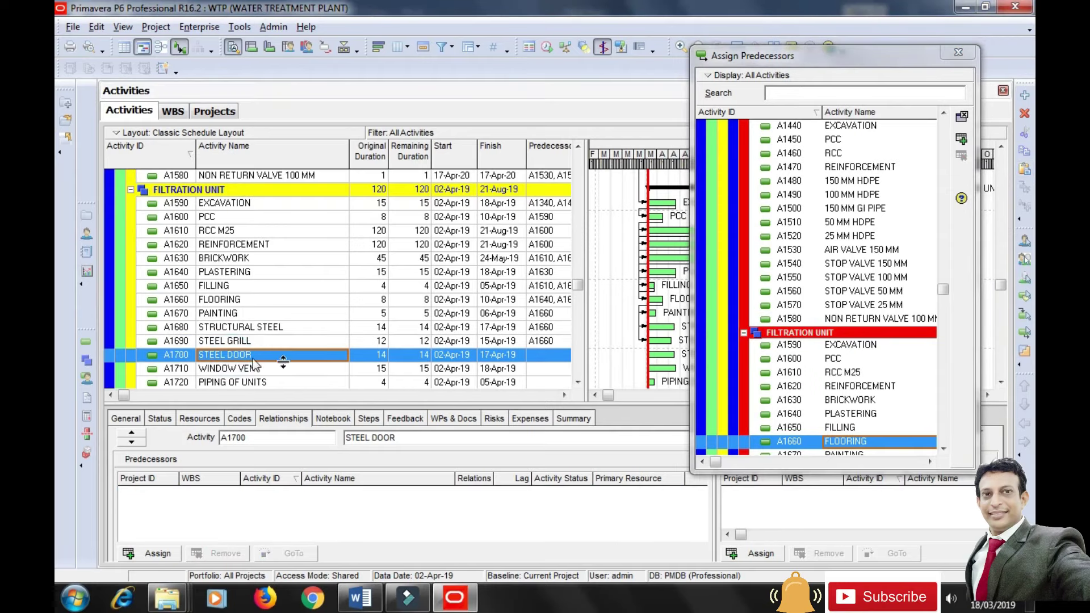
left_click(961, 139)
left_click(216, 369)
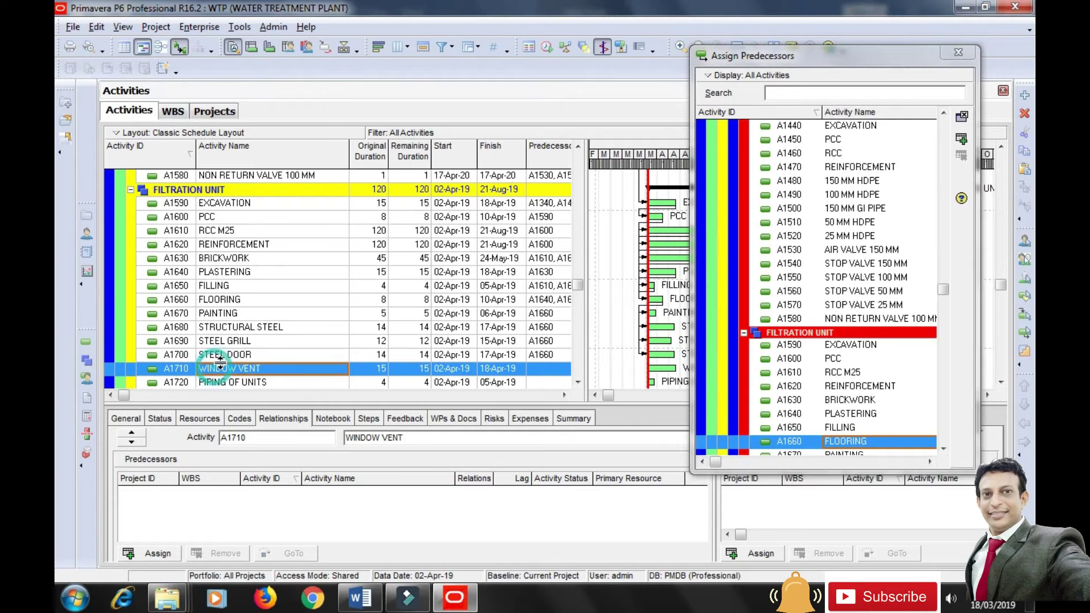
left_click(961, 139)
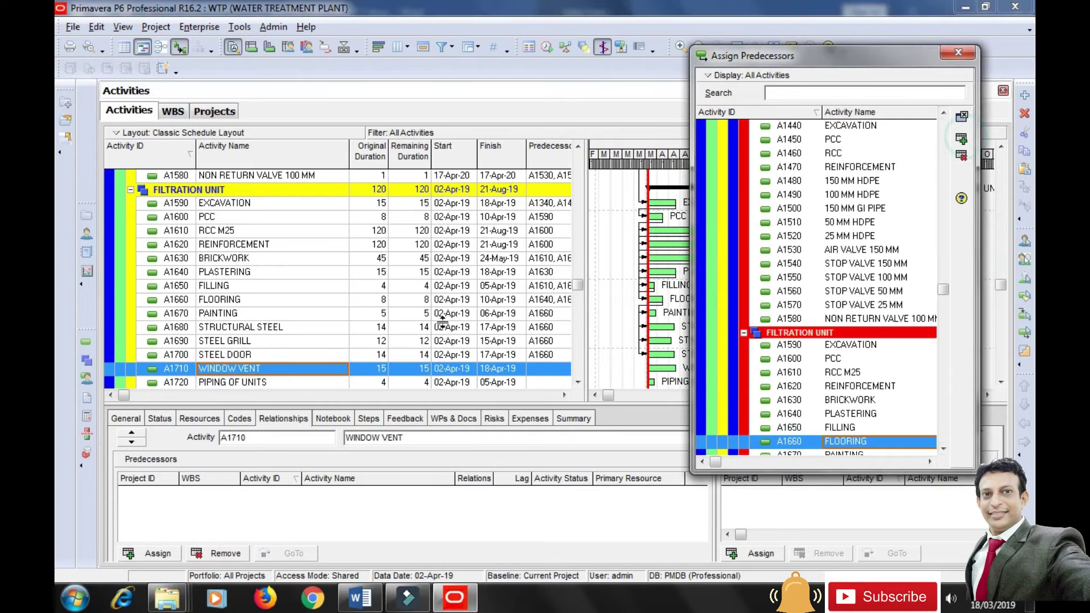
left_click(256, 381)
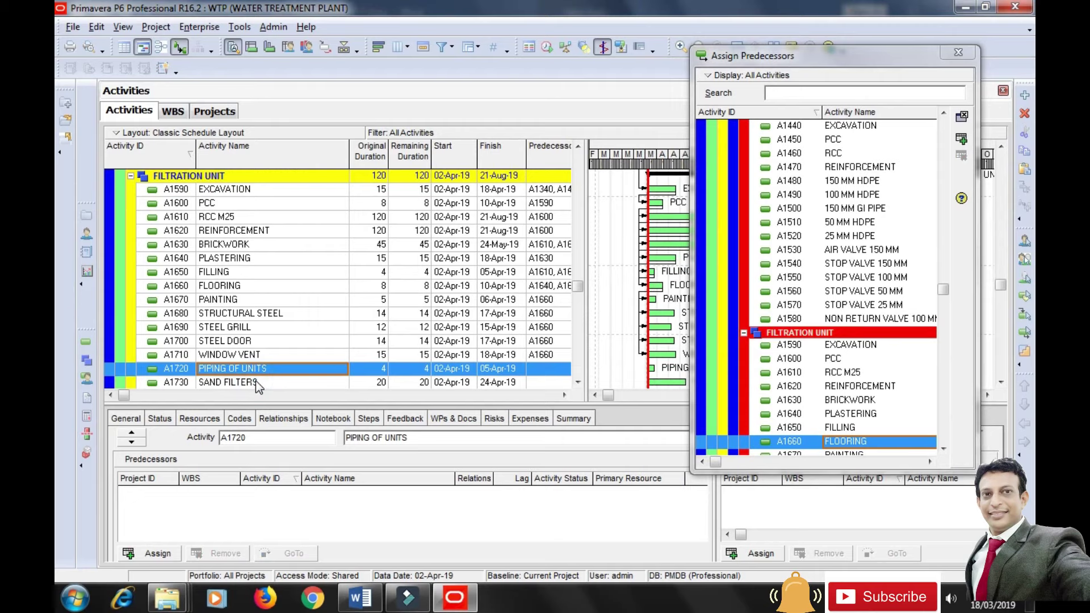
scroll(259, 386, "down", 1)
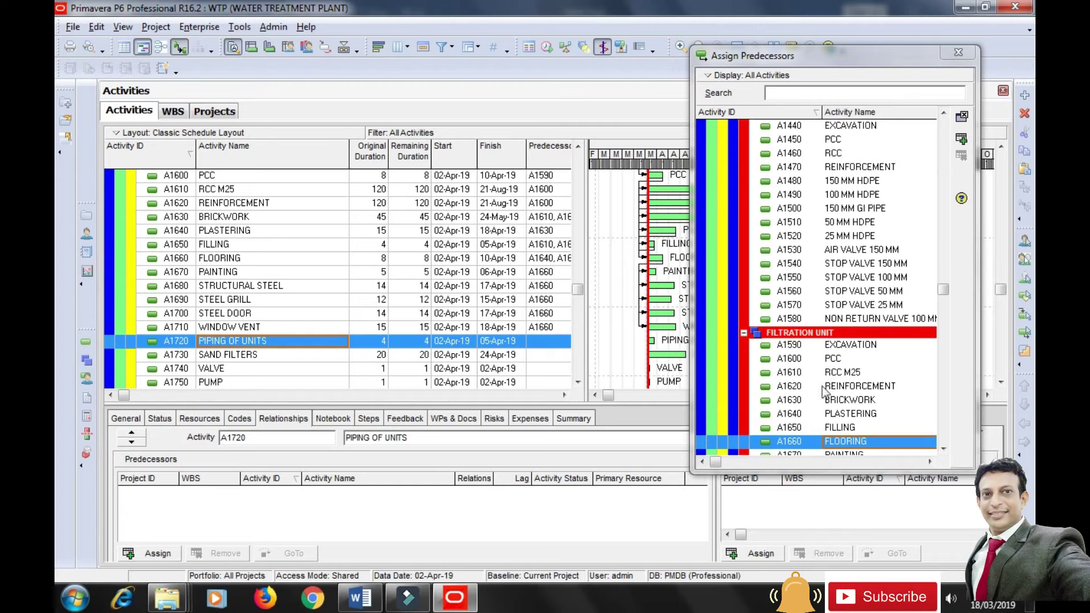
Make FILLING precede PIPING OF UNITS and PLASTERING precede SAND FILTERS.
left_click(944, 449)
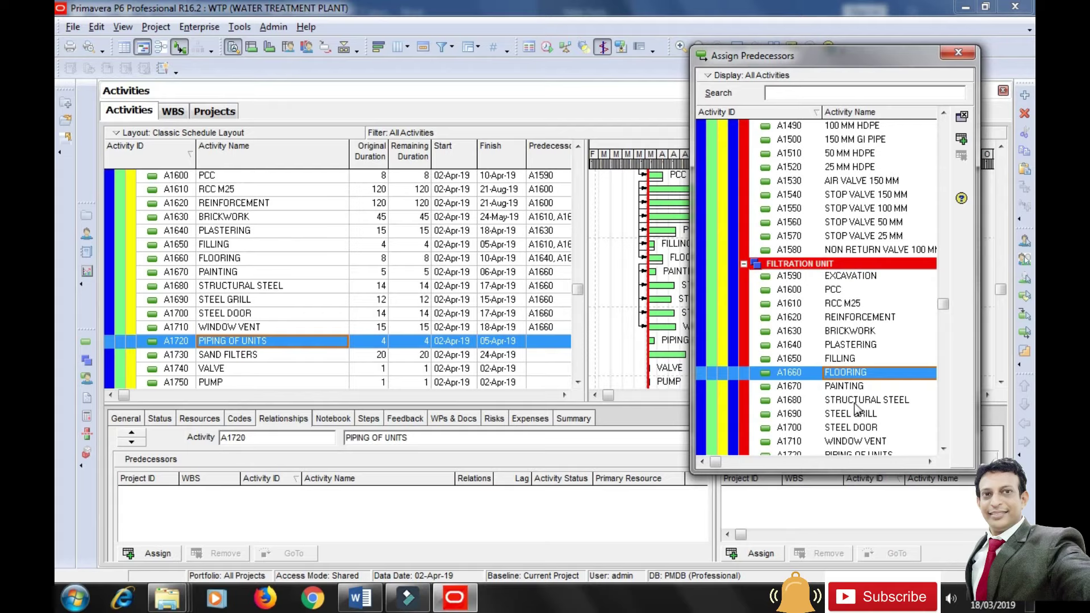
left_click(844, 359)
left_click(961, 138)
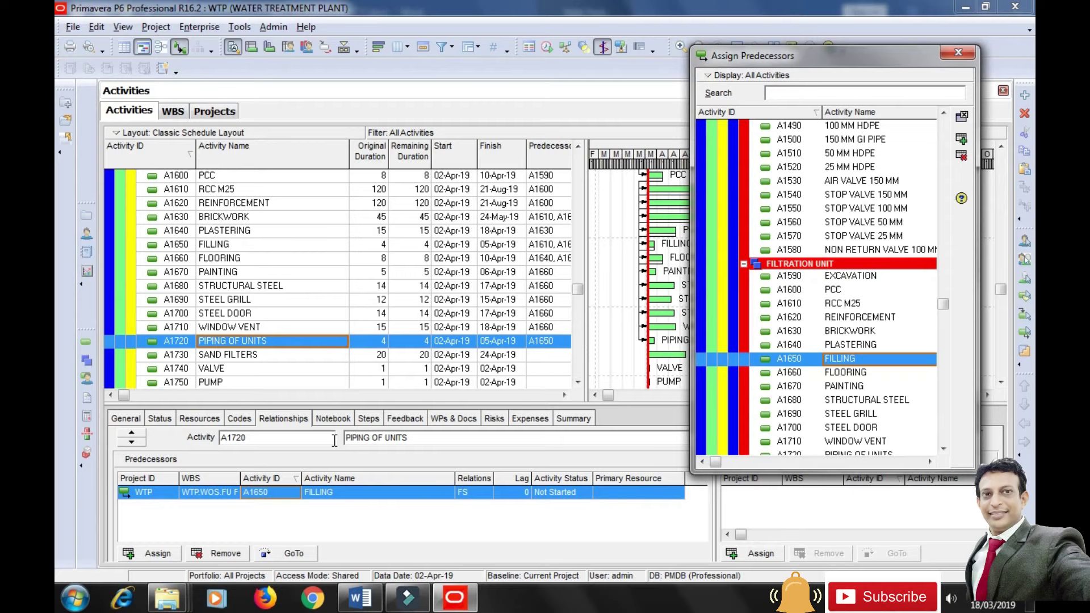
left_click(255, 355)
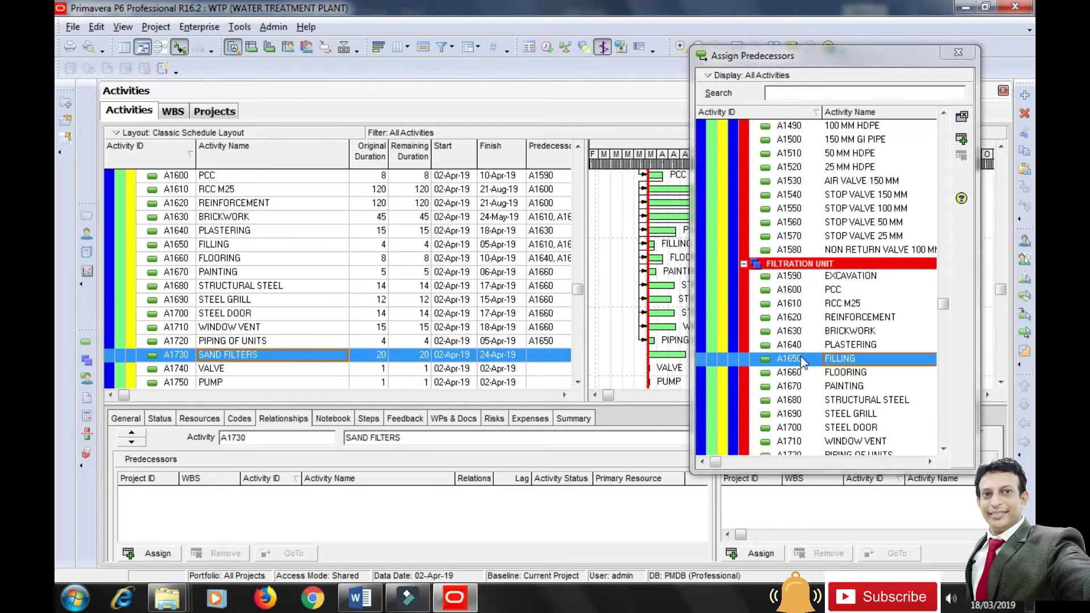
left_click(869, 344)
left_click(961, 140)
Assign PIPING OF UNITS (A1720) as the predecessor of VALVE.
left_click(211, 369)
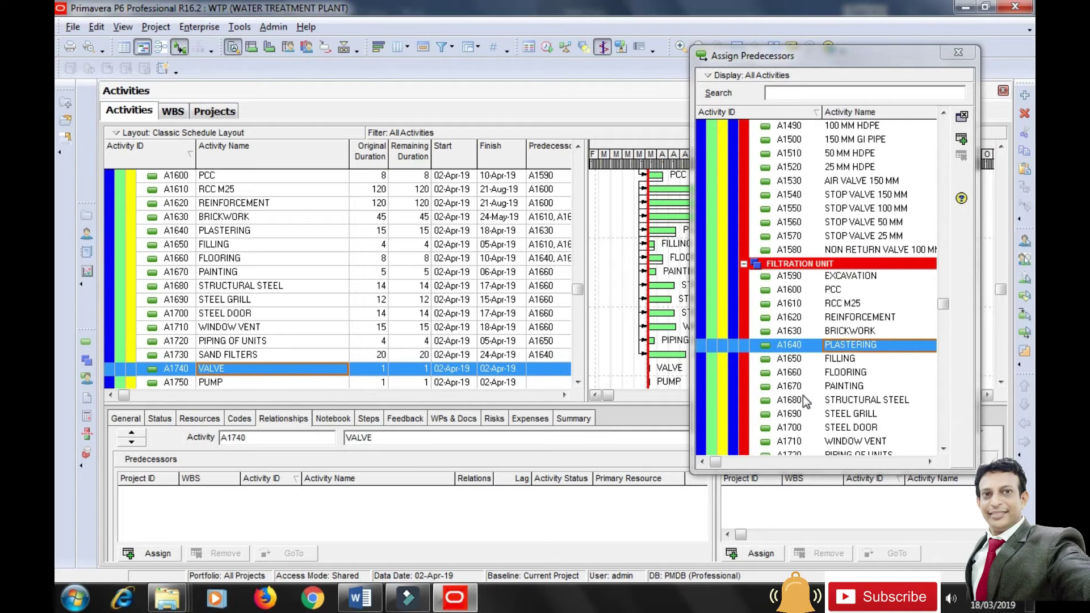
left_click(943, 449)
left_click(943, 449)
left_click(943, 448)
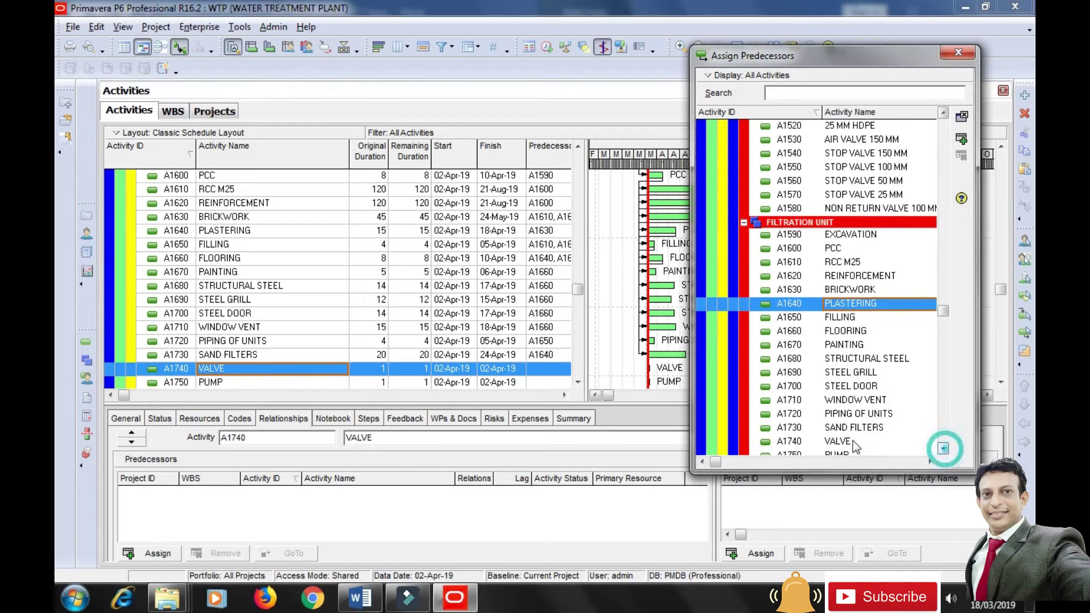
left_click(789, 413)
left_click(961, 139)
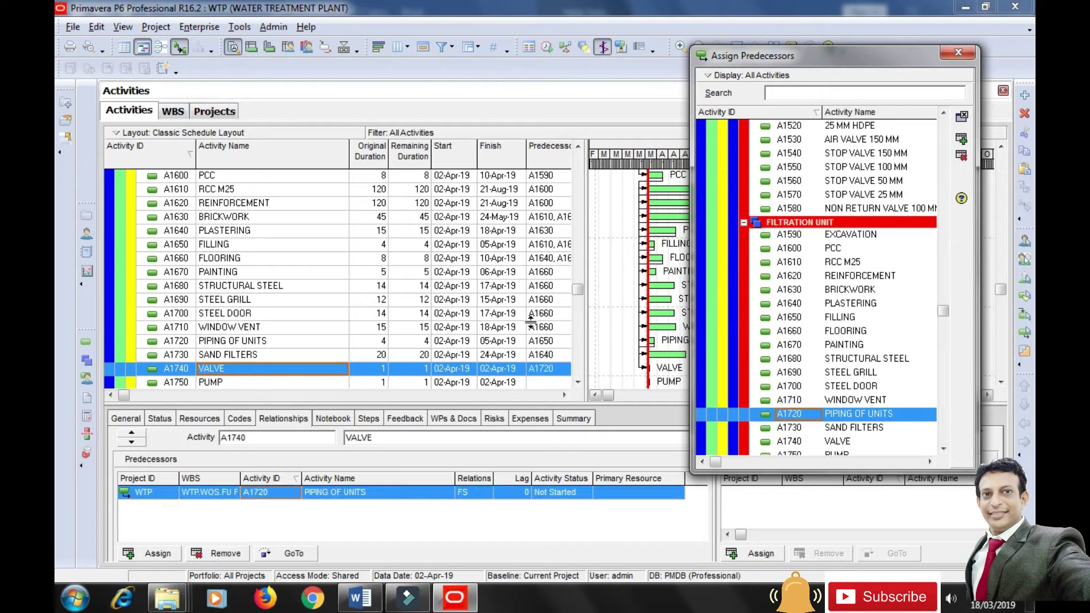
left_click(578, 382)
left_click(578, 383)
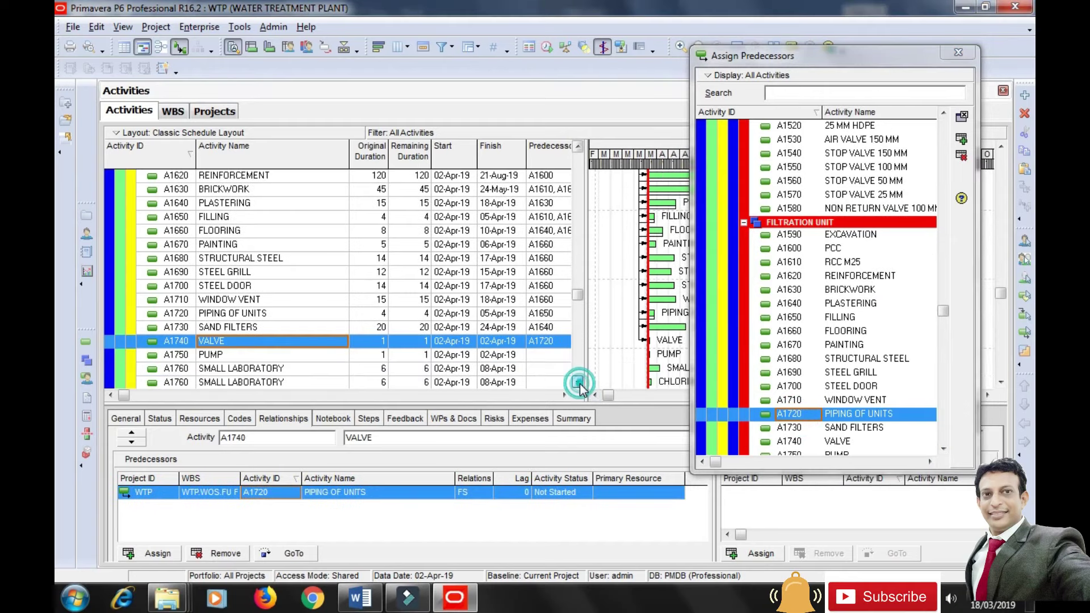
left_click(578, 382)
left_click(578, 383)
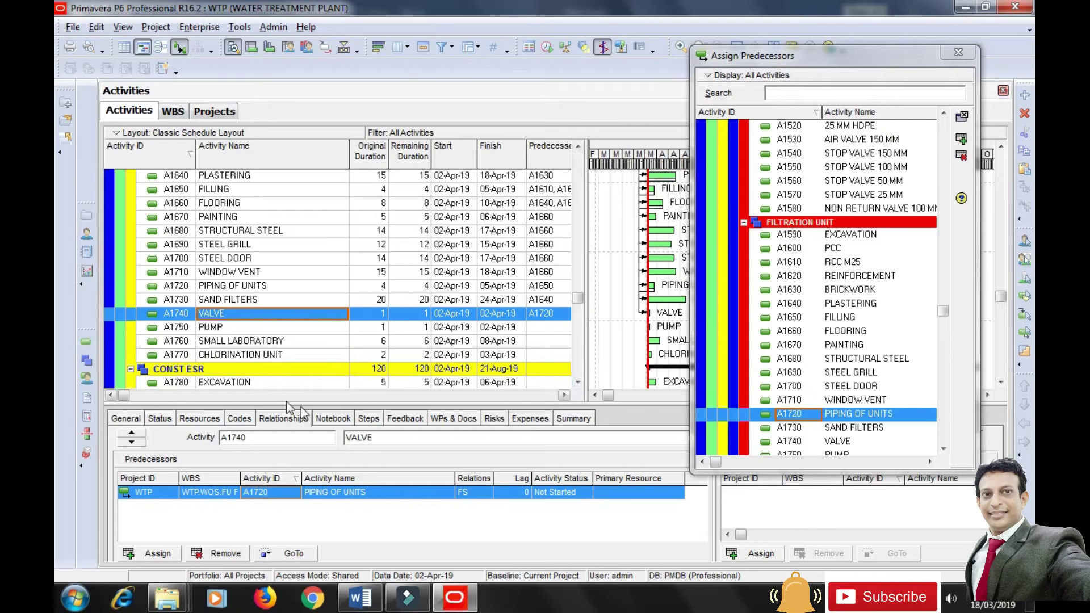
Link PUMP after VALVE and SMALL LABORATORY after PUMP.
left_click(247, 328)
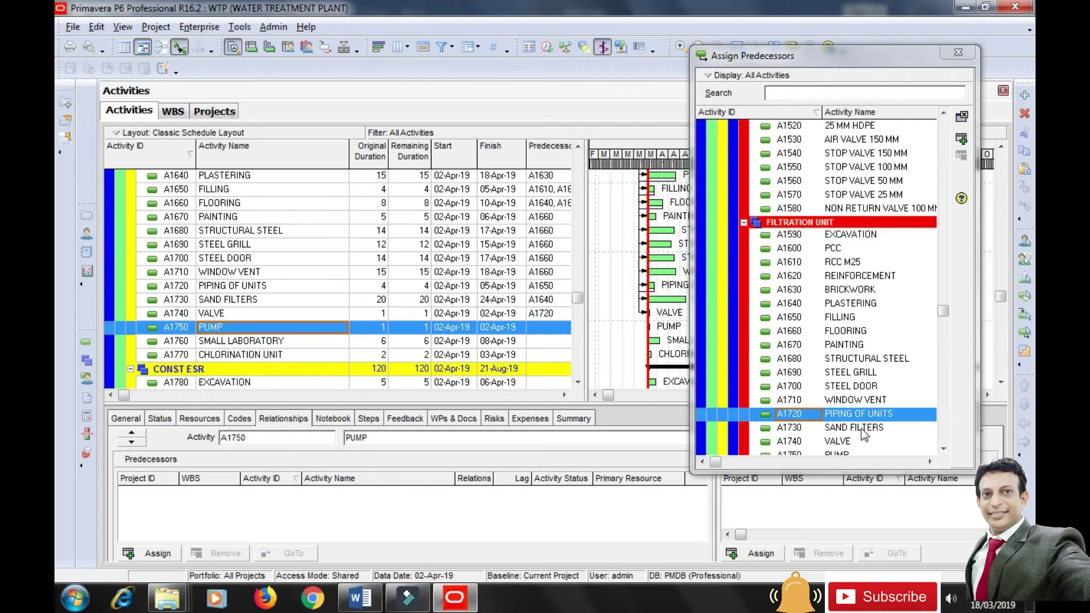
left_click(844, 442)
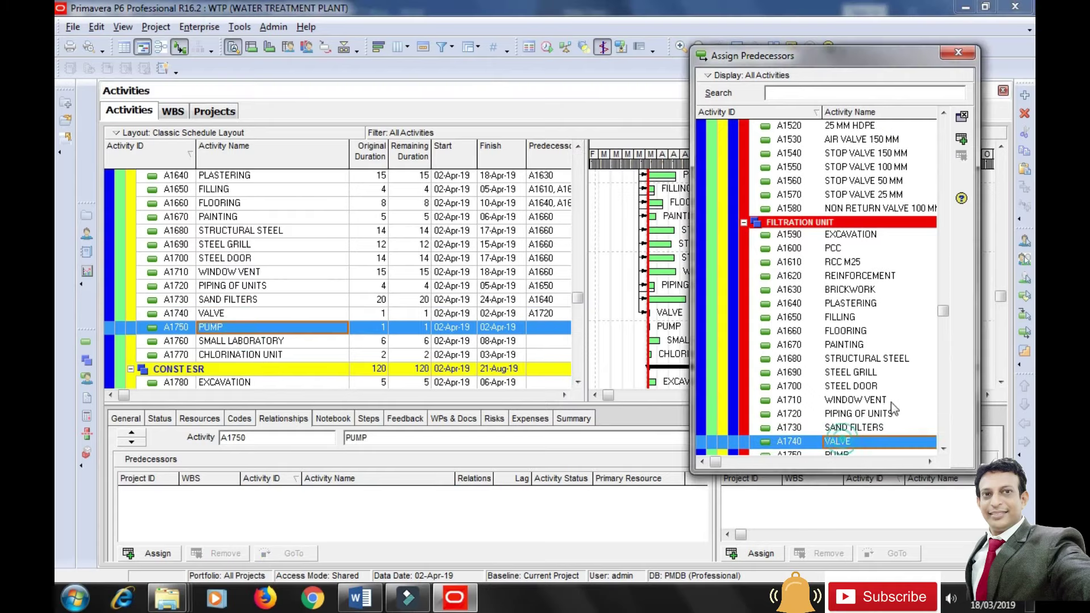
left_click(961, 139)
left_click(266, 342)
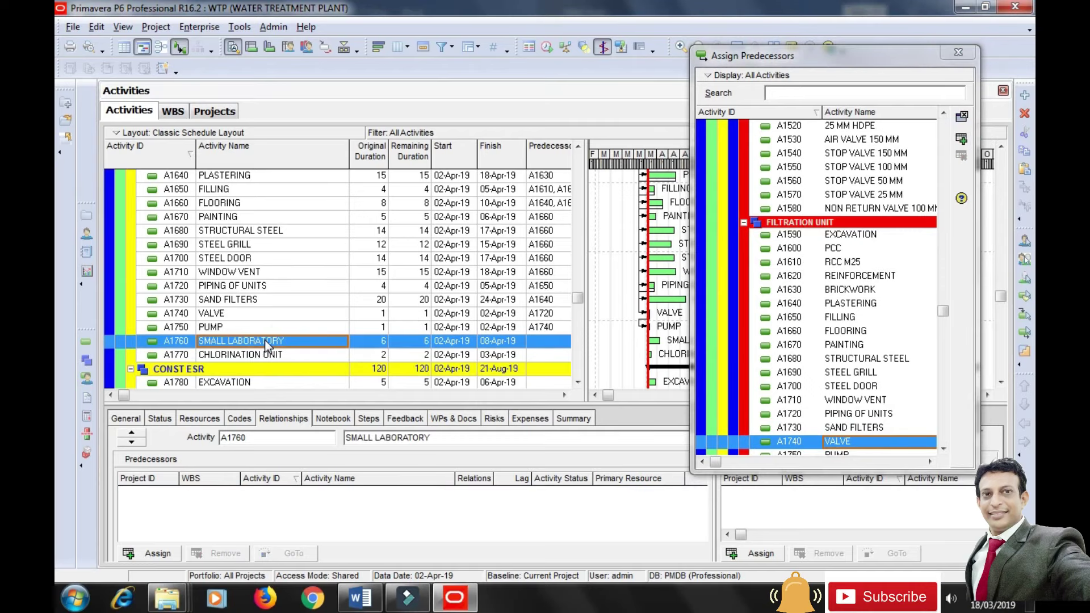
left_click(943, 449)
left_click(943, 448)
left_click(943, 448)
left_click(839, 416)
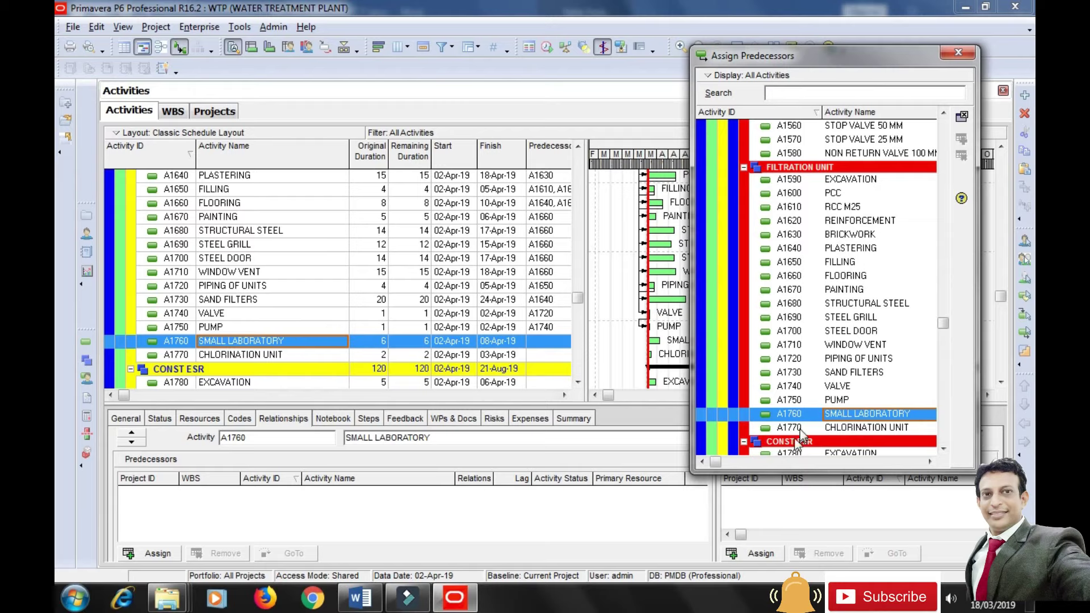
left_click(849, 399)
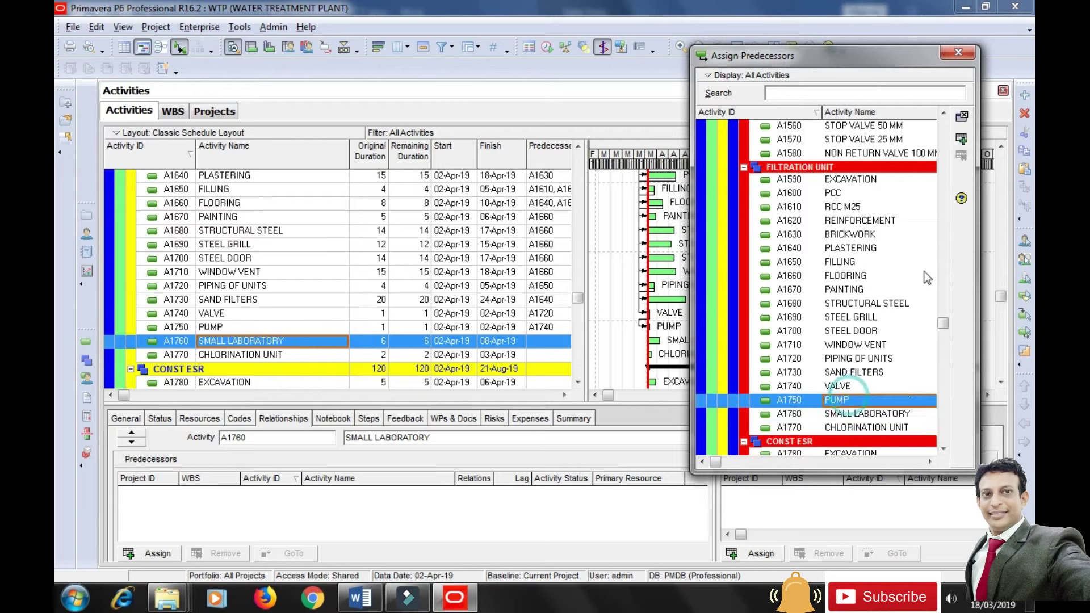
left_click(961, 139)
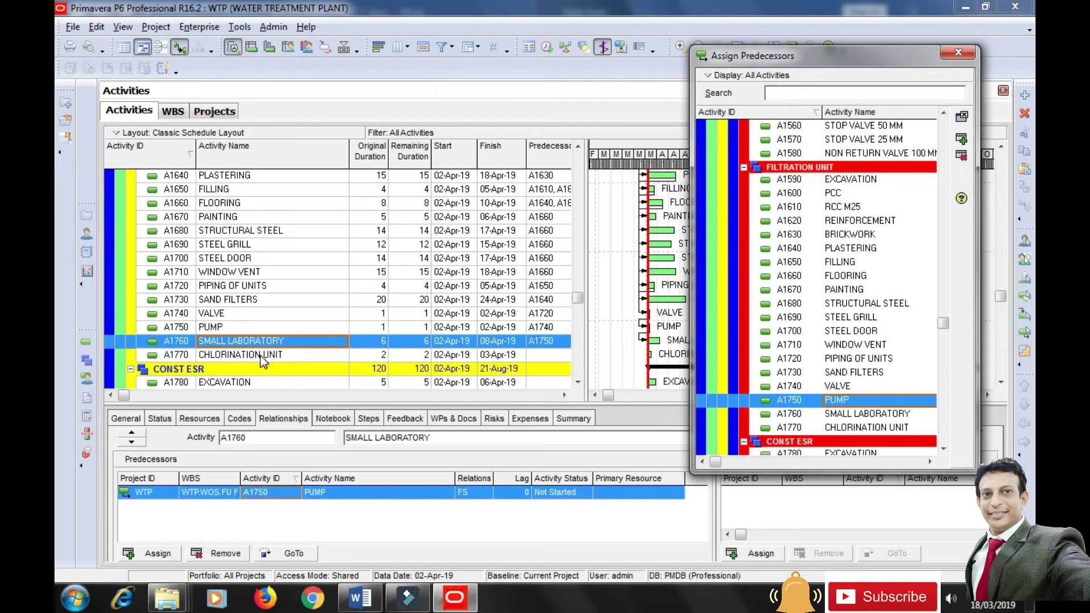
Give CHLORINATION UNIT predecessors PAINTING, STRUCTURAL STEEL, STEEL GRILL and STEEL DOOR.
left_click(261, 356)
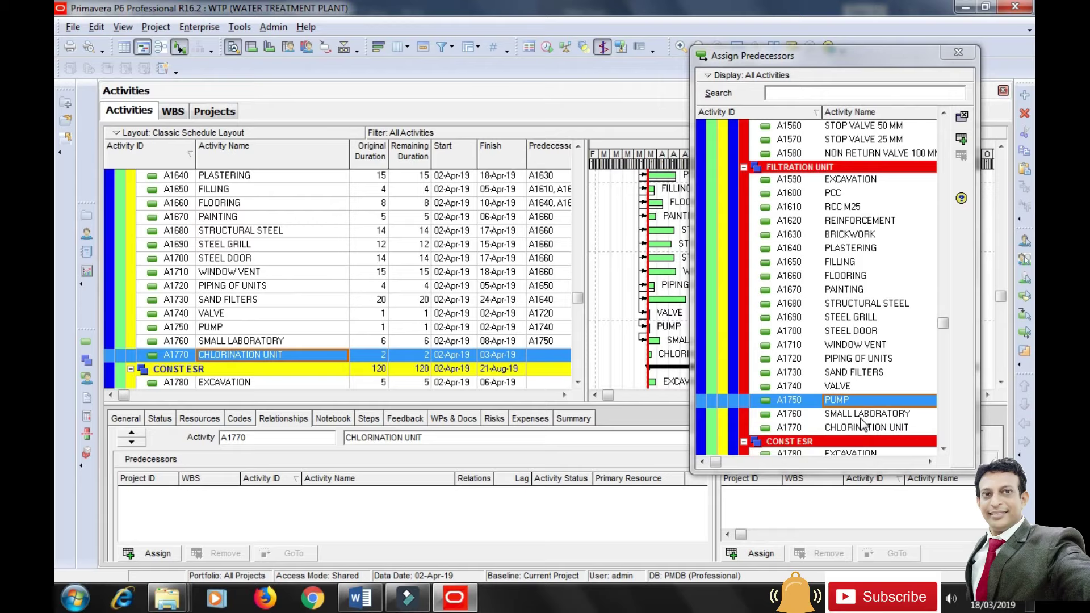
left_click(852, 291)
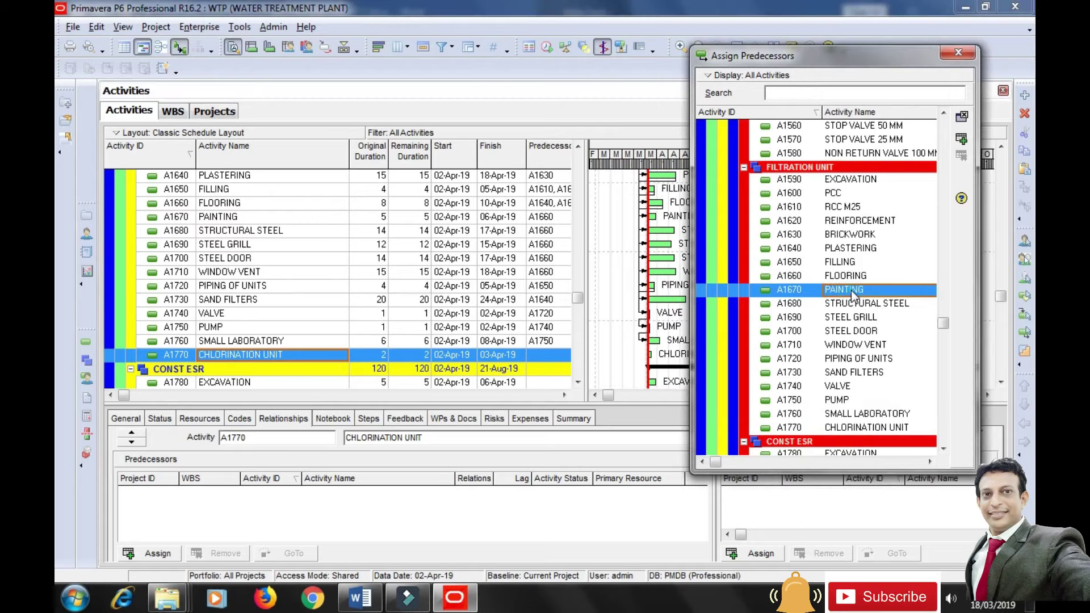
left_click(961, 138)
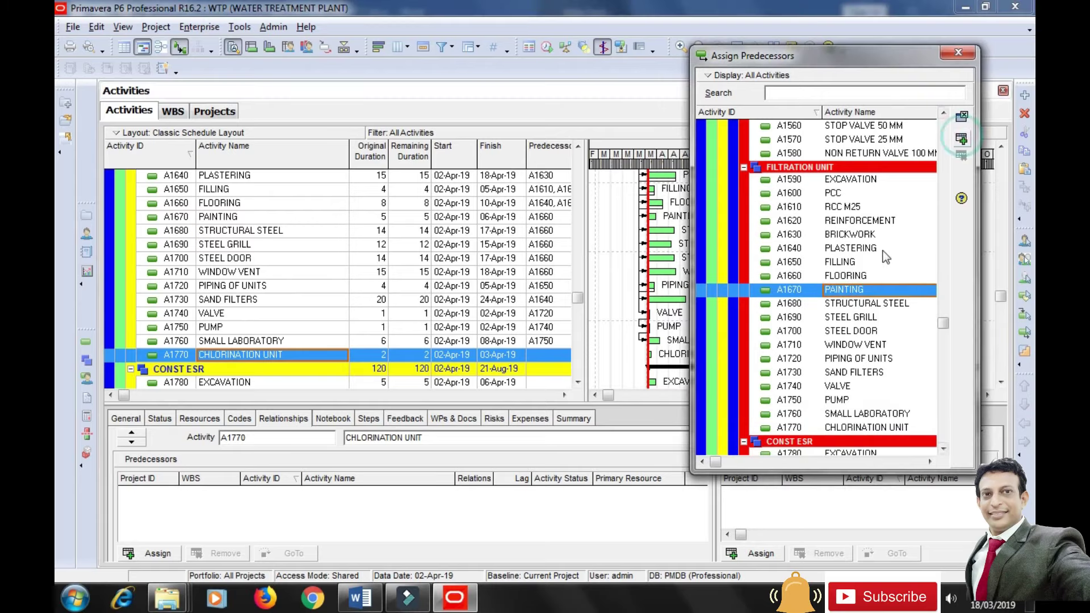
left_click(866, 305)
left_click(961, 139)
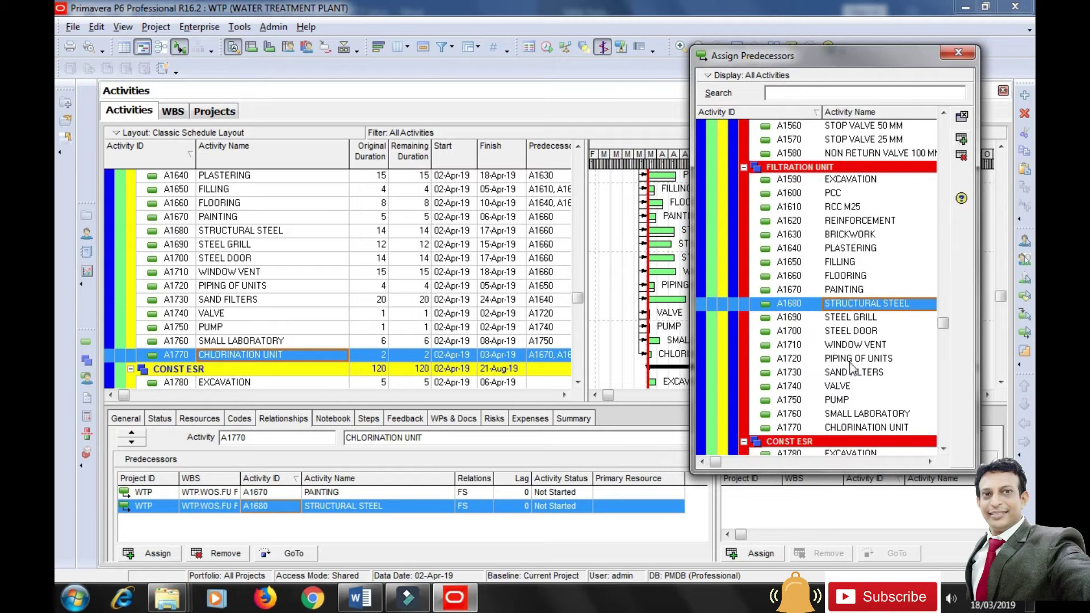
left_click(812, 317)
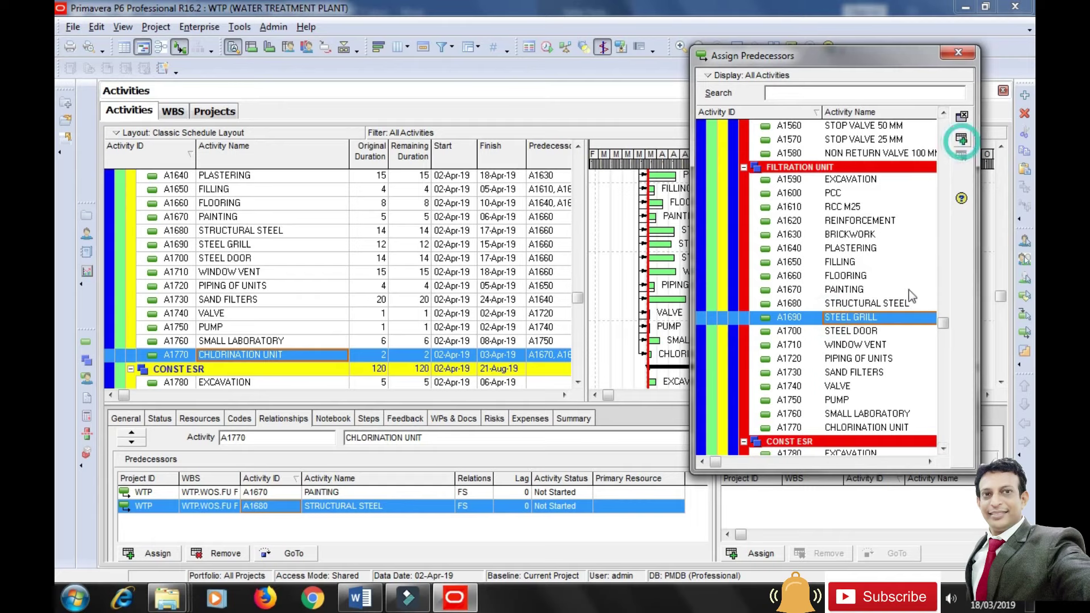
left_click(824, 331)
left_click(962, 141)
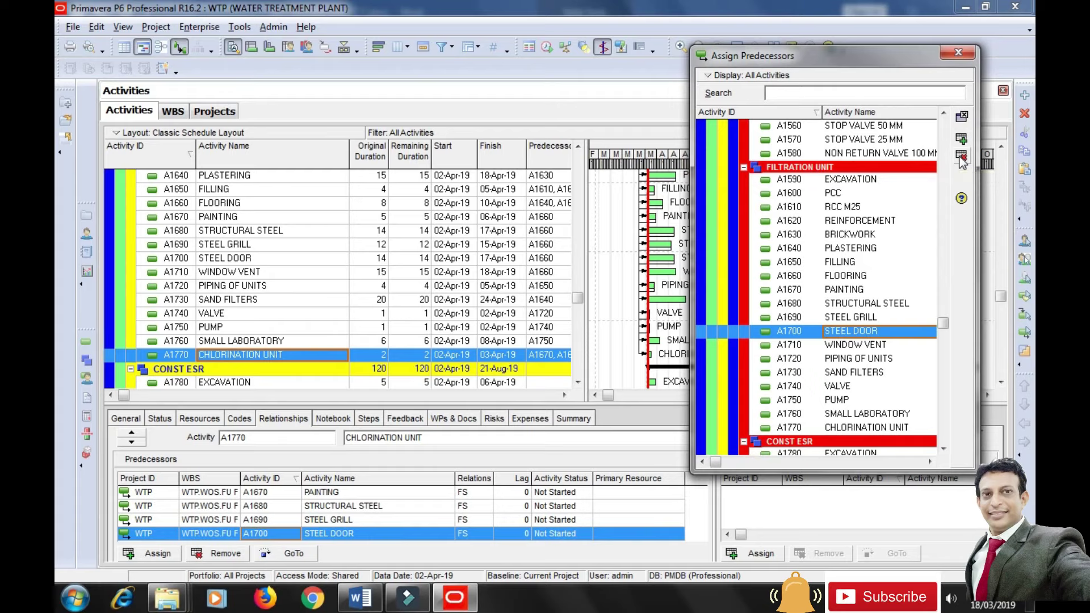
Add WINDOW VENT, SAND FILTERS and SMALL LABORATORY as CHLORINATION UNIT predecessors and close the dialog.
left_click(830, 344)
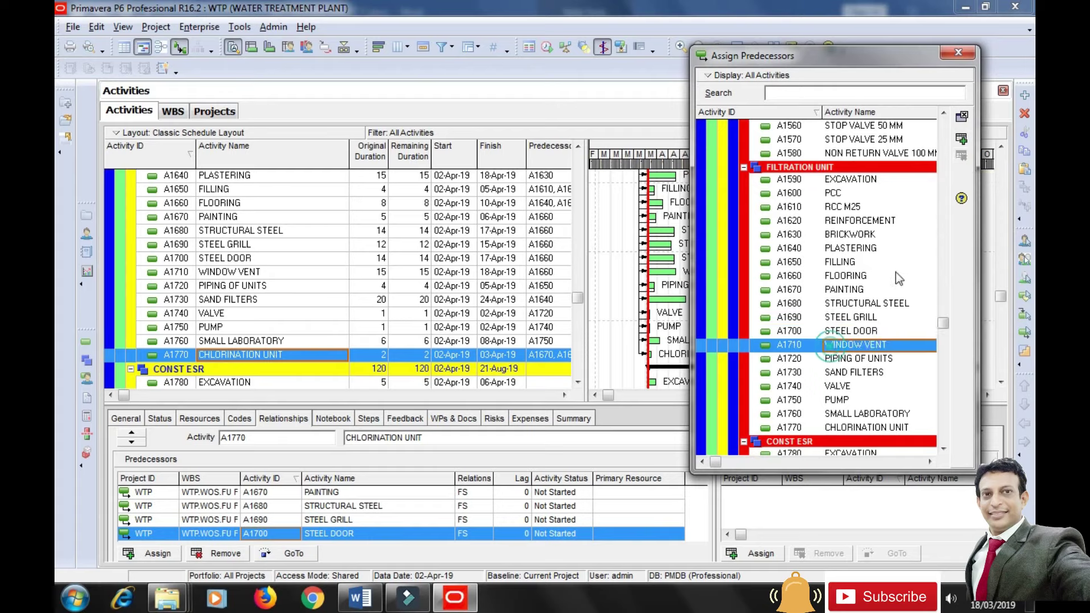
left_click(961, 140)
left_click(846, 373)
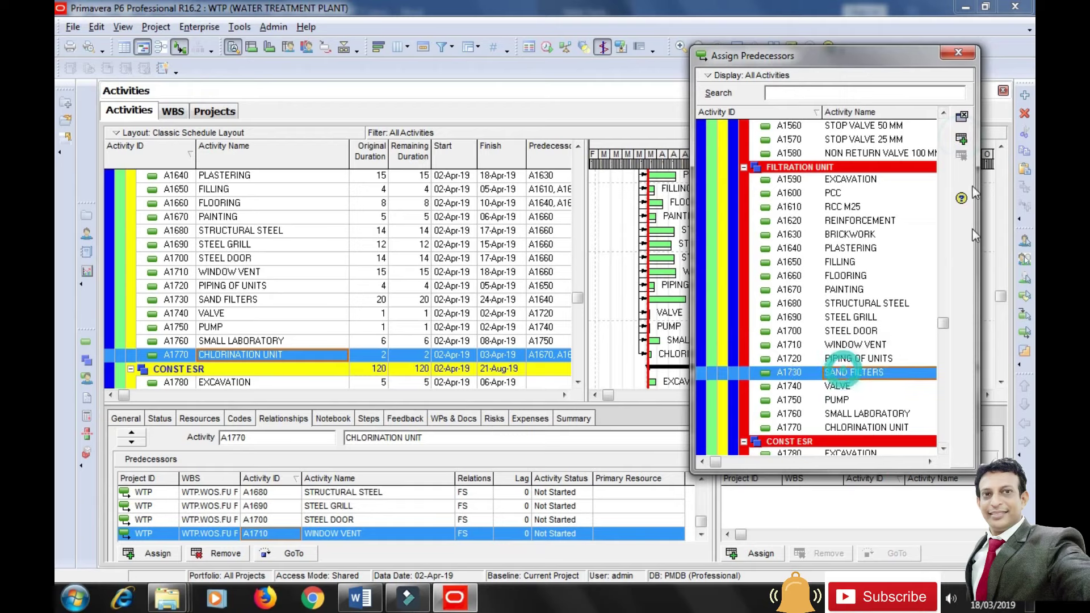
left_click(961, 140)
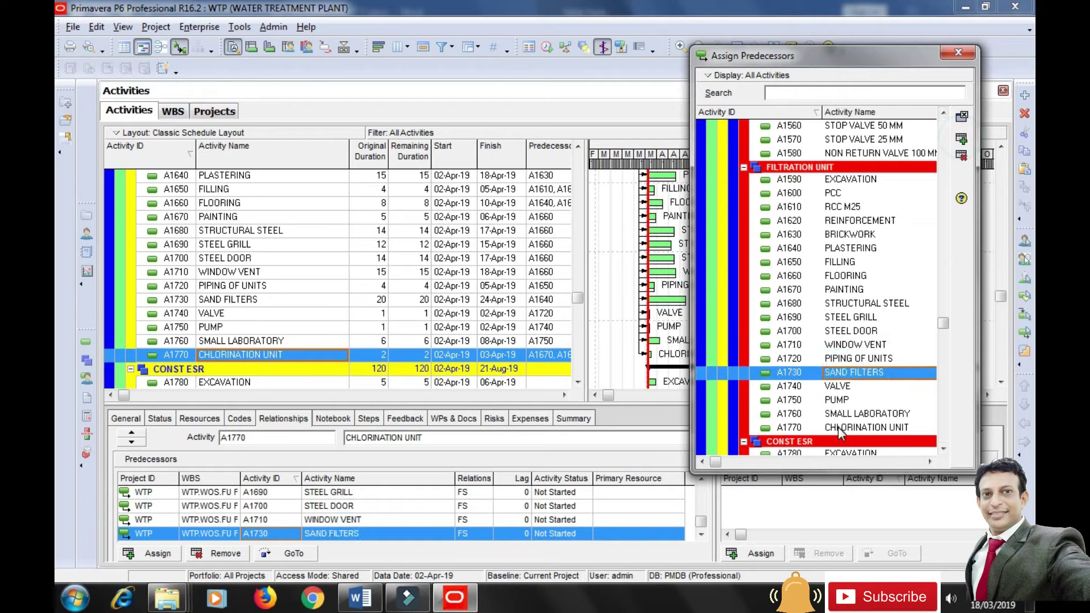
left_click(833, 400)
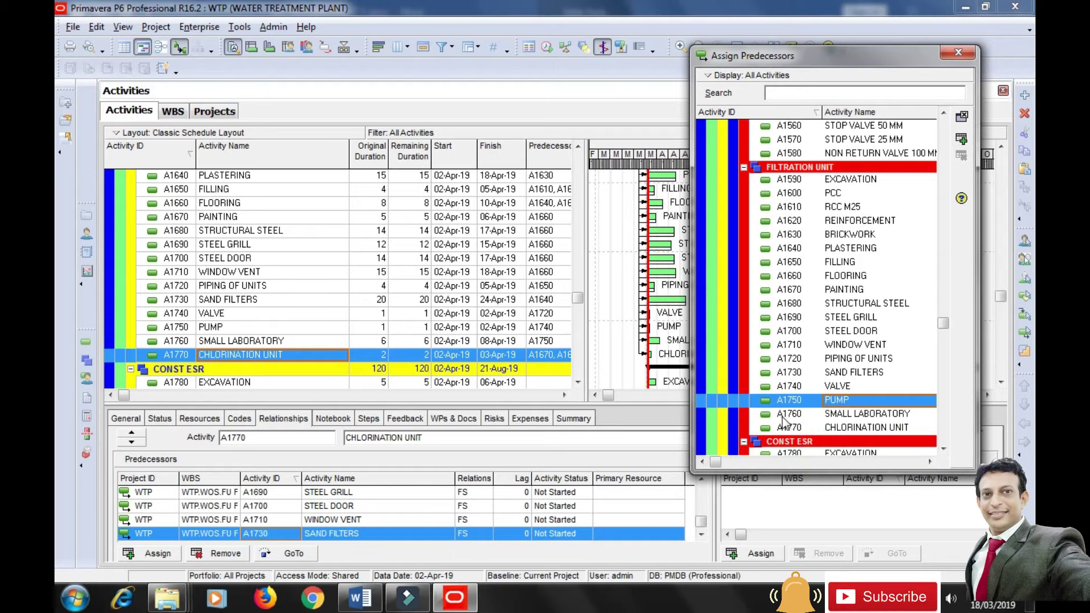
left_click(789, 414)
left_click(960, 140)
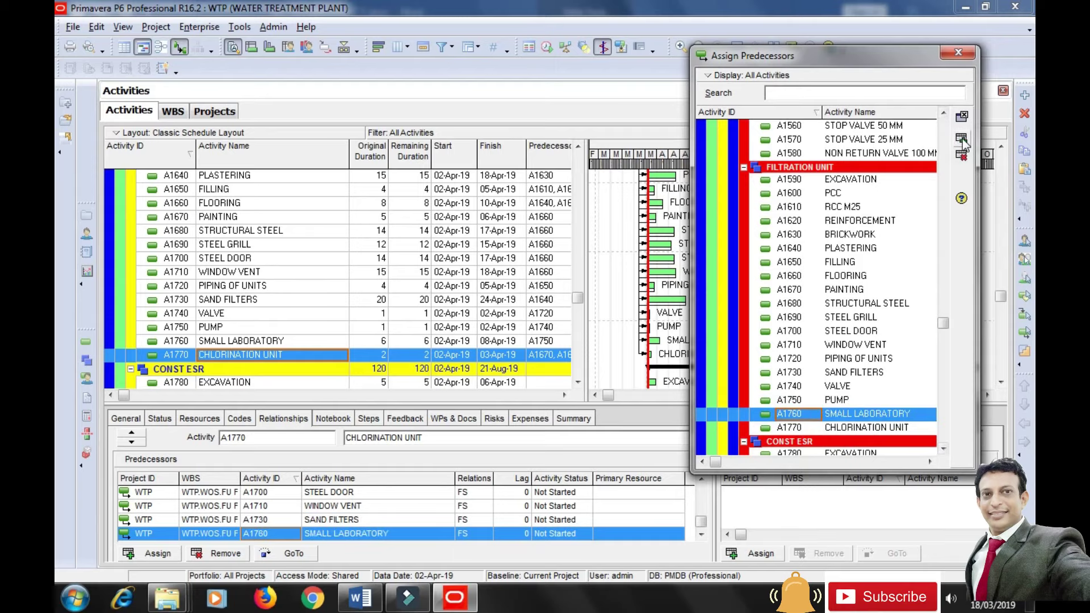
left_click(965, 56)
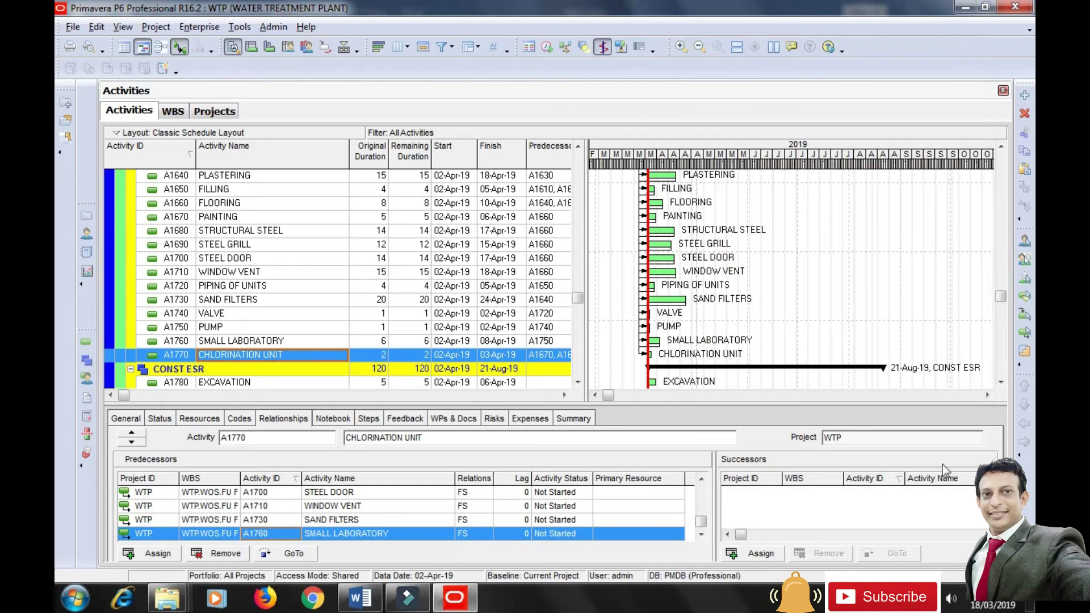
Schedule the project via Tools > Schedule, shifting linked activities into late August–early December 2020.
left_click(247, 25)
left_click(278, 47)
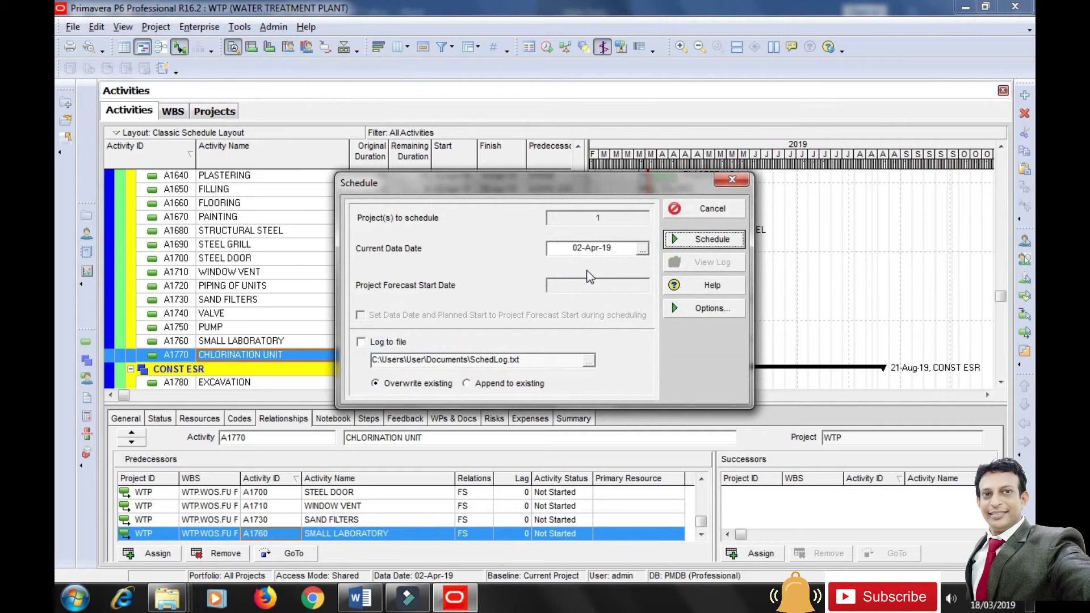
left_click_drag(605, 192, 889, 320)
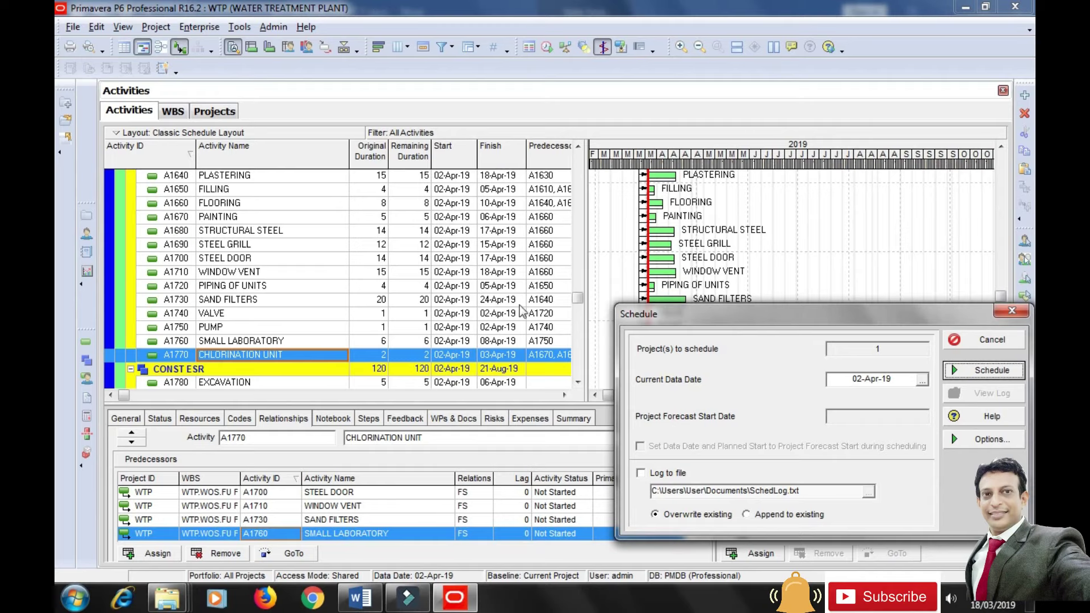
left_click_drag(688, 314, 547, 389)
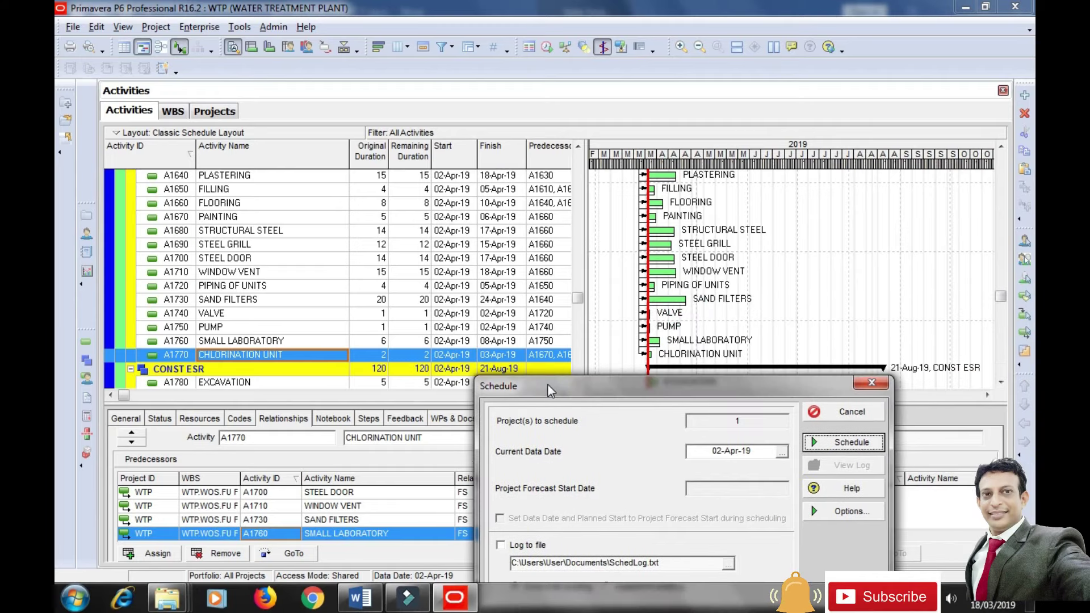
left_click(822, 444)
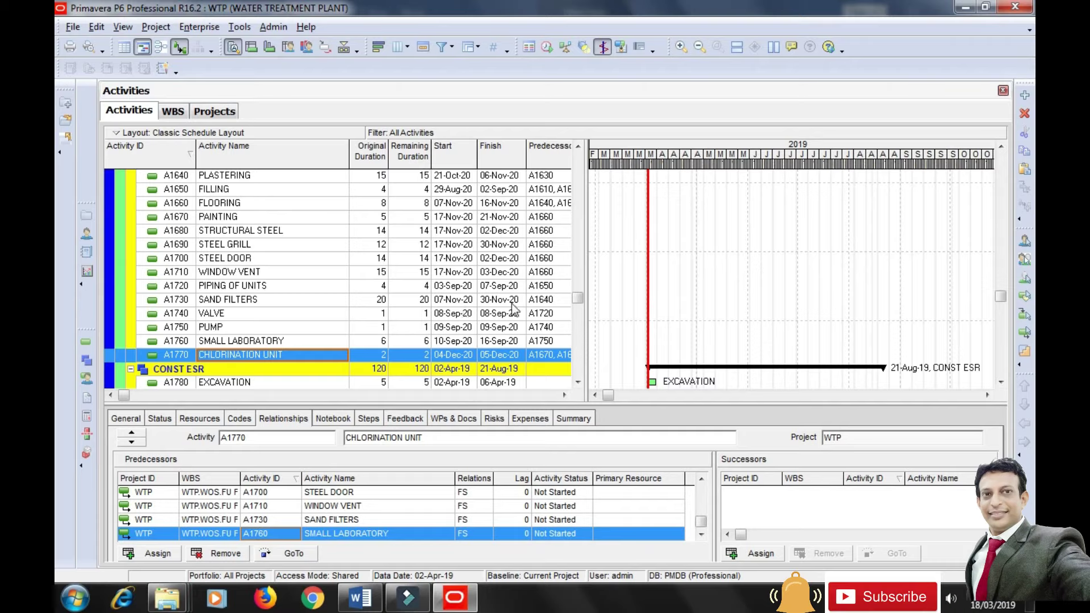
Pan and scroll the Gantt chart to check the Filtration Unit links, ending at CONST ESR.
left_click_drag(609, 395, 895, 393)
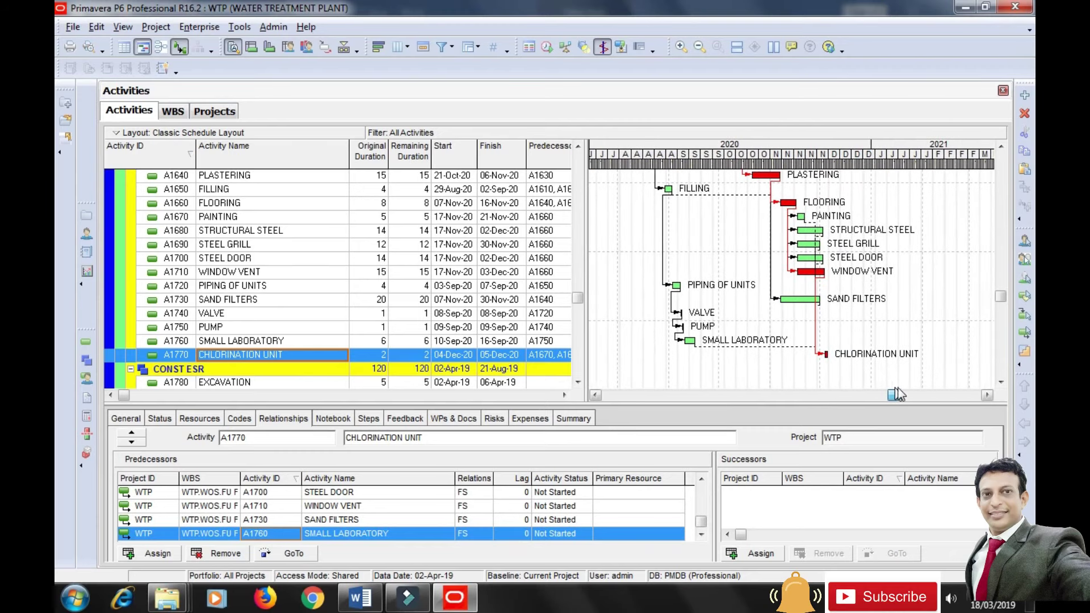
left_click_drag(1002, 298, 1014, 288)
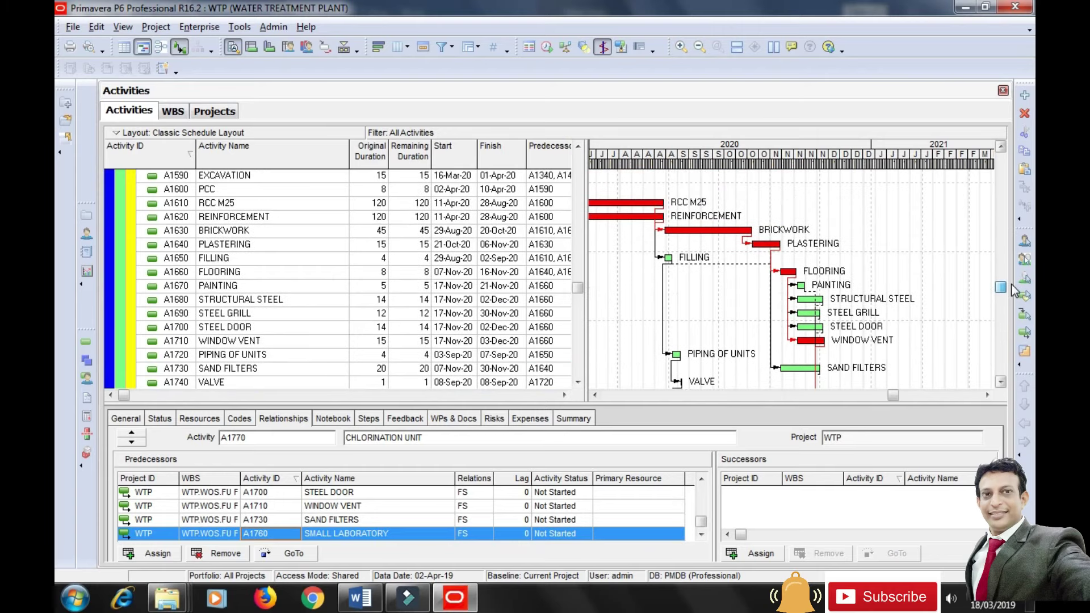
left_click_drag(792, 403, 817, 487)
left_click_drag(888, 477, 824, 482)
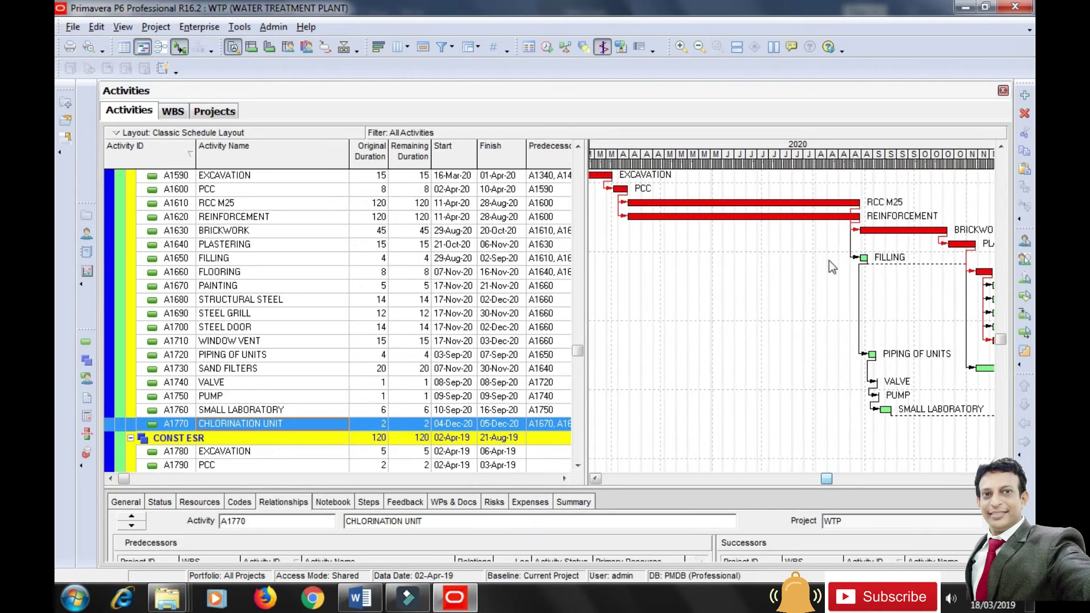
left_click(1001, 340)
left_click_drag(1000, 340, 1005, 332)
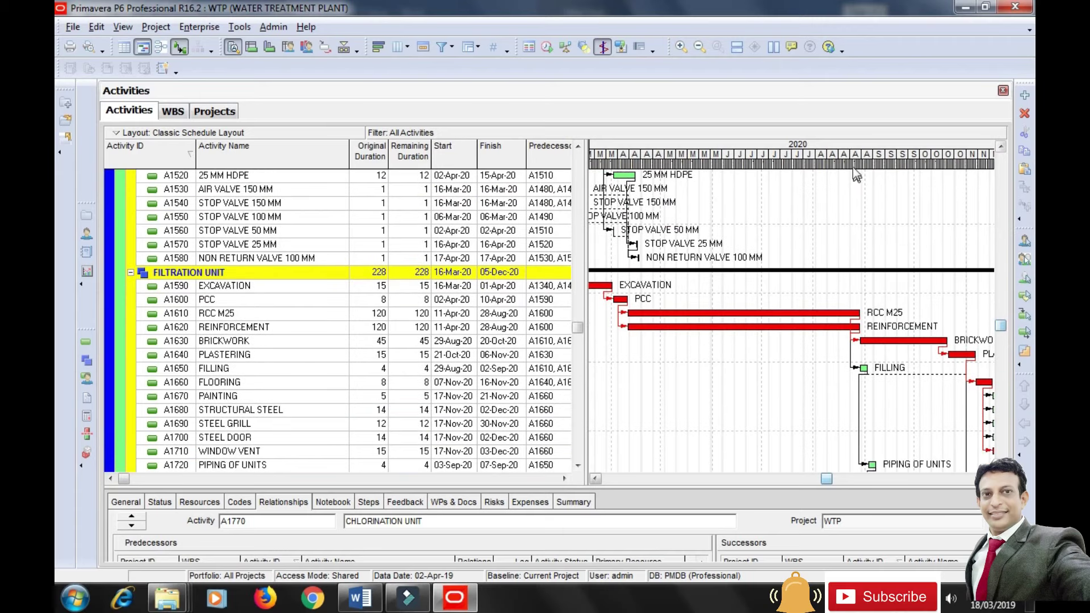
left_click_drag(838, 172, 740, 175)
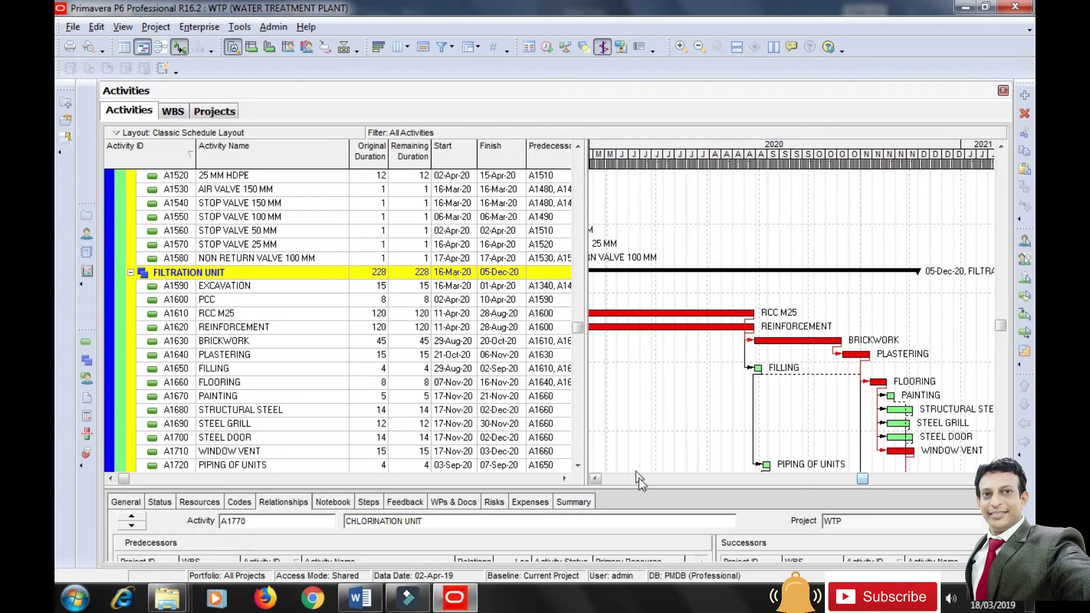
left_click_drag(864, 480, 828, 491)
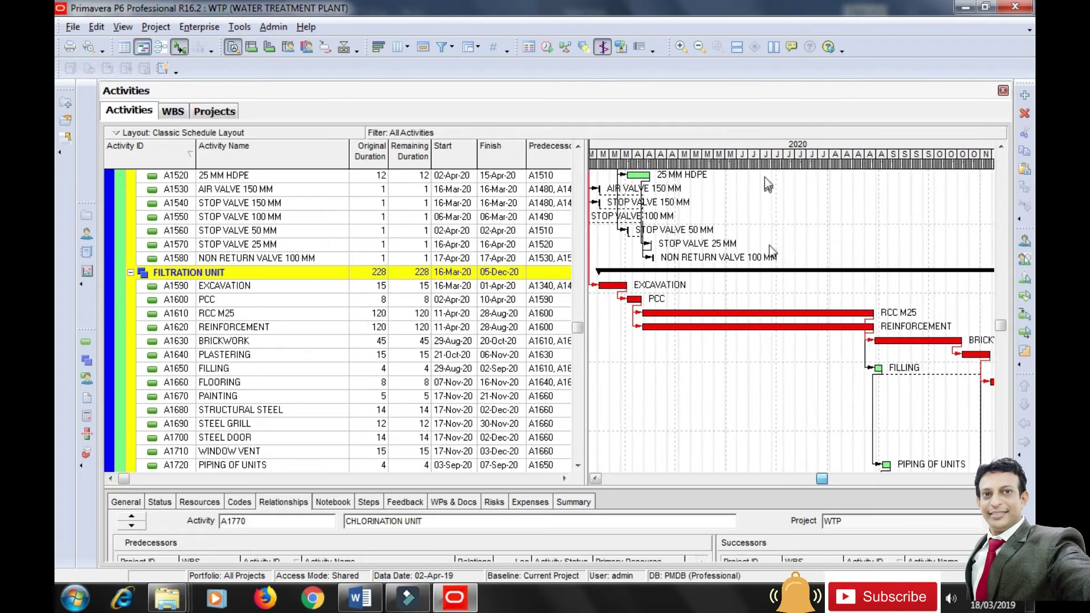
left_click_drag(771, 162, 684, 169)
left_click_drag(857, 481, 813, 478)
left_click_drag(1002, 328, 1003, 342)
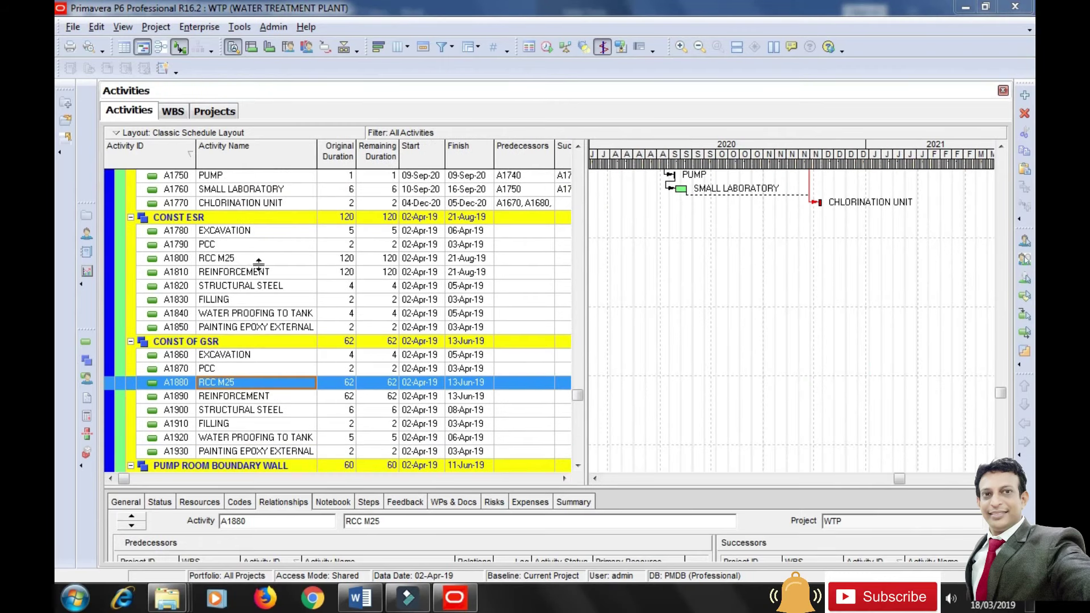
Select A1780 EXCAVATION, enlarge the details pane, and open its Assign Predecessors list.
left_click(238, 233)
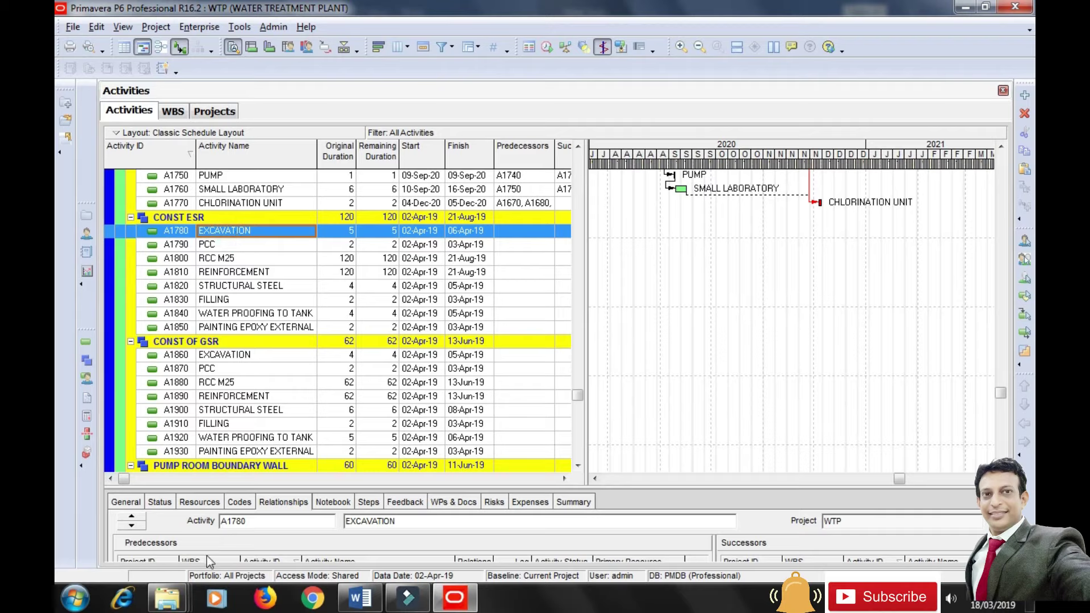
left_click_drag(254, 489, 276, 400)
left_click_drag(577, 315, 577, 321)
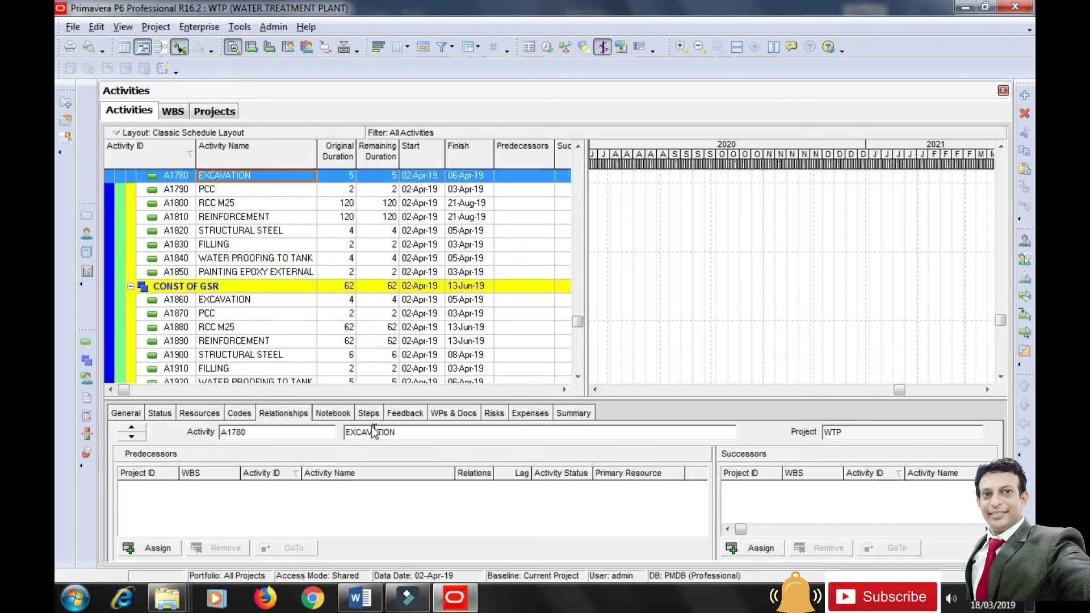
left_click_drag(376, 398, 376, 403)
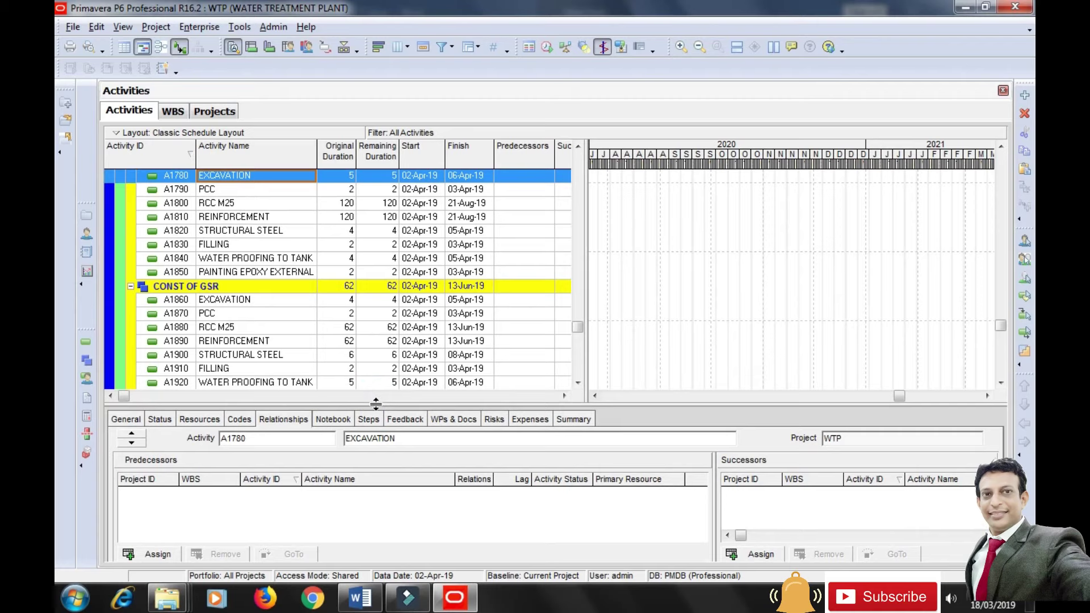
scroll(272, 369, "up", 1)
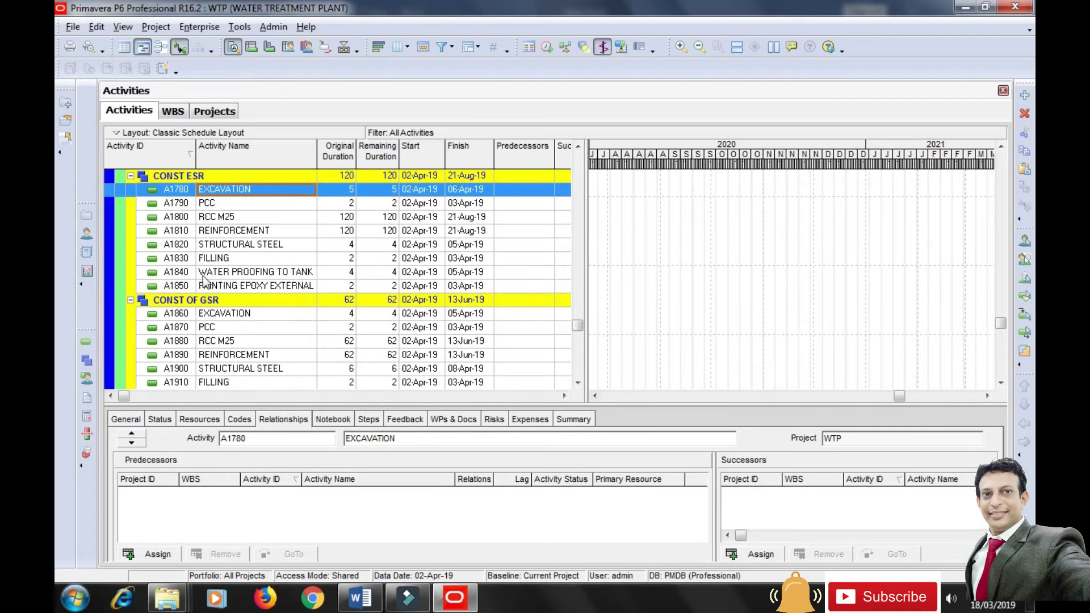
left_click(151, 554)
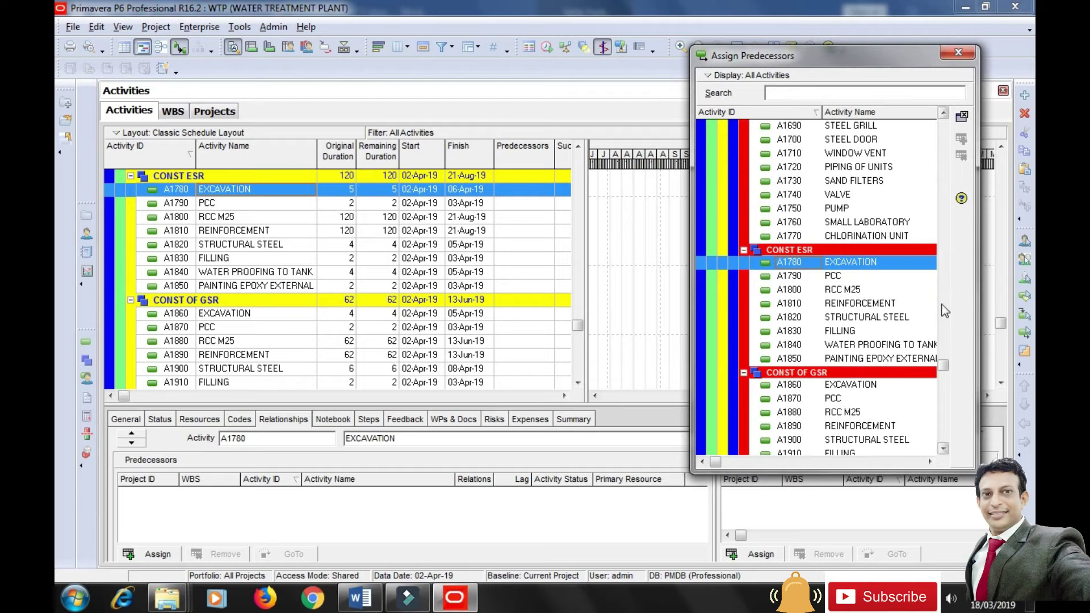
Link A1780 EXCAVATION after A1500 150 MM GI PIPE and A1790 PCC after A1780.
left_click_drag(943, 366, 946, 301)
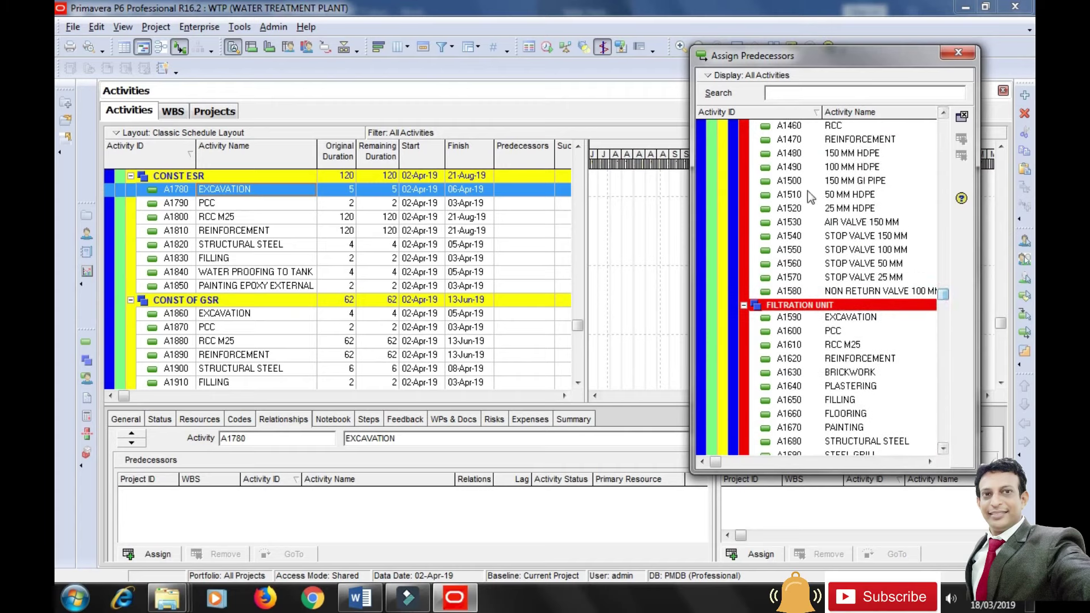
left_click(789, 180)
left_click(962, 138)
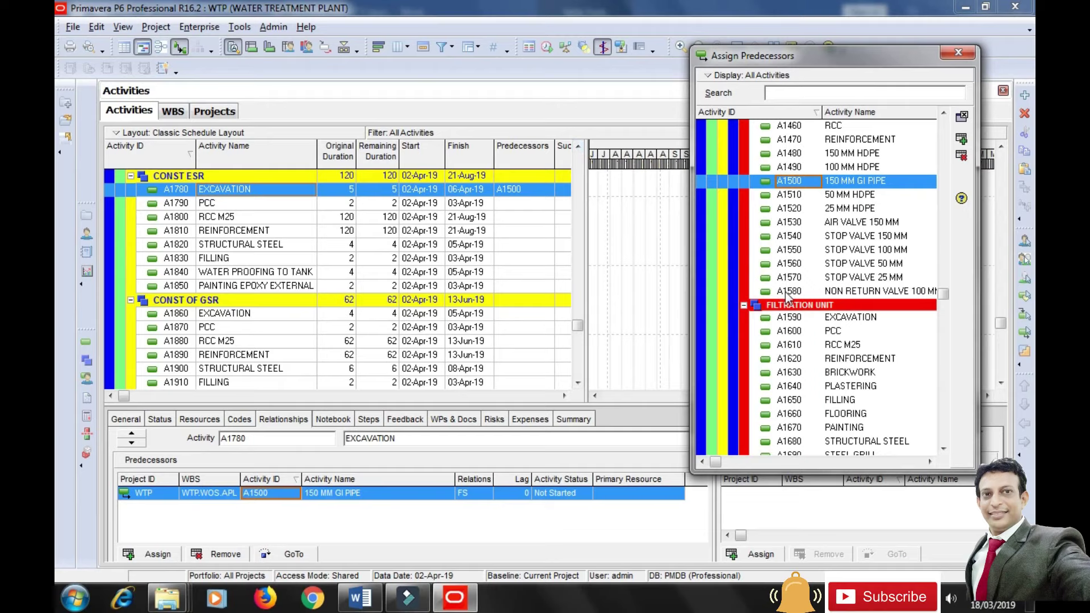
left_click(237, 207)
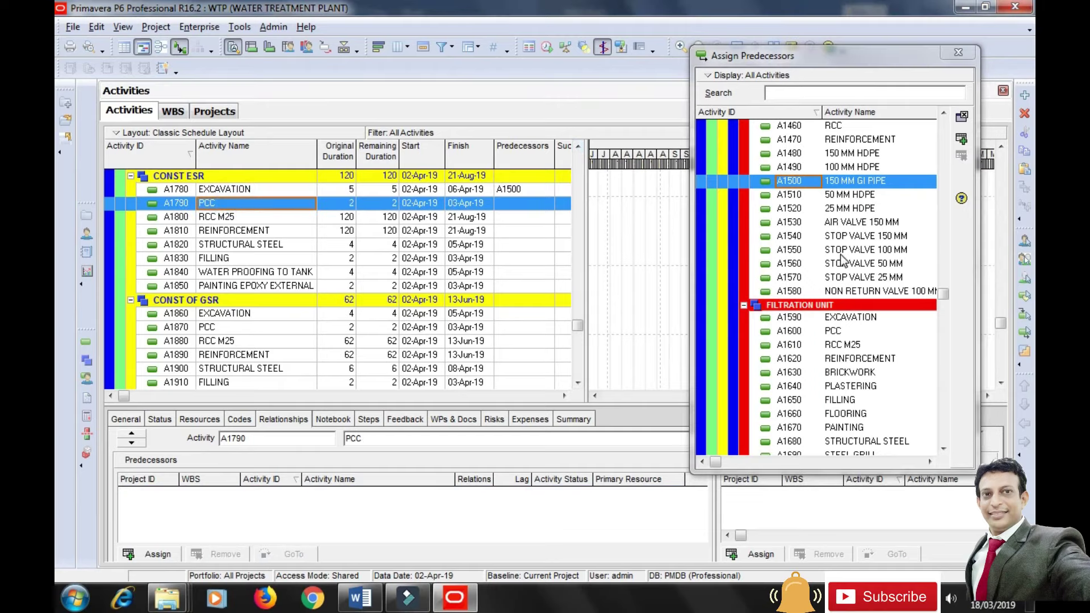
left_click_drag(942, 293, 942, 381)
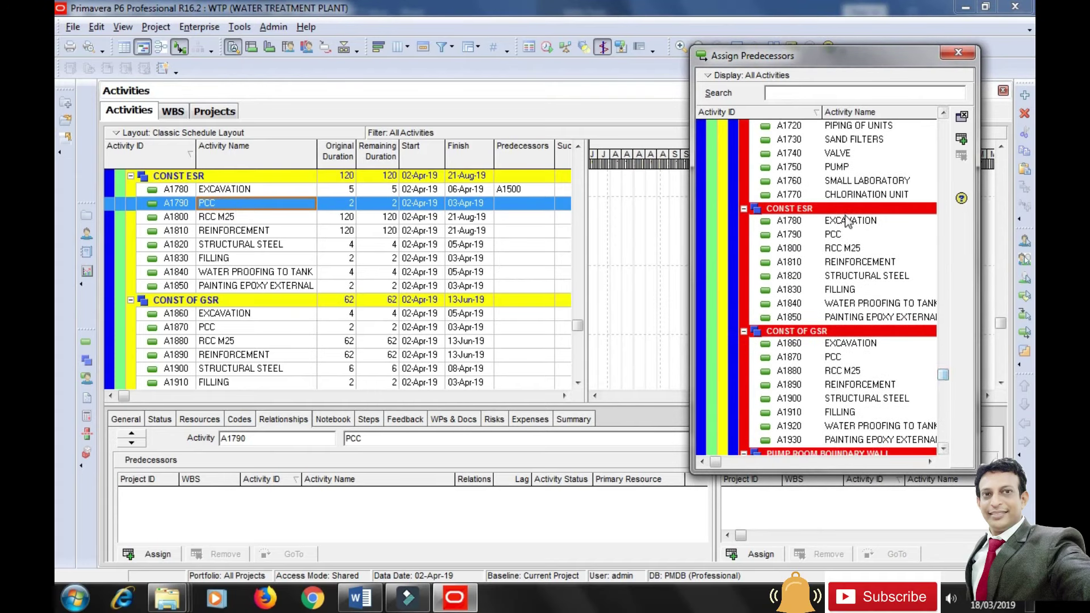
left_click(850, 221)
left_click(961, 139)
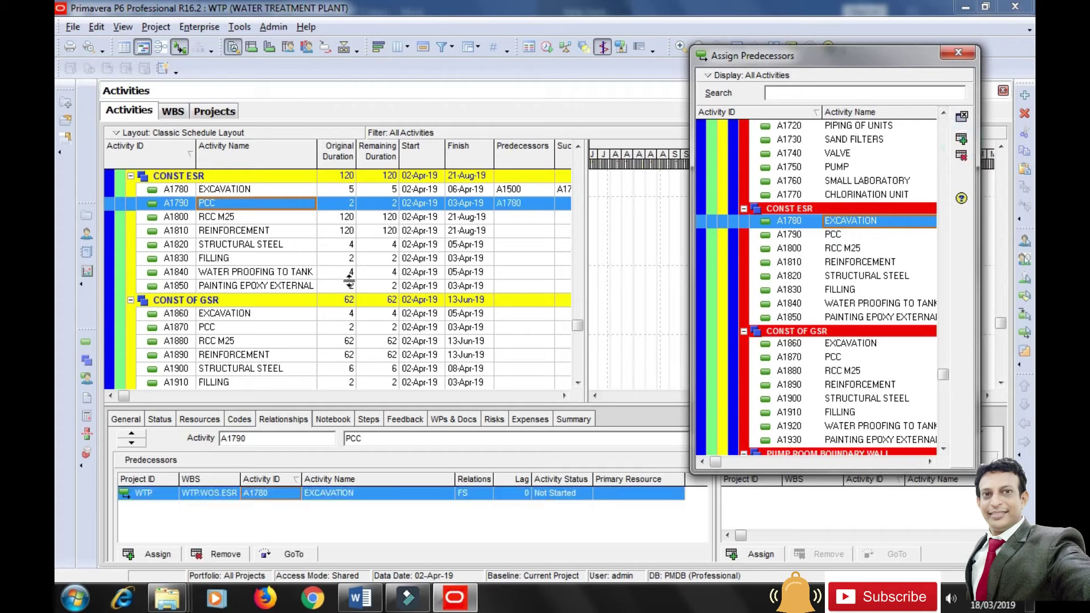
Link RCC M25/REINFORCEMENT after PCC, and A1820 STRUCTURAL STEEL after A1800 and A1810.
left_click(209, 218)
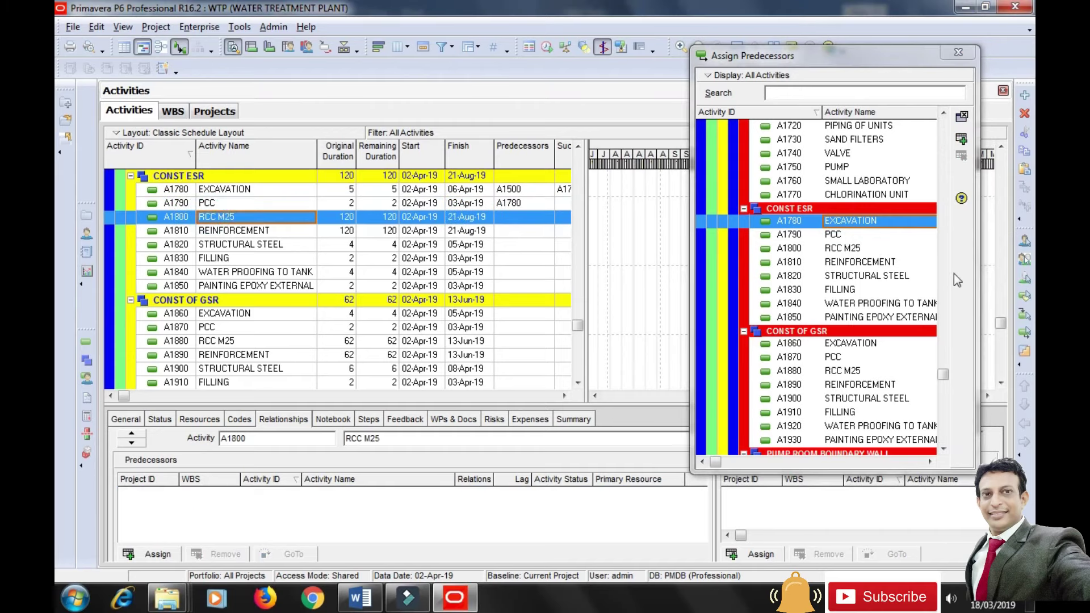
left_click(852, 235)
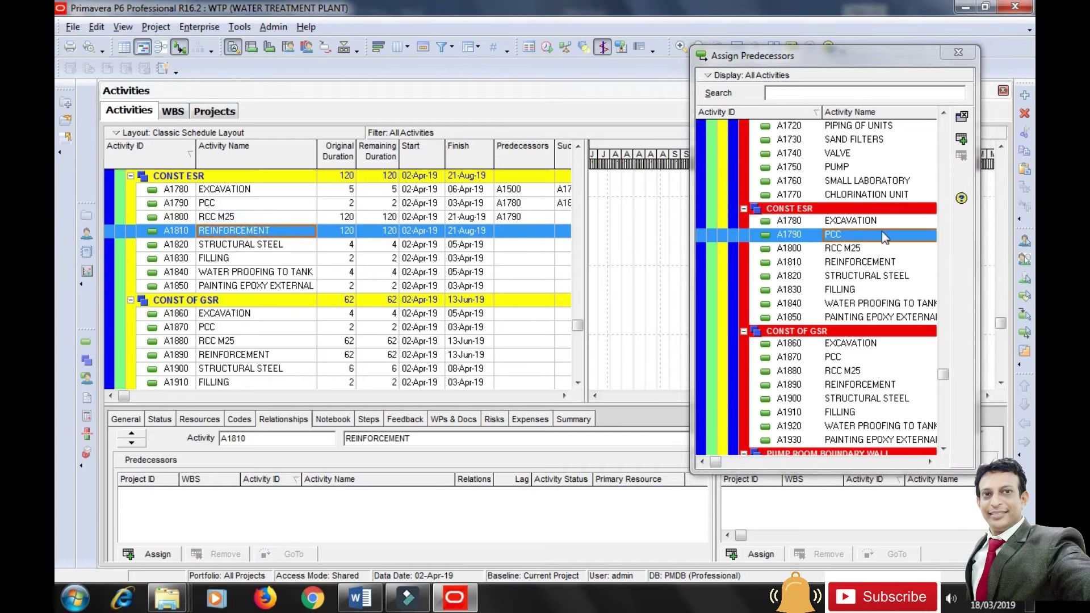
left_click(961, 138)
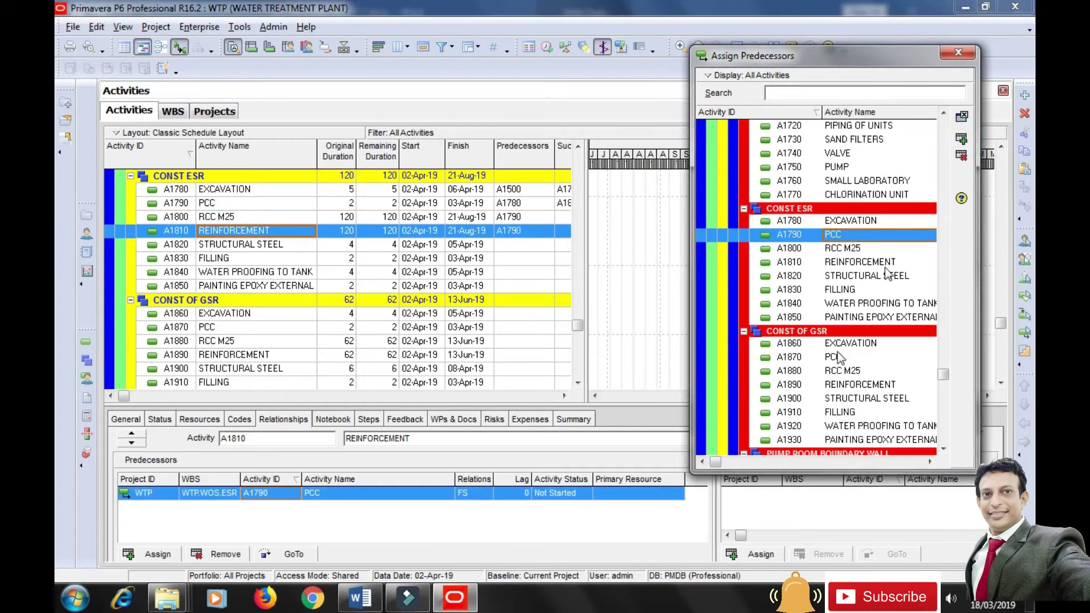
left_click(241, 245)
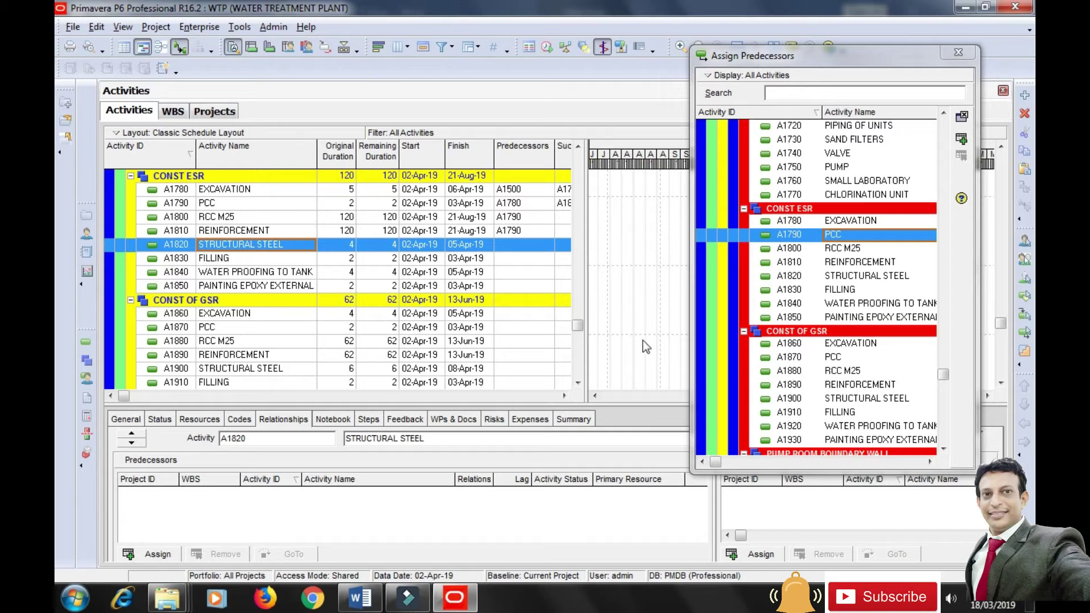
left_click(850, 249)
left_click(857, 264, "ctrl")
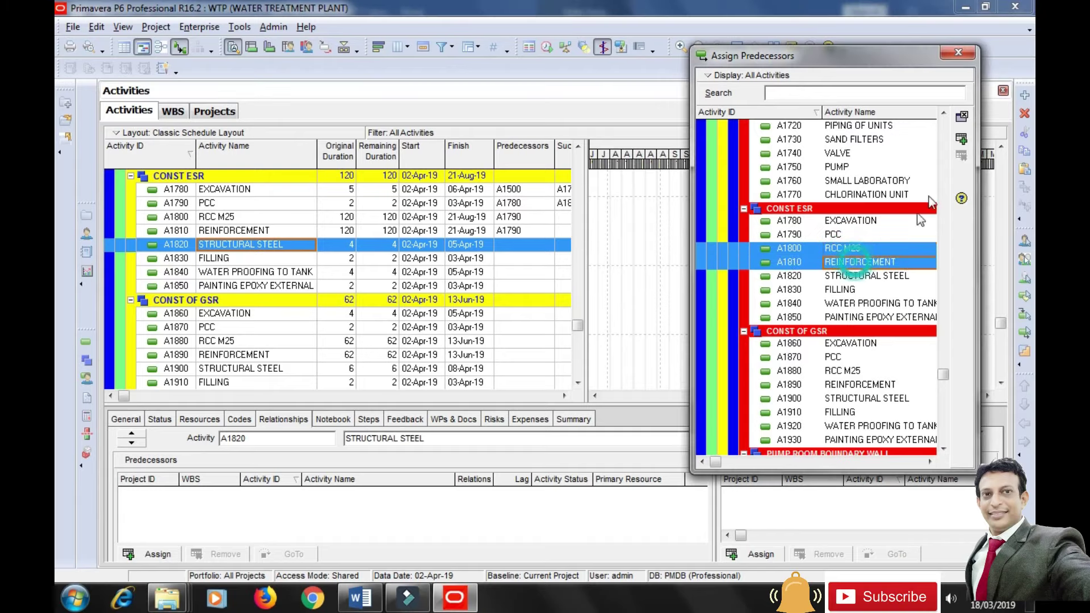
left_click(961, 140)
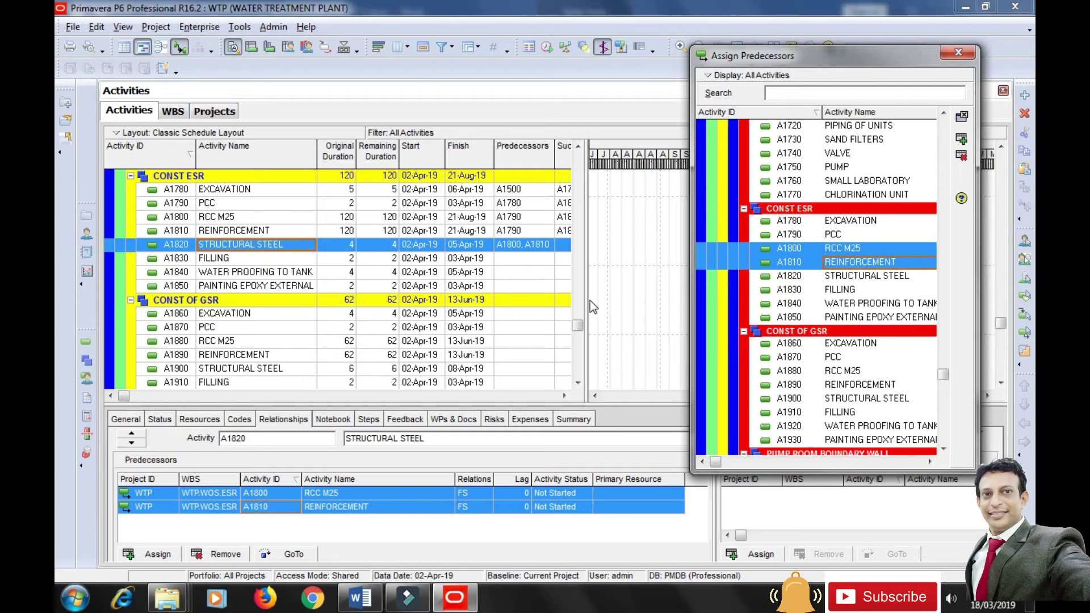
Link FILLING and WATER PROOFING after A1800/A1810, and A1850 PAINTING after A1820–A1840.
left_click(248, 260)
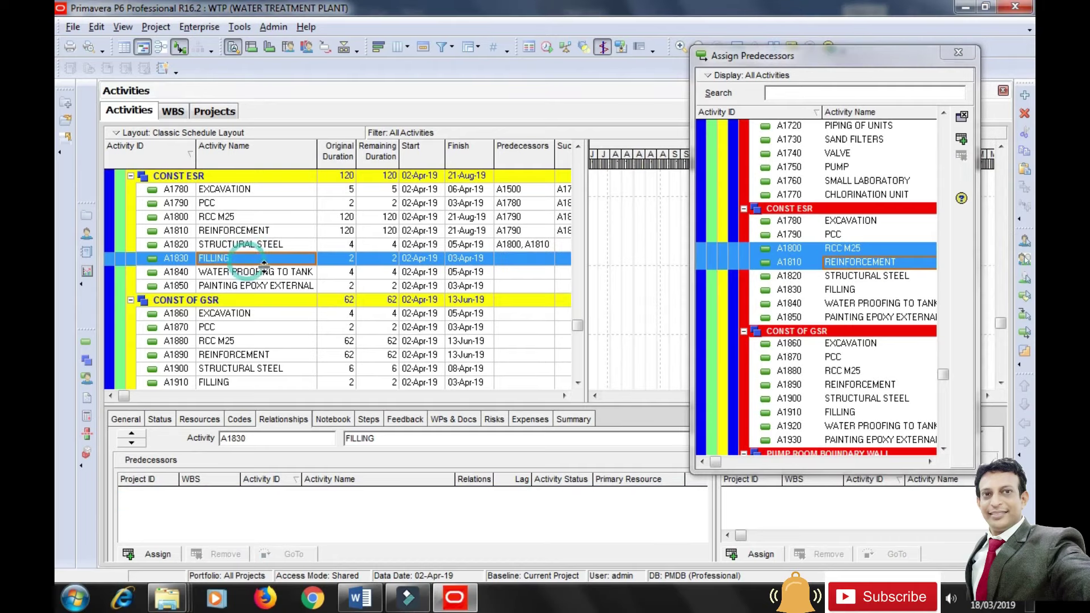
left_click(961, 144)
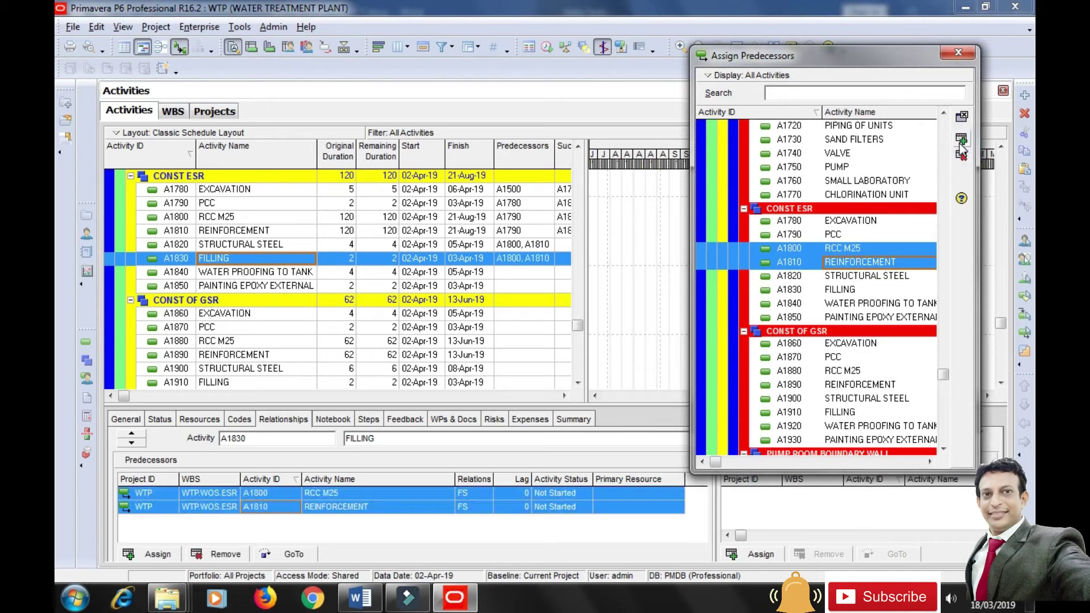
left_click(235, 272)
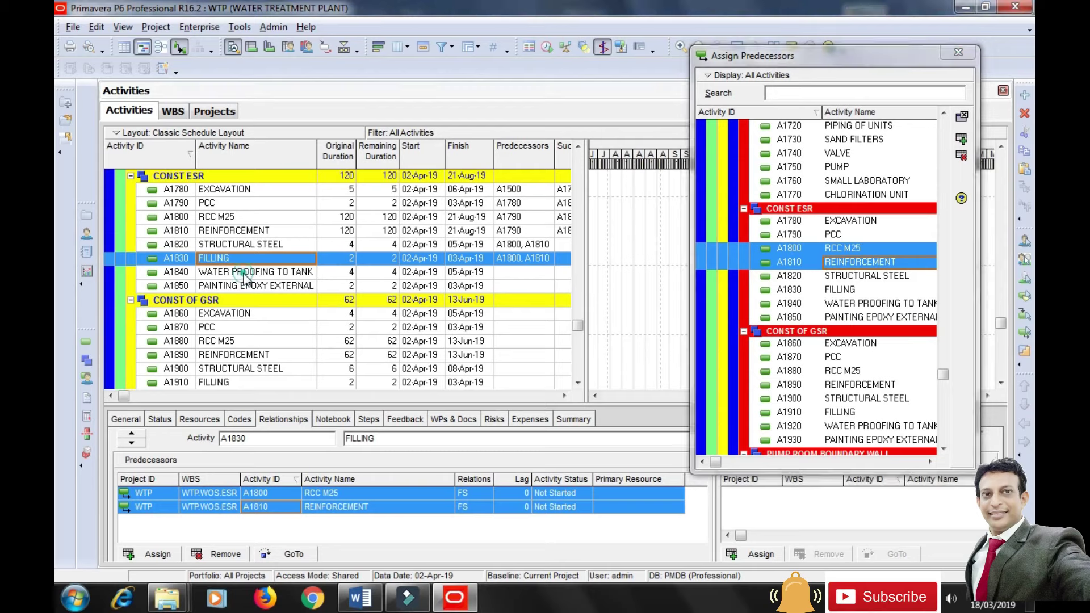
left_click(962, 139)
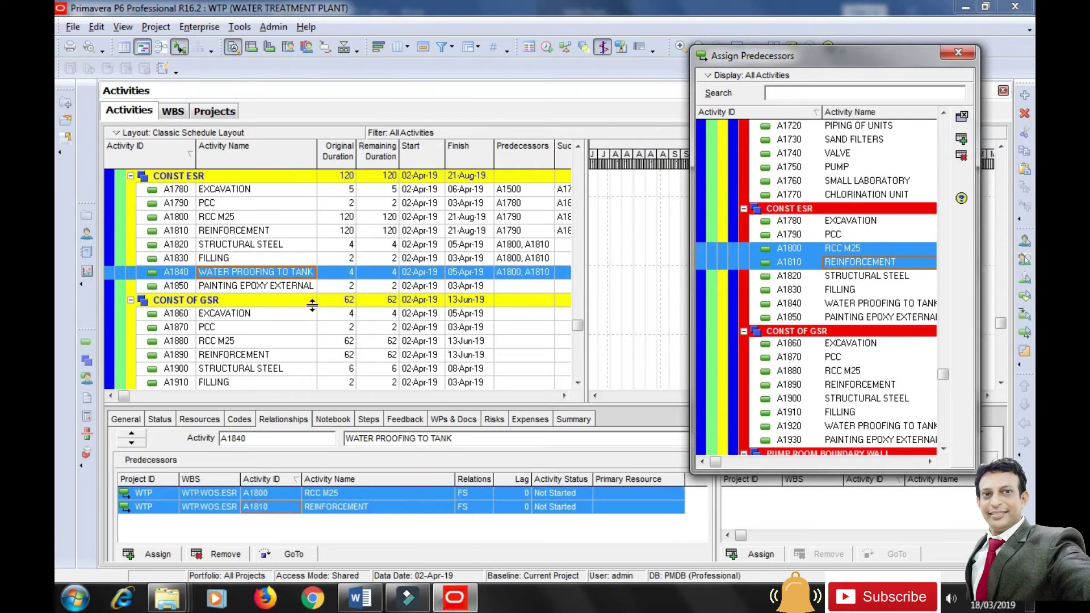
left_click(300, 286)
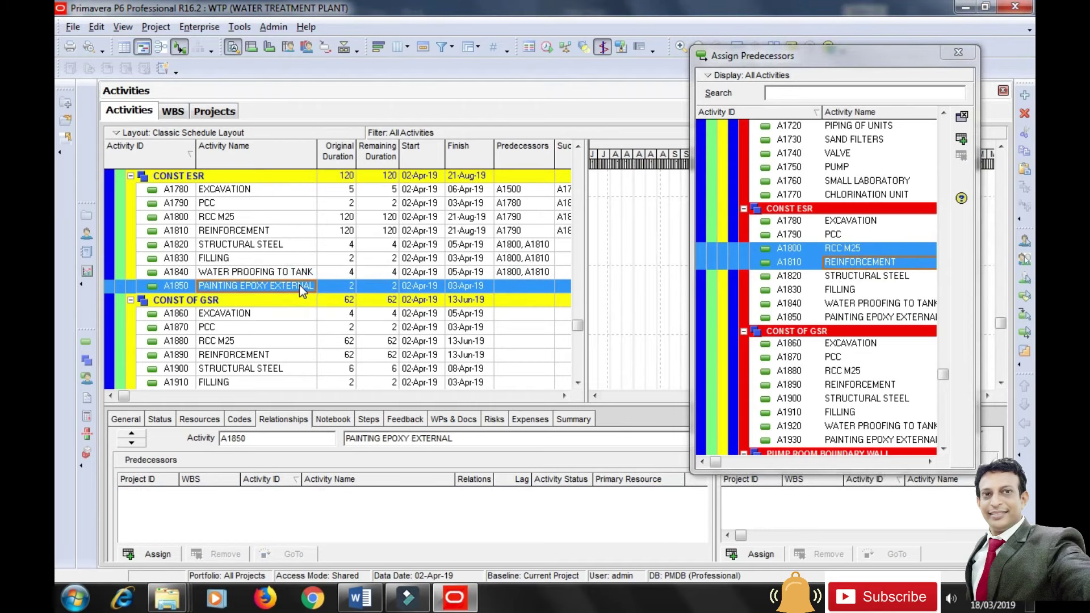
left_click(807, 279)
left_click(803, 289, "ctrl")
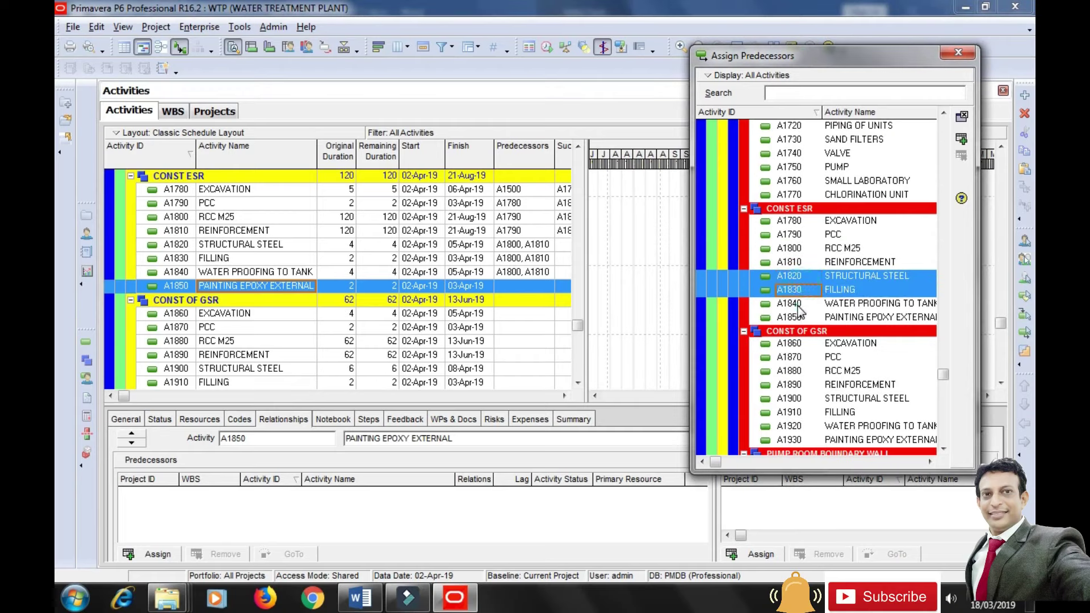
left_click(794, 303, "ctrl")
left_click(961, 138)
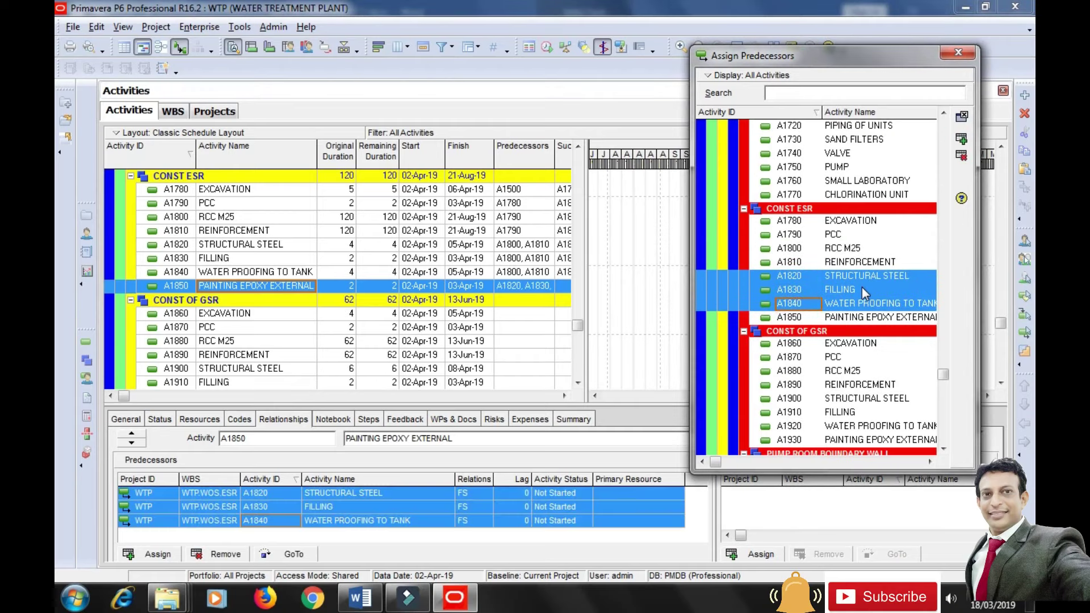
left_click(251, 316)
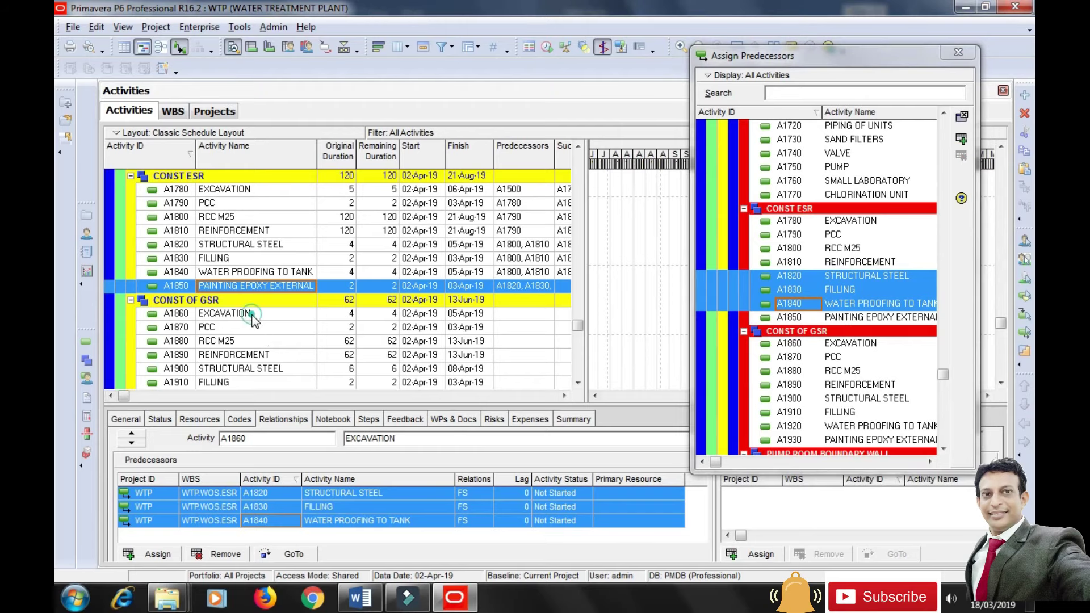
Link A1860 EXCAVATION after A1500 and A1870 PCC after A1860.
scroll(251, 320, "down", 3)
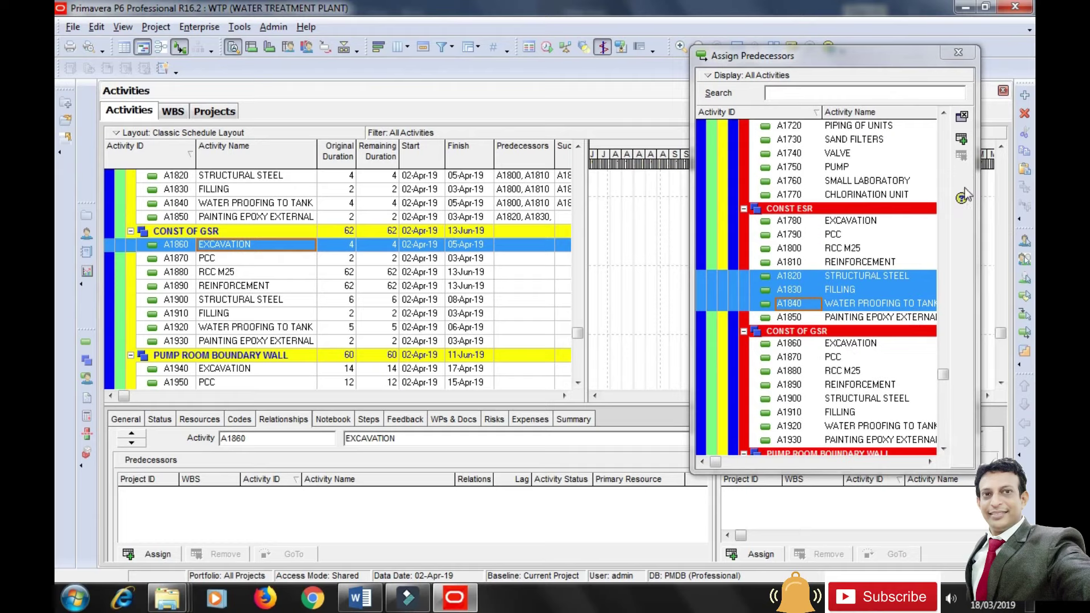
left_click_drag(942, 373, 931, 290)
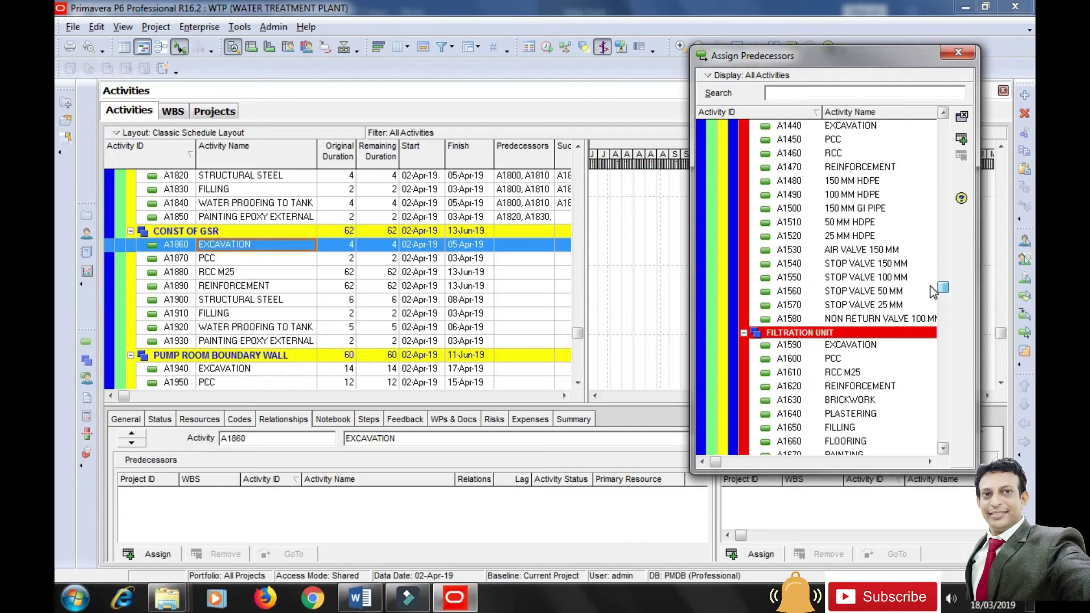
left_click(791, 210)
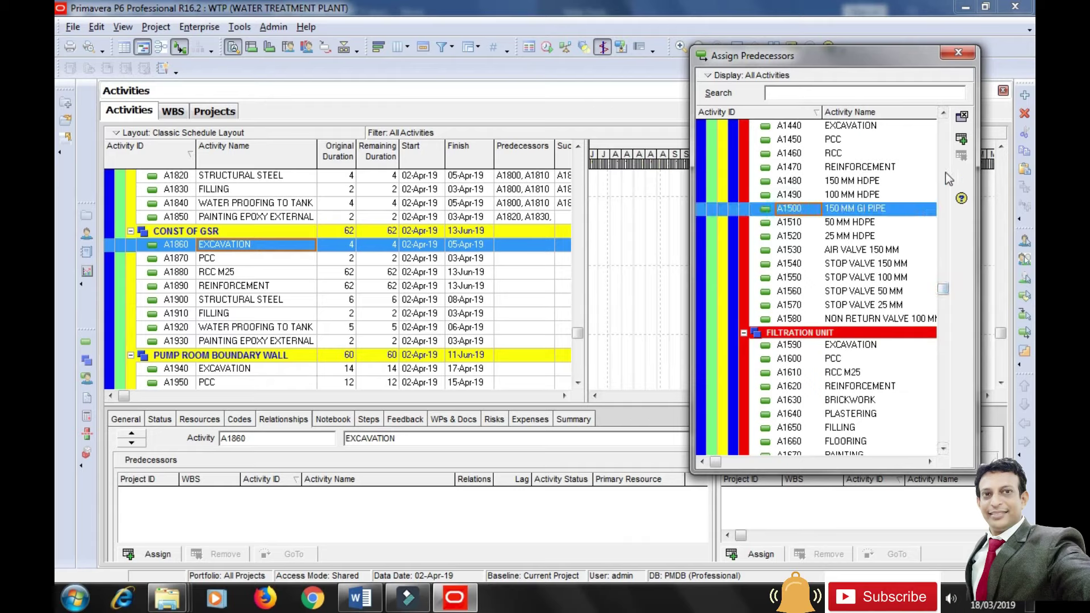
left_click(961, 138)
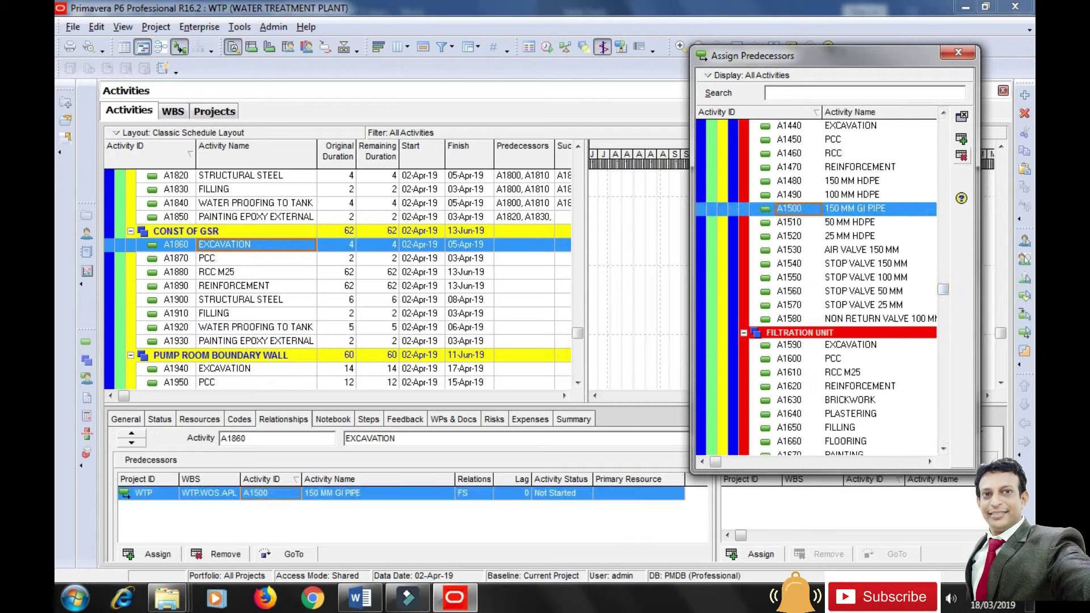
left_click(234, 259)
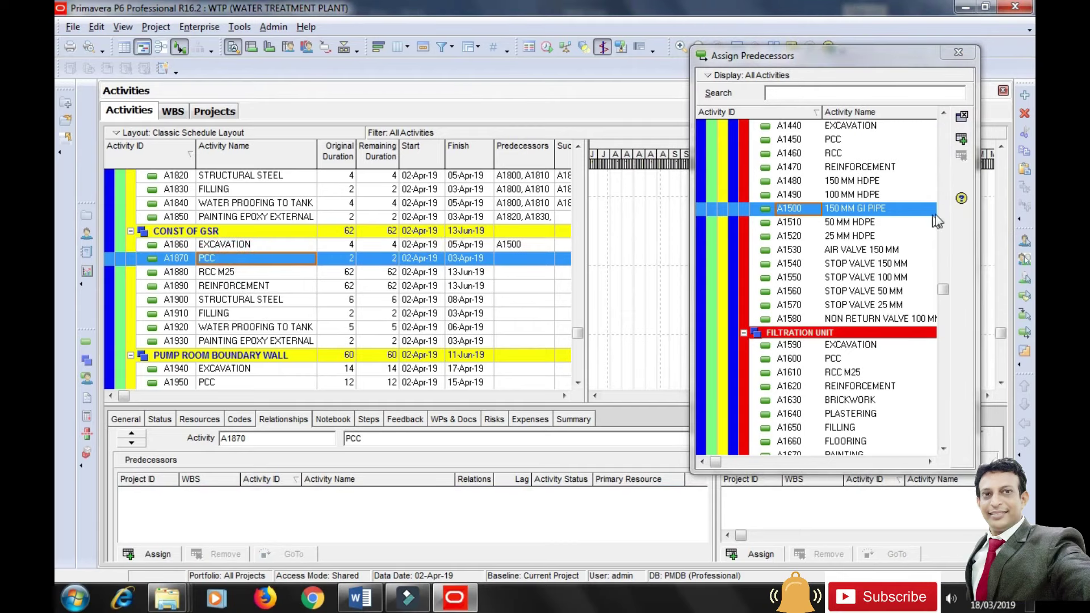
left_click_drag(943, 290, 937, 387)
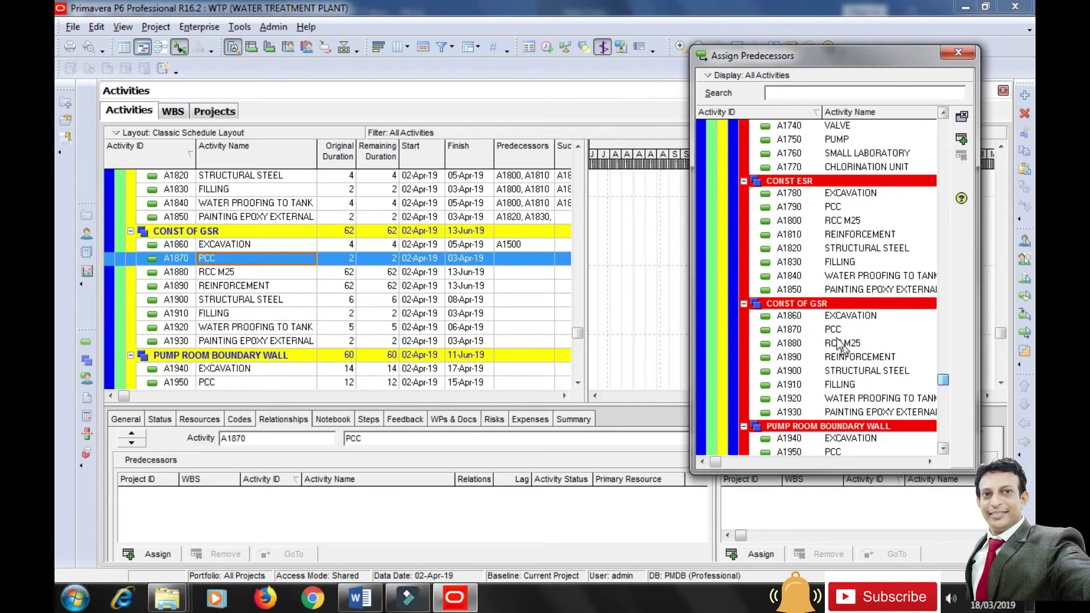
left_click(834, 318)
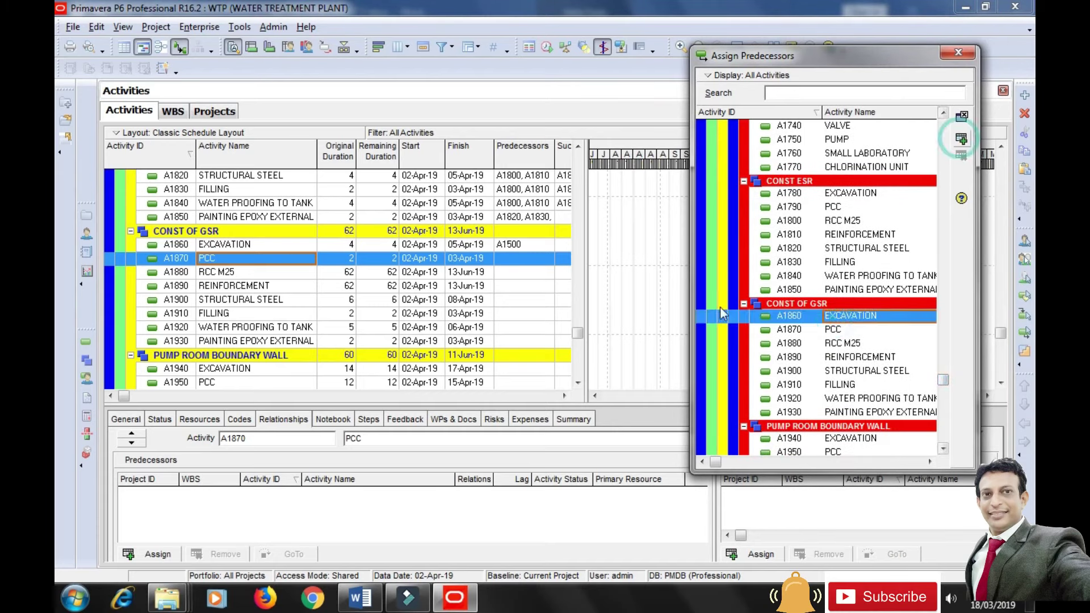
left_click(961, 138)
Make A1870 PCC the predecessor of A1880 RCC M25 and A1890 REINFORCEMENT.
left_click(233, 275)
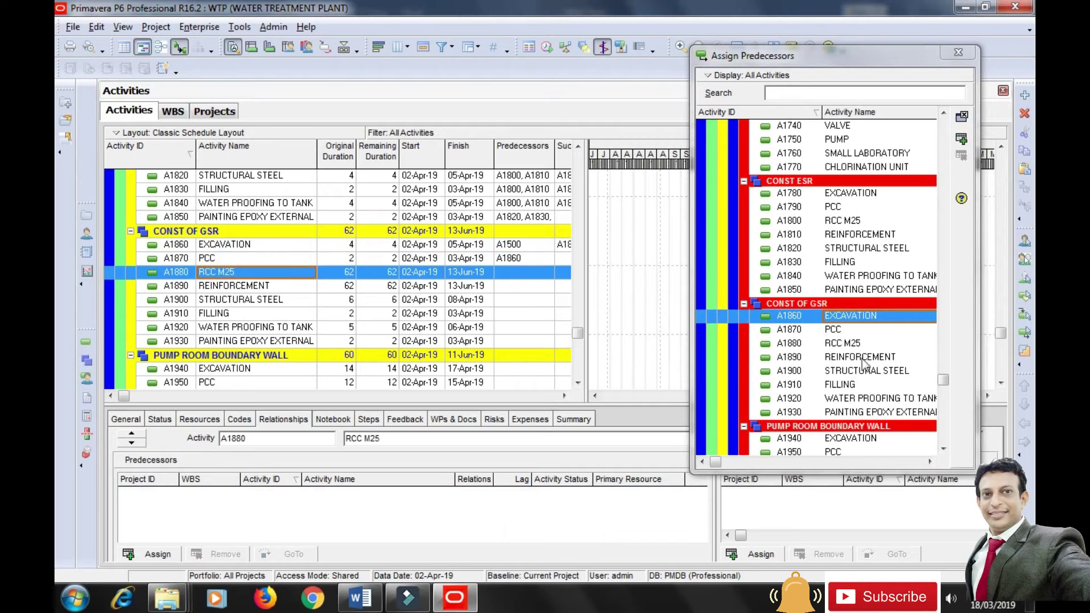
left_click(833, 329)
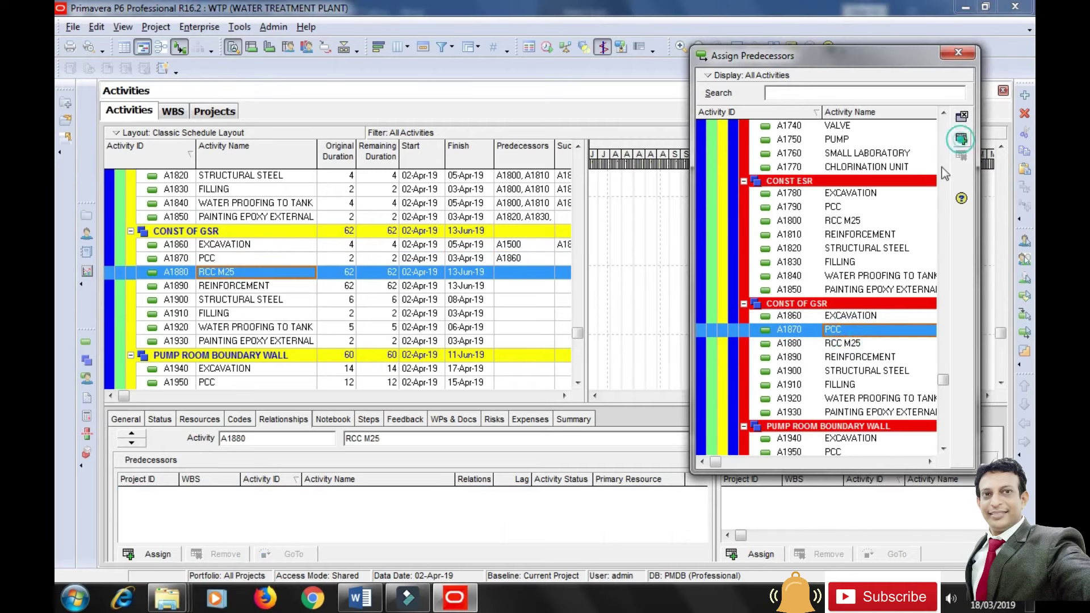
left_click(961, 138)
left_click(211, 289)
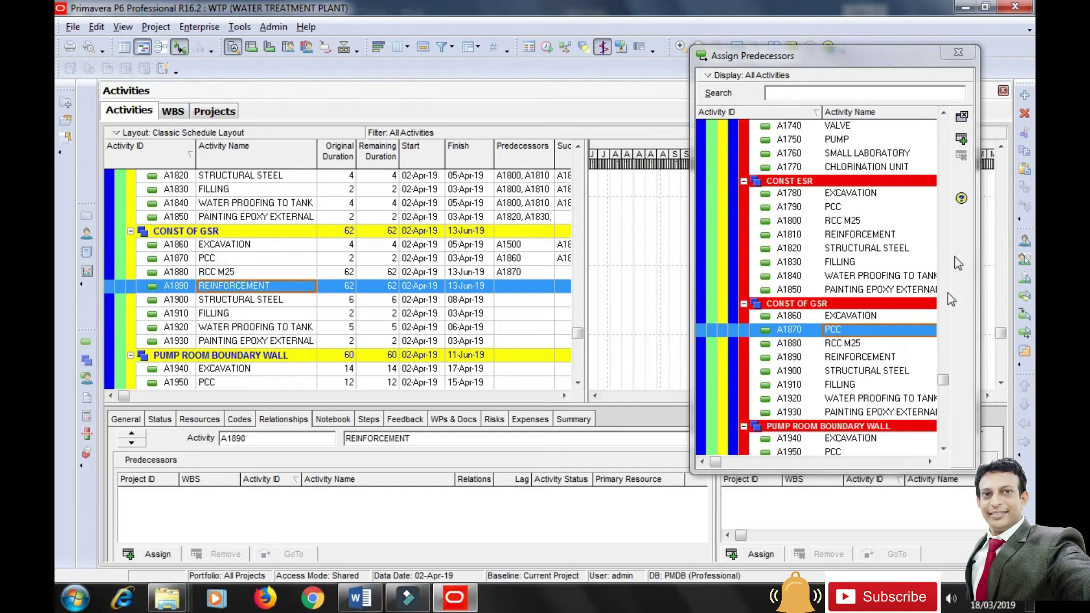
left_click(961, 138)
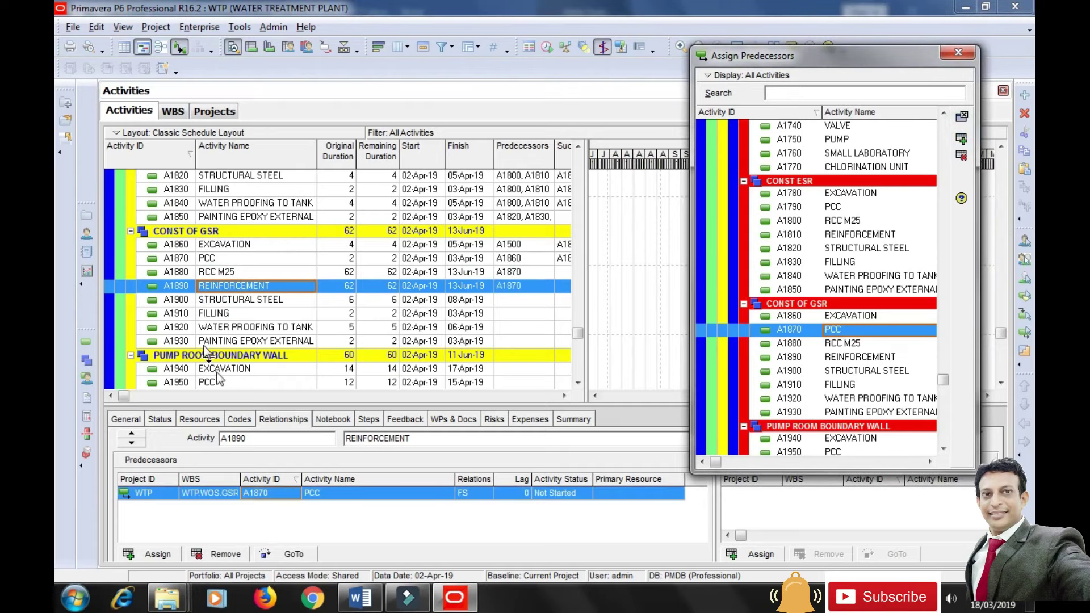
Make A1880 and A1890 predecessors of A1900, A1910 and A1920.
left_click(232, 301)
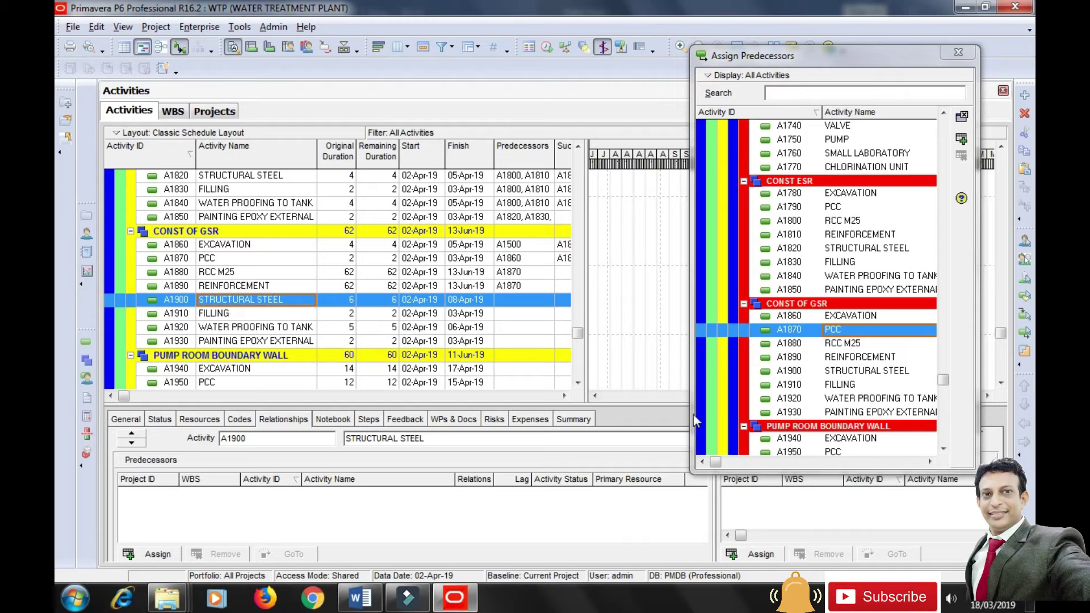
left_click(858, 344)
left_click(858, 356, "ctrl")
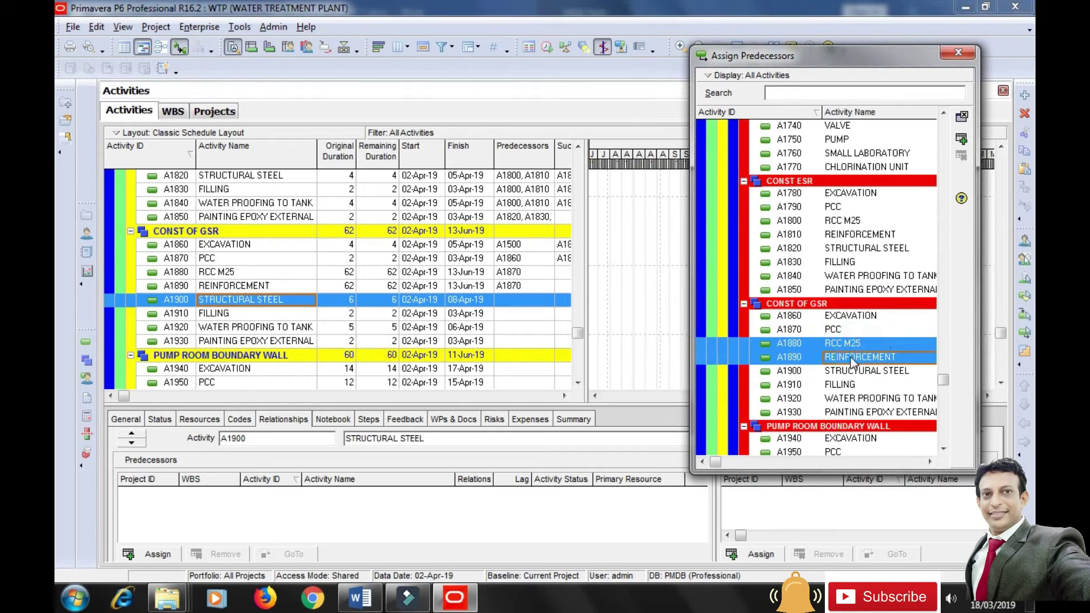
left_click(963, 143)
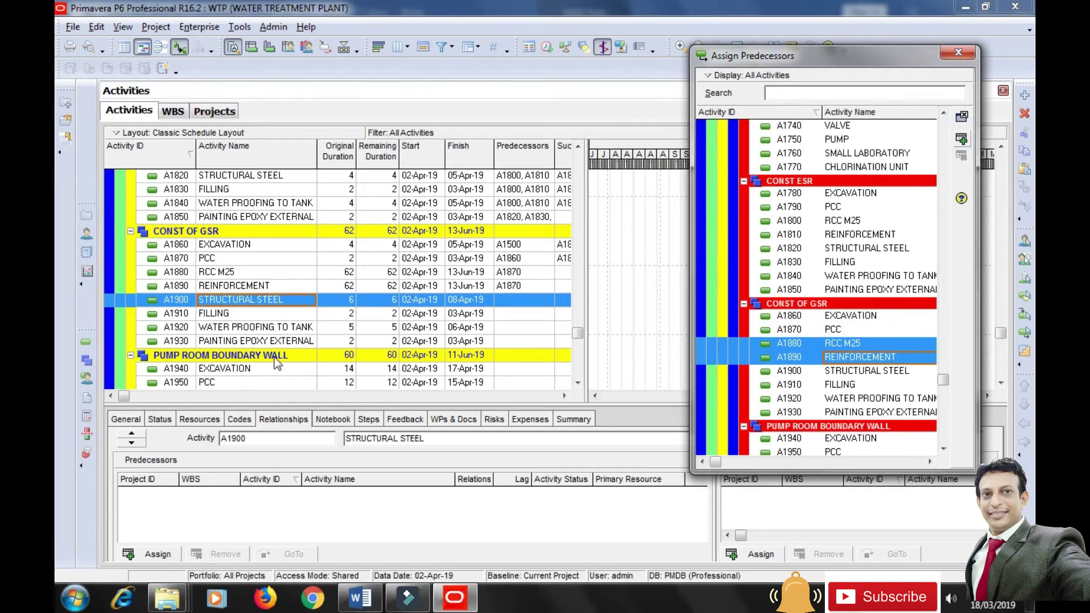
left_click(233, 314)
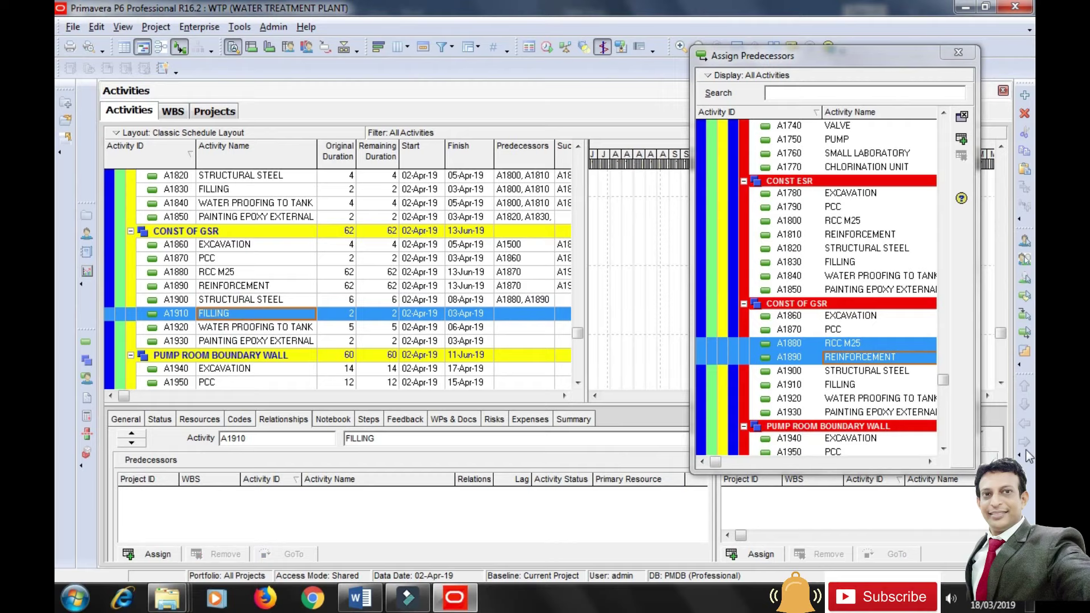
left_click(961, 139)
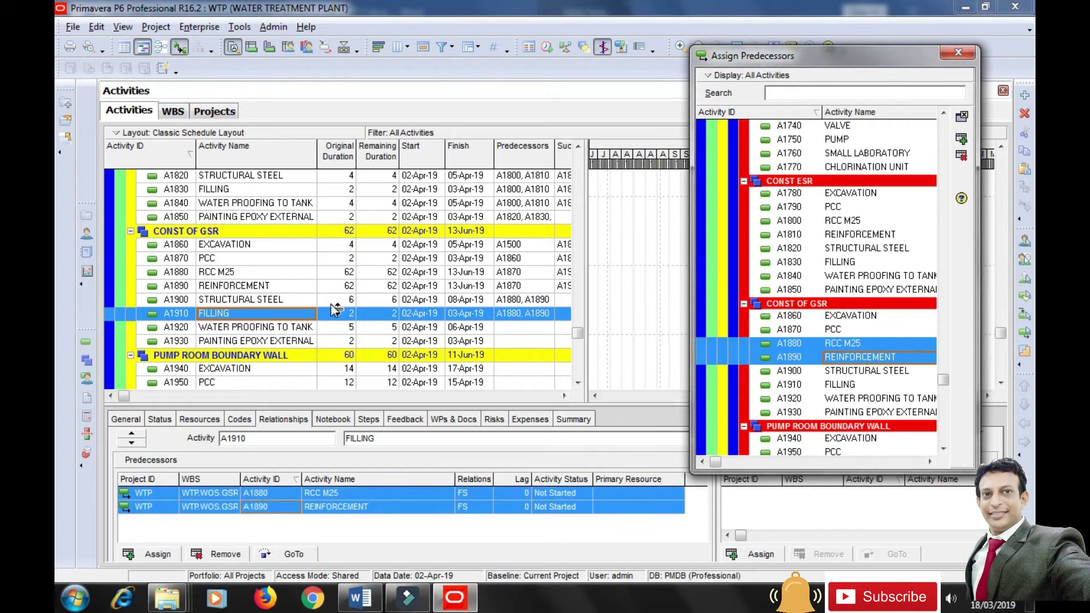
left_click(258, 327)
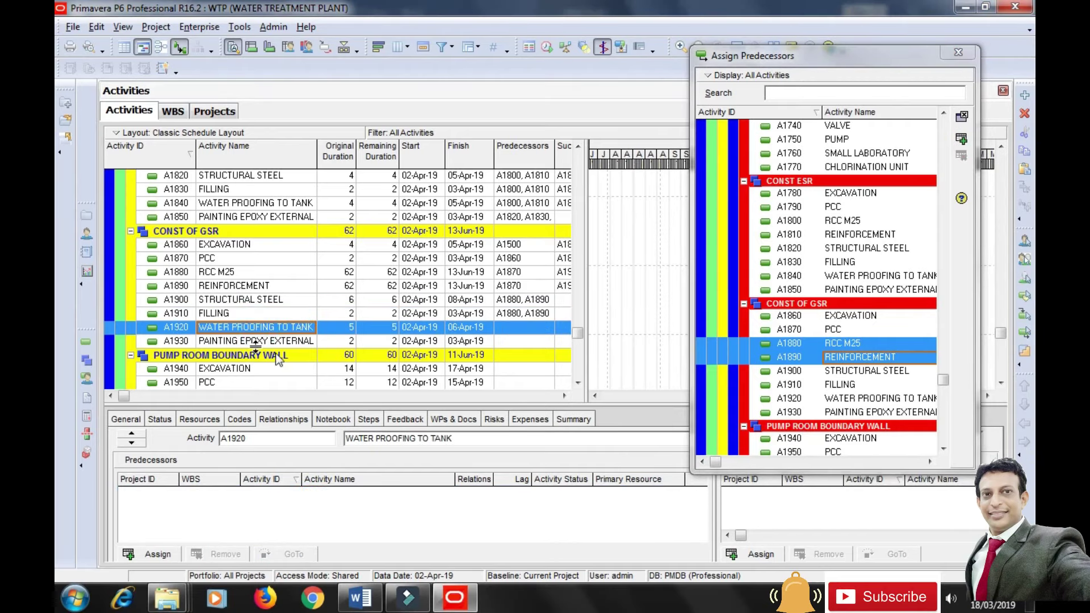
left_click(960, 140)
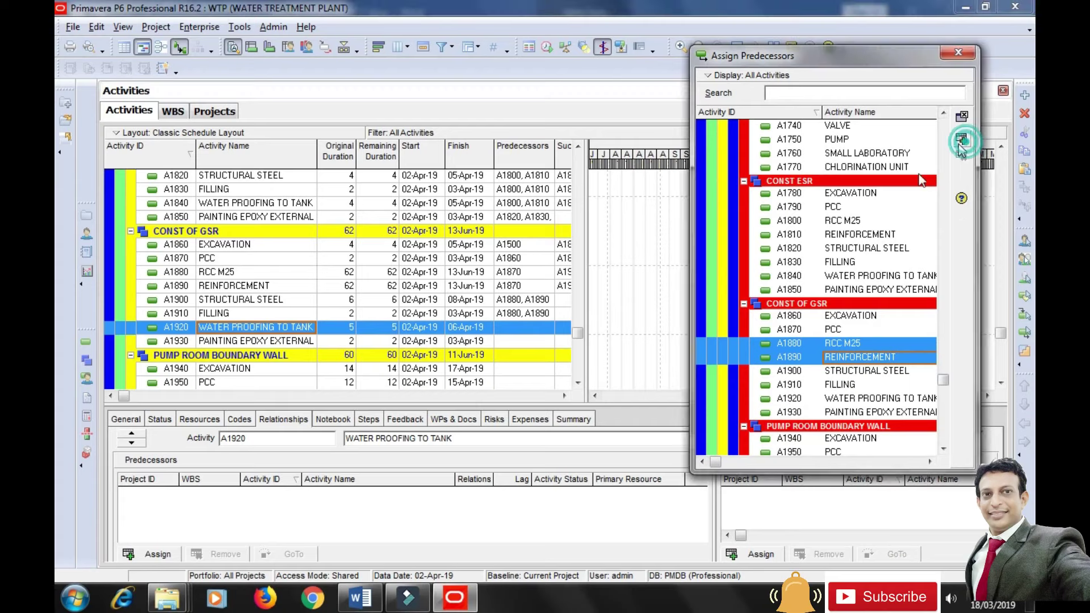
Link A1930 PAINTING EPOXY EXTERNAL after A1900, A1910 and A1920, then close the picker.
left_click(291, 336)
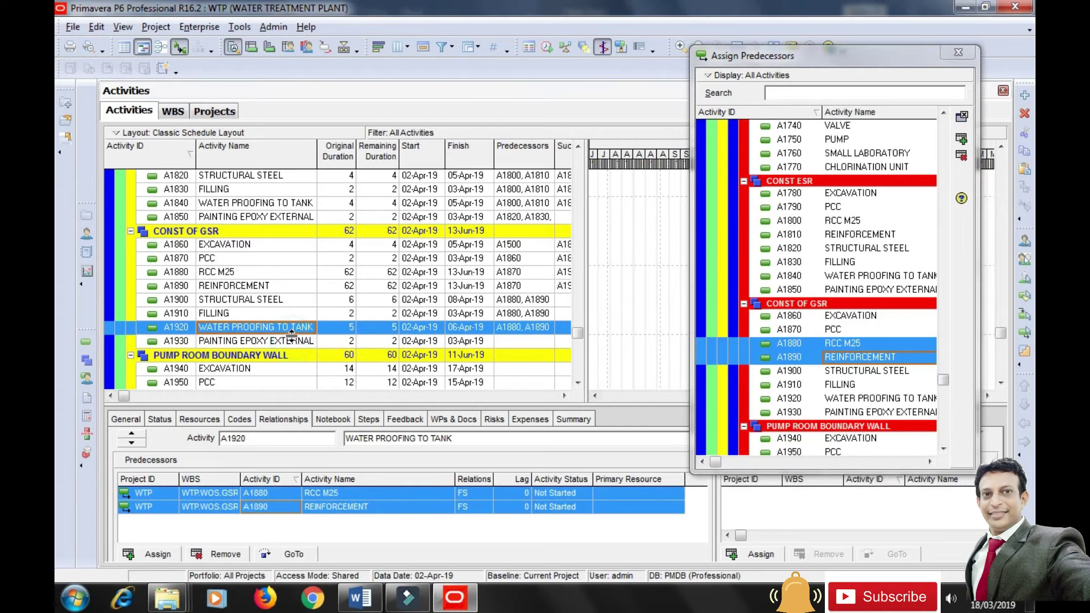
left_click(267, 342)
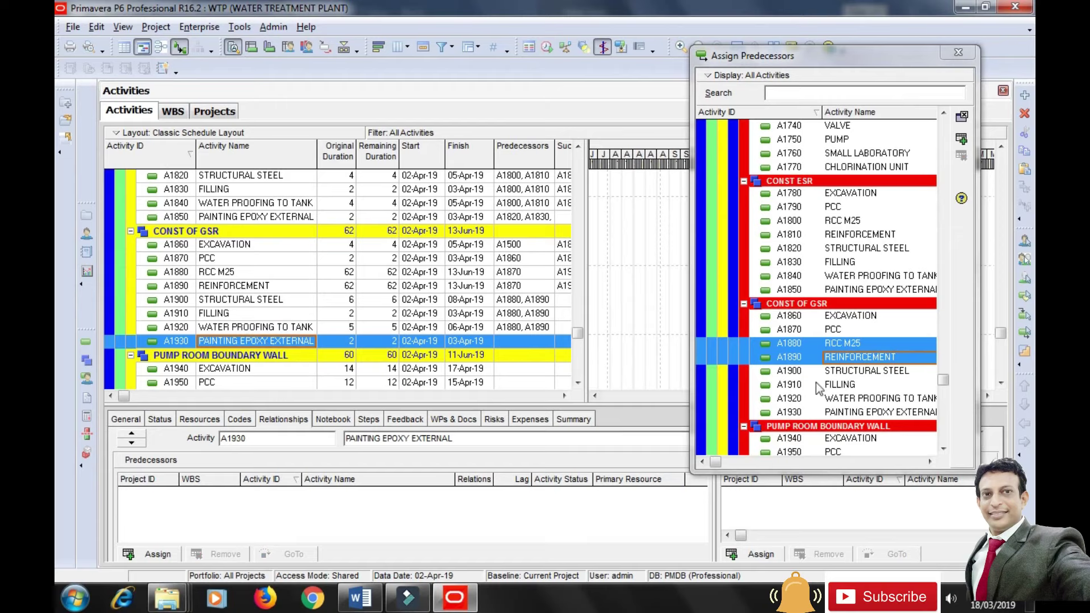
left_click_drag(857, 369, 837, 405)
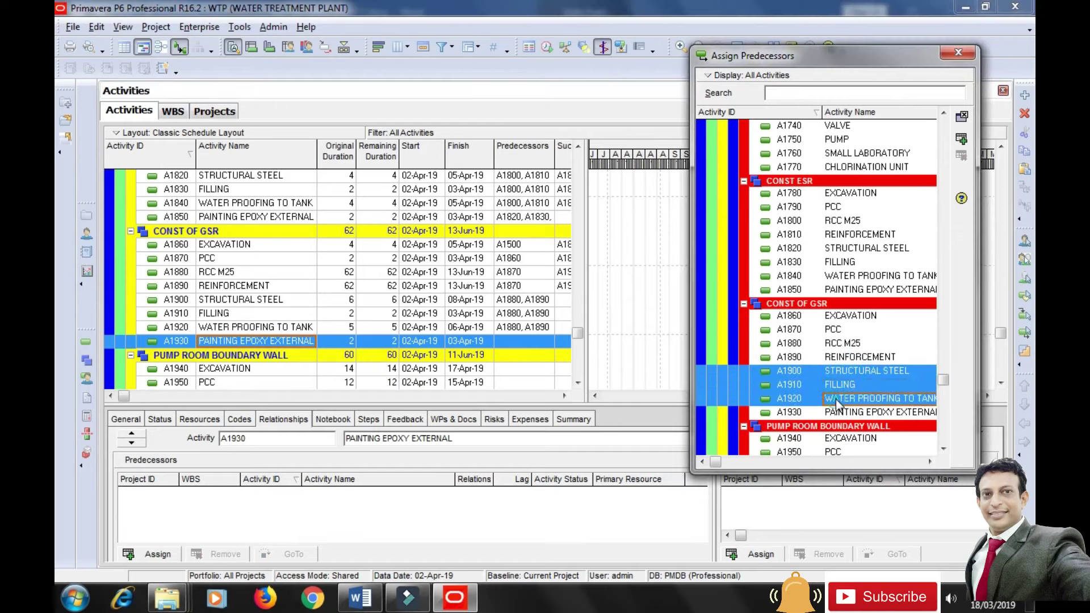
left_click(961, 138)
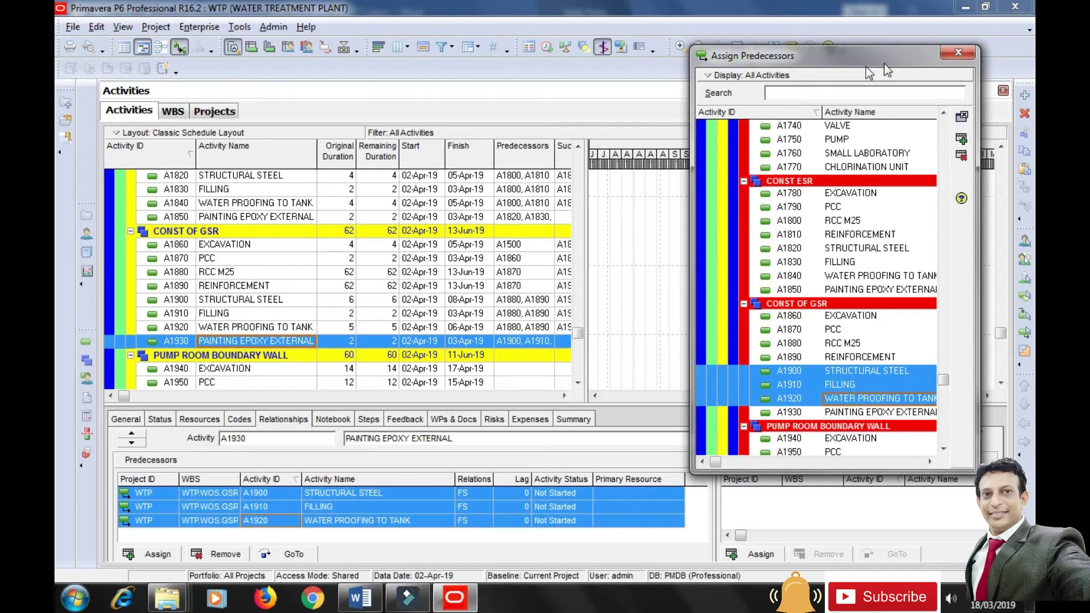
left_click(960, 52)
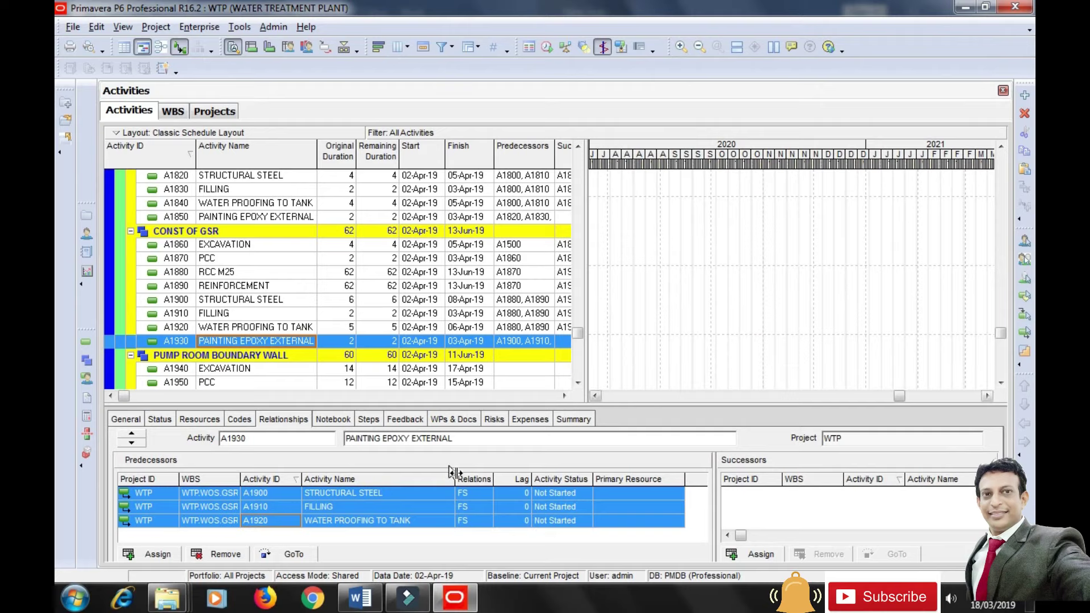
Select A1940 and scroll the Gantt chart back to the 2019 CONST ESR and CONST OF GSR bars.
left_click(470, 369)
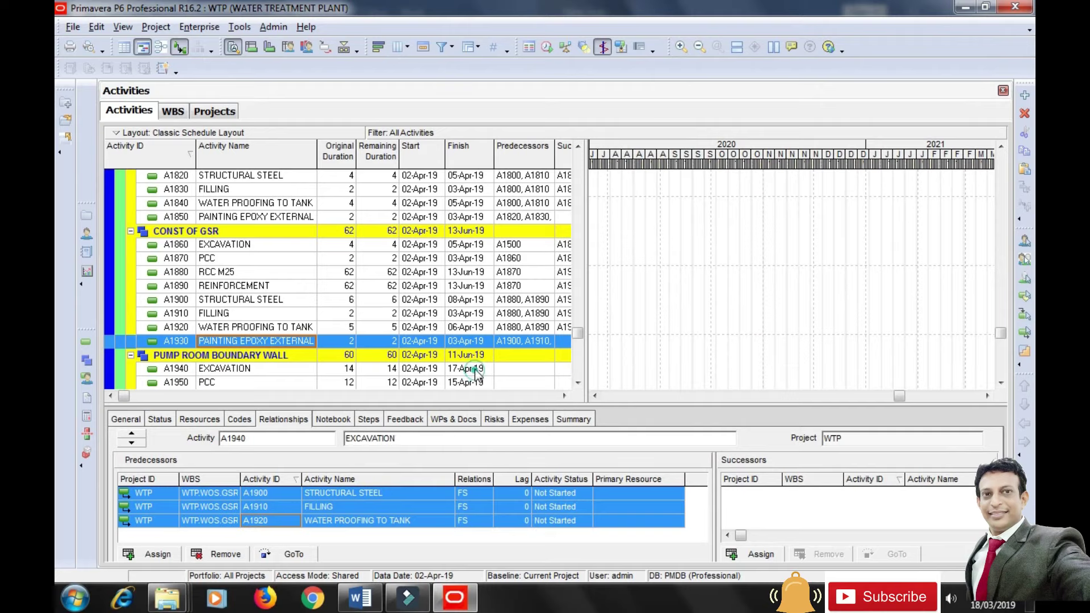
left_click_drag(900, 396, 614, 402)
scroll(714, 326, "up", 5)
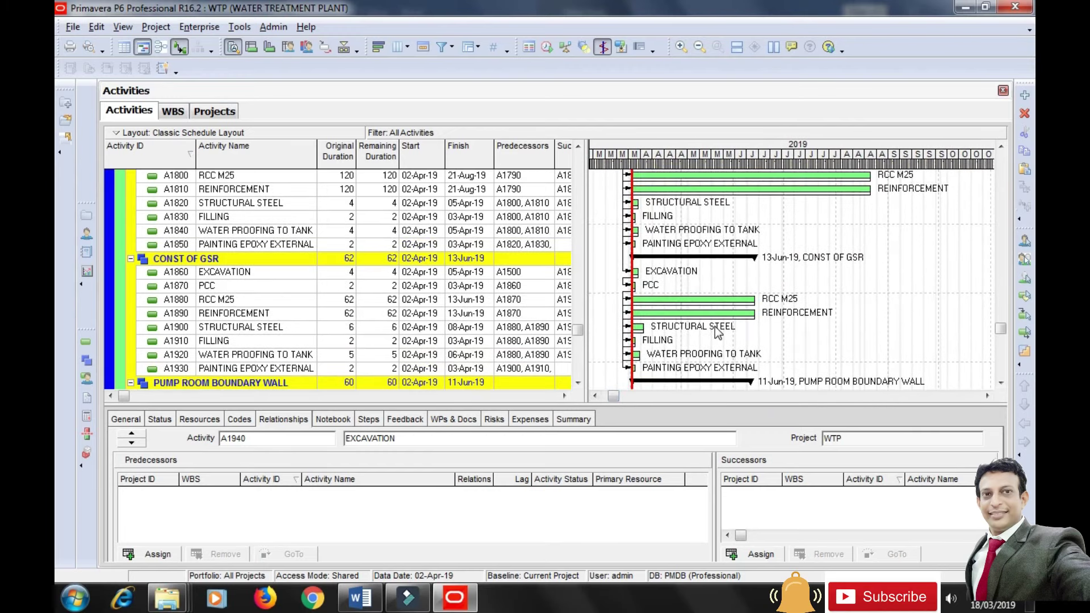
scroll(714, 326, "up", 1)
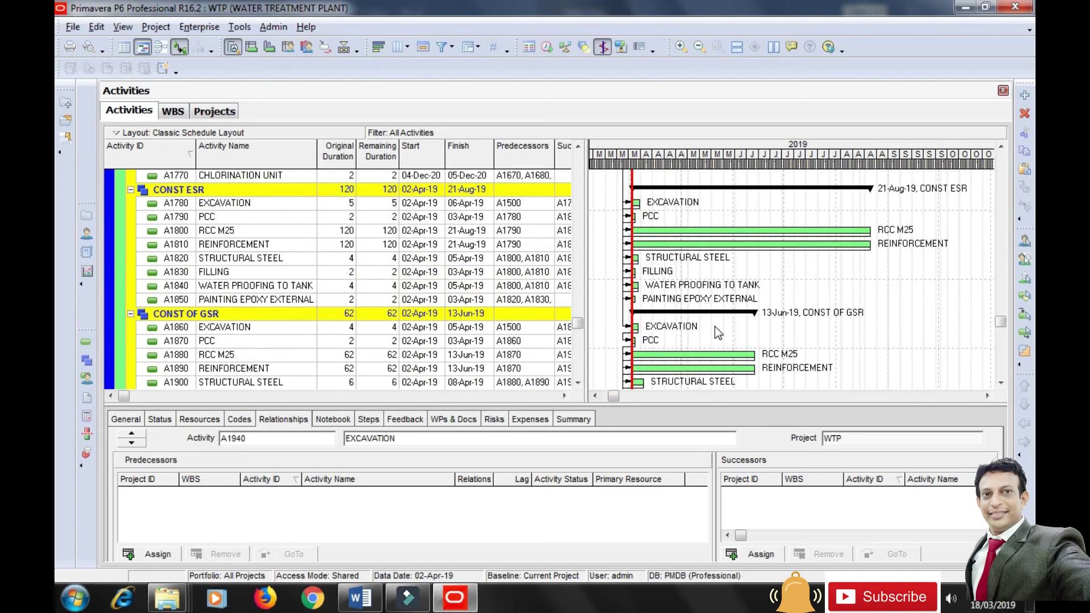
scroll(714, 326, "down", 1)
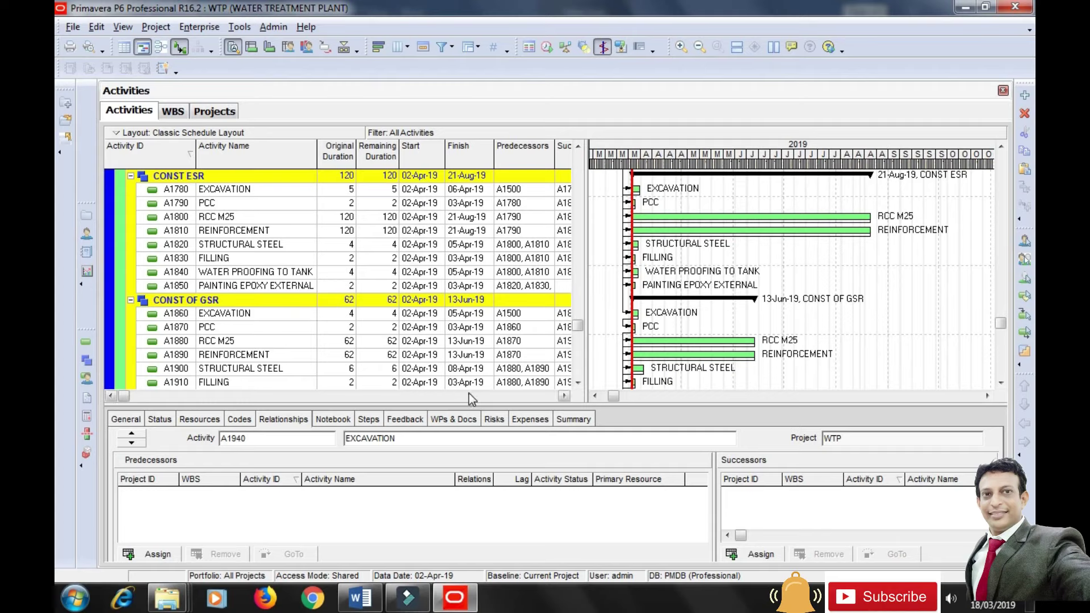
Reschedule the project so CONST ESR runs 26-Feb-20 to 29-Jul-20 and CONST OF GSR ends 23-May-20.
left_click(239, 26)
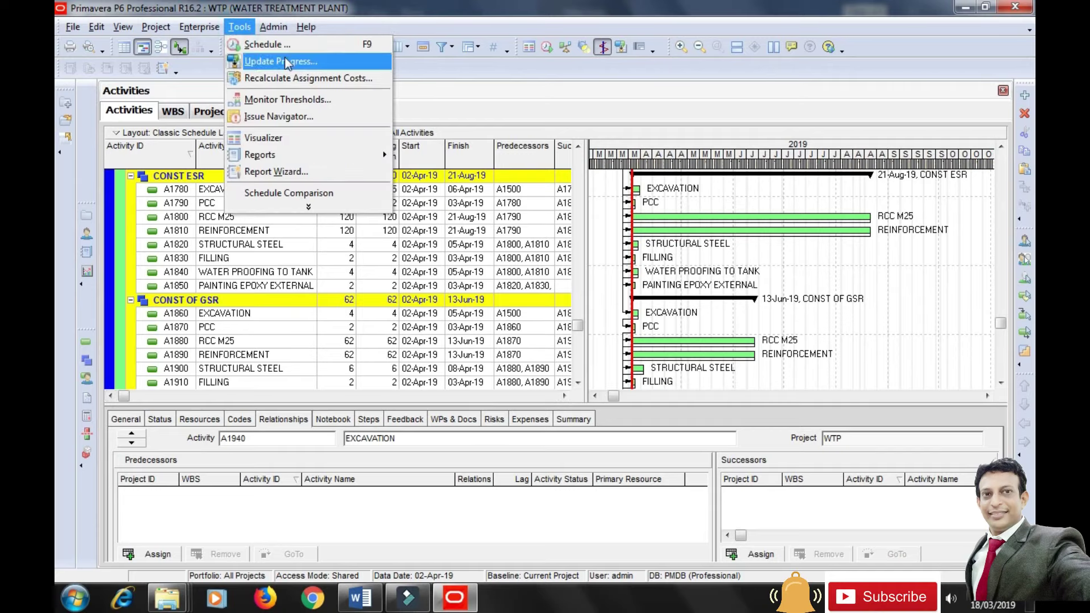
left_click(288, 46)
left_click(687, 242)
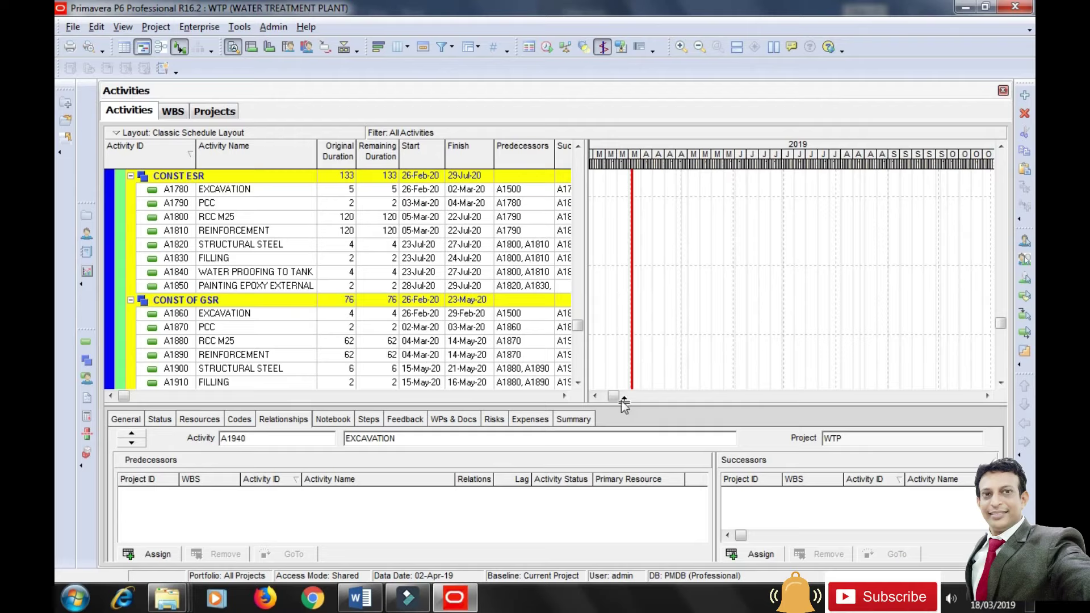
left_click_drag(621, 399, 801, 381)
scroll(819, 261, "down", 3)
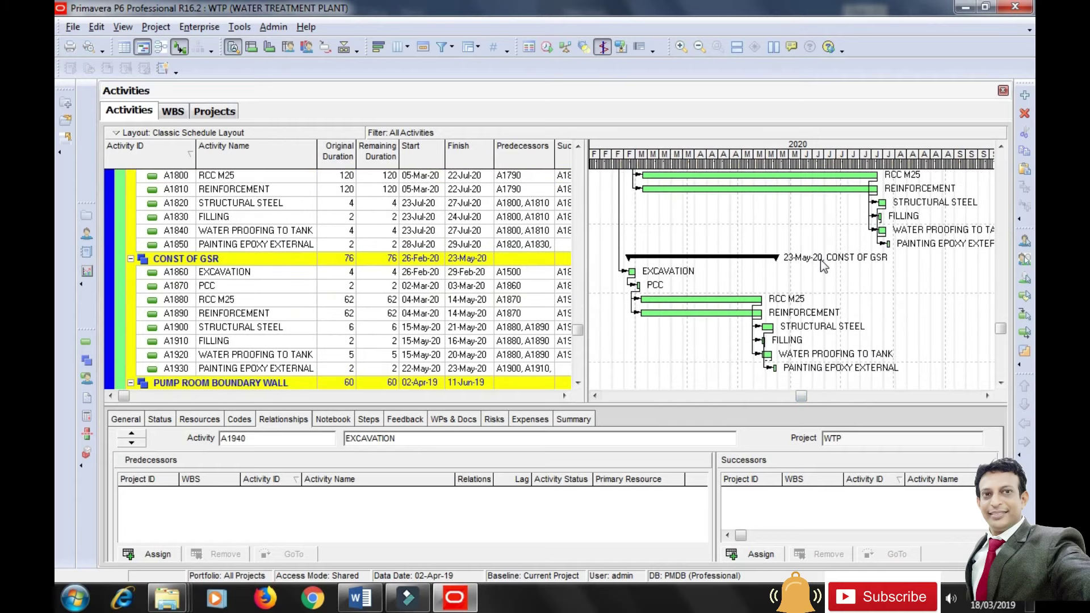
scroll(820, 260, "up", 1)
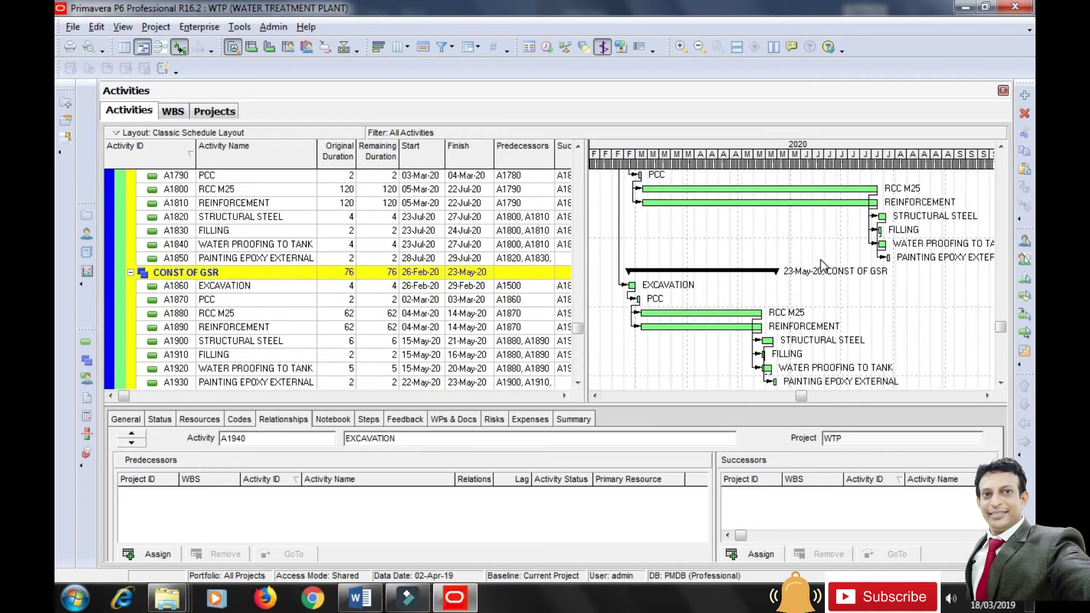
left_click_drag(623, 405, 624, 469)
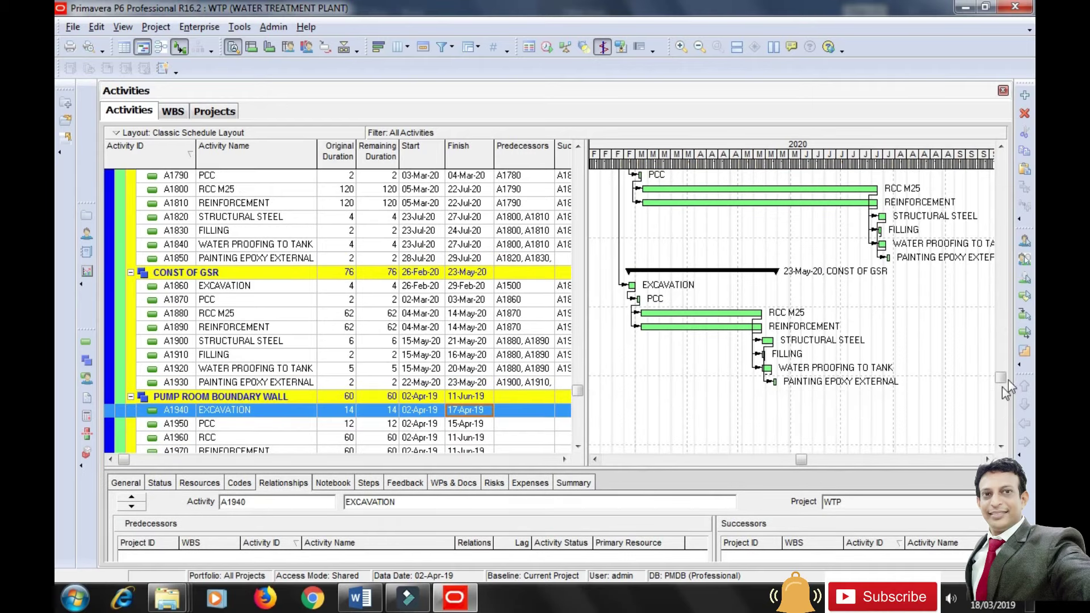
left_click_drag(1000, 383, 1000, 380)
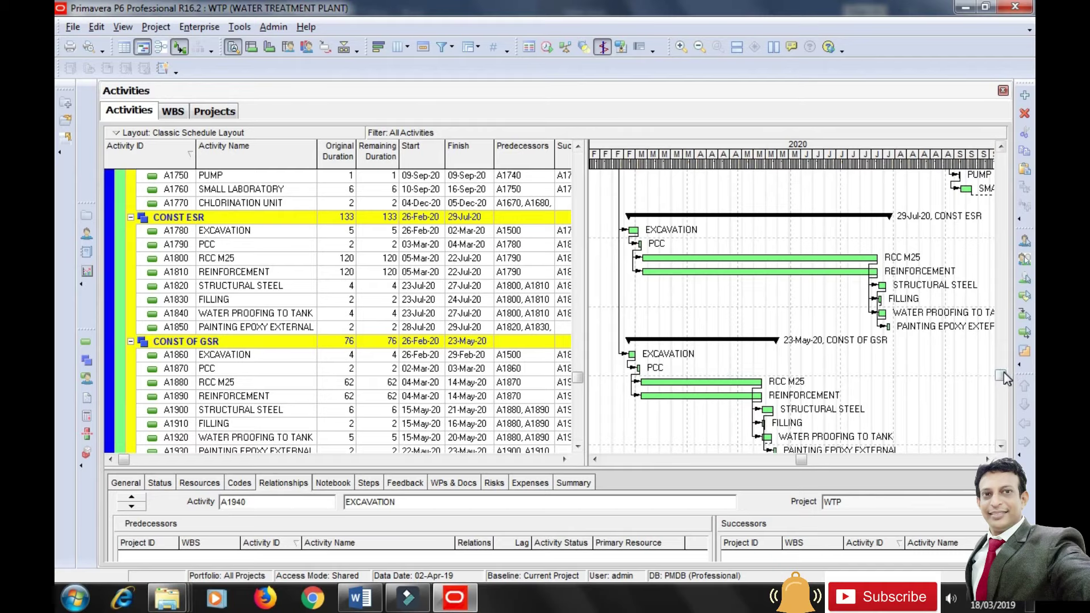
left_click_drag(1001, 375, 1004, 381)
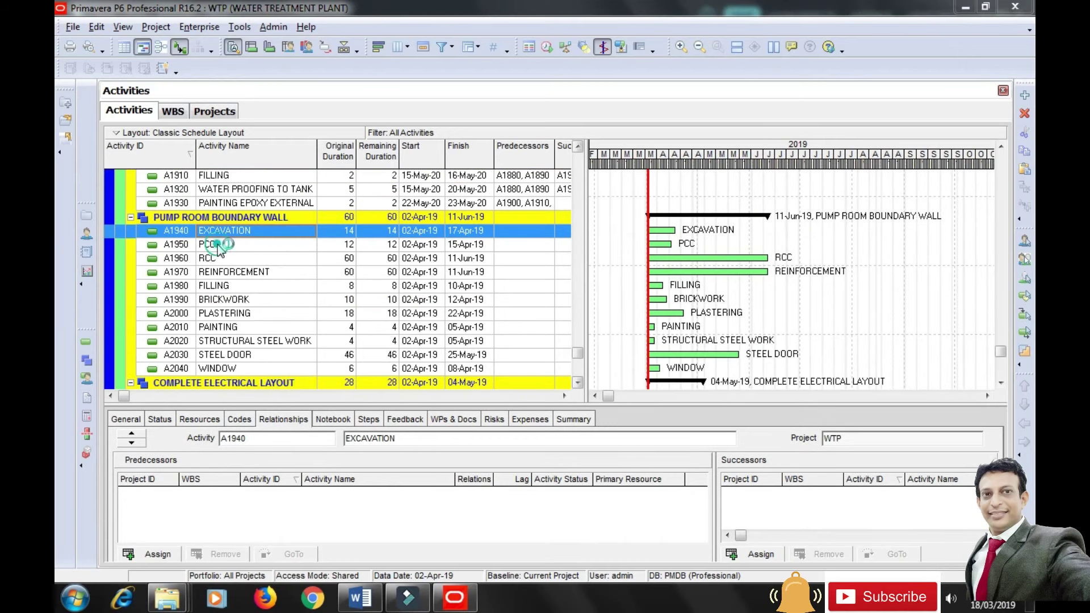
left_click(219, 245)
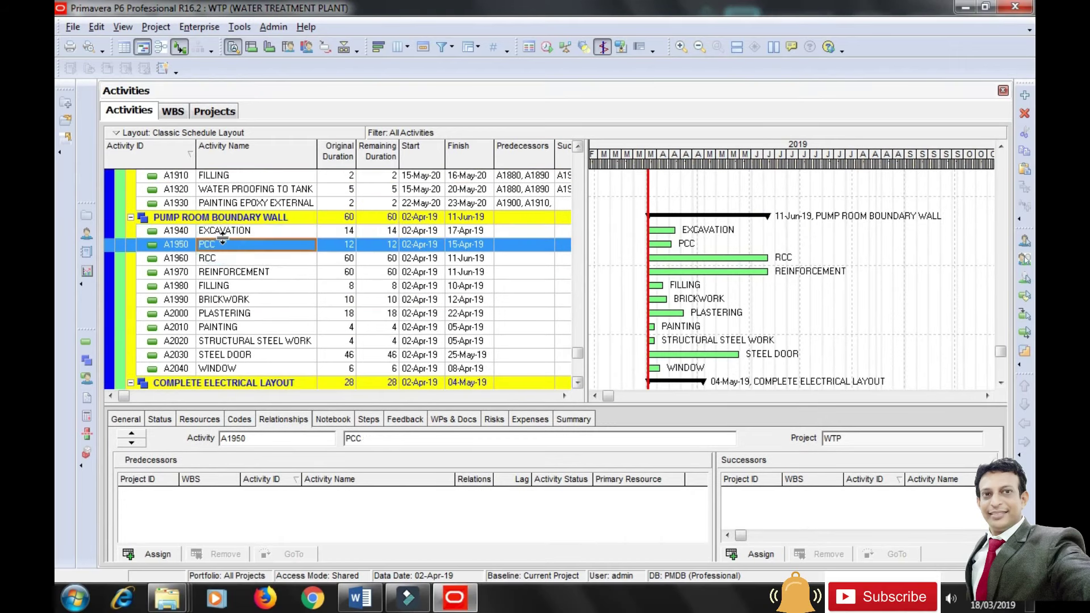
left_click(234, 233)
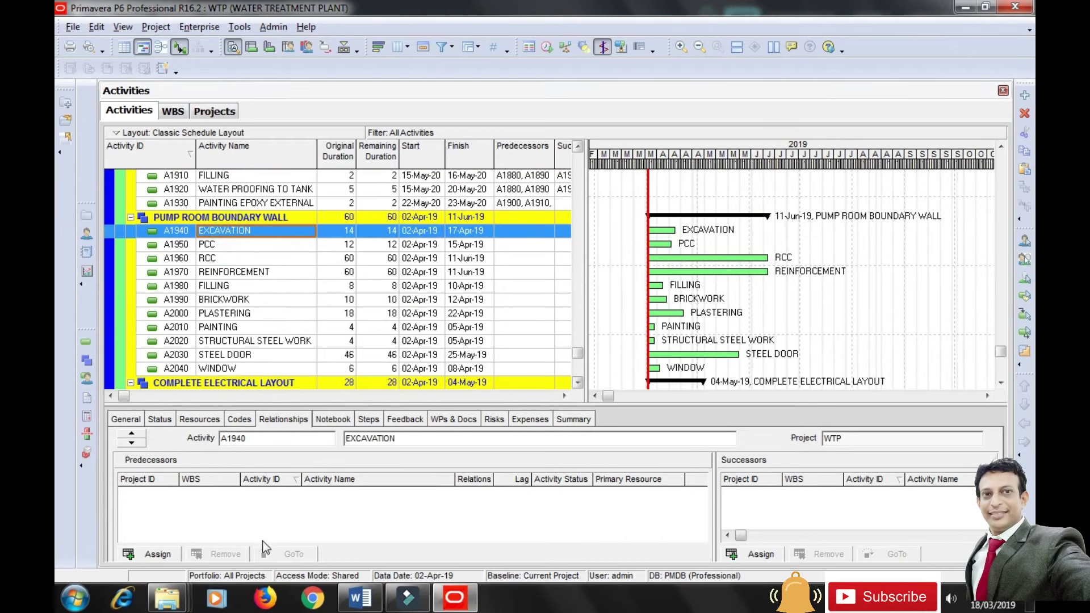
Link EXCAVATION A1940 after A1590, PCC A1950 after EXCAVATION, and RCC A1960 after PCC.
left_click(154, 555)
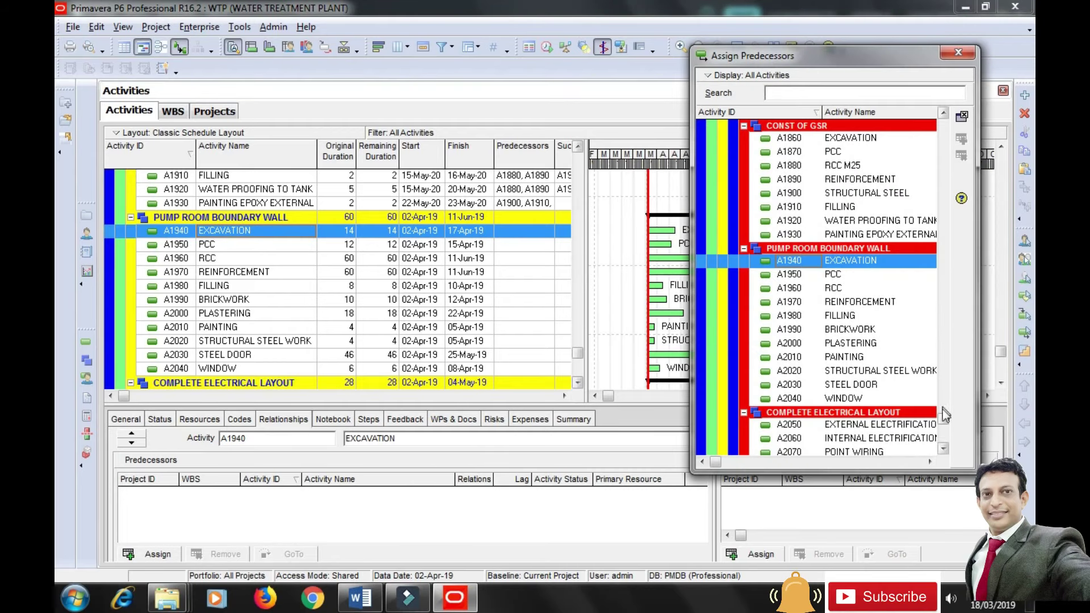
left_click_drag(943, 419, 946, 311)
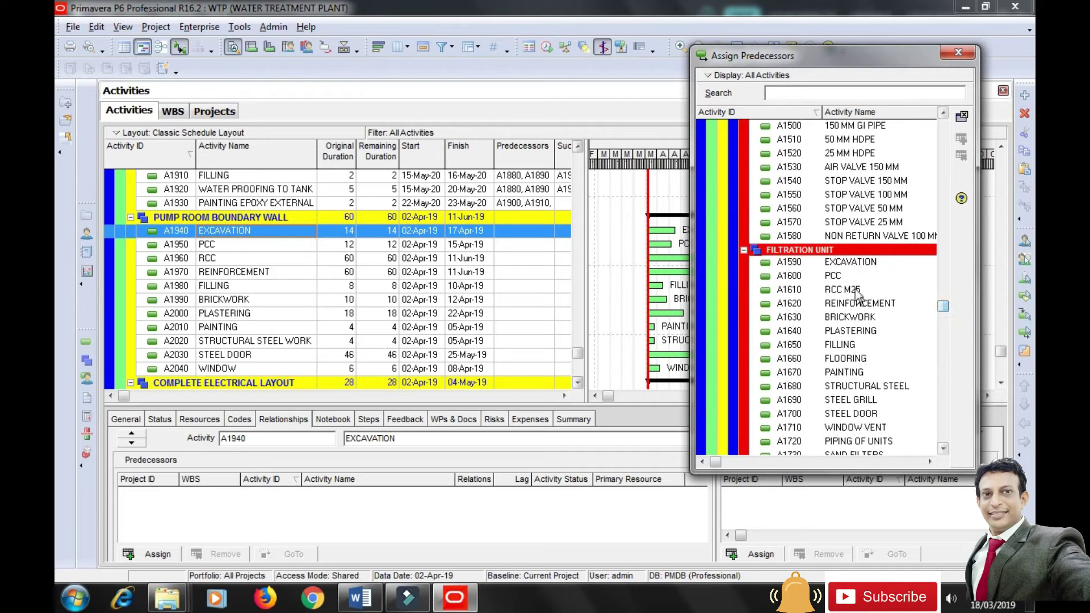
left_click(851, 262)
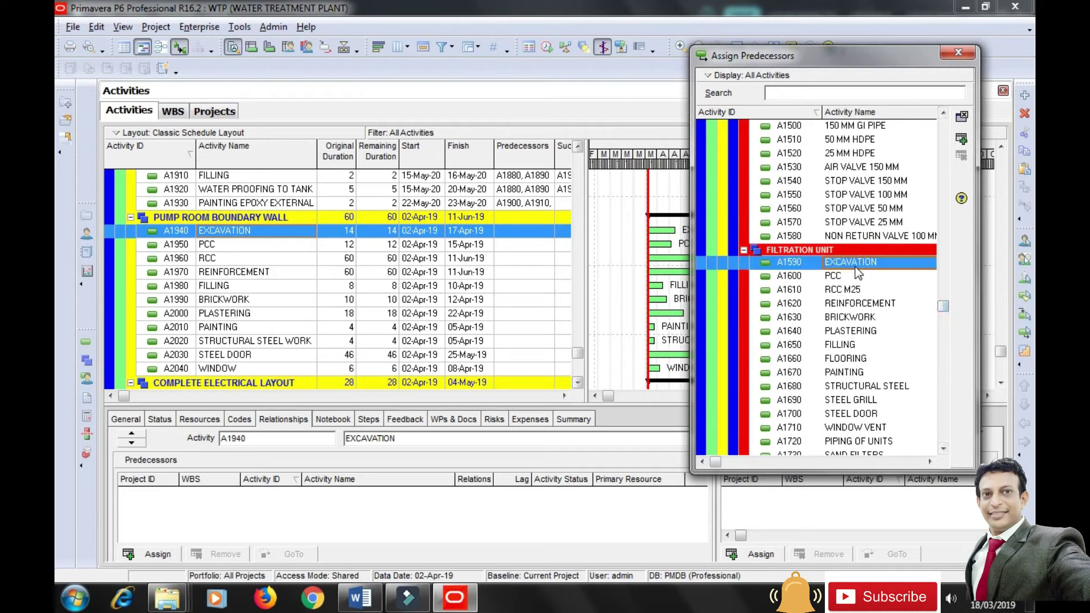
left_click(961, 138)
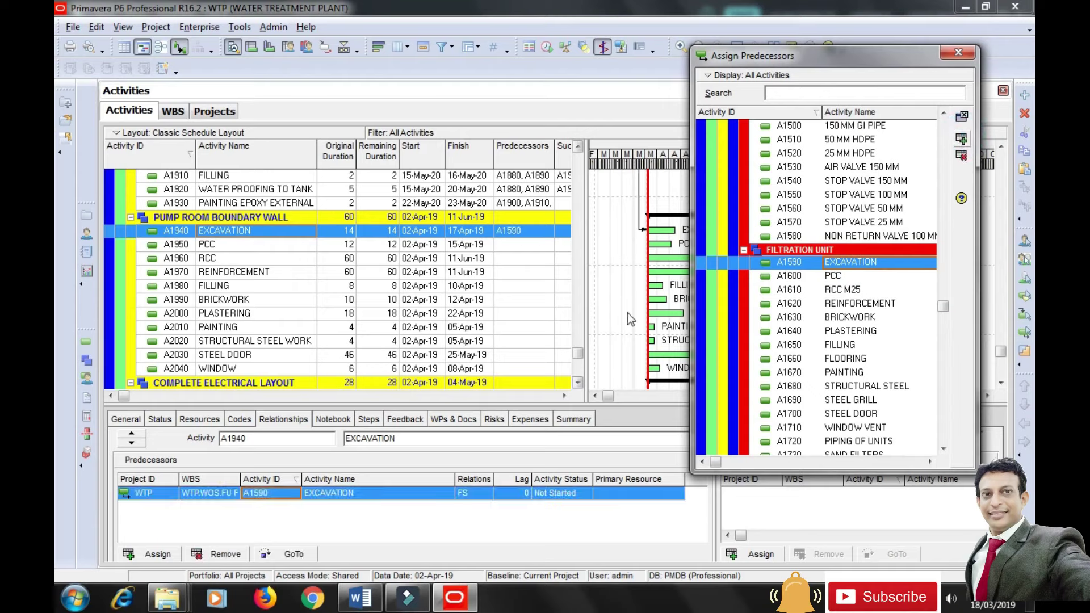
left_click(232, 243)
left_click_drag(944, 310, 944, 416)
left_click(849, 318)
left_click(962, 139)
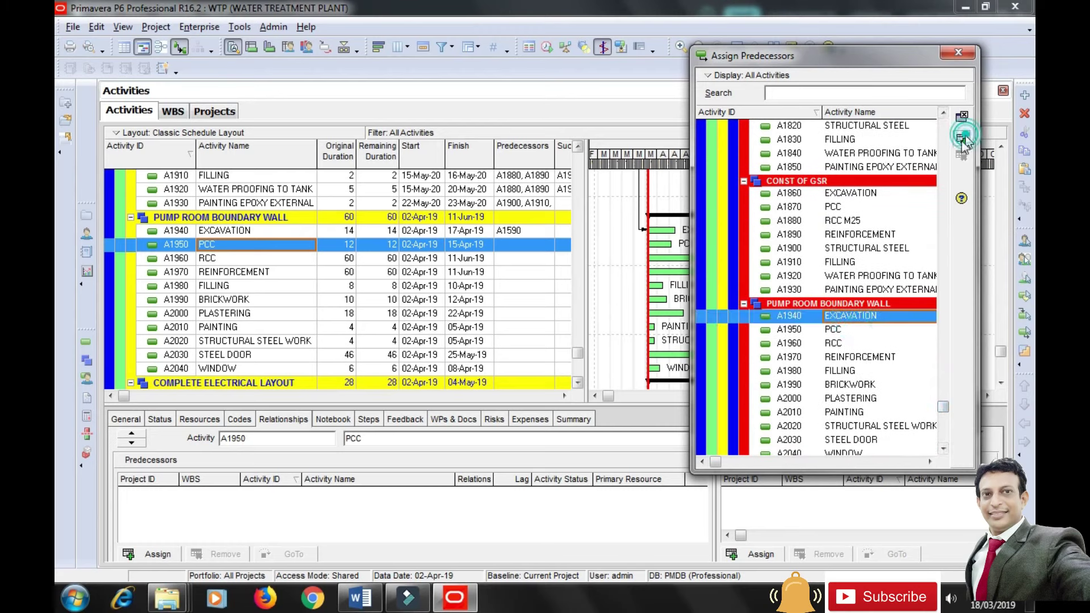
left_click(228, 260)
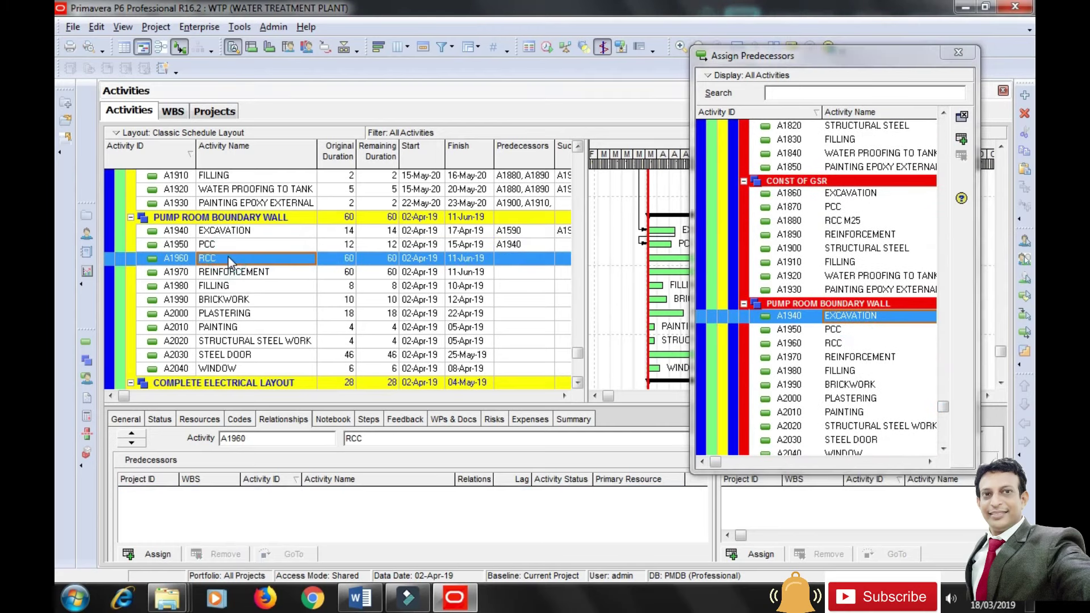
left_click(858, 330)
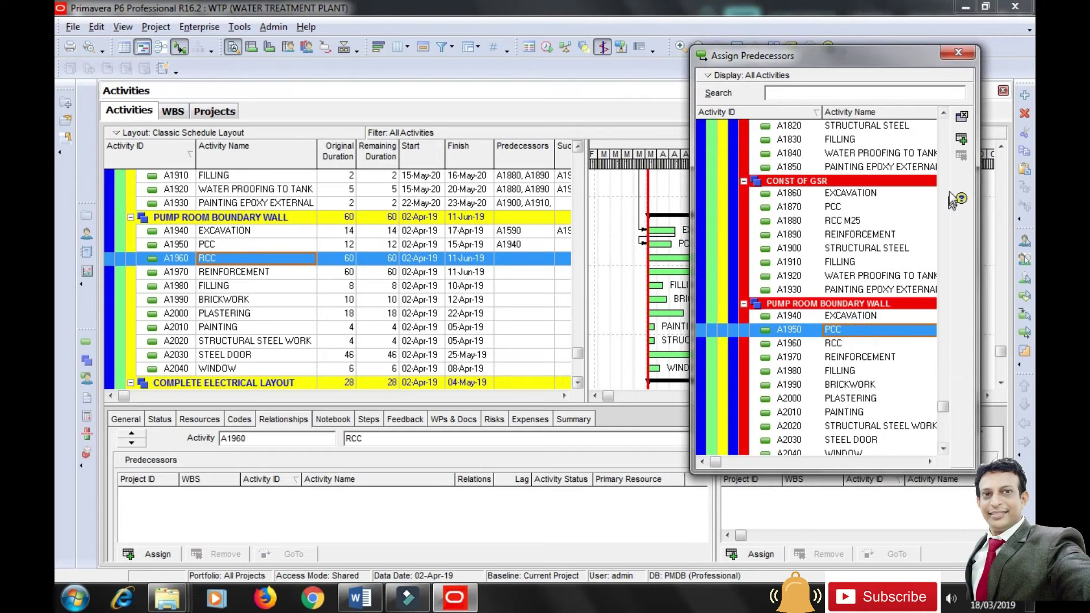
left_click(962, 139)
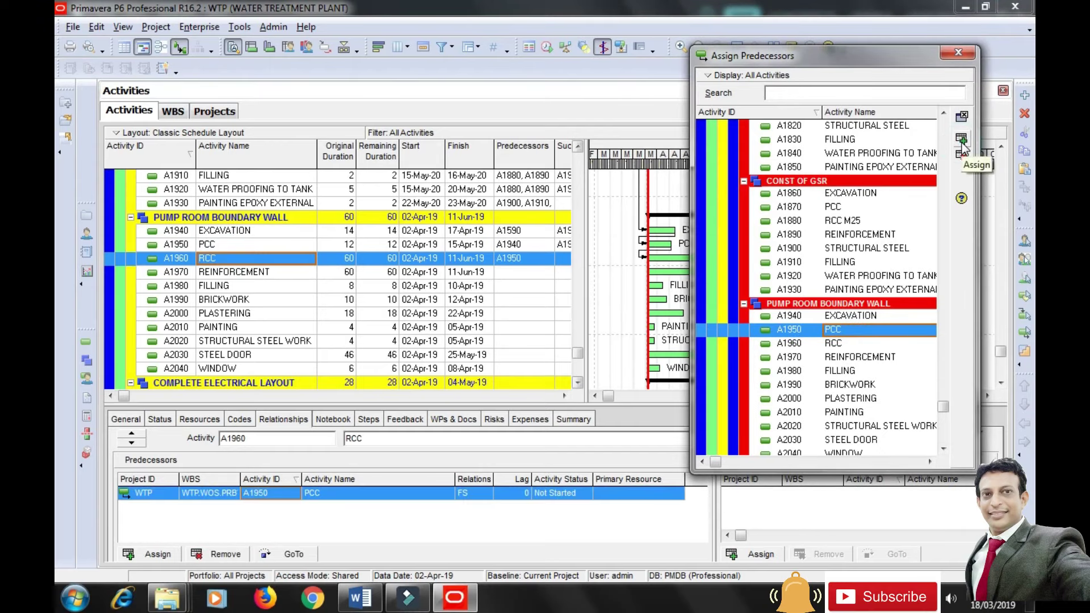
Link REINFORCEMENT after PCC, FILLING and BRICKWORK after RCC+REINFORCEMENT, and PLASTERING after FILLING+BRICKWORK.
left_click(244, 272)
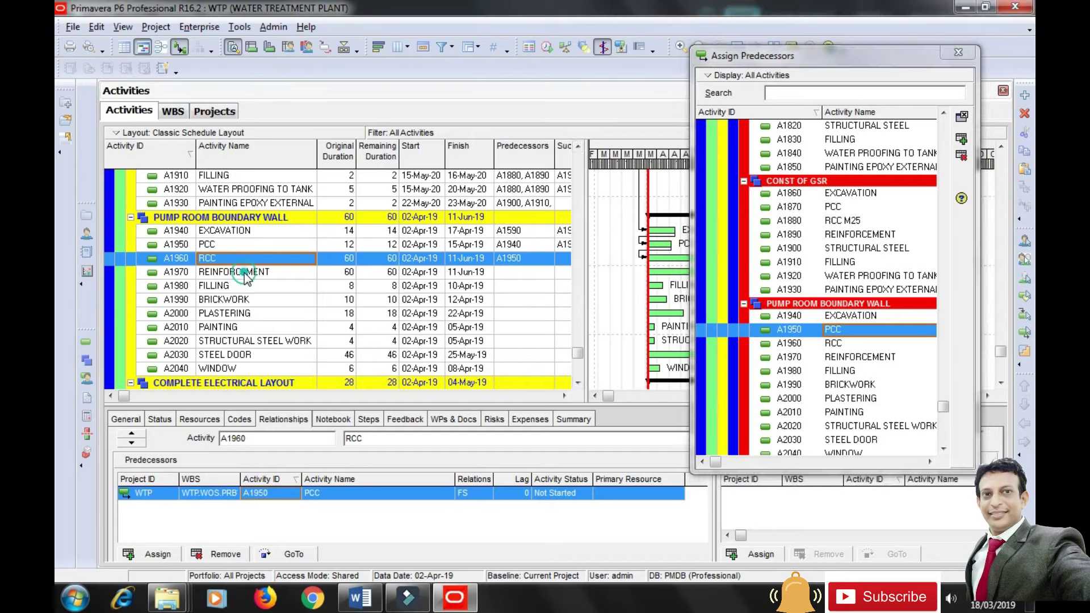
left_click(961, 140)
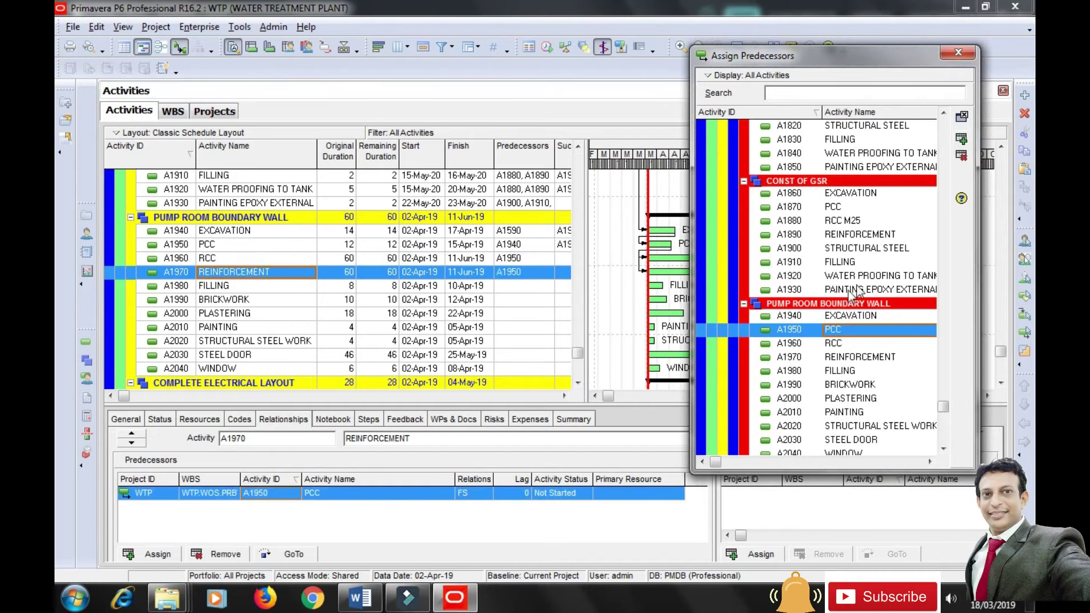
left_click(237, 289)
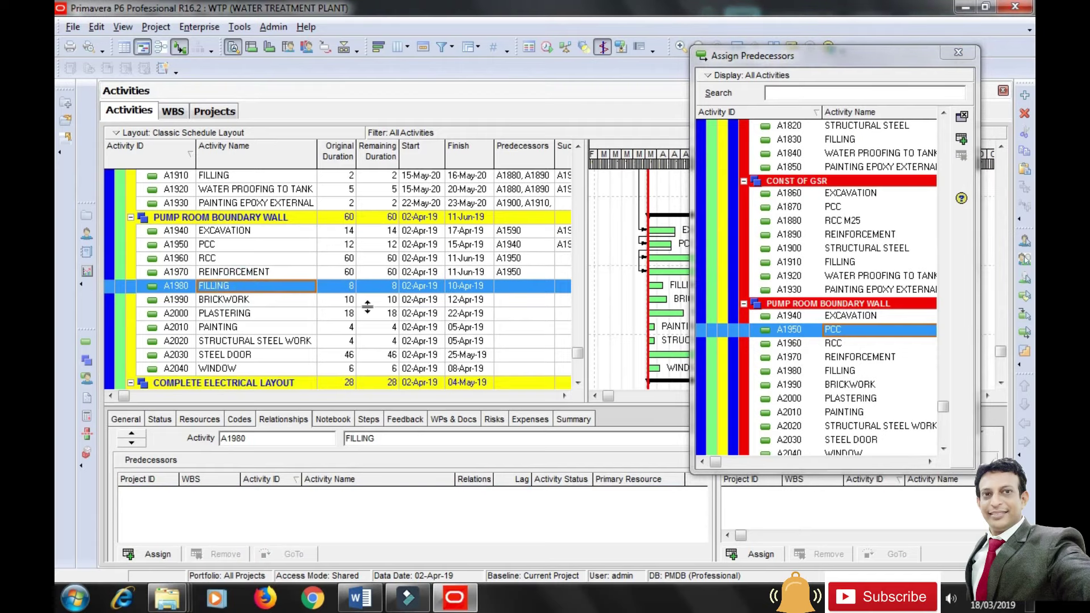
left_click(841, 343)
left_click(843, 357, "ctrl")
left_click(962, 139)
left_click(254, 298)
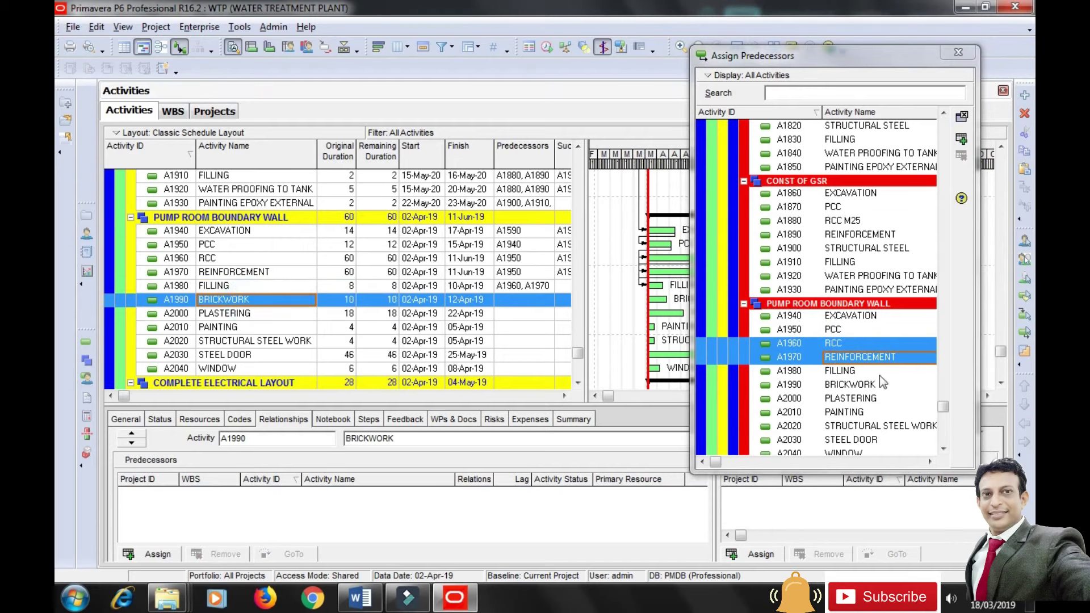
left_click(961, 139)
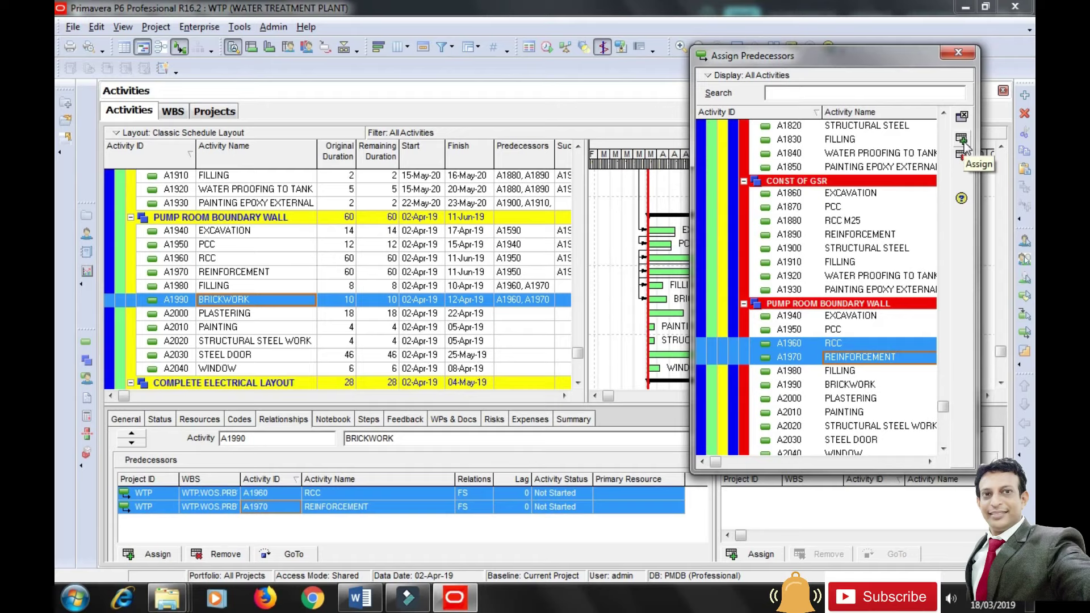
left_click(237, 316)
left_click(849, 372)
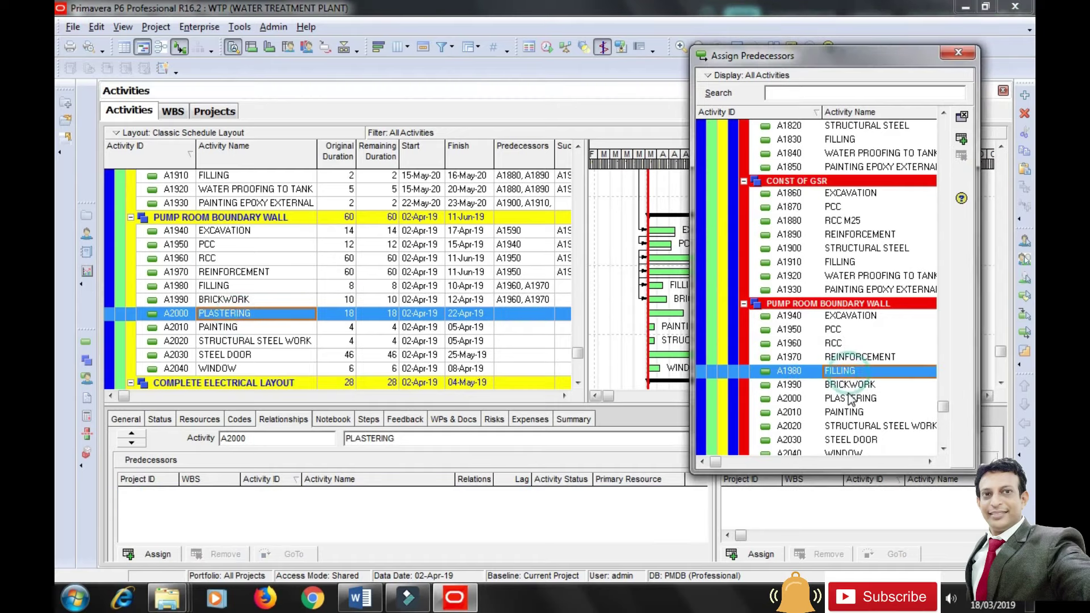
left_click(850, 399, "ctrl")
left_click(850, 385)
left_click(850, 373, "ctrl")
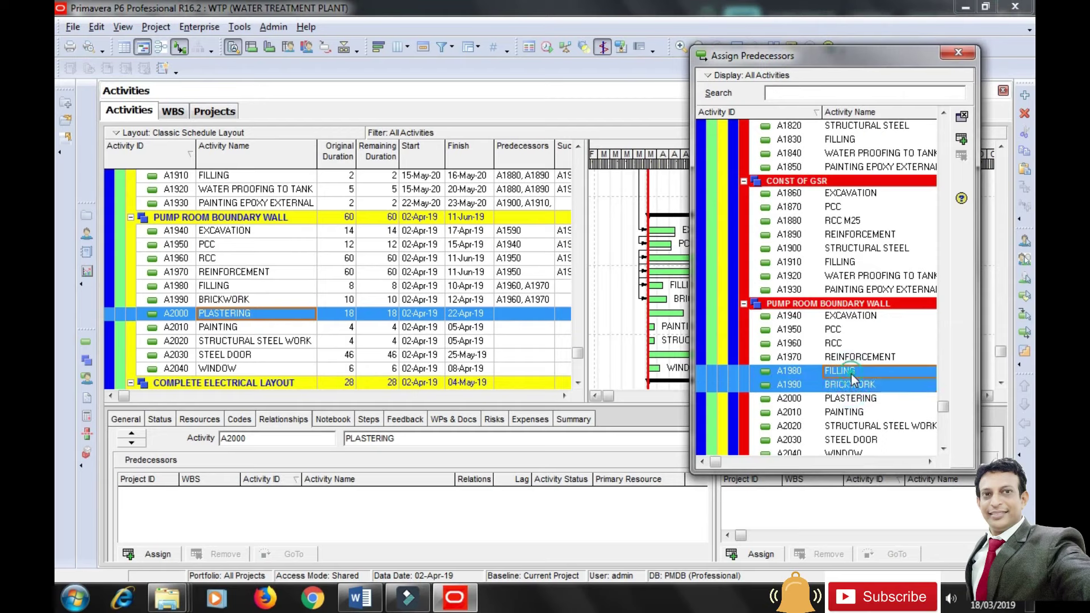
left_click(961, 139)
Chain PAINTING A2010, STRUCTURAL STEEL WORK A2020, STEEL DOOR A2030 and WINDOW A2040 in sequence.
left_click(240, 327)
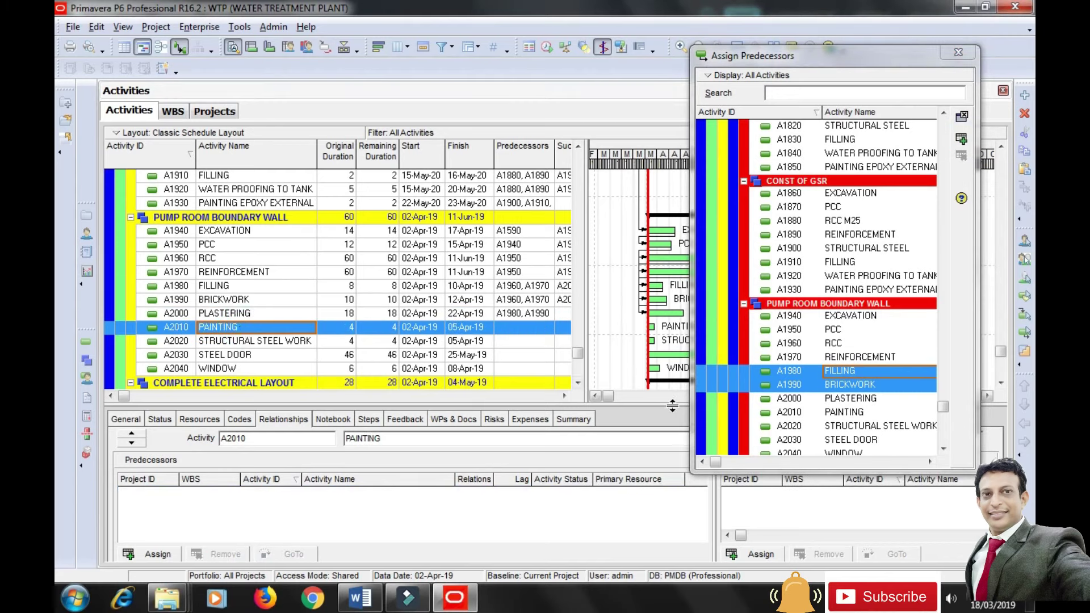
left_click(794, 399)
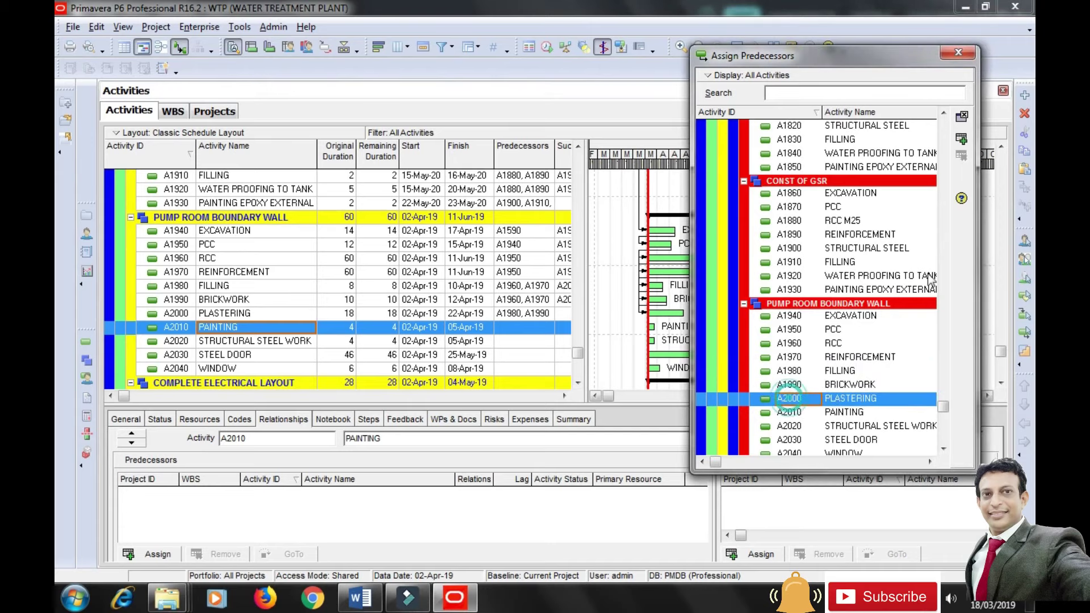
left_click(961, 138)
left_click(251, 343)
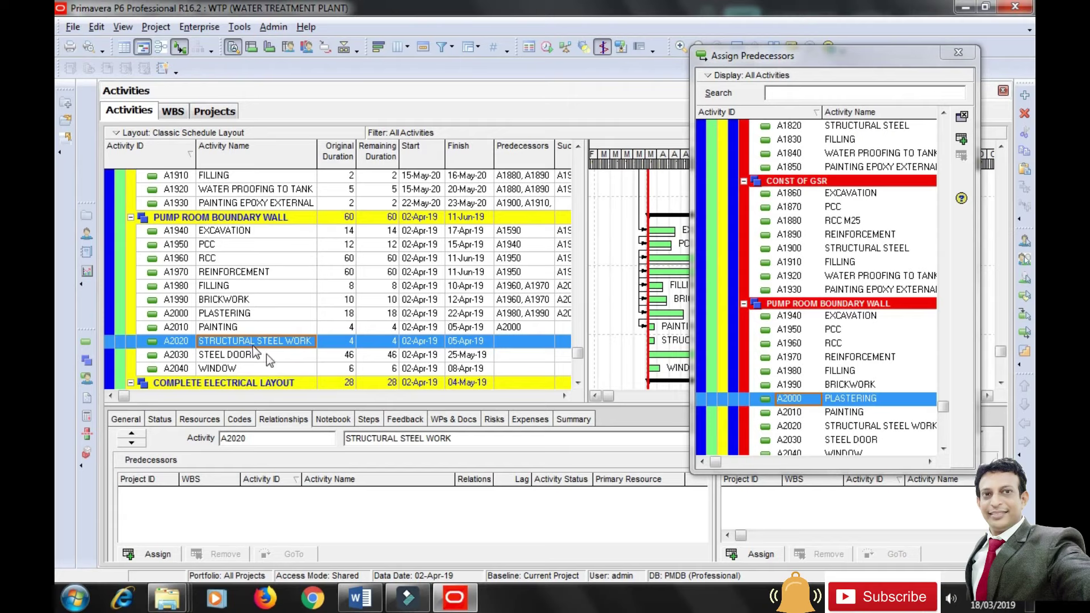
left_click(858, 415)
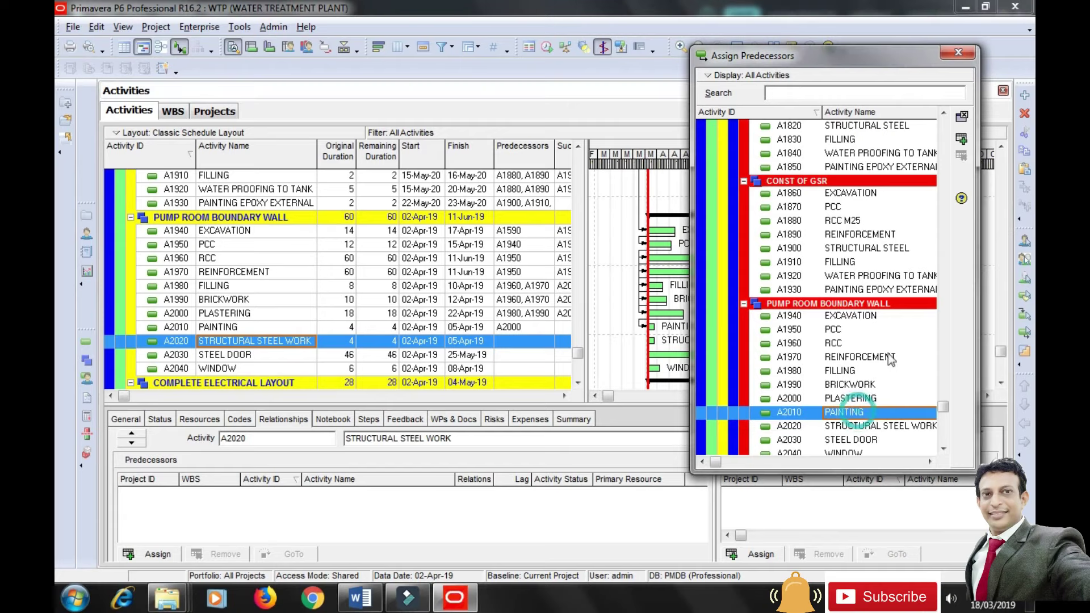
left_click(961, 139)
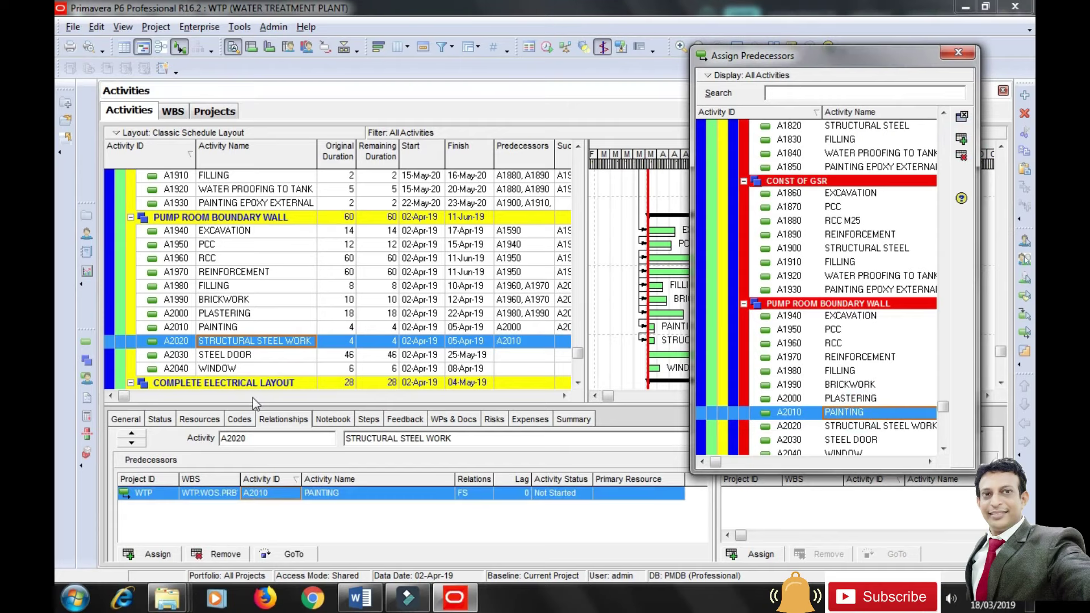
left_click(236, 355)
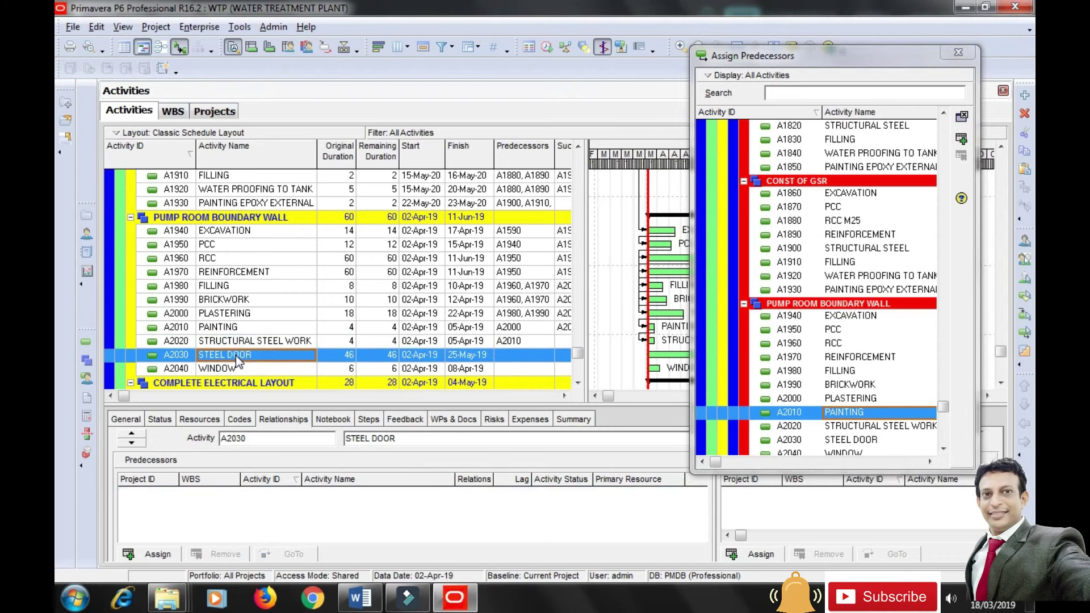
left_click(852, 426)
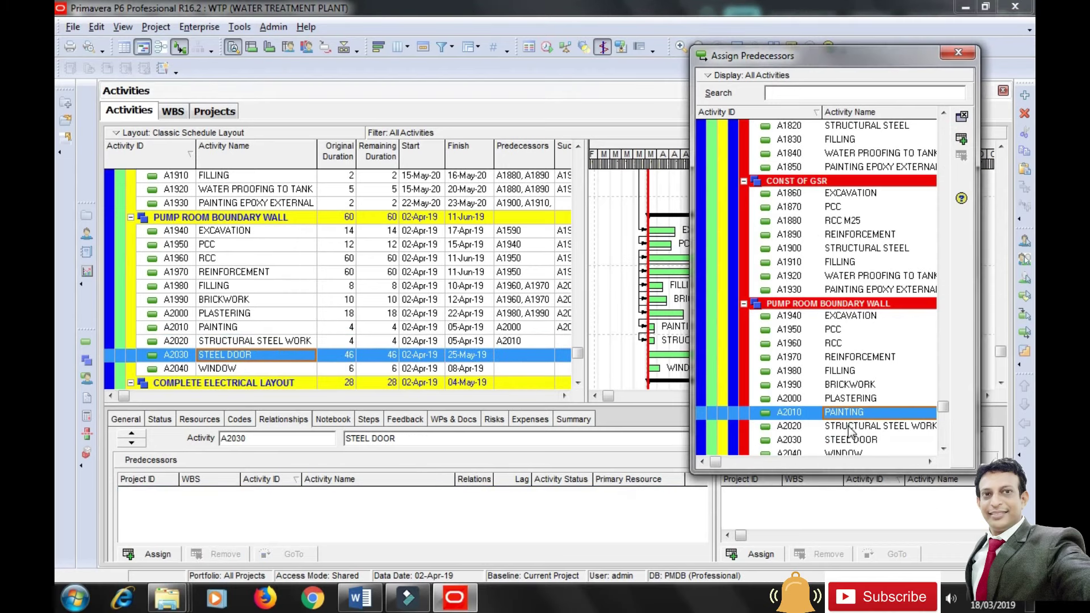
left_click(961, 138)
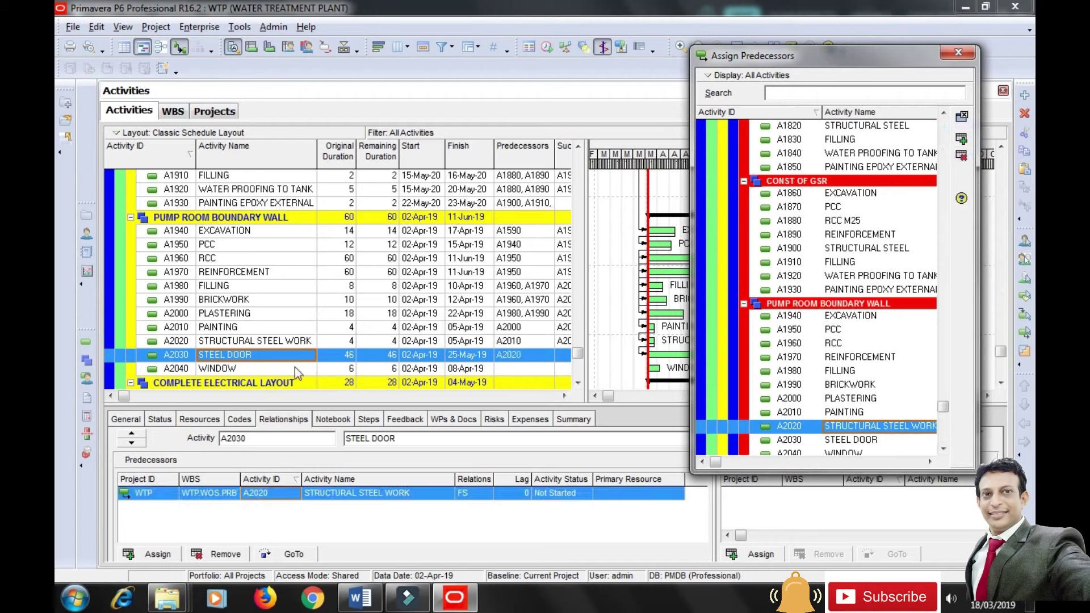
left_click(230, 370)
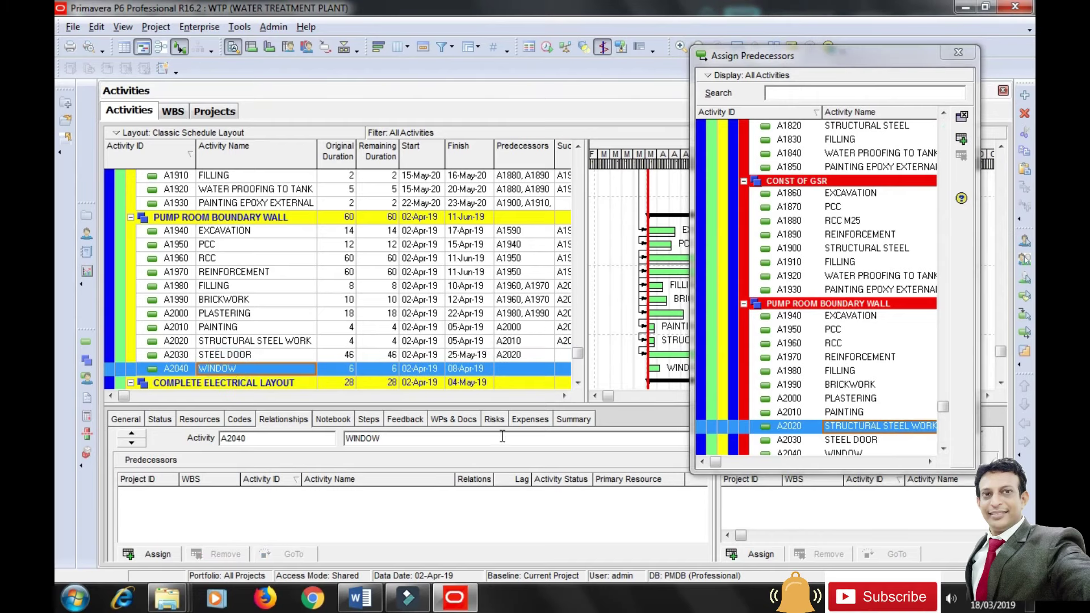
left_click(845, 441)
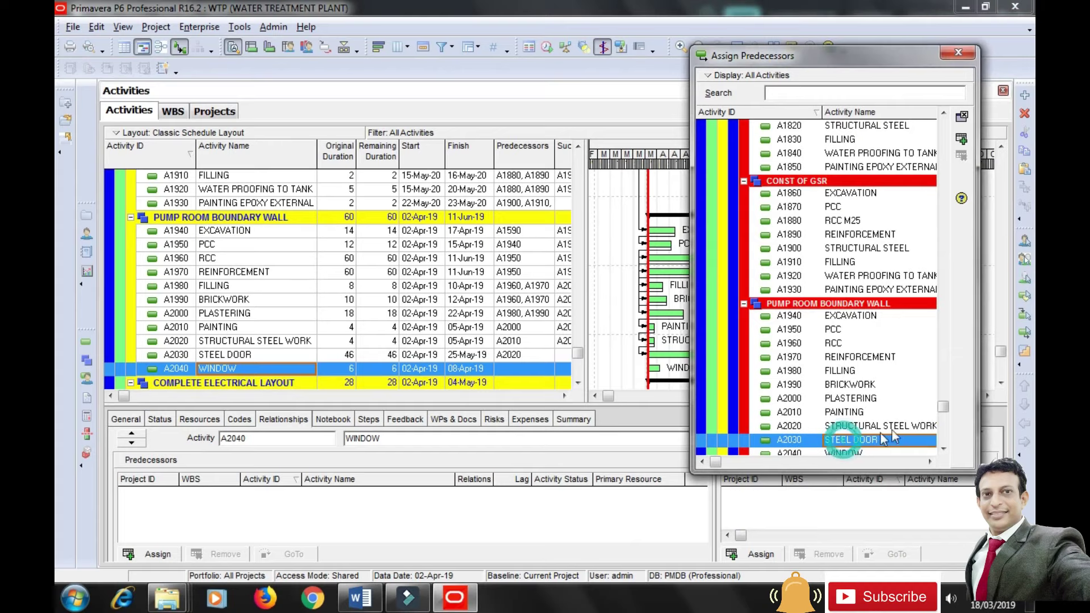
left_click(961, 141)
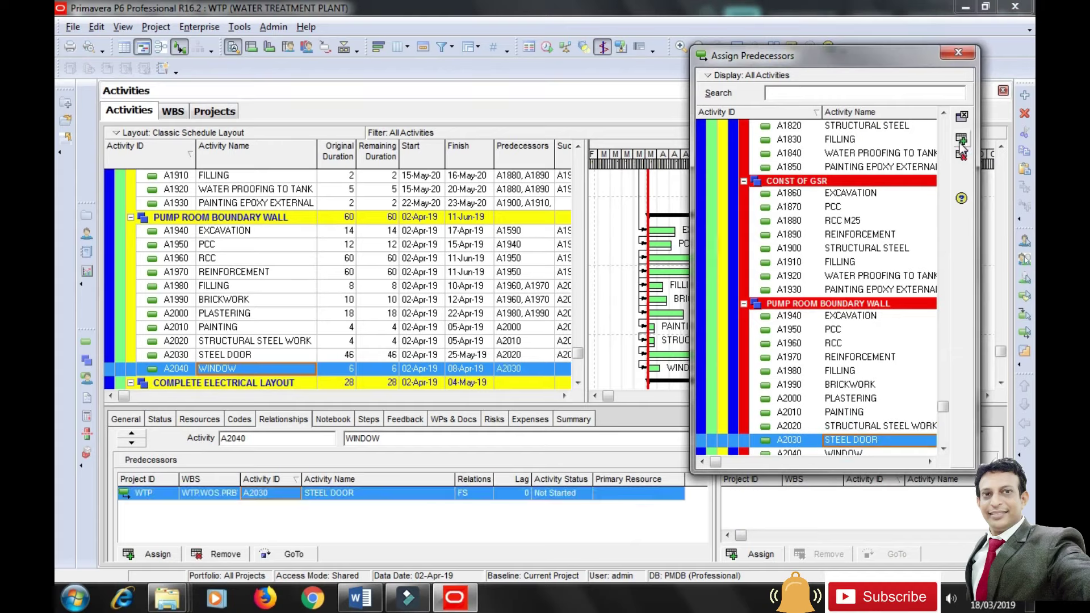
left_click(958, 52)
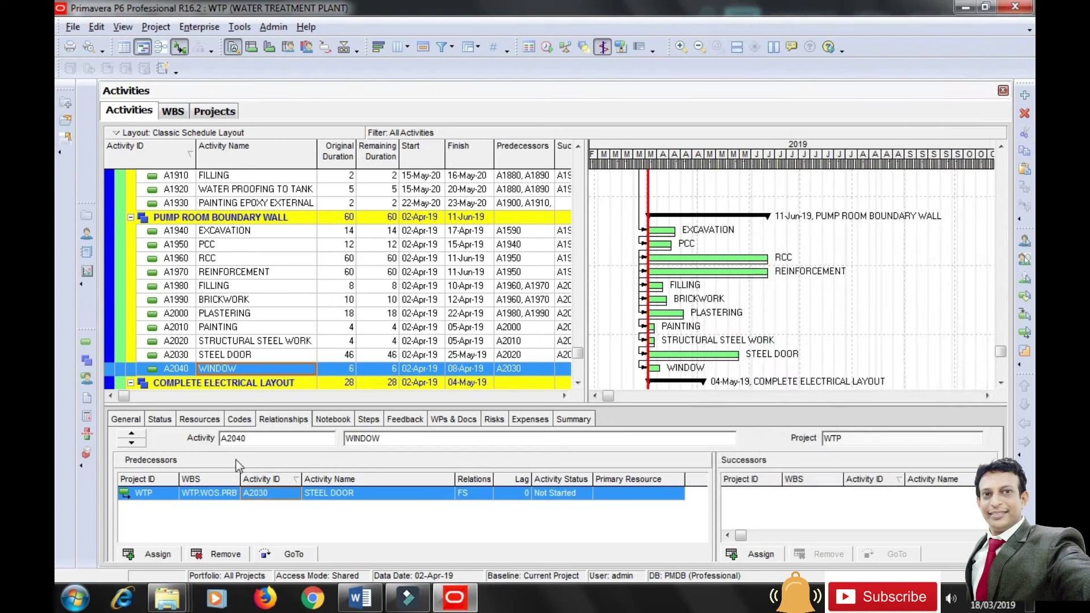
Reschedule the project and check PUMP ROOM BOUNDARY WALL now spans 02-Apr-20 to 21-Oct-20.
left_click(546, 48)
left_click(678, 241)
mouse_move(444, 595)
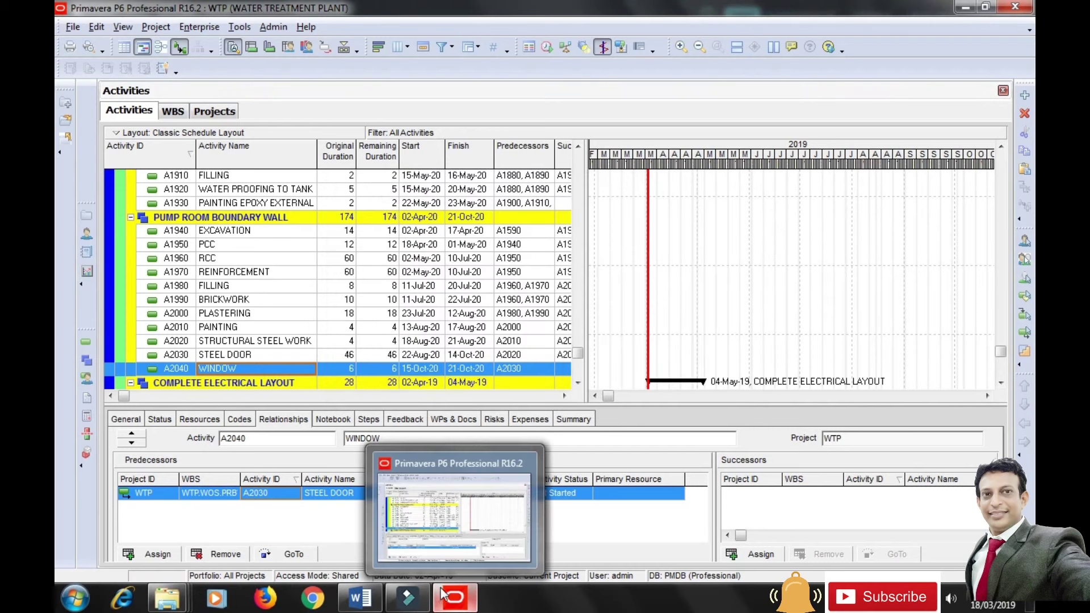
left_click_drag(608, 395, 828, 397)
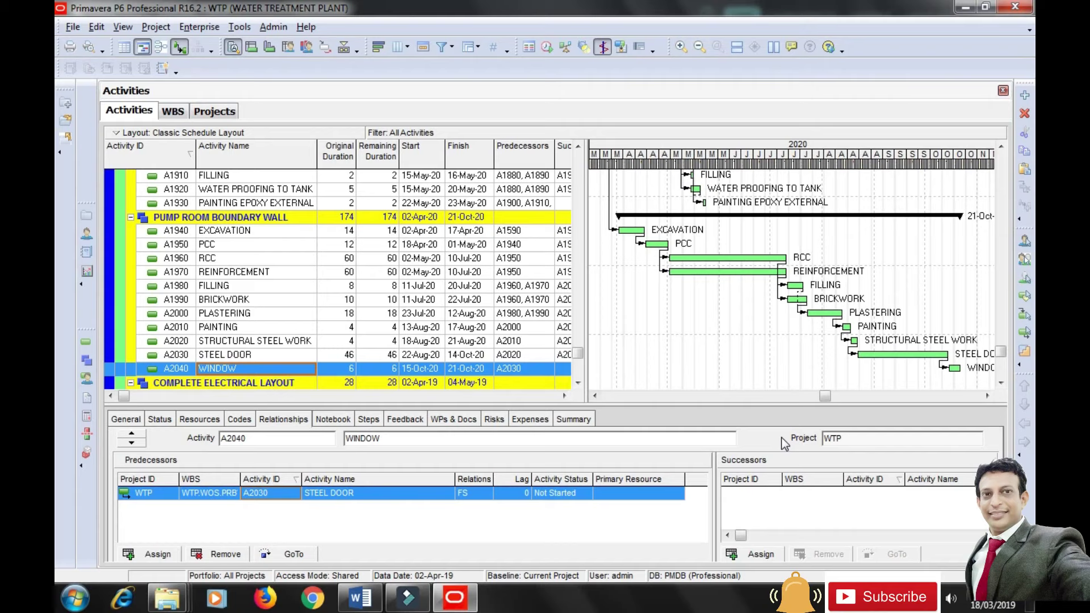
scroll(622, 369, "down", 3)
left_click(622, 357)
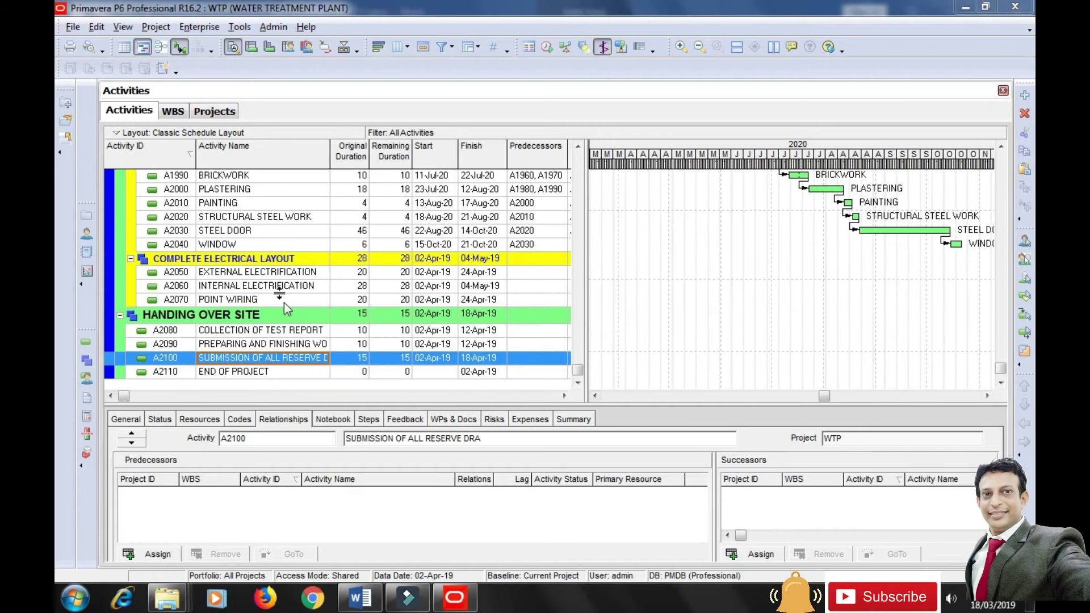
Give EXTERNAL ELECTRIFICATION A2050 predecessors A1770, A1850, A1930 and A2040, then review the links.
left_click(281, 273)
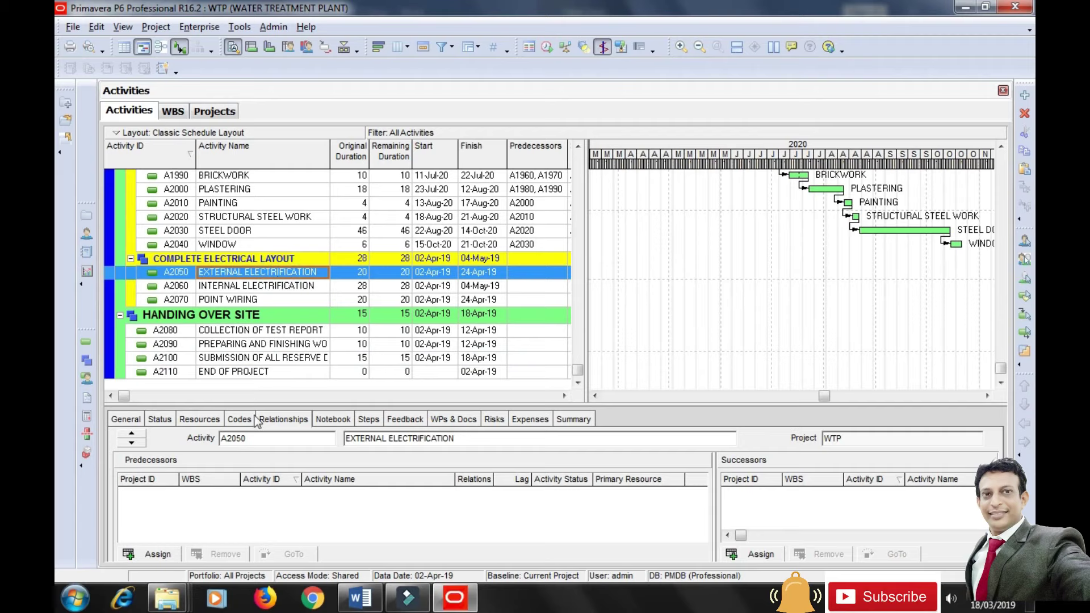
left_click(153, 554)
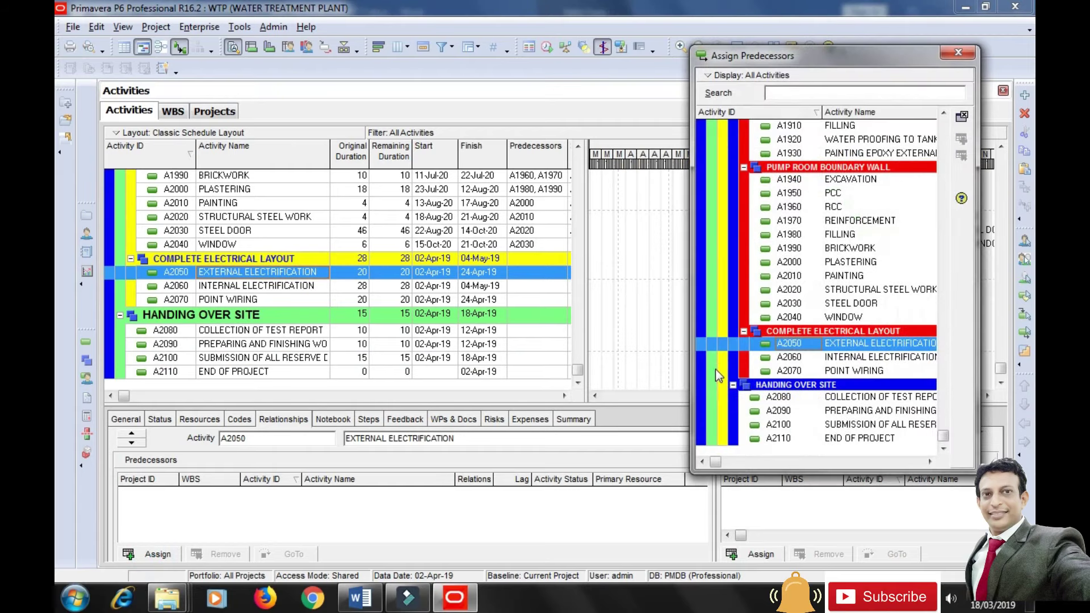
left_click_drag(943, 436, 943, 373)
left_click(845, 223)
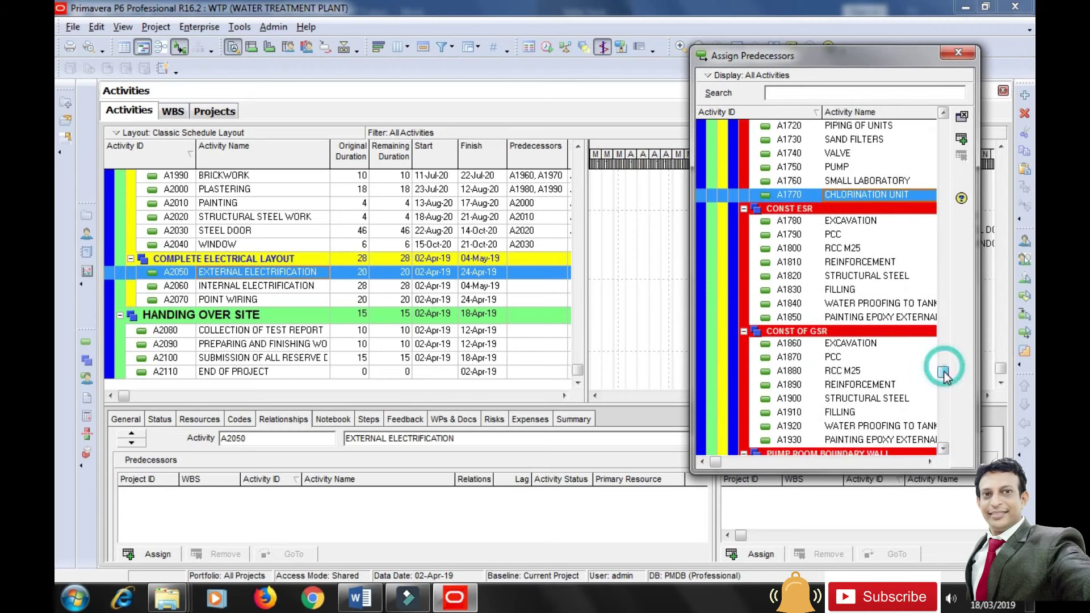
left_click(807, 318, "ctrl")
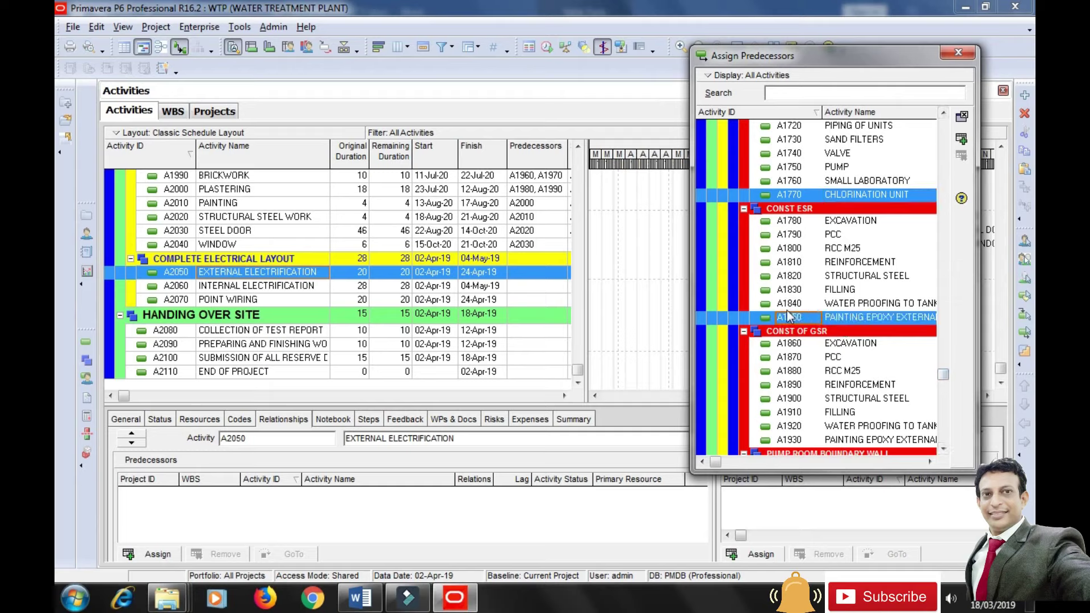
left_click_drag(943, 375, 945, 392)
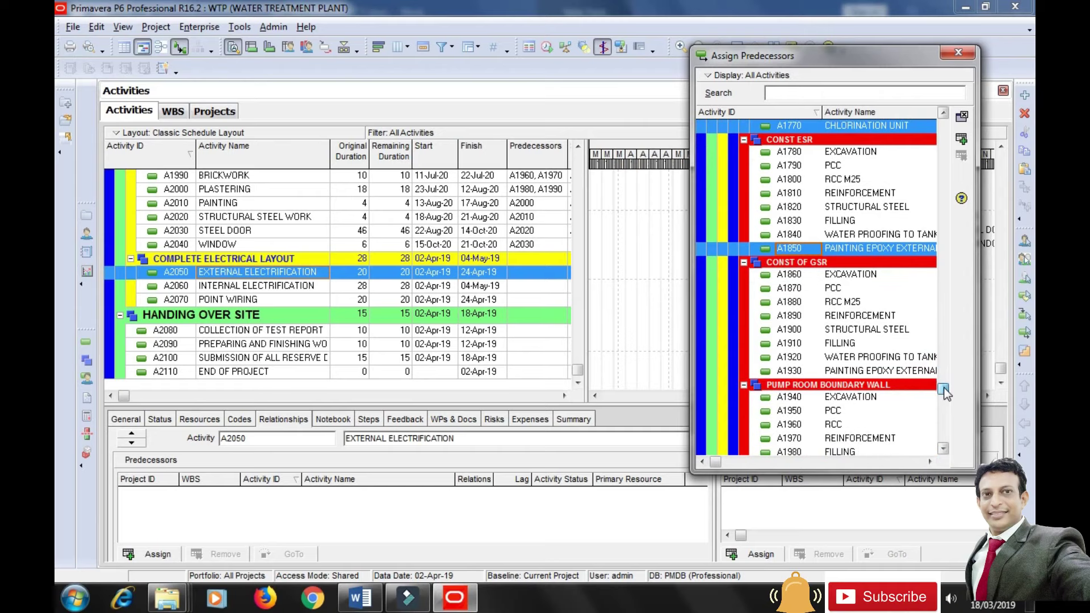
left_click(799, 371, "ctrl")
left_click_drag(948, 390, 949, 433)
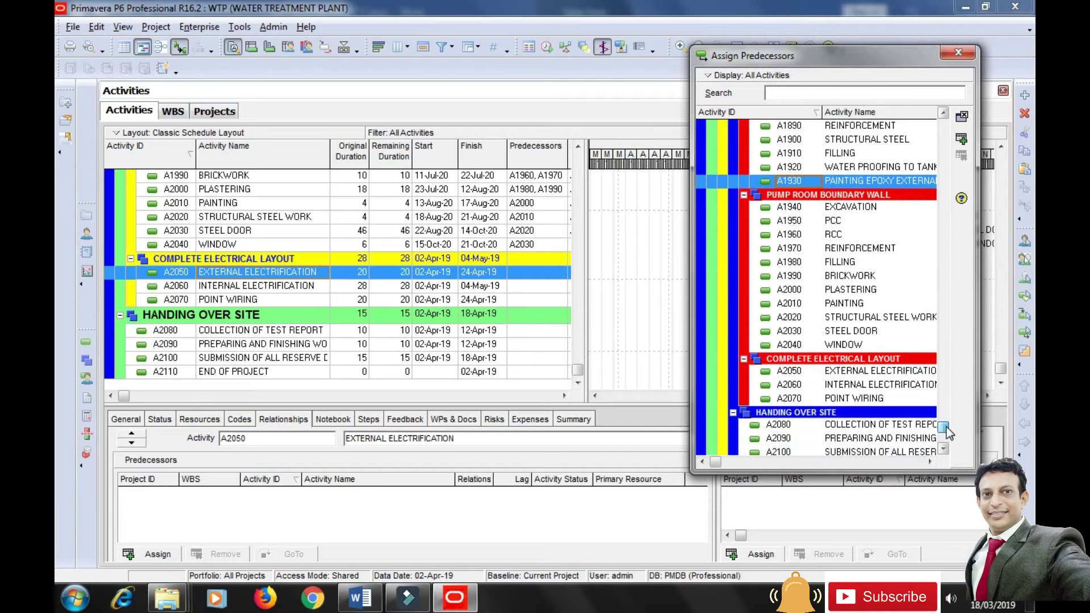
left_click(846, 345)
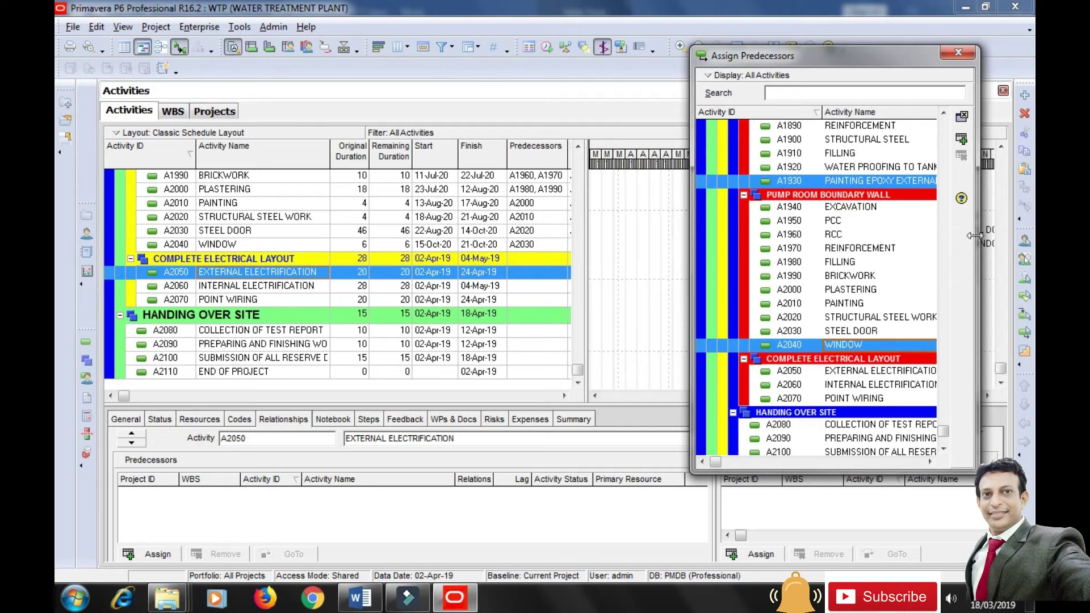
left_click(960, 140)
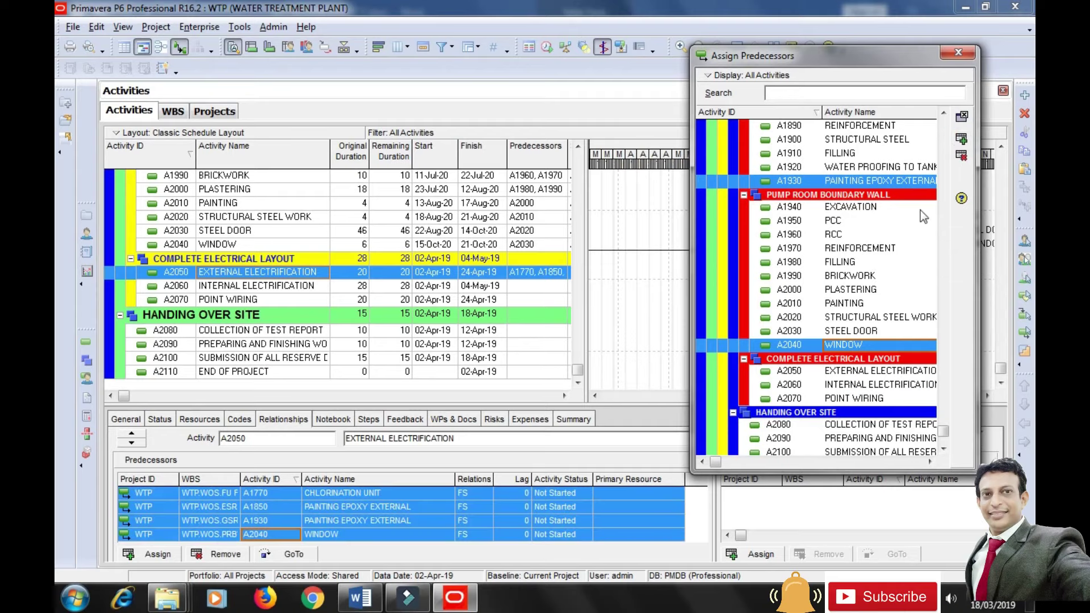
left_click(630, 552)
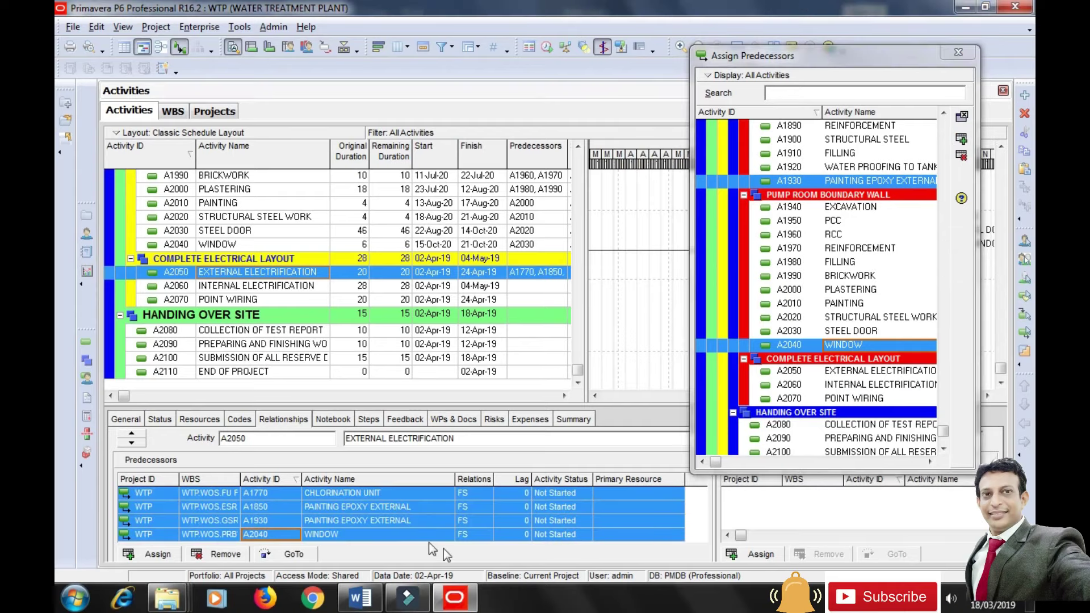
left_click(266, 495)
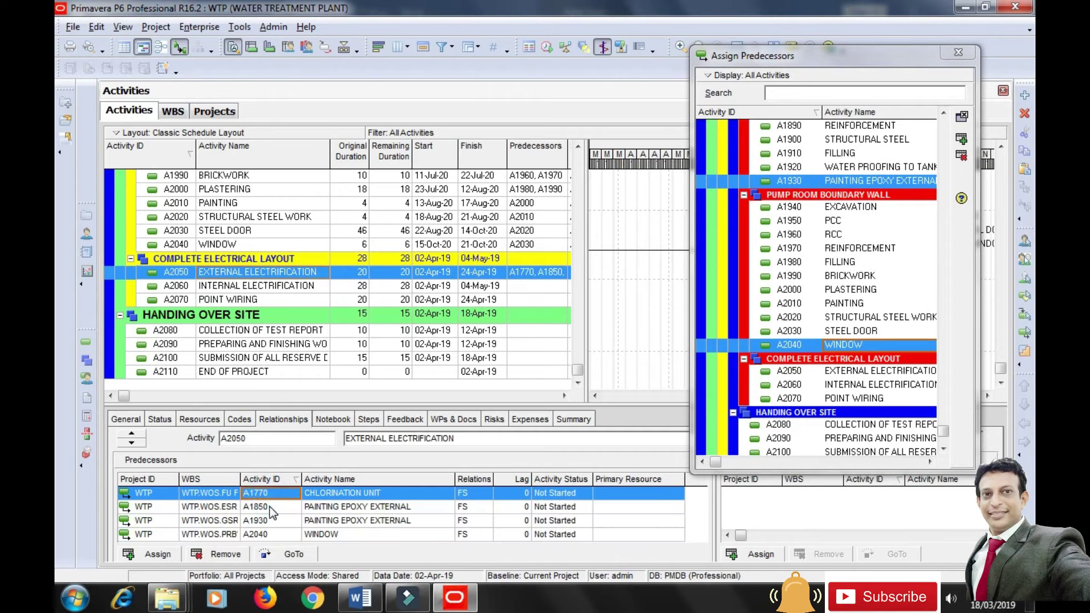
left_click(271, 507)
left_click(274, 522)
left_click(275, 536)
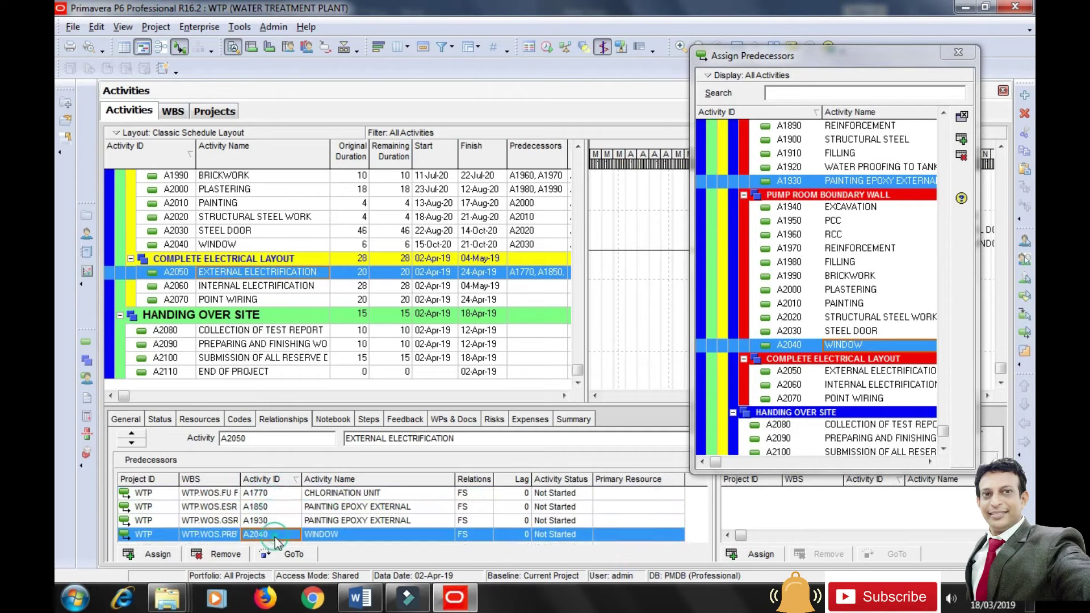
Link INTERNAL ELECTRIFICATION A2060 after A2050 and POINT WIRING A2070 after A2060.
left_click(239, 286)
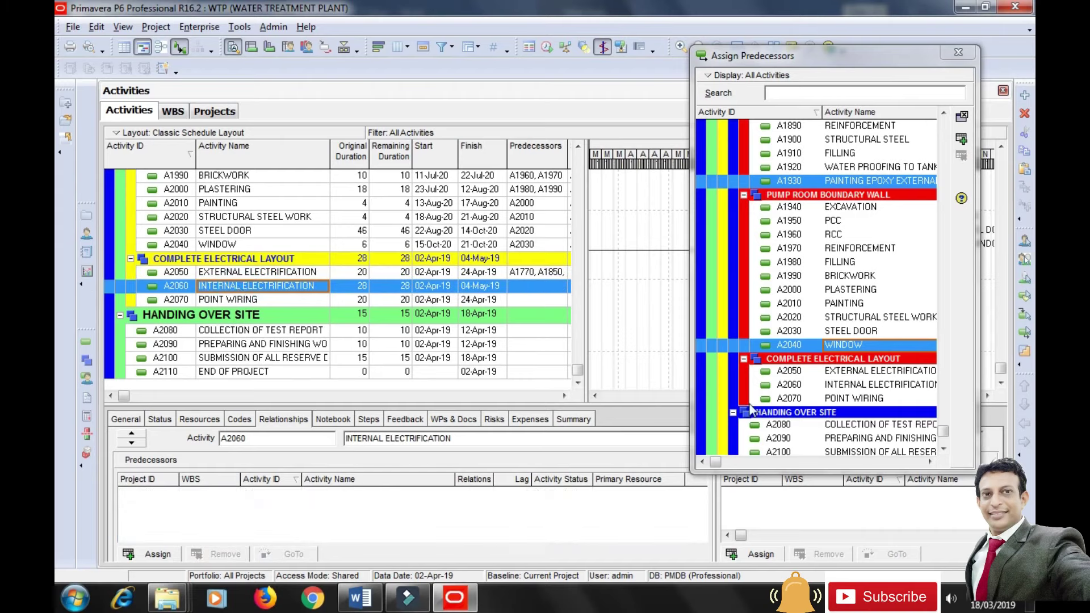
left_click(832, 372)
left_click(961, 138)
left_click(220, 301)
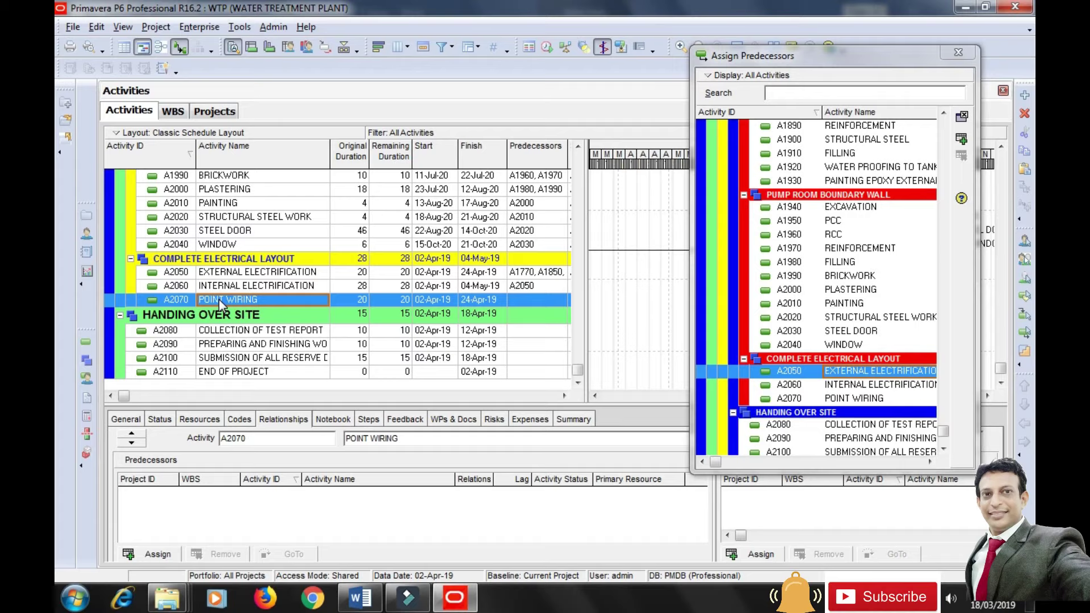
left_click(882, 385)
left_click(961, 139)
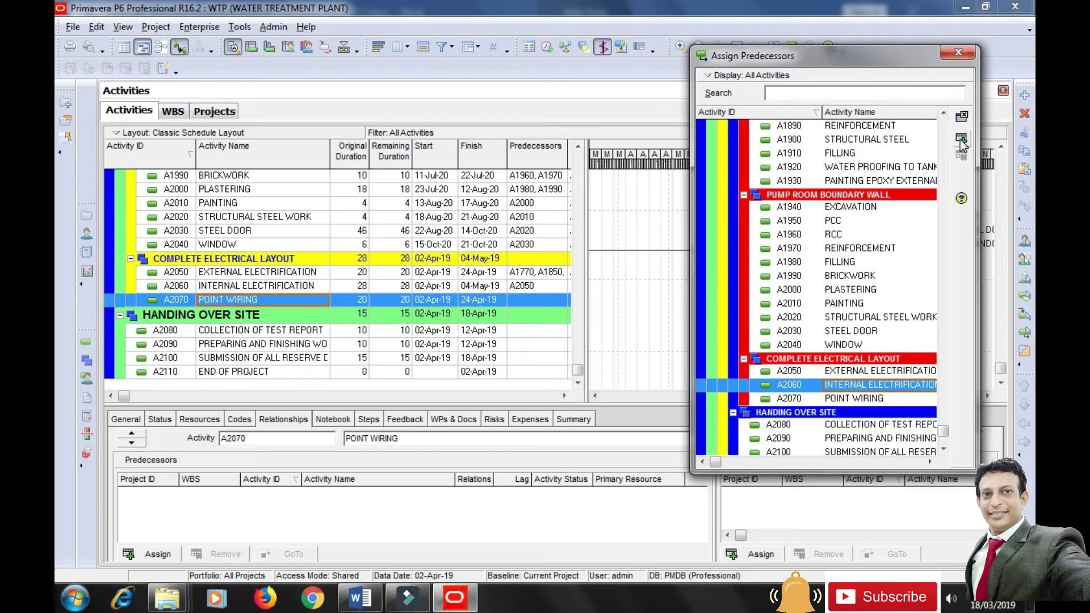
left_click(246, 334)
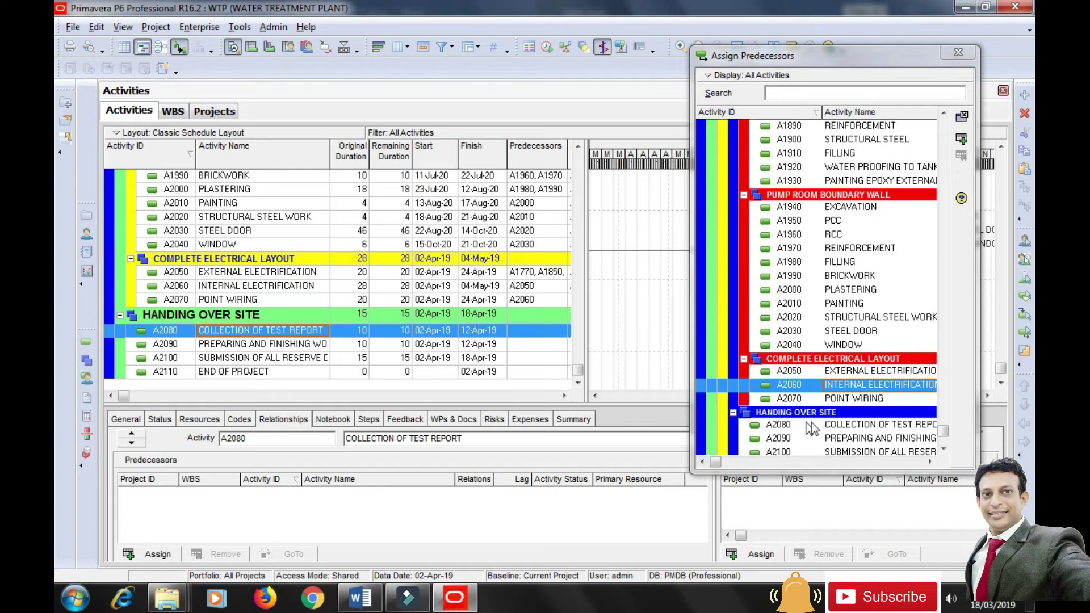
Make POINT WIRING A2070 the predecessor of both A2080 and A2090.
left_click(849, 399)
left_click(962, 141)
left_click(239, 347)
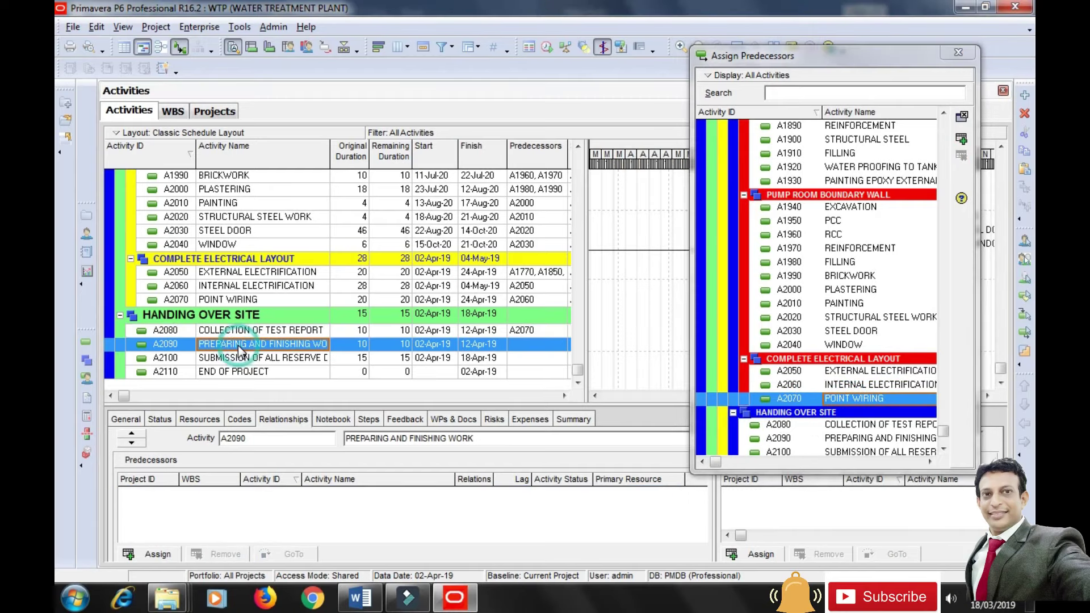
left_click(963, 140)
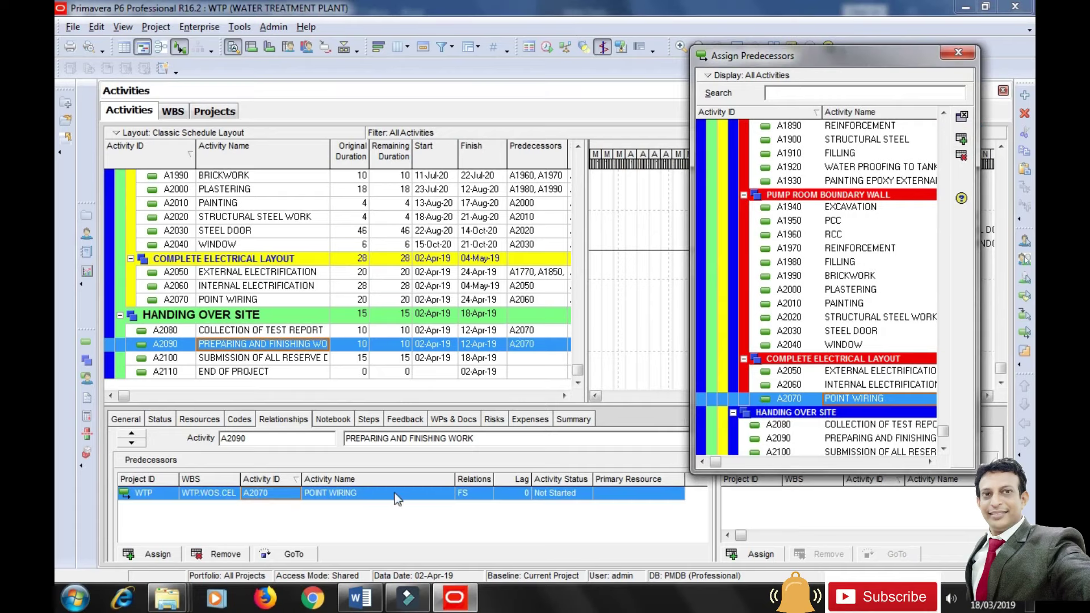
left_click(226, 359)
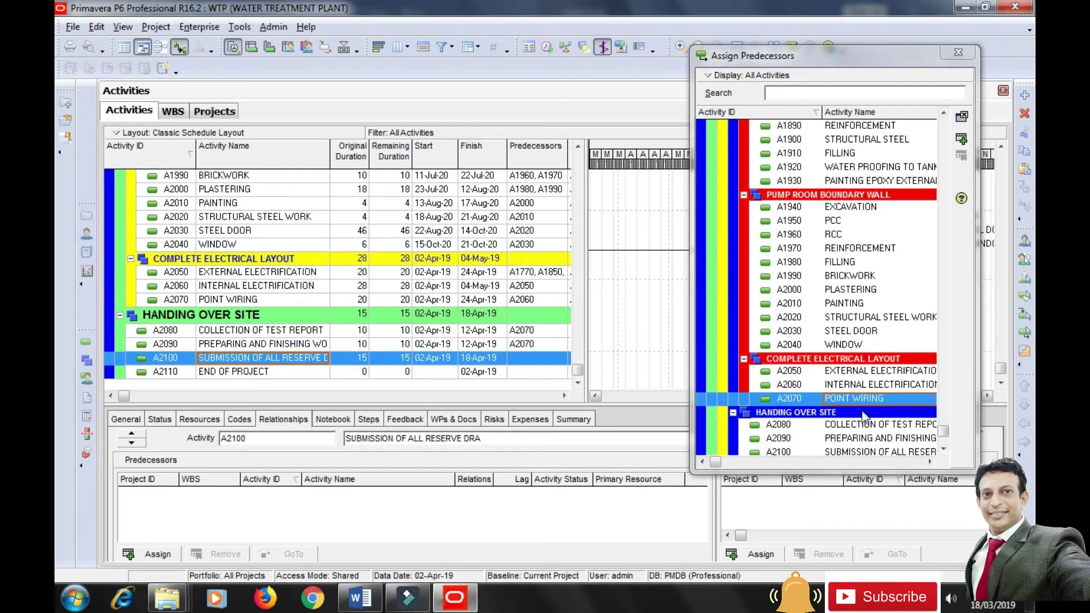
Link A2100 after A2080 and A2090, and END OF PROJECT A2110 after A2100.
left_click(859, 429)
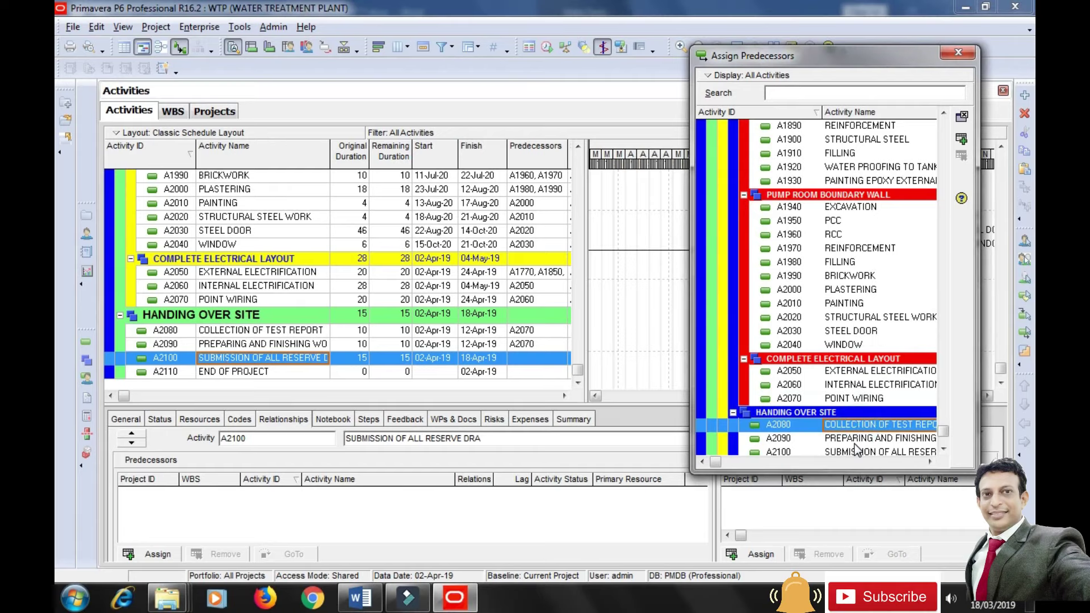
left_click(857, 439, "ctrl")
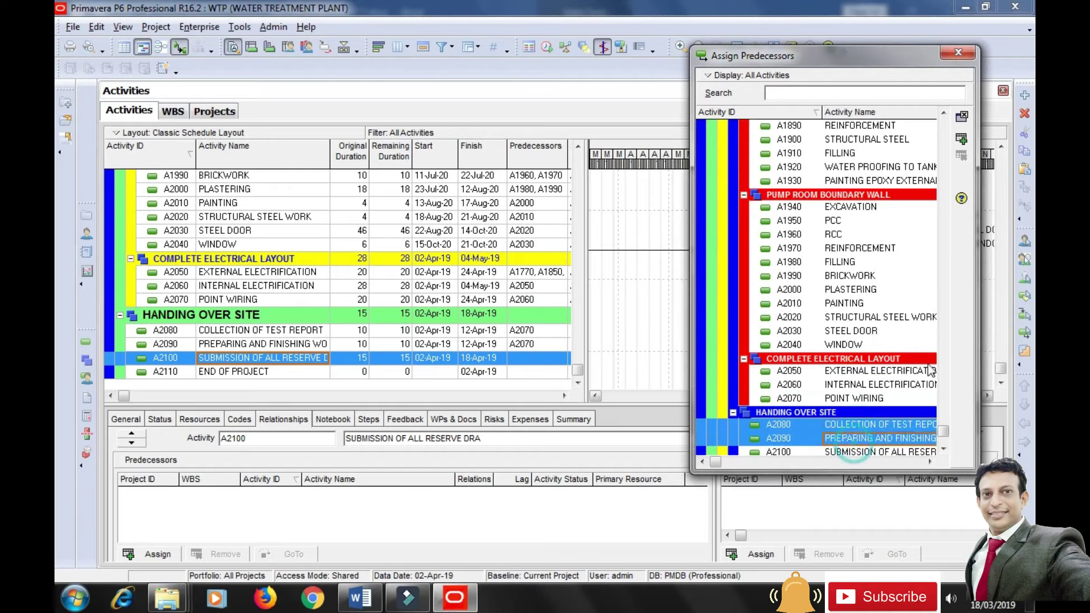
left_click(961, 139)
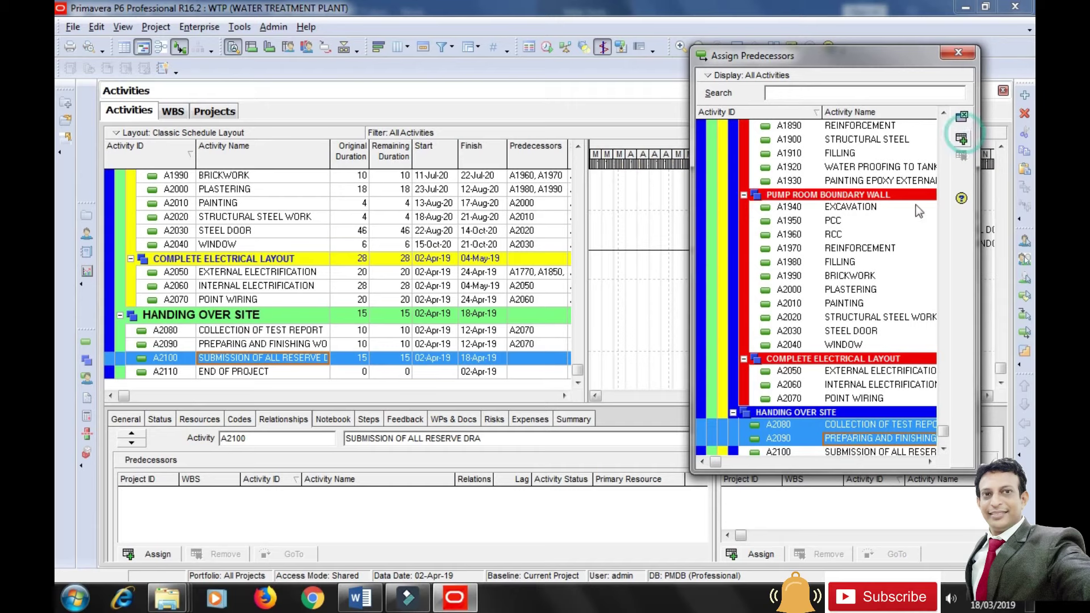
left_click(240, 373)
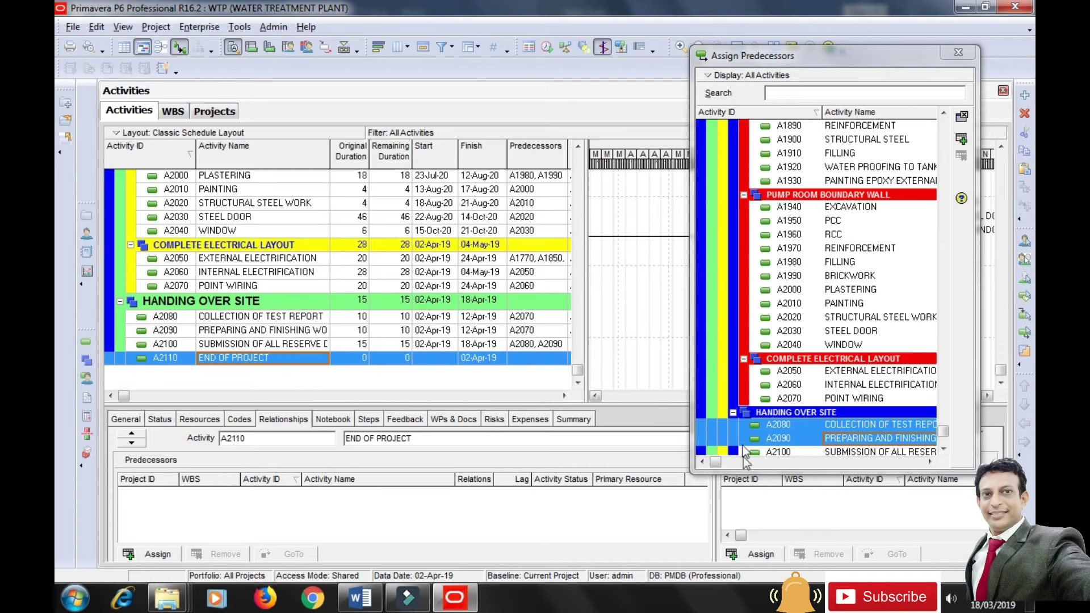
left_click(884, 452)
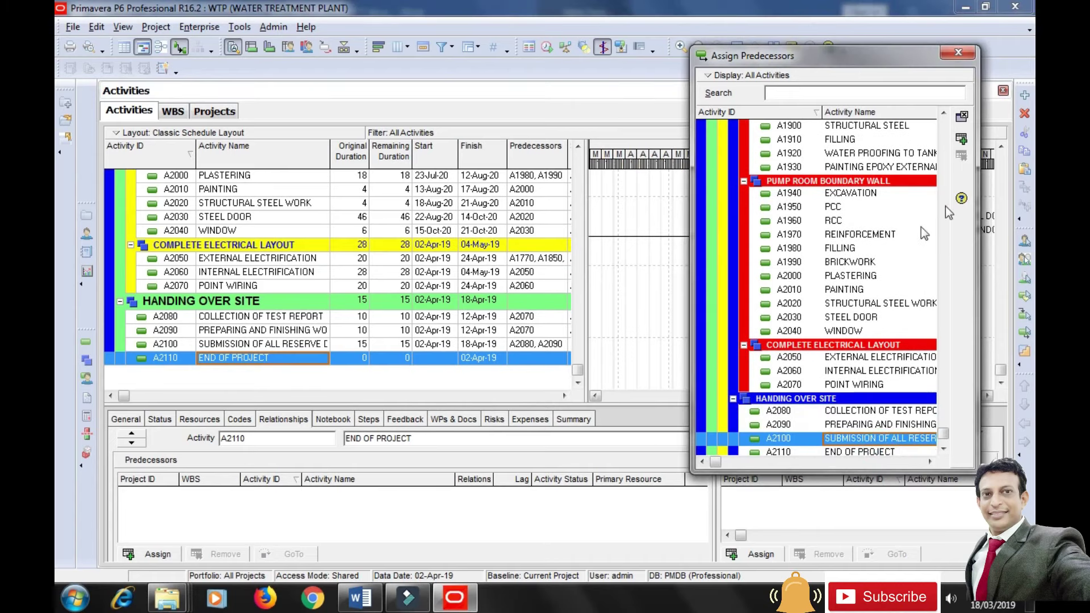
left_click(962, 139)
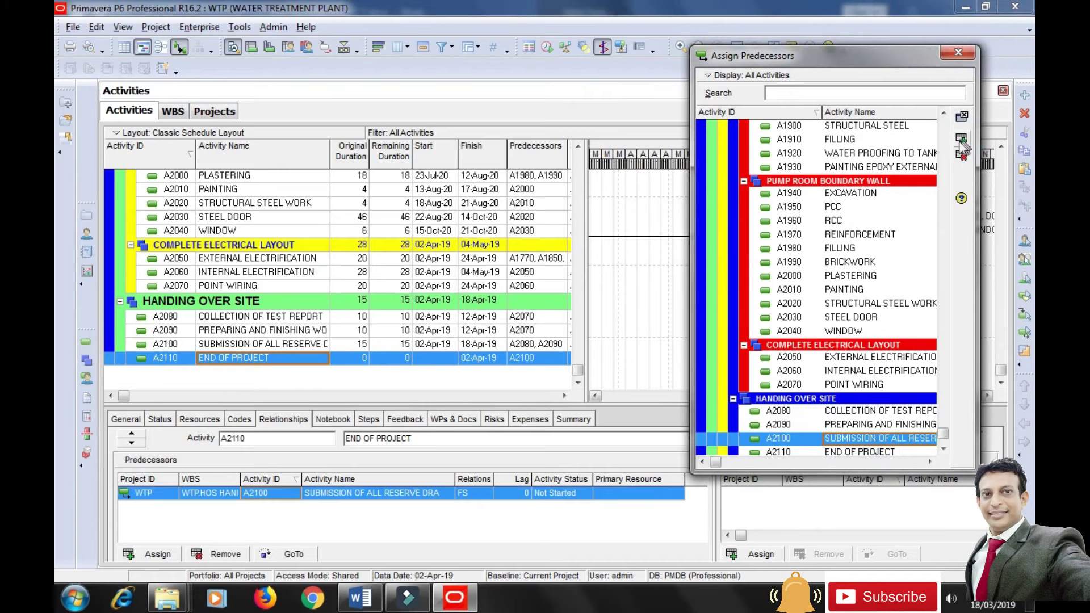
left_click(958, 53)
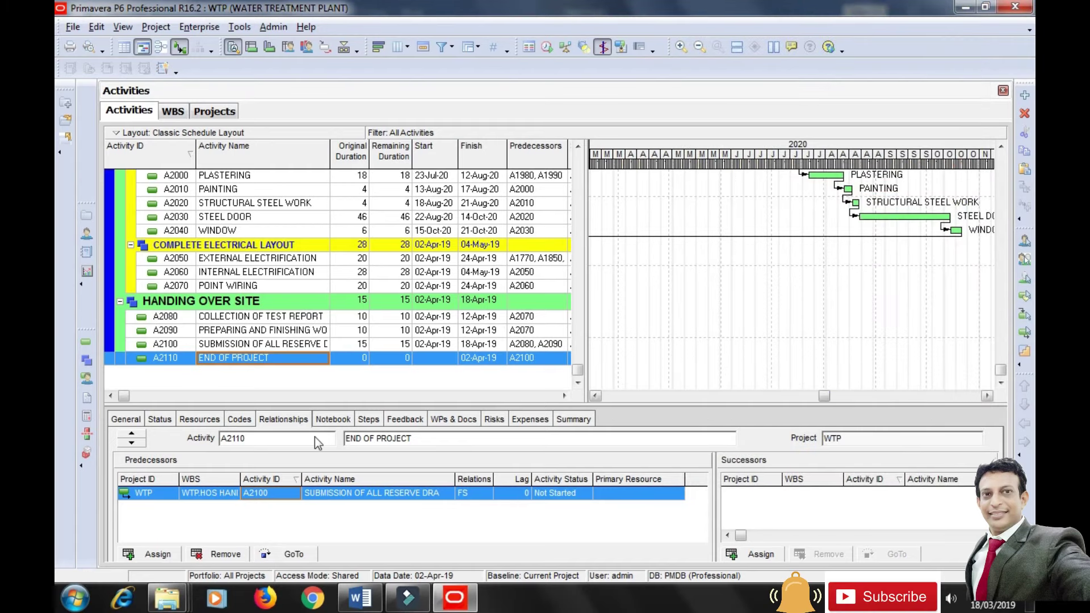
Reschedule the project so electrical work starts 07-Dec-20 and END OF PROJECT lands on 24-Mar-21.
left_click_drag(825, 399, 603, 413)
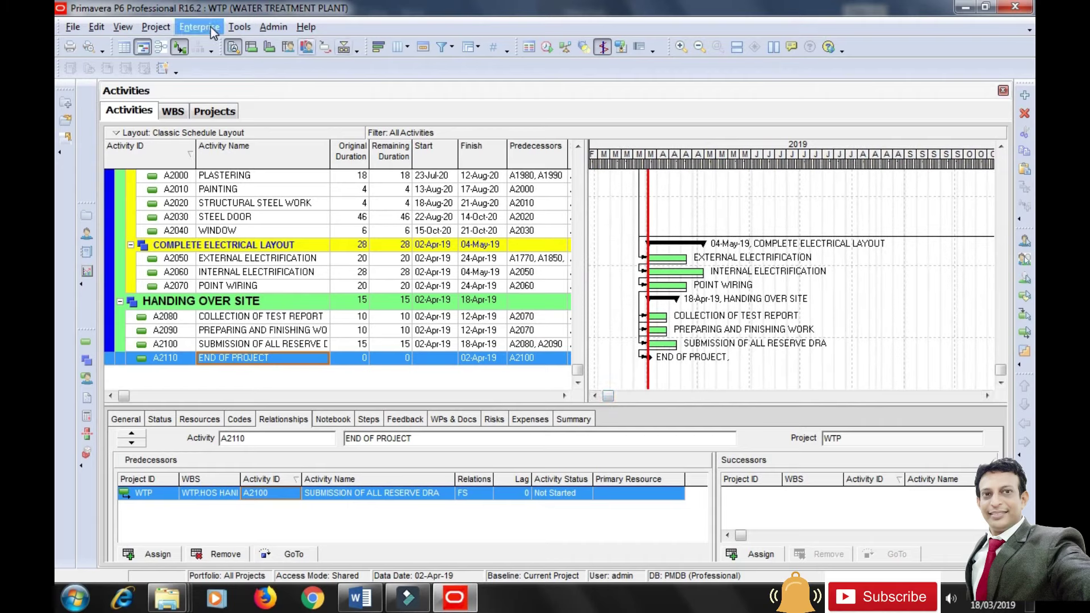
left_click(244, 26)
left_click(266, 45)
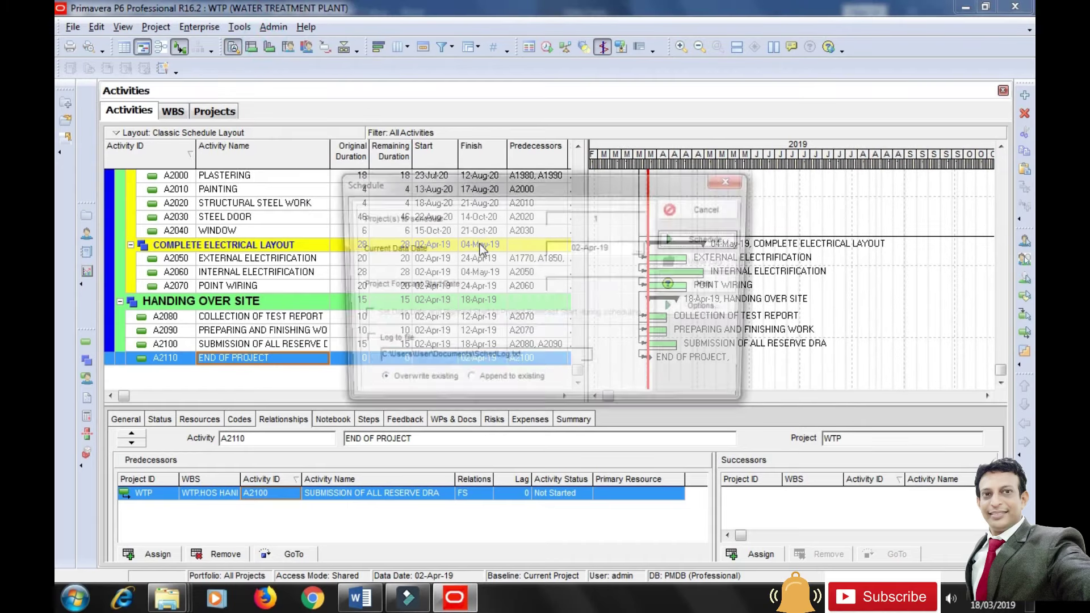
left_click(700, 243)
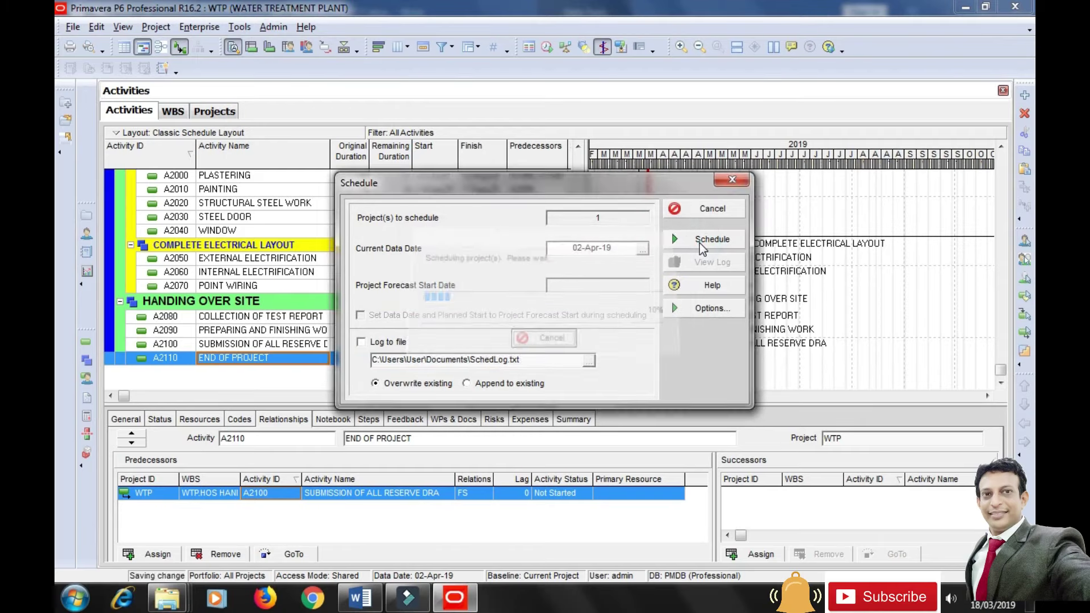
left_click_drag(612, 397, 906, 395)
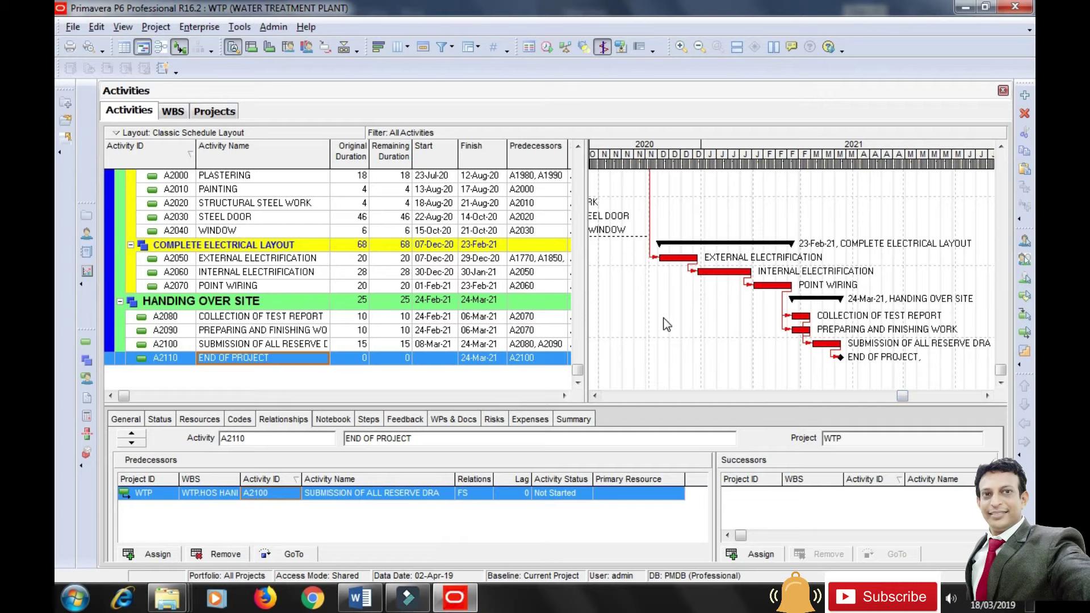
left_click_drag(584, 359, 555, 356)
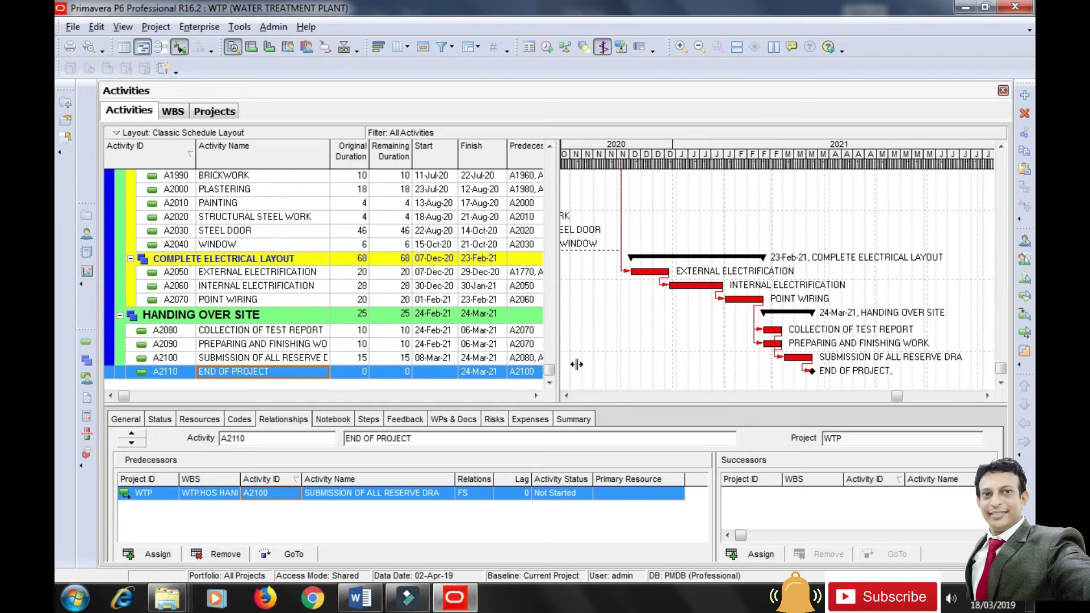
left_click_drag(897, 398, 877, 398)
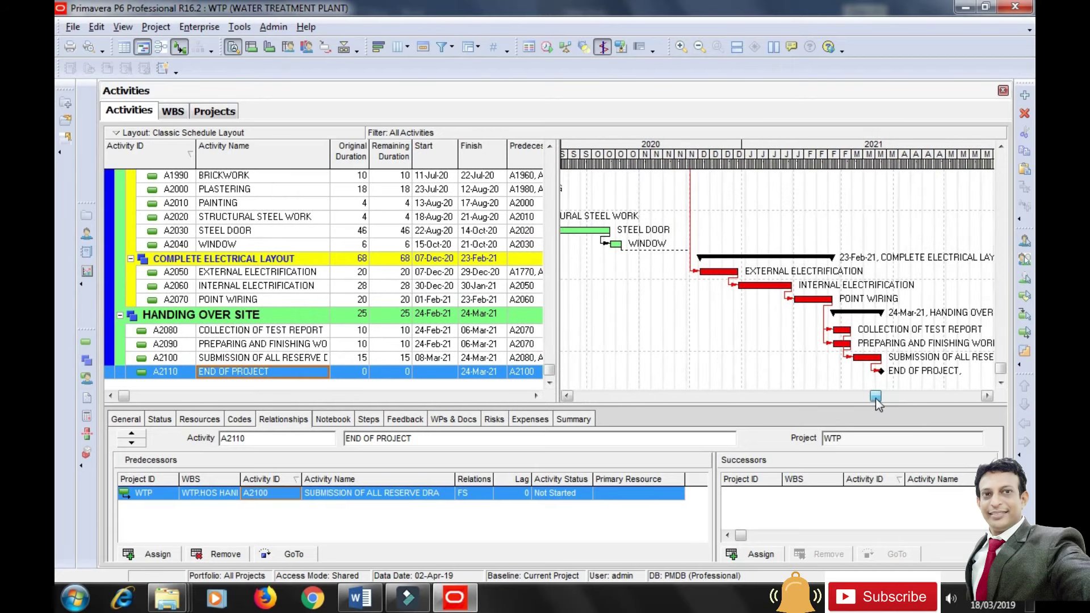
scroll(1002, 378, "up", 4)
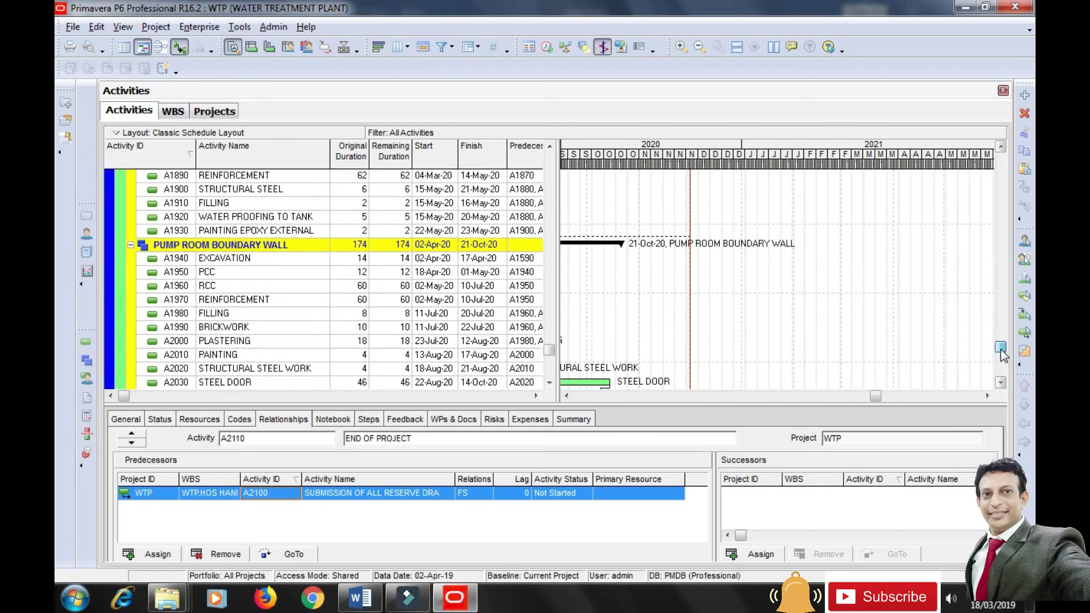
left_click_drag(901, 168, 689, 175)
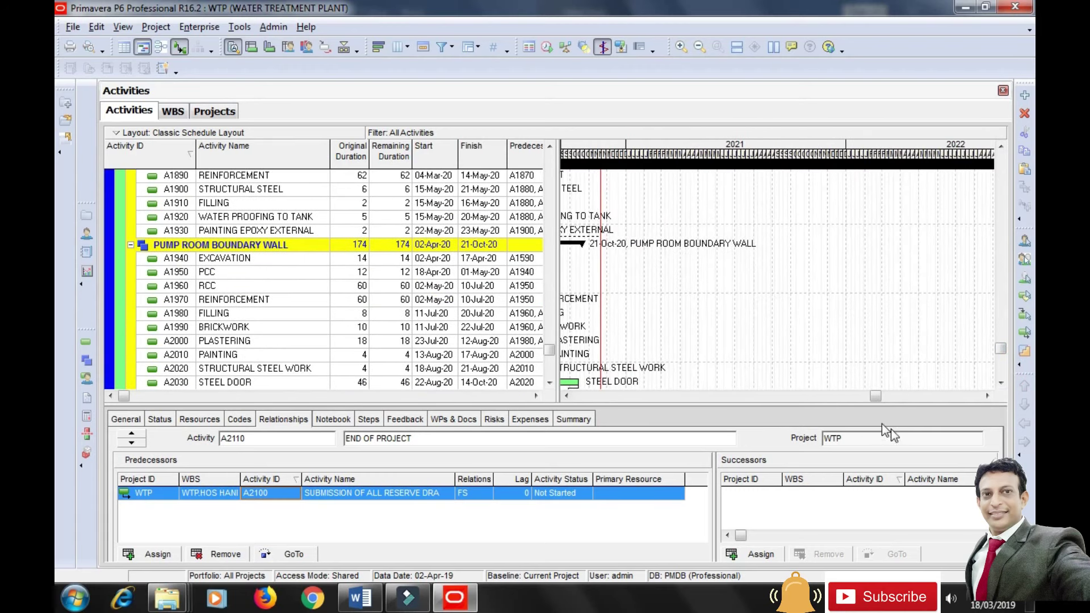
left_click_drag(876, 396, 737, 407)
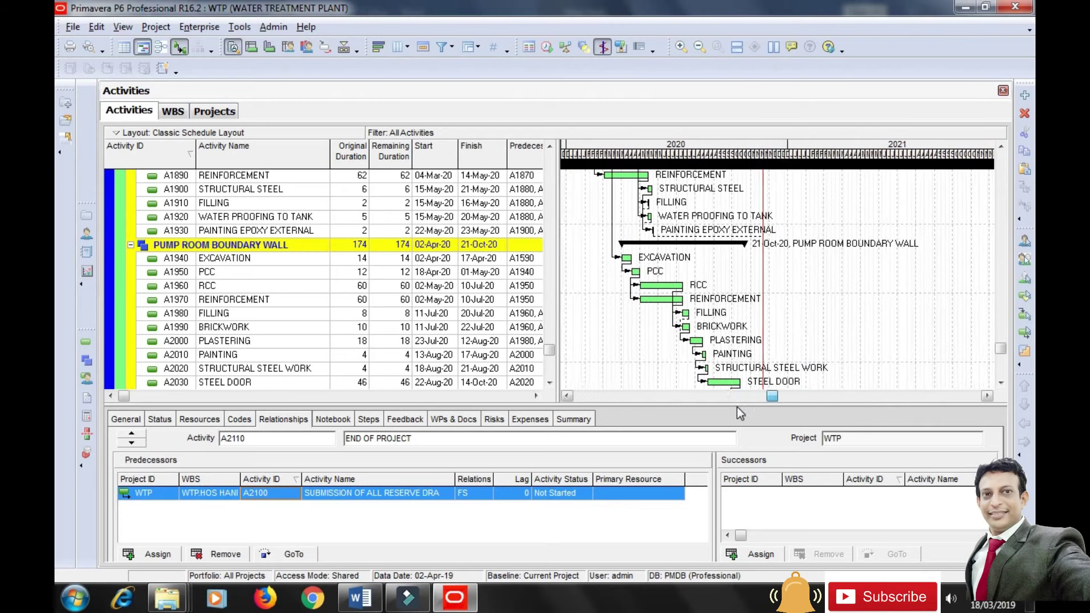
left_click_drag(1001, 351, 1006, 152)
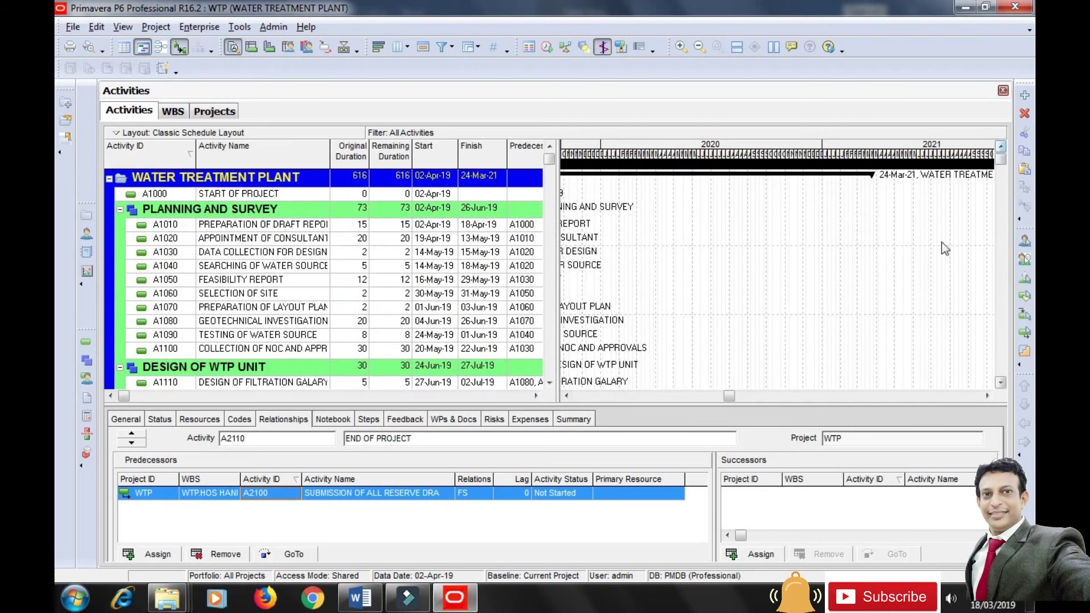
left_click_drag(728, 396, 593, 409)
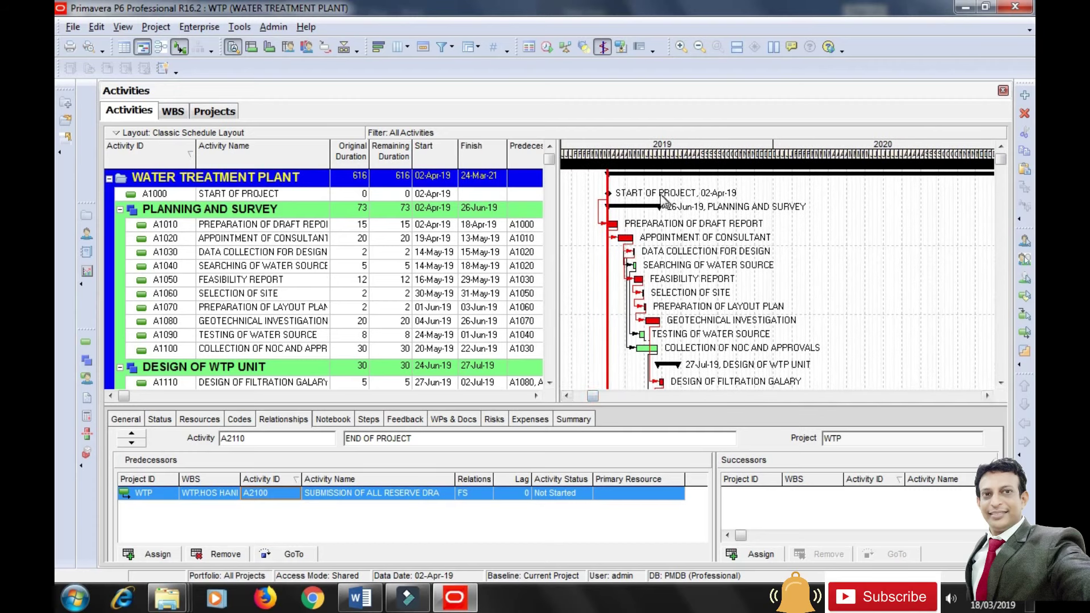
left_click(1000, 382)
left_click(1000, 383)
left_click(1000, 384)
left_click(1000, 384)
left_click(1001, 385)
left_click(1000, 384)
left_click(1000, 384)
left_click(1000, 384)
left_click(1001, 384)
left_click(1000, 384)
left_click(1000, 384)
left_click(1000, 384)
left_click(1001, 385)
left_click(1000, 385)
left_click(1000, 384)
left_click(1001, 385)
left_click(1000, 384)
left_click(1001, 384)
left_click(1000, 384)
left_click(1000, 385)
left_click(1000, 384)
left_click(1000, 385)
left_click(1000, 384)
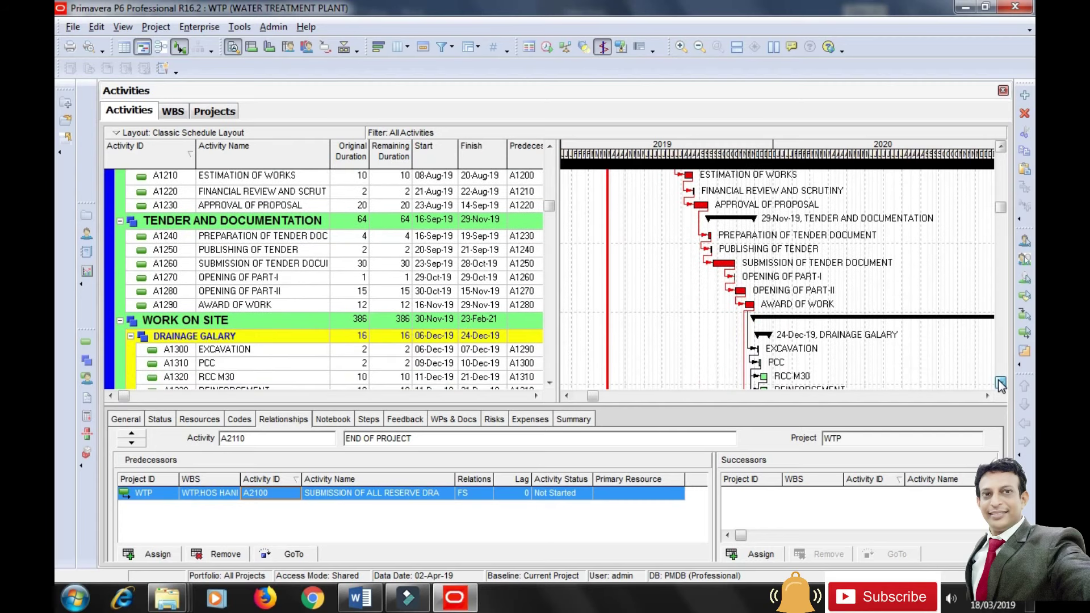
left_click(1000, 385)
left_click(1001, 384)
left_click(1000, 384)
left_click(1001, 383)
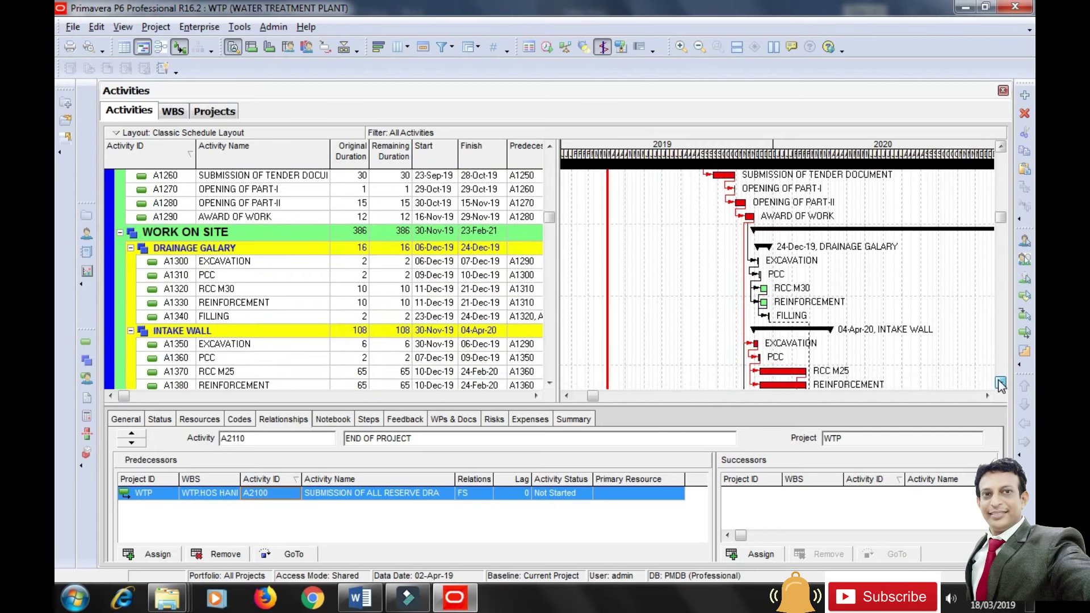
left_click(1001, 383)
left_click(1000, 383)
left_click(1000, 383)
left_click(1001, 383)
left_click(1001, 383)
left_click(1000, 383)
left_click(1000, 383)
left_click(1000, 384)
left_click(1000, 384)
left_click(1001, 383)
left_click(1000, 383)
left_click(1000, 383)
left_click(1000, 383)
left_click(1000, 384)
left_click(1000, 383)
left_click(1000, 384)
left_click(1000, 383)
left_click(1000, 383)
left_click(1001, 383)
left_click(1000, 383)
left_click(1000, 383)
left_click(1001, 384)
left_click(1000, 383)
left_click(1000, 383)
left_click(1000, 383)
left_click(1000, 383)
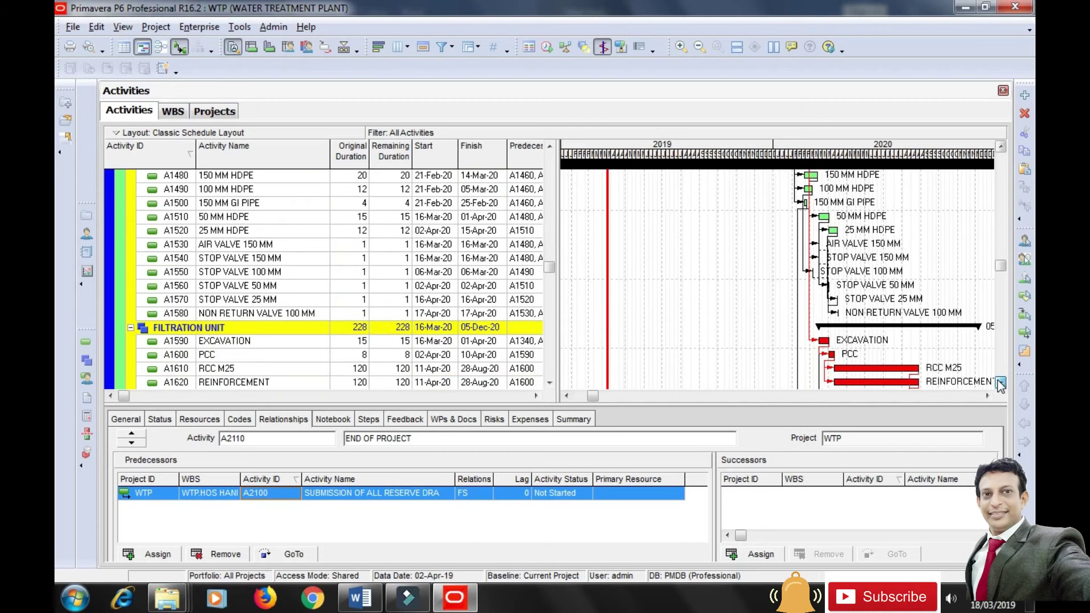
left_click(1000, 383)
left_click(1001, 383)
left_click(1000, 383)
left_click(1000, 383)
left_click(1000, 383)
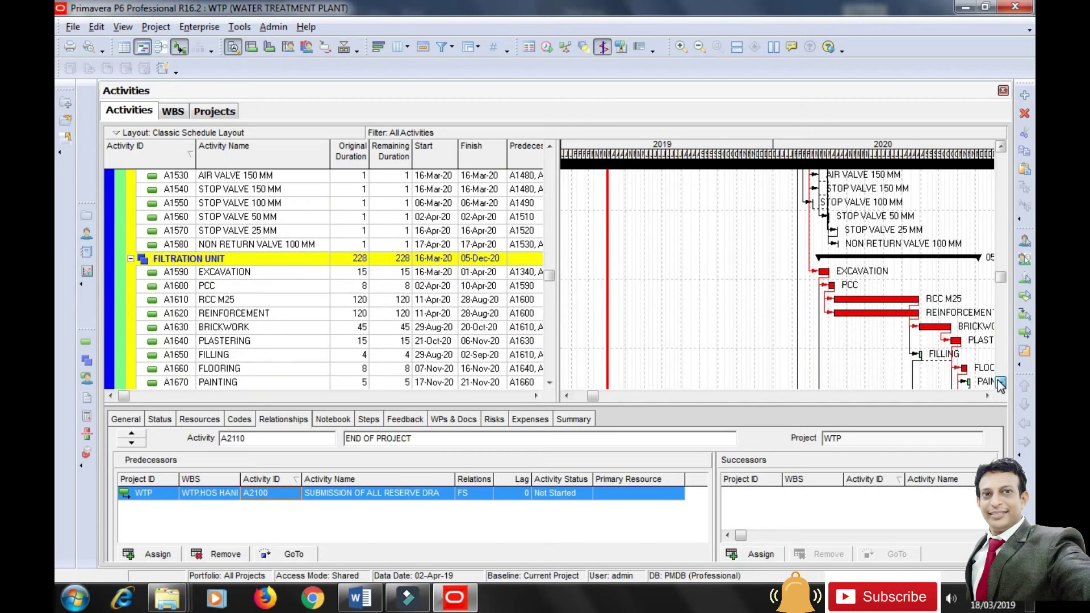
left_click(1001, 383)
left_click(1000, 383)
left_click(1000, 383)
left_click(1000, 383)
left_click(1000, 383)
left_click(1000, 383)
left_click(1000, 383)
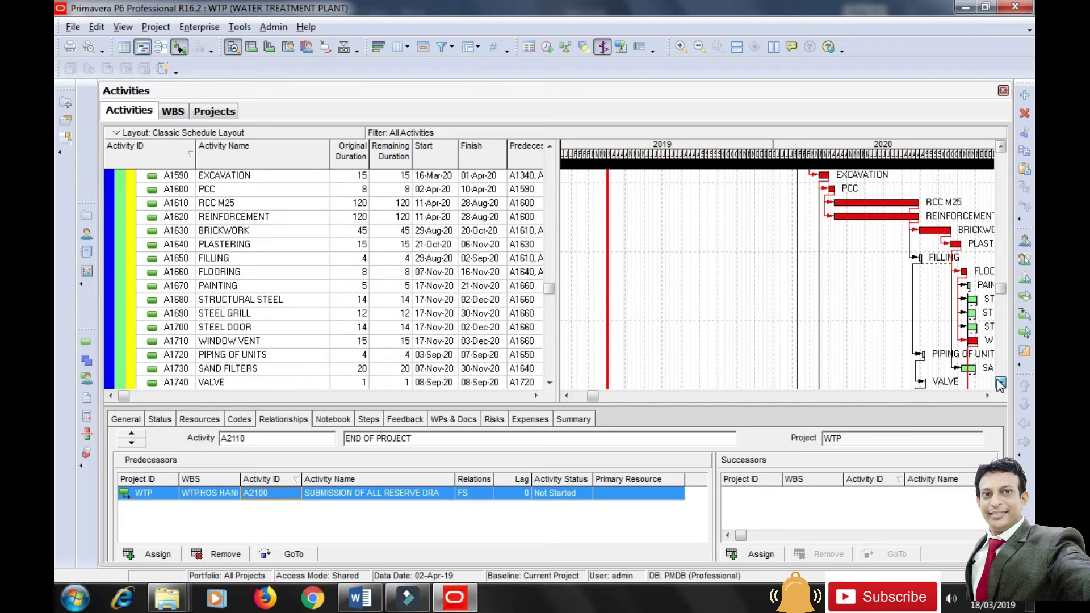
left_click(1001, 383)
left_click(1001, 383)
left_click(1000, 383)
left_click(1001, 383)
left_click(1000, 384)
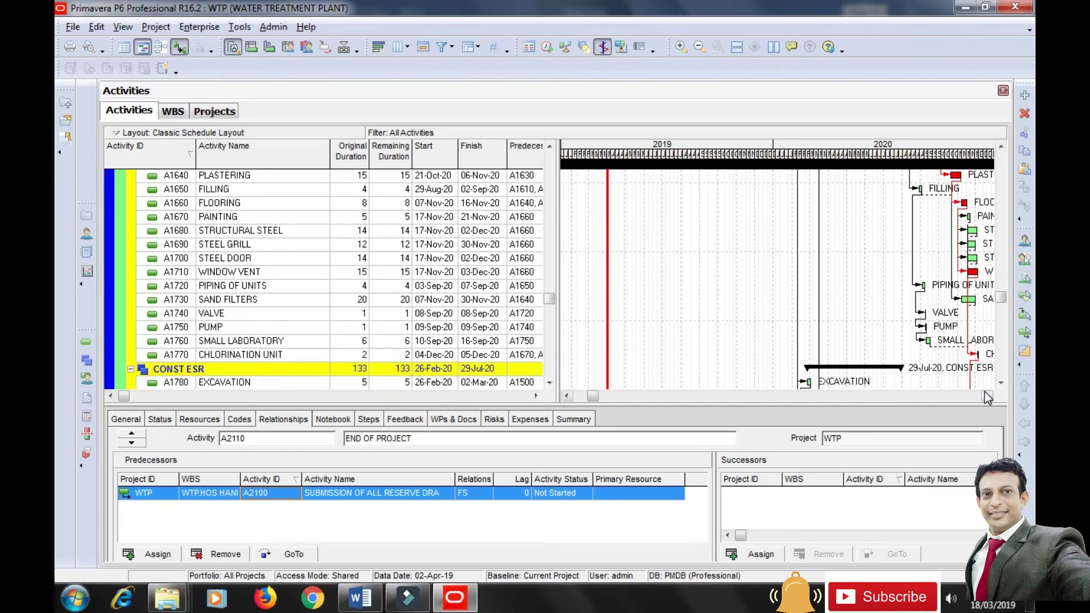
left_click(986, 396)
left_click(986, 395)
left_click(985, 395)
left_click(985, 396)
left_click(985, 395)
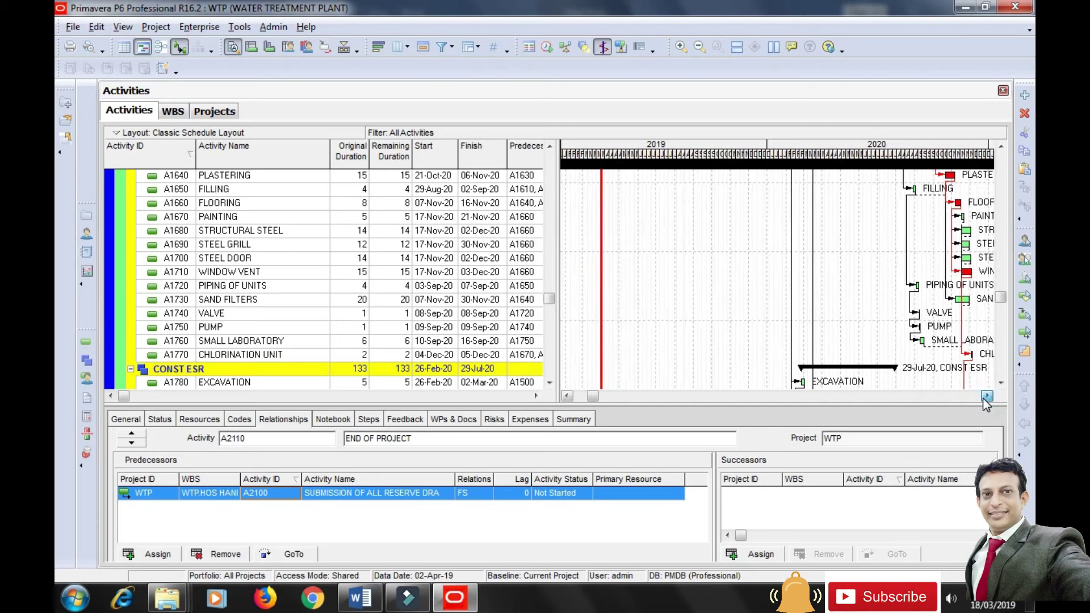
left_click_drag(592, 395, 678, 397)
left_click(1000, 383)
left_click(1006, 385)
left_click(1006, 385)
left_click(1006, 385)
left_click(1006, 384)
left_click(1006, 385)
left_click(1006, 385)
left_click(1006, 384)
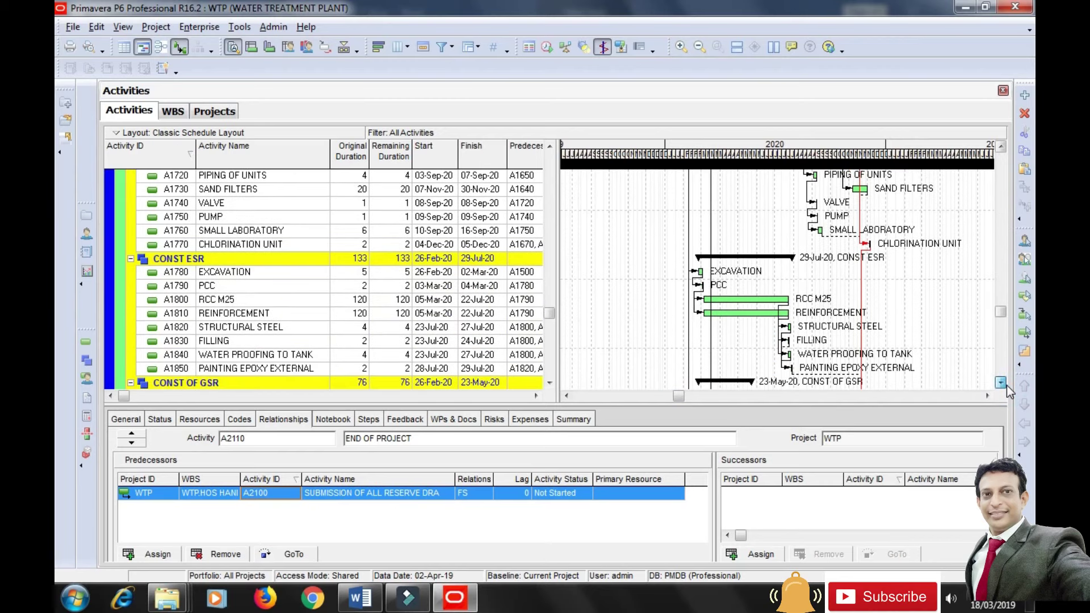
left_click(1000, 383)
left_click(1000, 383)
left_click(1001, 383)
left_click(1000, 383)
left_click(1000, 383)
left_click(1000, 383)
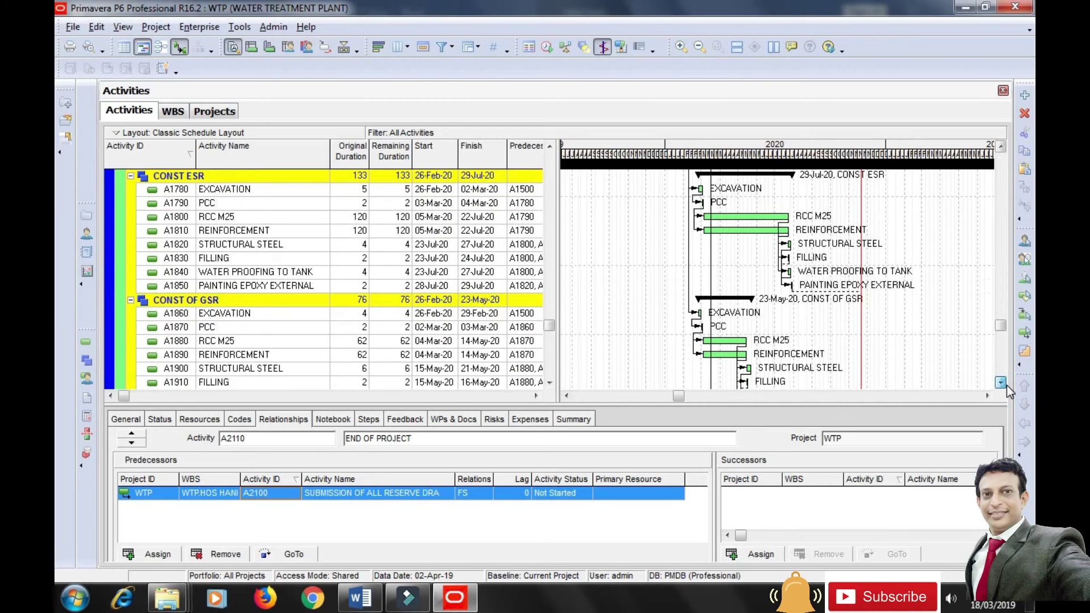
left_click(1006, 385)
left_click(1006, 385)
left_click(1006, 385)
left_click(1006, 385)
left_click(1006, 384)
left_click(1006, 385)
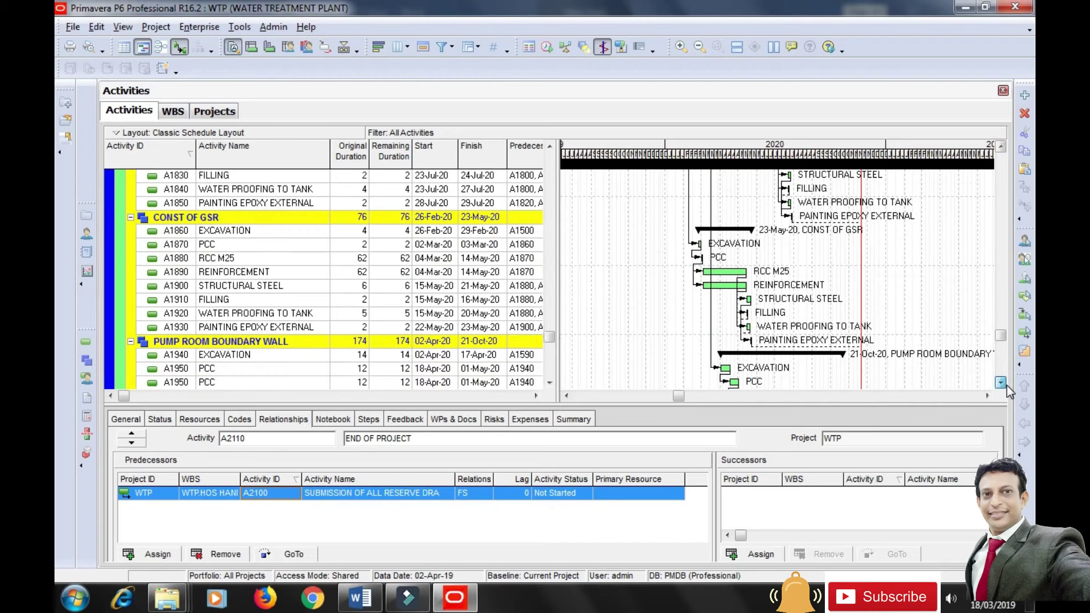
left_click(1007, 385)
left_click(1006, 385)
left_click(1007, 384)
left_click(1007, 385)
left_click(1006, 385)
left_click(1006, 385)
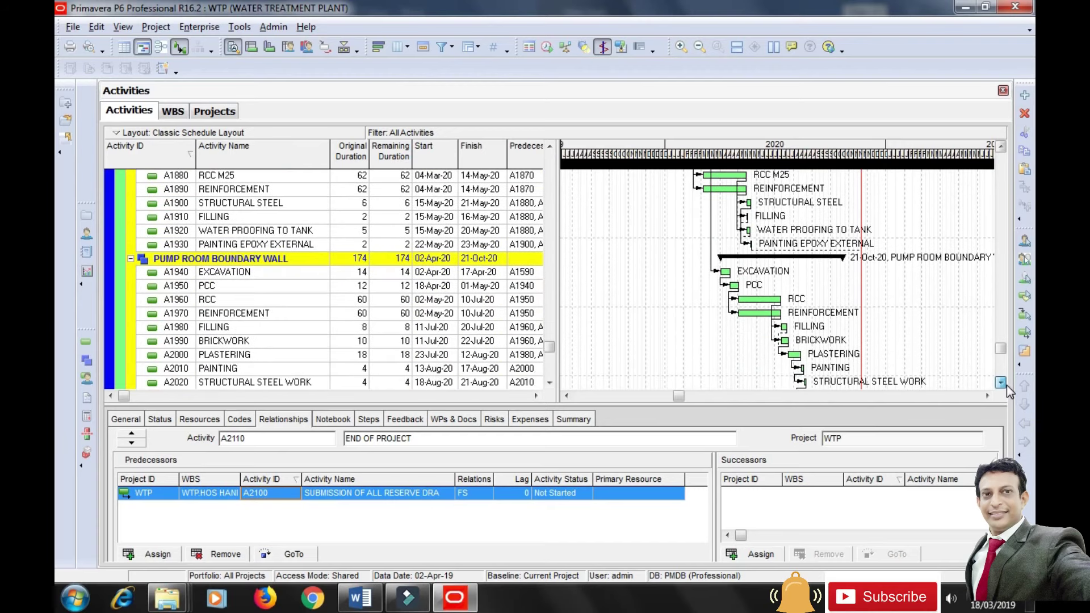
left_click(1007, 385)
left_click(1006, 385)
left_click(1006, 385)
left_click(1006, 385)
left_click(1006, 385)
left_click(1007, 385)
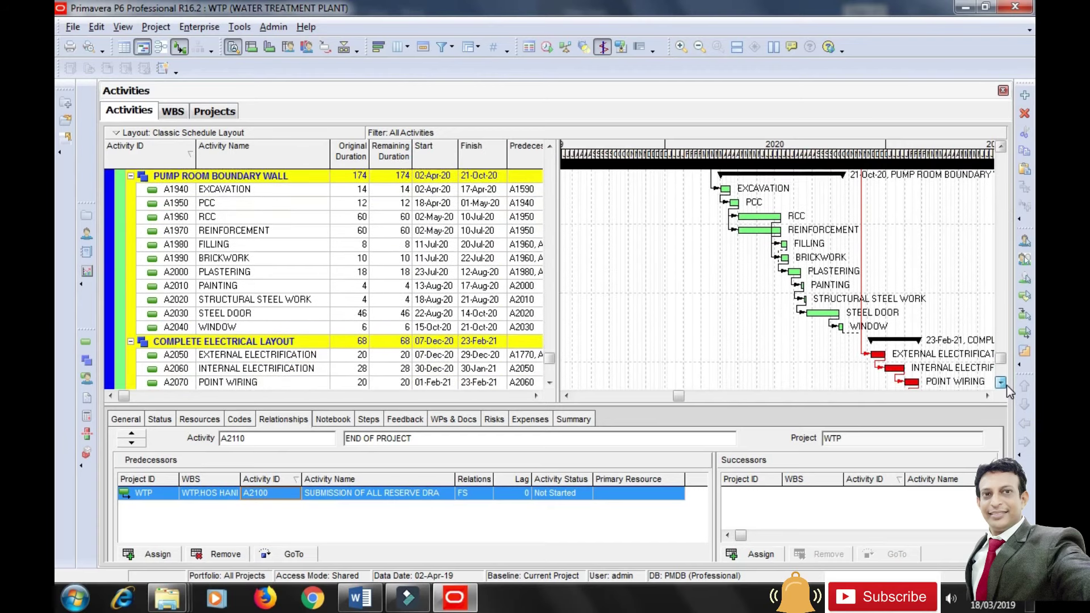
left_click(1006, 385)
left_click(1007, 385)
left_click(1007, 385)
left_click(1006, 385)
left_click(1006, 385)
left_click(1007, 385)
left_click(1007, 385)
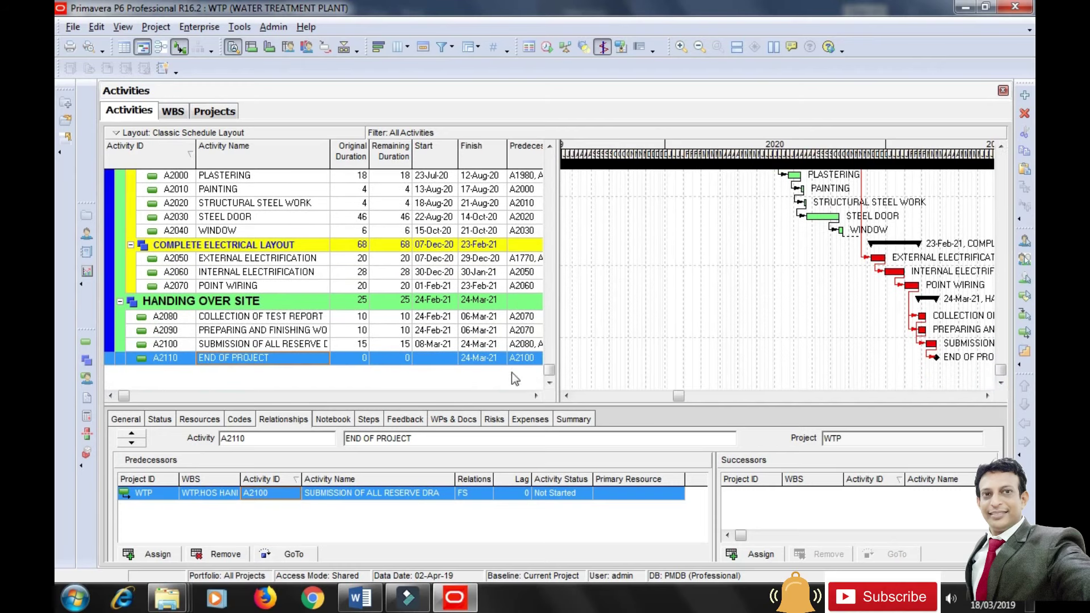
left_click_drag(550, 373, 564, 143)
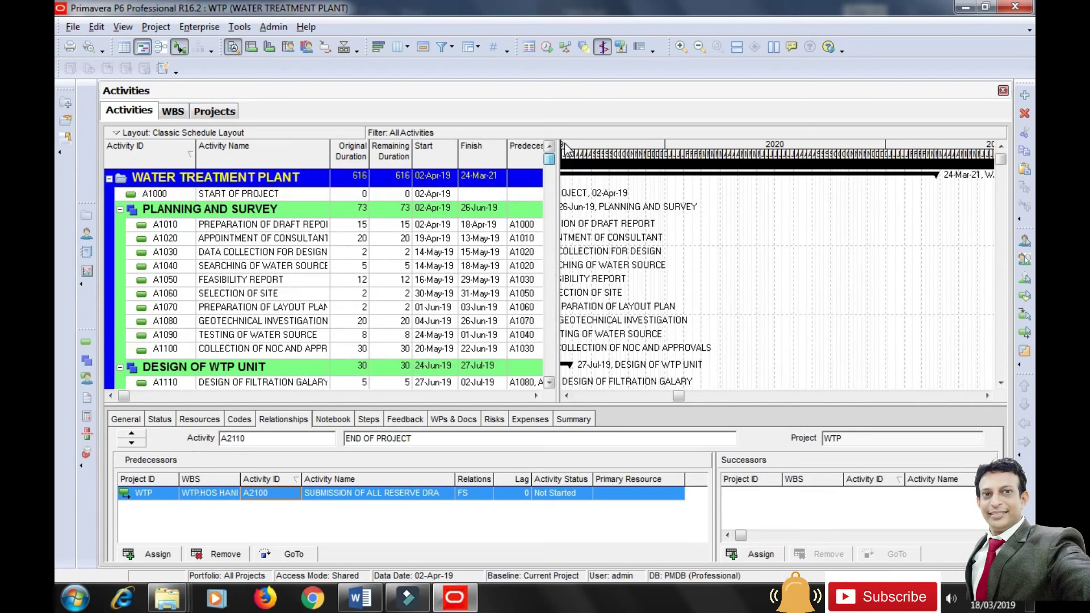
Collapse the Planning and Survey, Design, Proposal, Tender, Work on Site and Handing Over Site bands.
left_click_drag(670, 396, 566, 396)
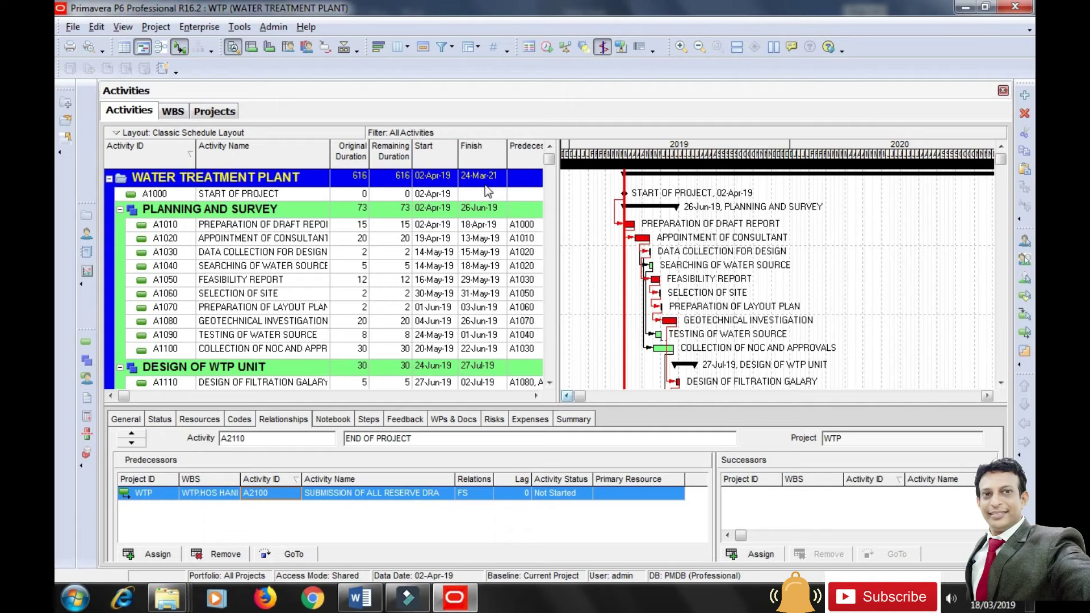
left_click(120, 210)
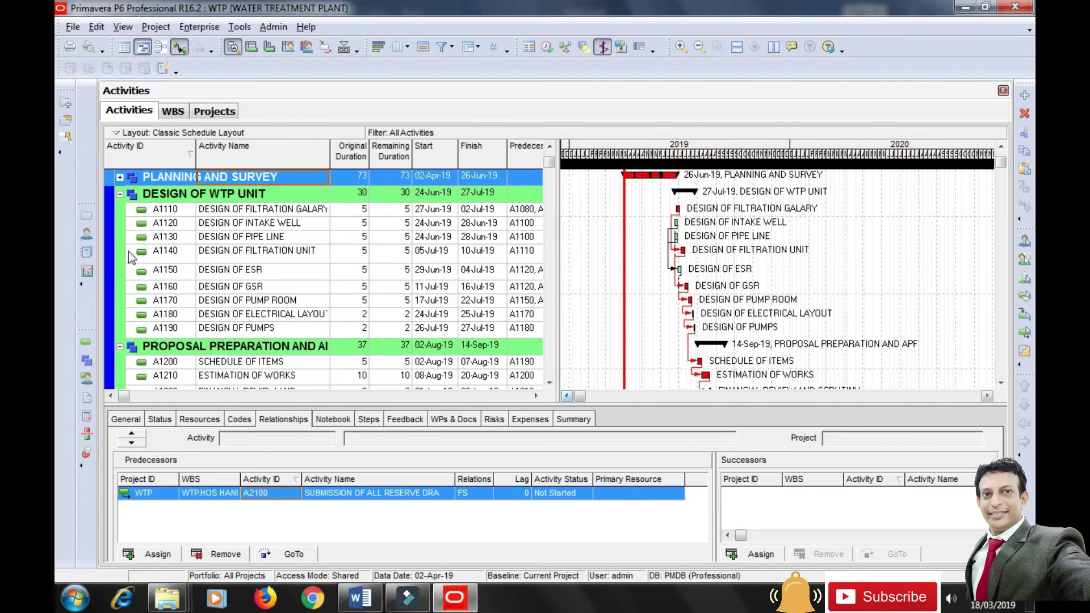
left_click(120, 195)
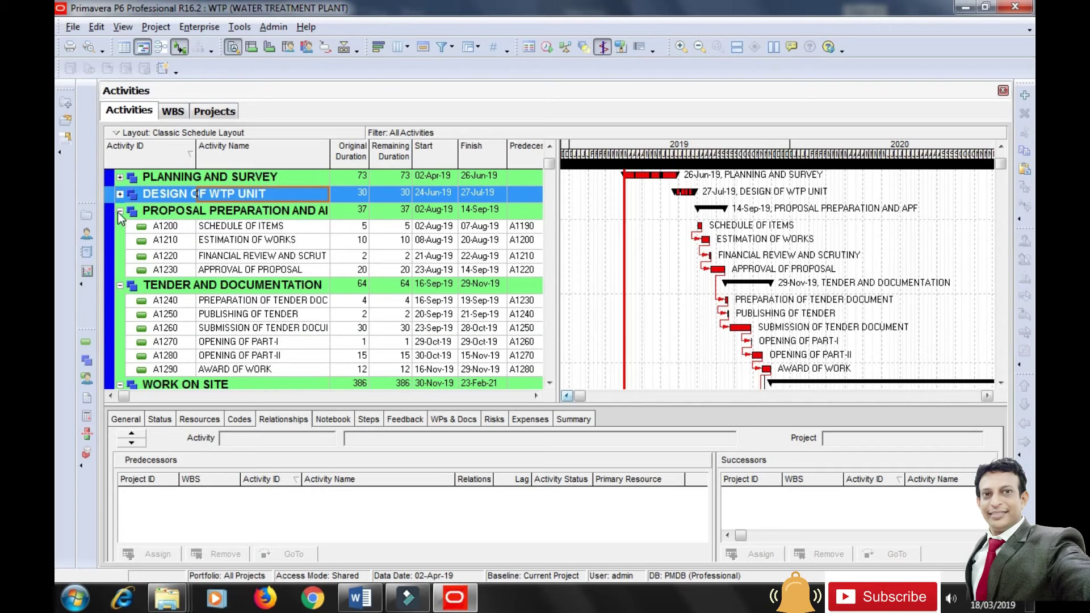
left_click(119, 210)
left_click(121, 228)
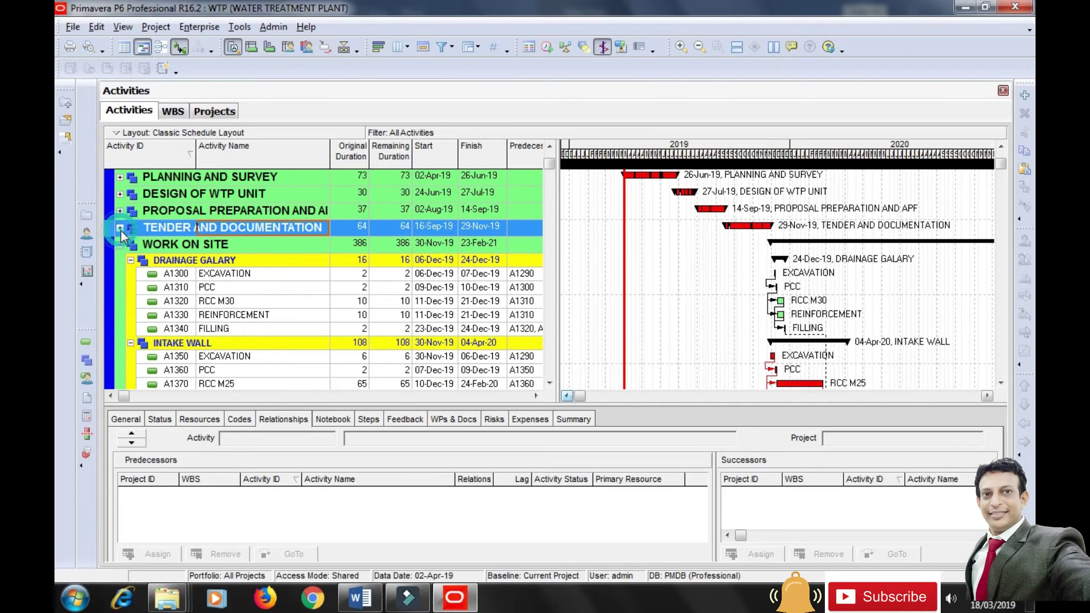
left_click(120, 246)
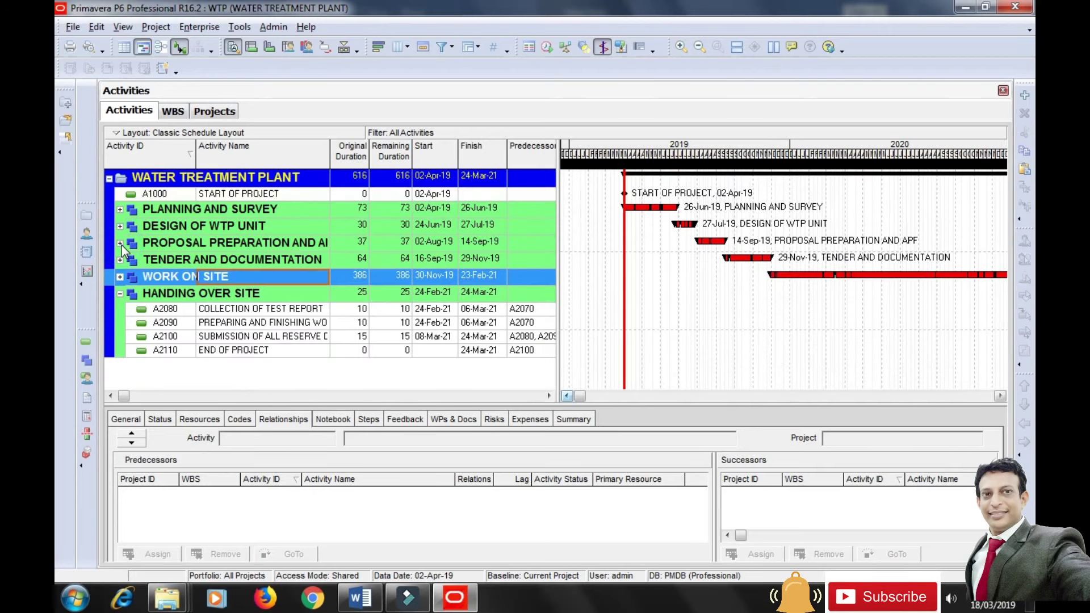
left_click(120, 293)
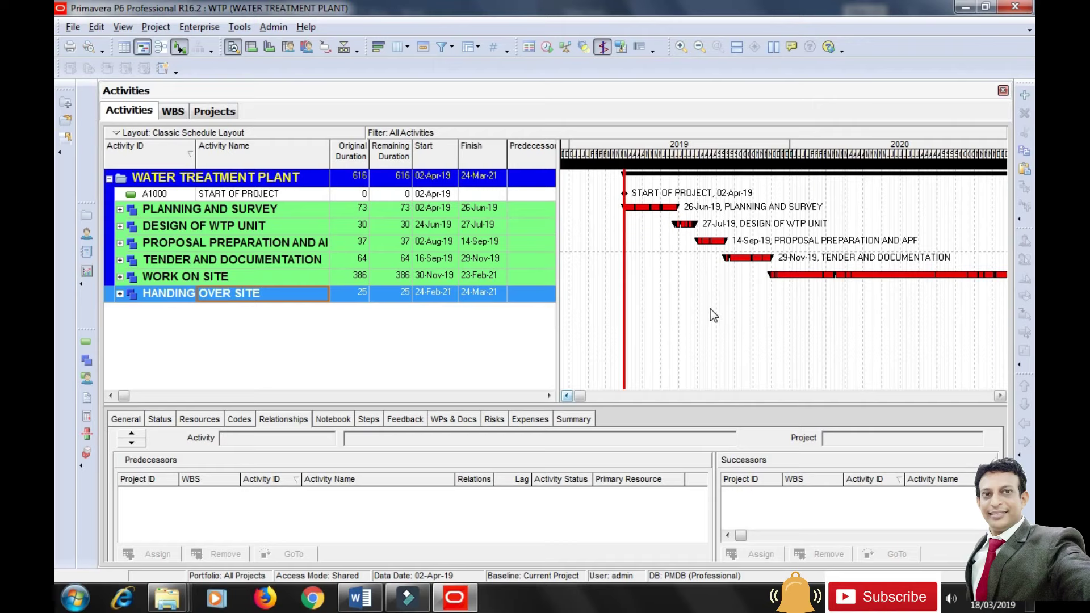
key("alt+Tab")
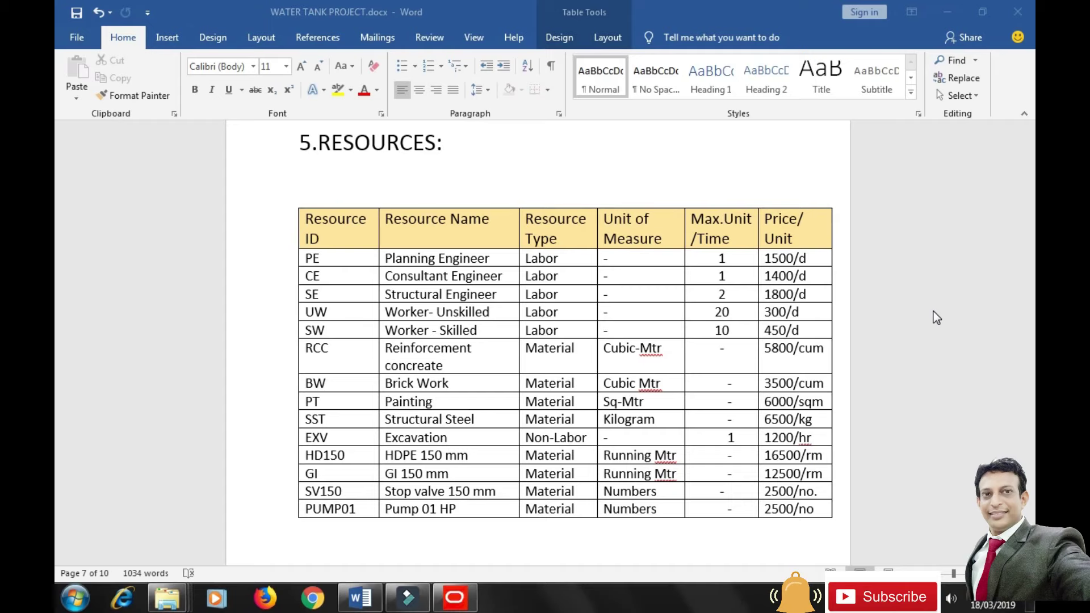
In Enterprise Resources, add a new top-level resource and delete the old R-1.
left_click(454, 597)
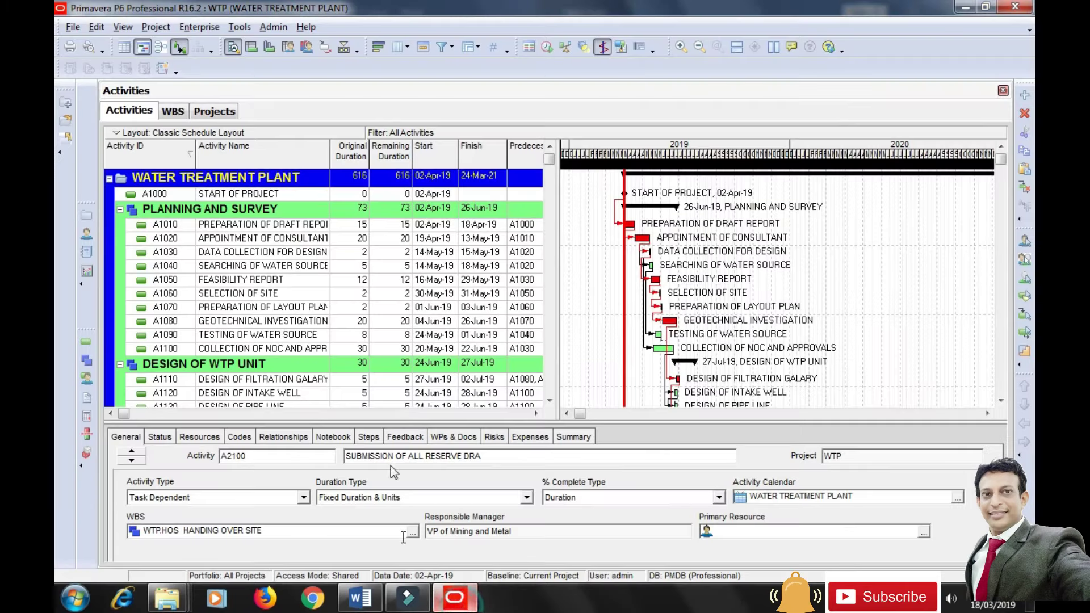
left_click(202, 26)
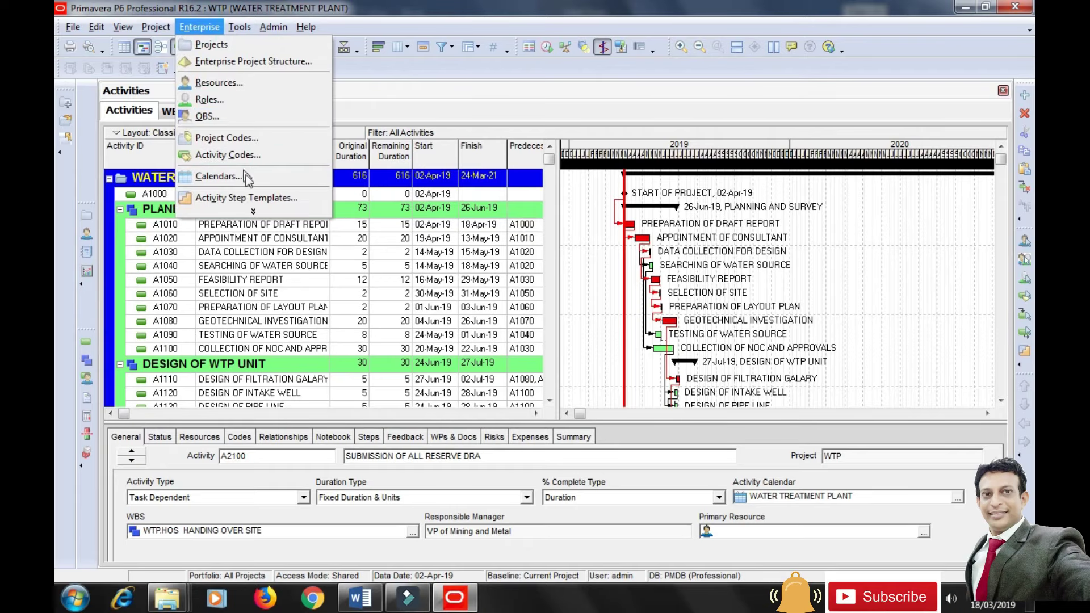
left_click(233, 88)
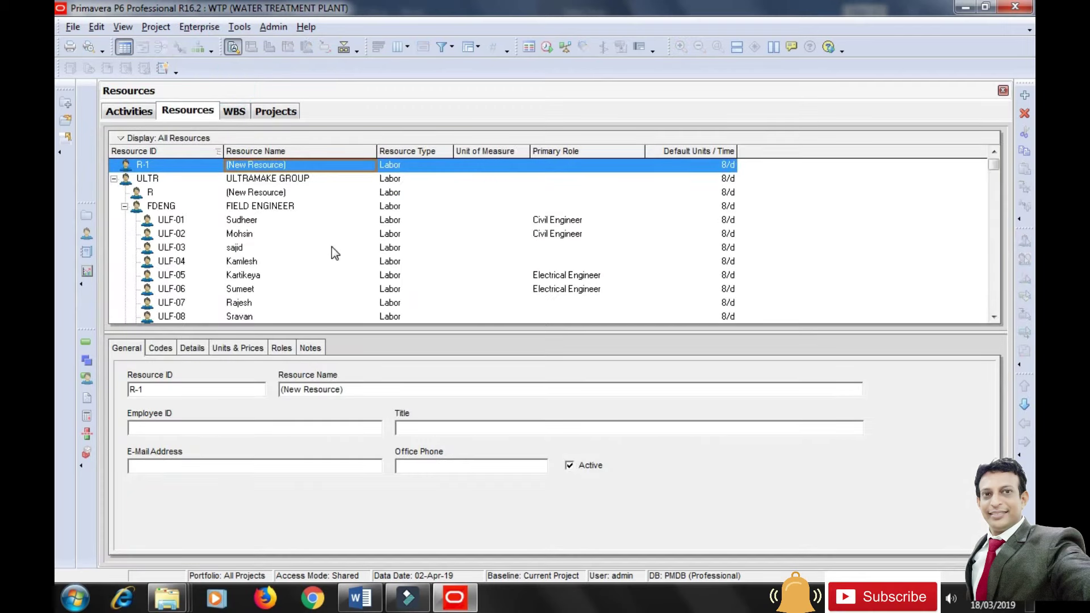
left_click(1025, 96)
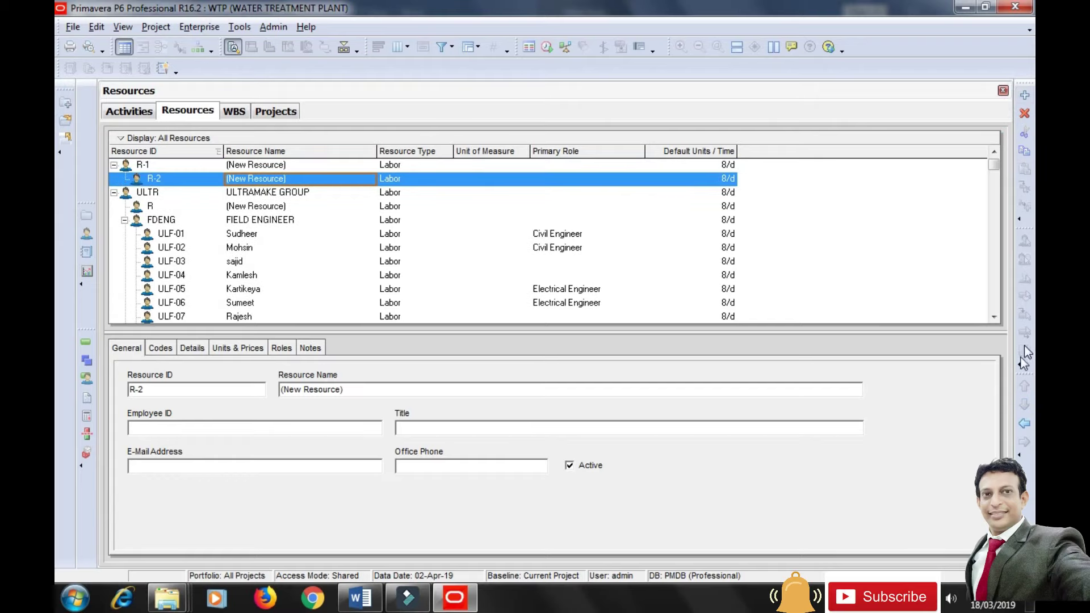
left_click(1024, 425)
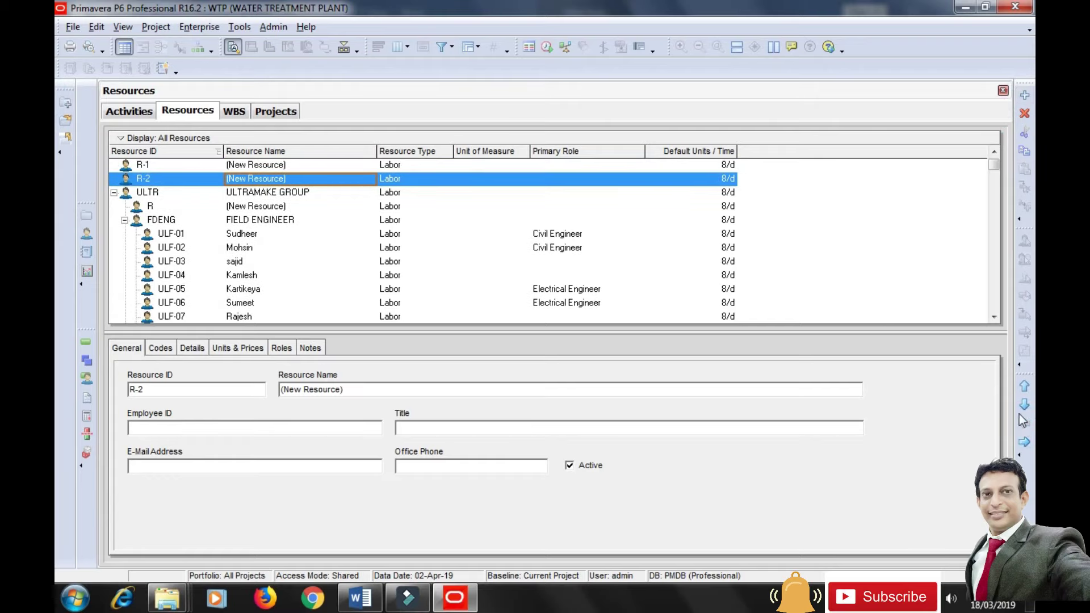
left_click(252, 169)
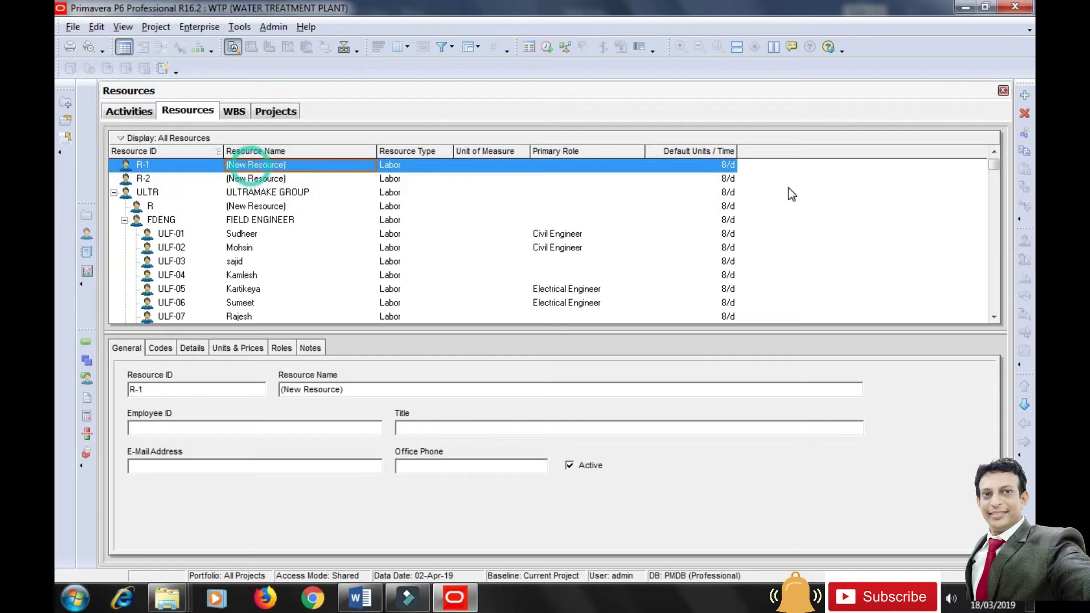
left_click(1026, 115)
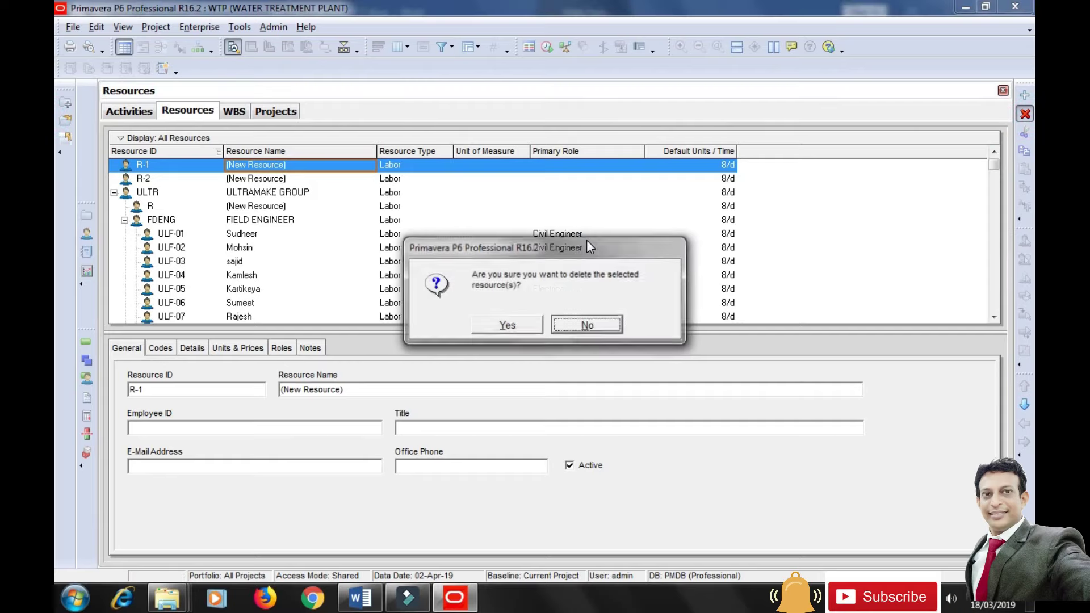
left_click(520, 327)
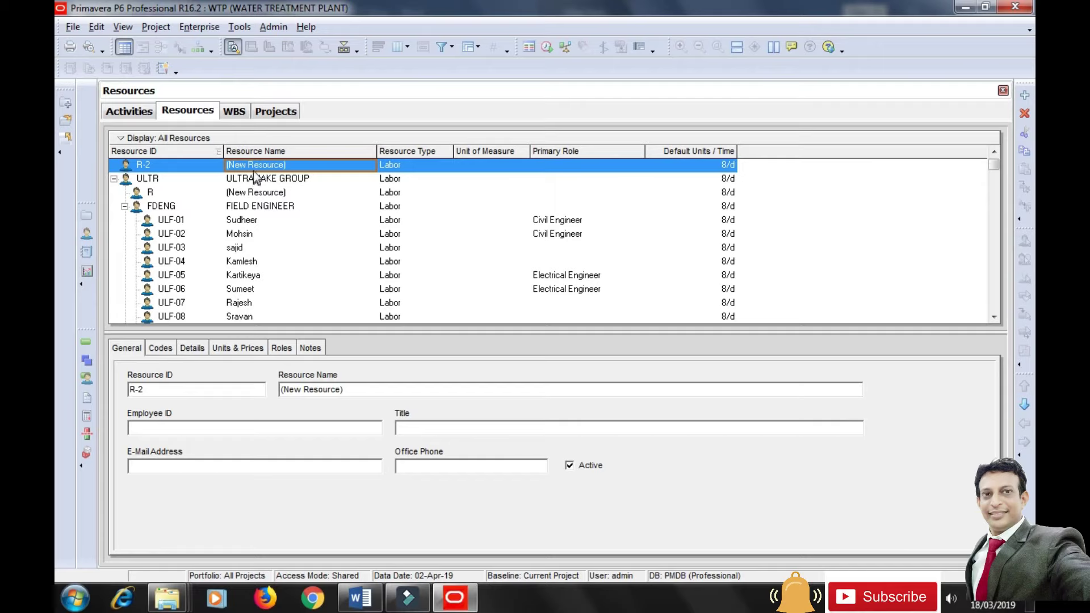
Rename the new resource to WATER TREATMENT PLANT with resource ID WTP.
left_click(146, 169)
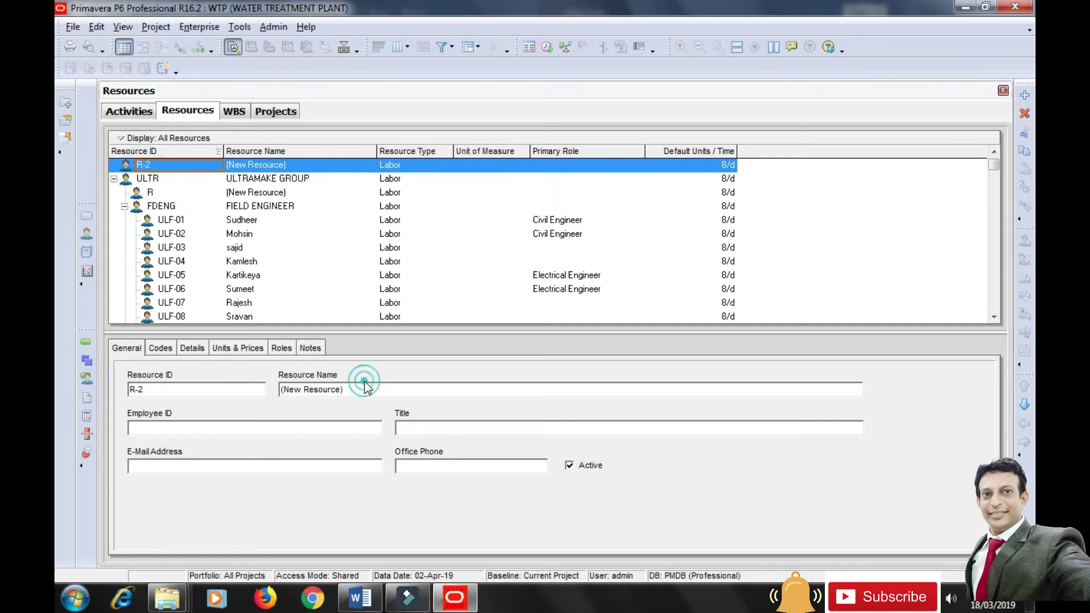
left_click_drag(364, 387, 263, 387)
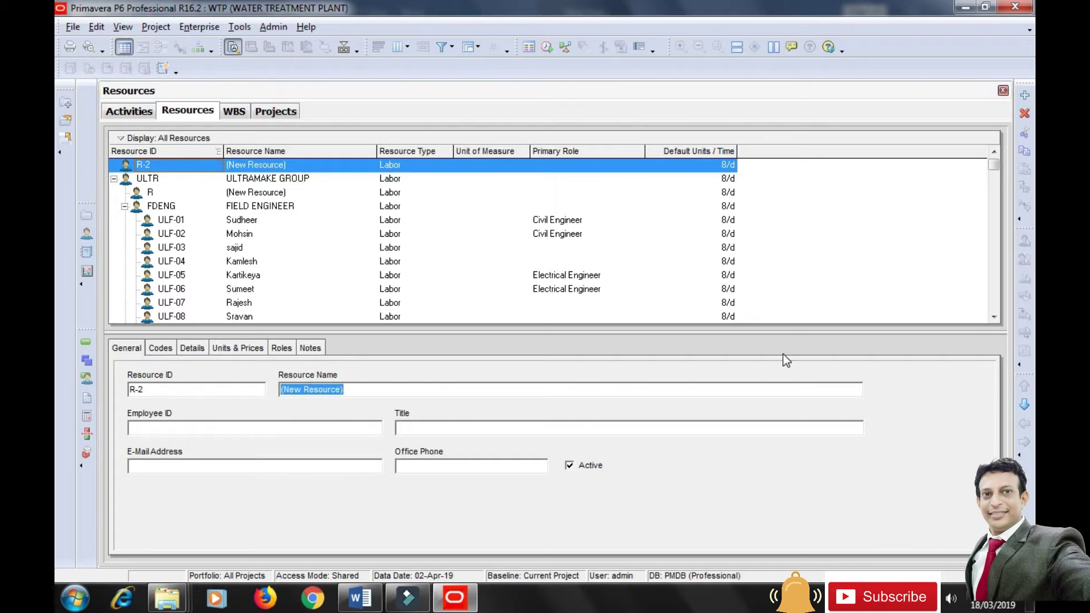
type("WATER TREATMENT PLANT")
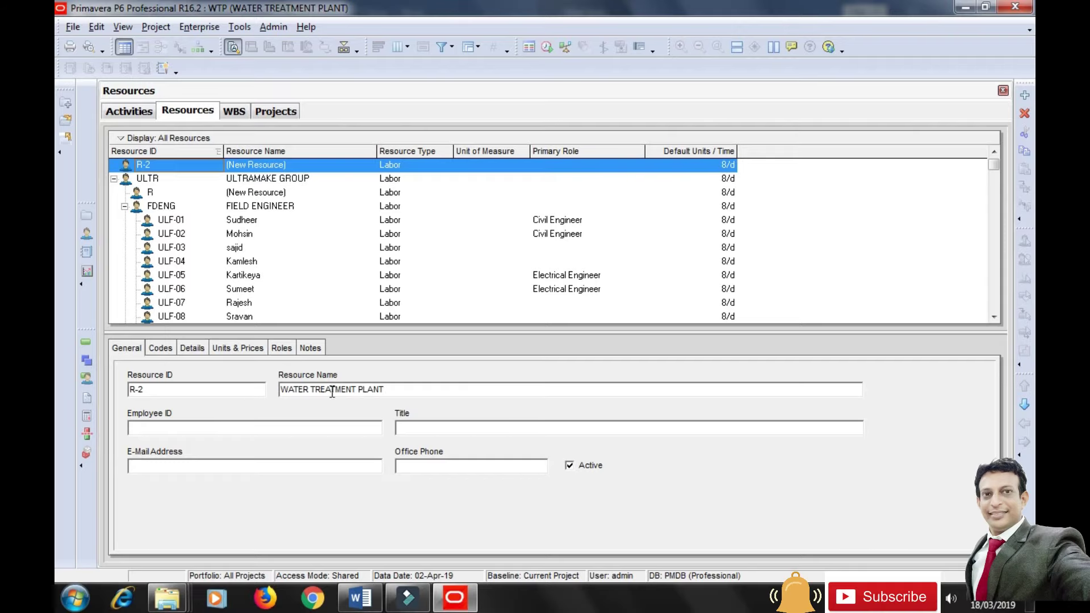
left_click(173, 389)
type("WTP")
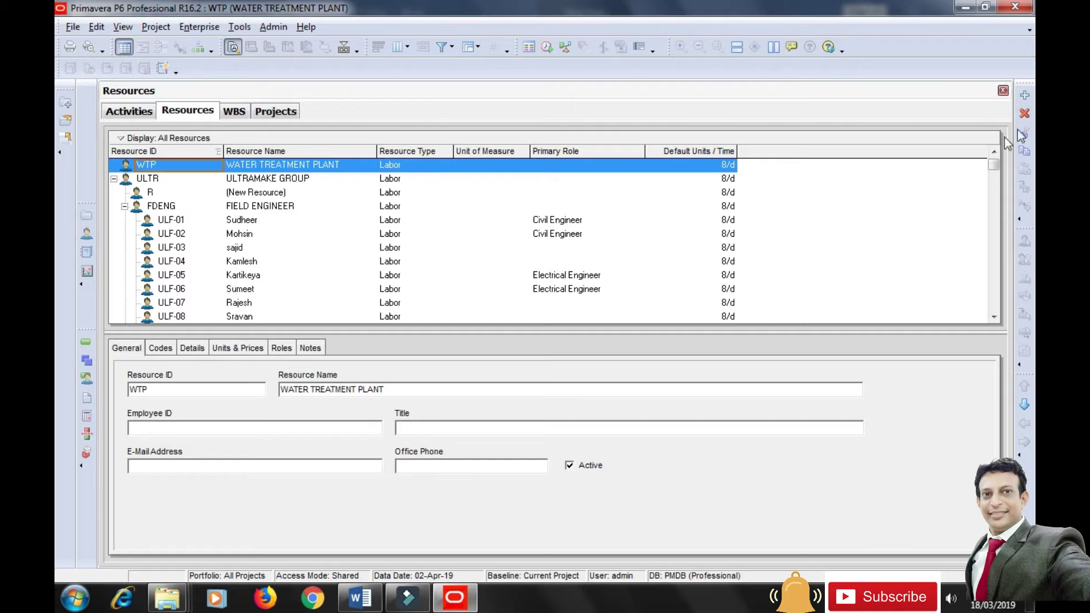
Add child resources R-1 through R-6 under WTP, outdenting each to the same level.
left_click(1025, 95)
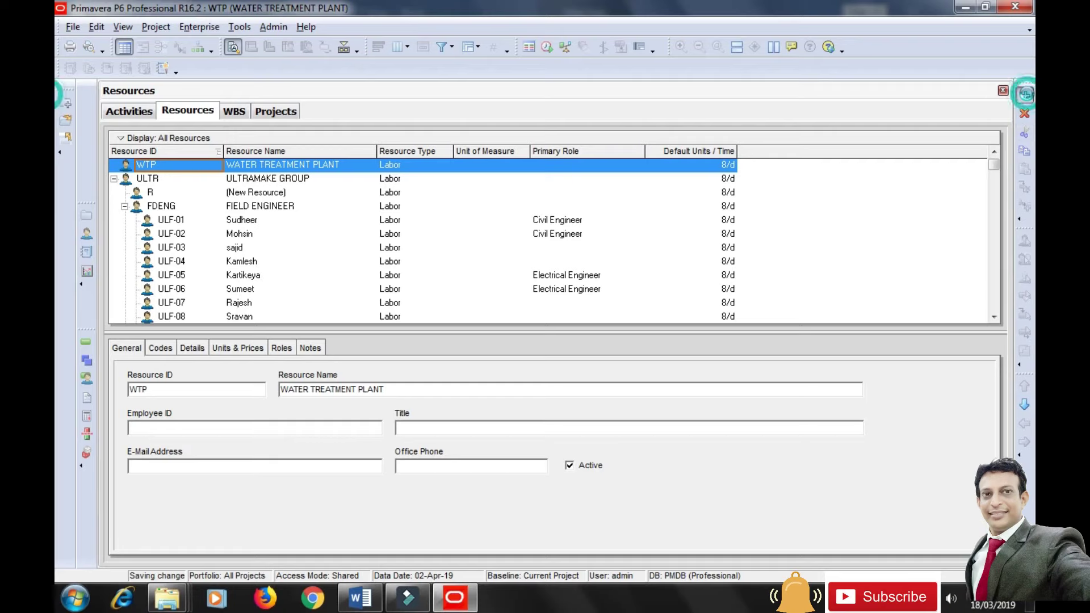
left_click(328, 165)
left_click(1024, 92)
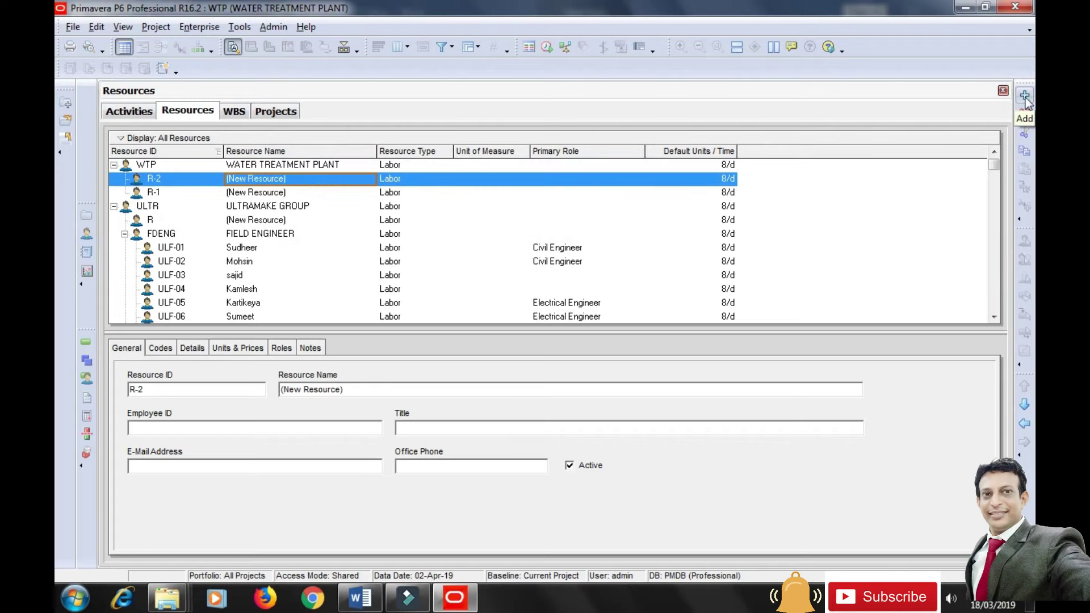
left_click(1025, 97)
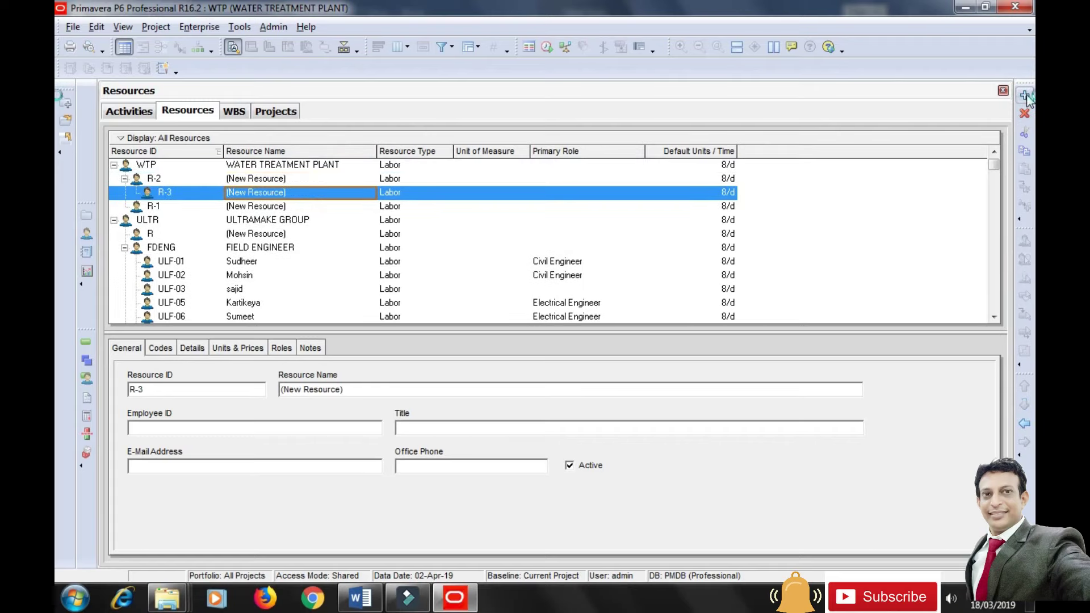
left_click(1024, 423)
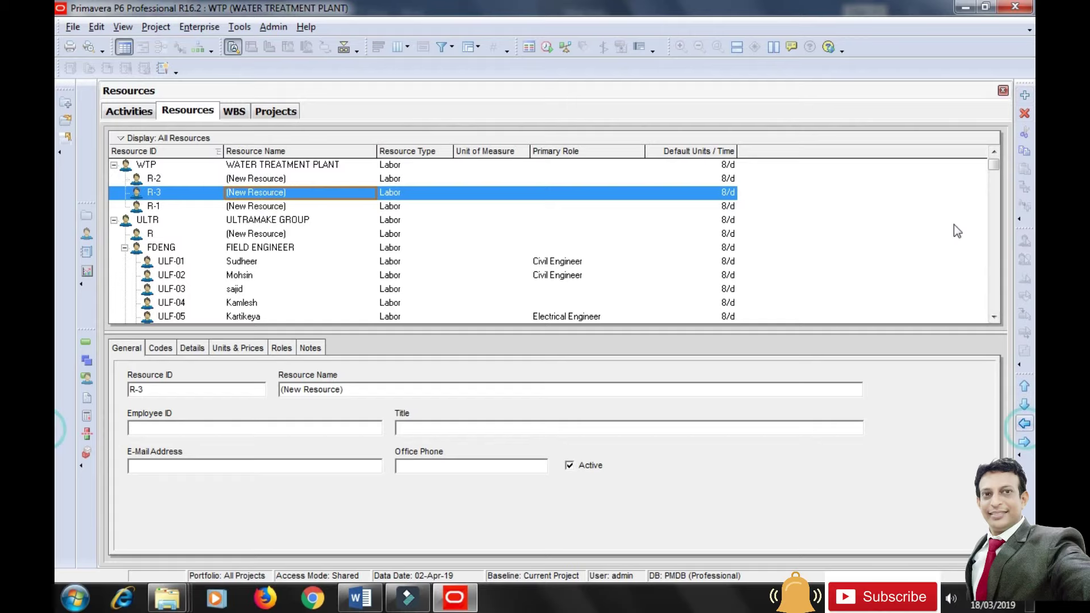
left_click(1024, 96)
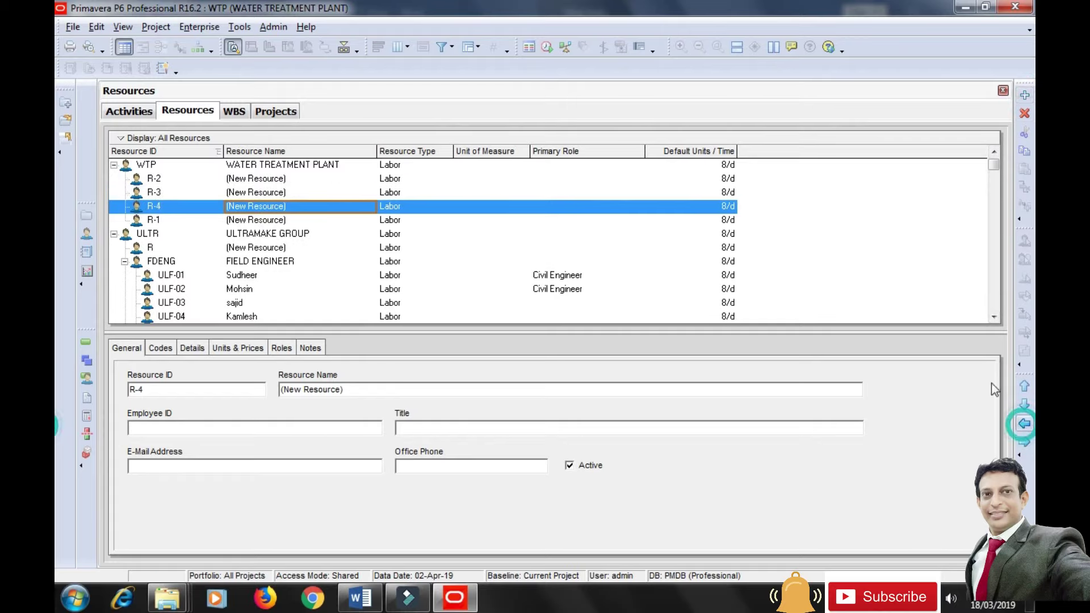
left_click(1024, 95)
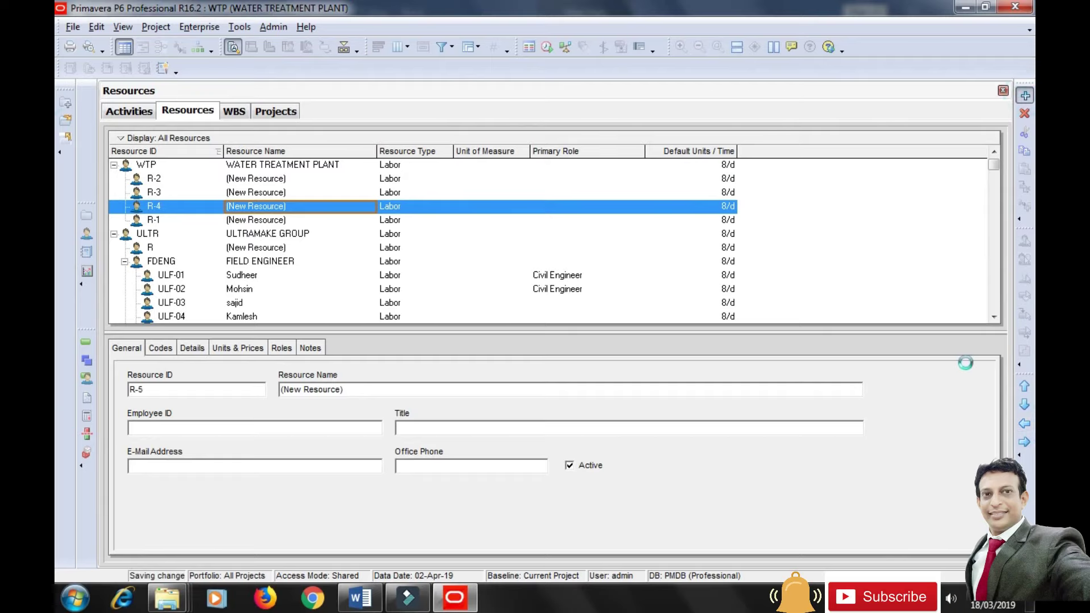
left_click(1024, 423)
left_click(1025, 96)
left_click(1026, 424)
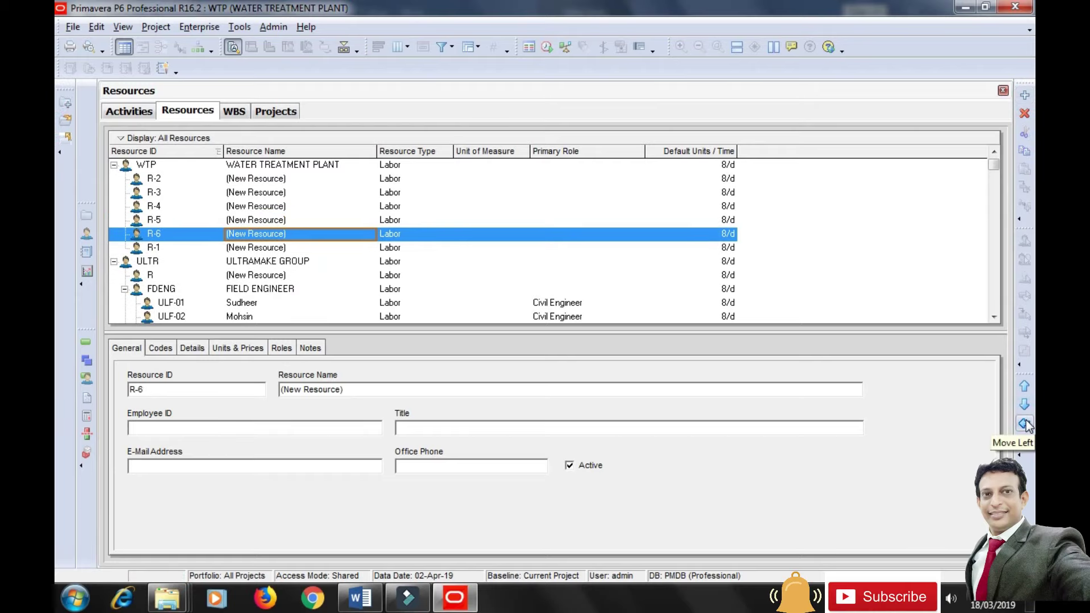
Add resources R-7 through R-11, outdenting each to sit directly under WTP.
left_click(1024, 97)
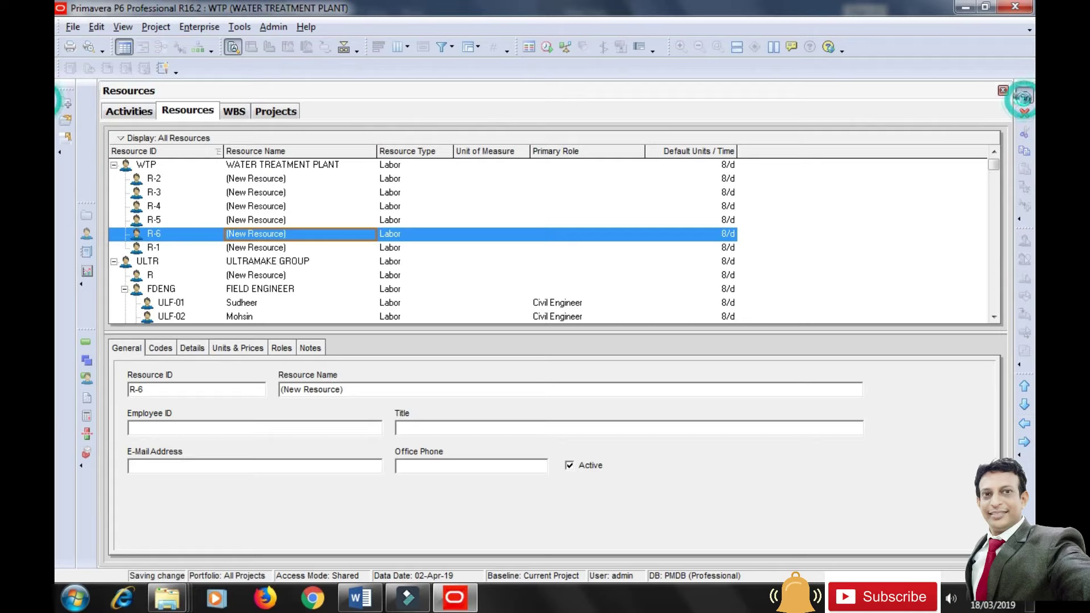
left_click(1025, 425)
left_click(1025, 95)
left_click(1025, 423)
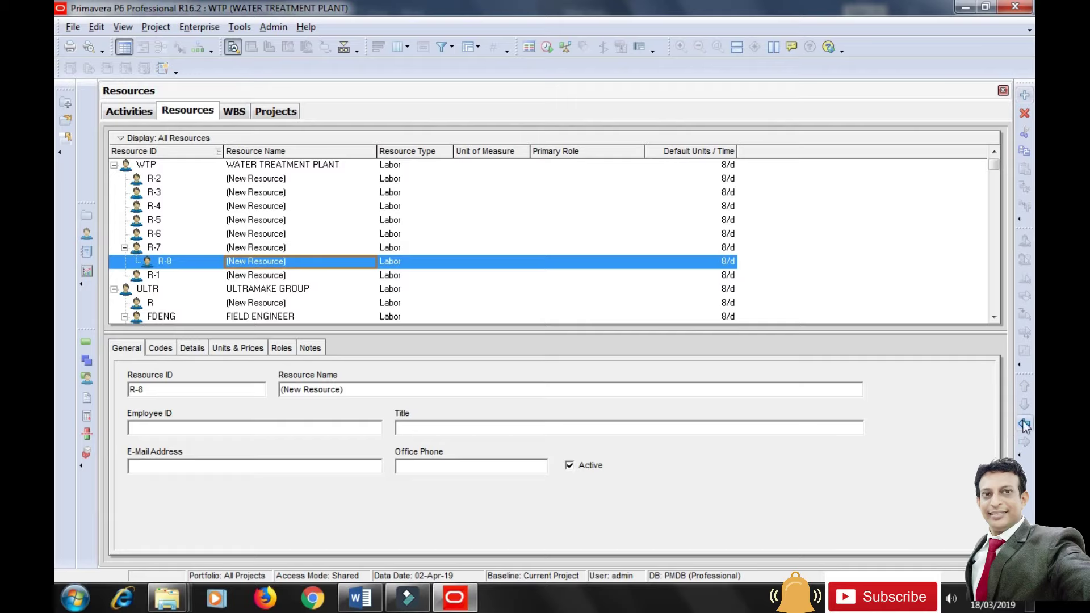
left_click(1024, 96)
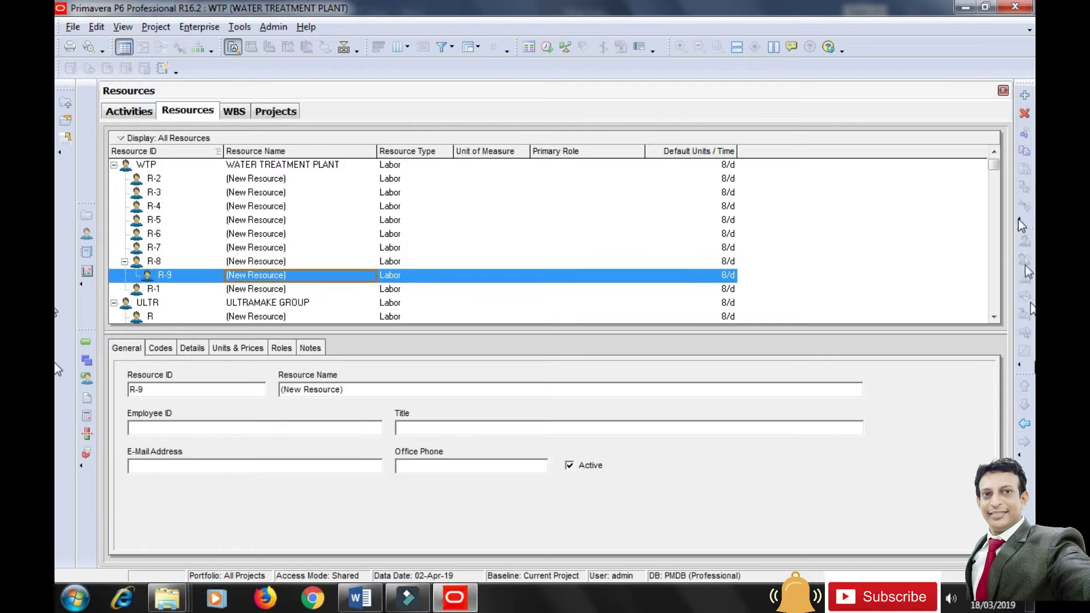
left_click(1024, 423)
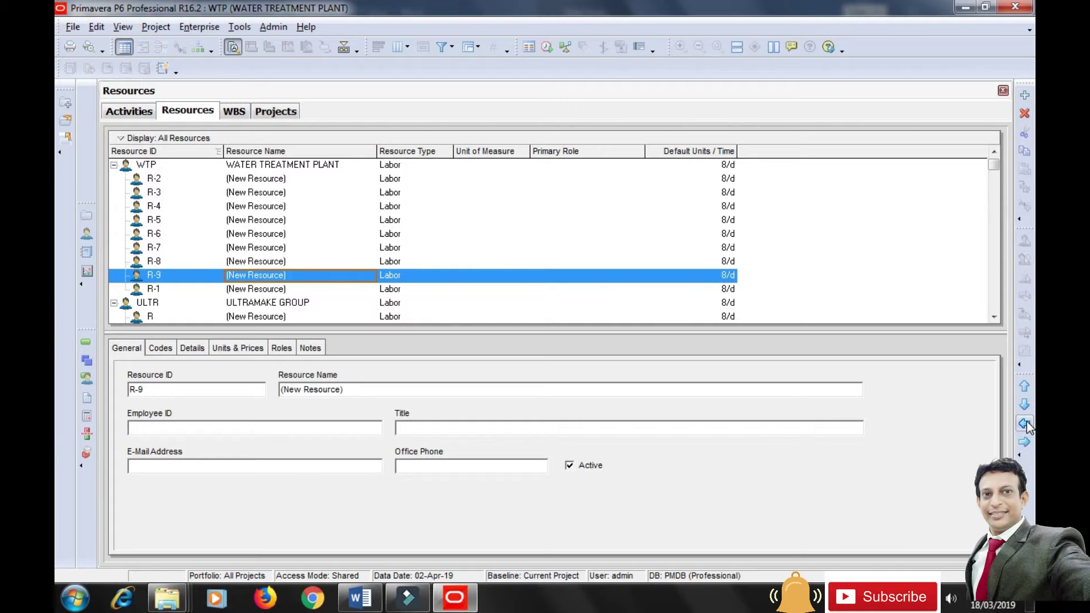
left_click(1025, 96)
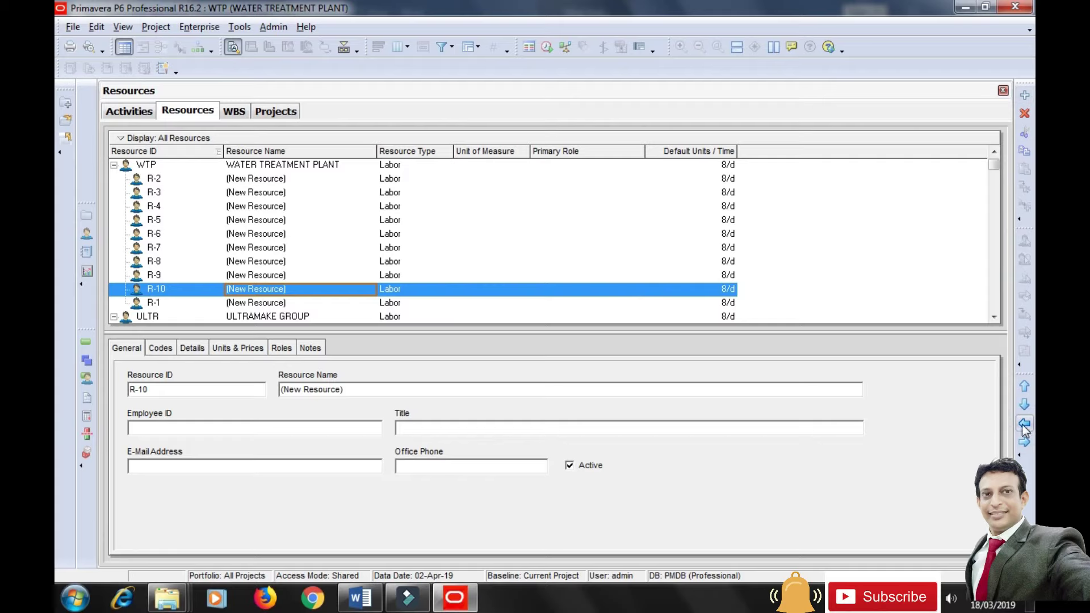
left_click(1025, 95)
left_click(1025, 424)
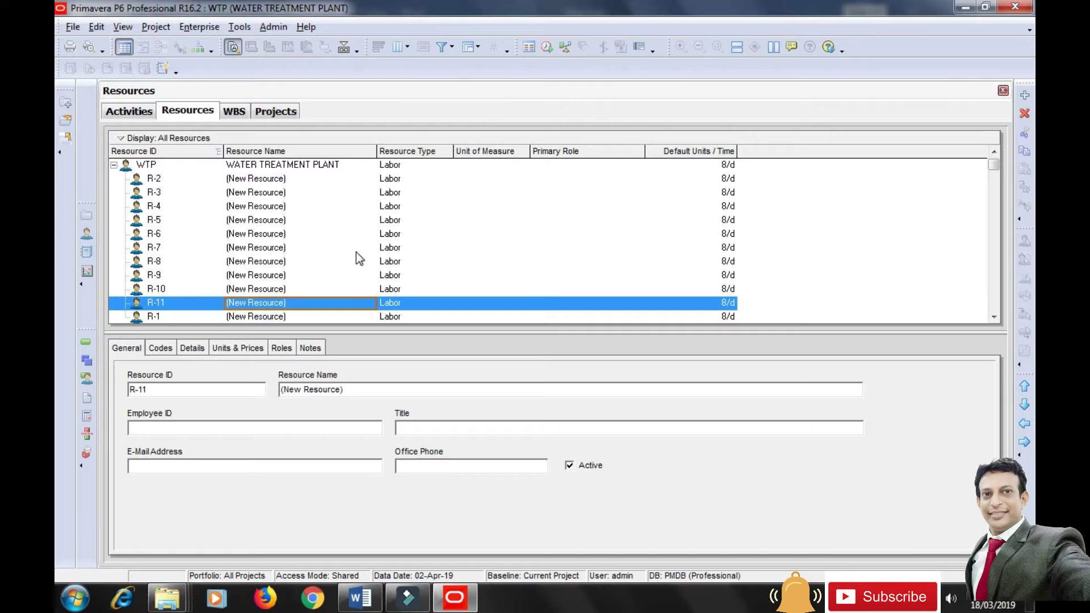
left_click(264, 179)
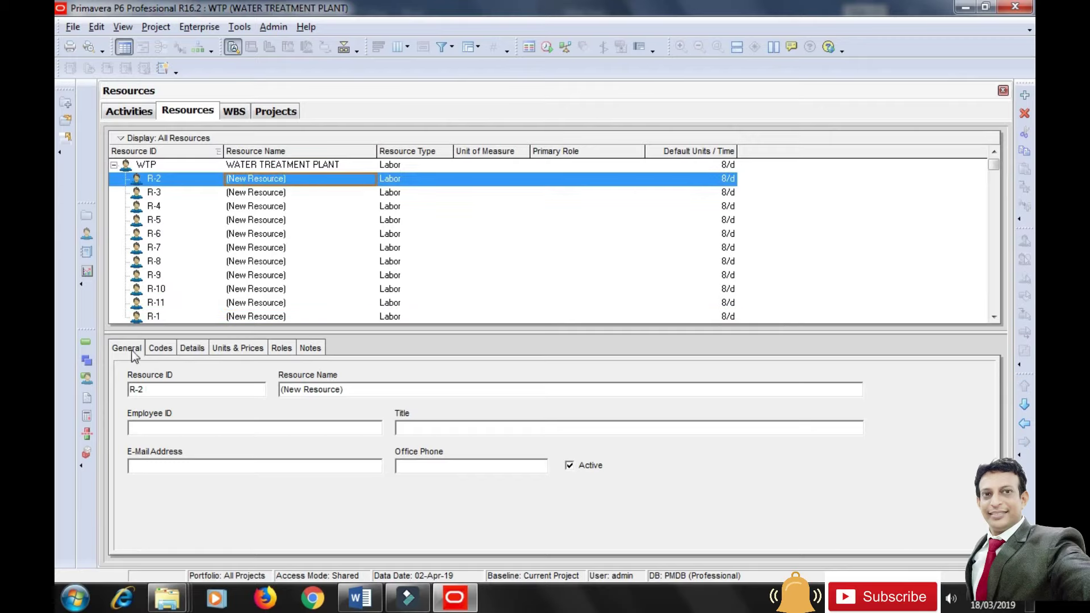
Rename R-2 to PLANNING ENGINEER with resource ID PE.
left_click_drag(348, 391, 276, 389)
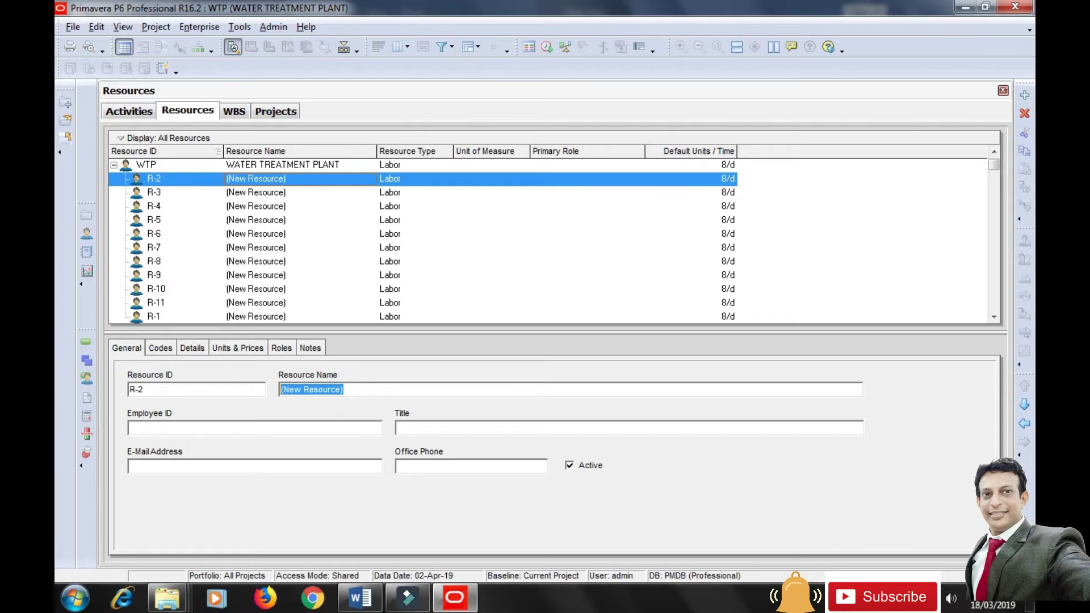
type("PLANNING ")
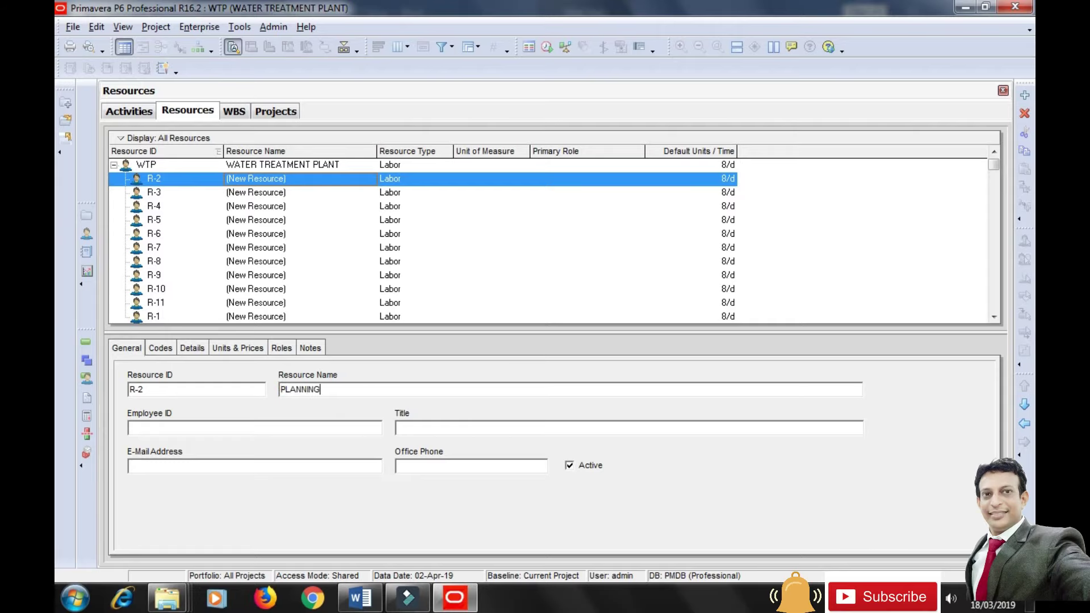
type("ENGINEER")
left_click_drag(154, 397, 121, 394)
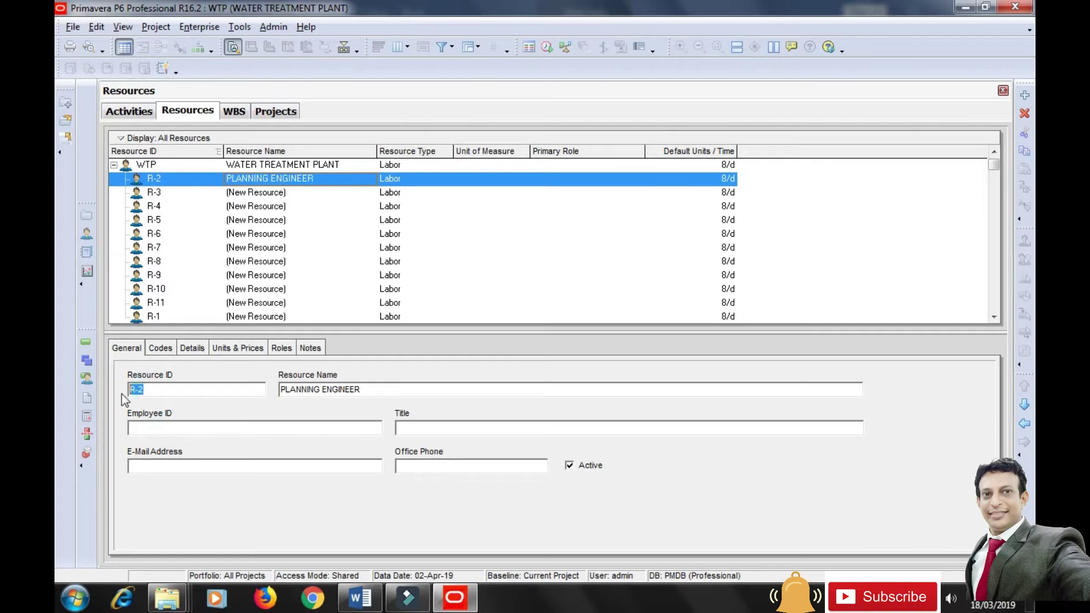
type("PE")
left_click(169, 428)
Fill in the planning engineer's e-mail address and office phone number.
left_click(215, 467)
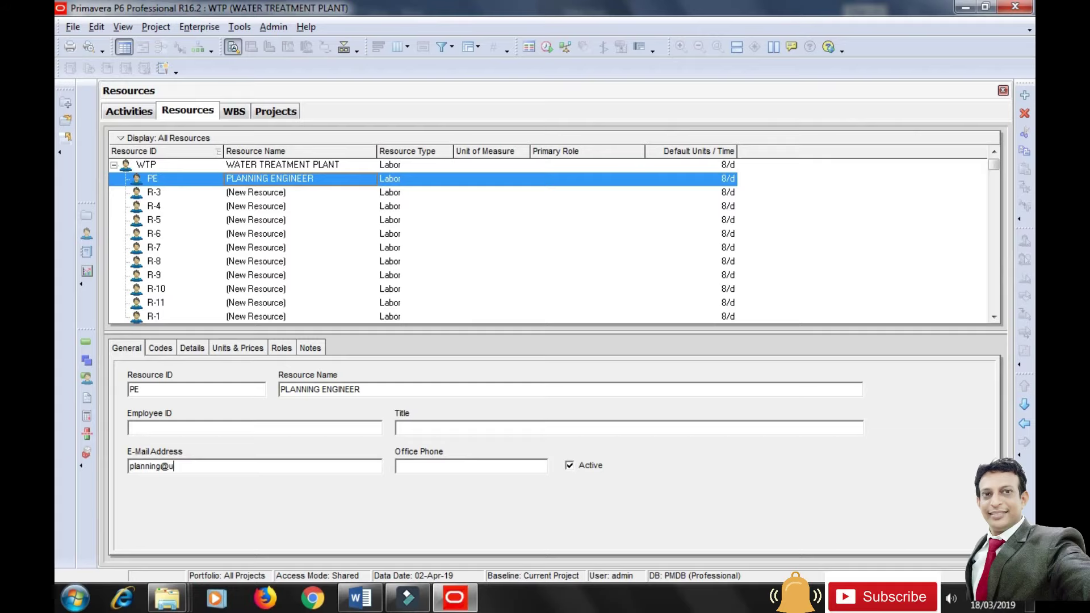
left_click(248, 466)
left_click(410, 465)
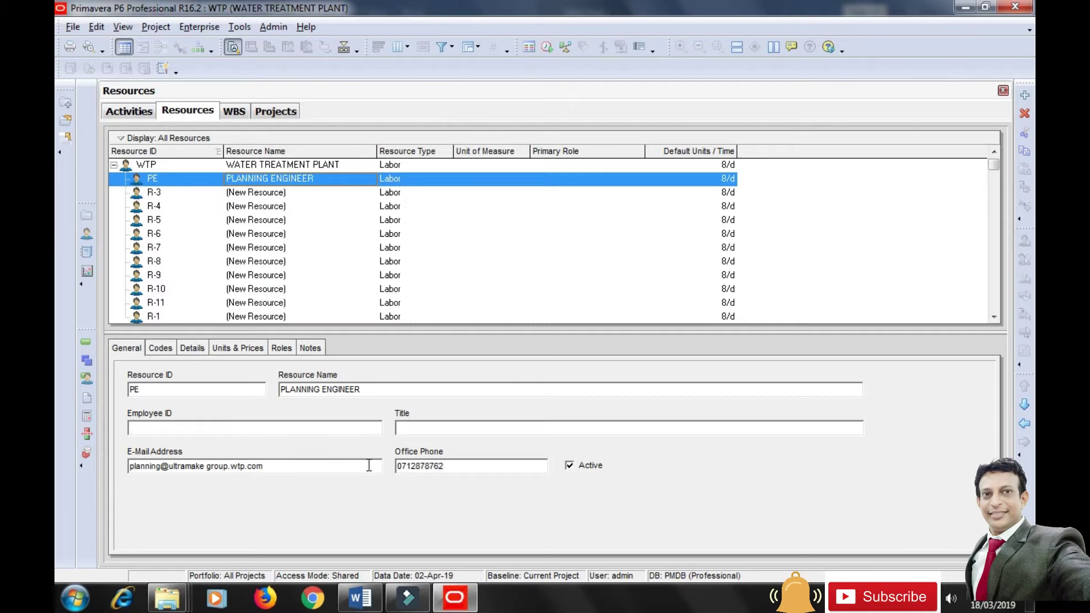
Assign INR Indian Rupees as the PLANNING ENGINEER resource's currency and select its Default Units / Time field.
left_click(187, 350)
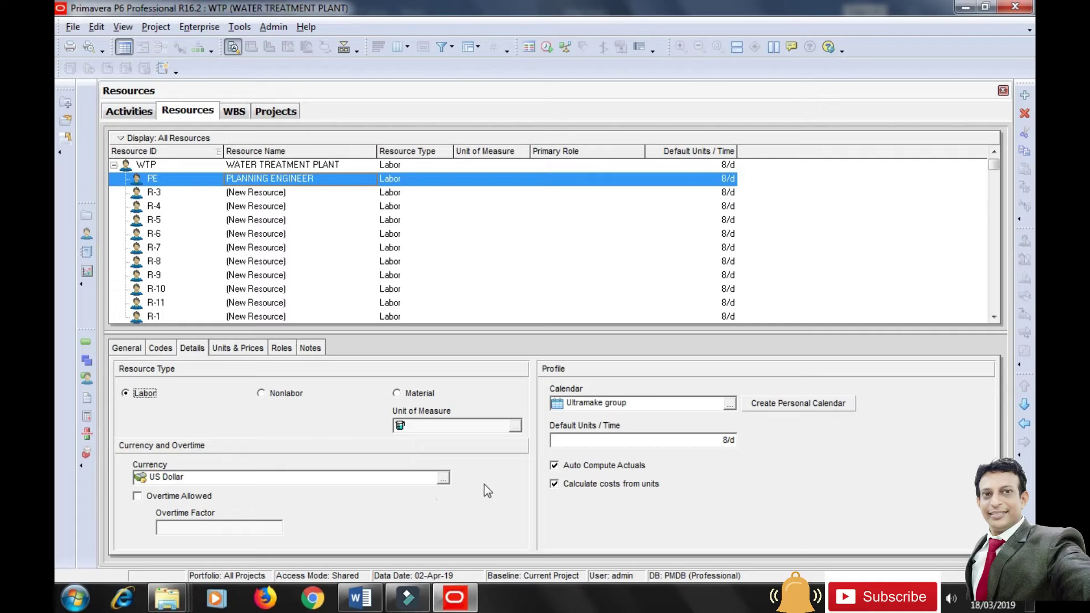
left_click(726, 135)
left_click(444, 481)
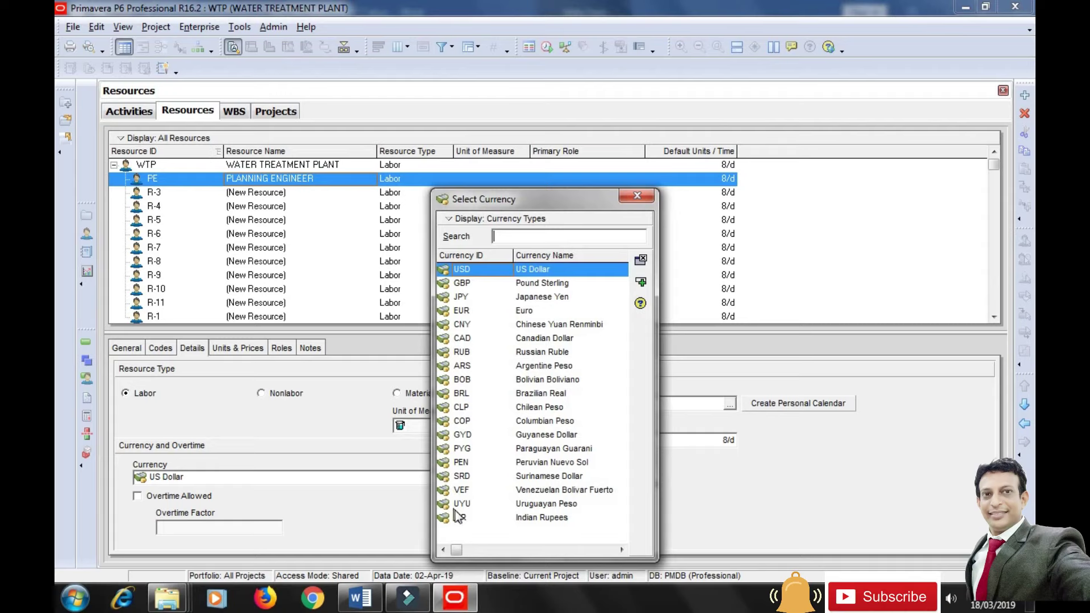
left_click(516, 517)
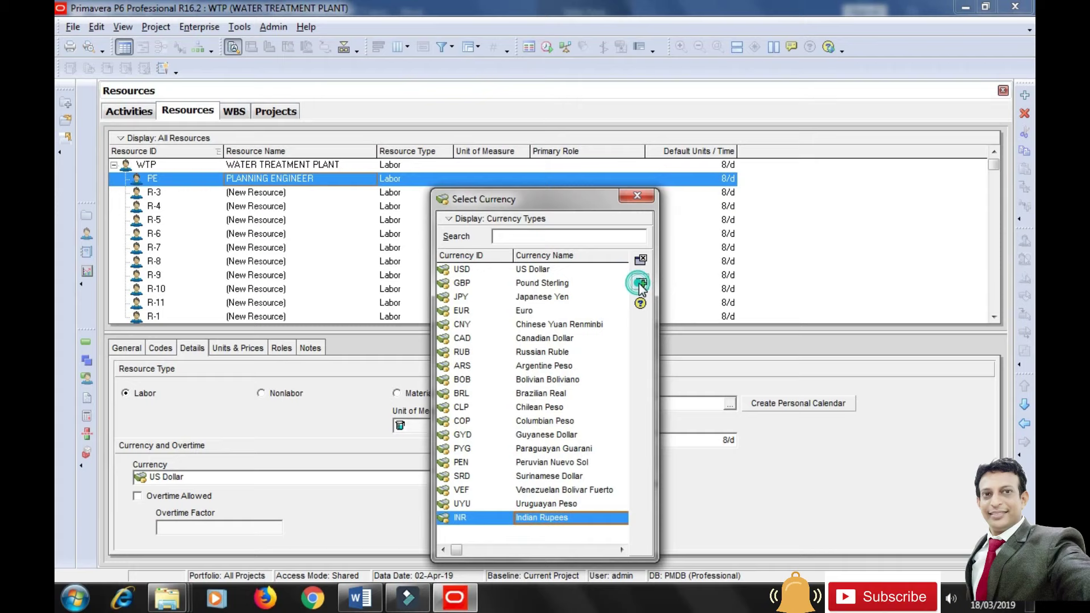
left_click(639, 283)
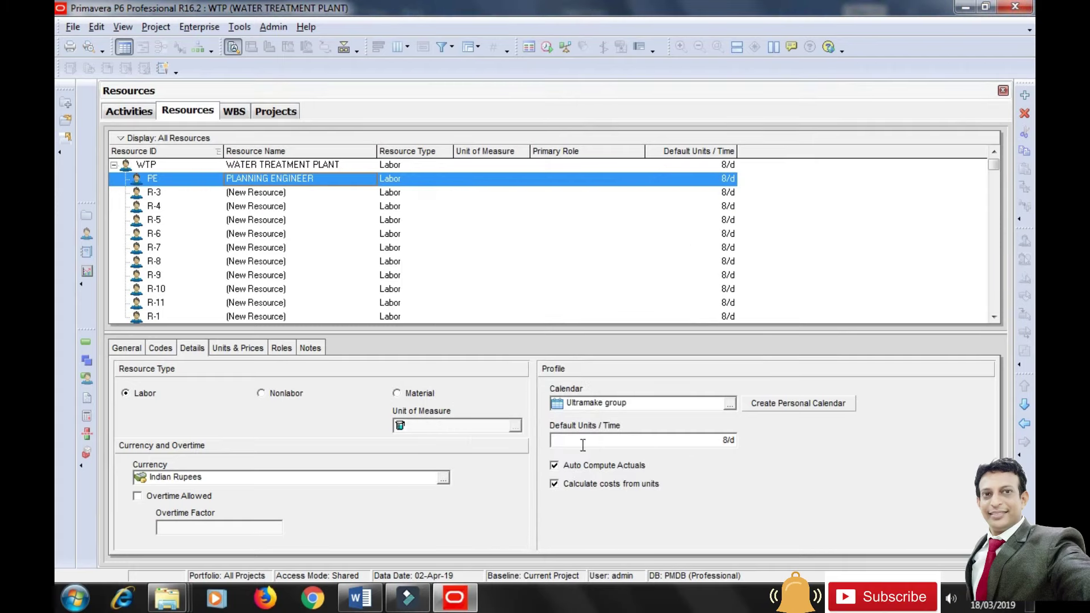
left_click(583, 445)
In User Preferences, set the Time Units Units Format unit of time to Day.
left_click(97, 26)
left_click(139, 103)
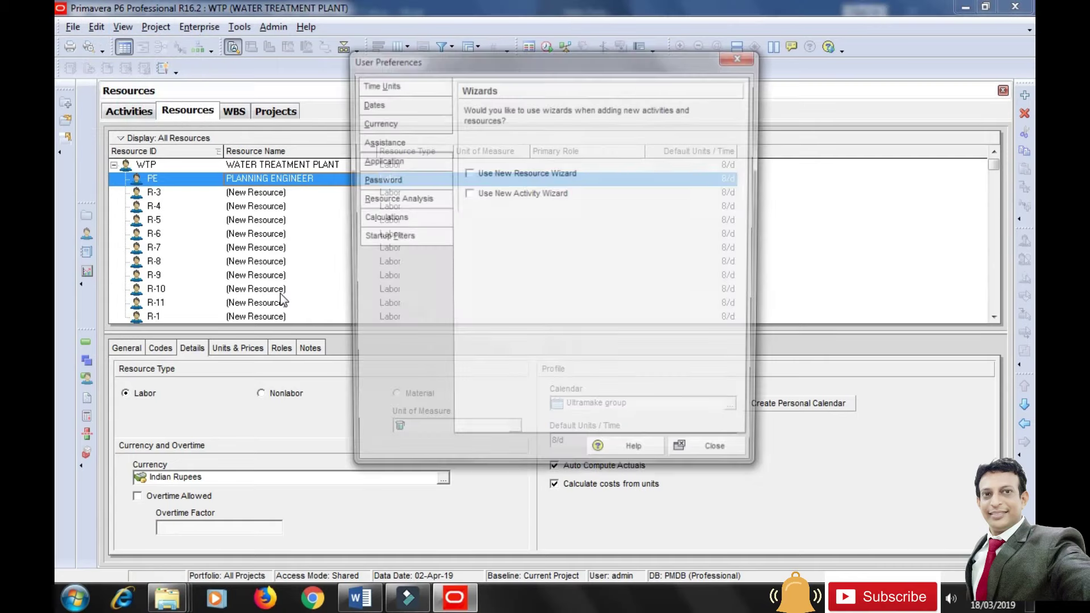
left_click(393, 79)
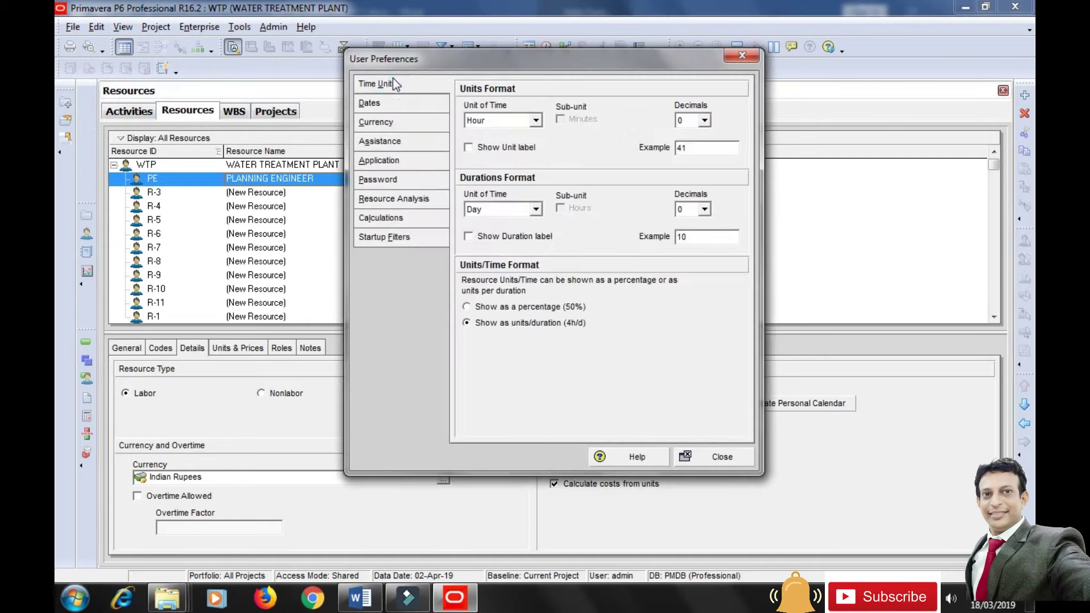
left_click(535, 121)
left_click(489, 147)
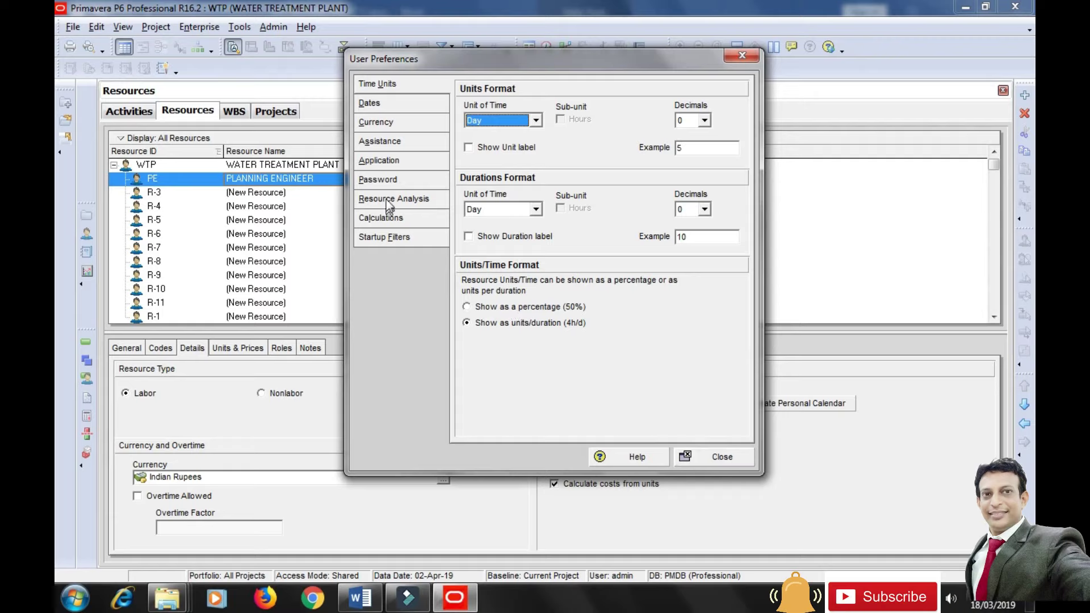
Turn on the unit label for time units in User Preferences, keeping decimals at 0, so units read 1d/d.
left_click(383, 124)
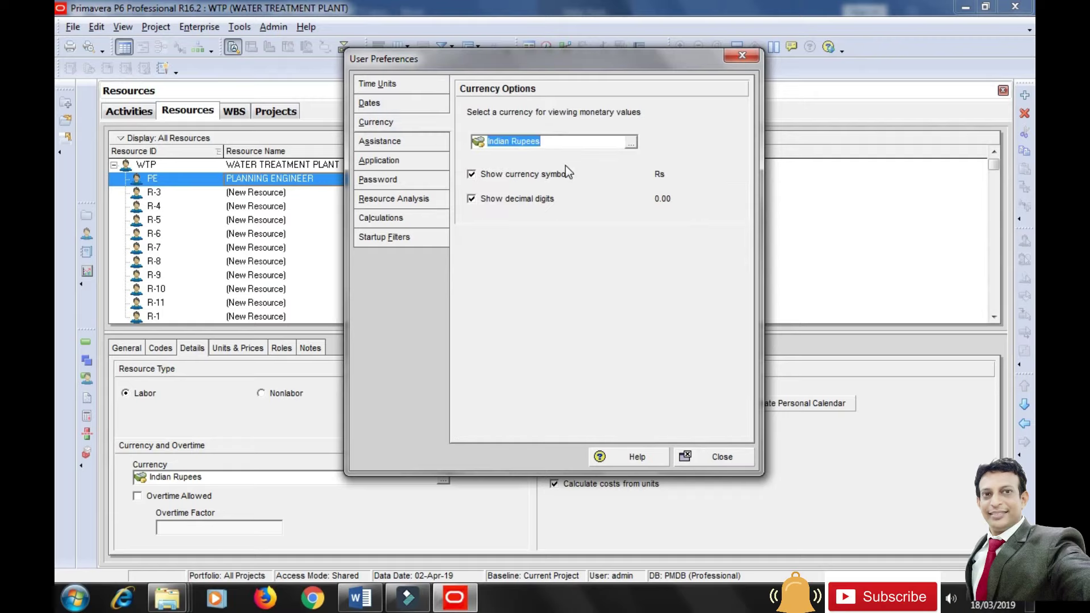
left_click(719, 460)
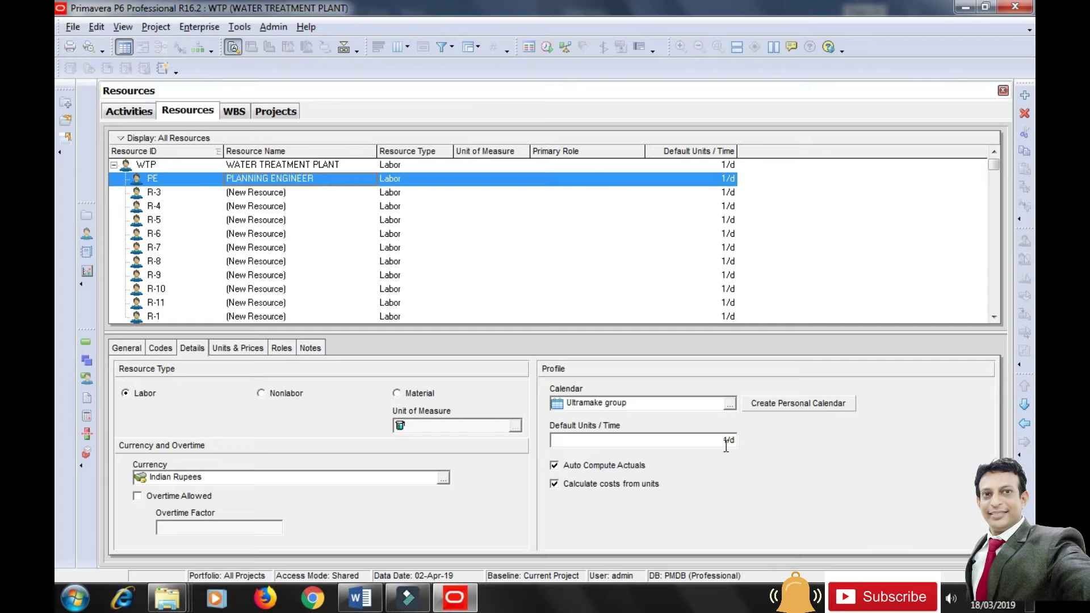
left_click(97, 27)
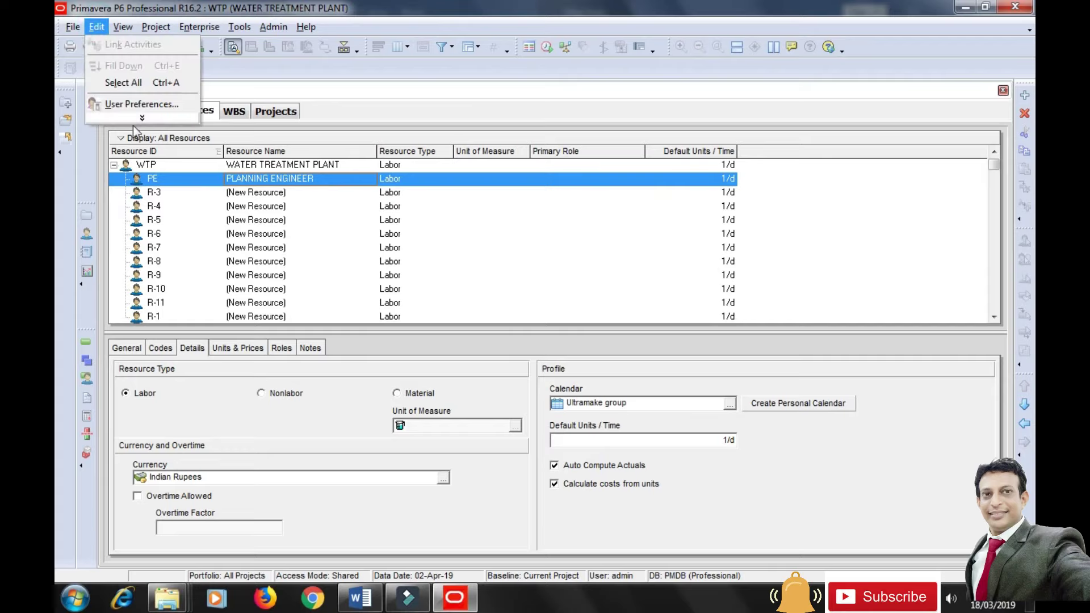
left_click(142, 106)
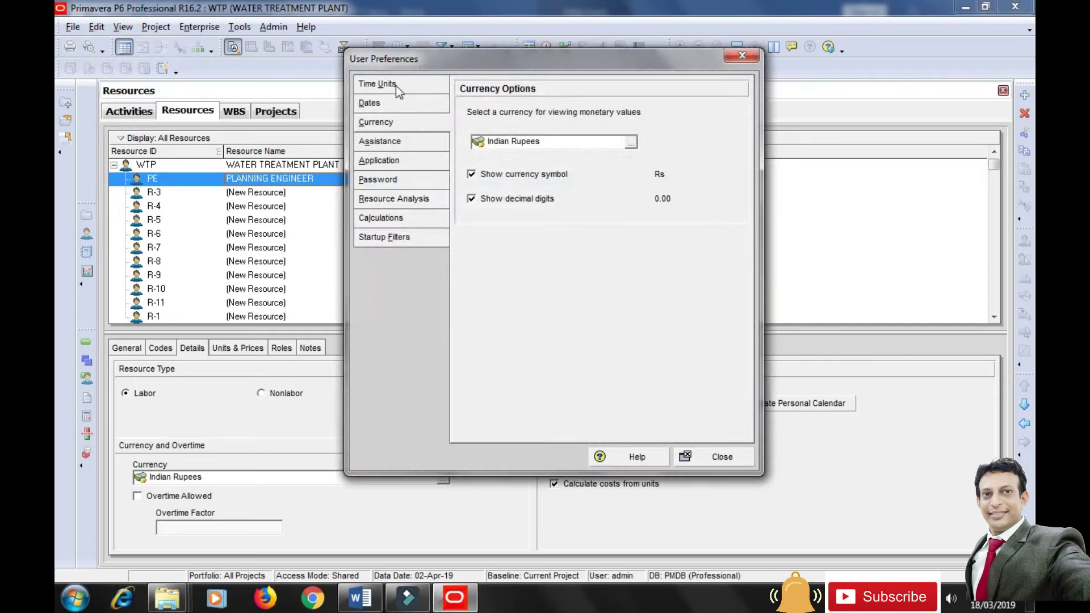
left_click(379, 84)
left_click(503, 148)
left_click(705, 121)
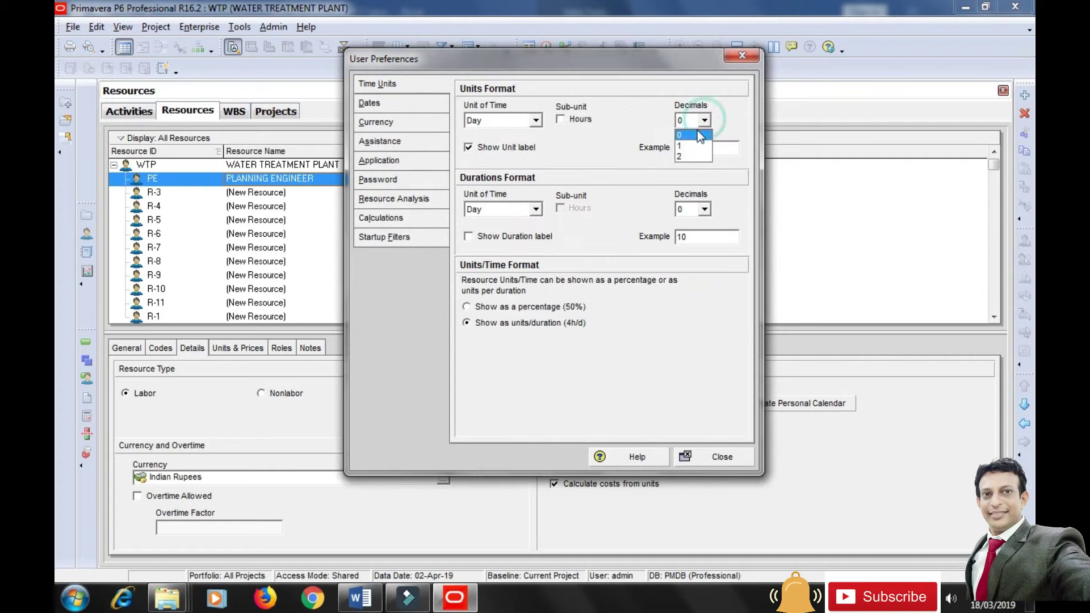
left_click(690, 141)
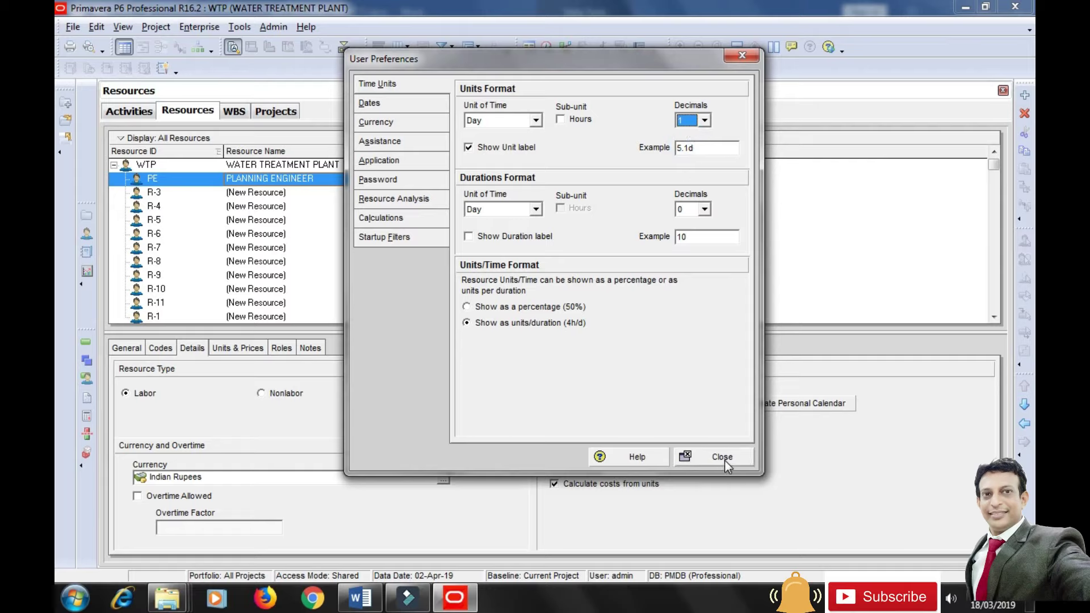
left_click(691, 137)
left_click(720, 457)
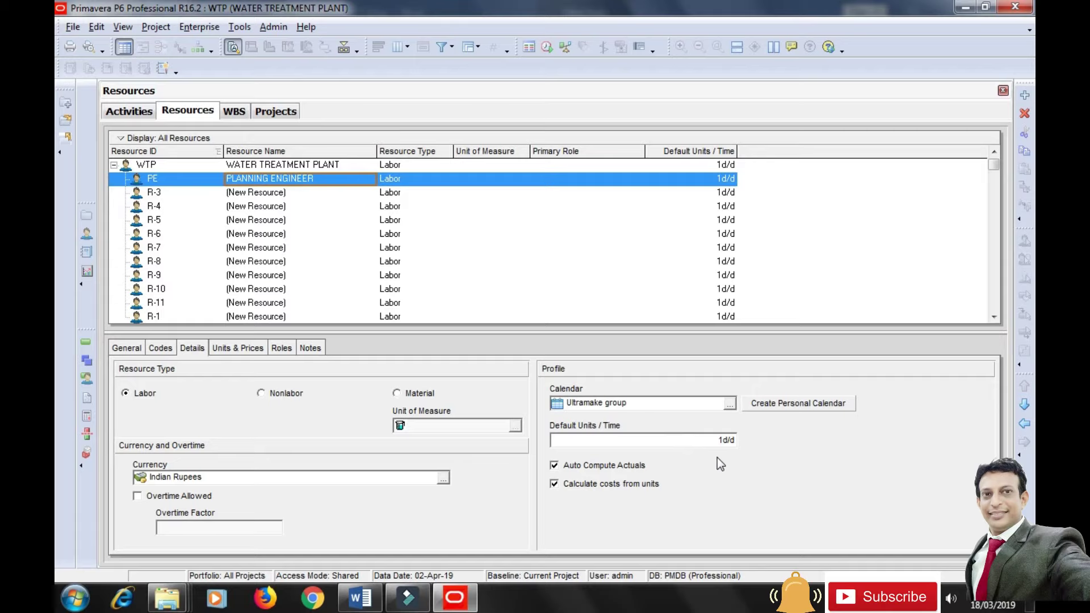
Keep PLANNING ENGINEER at 1d/d max units and give it a 1500/d standard rate.
left_click(258, 349)
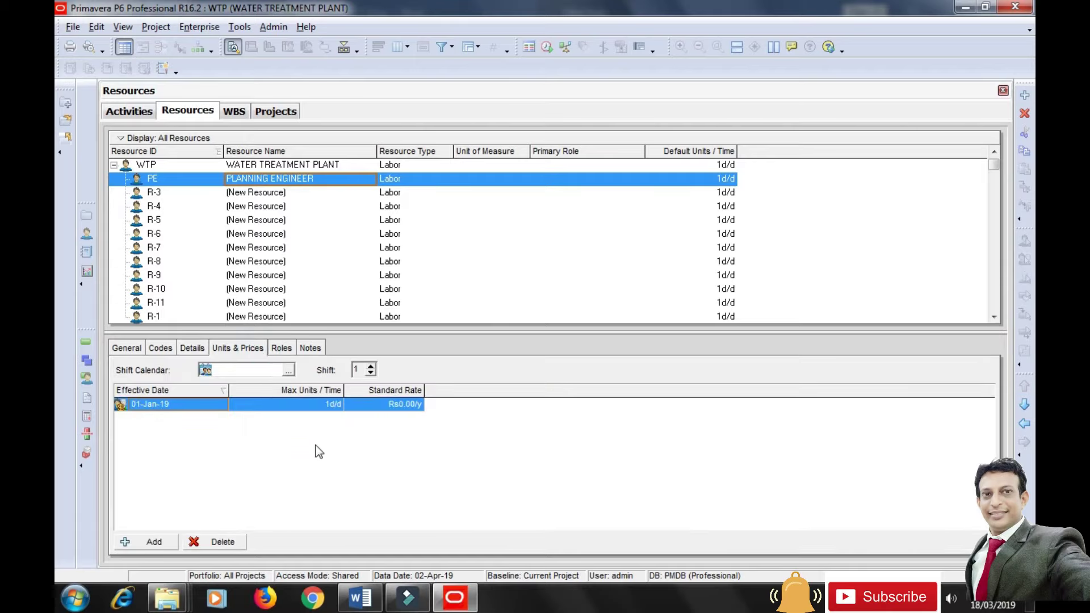
left_click(329, 404)
left_click(380, 408)
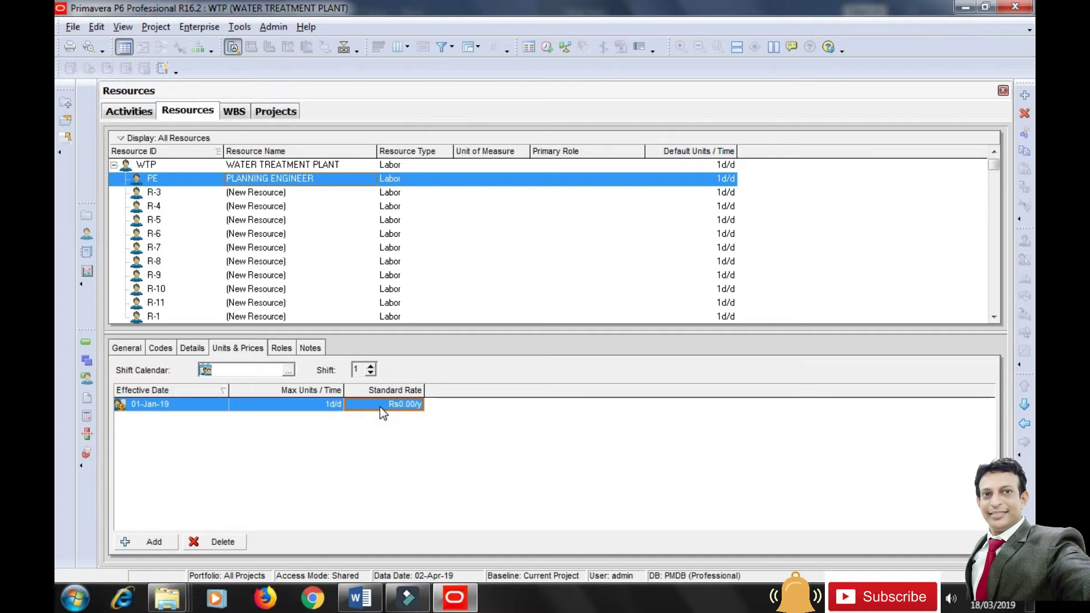
left_click(380, 406)
type("1500/d")
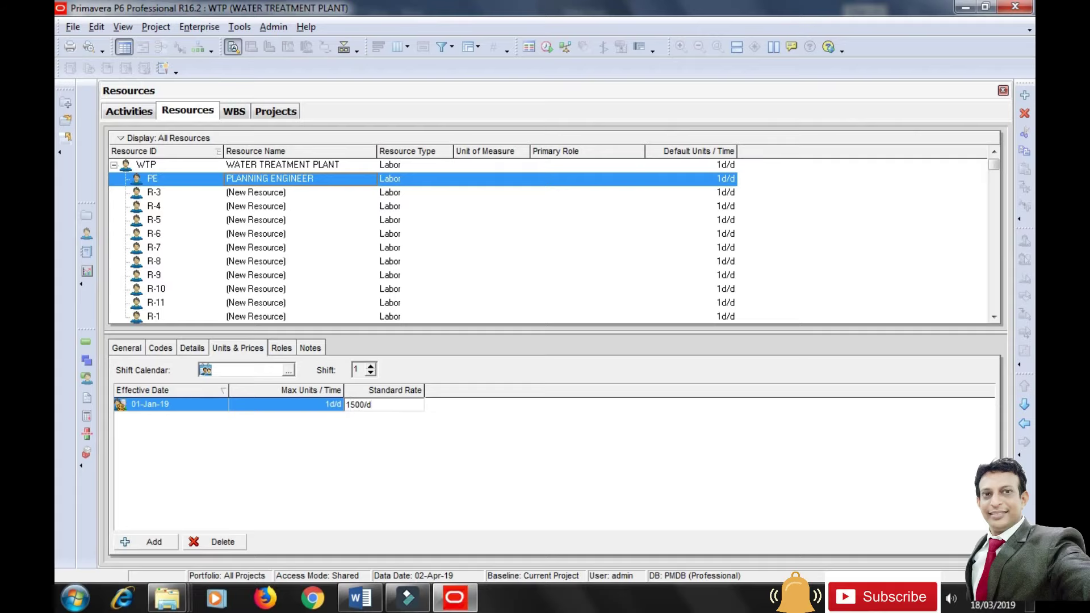
left_click(473, 442)
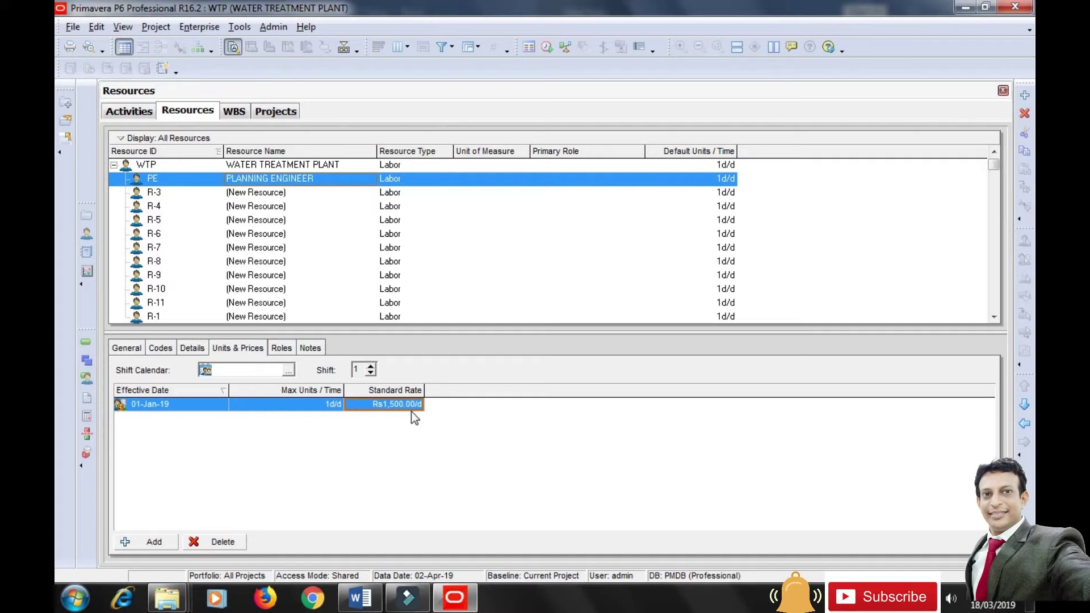
left_click(97, 29)
Turn off currency decimal digits in User Preferences so the rate reads Rs1,500/d.
left_click(142, 112)
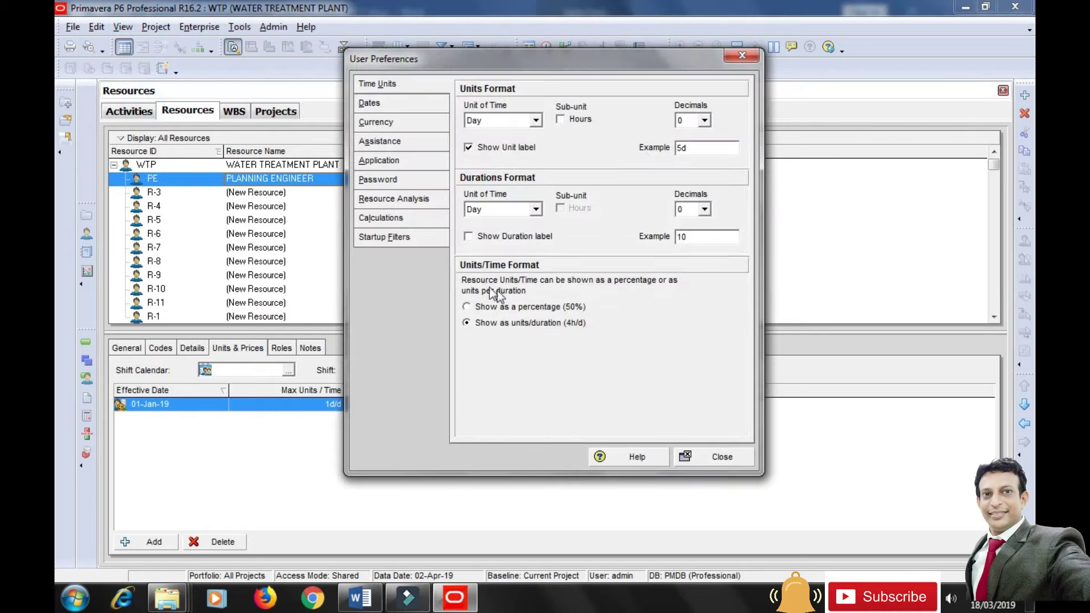
left_click(386, 102)
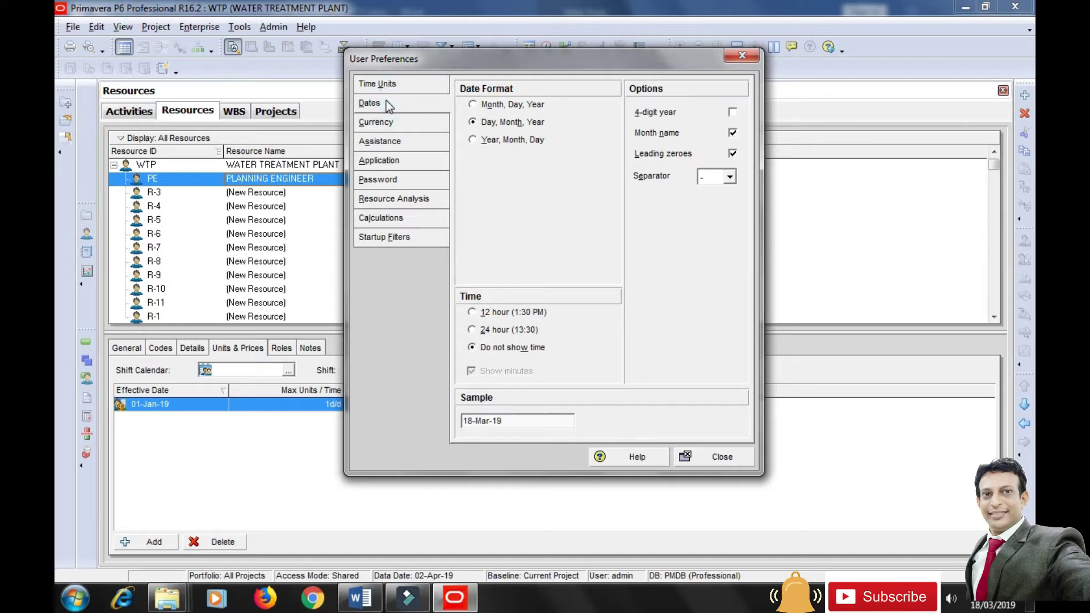
left_click(386, 125)
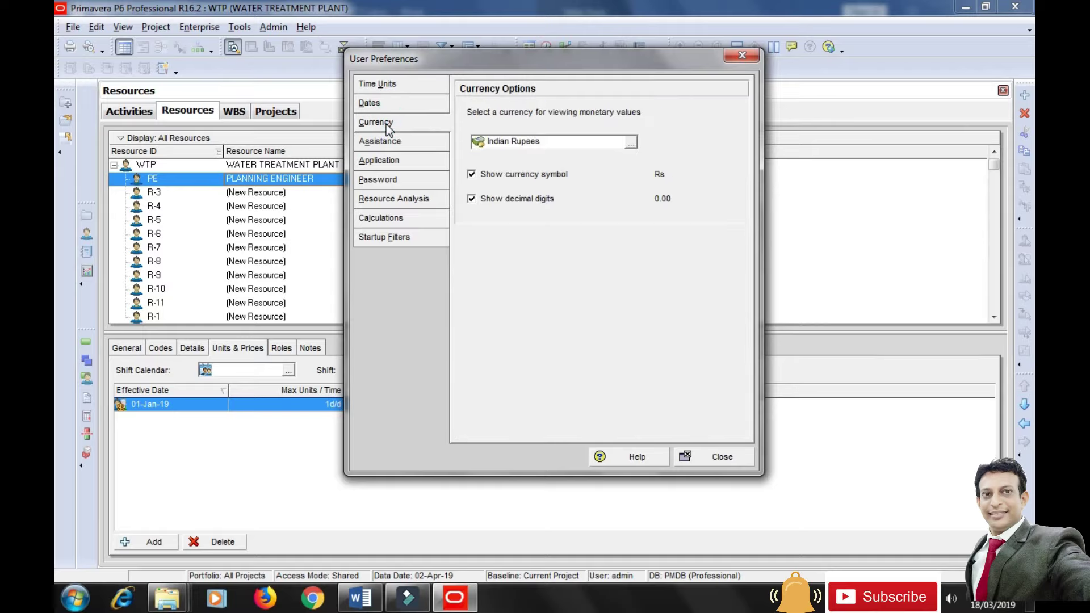
left_click(491, 199)
left_click(725, 460)
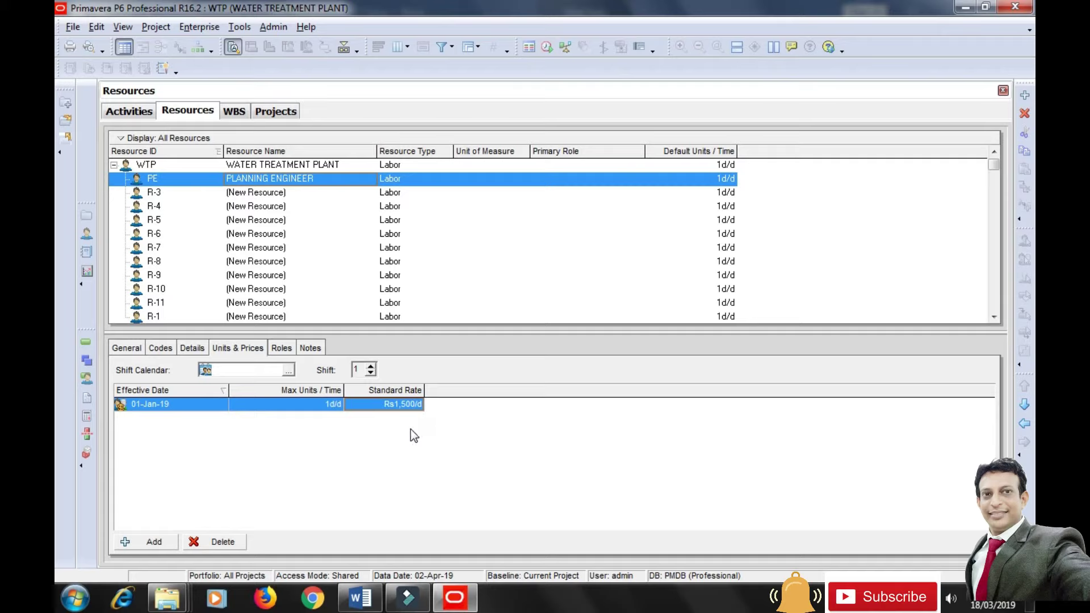
Rename resource R-3 to CONSULTANT ENGINEER with resource ID CE.
left_click(250, 194)
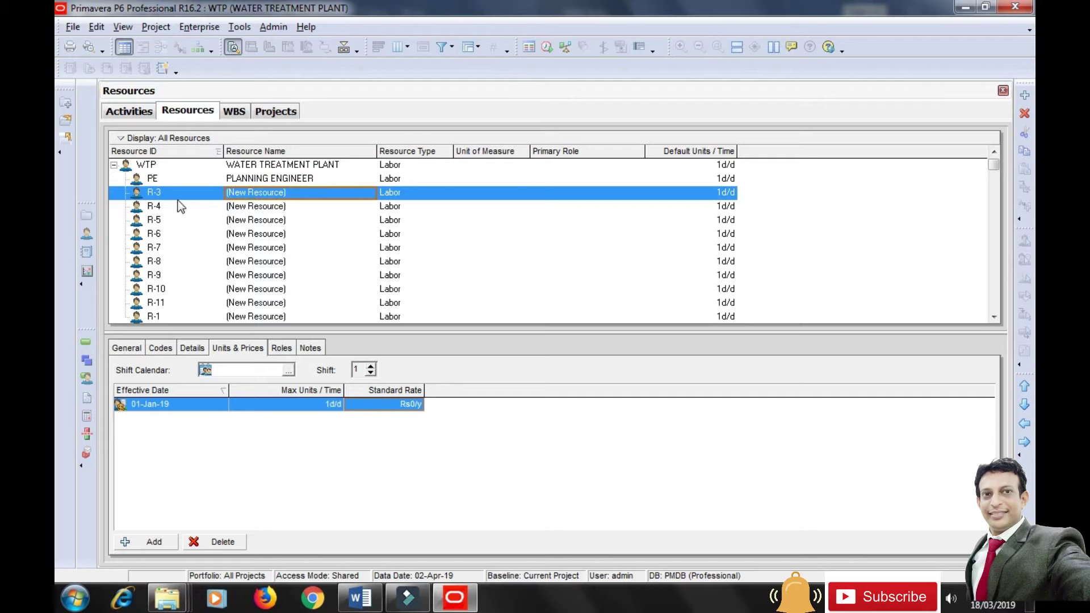
left_click(127, 351)
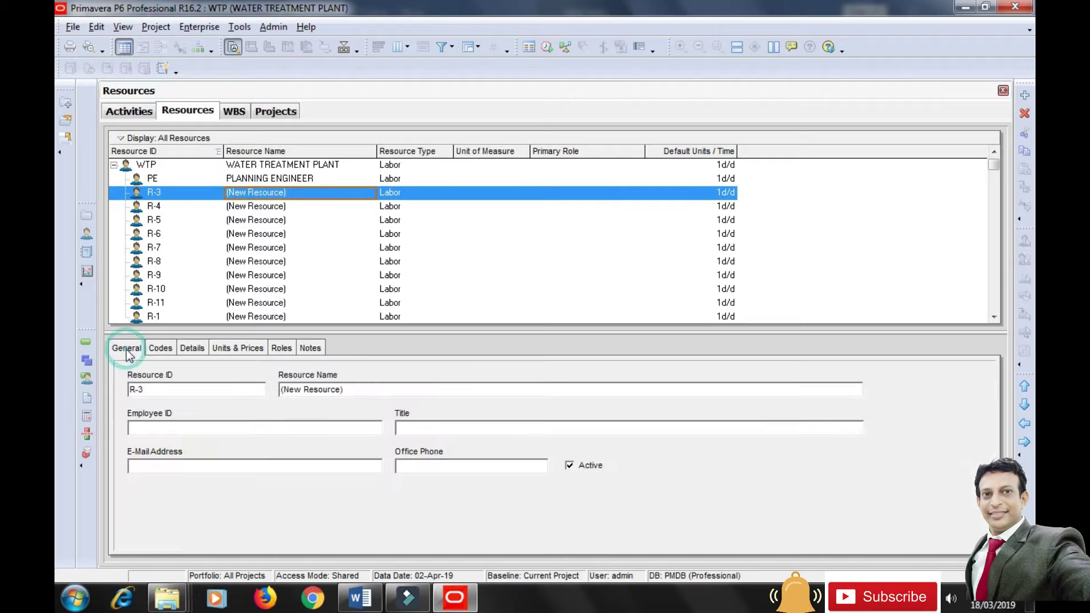
triple_click(363, 394)
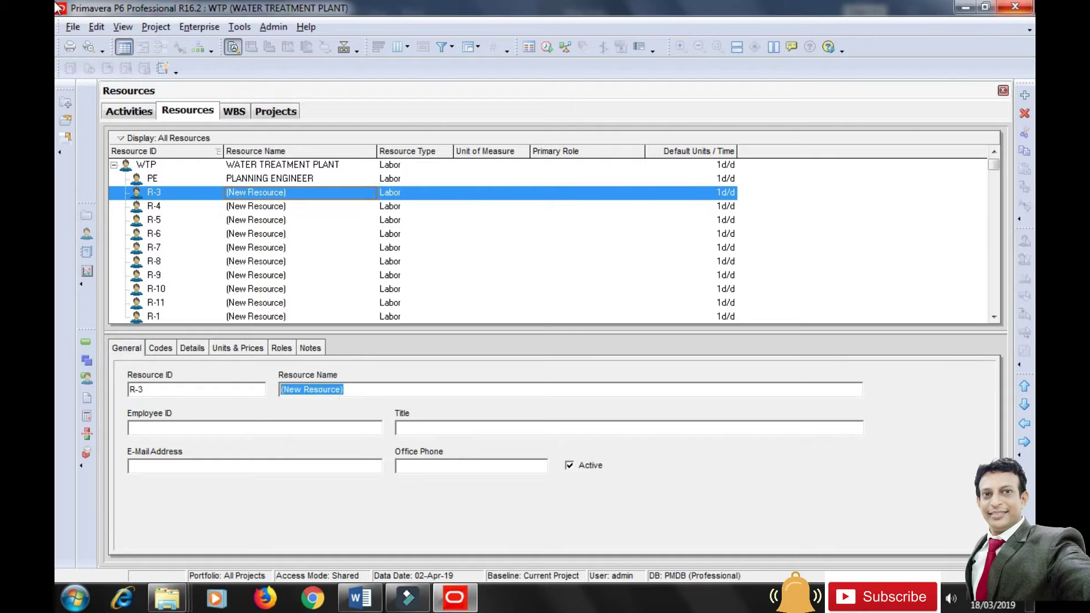
type("co")
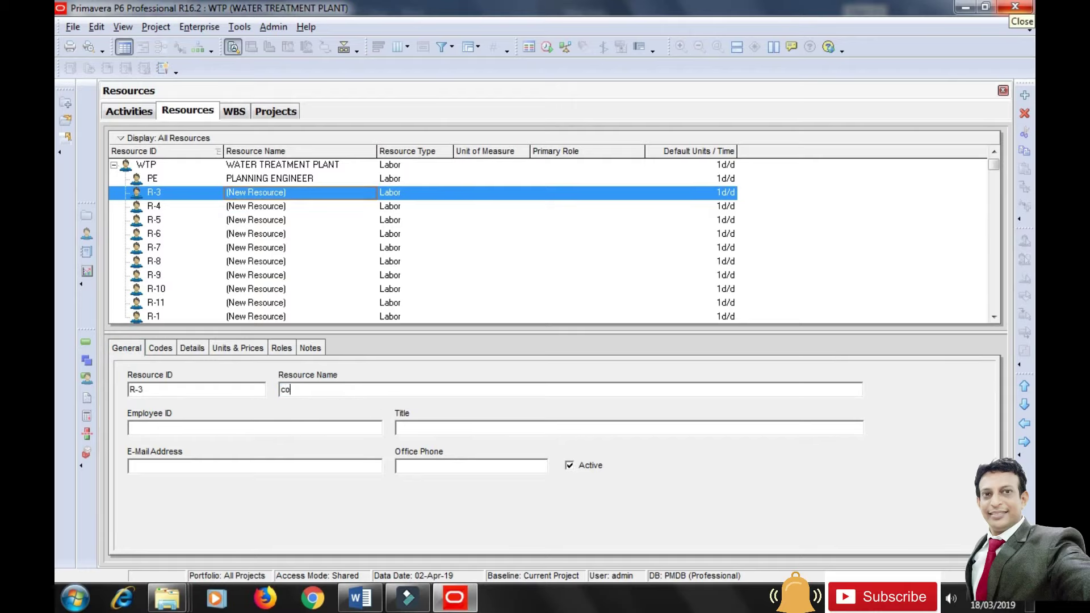
type("nsultant")
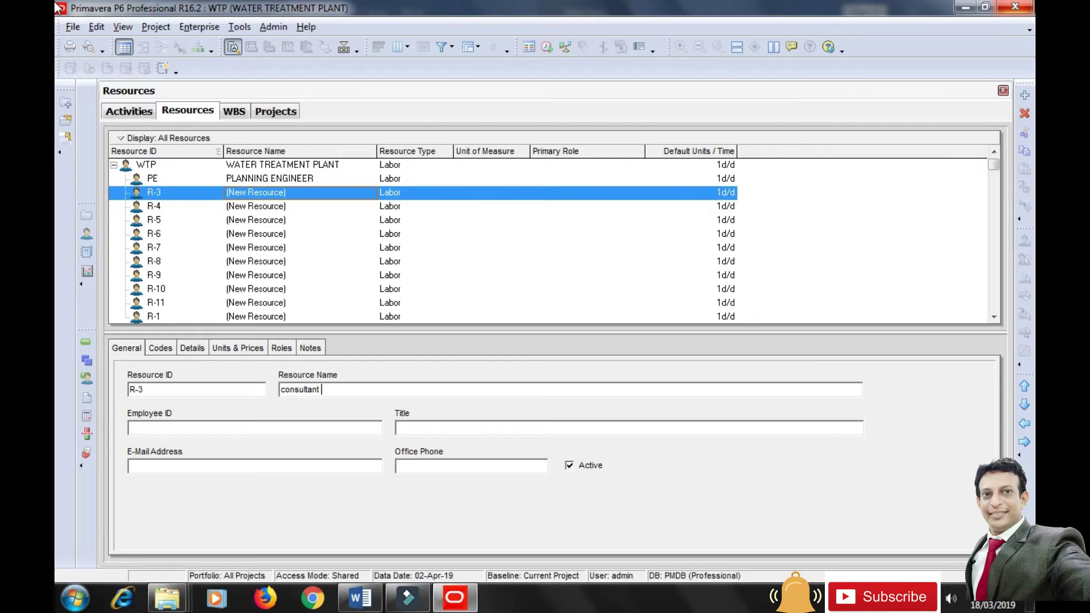
key("BackSpace")
key("BackSpace")
key("BackSpace")
key("BackSpace")
key("BackSpace")
key("BackSpace")
key("BackSpace")
key("BackSpace")
key("BackSpace")
key("BackSpace")
type("CONSULTANT ENGINEER")
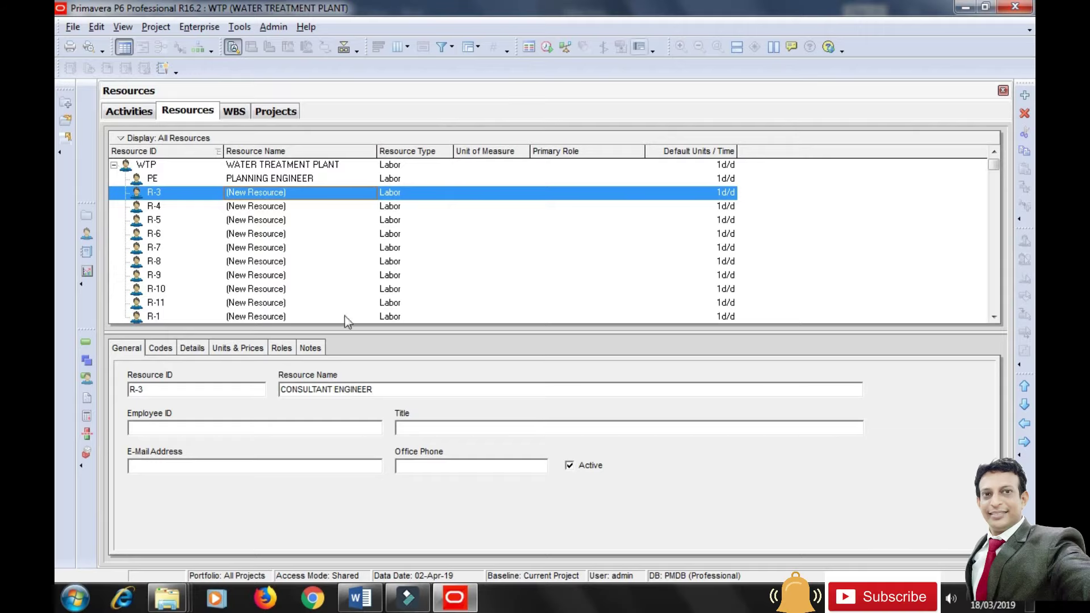
key("shift+Tab")
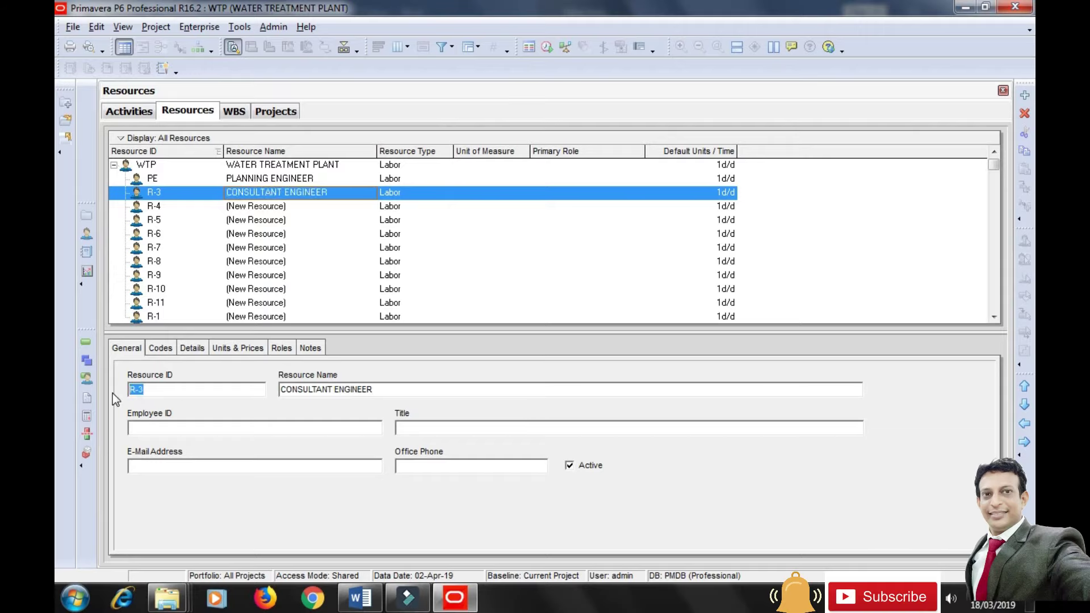
type("CE")
left_click(185, 426)
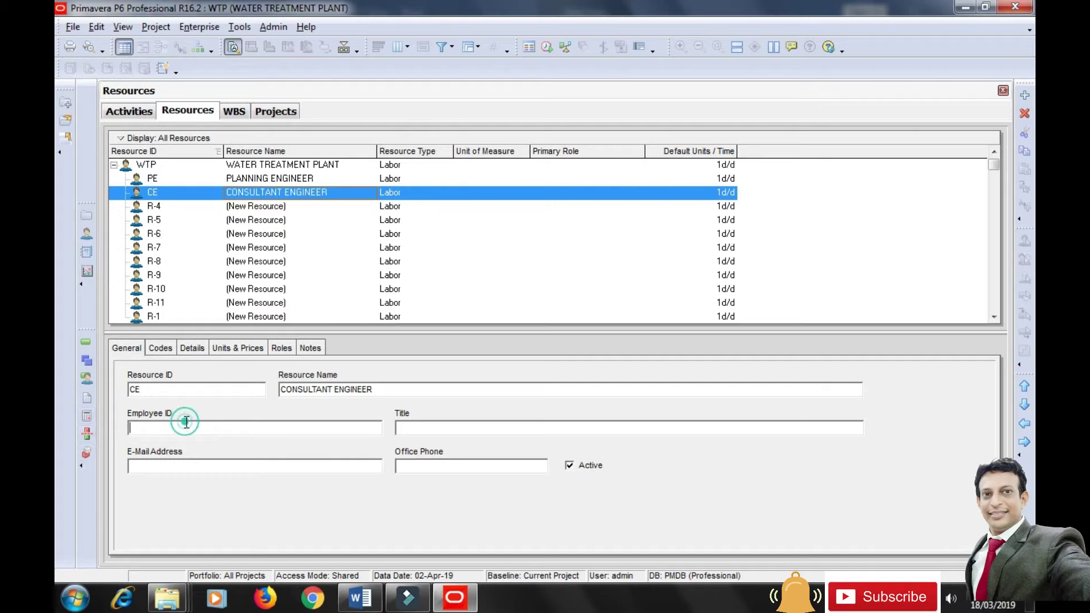
Set the CE resource's currency to Indian Rupees.
left_click(193, 348)
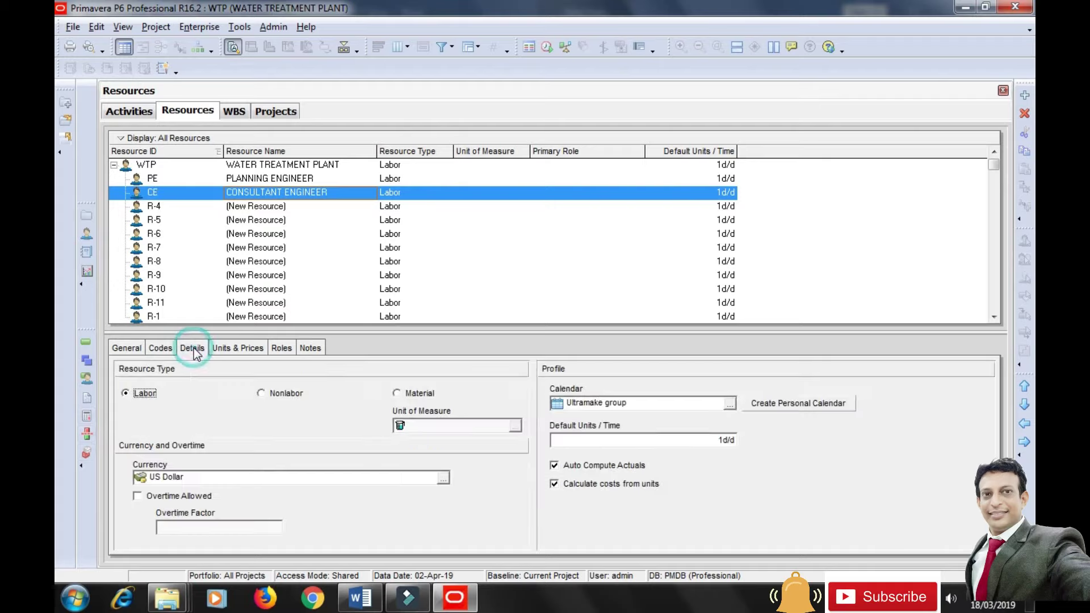
left_click(445, 482)
left_click(523, 517)
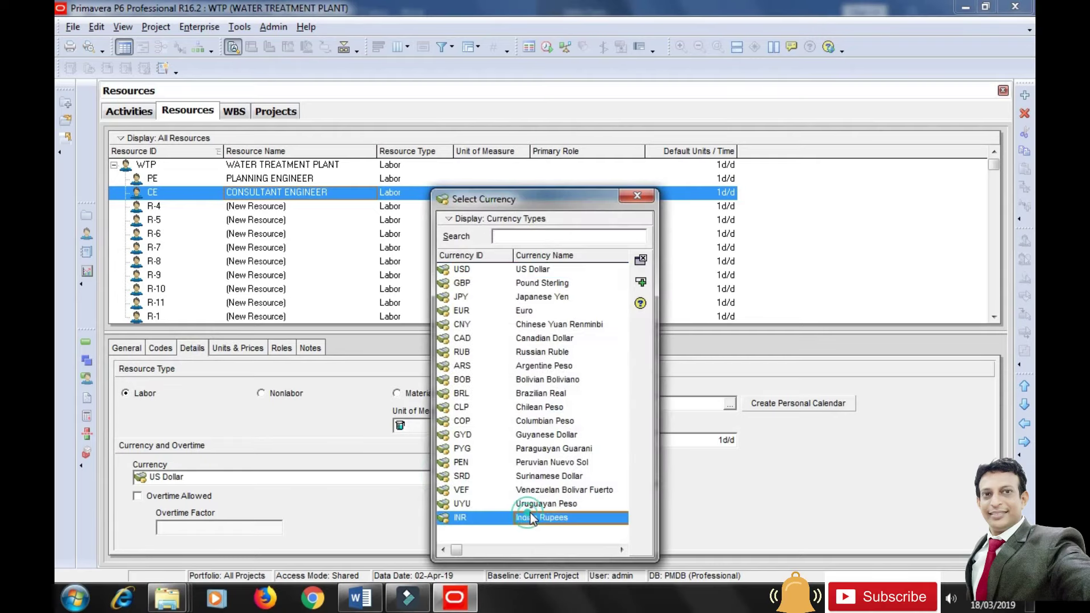
left_click(640, 282)
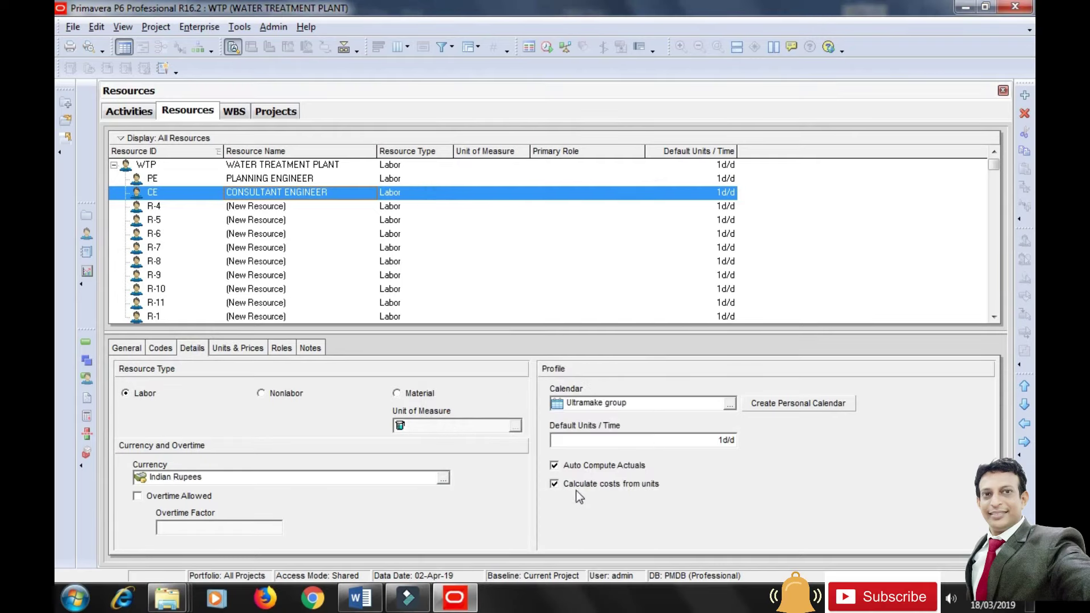
Give CONSULTANT ENGINEER a standard rate of 1400/d.
left_click(246, 348)
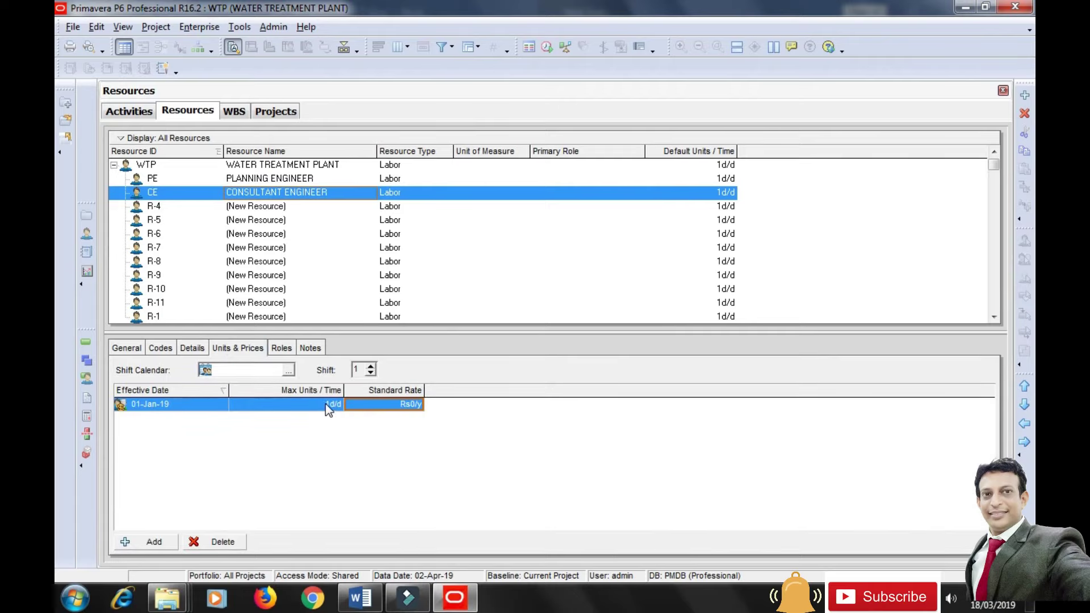
left_click(377, 402)
type("1400/D")
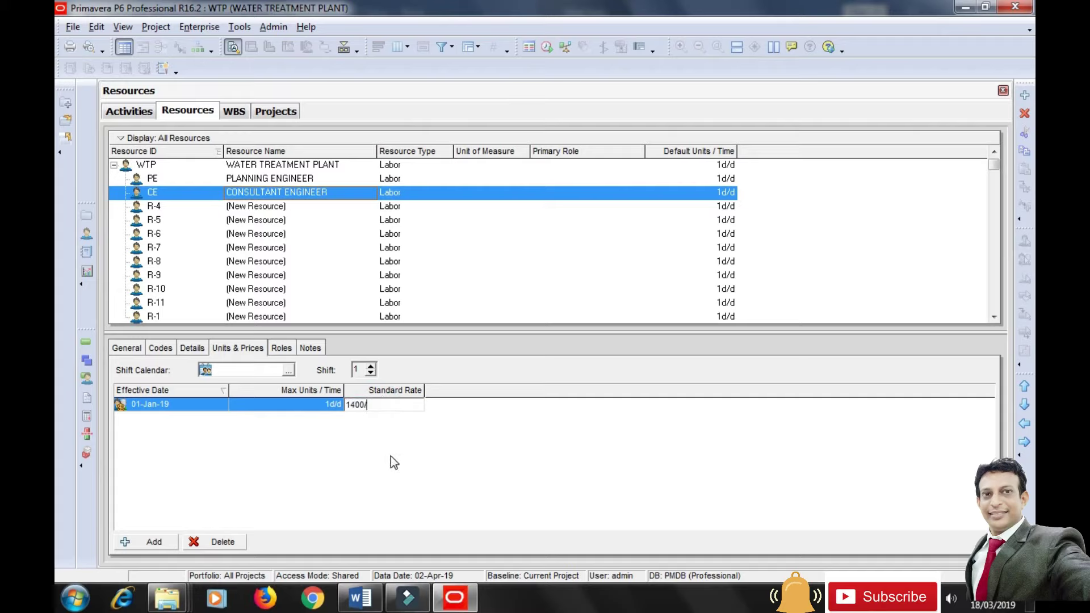
left_click(390, 457)
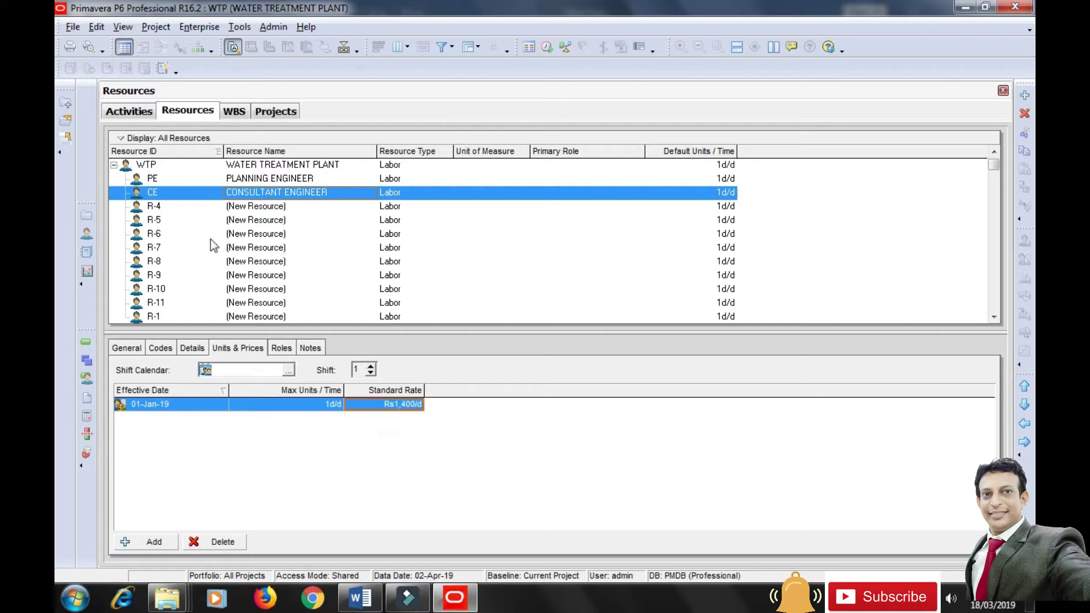
left_click(249, 208)
Rename resource R-4 to STRUCTURAL ENGINEER with resource ID SE.
left_click(141, 348)
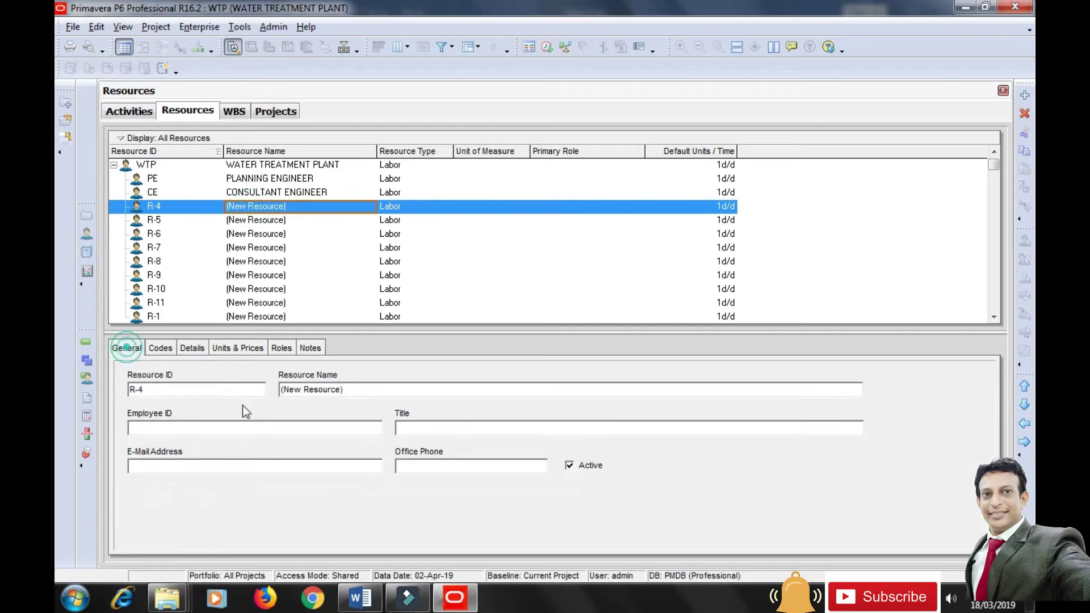
left_click_drag(360, 389, 233, 388)
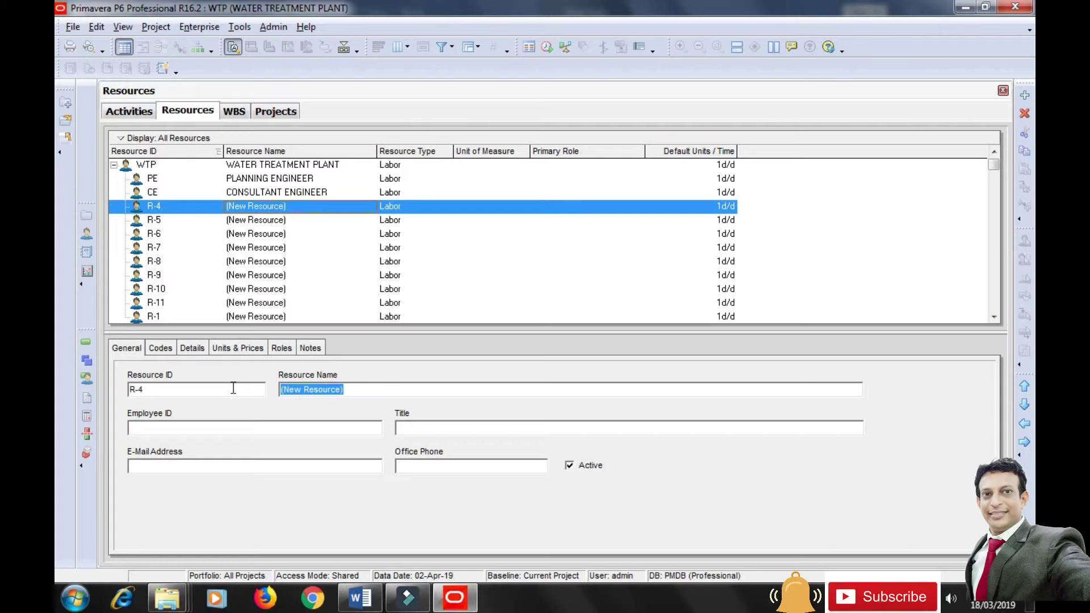
type("str")
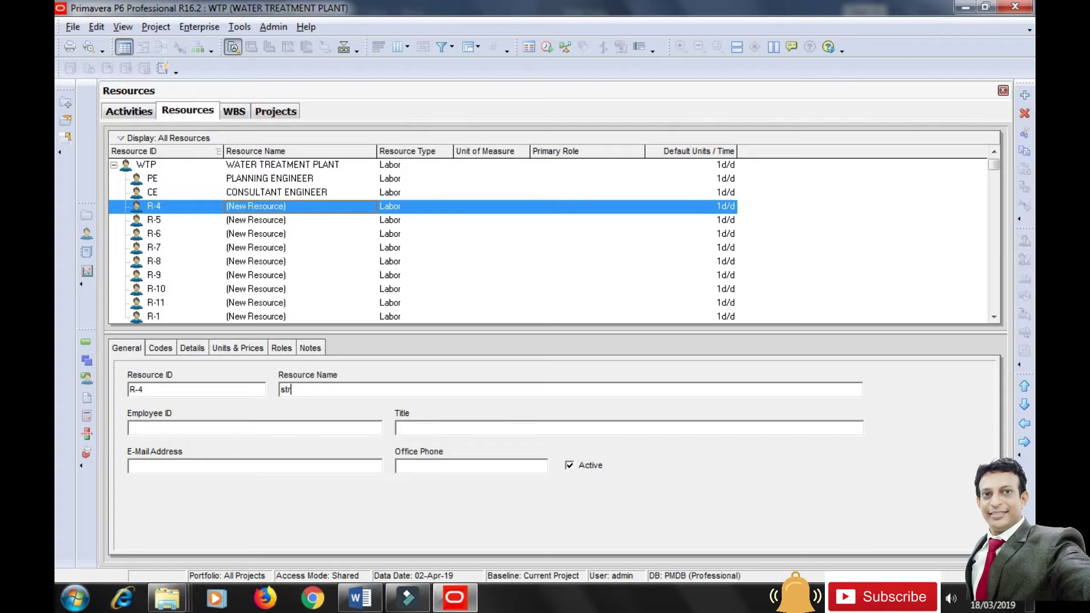
type("uctura")
key("BackSpace")
key("BackSpace")
key("BackSpace")
key("BackSpace")
key("BackSpace")
key("BackSpace")
key("BackSpace")
key("BackSpace")
key("BackSpace")
key("BackSpace")
type("STRUCTURAL ENGINEER")
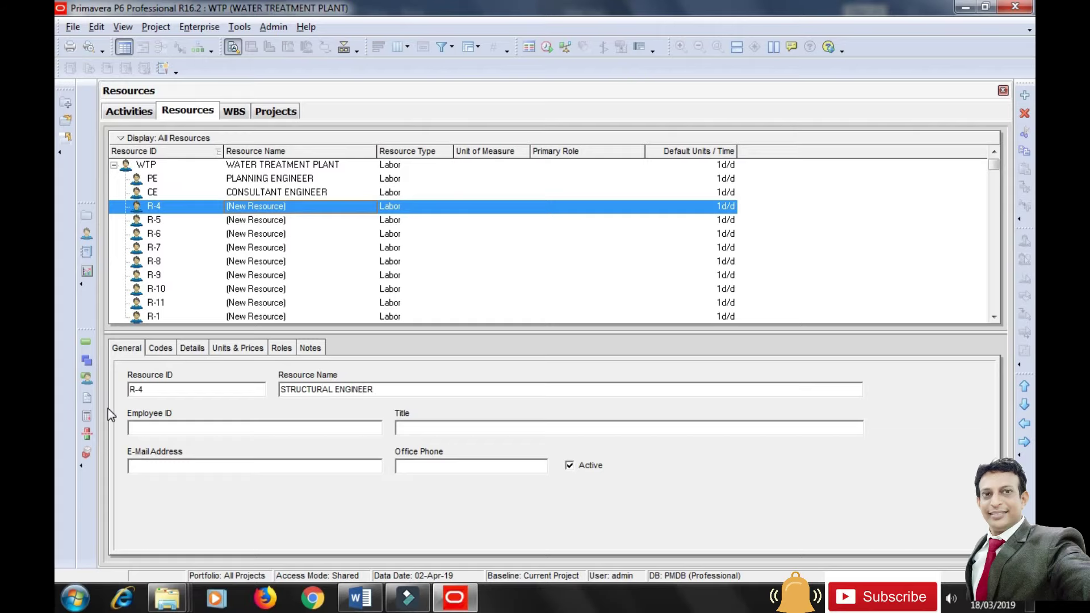
double_click(153, 392)
type("SE")
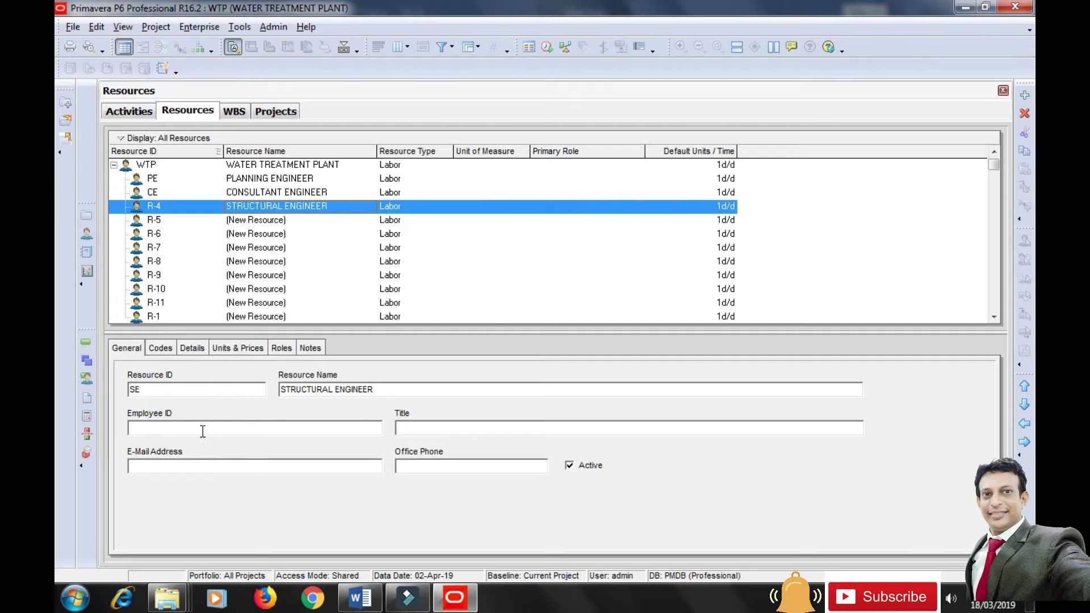
left_click(200, 430)
Set the SE resource's currency to Indian Rupees.
left_click(192, 348)
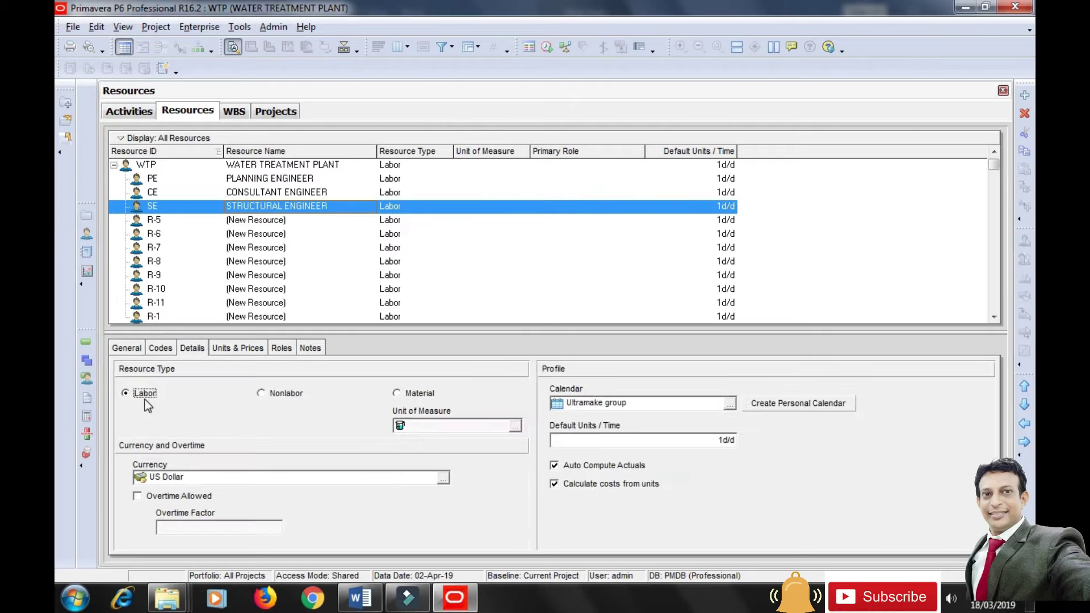
left_click(443, 478)
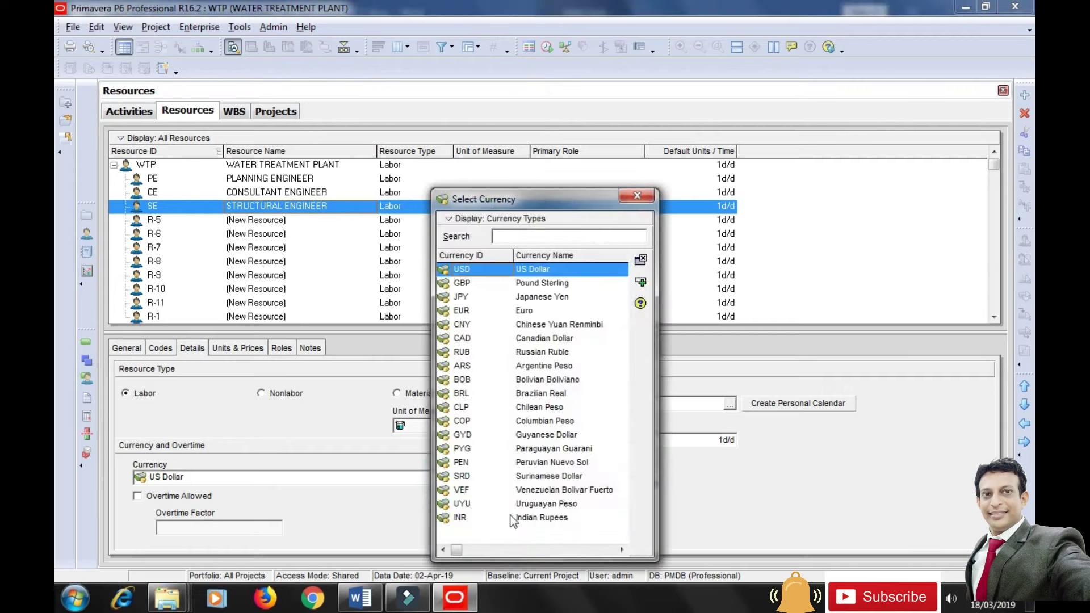
left_click(530, 517)
left_click(641, 284)
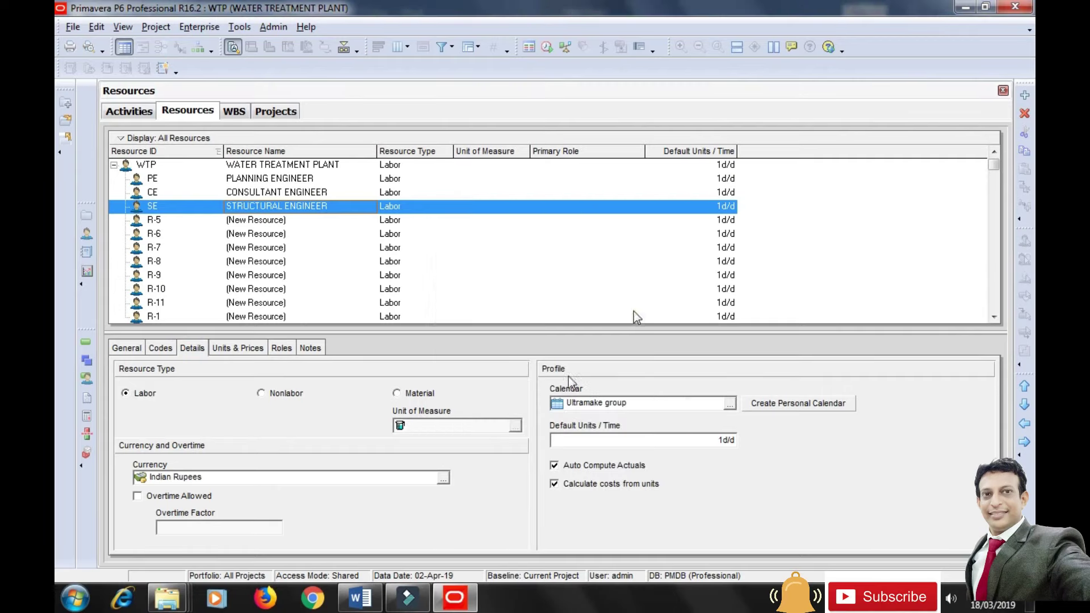
Give STRUCTURAL ENGINEER 2d/d max units and a Rs1,800/d standard rate.
left_click(234, 350)
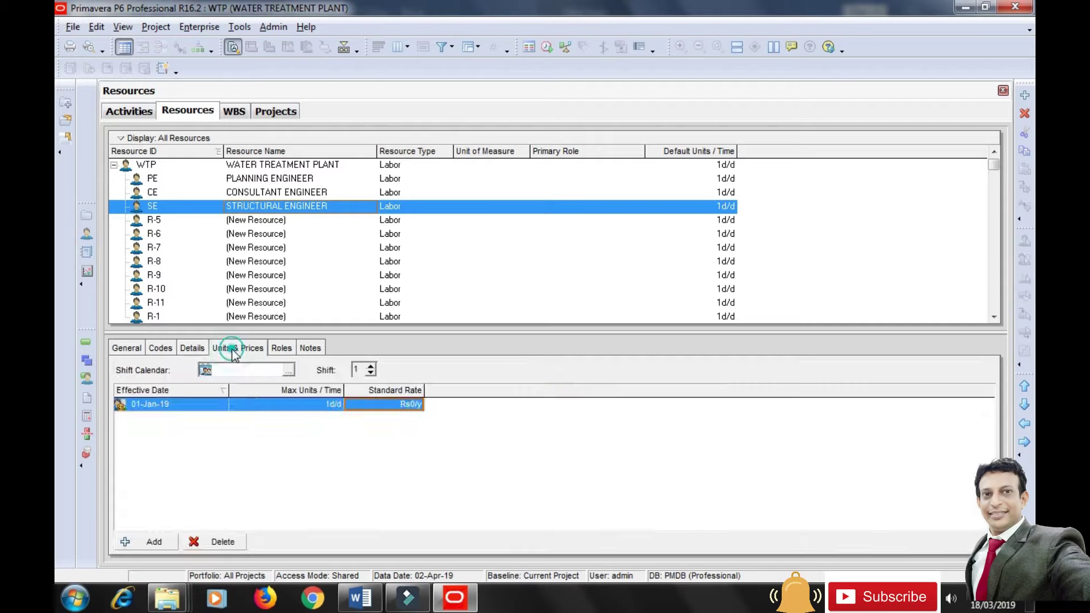
left_click(327, 405)
type("2")
left_click(362, 453)
left_click(396, 403)
type("1800/d")
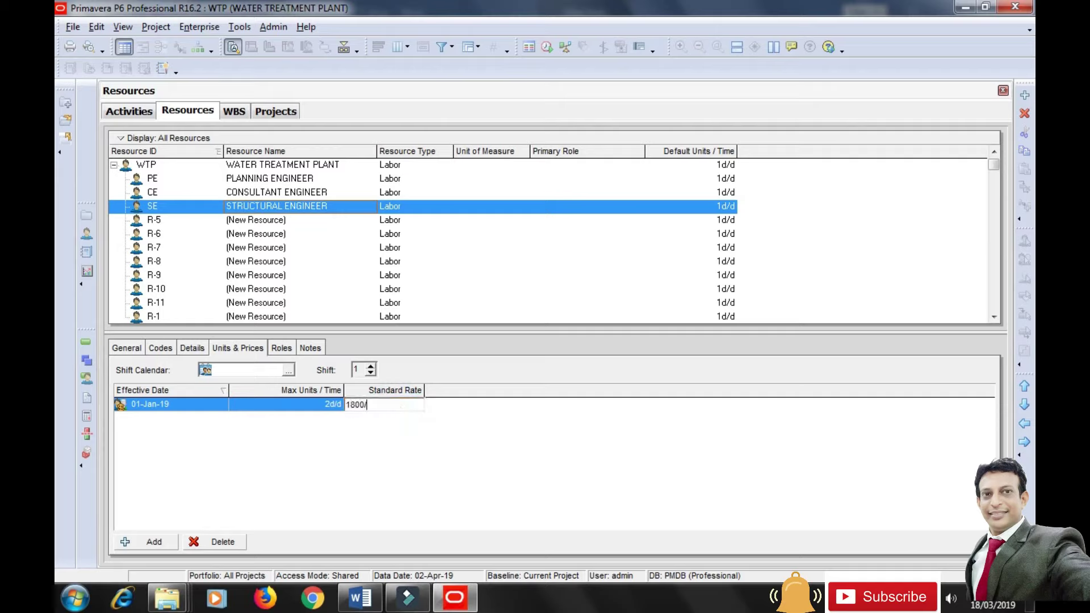
left_click(389, 451)
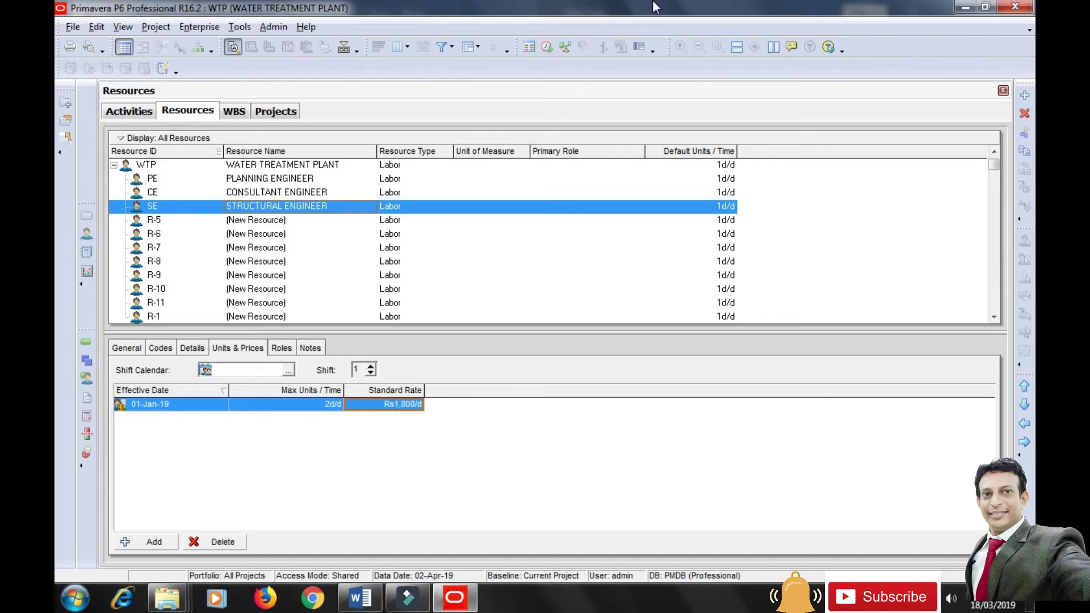
left_click(249, 224)
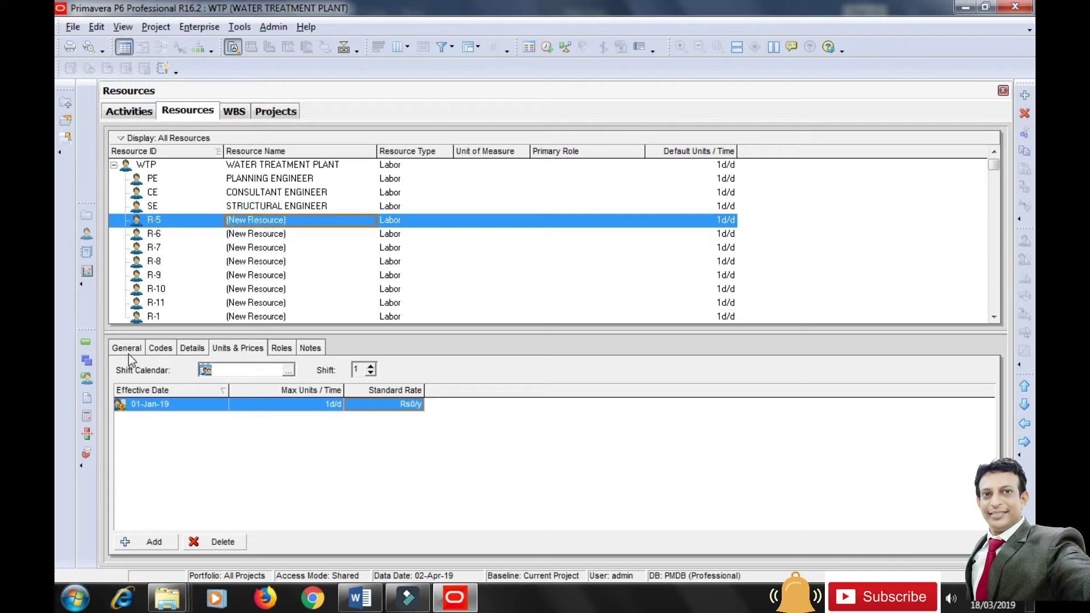
Rename resource R-5 to WORKER-UNSKILLED with resource ID UW.
left_click(126, 348)
left_click(348, 388)
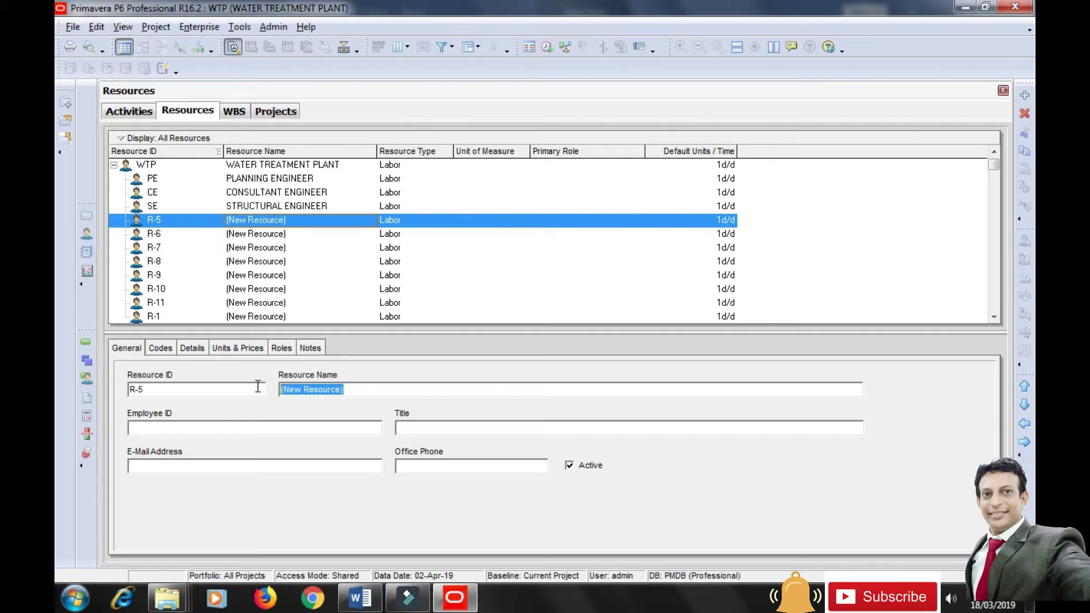
type("WORKE")
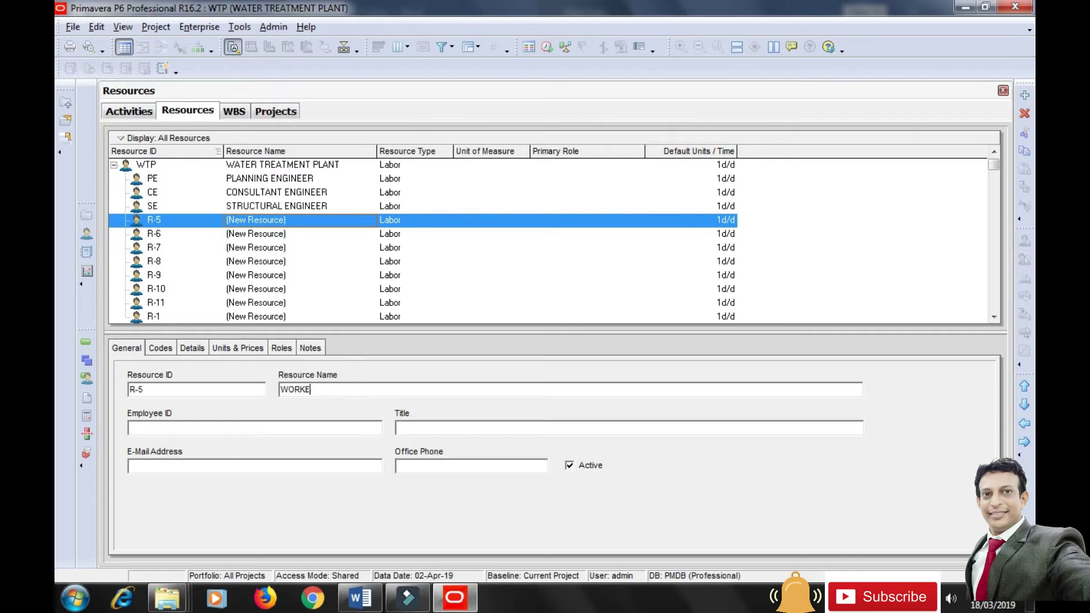
type("R-UNSKILLED")
left_click(146, 389)
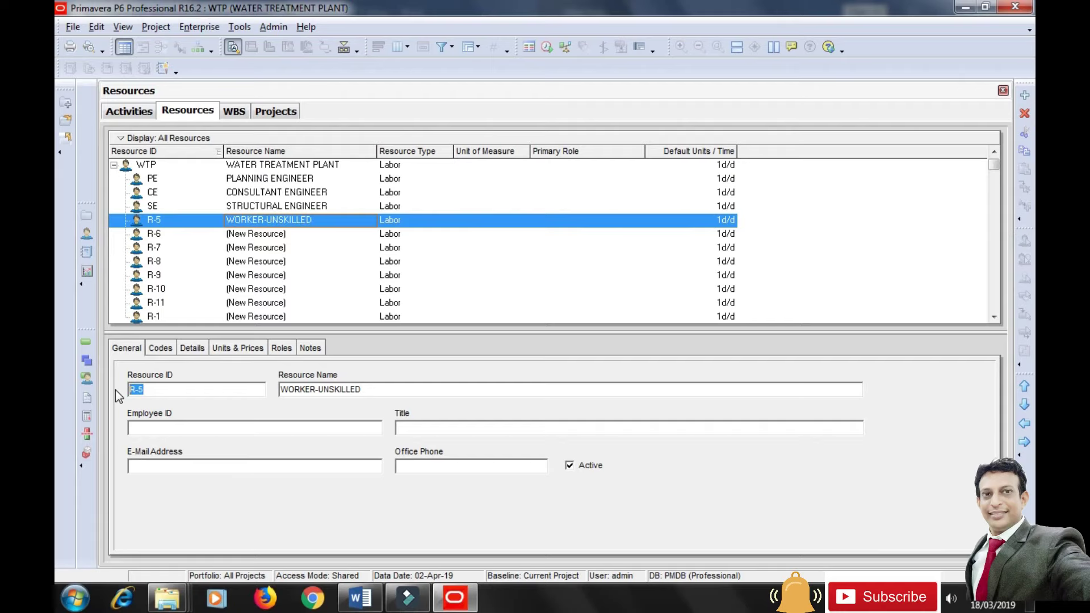
type("UW")
left_click(274, 428)
Set the UW resource's currency to Indian Rupees.
left_click(192, 348)
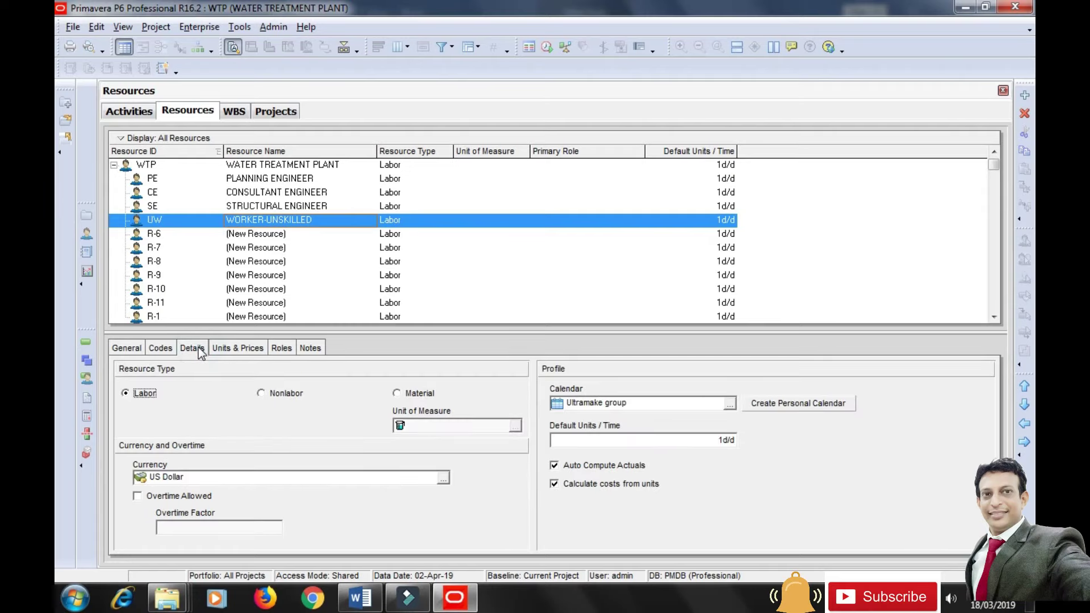
left_click(443, 478)
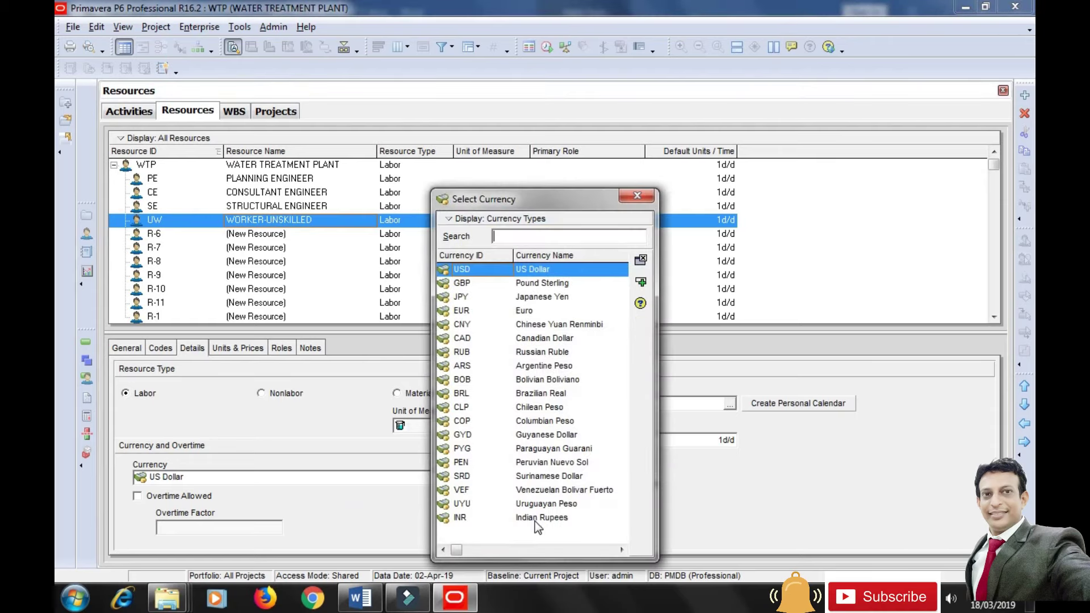
left_click(535, 518)
left_click(641, 282)
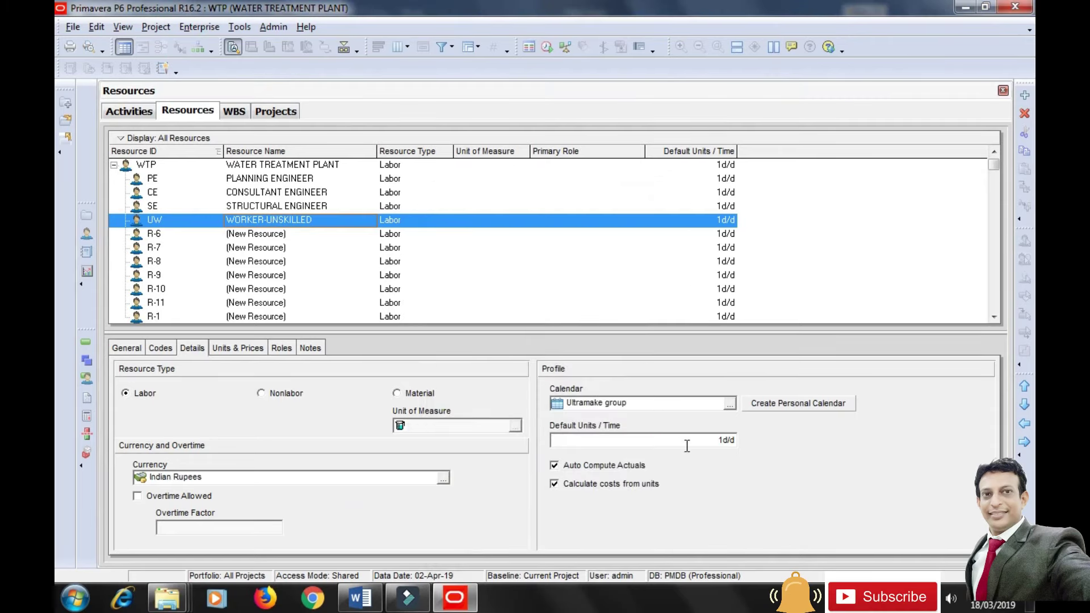
Give WORKER-UNSKILLED 20d/d max units and a Rs300/d standard rate.
left_click(255, 348)
left_click(315, 406)
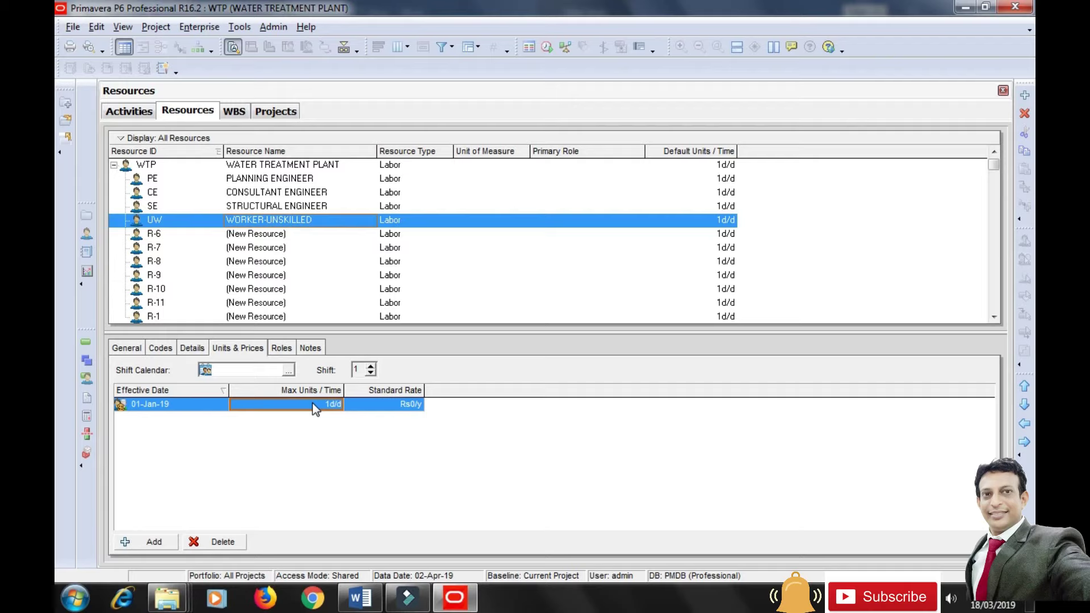
type("20")
left_click(421, 447)
left_click(400, 406)
type("300")
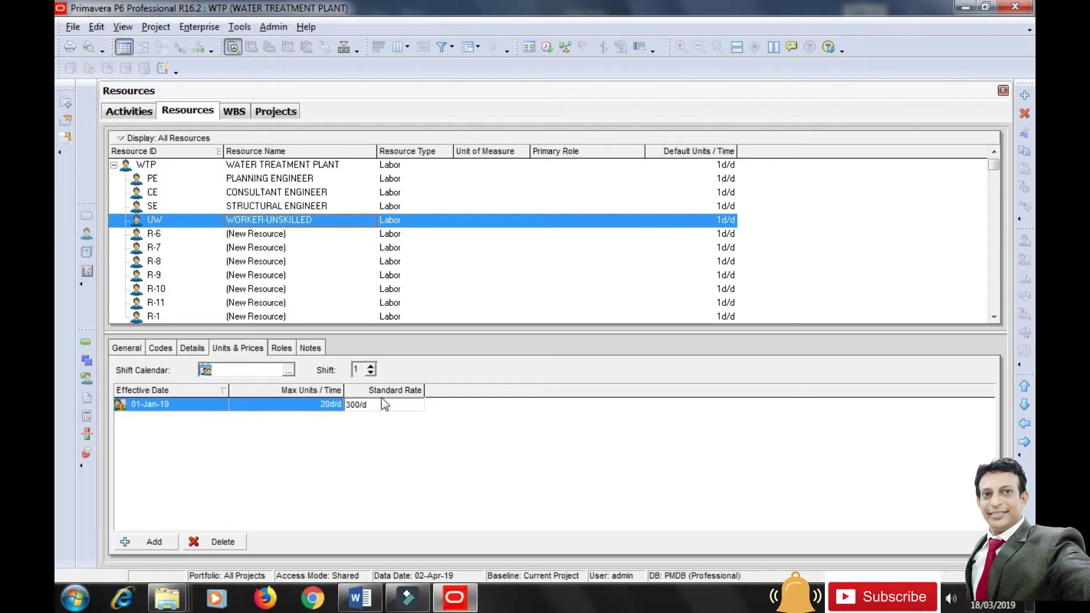
left_click(390, 490)
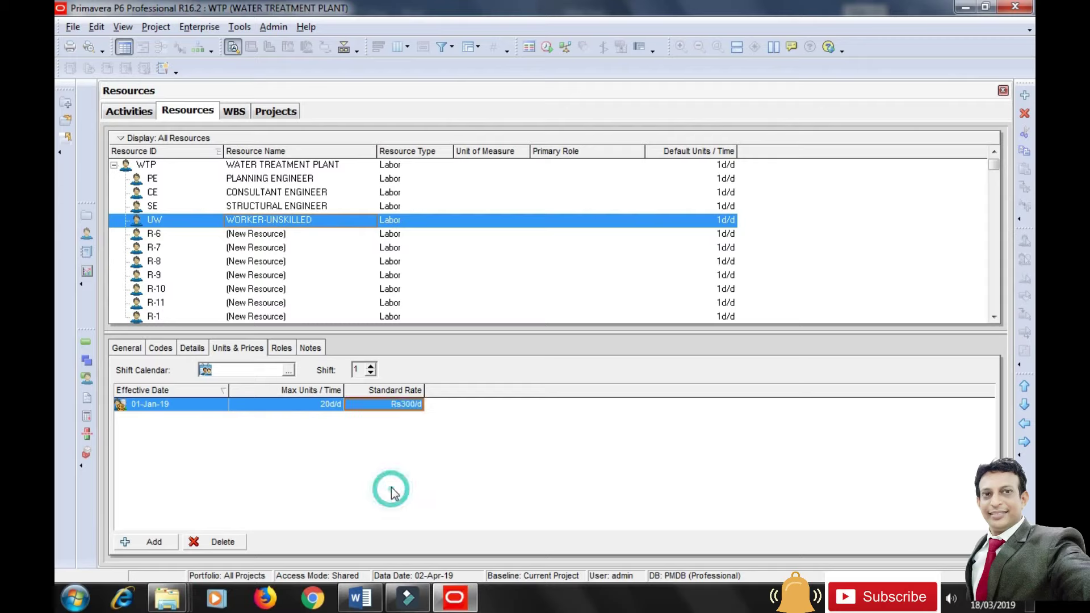
left_click(153, 236)
left_click(127, 349)
left_click(347, 391)
Name resource R-6 WORKER-SKILLED with resource ID SW.
left_click_drag(347, 391, 253, 390)
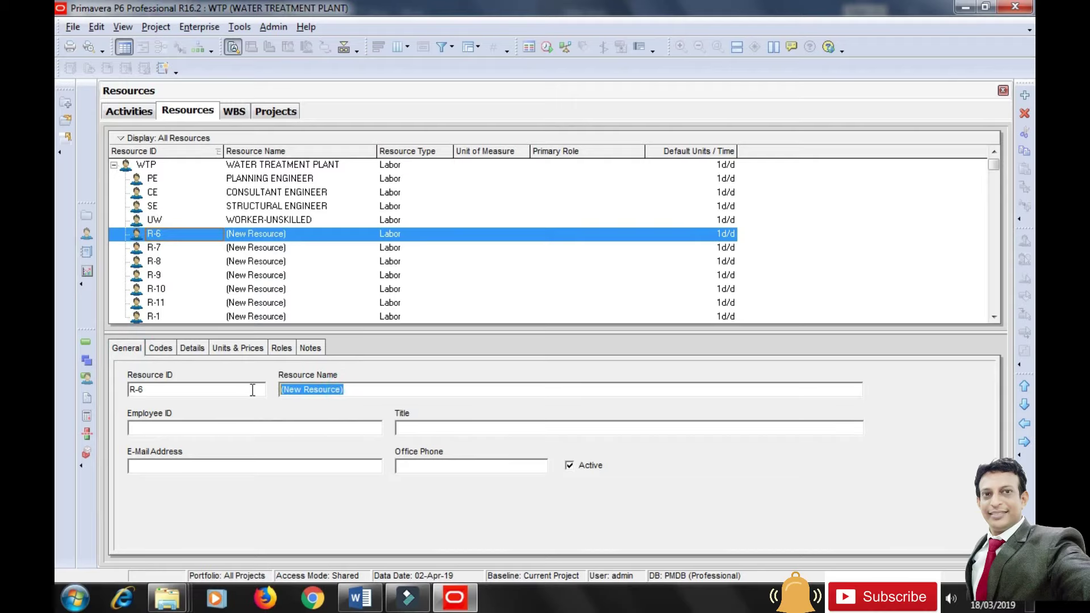
type("SKILLE")
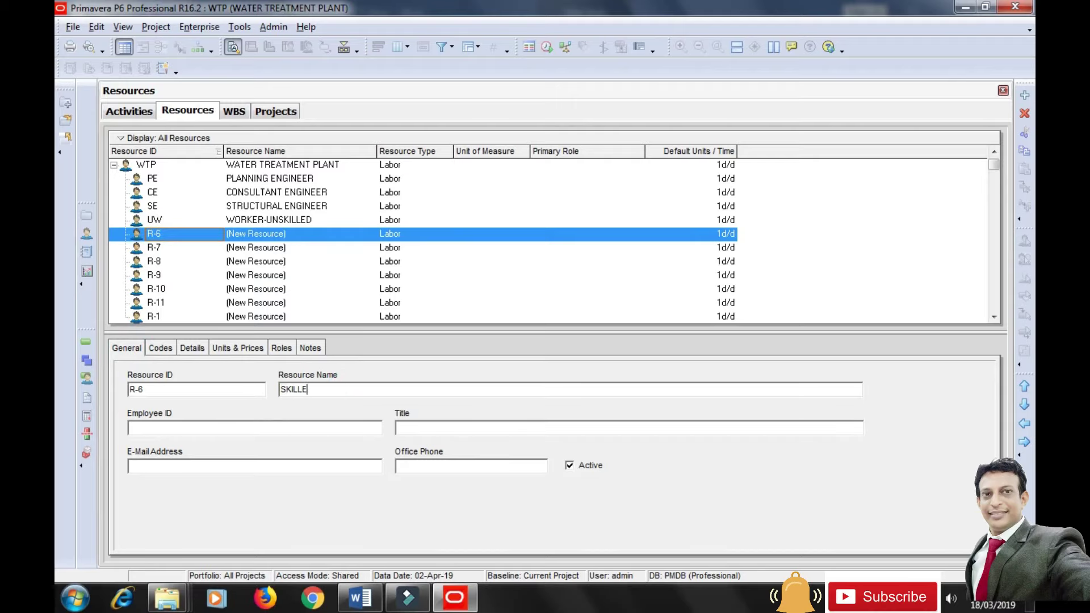
key("BackSpace")
key("BackSpace")
key("BackSpace")
key("BackSpace")
key("BackSpace")
type("WORKER-SKILLED")
left_click_drag(165, 390, 114, 391)
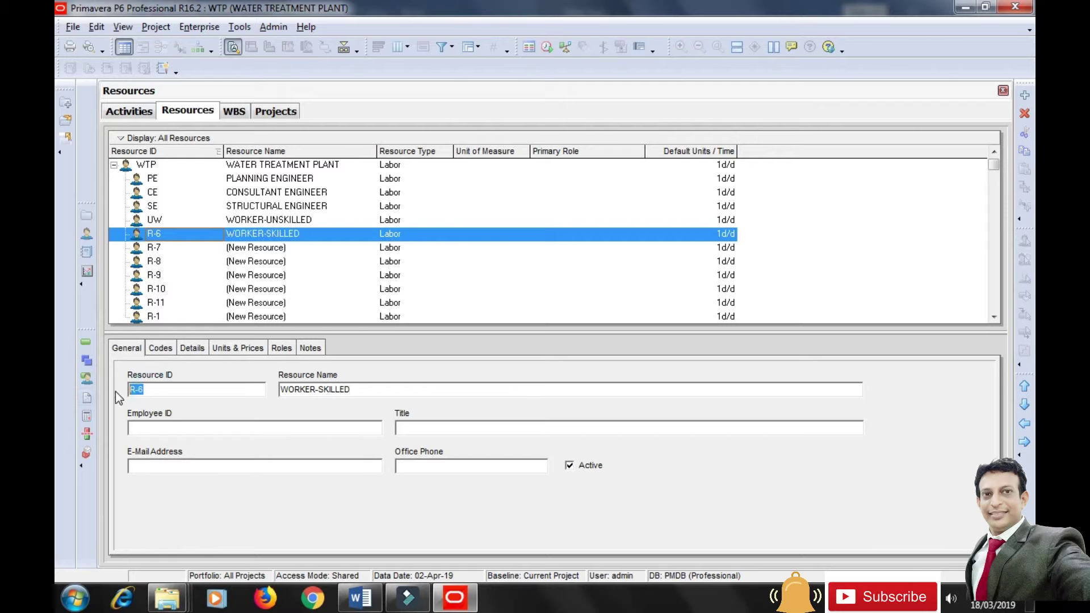
type("SW")
left_click(180, 430)
Set the SW resource's currency to Indian Rupees.
left_click(192, 348)
left_click(443, 479)
left_click(529, 515)
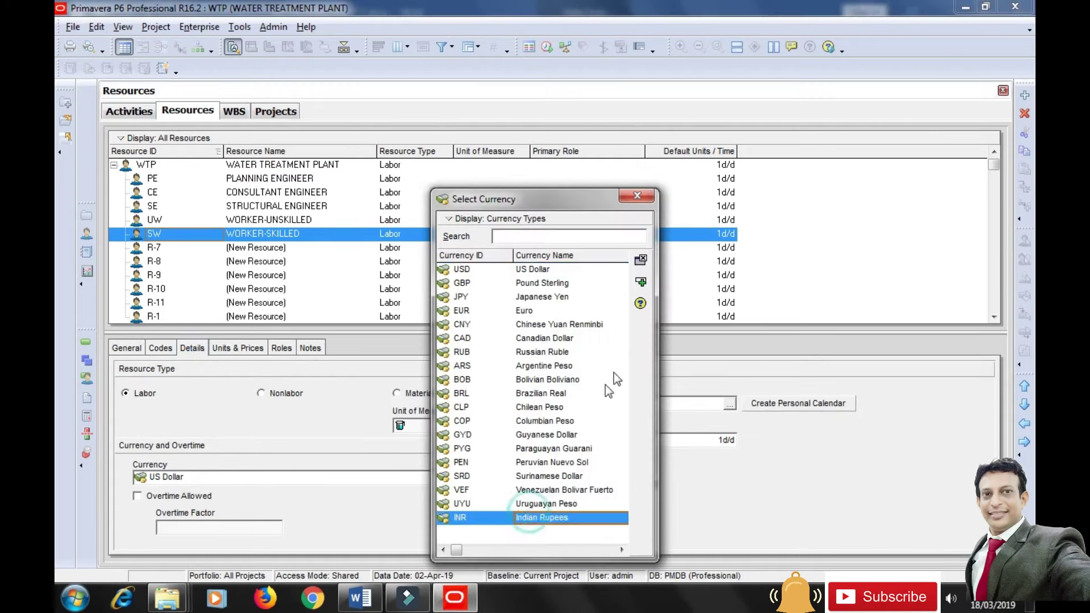
left_click(640, 281)
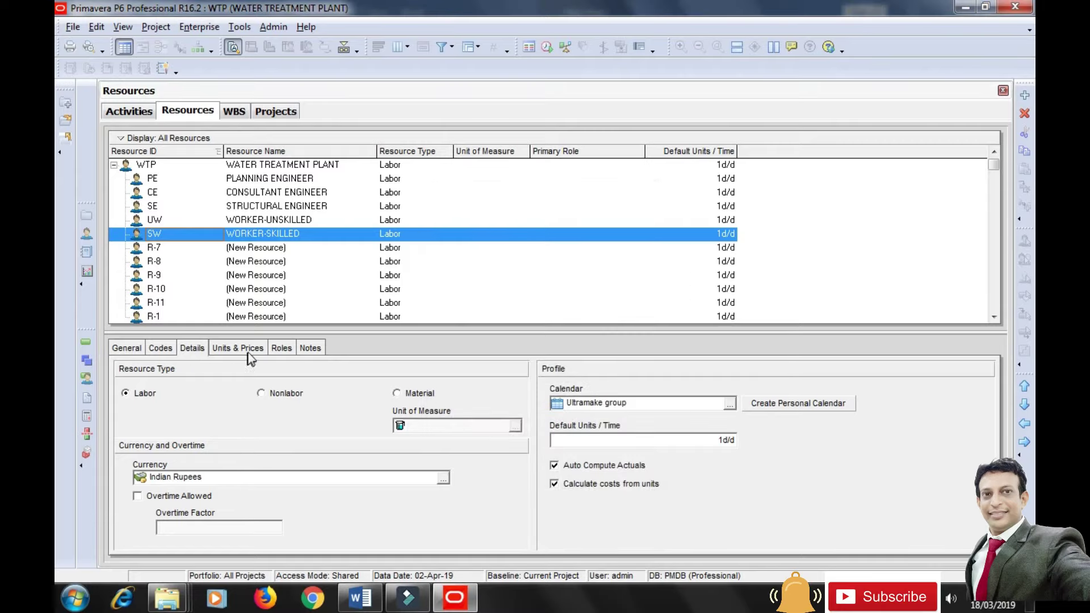
Give WORKER-SKILLED 10d/d max units and a Rs450/d standard rate.
left_click(248, 350)
left_click(303, 404)
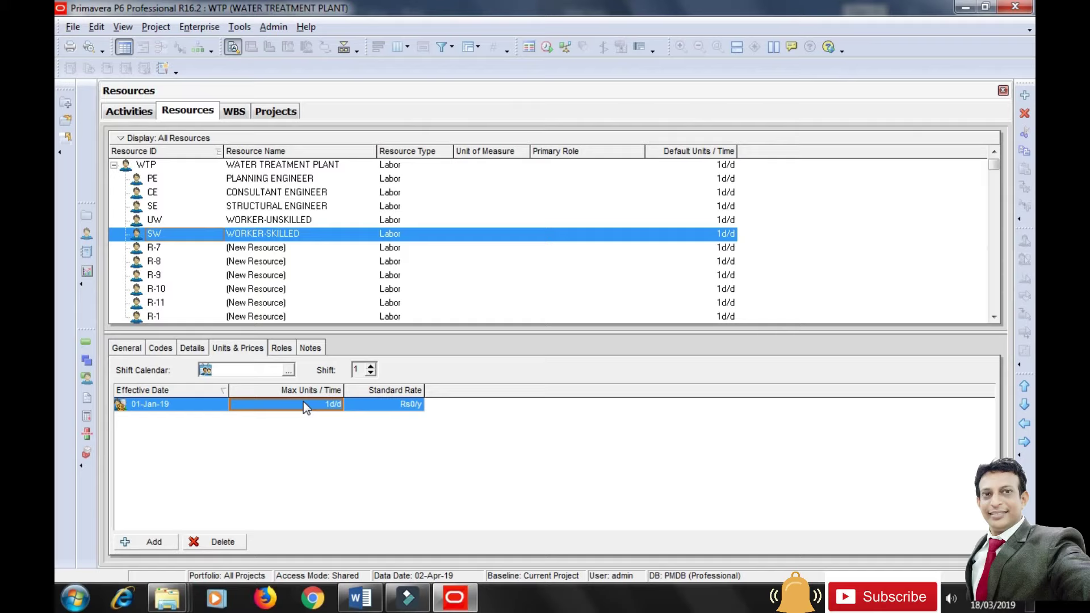
type("10")
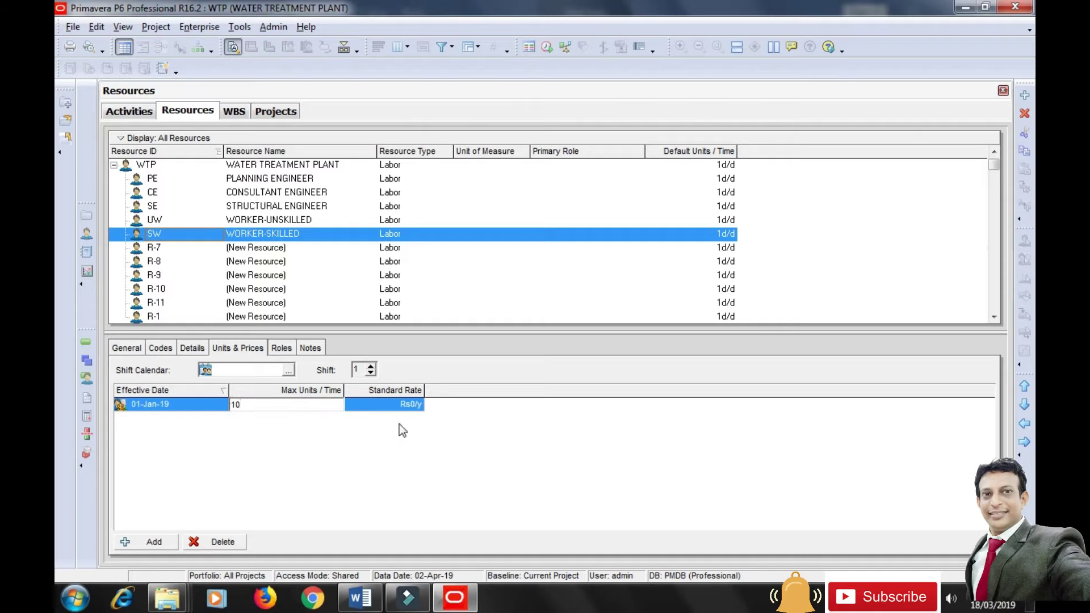
left_click(391, 402)
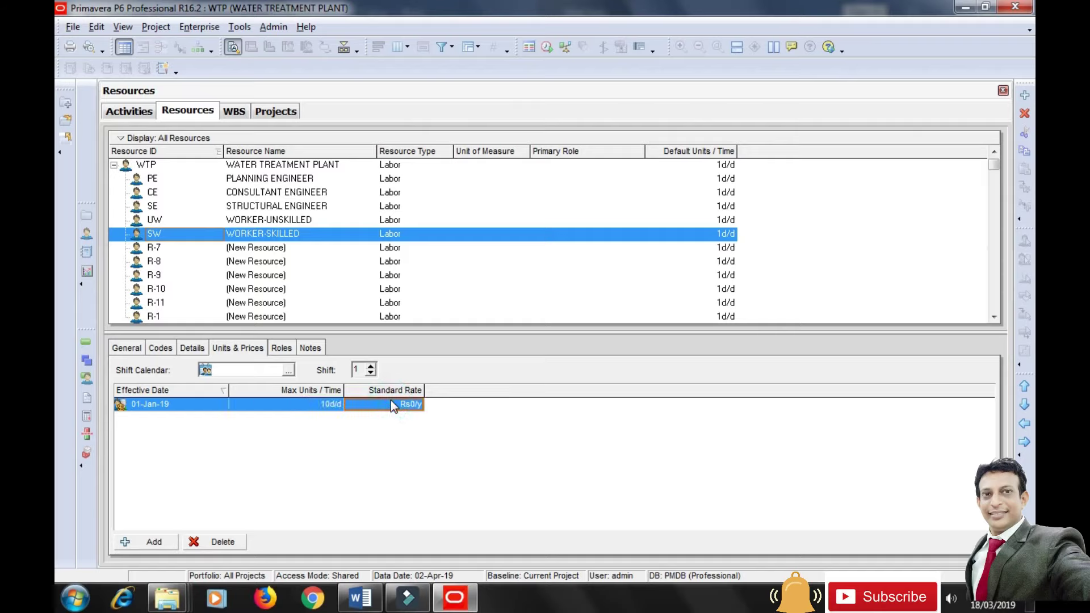
type("450/d")
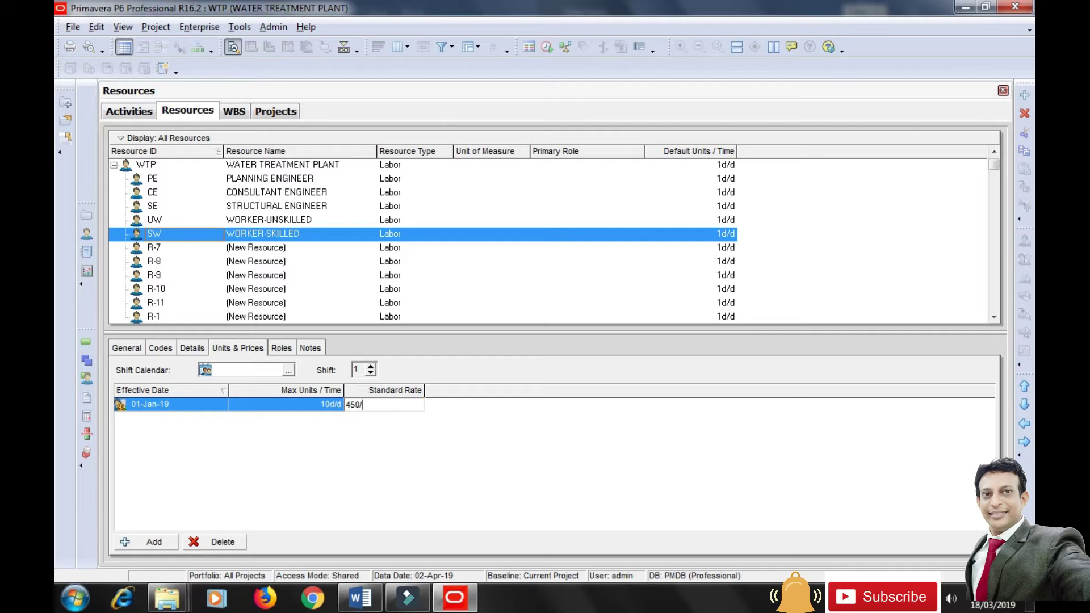
left_click(489, 431)
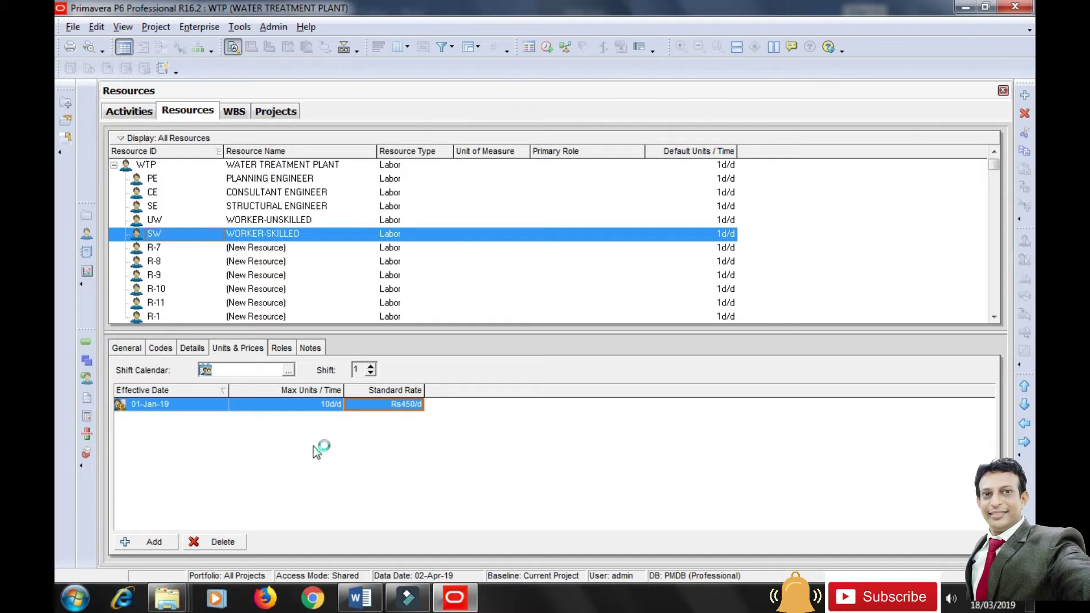
left_click(152, 253)
Rename resource R-7 to RAINFORCEMENT CONCREATE with resource ID RCC.
left_click(126, 348)
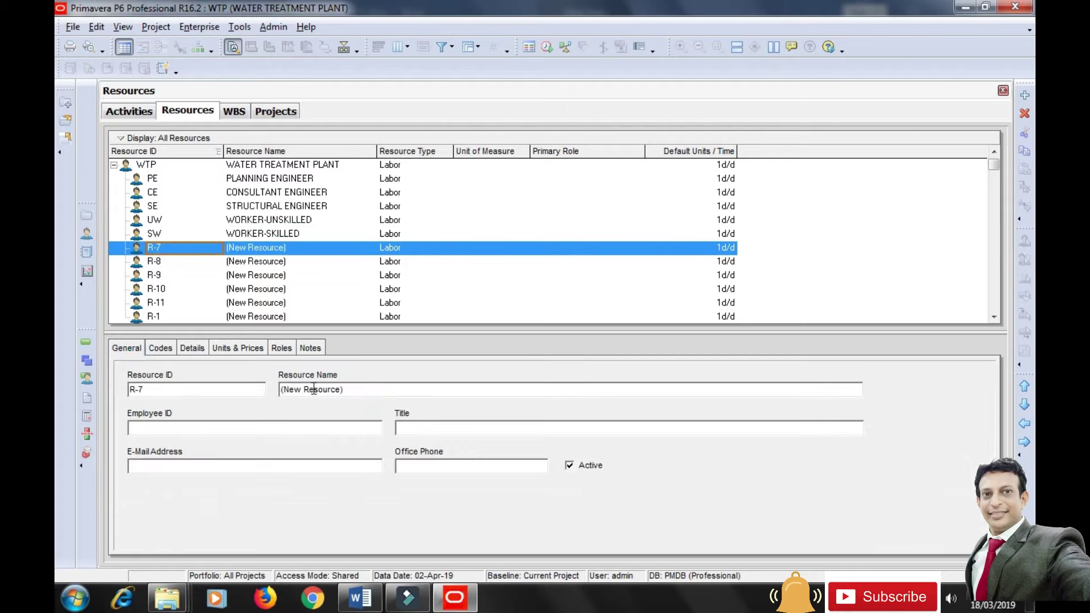
left_click_drag(358, 389, 270, 392)
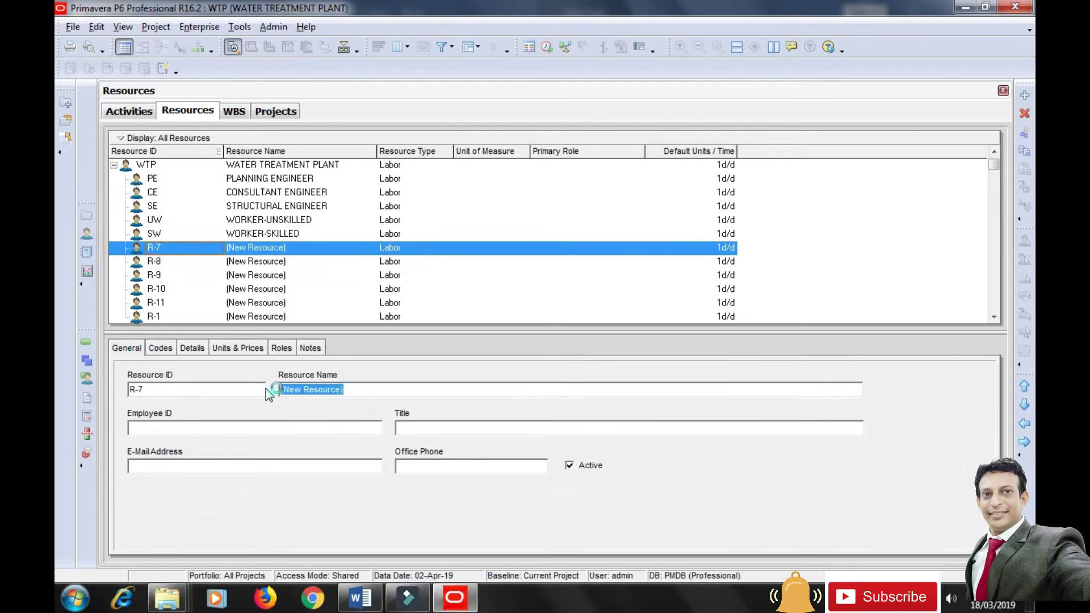
type("raincement")
key("BackSpace")
key("BackSpace")
key("BackSpace")
key("BackSpace")
key("BackSpace")
key("BackSpace")
key("BackSpace")
key("BackSpace")
key("BackSpace")
key("BackSpace")
type("ai")
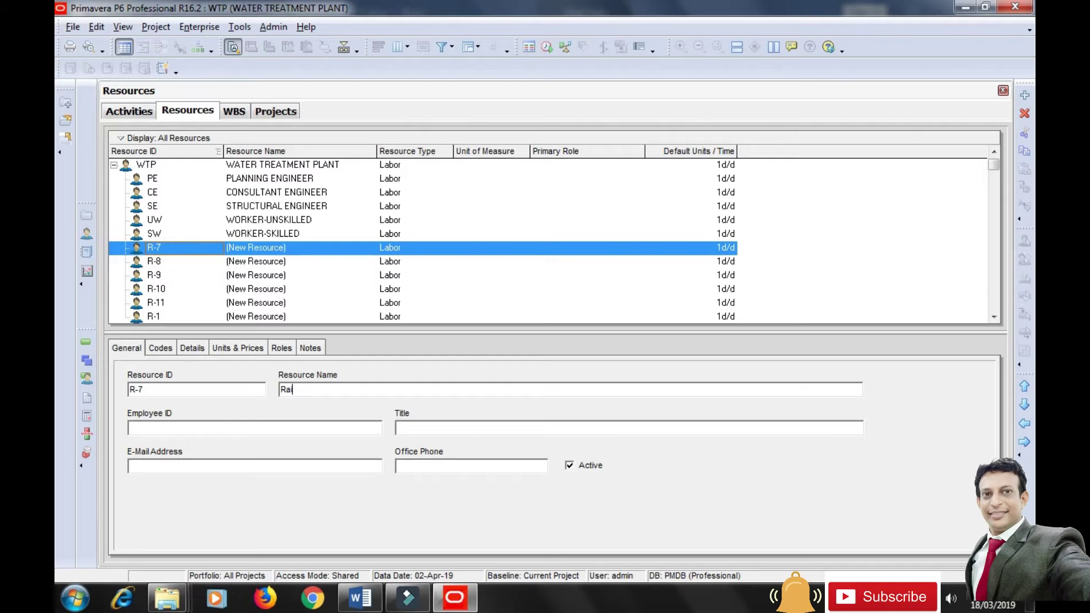
type("ncement")
key("BackSpace")
key("BackSpace")
key("BackSpace")
key("BackSpace")
key("BackSpace")
key("BackSpace")
key("BackSpace")
key("BackSpace")
key("BackSpace")
key("BackSpace")
type("RAINFORCEMENT CONCREATE")
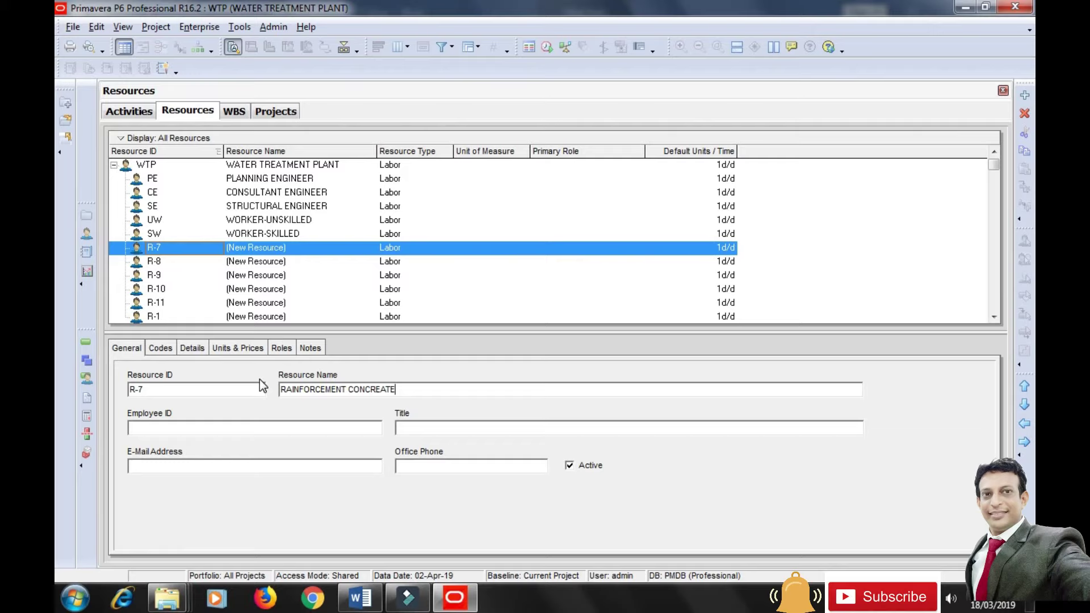
left_click(183, 393)
key("BackSpace")
key("BackSpace")
key("BackSpace")
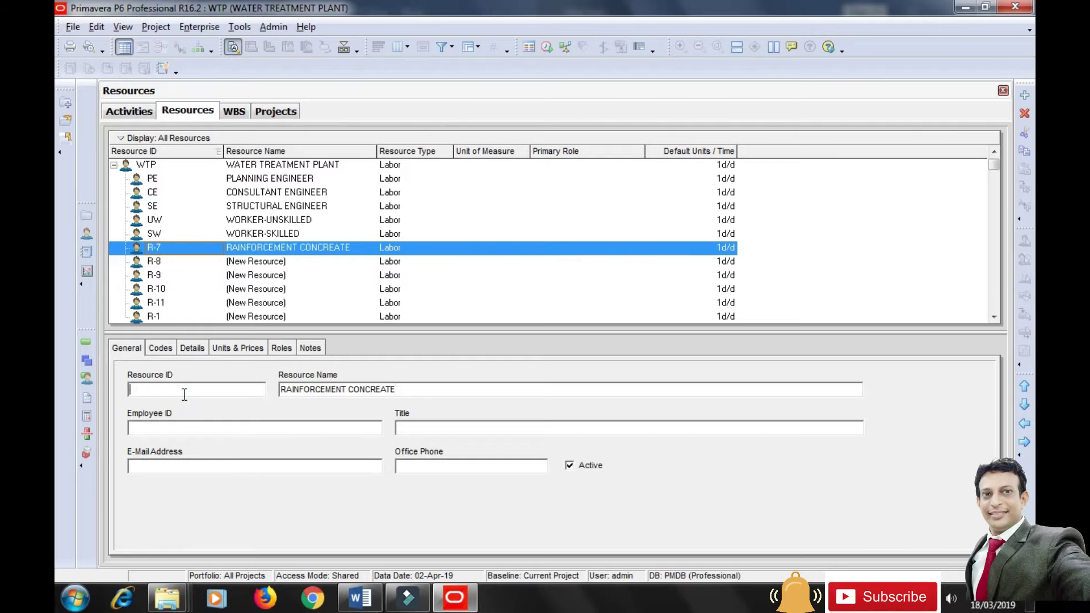
type("RCC")
left_click(282, 425)
left_click(193, 348)
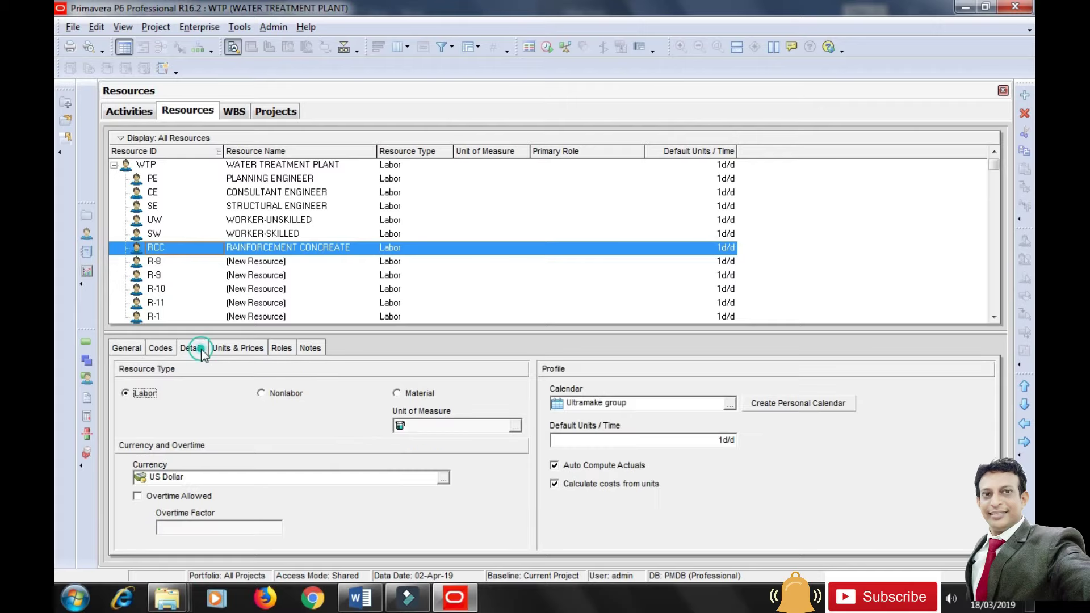
Make RCC a Material resource measured in Meter cube with 1M3/d default units.
left_click(398, 394)
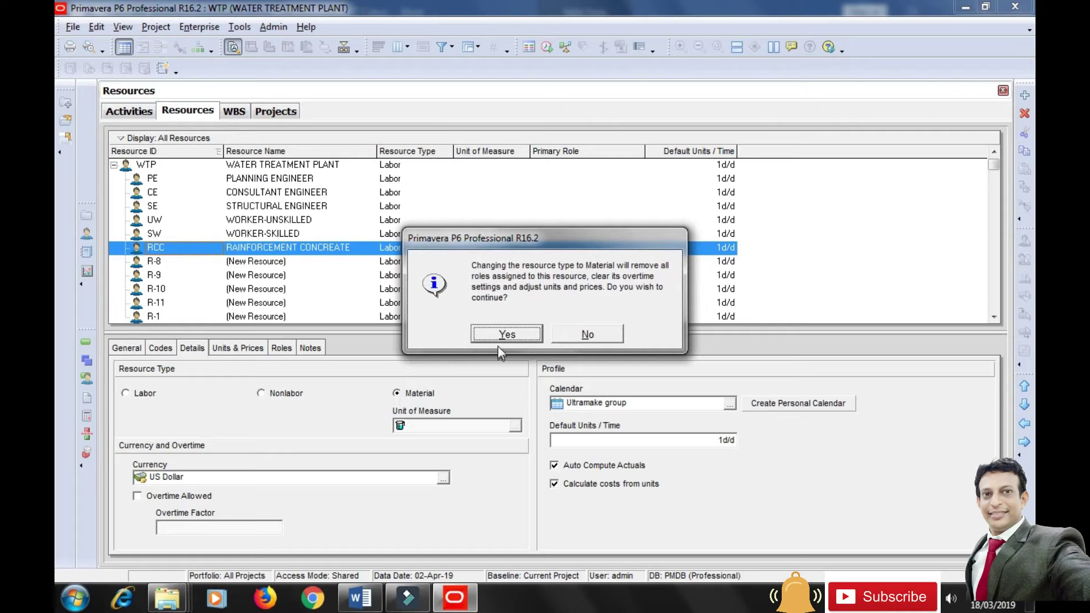
left_click(505, 335)
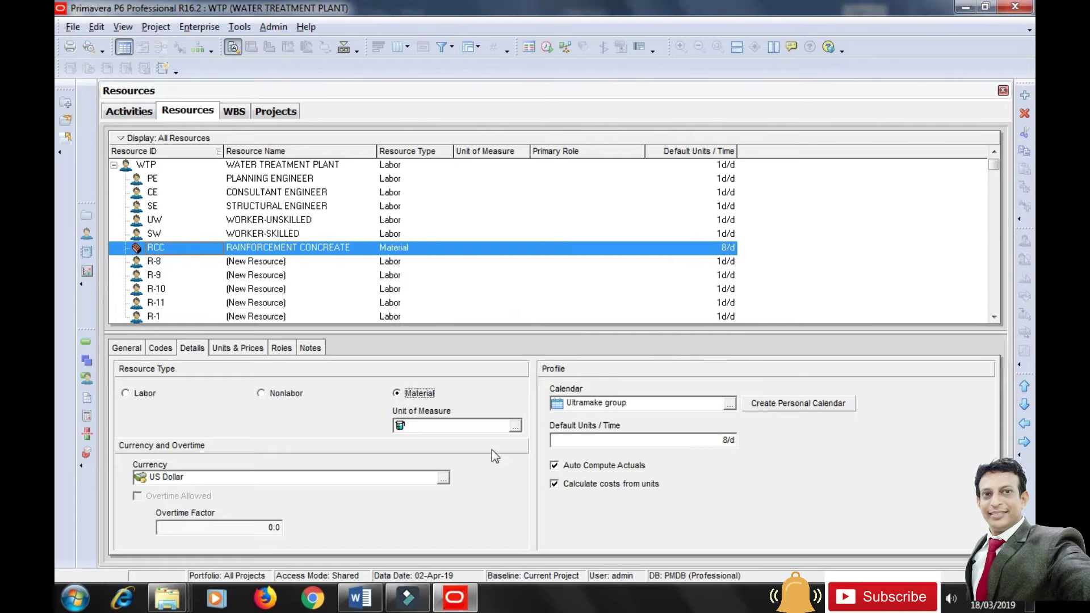
left_click(516, 426)
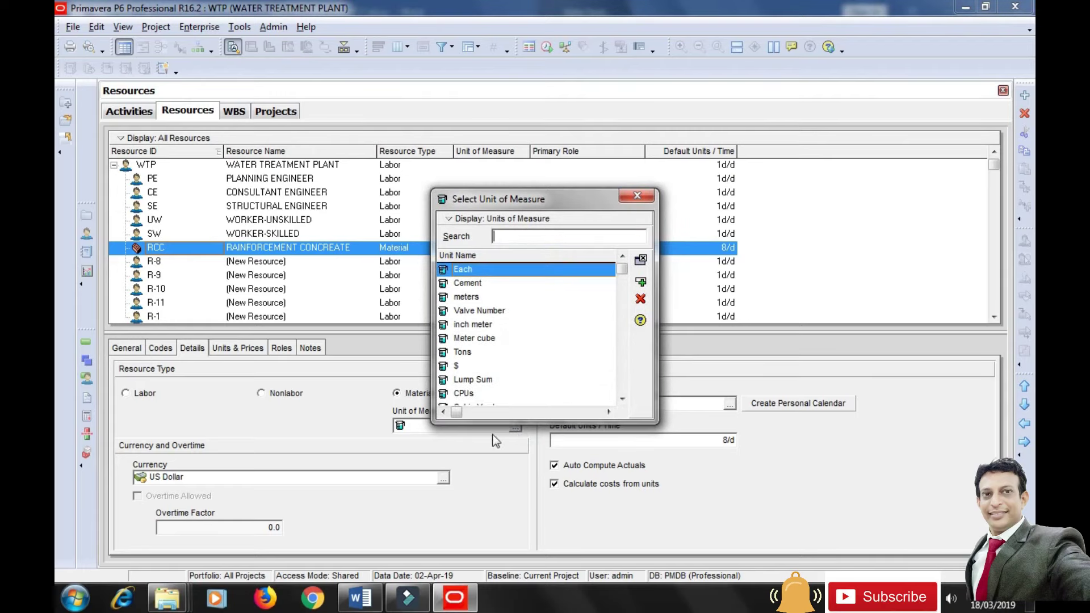
left_click_drag(512, 420, 517, 487)
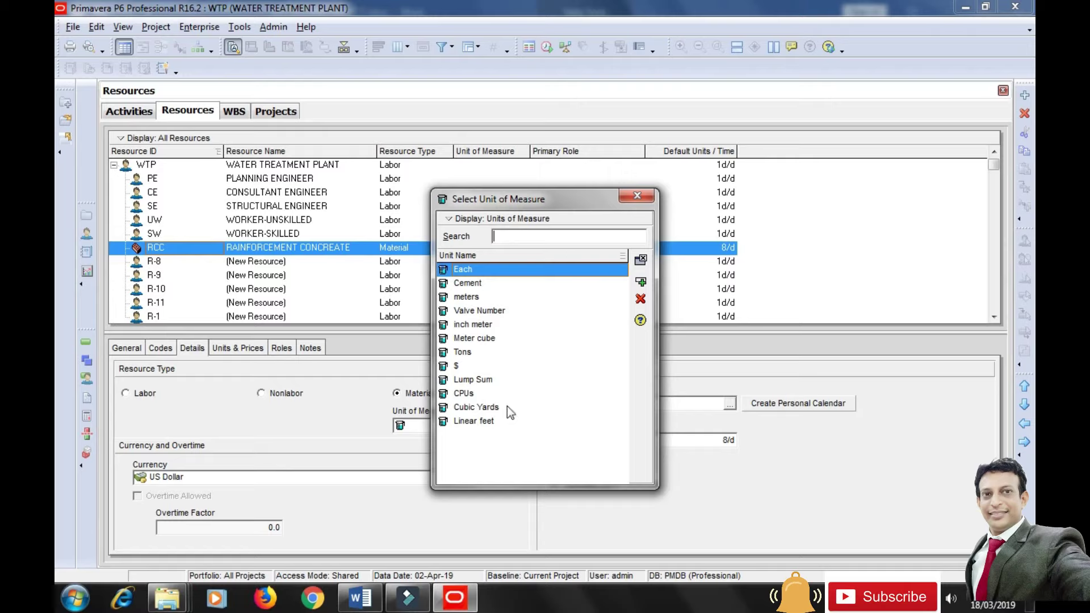
left_click(483, 340)
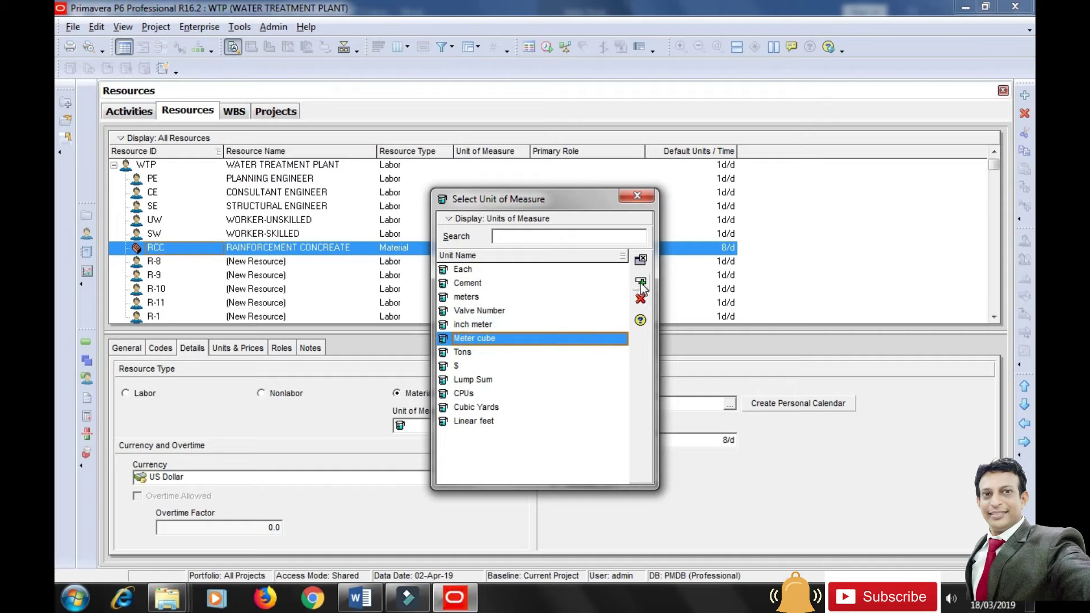
left_click(640, 259)
left_click(563, 441)
left_click_drag(556, 441, 540, 441)
type("1M3")
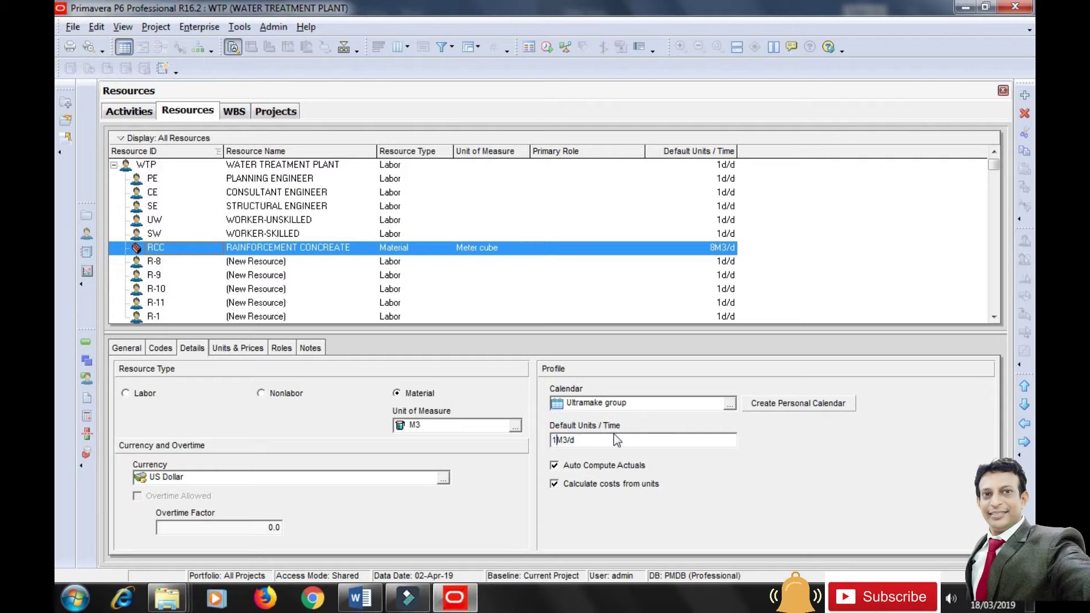
left_click(641, 405)
left_click(555, 464)
Give RCC 1M3/d max units and a Rs5,800/M3 standard rate.
left_click(233, 352)
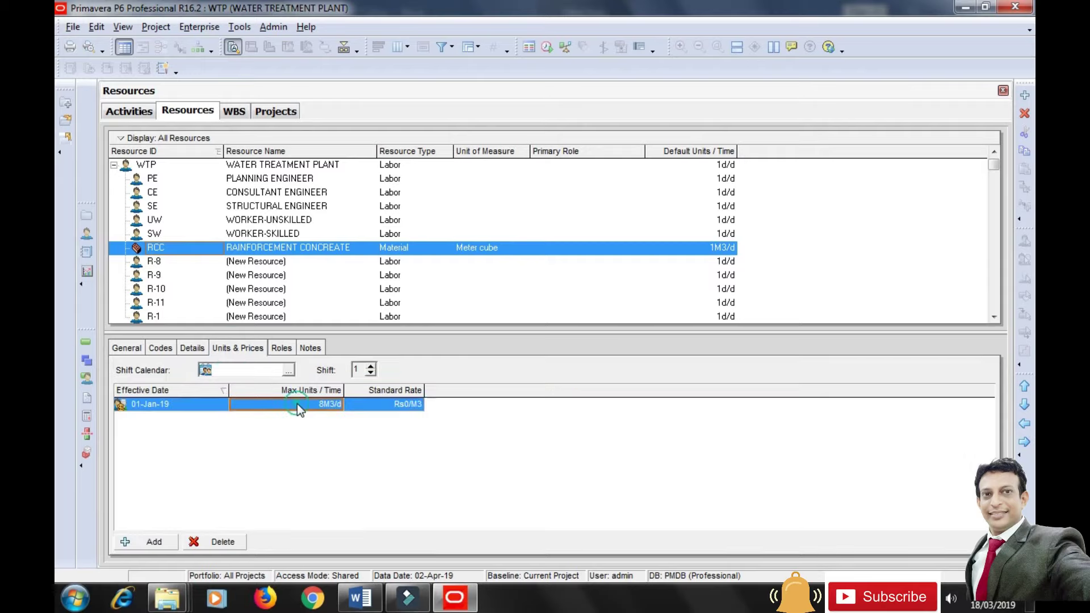
type("1")
left_click(336, 436)
type("5800")
key("Return")
left_click(152, 263)
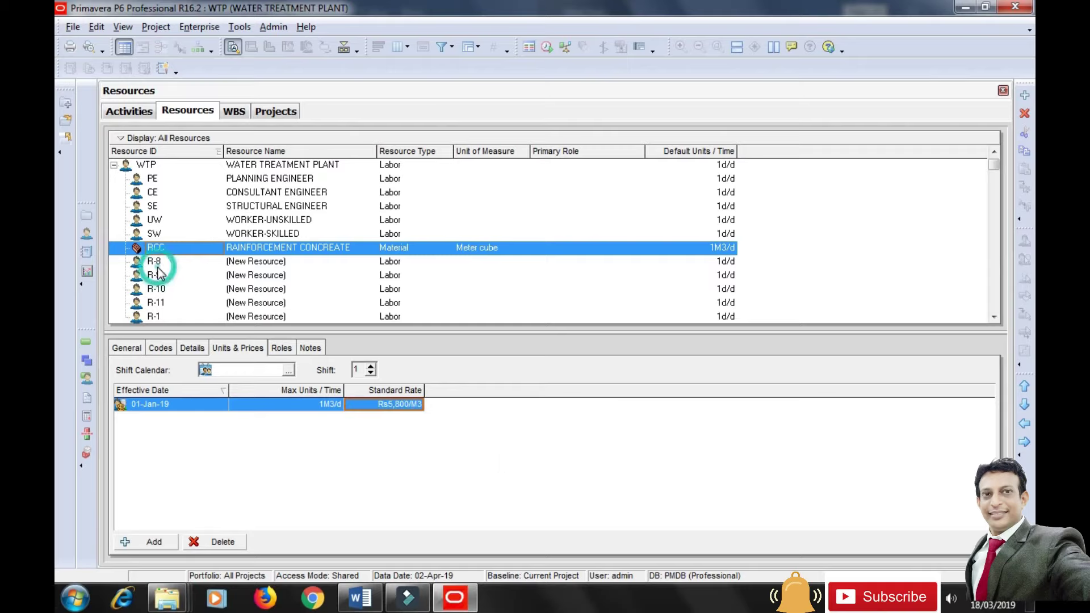
Rename the placeholder resource to BRICK WORK with Resource ID BW.
left_click(127, 348)
left_click_drag(360, 389, 277, 393)
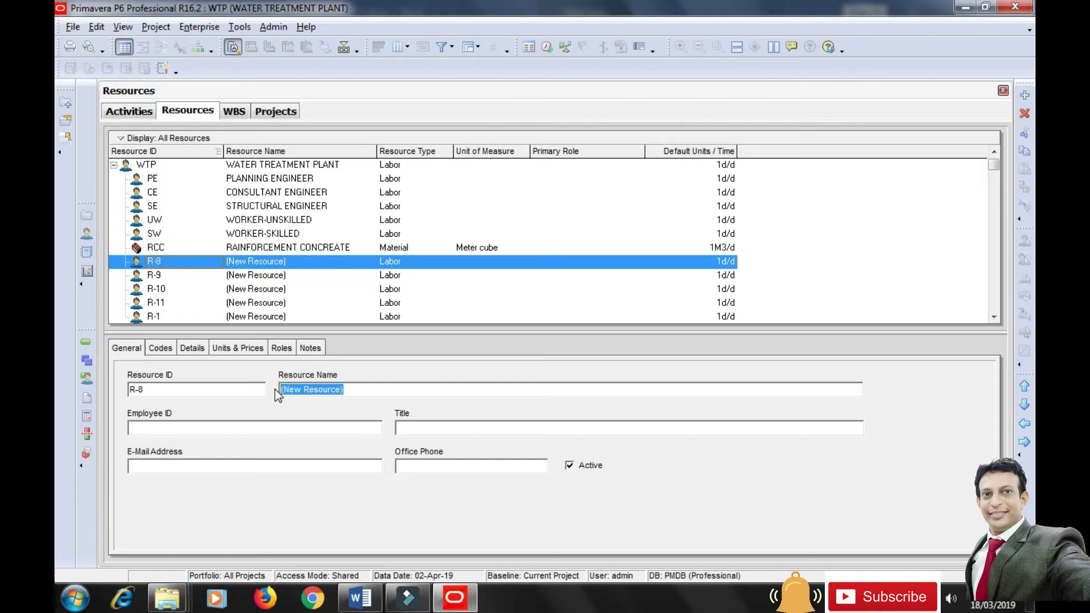
type("BRIC")
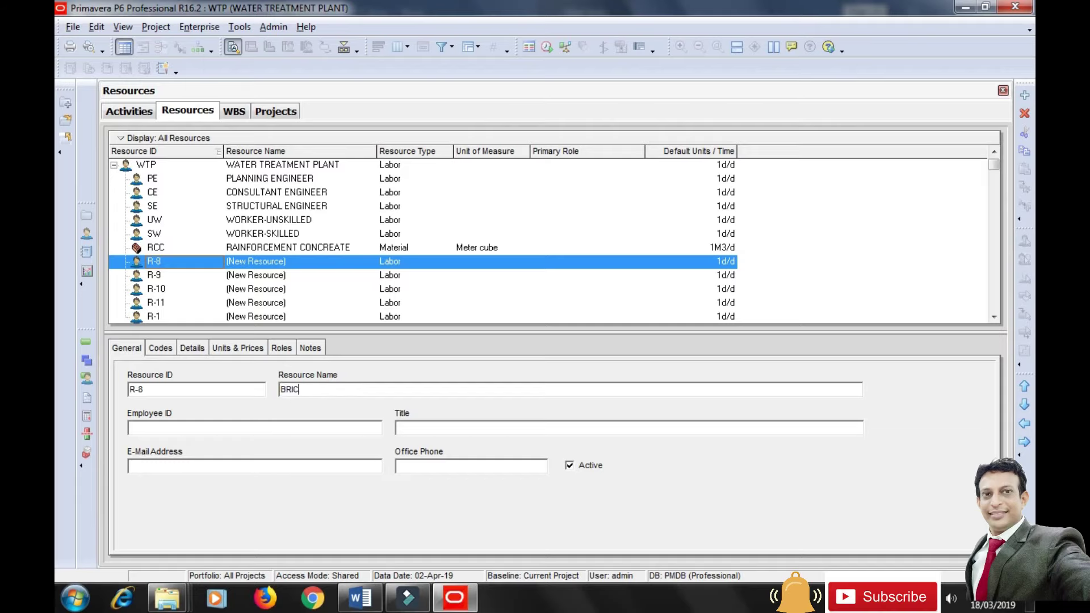
type("K WORK")
left_click(166, 390)
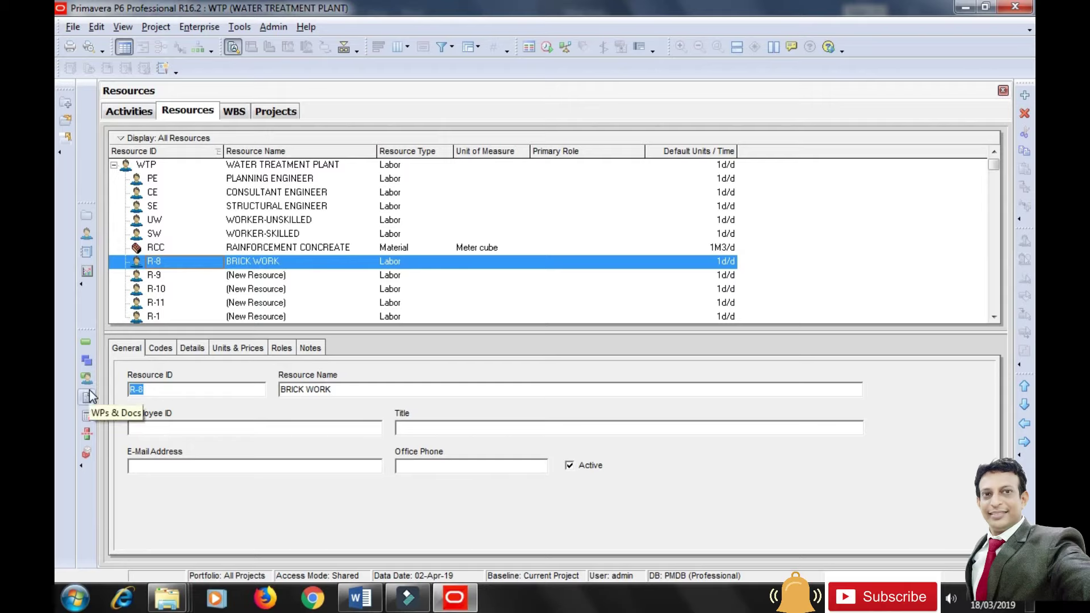
type("BW")
left_click(186, 427)
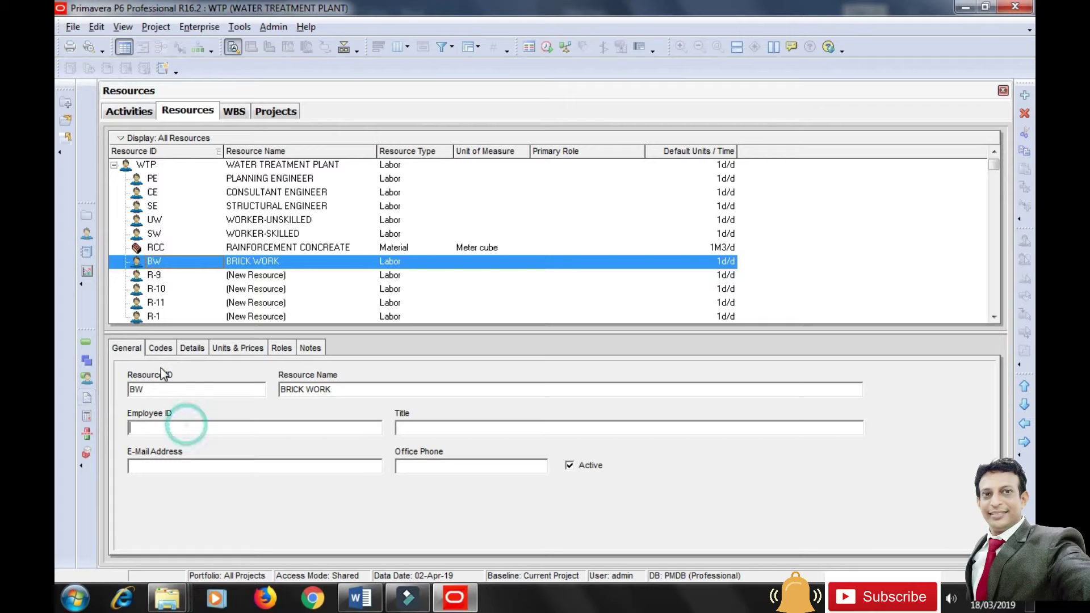
Make BRICK WORK a Material resource measured in Meter cube, priced in Indian Rupees.
left_click(193, 349)
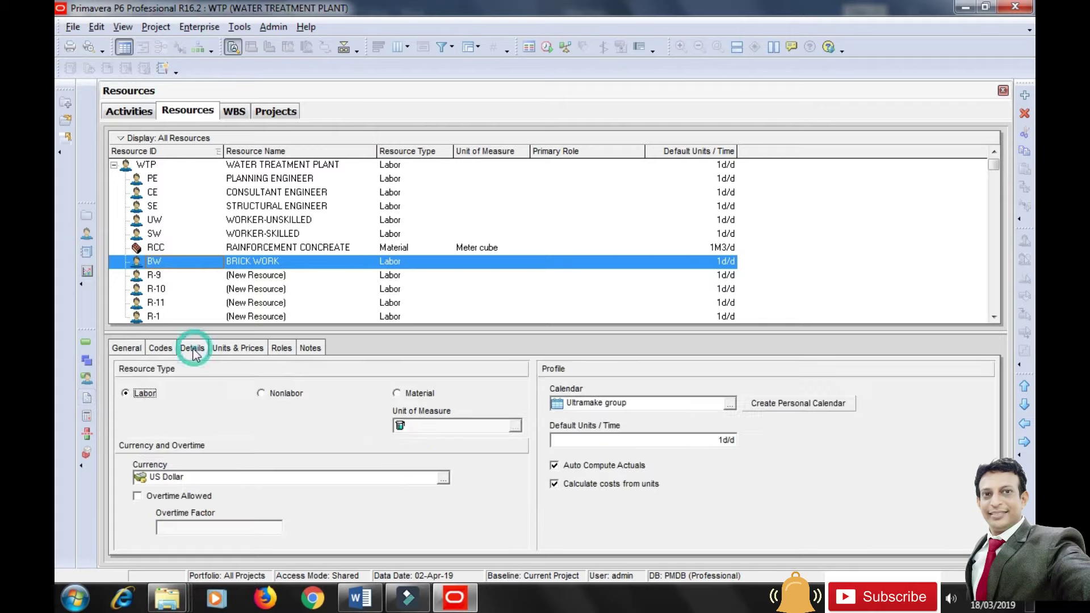
left_click(402, 393)
left_click(528, 334)
left_click(515, 425)
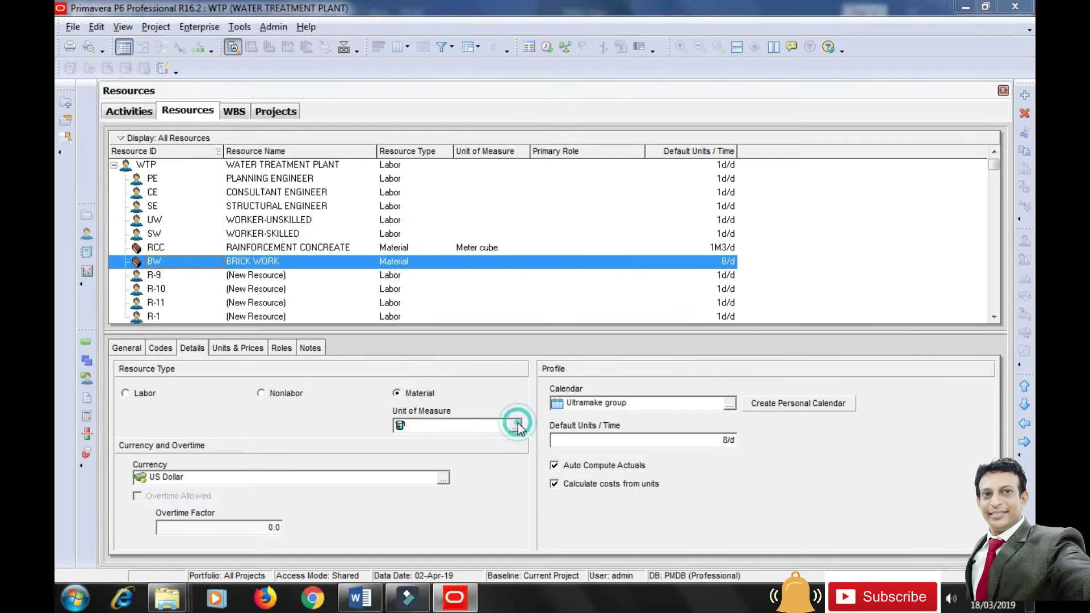
left_click(474, 339)
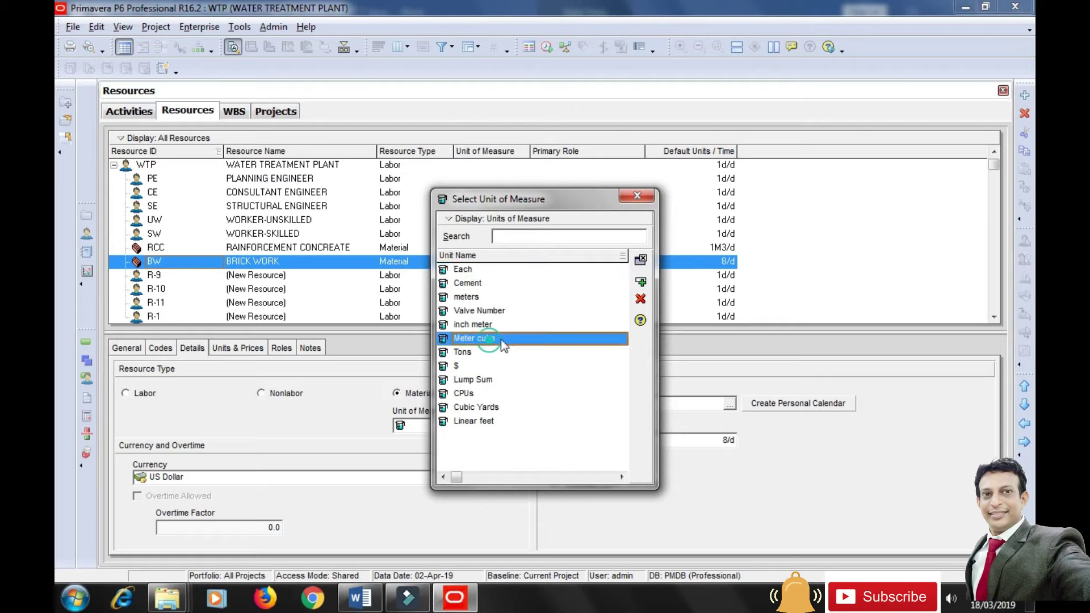
left_click(640, 283)
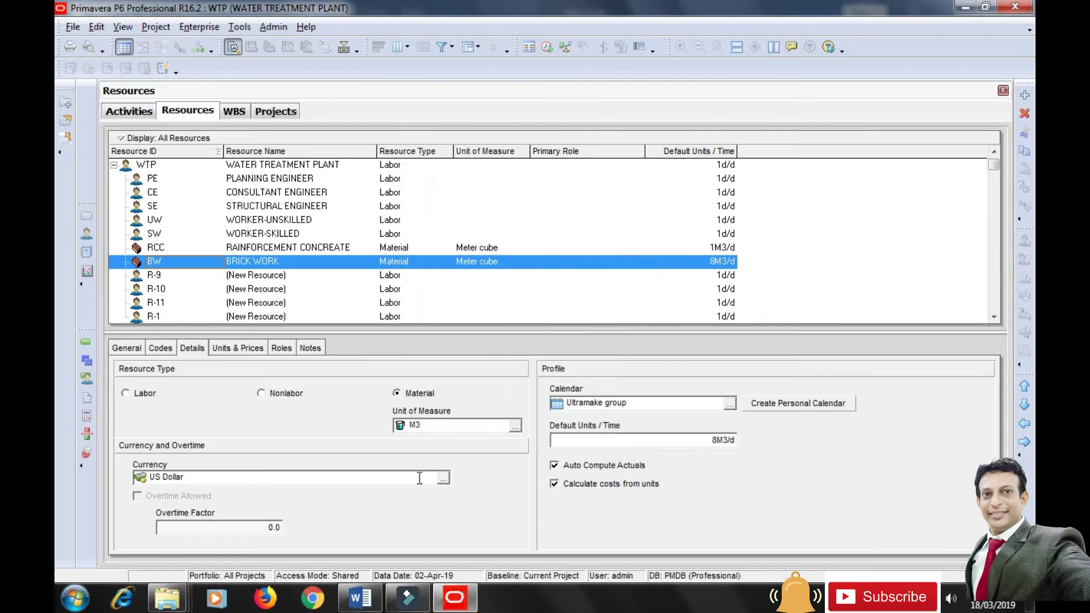
left_click(443, 479)
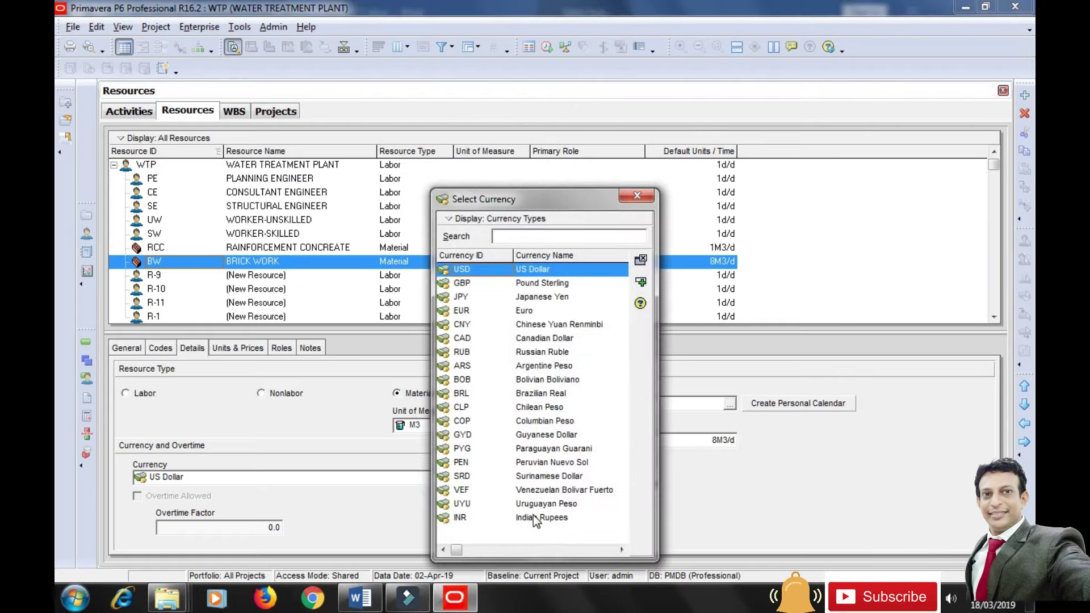
left_click(533, 516)
left_click(640, 283)
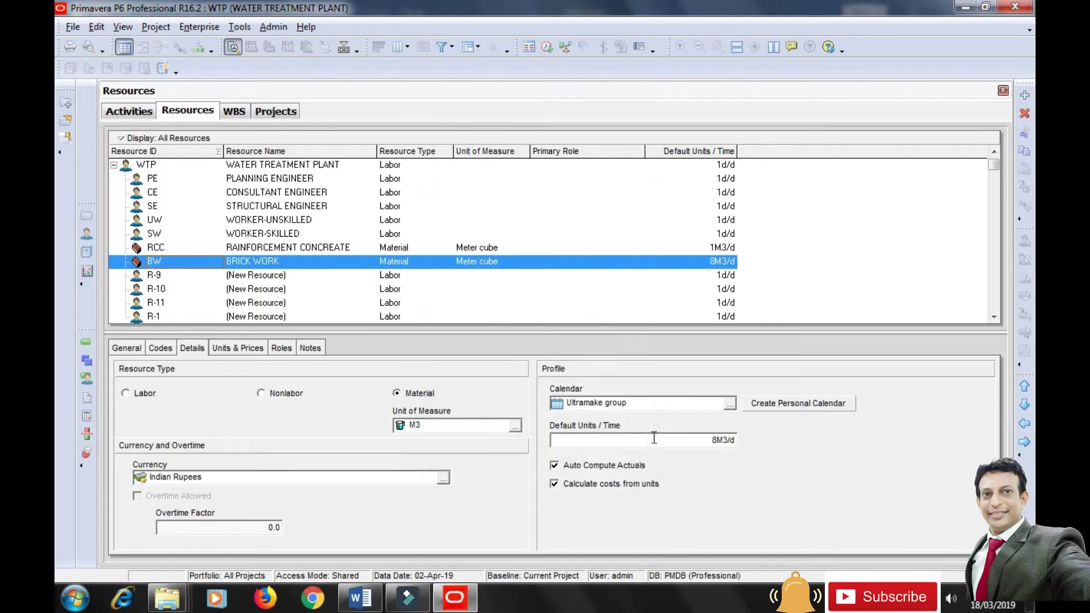
Set BRICK WORK's default and max units to 1M3/d and standard rate to Rs3,500/M3.
left_click_drag(558, 440, 543, 437)
type("1")
left_click(653, 399)
left_click(240, 348)
left_click(329, 405)
type("1")
left_click(356, 451)
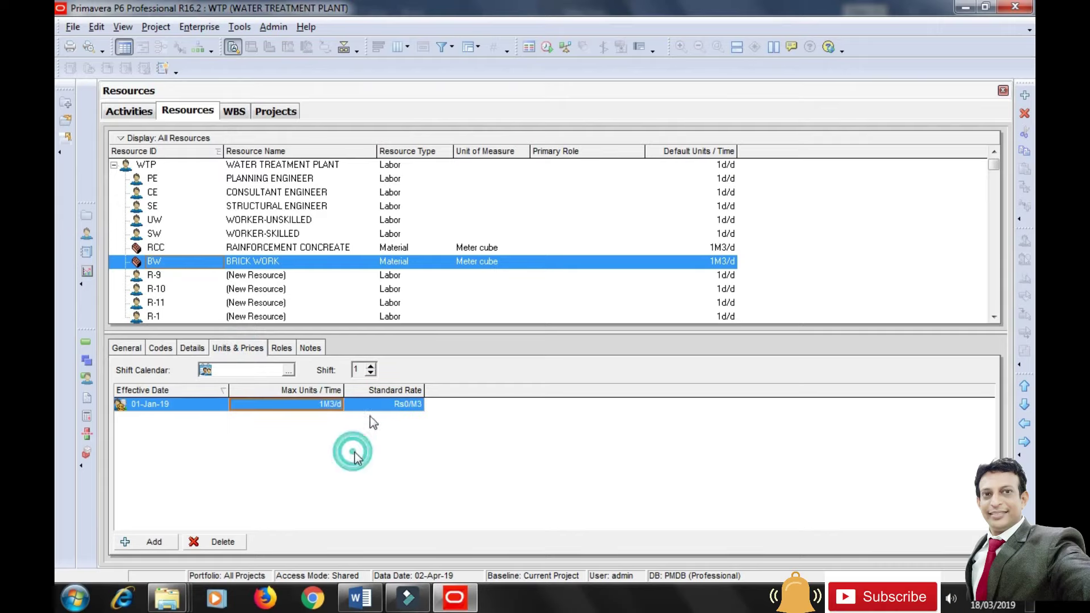
left_click(383, 403)
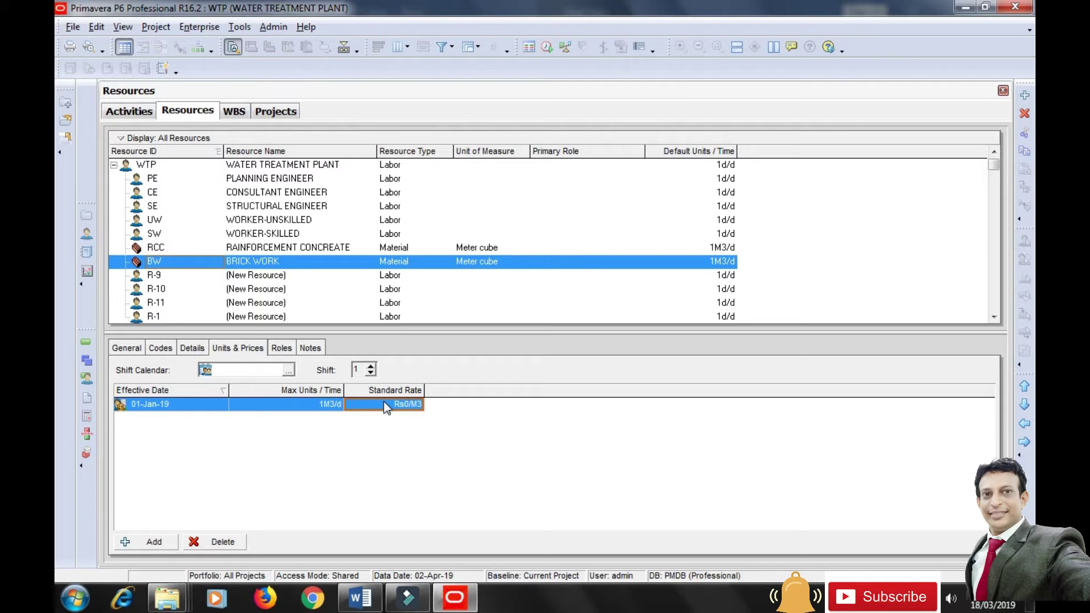
left_click(384, 404)
type("35")
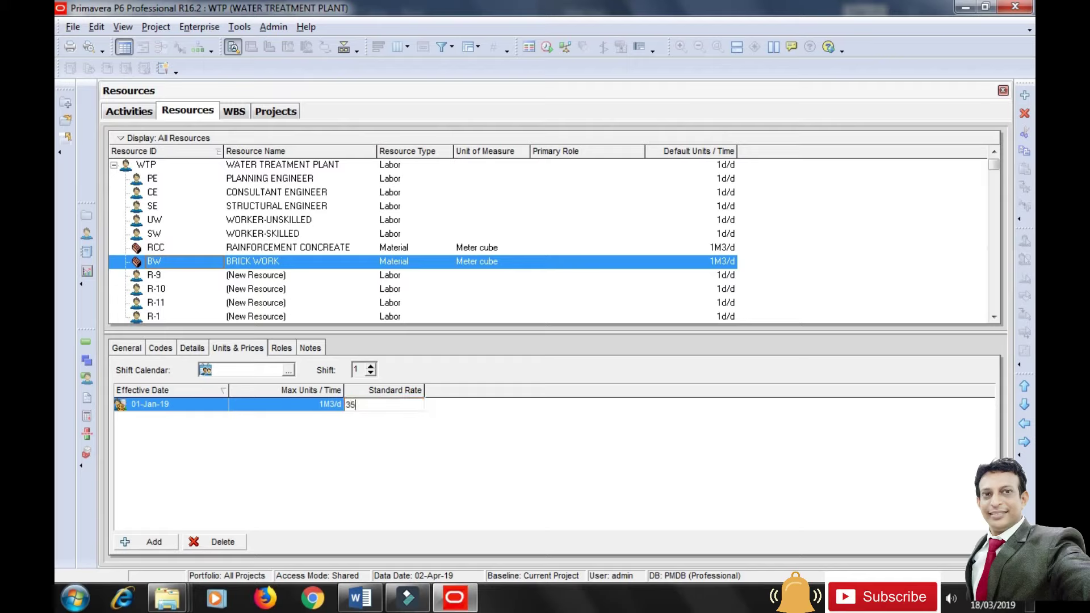
type("00")
key("Return")
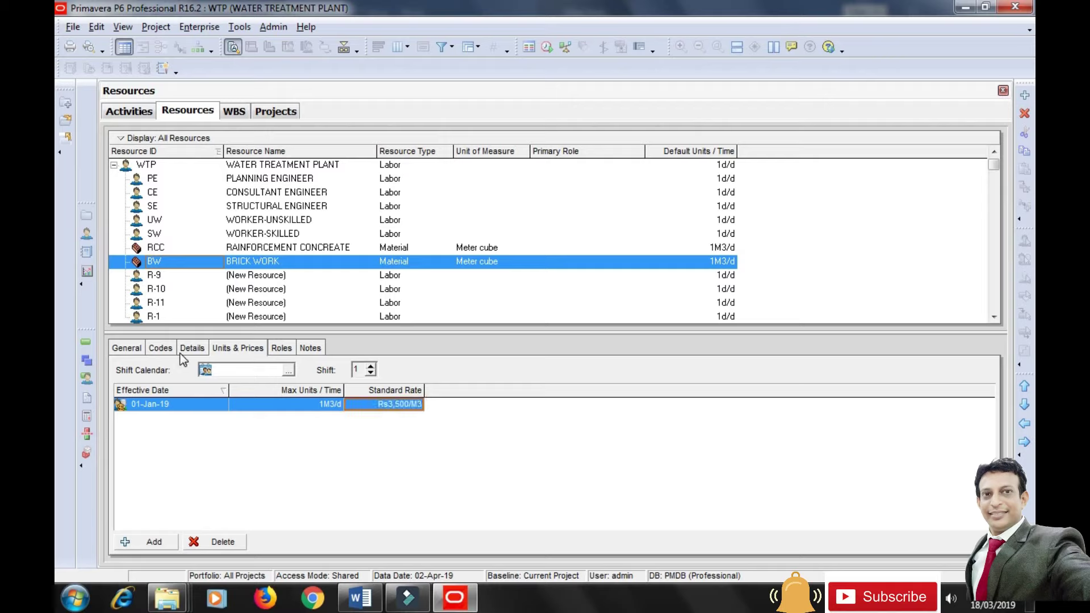
left_click(155, 277)
Rename resource R-9 to PAINTING with Resource ID PT.
left_click(128, 349)
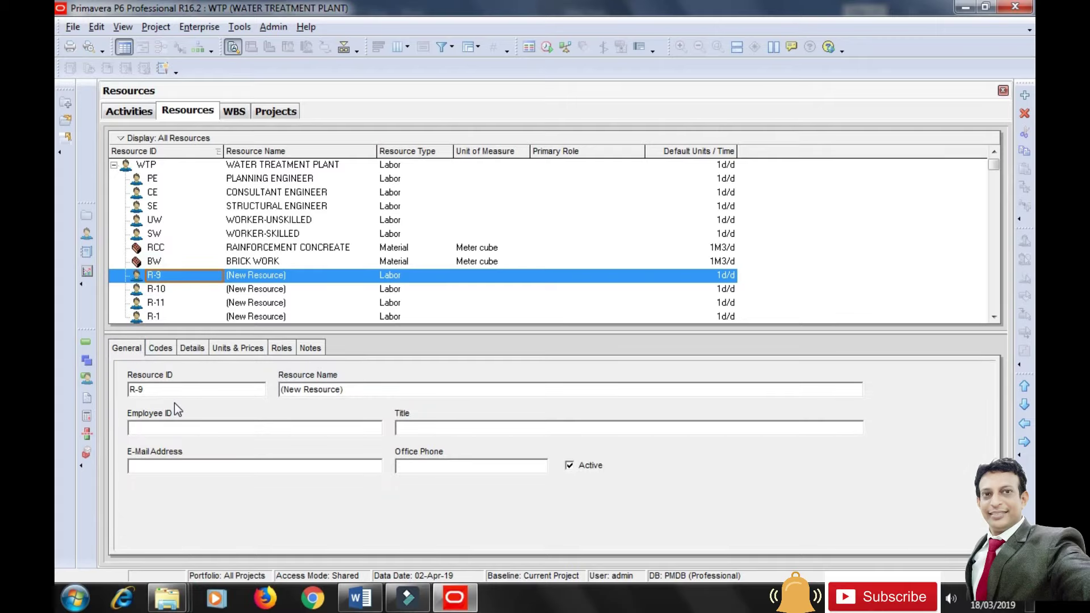
left_click_drag(355, 389, 266, 390)
type("PAINTING")
left_click(150, 386)
key("BackSpace")
key("BackSpace")
key("BackSpace")
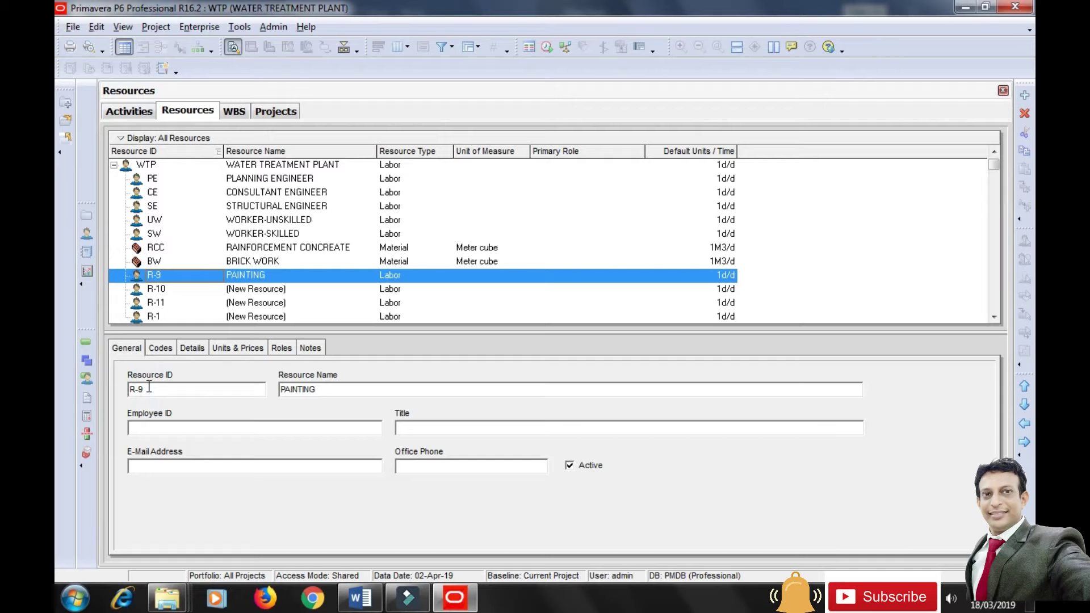
type("PT")
left_click(181, 426)
Make PAINTING a Material resource in Indian Rupees, leaving the unit of measure unset.
left_click(193, 349)
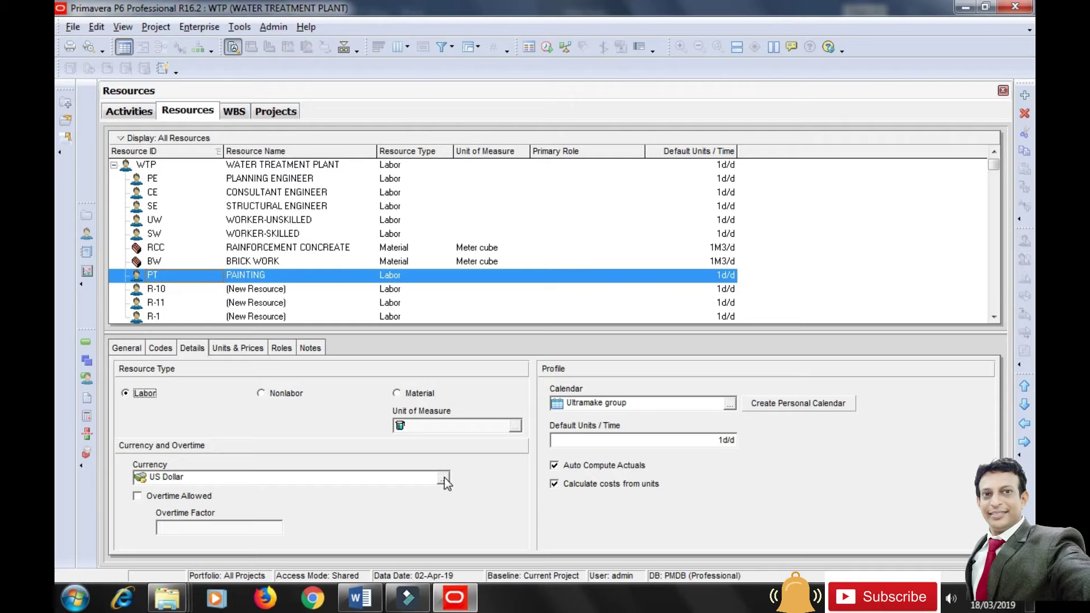
left_click(511, 517)
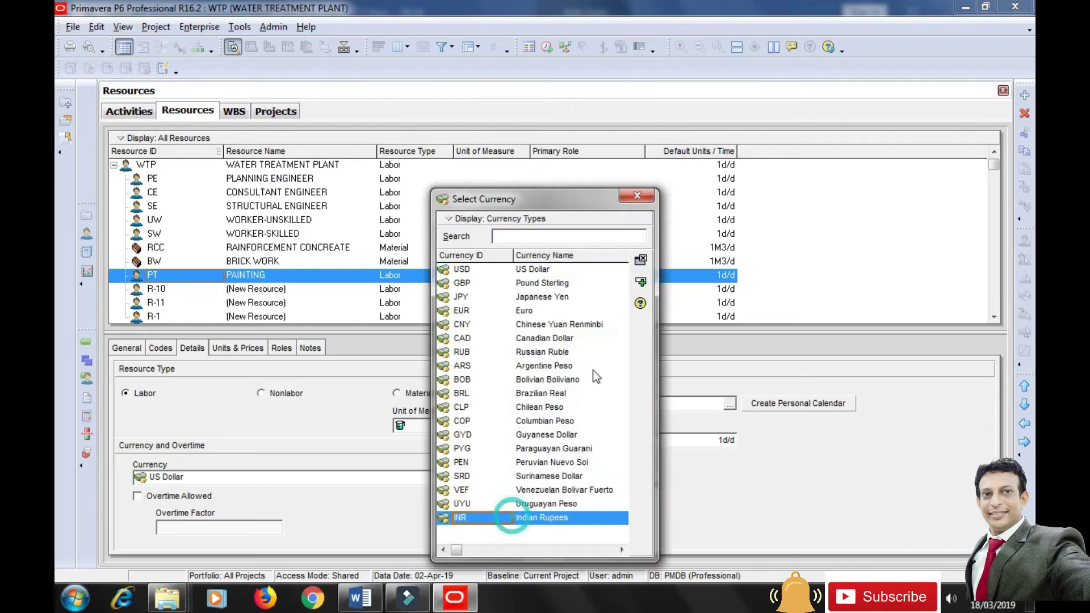
left_click(641, 282)
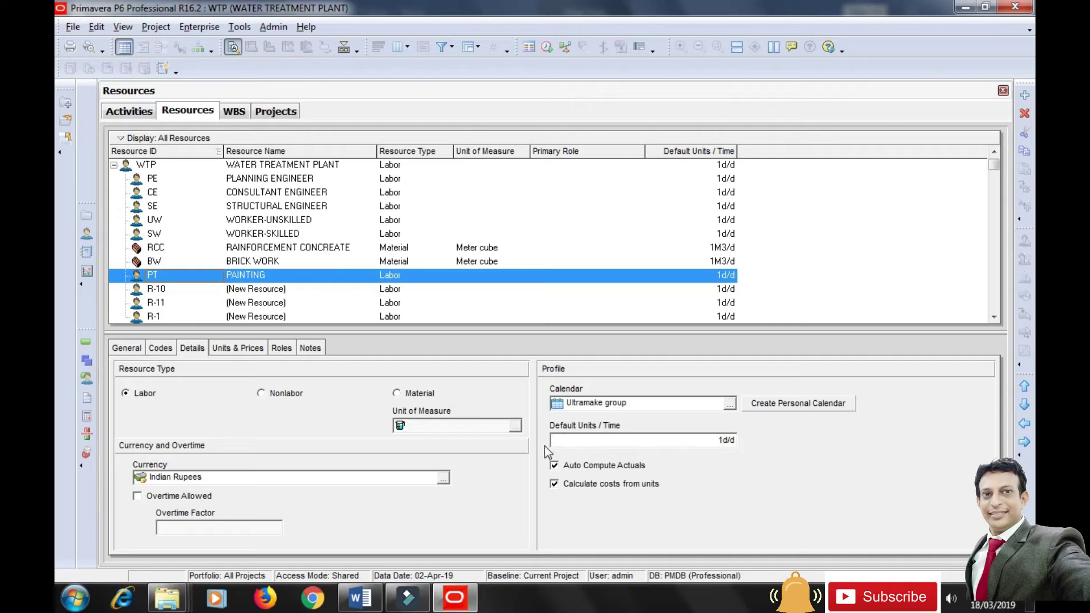
left_click(411, 396)
left_click(515, 338)
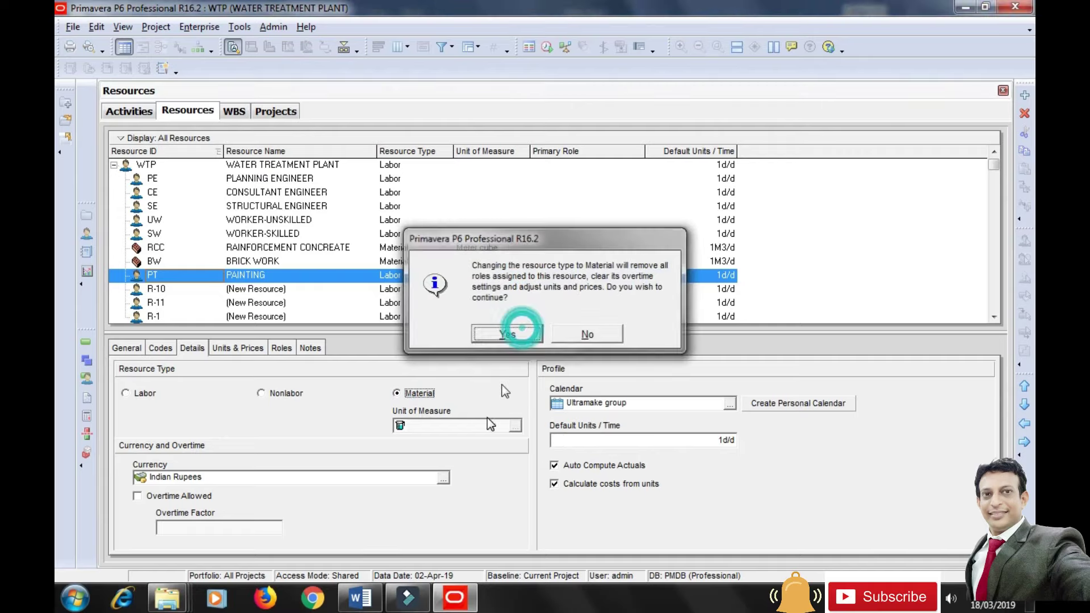
left_click(513, 427)
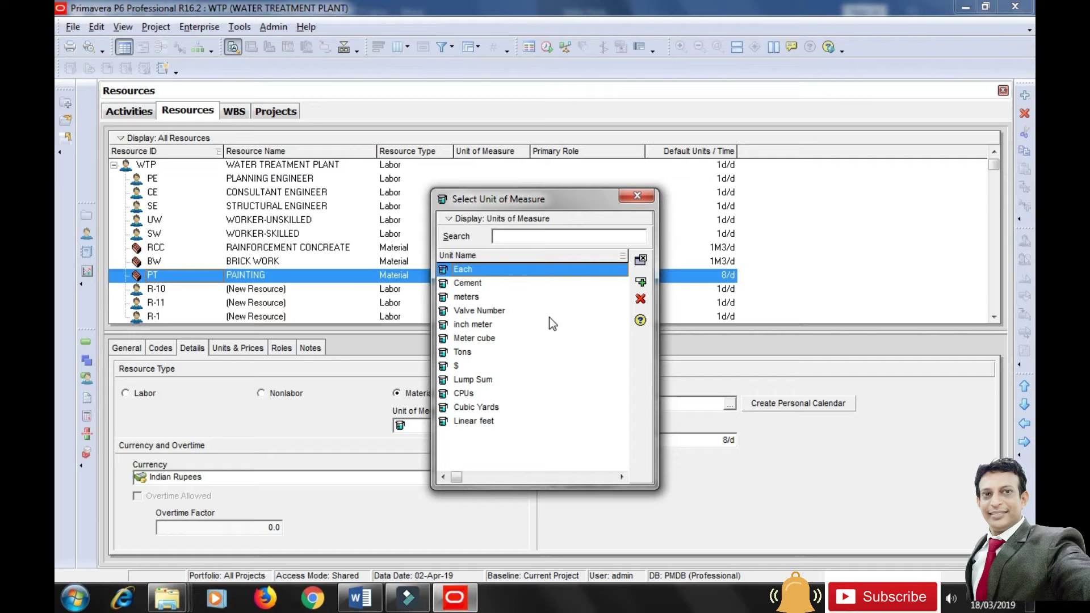
left_click(635, 201)
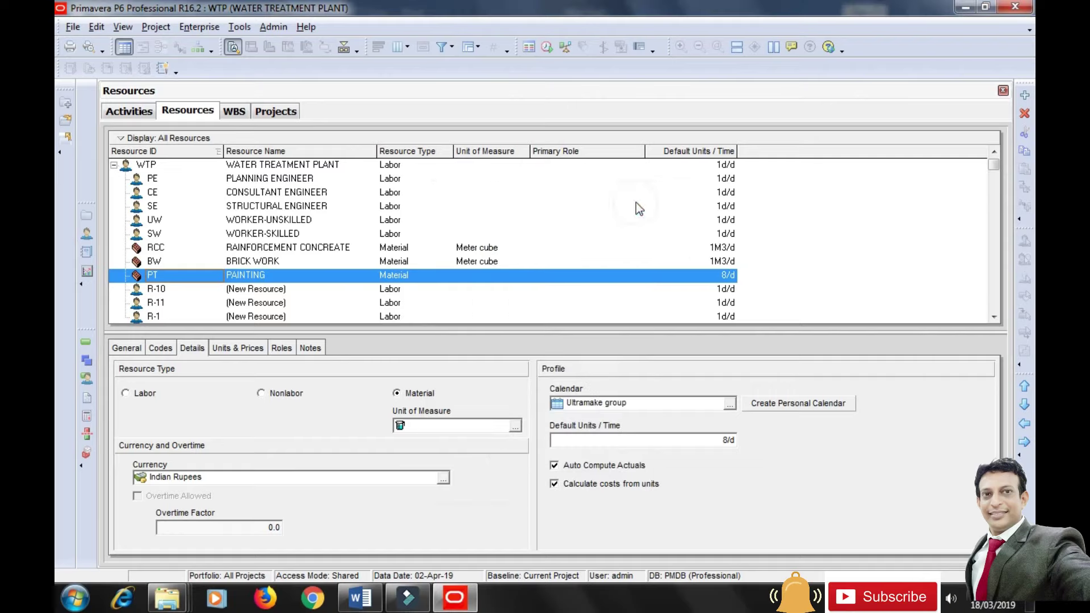
Add a new unit of measure named SQUARE METRE in Admin Categories.
left_click(274, 27)
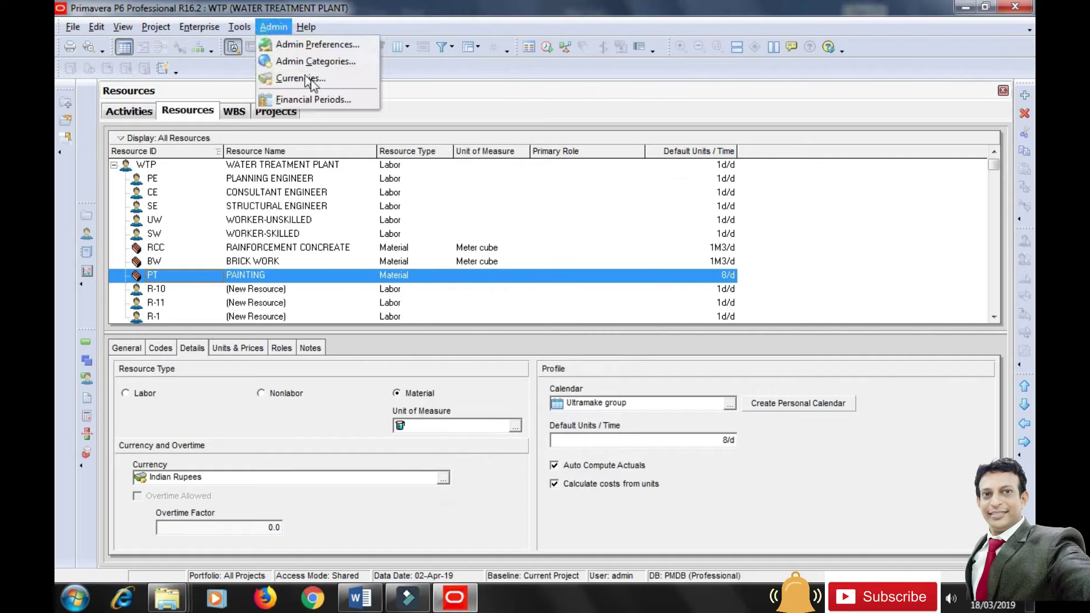
left_click(341, 57)
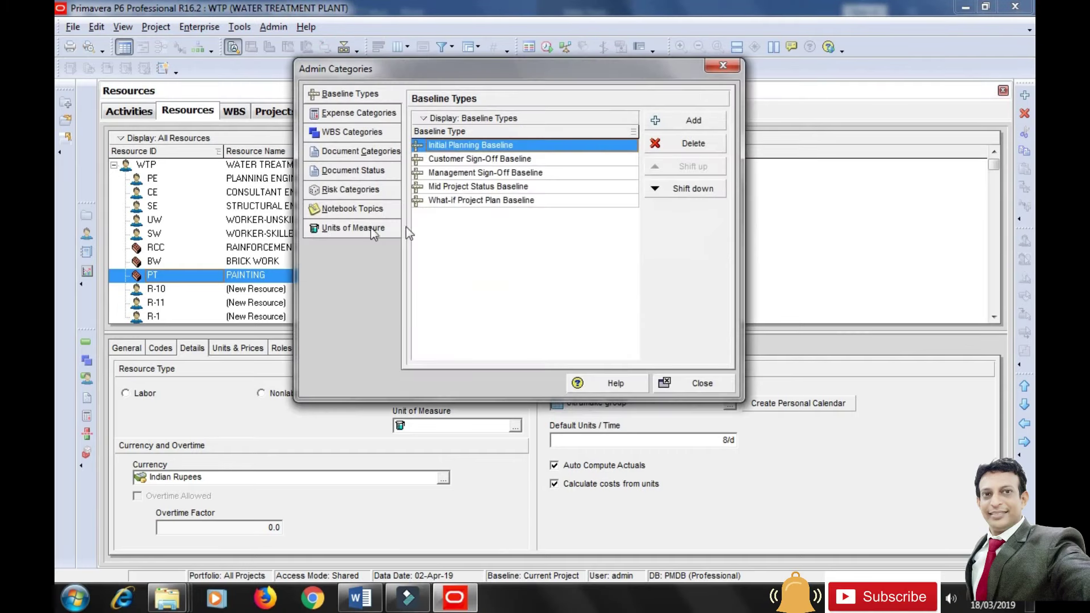
left_click(359, 229)
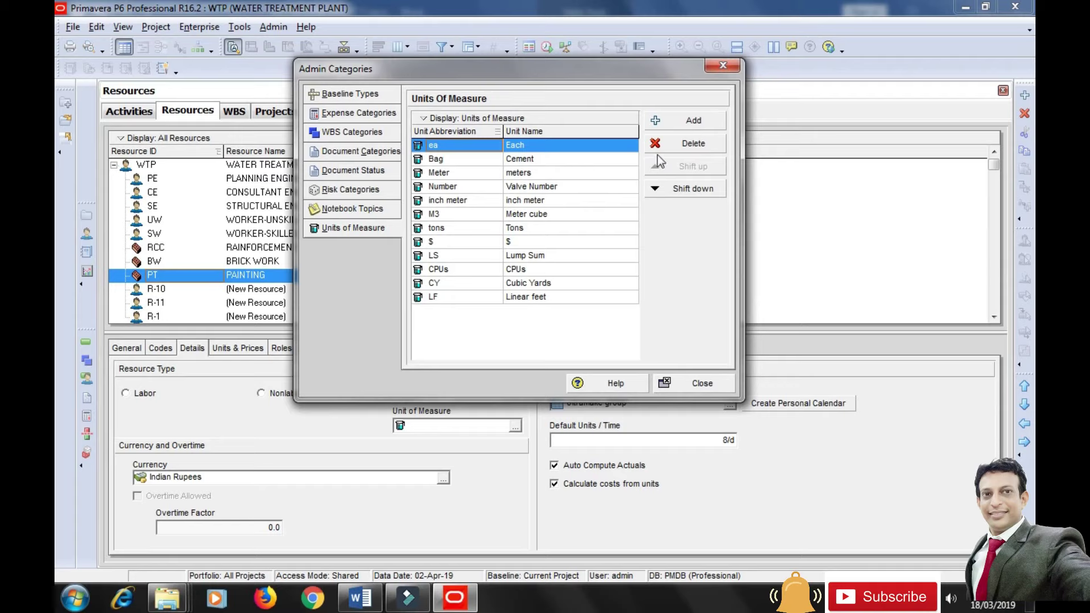
left_click(693, 119)
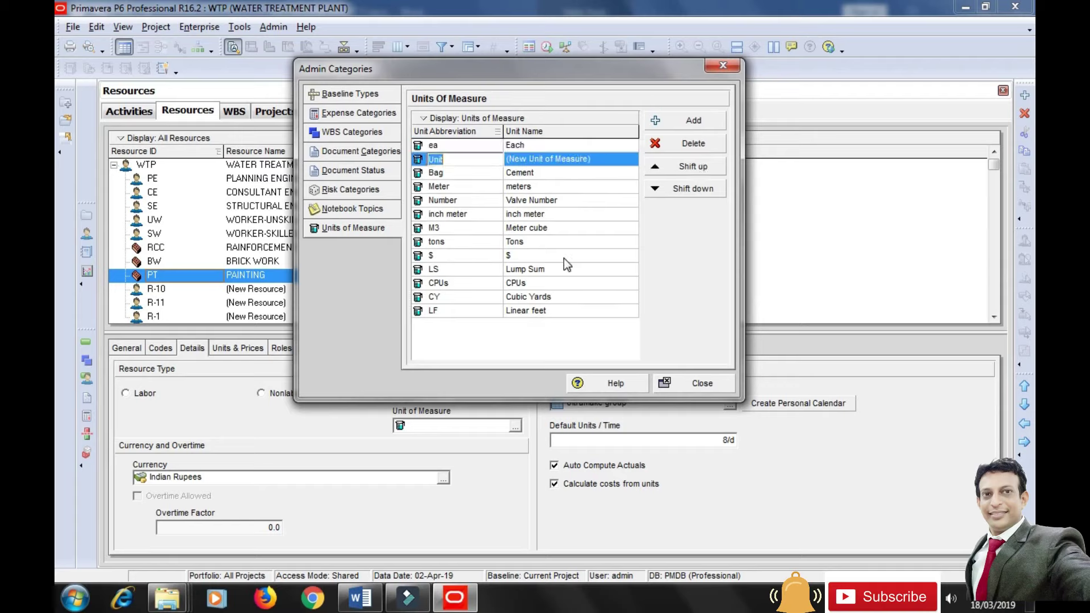
type("SQ-MTR")
left_click(597, 161)
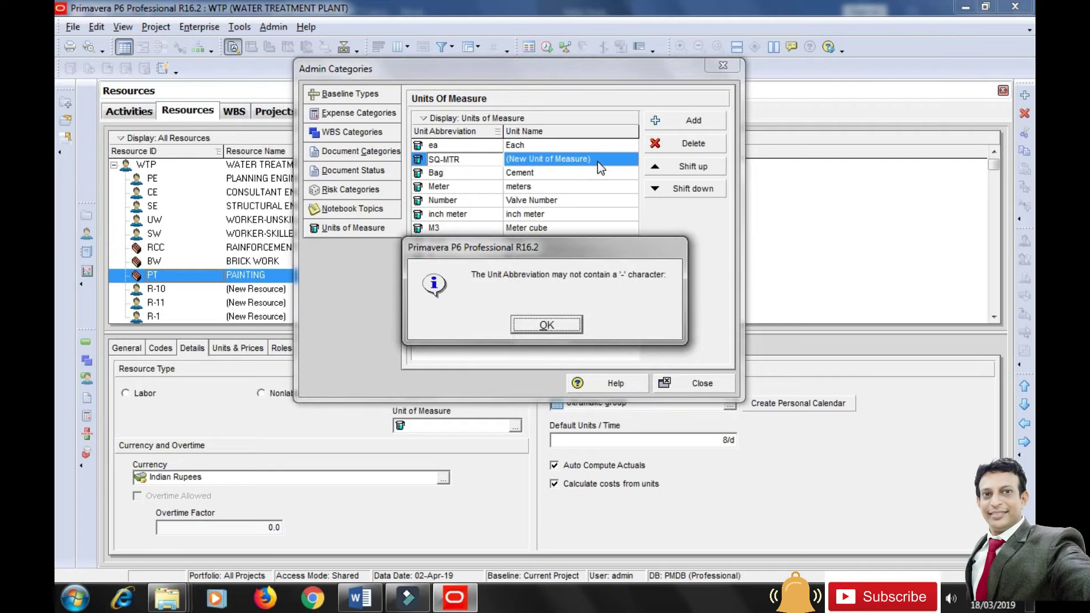
left_click(546, 325)
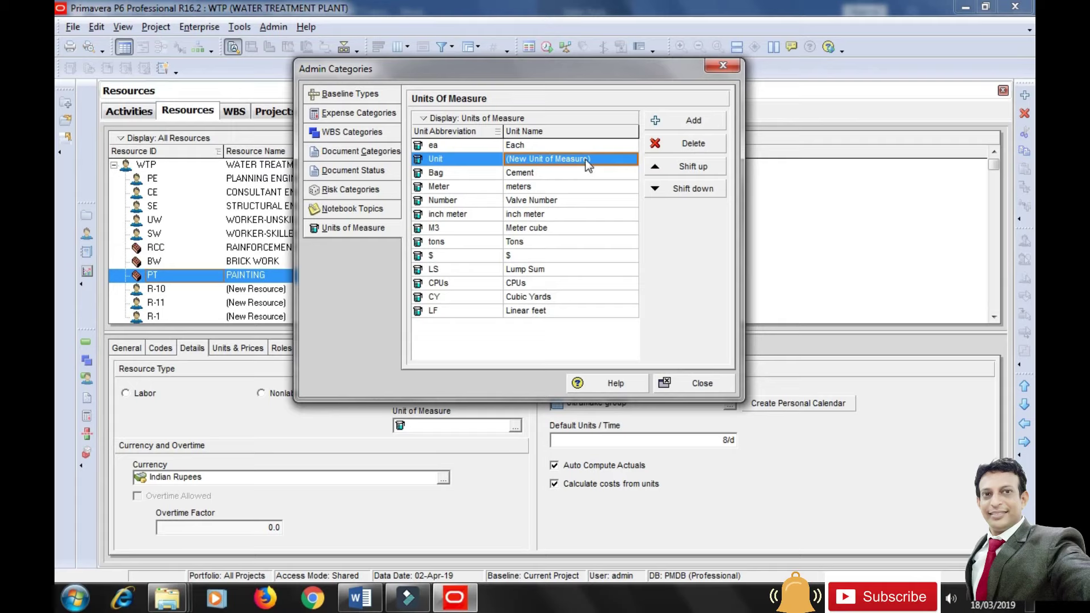
type("S")
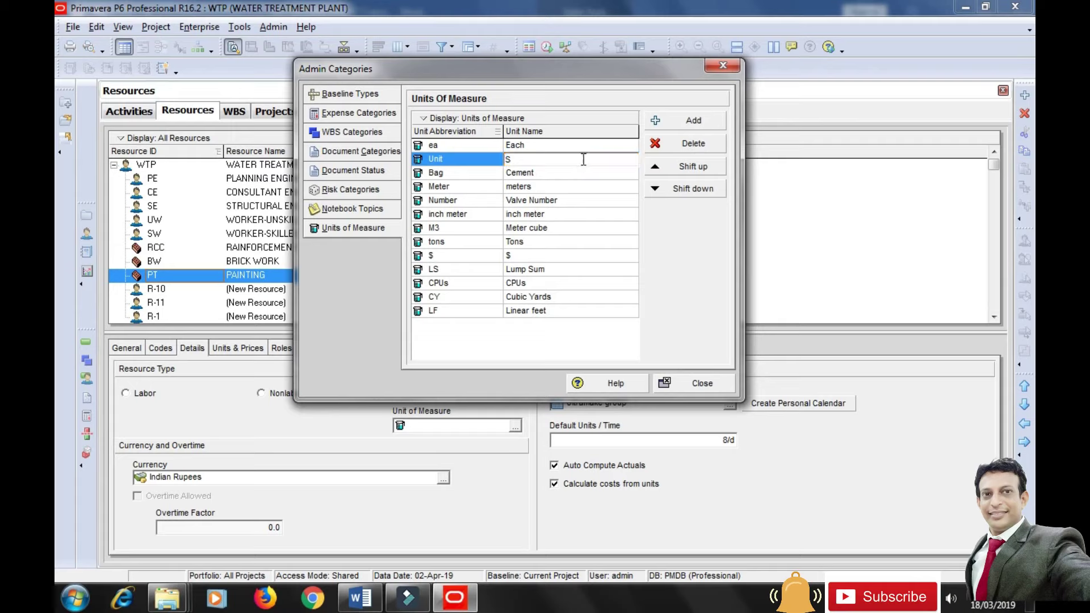
type("Q")
type("_M")
type("TR")
key("BackSpace")
key("BackSpace")
key("BackSpace")
key("BackSpace")
key("BackSpace")
type("QUARE METRE")
left_click(454, 162)
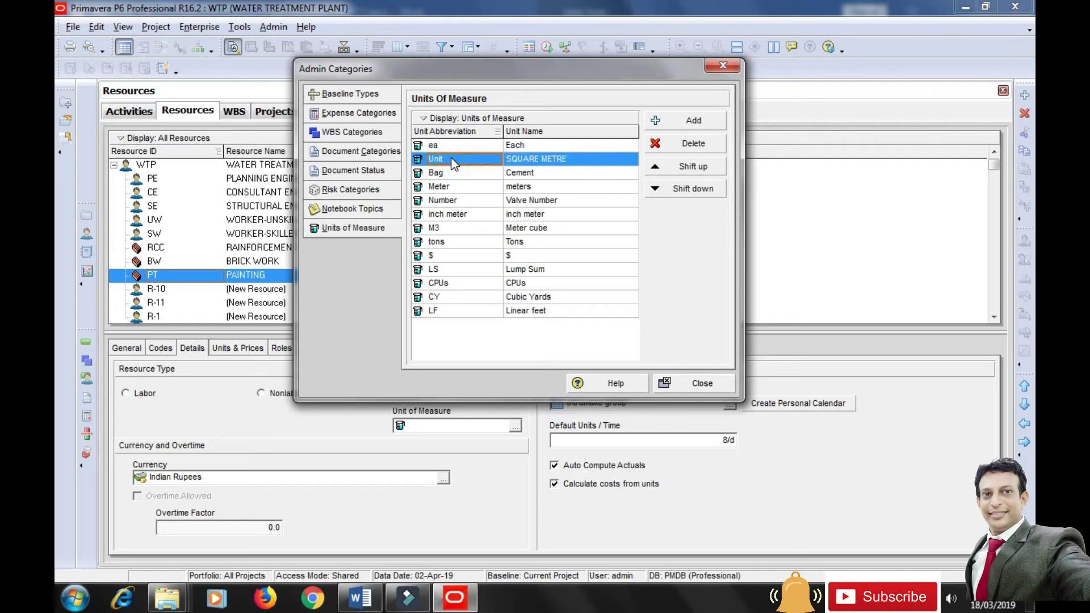
Give the SQUARE METRE unit the abbreviation SQMTR and close Admin Categories.
type("SQ-")
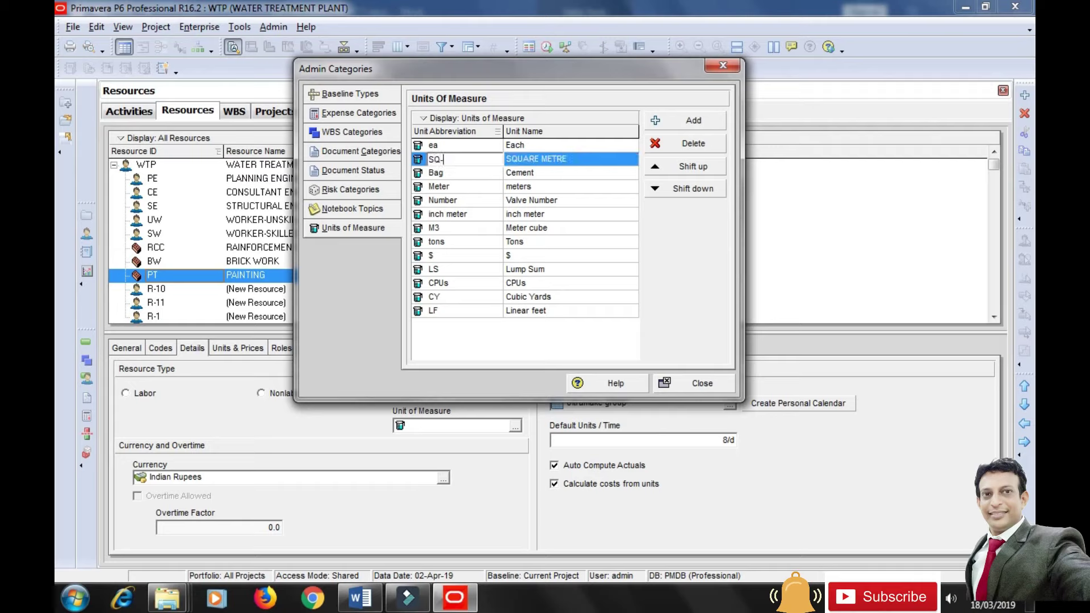
type("MTR")
key("Return")
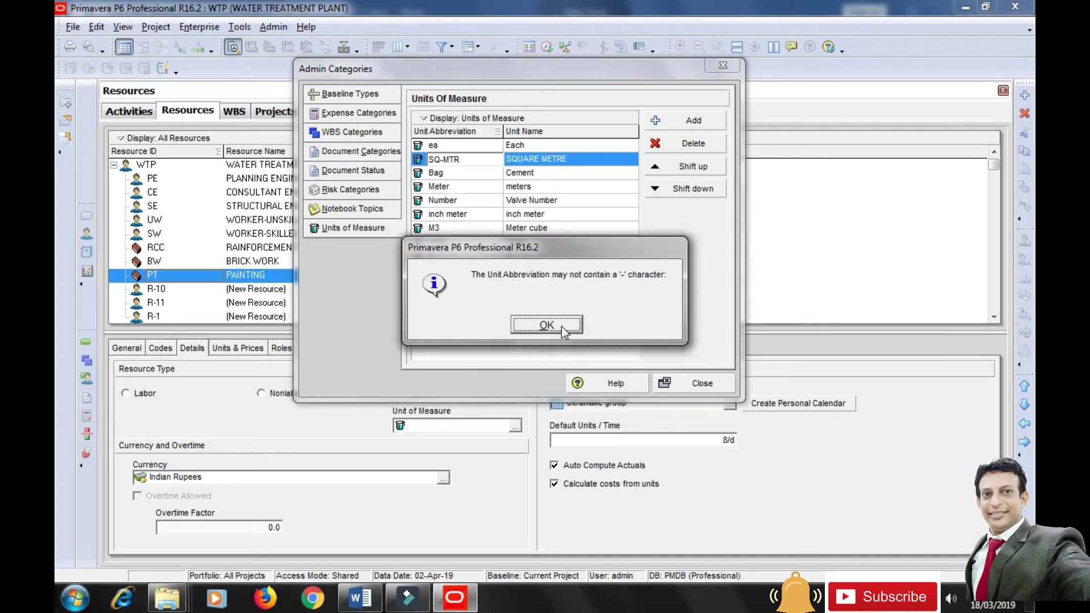
left_click(560, 326)
left_click(456, 161)
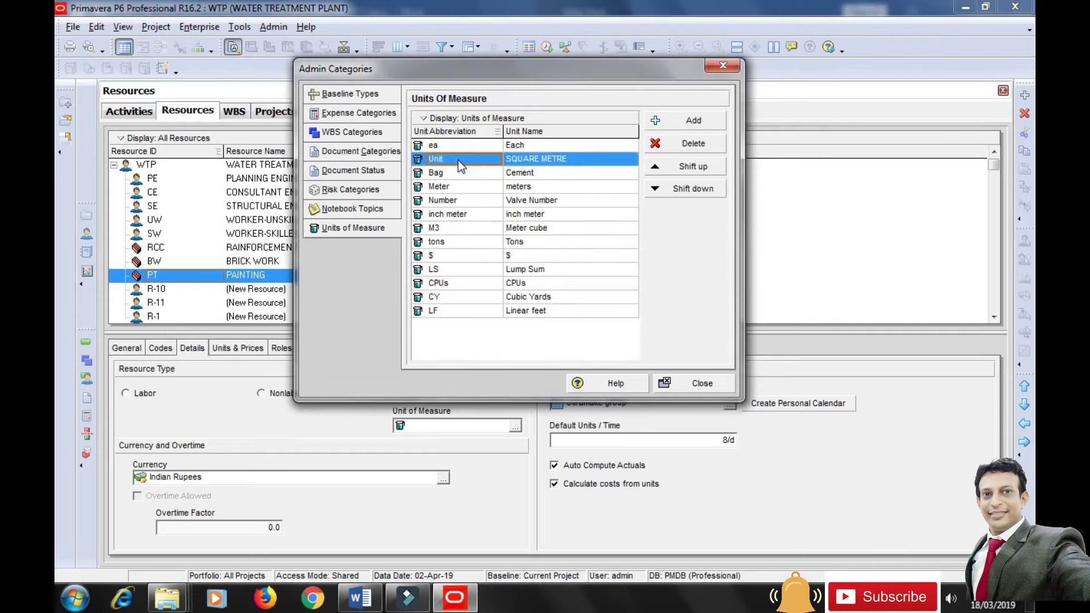
left_click(458, 160)
type("SQMTR")
left_click(574, 264)
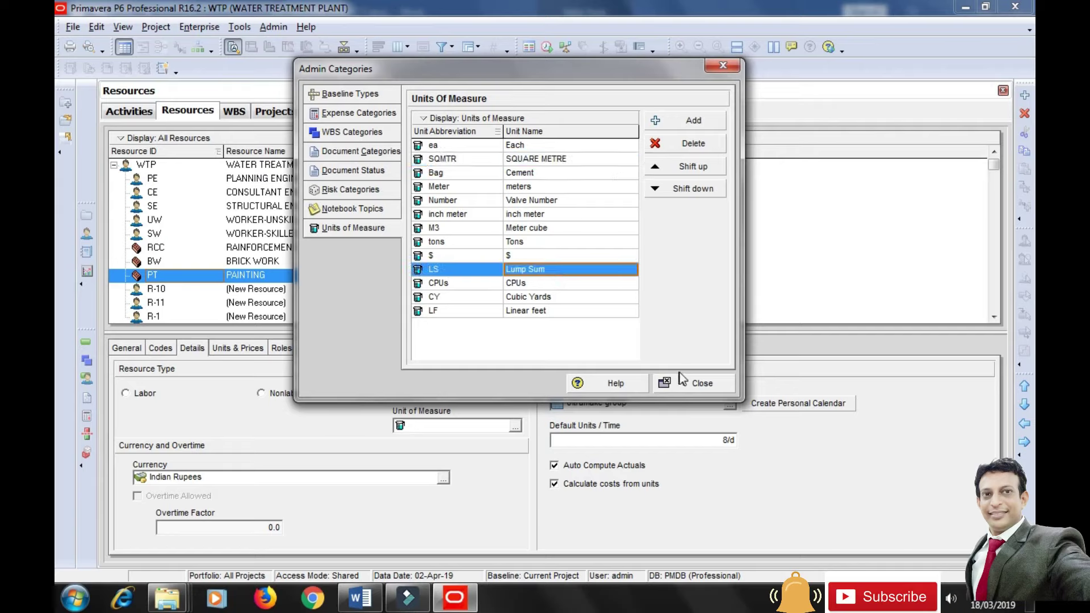
left_click(698, 383)
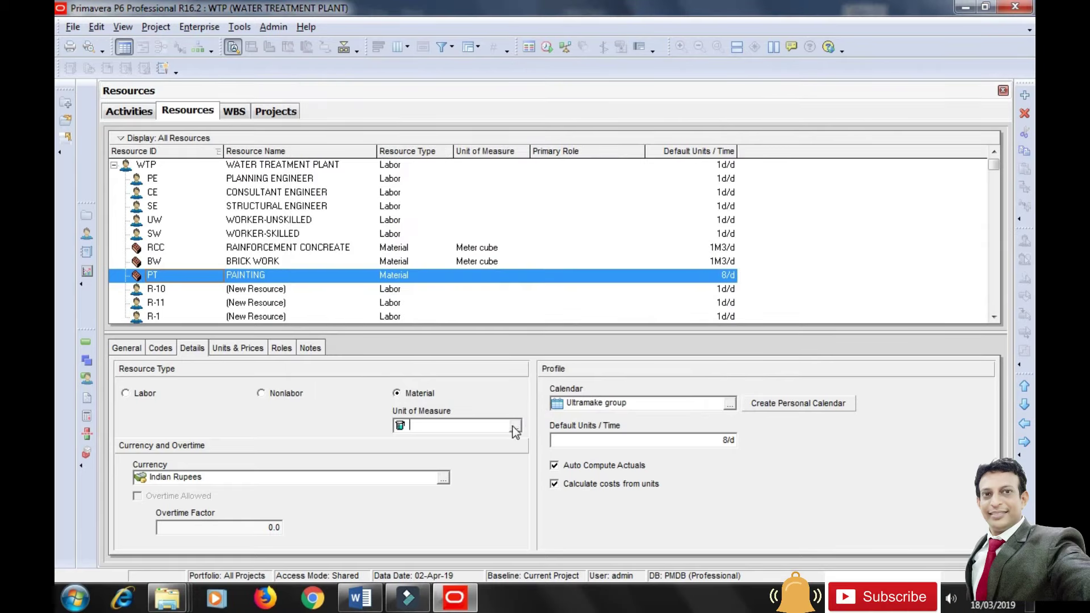
Assign SQUARE METRE as PAINTING's unit of measure.
left_click(513, 427)
left_click(492, 284)
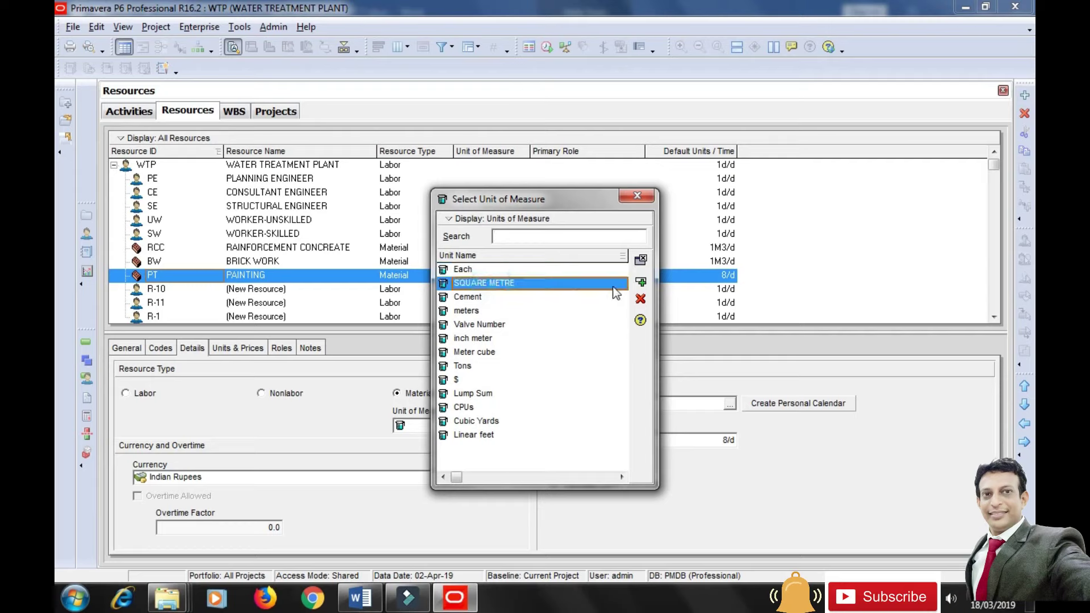
left_click(641, 282)
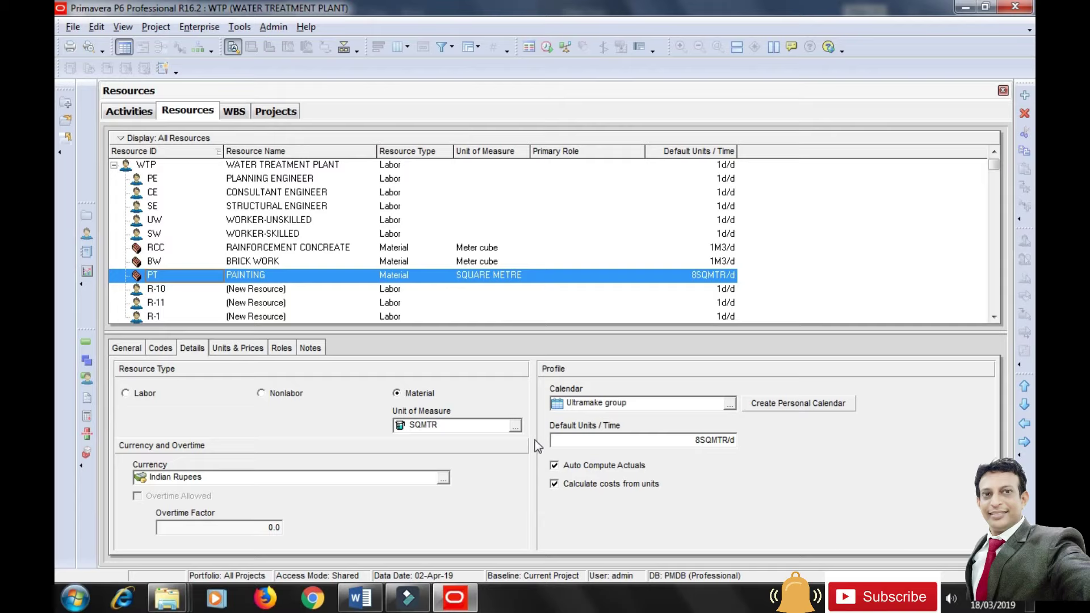
left_click(269, 26)
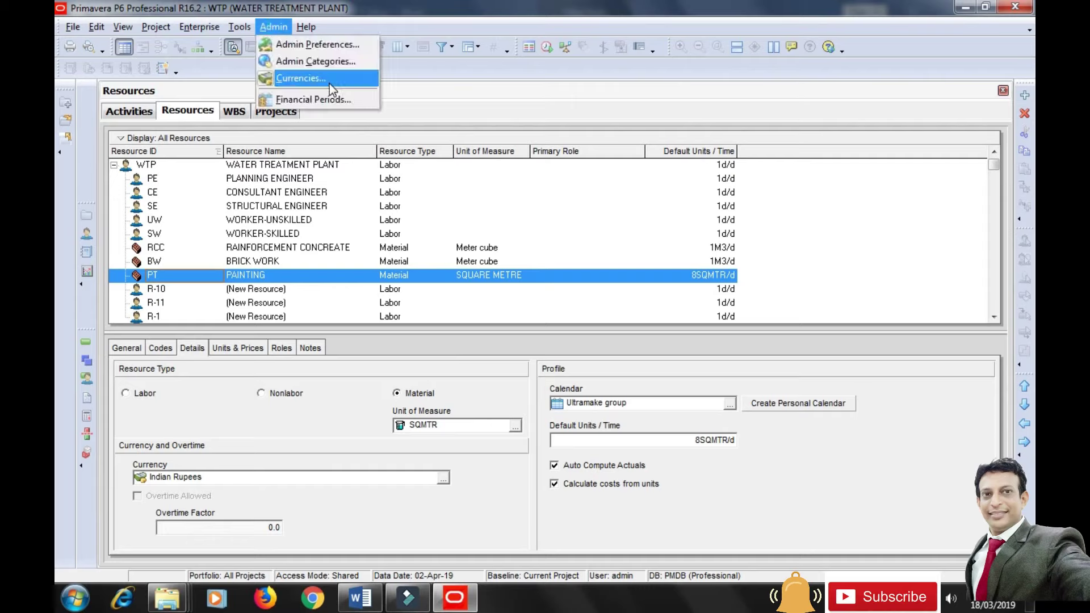
left_click(465, 461)
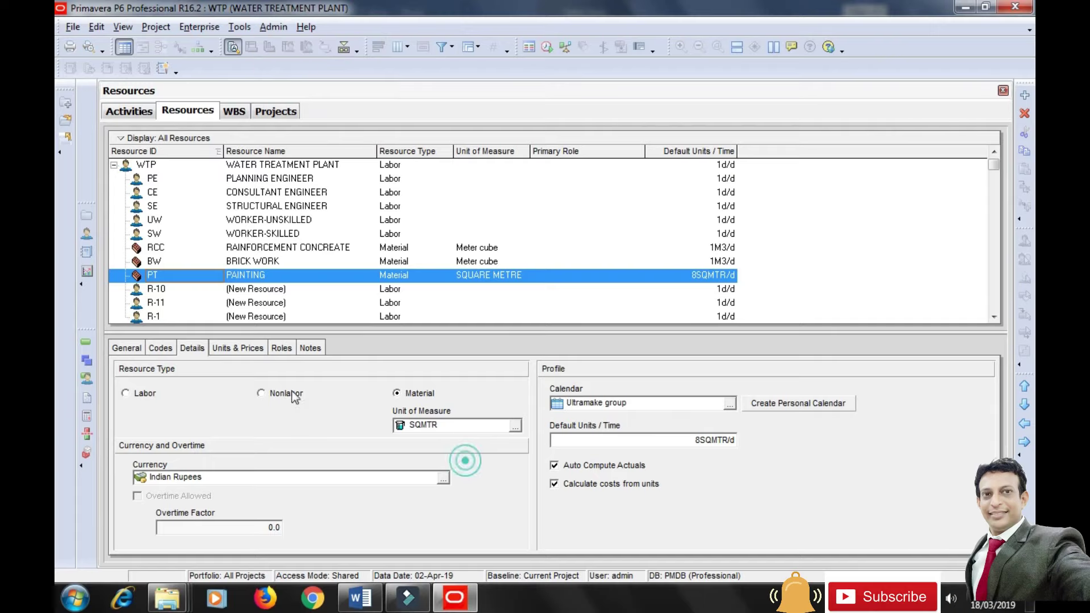
Set PAINTING's max units to 1SQMTR/d and standard rate to Rs6,000/SQMTR.
left_click(243, 348)
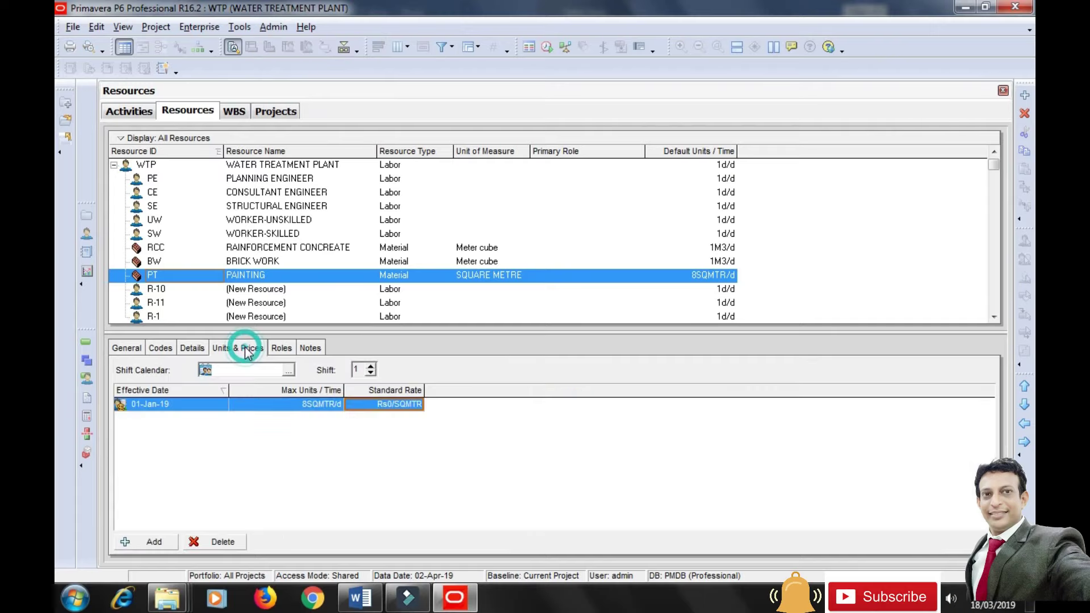
left_click(326, 405)
type("1")
left_click(344, 441)
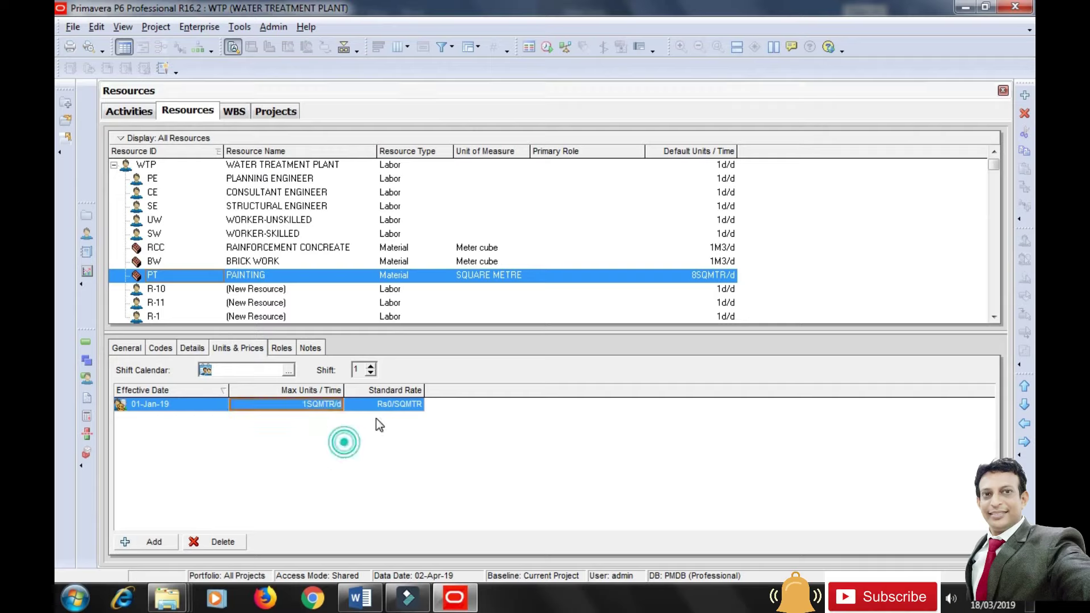
left_click(396, 403)
type("6000")
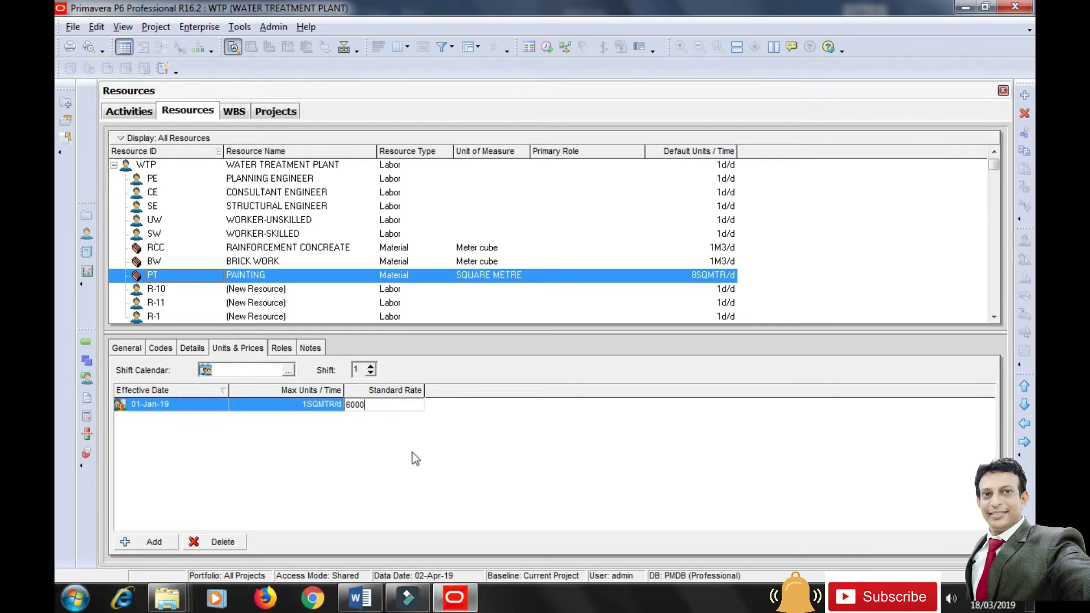
left_click(420, 451)
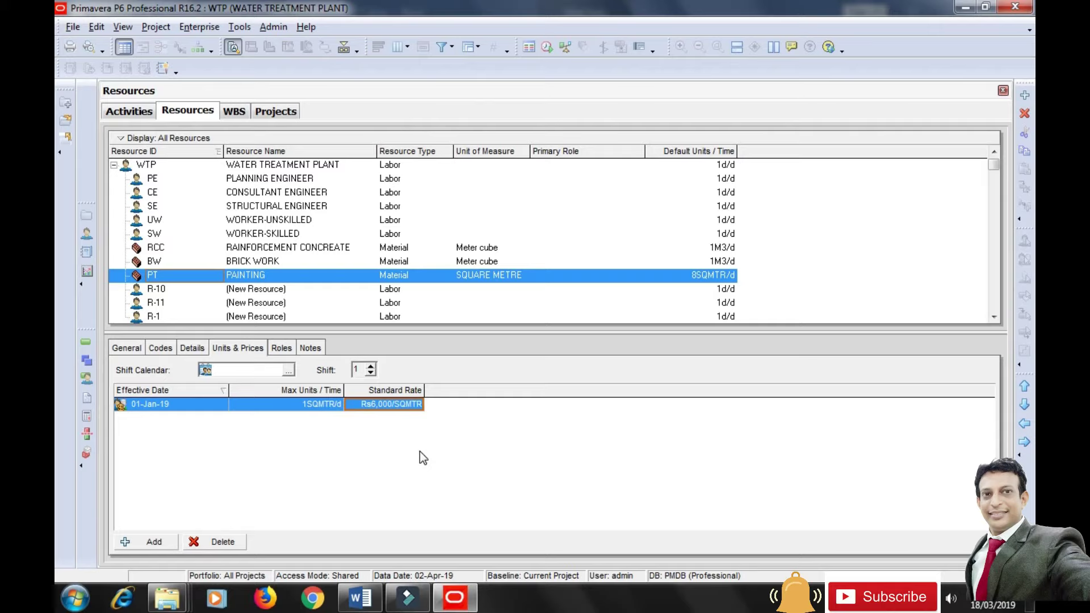
Rename placeholder R-10 to STRUCTURAL STEEL with Resource ID SST.
left_click(153, 290)
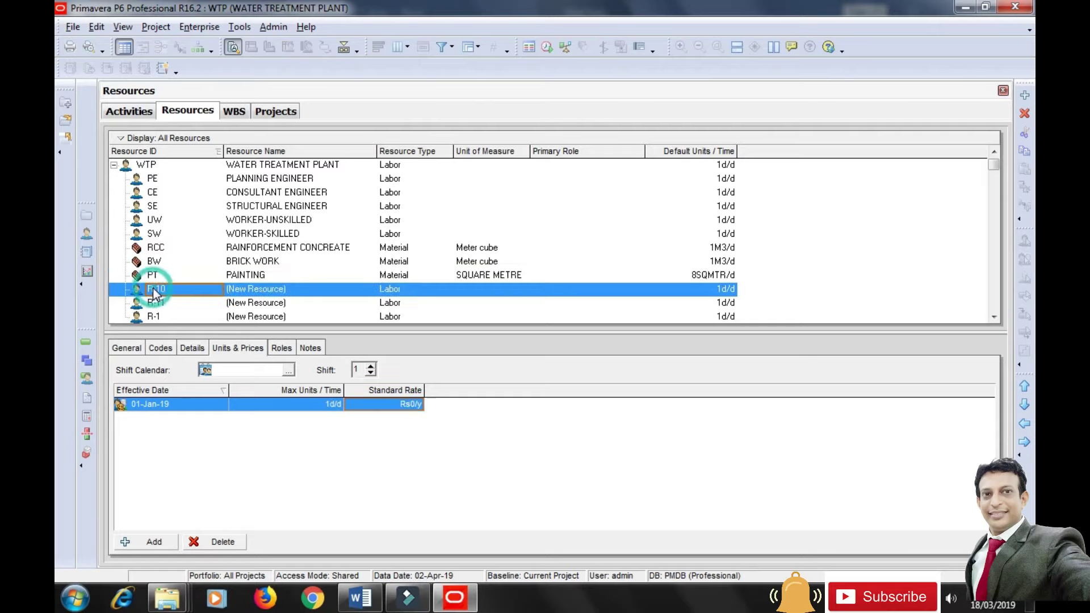
left_click(126, 349)
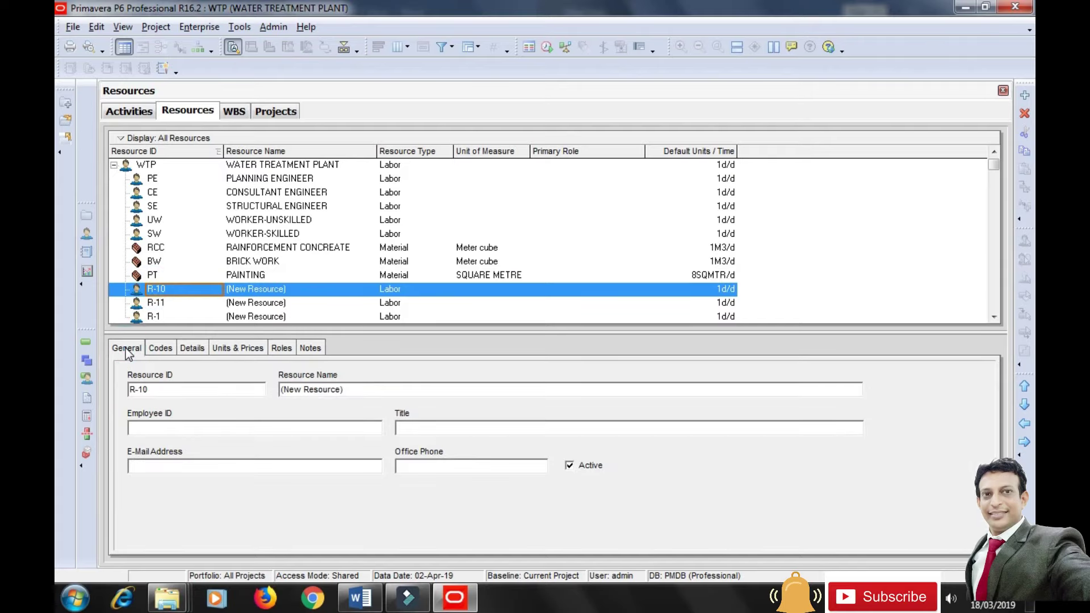
left_click_drag(349, 389, 277, 389)
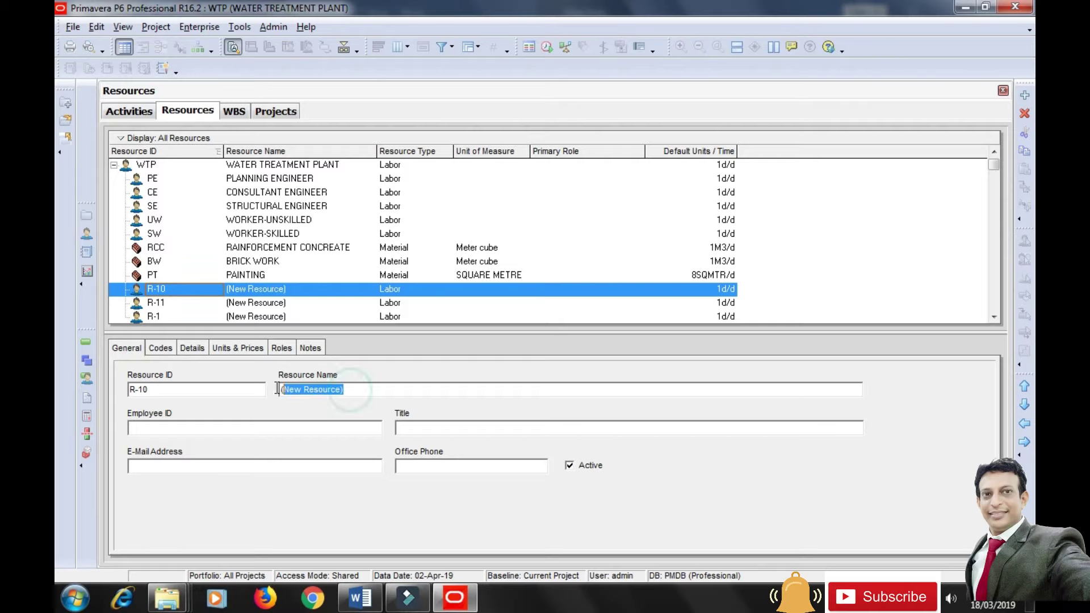
type("STRUCTURAL STEEL")
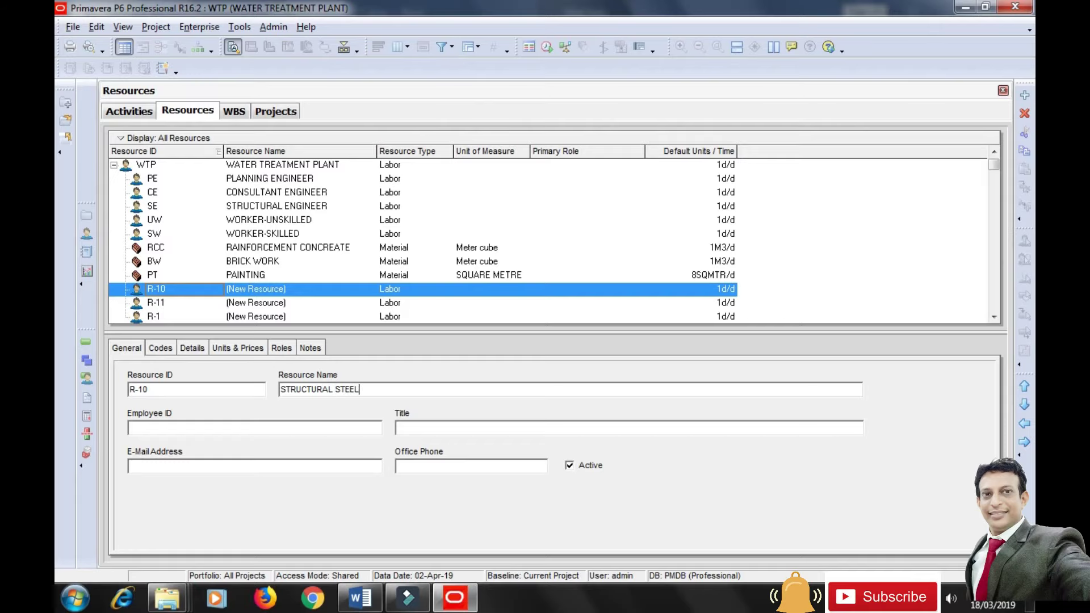
left_click(164, 388)
key("shift+Home")
type("S")
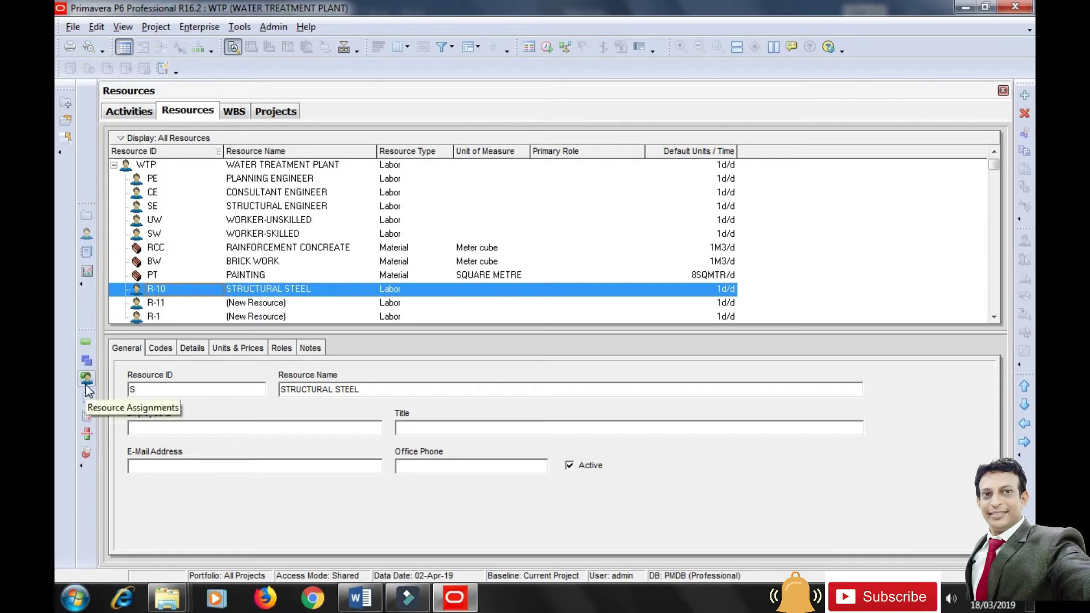
type("ST")
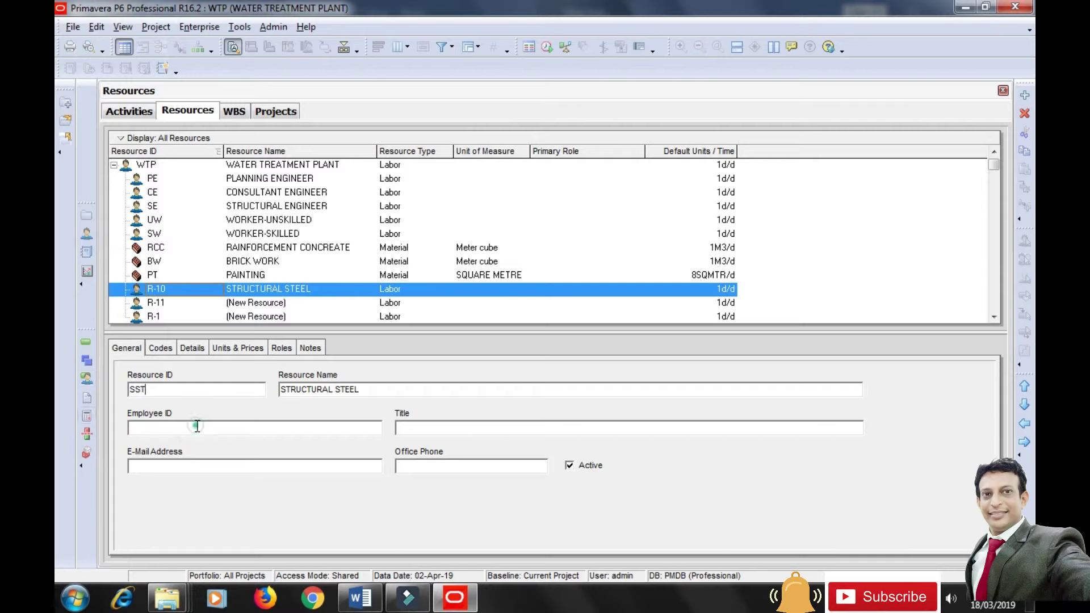
left_click(187, 347)
Make STRUCTURAL STEEL a Material resource in Indian Rupees, leaving the unit list unused since kilogram is missing.
left_click(396, 393)
left_click(507, 334)
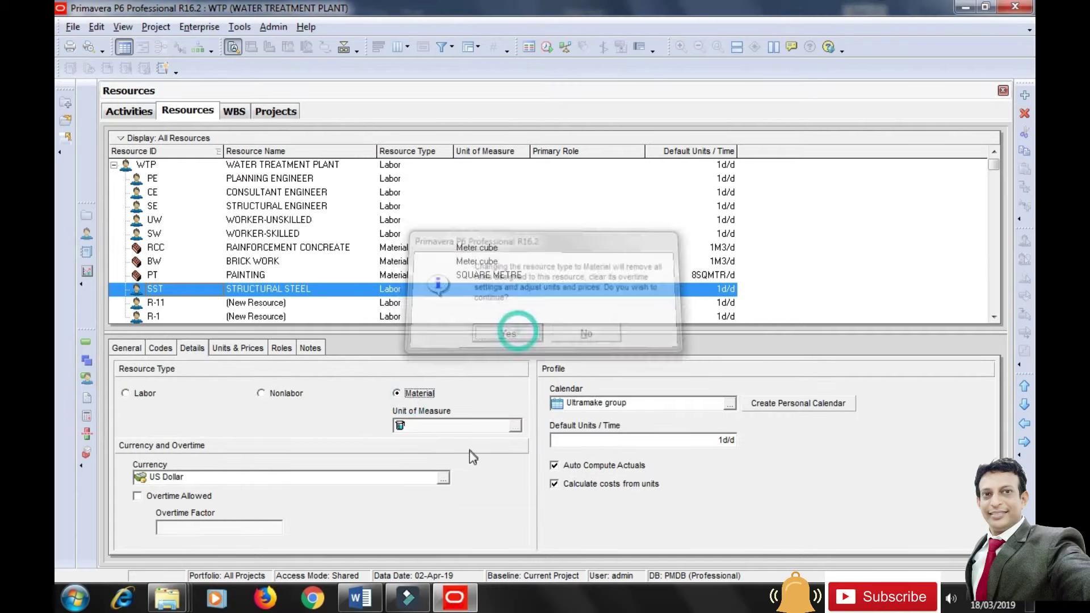
left_click(443, 478)
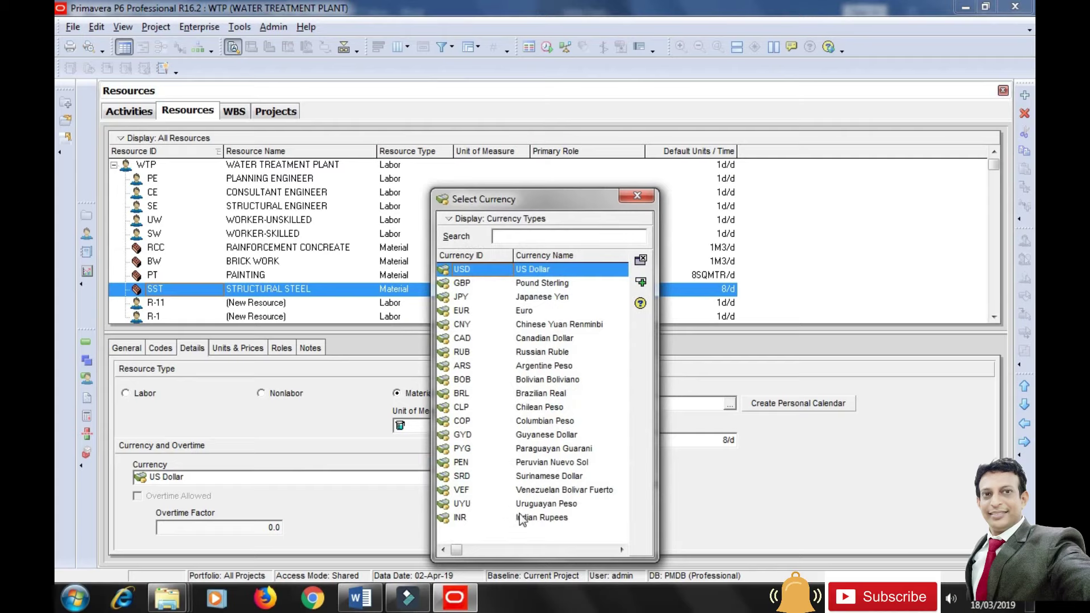
left_click(467, 518)
left_click(640, 281)
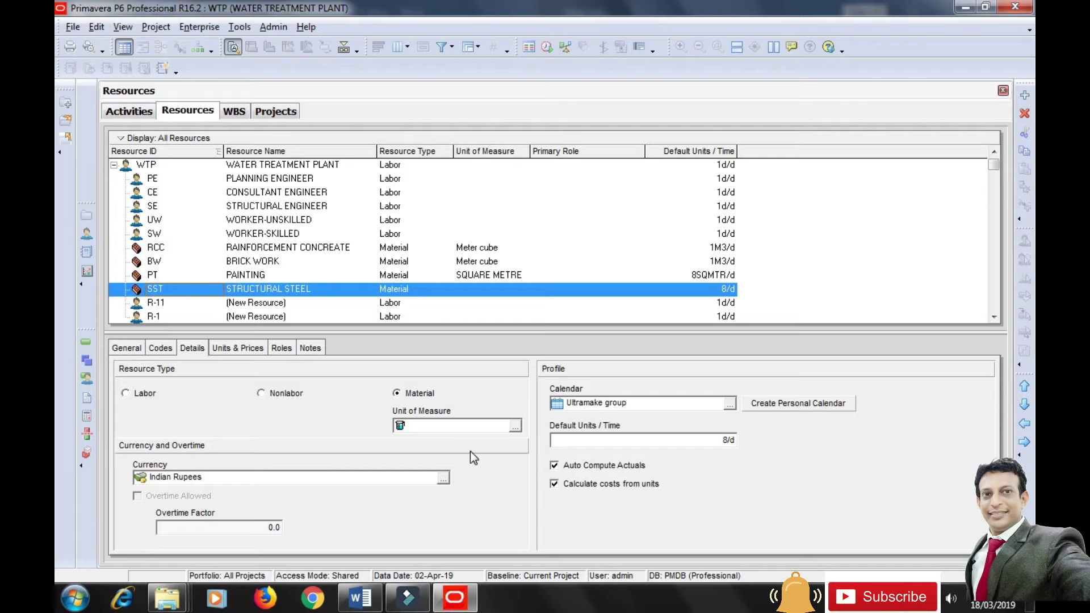
left_click(516, 427)
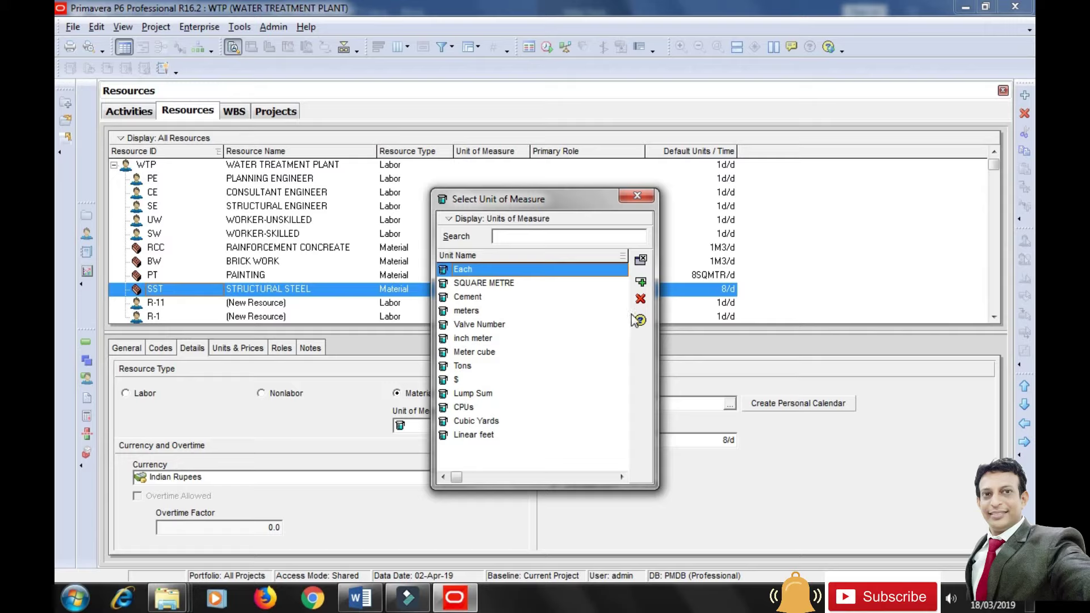
left_click(637, 196)
Add a KG unit of measure named KILOGRAM in Admin Categories.
left_click(272, 27)
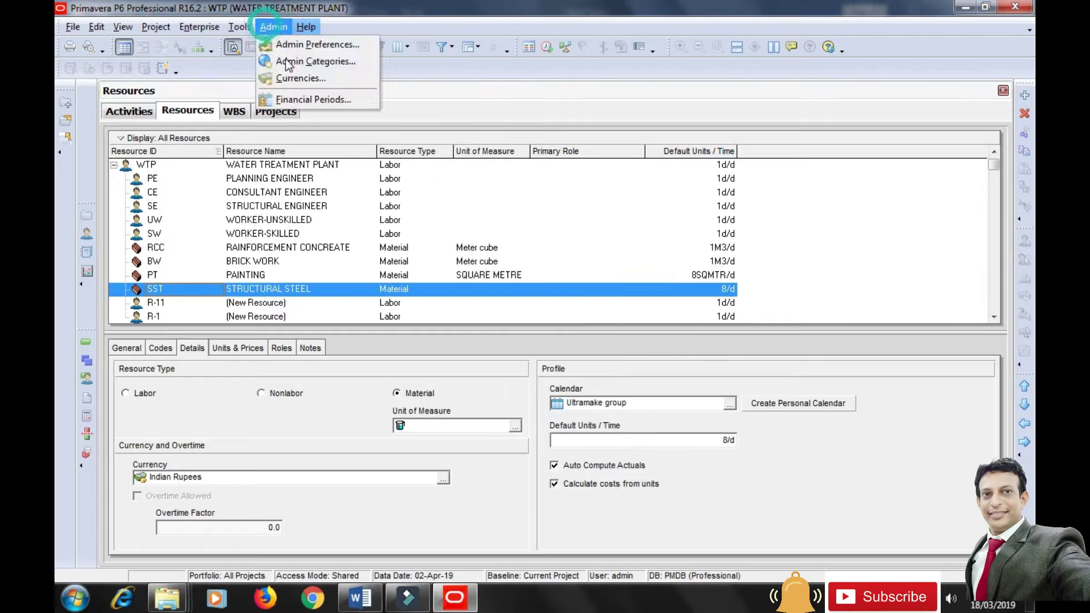
left_click(335, 67)
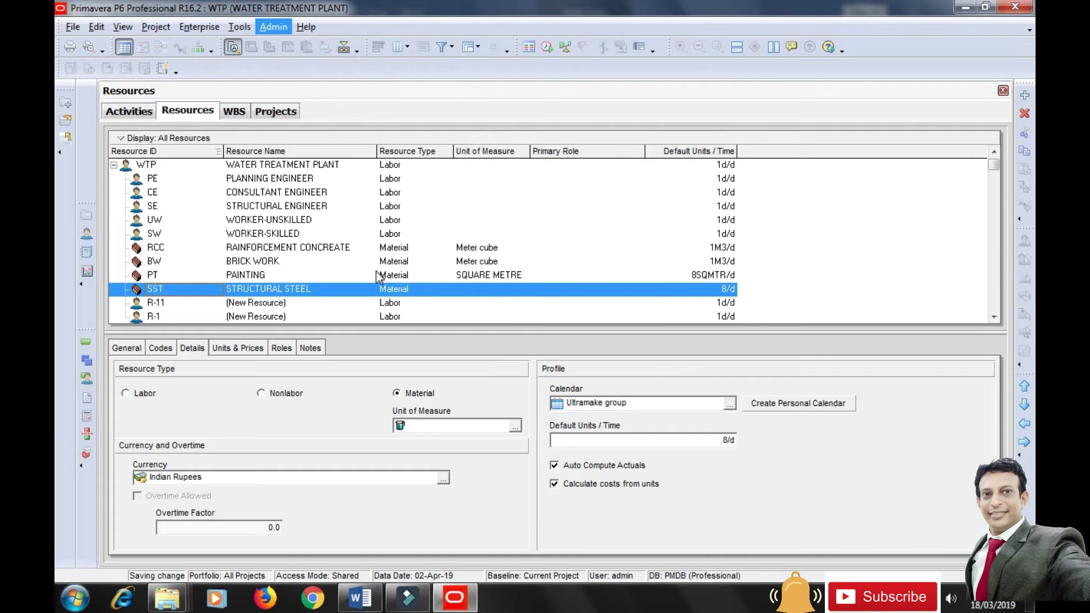
left_click(363, 229)
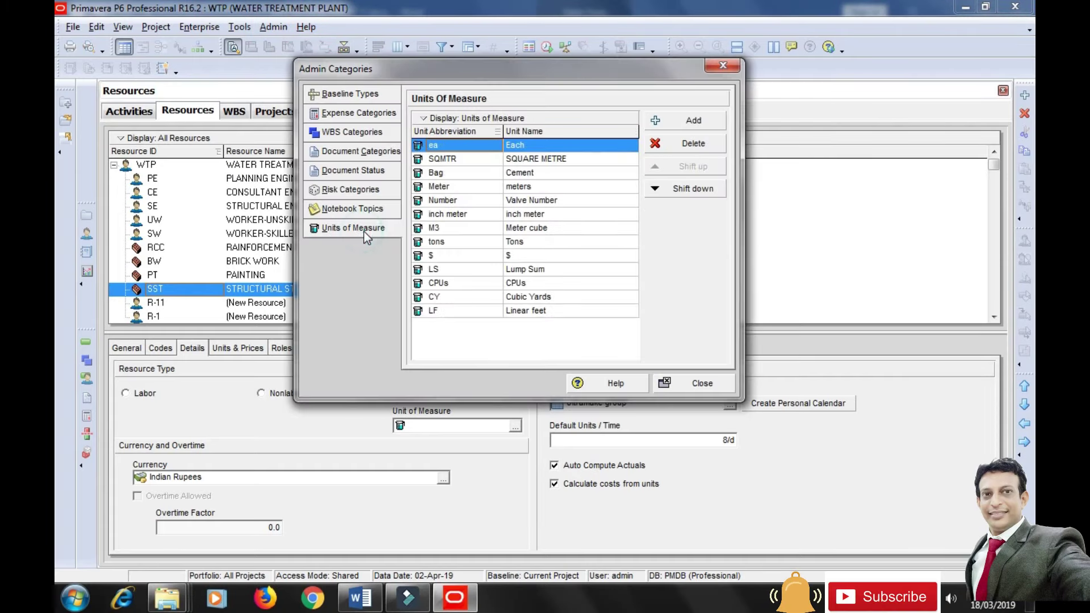
left_click(683, 122)
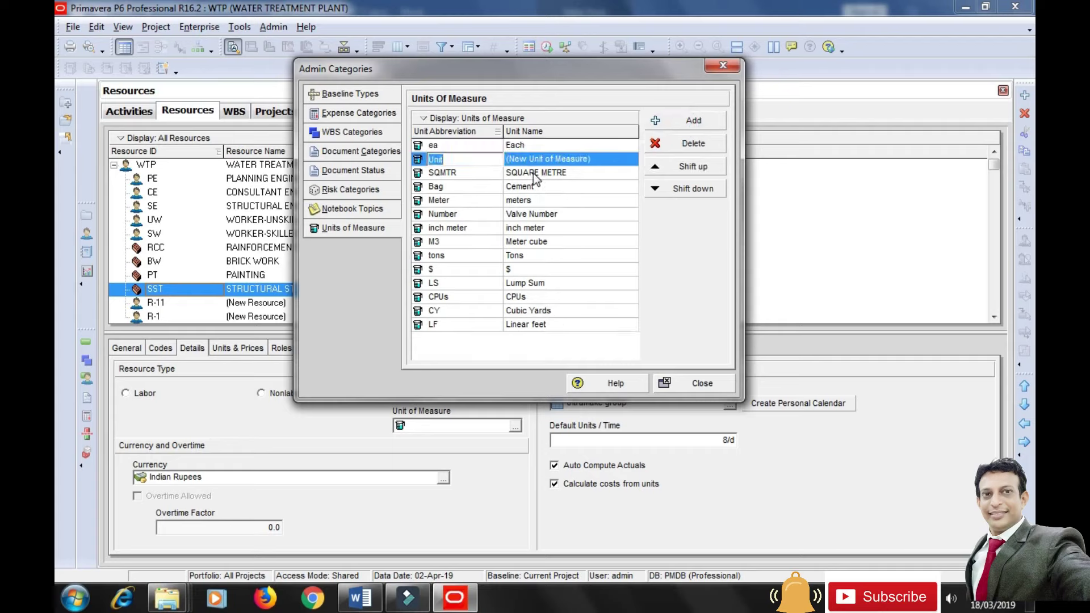
type("KGK")
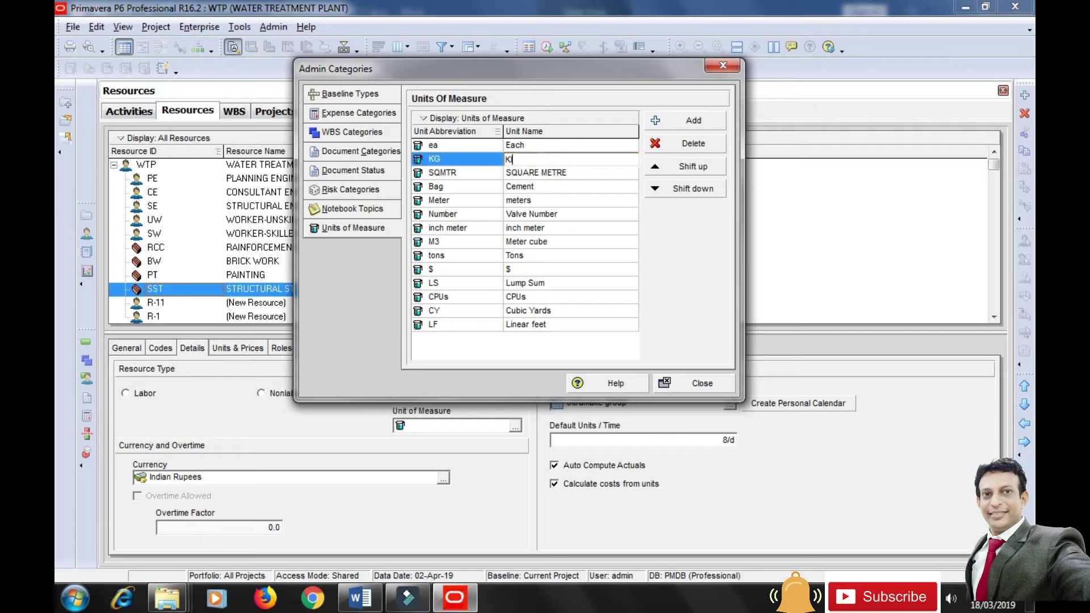
type("ILOGRAM")
left_click(564, 254)
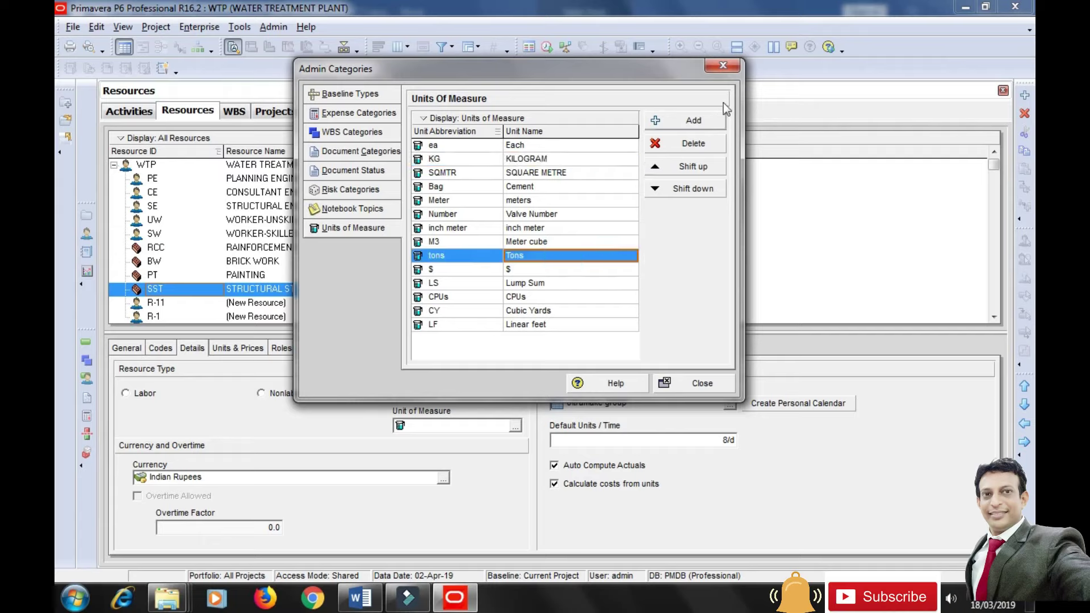
left_click(723, 66)
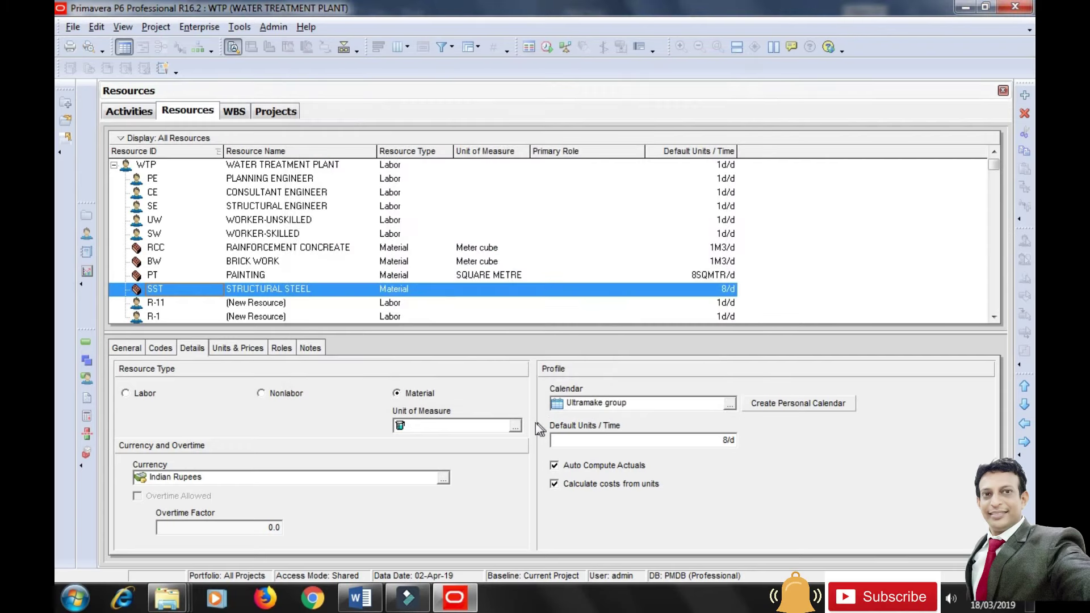
Assign KILOGRAM to STRUCTURAL STEEL with default units of 1KG/d.
left_click(509, 427)
left_click(483, 282)
left_click(641, 282)
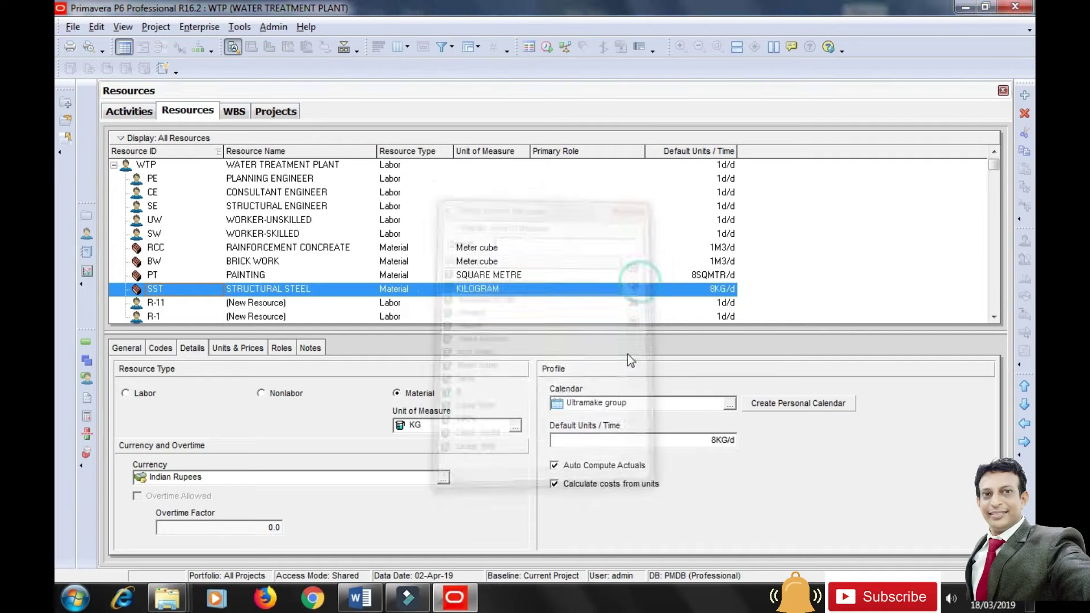
left_click(607, 439)
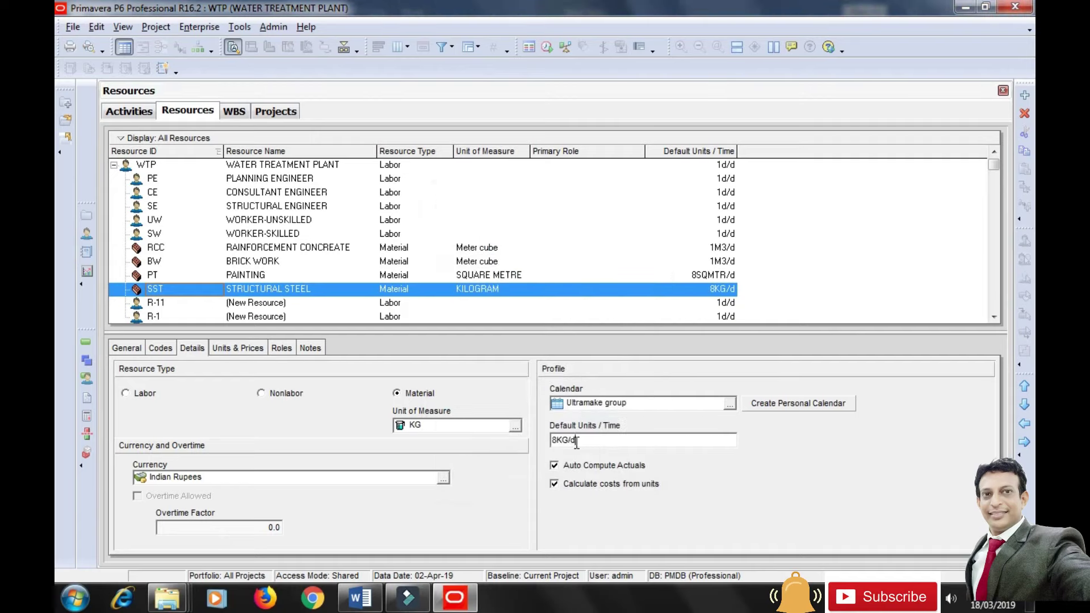
left_click(558, 440)
key("BackSpace")
type("1")
left_click(637, 402)
Set STRUCTURAL STEEL's max units to 1KG/d and standard rate to Rs6,500/KG.
left_click(256, 348)
left_click(312, 407)
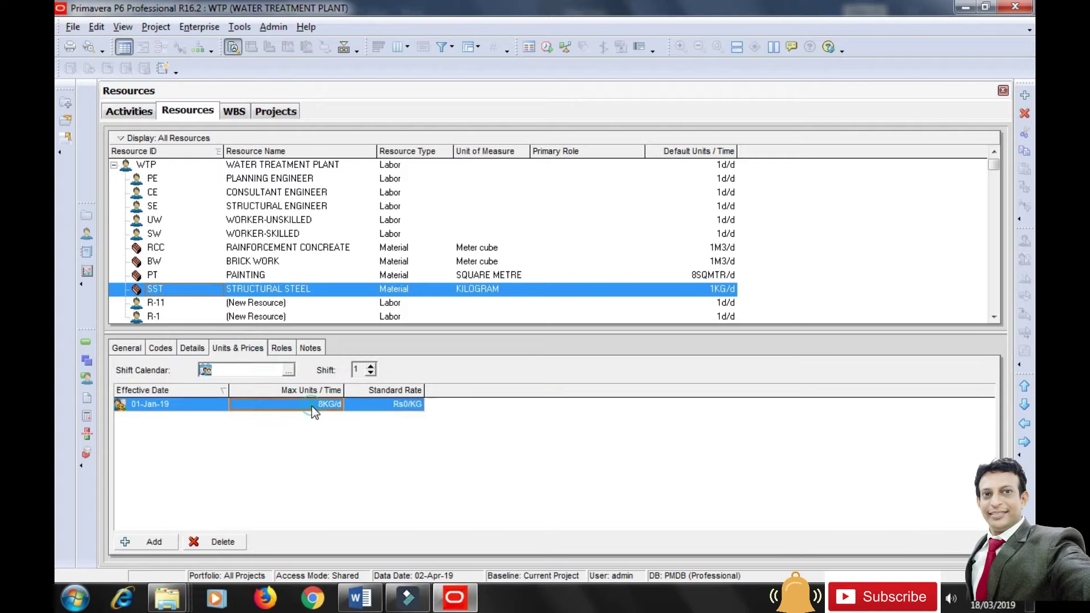
type("1")
key("Tab")
type("6500")
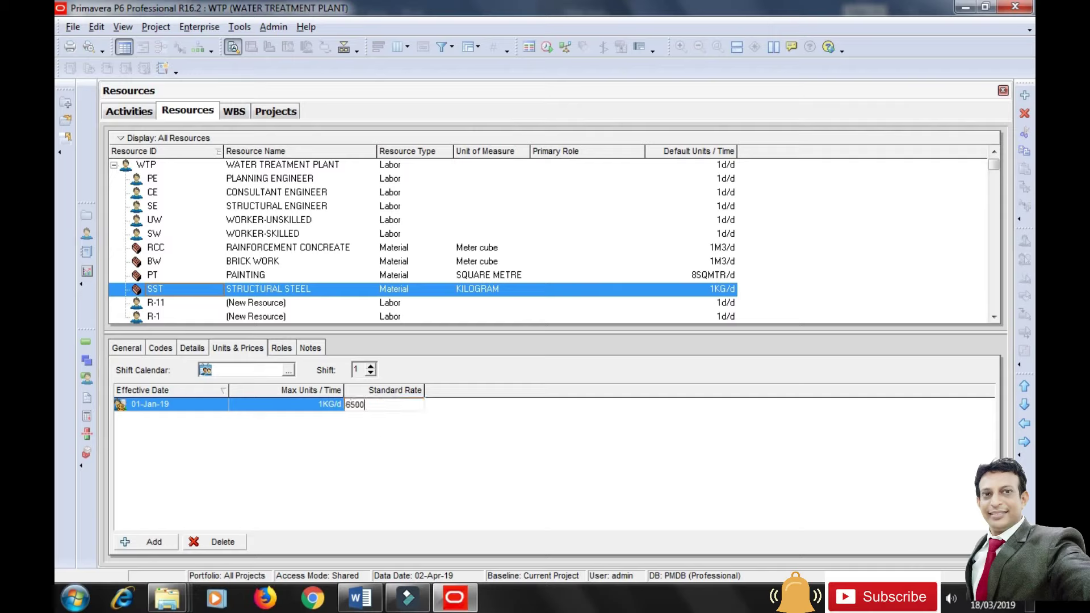
left_click(440, 526)
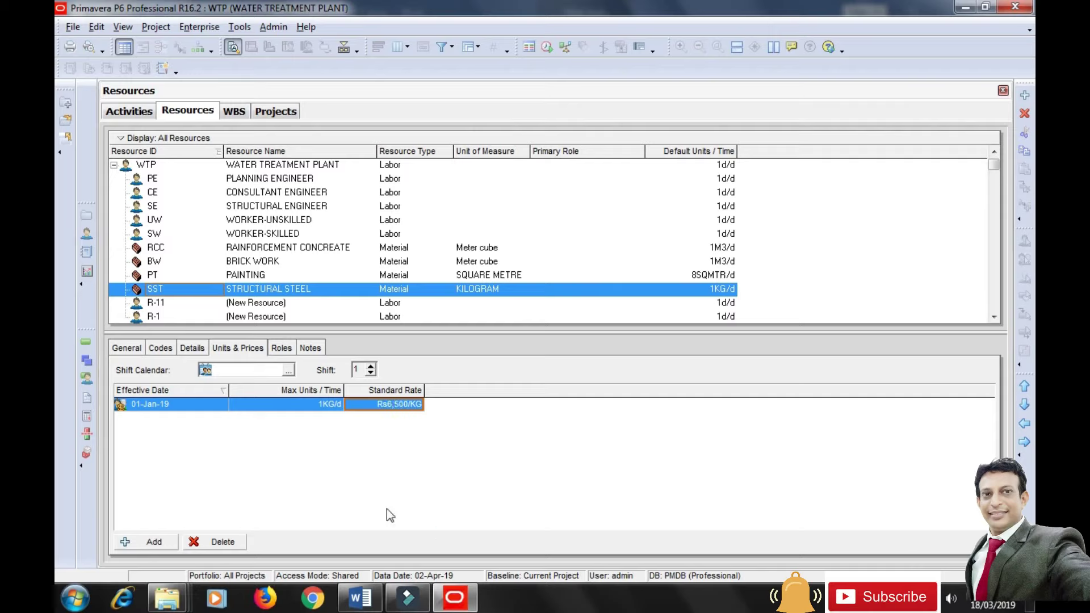
left_click(126, 347)
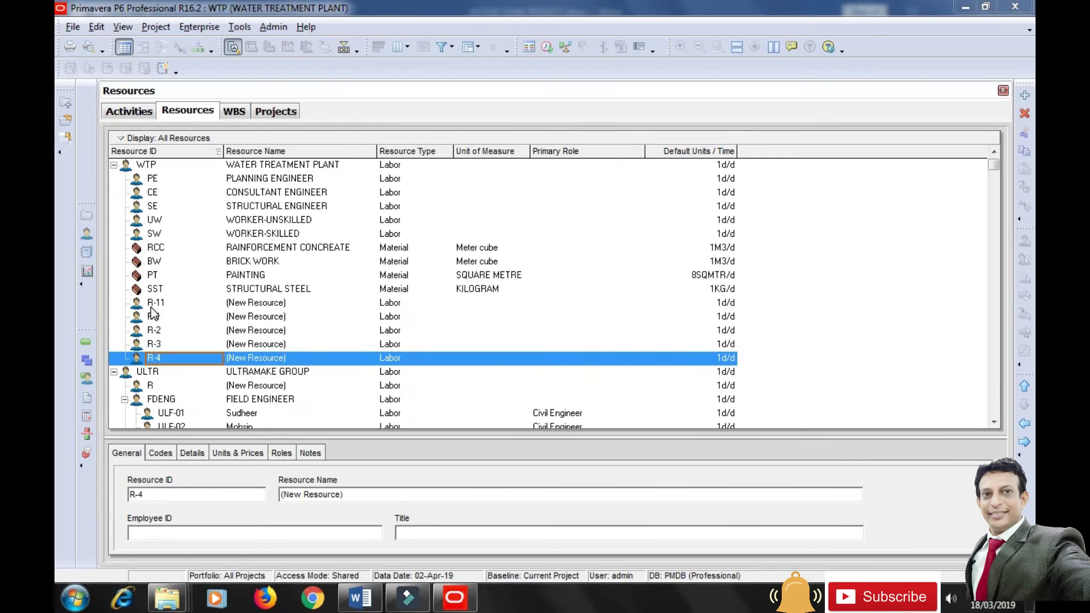
Rename placeholder R-11 to EXCAVETION with Resource ID EXV.
left_click(151, 307)
left_click(126, 454)
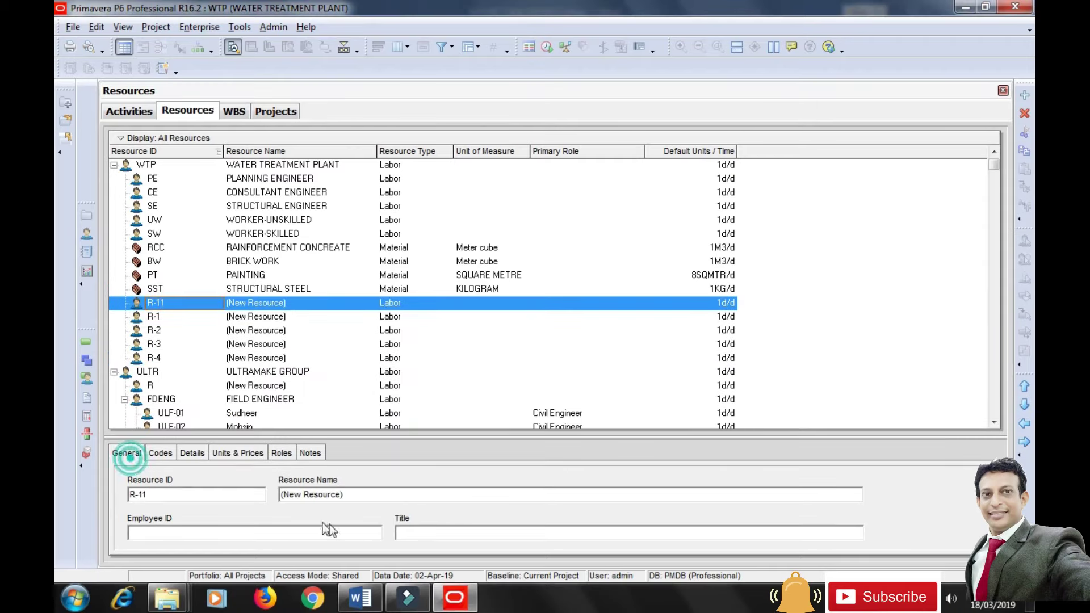
left_click_drag(346, 495, 292, 498)
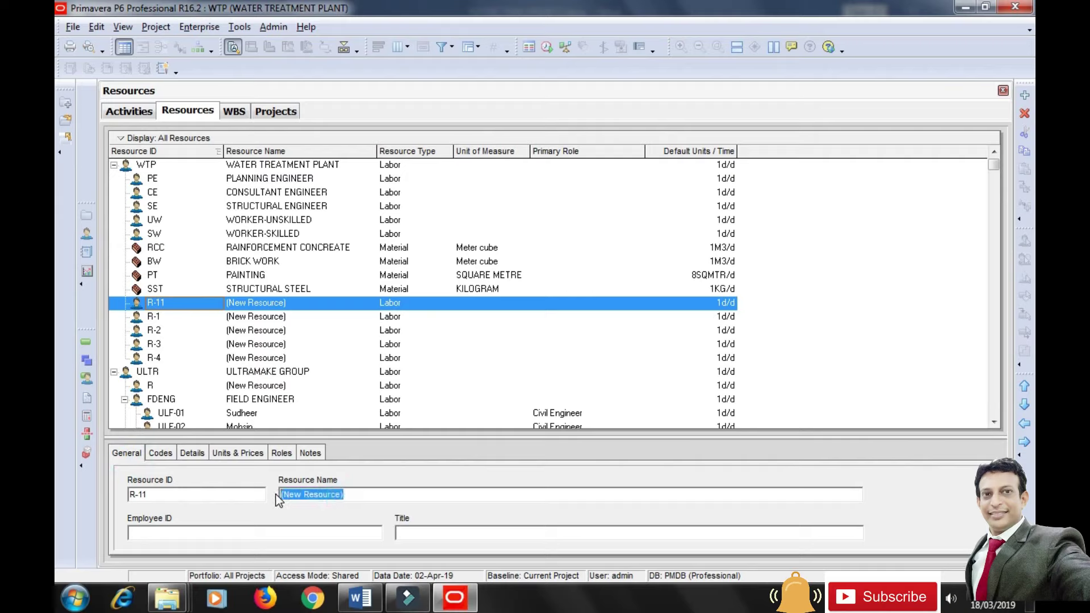
type("EXCAVETION")
left_click(159, 495)
left_click_drag(158, 495, 121, 493)
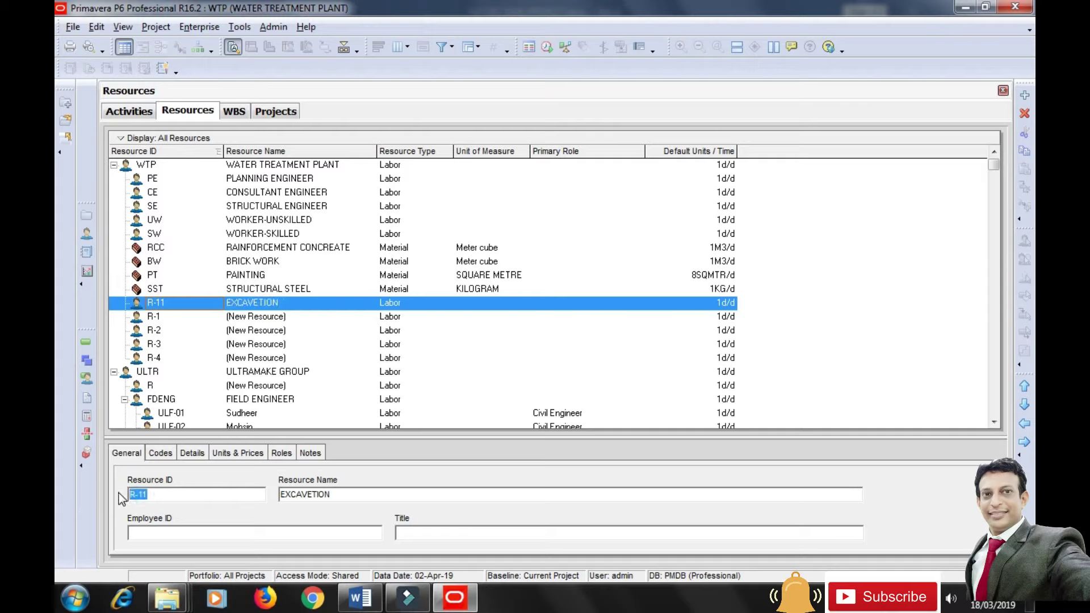
type("EXV")
Make EXCAVETION a Nonlabor resource priced in Indian Rupees.
left_click(192, 452)
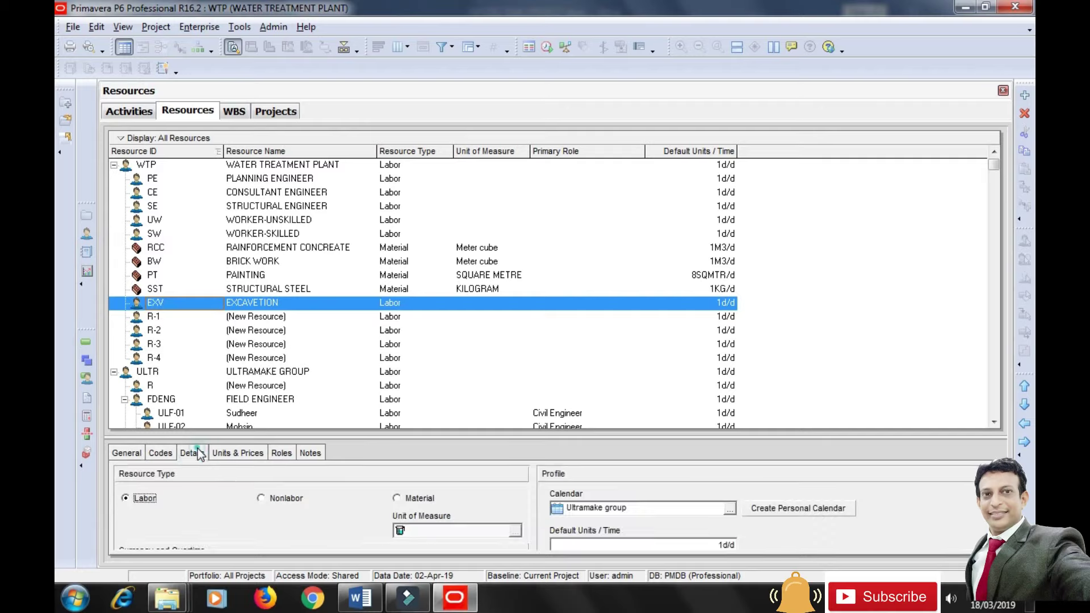
left_click(264, 499)
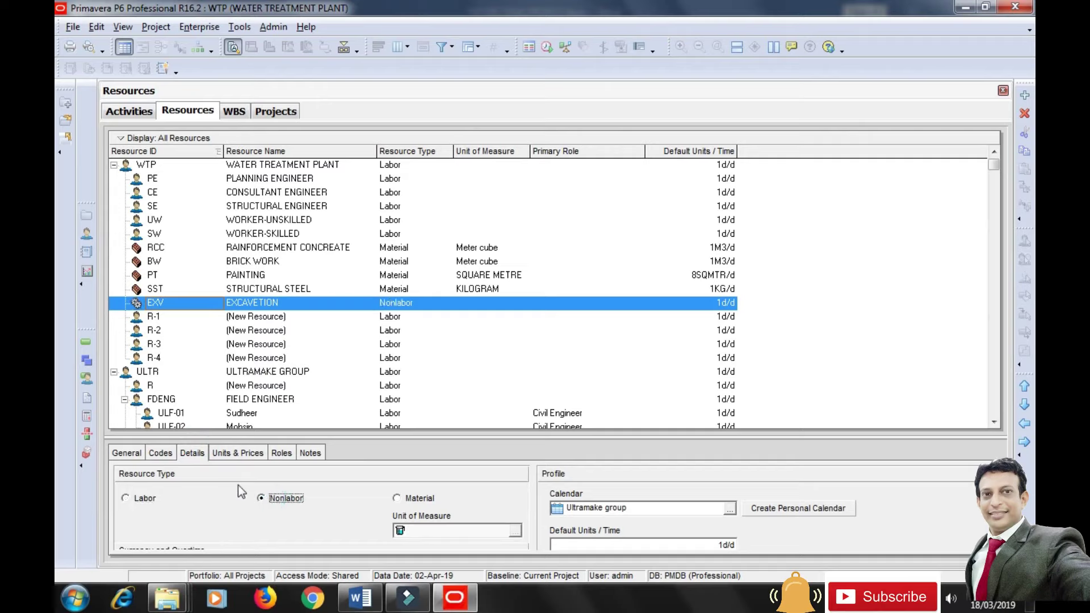
left_click(162, 291)
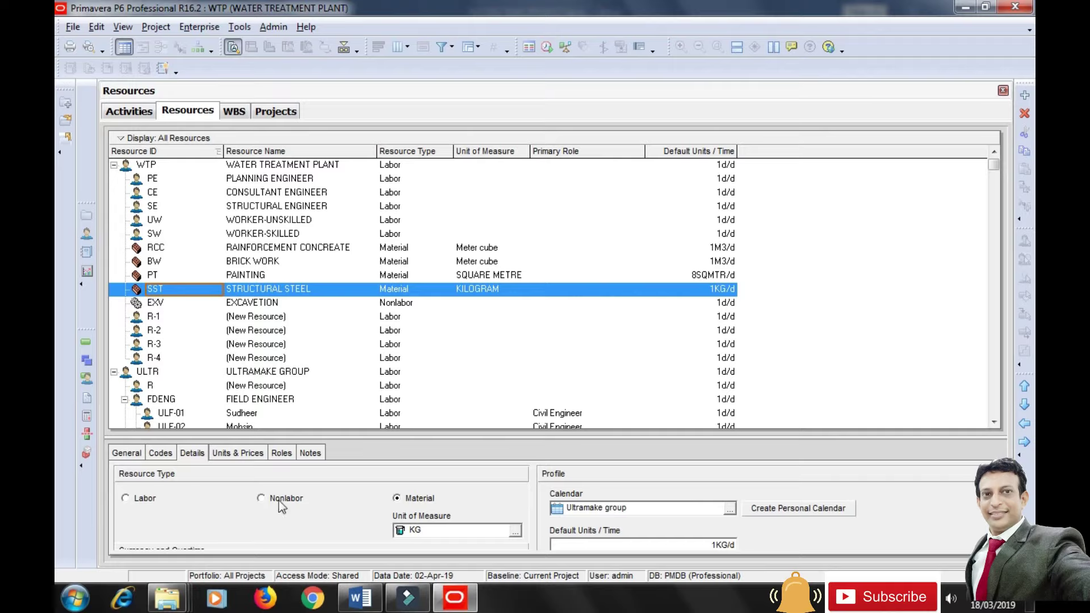
left_click(161, 304)
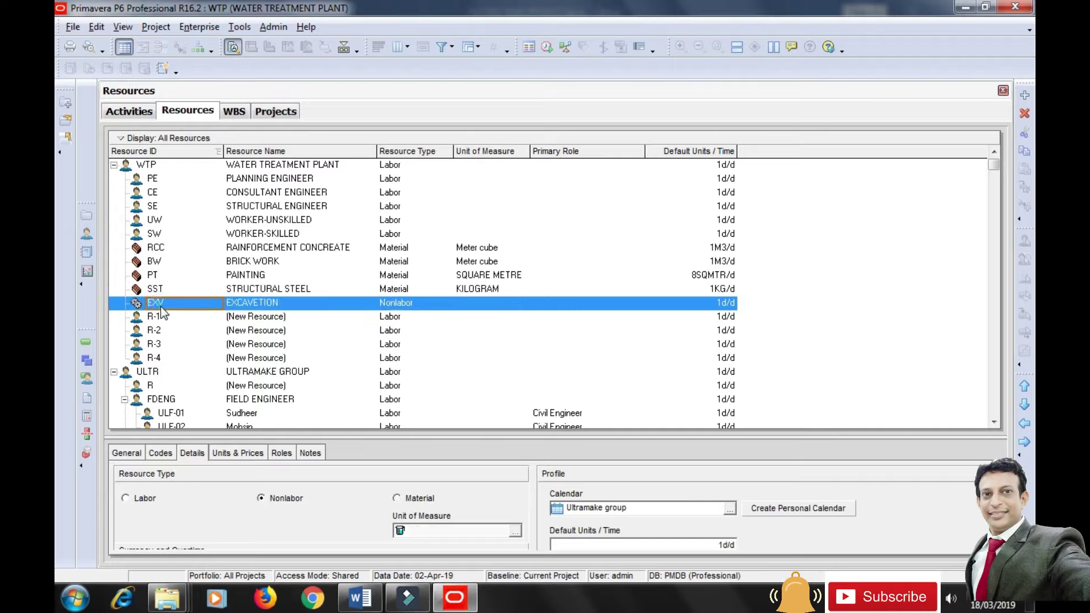
left_click_drag(443, 435, 454, 399)
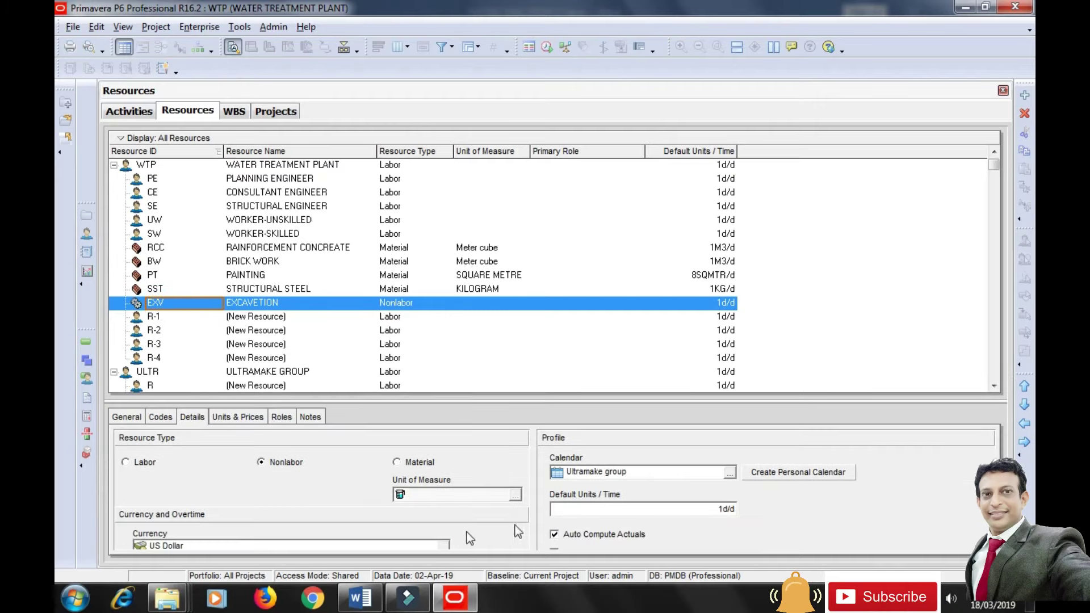
left_click(446, 546)
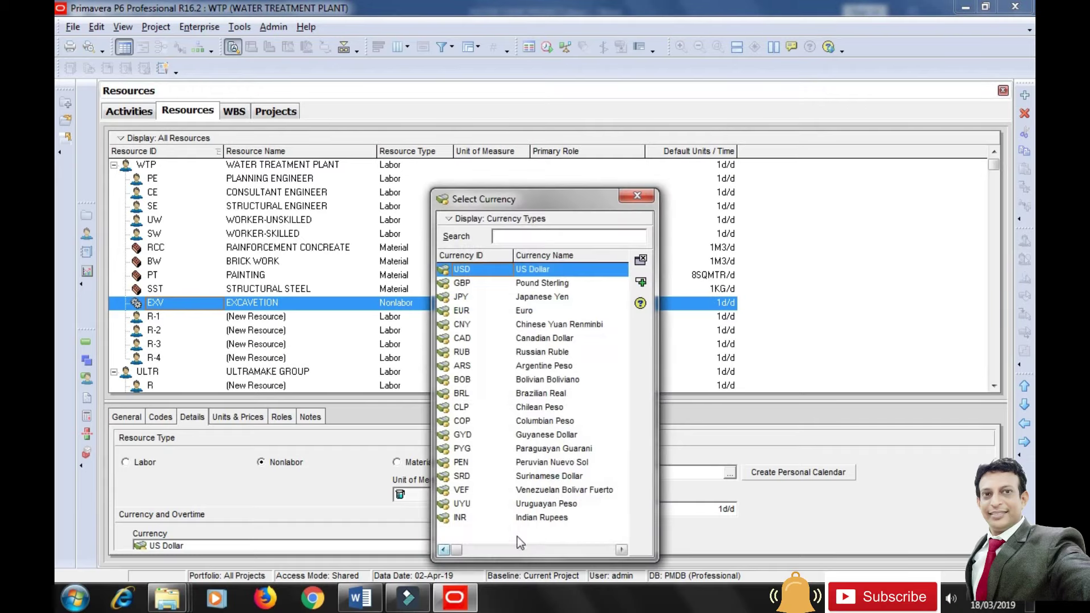
left_click(535, 520)
left_click(641, 282)
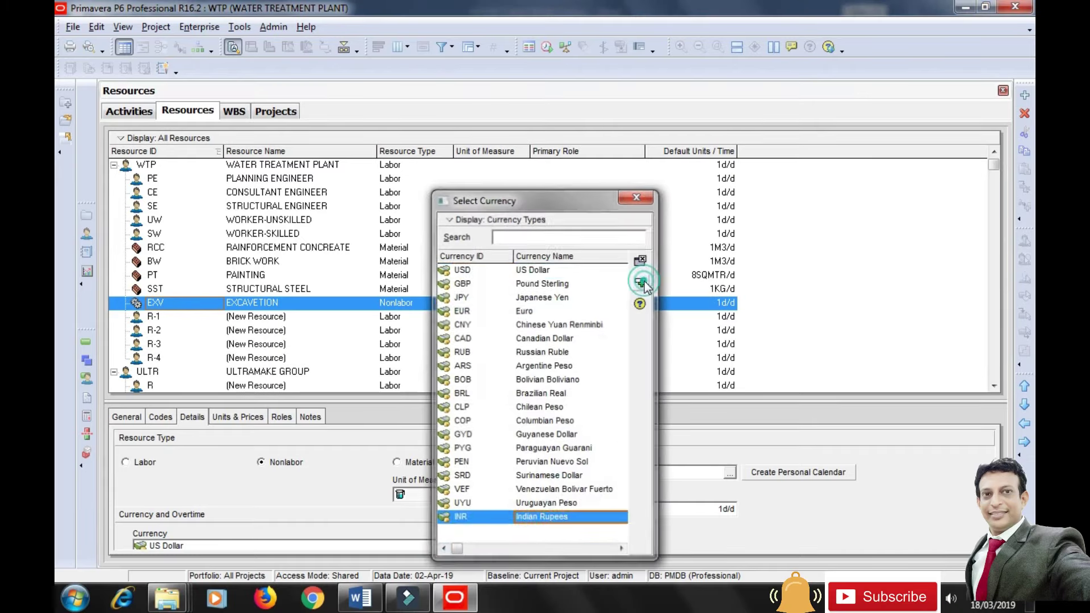
left_click(254, 417)
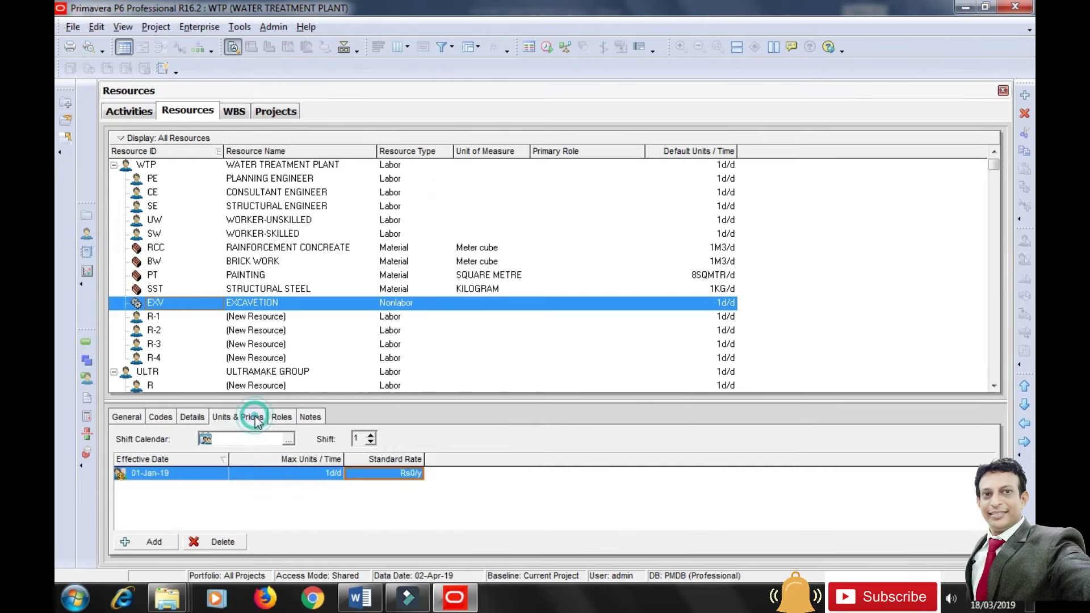
Enter 1200/hr as EXCAVATION's standard rate and dismiss the invalid-unit error.
left_click(313, 478)
left_click(379, 479)
type("1200/H")
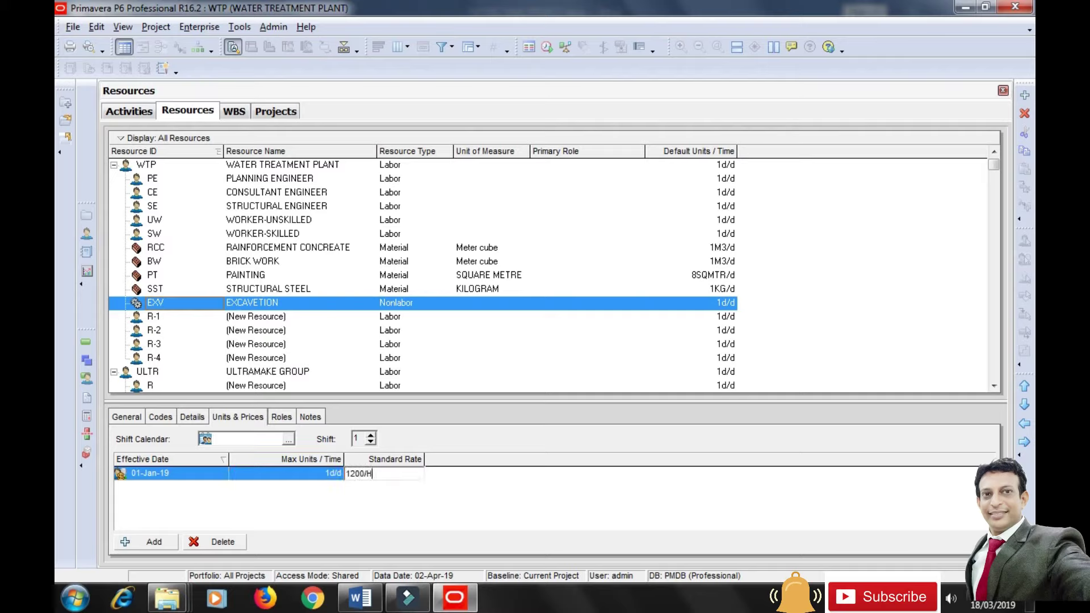
key("BackSpace")
type("hr")
key("Return")
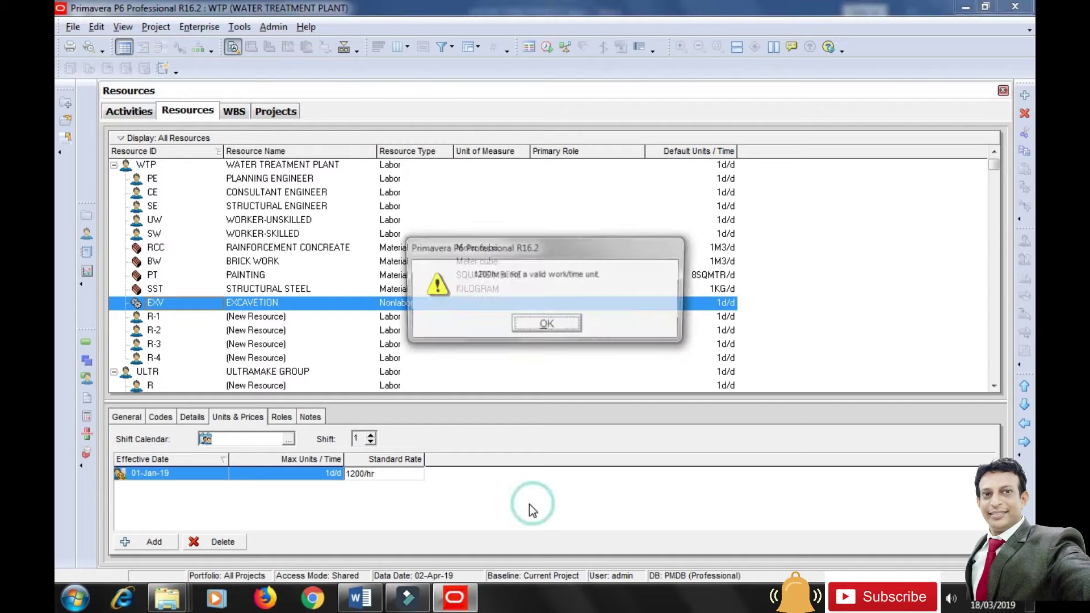
left_click(558, 322)
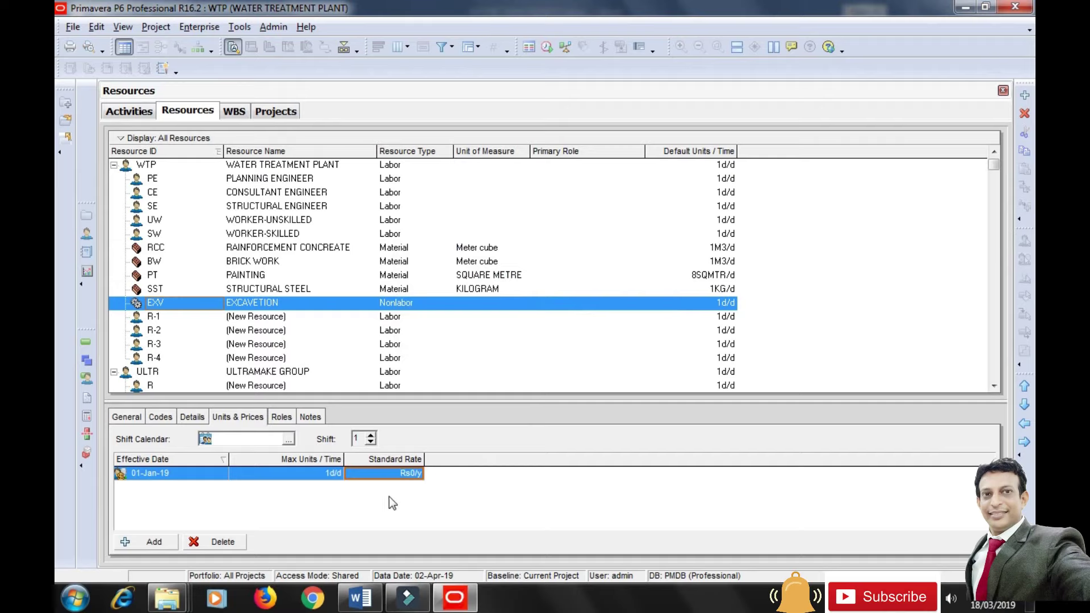
Re-enter the standard rate as 1,200/h so it reads Rs1,200/h, then select resource R-1.
left_click(404, 474)
type("1")
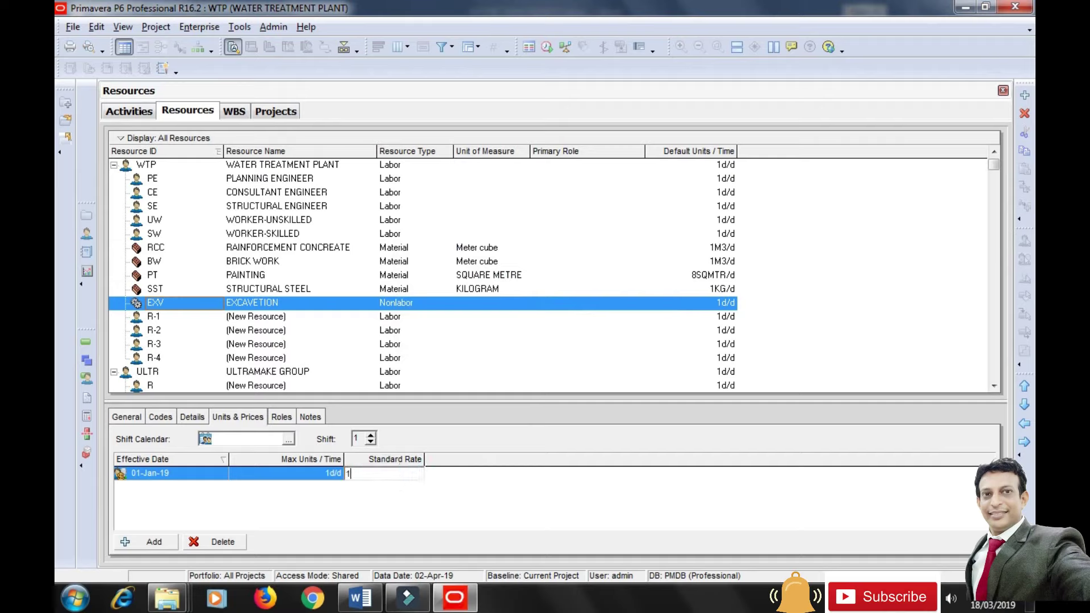
type("200")
left_click(405, 473)
type("1,200/h")
key("Return")
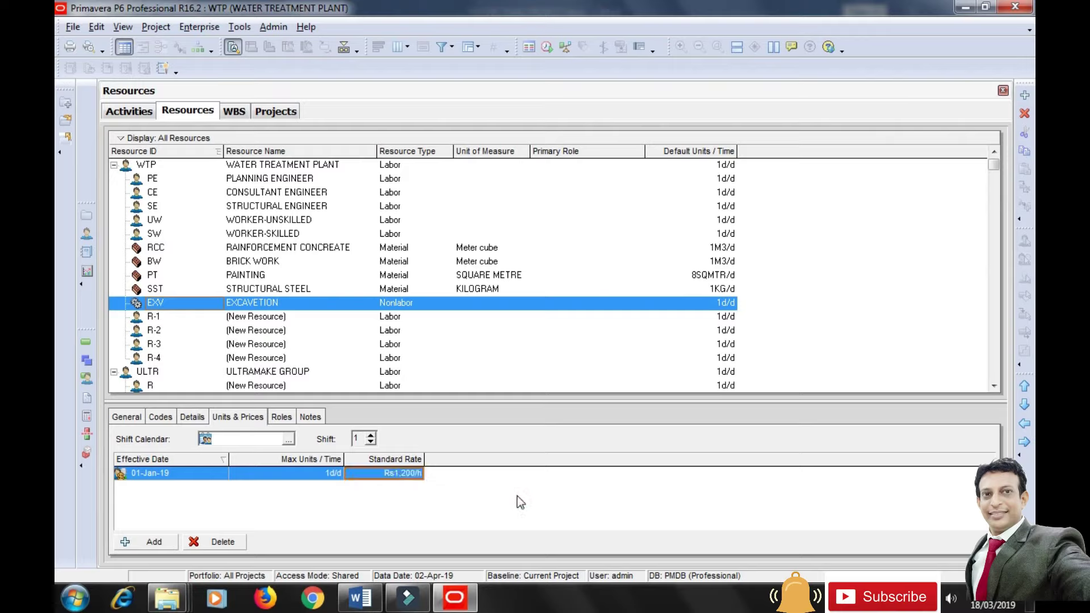
left_click(248, 318)
Rename resource R-1 to HDPE 150 MM with ID HD150.
left_click(126, 416)
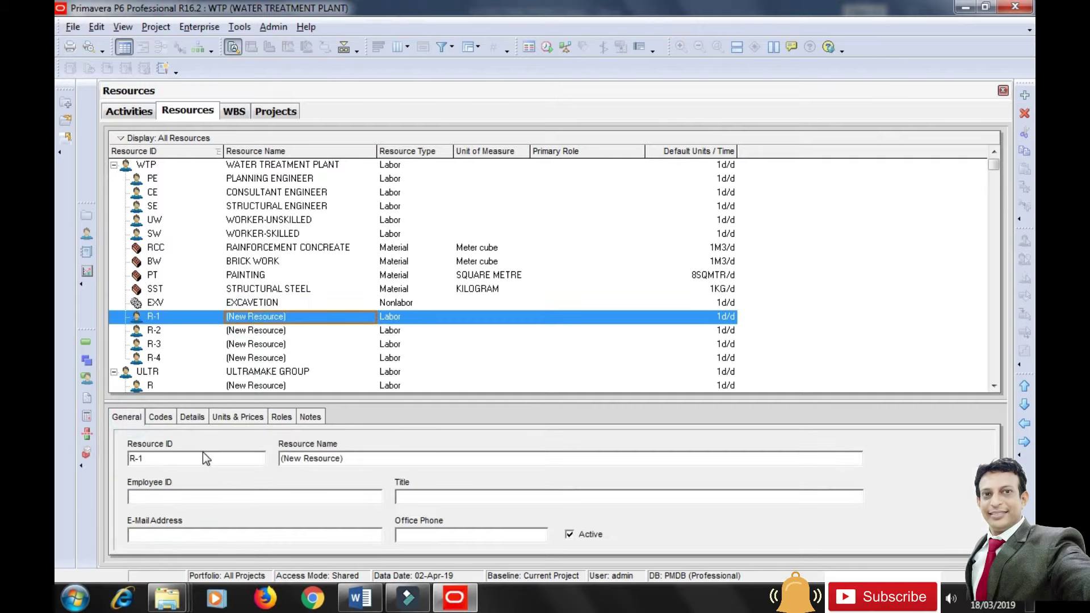
left_click(365, 456)
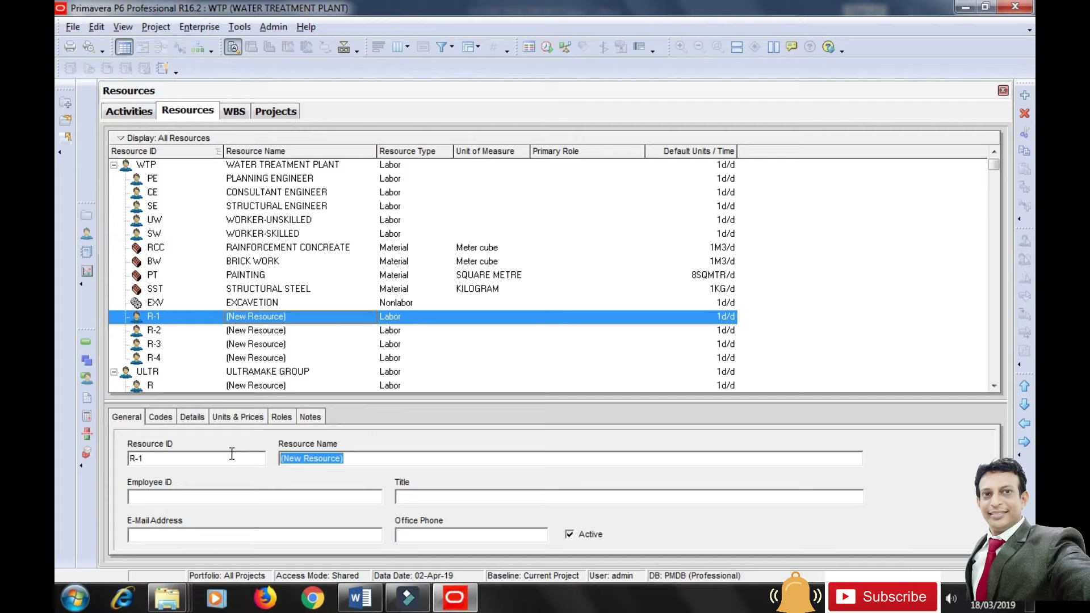
type("H")
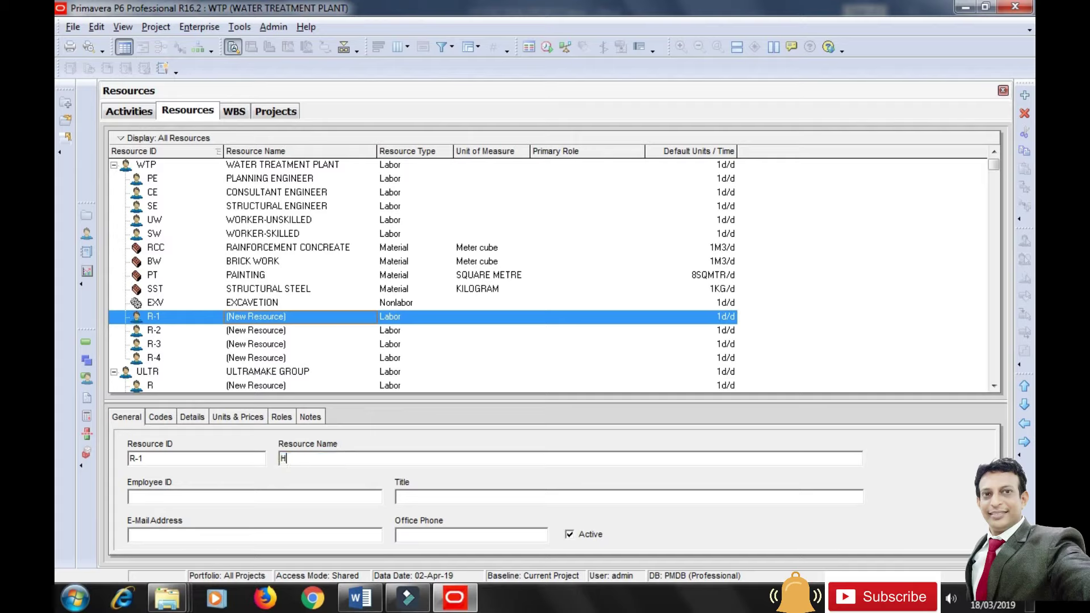
type("DPE 150 mm")
key("BackSpace")
key("BackSpace")
type("MM")
left_click(165, 457)
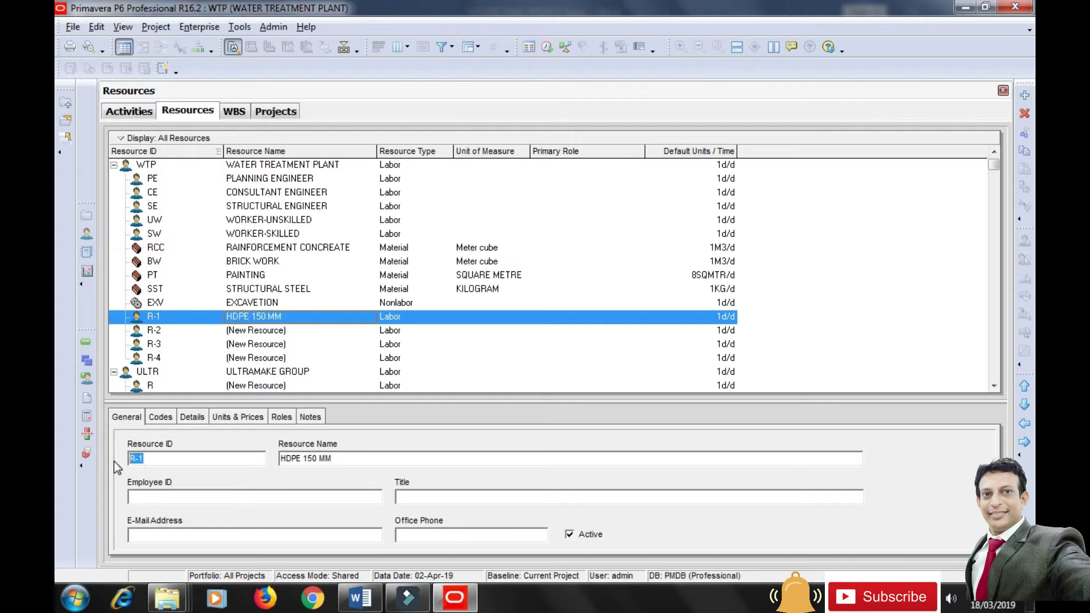
type("HD150")
Make HD150 a Material resource and browse the unit of measure list without assigning one.
left_click(195, 417)
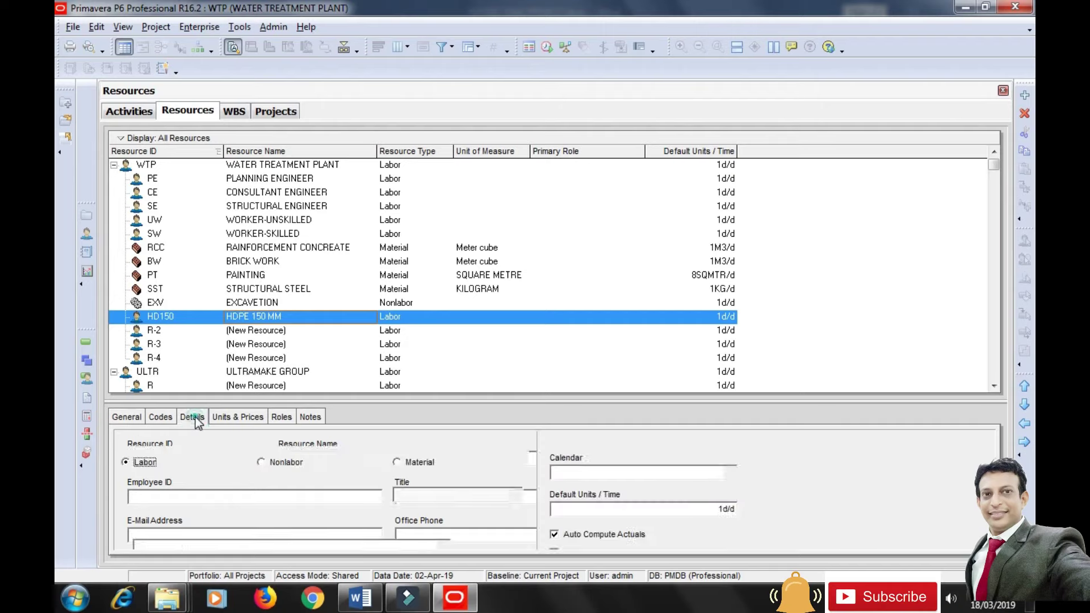
left_click(397, 462)
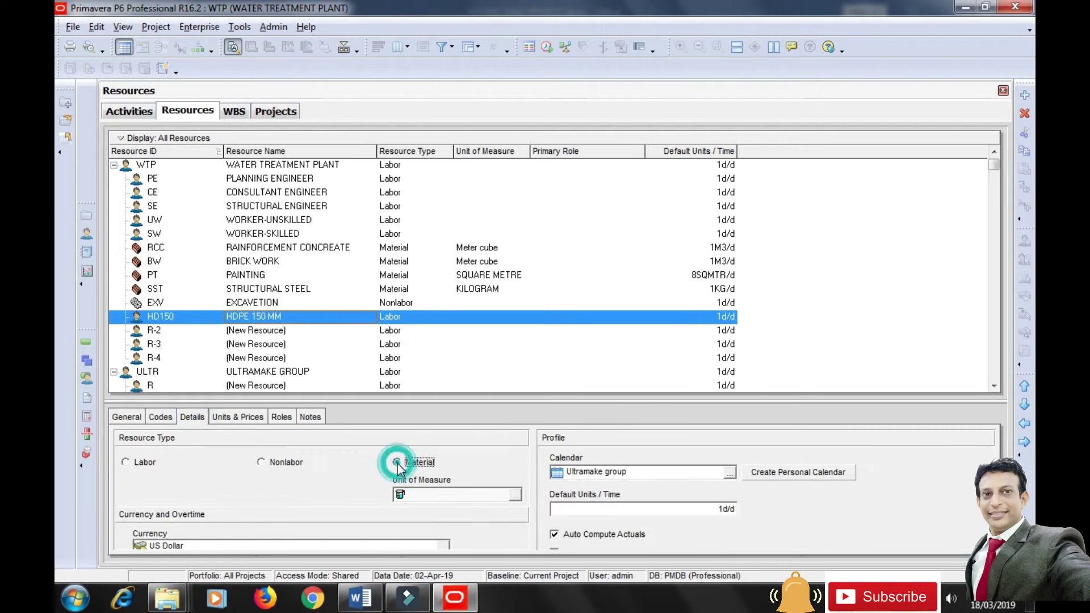
left_click(520, 340)
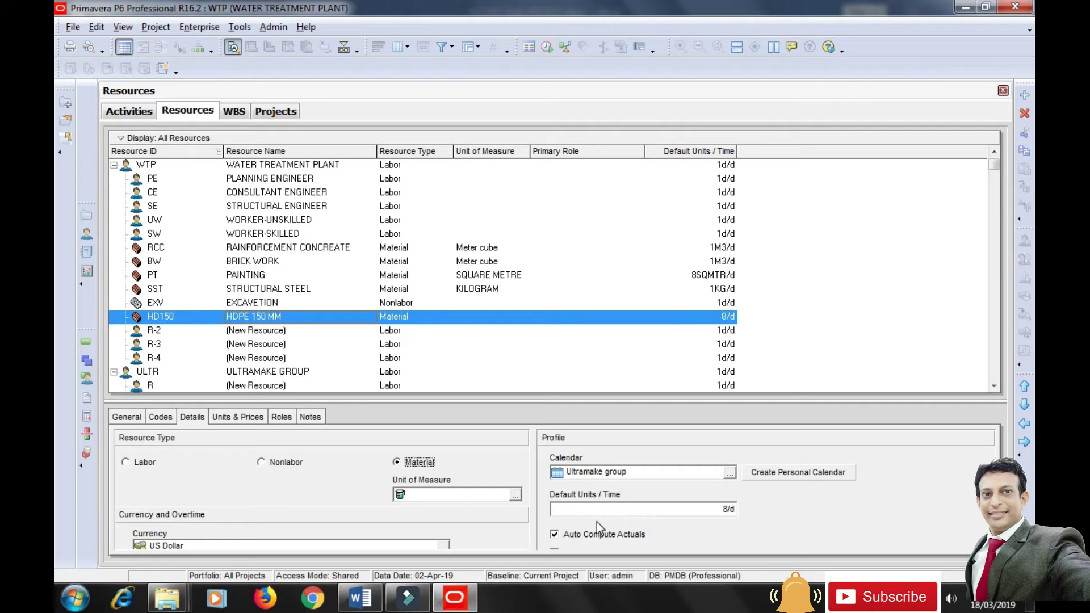
left_click(515, 495)
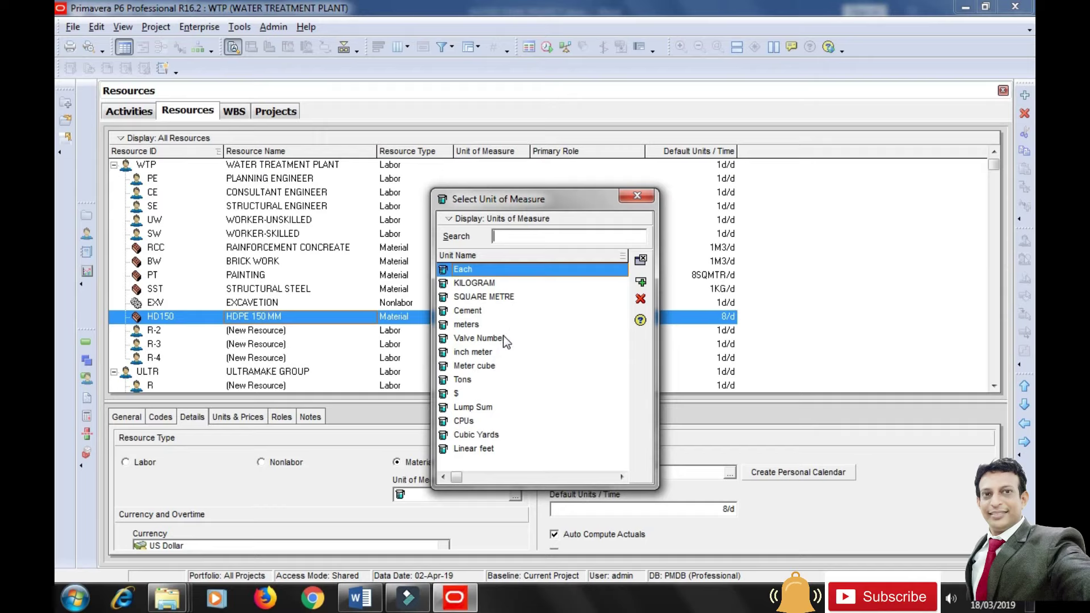
left_click(466, 325)
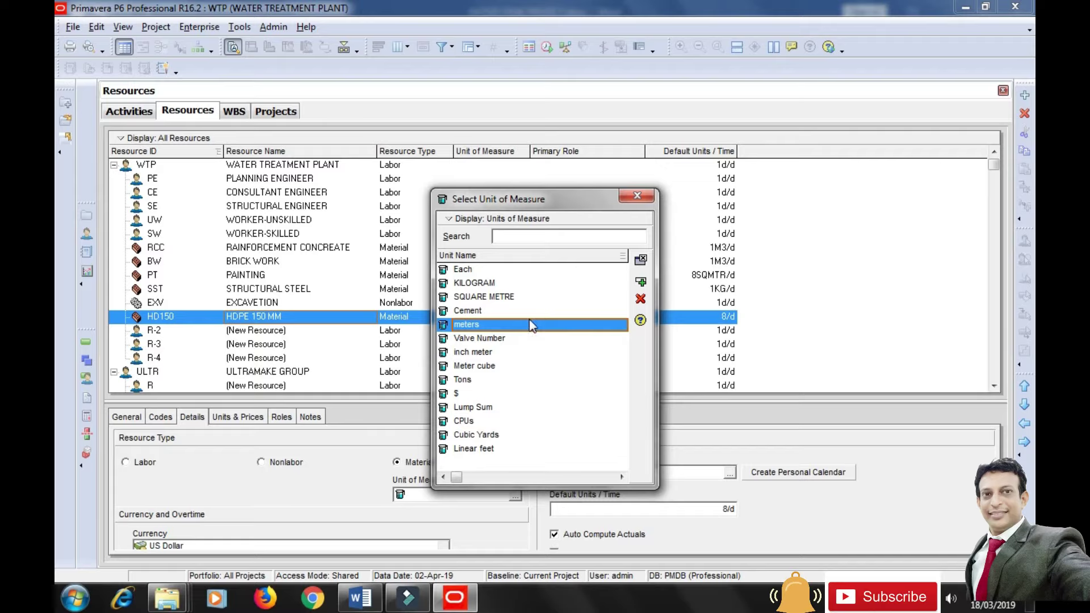
left_click(637, 196)
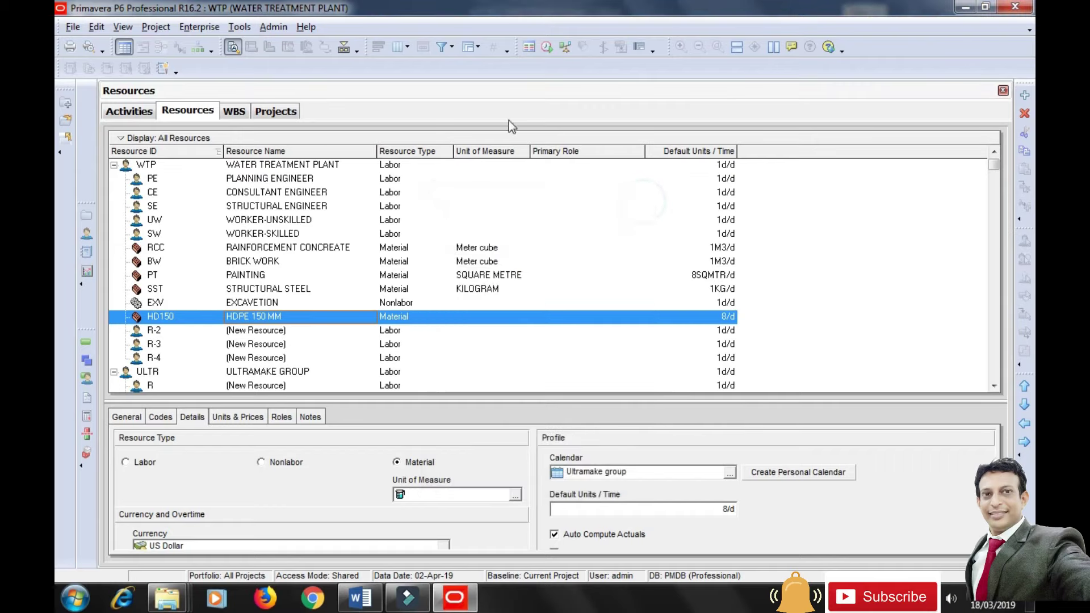
left_click(273, 27)
Add unit of measure RM, RUNNING METRE, in Admin Categories and reopen HD150's unit list.
left_click(346, 64)
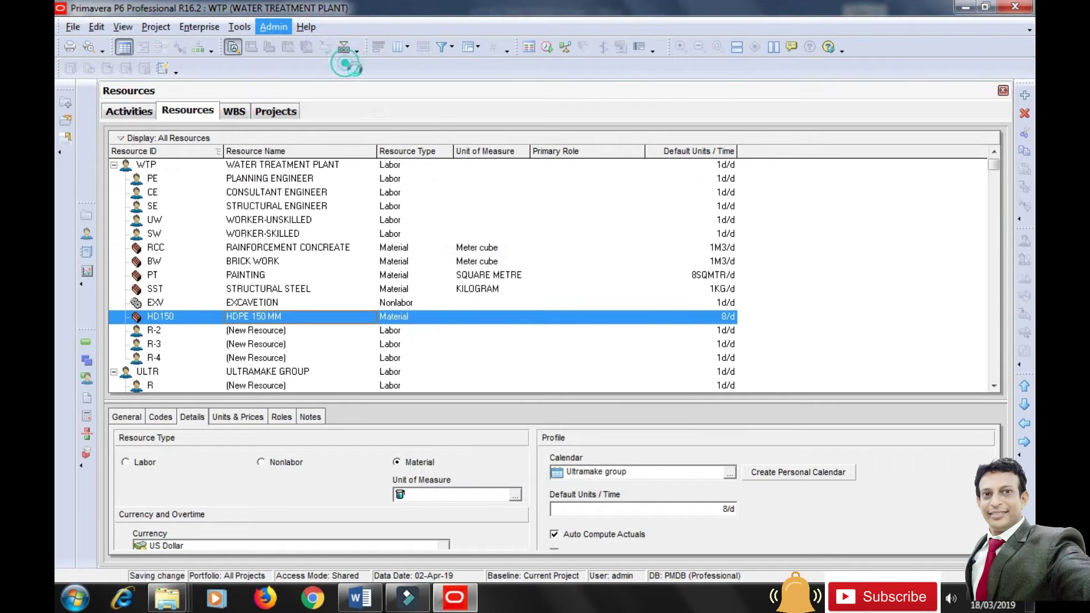
left_click(336, 228)
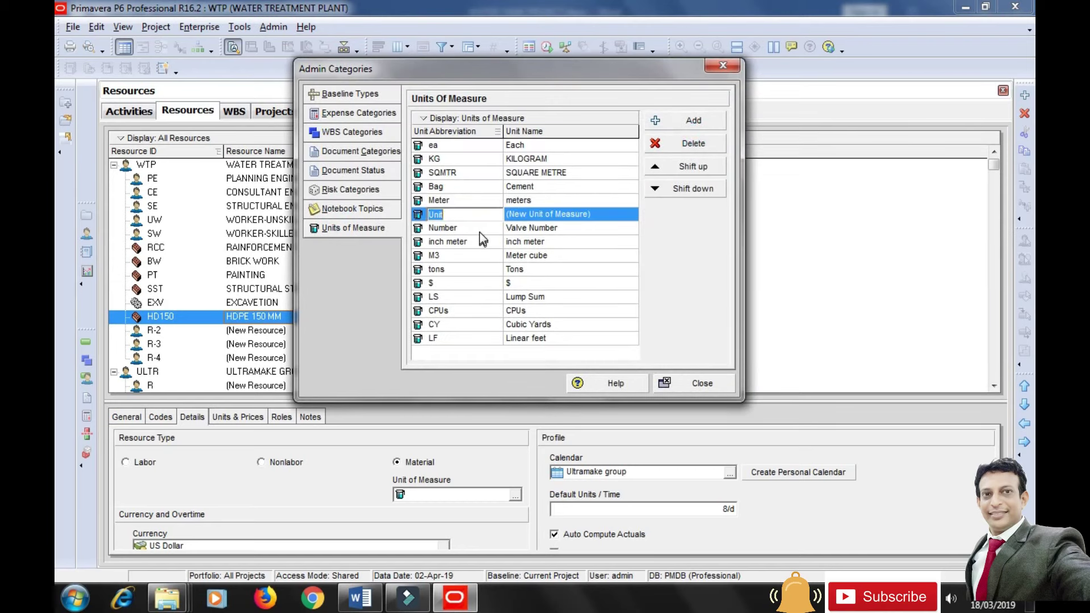
type("RM")
left_click(573, 213)
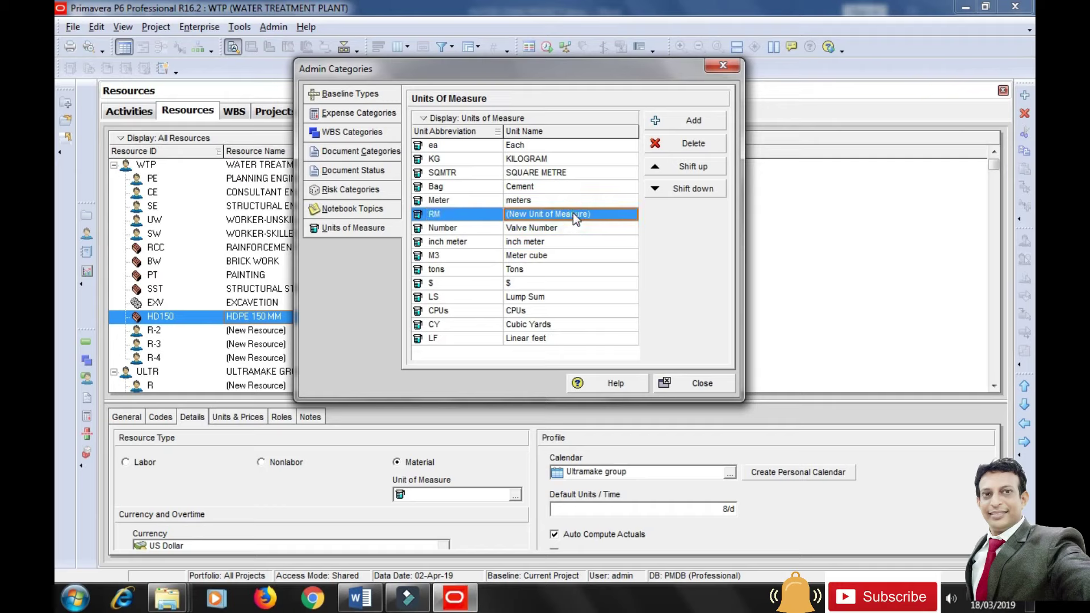
type("RUNNING ")
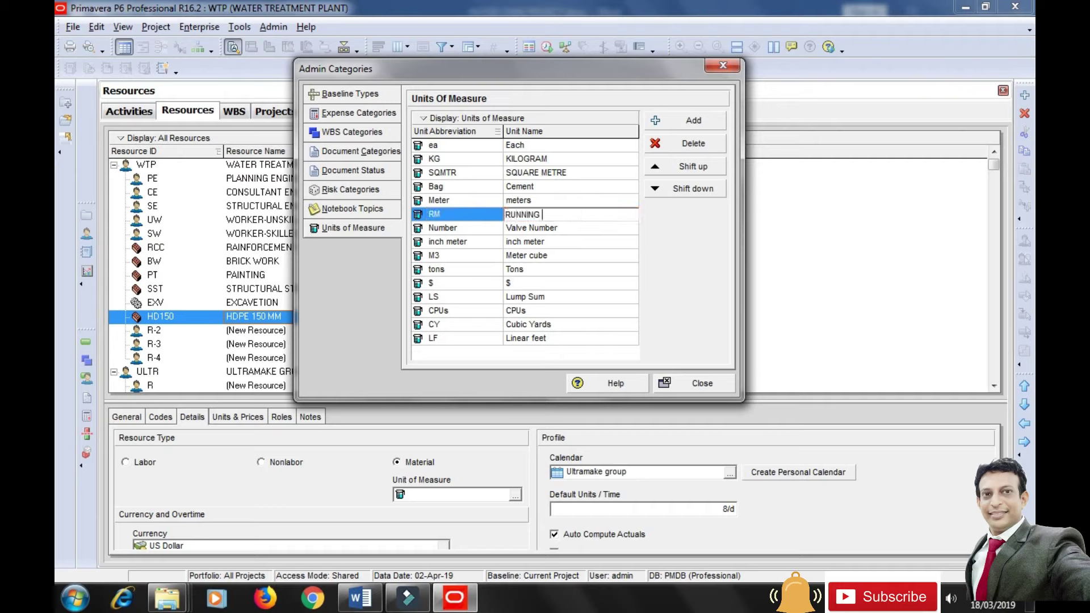
type("METRE")
left_click(623, 299)
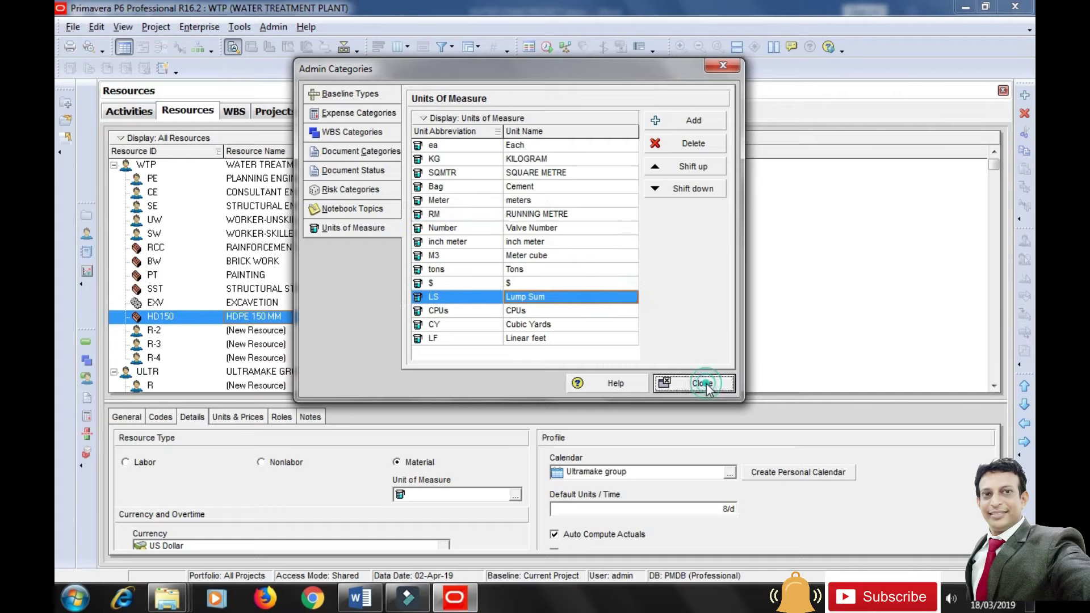
left_click(704, 384)
left_click(516, 494)
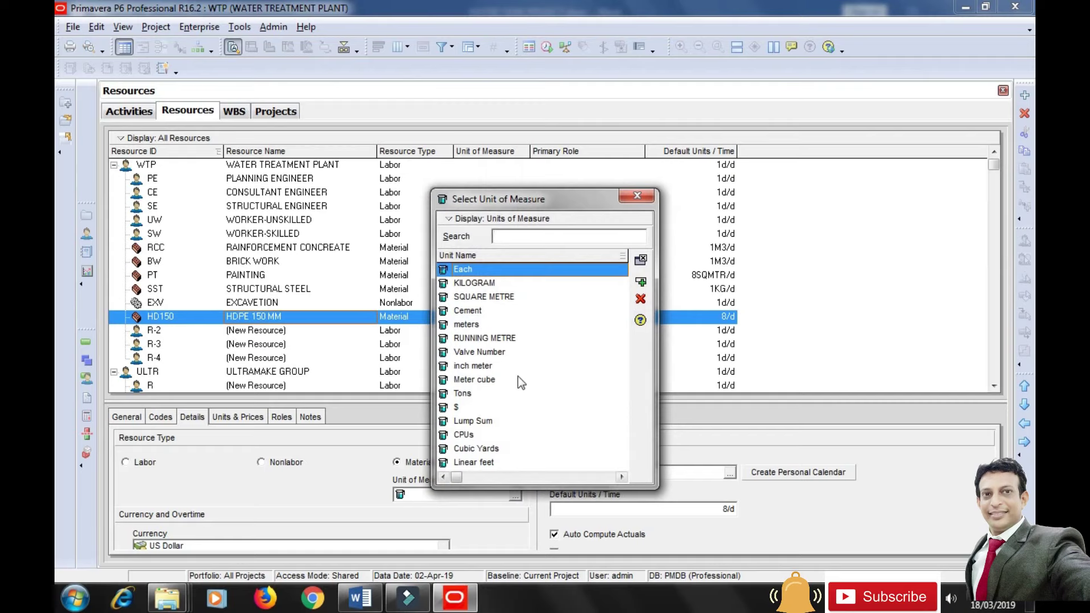
Assign RUNNING METRE to HD150 with default units of 1RM/d.
left_click(499, 338)
left_click(640, 283)
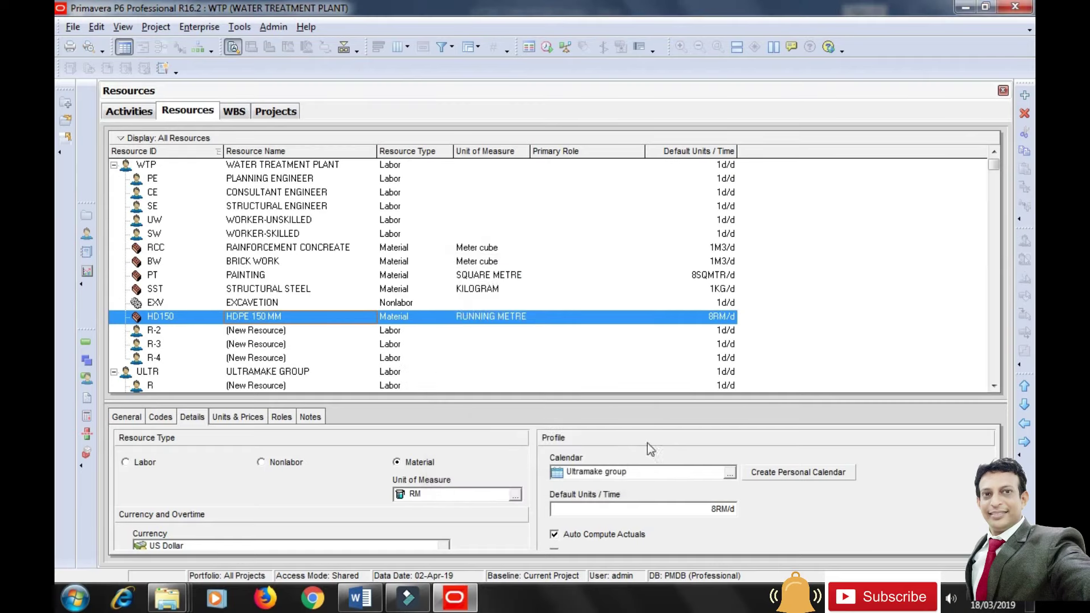
left_click(584, 510)
left_click_drag(562, 509, 544, 513)
type("1")
key("Return")
Set HD150's standard rate to Rs16,500 per running metre, then select resource R-2.
left_click(256, 417)
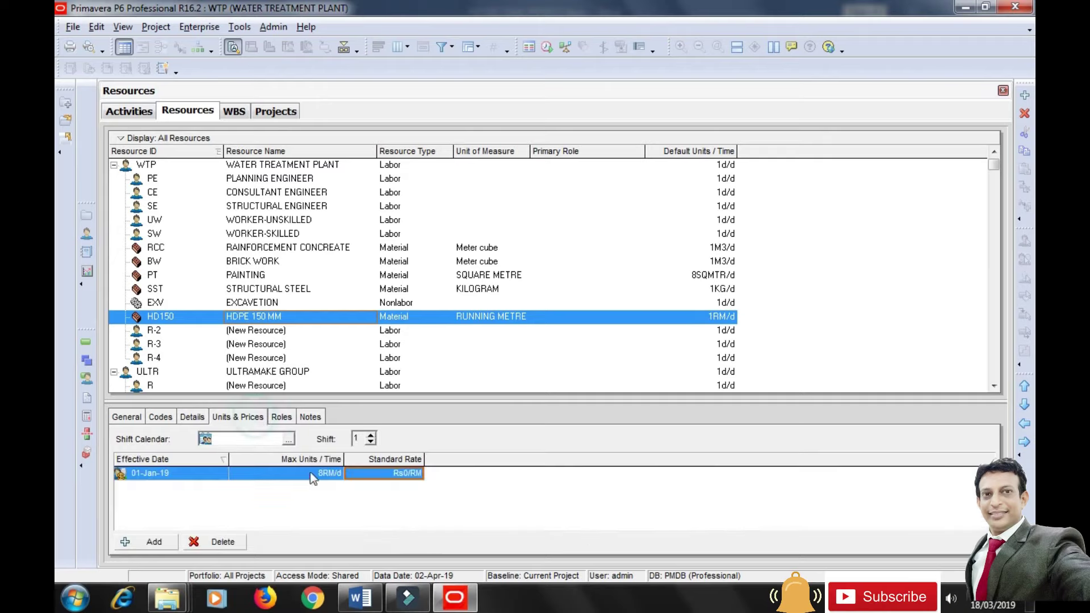
left_click(392, 474)
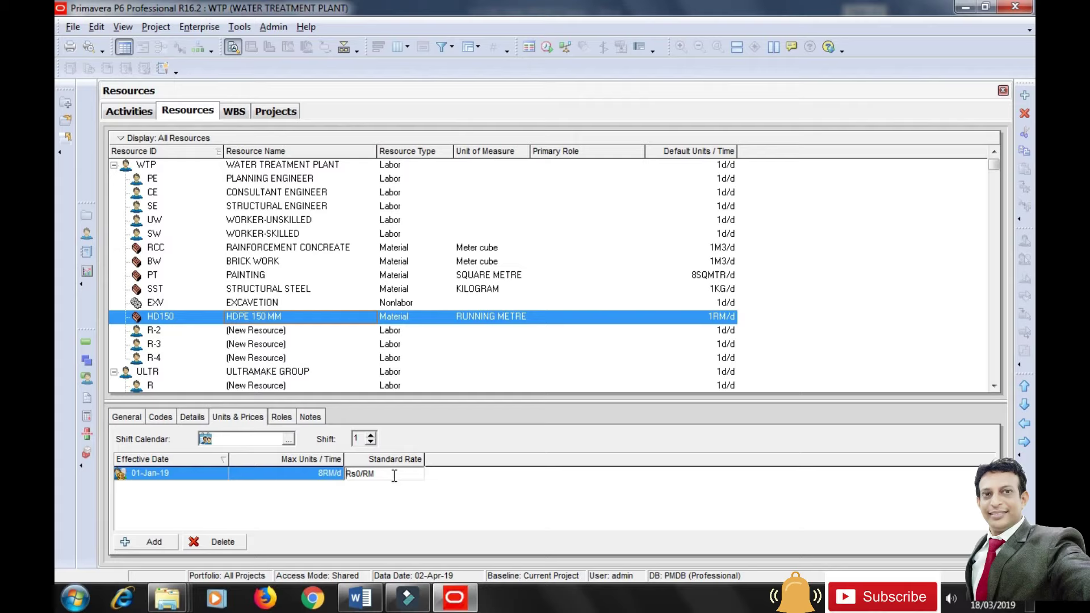
left_click_drag(393, 475, 332, 479)
type("16500")
left_click(488, 520)
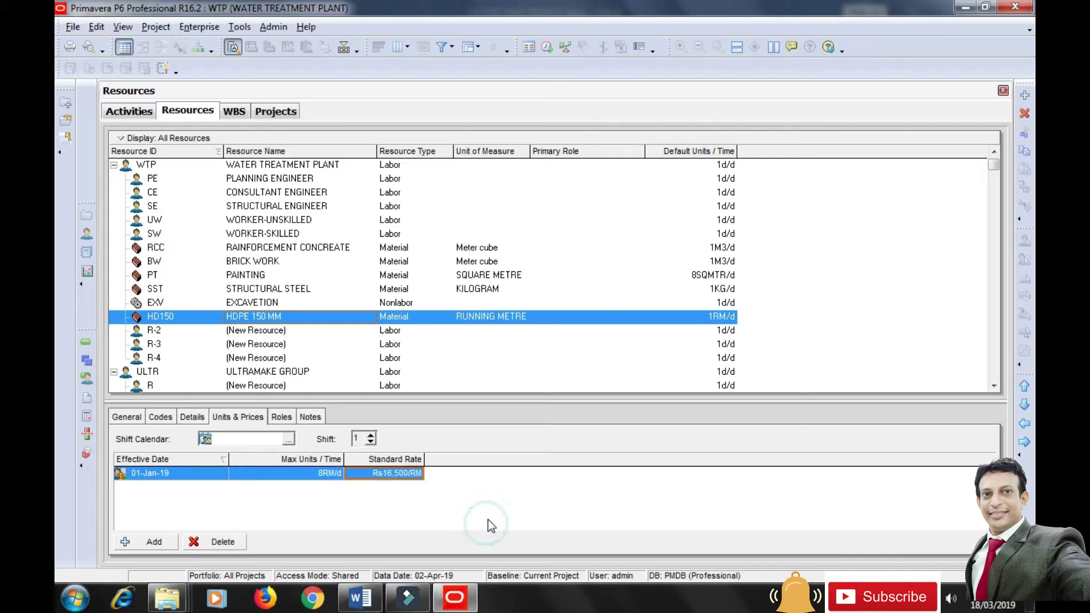
left_click(159, 334)
left_click(127, 418)
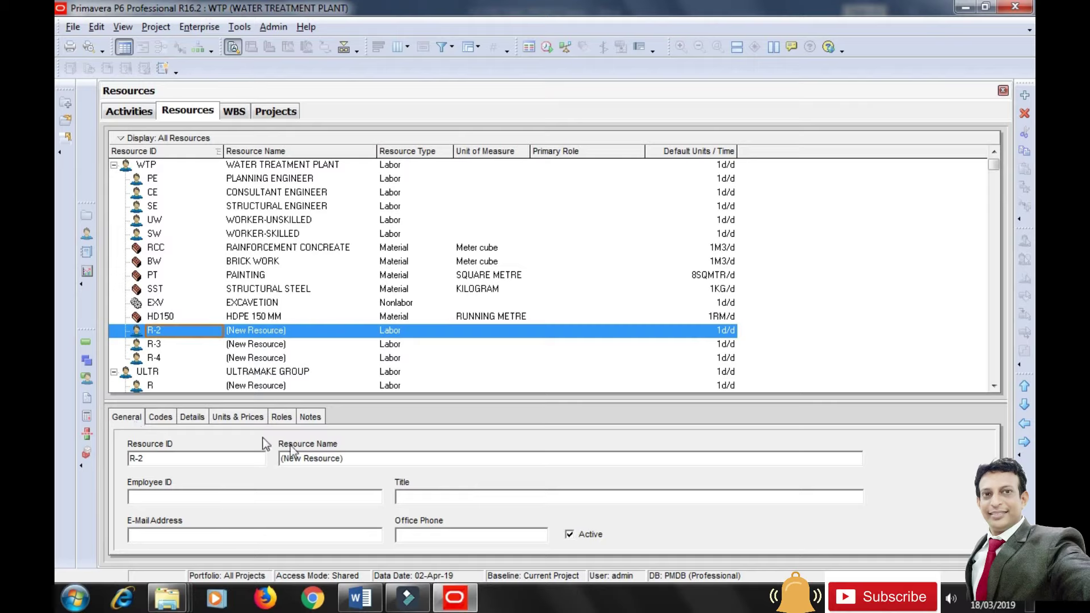
Rename resource R-2 to GI 150 with ID GI.
left_click(356, 458)
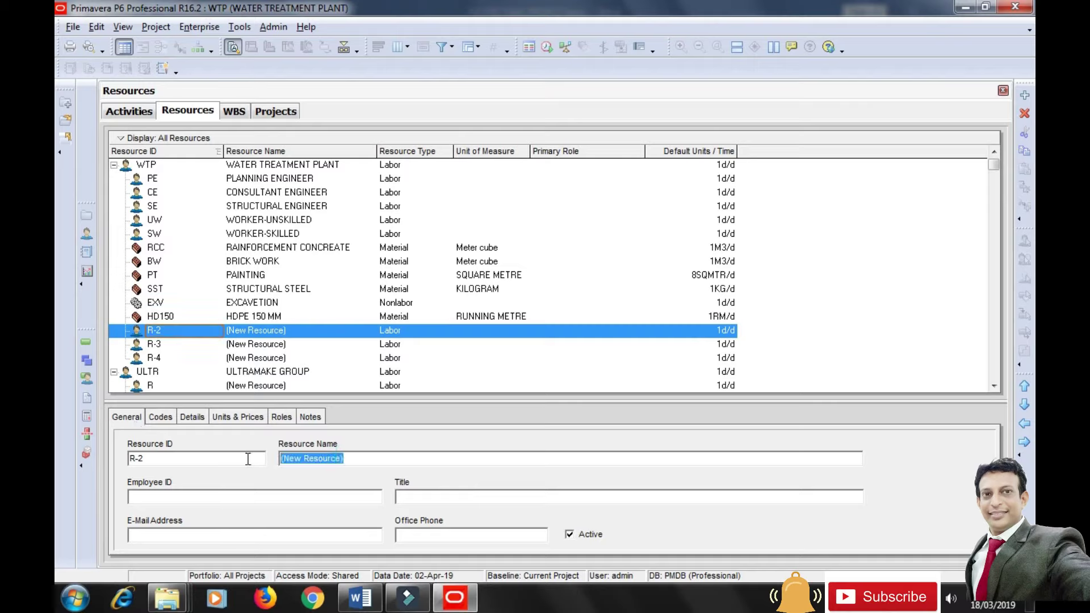
type("G")
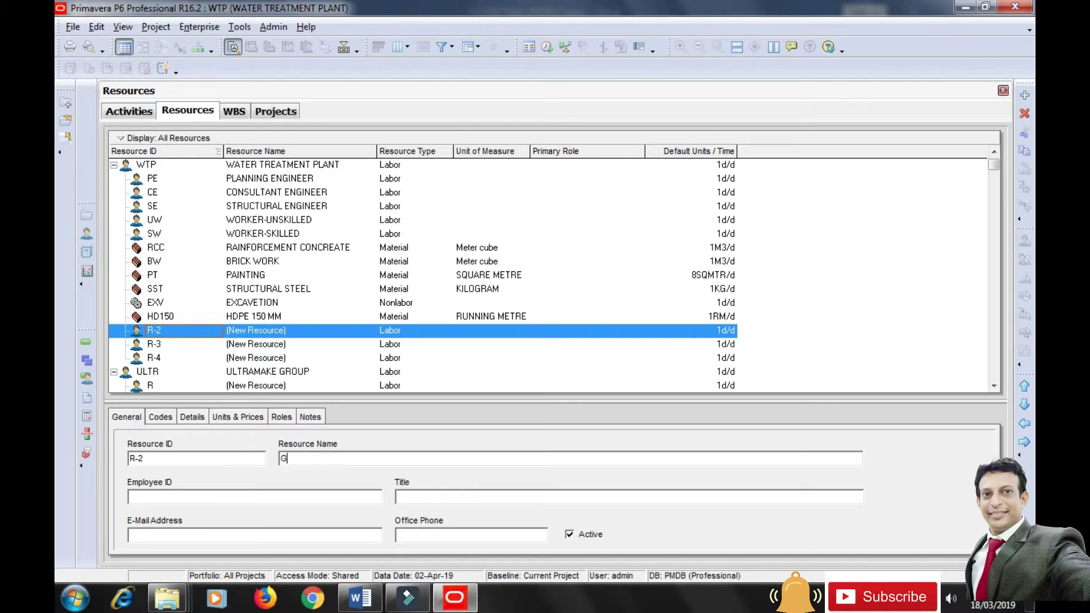
type("I 150")
left_click_drag(151, 459, 126, 461)
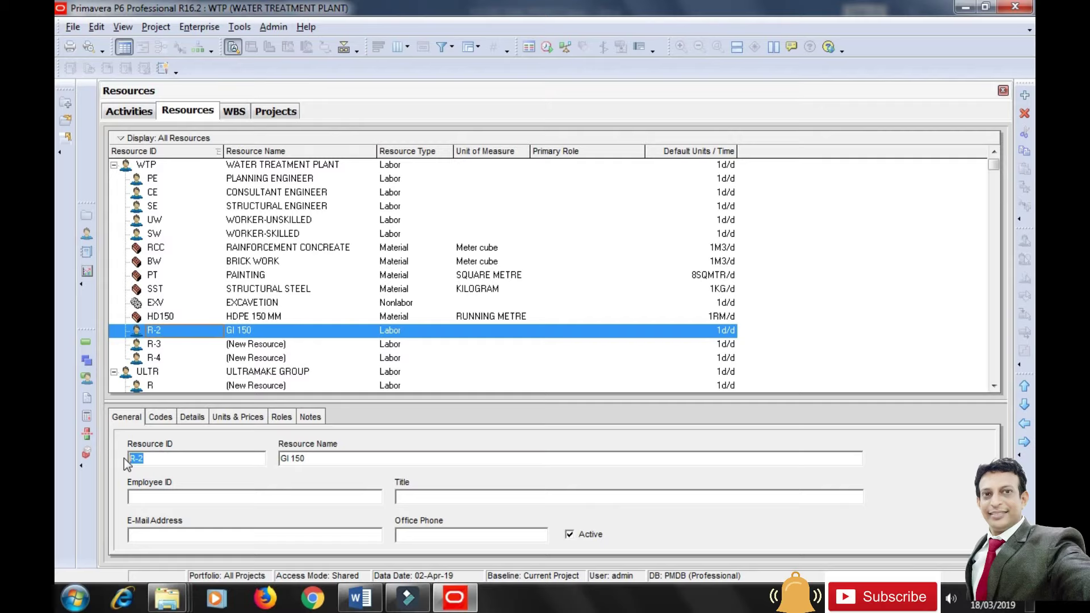
type("GI")
left_click(169, 496)
Make GI a Material resource in RUNNING METRE with 1RM/d default units.
left_click(195, 417)
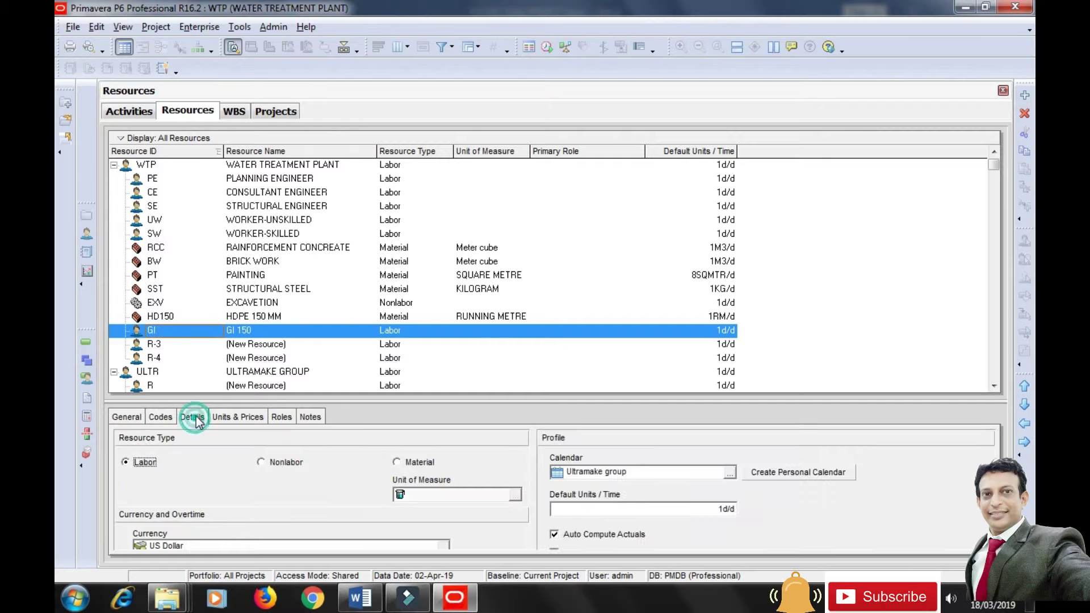
left_click(399, 461)
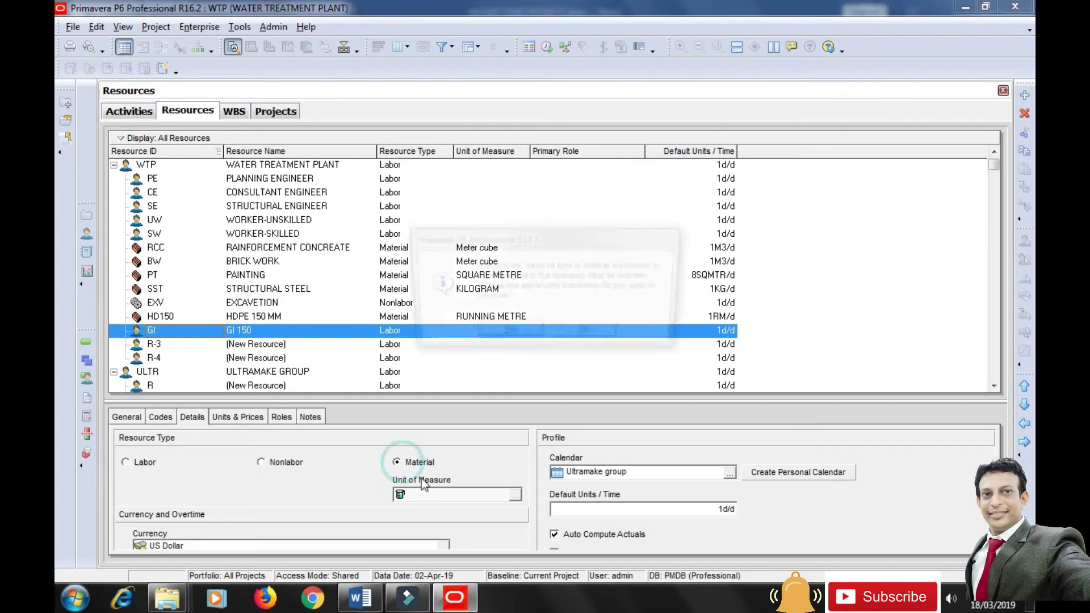
left_click(509, 331)
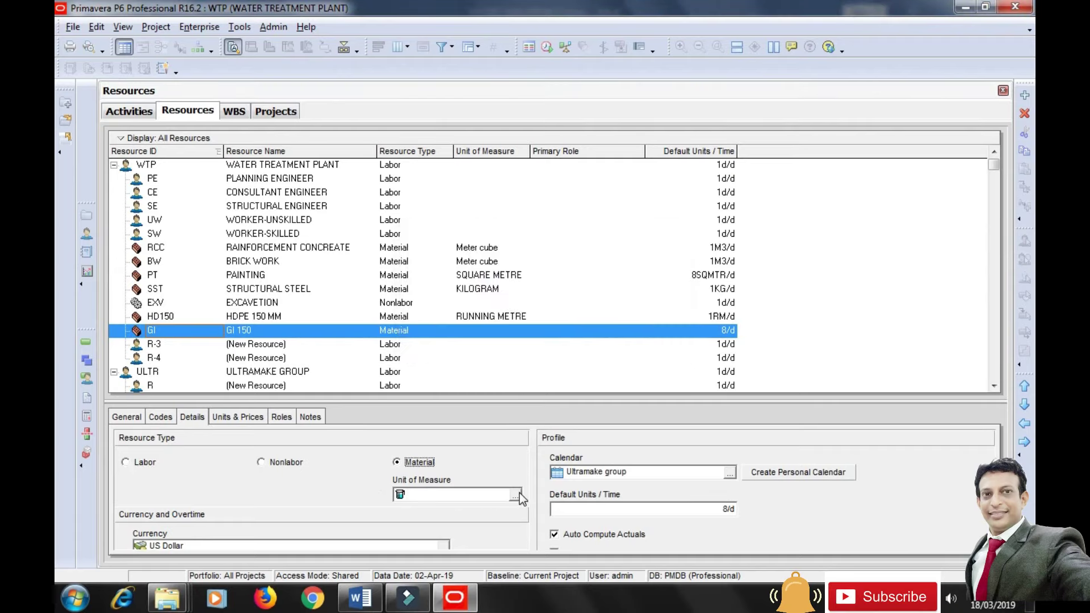
left_click(517, 495)
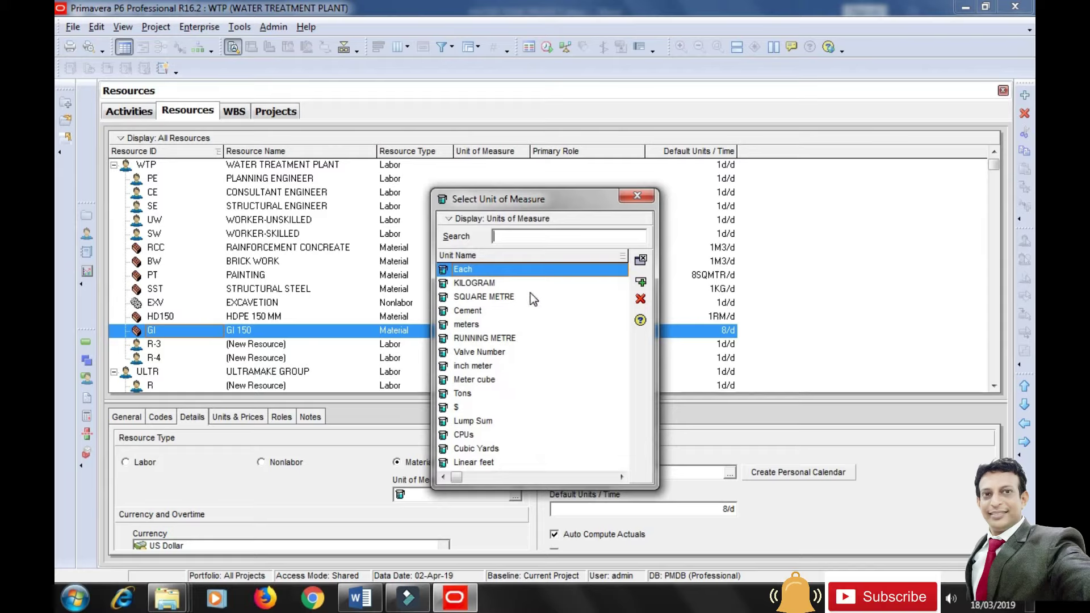
left_click(499, 337)
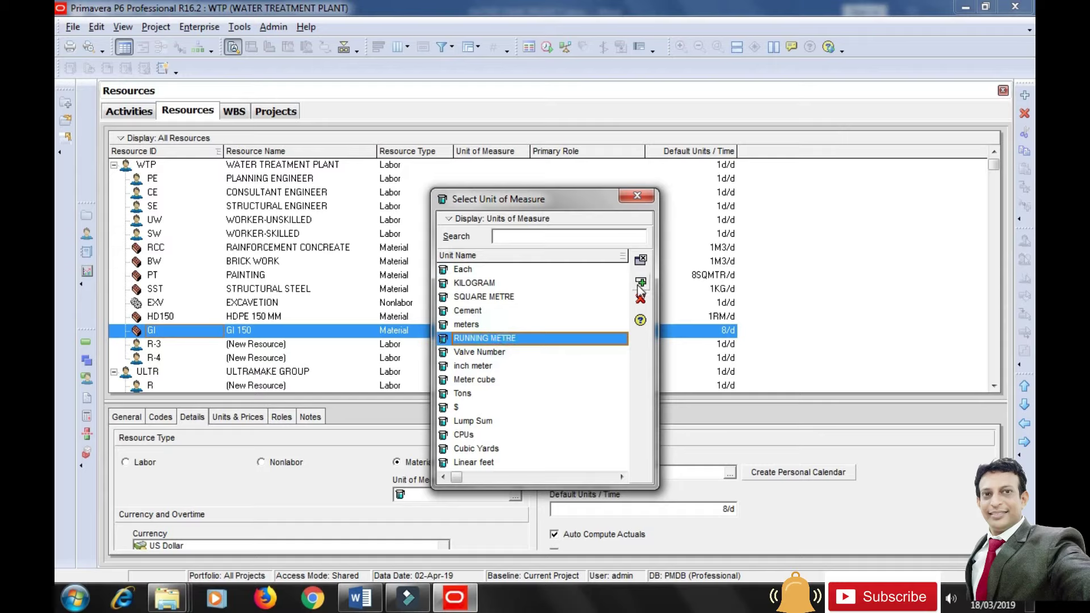
left_click(640, 260)
left_click(599, 505)
left_click_drag(558, 509, 548, 510)
type("1")
left_click(618, 472)
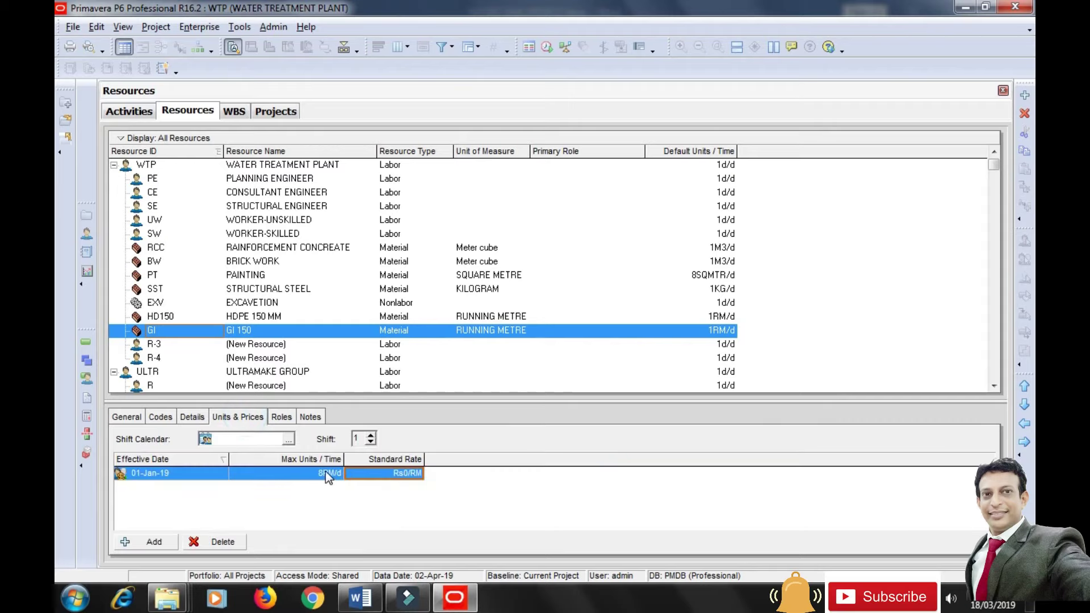
Set GI's standard rate to Rs12,500/RM, then select resource R-3.
type("1")
left_click(363, 503)
left_click(390, 472)
type("12500")
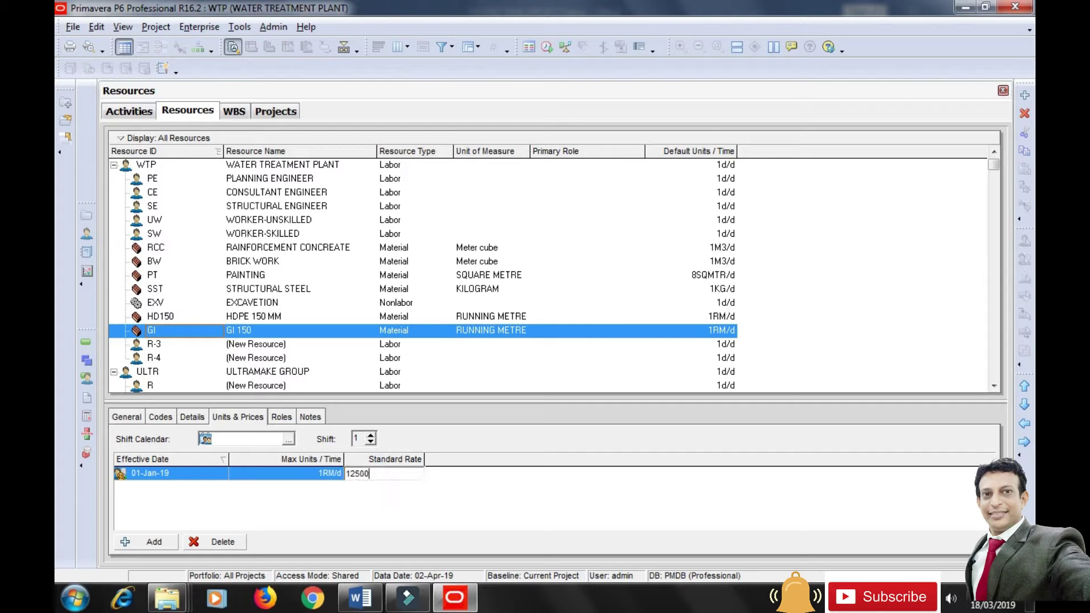
key("Return")
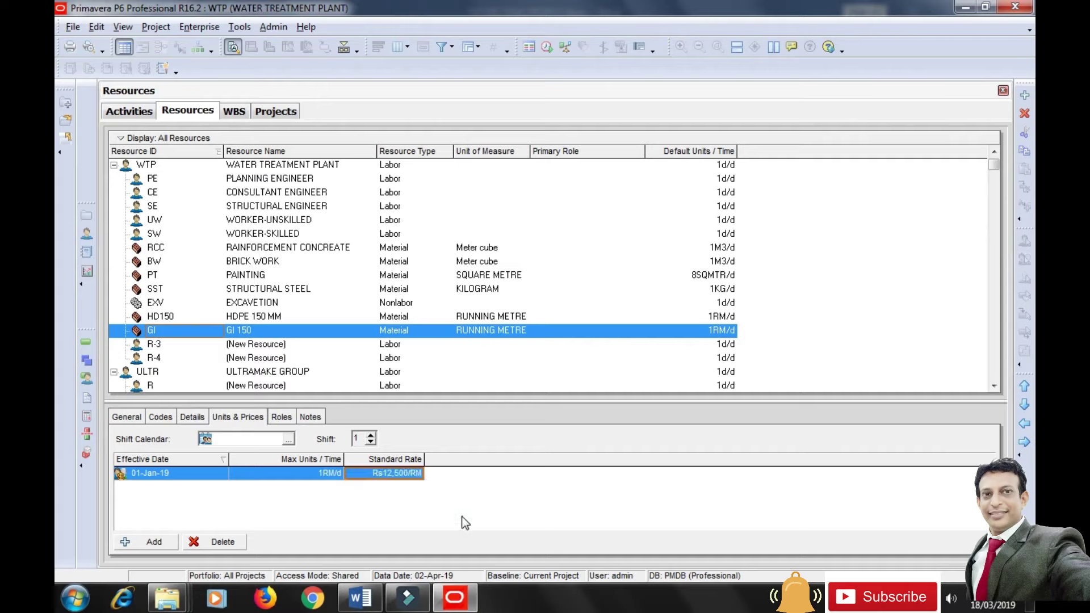
left_click(220, 345)
left_click(127, 417)
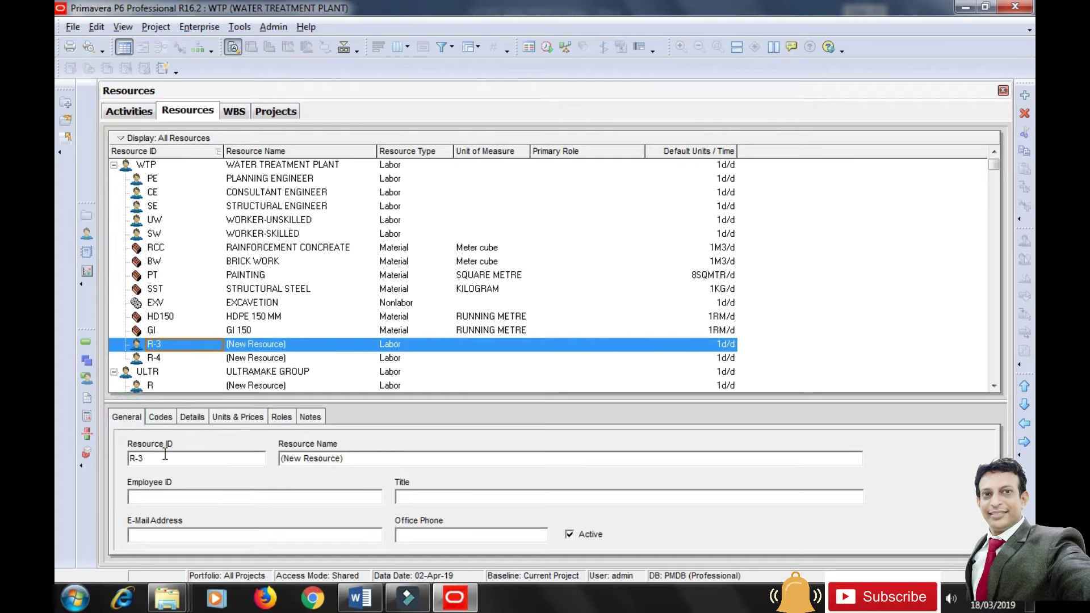
Change resource R-3's ID to SV150 and its name to STOP VALVE 150.
left_click_drag(163, 460, 121, 460)
type("SV150")
left_click(369, 458)
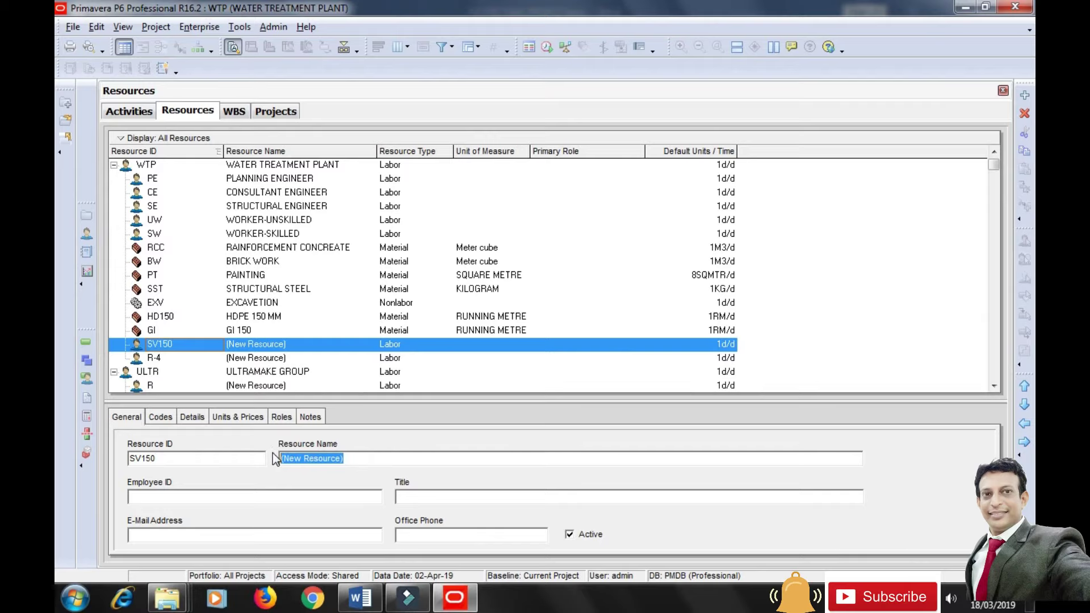
type("STOP VALVE 150")
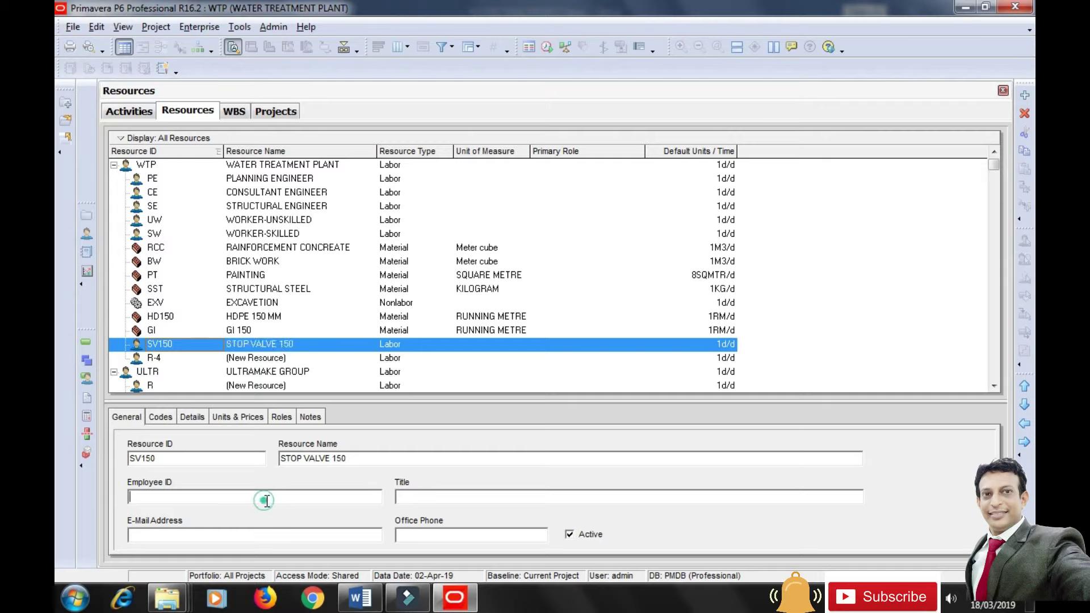
left_click(194, 418)
Make SV150 a Material resource measured in Each, then reopen the unit list.
left_click(413, 461)
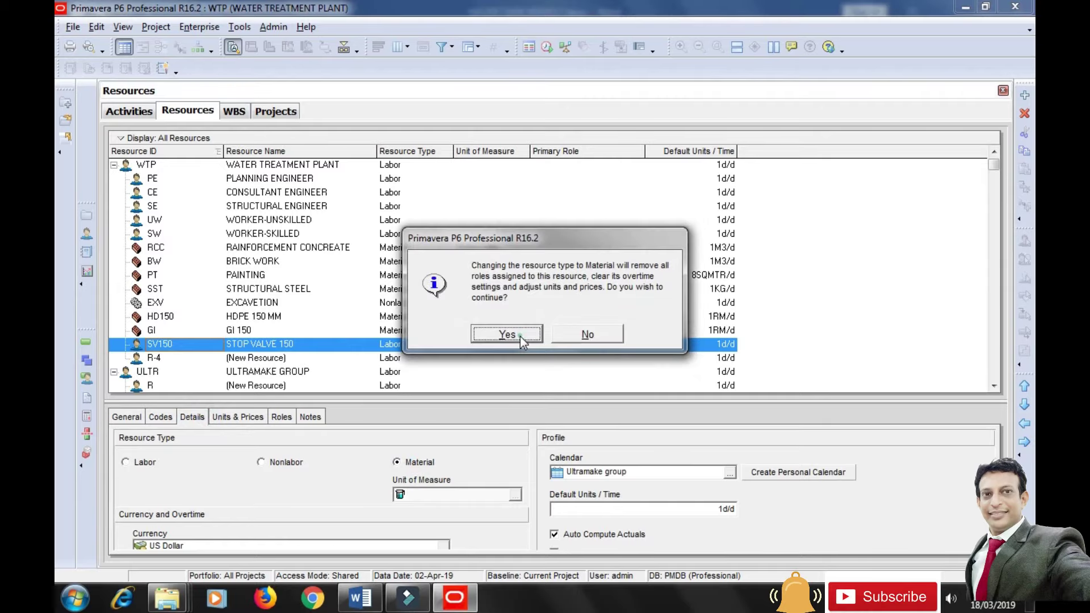
left_click(519, 335)
left_click(513, 497)
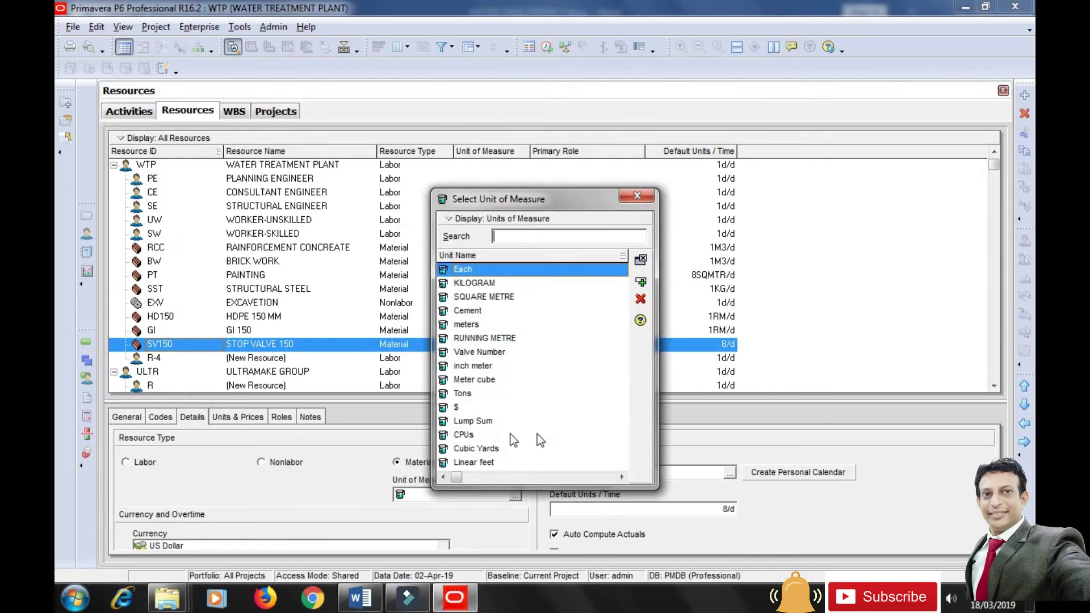
left_click(502, 338)
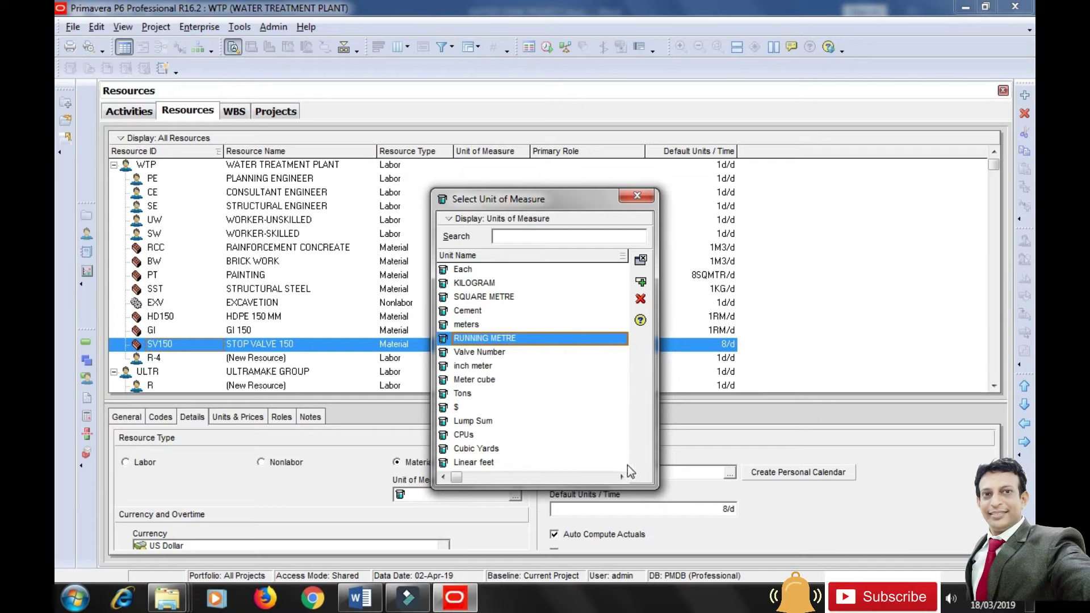
left_click_drag(566, 487, 572, 546)
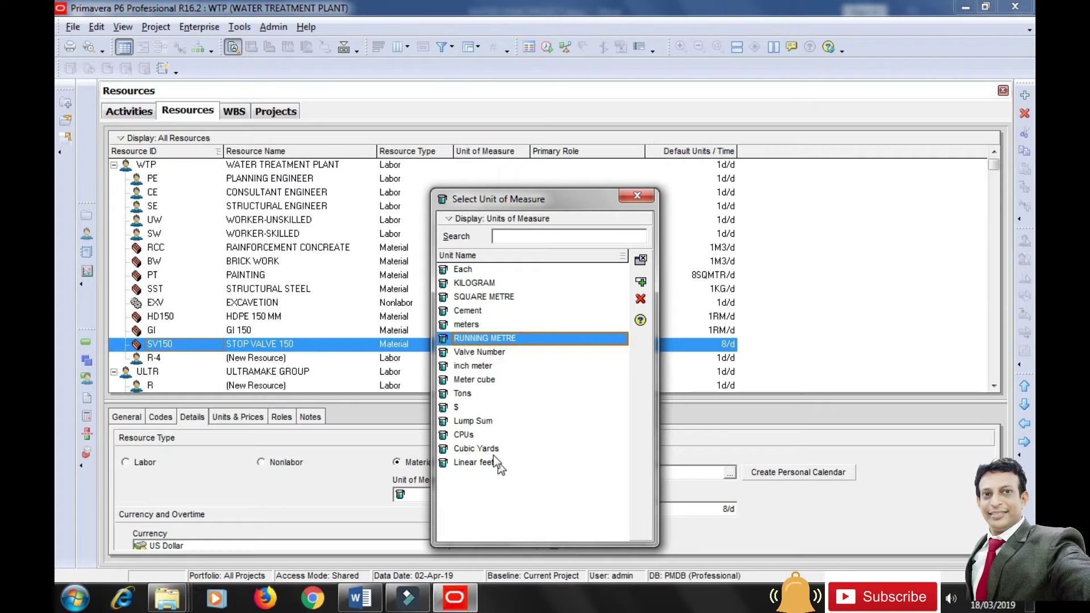
left_click(476, 271)
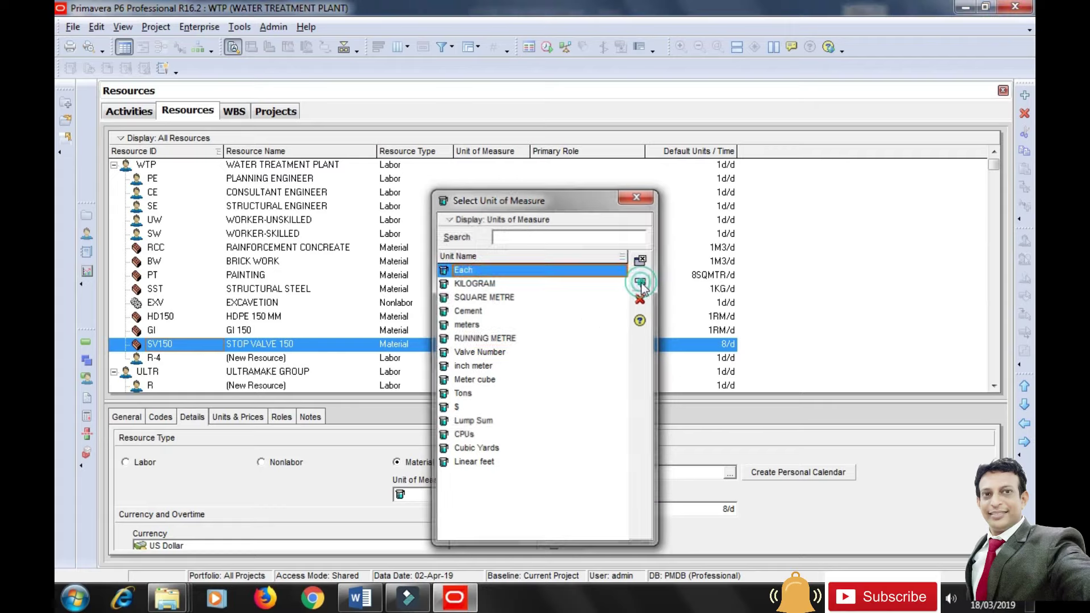
left_click(638, 259)
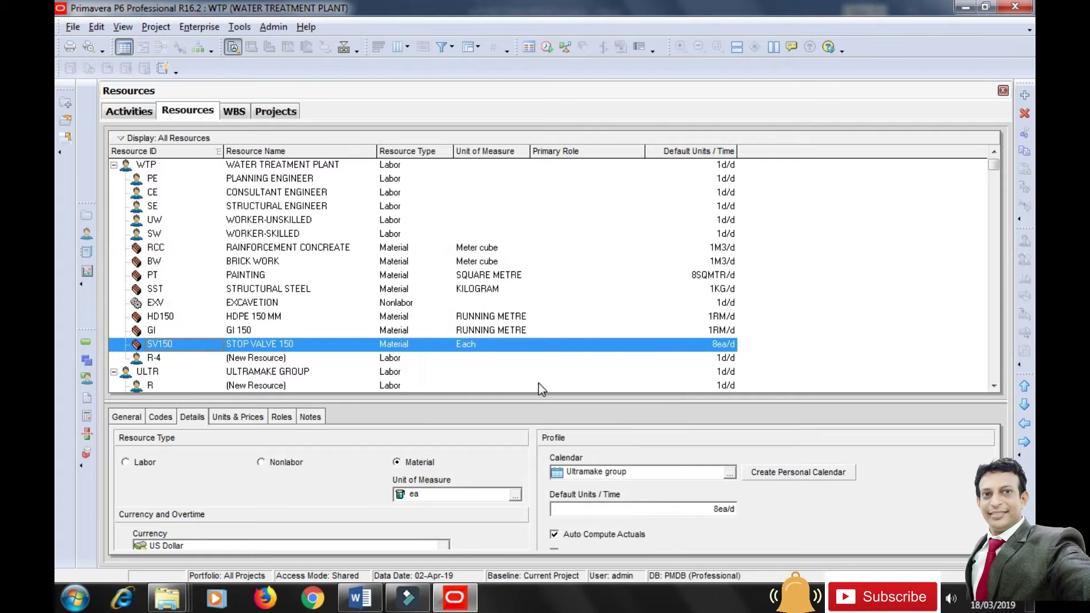
left_click(515, 495)
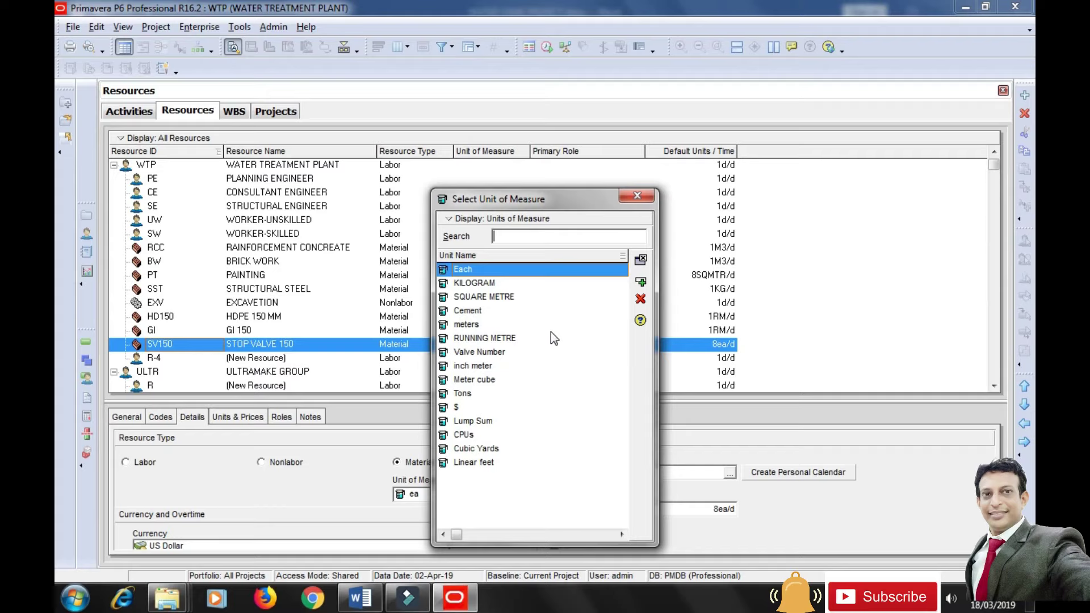
Add a new unit of measure with abbreviation NO and name NUMBERS in Admin Categories.
left_click(636, 196)
left_click(275, 28)
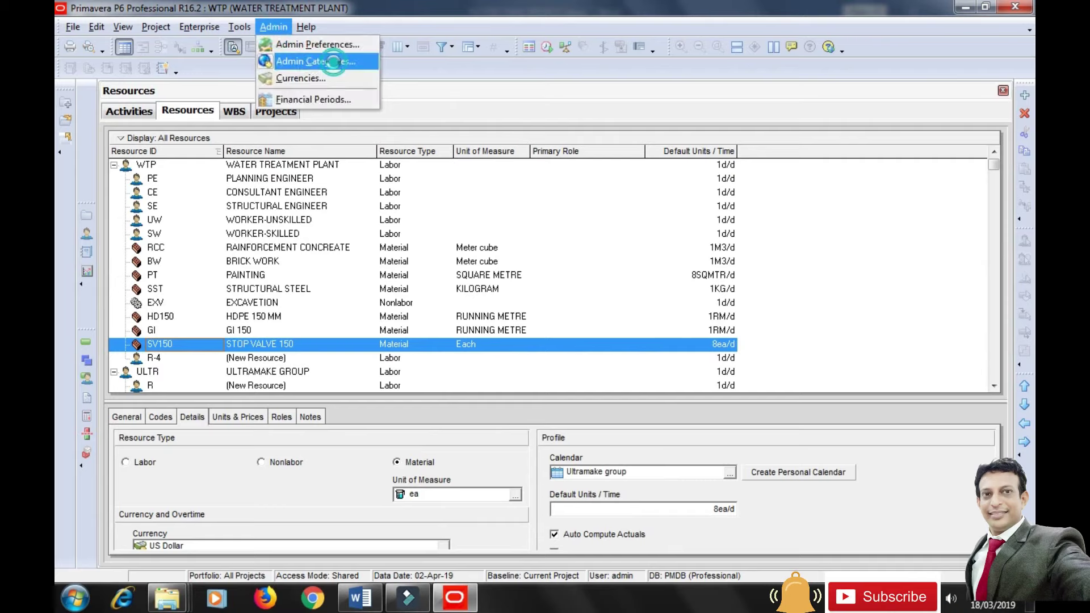
left_click(334, 63)
left_click(360, 229)
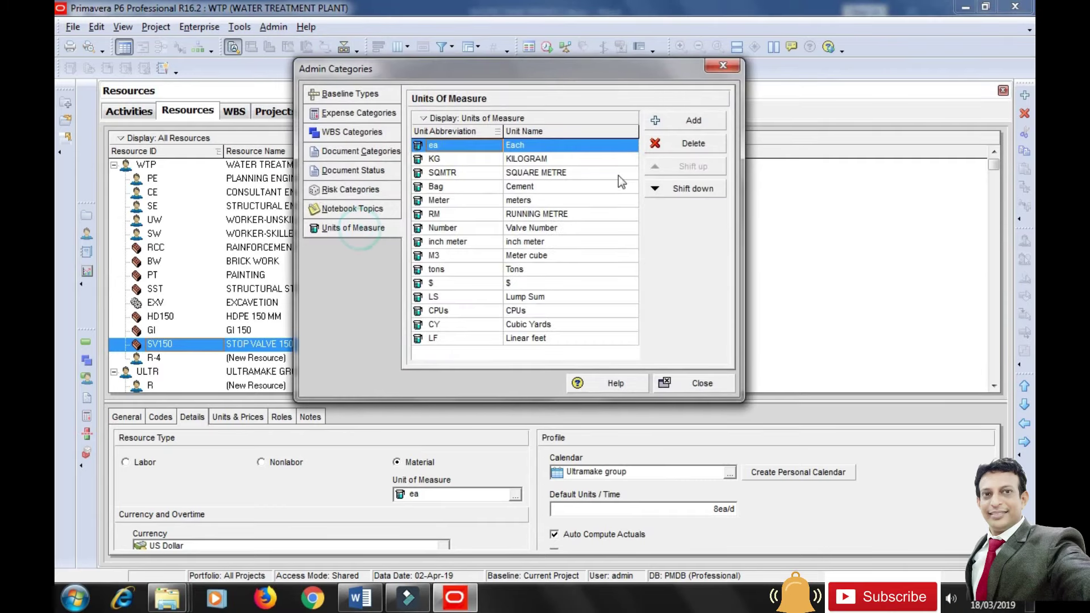
left_click(688, 121)
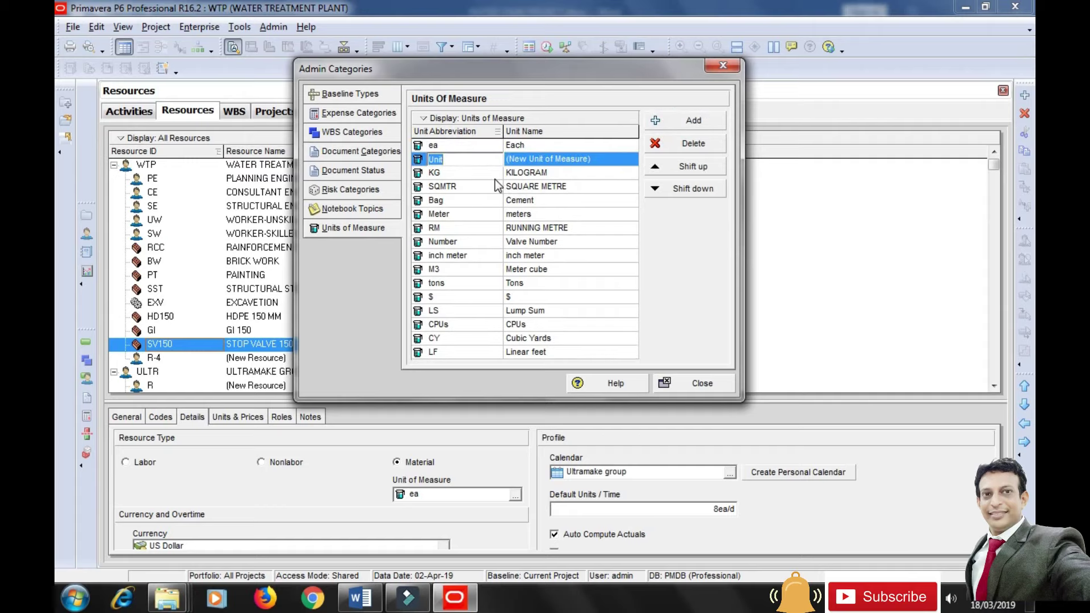
type("NO")
left_click(586, 161)
type("NUMBERS")
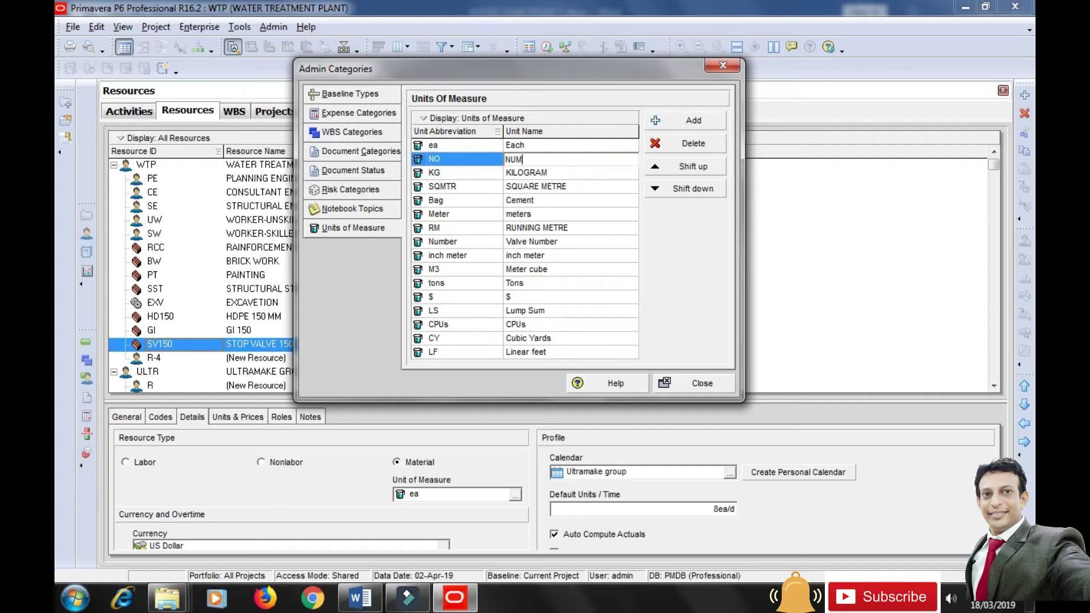
left_click(543, 218)
left_click(704, 382)
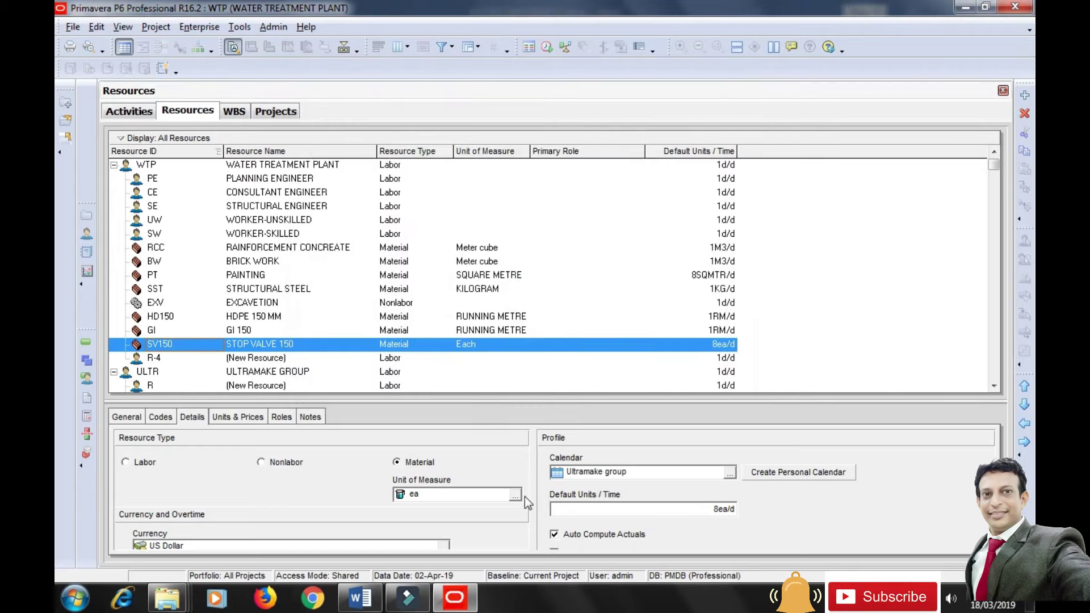
Give STOP VALVE 150 the NUMBERS unit with default units of 1NO/d.
left_click(515, 495)
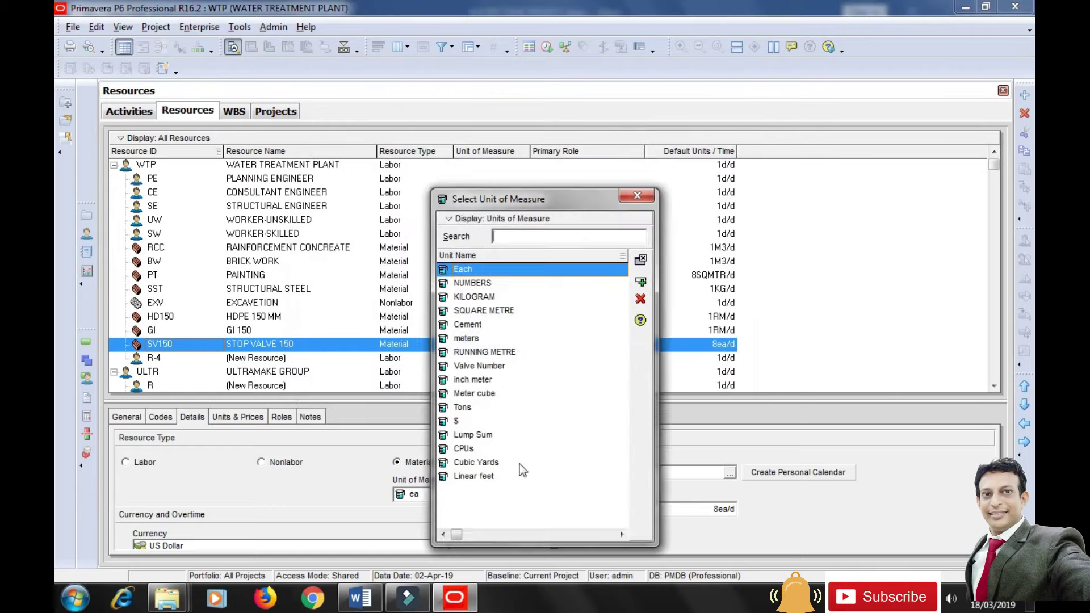
left_click(489, 284)
left_click(644, 282)
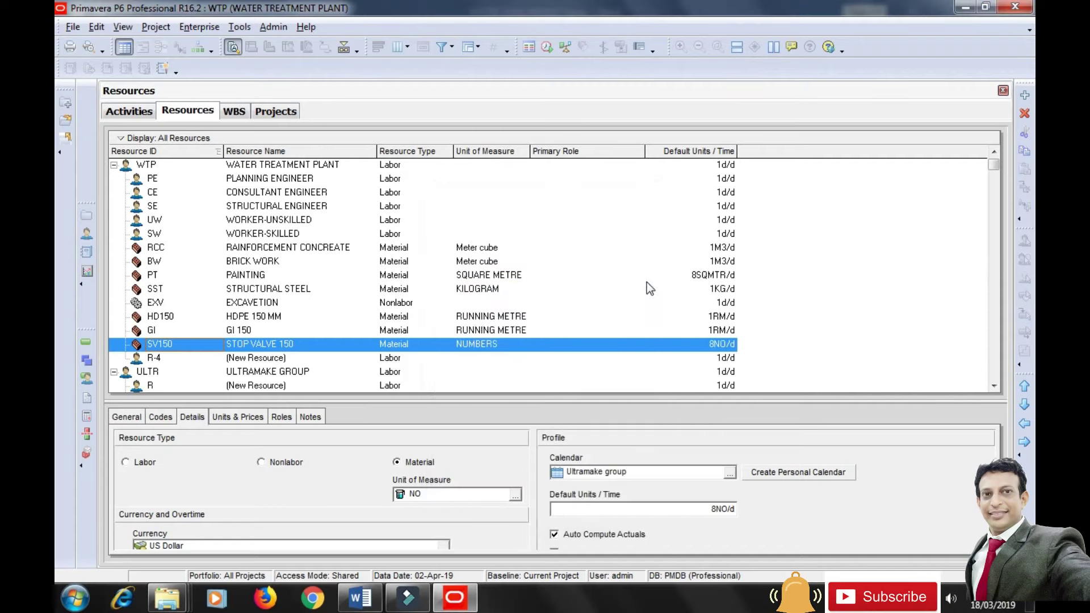
left_click(559, 509)
key("BackSpace")
type("1")
left_click(615, 474)
Set STOP VALVE 150's max units to 1NO/d and standard rate to Rs2,500/NO.
left_click(247, 416)
left_click(296, 474)
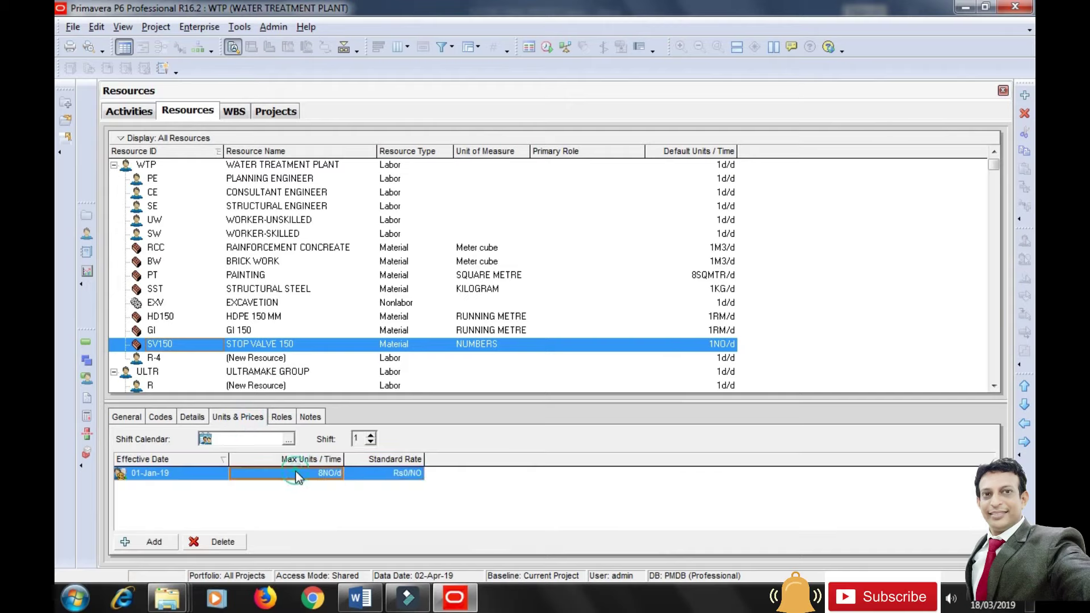
type("1")
left_click(369, 479)
type("2500")
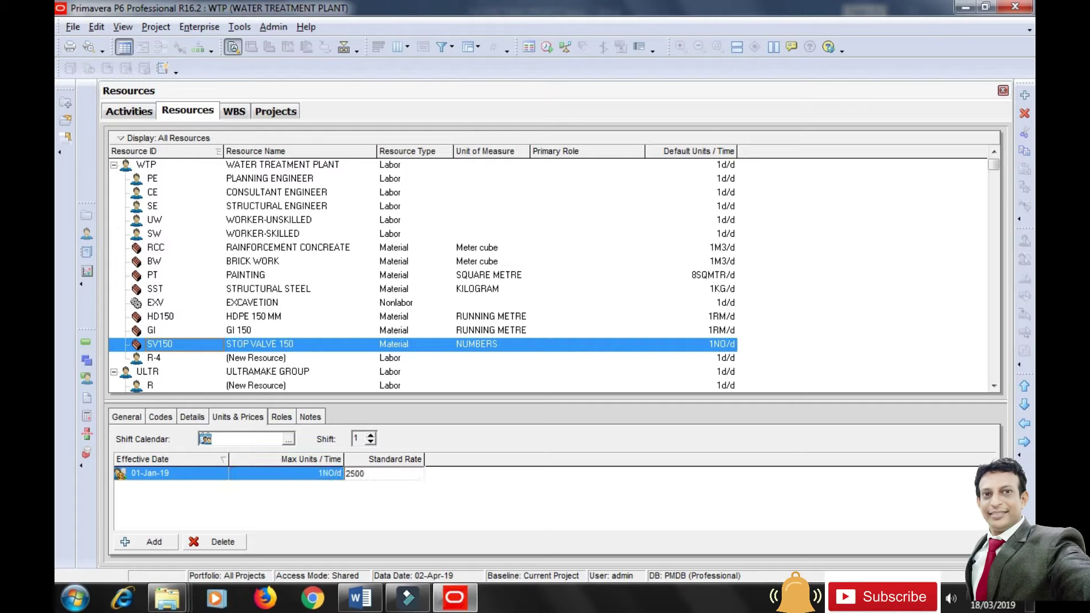
left_click(470, 527)
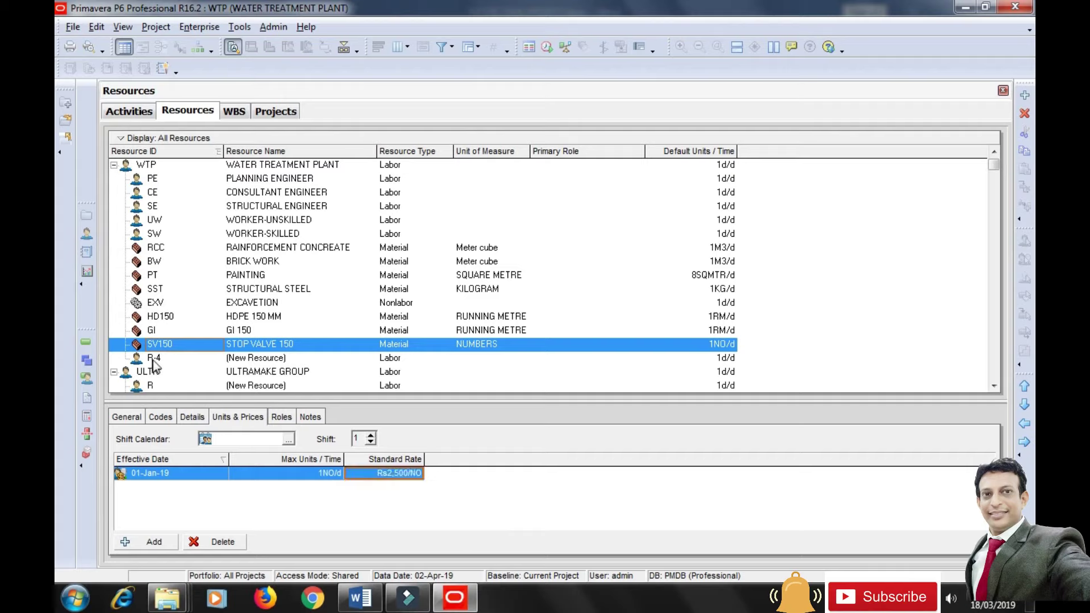
Change GI 150's currency to INR Indian Rupees.
left_click(233, 331)
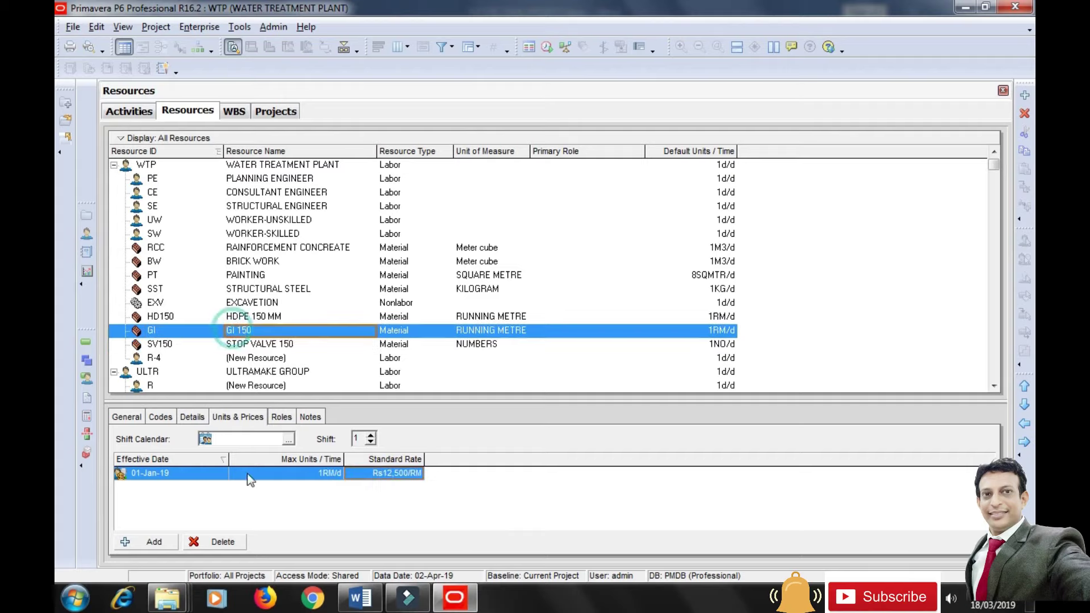
left_click(193, 419)
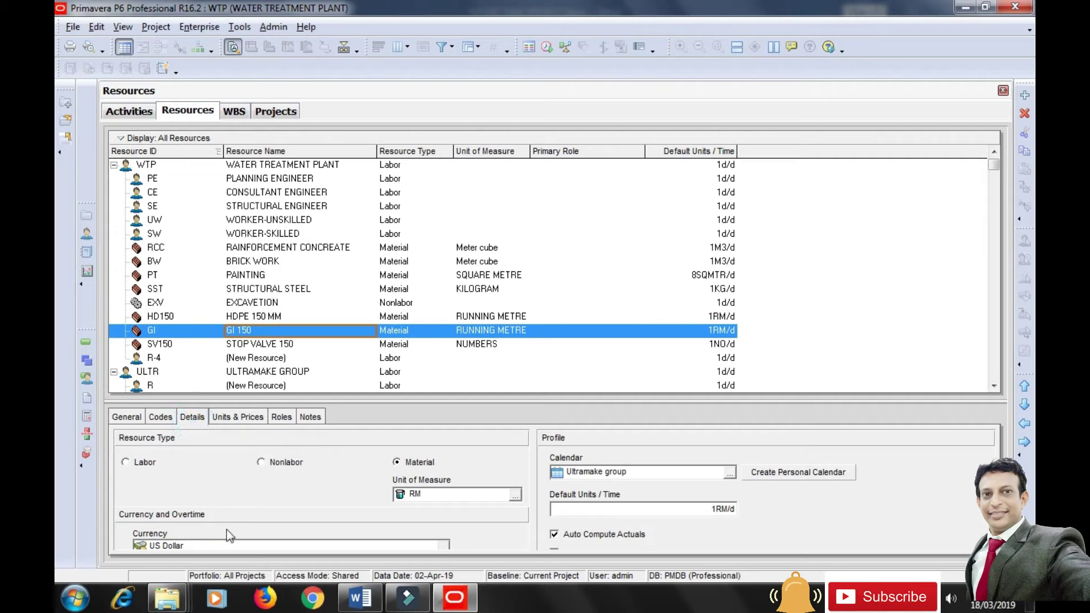
left_click(443, 546)
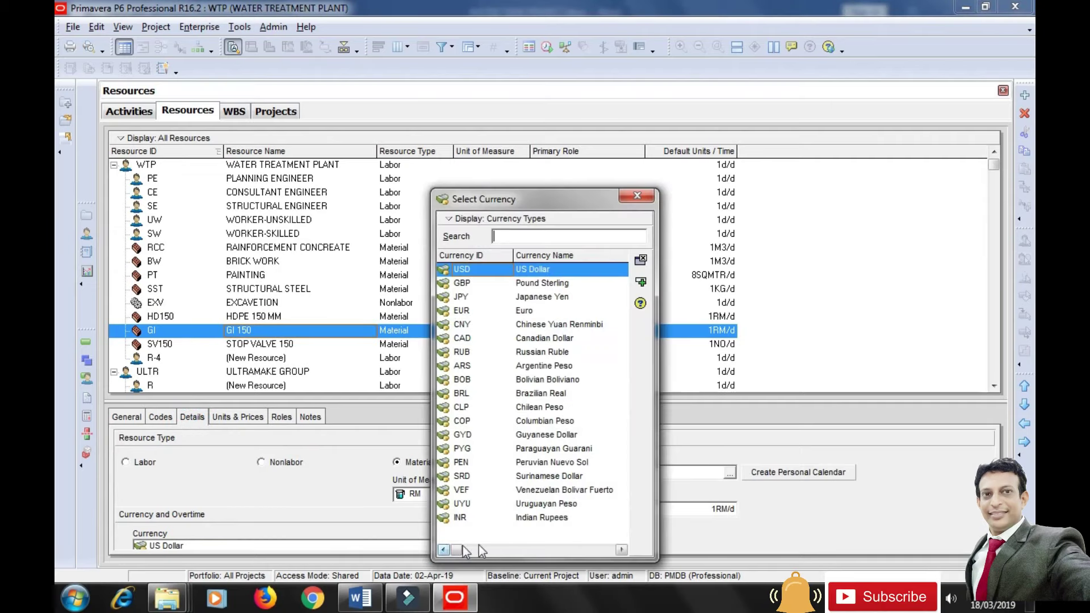
left_click(528, 518)
left_click(640, 281)
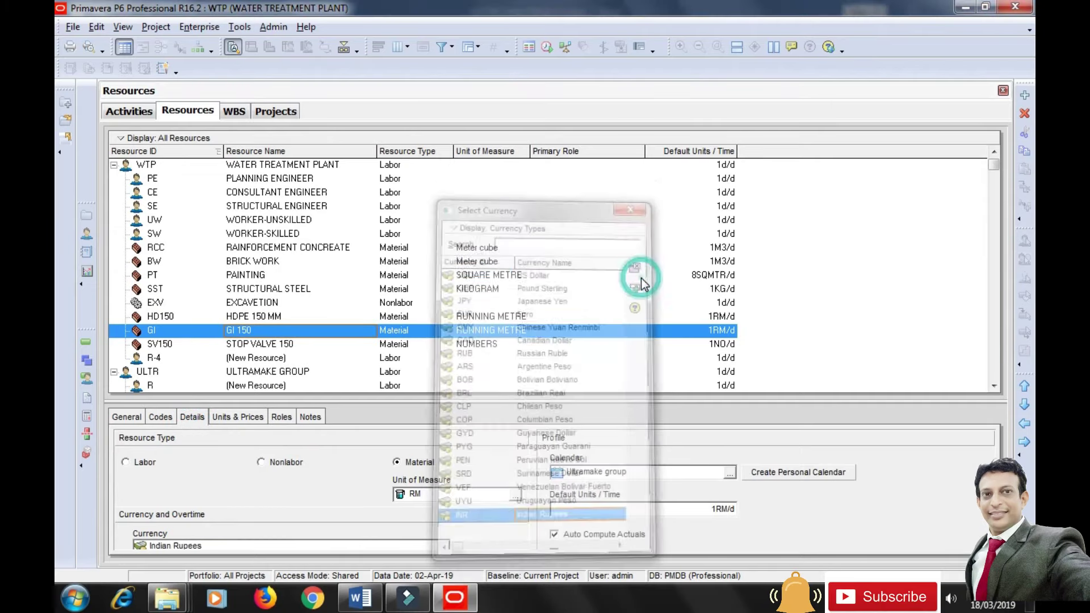
Change HDPE 150 MM's currency to INR Indian Rupees.
left_click(253, 318)
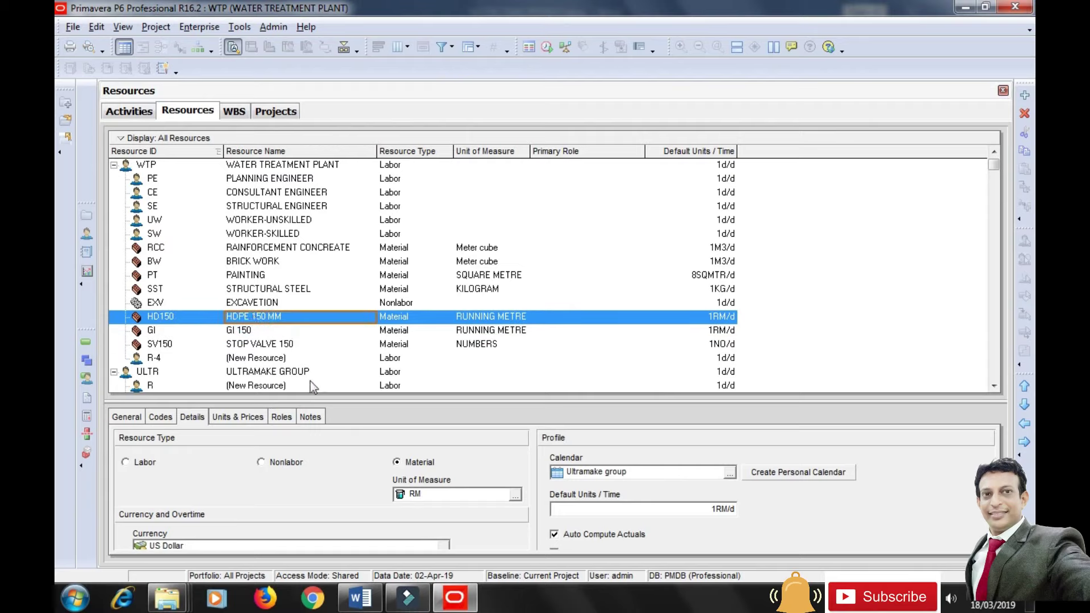
left_click(445, 545)
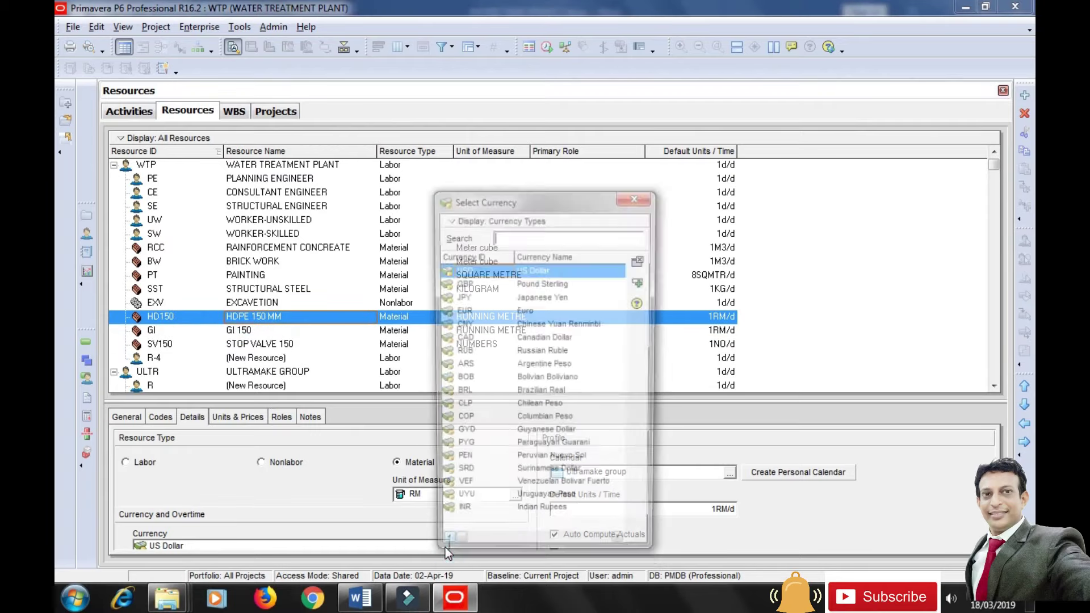
left_click(542, 518)
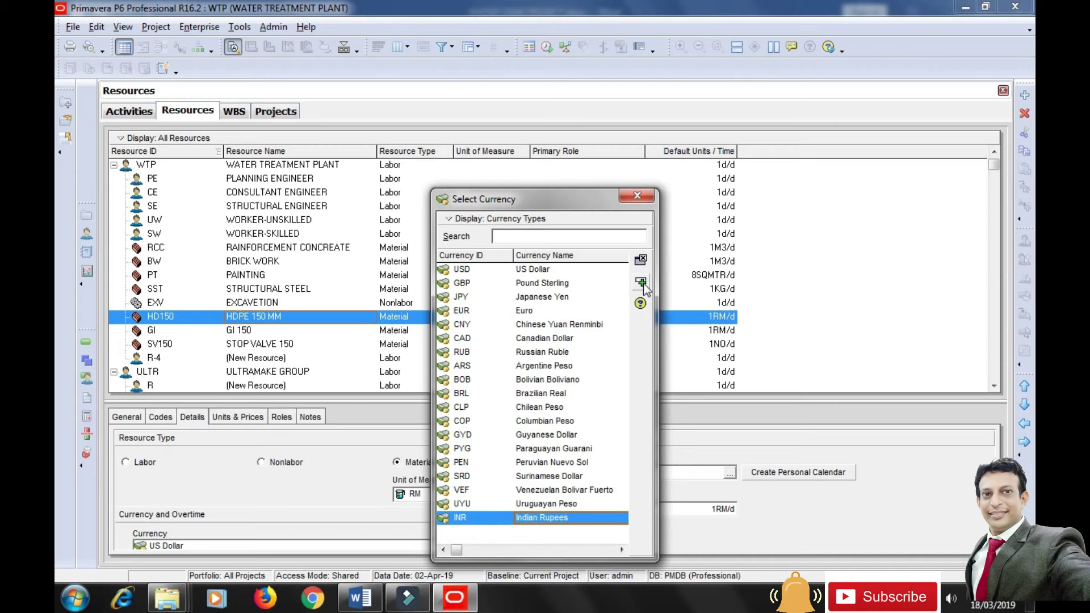
left_click(641, 259)
Review EXCAVETION, STRUCTURAL STEEL, PAINTING and BRICK WORK, then show R-4's General details.
left_click(250, 305)
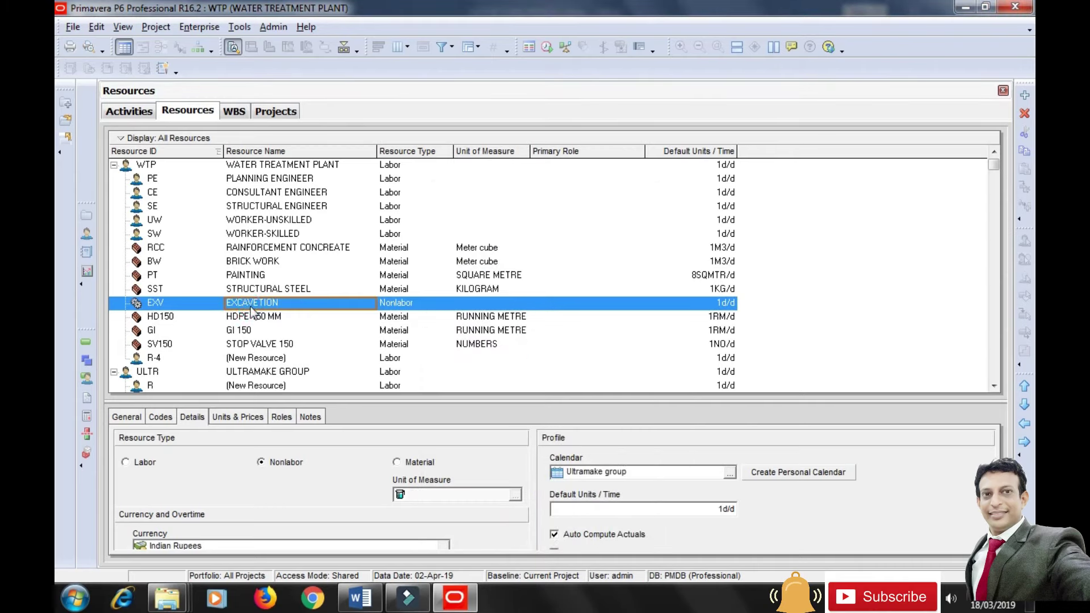
left_click(277, 288)
left_click(256, 275)
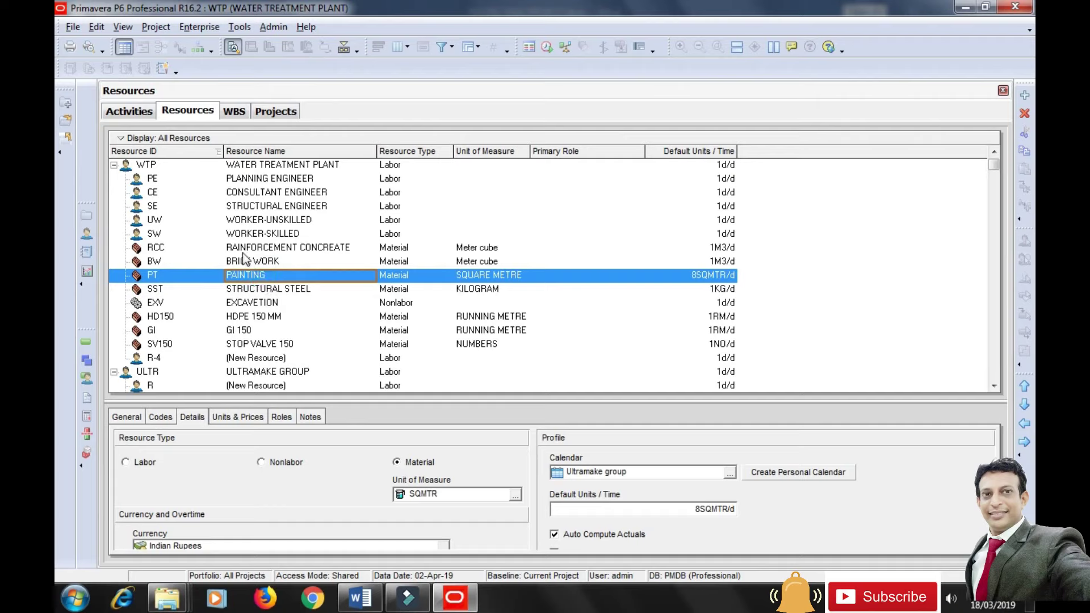
left_click(238, 260)
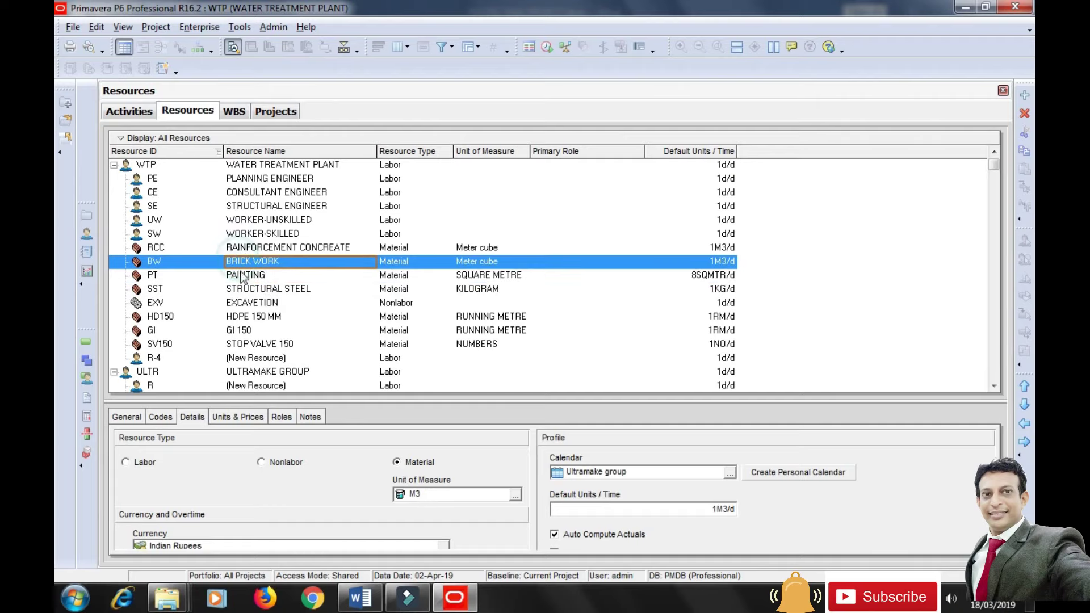
left_click(158, 359)
left_click(121, 421)
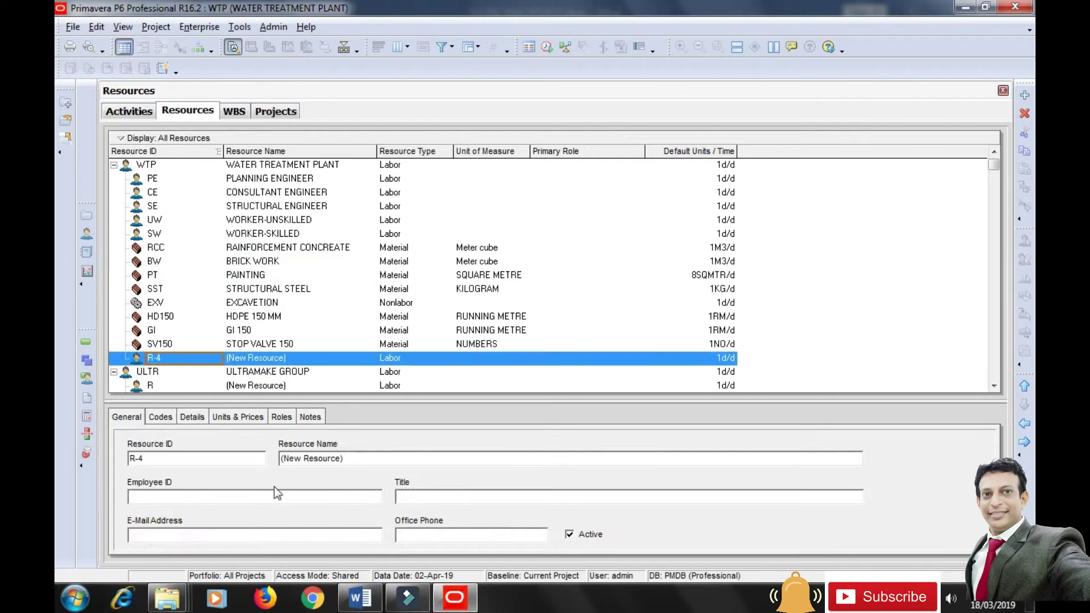
Rename the new resource to PUMP 01 HP with resource ID PUMP01.
left_click(343, 459)
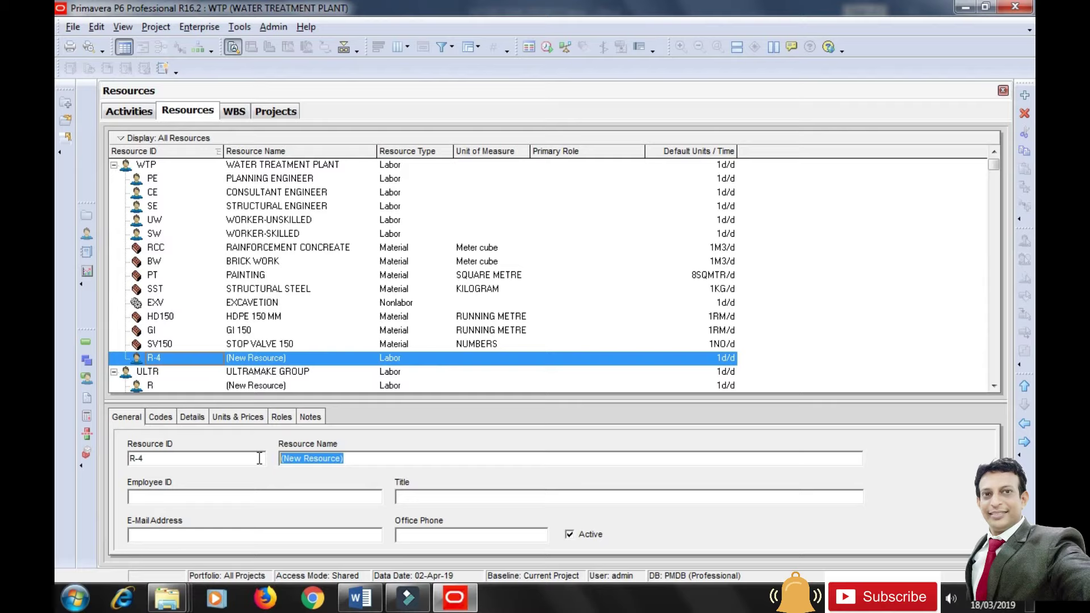
type("PUMP")
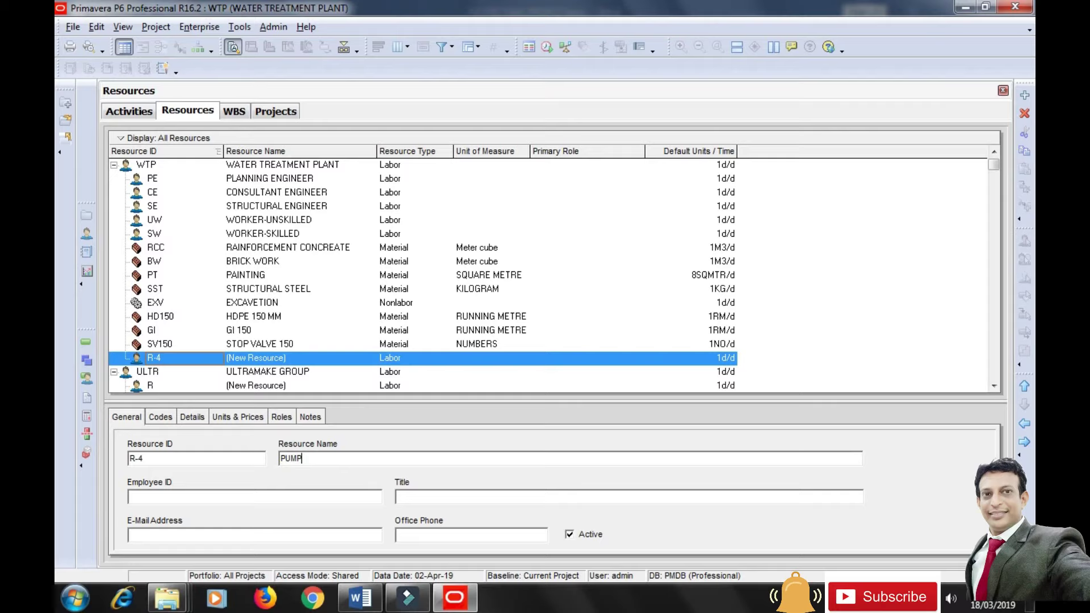
type(" 01 HP")
left_click(170, 458)
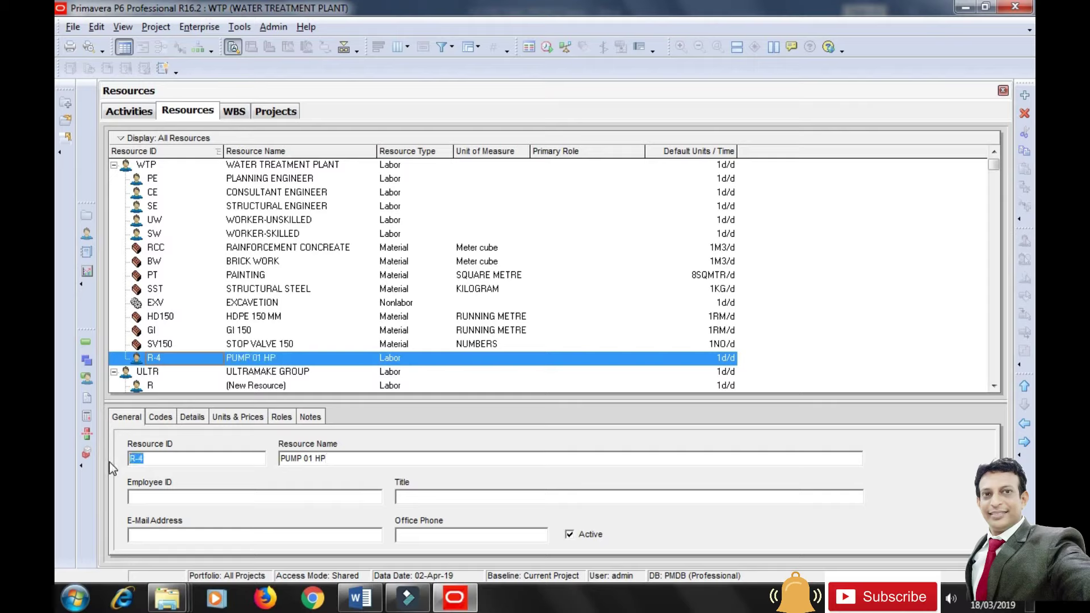
type("PUMP01")
left_click(261, 498)
Make PUMP01 a material resource measured in NUMBERS with 1NO/d default units.
left_click(191, 417)
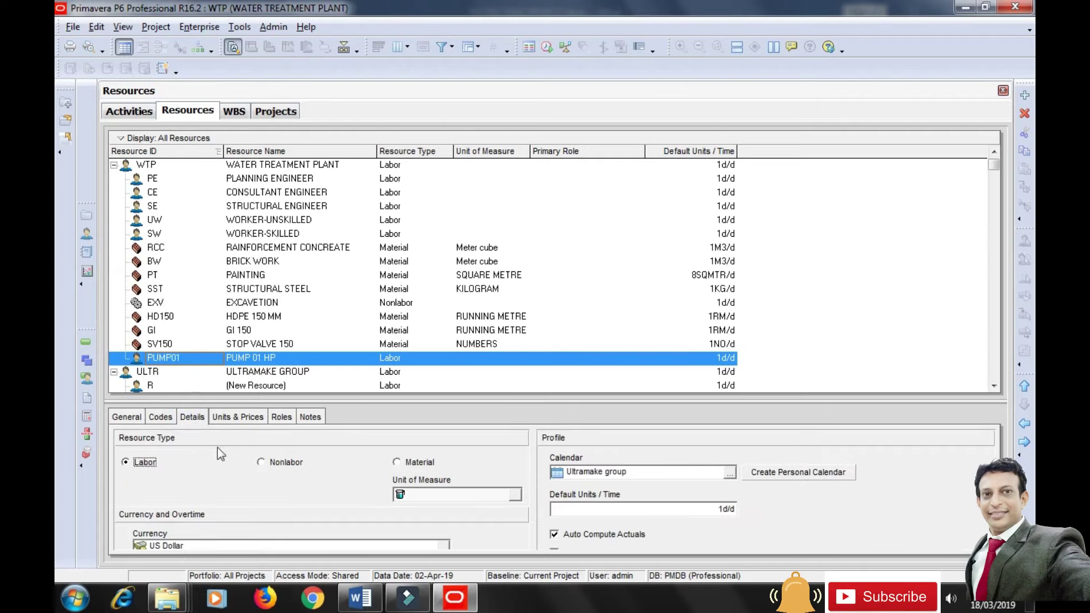
left_click(397, 462)
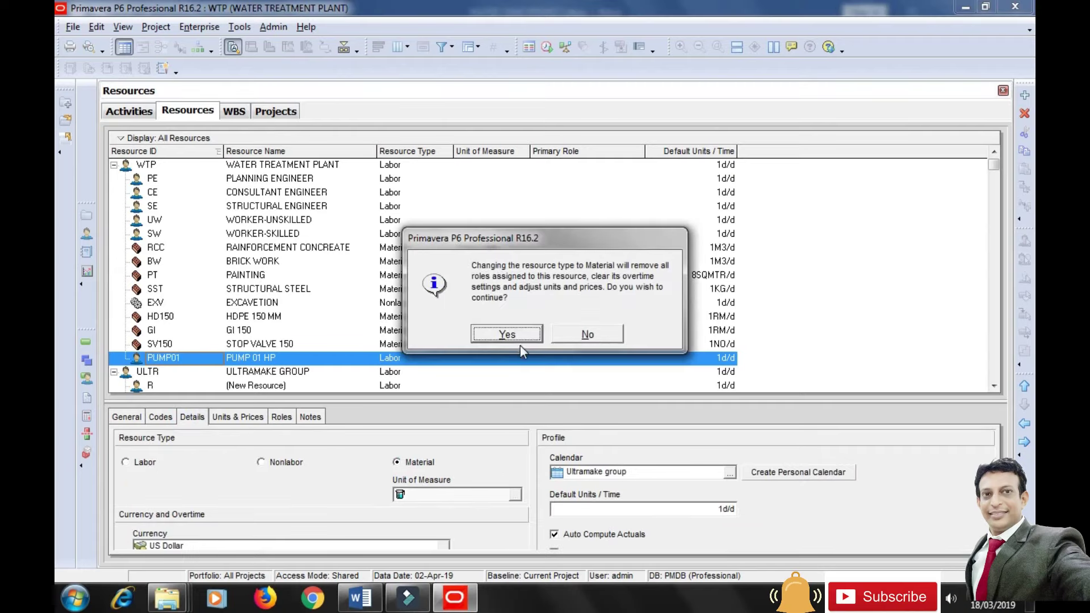
left_click(507, 334)
left_click(516, 497)
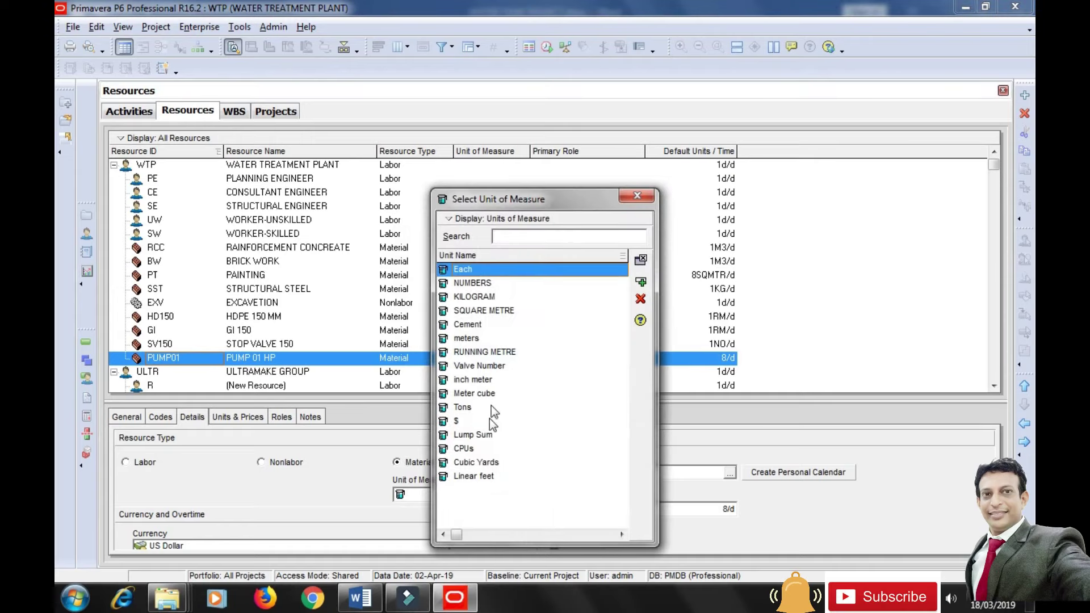
left_click(484, 287)
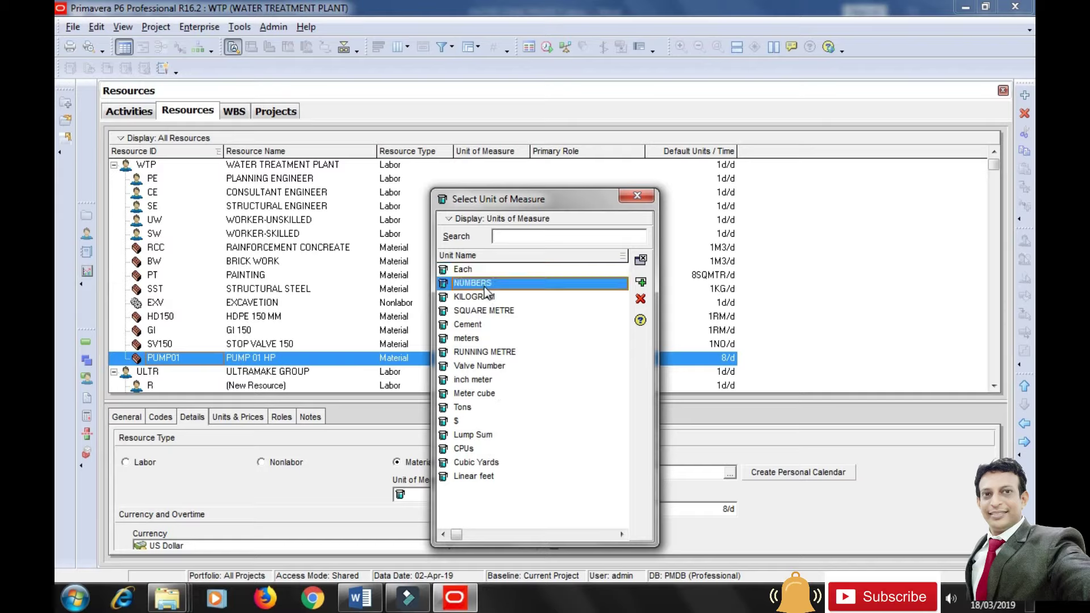
left_click(641, 282)
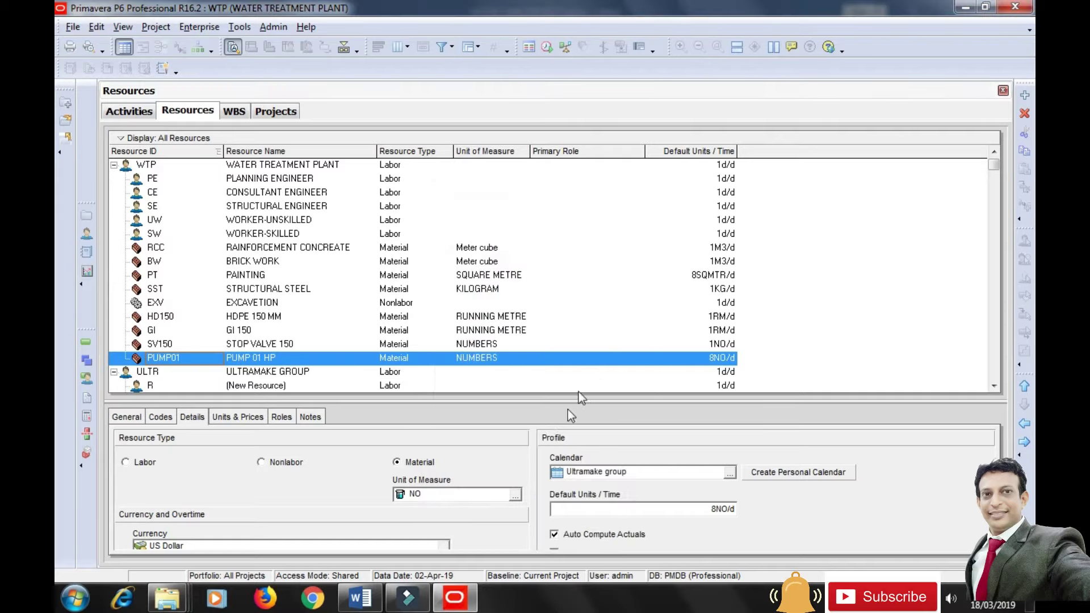
left_click(634, 515)
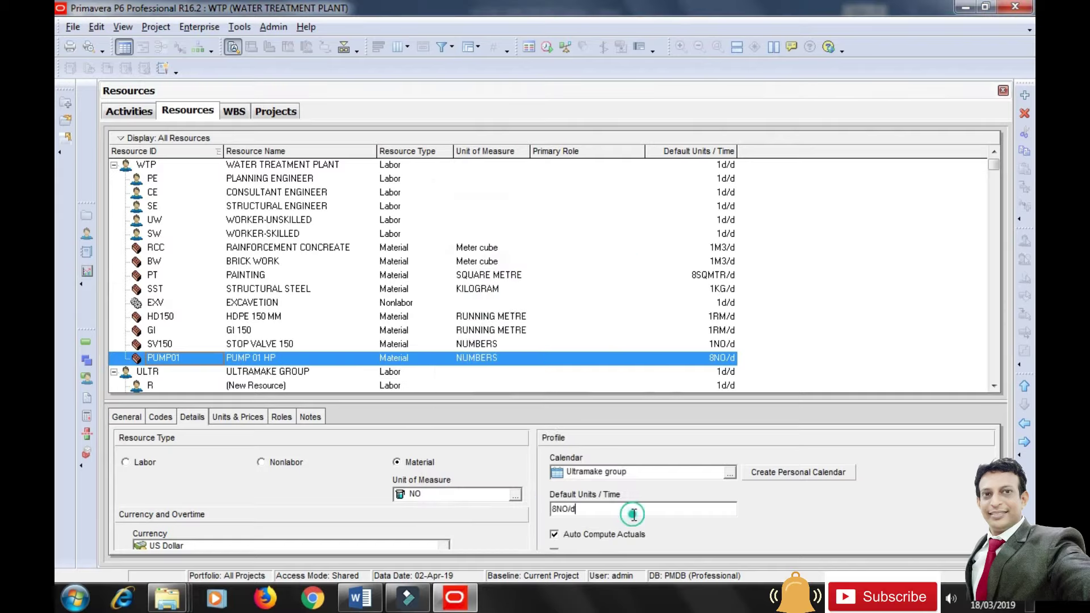
left_click(556, 507)
key("BackSpace")
type("1")
Set PUMP01's max units to 1NO/d and its standard rate to 2500.
left_click(238, 416)
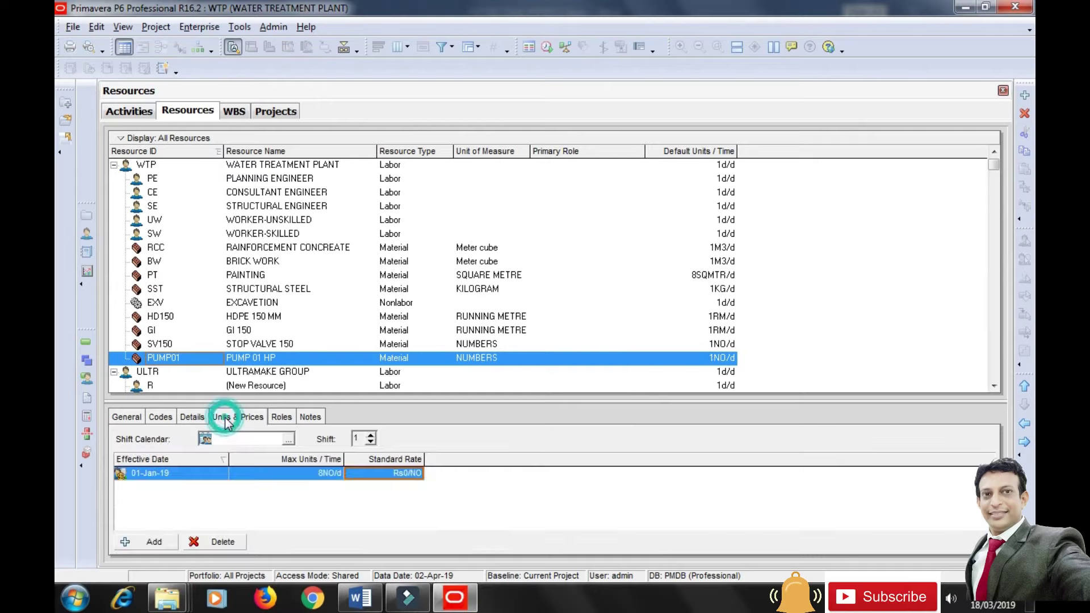
left_click(378, 476)
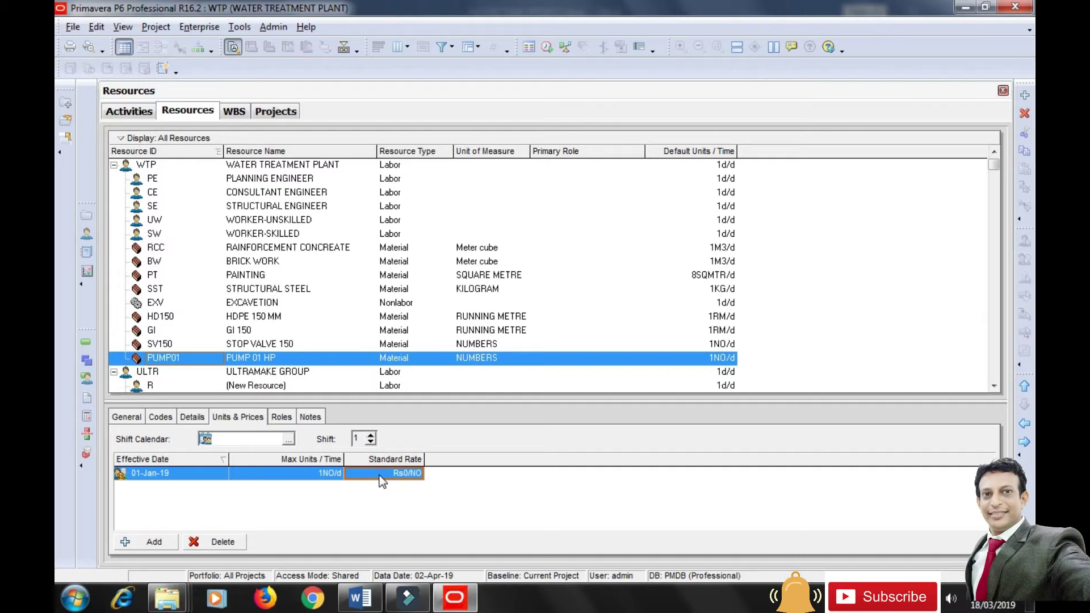
left_click(380, 479)
type("2500")
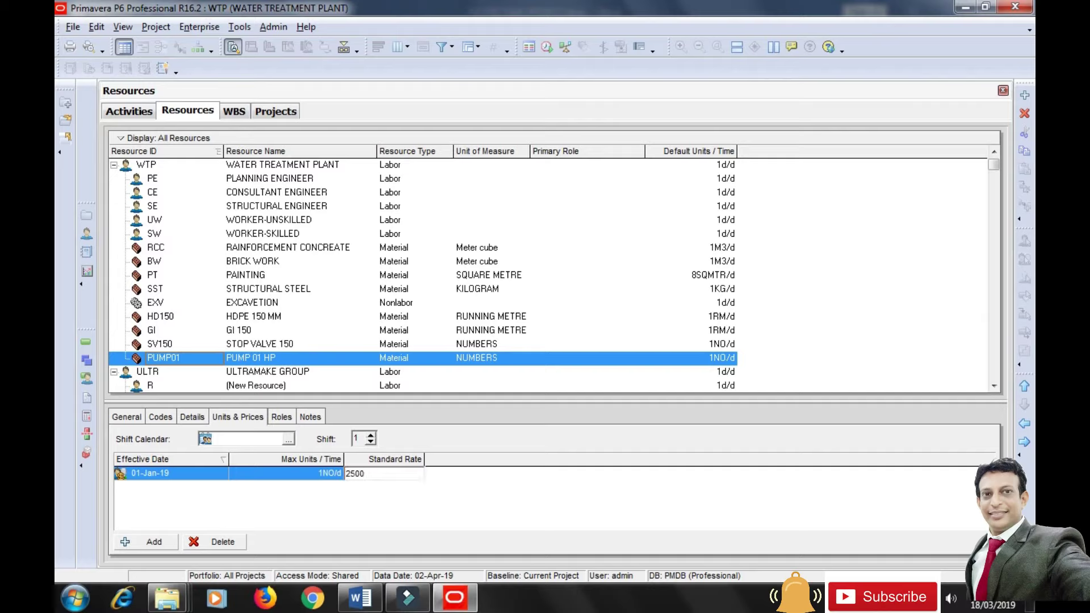
left_click(420, 504)
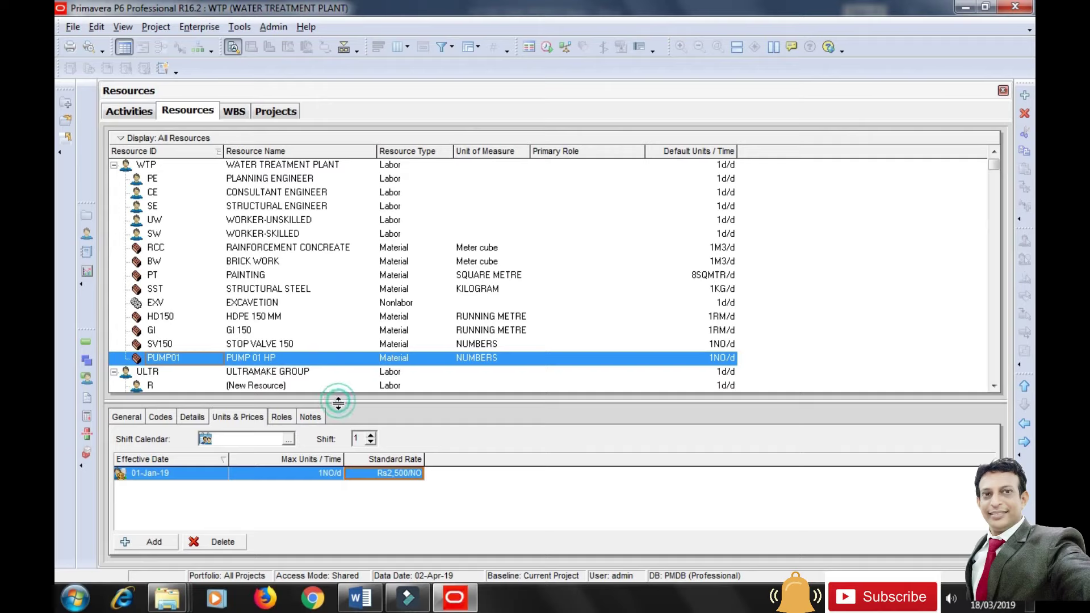
left_click_drag(340, 417, 341, 435)
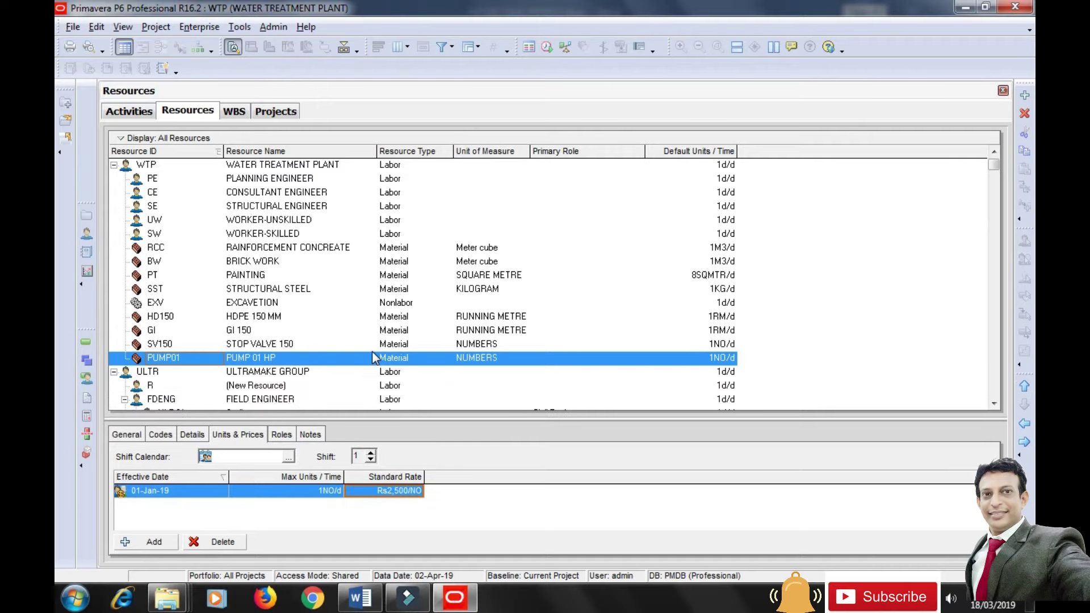
Review the labor resources' details: Planning, Consultant and Structural Engineer, Worker-Unskilled.
left_click(244, 183)
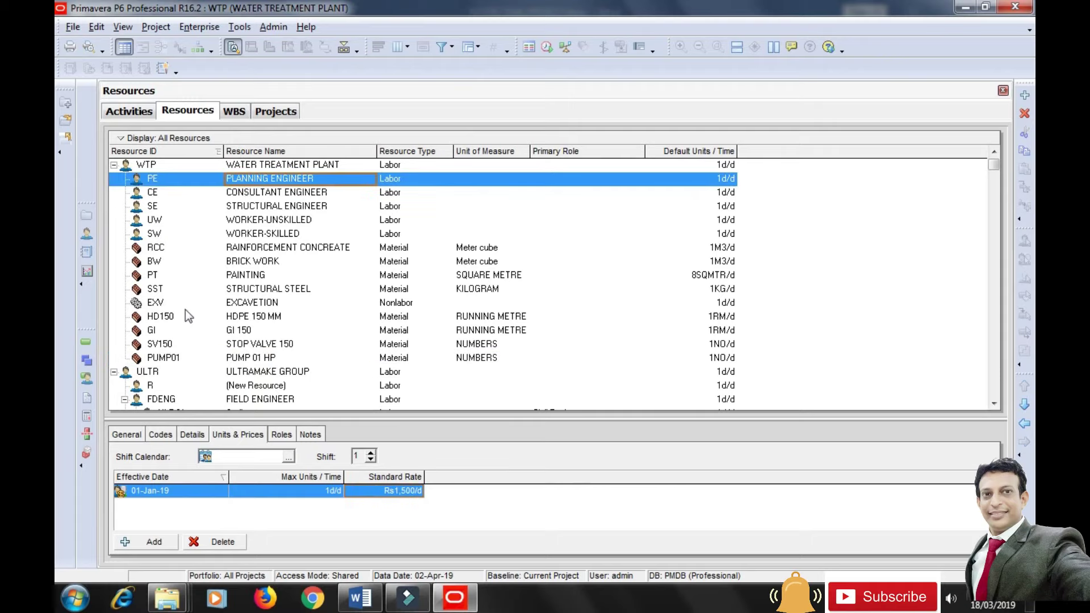
left_click(193, 435)
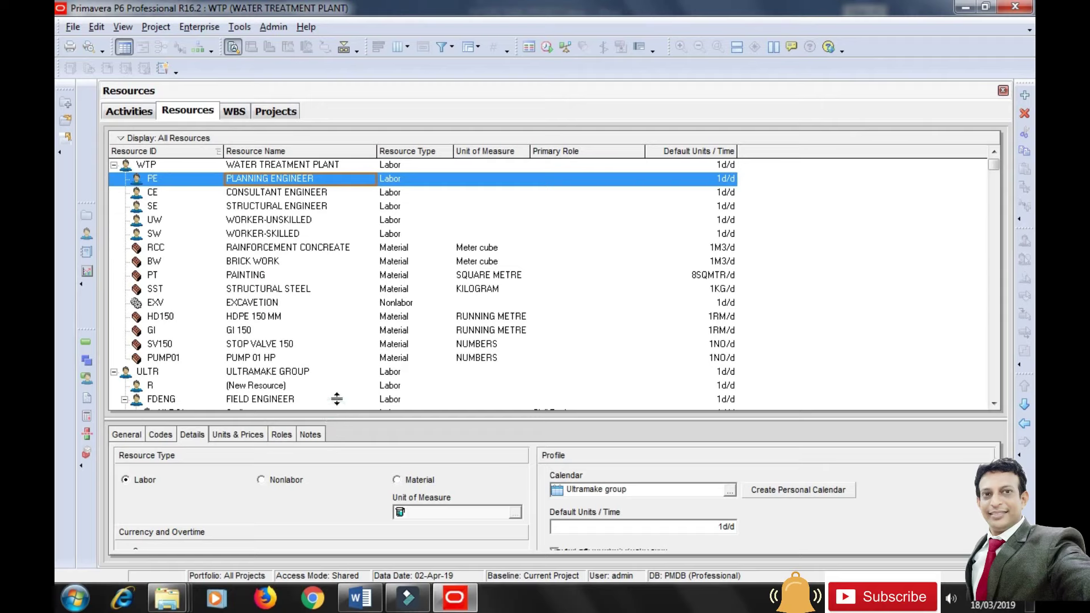
left_click_drag(336, 418, 336, 396)
left_click(290, 194)
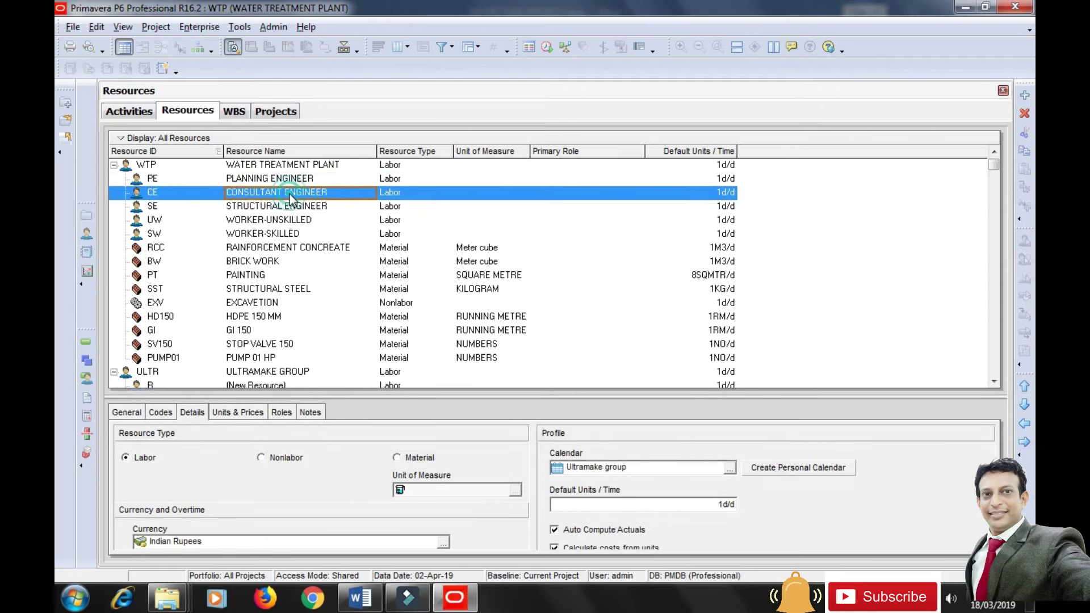
left_click(289, 207)
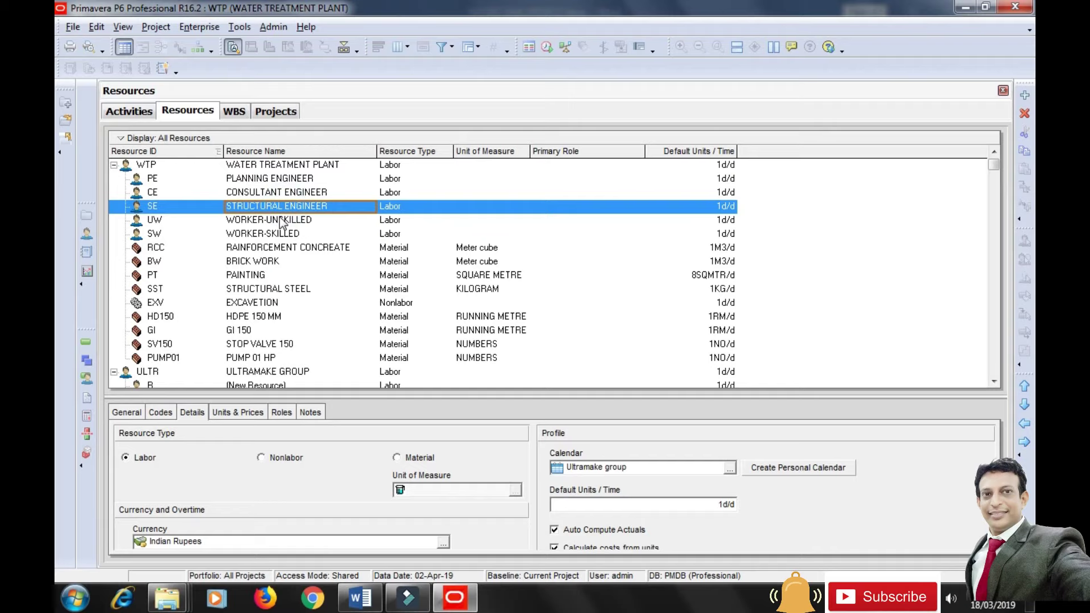
left_click(279, 224)
key("Down")
key("Down")
key("Down")
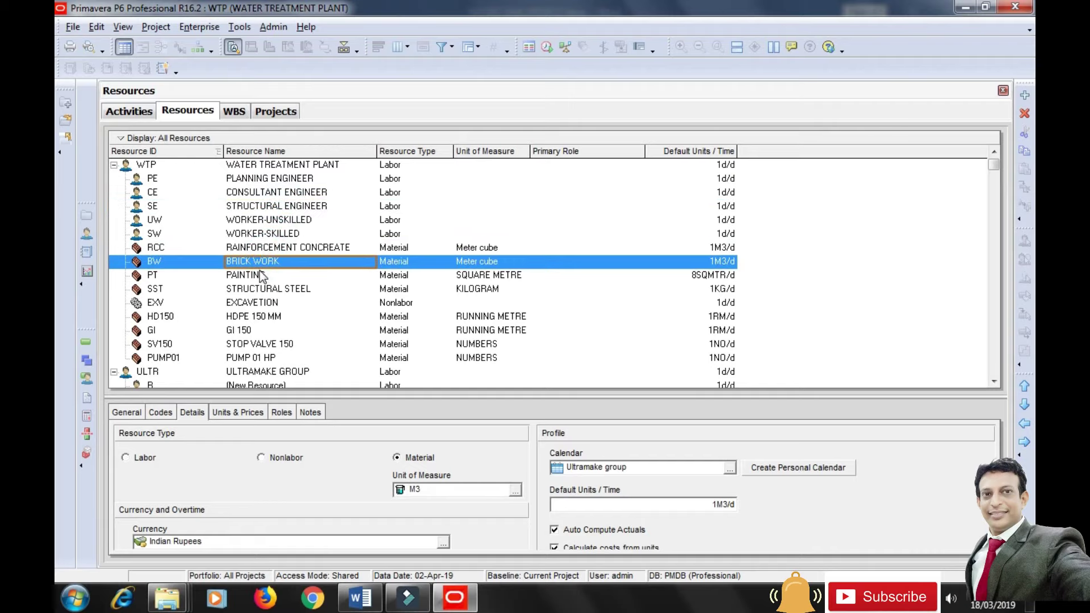
Review the material and nonlabor resources through EXCAVATION, GI 150, STOP VALVE 150 and PUMP 01 HP.
left_click(260, 275)
left_click(258, 288)
left_click(256, 302)
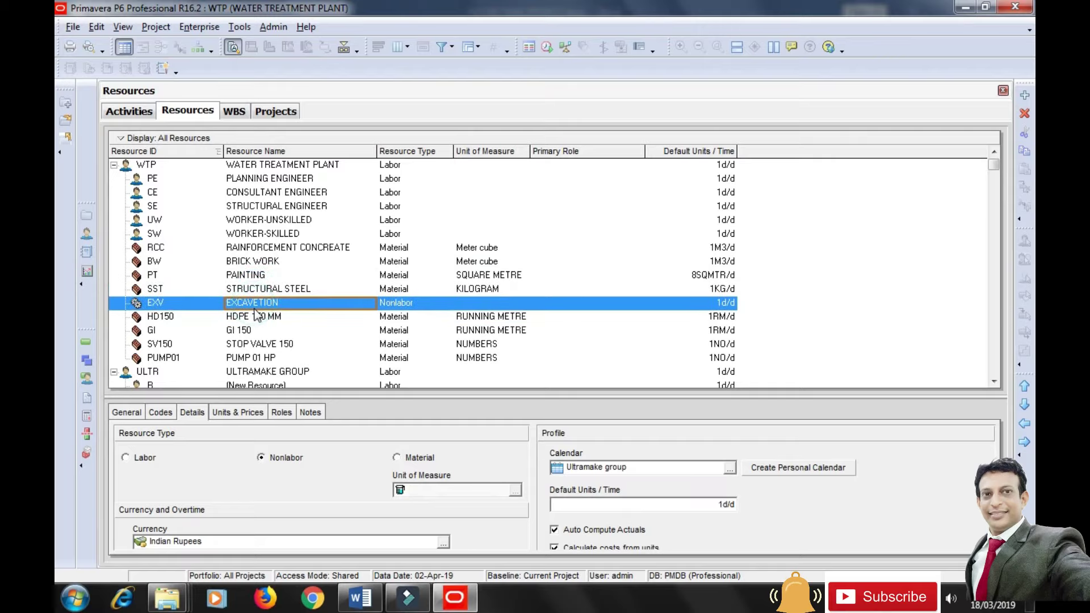
left_click(257, 332)
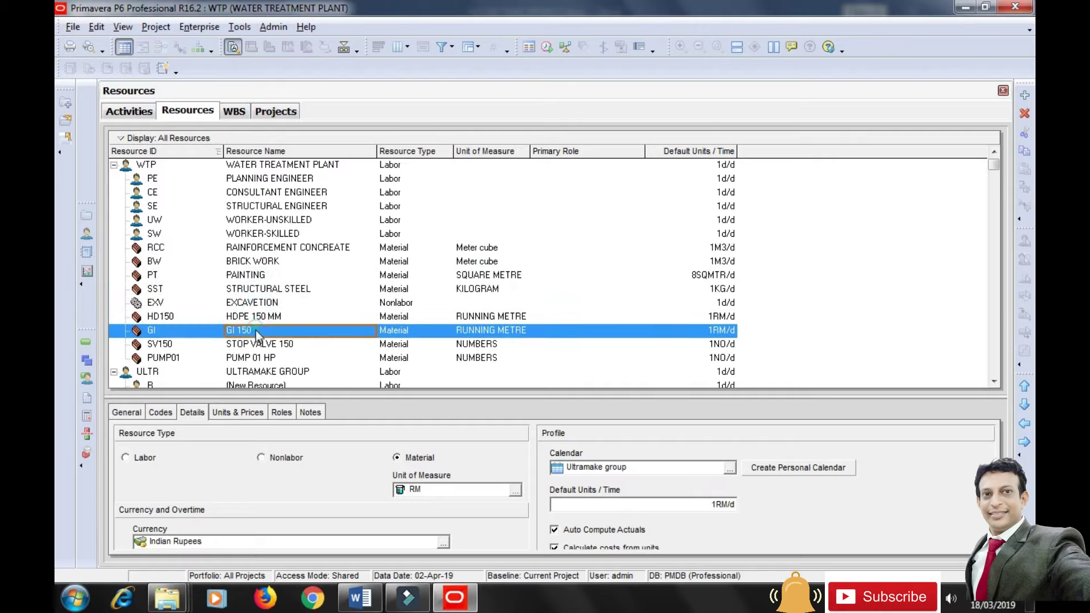
left_click(262, 344)
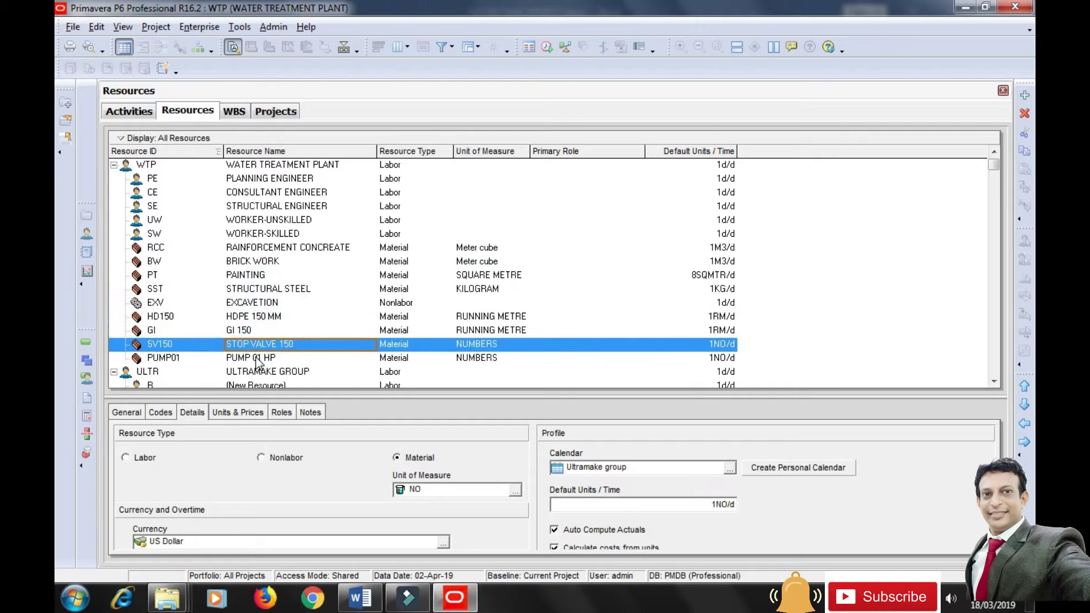
left_click(255, 357)
left_click(256, 344)
Switch STOP VALVE 150's currency to INR Indian Rupees.
left_click(447, 546)
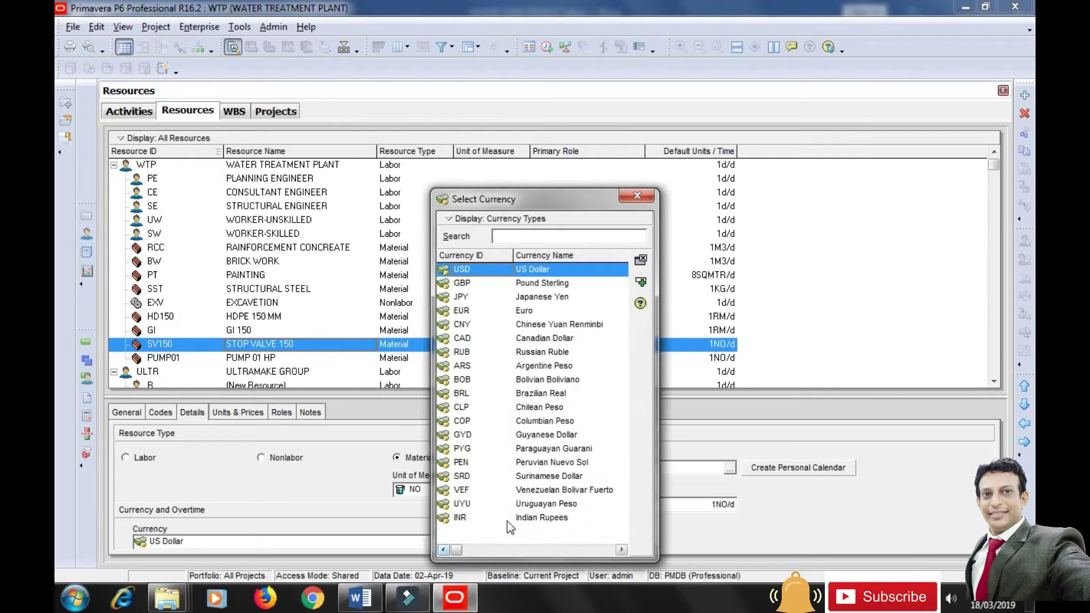
left_click(506, 518)
left_click(641, 283)
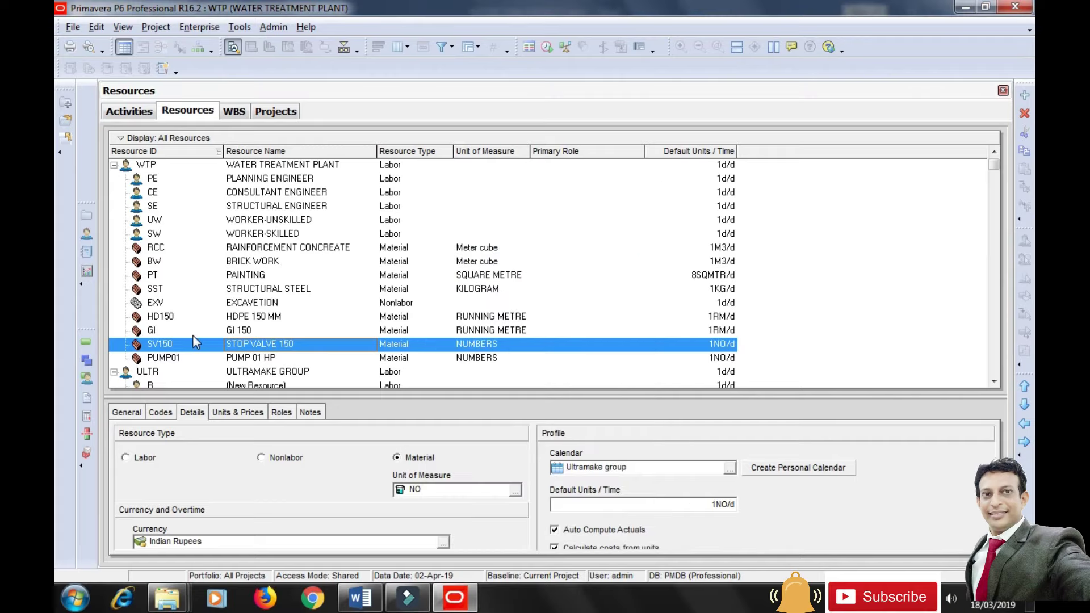
Switch PUMP 01 HP's currency to INR Indian Rupees.
left_click(239, 361)
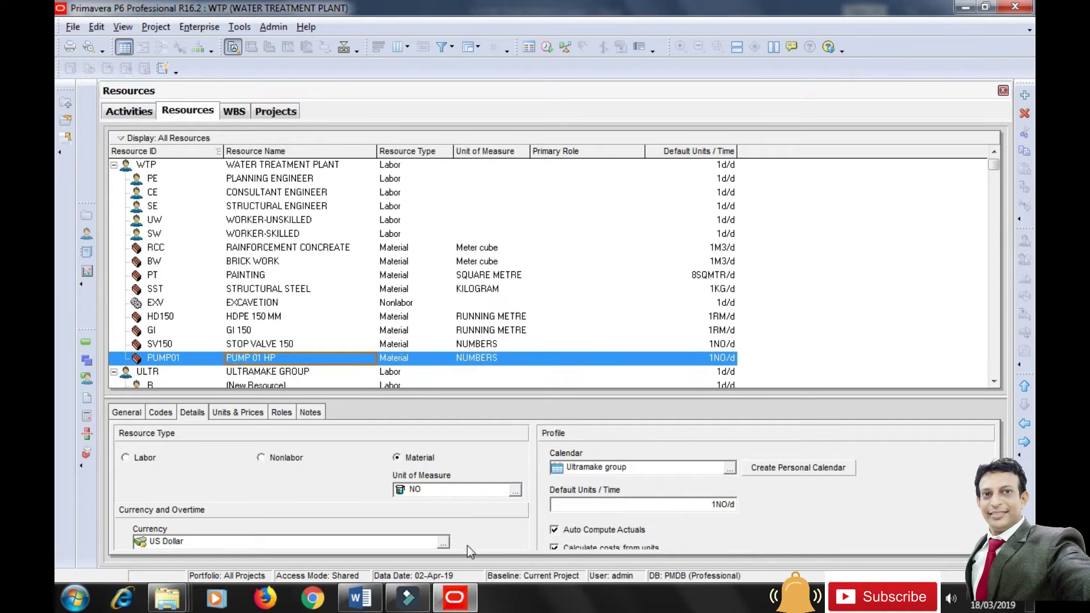
left_click(444, 546)
left_click(508, 518)
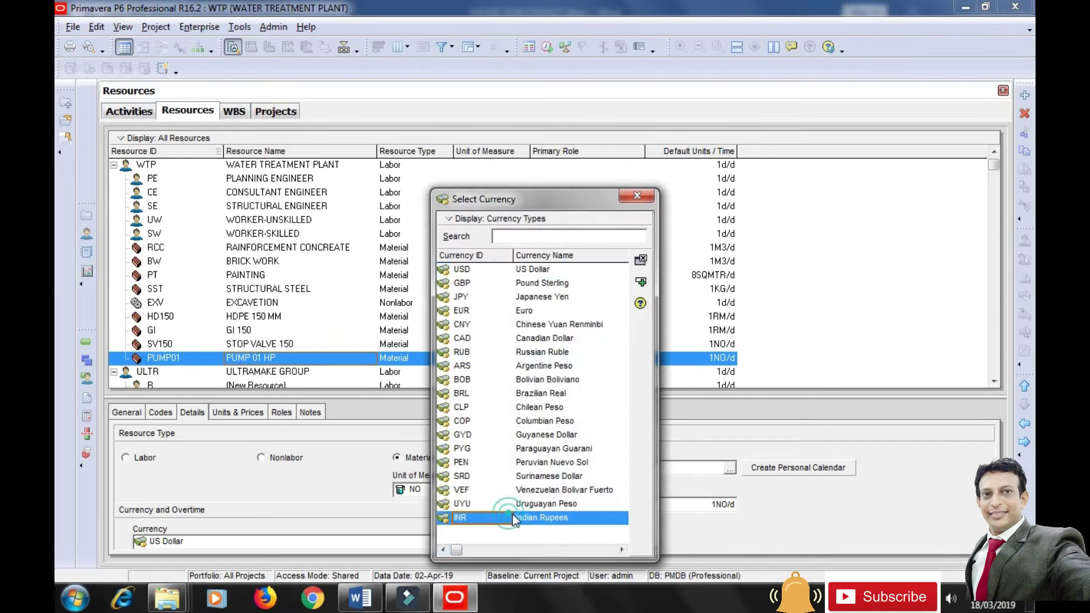
left_click(641, 282)
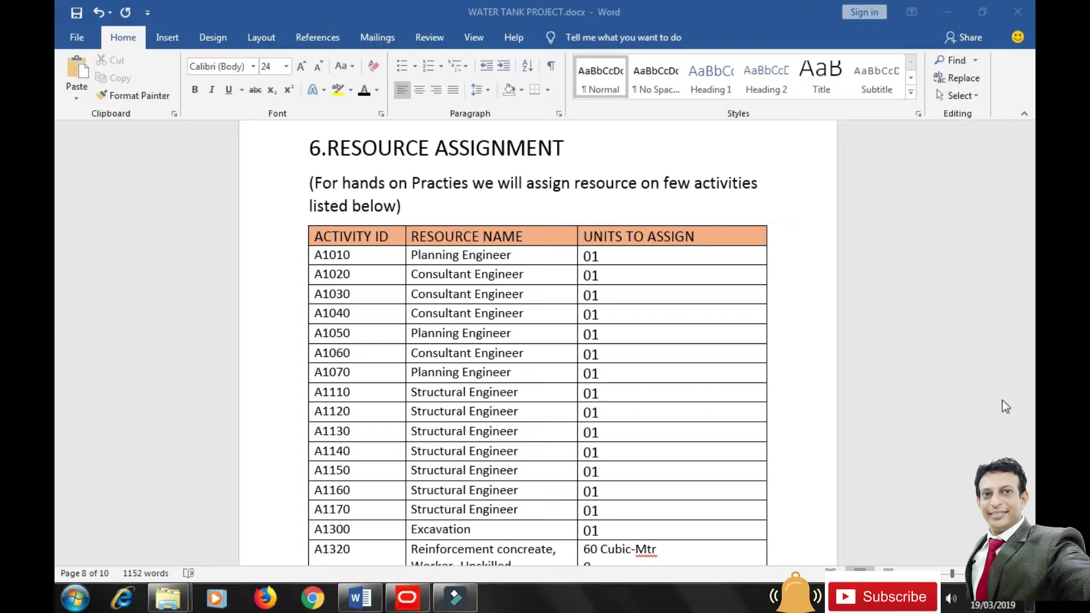
Read through the Word 6.RESOURCE ASSIGNMENT table, then return to the Primavera P6 schedule.
left_click(768, 458)
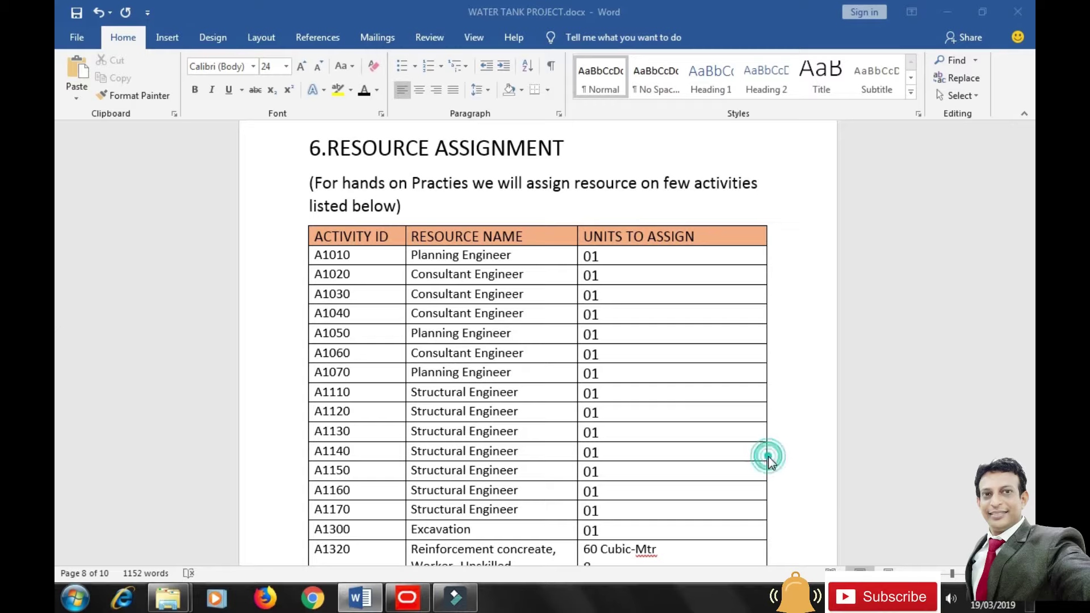
scroll(767, 456, "down", 1)
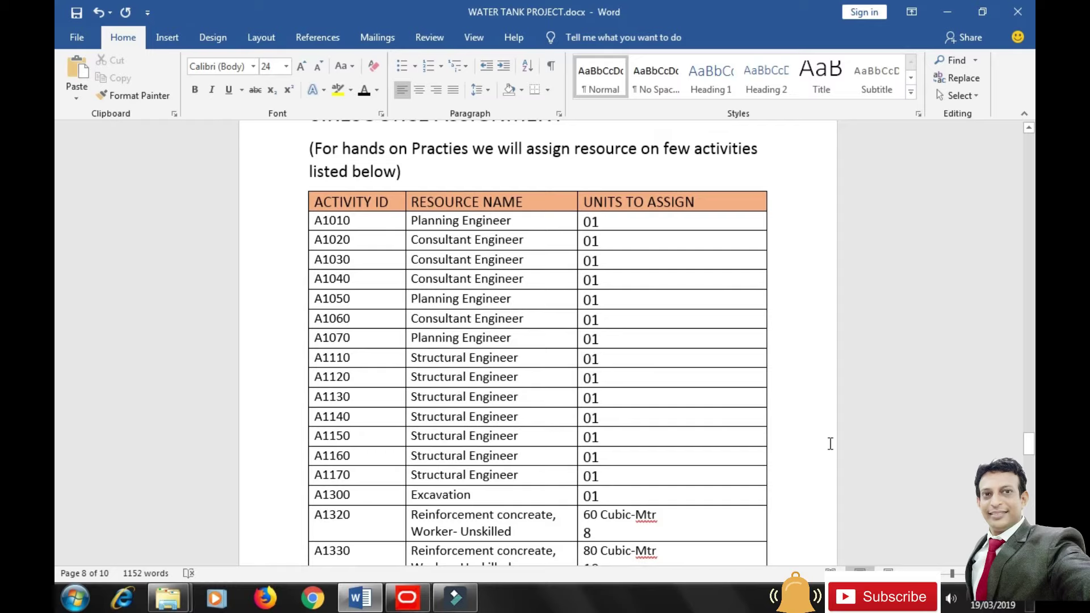
scroll(821, 437, "down", 1)
scroll(820, 436, "down", 2)
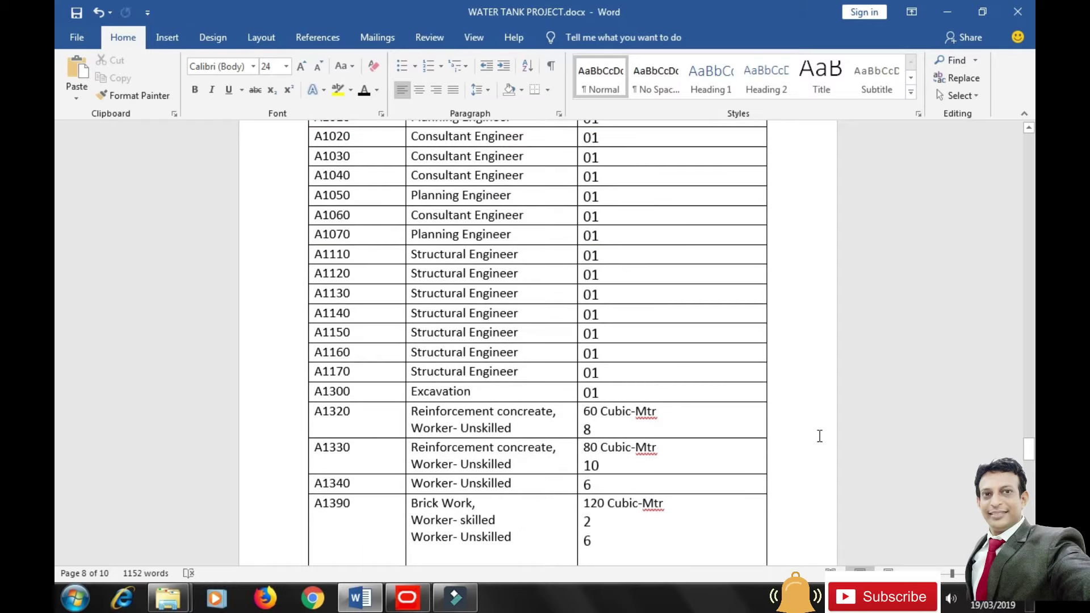
scroll(788, 430, "down", 1)
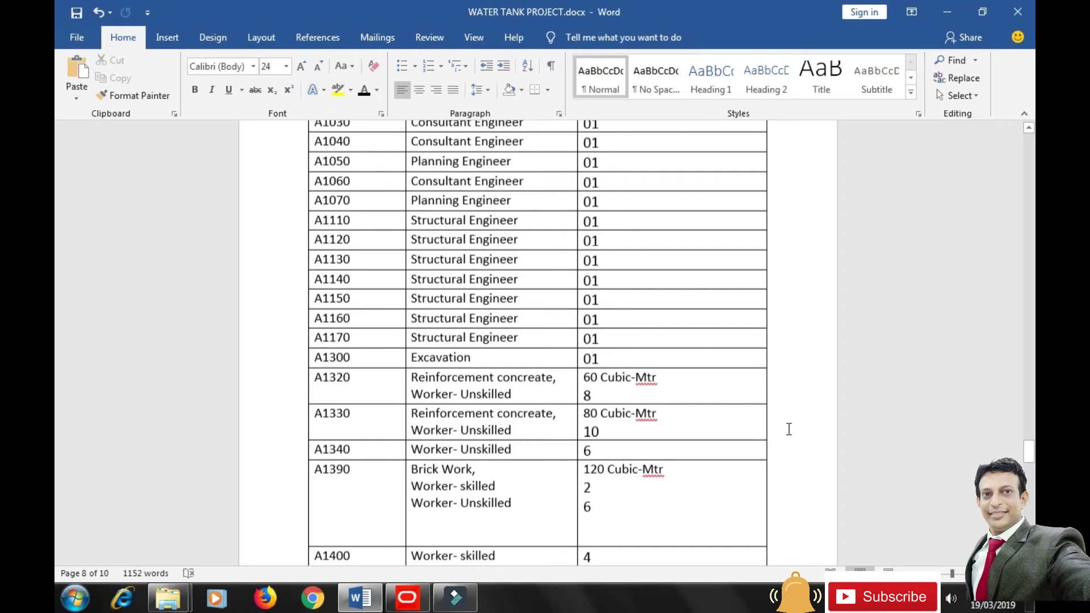
scroll(788, 429, "down", 1)
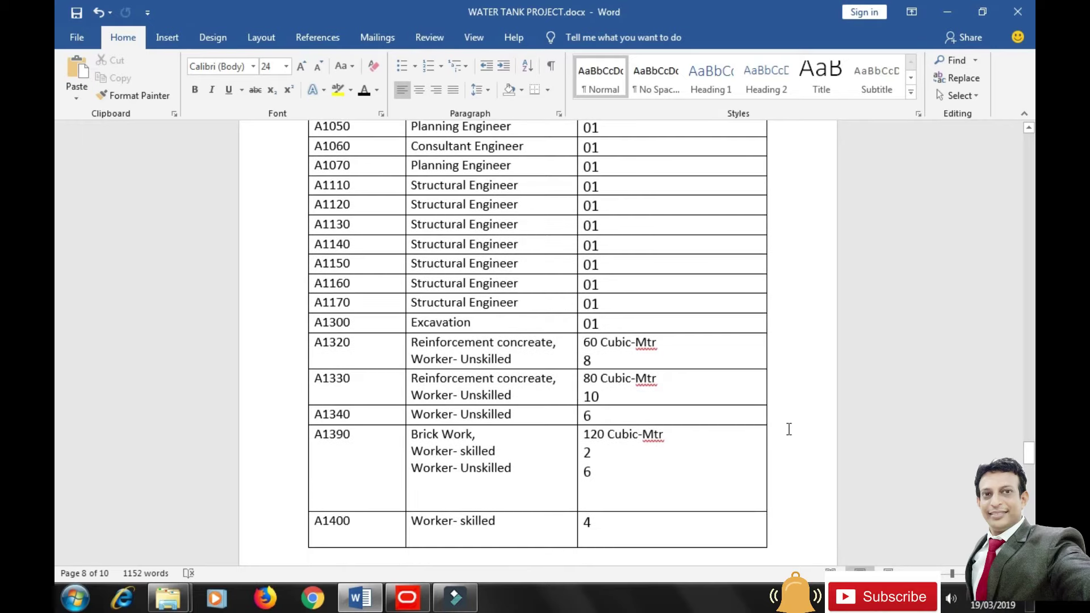
scroll(788, 429, "down", 1)
scroll(789, 429, "down", 5)
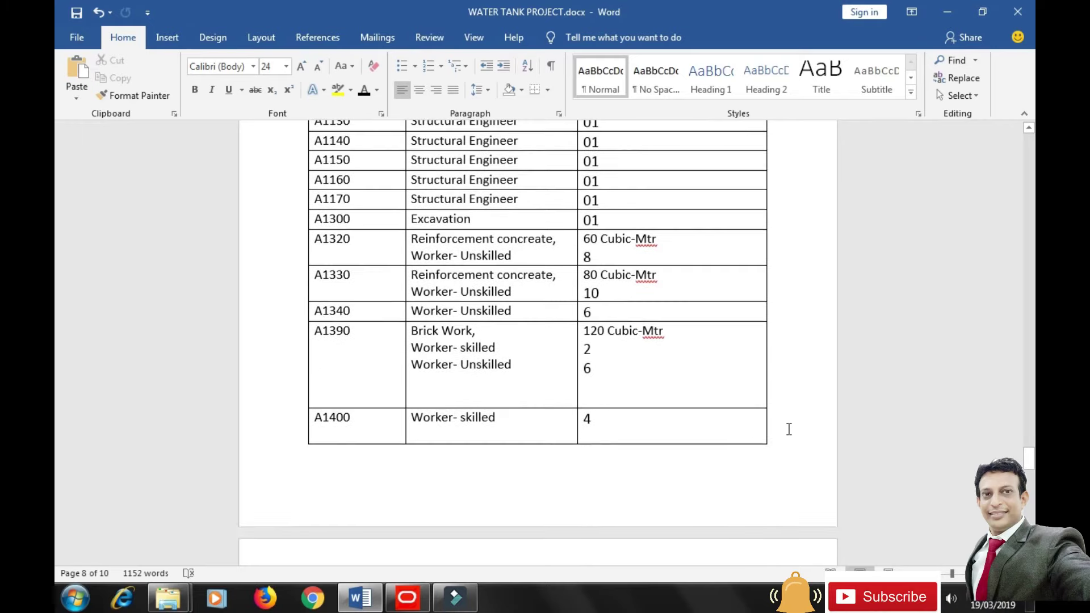
scroll(787, 428, "down", 4)
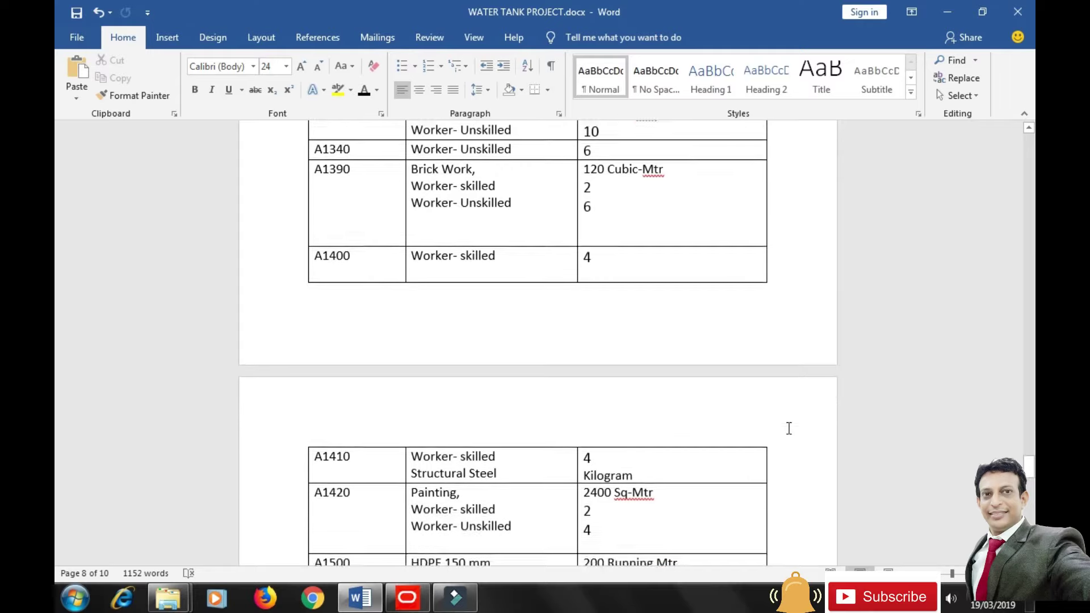
scroll(788, 428, "down", 6)
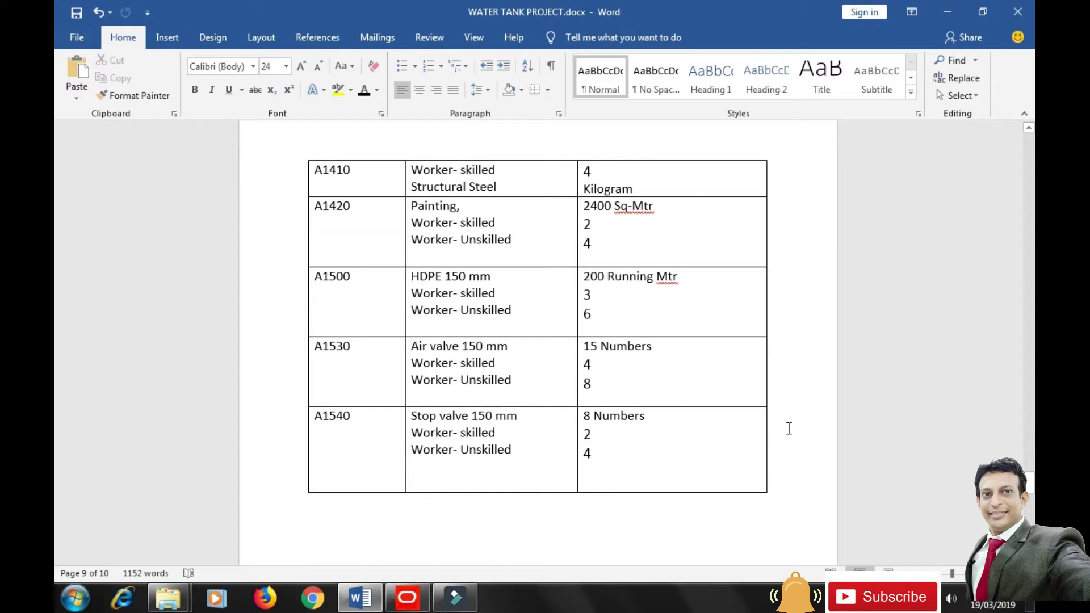
scroll(789, 428, "up", 12)
scroll(788, 428, "up", 11)
scroll(789, 428, "down", 2)
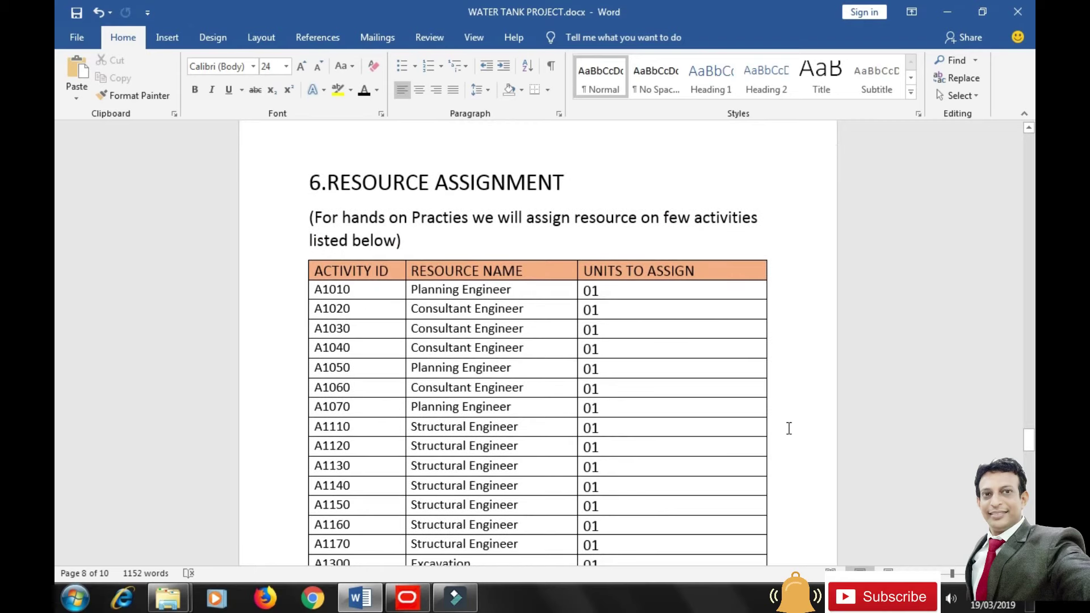
key("alt+Tab")
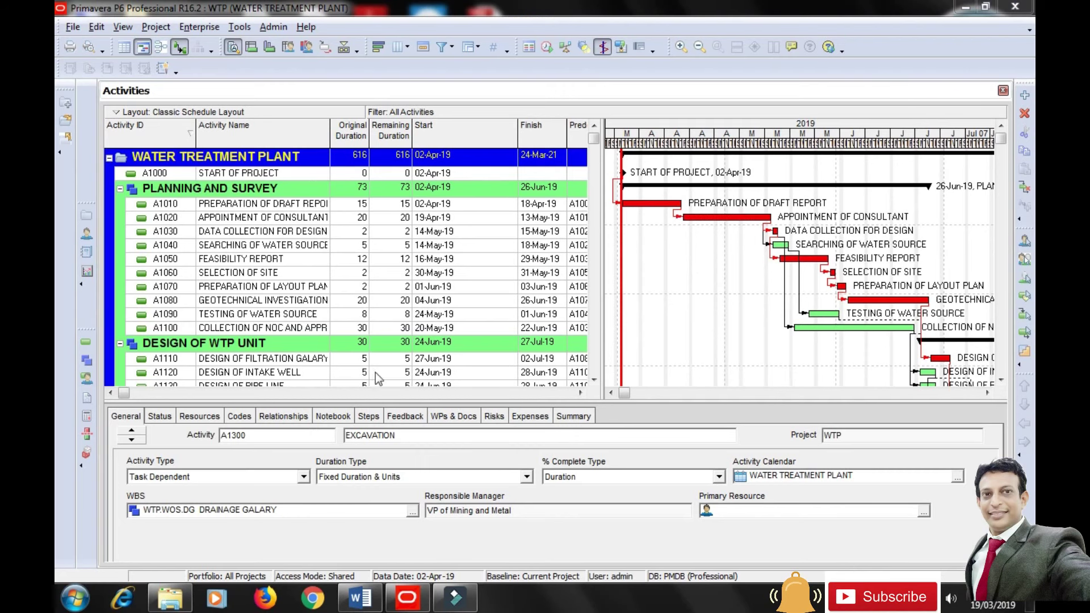
Select A1010 Preparation of Draft Report, show its Resources tab and start adding a resource.
left_click(262, 206)
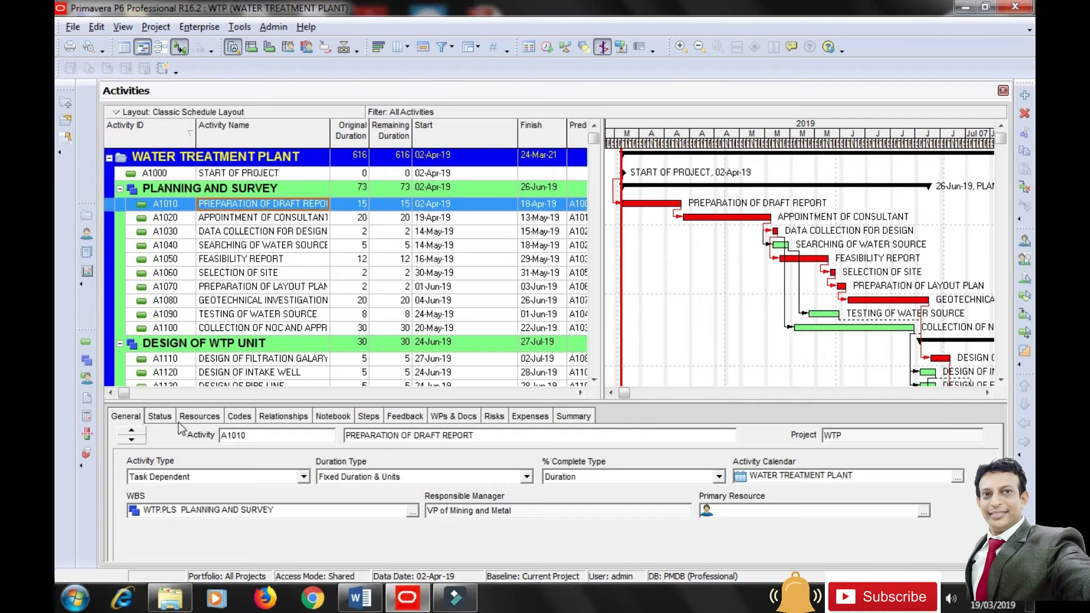
left_click(206, 420)
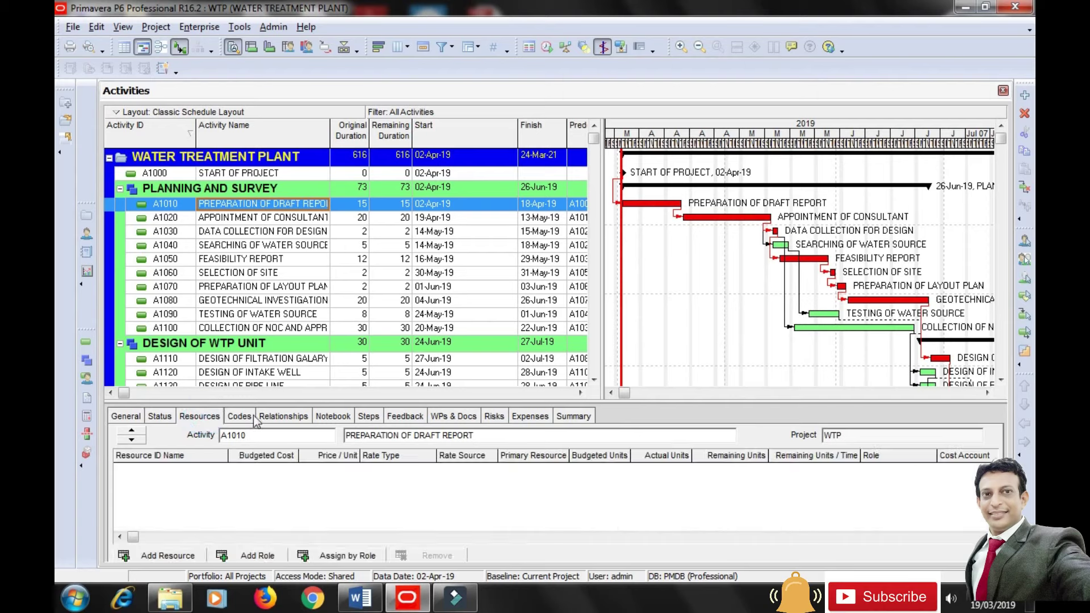
left_click_drag(282, 388, 283, 367)
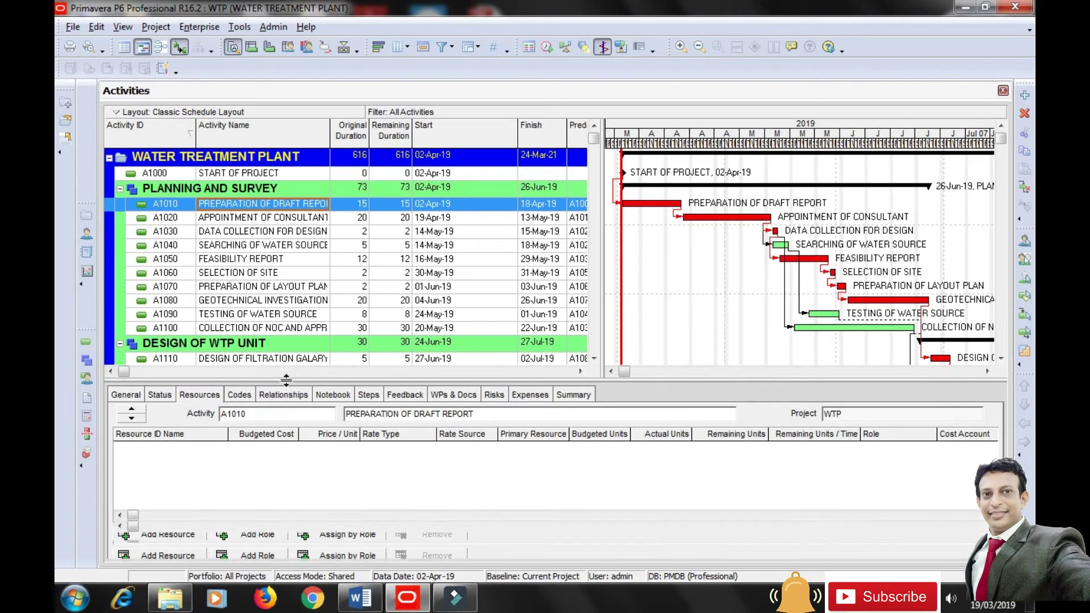
left_click(174, 550)
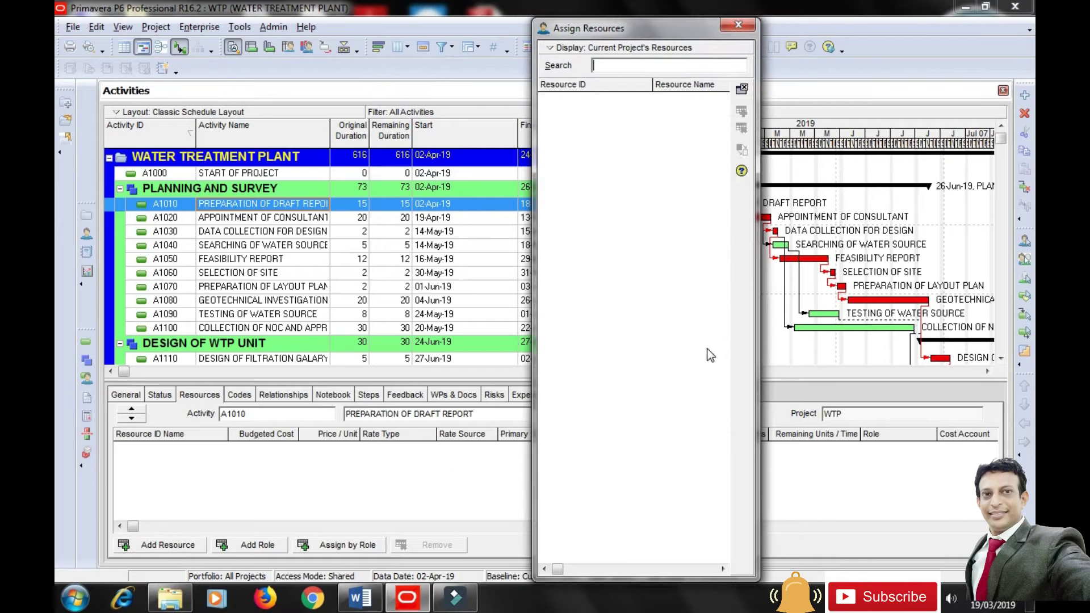
Make the Assign Resources list show all resources instead of only the project's.
left_click(565, 48)
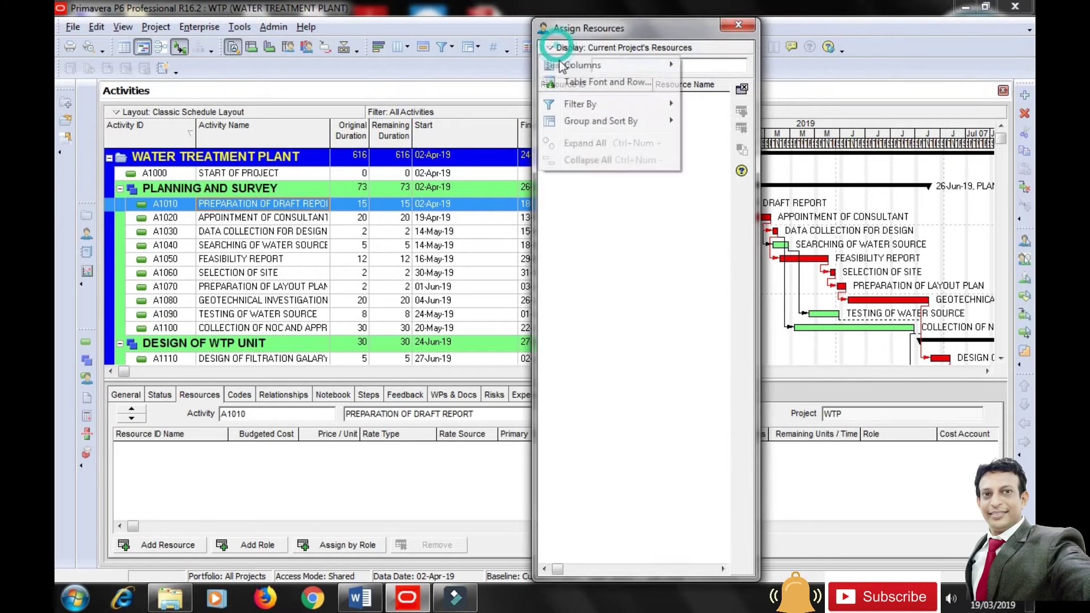
mouse_move(639, 111)
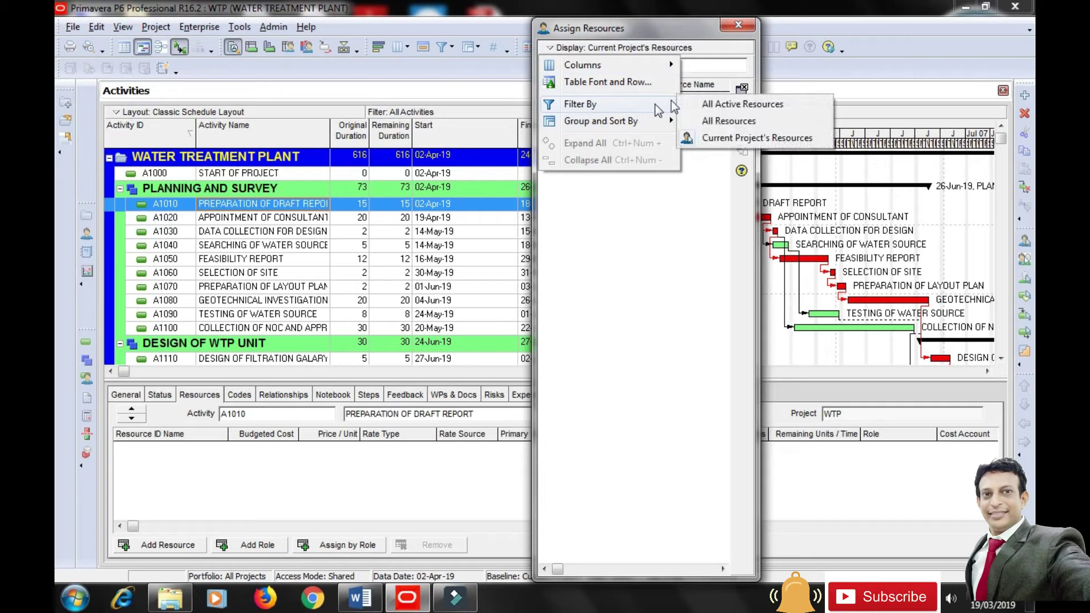
left_click(713, 121)
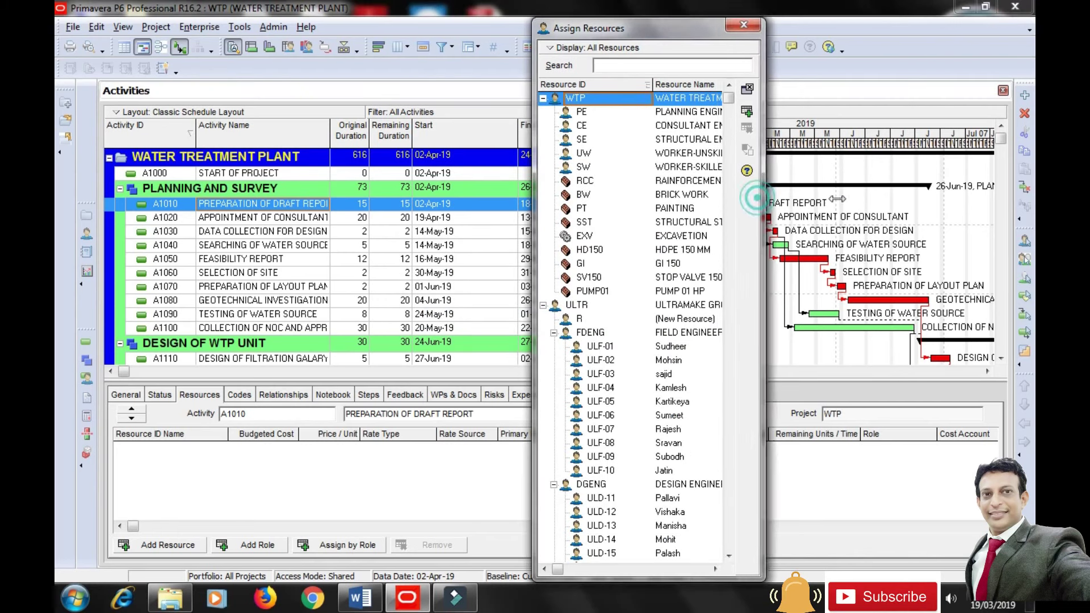
Widen the list, collapse the ULTR, E&C Resources, Product Dev and IT groups, and select PLANNING ENGINEER.
left_click_drag(757, 198, 911, 198)
left_click(543, 305)
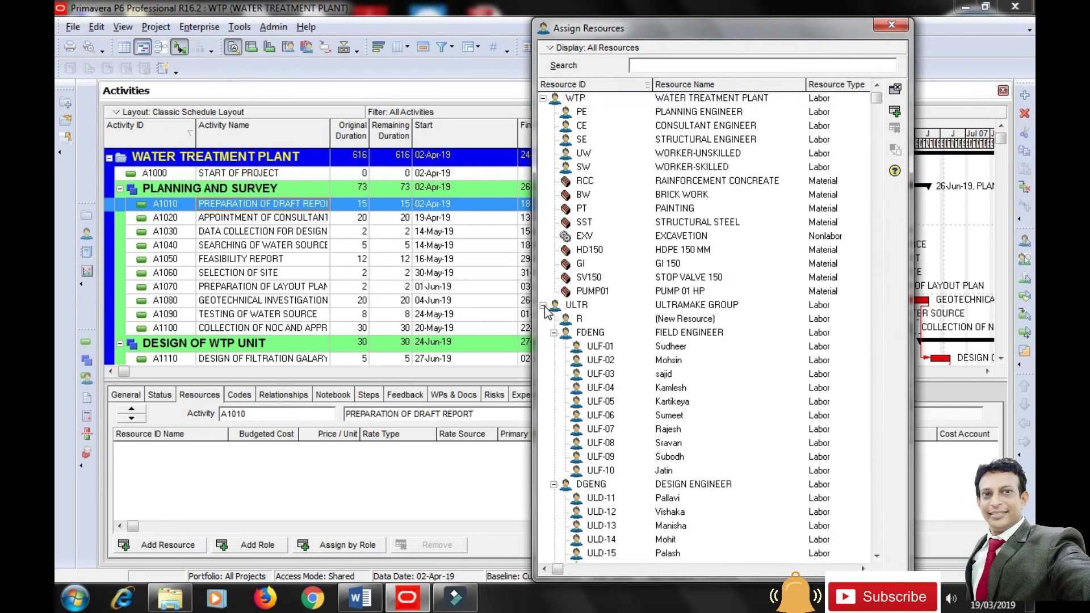
left_click(542, 319)
left_click(543, 332)
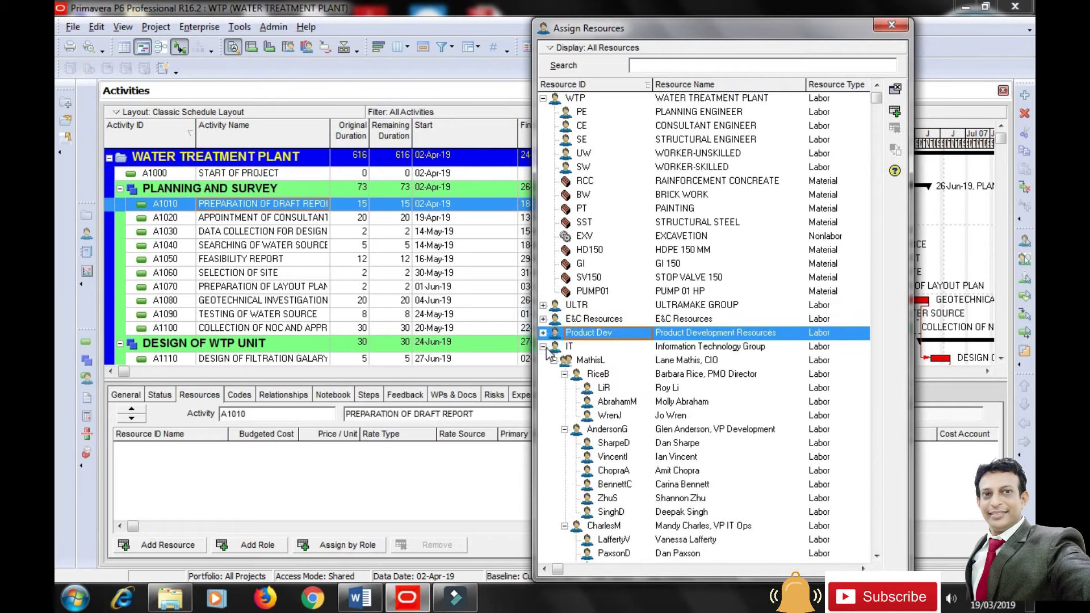
left_click(542, 346)
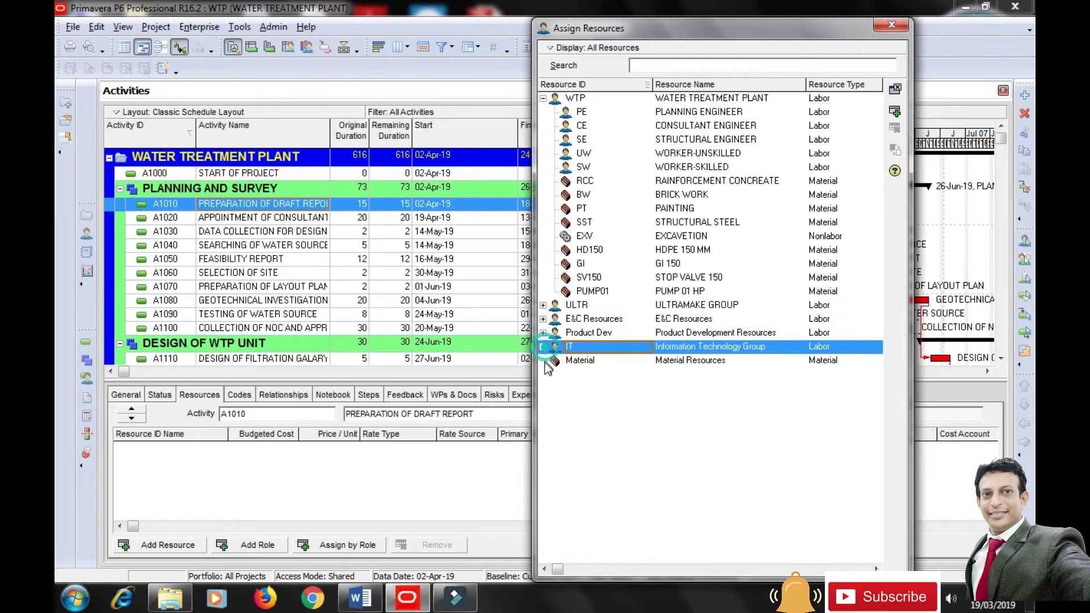
left_click(675, 113)
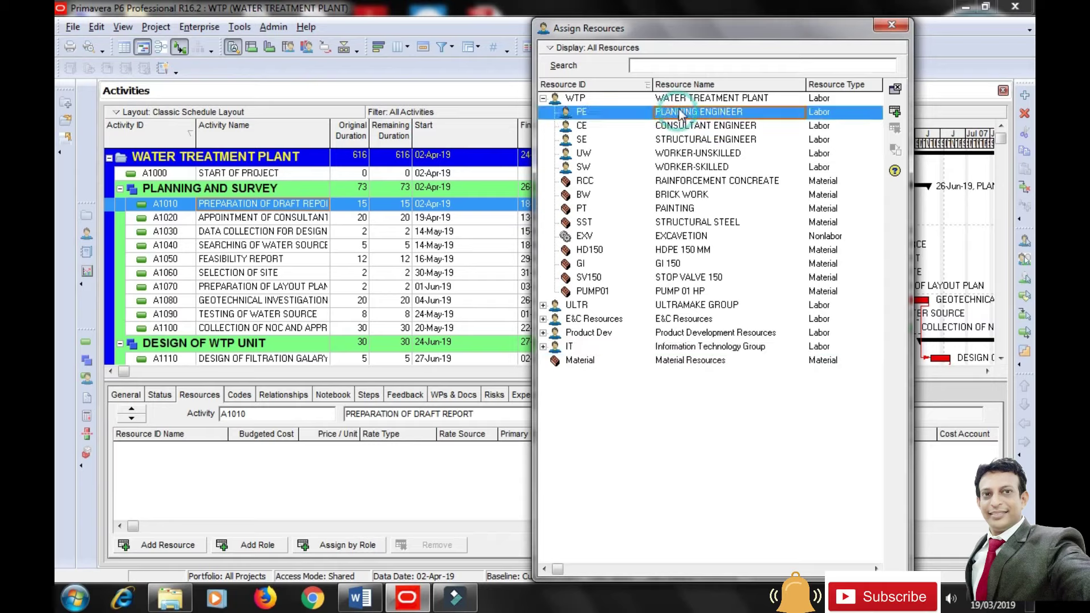
Assign PLANNING ENGINEER to A1010 (15d, Rs22,500) and close the Assign Resources dialog.
left_click(895, 115)
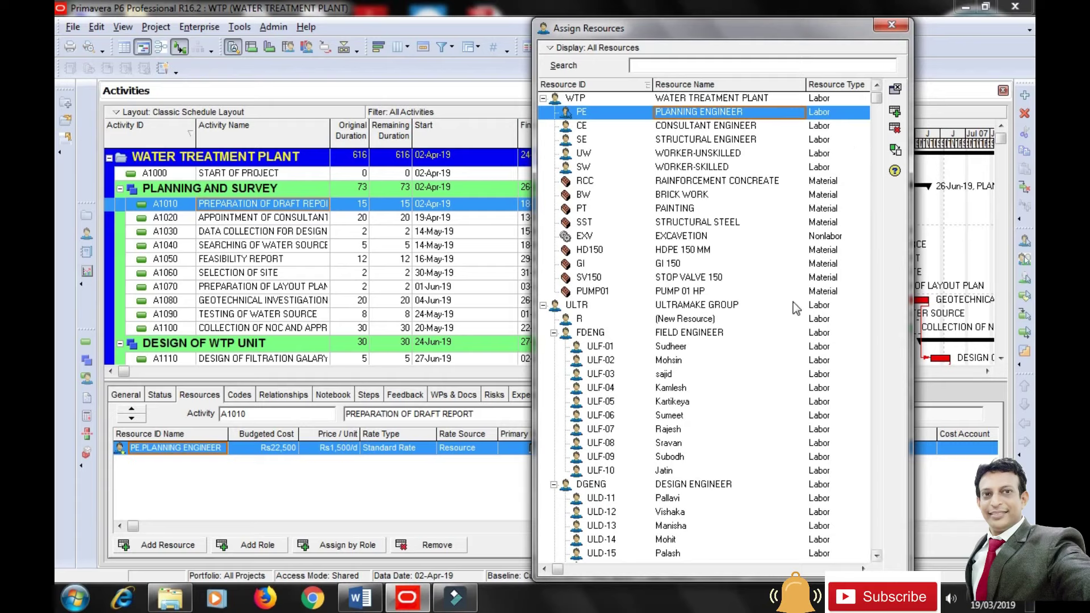
left_click(232, 219)
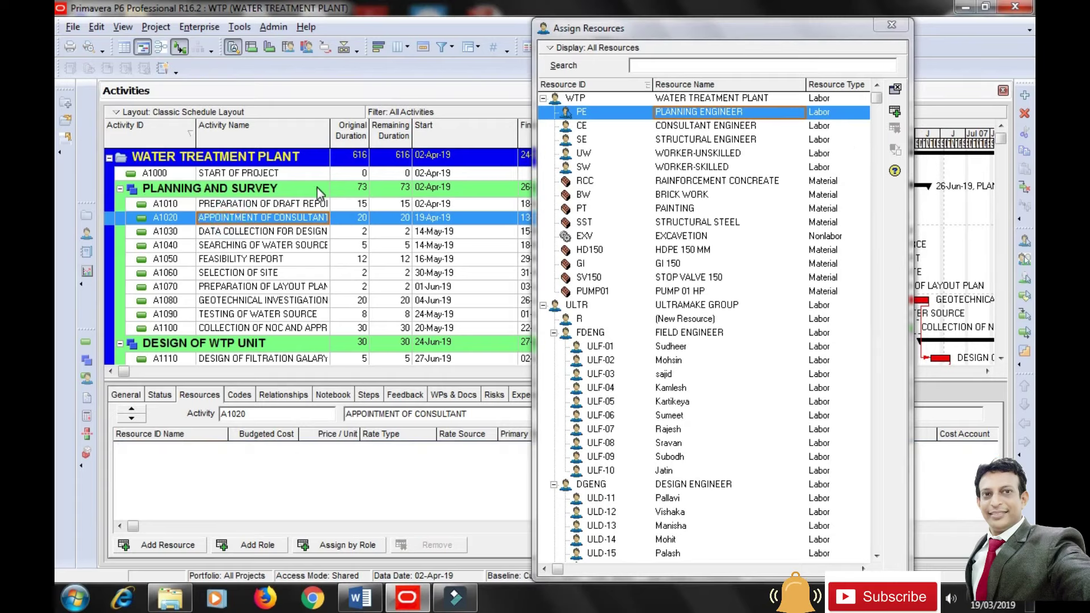
left_click(306, 204)
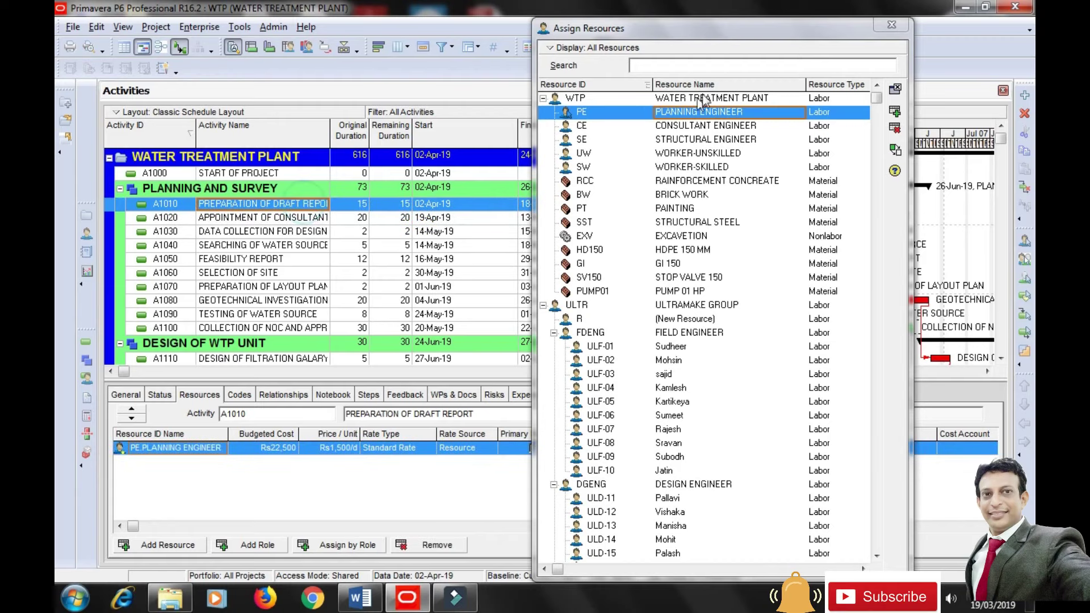
left_click(852, 29)
key("Escape")
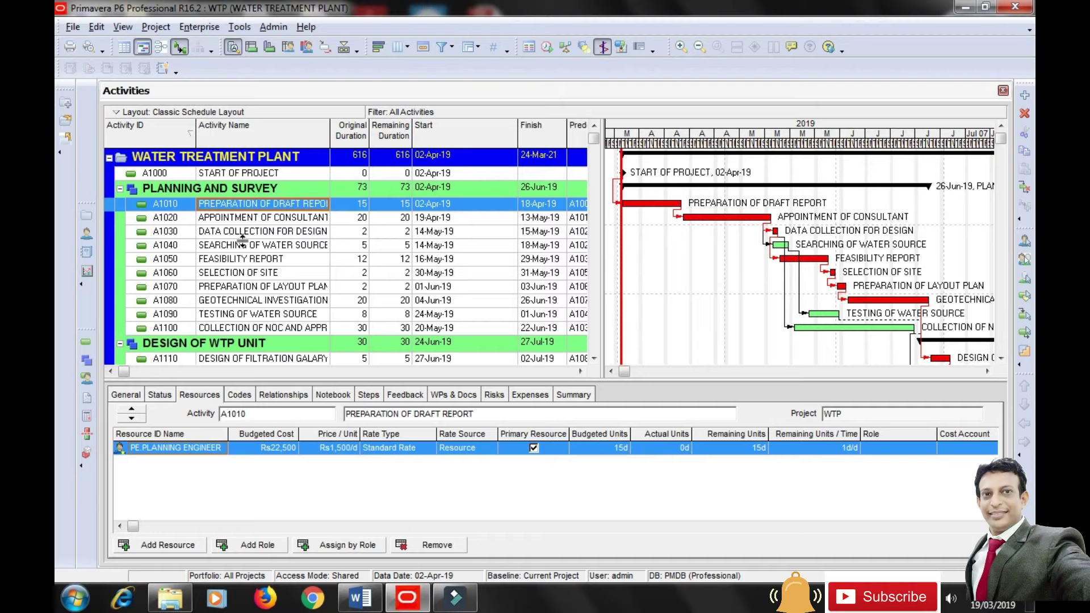
Assign CONSULTANT ENGINEER to activities A1020, A1030 and A1040.
left_click(252, 220)
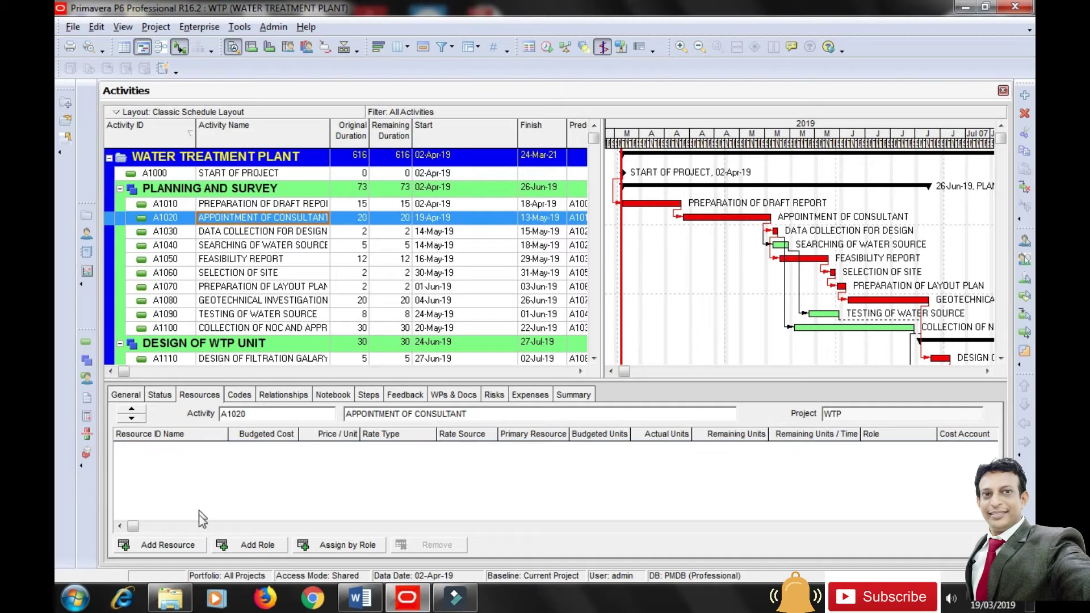
left_click(179, 543)
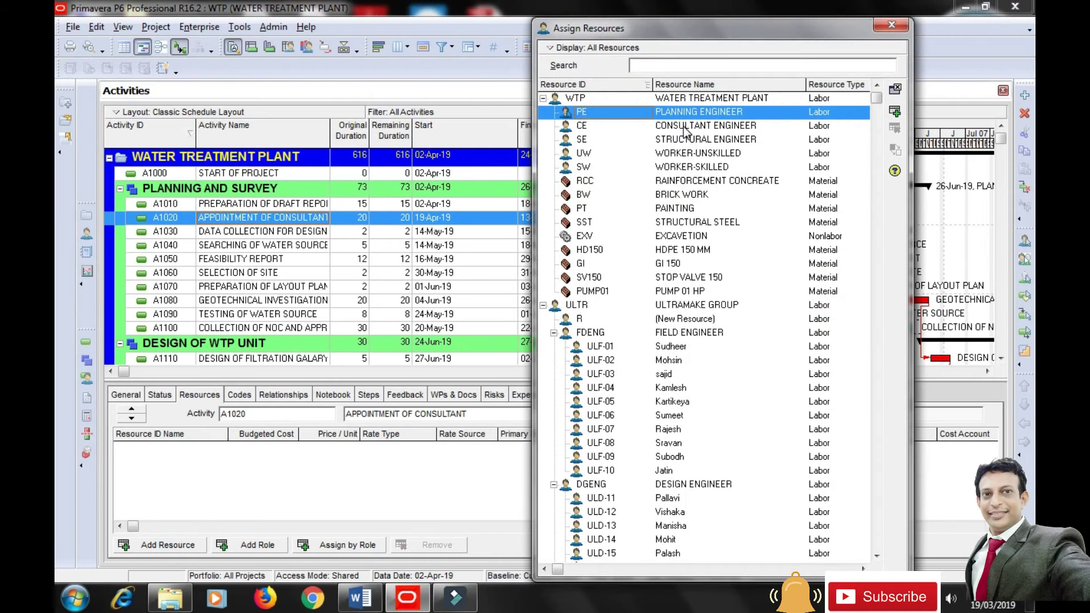
left_click(686, 130)
left_click(895, 111)
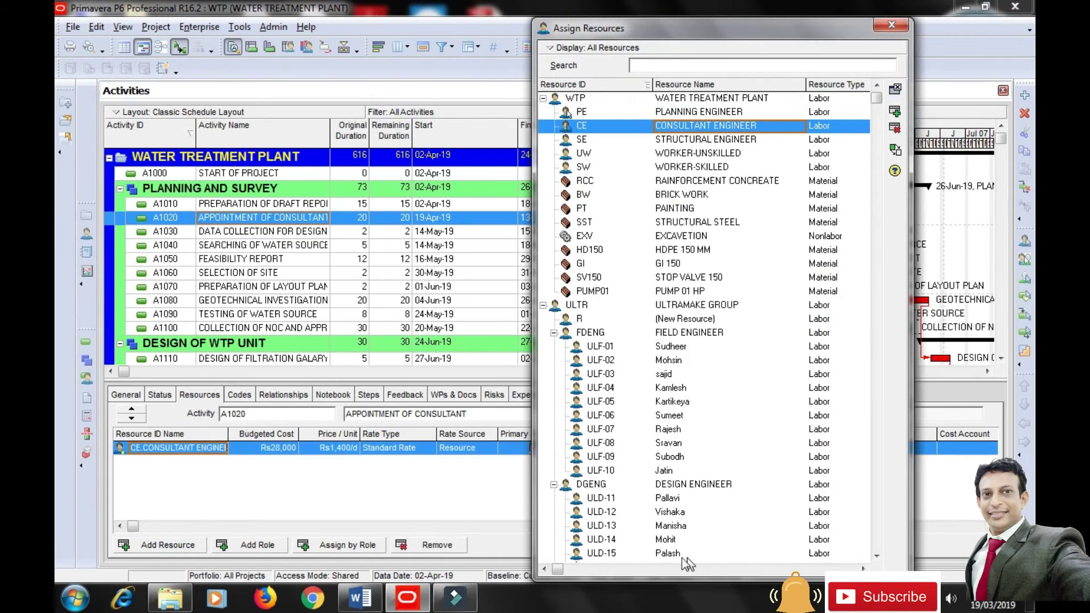
left_click(250, 232)
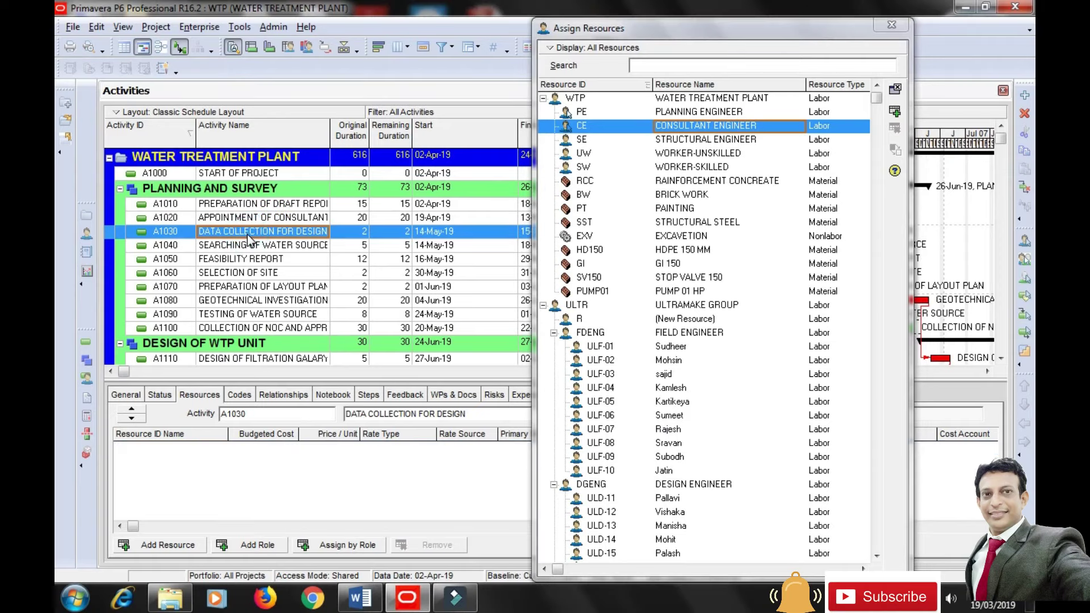
left_click(895, 112)
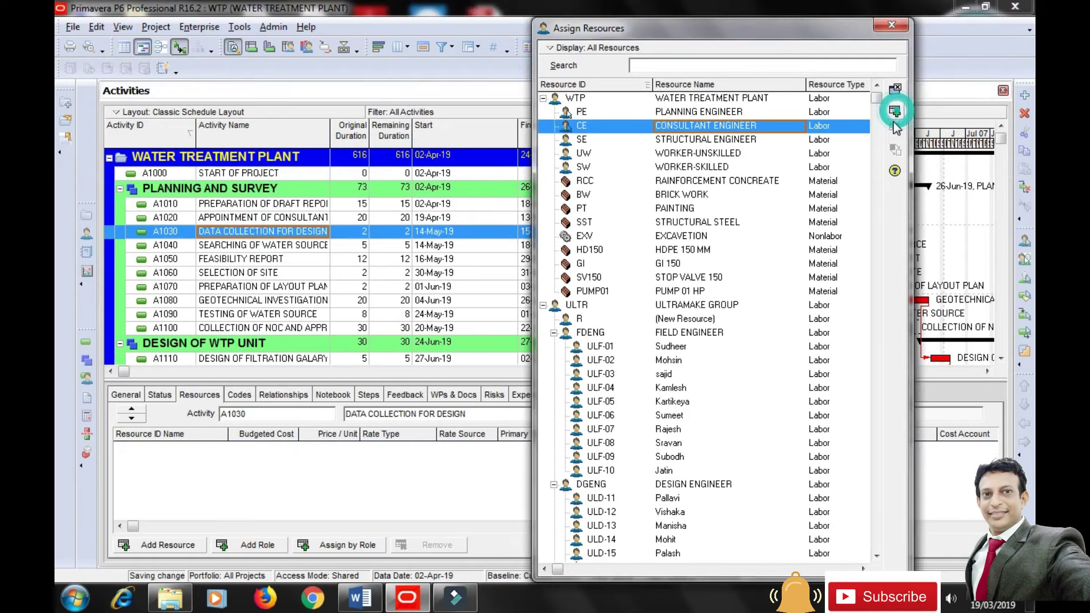
left_click(230, 246)
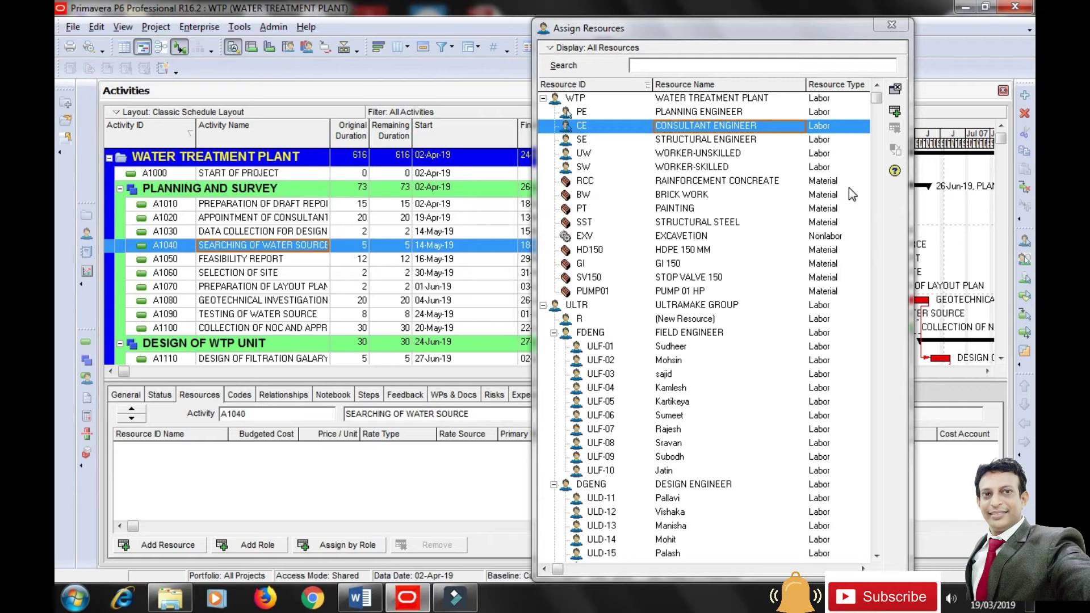
left_click(895, 112)
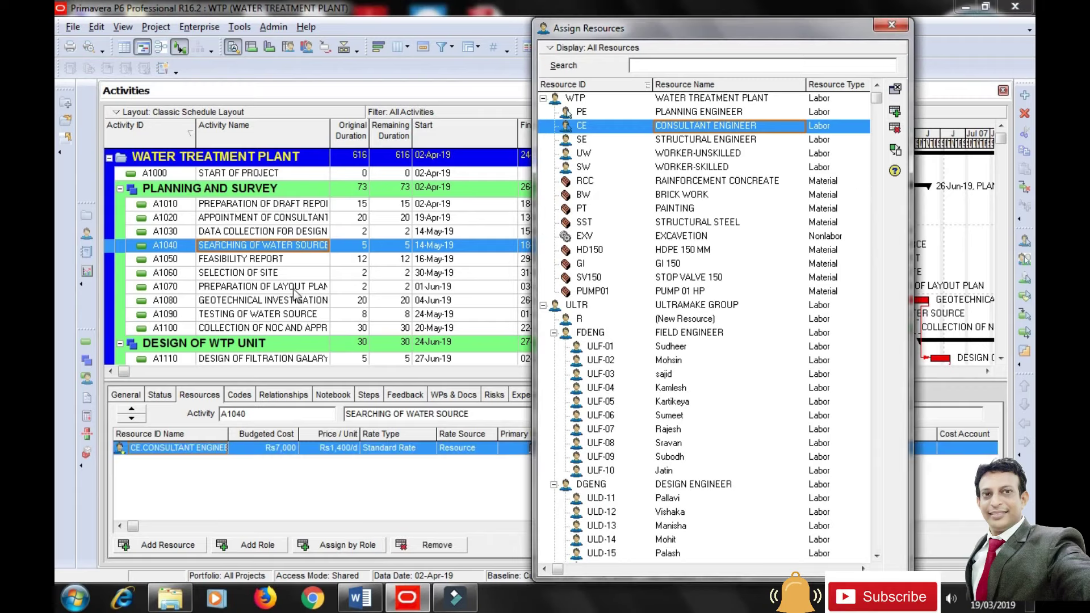
Assign PLANNING ENGINEER to A1050 and A1070, and CONSULTANT ENGINEER to A1060.
left_click(259, 263)
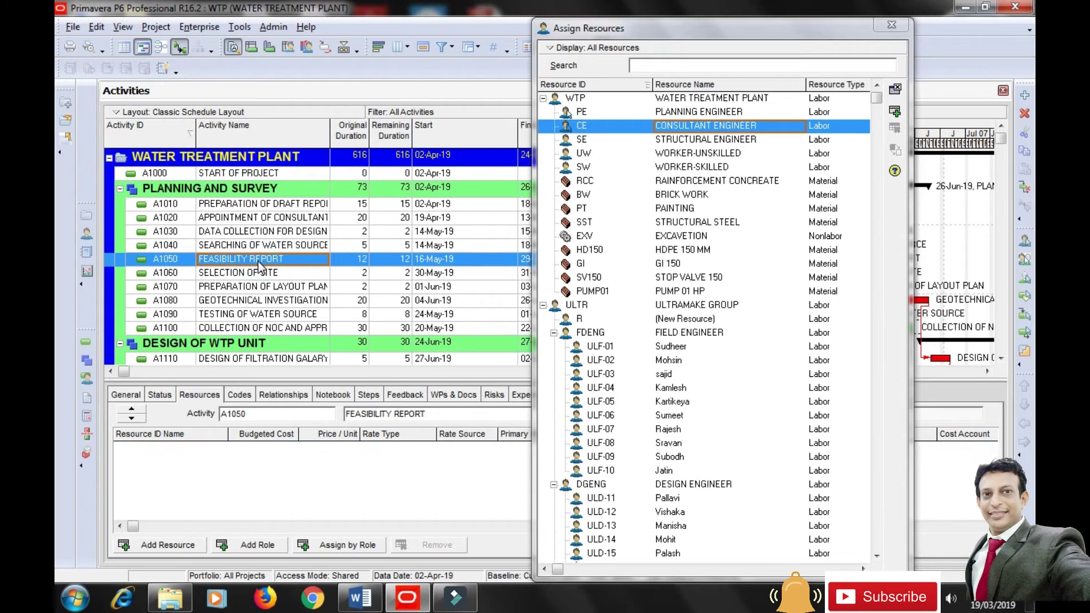
left_click(690, 112)
left_click(895, 112)
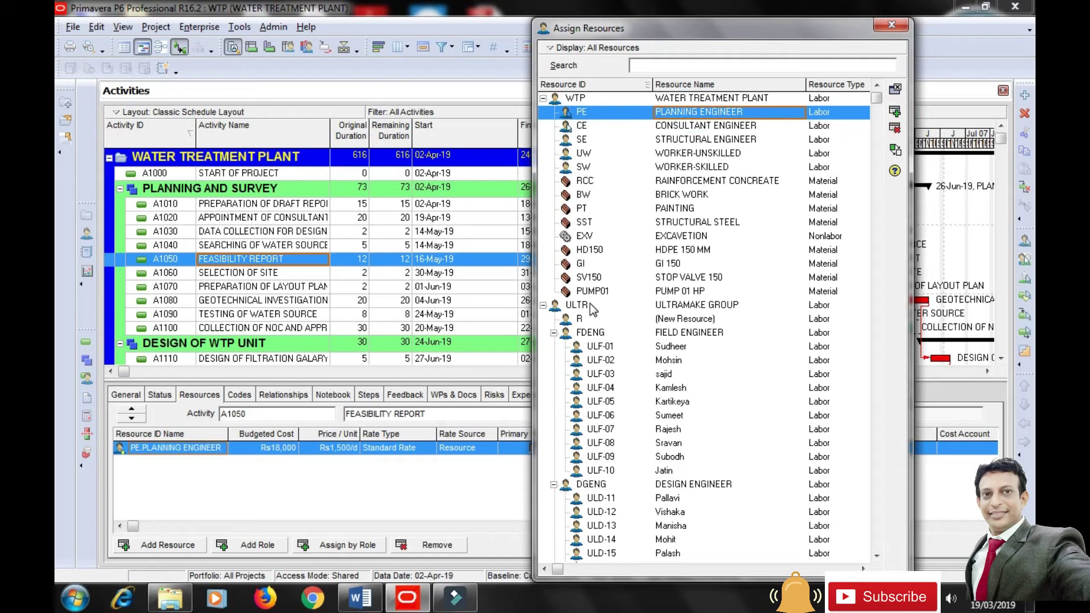
left_click(225, 275)
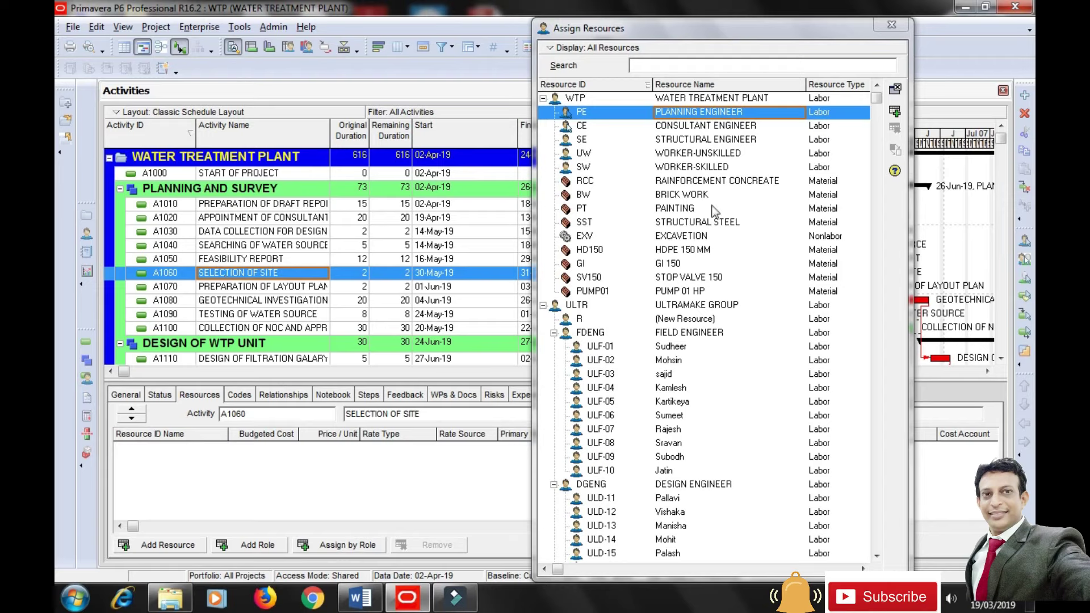
left_click(704, 126)
left_click(895, 111)
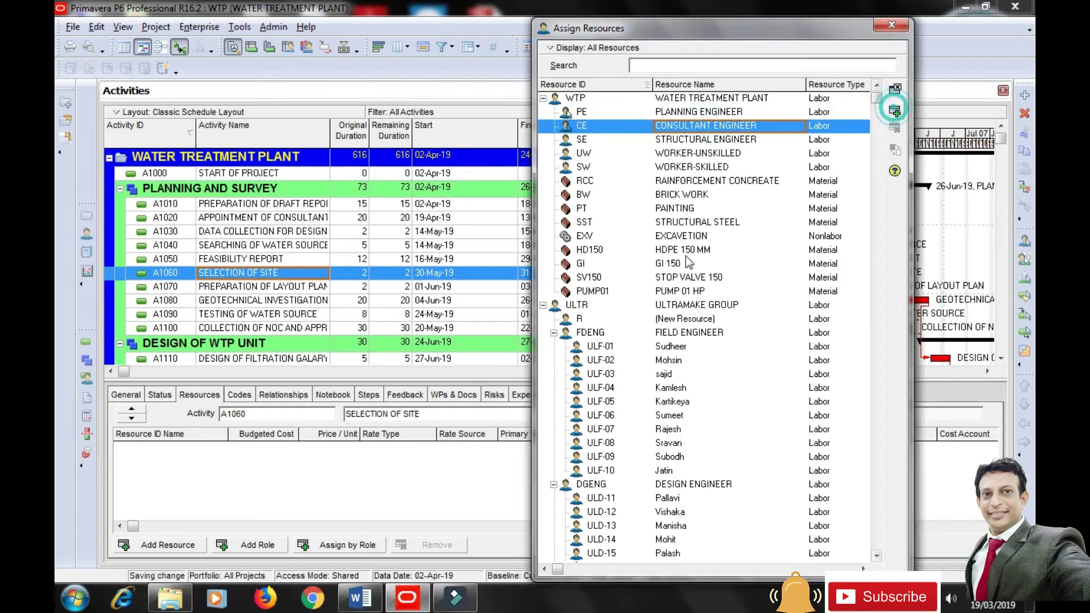
left_click(224, 288)
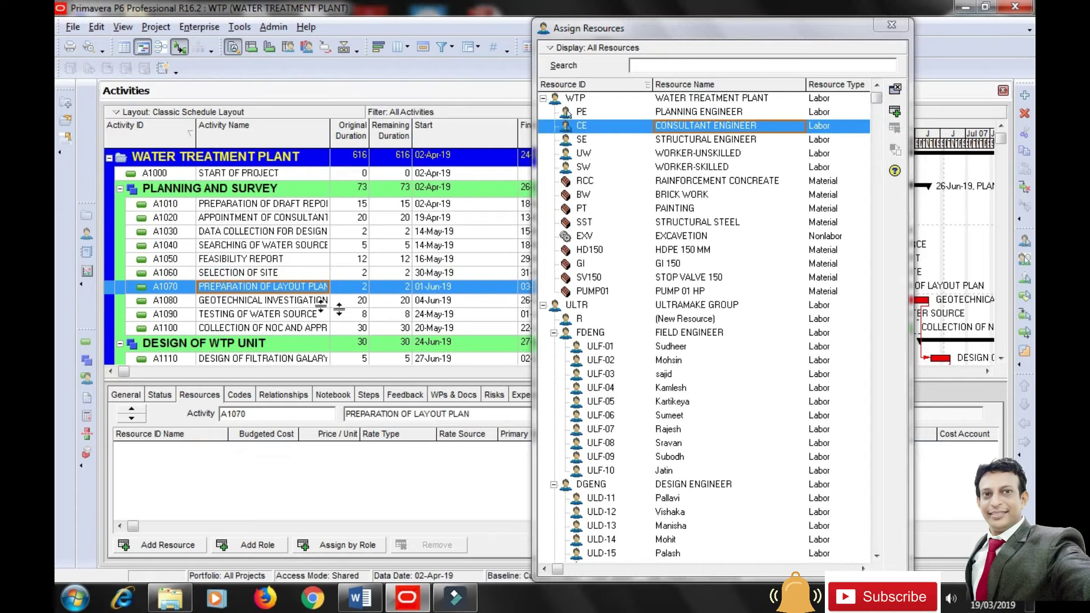
left_click(698, 113)
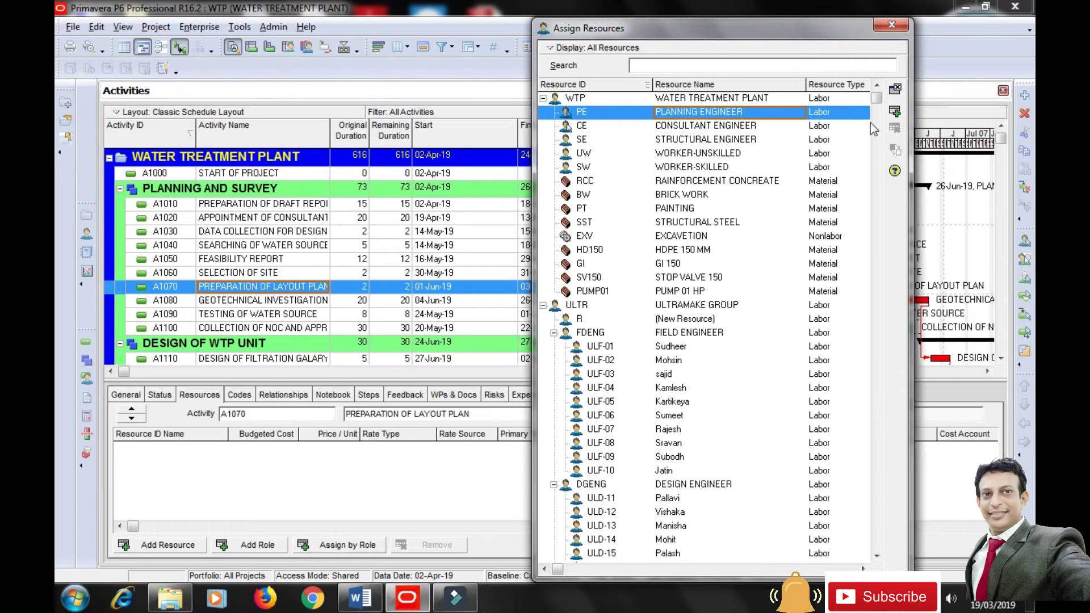
left_click(895, 111)
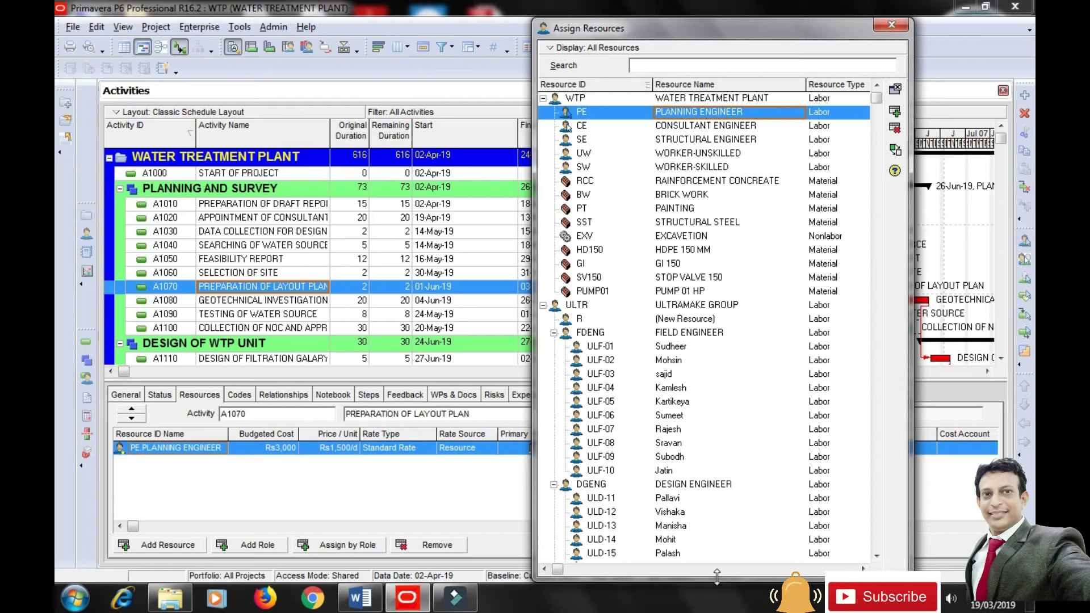
Scroll down the activity list and select A1110 DESIGN OF FILTRATION GALARY.
left_click(1001, 359)
left_click(1001, 358)
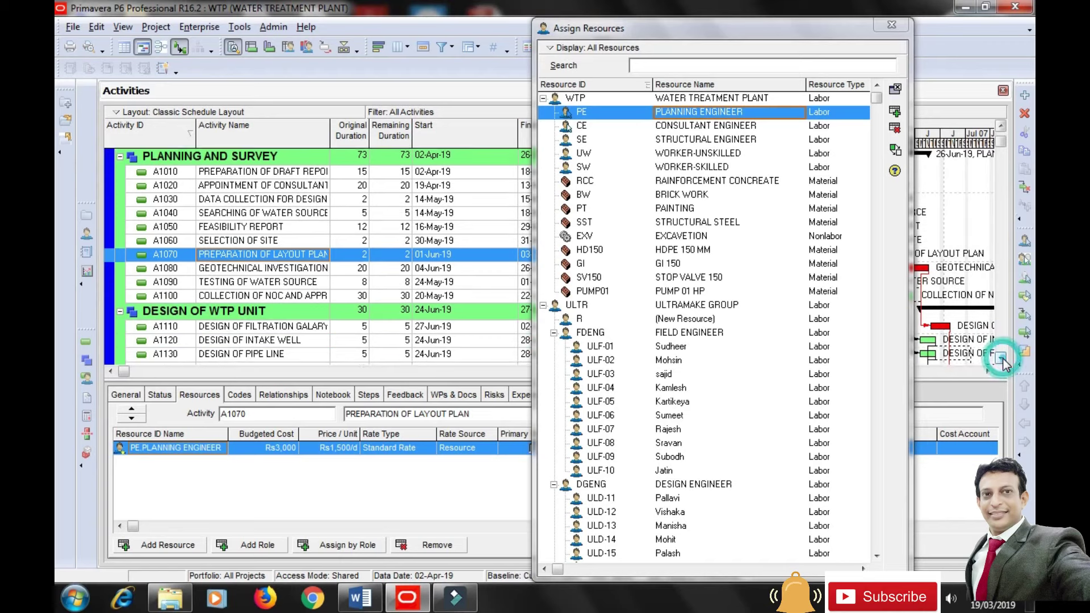
left_click(1001, 359)
left_click(1001, 358)
left_click(1001, 359)
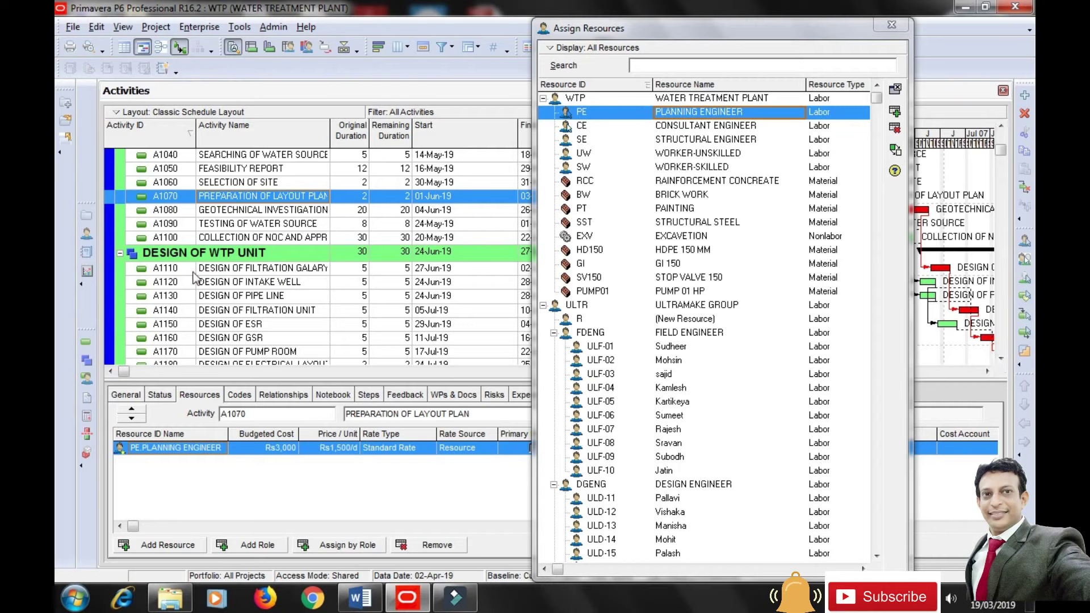
left_click(214, 271)
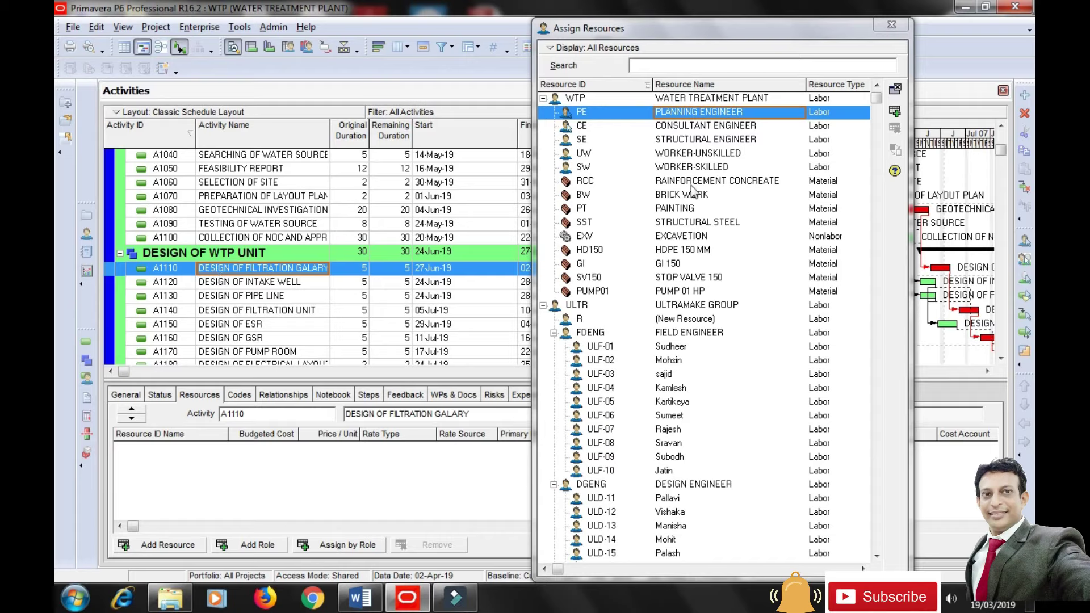
Assign the Structural Engineer to design activities A1110, A1120 and A1130.
left_click(701, 142)
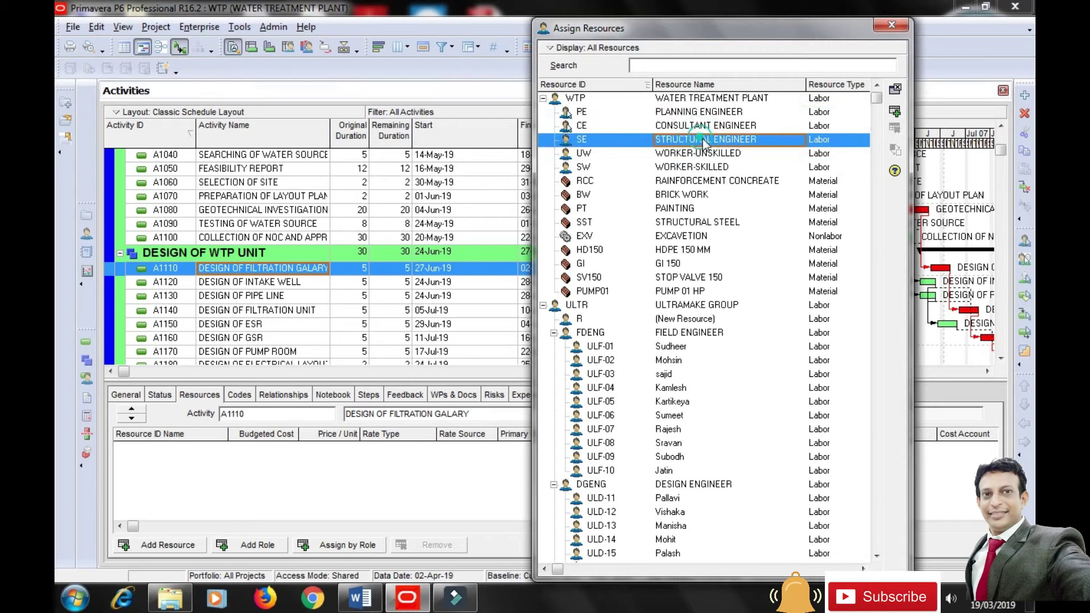
left_click(896, 112)
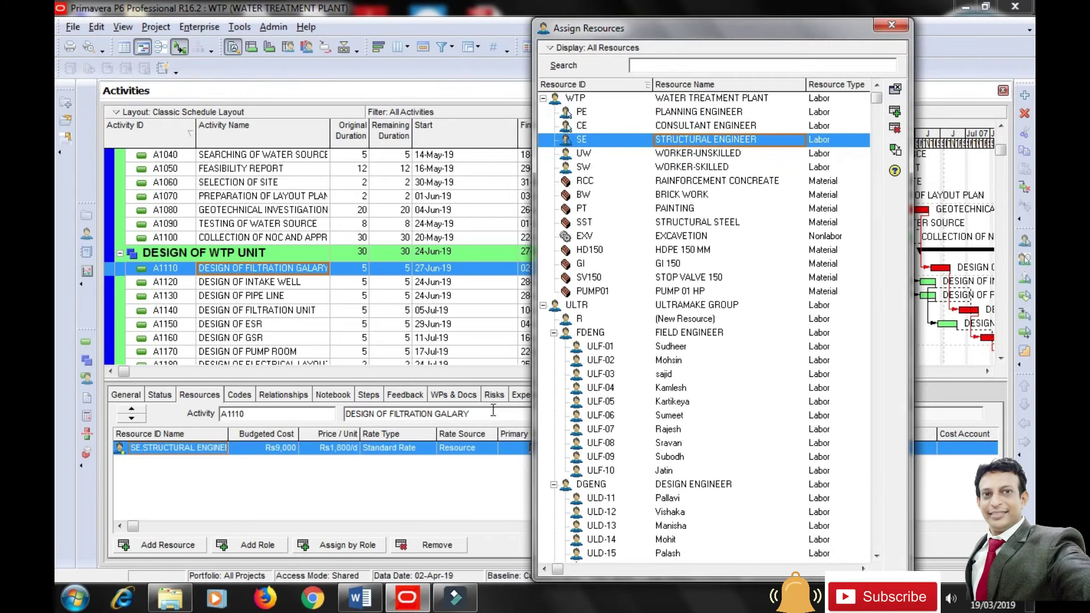
left_click(272, 284)
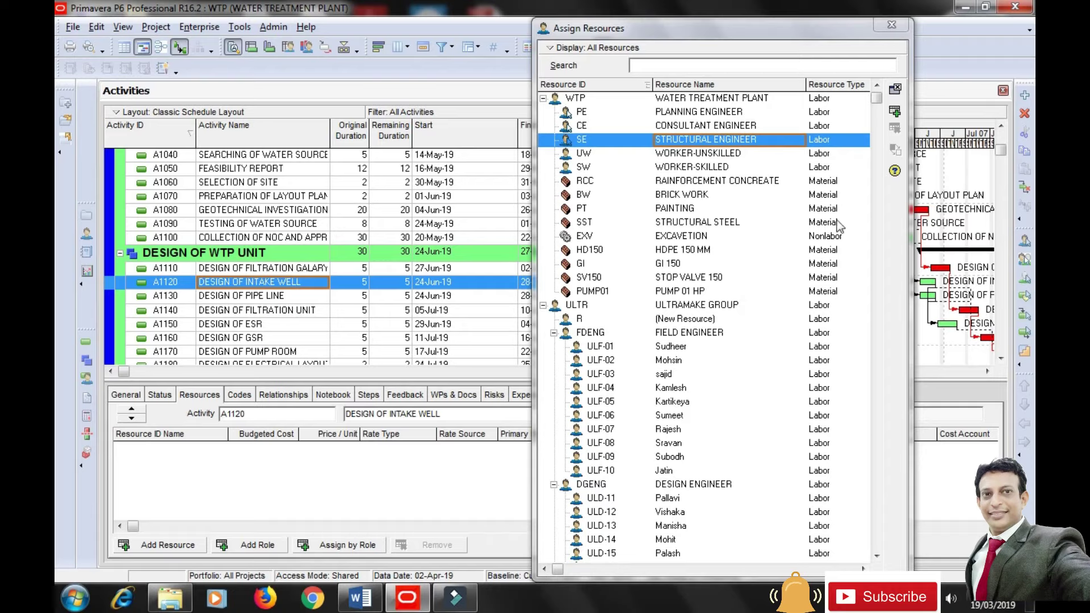
left_click(896, 111)
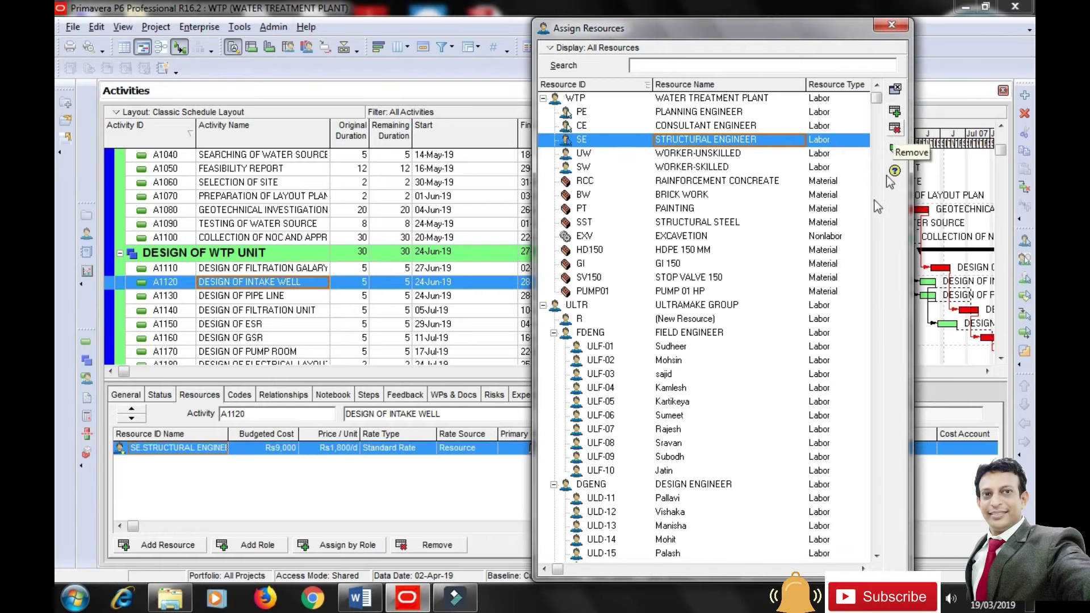
left_click(236, 296)
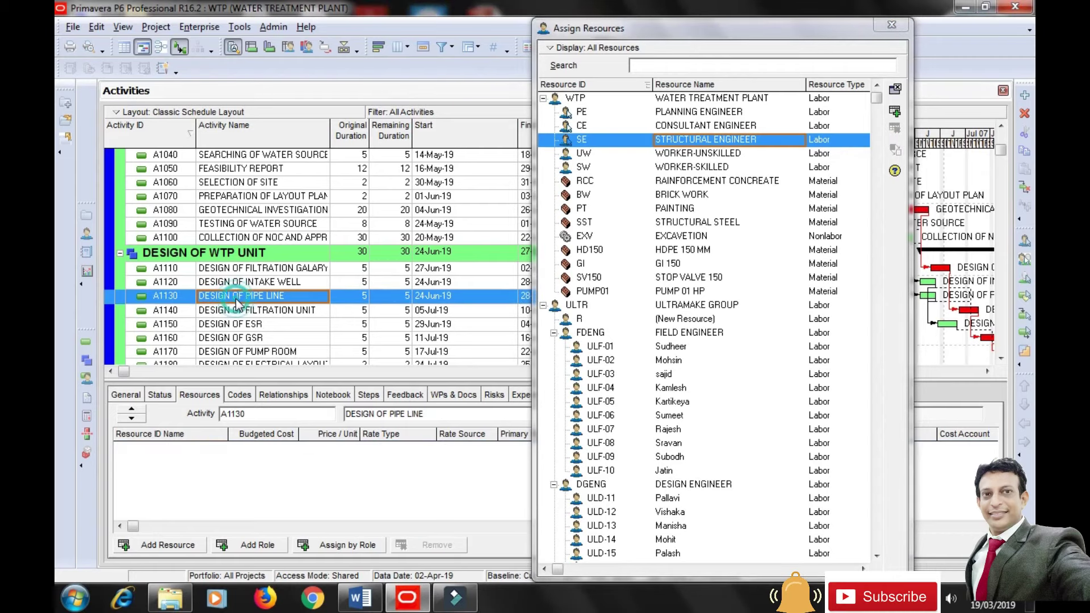
left_click(896, 112)
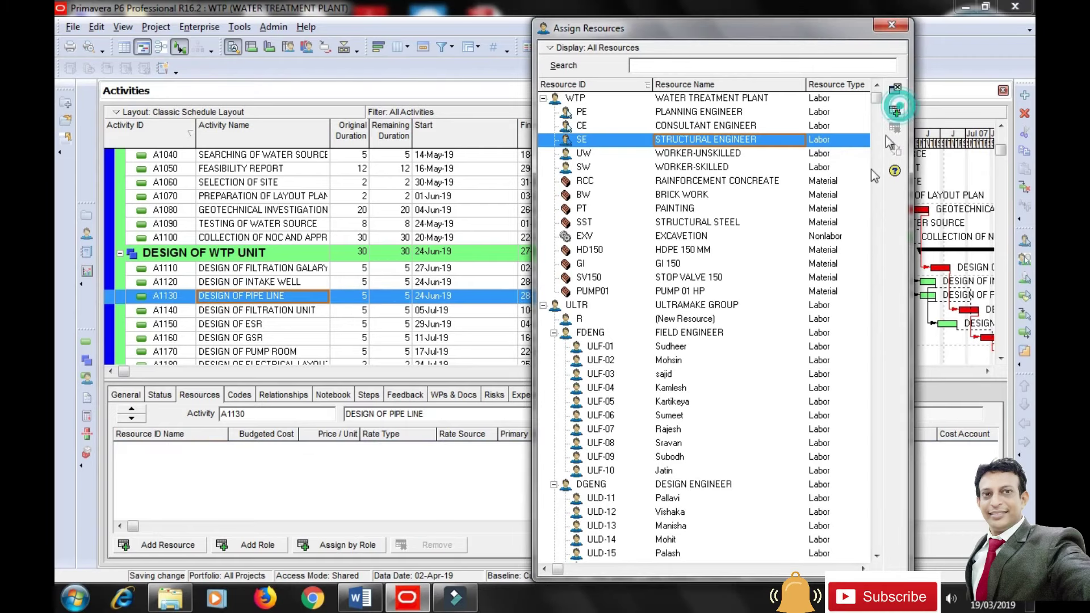
Assign the Structural Engineer to A1140, A1150, A1160 and A1170 at Rs9,000 each.
left_click(281, 317)
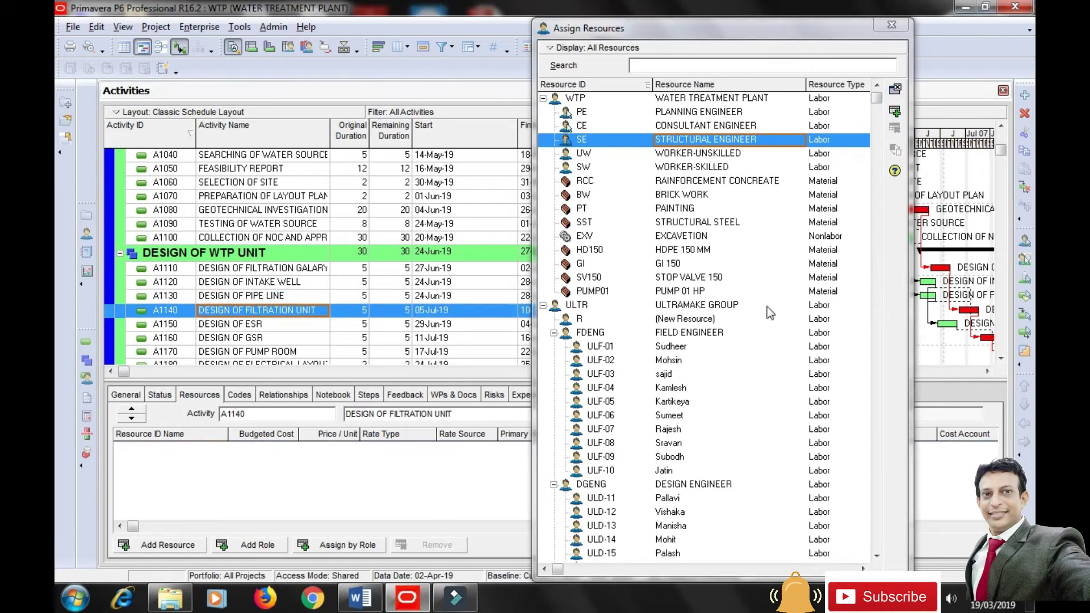
left_click(896, 112)
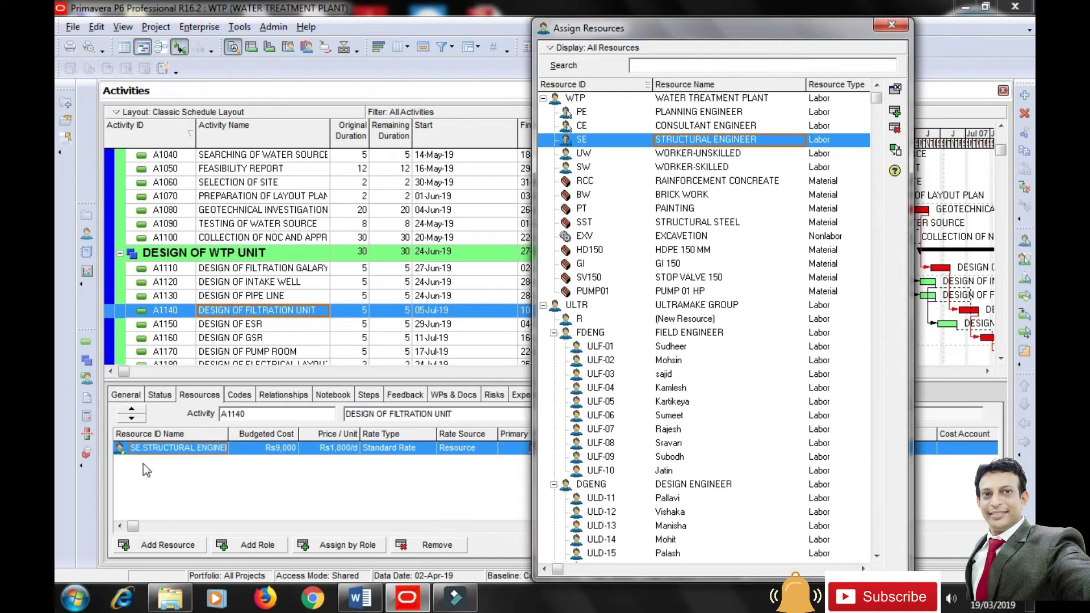
left_click(242, 326)
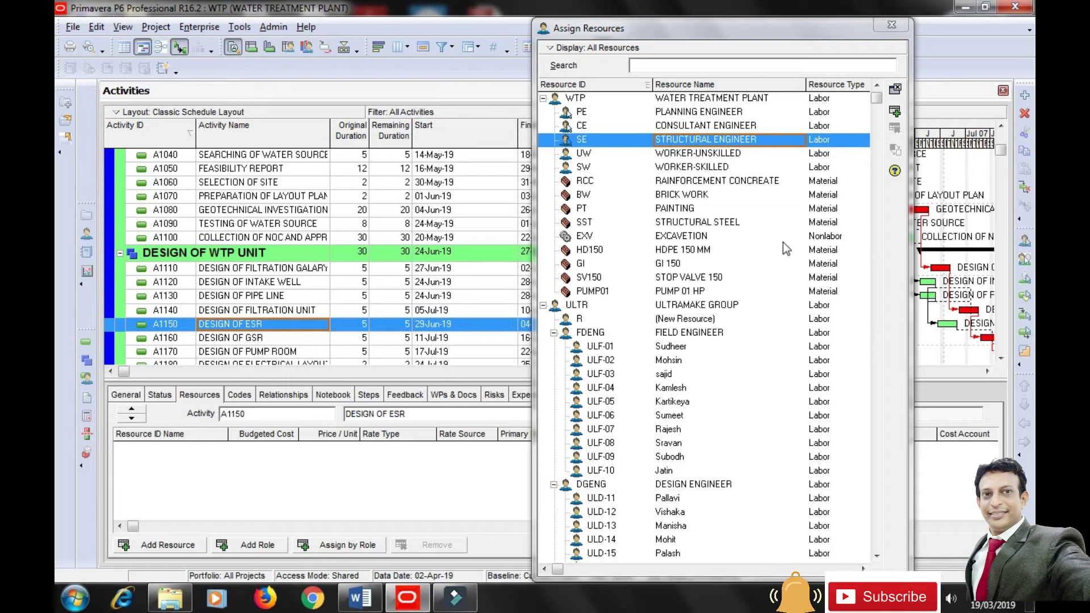
left_click(895, 111)
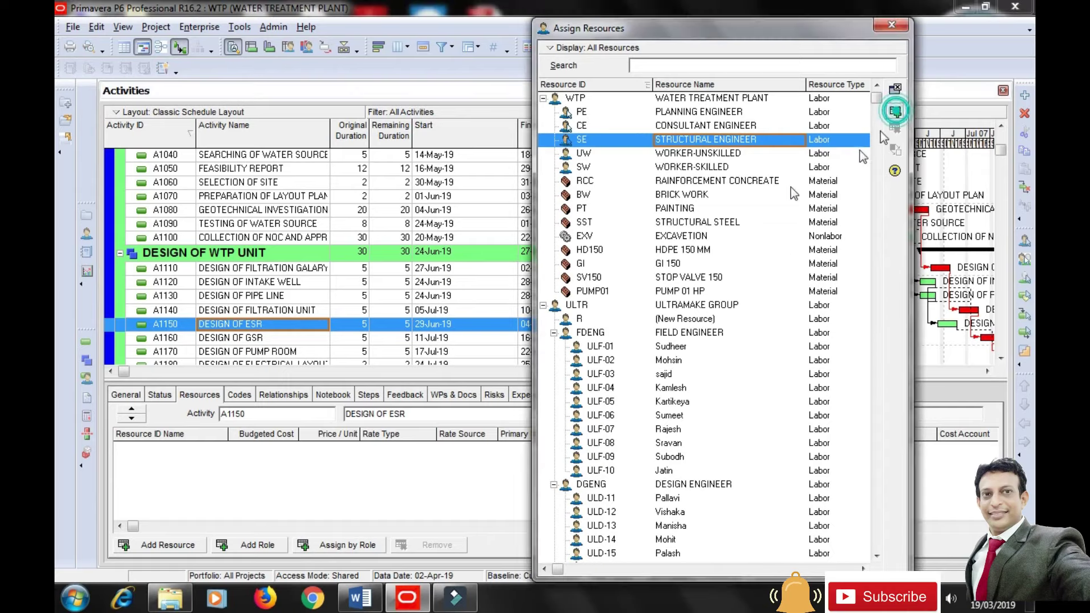
left_click(229, 339)
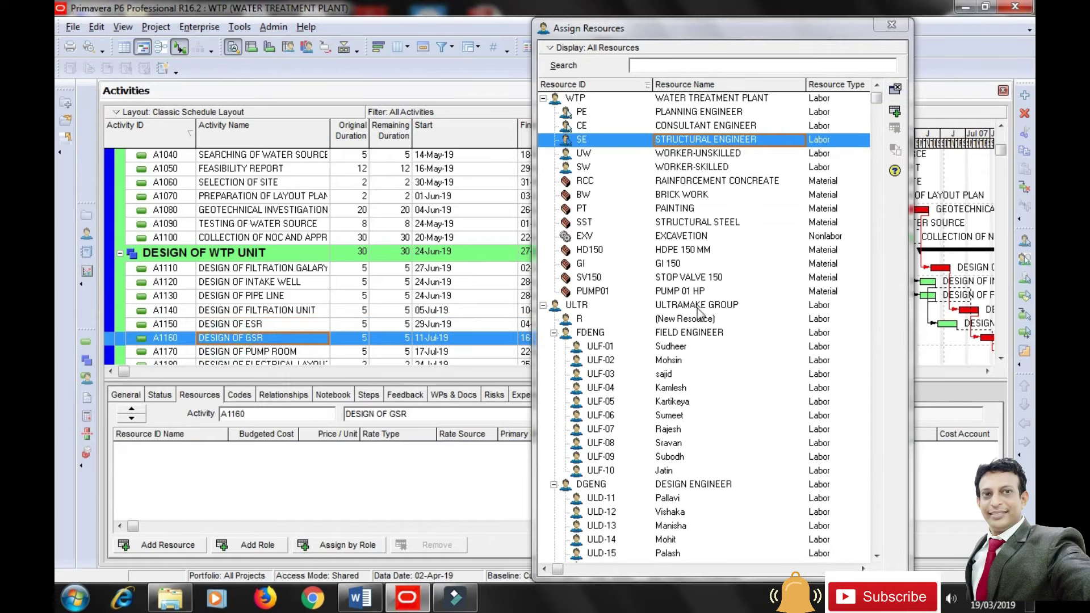
left_click(896, 111)
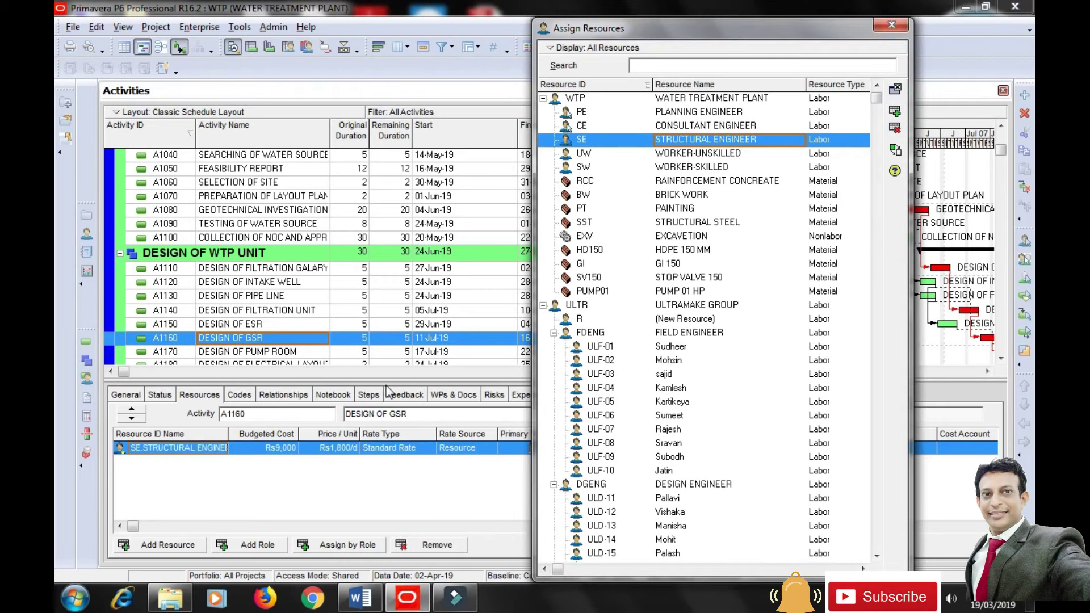
left_click(253, 357)
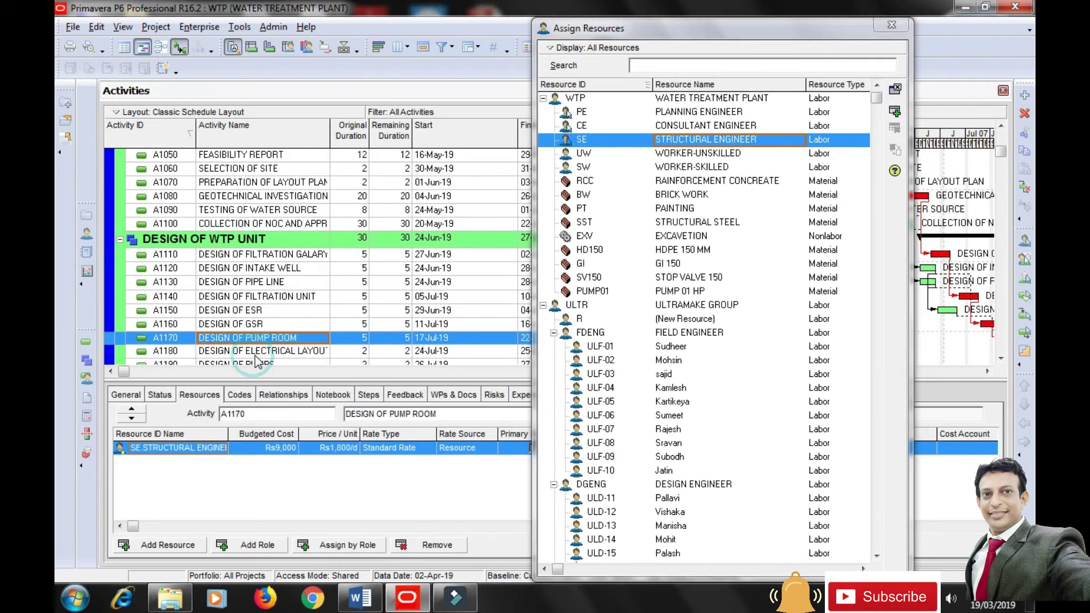
left_click(895, 111)
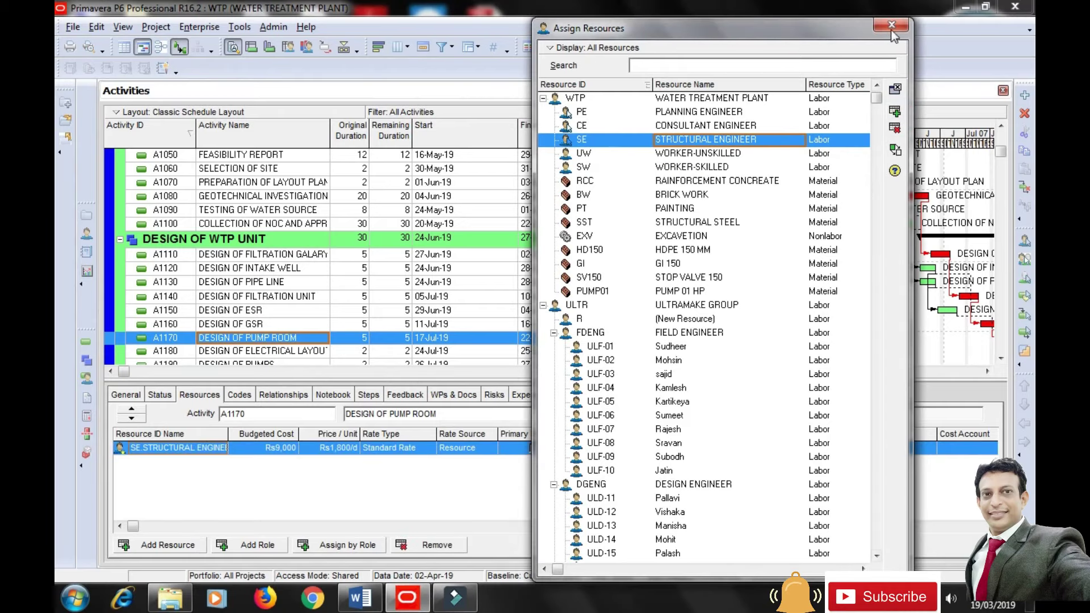
Add the General > Budgeted Units / Time column right after Budgeted Units in the Resources tab.
left_click(891, 26)
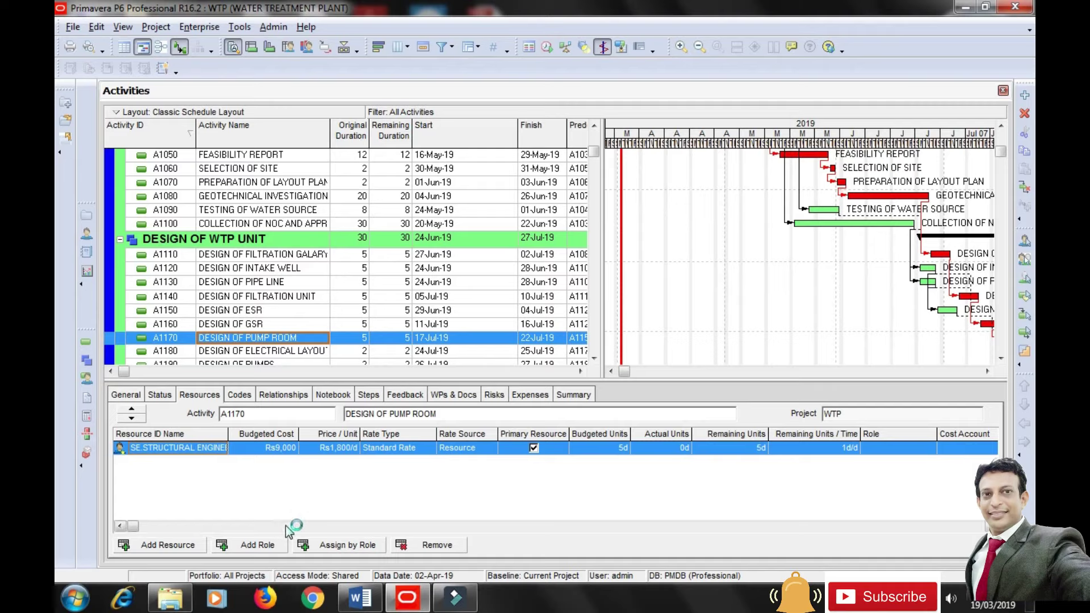
right_click(656, 473)
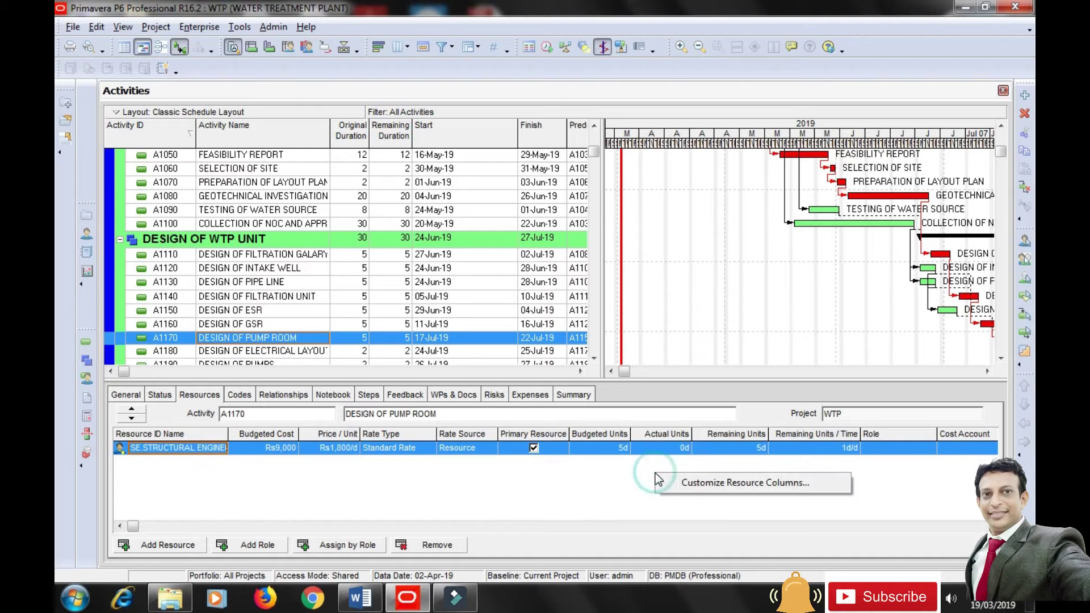
left_click(706, 481)
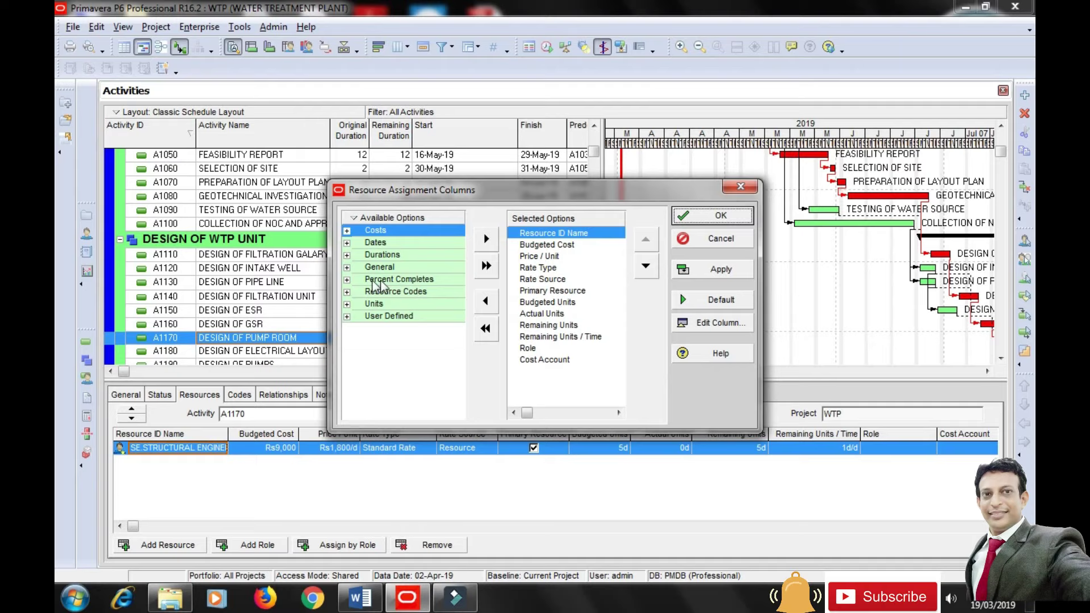
left_click(348, 279)
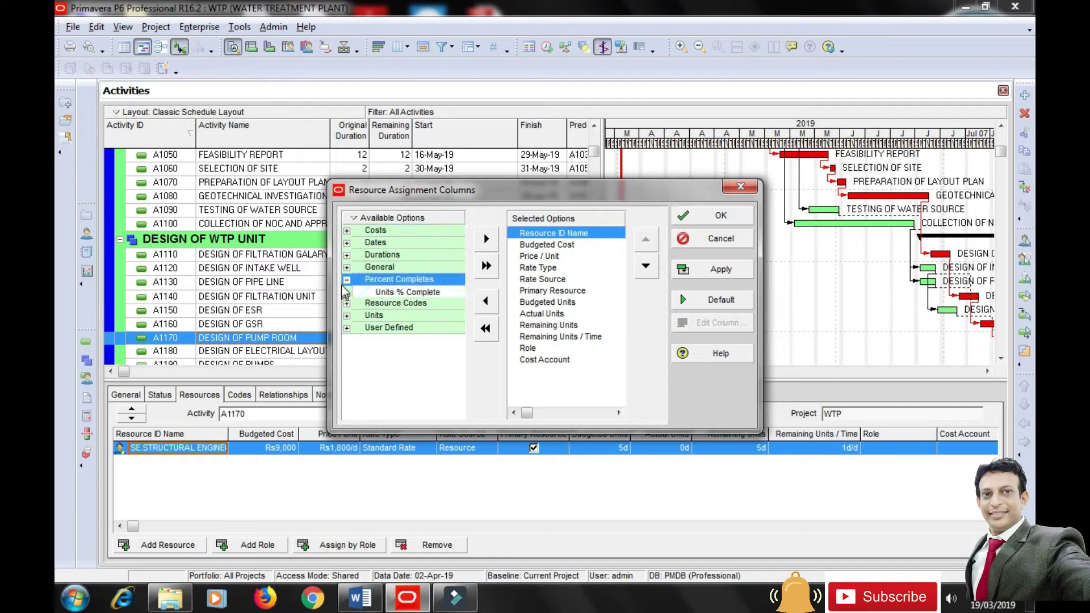
left_click(346, 279)
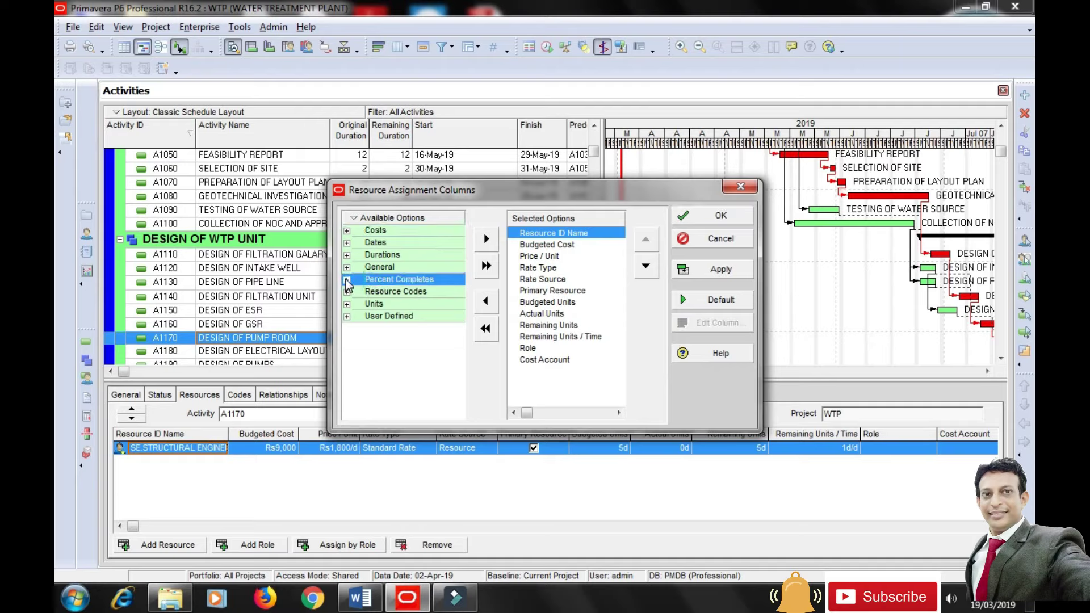
left_click(346, 267)
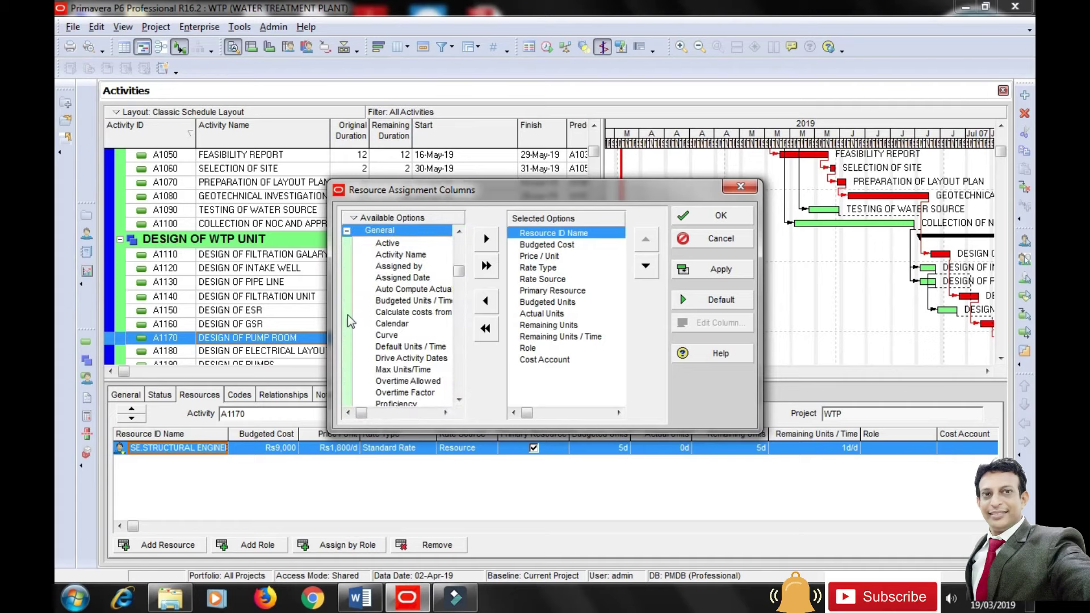
left_click(423, 301)
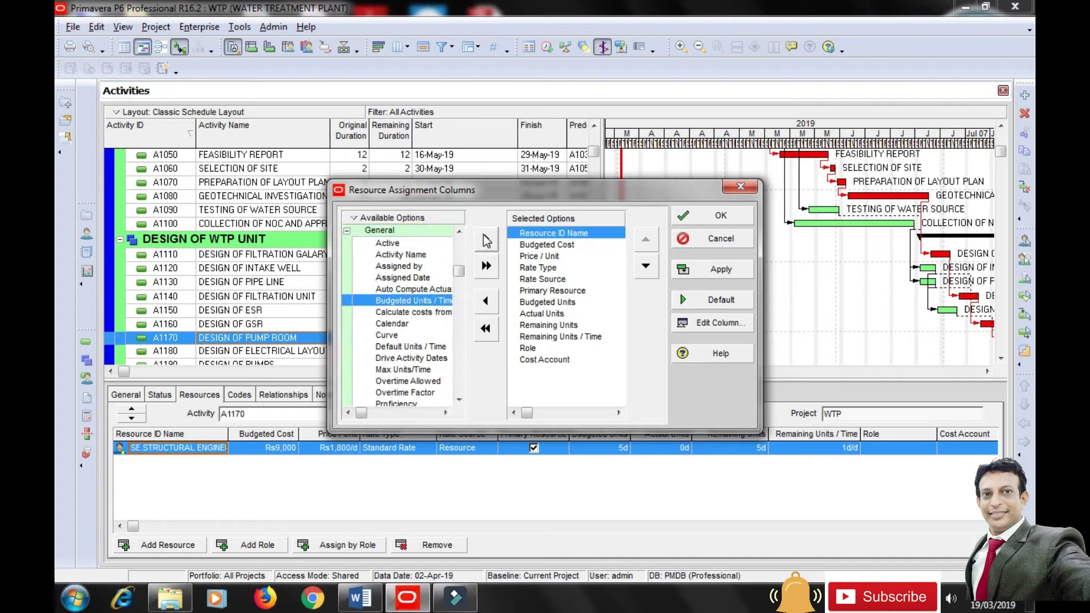
left_click(487, 239)
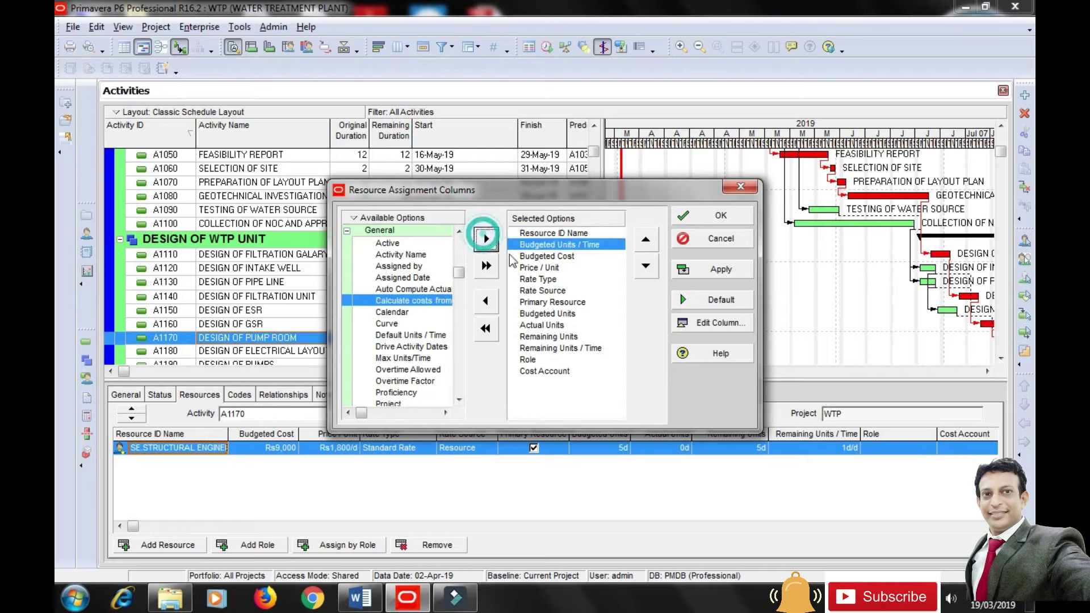
left_click(648, 267)
left_click(649, 267)
left_click(649, 266)
left_click(649, 267)
left_click(649, 266)
left_click(649, 267)
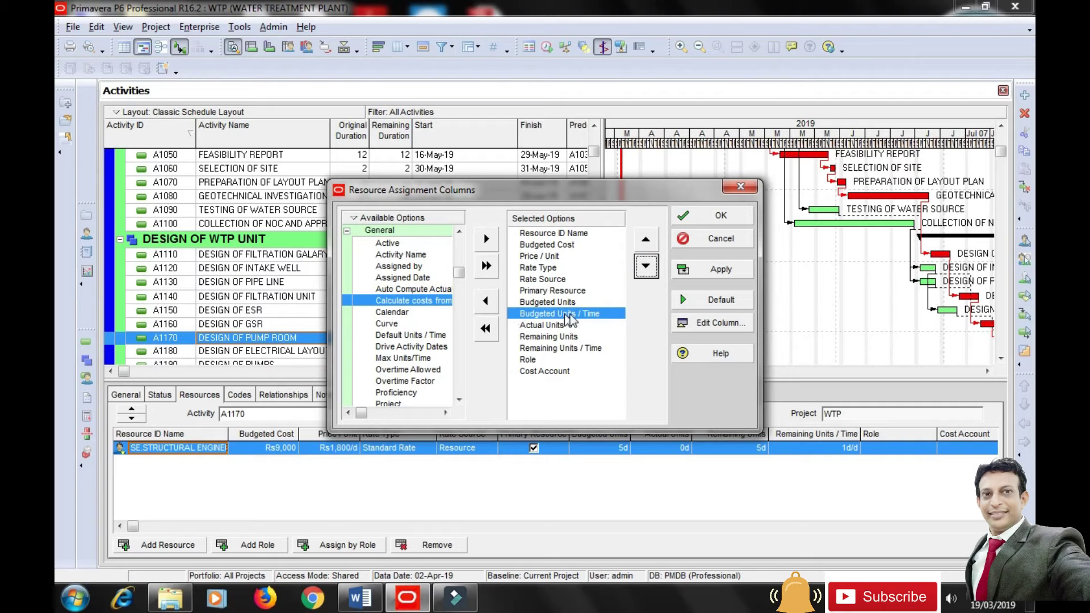
left_click(704, 277)
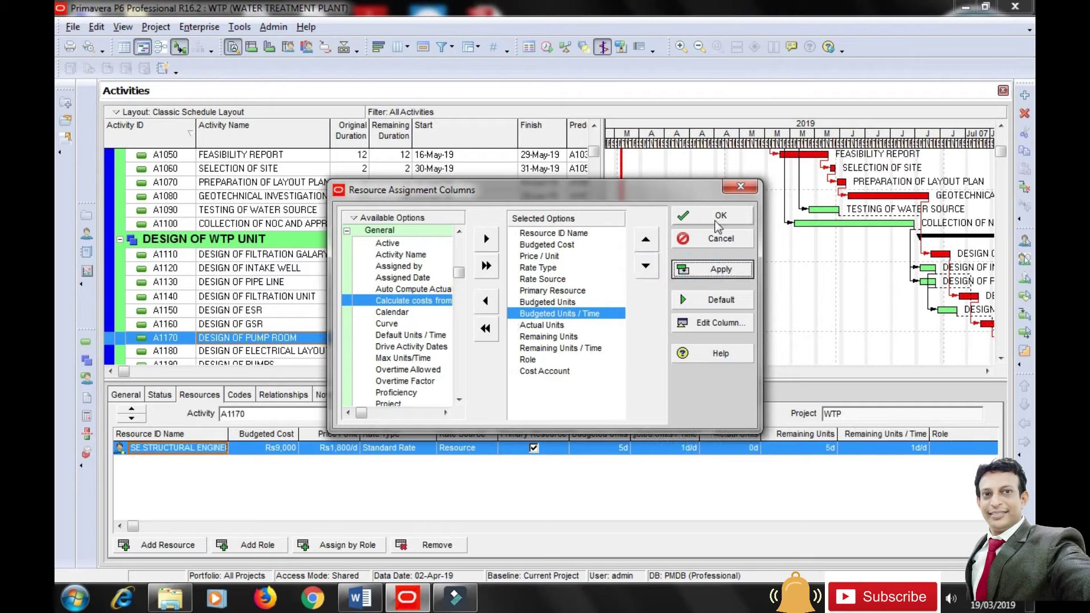
left_click(720, 217)
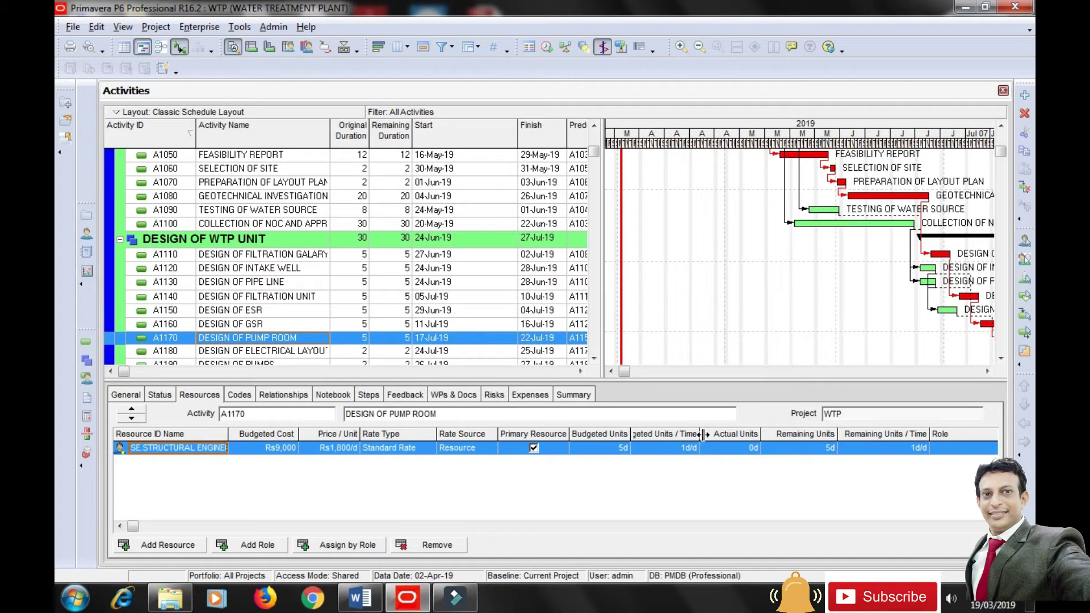
Set the Structural Engineer on A1170 to 2d/d, giving 10d and Rs18,000.
left_click_drag(727, 433, 726, 433)
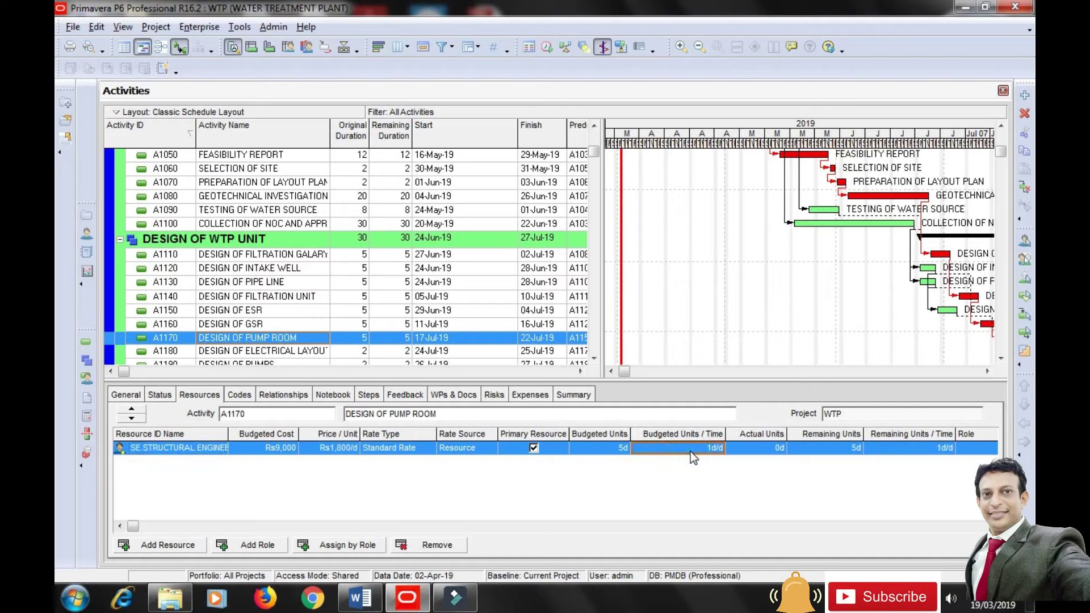
type("2")
key("Return")
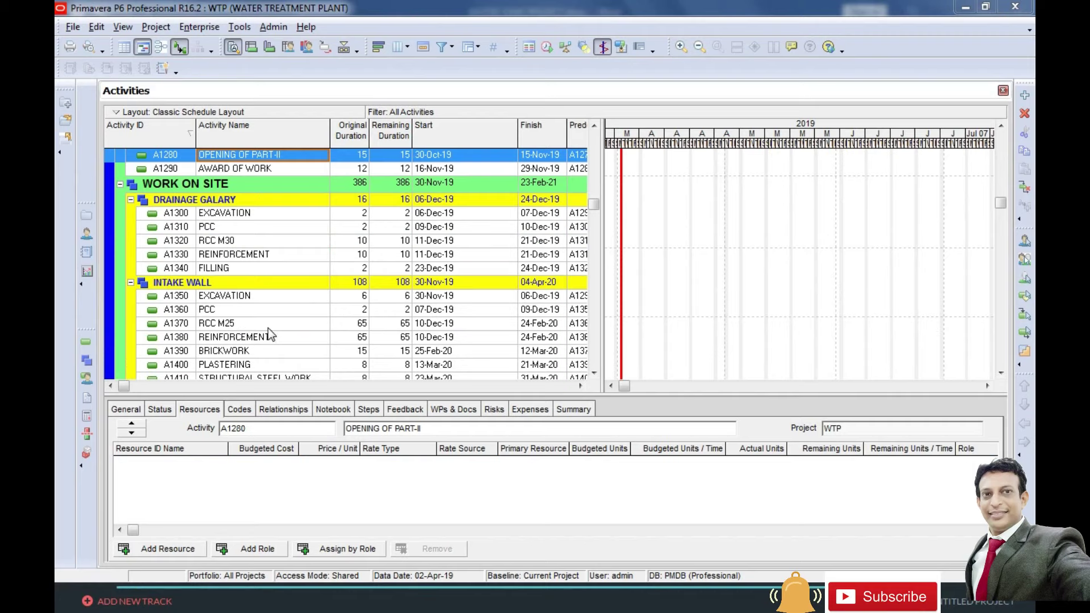
left_click_drag(631, 385, 744, 386)
left_click(236, 213)
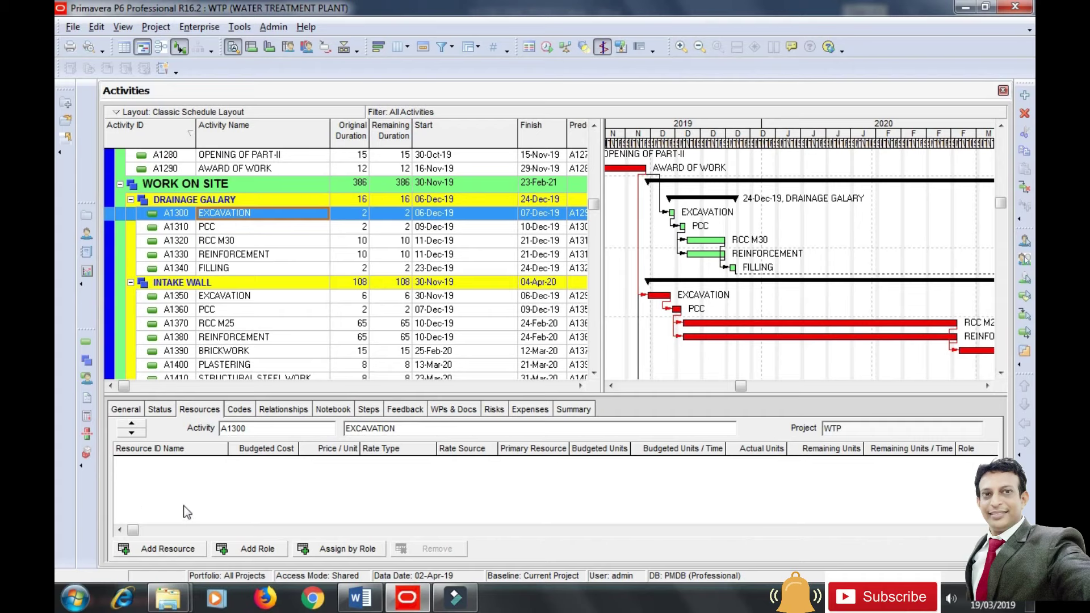
Assign the EXV excavation resource to A1300 EXCAVATION, budgeting 2d at Rs19,200.
left_click(168, 549)
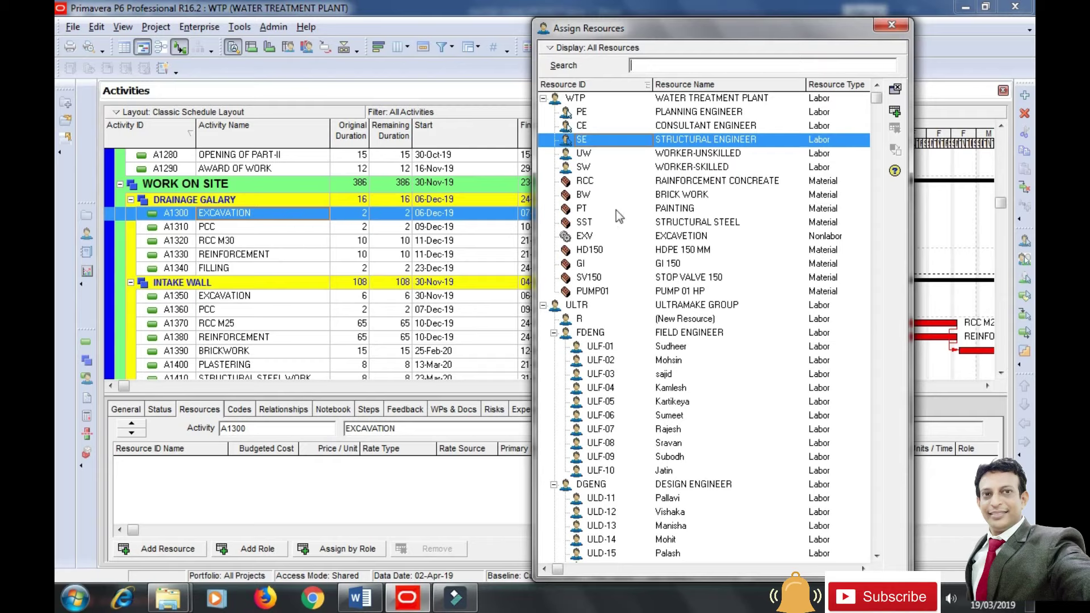
left_click(684, 237)
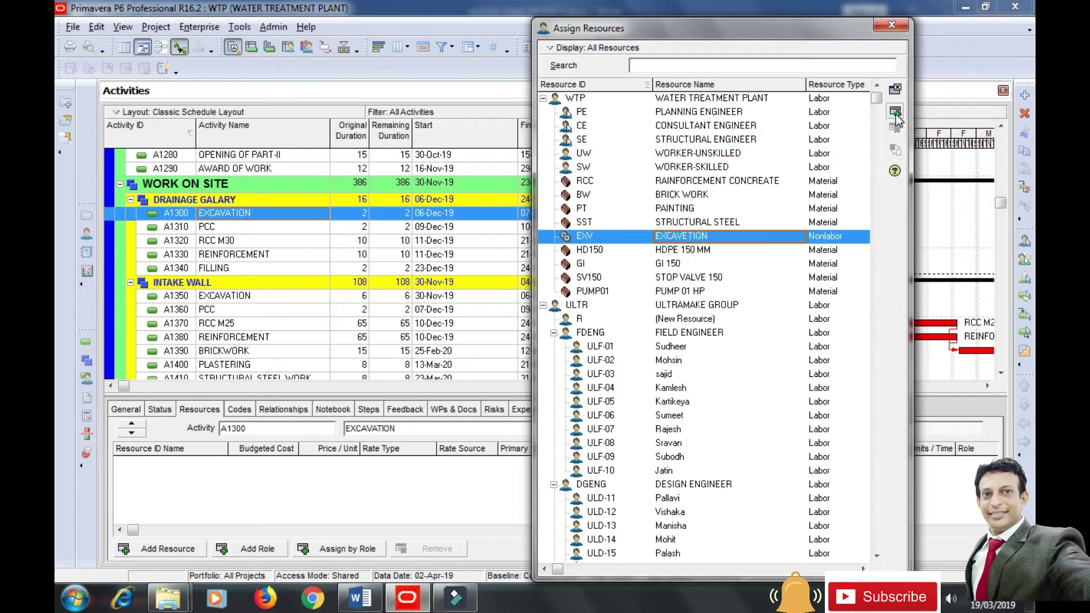
left_click(895, 113)
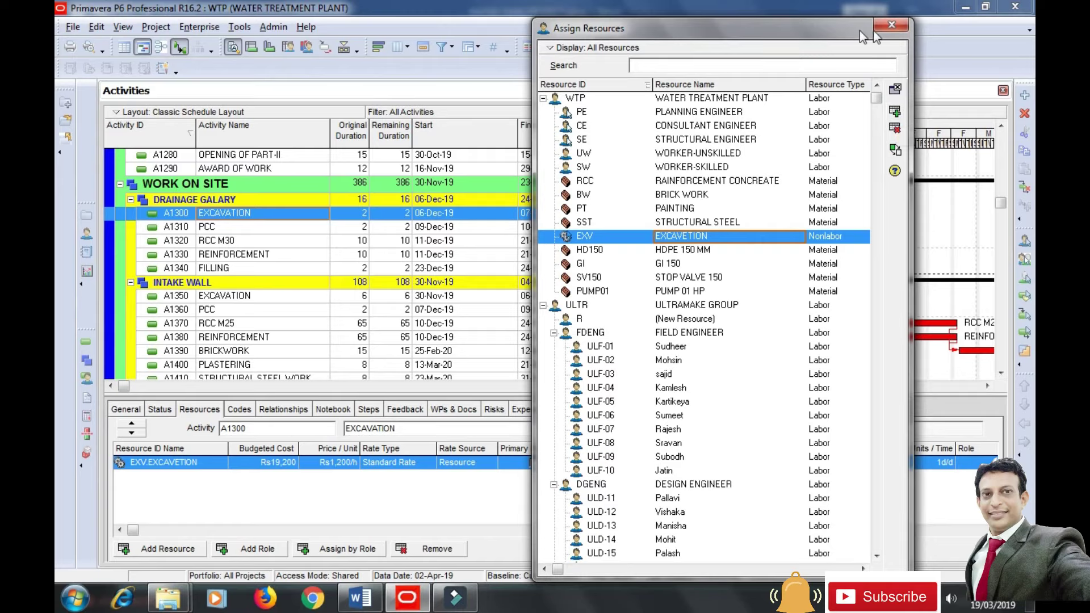
left_click(890, 25)
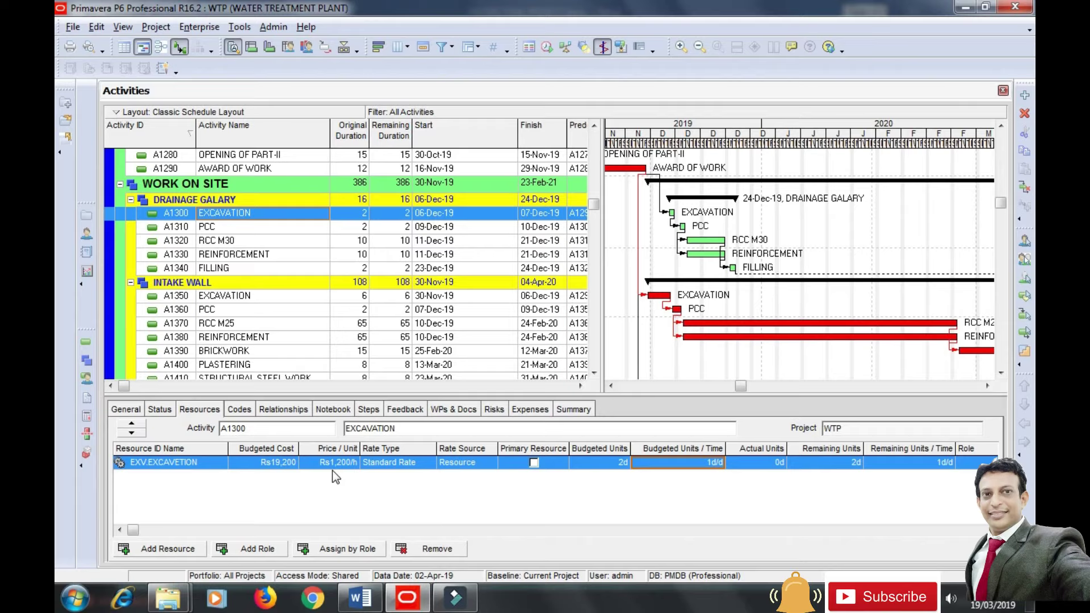
Assign RCC reinforcement concrete and WORKER-UNSKILLED to activity A1320 RCC M30.
left_click(220, 241)
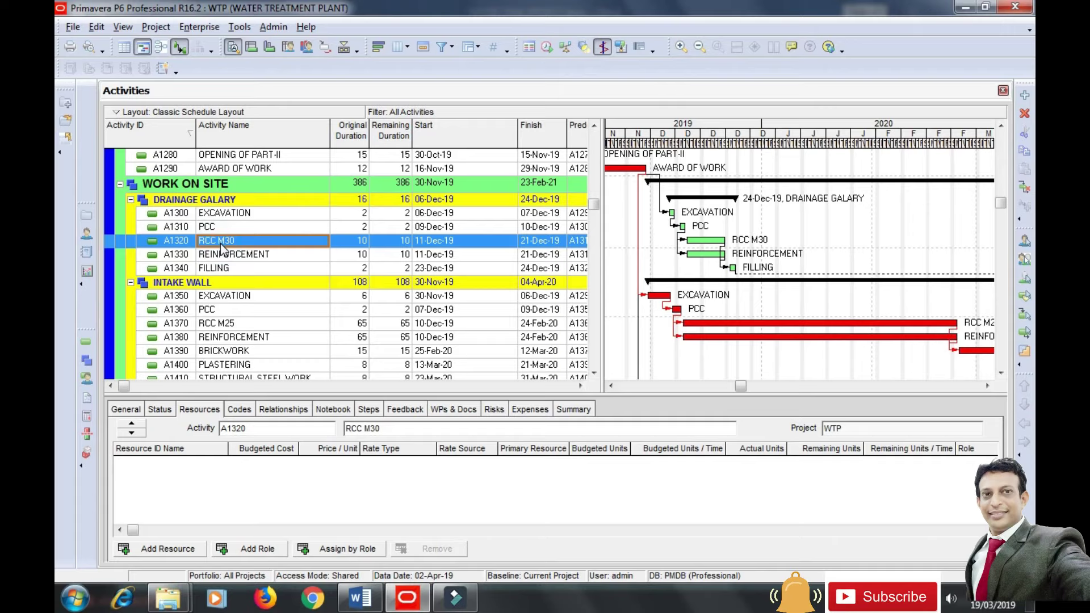
left_click(152, 549)
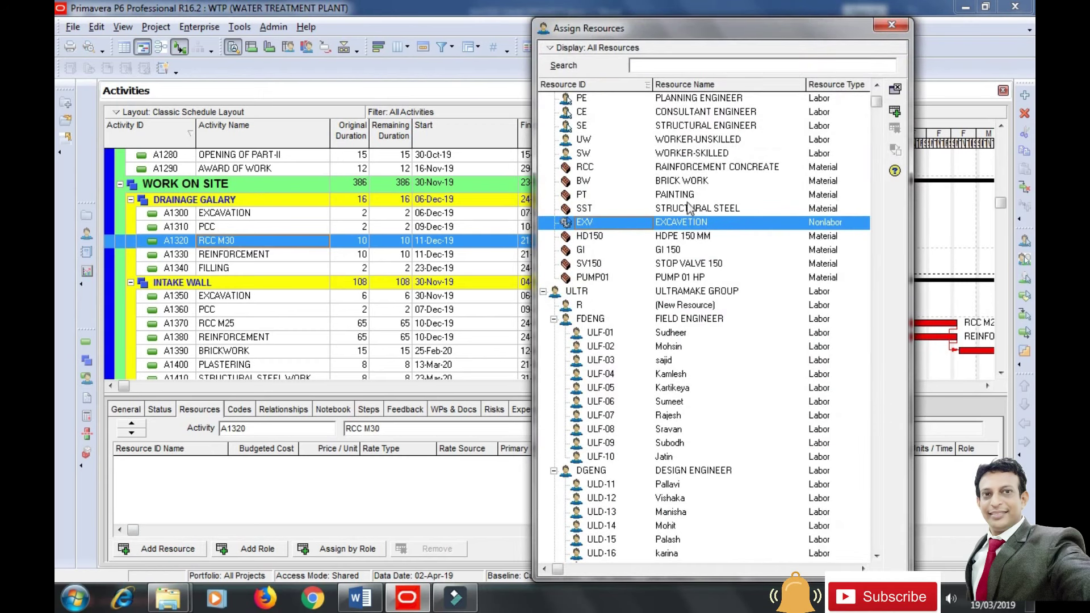
double_click(713, 167)
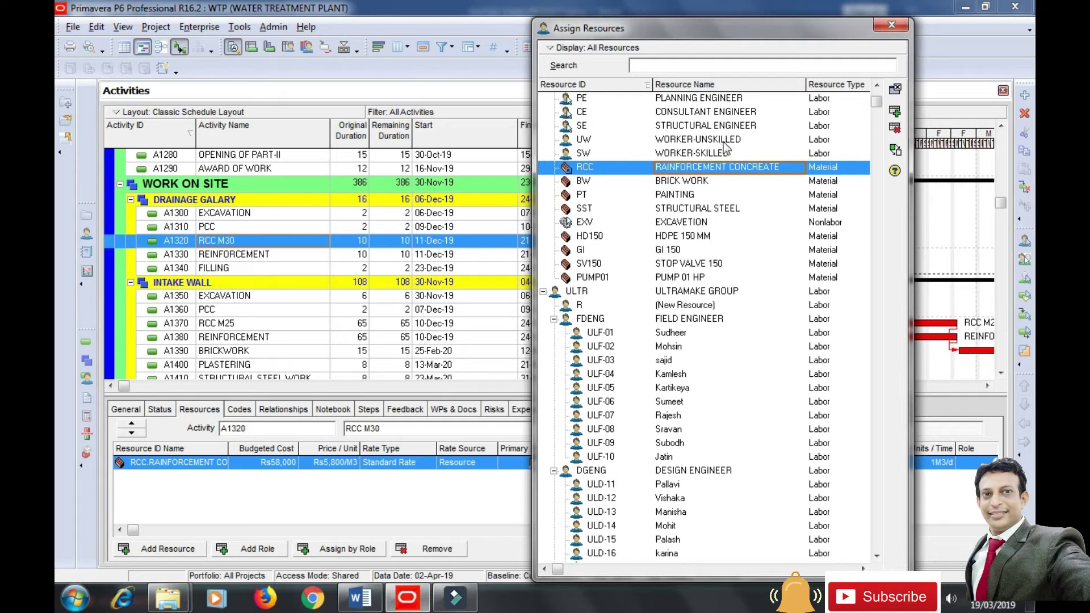
left_click(724, 139)
left_click(895, 112)
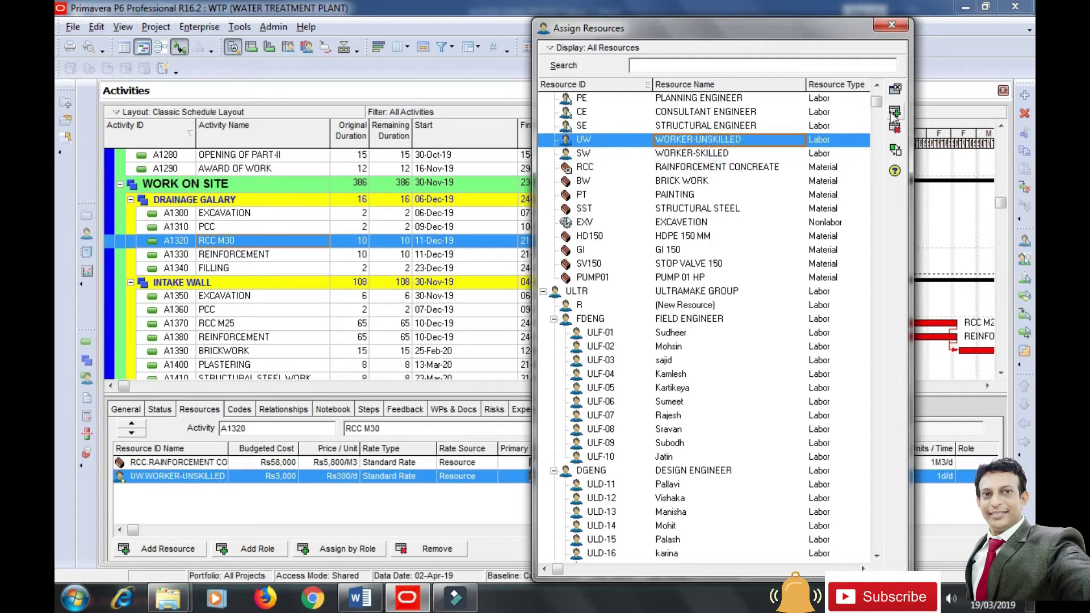
left_click(892, 24)
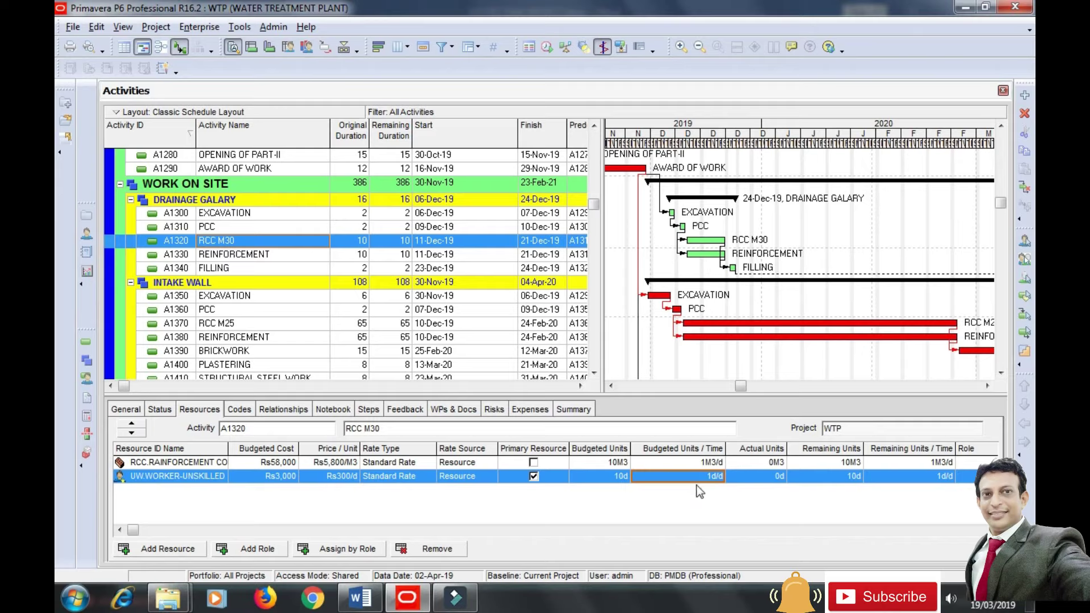
On A1320, set unskilled workers to 8d/d and RCC concrete budgeted units to 60M3.
left_click(697, 477)
type("8")
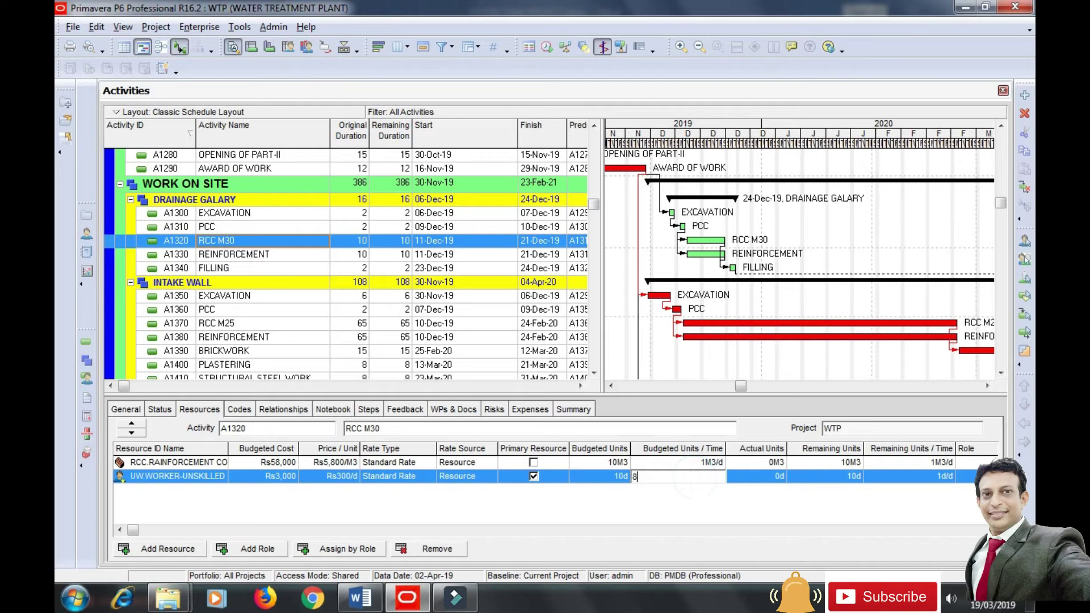
left_click(692, 498)
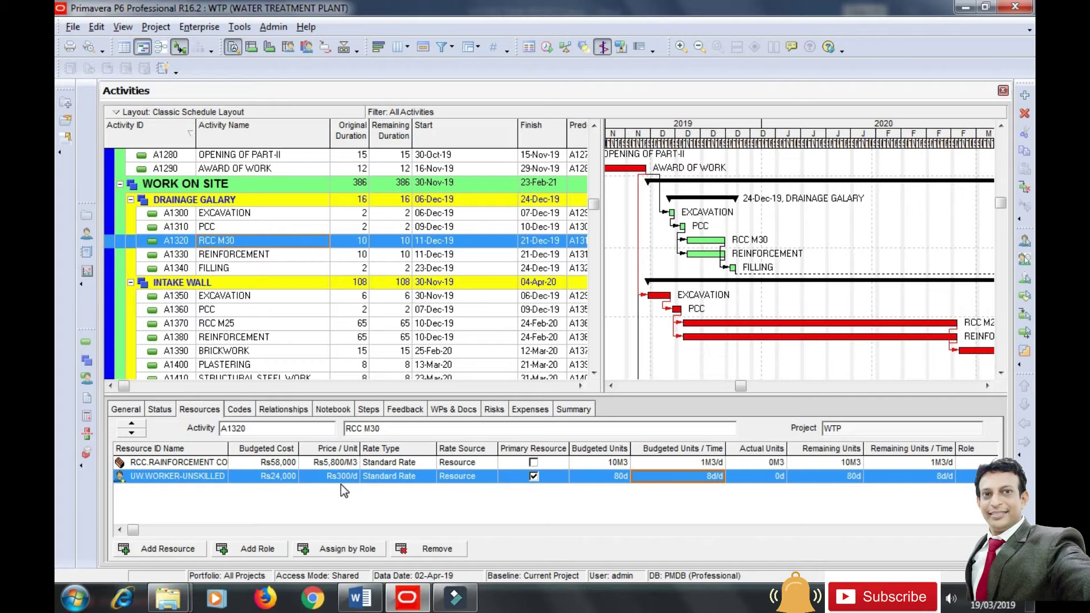
left_click(686, 462)
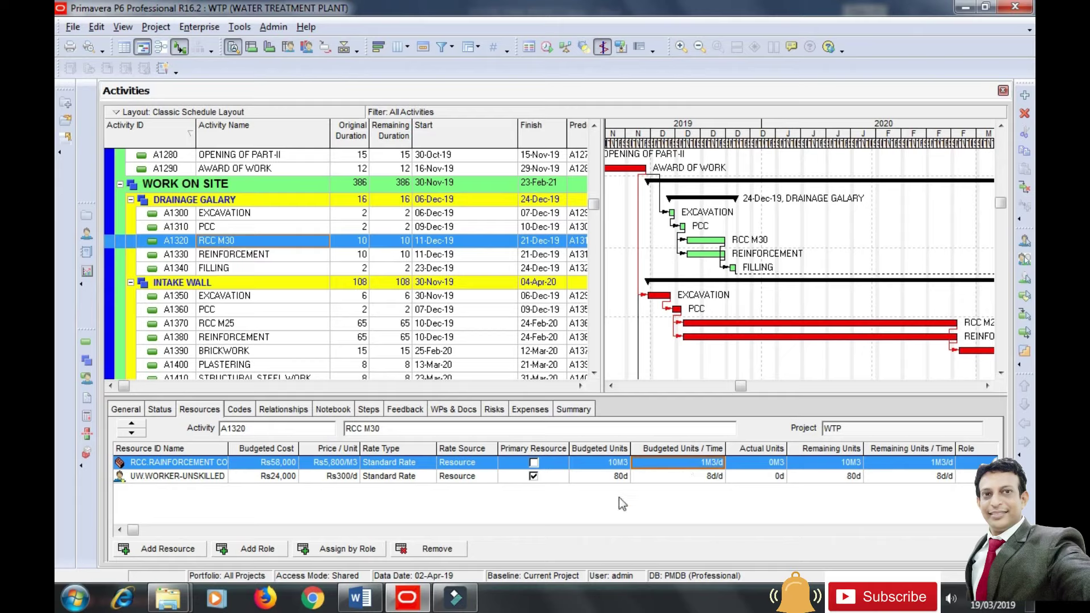
left_click(594, 464)
type("60")
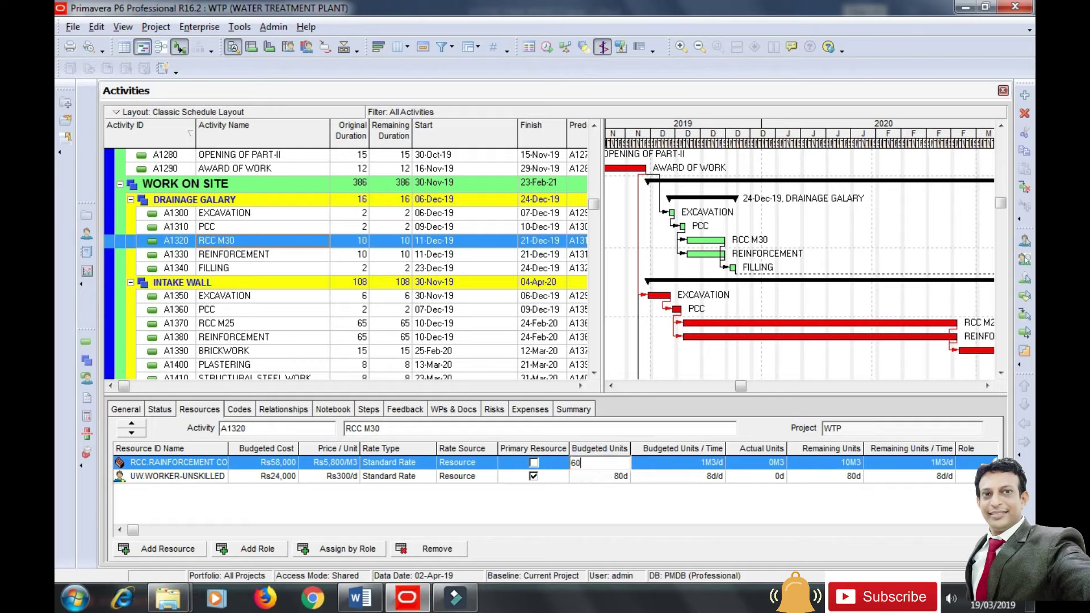
left_click(619, 504)
left_click(237, 260)
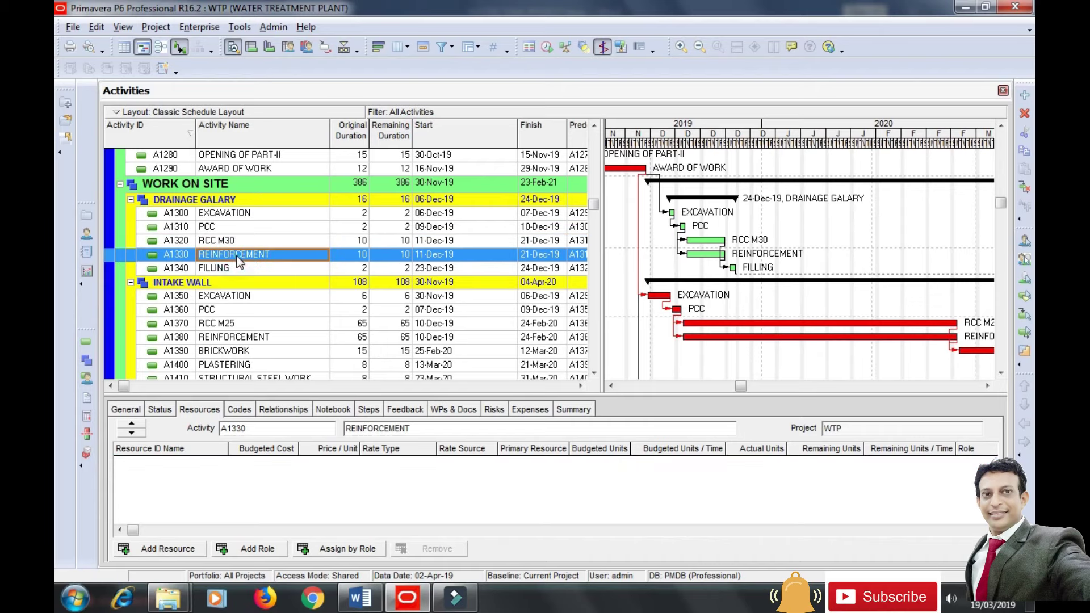
Assign RCC concrete and WORKER-UNSKILLED to A1330 REINFORCEMENT.
left_click(168, 548)
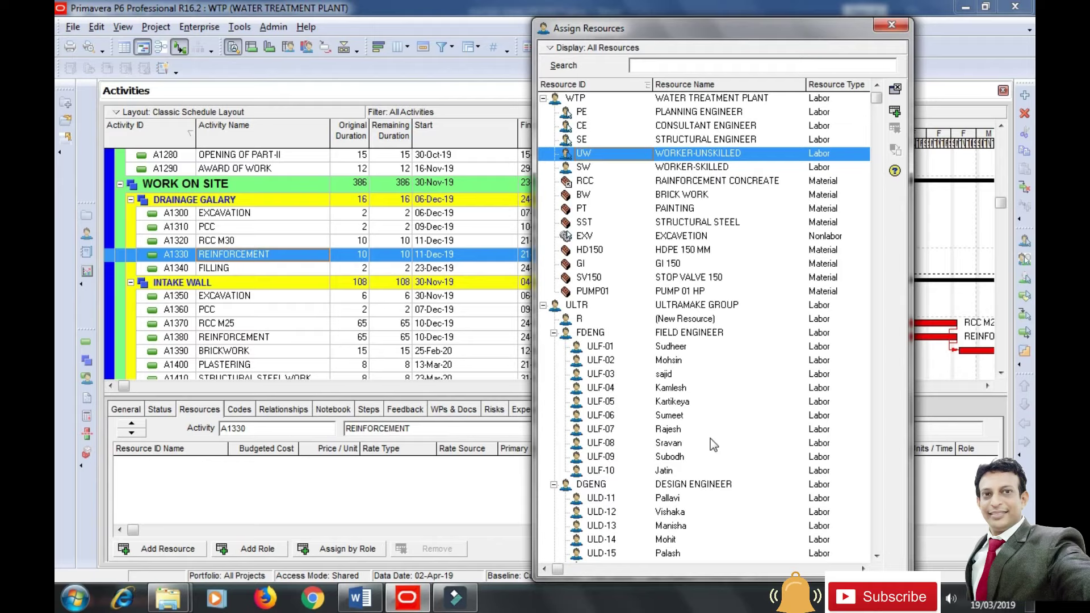
left_click(750, 183)
left_click(895, 112)
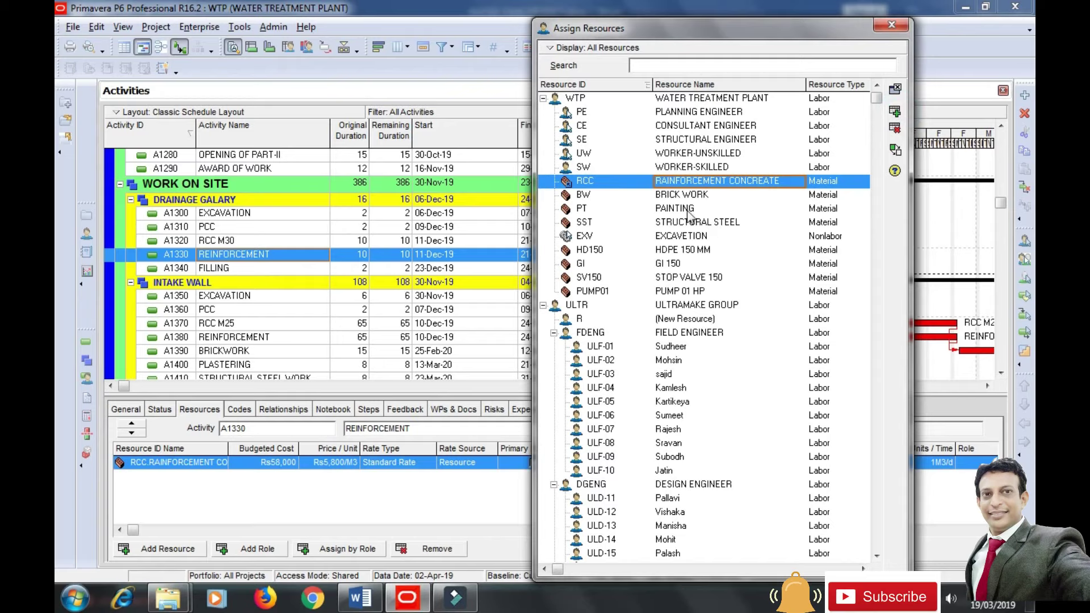
left_click(719, 156)
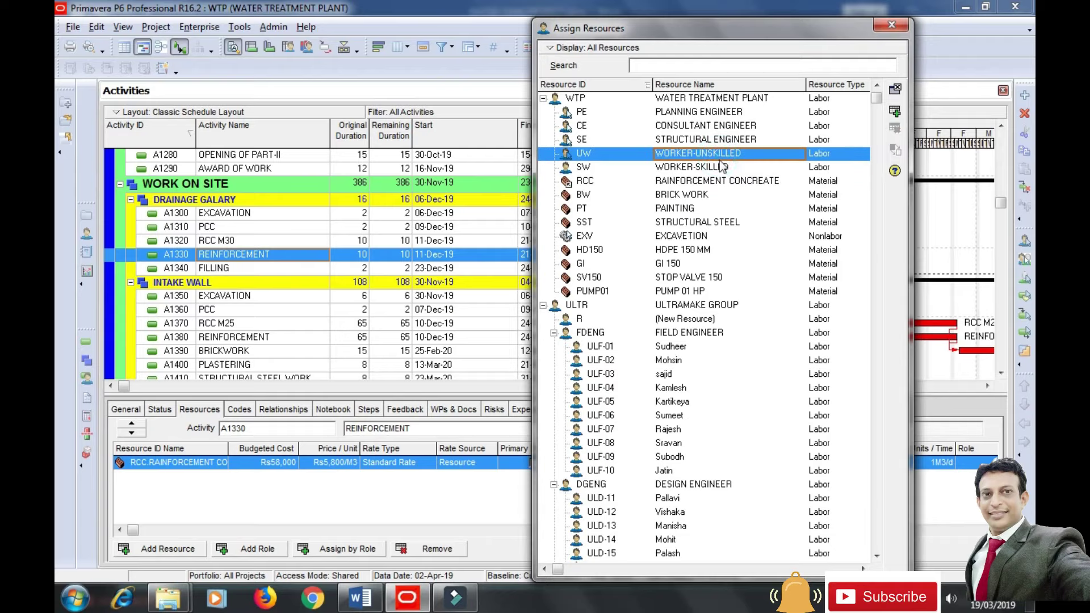
left_click(896, 113)
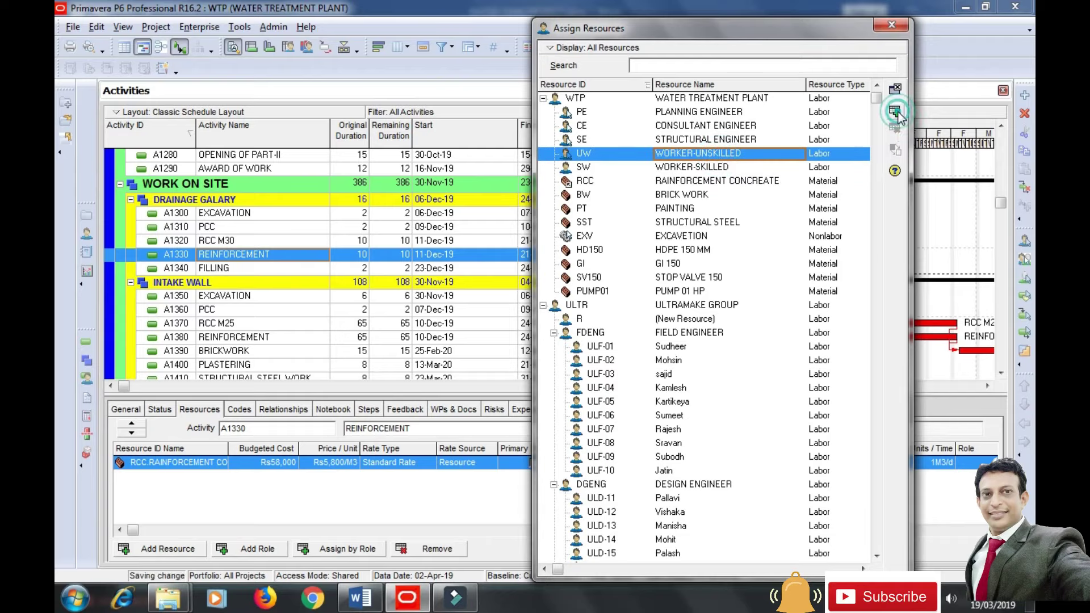
left_click(891, 25)
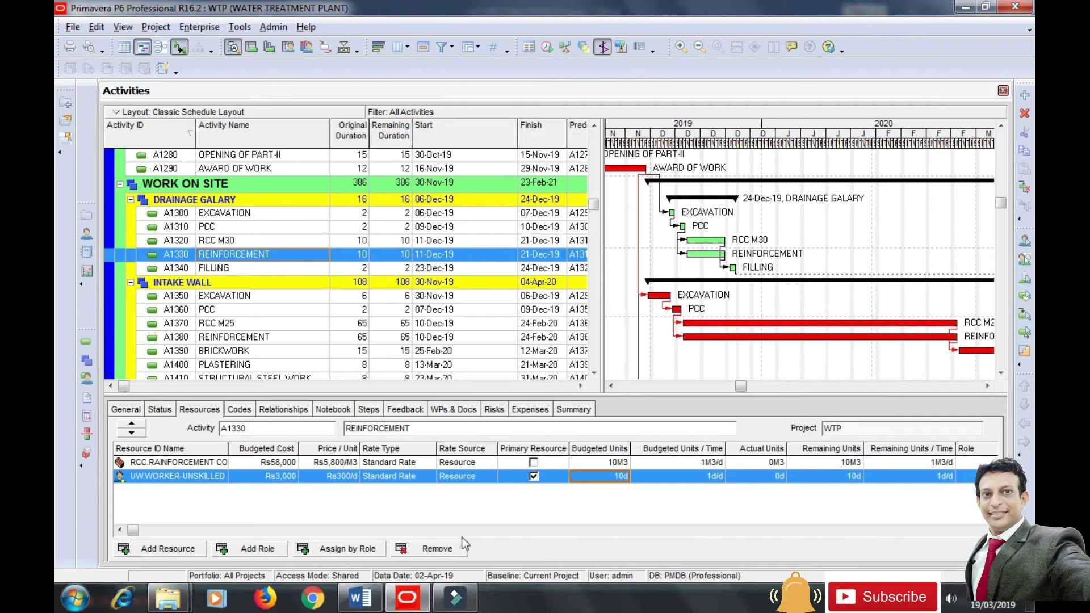
Set A1330's unskilled workers to 10d/d and RCC concrete to 80M3.
left_click(704, 485)
left_click(703, 483)
type("10")
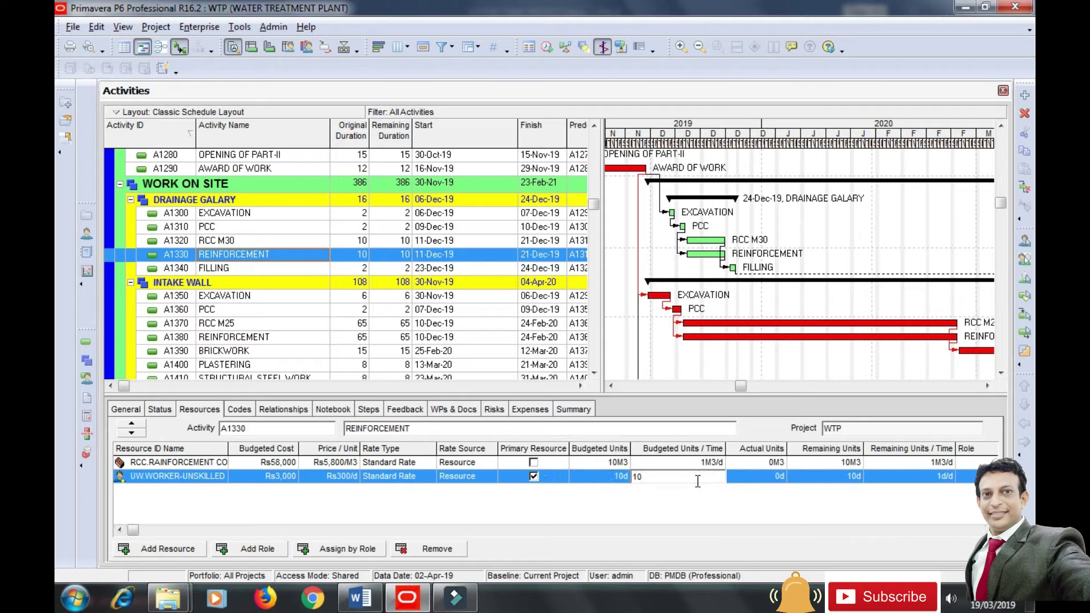
left_click(592, 461)
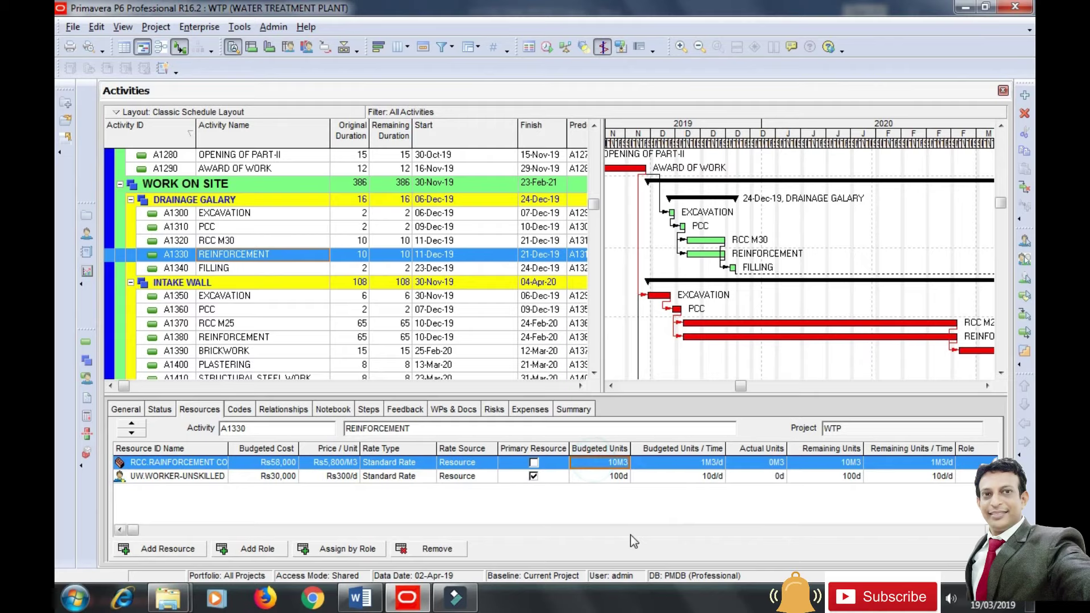
type("80")
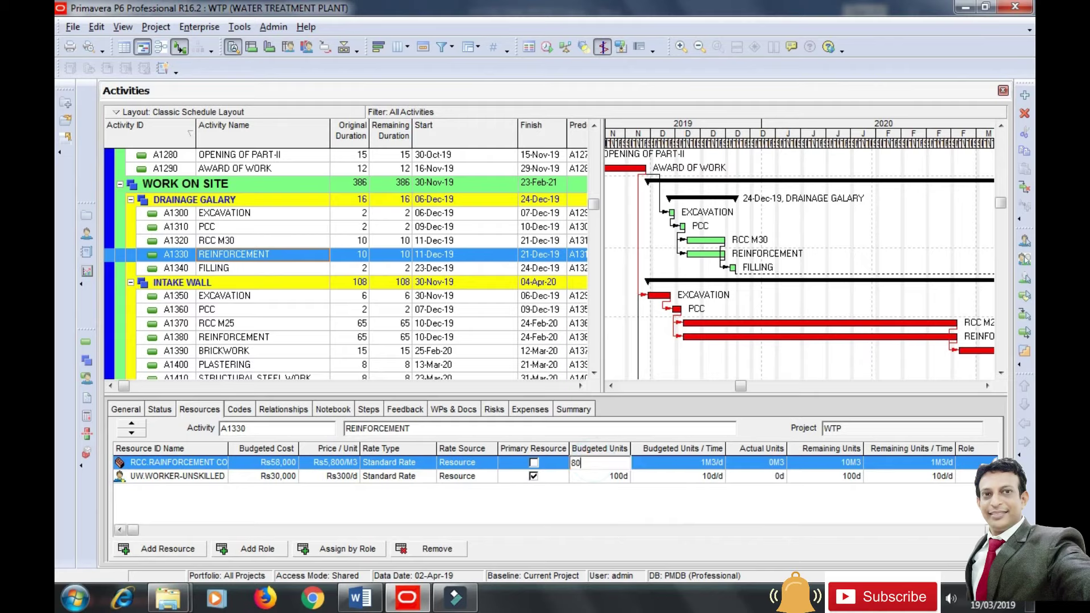
key("Return")
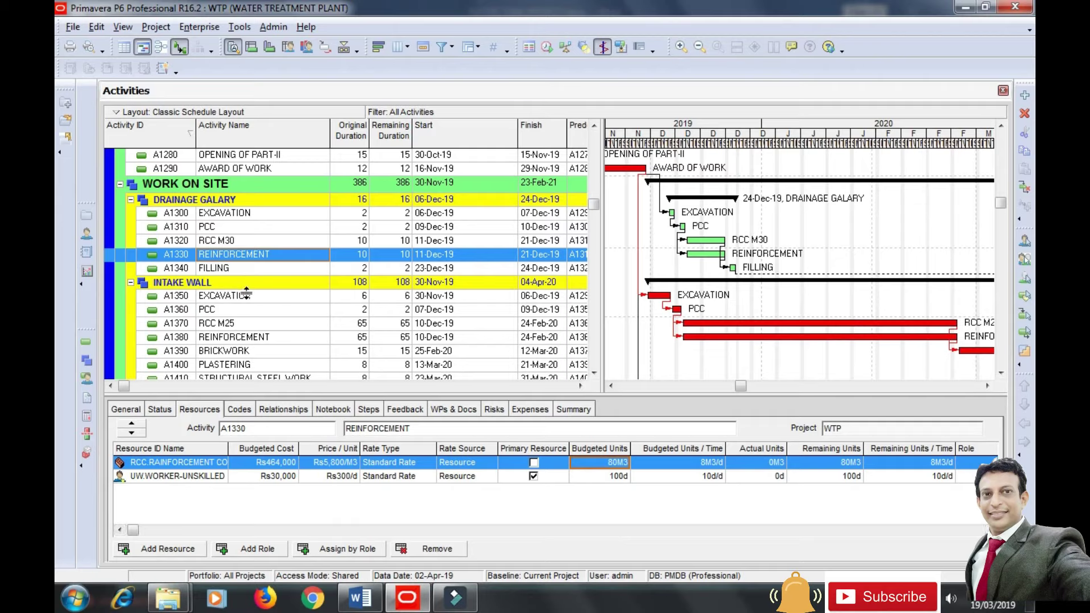
Assign WORKER-UNSKILLED to A1340 FILLING at 6d/d, giving 12d and Rs3,600.
left_click(234, 268)
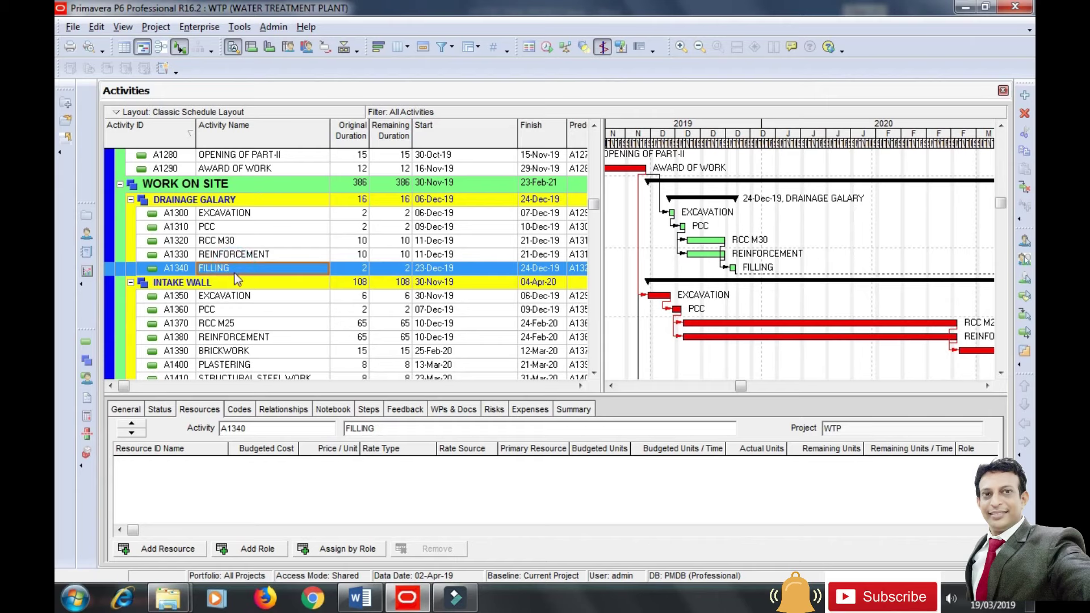
left_click(188, 548)
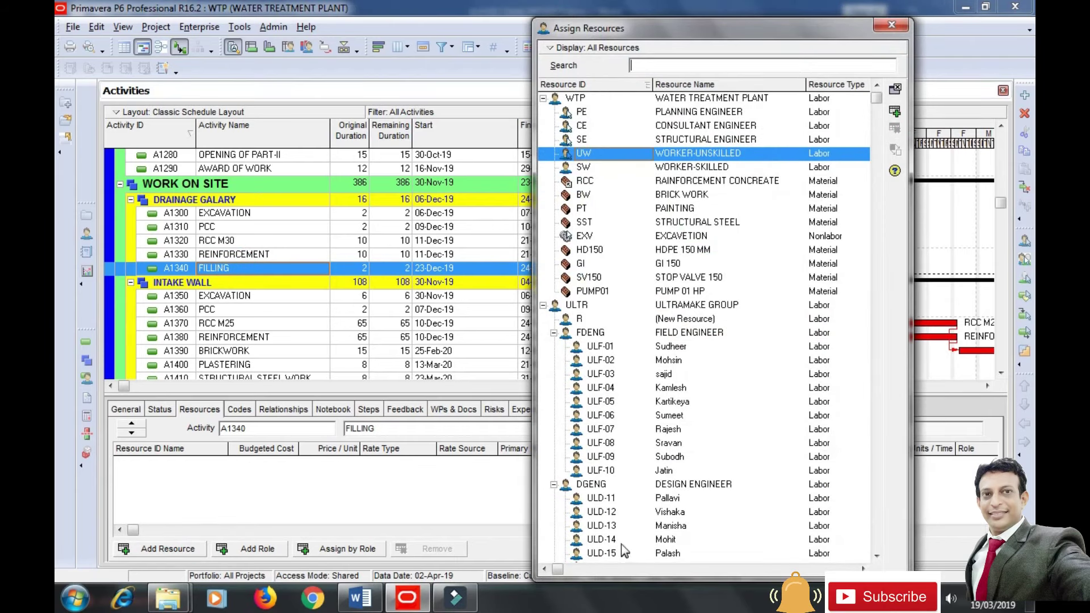
left_click(897, 113)
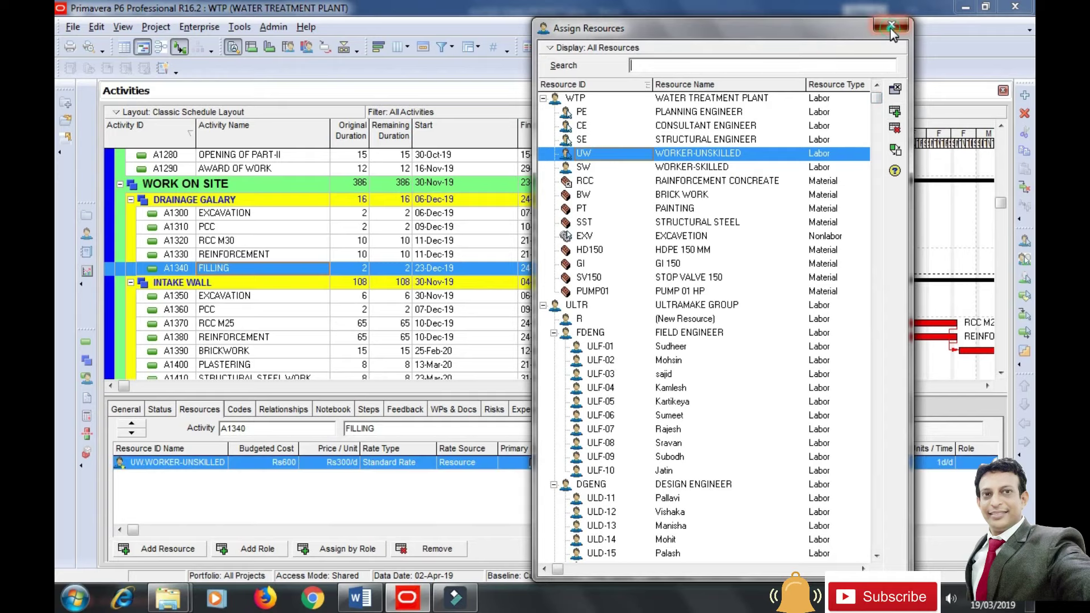
left_click(891, 26)
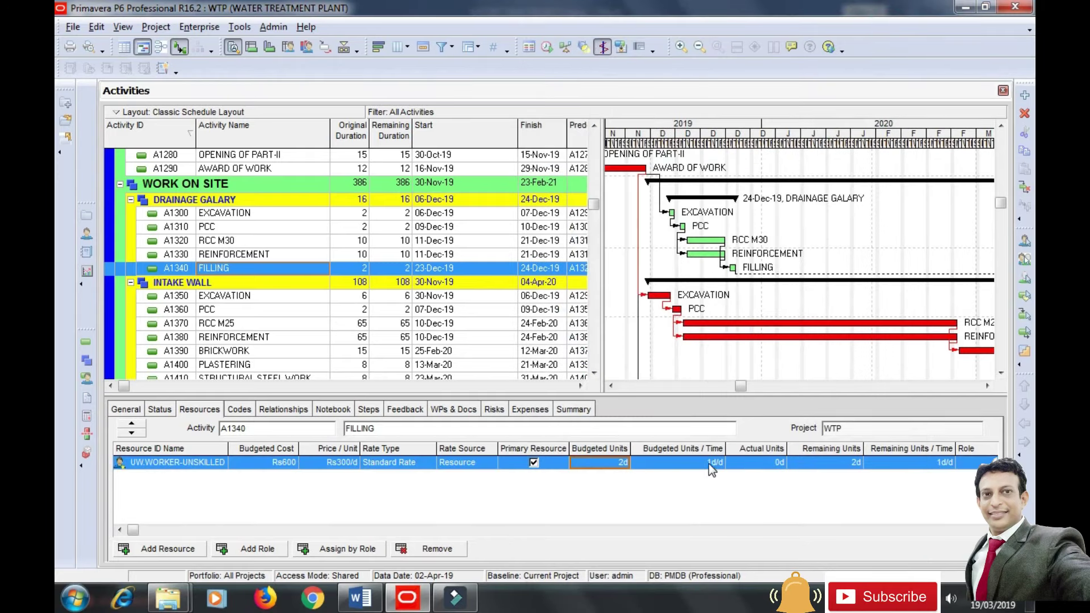
type("6")
key("Return")
Assign brick work, unskilled and skilled workers to A1390 BRICKWORK.
left_click(227, 354)
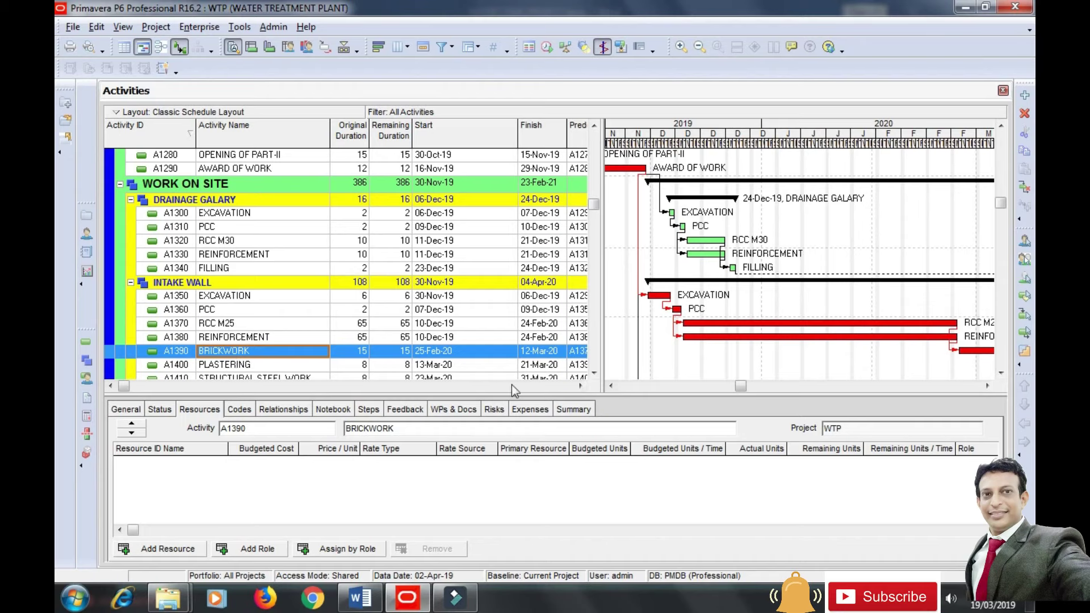
left_click(171, 549)
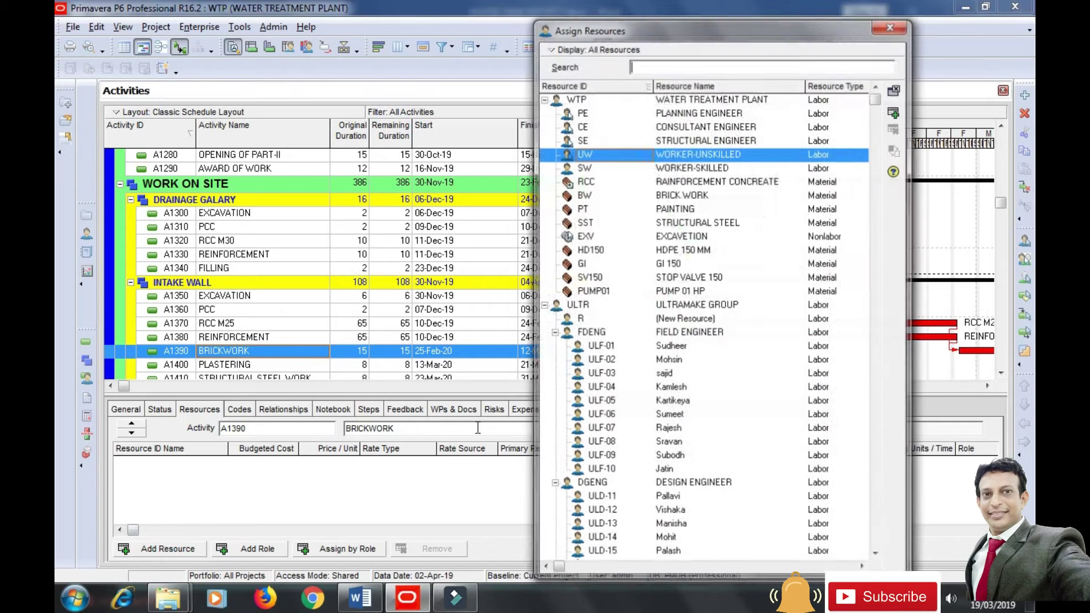
left_click(703, 196)
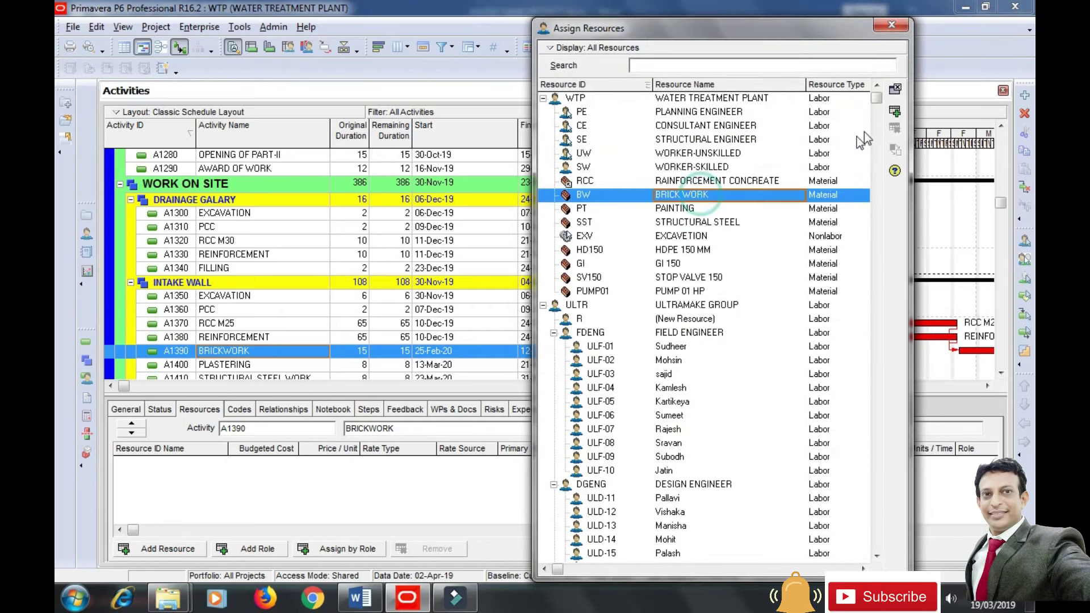
left_click(895, 112)
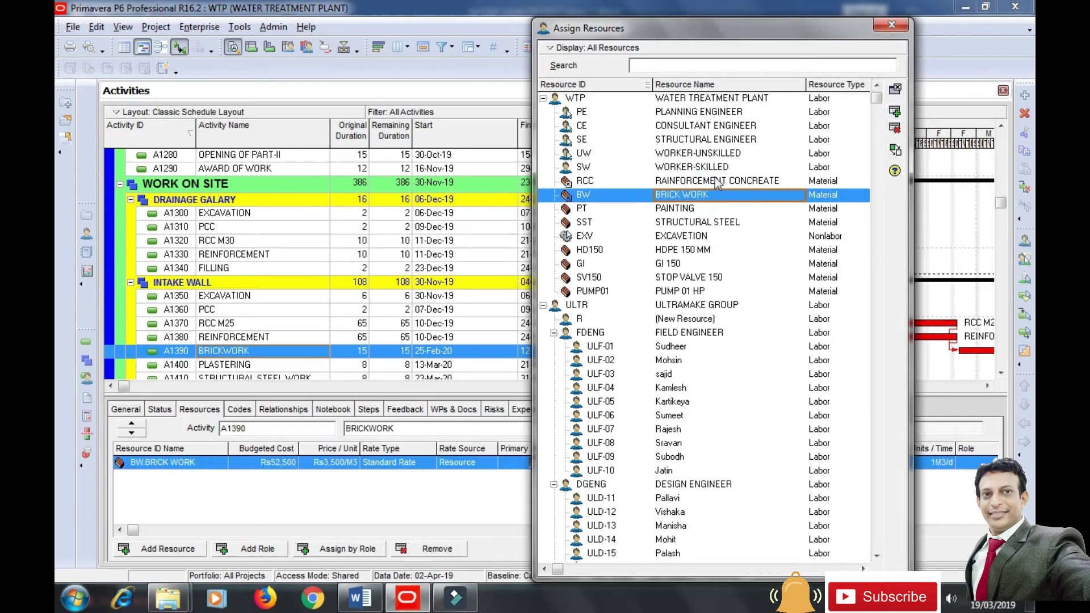
left_click(727, 154)
left_click(895, 112)
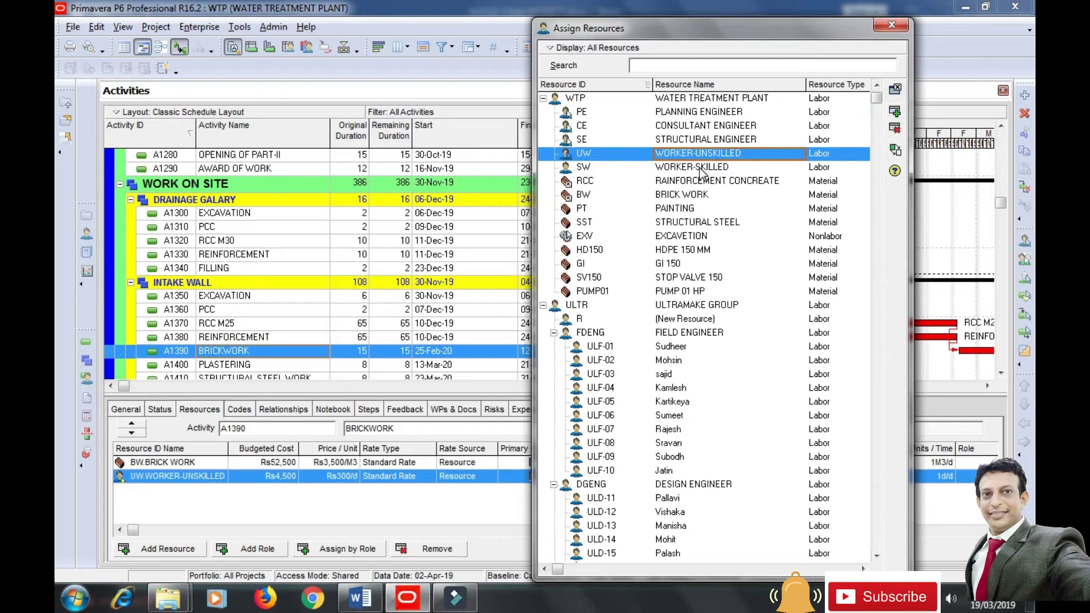
left_click(698, 167)
left_click(895, 112)
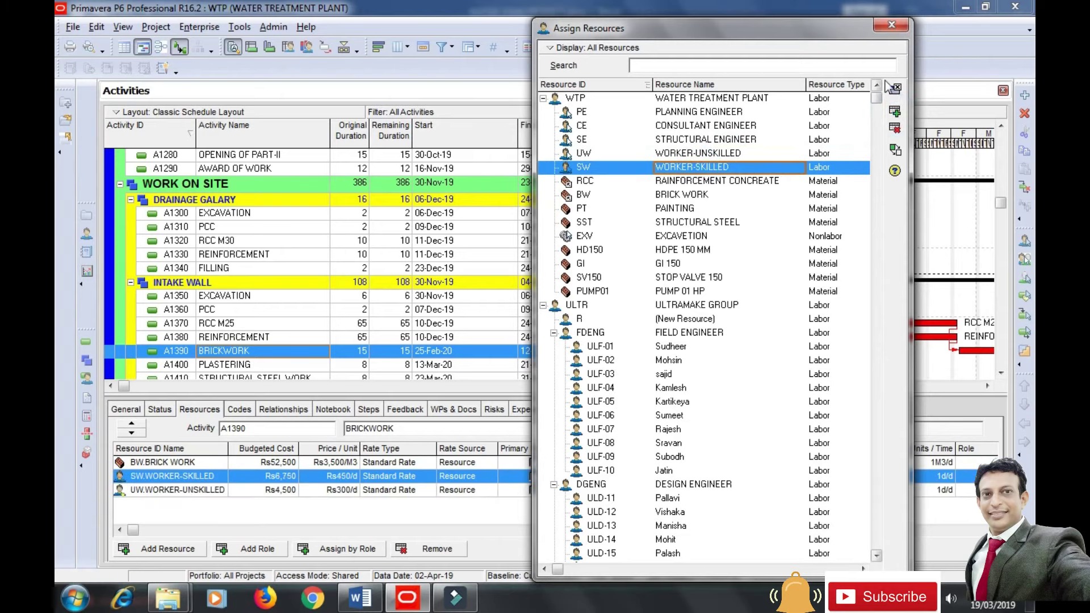
left_click(892, 26)
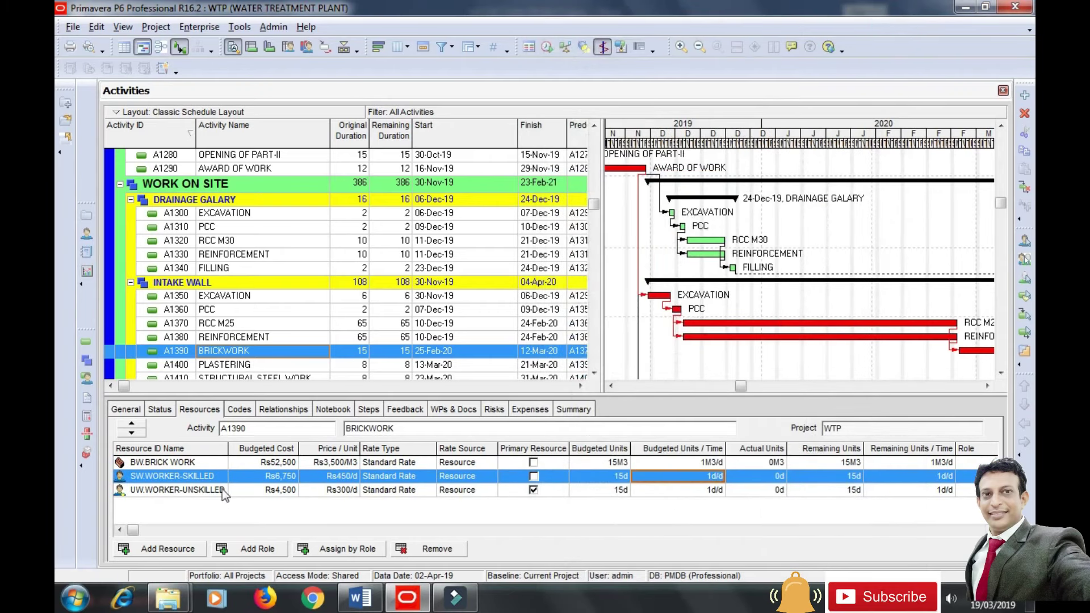
Set the brick work budgeted quantity on A1390 to 120M3.
left_click(209, 463)
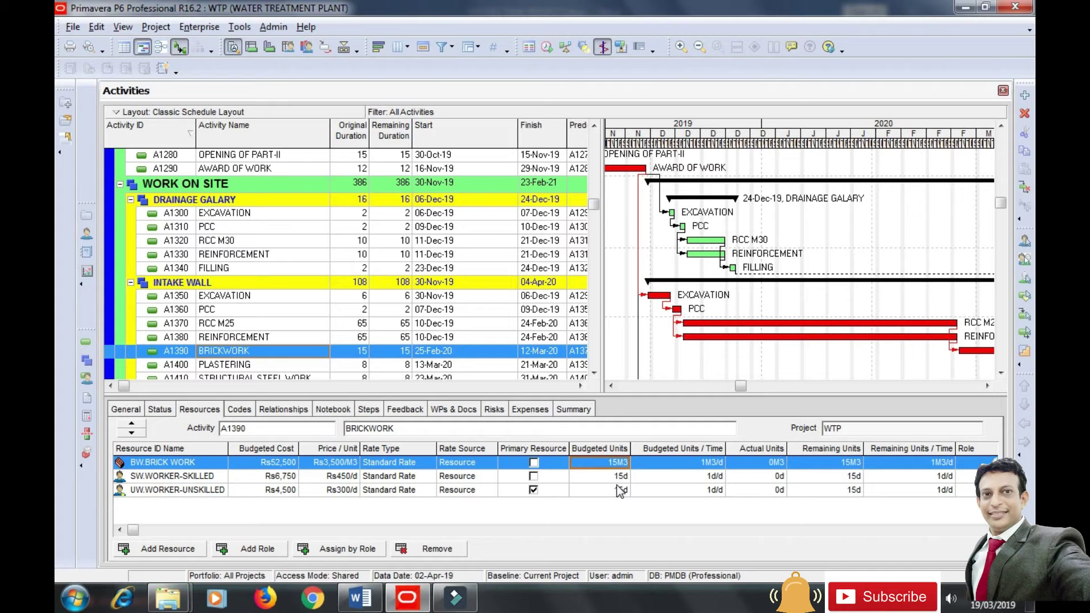
type("120")
left_click(639, 529)
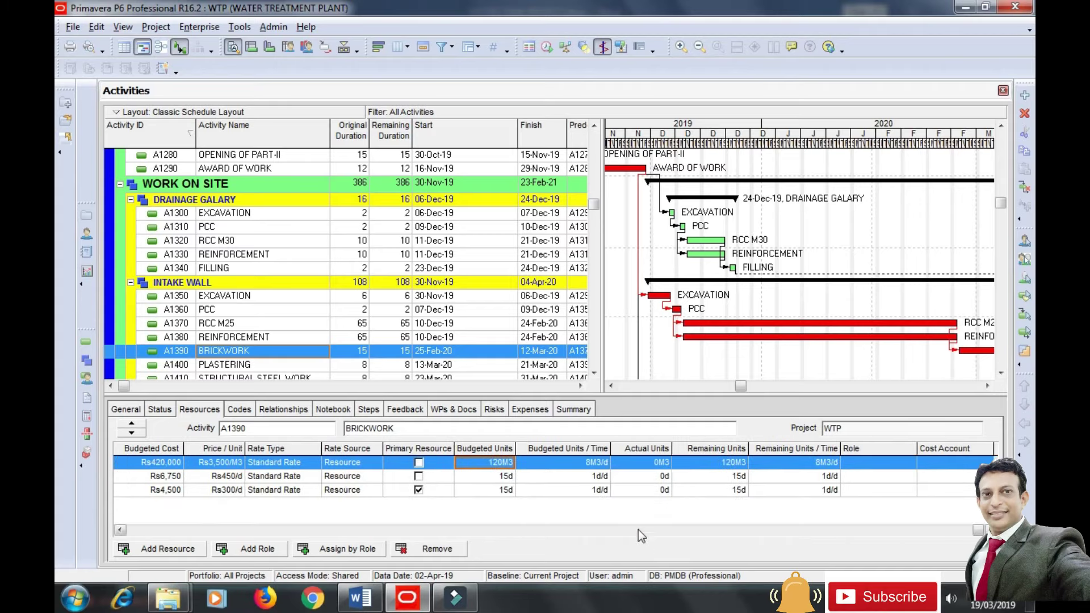
left_click(198, 529)
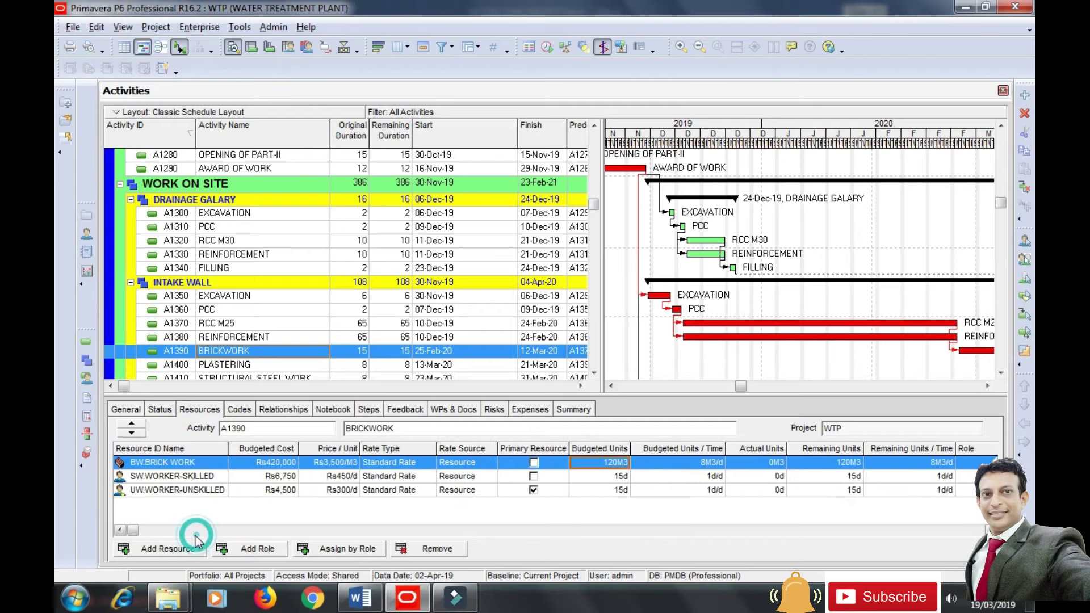
Set A1390's skilled workers to 2d/d and unskilled workers to 6d/d.
left_click(193, 477)
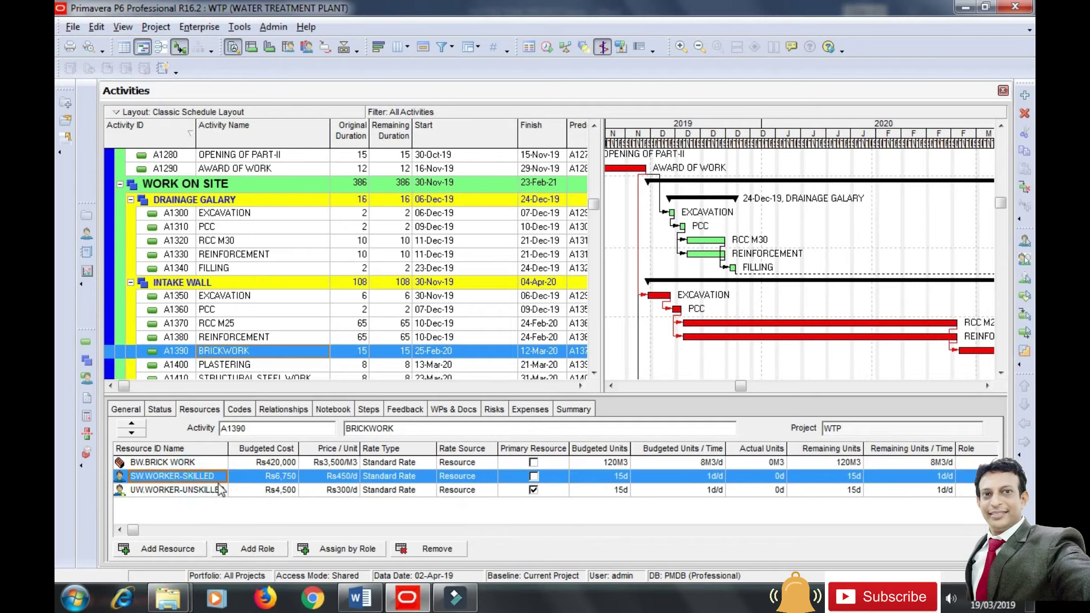
left_click(711, 478)
type("2")
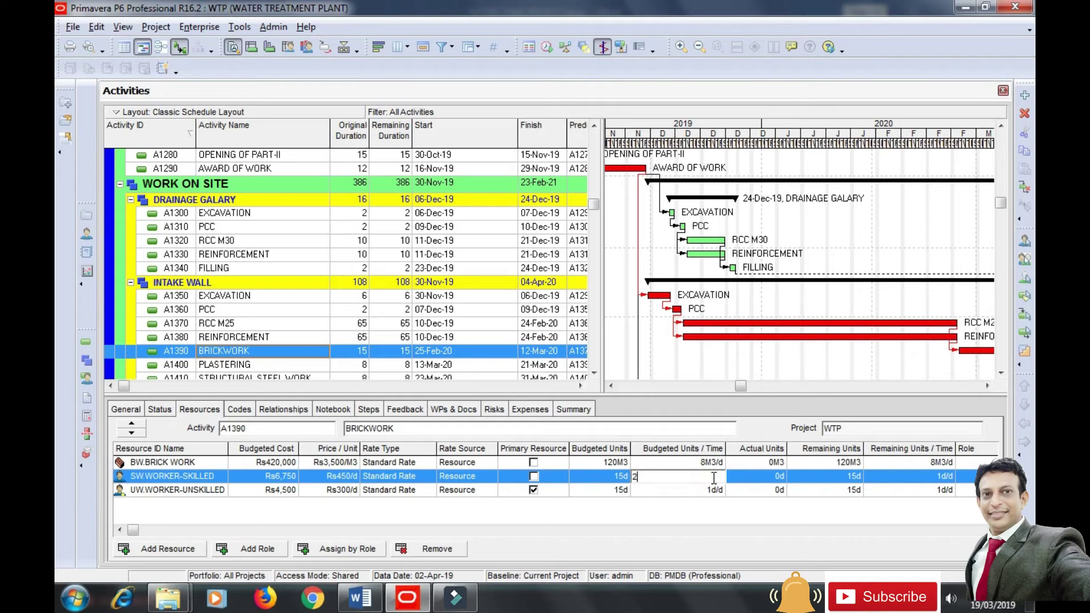
left_click(715, 491)
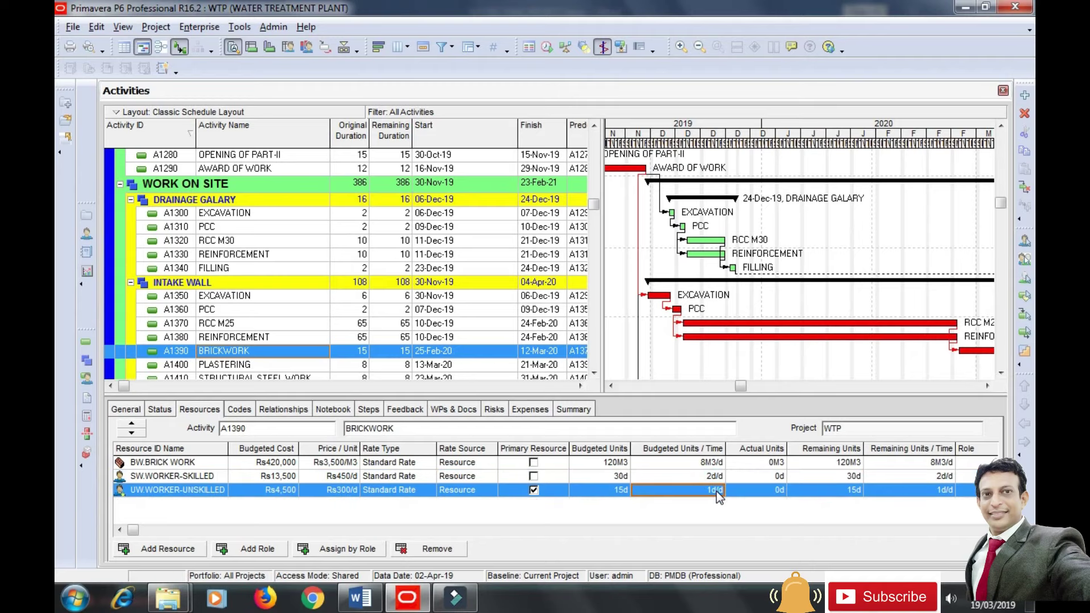
type("6")
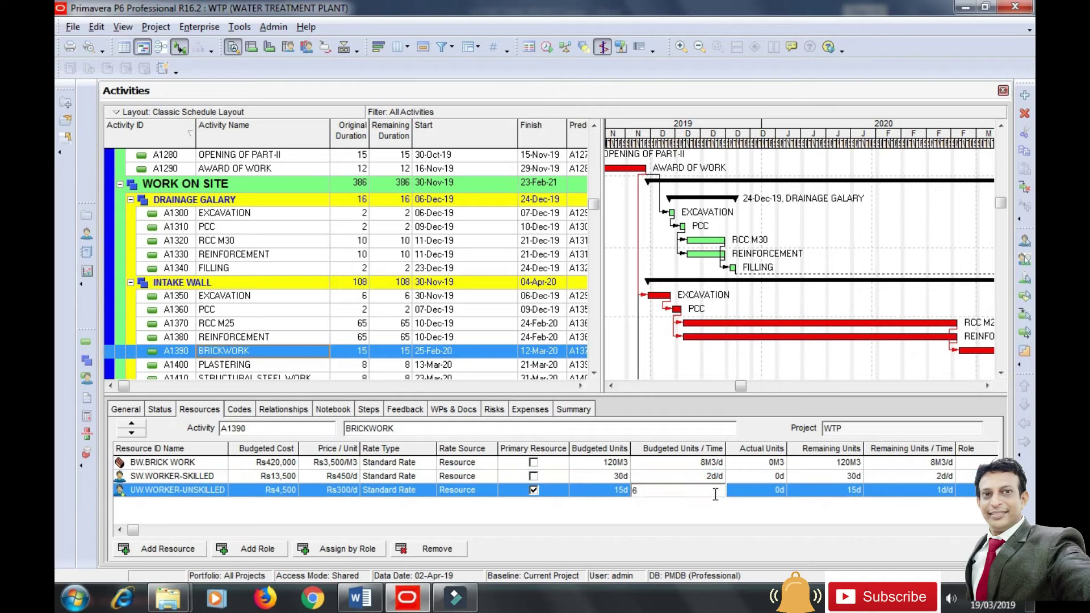
left_click(713, 514)
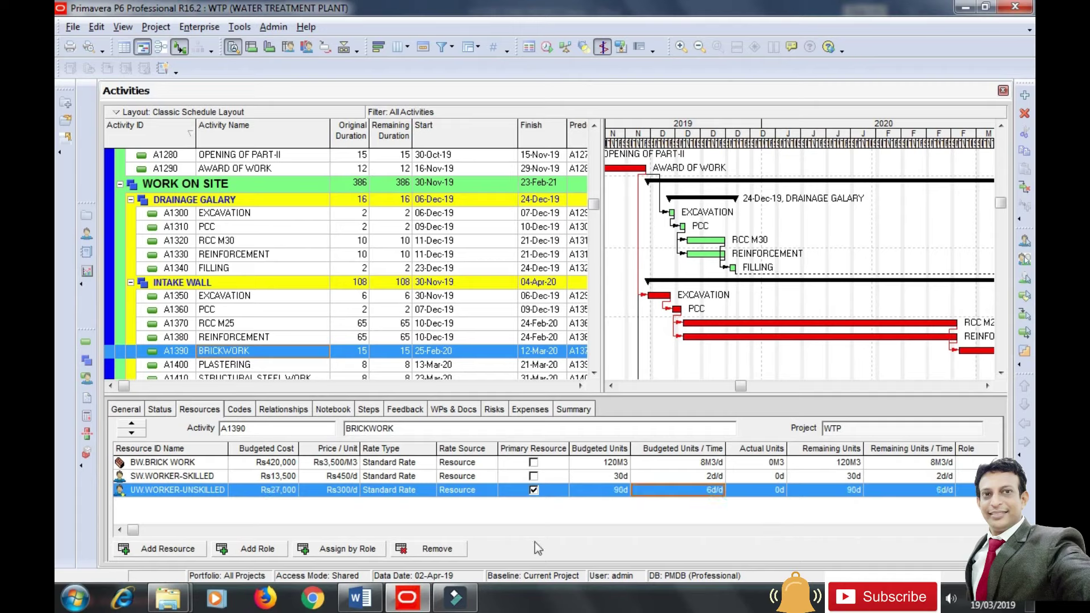
left_click(246, 365)
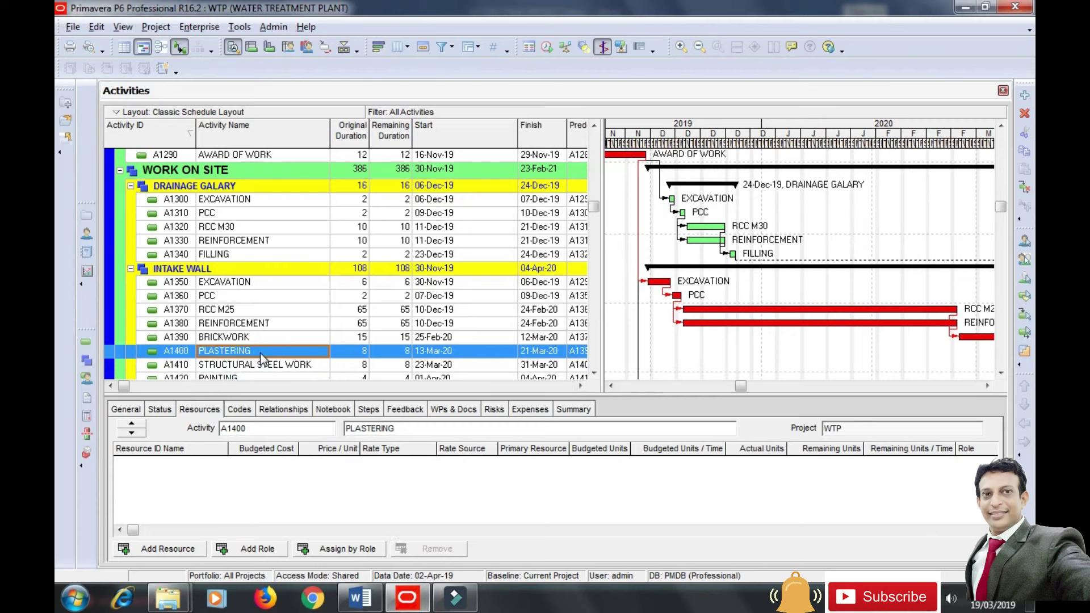
Assign WORKER-SKILLED to A1400 PLASTERING at 4d/d, giving 32d and Rs14,400.
scroll(261, 349, "down", 3)
scroll(266, 346, "down", 3)
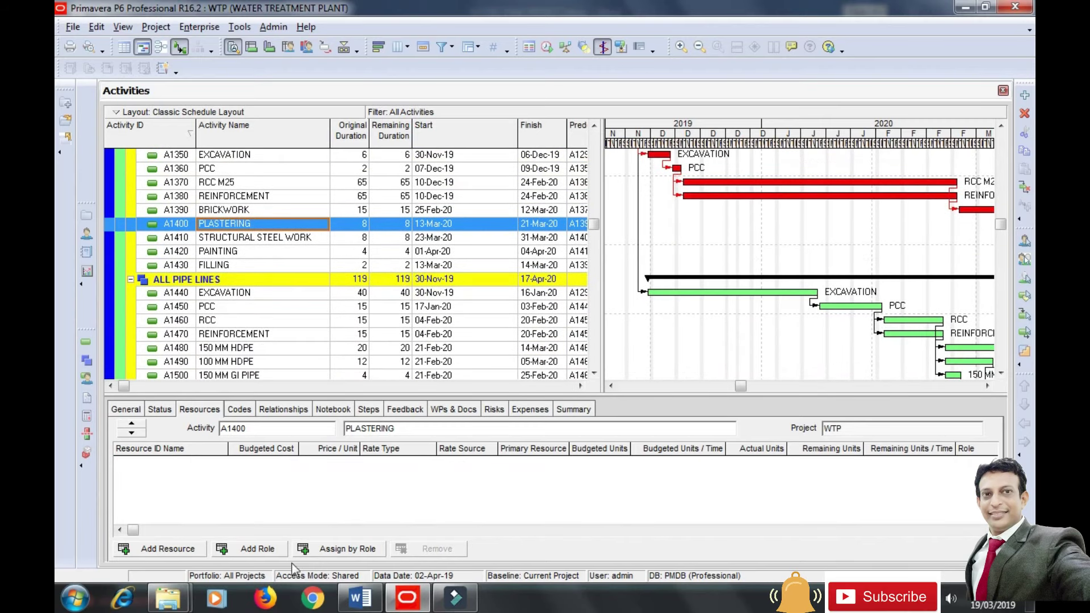
left_click(153, 549)
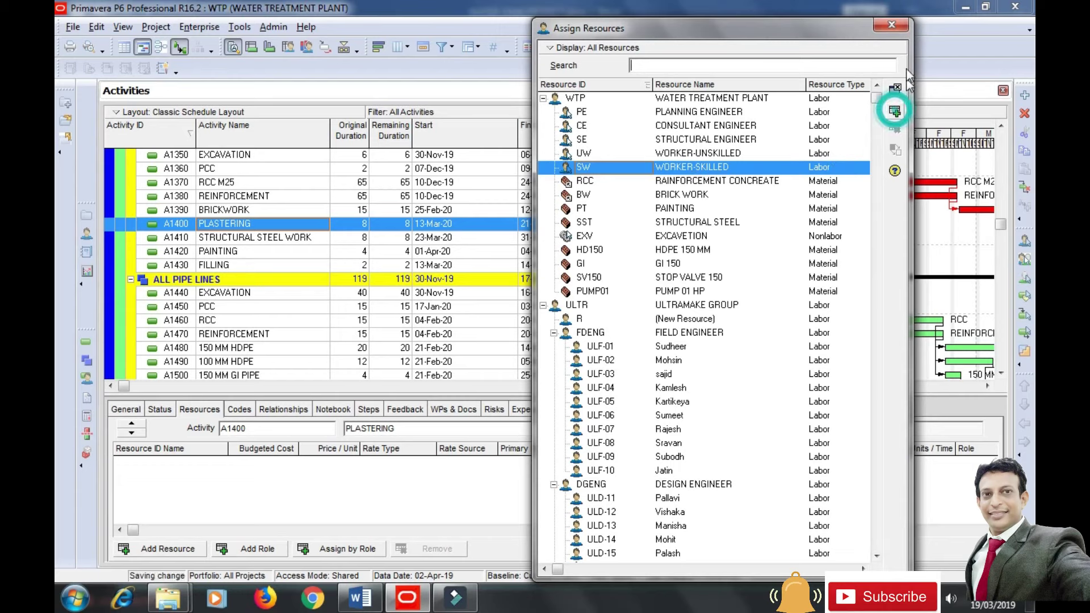
left_click(895, 111)
left_click(896, 26)
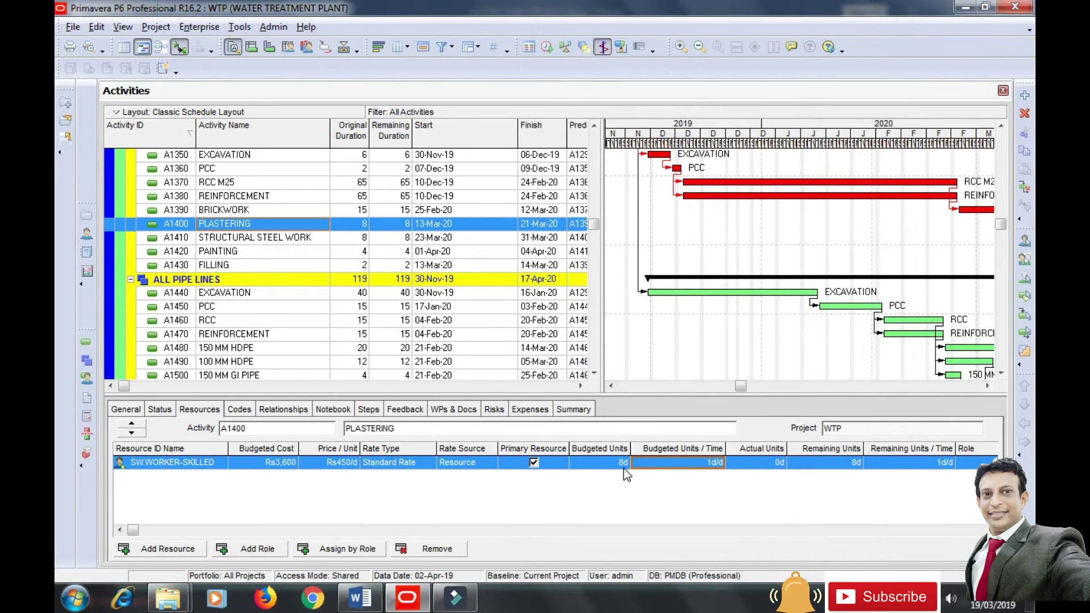
left_click(688, 462)
type("4")
key("Return")
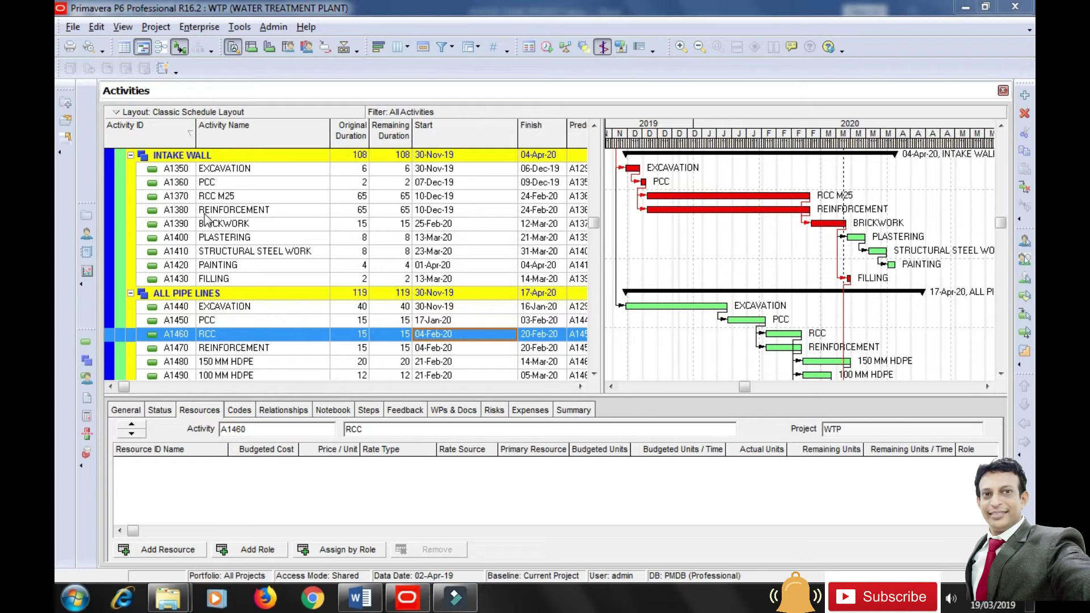
Select A1410 STRUCTURAL STEEL WORK and set the resource list filter to show all resources.
left_click(233, 252)
left_click(164, 550)
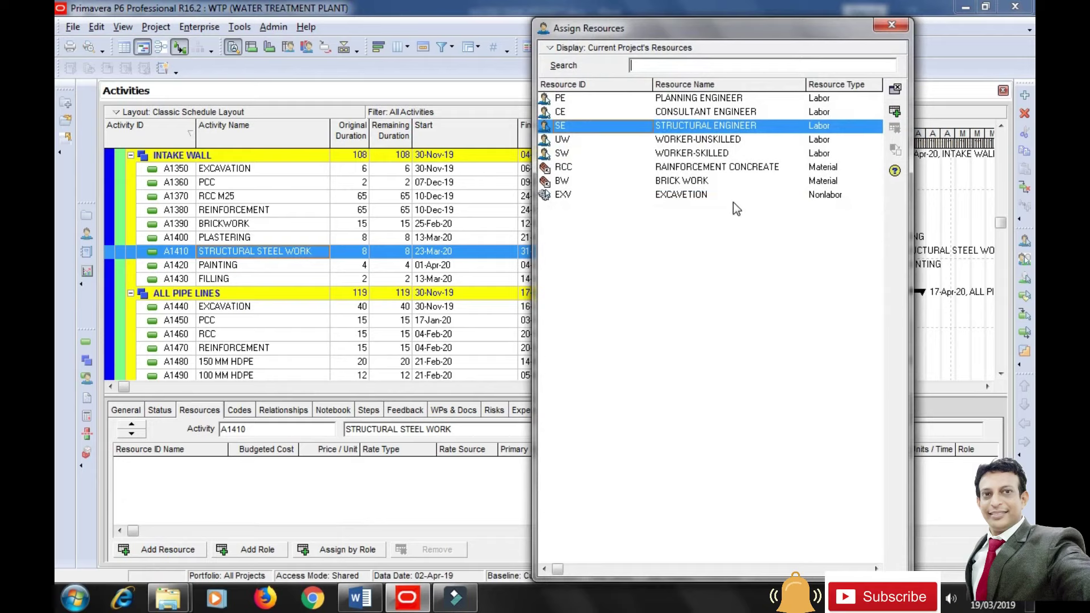
left_click(718, 153)
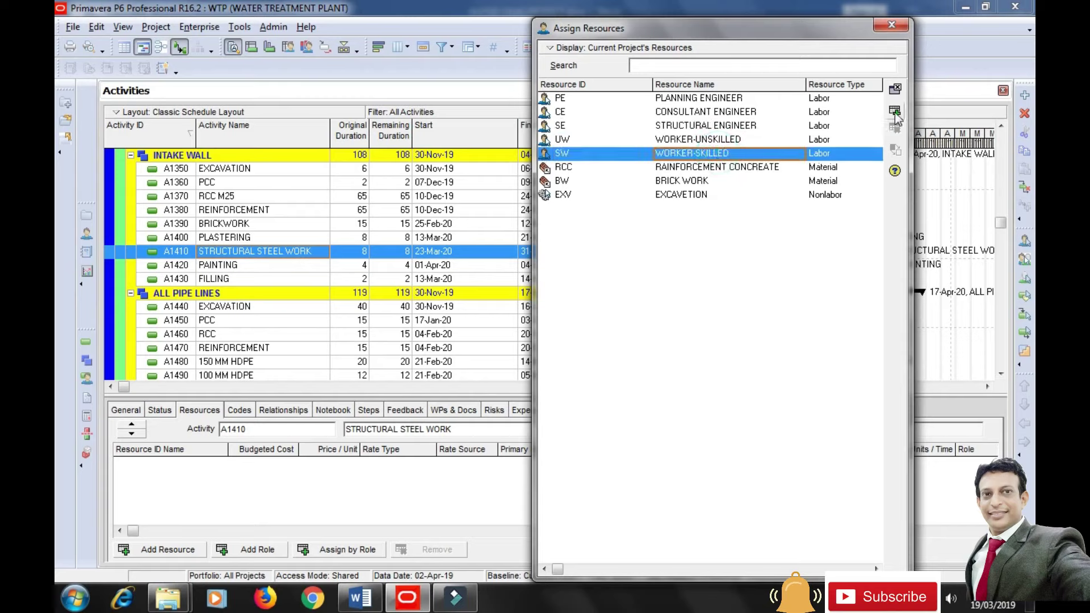
left_click(560, 52)
mouse_move(627, 107)
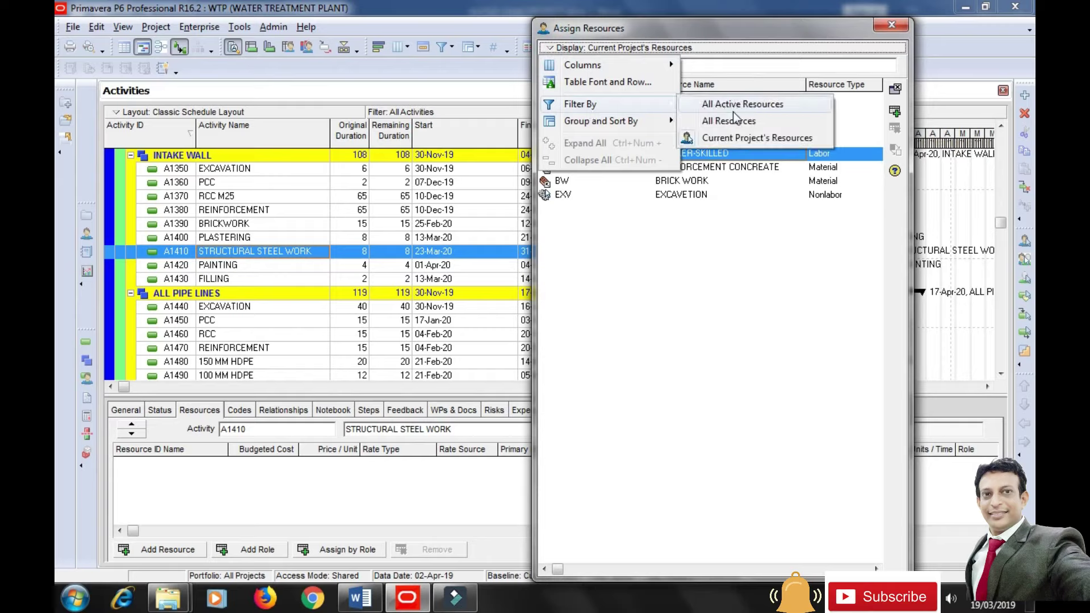
left_click(734, 138)
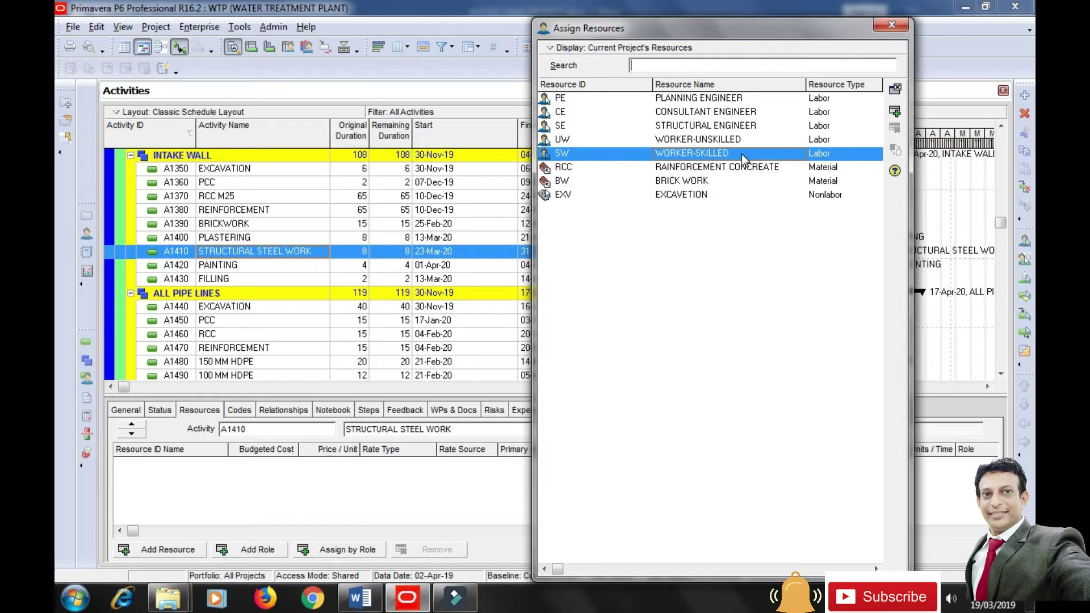
left_click(568, 48)
mouse_move(653, 106)
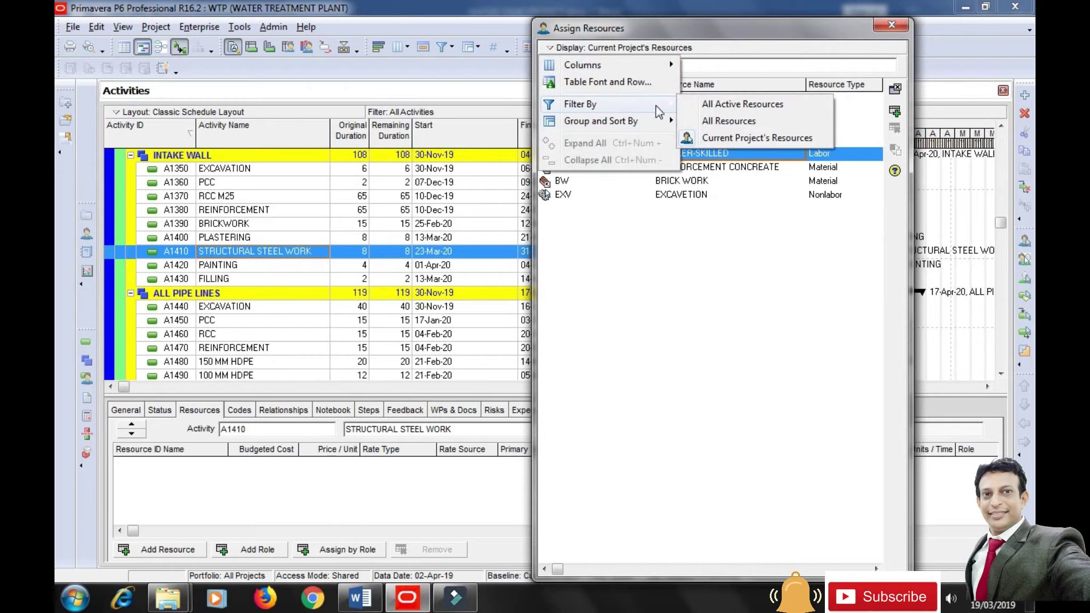
left_click(731, 126)
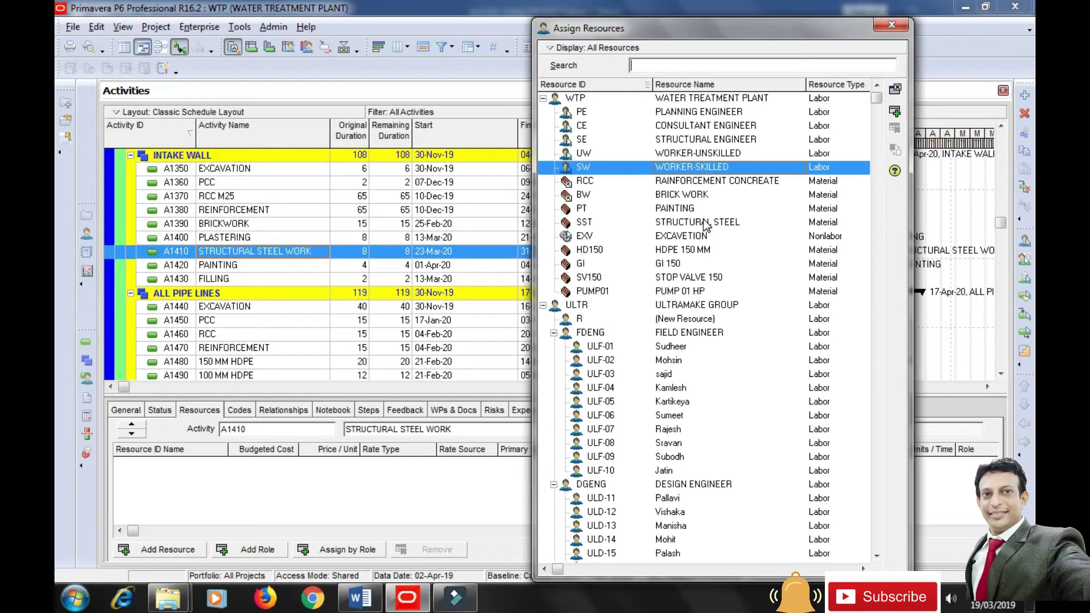
left_click(891, 25)
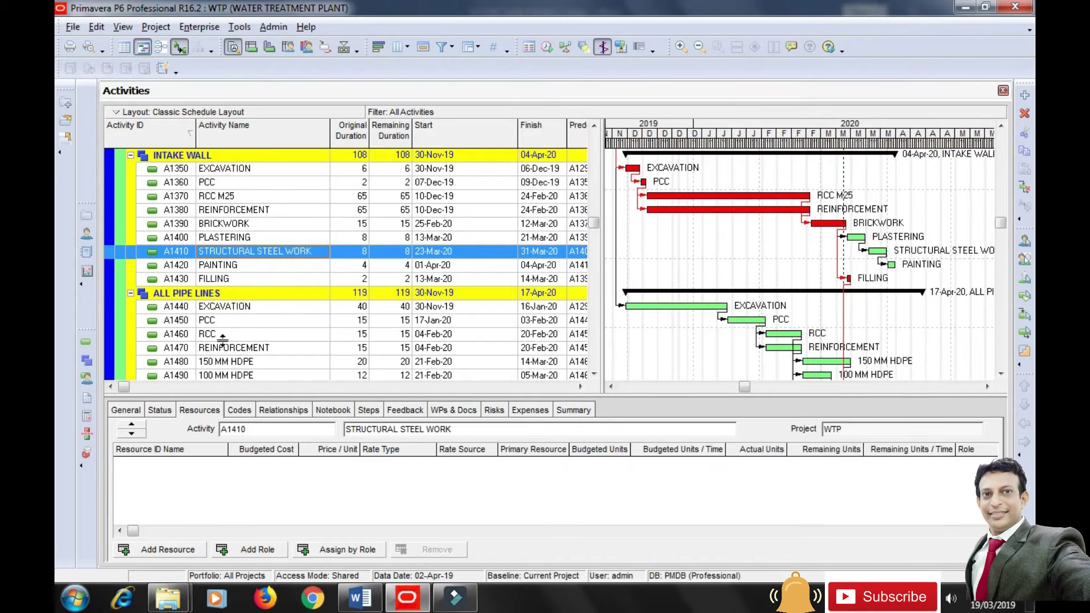
Assign WORKER-SKILLED and STRUCTURAL STEEL resources to A1410 STRUCTURAL STEEL WORK.
left_click(247, 348)
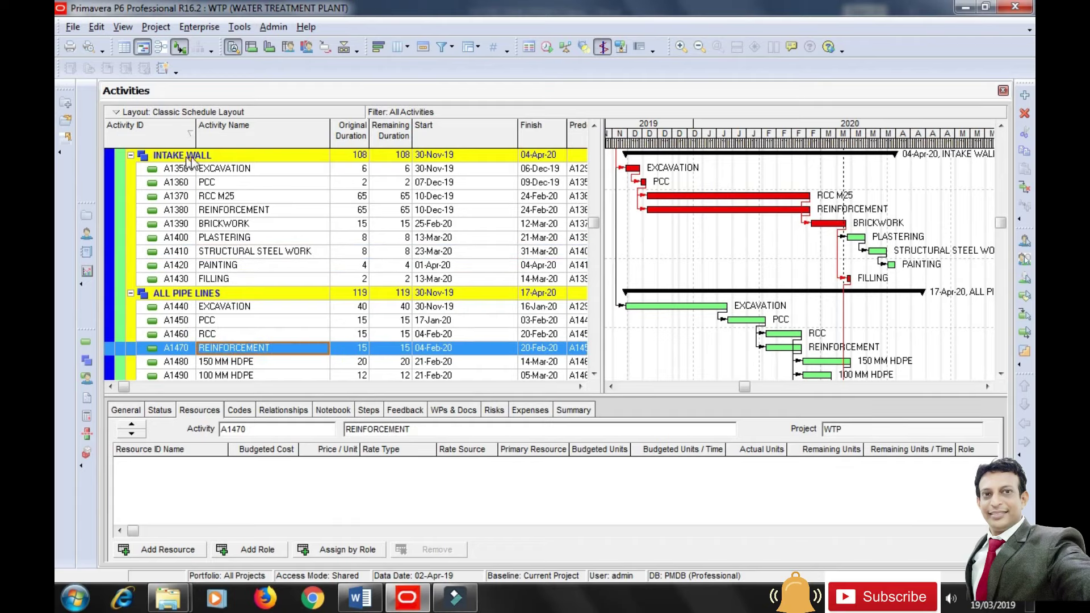
left_click(232, 253)
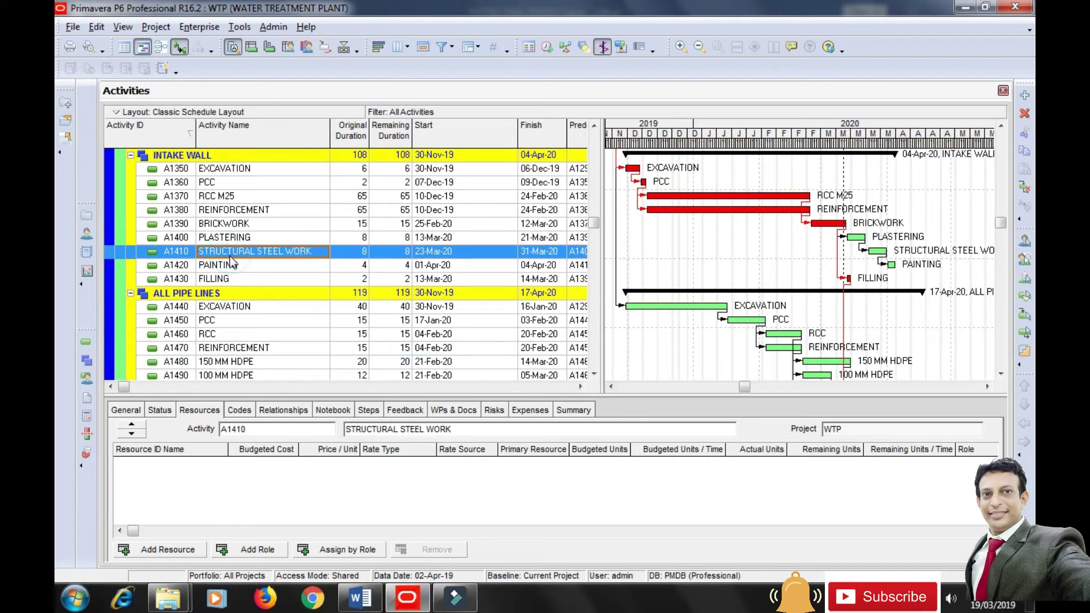
left_click(168, 550)
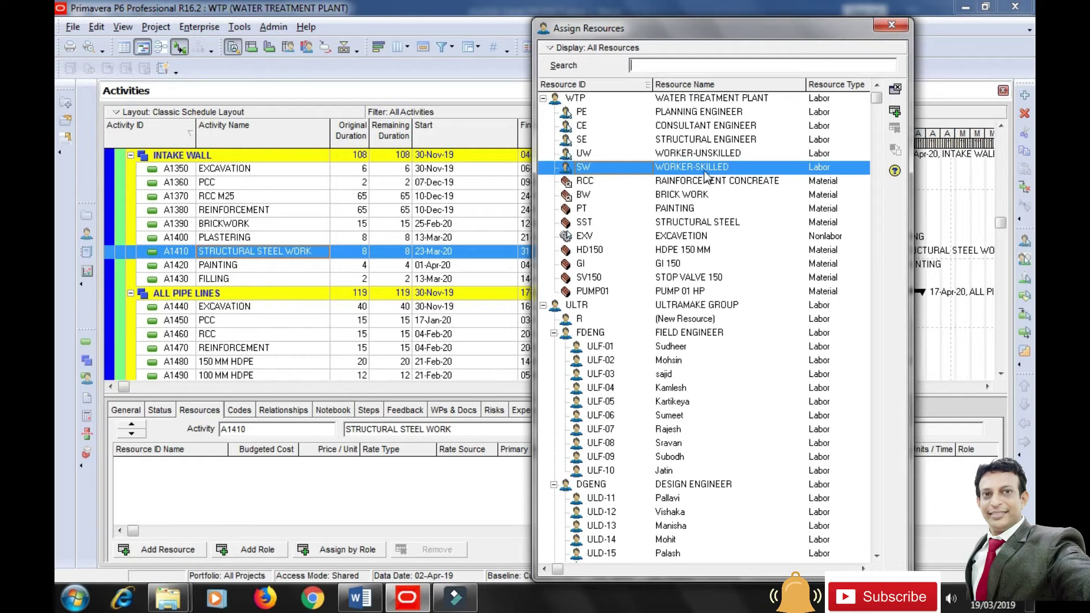
left_click(896, 113)
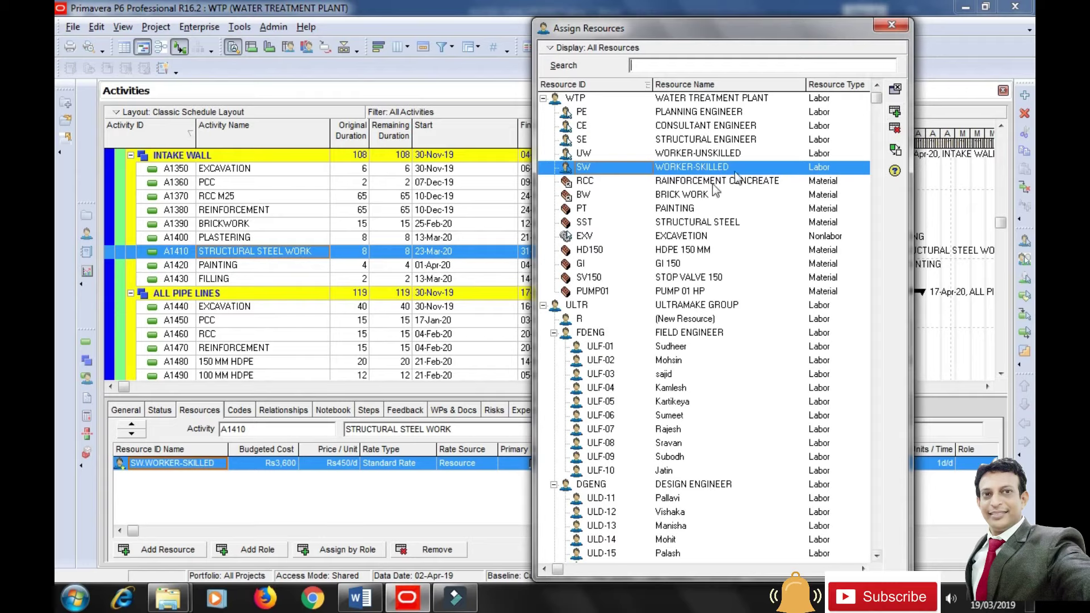
left_click(697, 226)
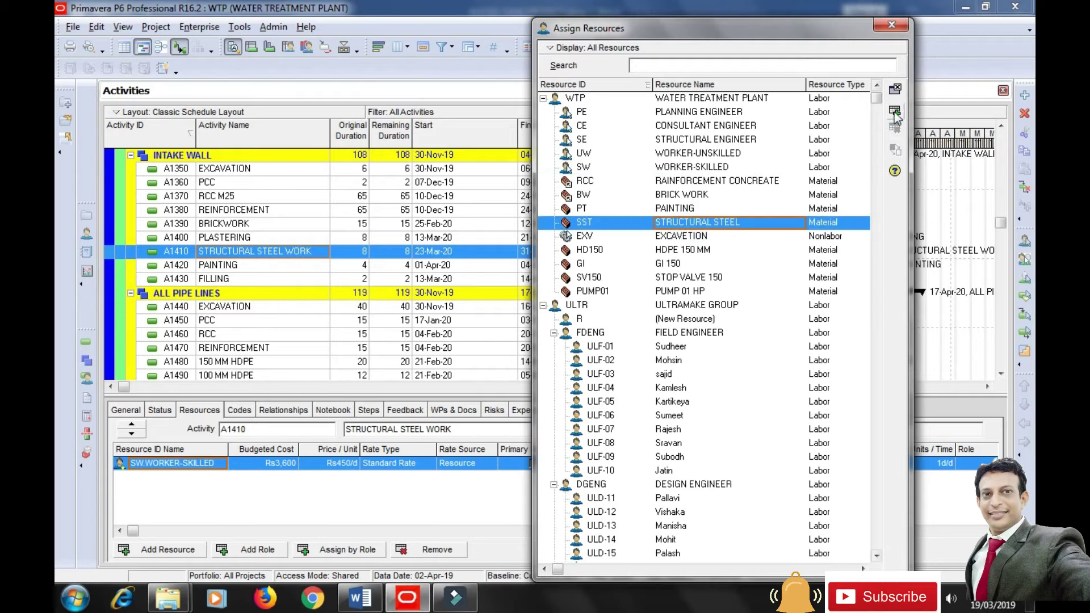
left_click(896, 112)
left_click(891, 24)
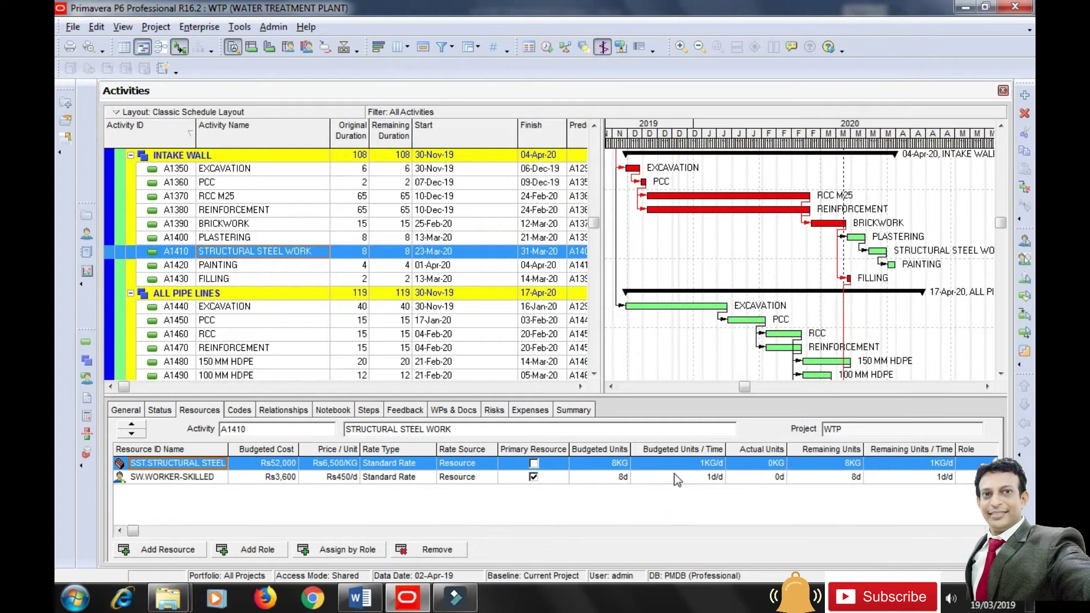
Set skilled workers to 4d/d and structural steel budgeted units to 8000KG.
left_click(697, 463)
left_click(653, 477)
type("4")
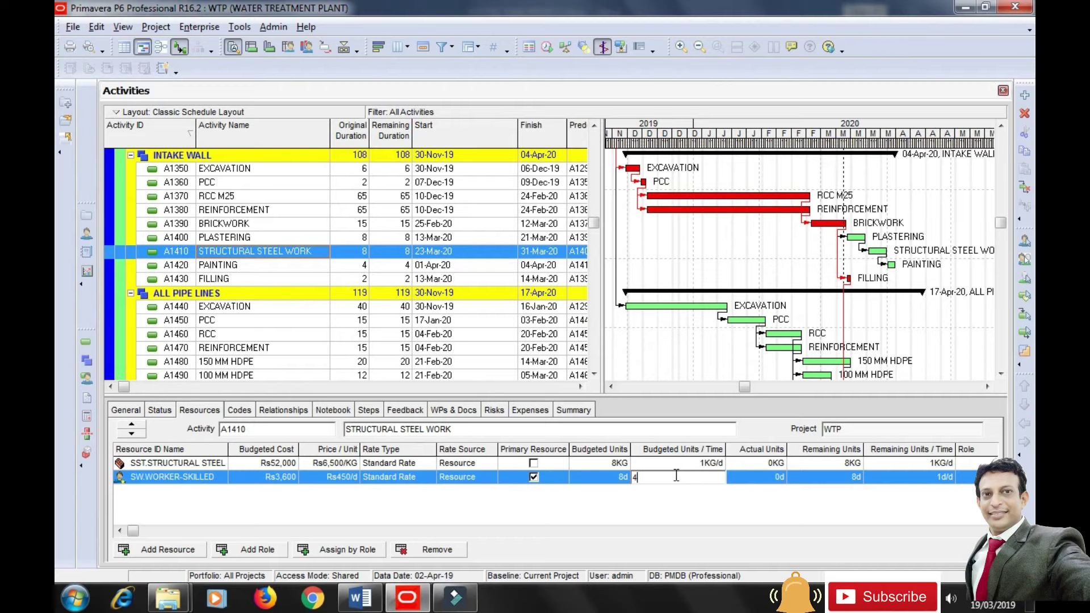
left_click(678, 518)
left_click(590, 464)
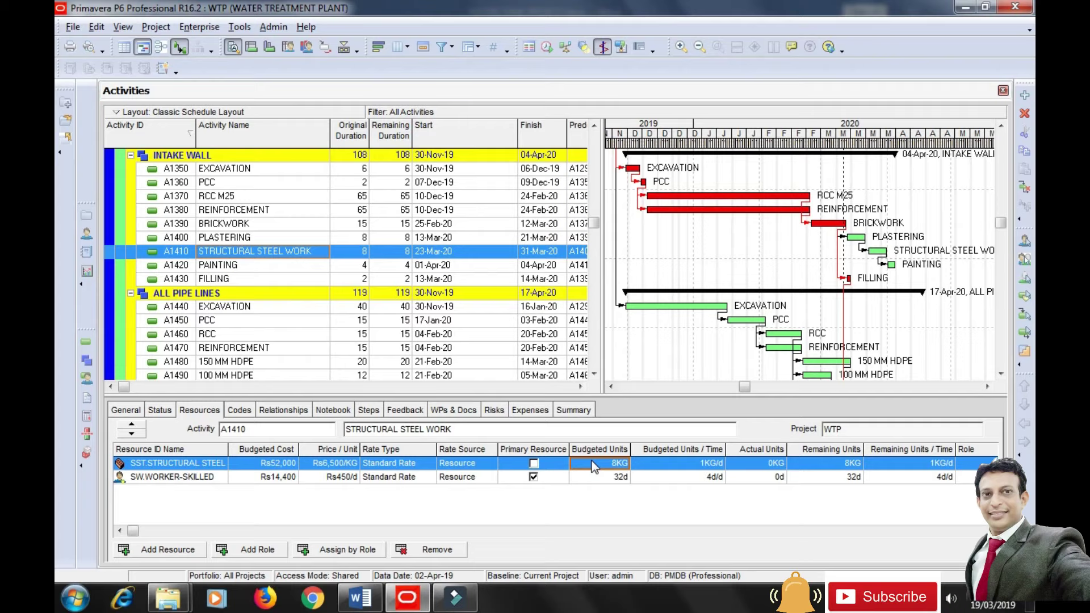
left_click(593, 464)
type("800")
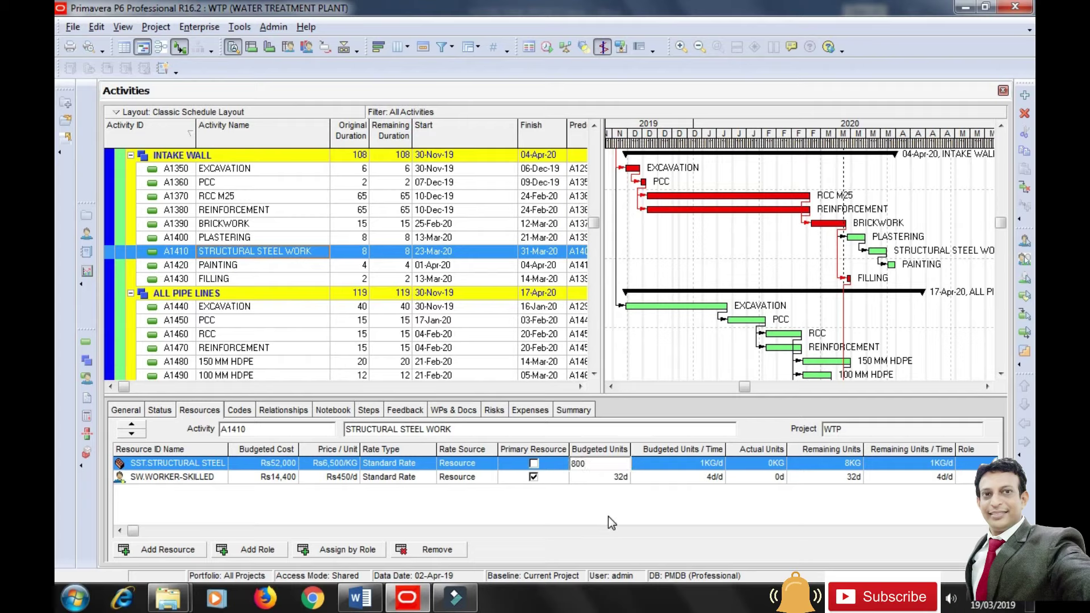
type("0")
left_click(604, 516)
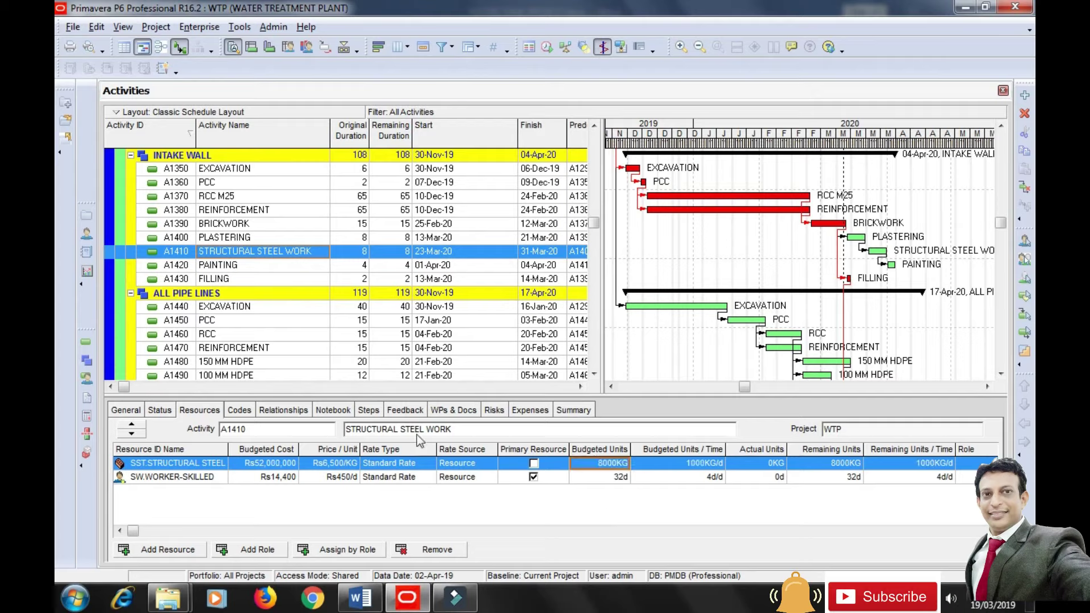
left_click(244, 268)
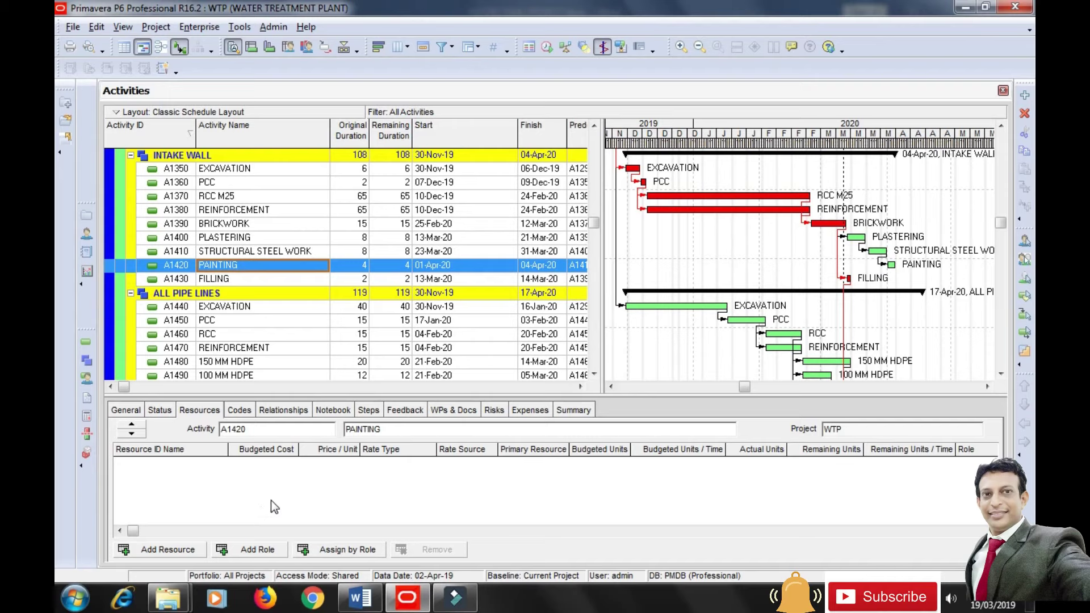
Assign WORKER-UNSKILLED, WORKER-SKILLED and the PAINTING material to A1420 PAINTING.
left_click(158, 551)
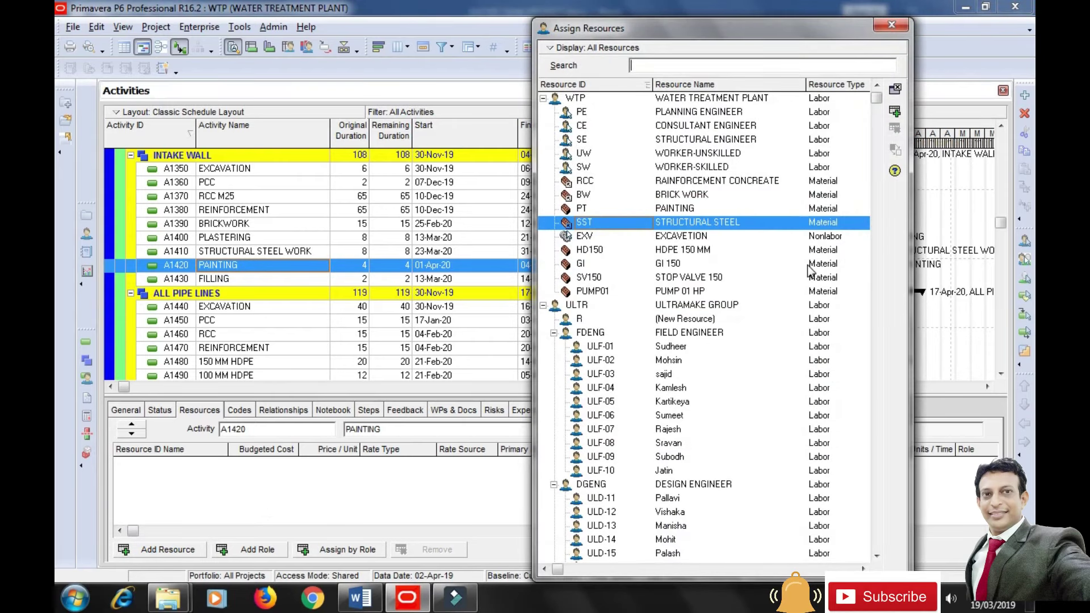
left_click(784, 153)
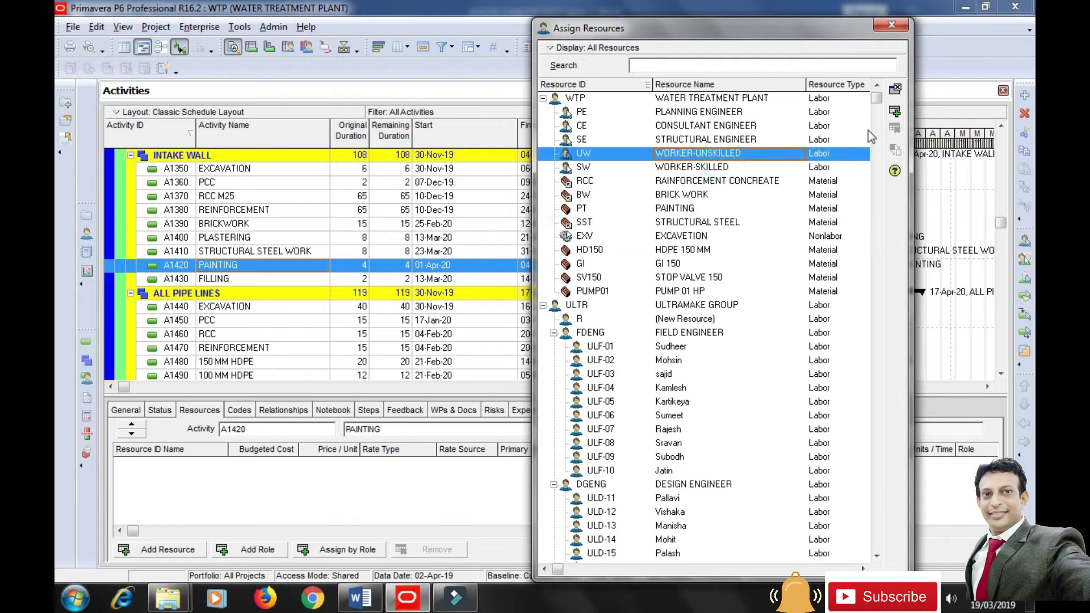
left_click(895, 112)
left_click(896, 113)
left_click(693, 209)
left_click(895, 114)
left_click(891, 24)
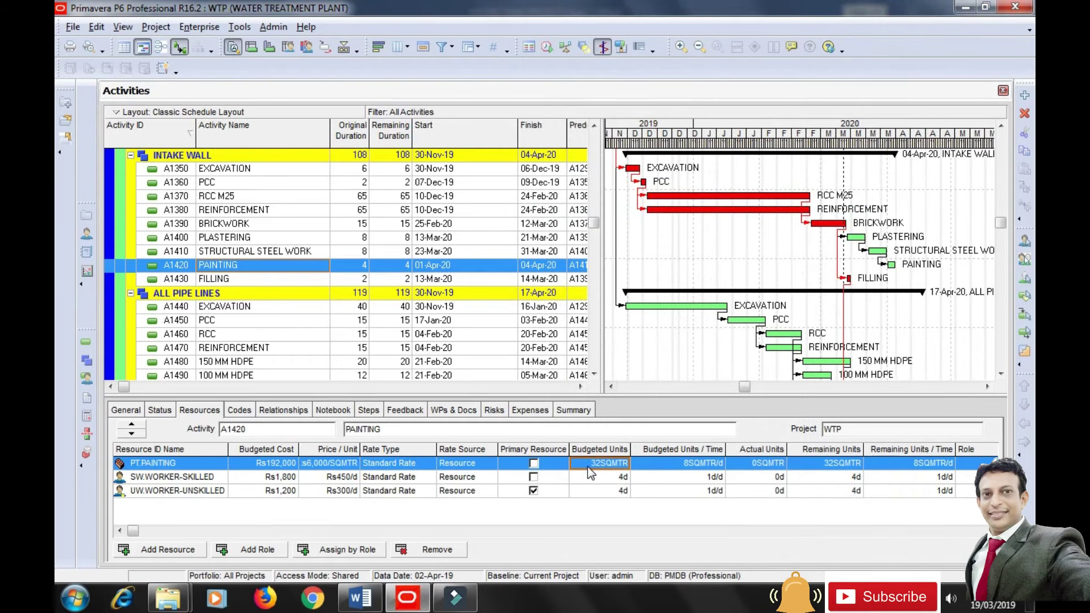
Set the paint's budgeted units to 2400SQMTR after clearing the unit-of-measure warning.
left_click(588, 465)
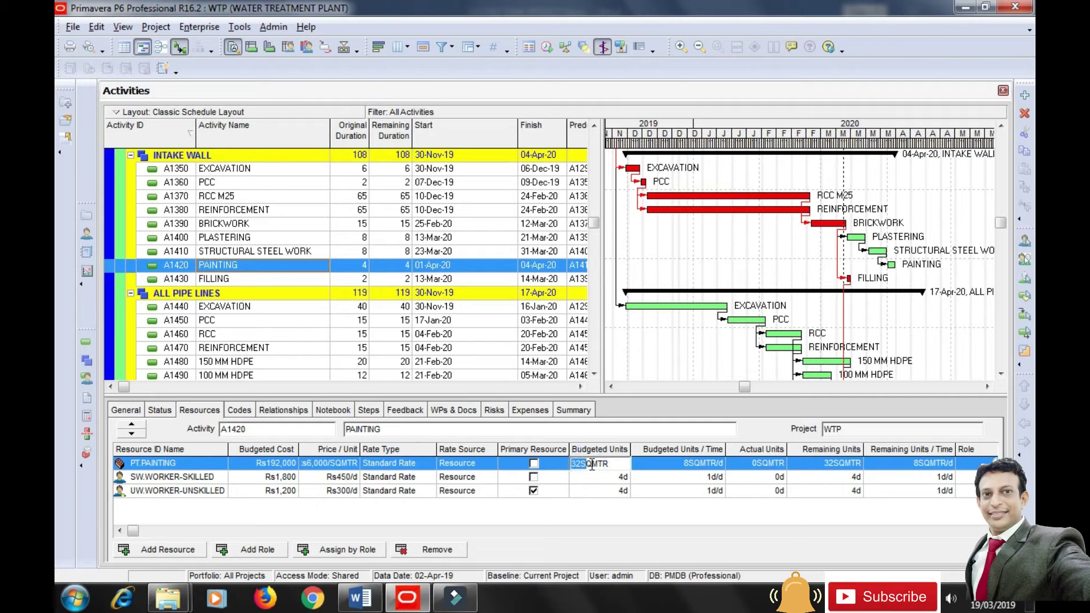
type("2400")
left_click(596, 531)
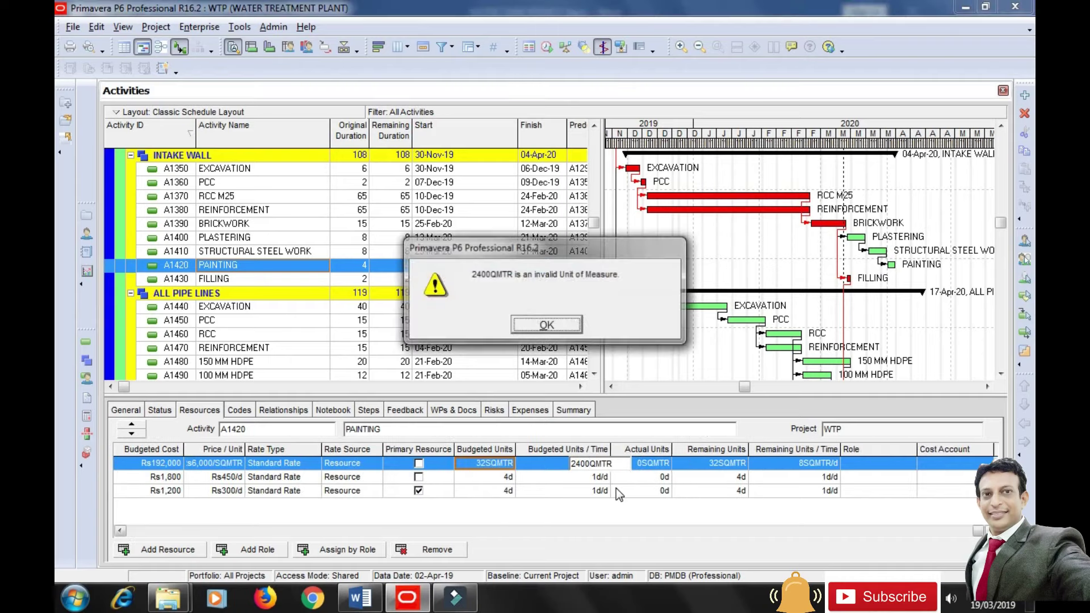
left_click(562, 328)
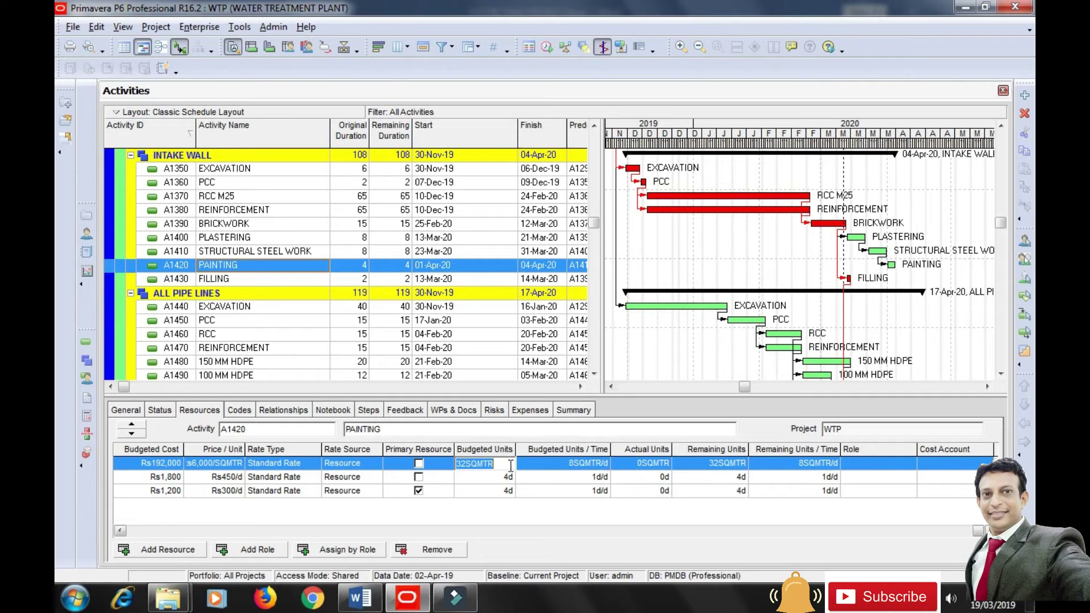
type("2400")
key("Return")
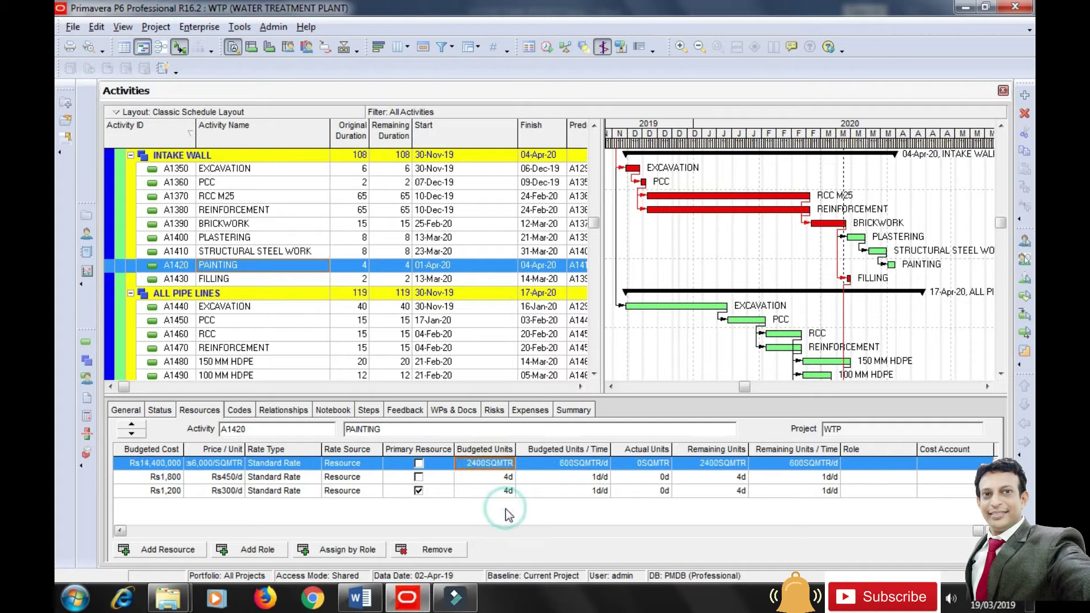
Set skilled workers to 2d/d and unskilled workers to 4d/d on PAINTING.
left_click(597, 482)
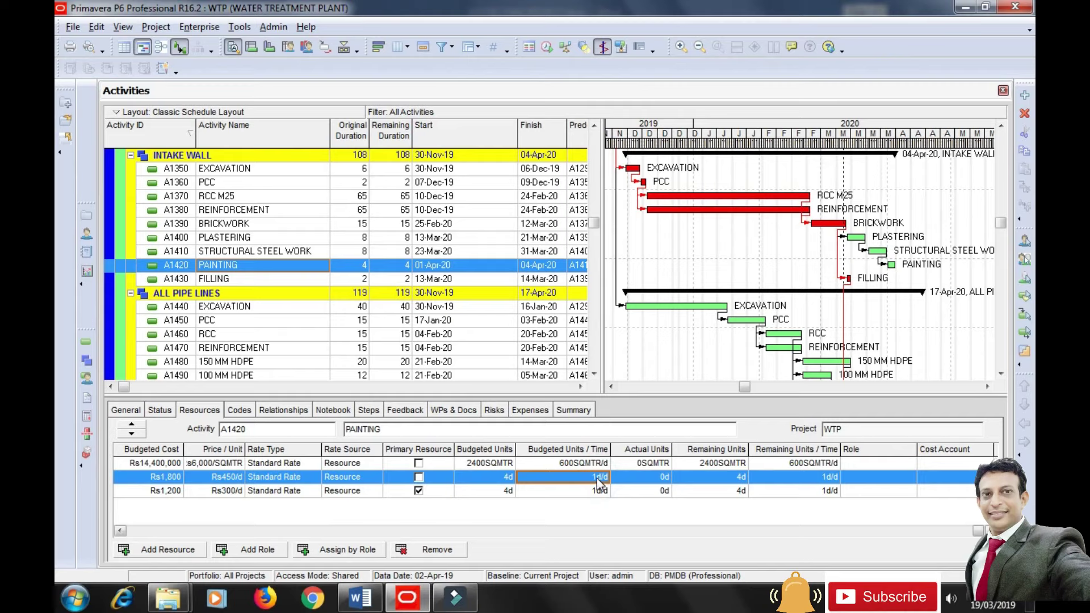
left_click(139, 532)
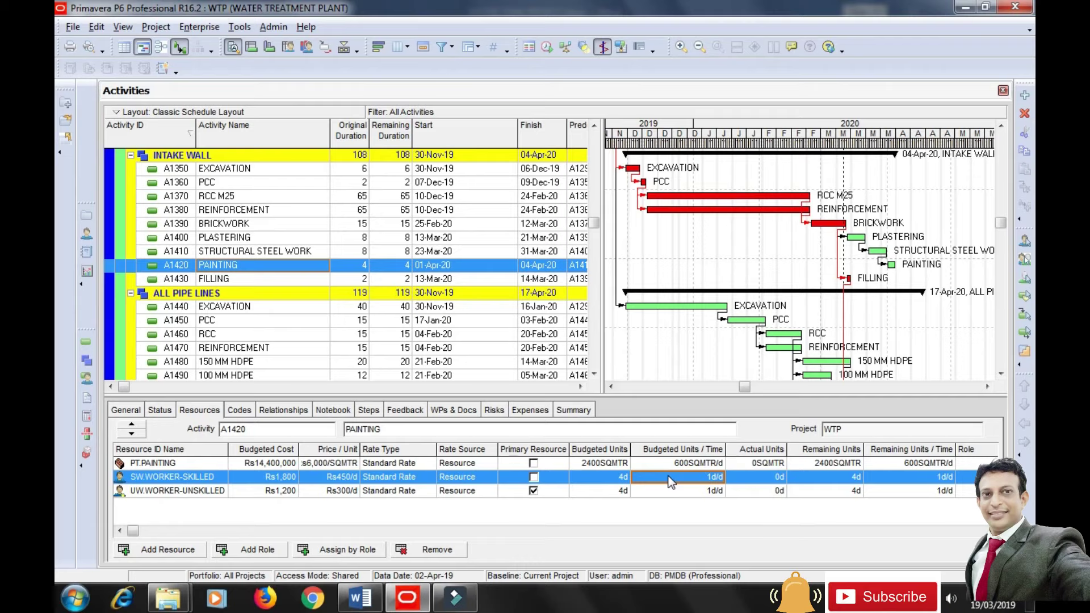
type("2")
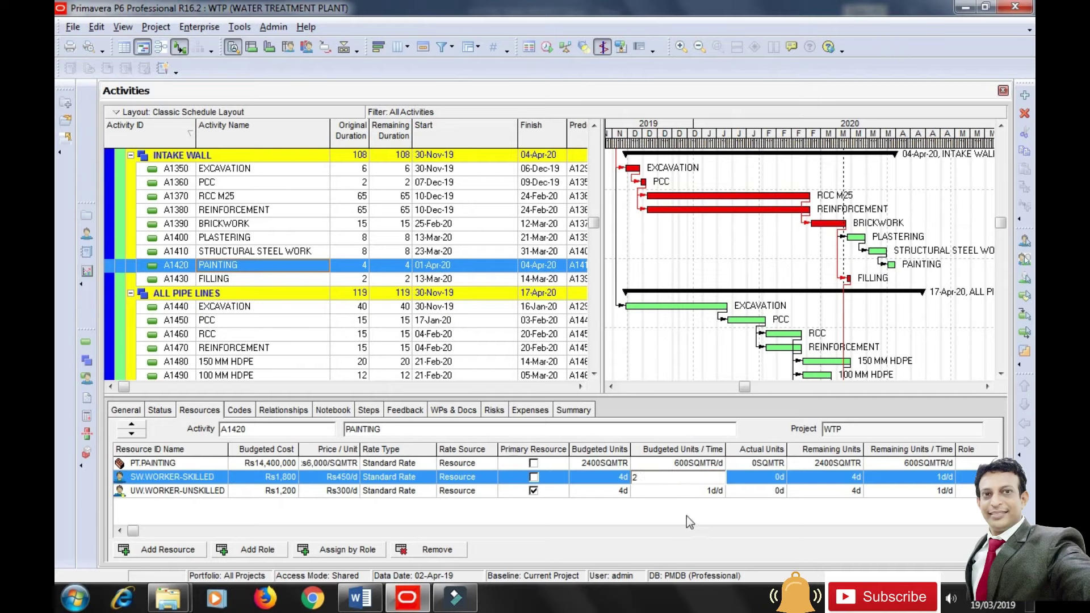
left_click(692, 489)
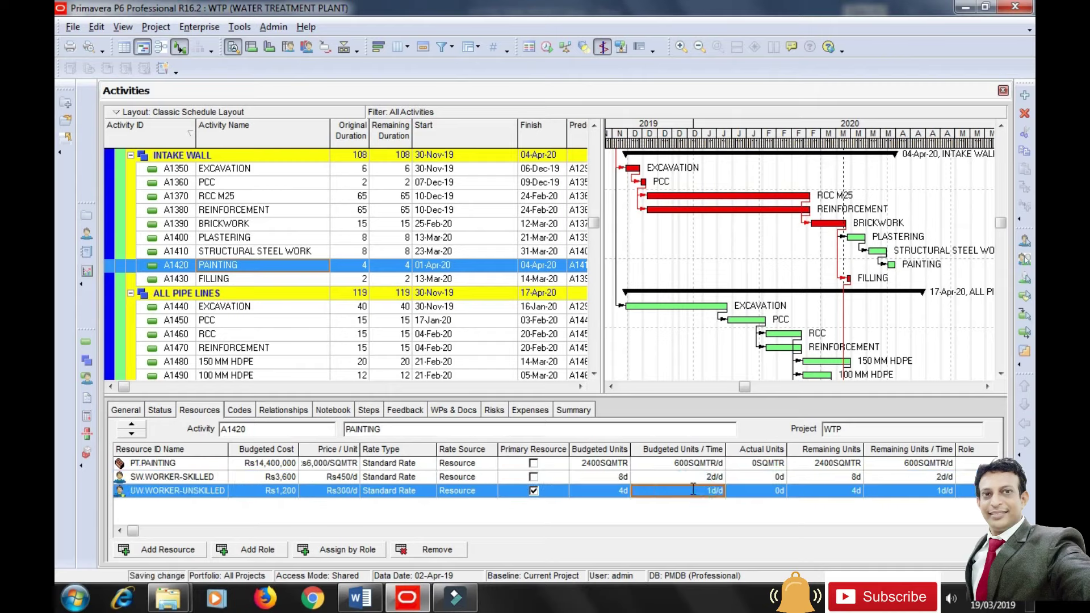
type("4")
left_click(673, 506)
left_click_drag(342, 319, 342, 317)
scroll(279, 321, "down", 2)
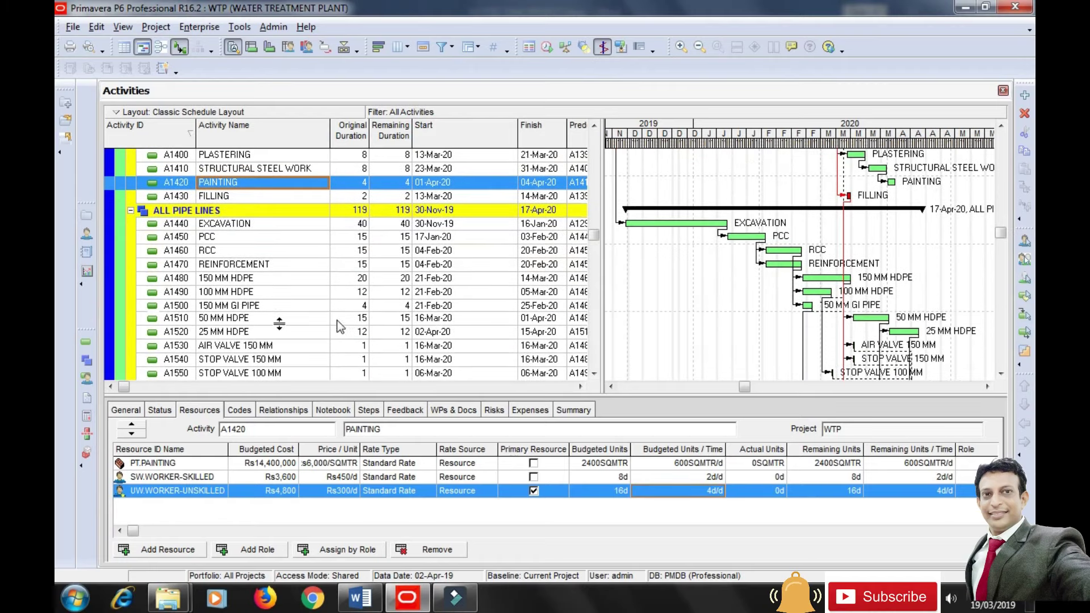
Assign WORKER-UNSKILLED, WORKER-SKILLED and HDPE 150 MM to A1500 150 MM GI PIPE.
left_click(177, 307)
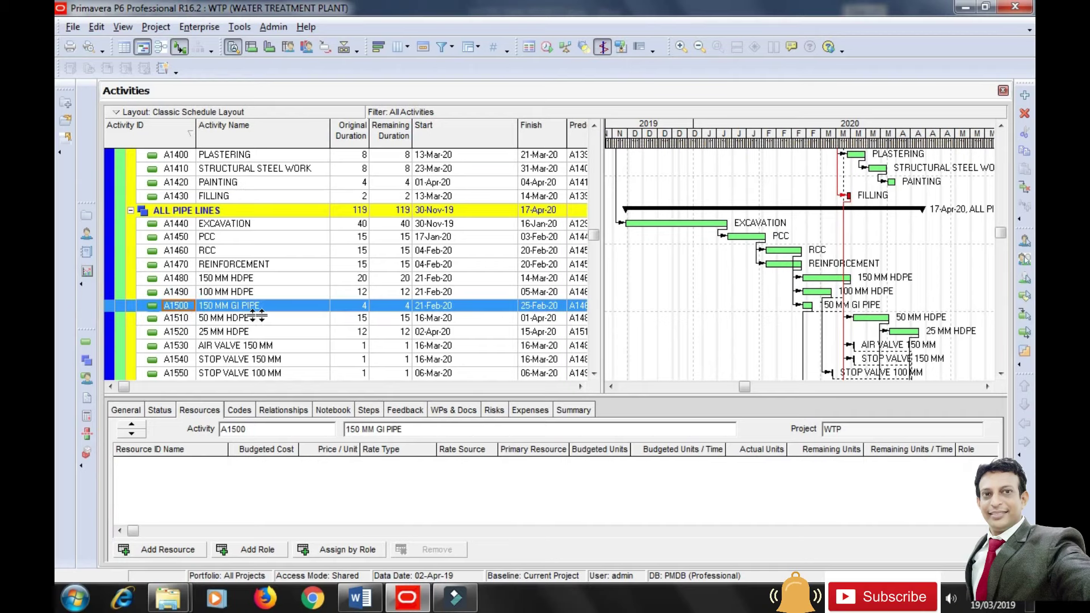
left_click(167, 550)
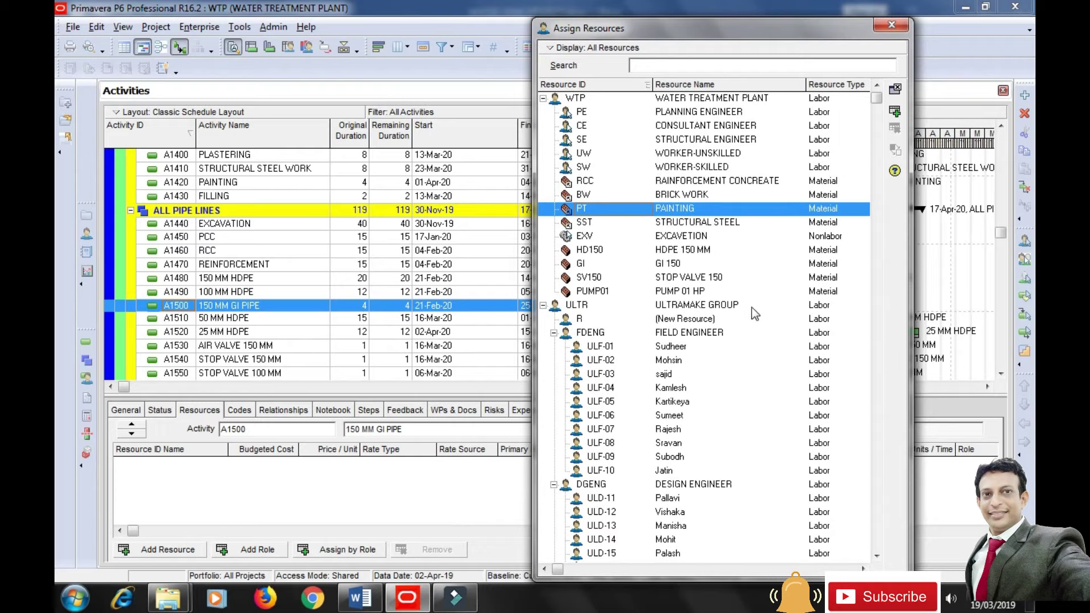
left_click(722, 157)
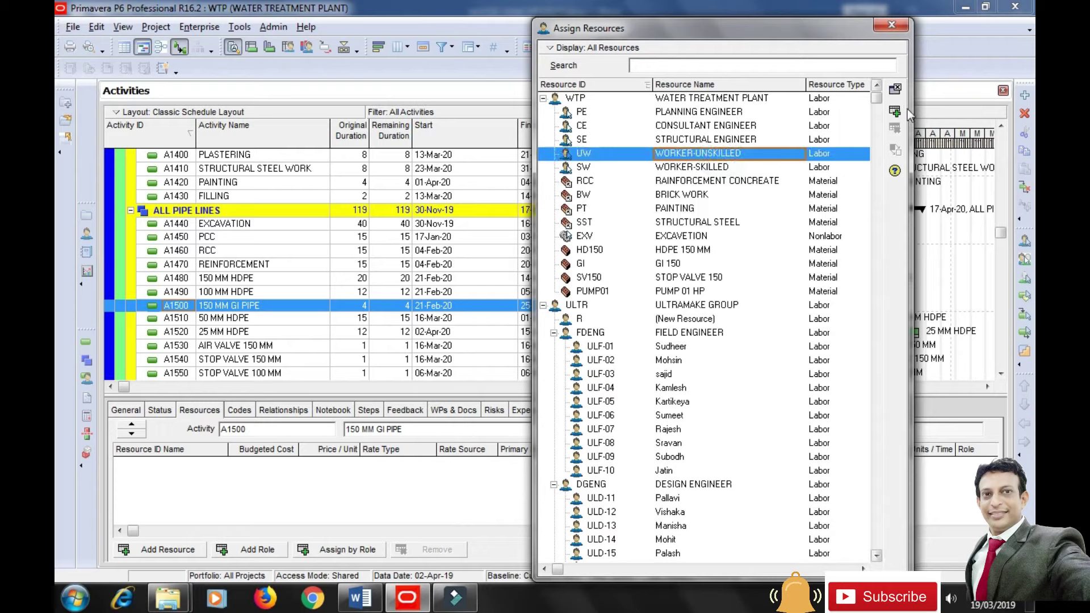
left_click(743, 165)
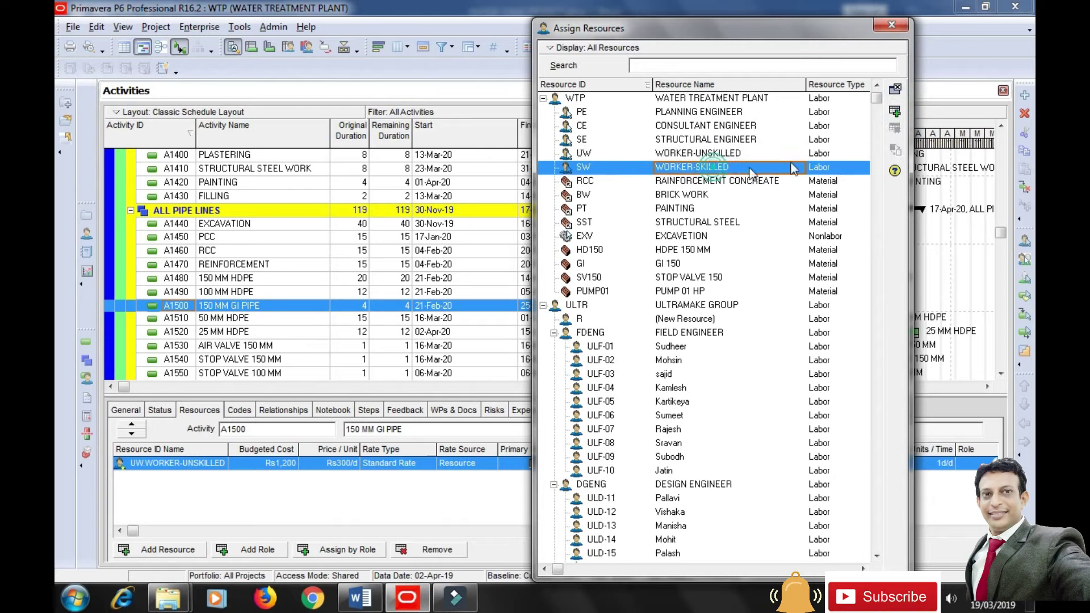
left_click(896, 113)
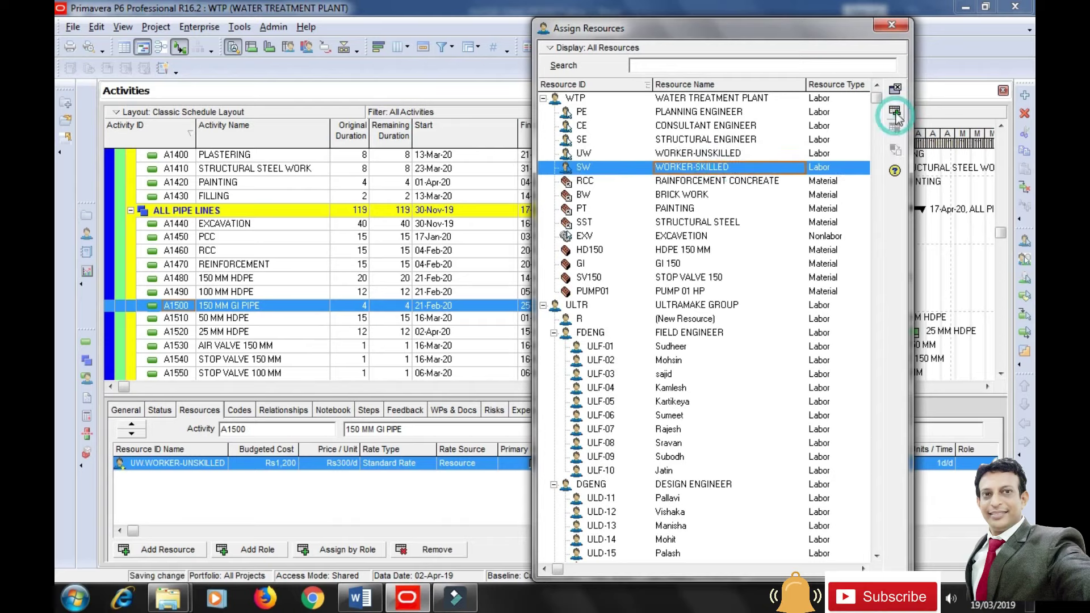
left_click(687, 255)
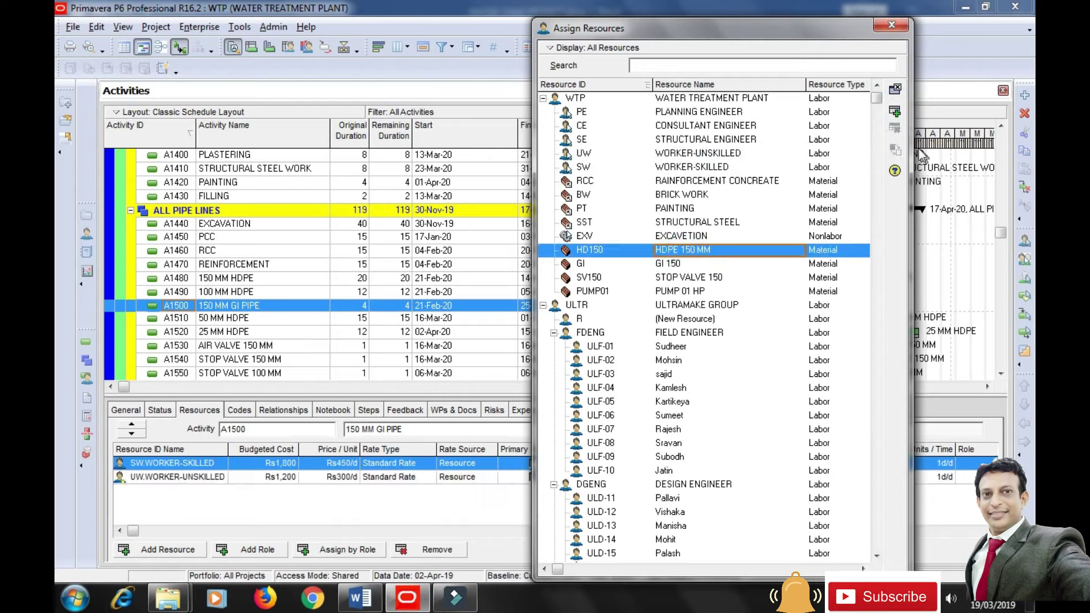
left_click(895, 112)
left_click(892, 24)
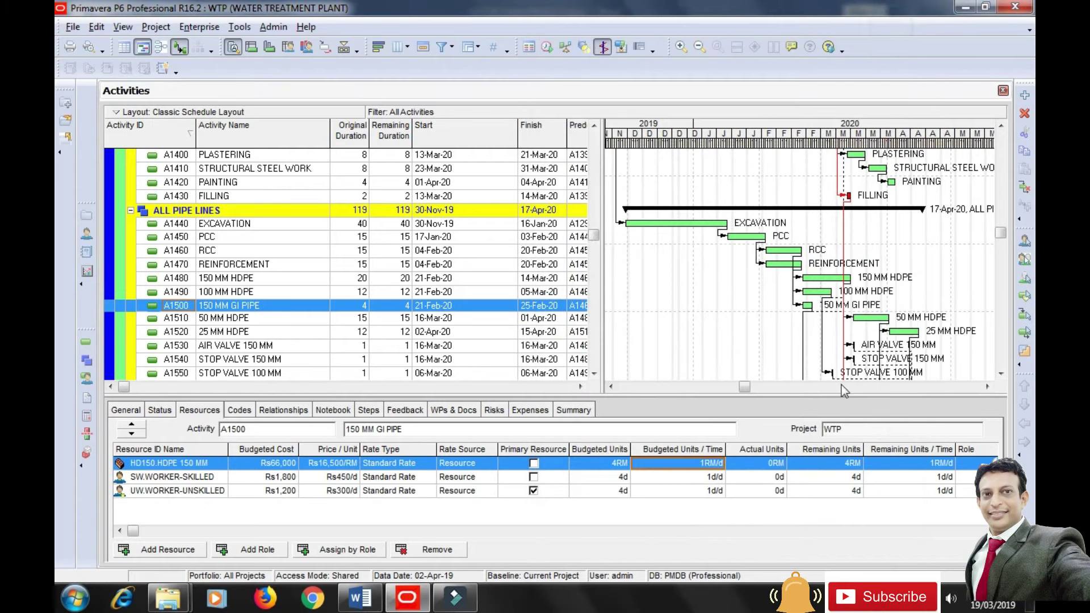
Budget 200RM of HDPE 150 MM, skilled workers at 3d/d and unskilled at 6d/d.
left_click(598, 464)
type("200")
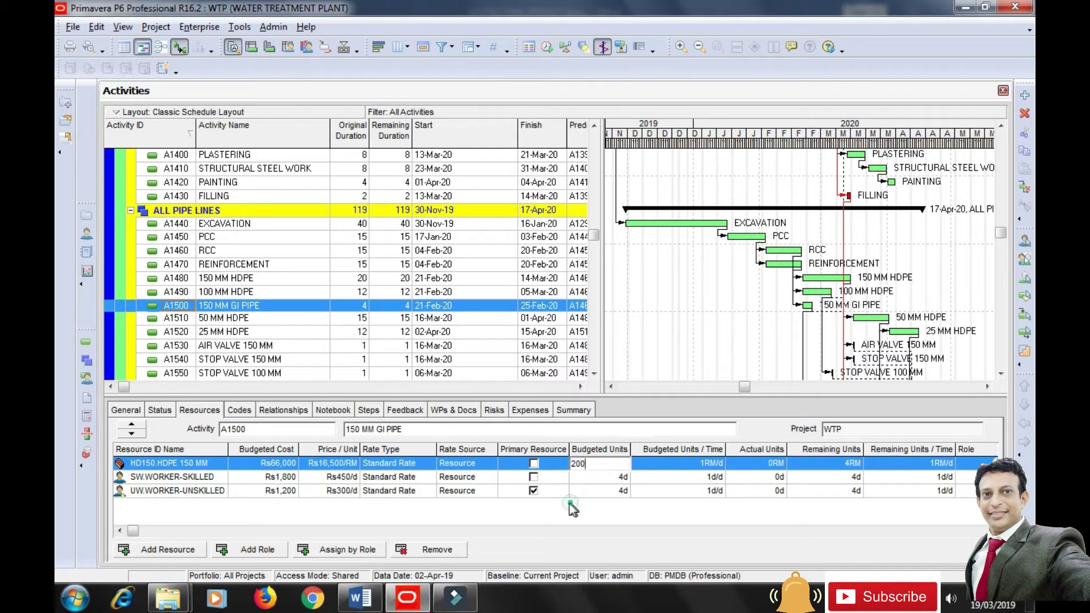
left_click(569, 503)
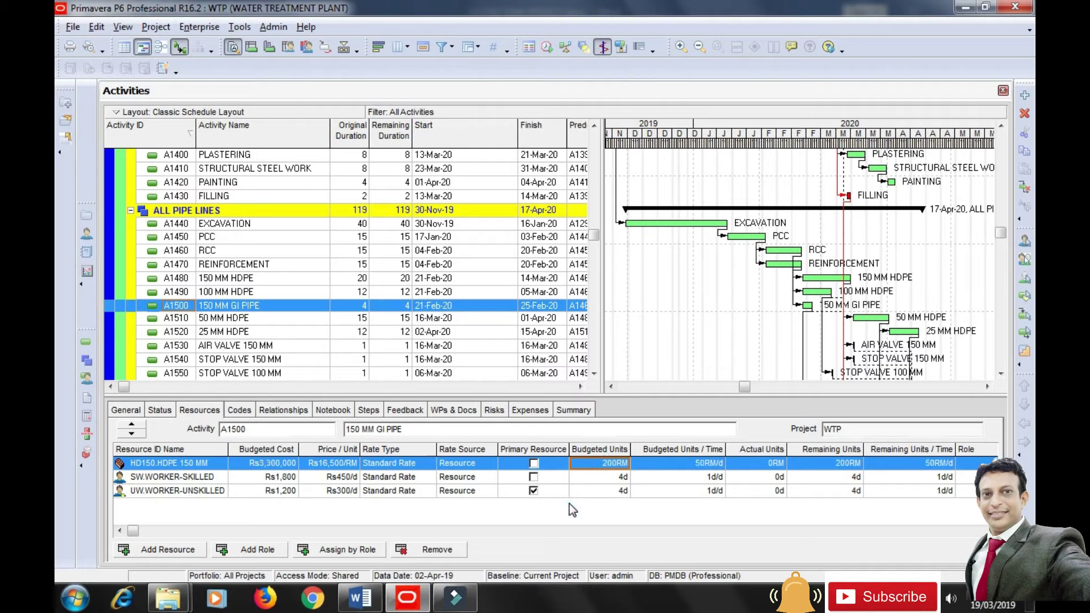
left_click(615, 481)
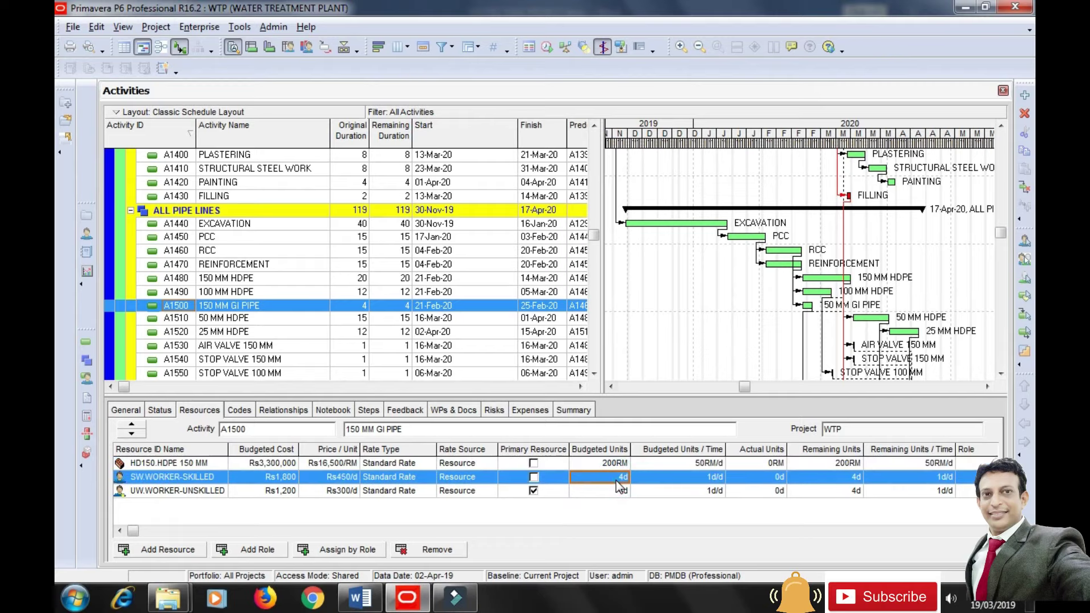
type("3")
left_click(710, 484)
left_click(547, 324)
type("3")
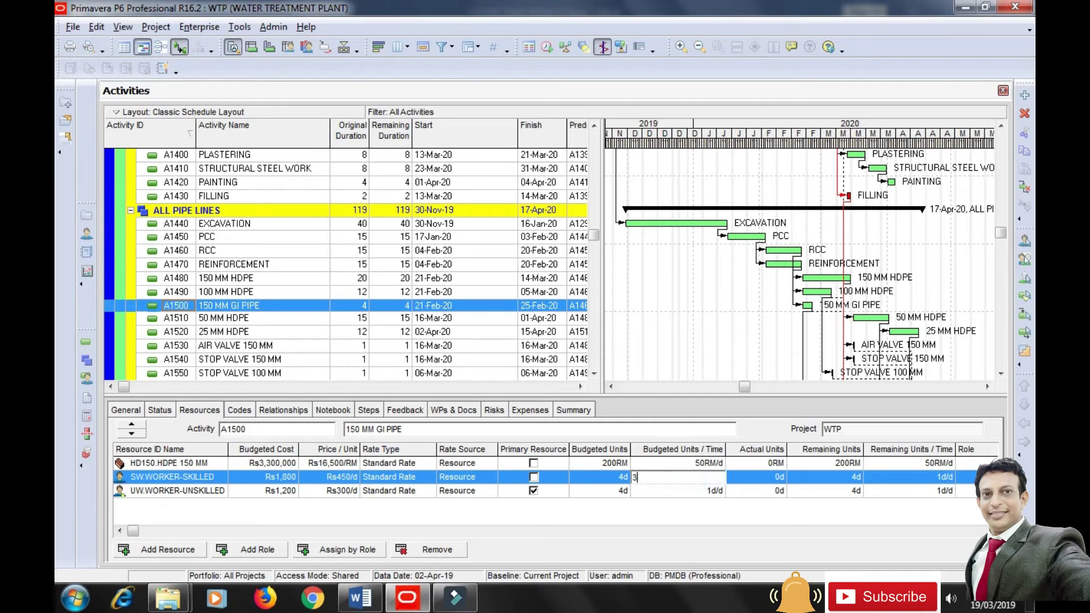
left_click(701, 493)
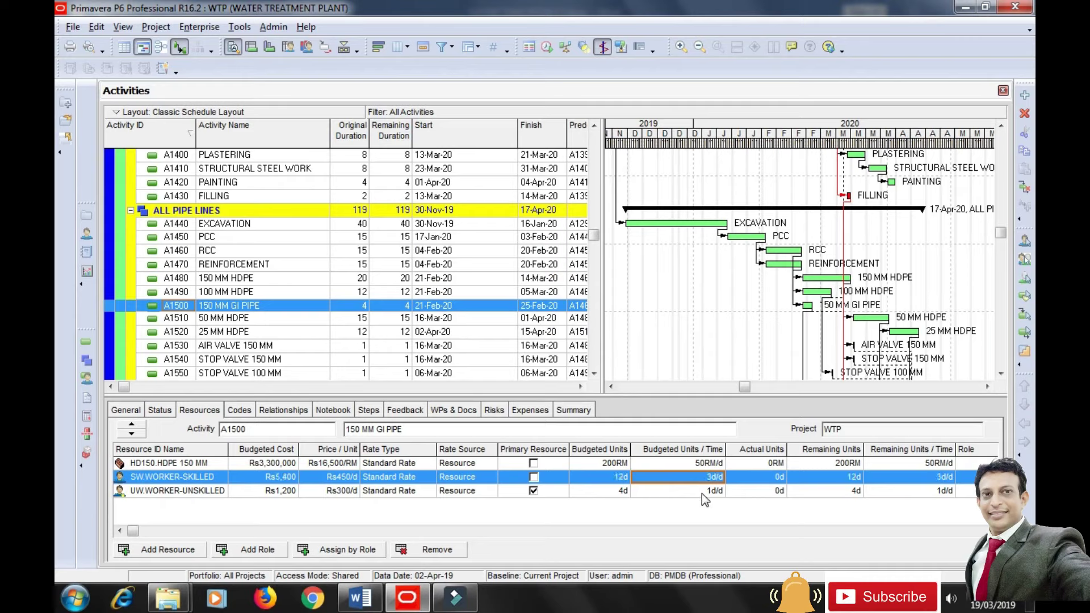
type("6")
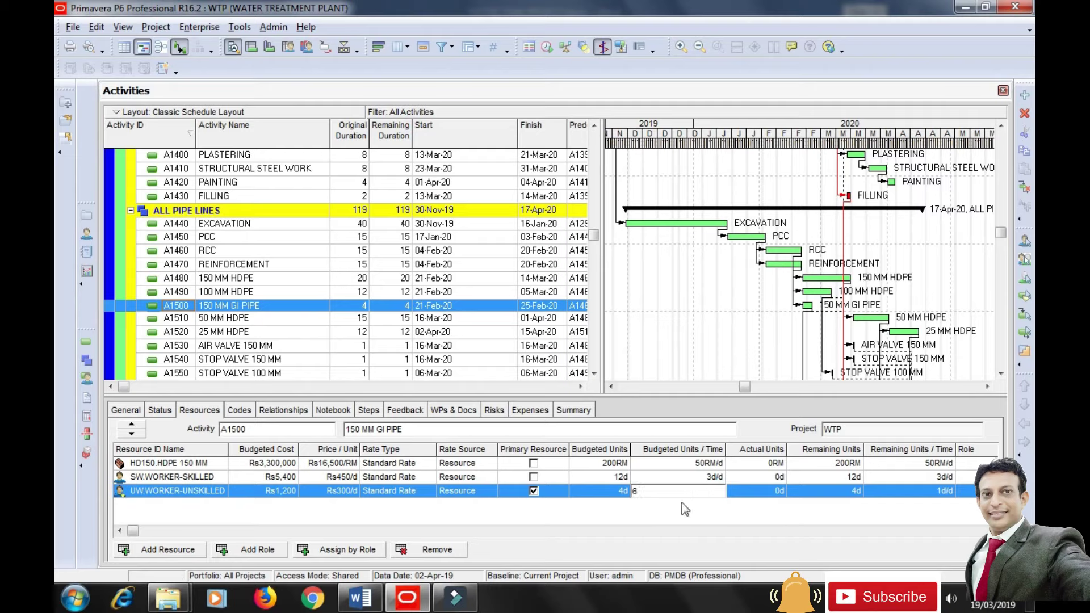
key("Return")
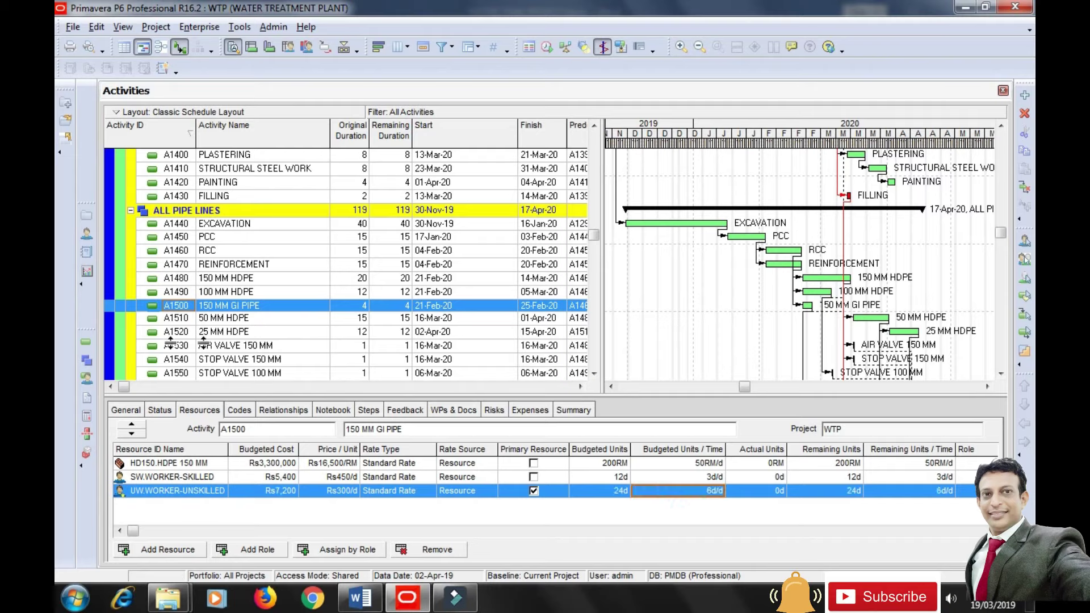
Select A1530 AIR VALVE 150 MM and assign WORKER-UNSKILLED and WORKER-SKILLED to it.
left_click(223, 347)
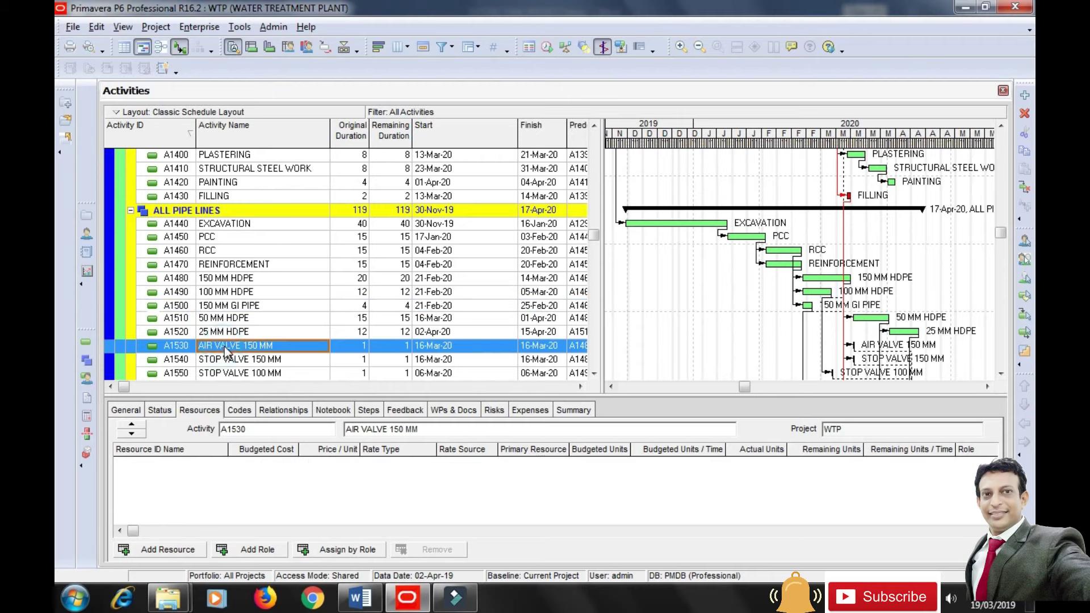
scroll(227, 349, "down", 2)
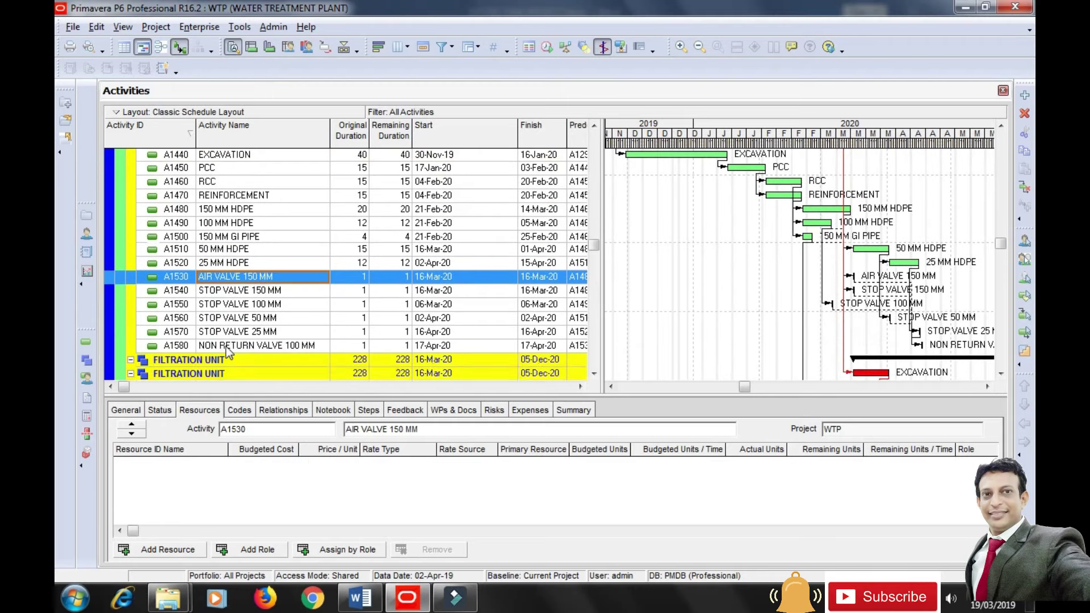
left_click(165, 549)
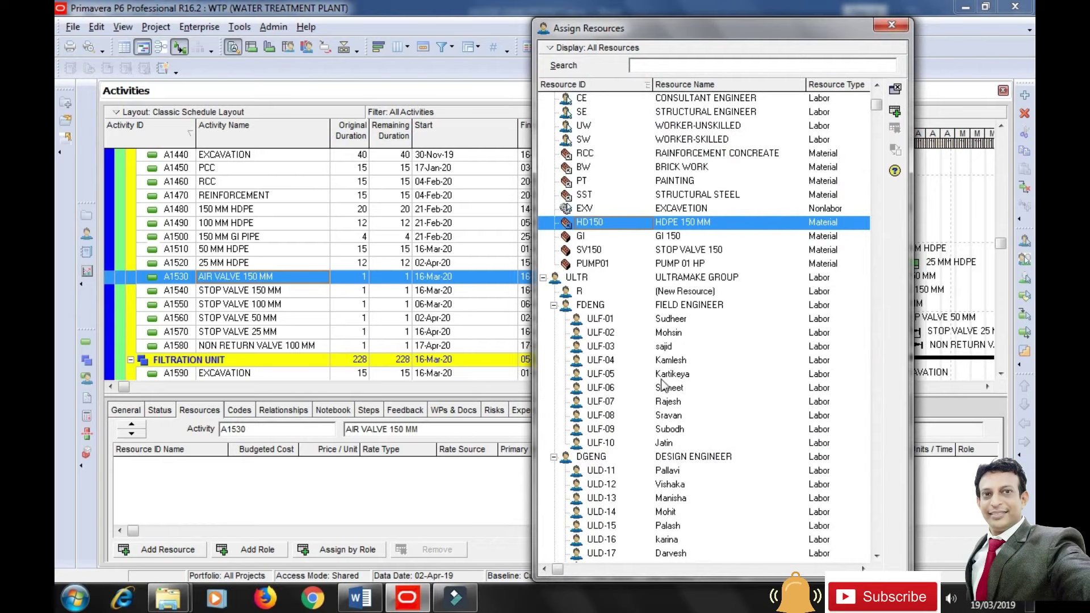
left_click(725, 126)
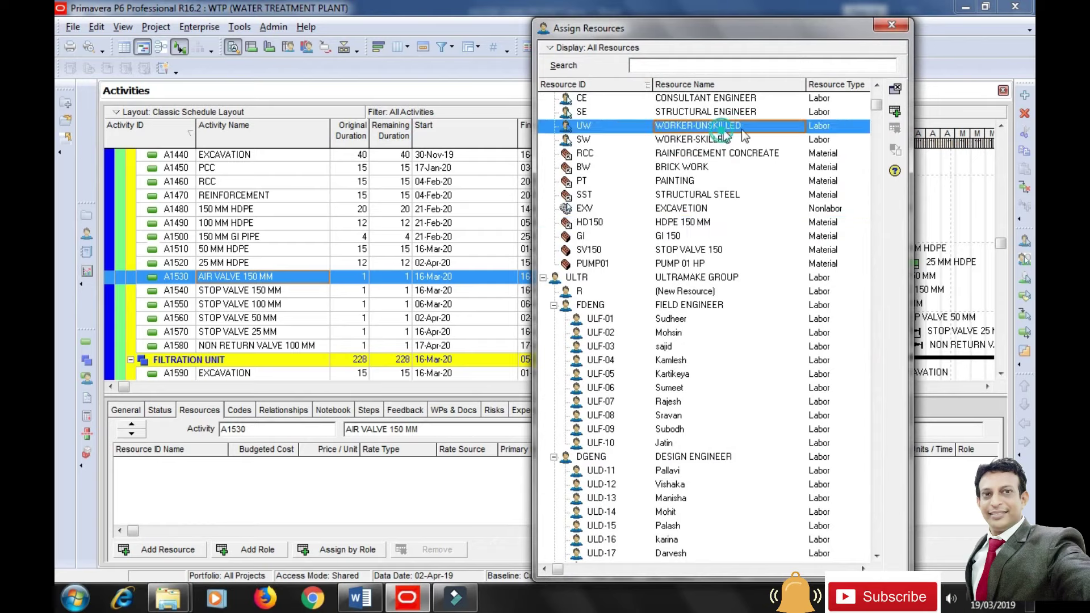
left_click(896, 112)
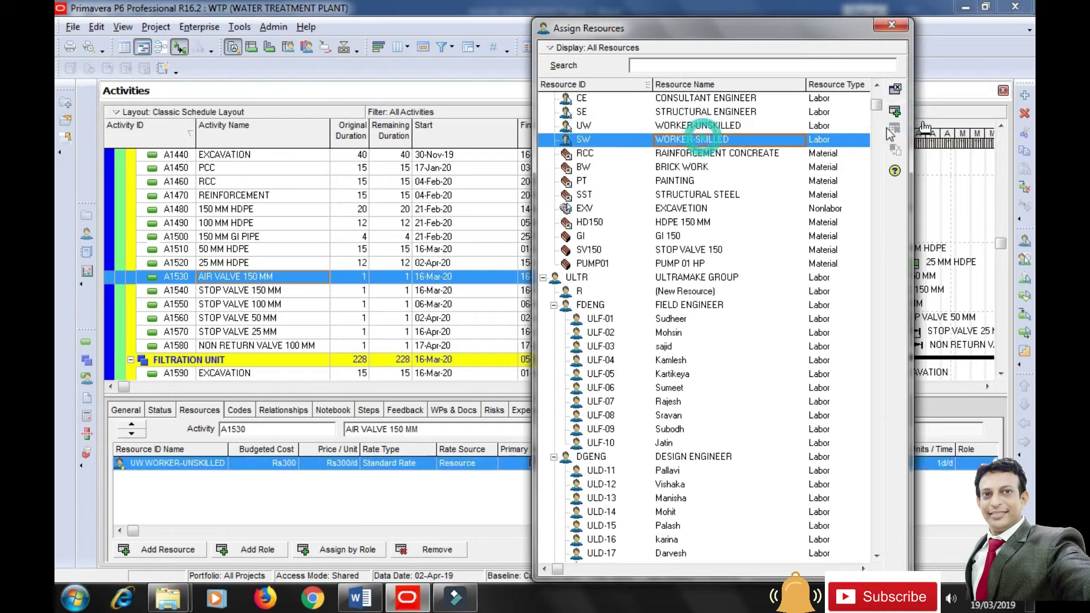
left_click(895, 114)
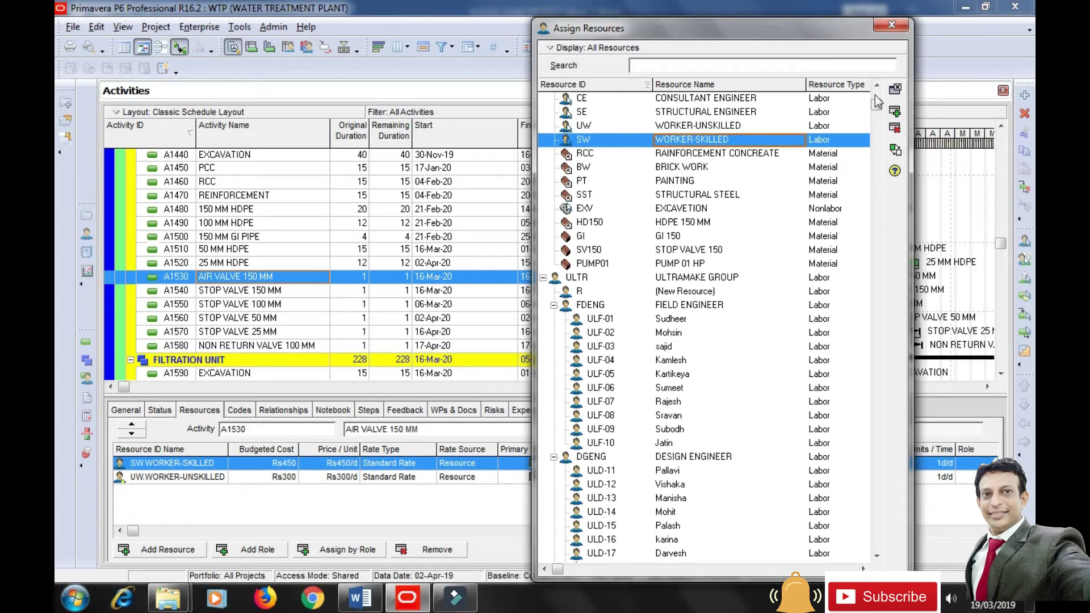
Assign unskilled workers, skilled workers and GI 150 to AIR VALVE 150 MM.
left_click(891, 26)
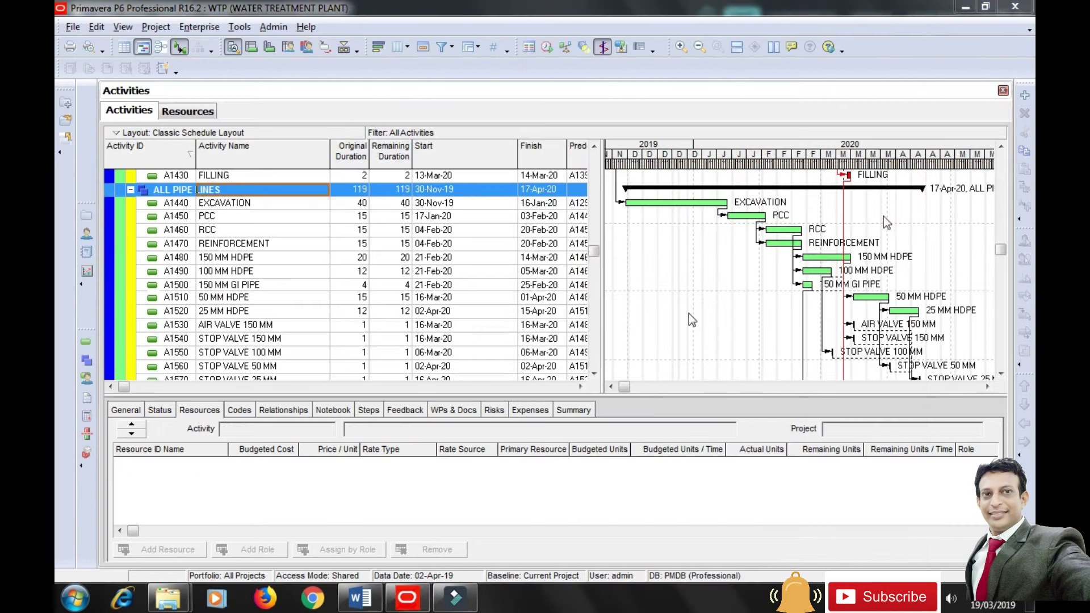
left_click(229, 205)
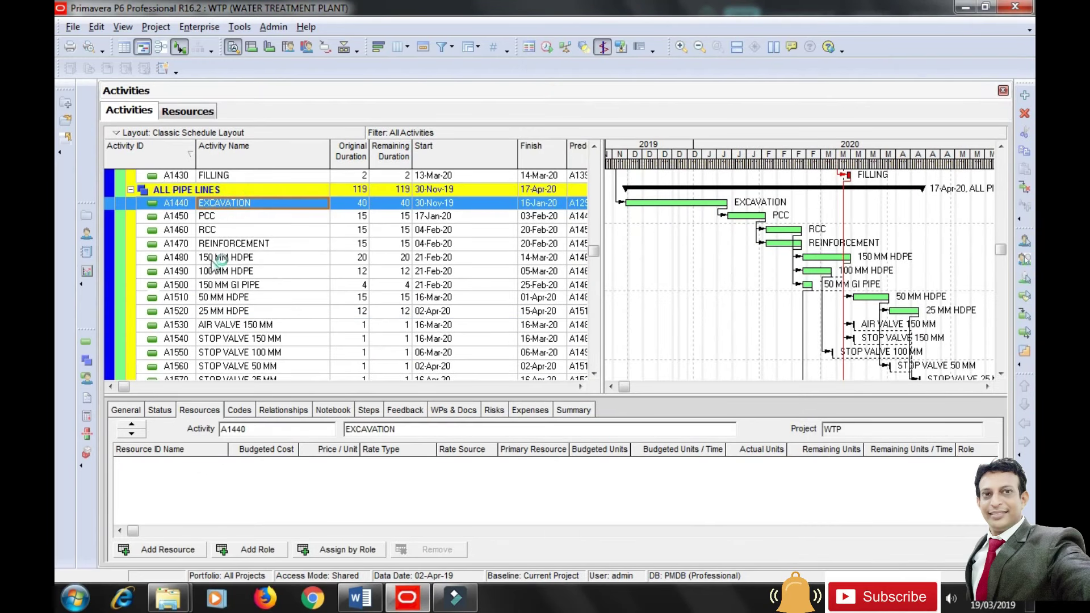
left_click(219, 326)
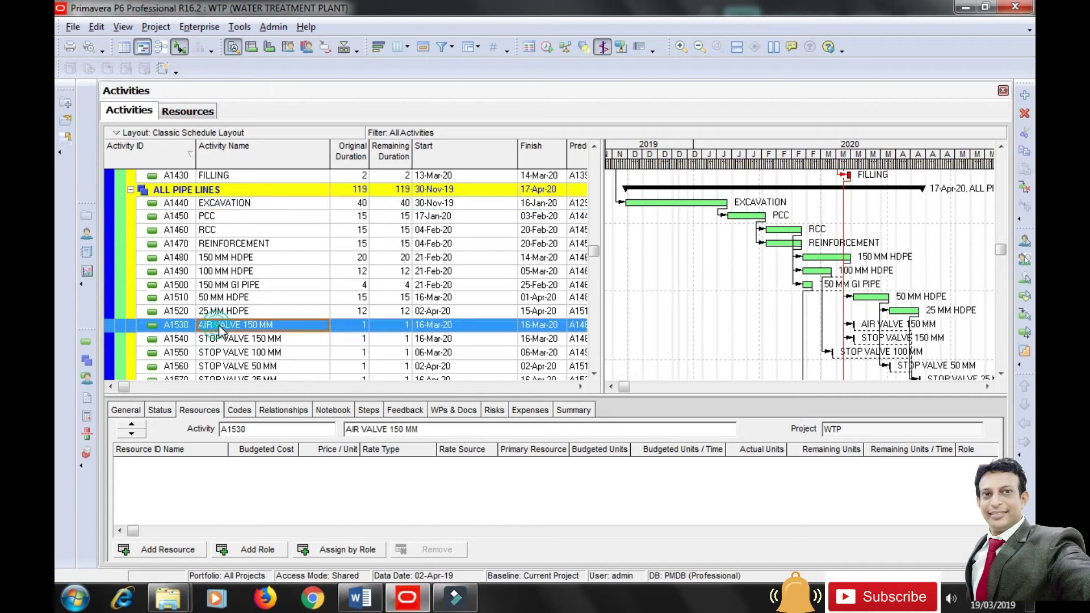
left_click(170, 551)
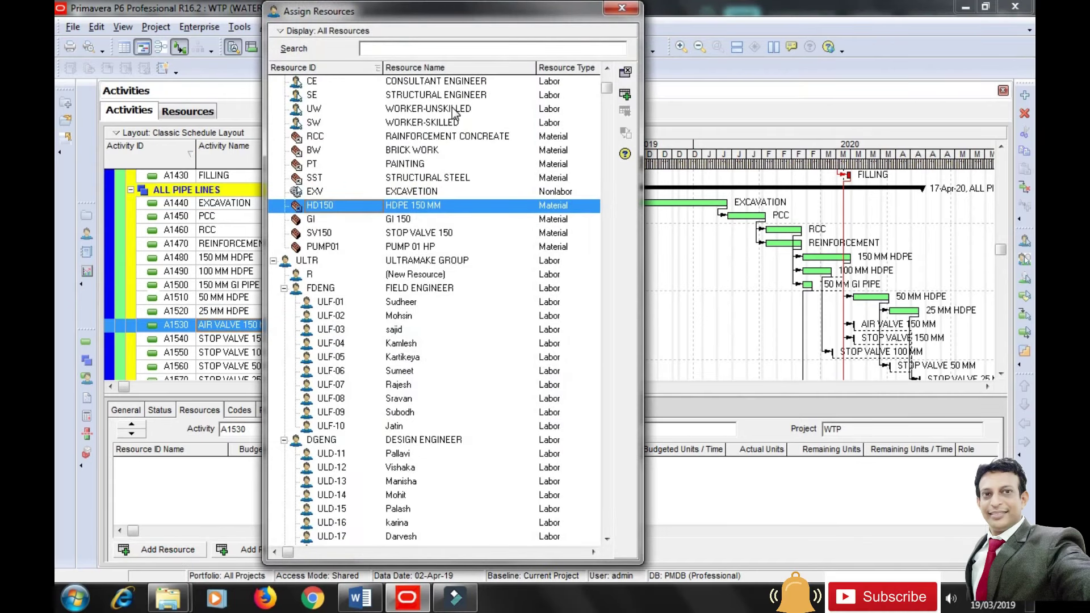
double_click(454, 108)
double_click(442, 122)
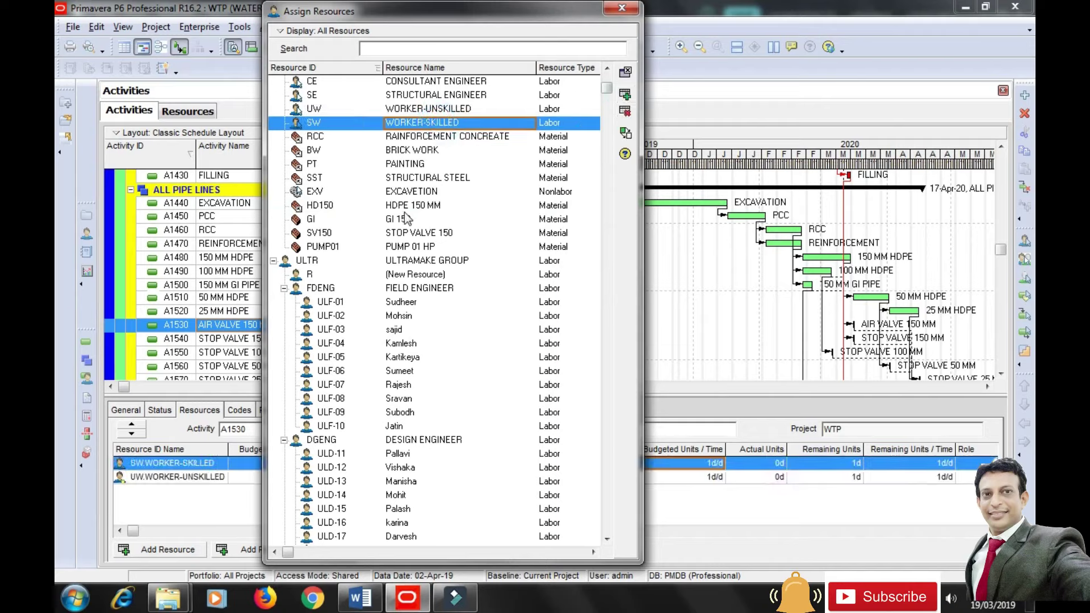
left_click(405, 218)
left_click(620, 76)
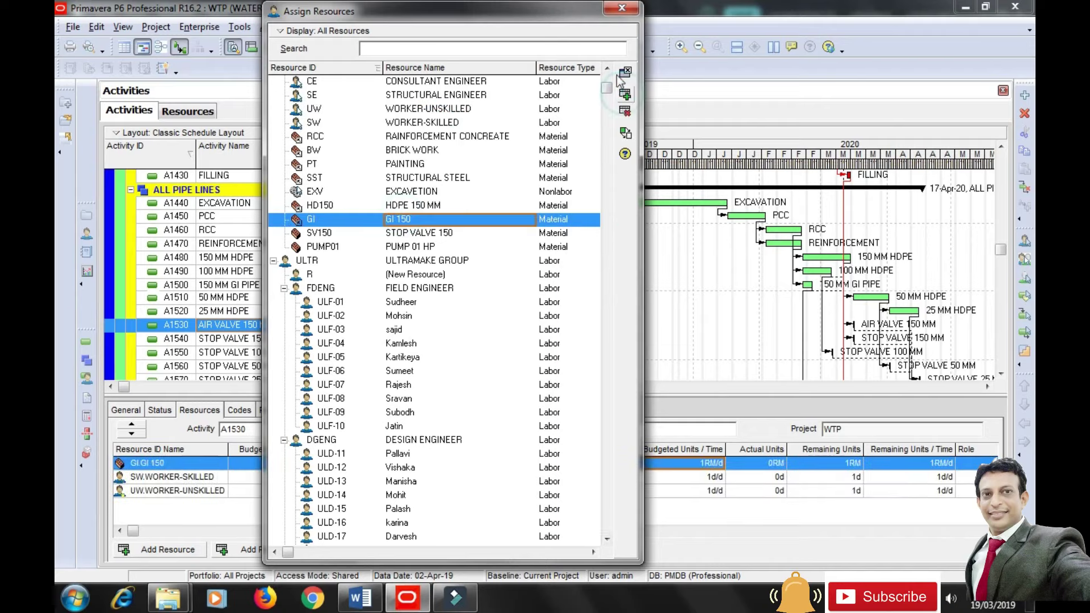
left_click(623, 7)
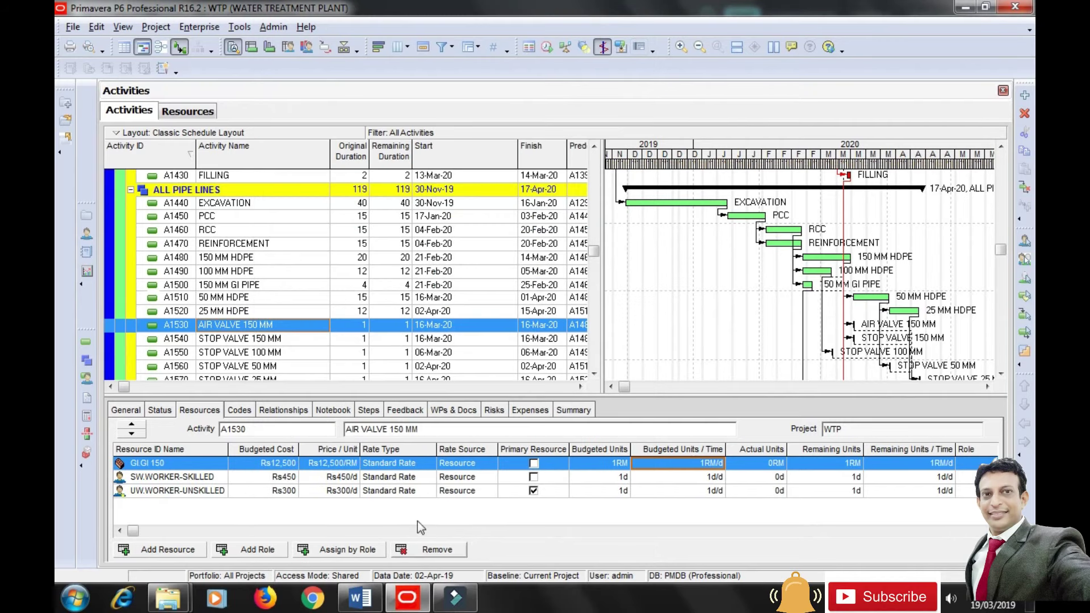
Set skilled workers to 4d/d, unskilled workers to 8d/d and GI 150 to 15RM.
left_click(683, 477)
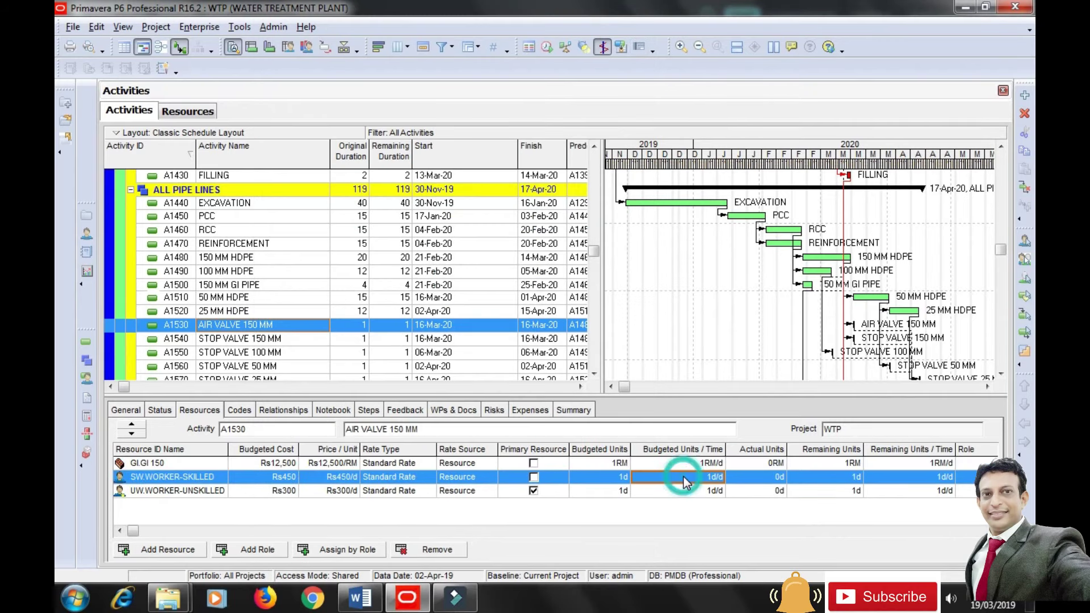
type("4")
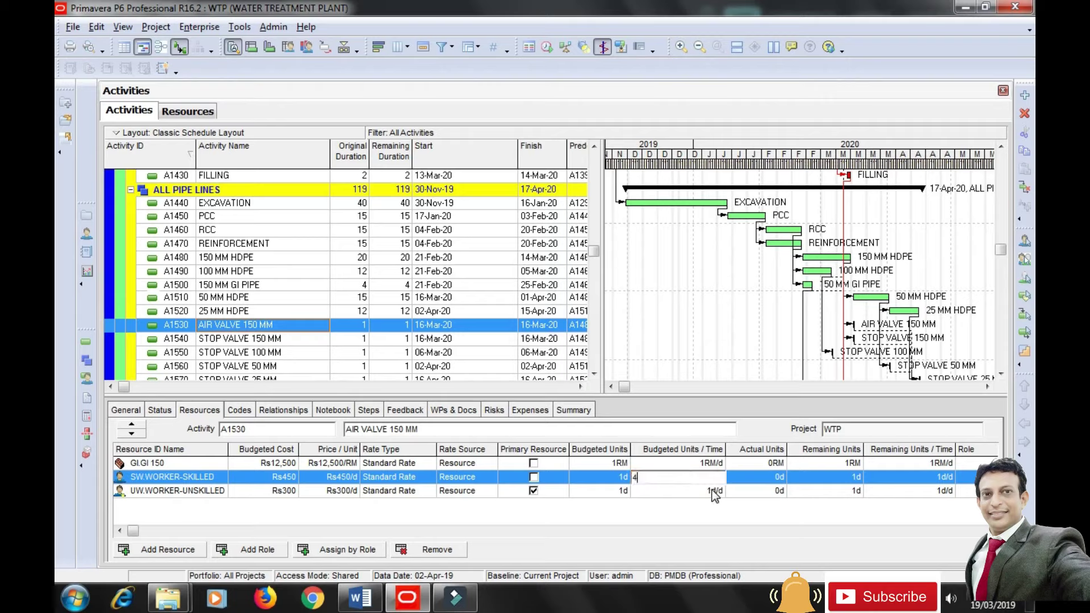
left_click(705, 494)
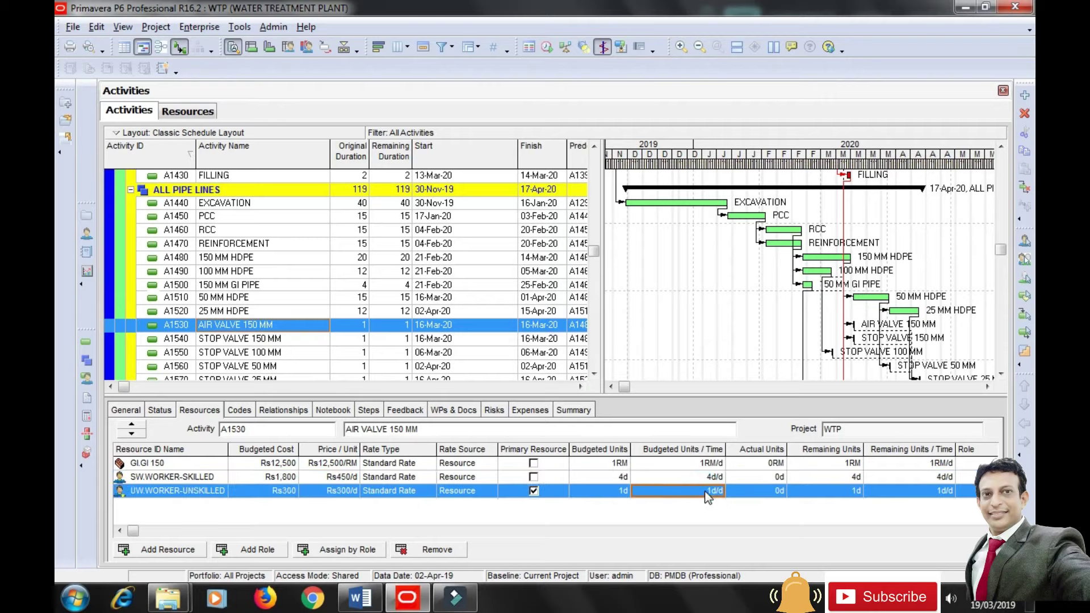
type("8")
key("Return")
left_click(597, 464)
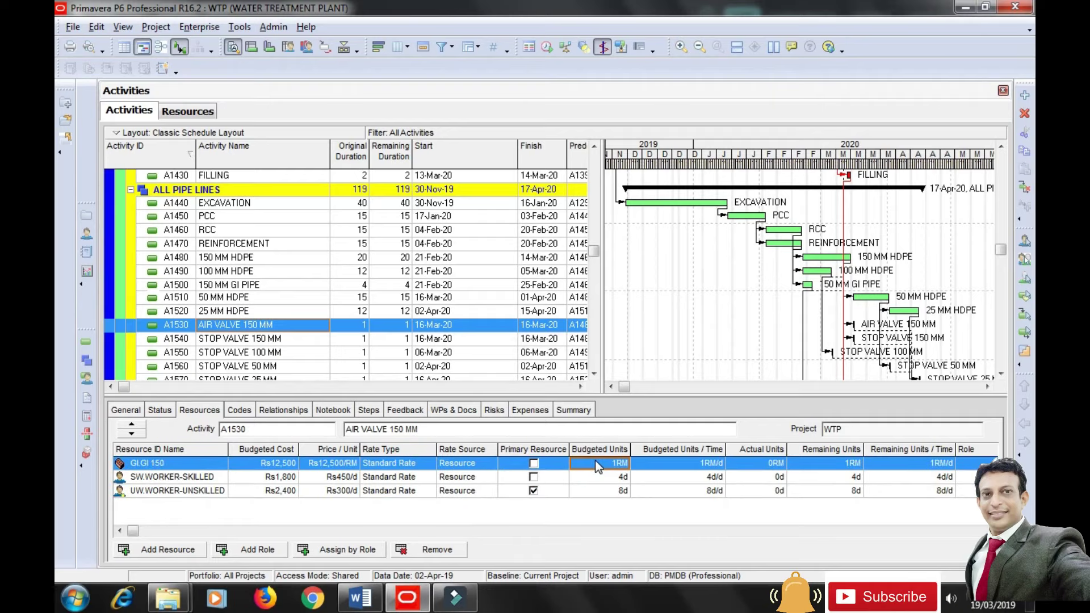
type("15")
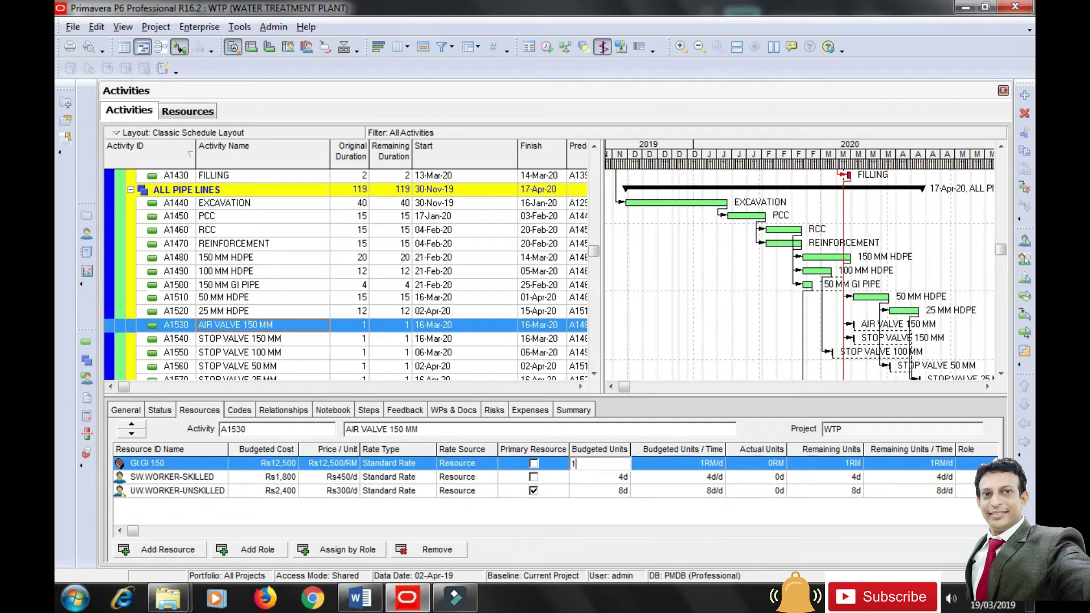
left_click(621, 533)
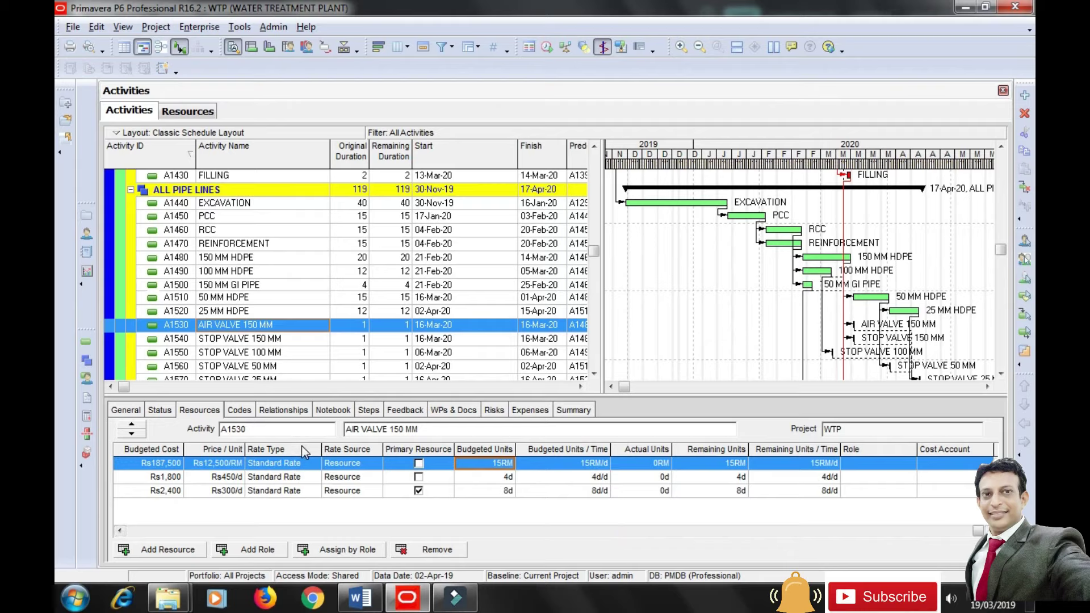
left_click(257, 339)
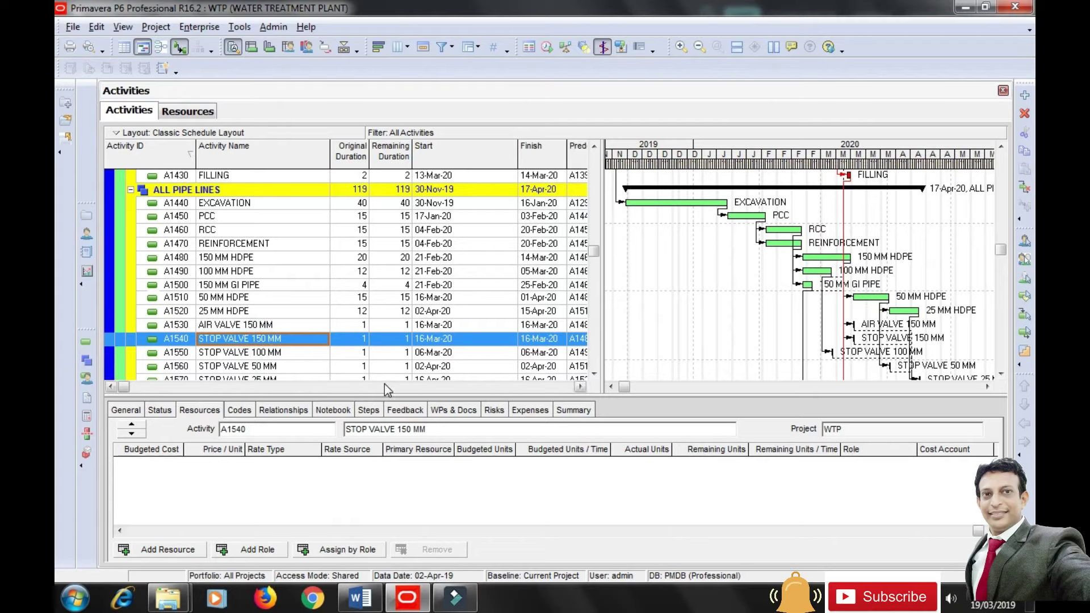
Assign unskilled workers, skilled workers and STOP VALVE 150 to activity A1540.
left_click(165, 550)
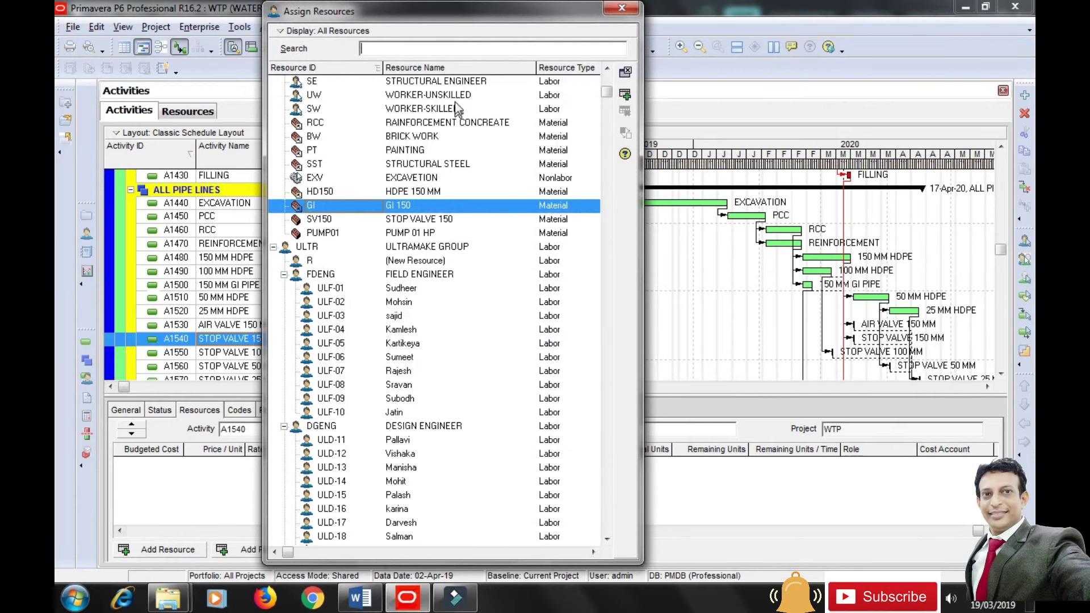
left_click(458, 96)
left_click(625, 96)
key("Down")
left_click(625, 97)
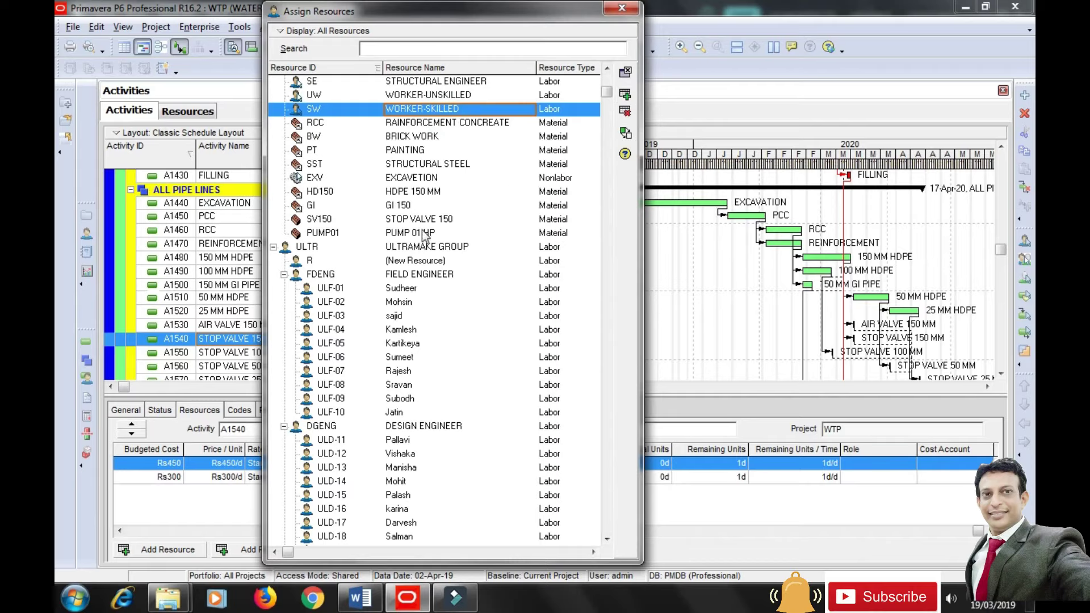
left_click(423, 220)
left_click(625, 94)
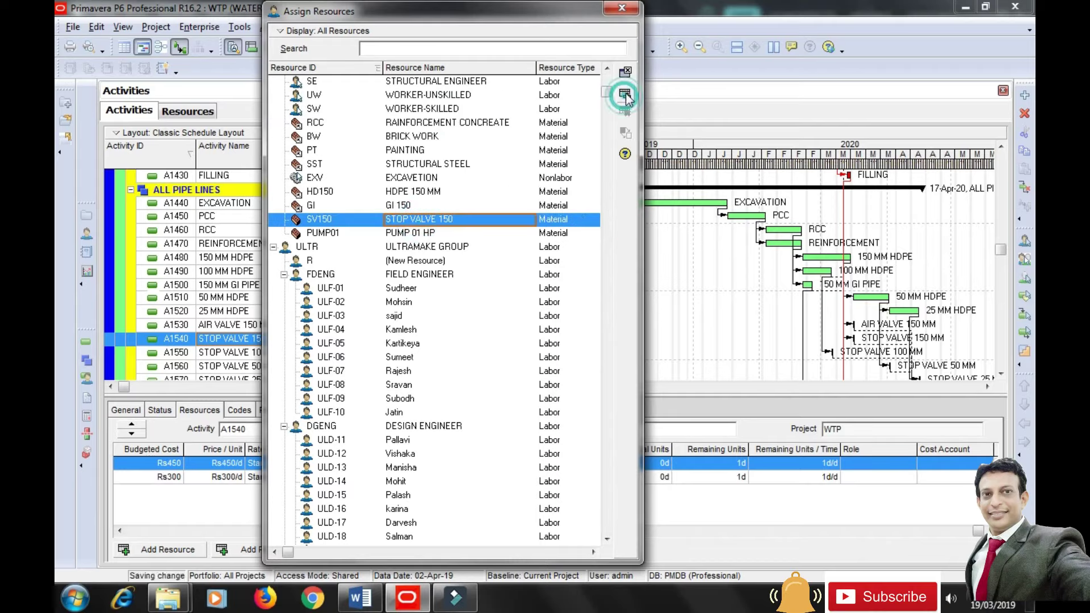
left_click(621, 8)
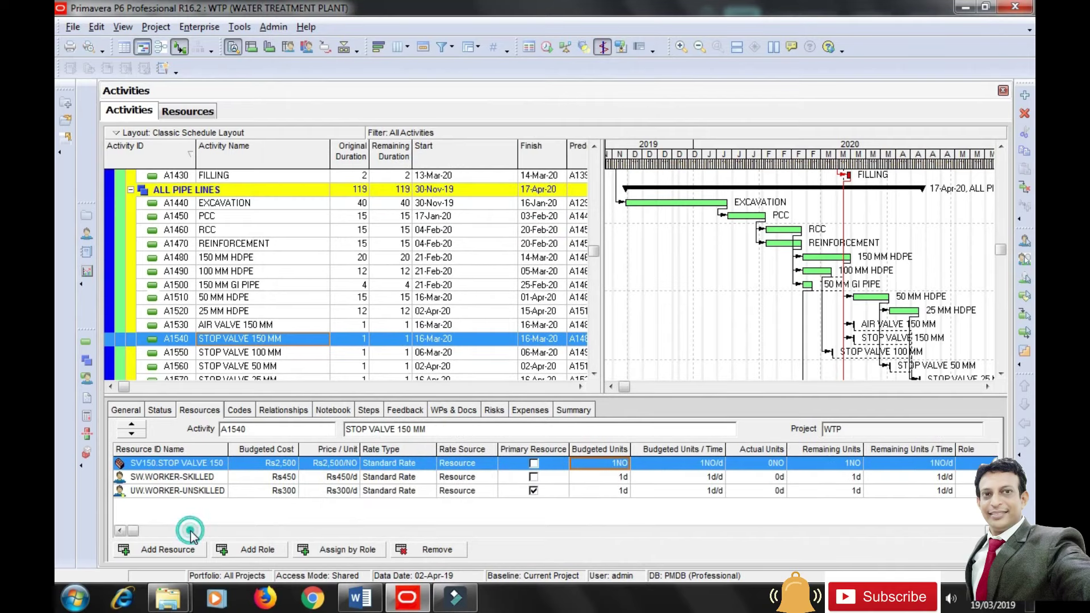
Set skilled workers to 2d/d, unskilled workers to 4d/d and the stop valve quantity to 8NO.
left_click(663, 478)
left_click(662, 480)
type("2")
left_click(670, 493)
type("4")
key("Return")
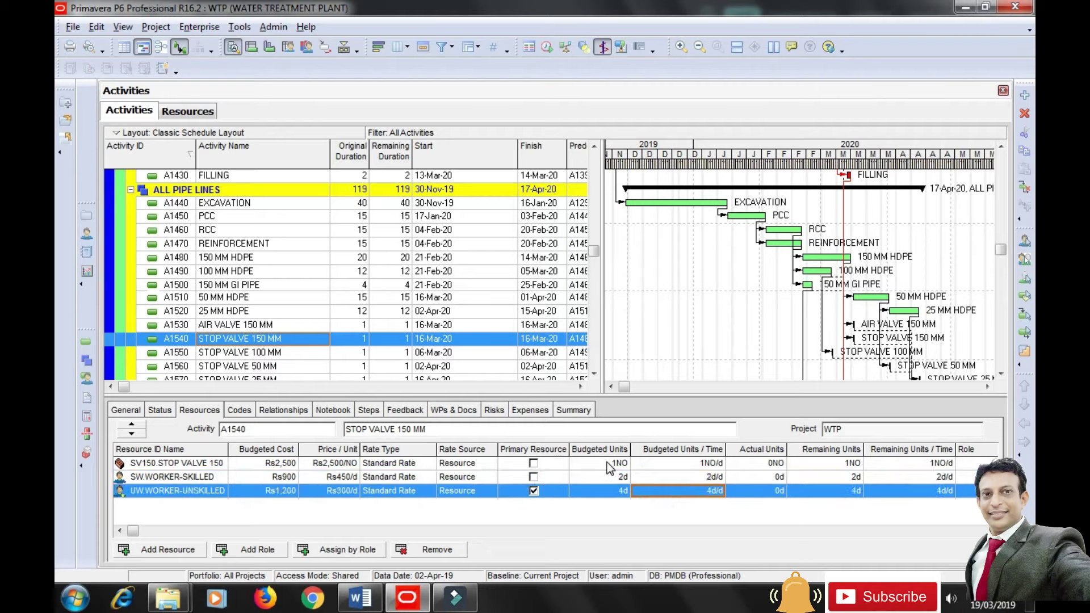
left_click(609, 464)
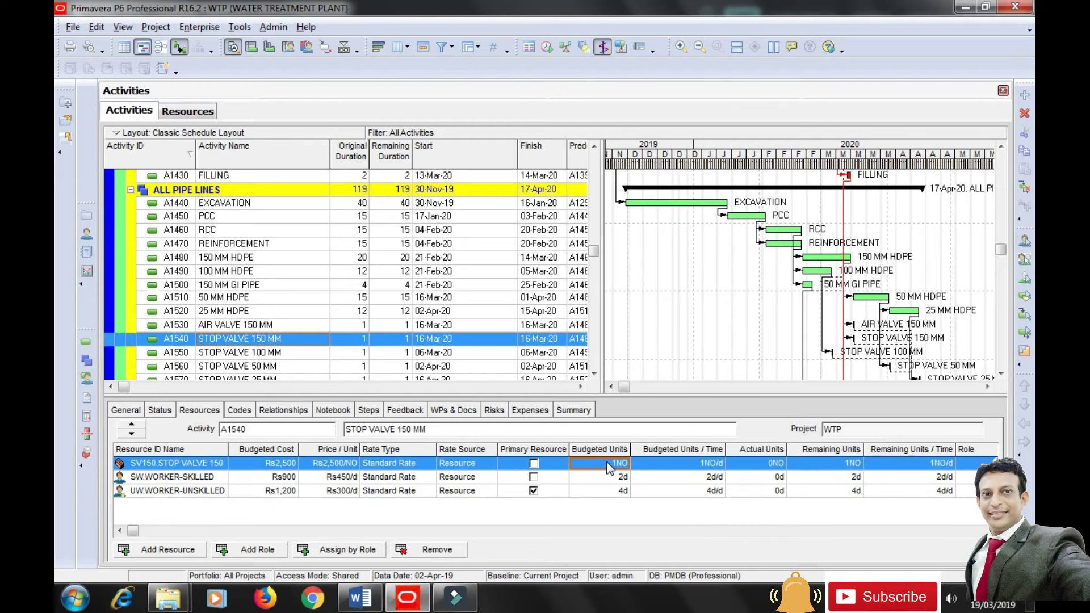
type("8")
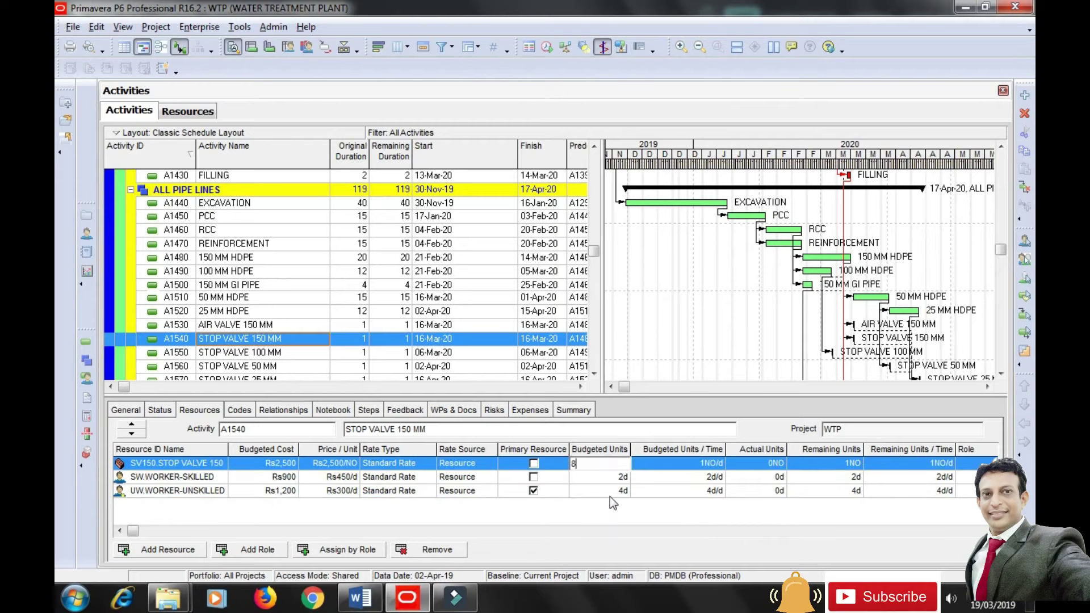
key("Return")
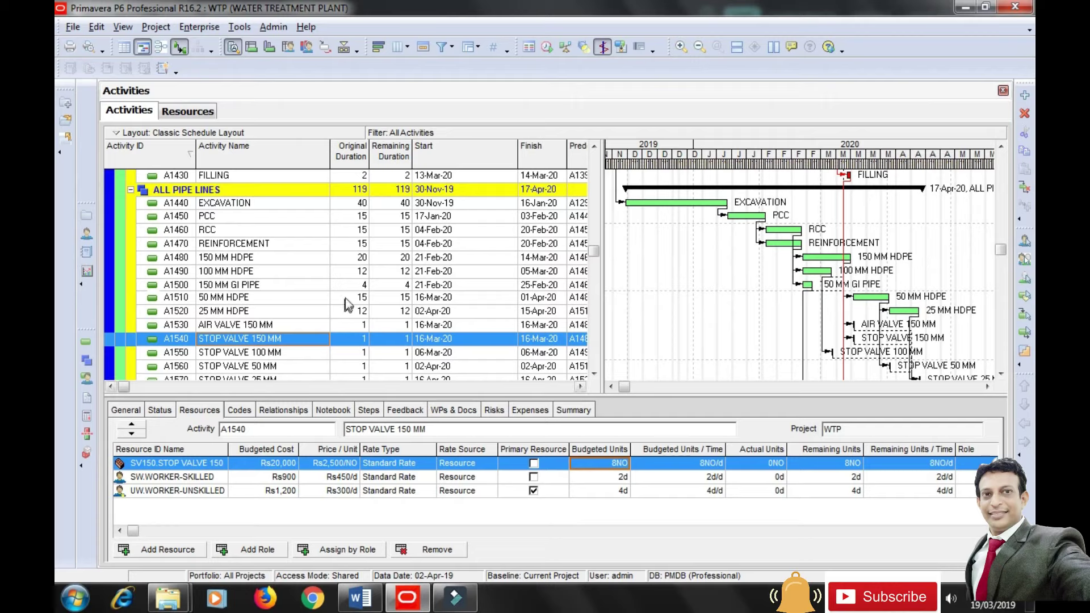
left_click(407, 312)
Assign PUMP 01 HP to the PUMP activity A1750 with 3NO budgeted units.
scroll(406, 315, "down", 3)
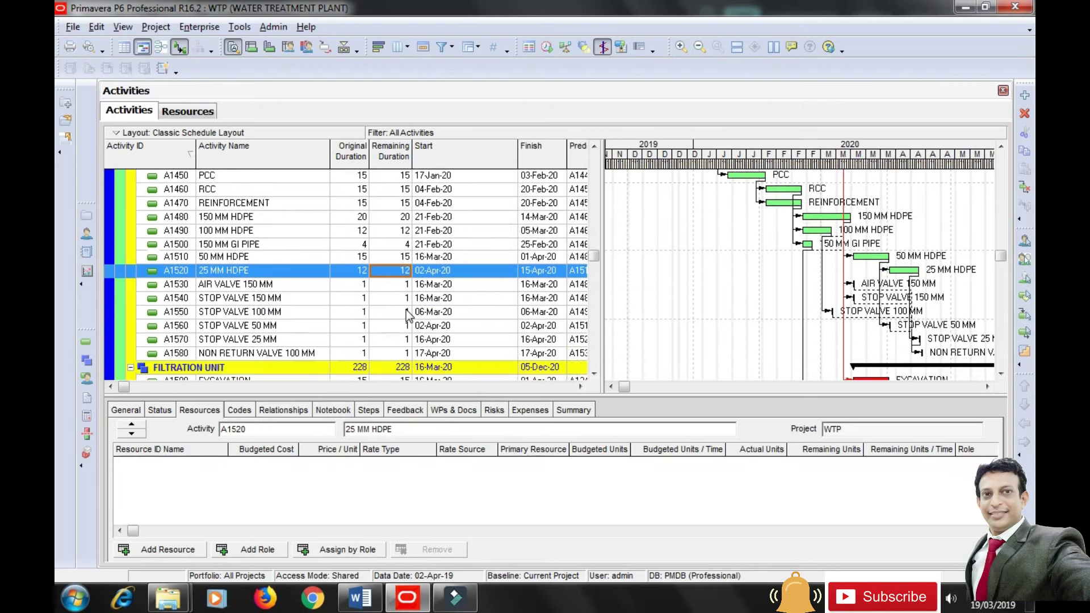
scroll(407, 314, "down", 4)
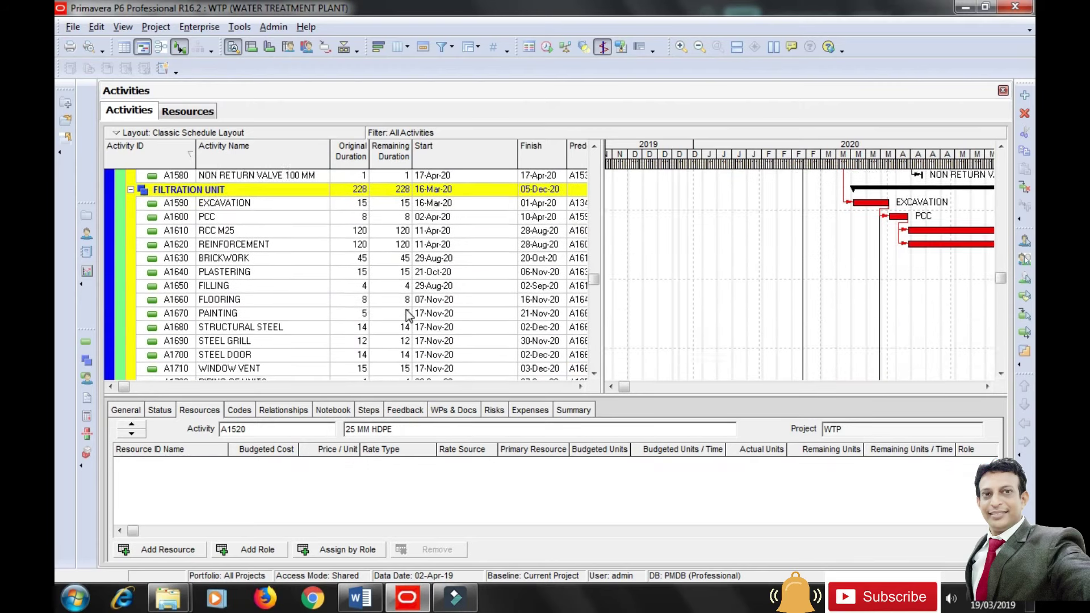
scroll(205, 317, "down", 2)
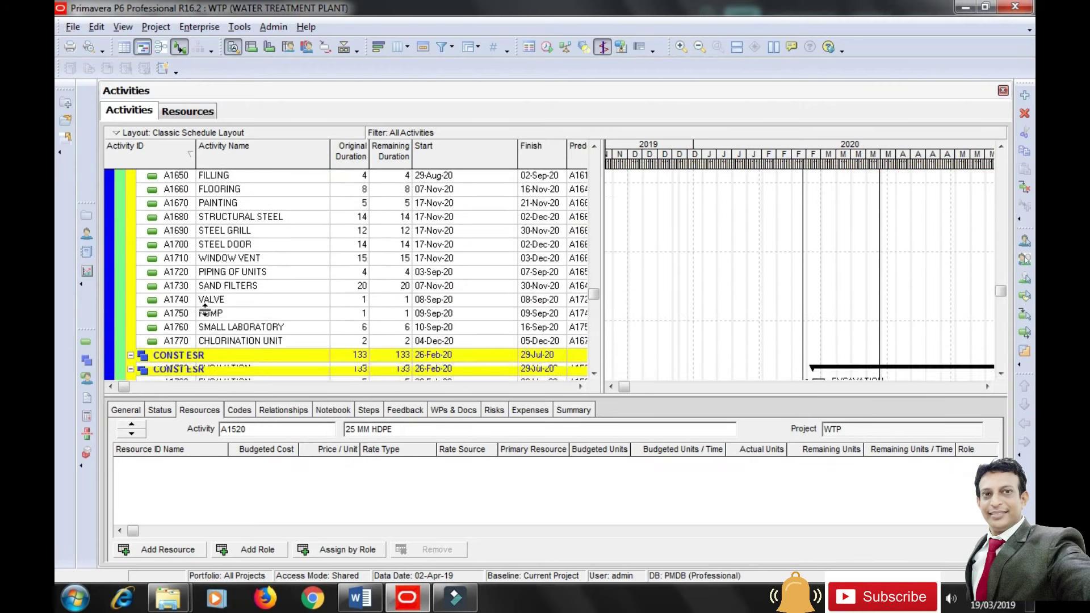
left_click(187, 299)
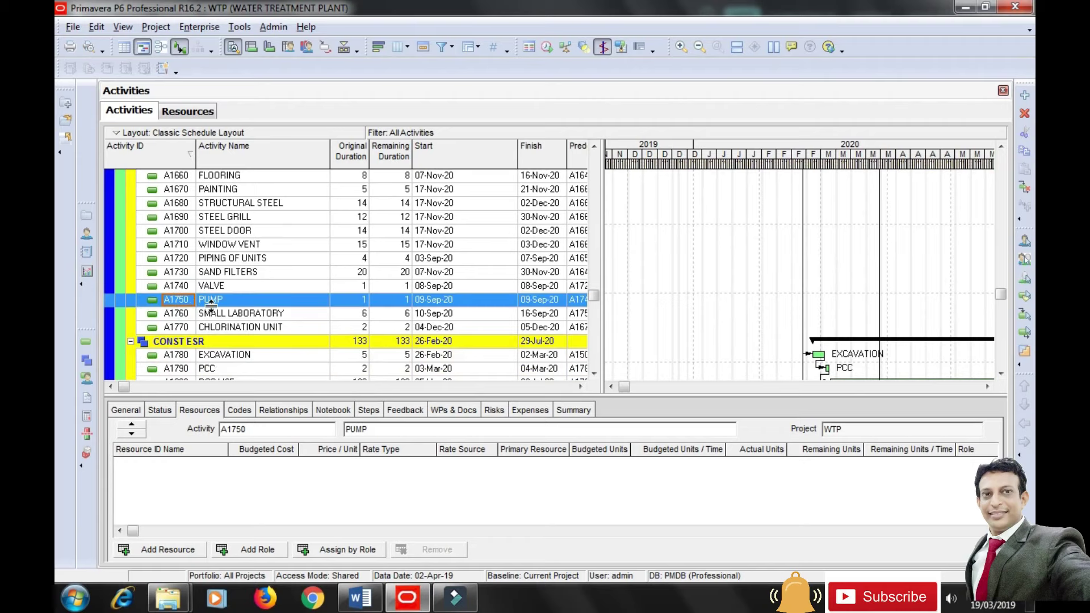
left_click(185, 542)
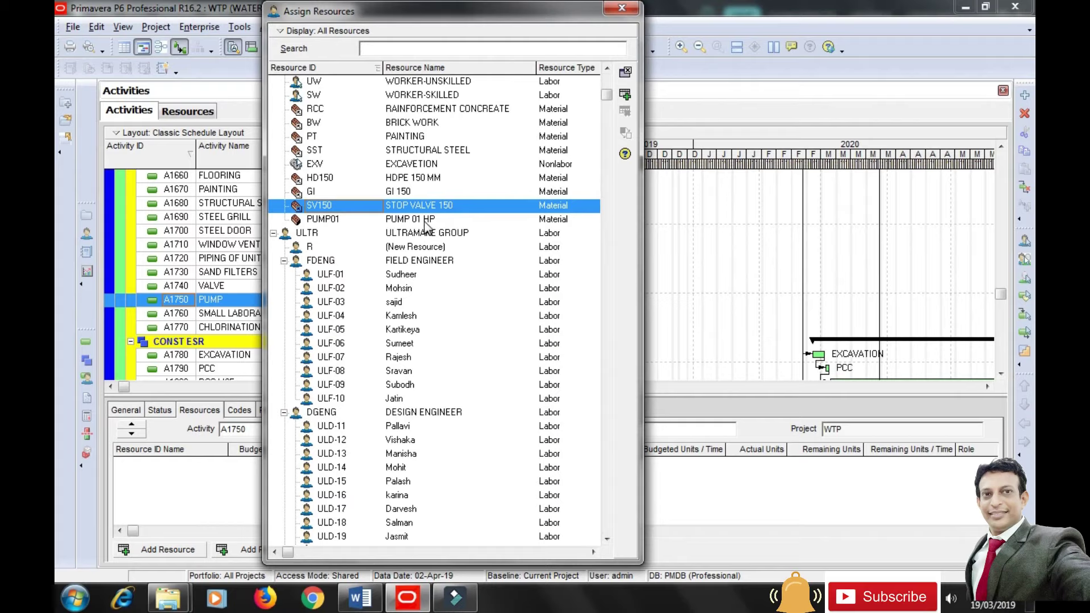
left_click(429, 220)
left_click(627, 94)
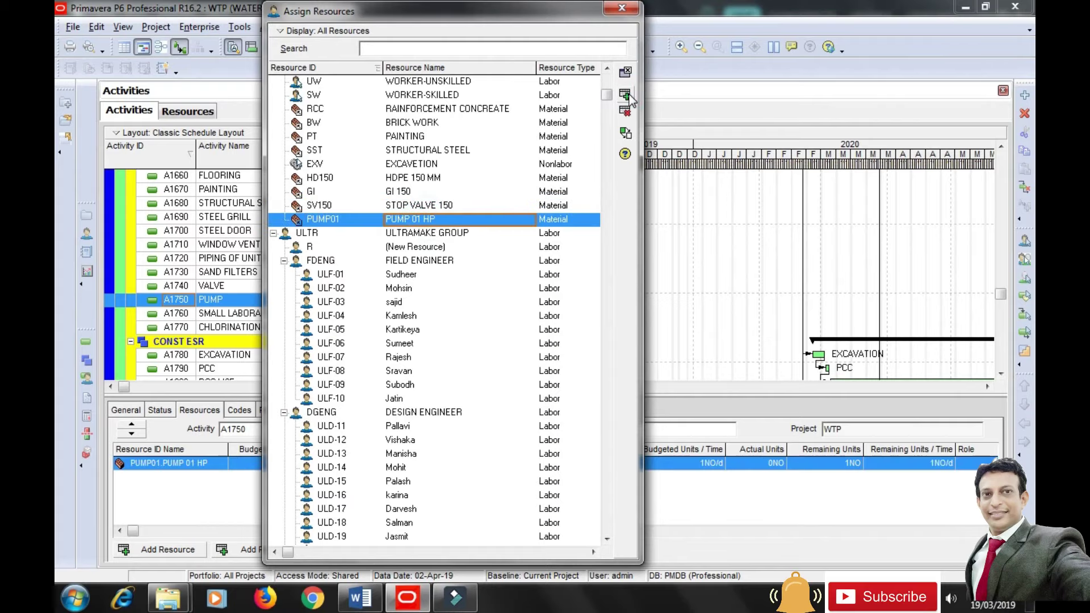
left_click(621, 9)
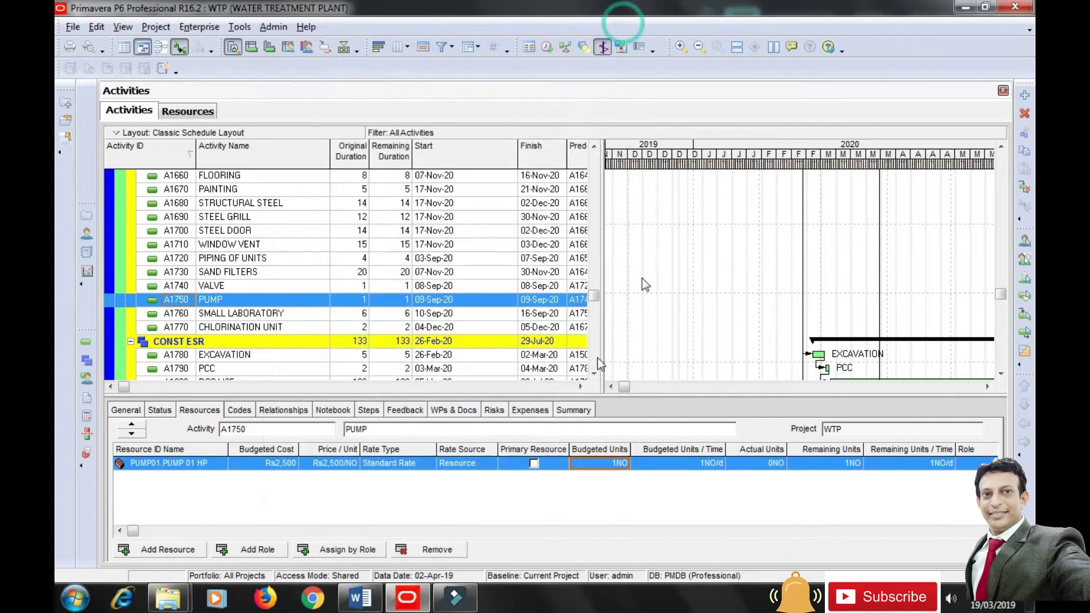
left_click(599, 463)
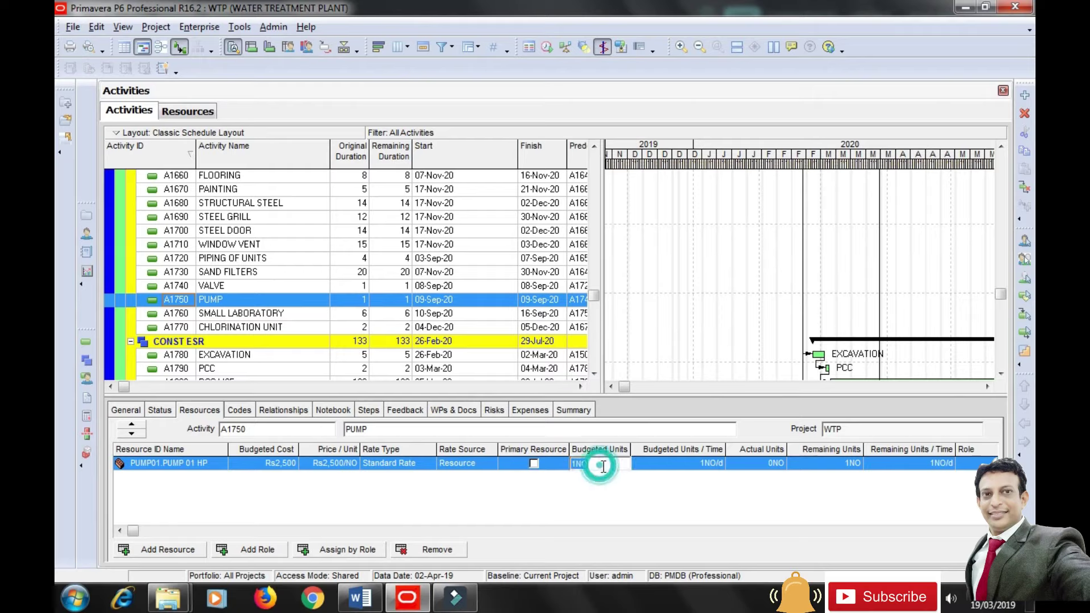
type("3")
left_click(621, 510)
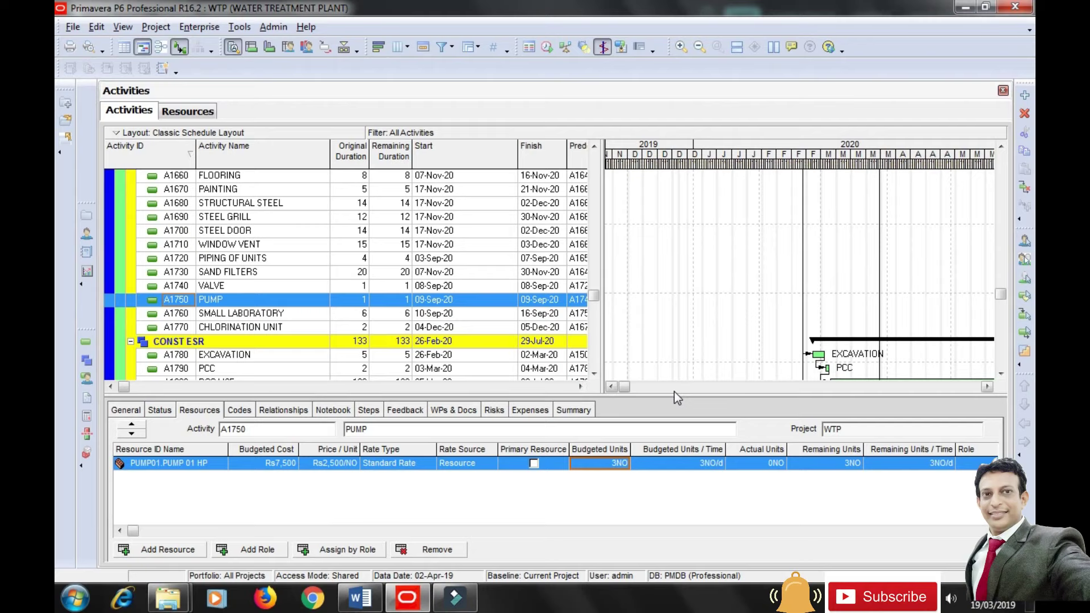
Resize the panes so the table shows Predecessors and Successors, with A1750's General details below.
left_click_drag(676, 397, 670, 415)
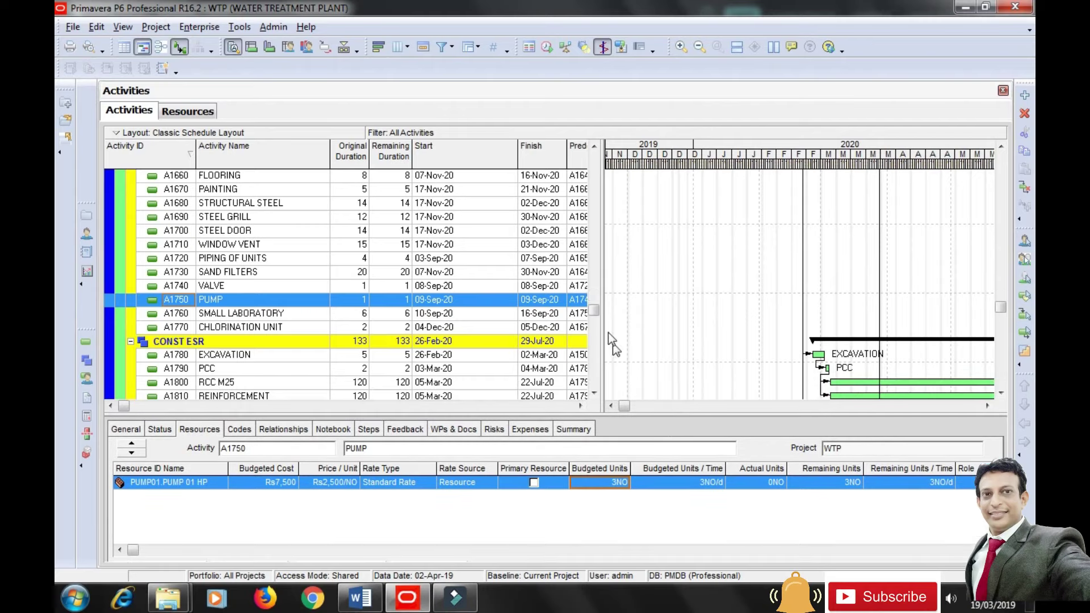
left_click_drag(595, 311, 602, 149)
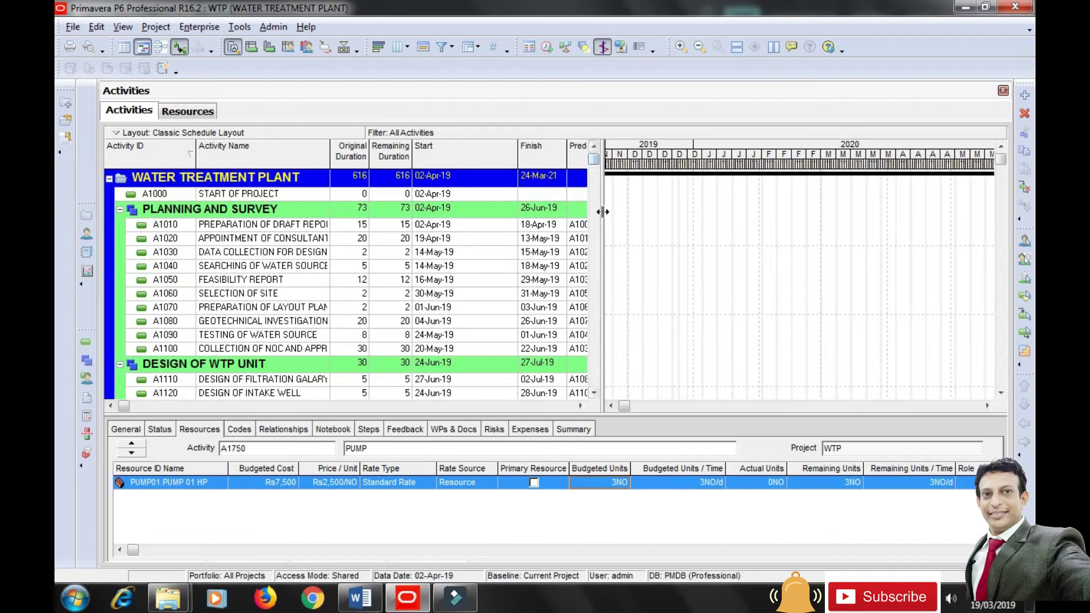
left_click_drag(672, 222, 676, 222)
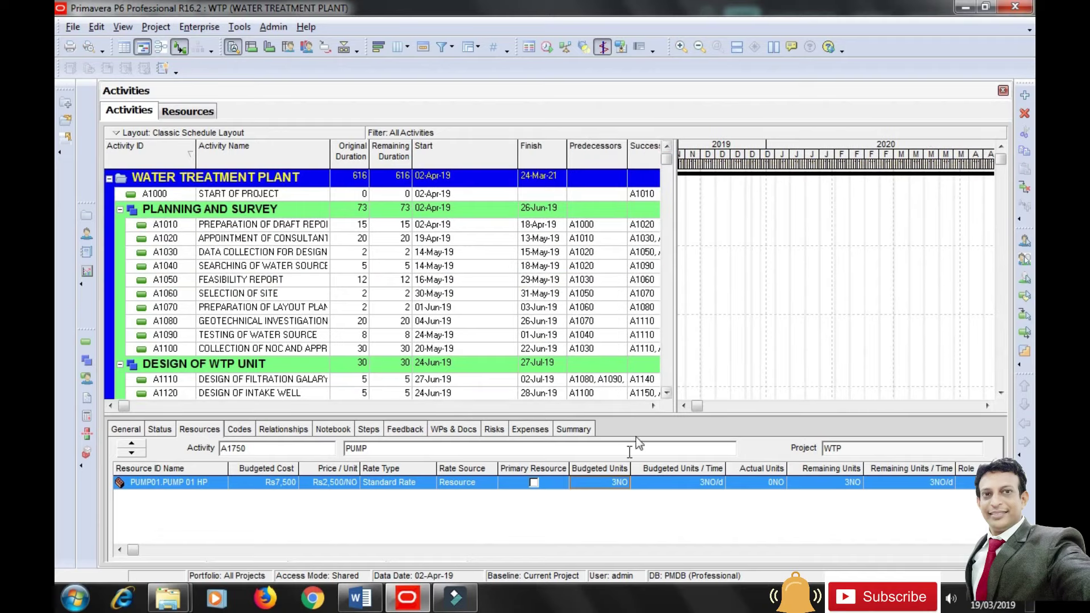
left_click_drag(614, 413, 614, 394)
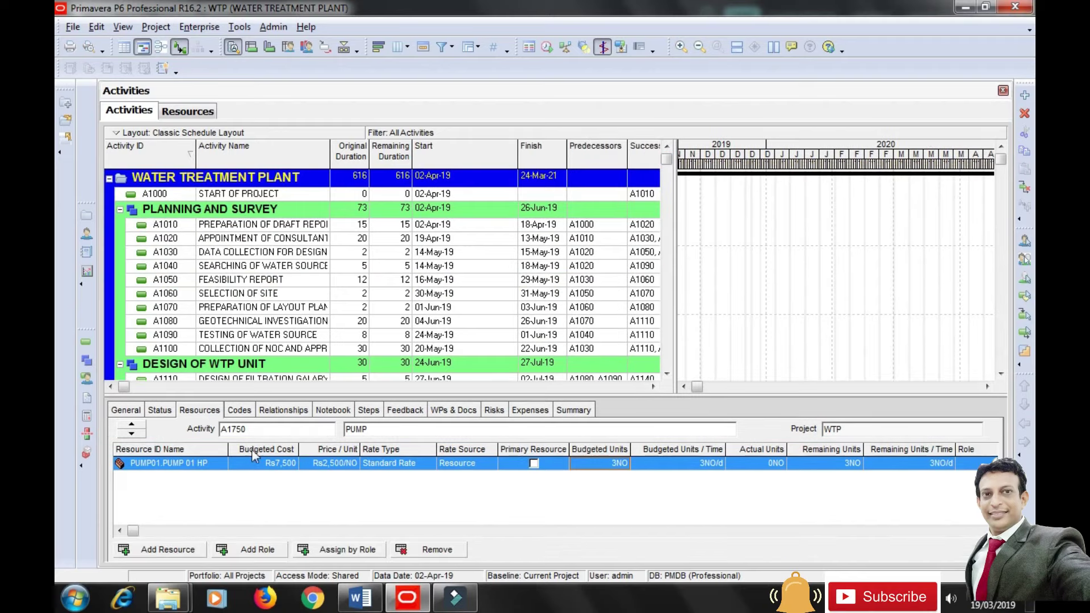
left_click(132, 410)
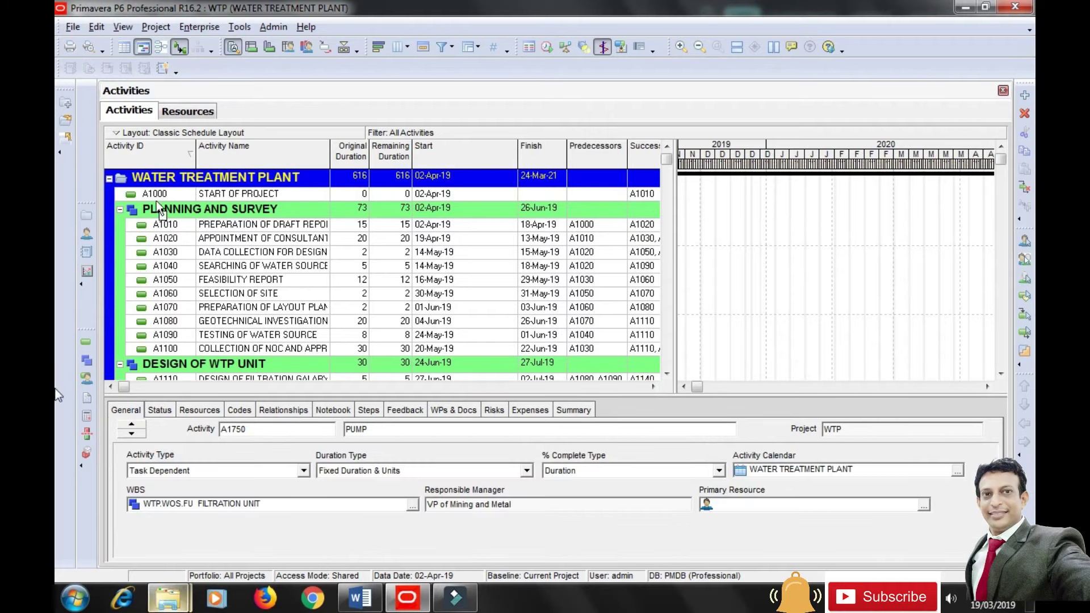
In the column chooser, expand Costs and set new columns to go after Total Float.
left_click(406, 48)
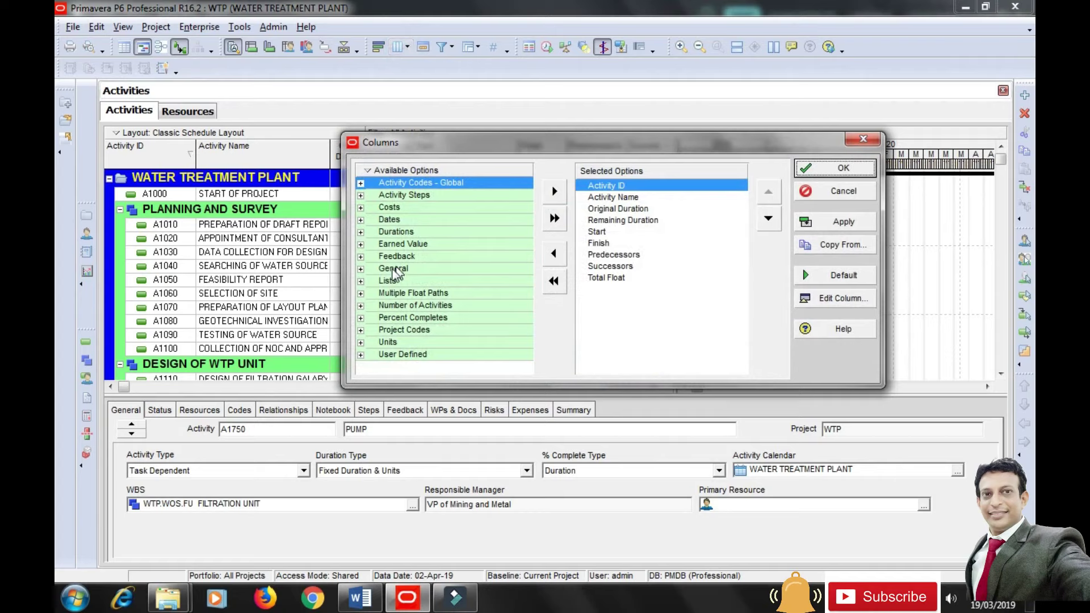
left_click(361, 208)
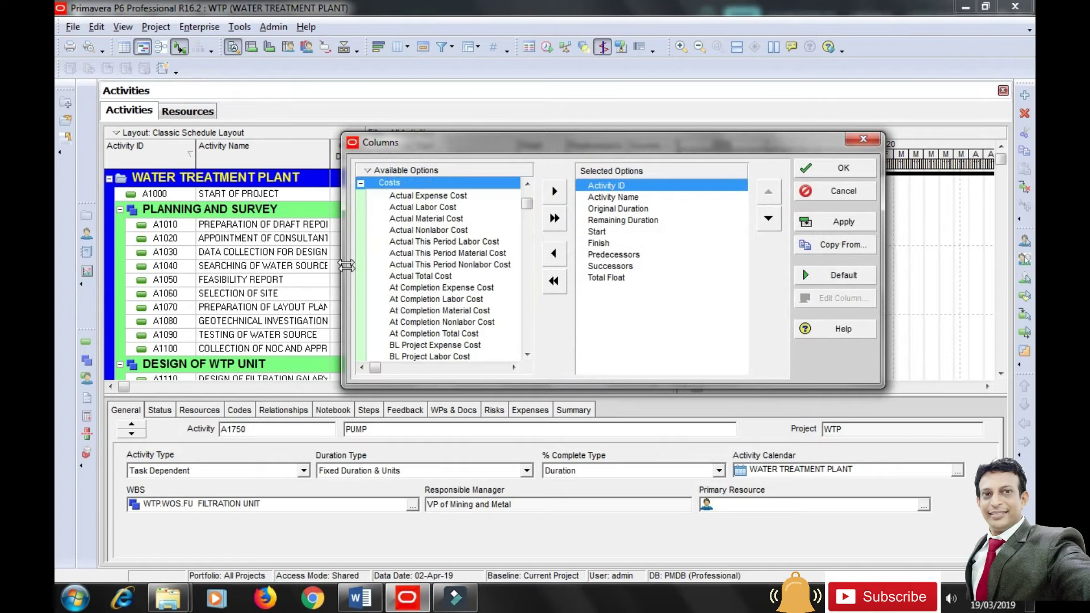
left_click_drag(527, 209, 531, 252)
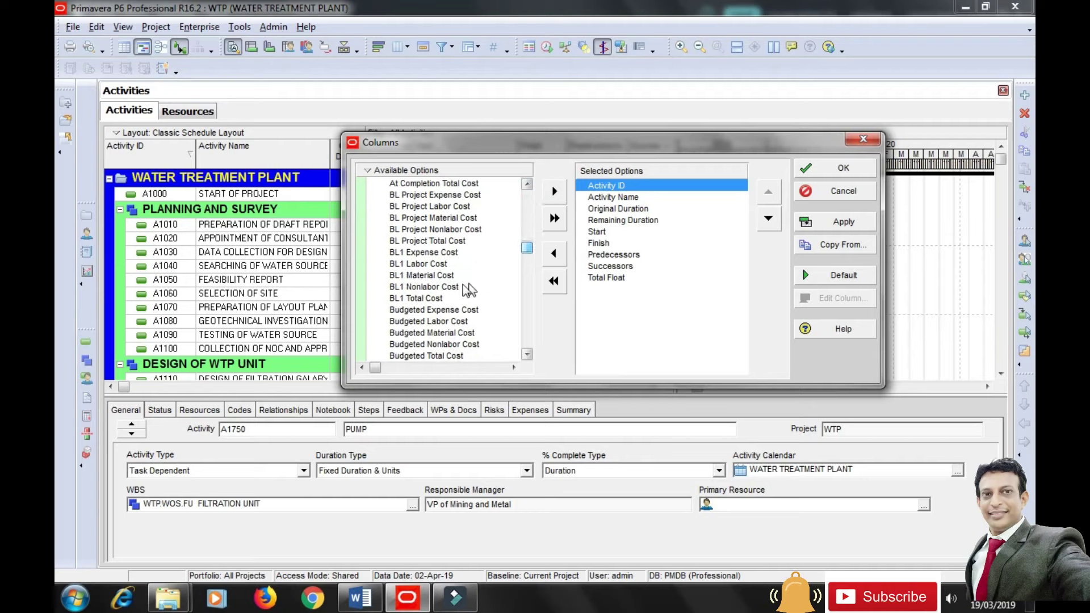
left_click(434, 265)
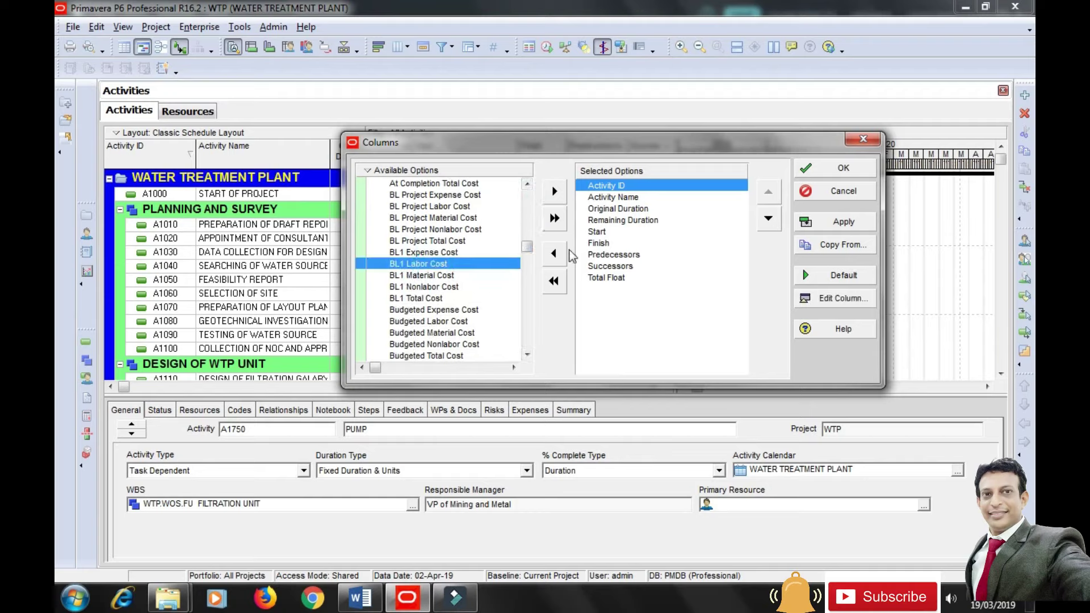
left_click(605, 278)
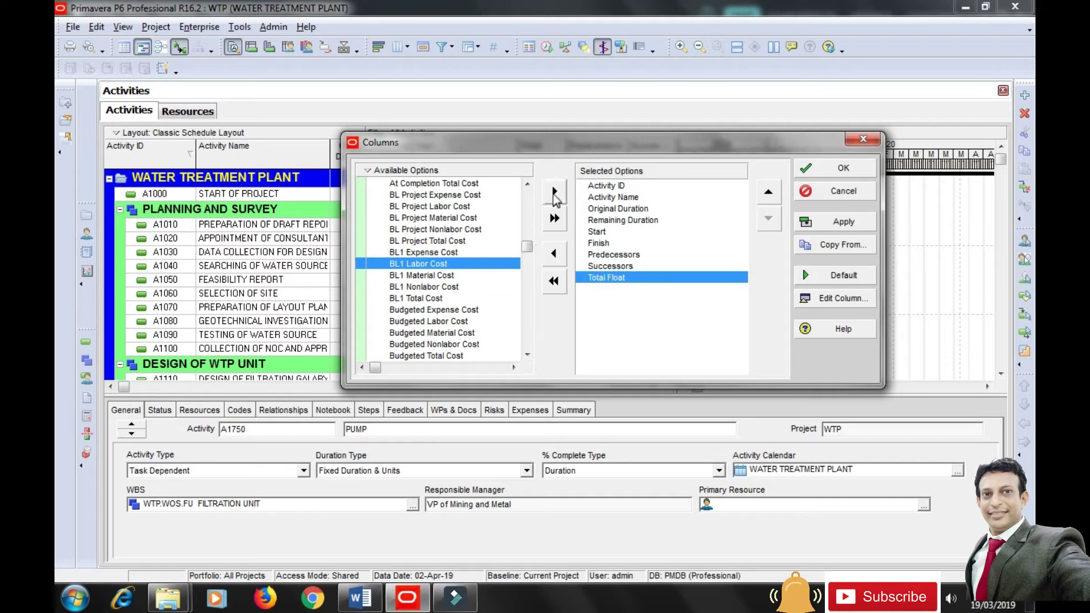
left_click(554, 192)
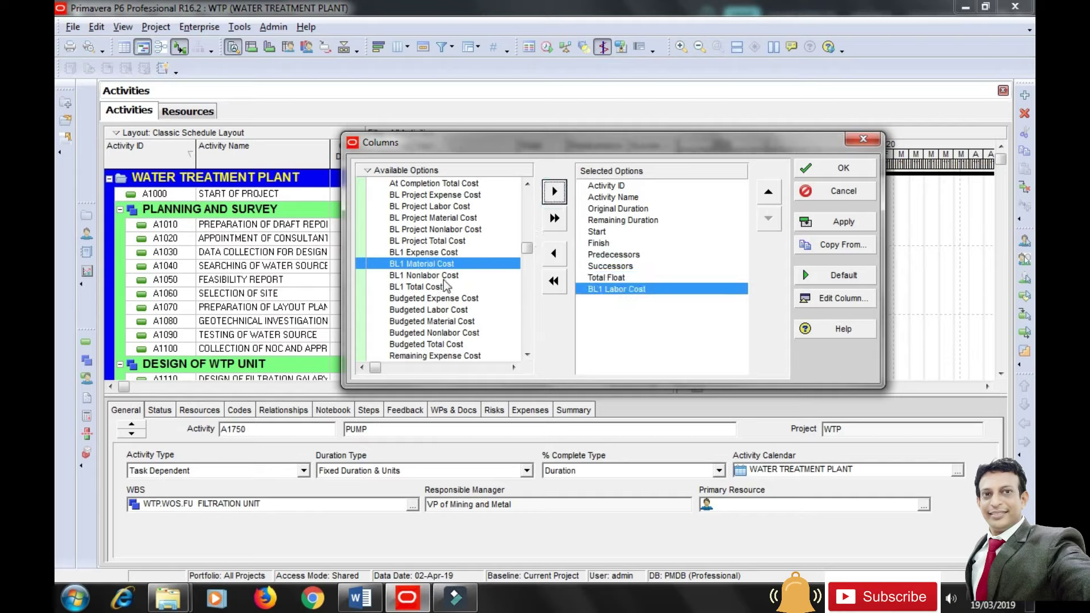
left_click(549, 255)
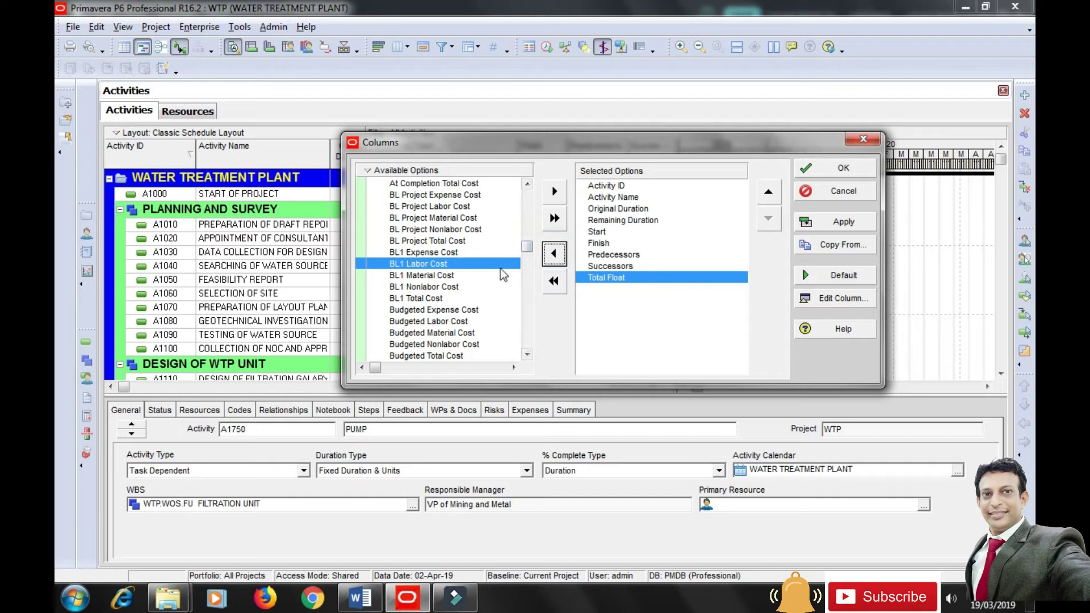
Add Budgeted Labor, Nonlabor, Material and Total Cost columns and apply them.
left_click(458, 322)
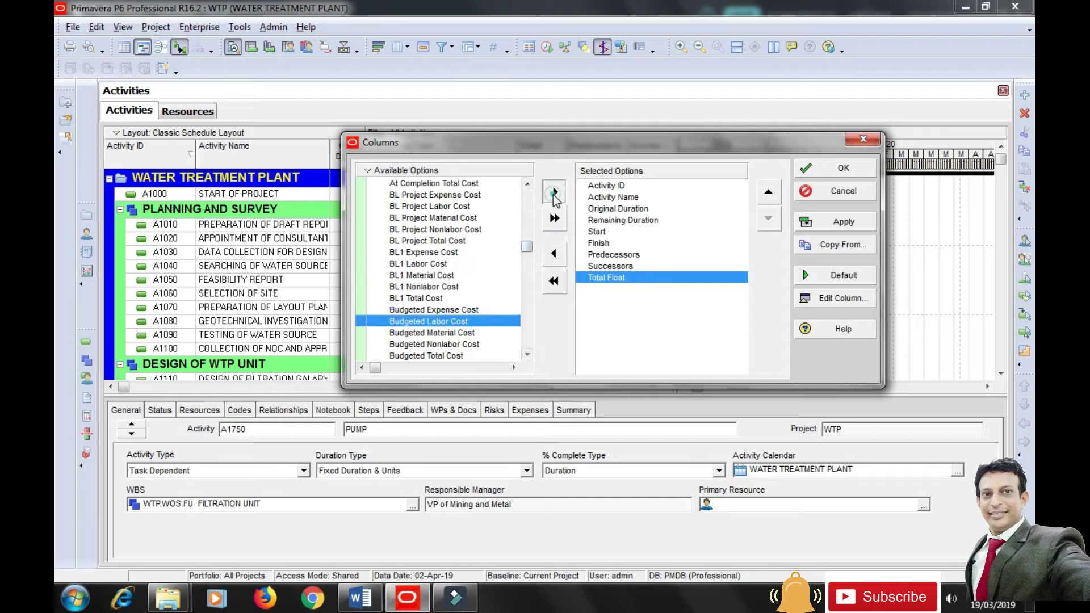
left_click(553, 194)
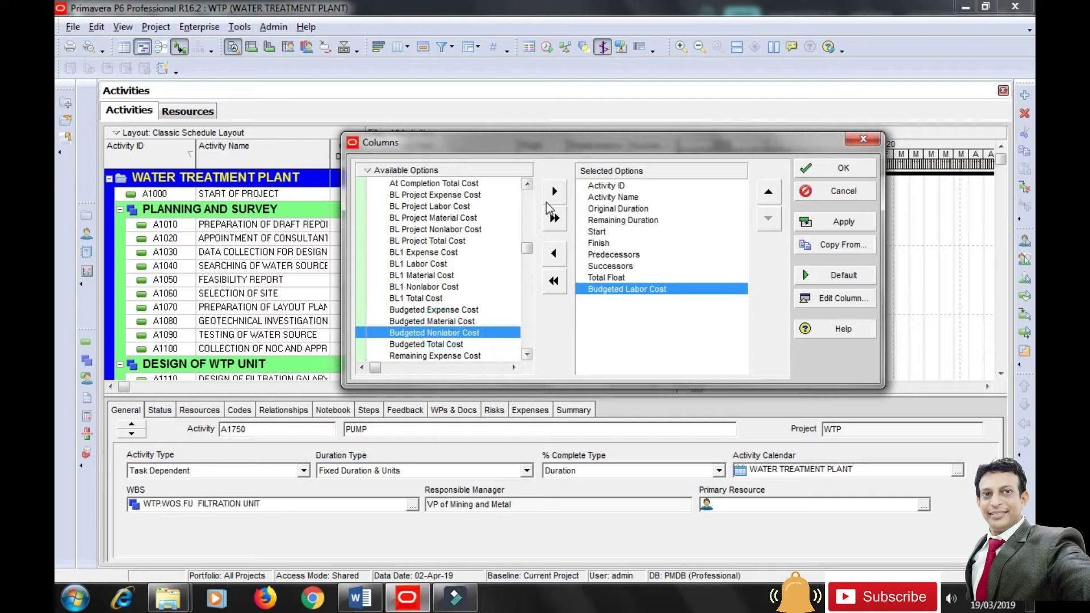
left_click(554, 192)
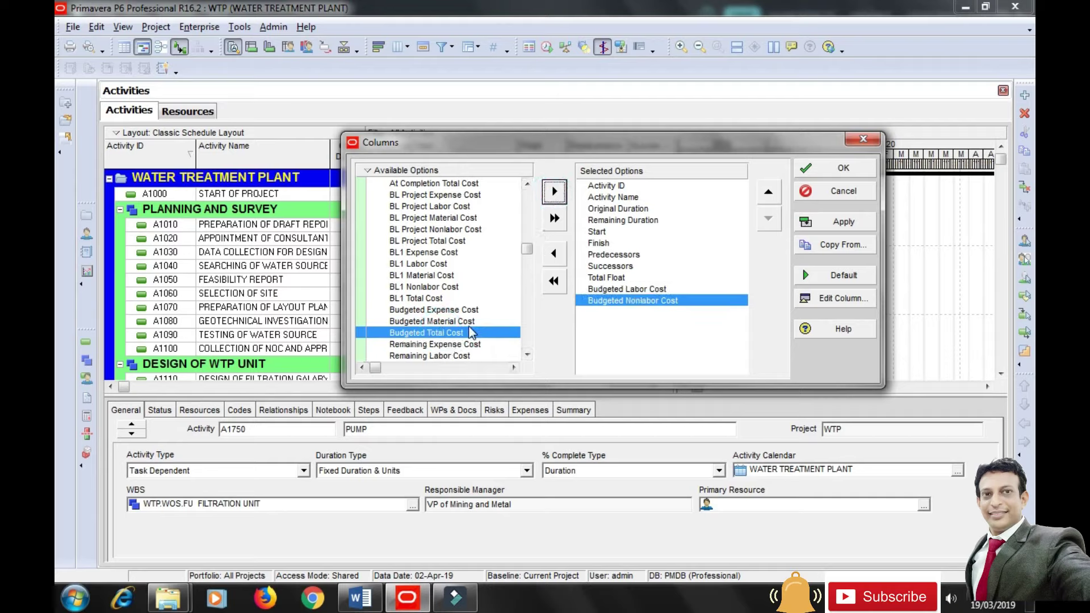
left_click(448, 321)
left_click(553, 192)
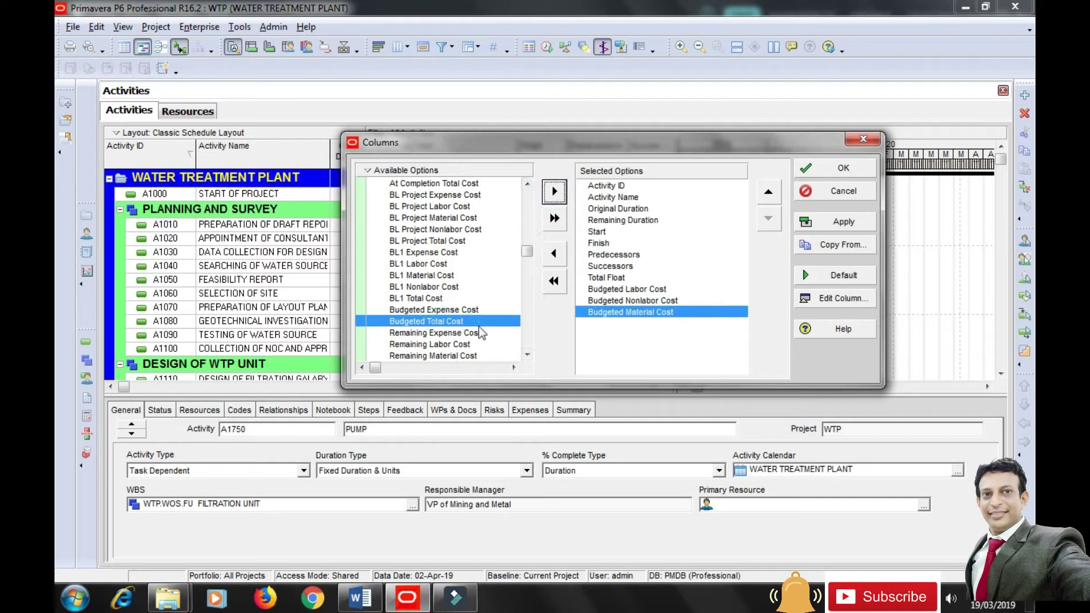
left_click(554, 193)
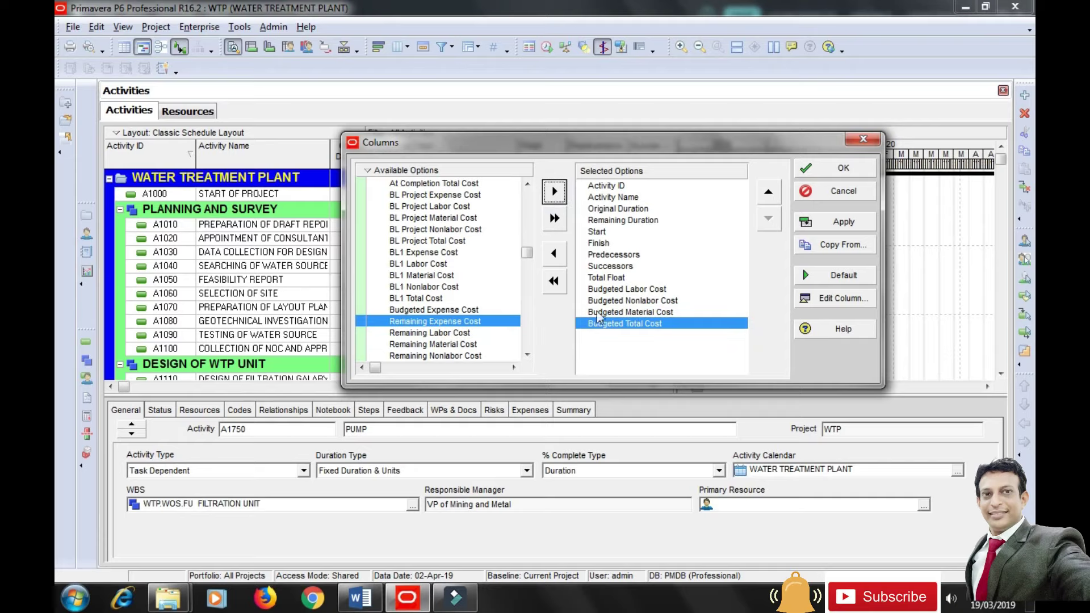
left_click(841, 223)
left_click(843, 169)
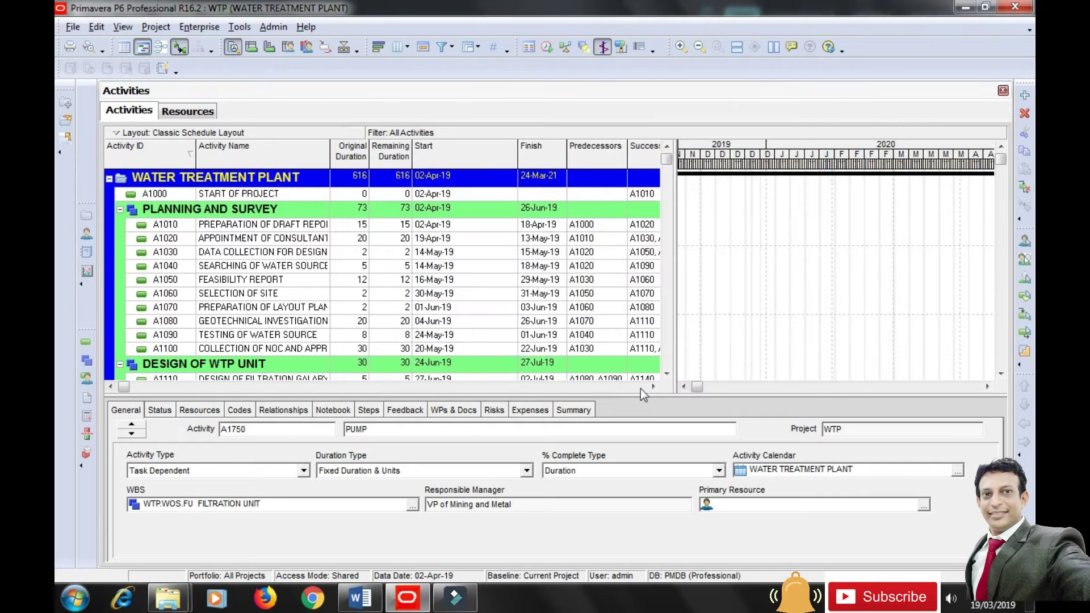
Narrow the Start column and move the splitter so the table fits through Total Float.
left_click(640, 389)
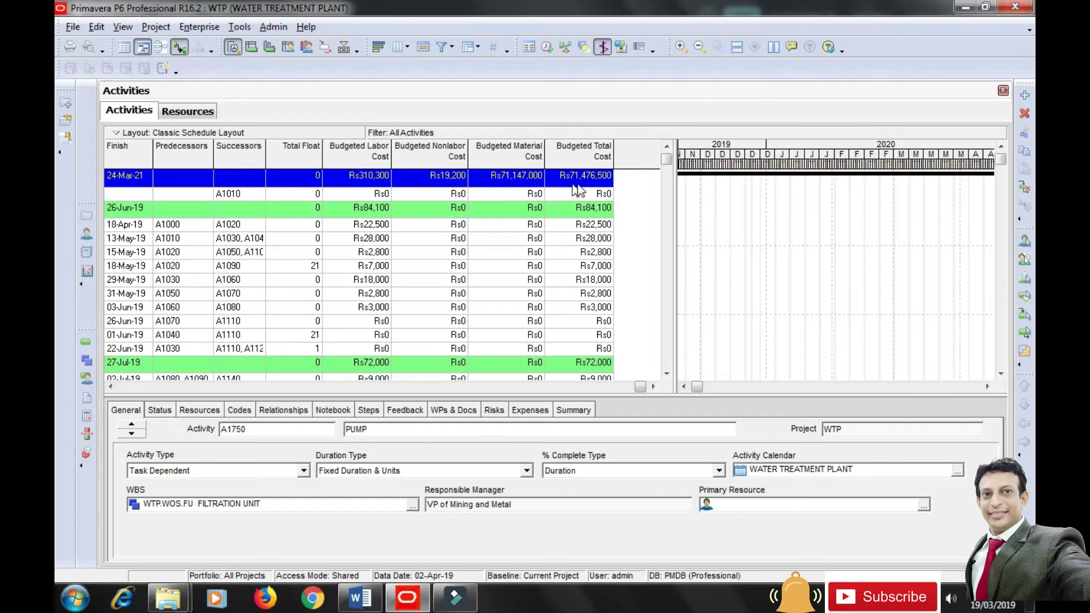
left_click_drag(638, 389, 464, 383)
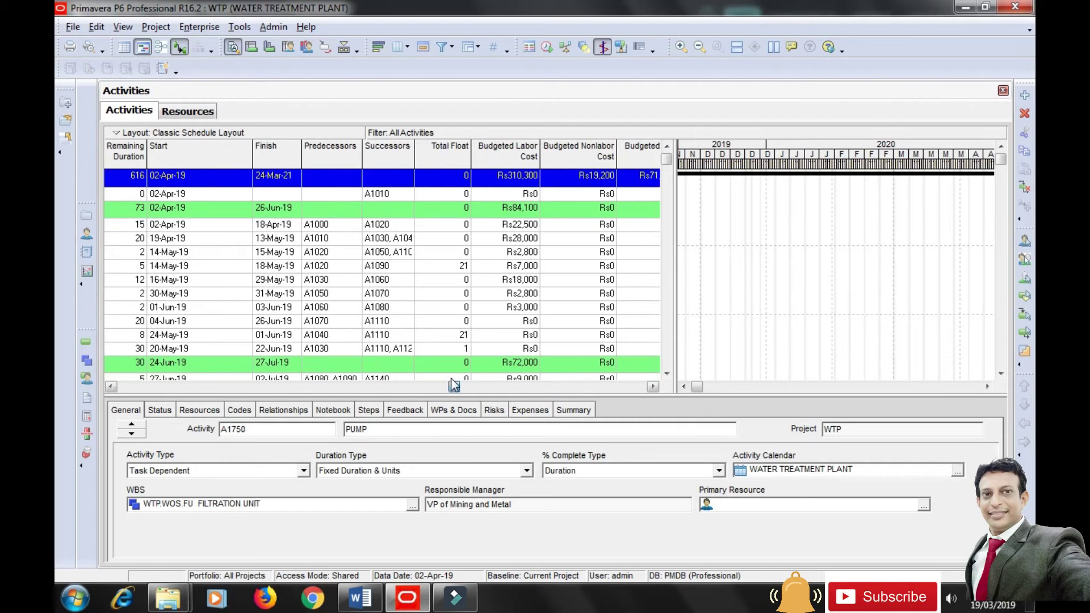
left_click_drag(360, 379, 121, 396)
left_click_drag(517, 150, 464, 150)
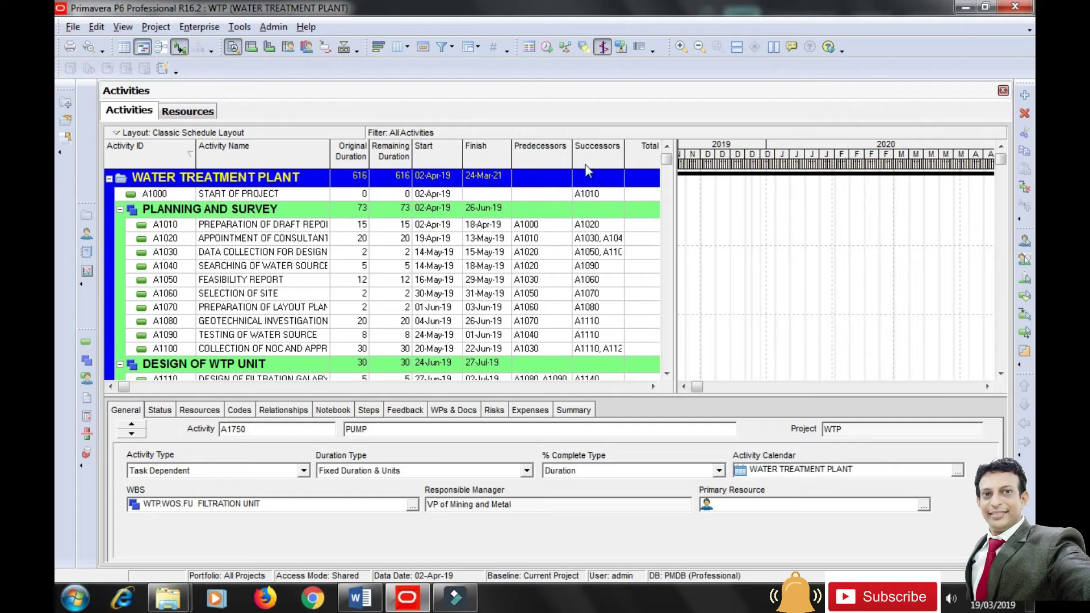
left_click_drag(675, 210, 708, 211)
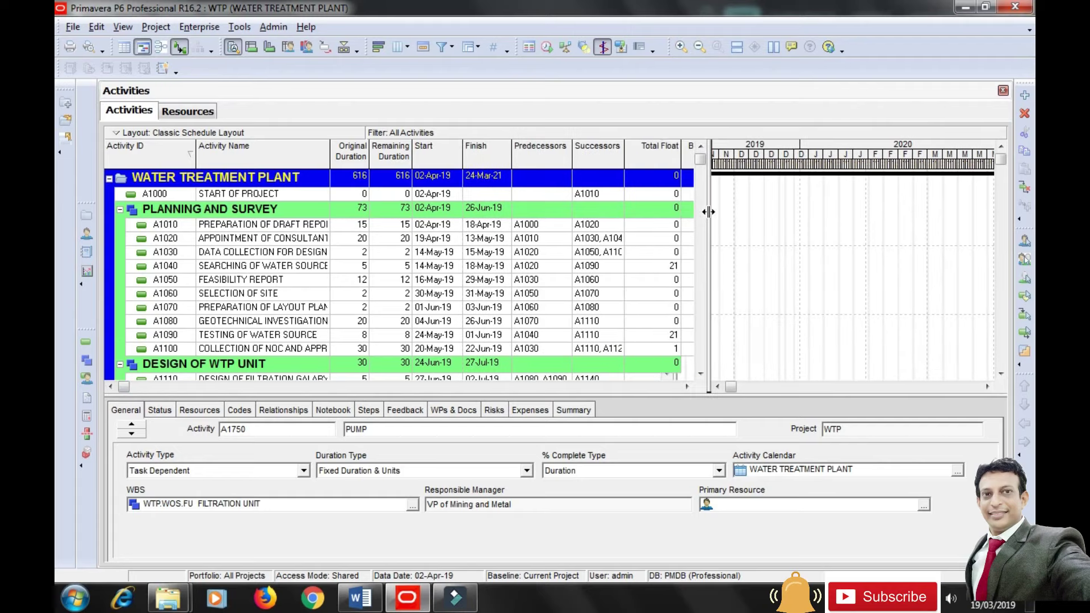
Scroll the table to the budgeted cost columns and give it one more row beside the 2019 bars.
left_click(687, 386)
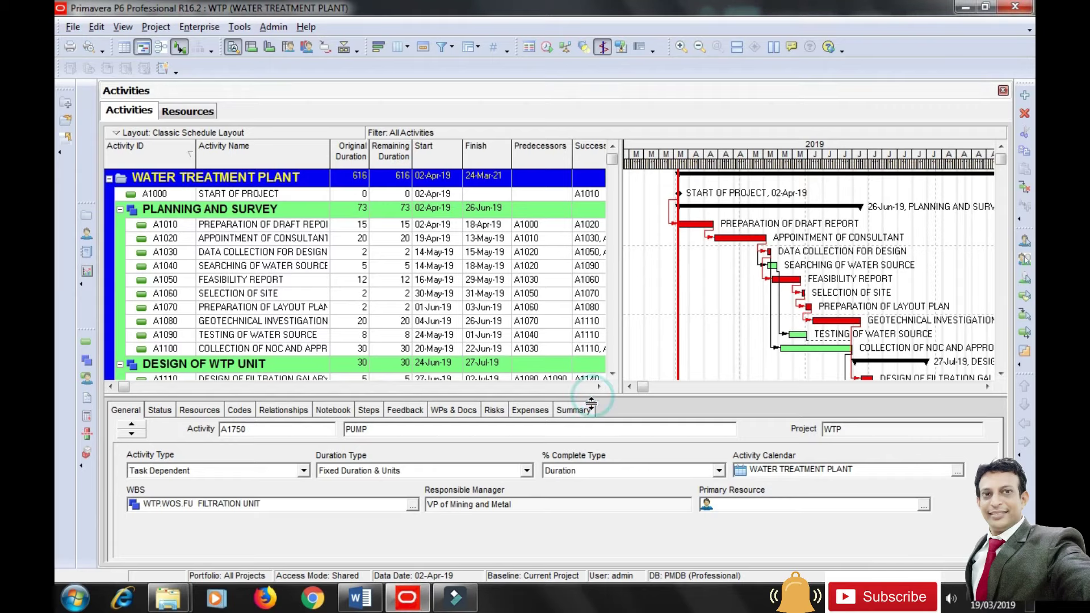
left_click_drag(592, 396, 591, 403)
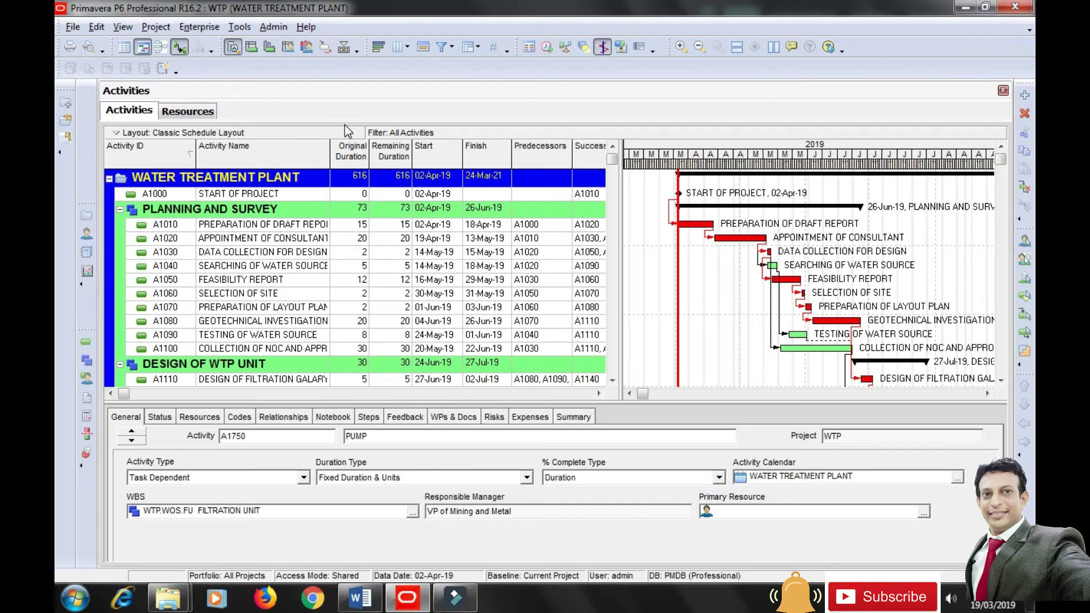
Show the Activity Usage Spreadsheet in the bottom pane and zoom the timescale to weeks.
left_click(253, 48)
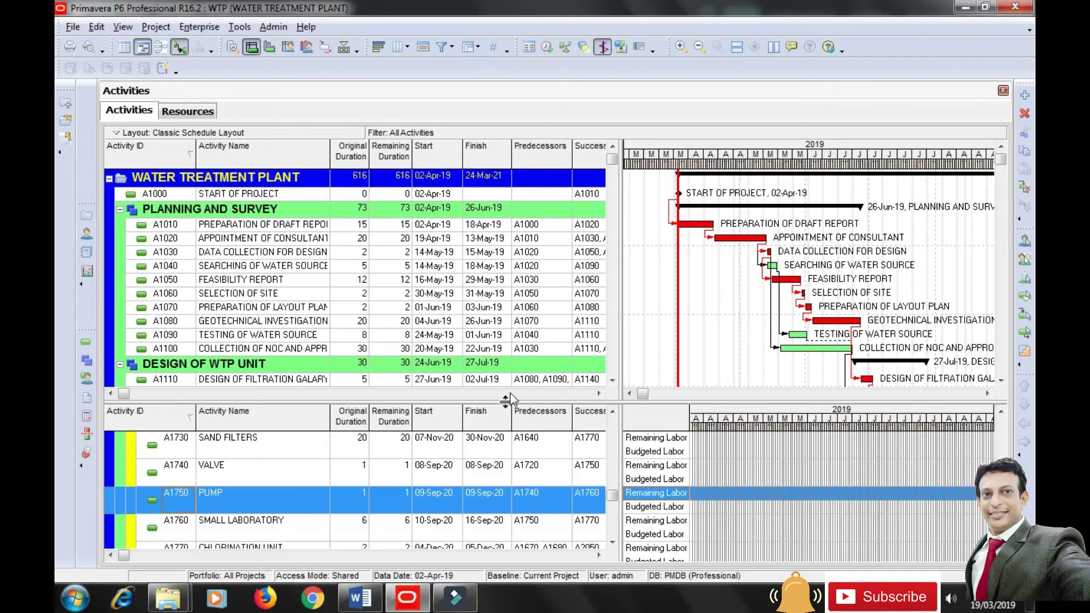
left_click_drag(512, 402, 512, 410)
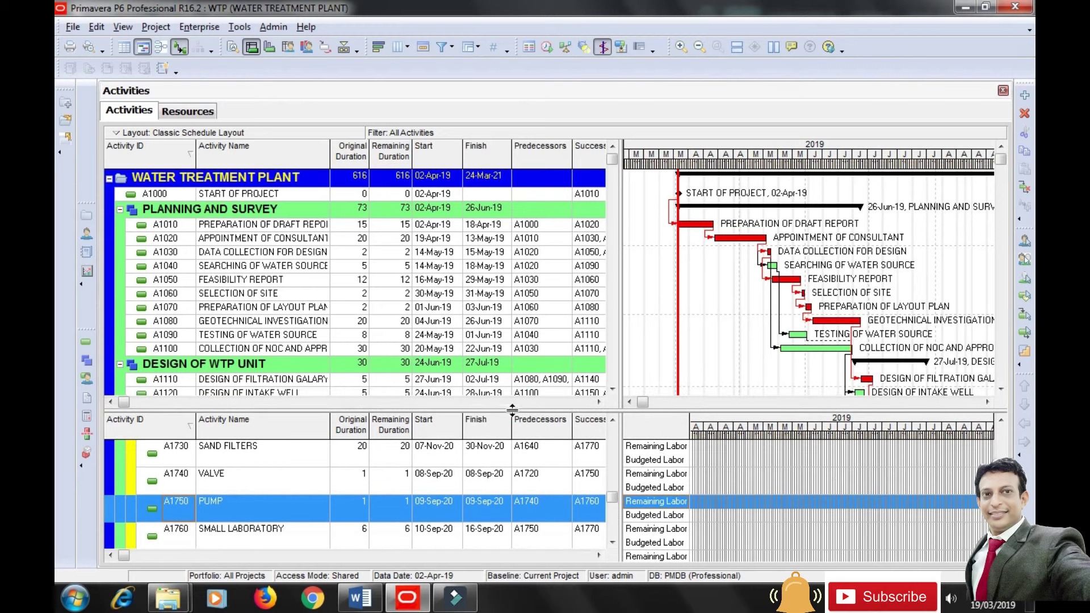
left_click_drag(832, 438, 704, 432)
left_click_drag(642, 402, 652, 402)
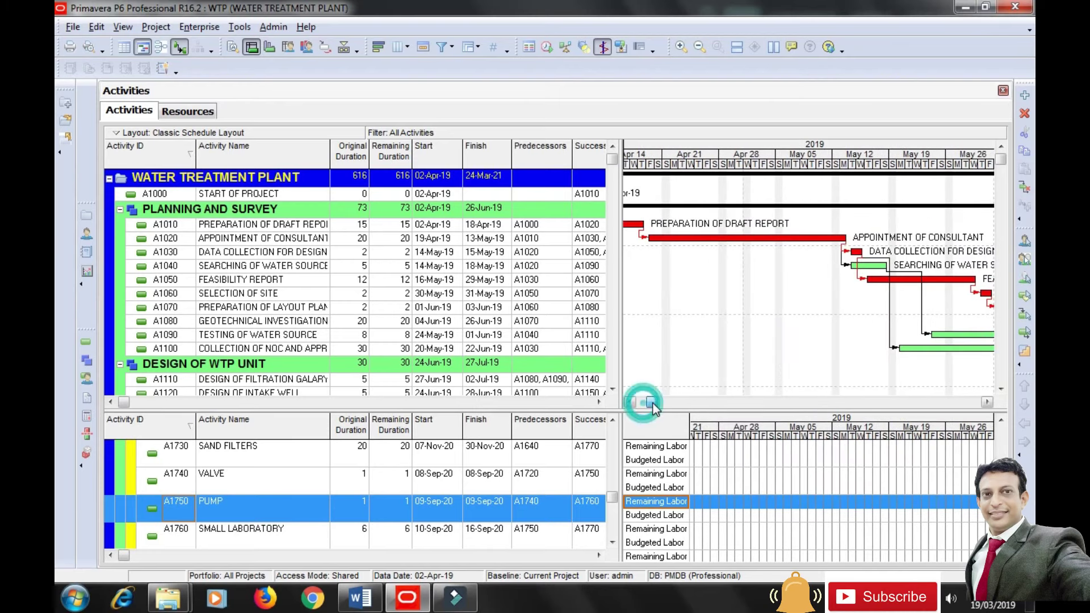
left_click_drag(808, 167, 731, 169)
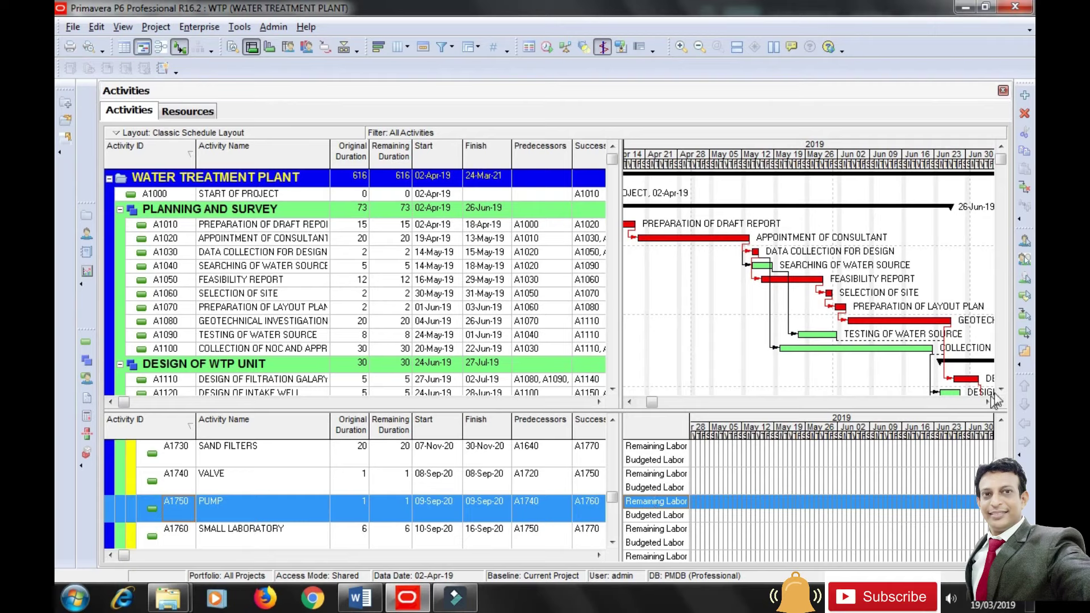
Scroll back to the project start and zoom the timescale in to individual days.
scroll(355, 494, "up", 10)
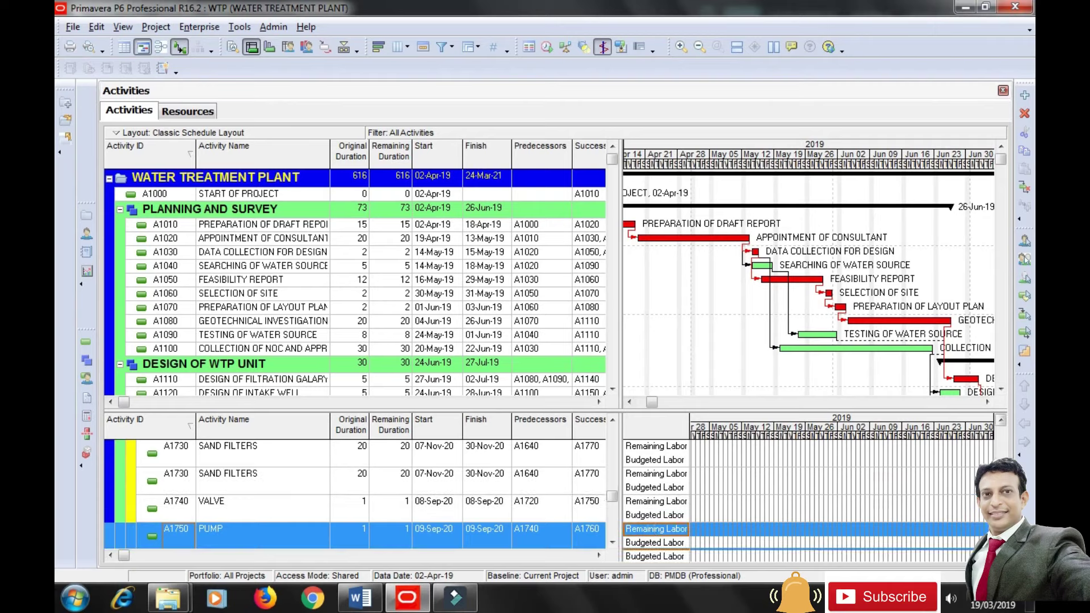
scroll(1002, 445, "up", 7)
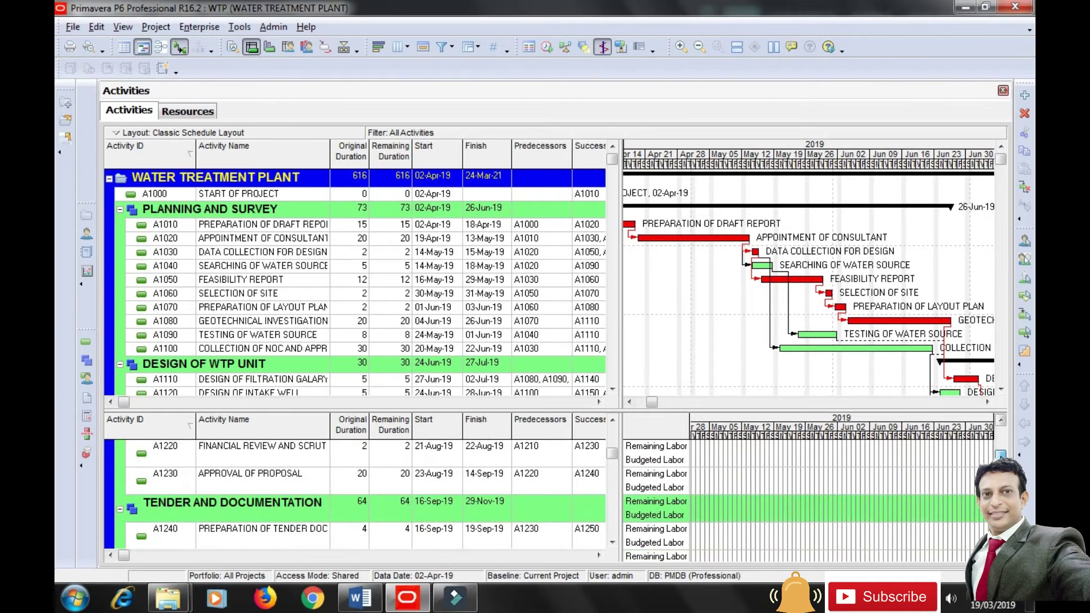
scroll(1002, 446, "up", 3)
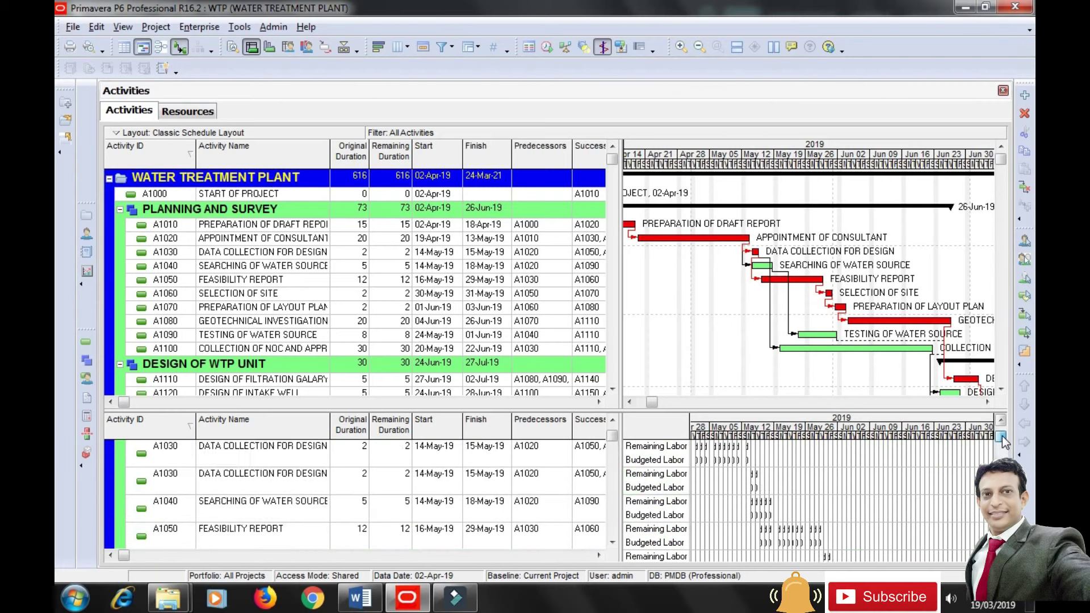
left_click_drag(755, 436, 813, 450)
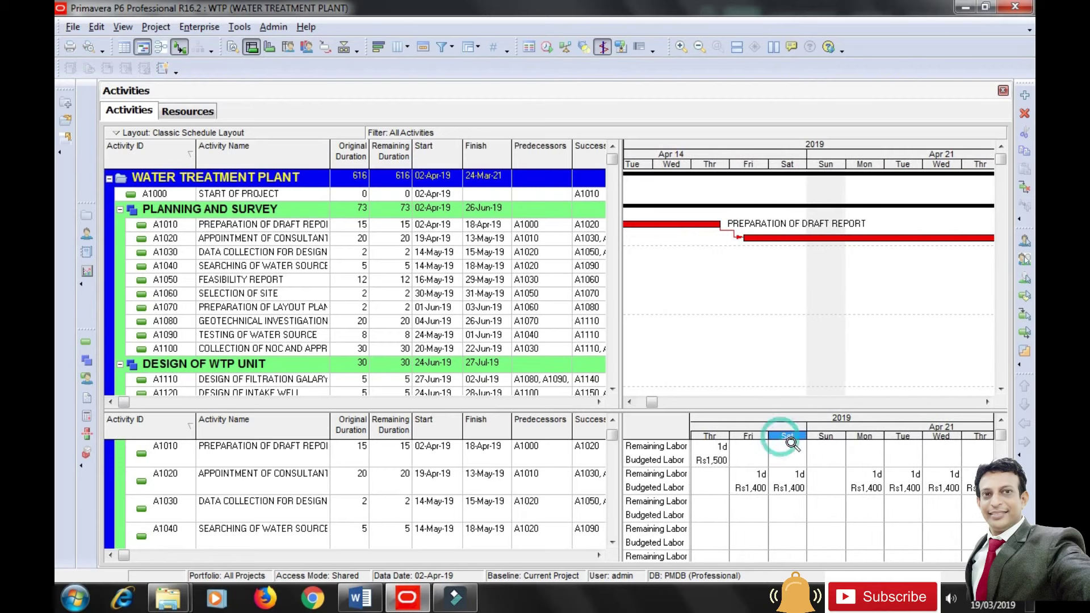
left_click_drag(650, 401, 642, 407)
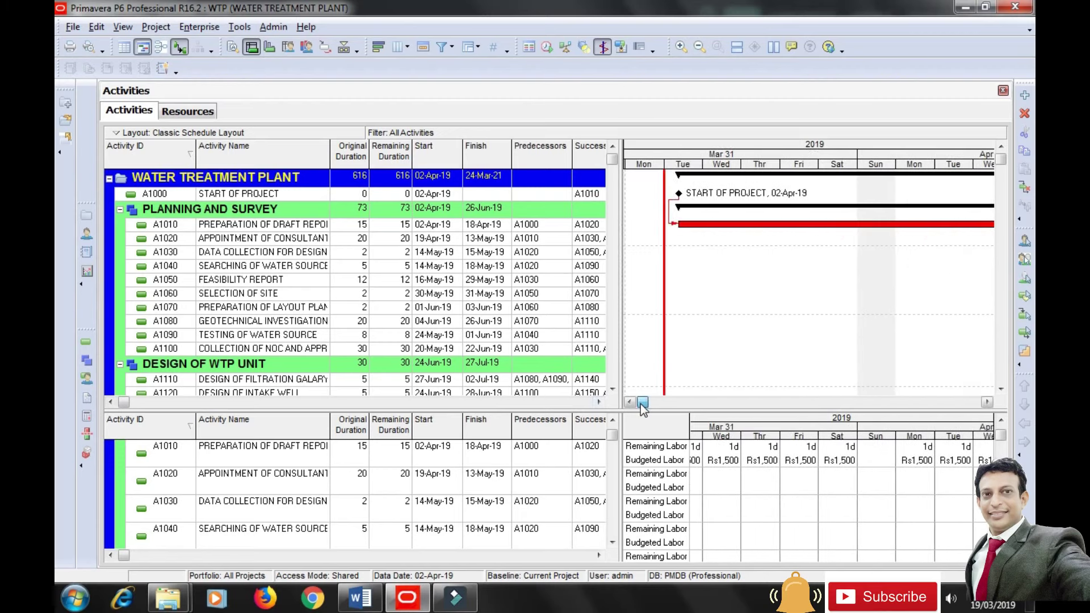
right_click(656, 451)
Browse the Units and Costs time-interval spreadsheet fields, keeping the current field selection.
left_click(687, 538)
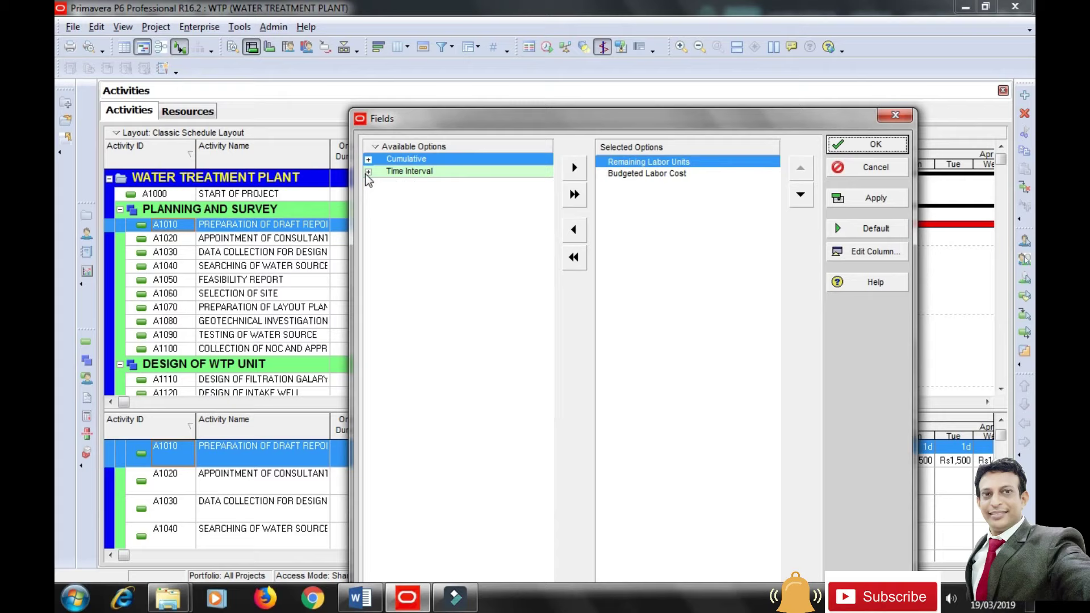
left_click(366, 172)
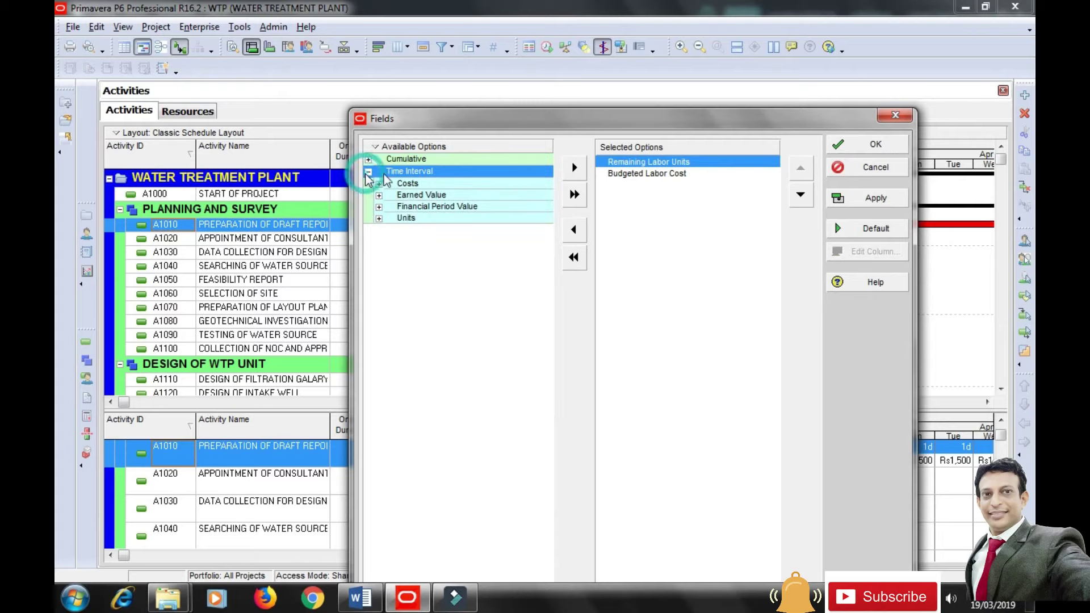
left_click(378, 219)
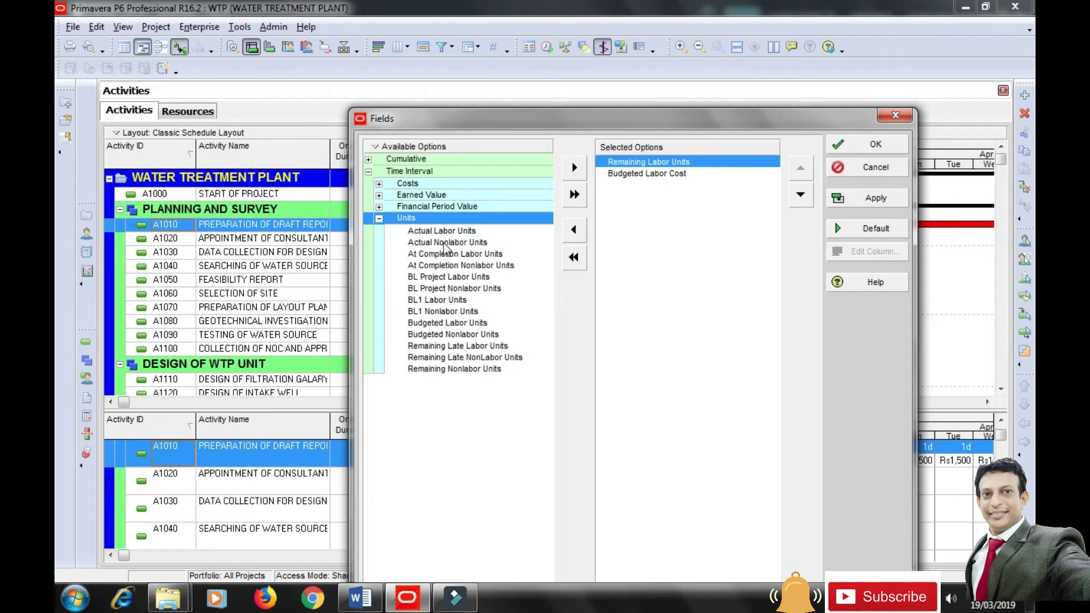
left_click(379, 220)
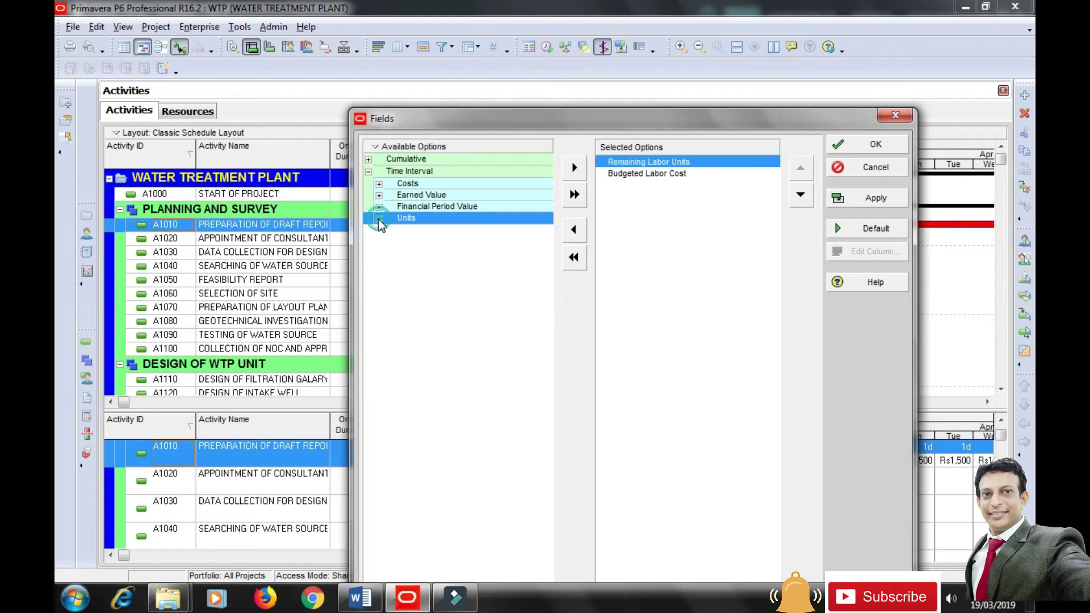
left_click(379, 184)
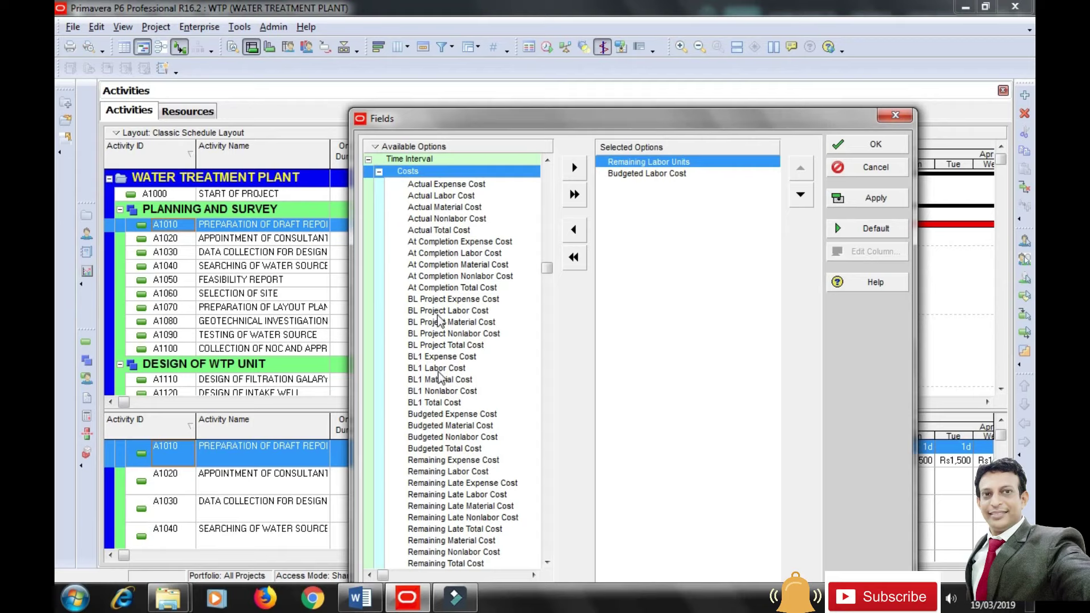
left_click(379, 171)
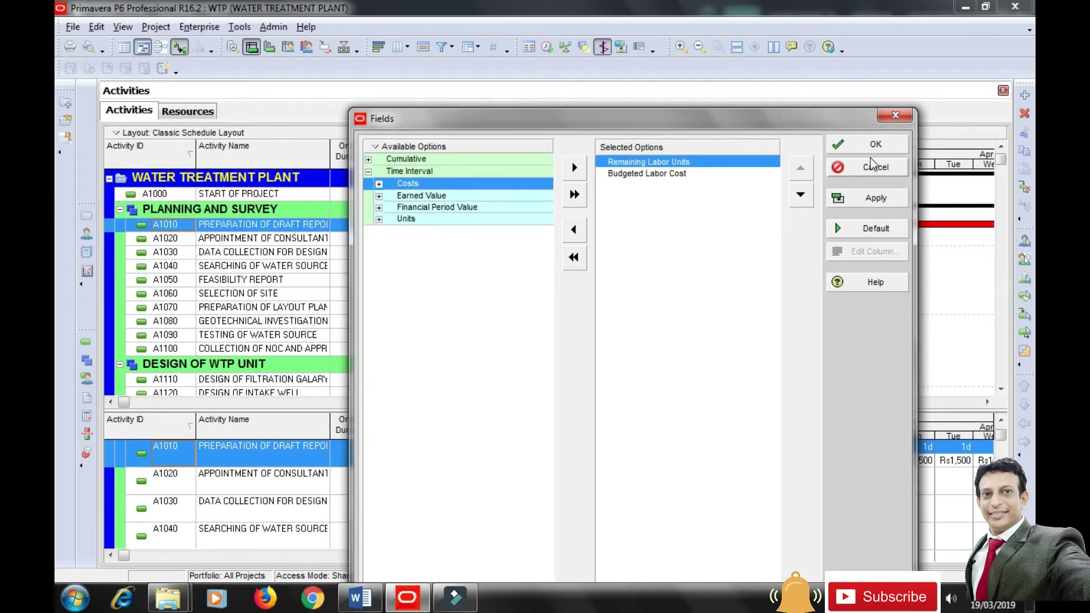
left_click(874, 146)
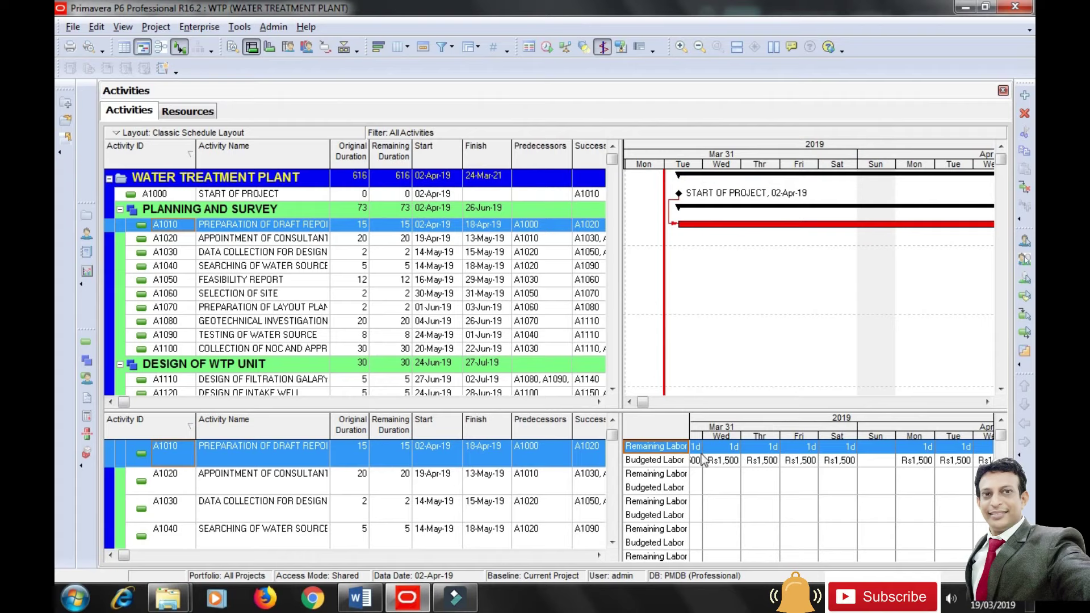
Select A1020 and compress the timescale to about three weeks from the project start.
left_click_drag(803, 165, 721, 166)
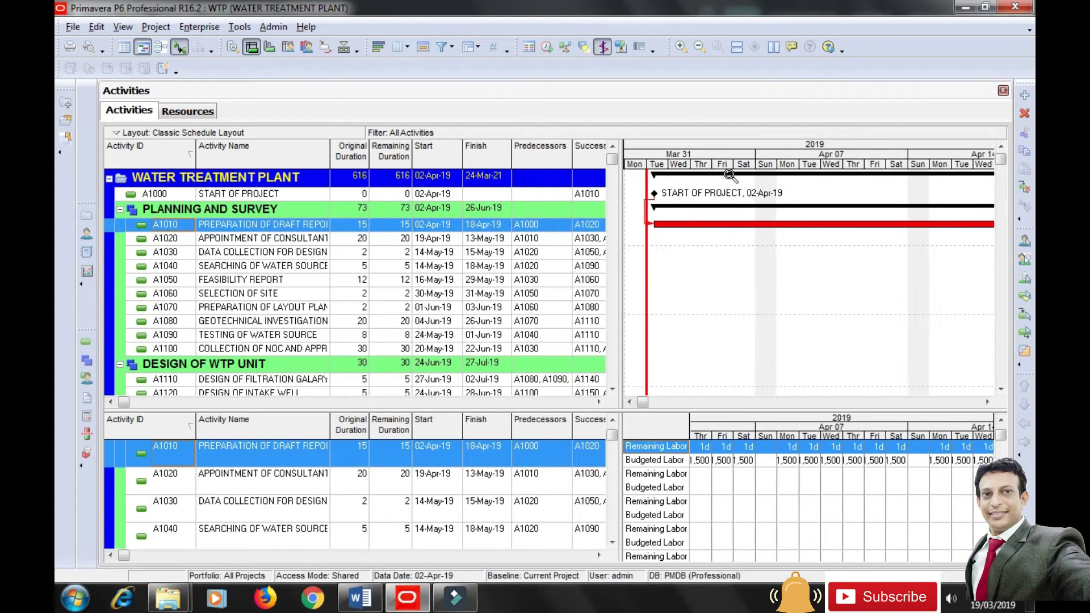
left_click(290, 482)
left_click(653, 400)
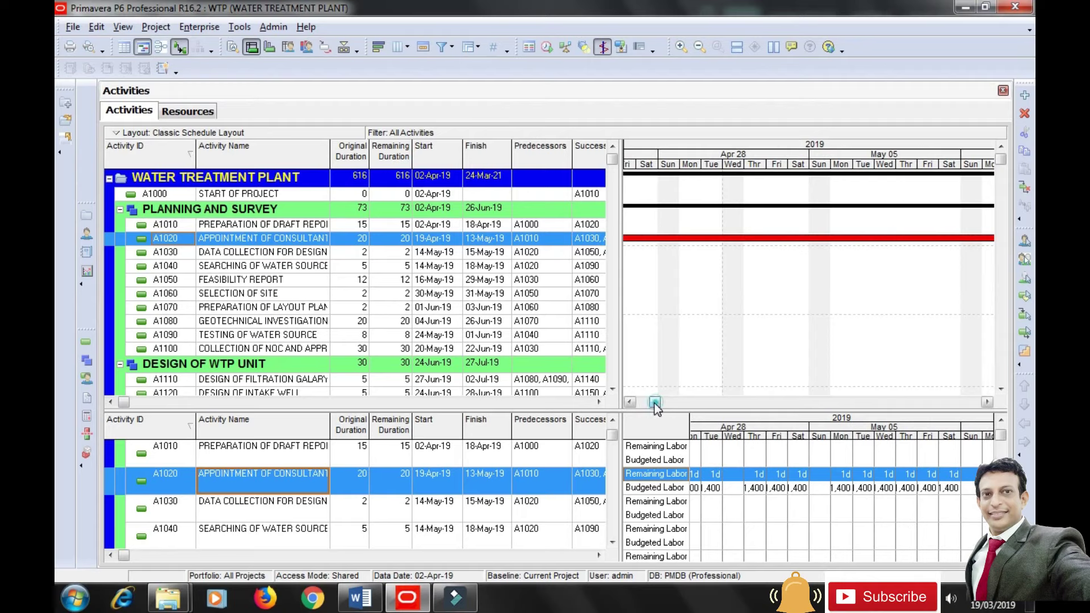
left_click_drag(655, 402, 639, 402)
left_click_drag(801, 165, 710, 163)
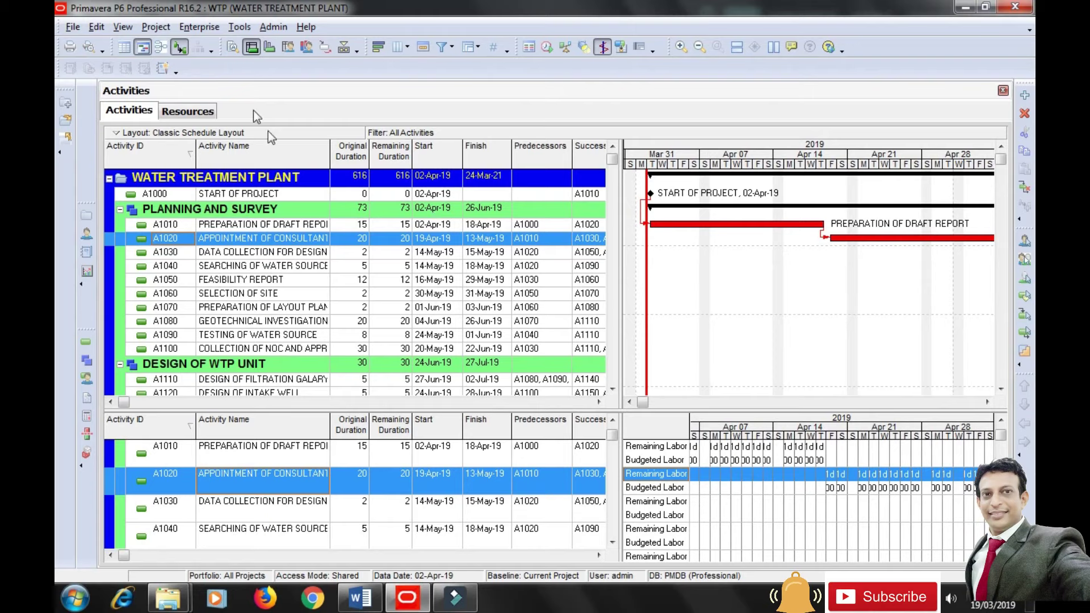
Show the Activity Usage Profile, reposition its Units legend, and enlarge the chart panes.
left_click(269, 48)
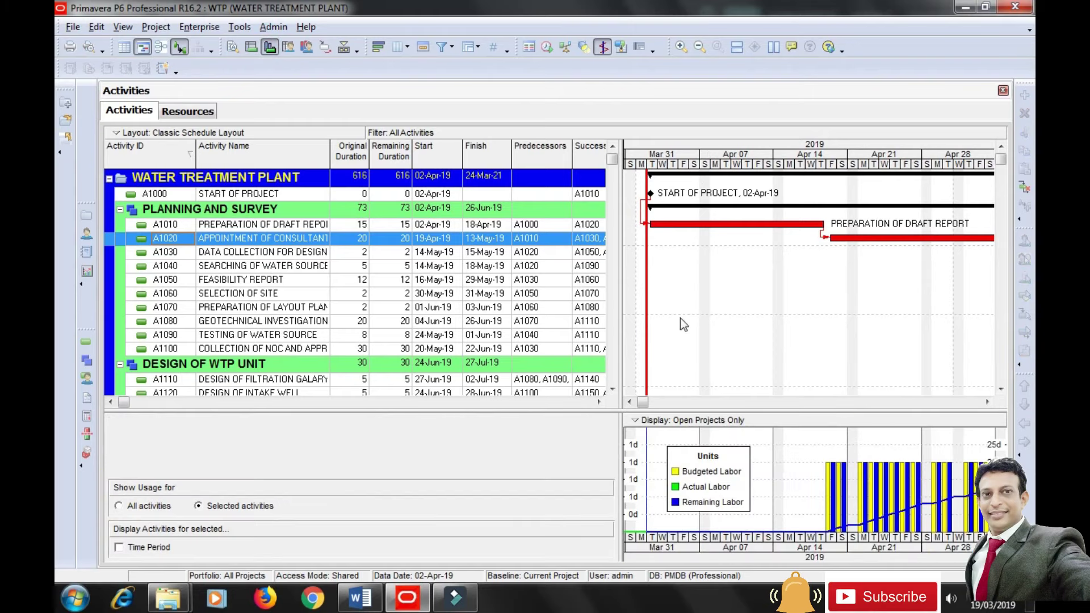
left_click_drag(702, 500, 703, 483)
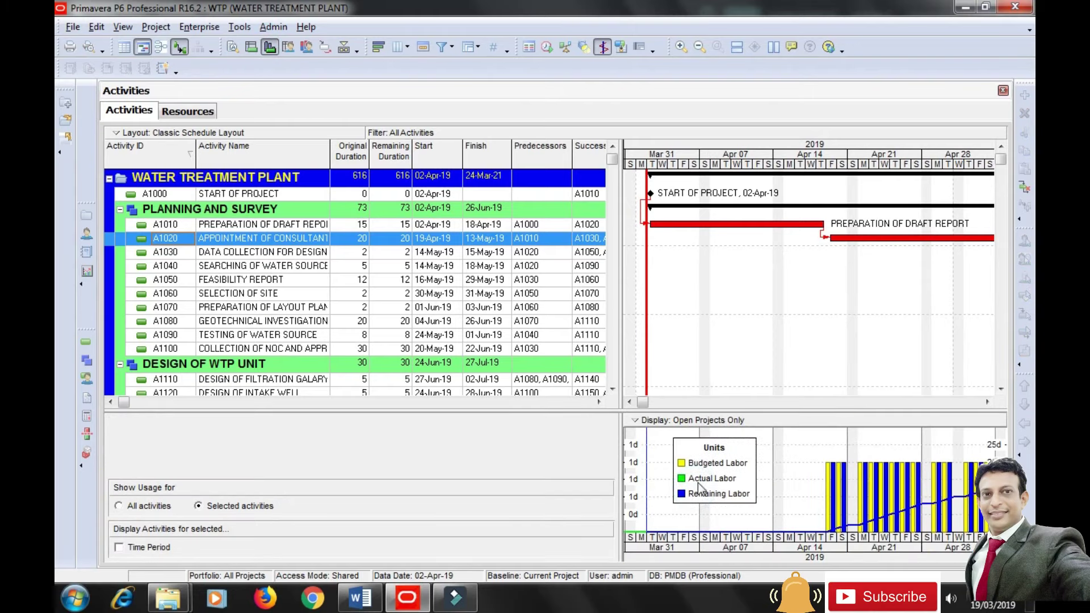
left_click(233, 252)
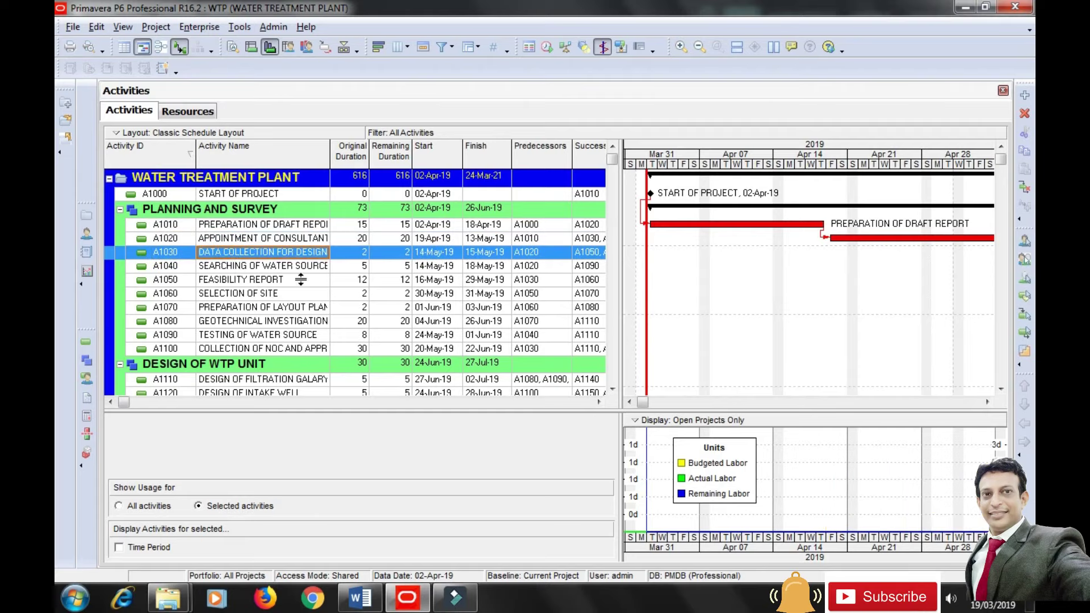
left_click(303, 238)
left_click(305, 226)
left_click_drag(717, 474, 900, 473)
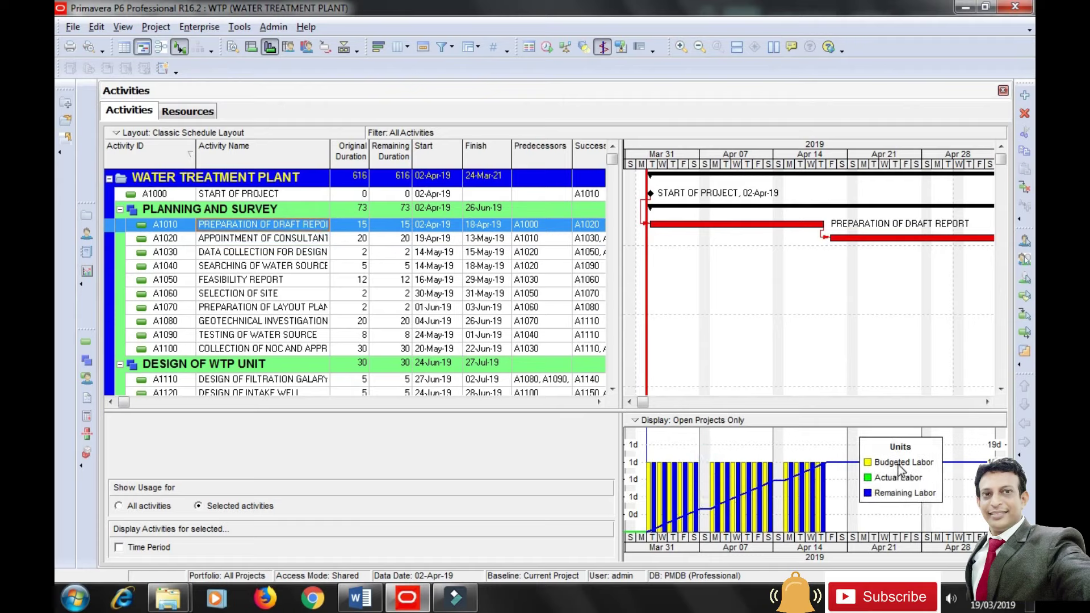
left_click_drag(894, 473, 851, 471)
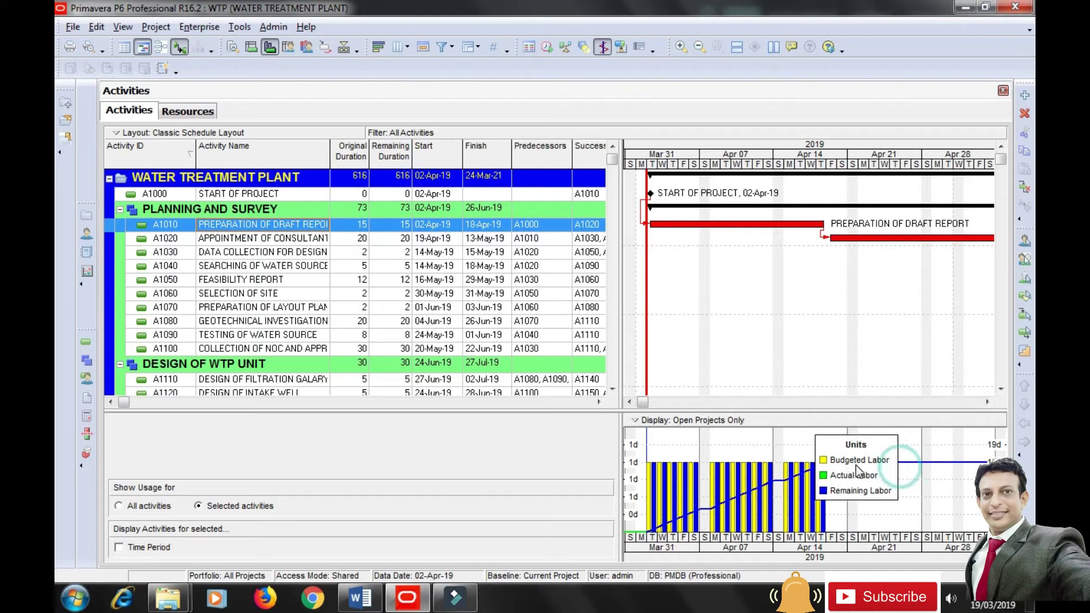
left_click_drag(857, 414, 850, 373)
left_click_drag(606, 428, 553, 428)
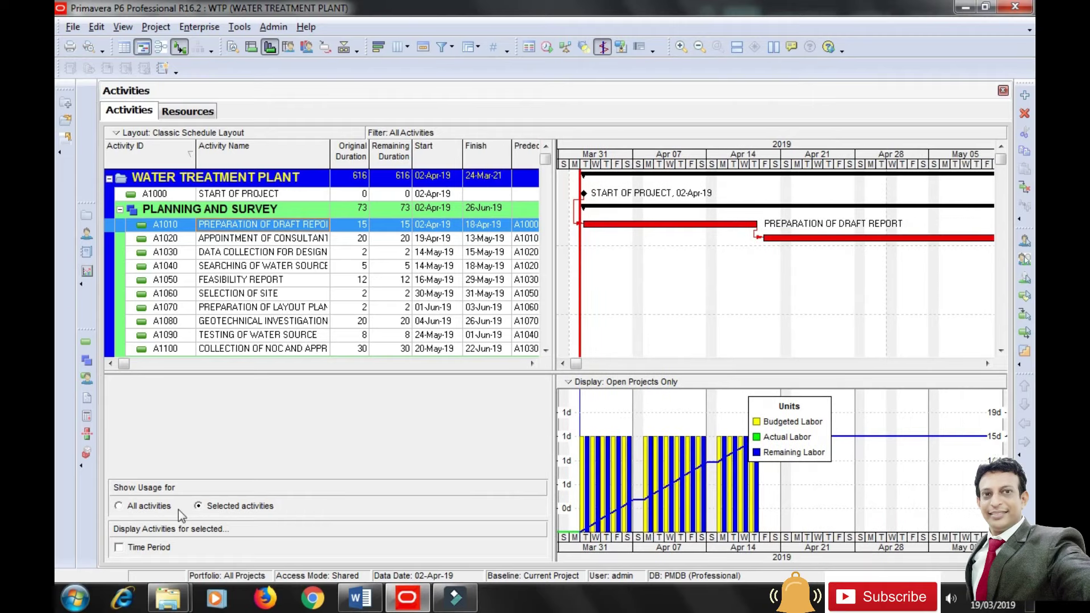
Limit the profile to the selected activity and compare A1020, A1030 and A1040.
left_click(117, 506)
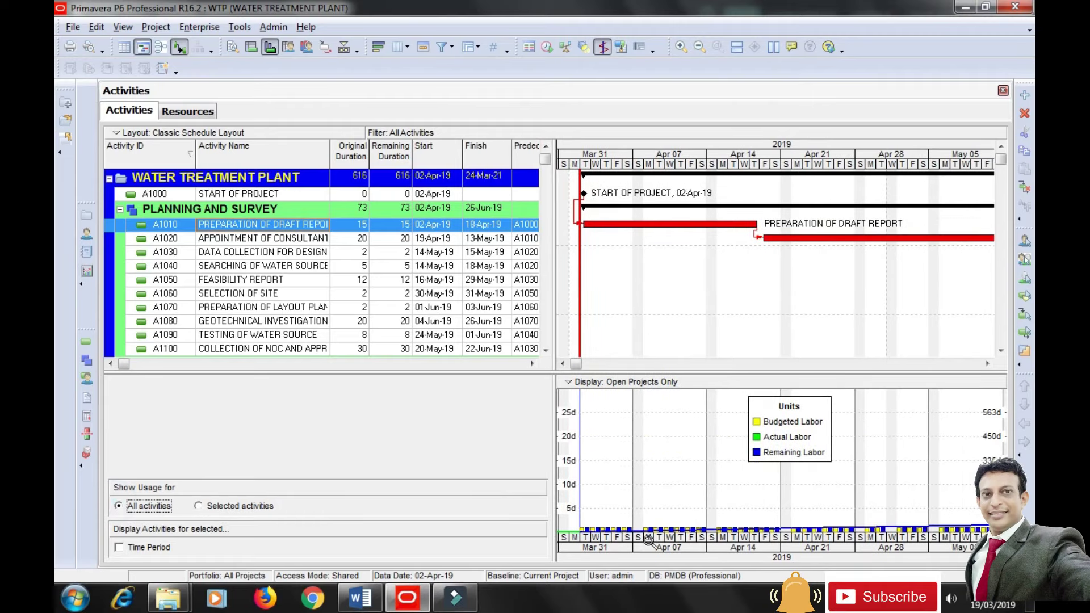
left_click(624, 382)
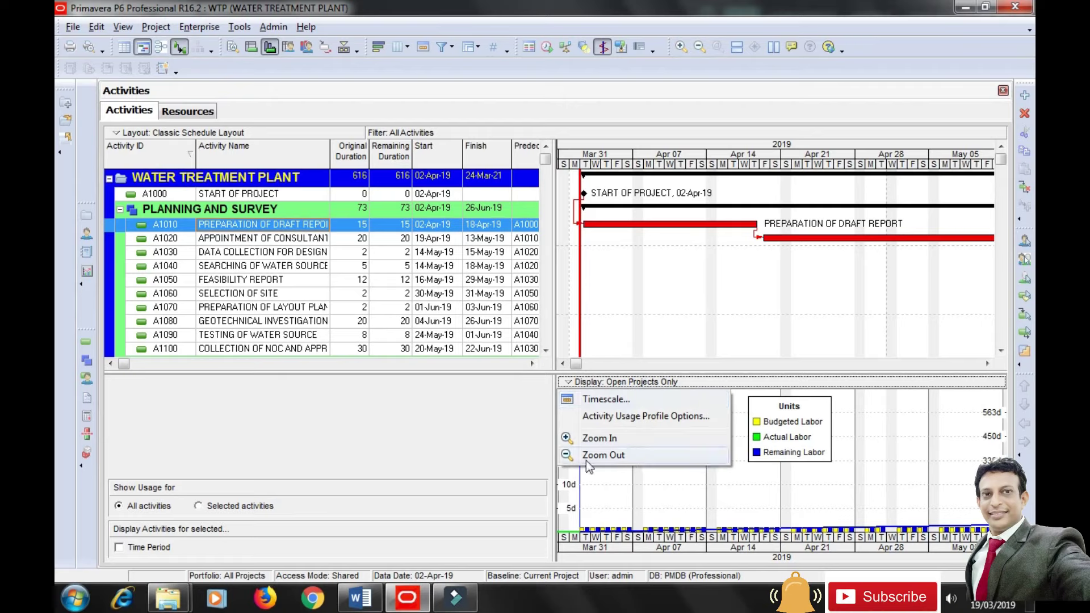
left_click(235, 506)
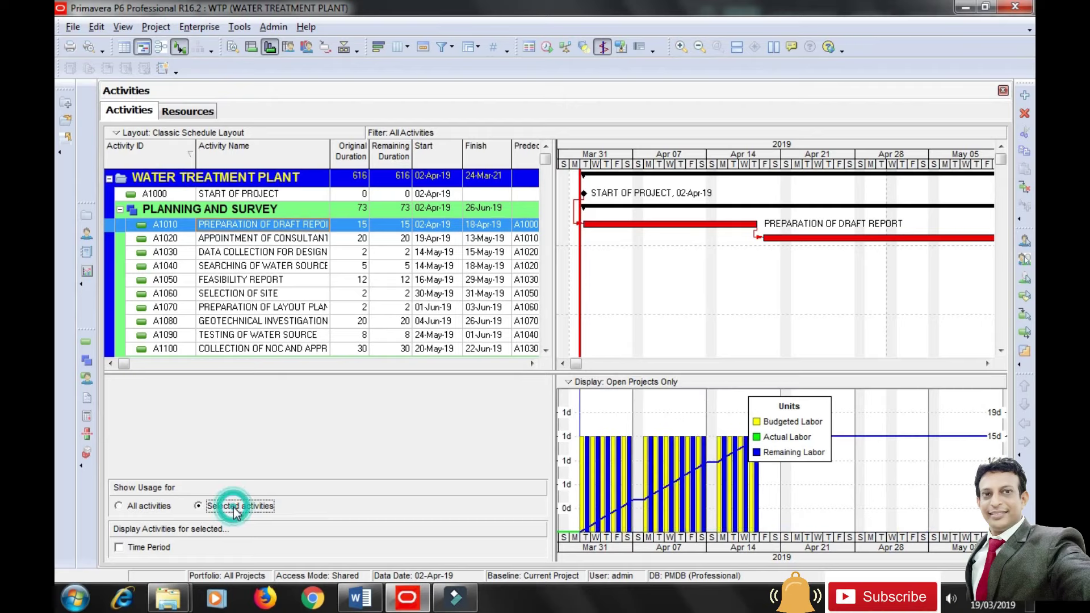
left_click(281, 240)
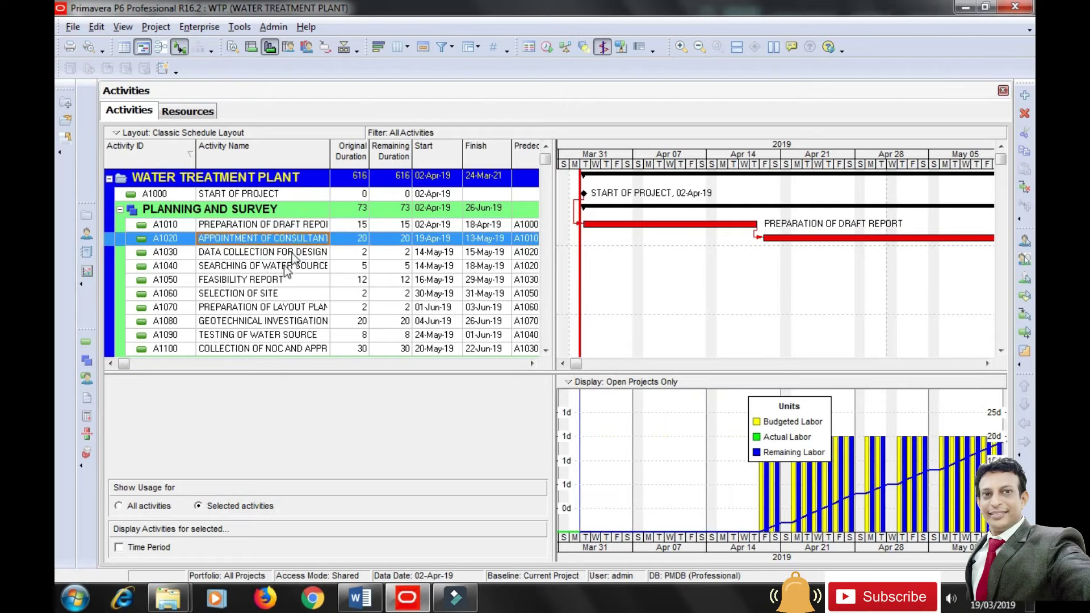
left_click(288, 252)
left_click_drag(576, 364, 598, 364)
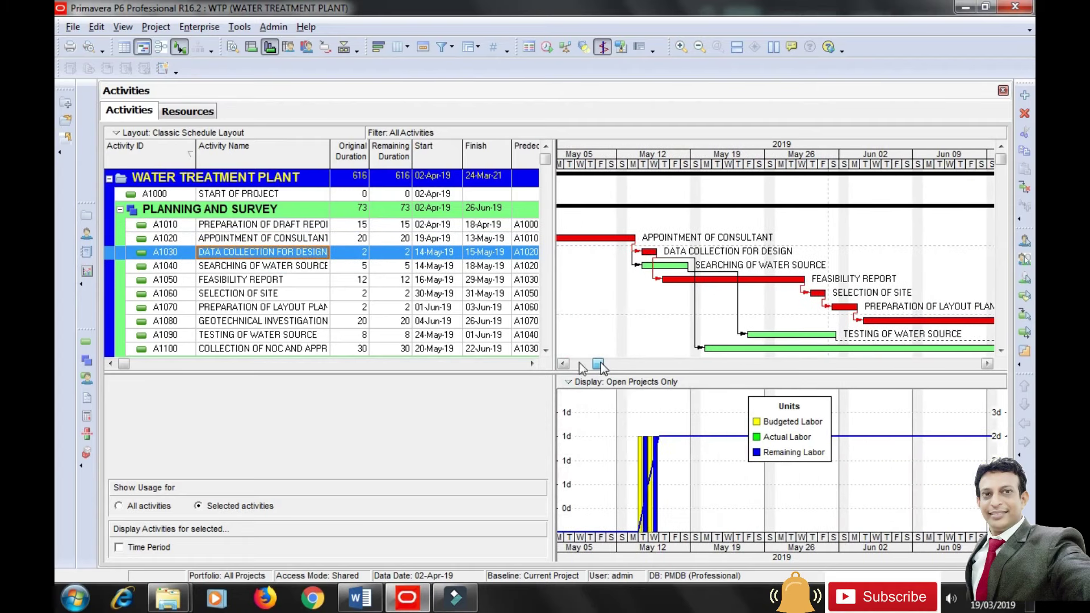
left_click(300, 267)
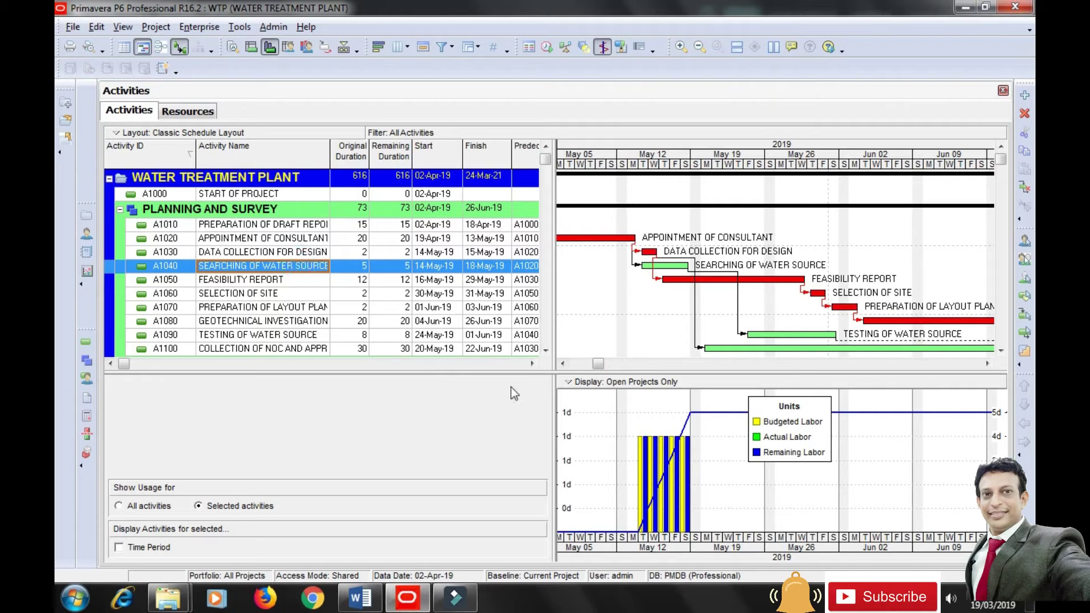
left_click_drag(765, 437, 770, 486)
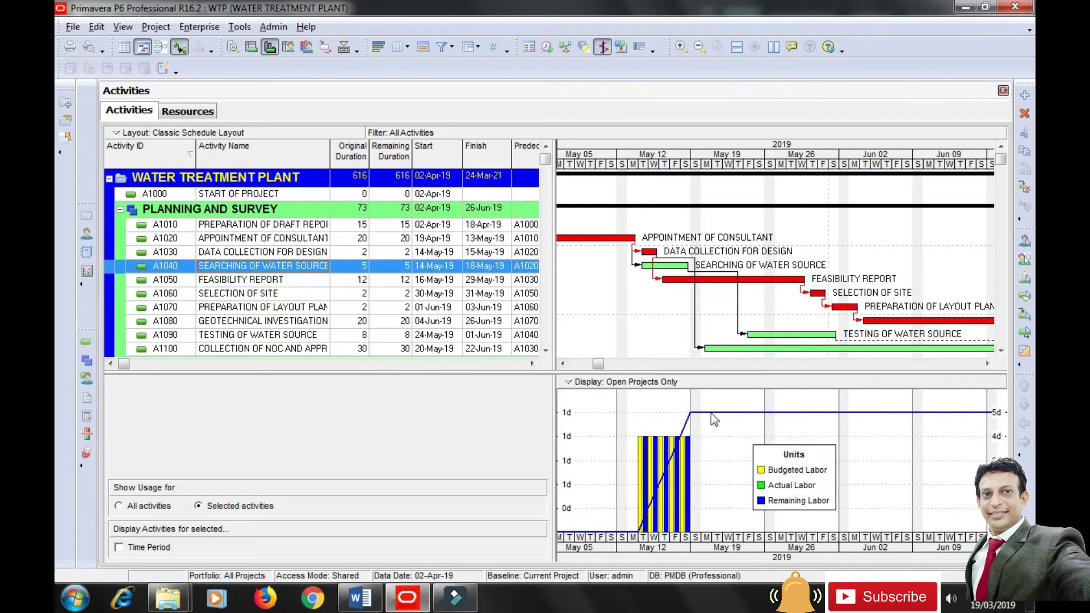
Switch the usage profile to cost histograms for the selected activity only.
right_click(862, 443)
left_click(945, 474)
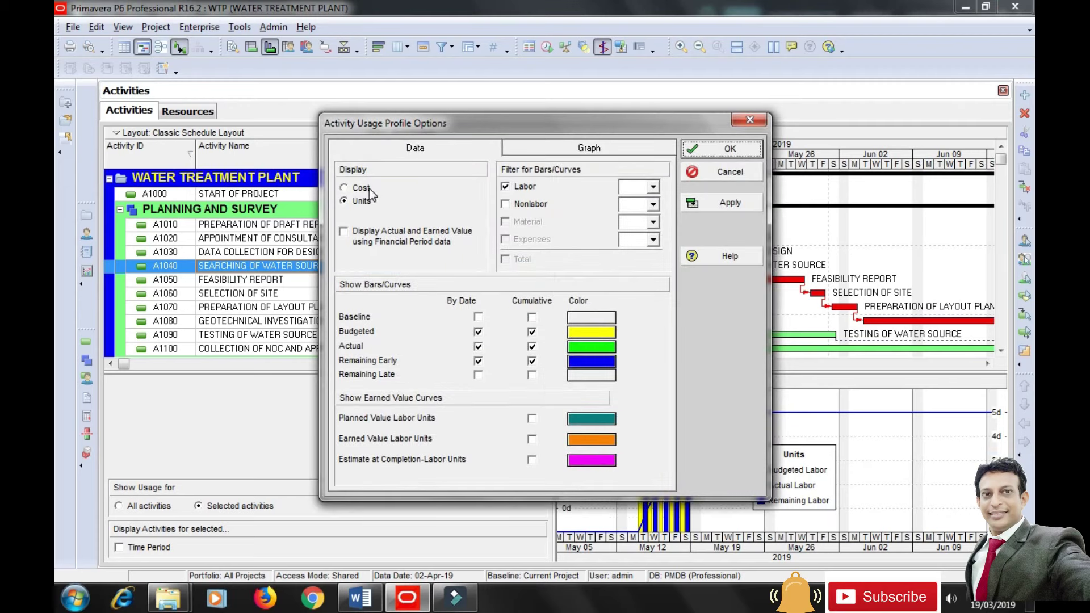
left_click(360, 188)
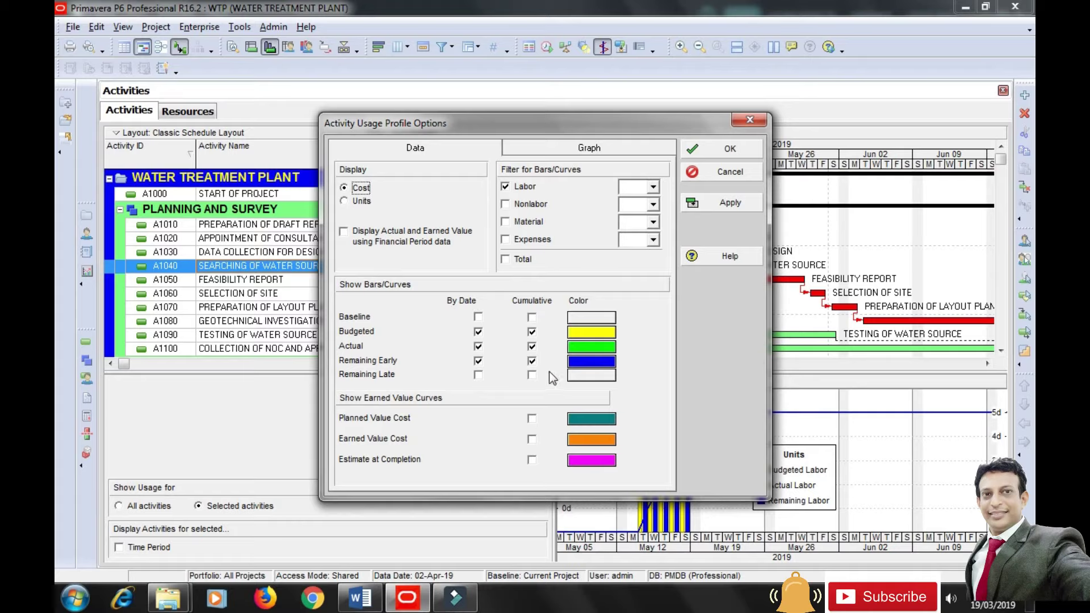
left_click(729, 203)
left_click(729, 149)
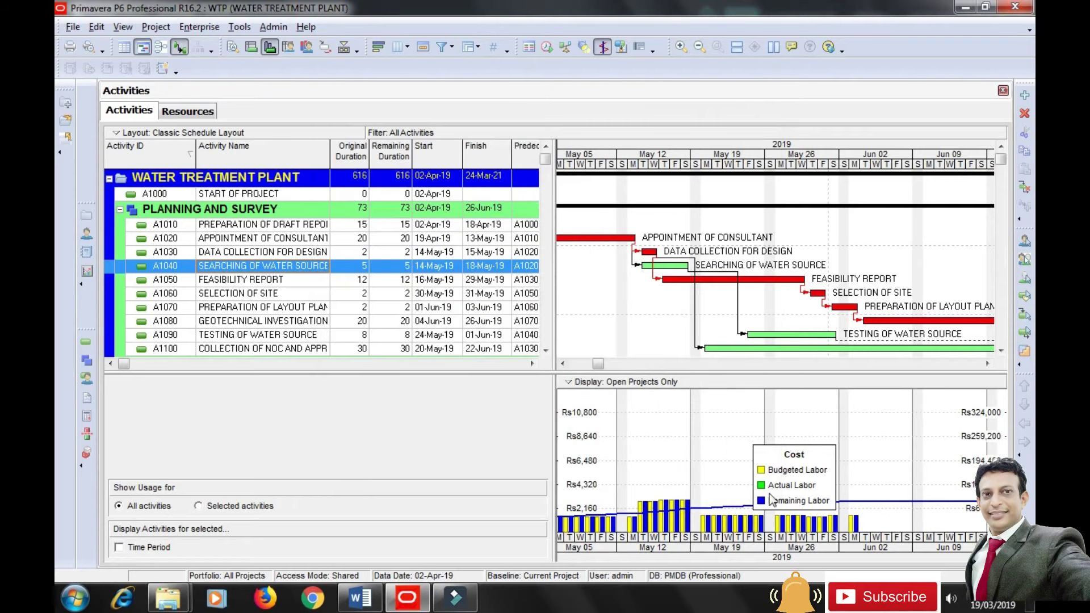
left_click(237, 506)
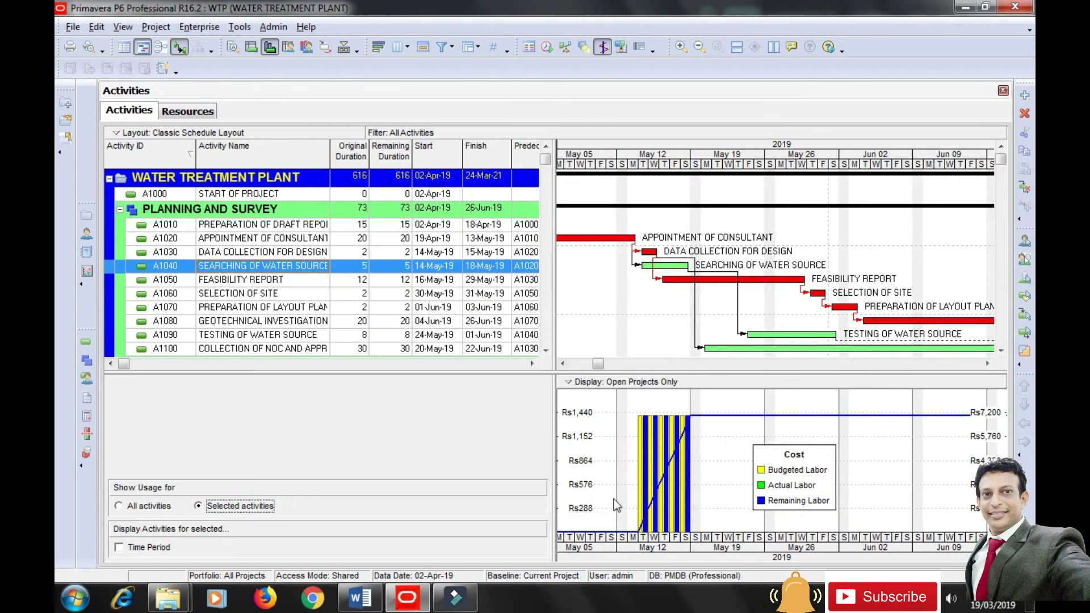
Return the profile to labor units and view A1050 Feasibility Report, then A1060 SELECTION OF SITE.
right_click(855, 433)
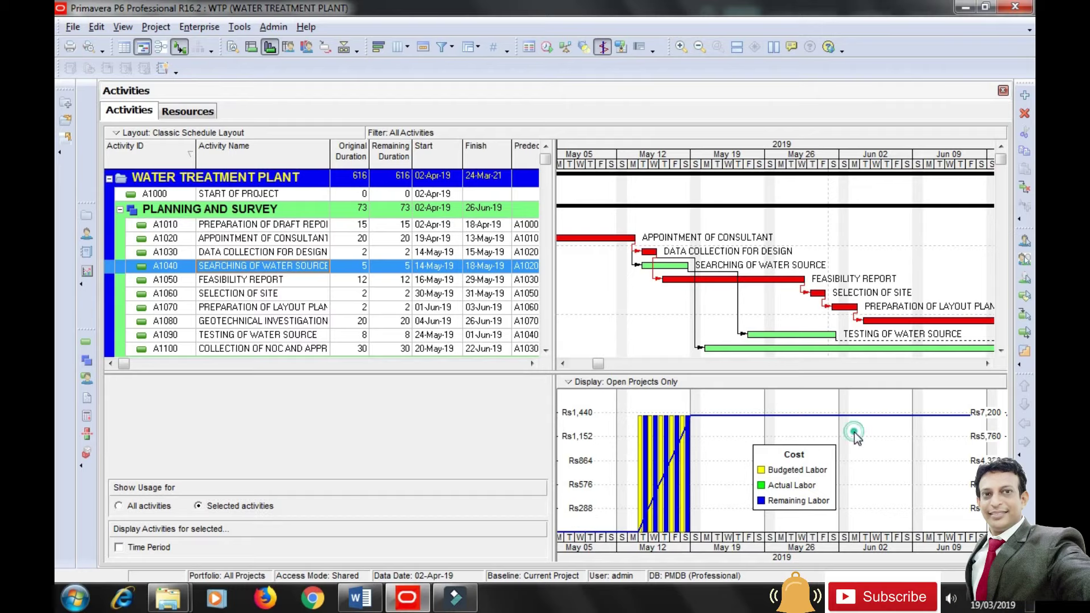
left_click(933, 461)
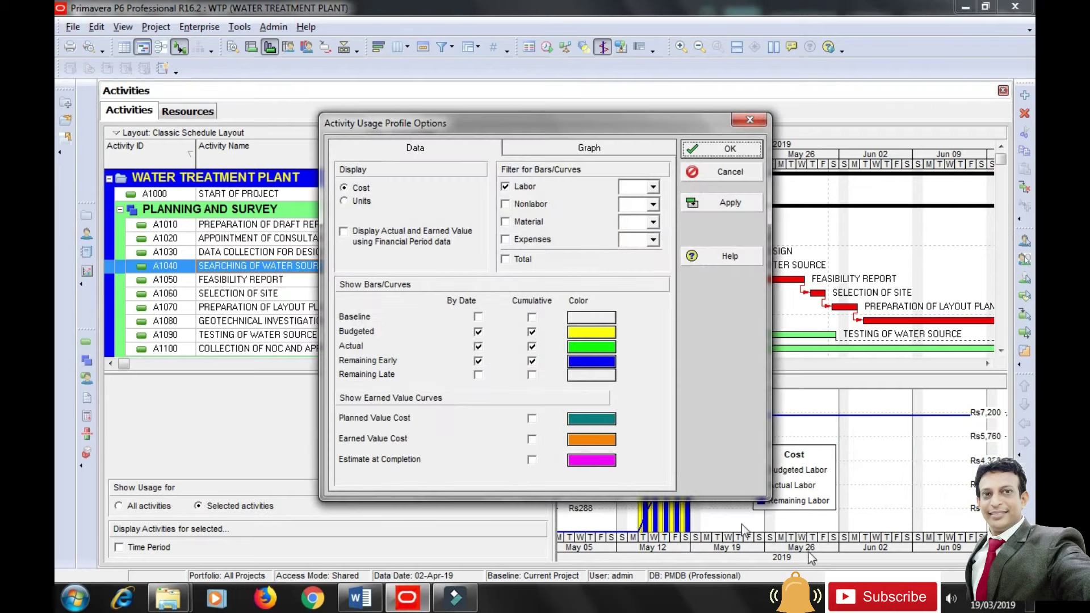
left_click(344, 201)
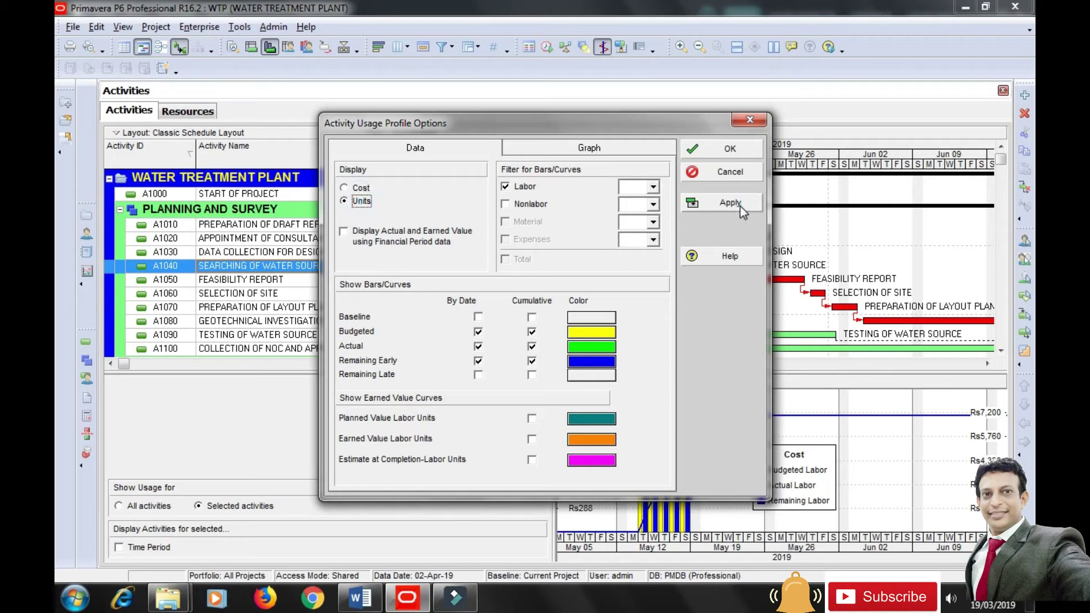
left_click(738, 205)
left_click(730, 149)
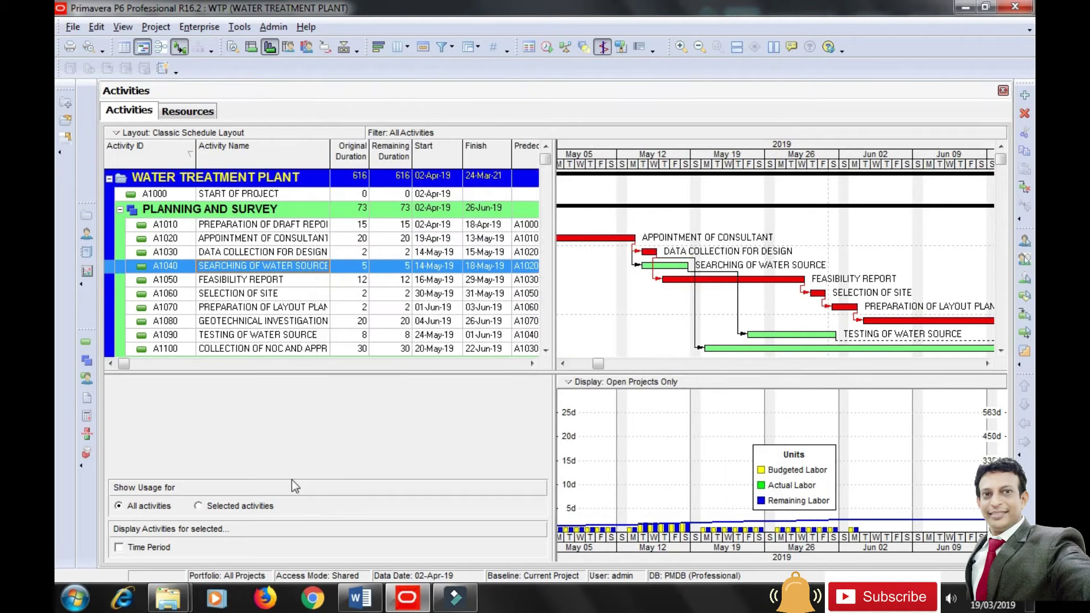
left_click(199, 506)
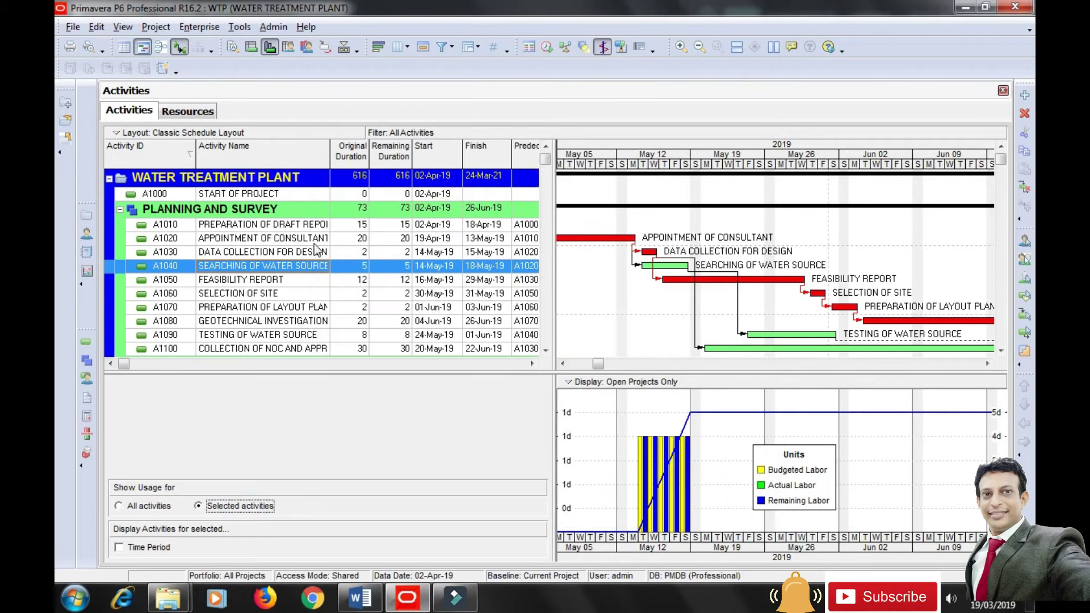
left_click(275, 280)
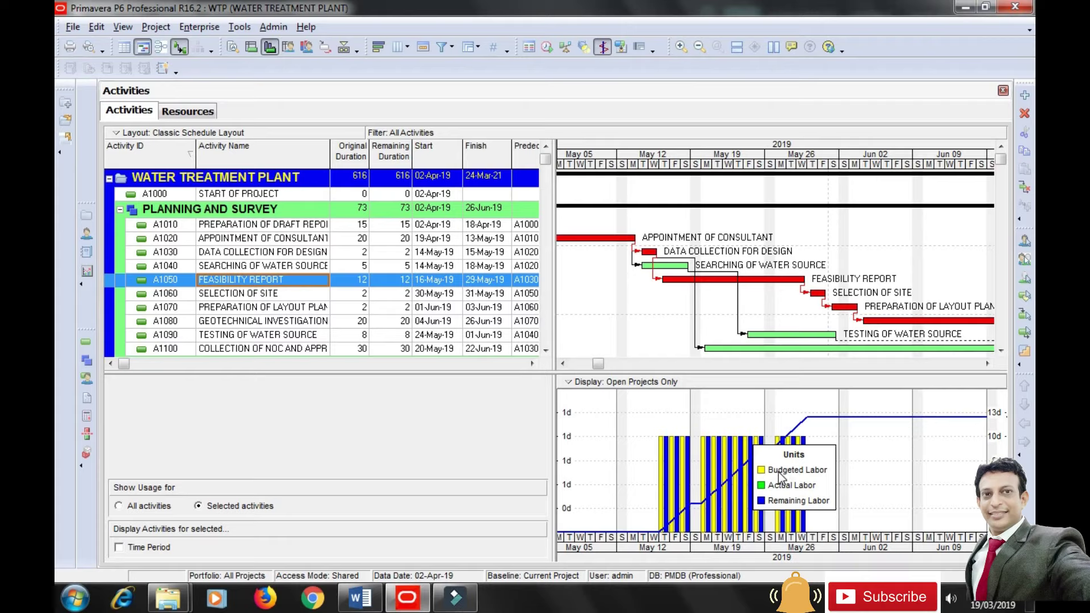
left_click(273, 295)
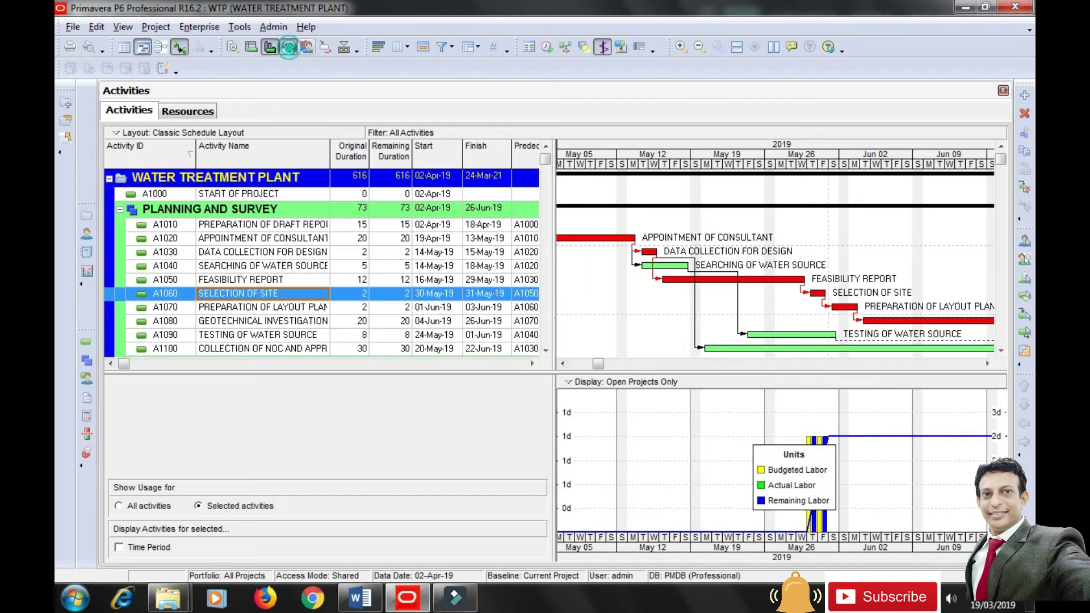
Open the Resource Usage Spreadsheet filtered to Current Project's Resources and widen the resource list.
left_click(289, 49)
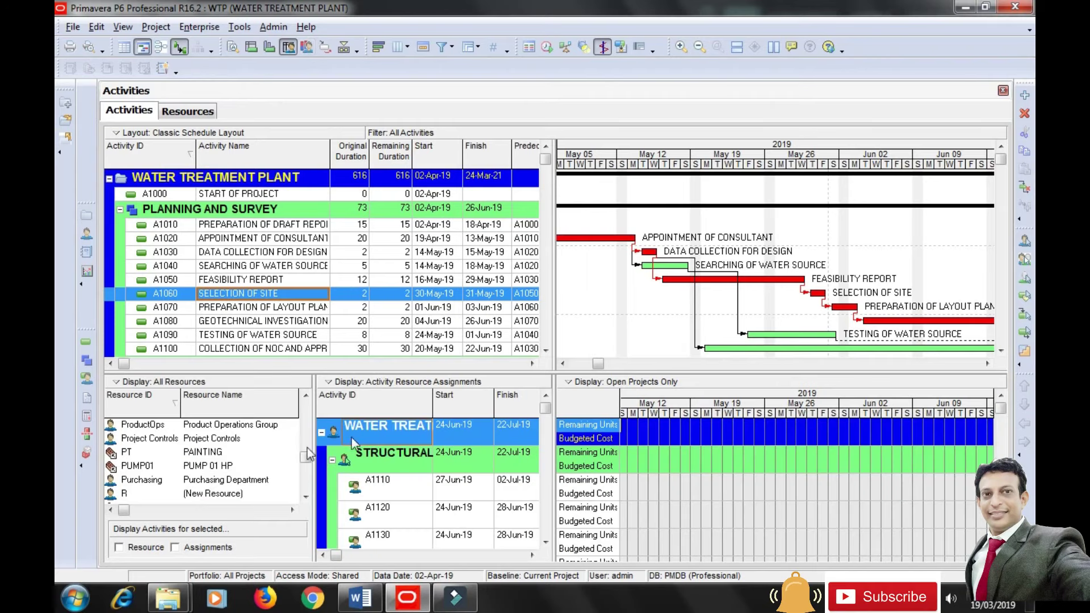
left_click(141, 385)
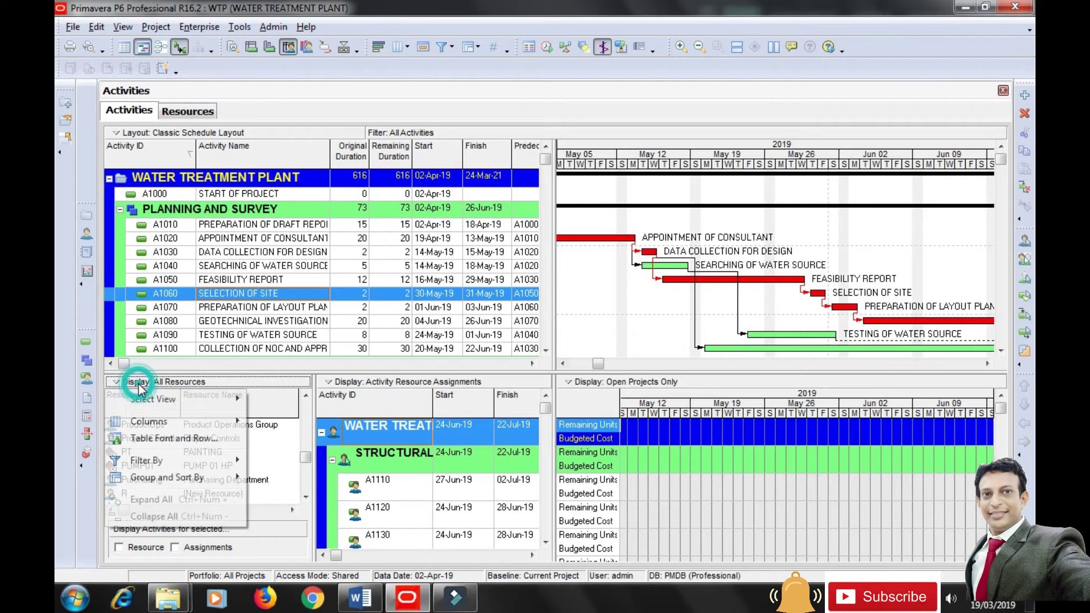
left_click(219, 422)
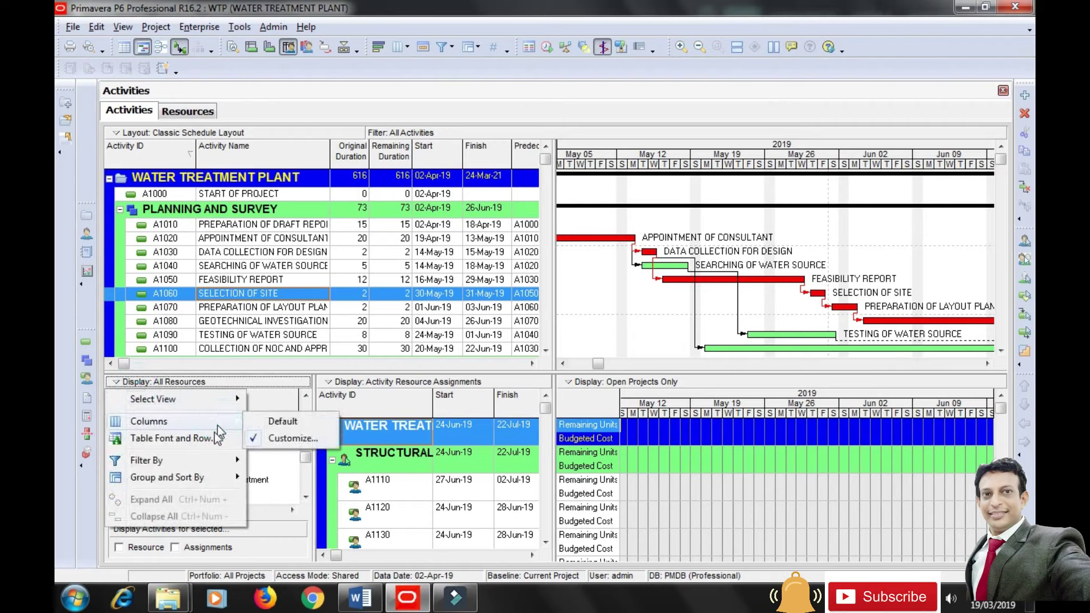
mouse_move(216, 464)
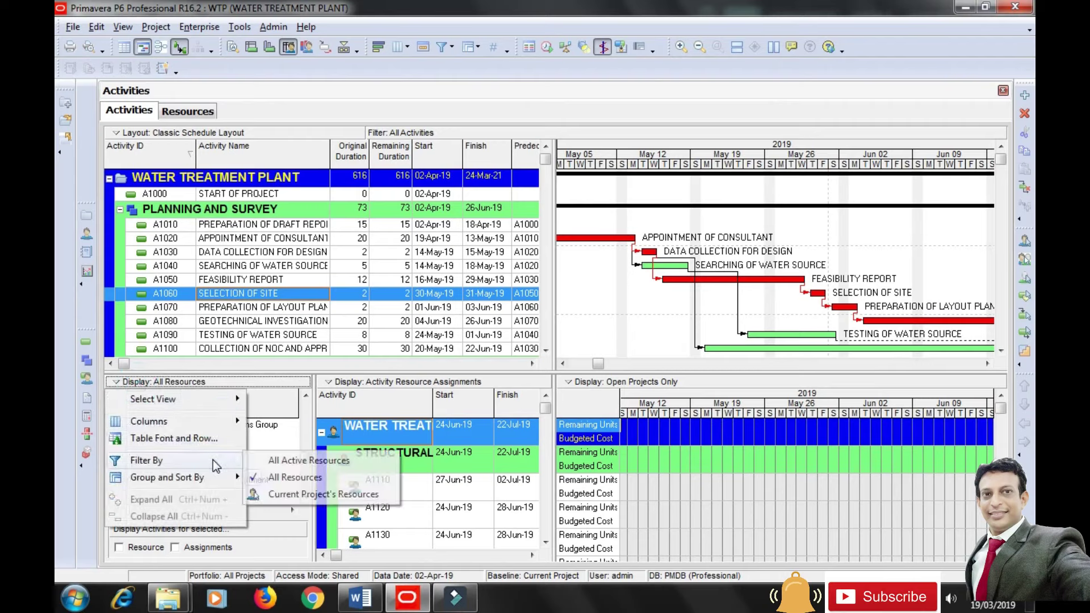
left_click(296, 494)
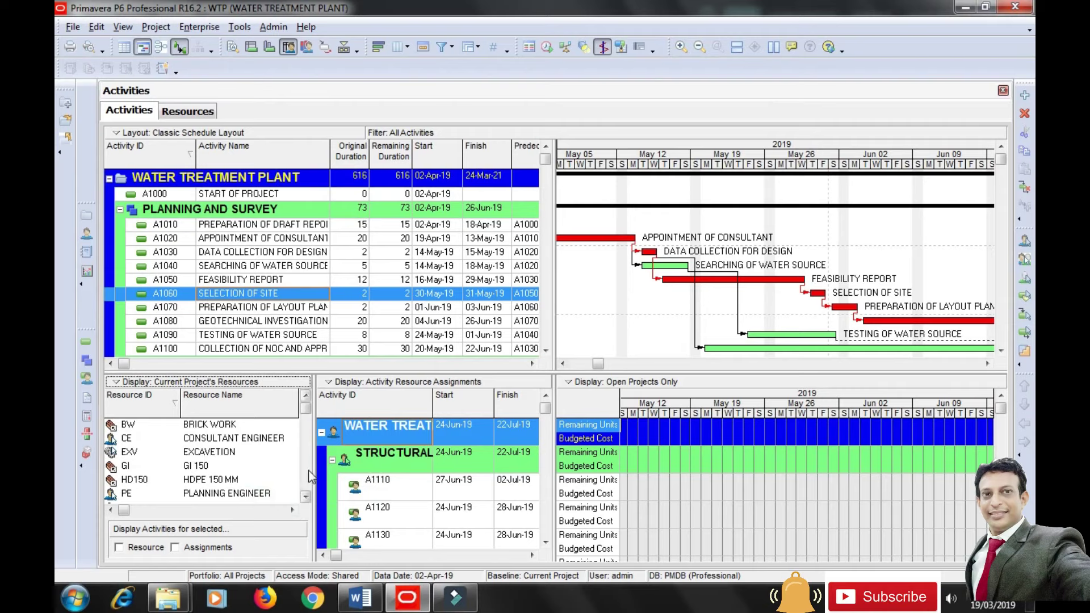
left_click_drag(315, 465, 331, 465)
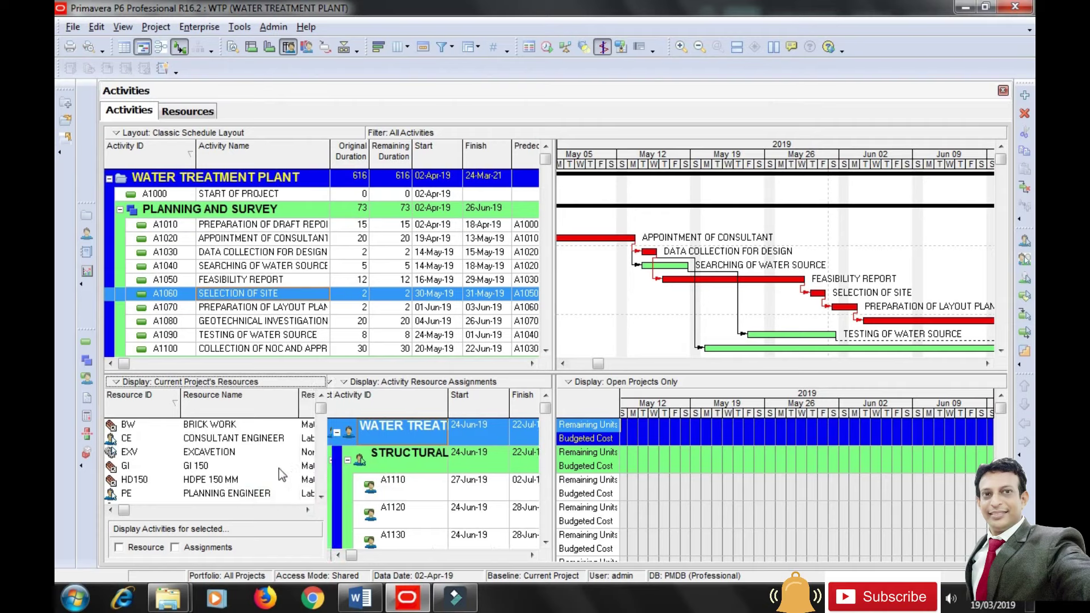
Review the Consultant, Planning and Structural Engineer assignments, enlarging the lower resource panes.
left_click(258, 440)
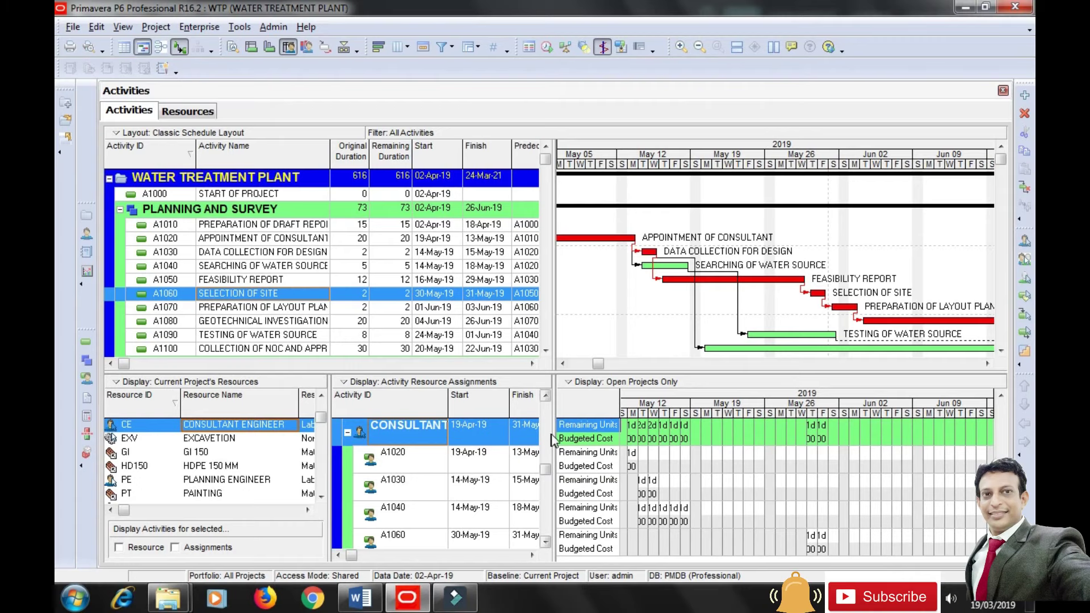
left_click_drag(553, 437, 597, 410)
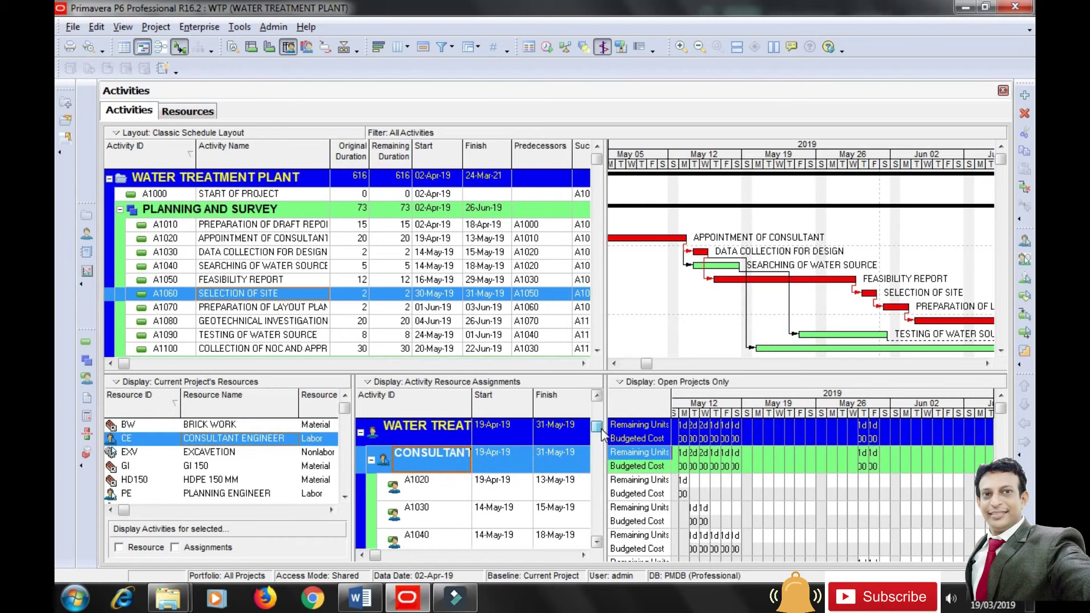
left_click(239, 495)
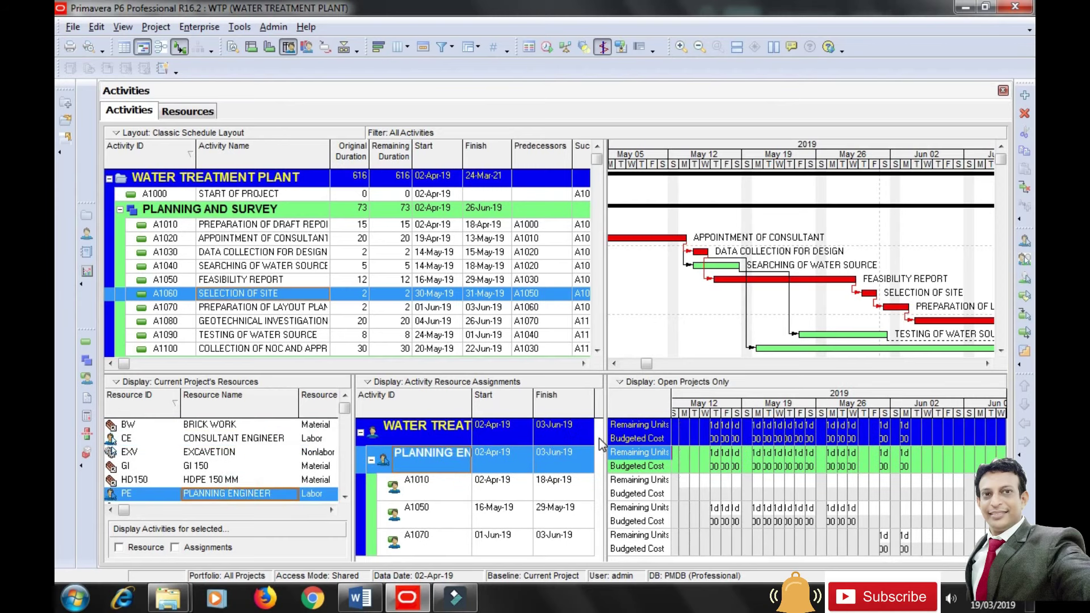
left_click_drag(577, 374, 577, 347)
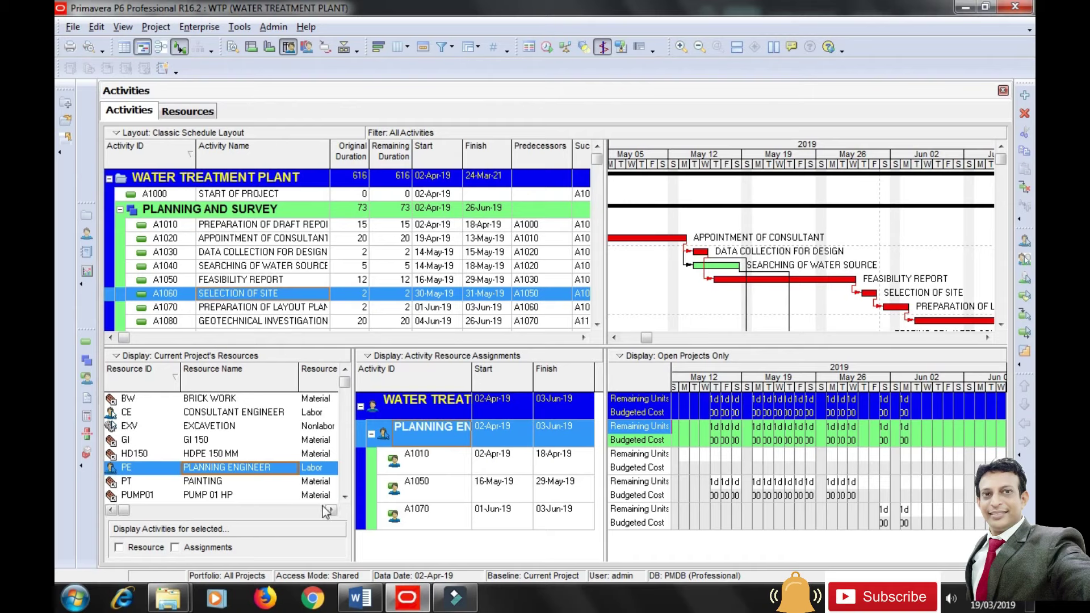
left_click(344, 497)
left_click(345, 497)
left_click(345, 497)
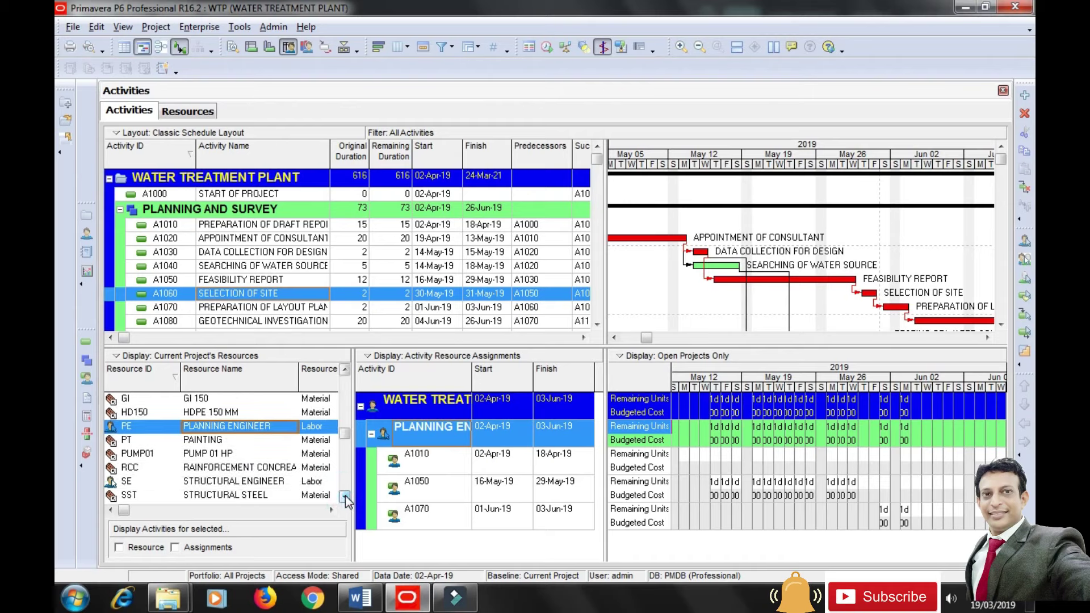
left_click(268, 493)
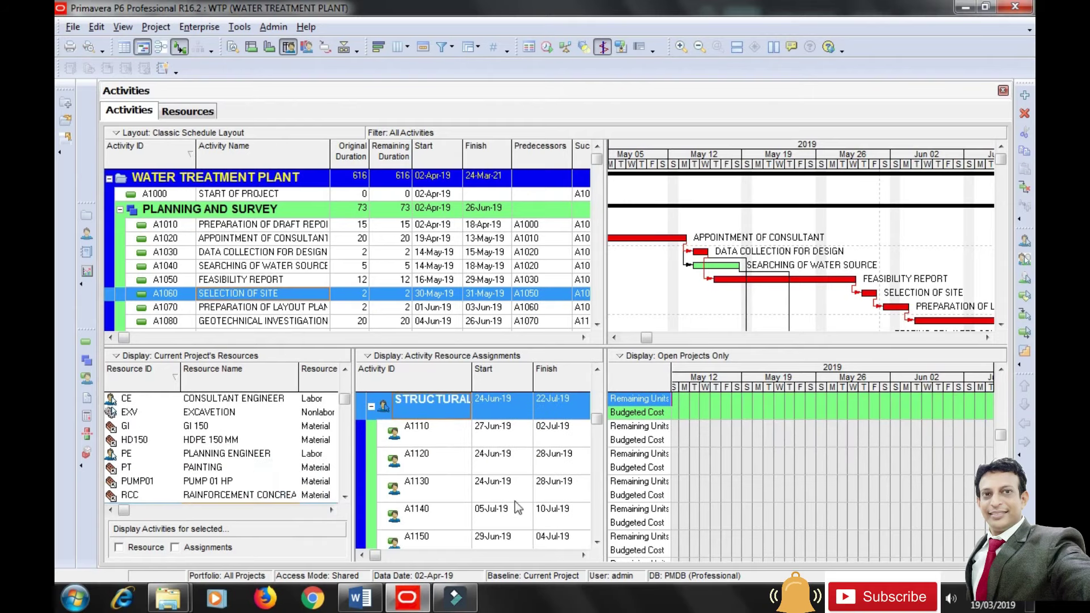
left_click_drag(596, 419, 603, 381)
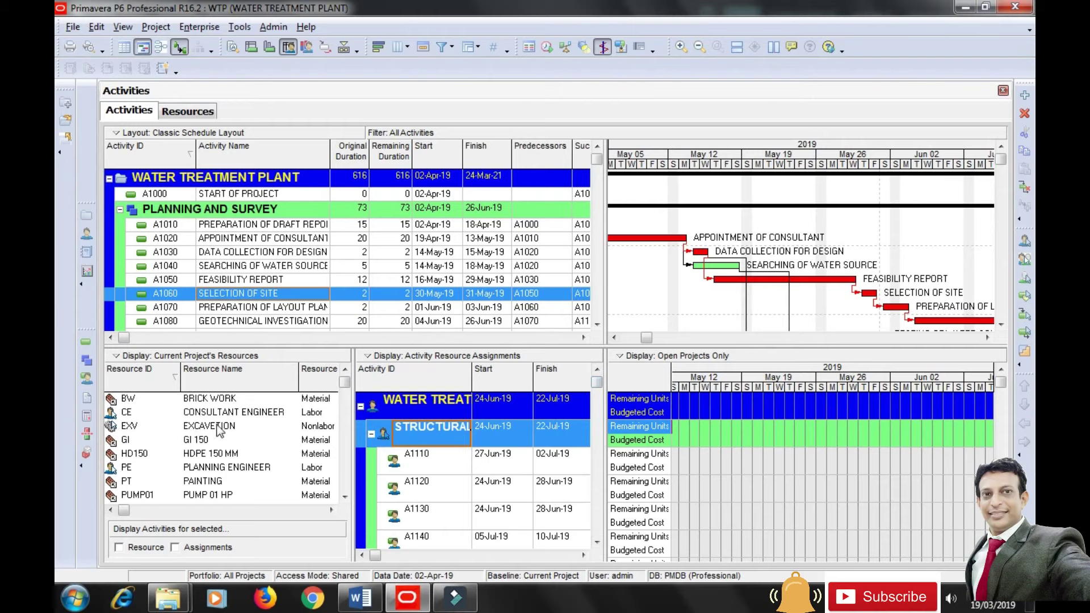
left_click(234, 413)
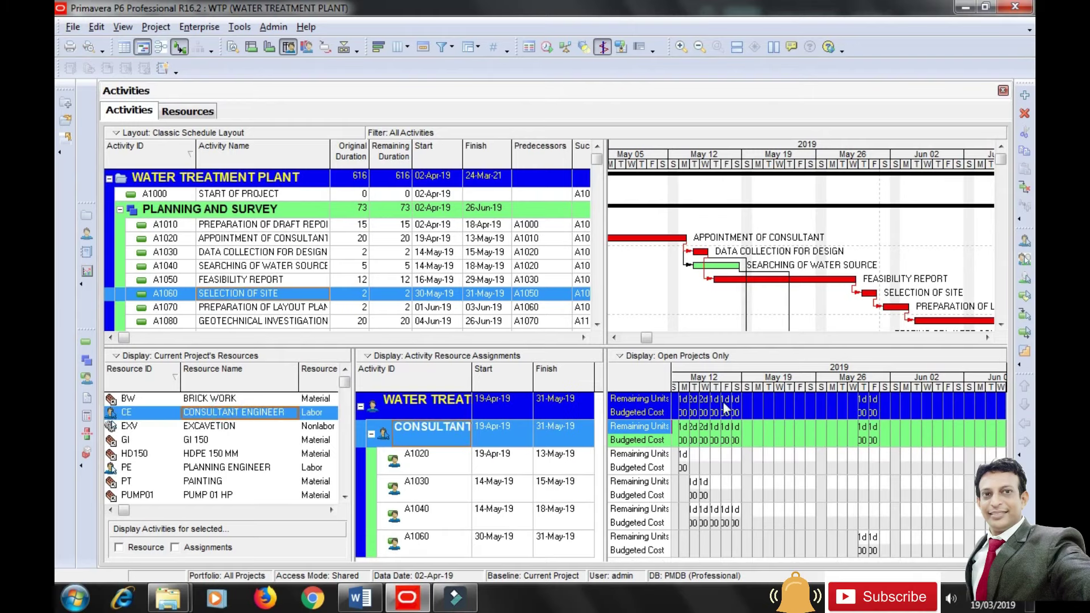
Zoom the timescale from weeks to days, inspect assignments A1020 and A1030, then return to the profile.
left_click_drag(790, 391, 730, 378)
left_click_drag(644, 338, 645, 346)
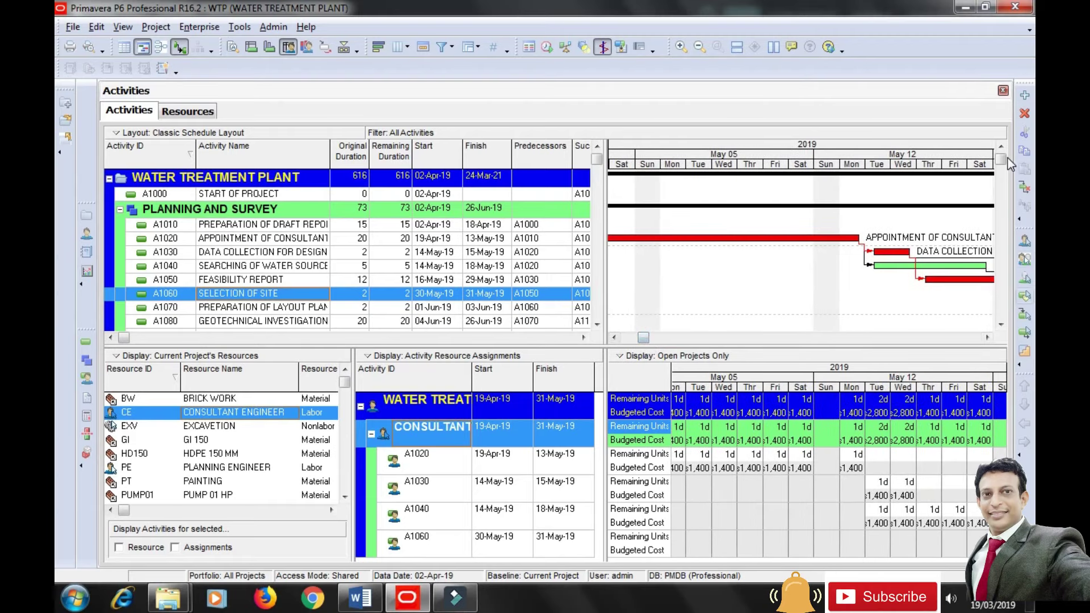
scroll(1006, 179, "down", 7)
scroll(1003, 159, "up", 7)
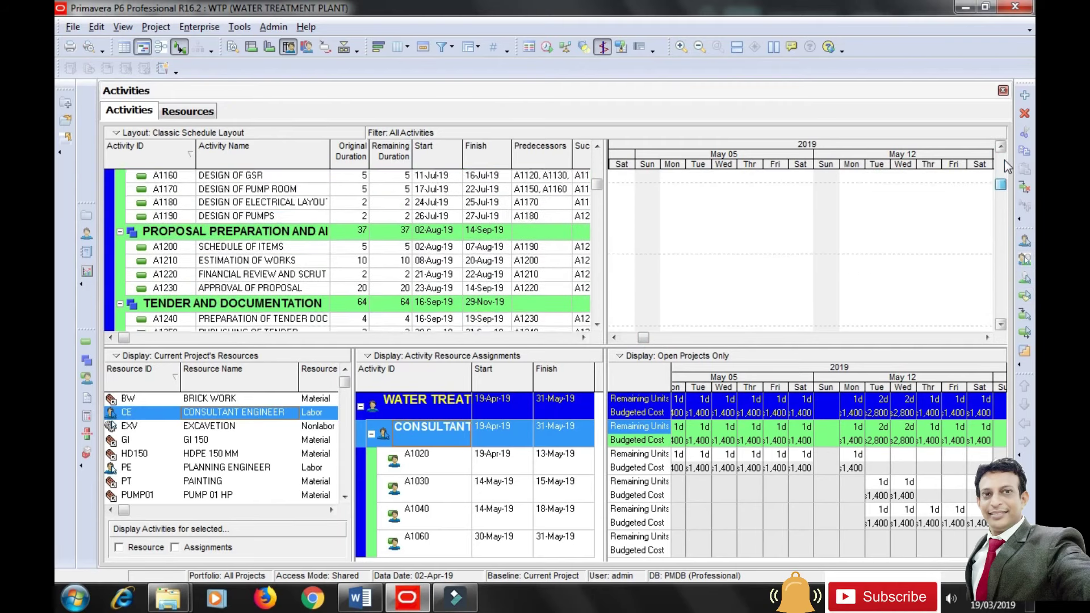
left_click(503, 461)
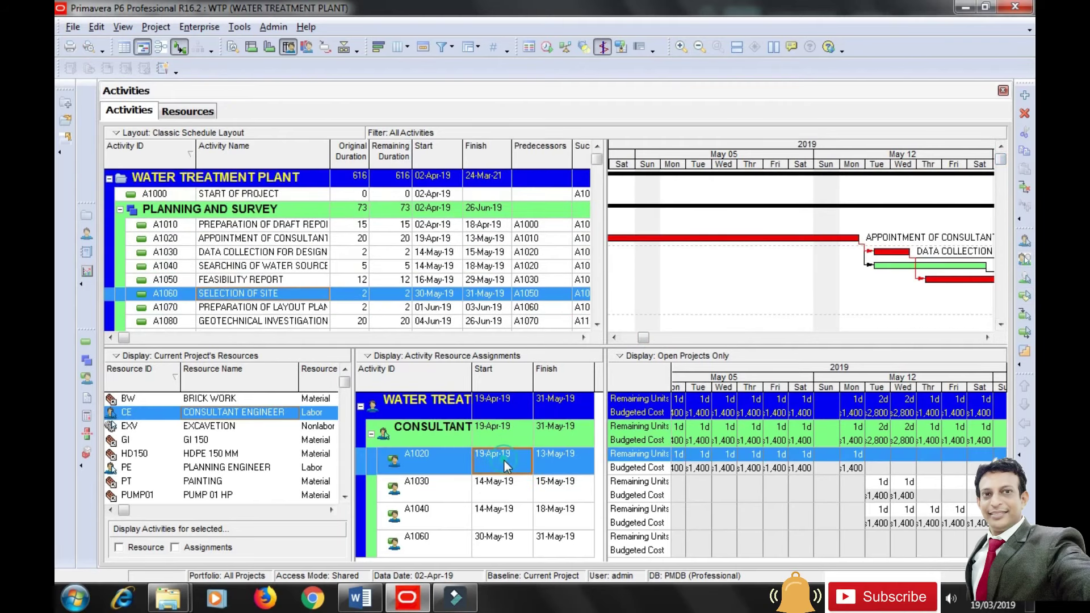
left_click(502, 483)
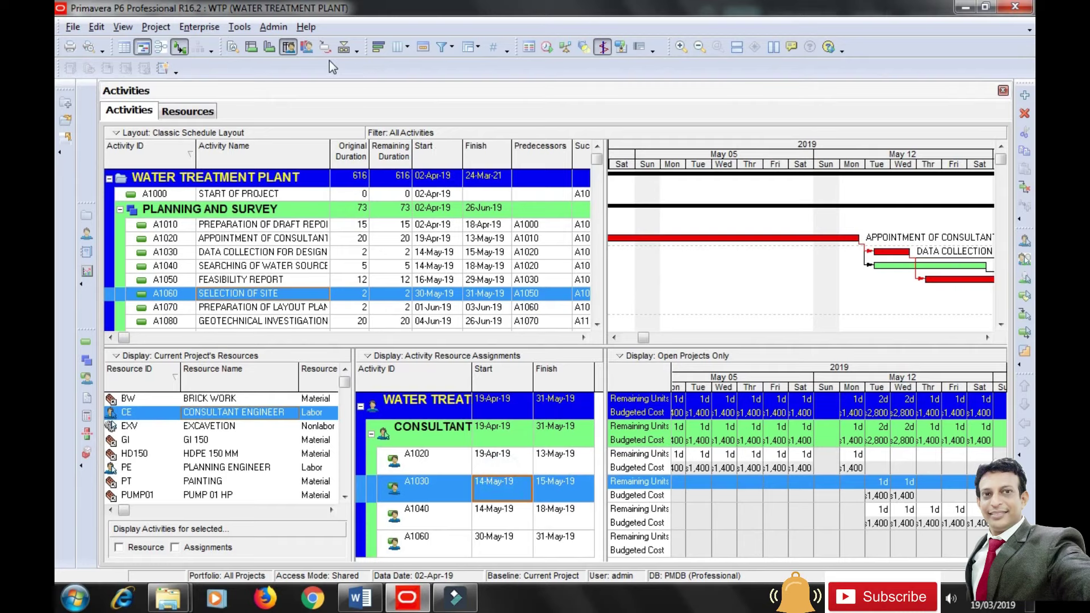
left_click(307, 48)
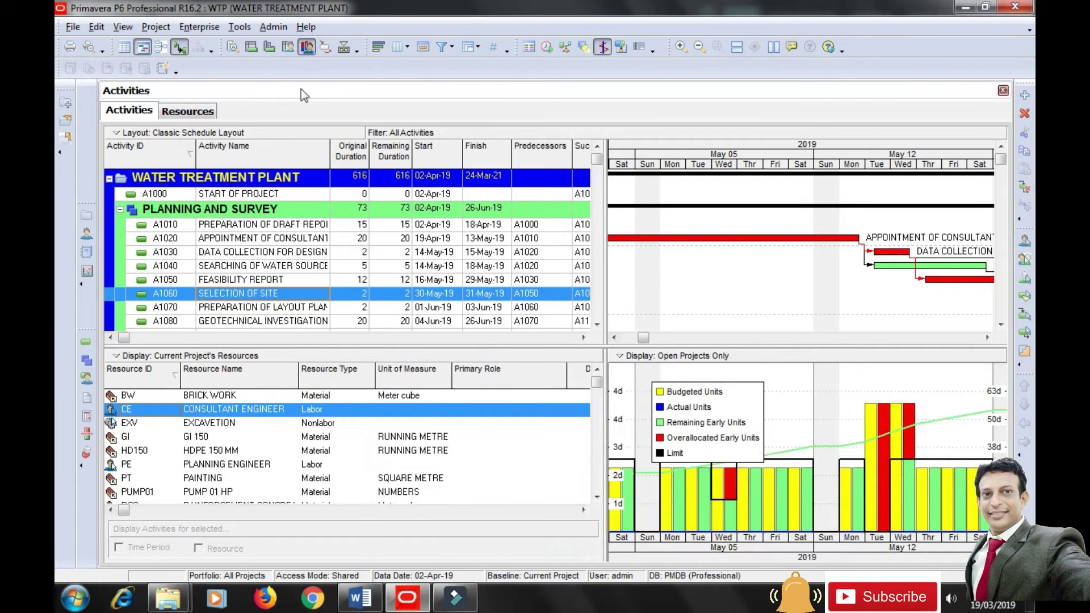
Move the legend off the bars, compress the timescale to March–May, and chart the Planning Engineer.
left_click_drag(707, 418, 793, 398)
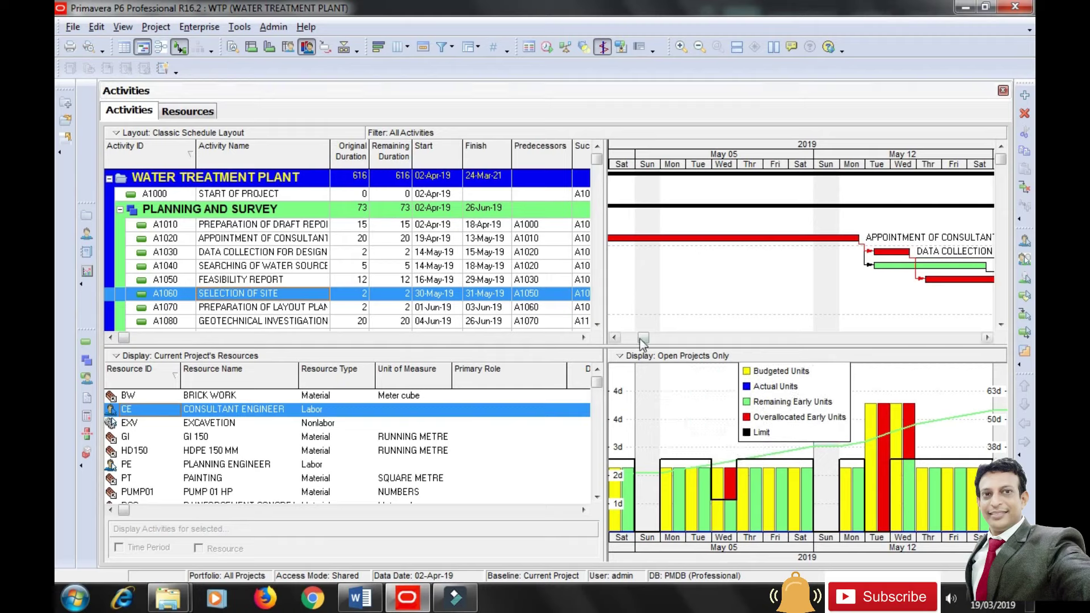
left_click_drag(641, 341, 626, 340)
left_click_drag(824, 166, 673, 171)
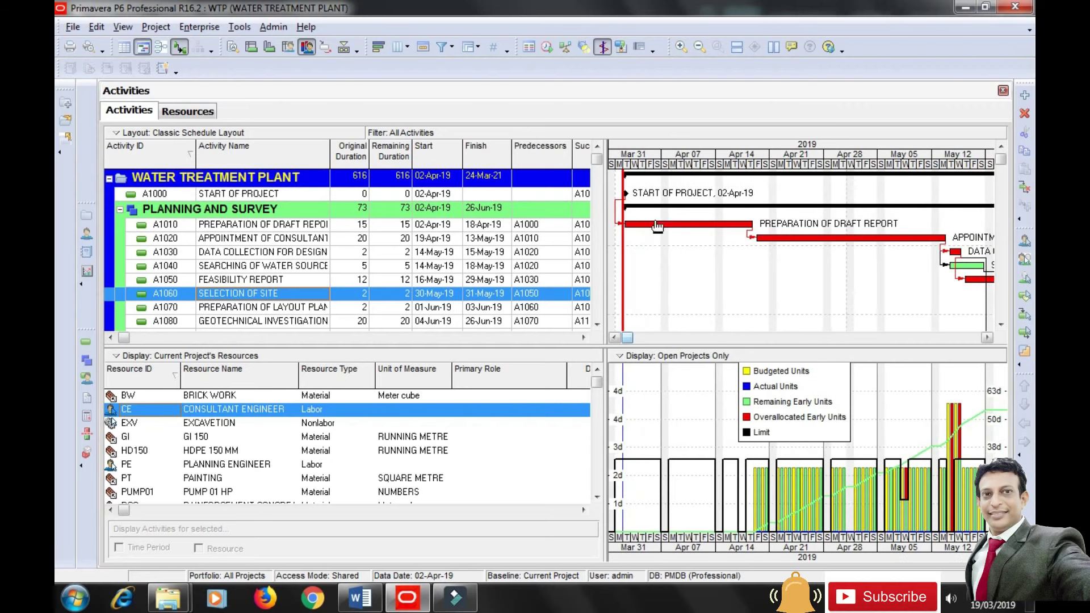
left_click(224, 467)
left_click_drag(777, 400, 795, 477)
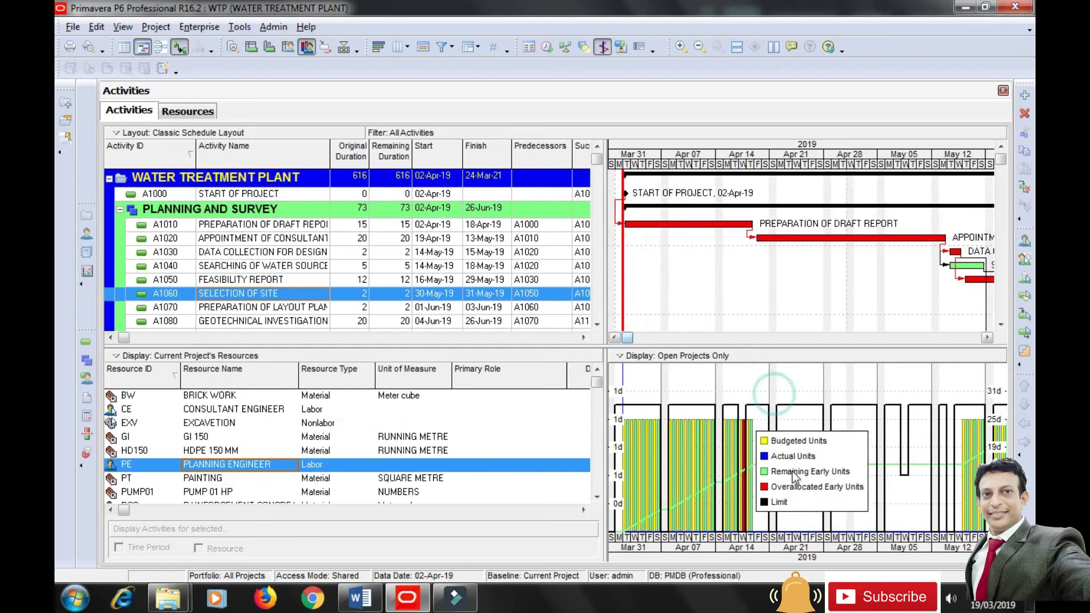
left_click_drag(629, 339, 616, 355)
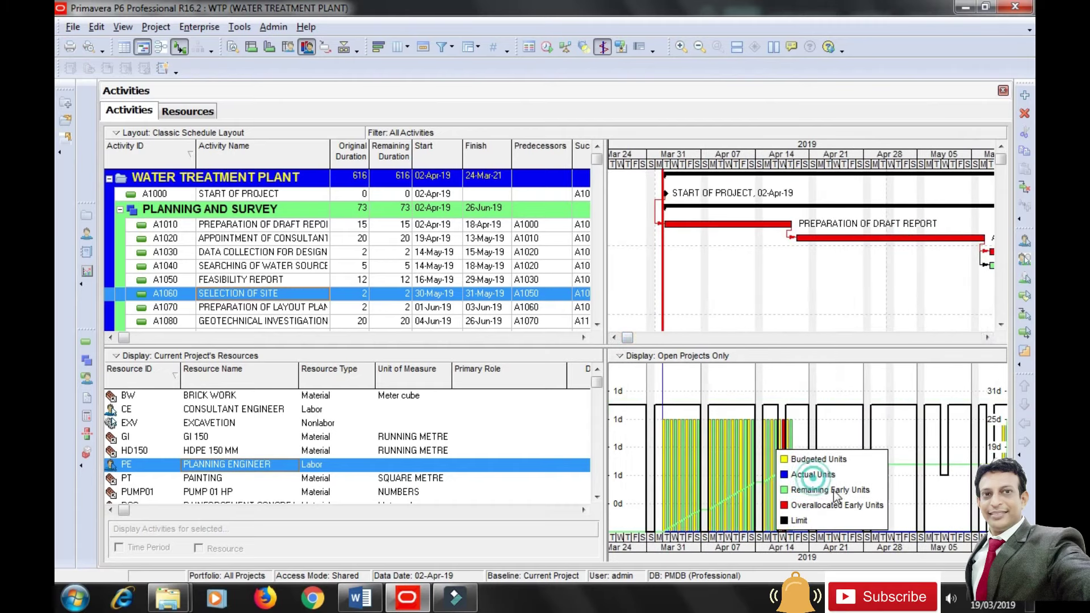
Chart the Consultant Engineer's units, then switch the histogram to the Structural Engineer.
left_click(244, 411)
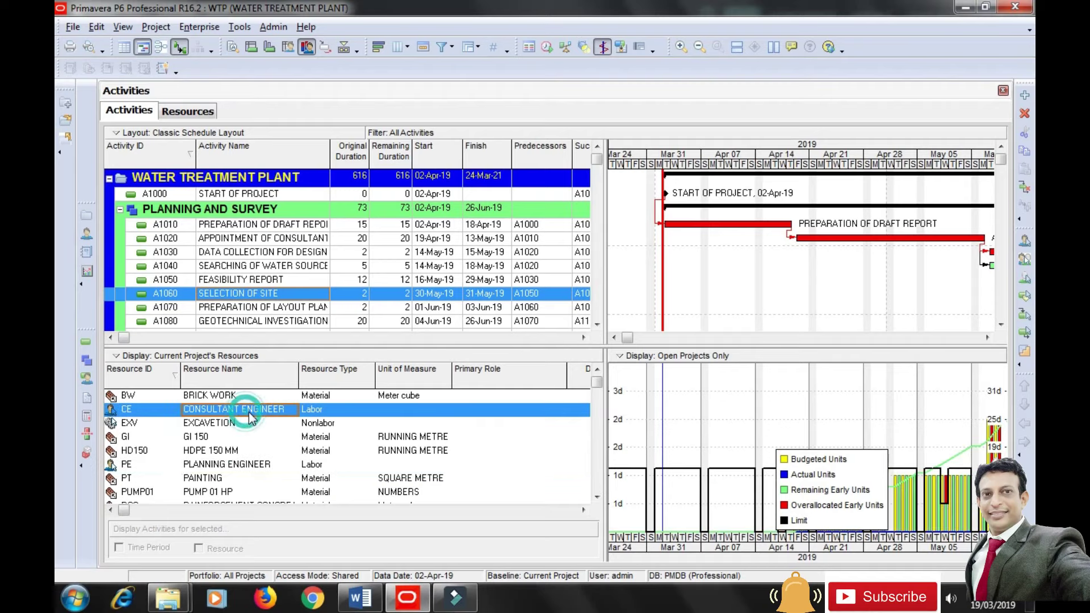
left_click_drag(628, 338, 647, 343)
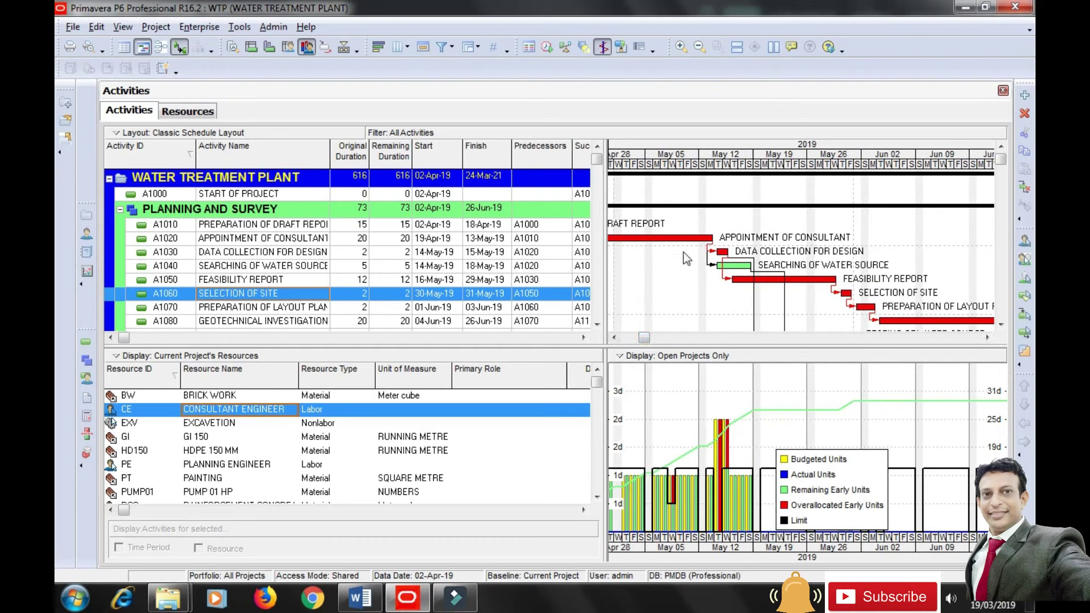
left_click_drag(651, 341, 627, 363)
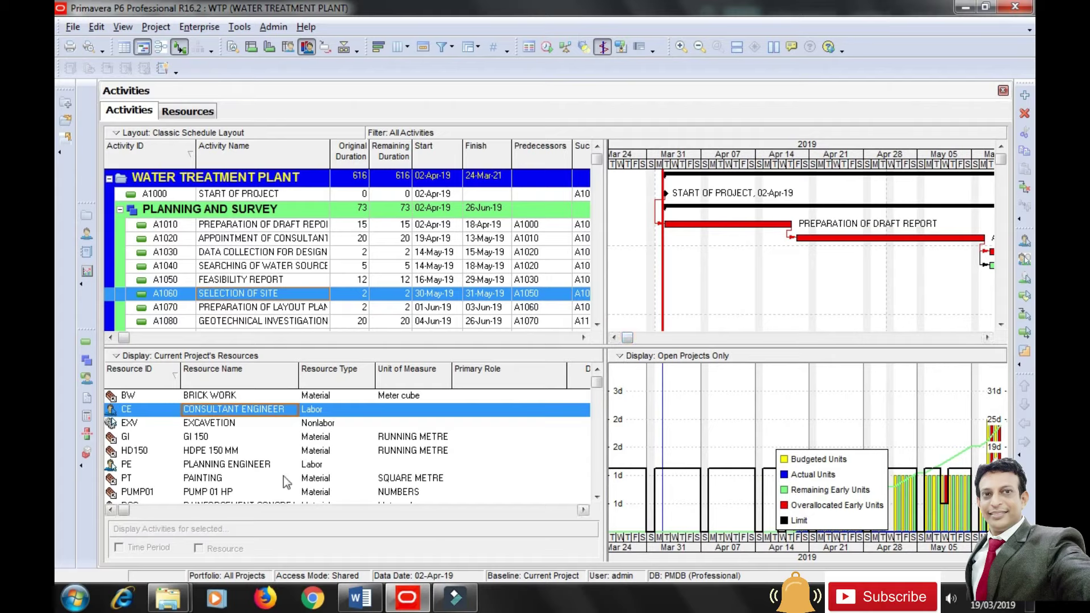
left_click(597, 497)
left_click(597, 497)
left_click(597, 497)
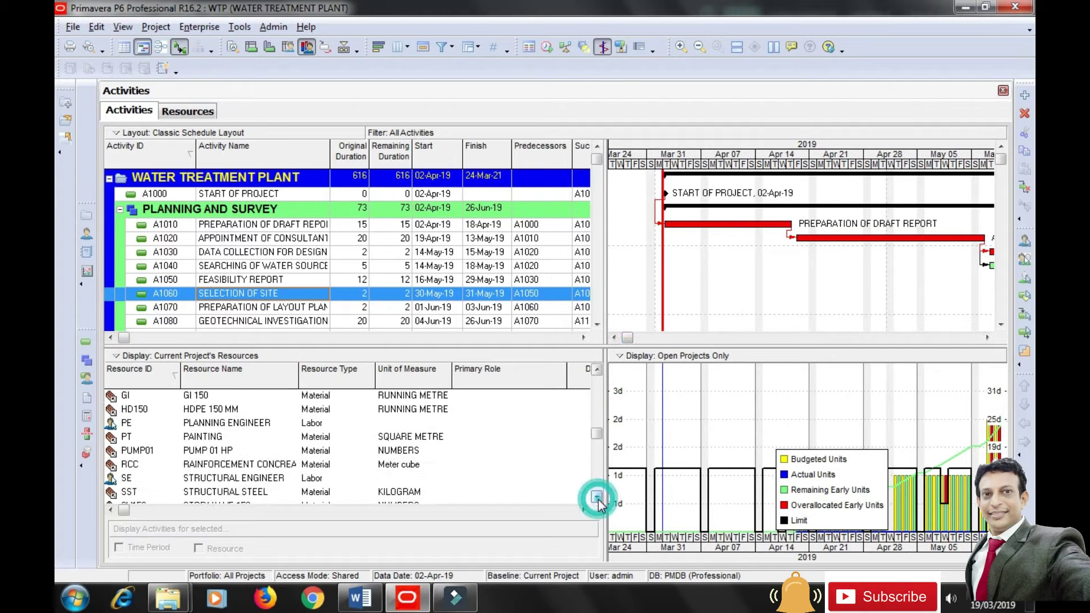
left_click(232, 481)
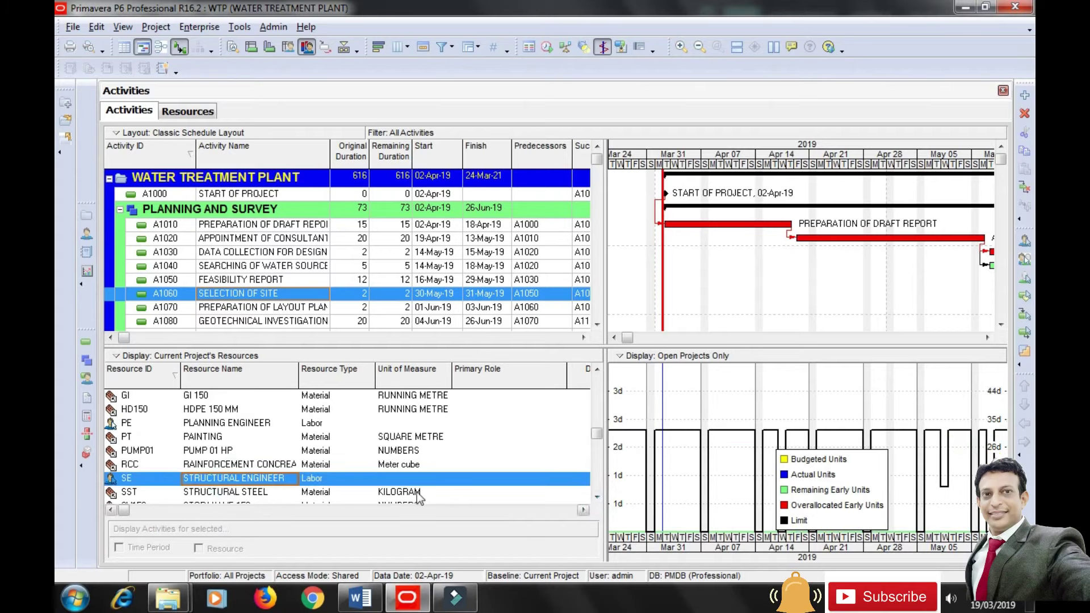
Visit the Resources view, return to Activities, and move the histogram legend off the bars.
left_click_drag(627, 339, 657, 341)
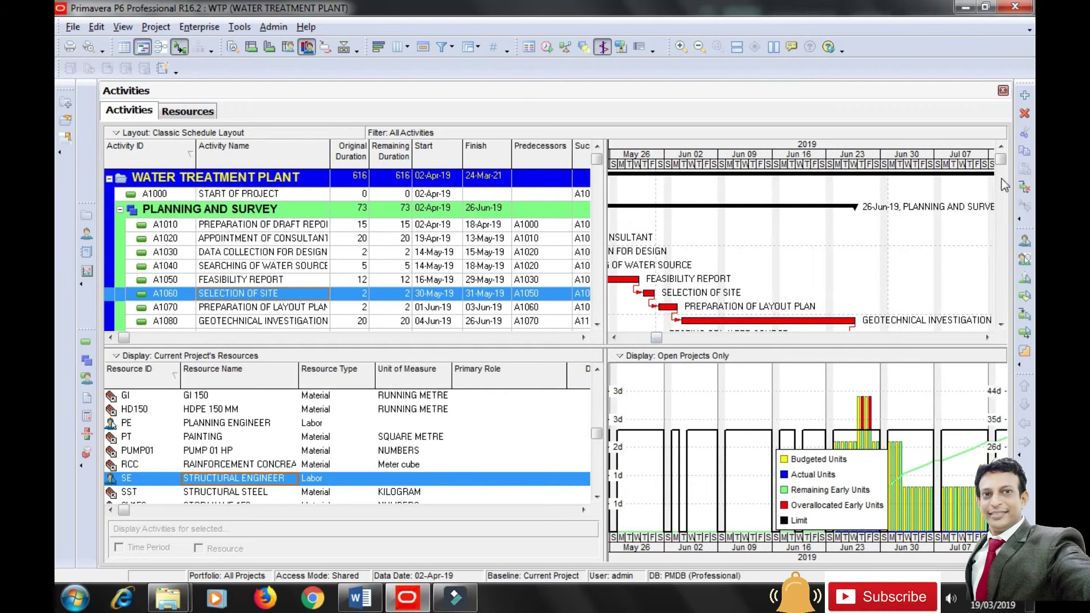
scroll(1005, 166, "down", 3)
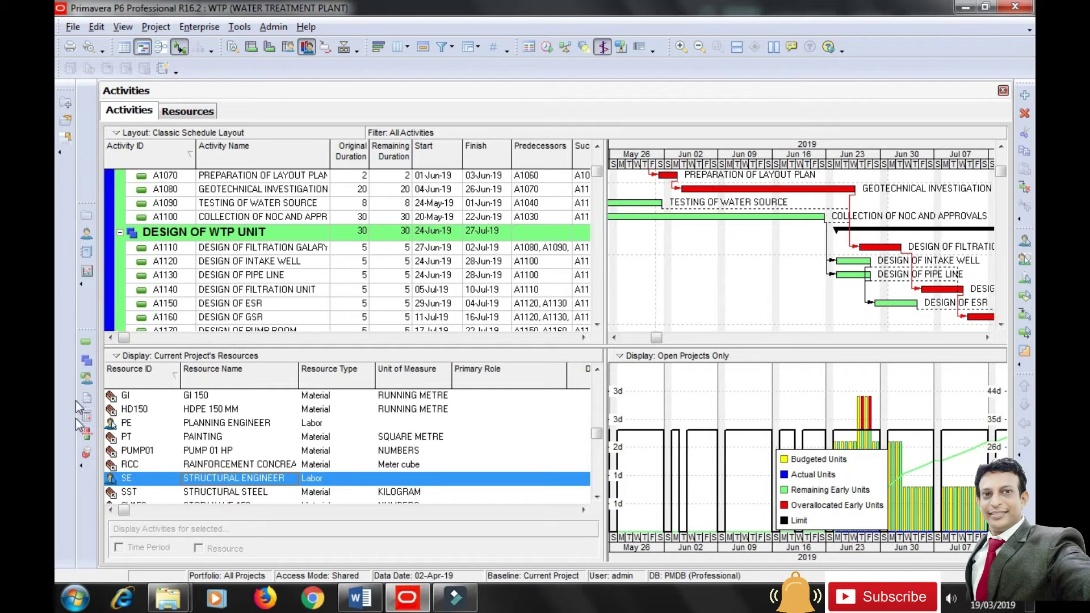
left_click(87, 234)
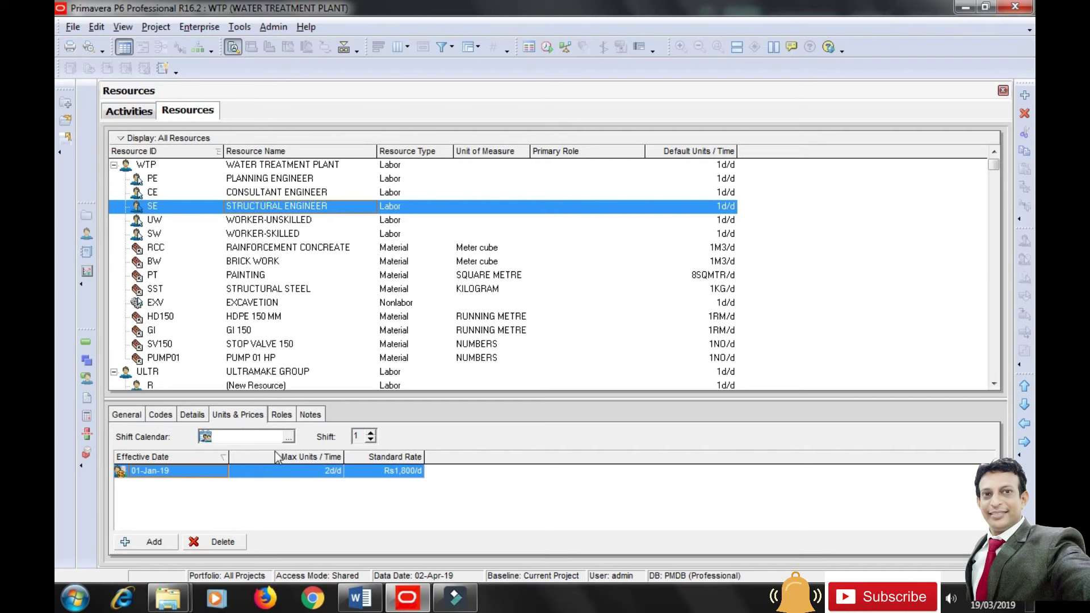
left_click(86, 341)
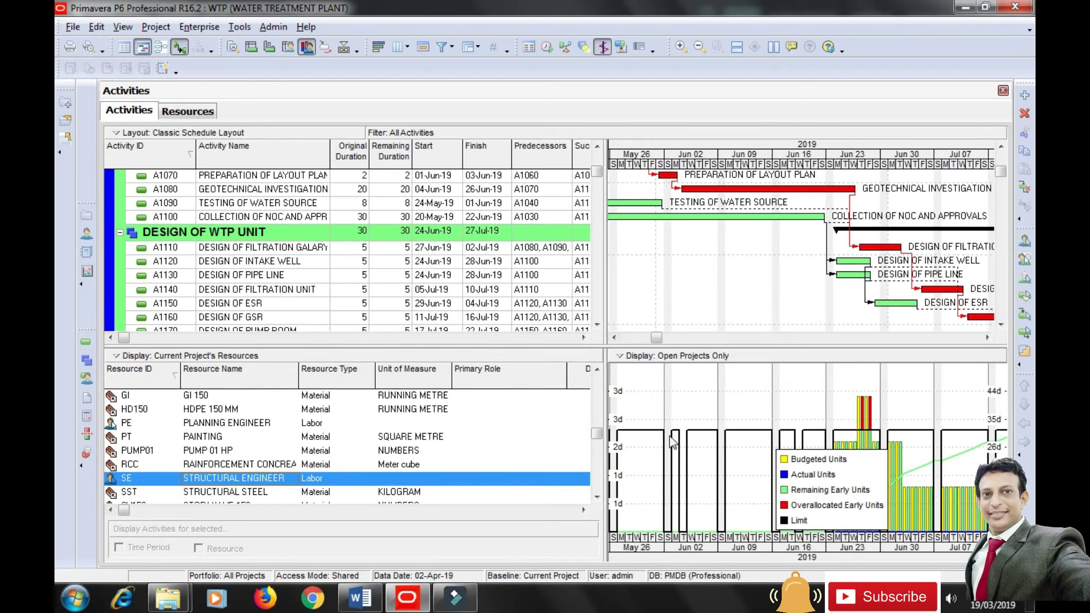
left_click_drag(821, 490, 696, 499)
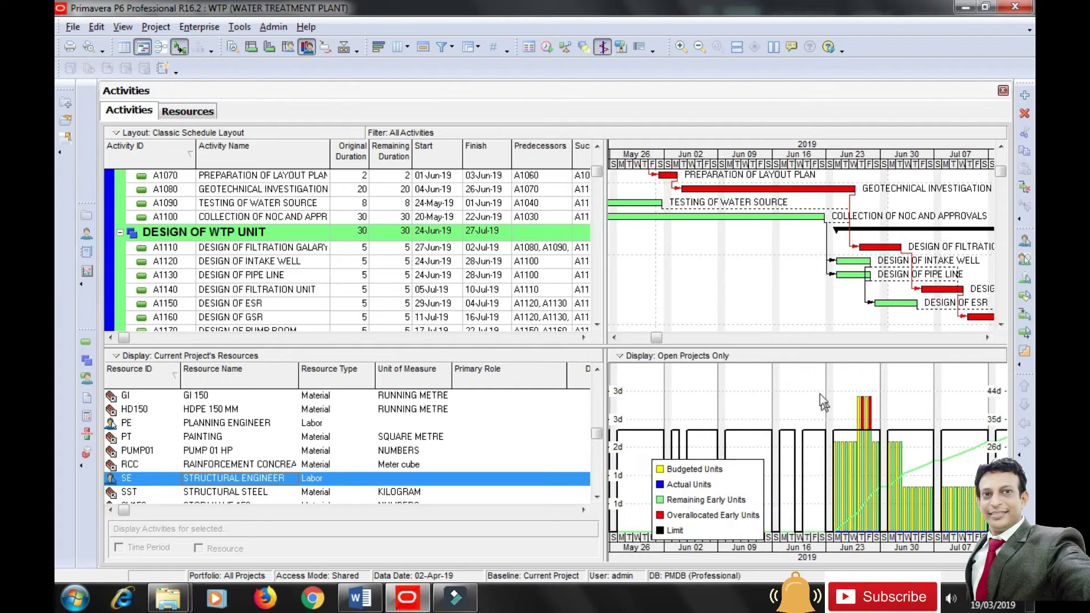
Set the histogram to Show All Projects and move its legend higher up.
right_click(730, 403)
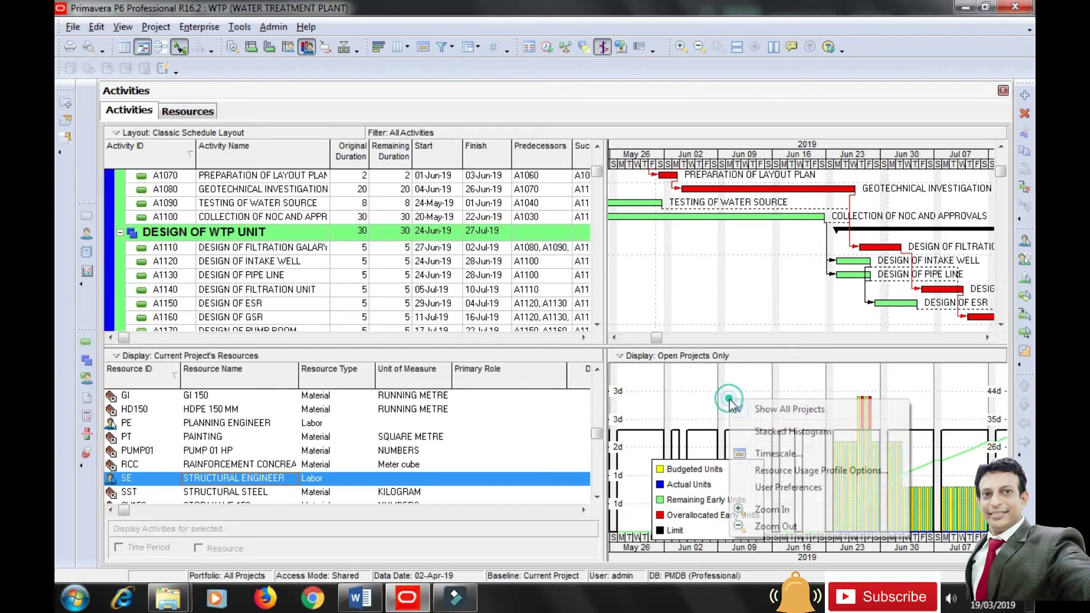
left_click(673, 404)
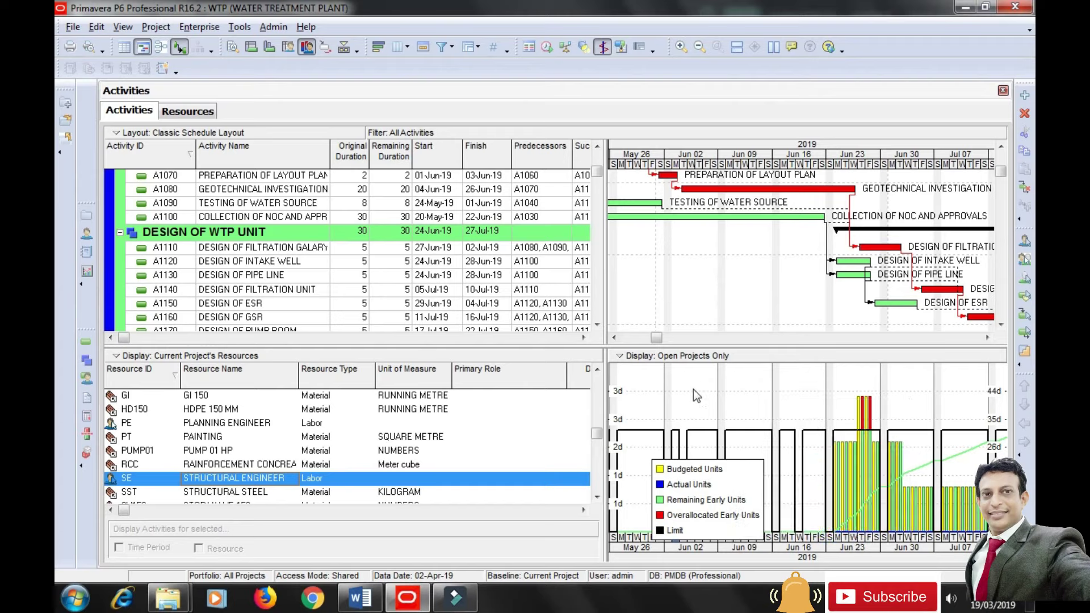
right_click(694, 390)
left_click(758, 400)
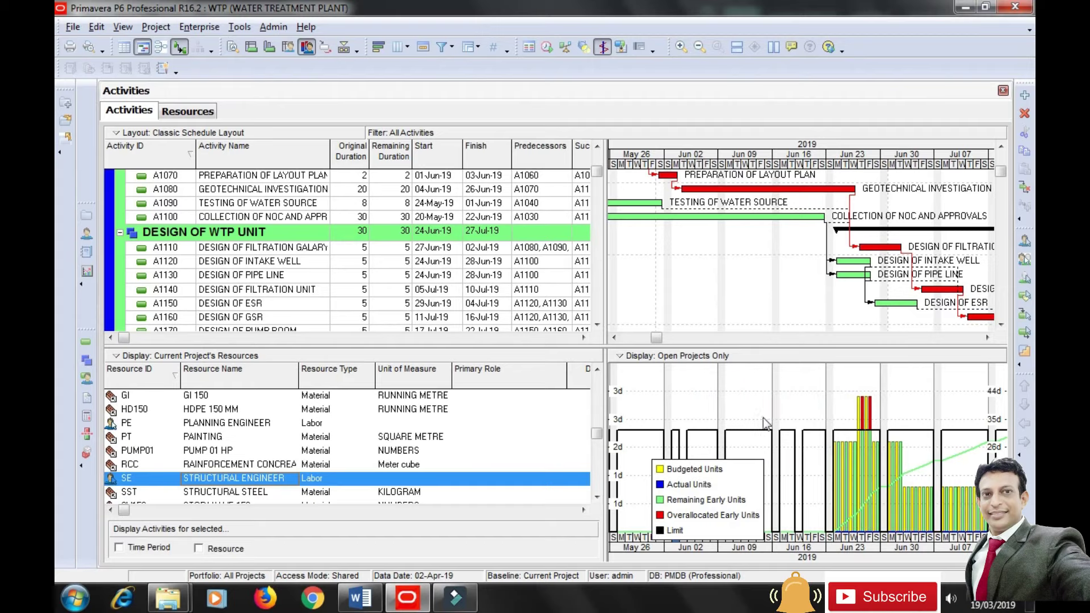
left_click_drag(693, 504, 672, 469)
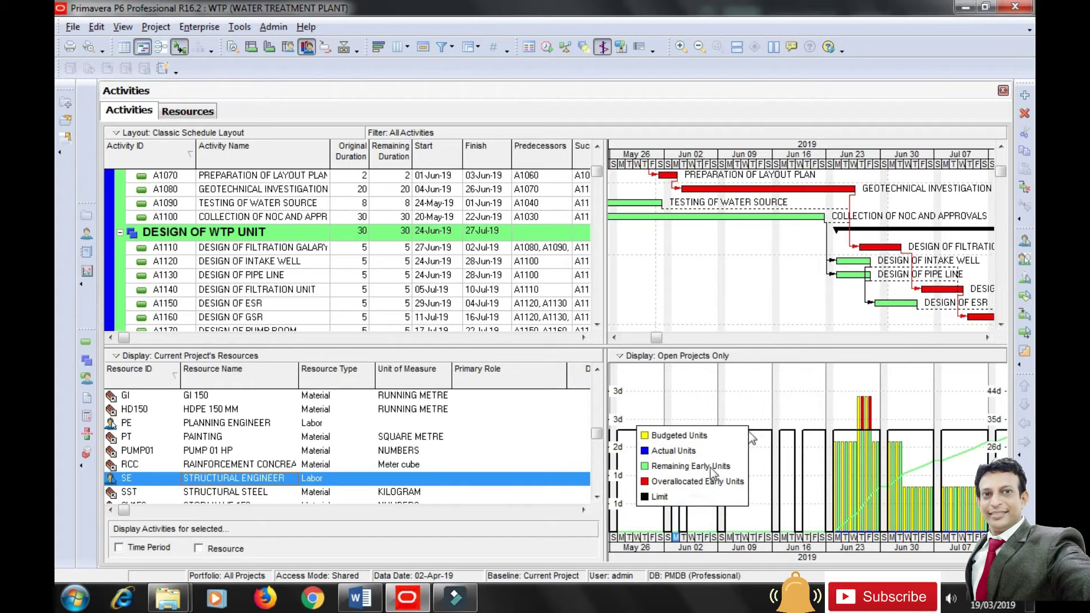
right_click(757, 392)
Turn off Show Limit in Resource Usage Profile Options, apply, and move the legend upper right.
left_click(860, 465)
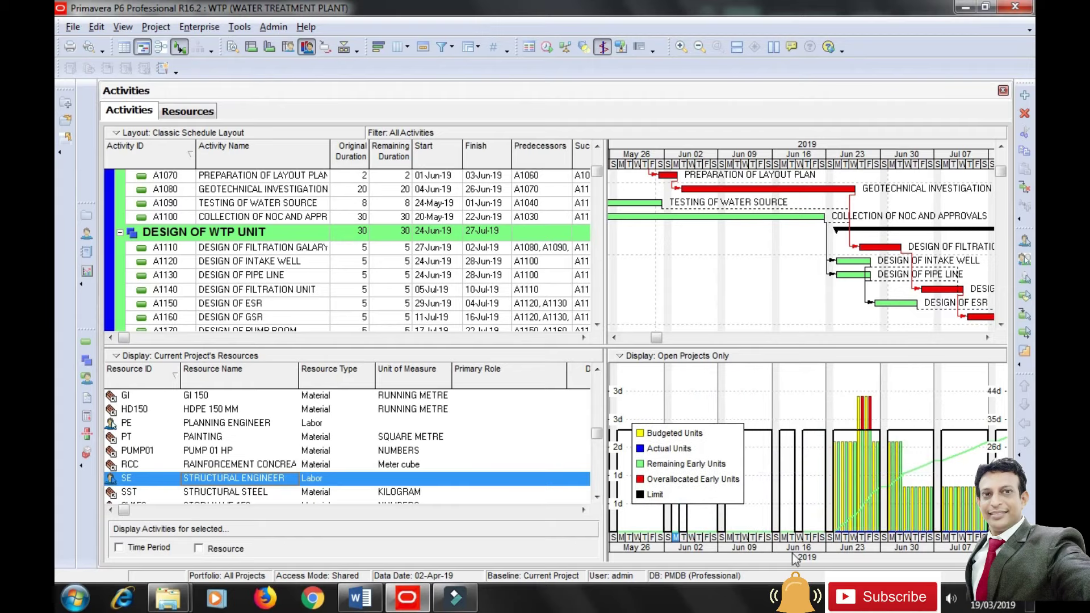
left_click(577, 162)
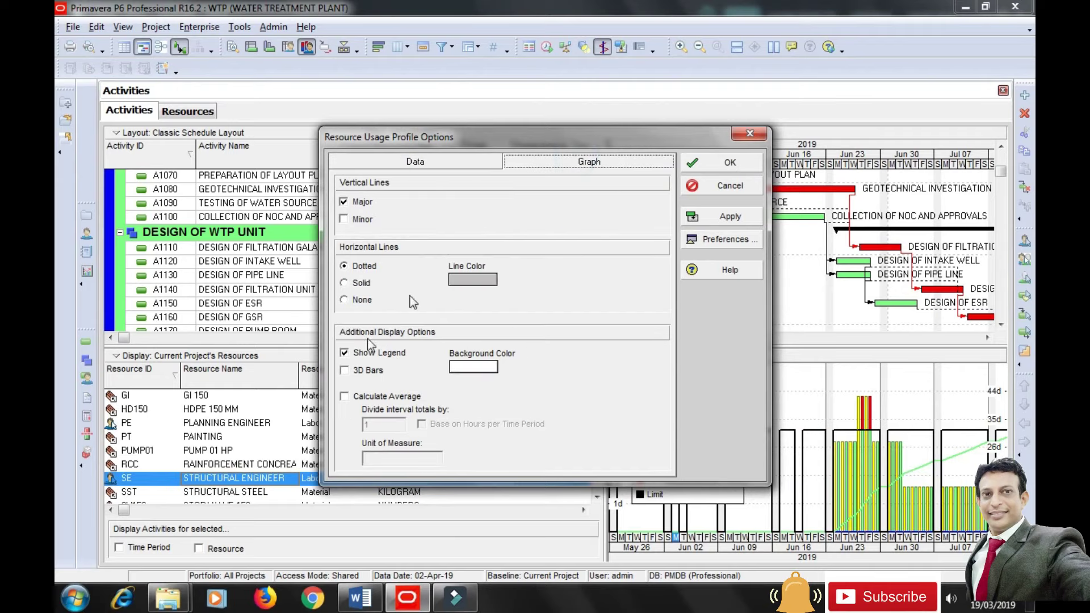
left_click(363, 166)
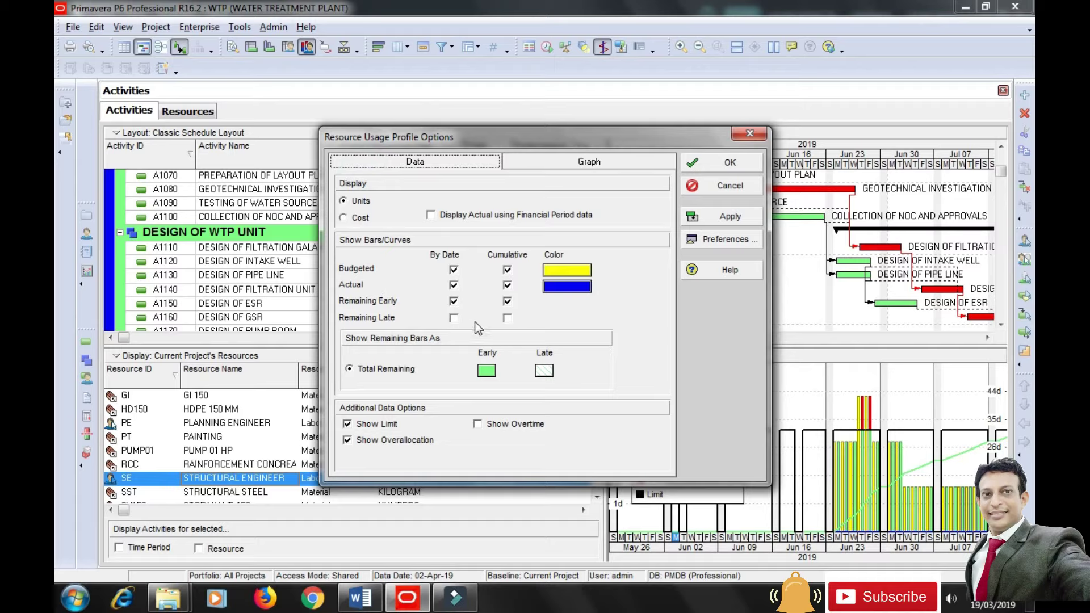
left_click_drag(592, 139, 427, 68)
left_click(195, 353)
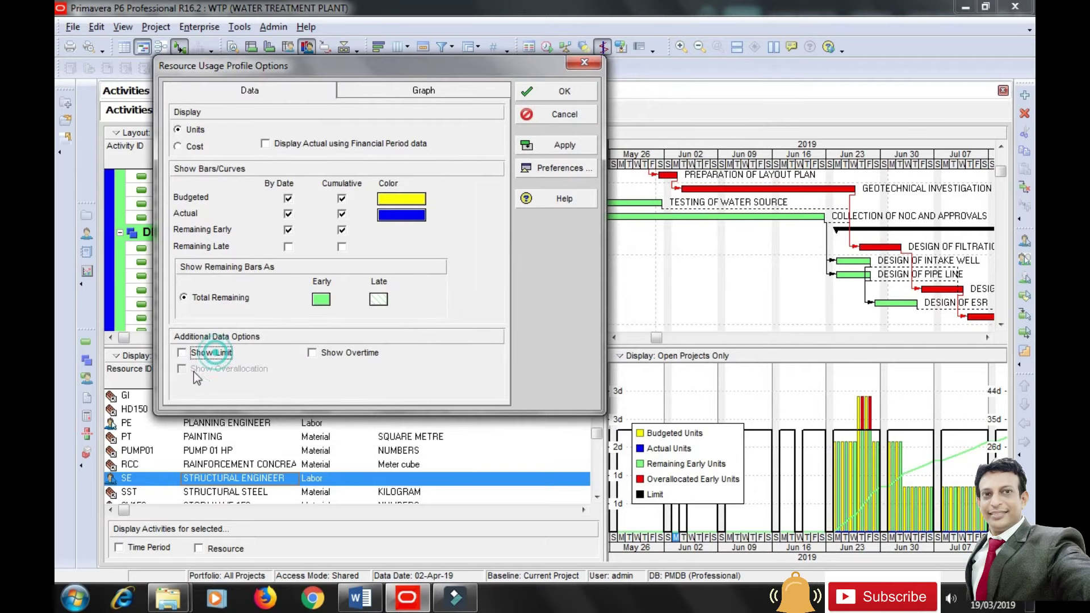
left_click(558, 145)
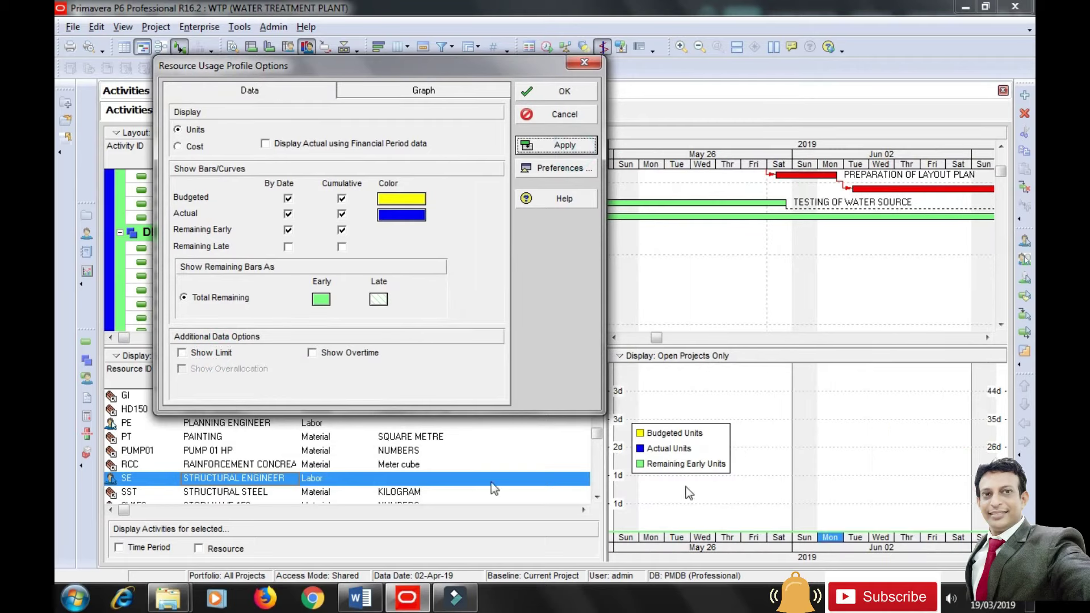
left_click(559, 92)
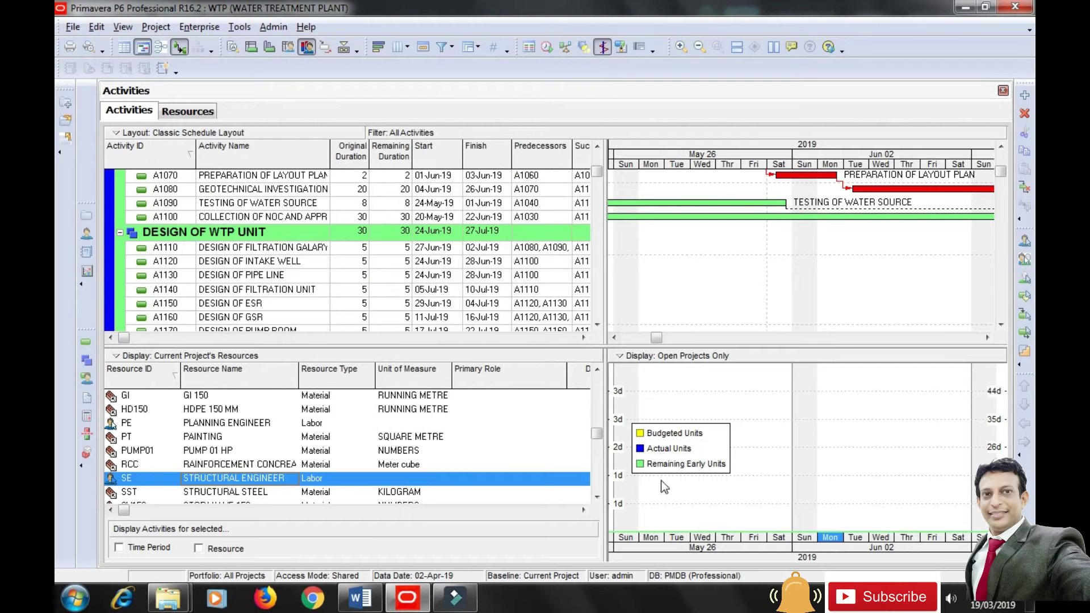
left_click_drag(680, 452, 864, 419)
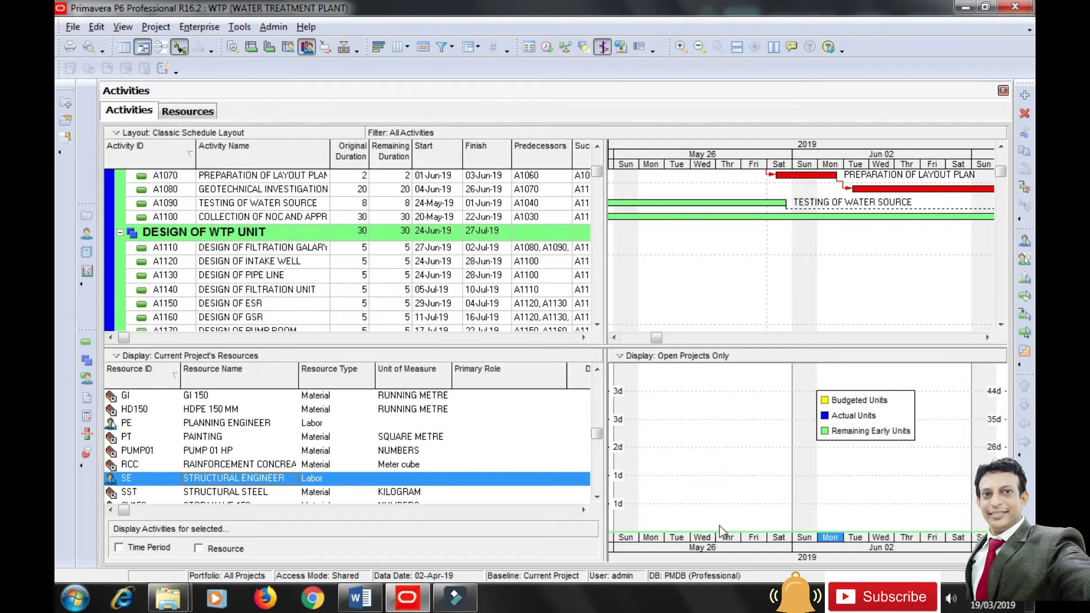
Re-enable the limit line and turn on Show Overallocation in the profile options.
right_click(718, 414)
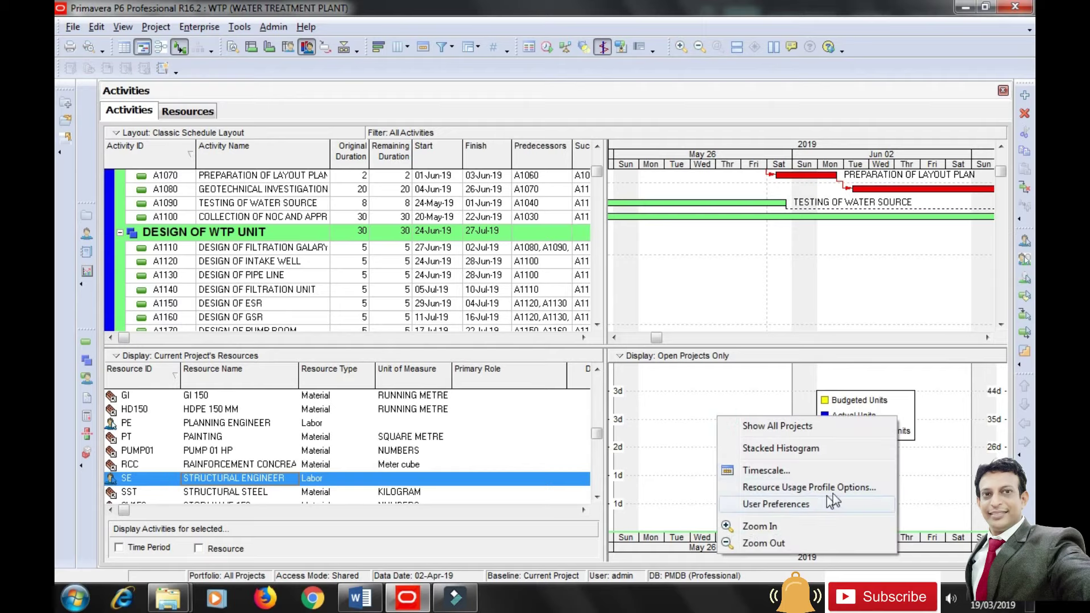
left_click(842, 494)
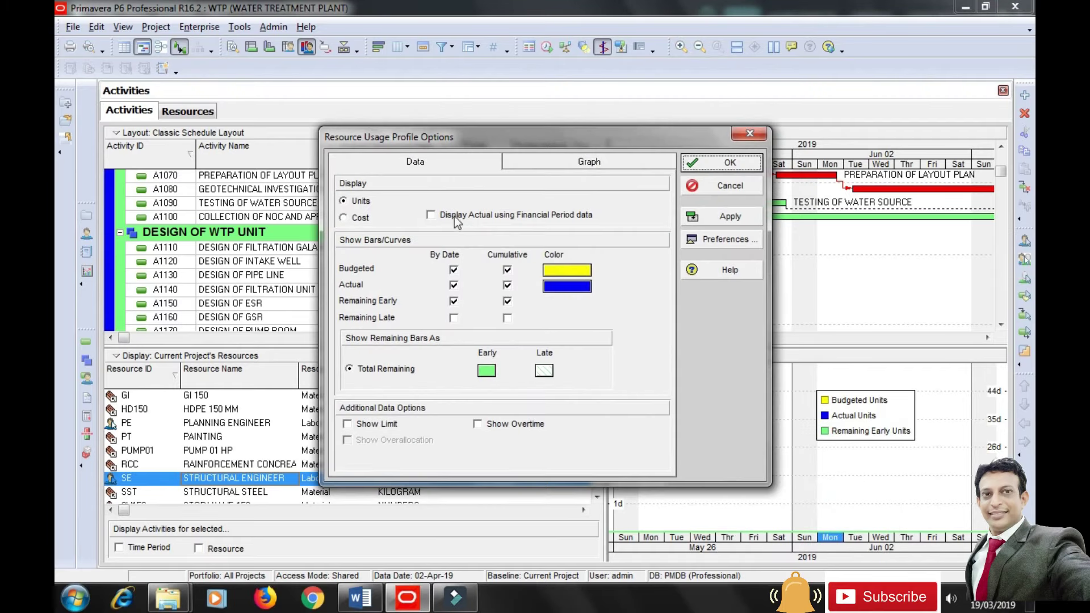
left_click(377, 425)
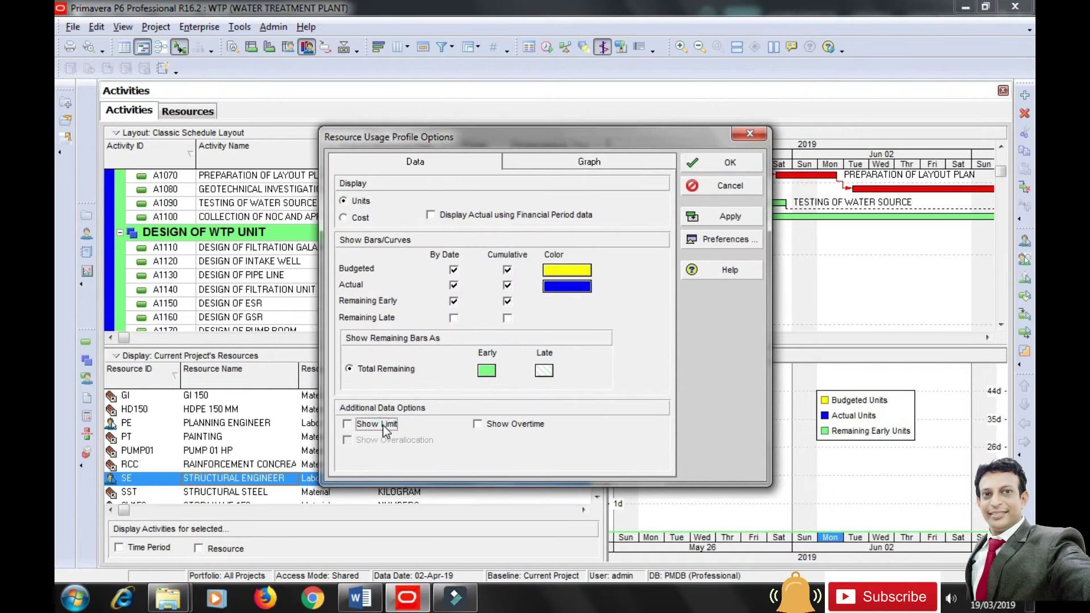
left_click_drag(642, 142, 449, 43)
left_click(641, 178)
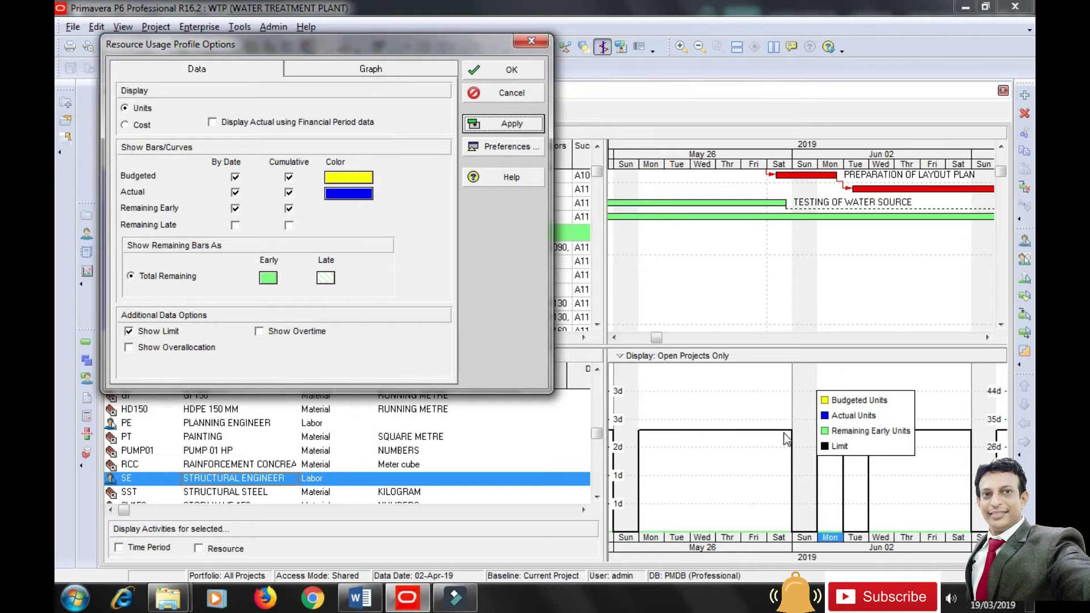
left_click(185, 348)
left_click(519, 126)
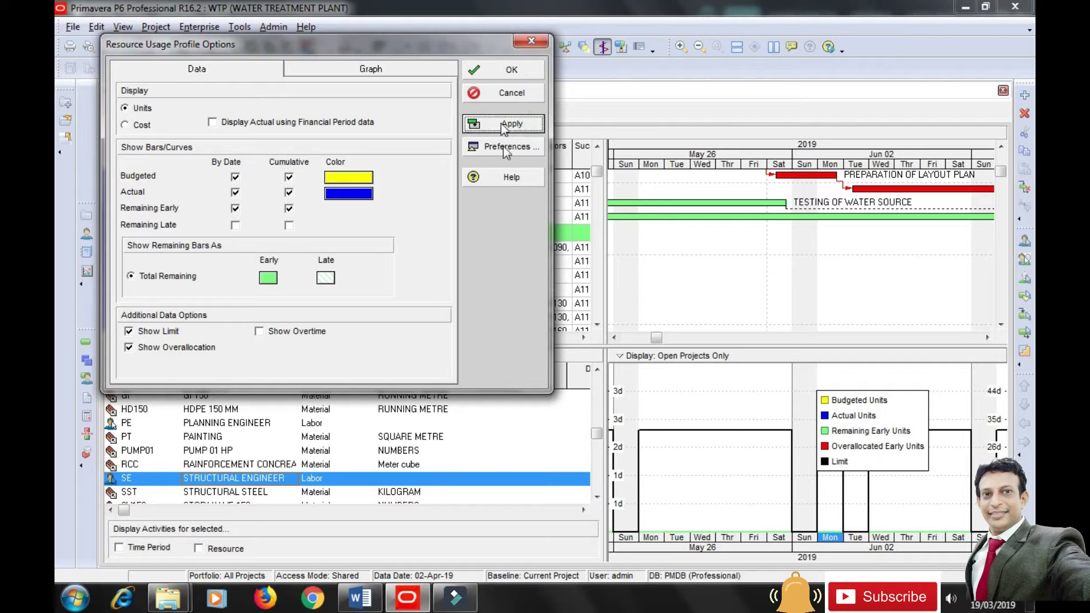
left_click(511, 72)
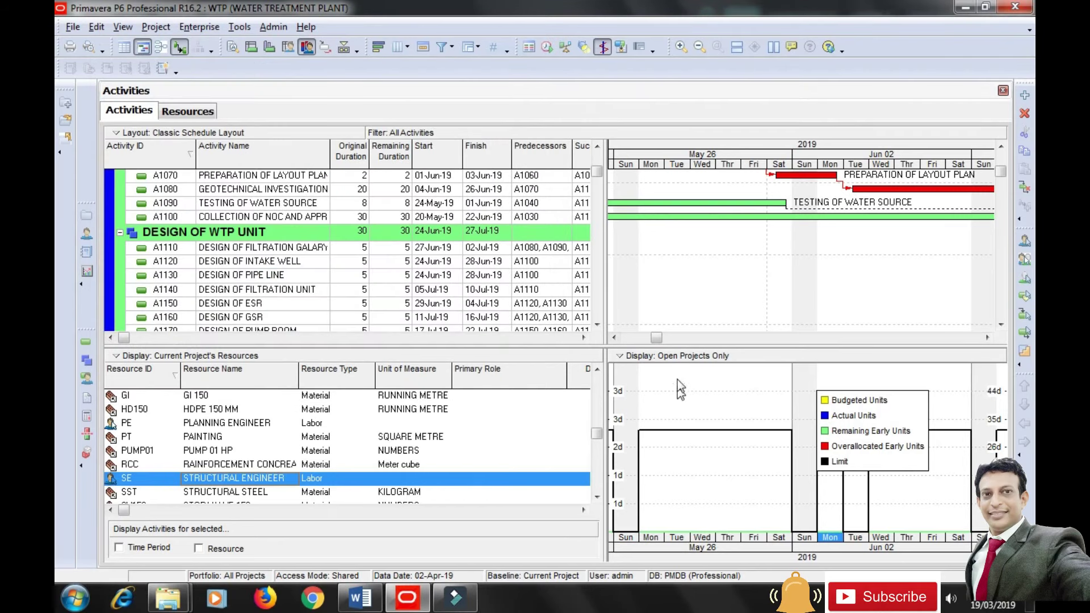
Jump to activity A1020 at the top and compress the timescale to show several weeks.
left_click_drag(656, 337, 627, 339)
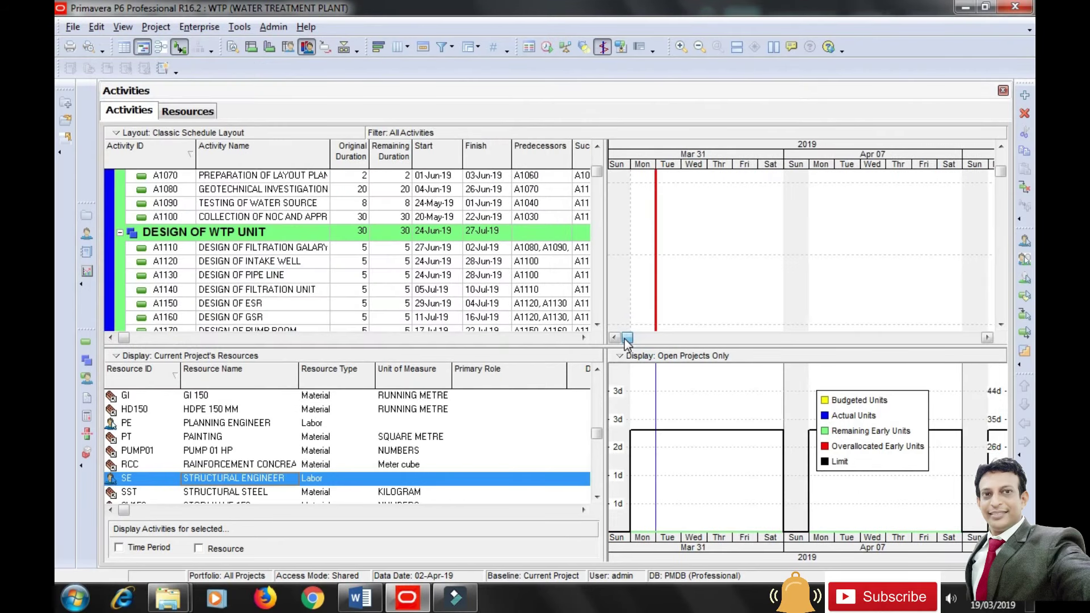
left_click(622, 356)
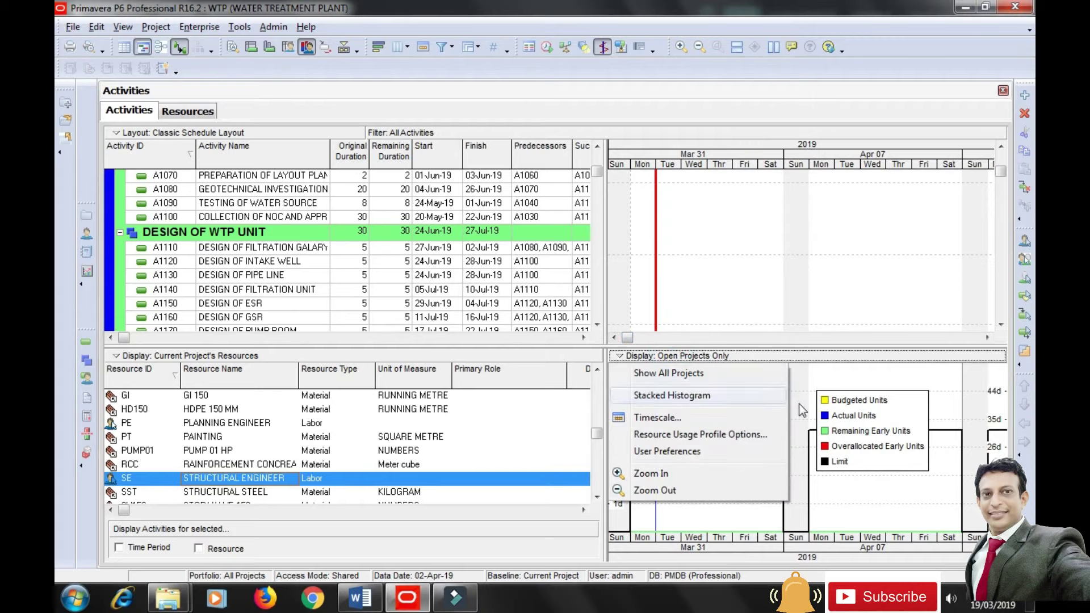
left_click(818, 392)
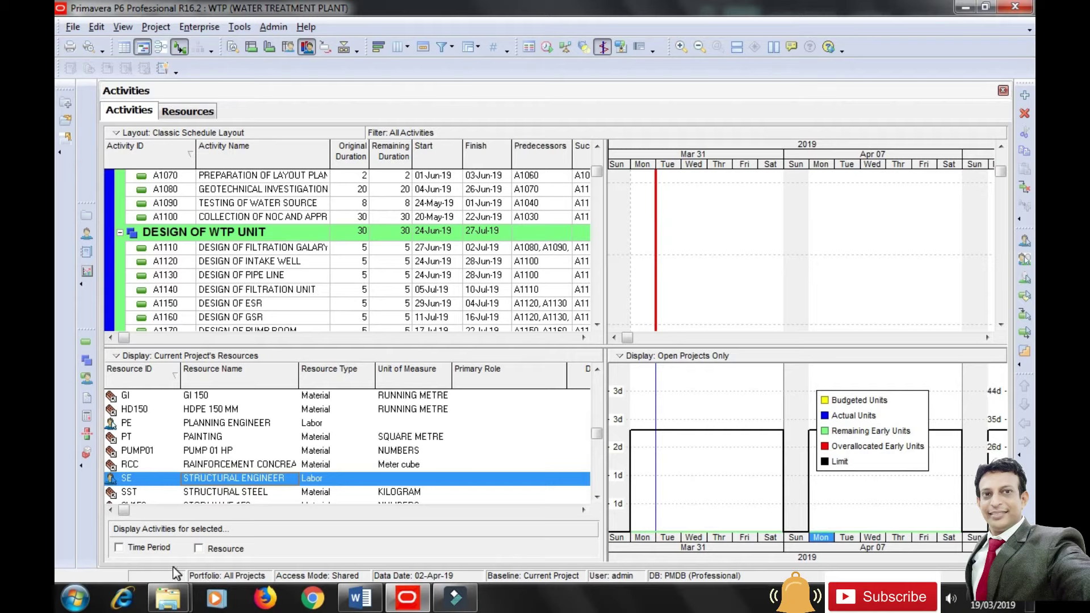
left_click(250, 250)
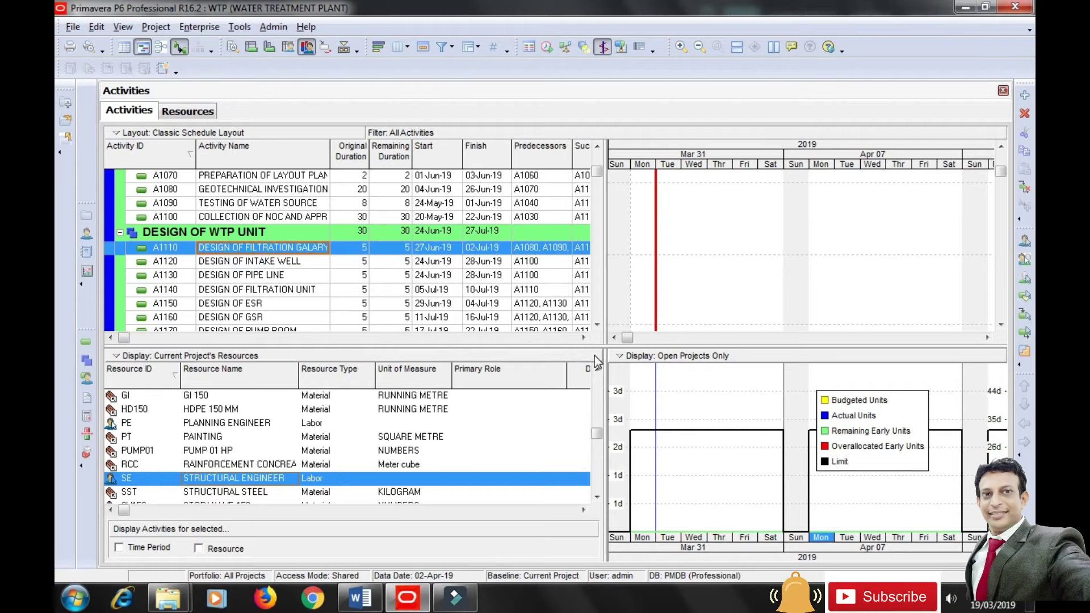
left_click(598, 158)
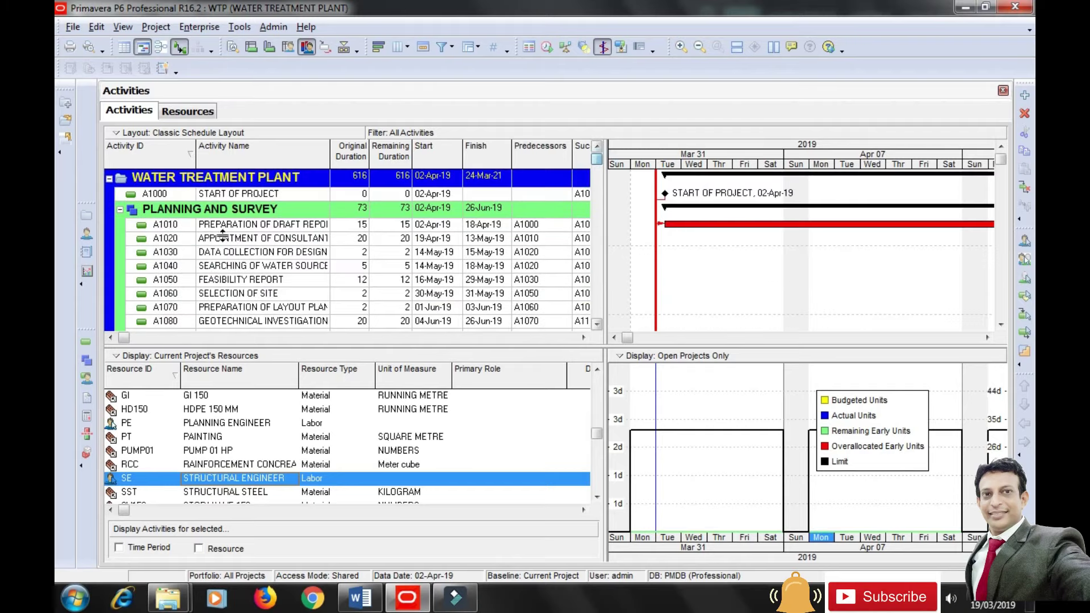
left_click(227, 240)
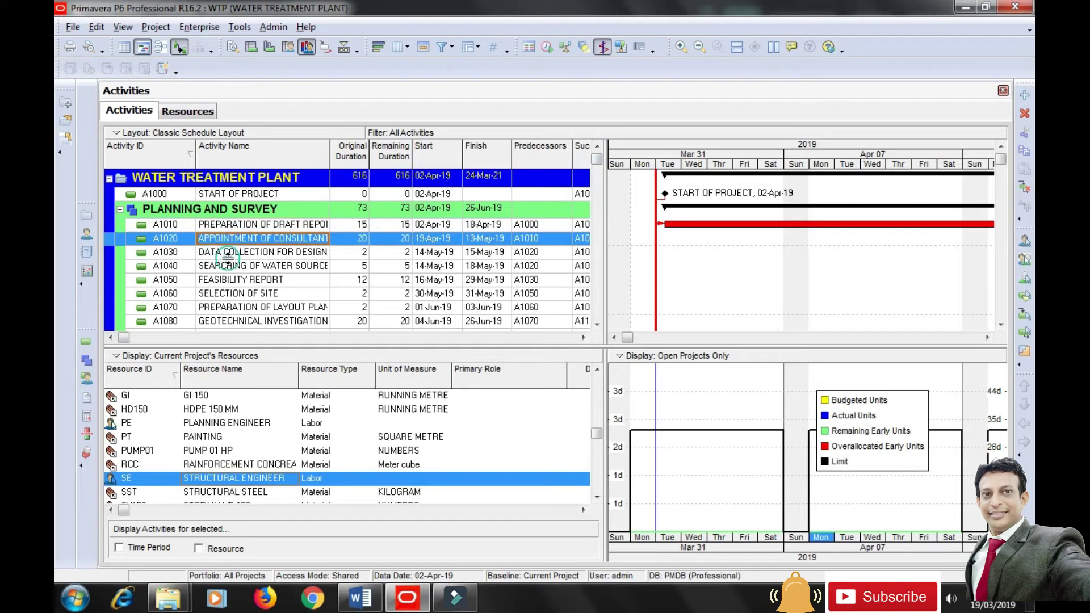
left_click_drag(748, 164, 642, 168)
Chart RCC, toggle Show All Projects off and back, then chart the Structural Engineer with A1030 selected.
left_click(259, 466)
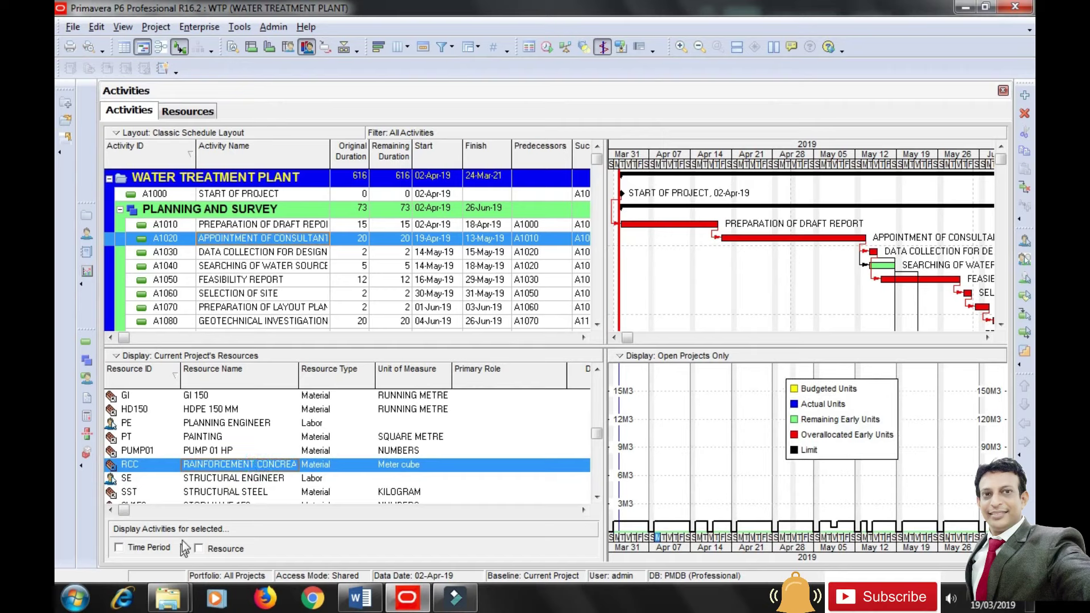
left_click(658, 359)
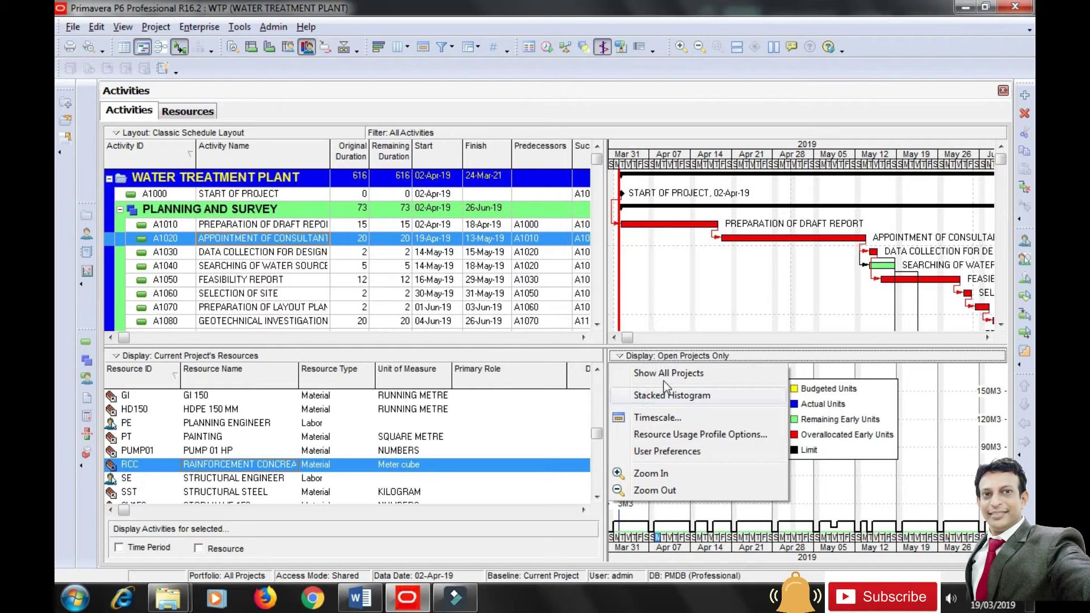
left_click(679, 374)
left_click(665, 355)
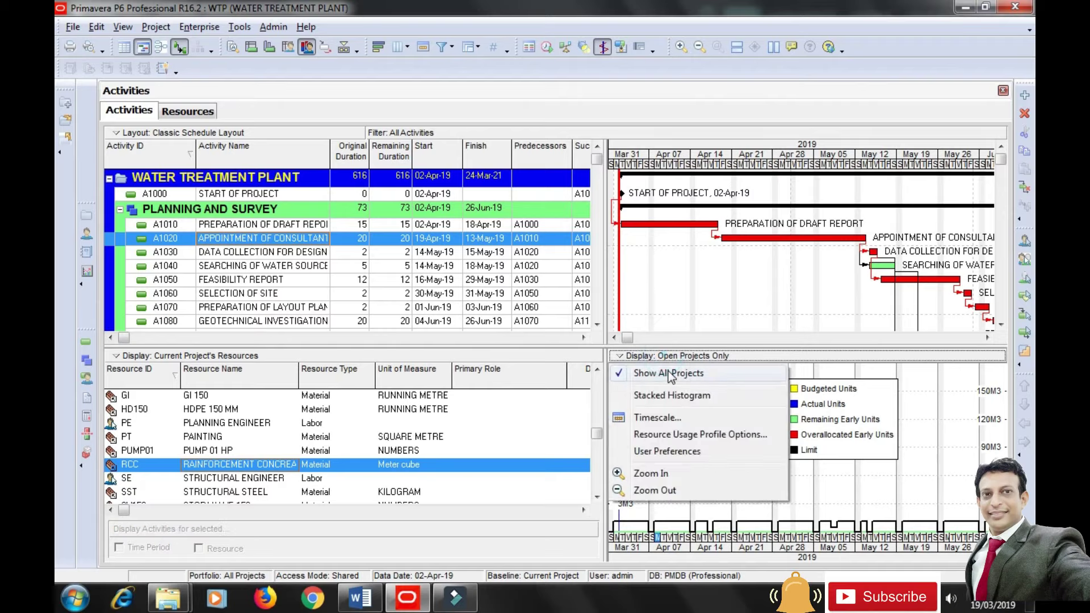
left_click(667, 373)
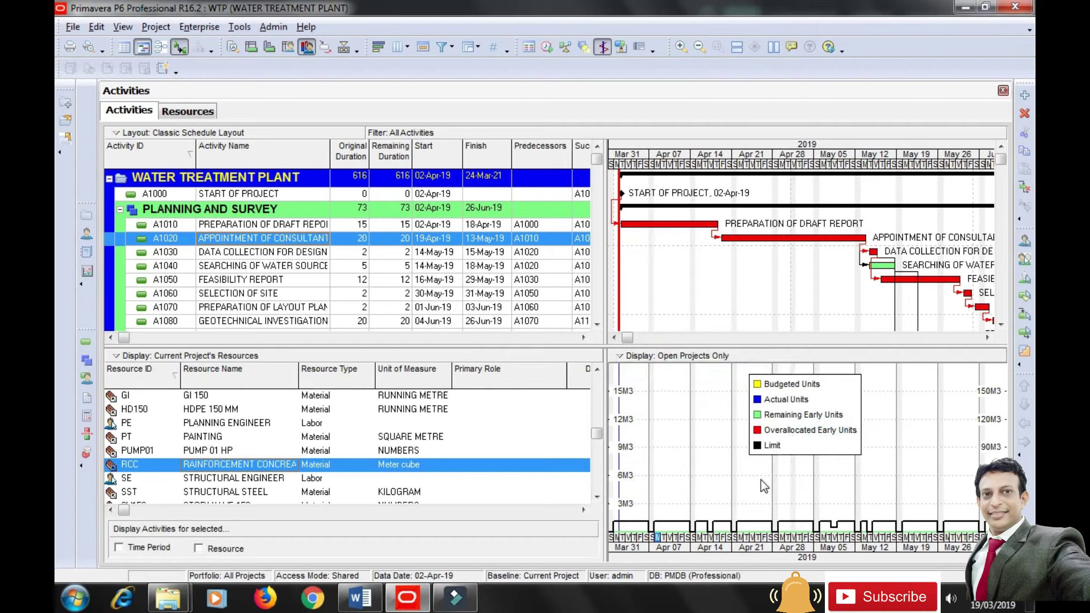
left_click(257, 483)
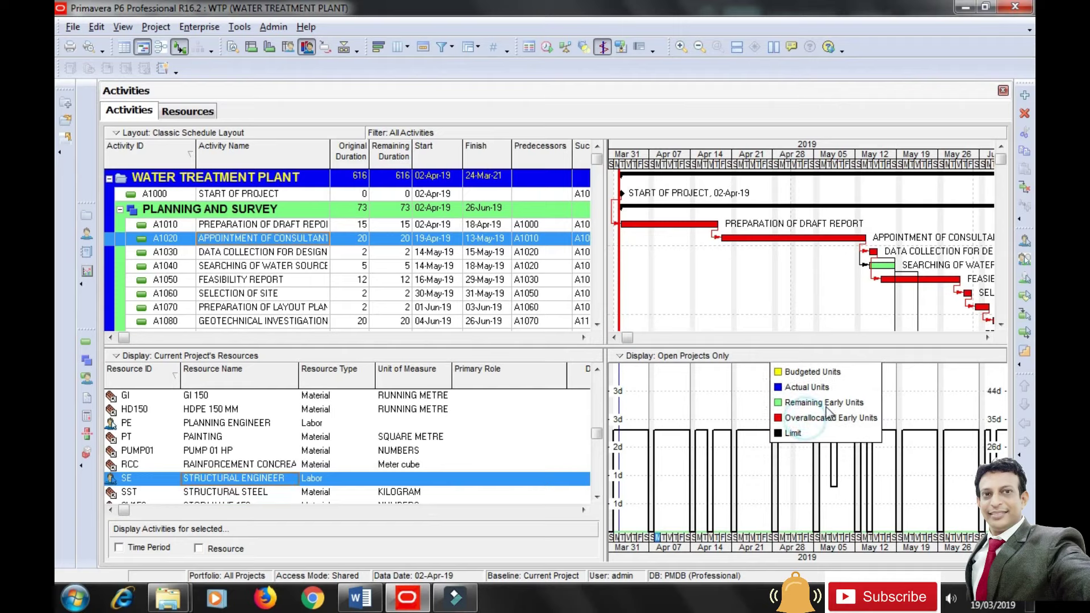
left_click(251, 254)
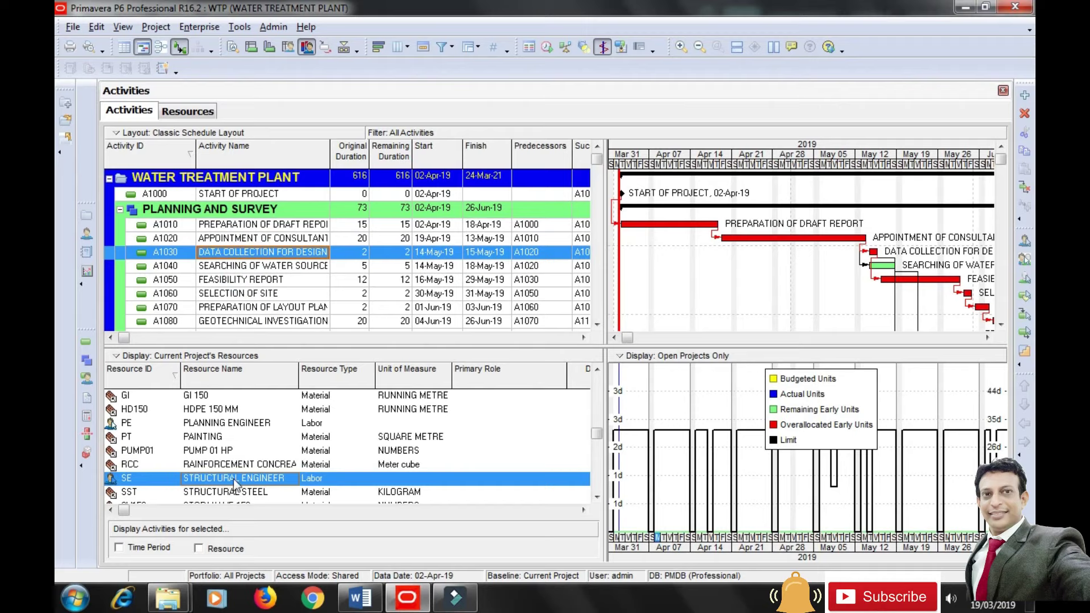
Reapply Resource Usage Profile Options with units, limit and overallocation displayed.
right_click(714, 403)
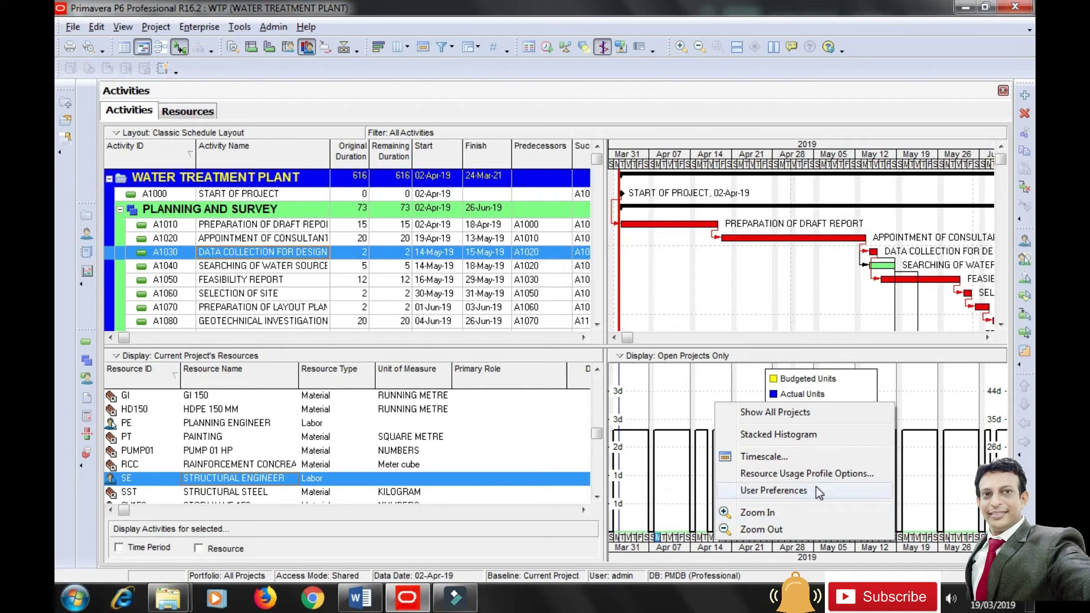
left_click(826, 476)
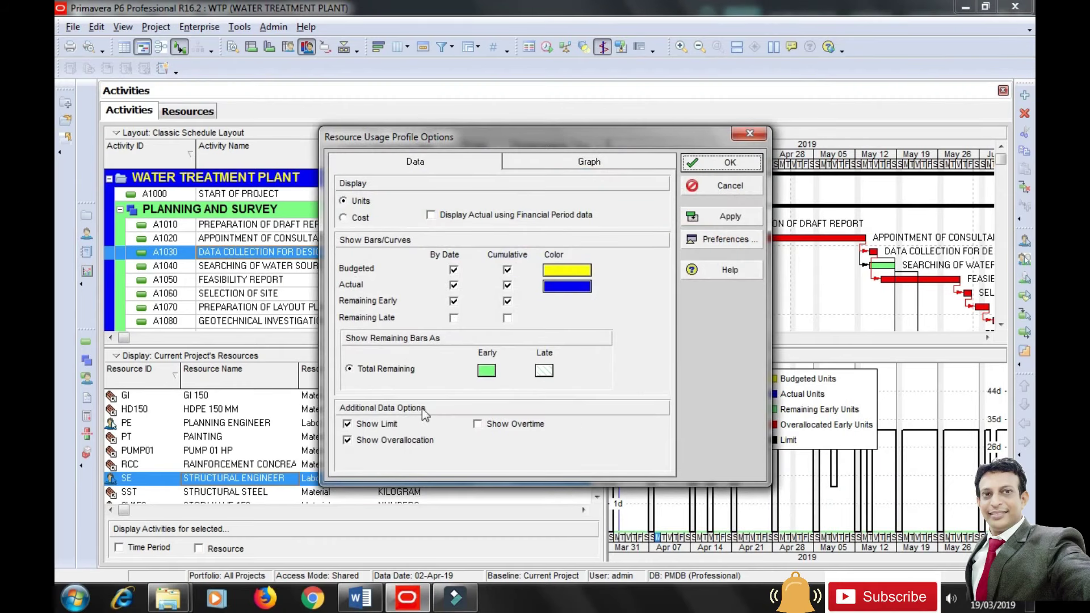
left_click(729, 217)
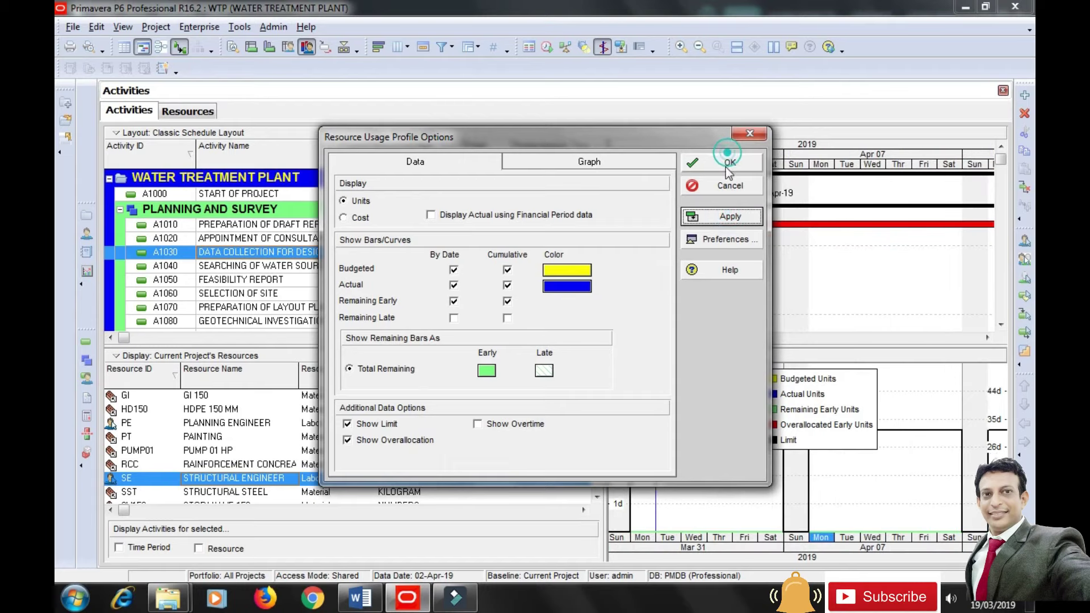
left_click(724, 164)
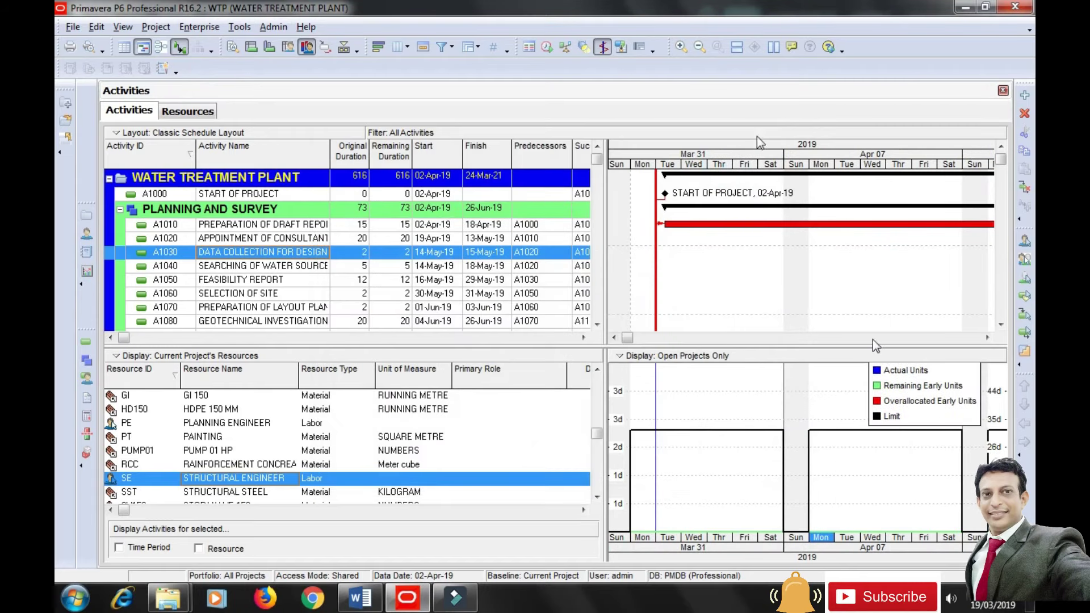
Rescale the Gantt timescale to individual days across June 2019.
left_click_drag(814, 172, 638, 169)
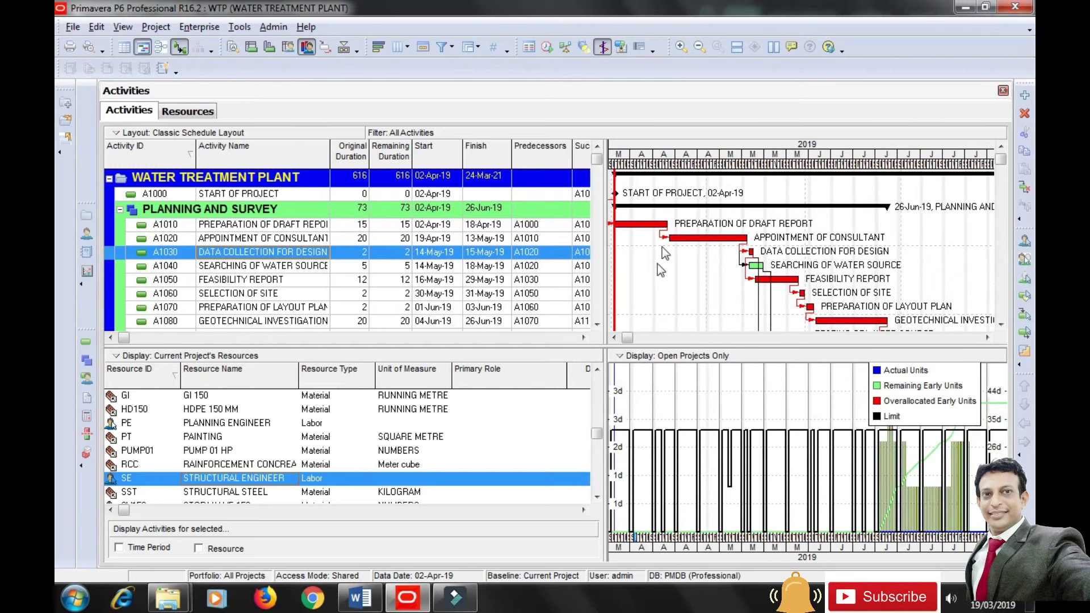
left_click_drag(628, 339, 696, 339)
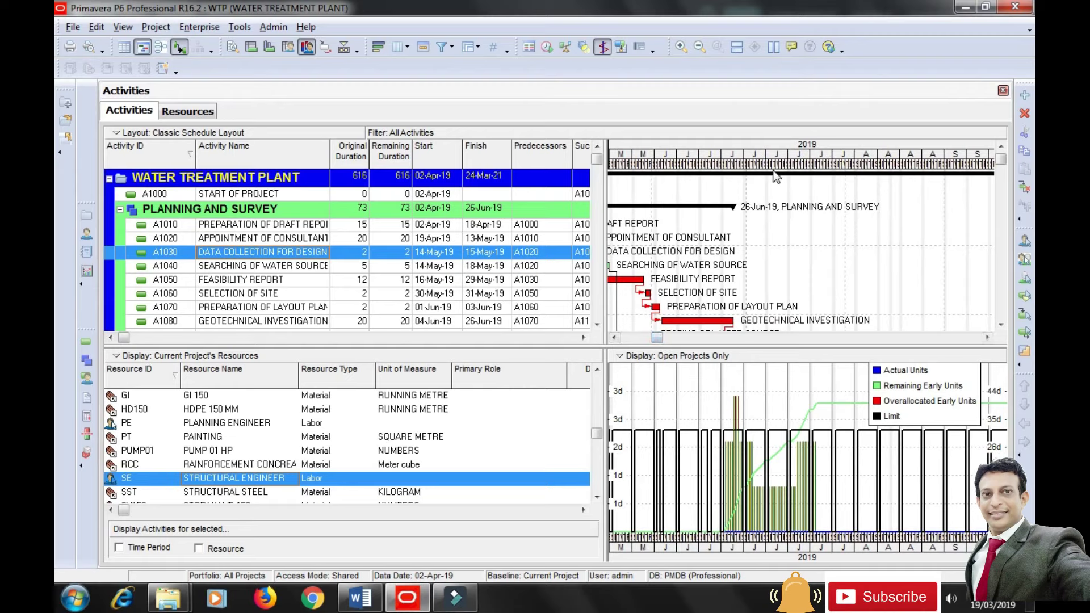
left_click_drag(770, 156, 957, 162)
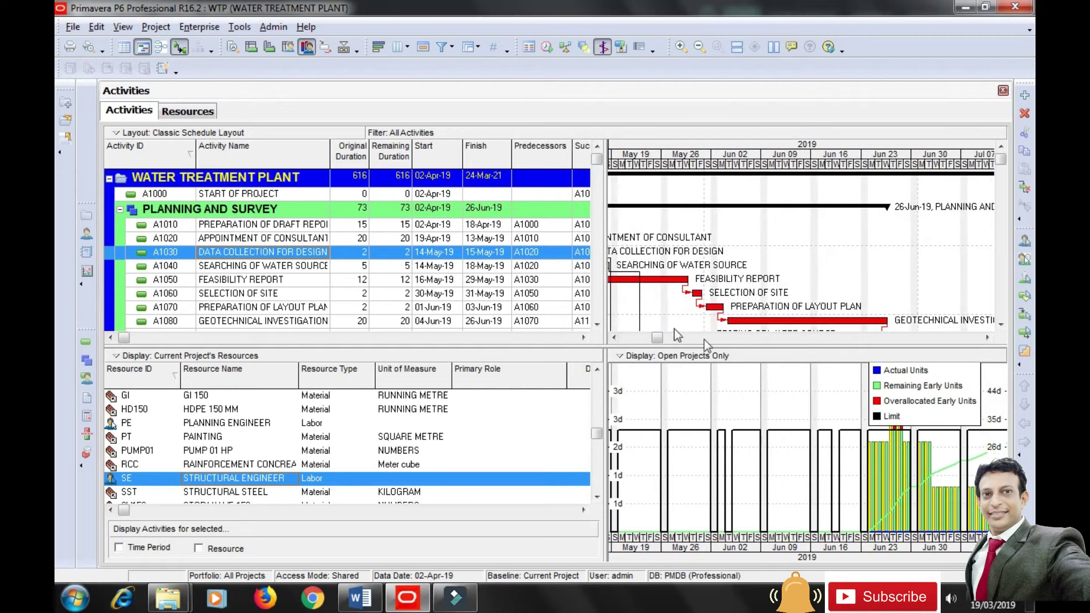
left_click_drag(657, 339, 663, 342)
left_click_drag(741, 162, 868, 154)
left_click_drag(1000, 161, 1007, 176)
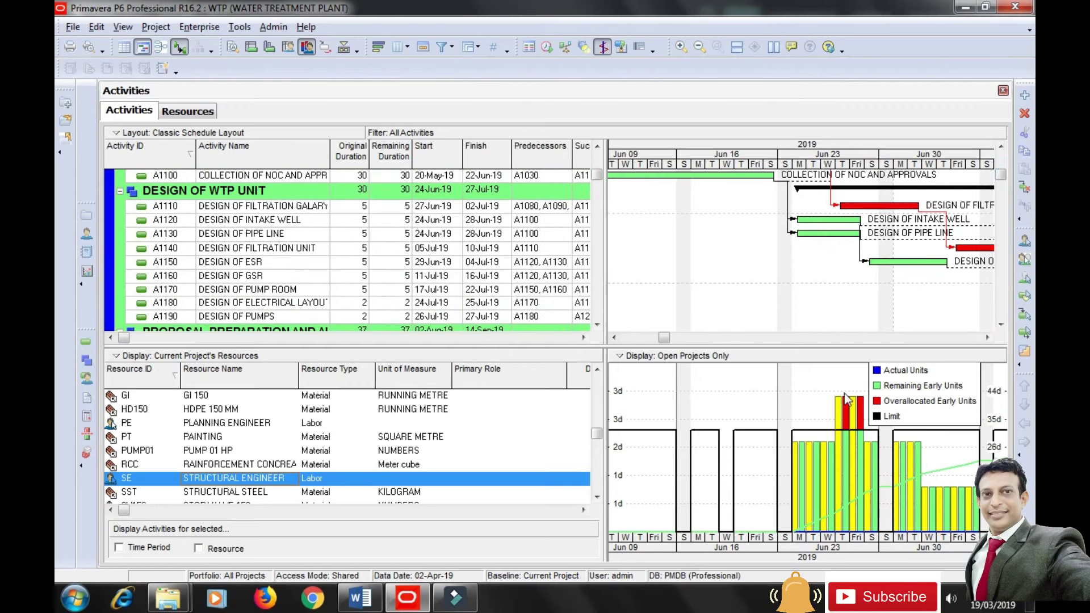
Select activities A1110, A1120 Design of Intake Well and A1130 Design of Pipe Line.
left_click(849, 210)
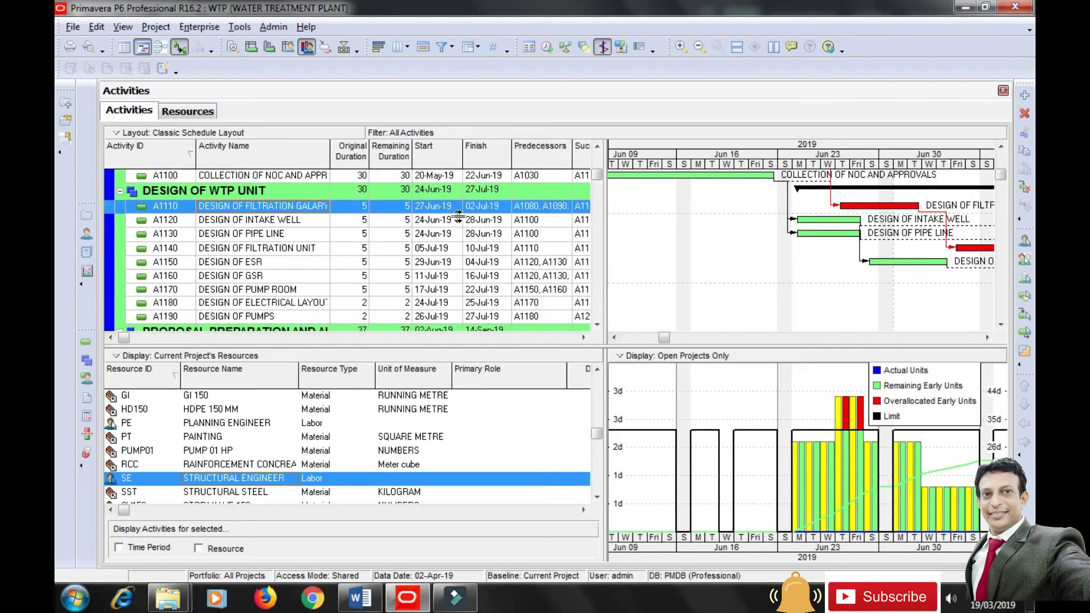
left_click(820, 220)
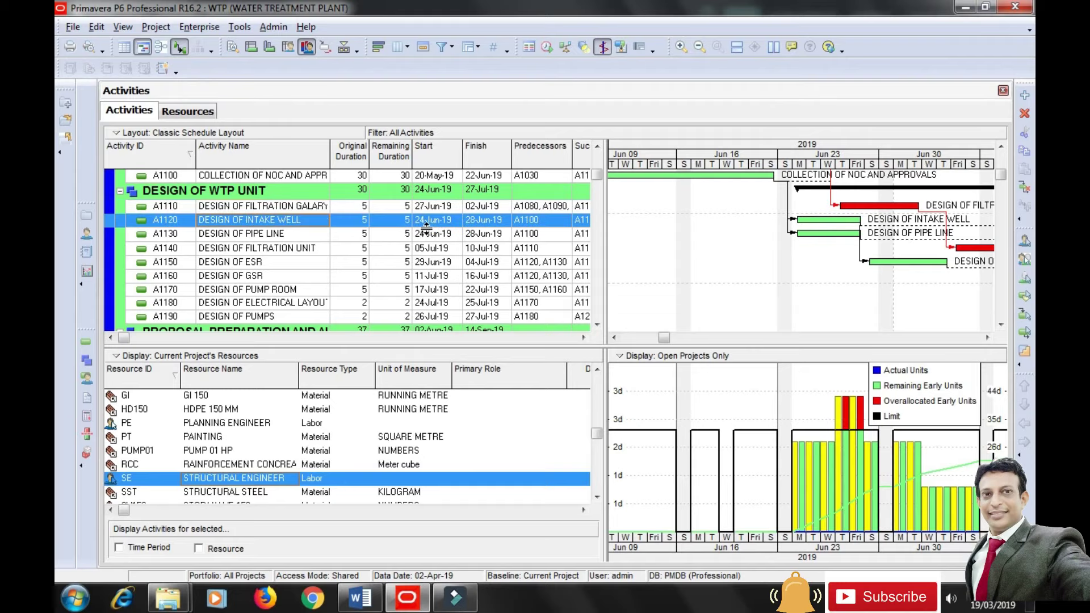
left_click(473, 238)
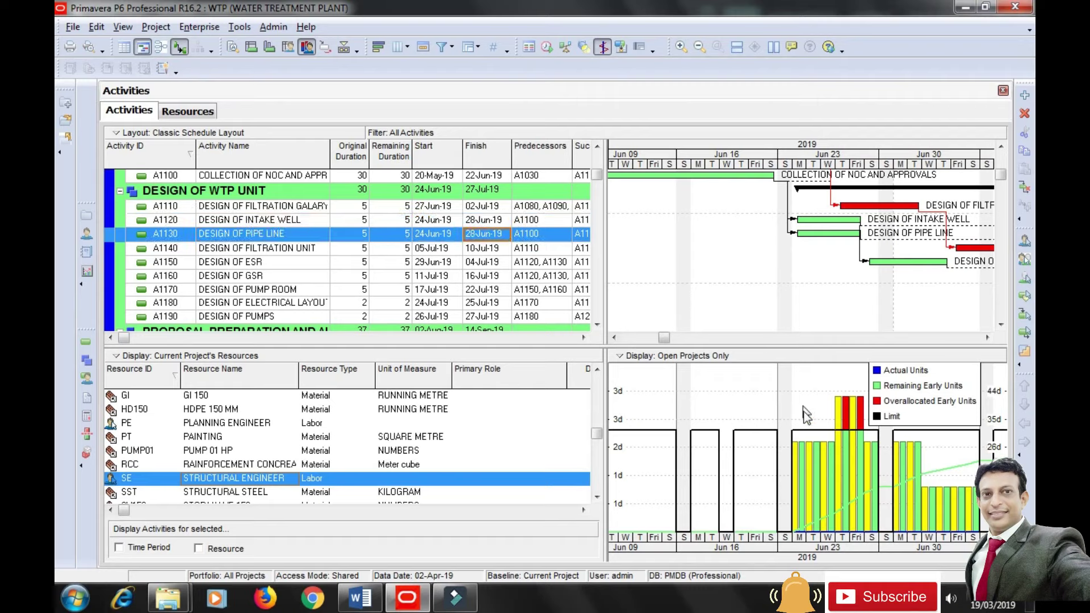
left_click(243, 30)
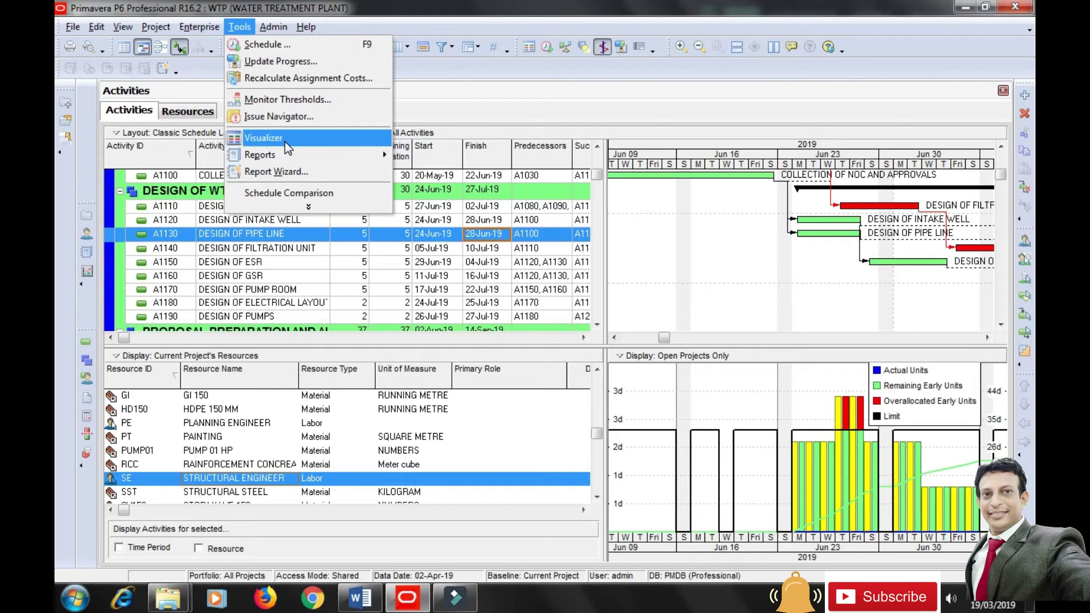
Level only the Structural Engineer with Level within Total Float enabled.
left_click(311, 208)
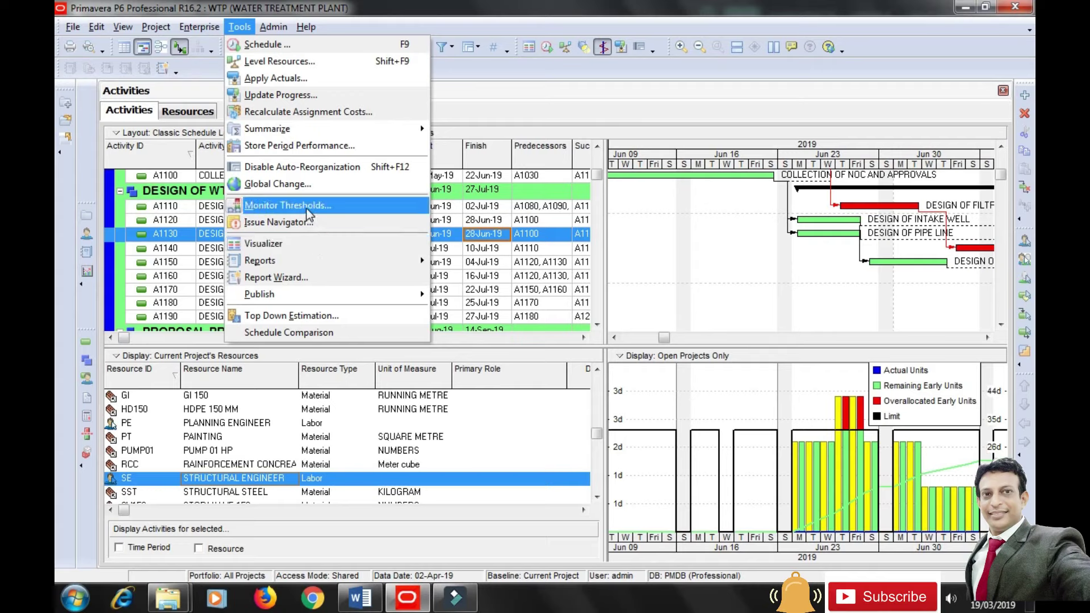
left_click(309, 66)
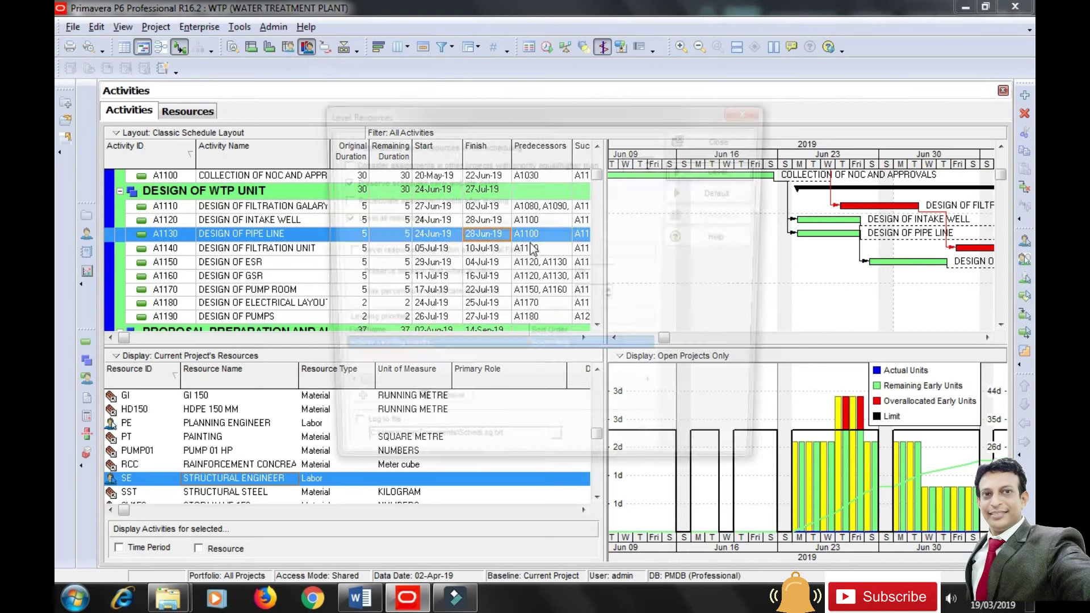
left_click_drag(574, 117, 502, 80)
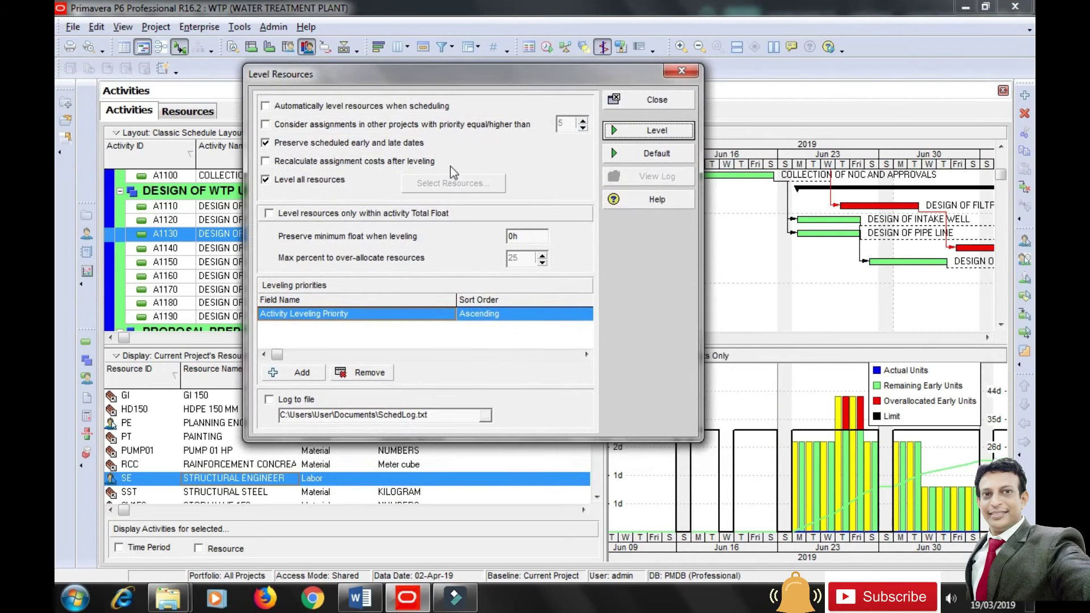
left_click(296, 181)
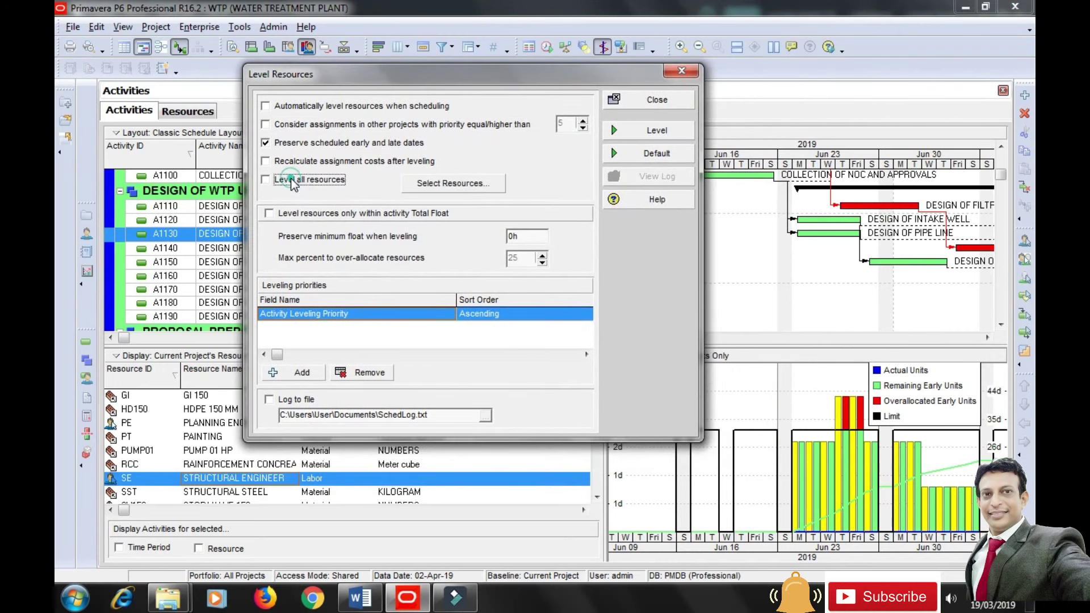
left_click(427, 186)
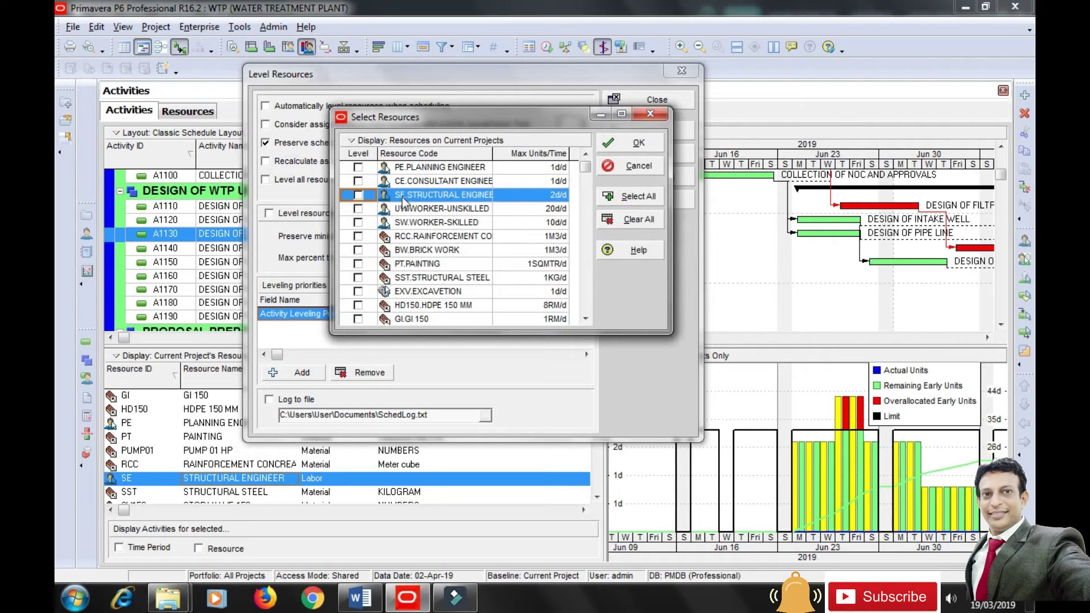
left_click(357, 195)
left_click(629, 147)
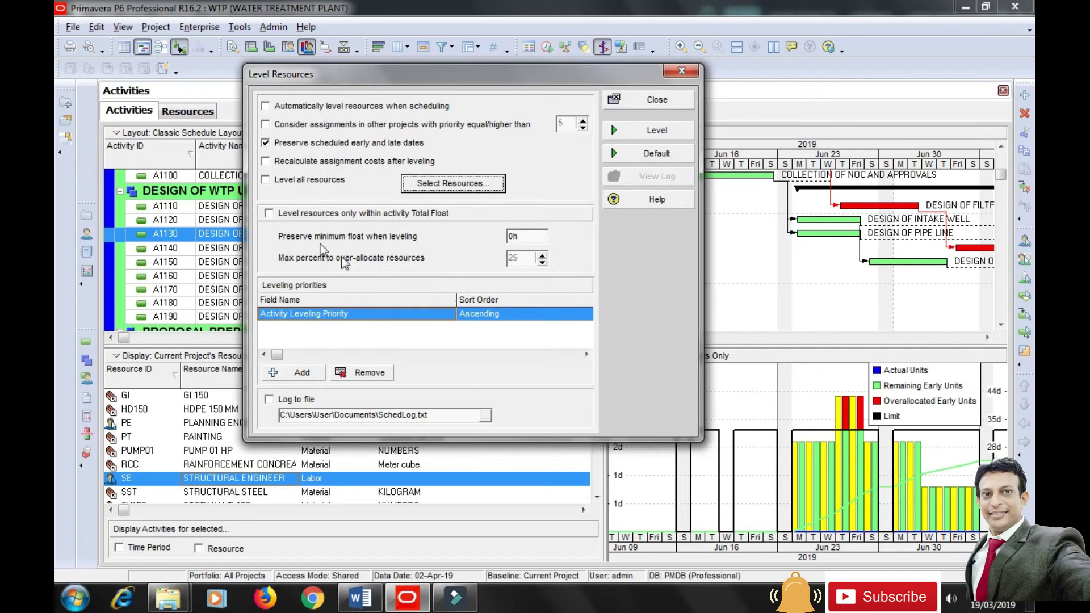
left_click(270, 214)
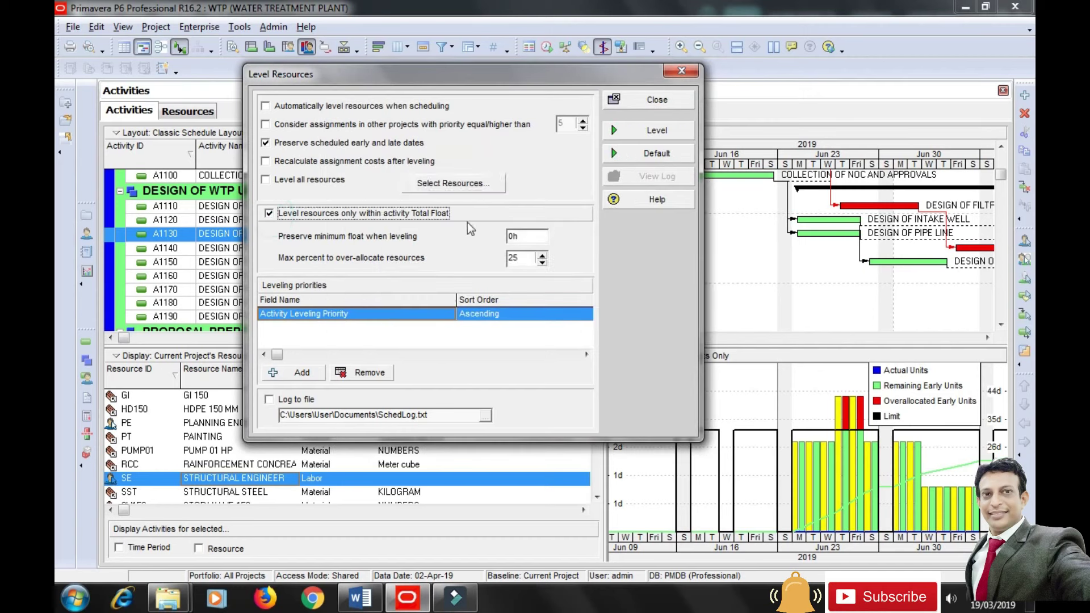
left_click(657, 132)
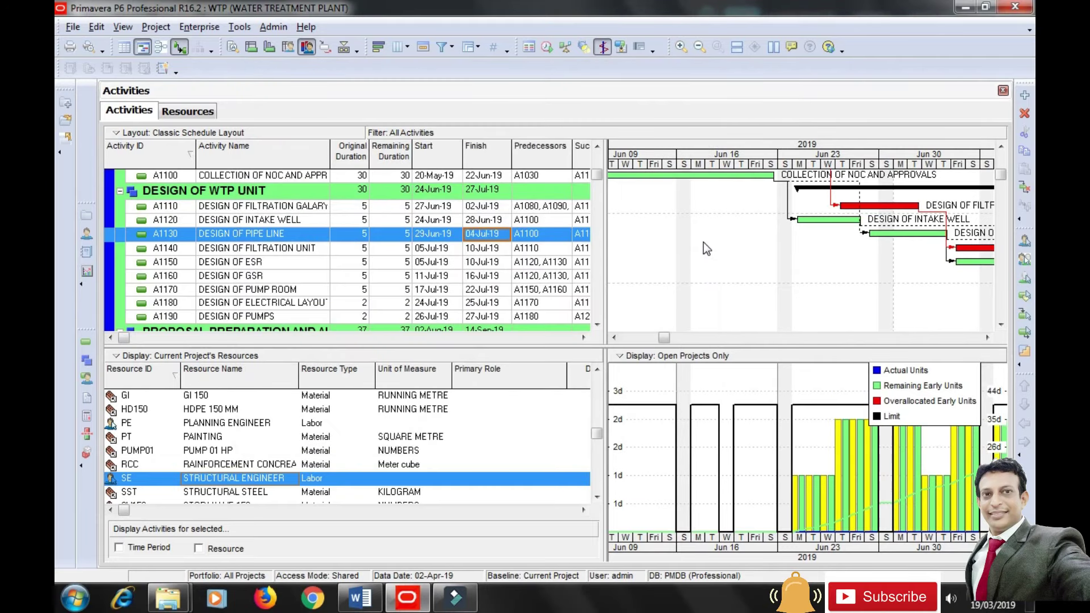
Check the new dates of A1120 and A1130 and move the profile legend aside.
left_click(883, 235)
left_click(811, 225)
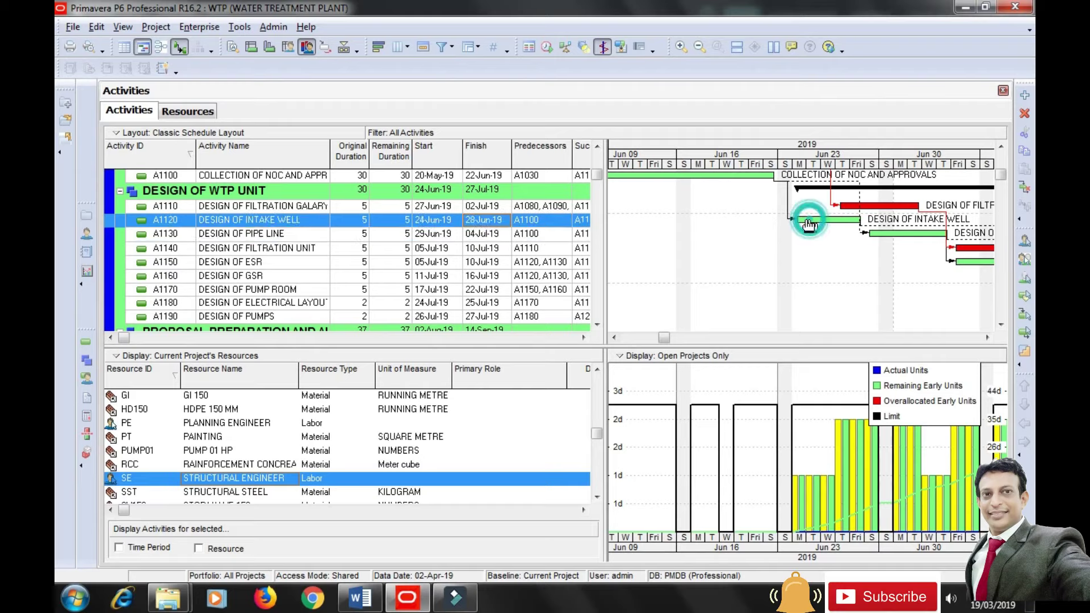
left_click(433, 234)
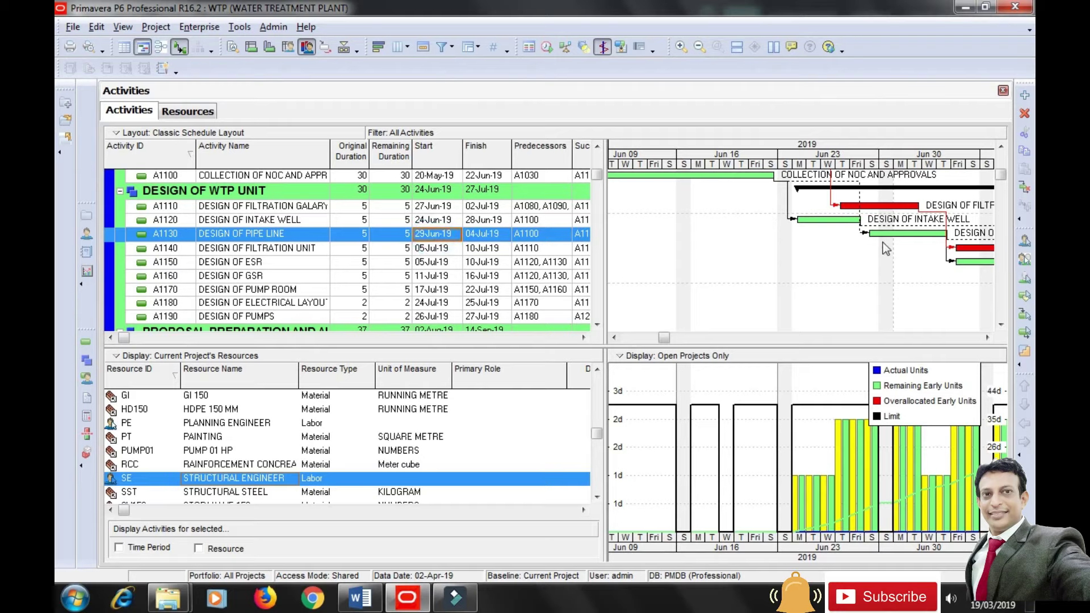
left_click_drag(908, 406, 710, 418)
left_click_drag(665, 337, 627, 338)
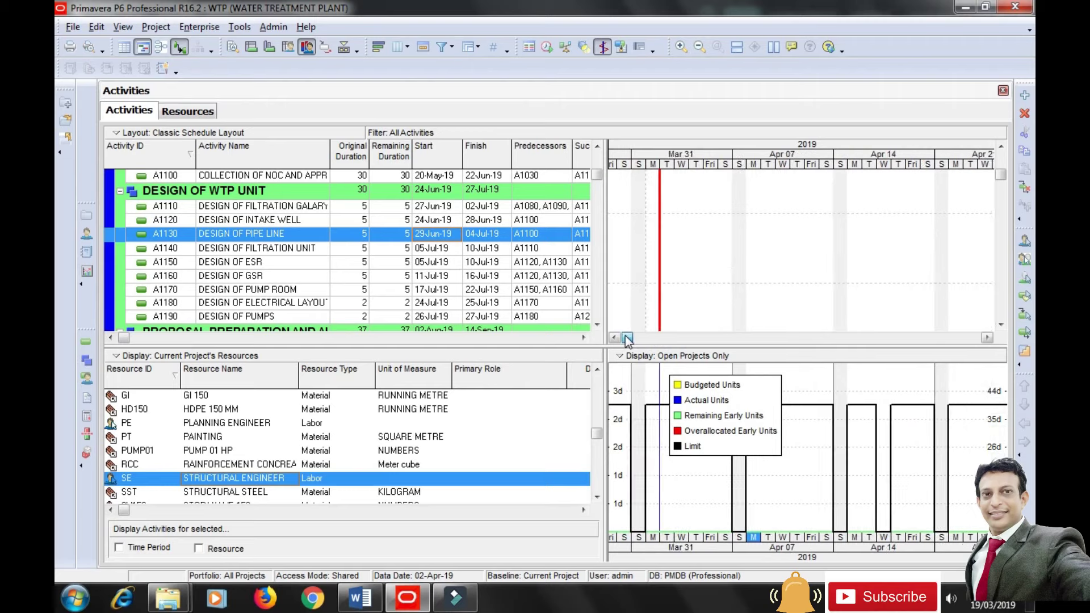
Chart the Planning then Consultant Engineer profiles, shift the timeline a week, and open Resources.
left_click(220, 424)
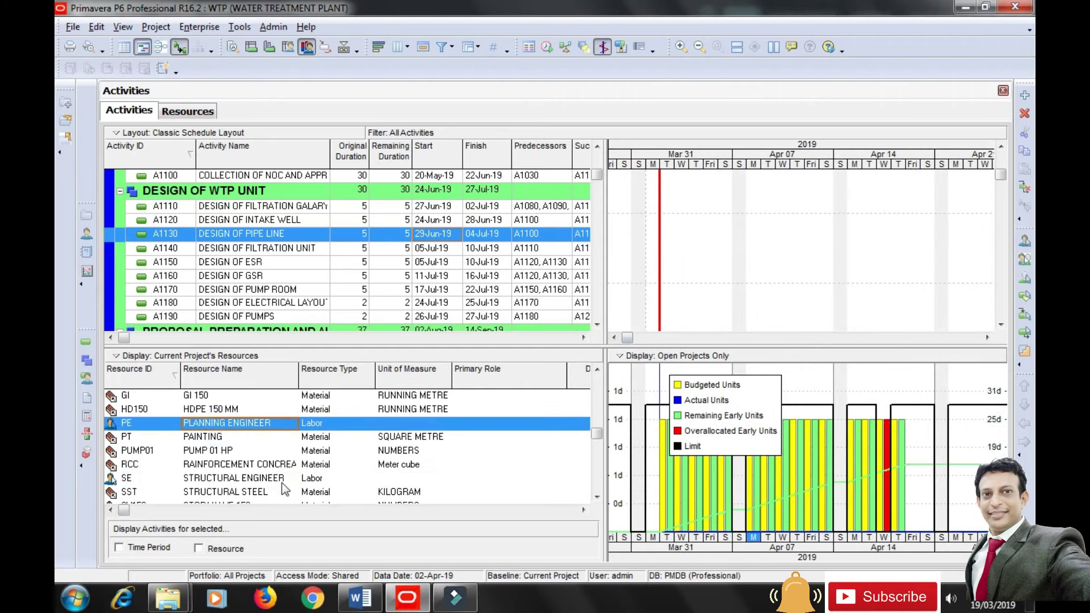
left_click_drag(599, 433, 597, 400)
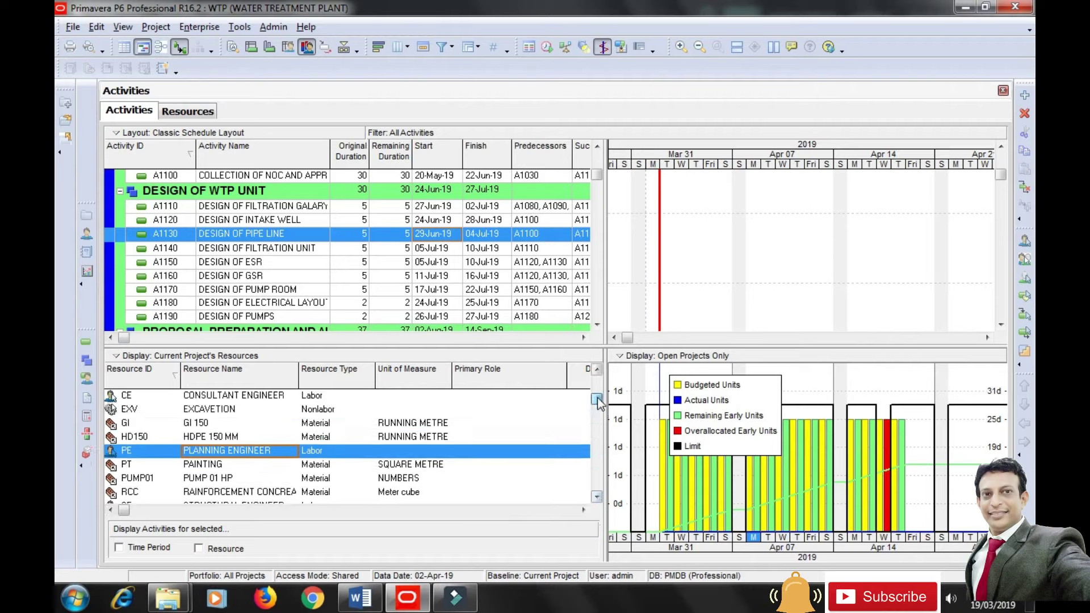
left_click(251, 398)
left_click_drag(670, 413, 762, 404)
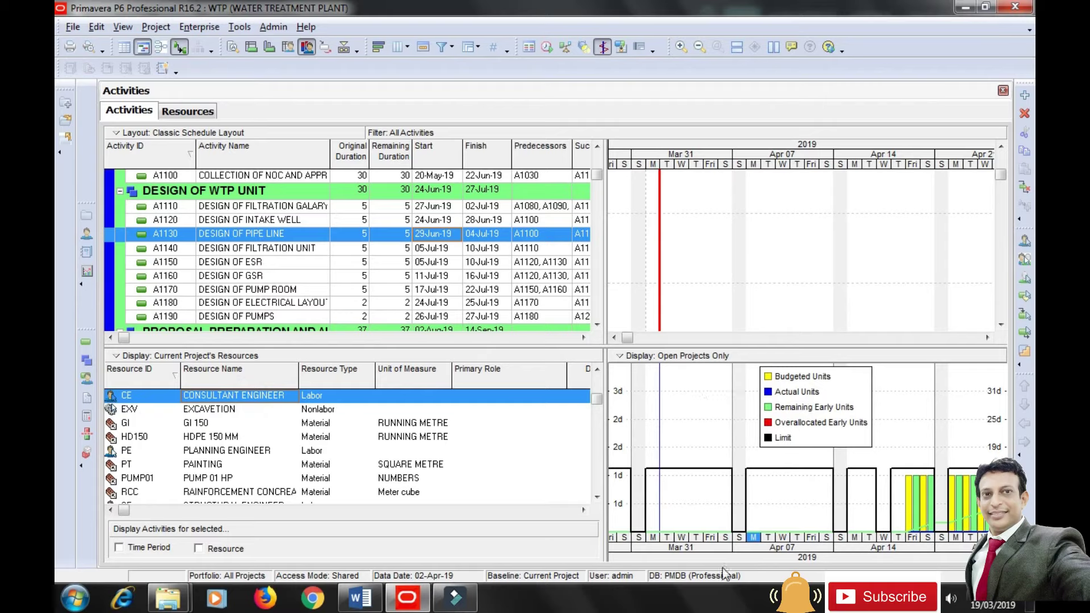
left_click_drag(629, 337, 654, 339)
left_click(795, 401)
left_click_drag(815, 435, 906, 547)
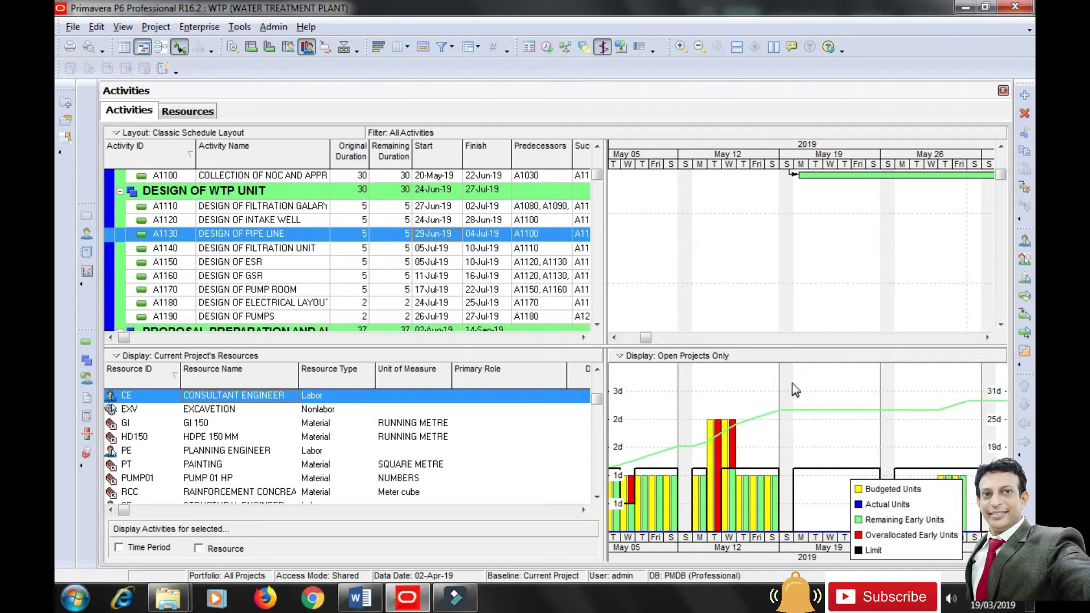
left_click_drag(1001, 176, 1001, 160)
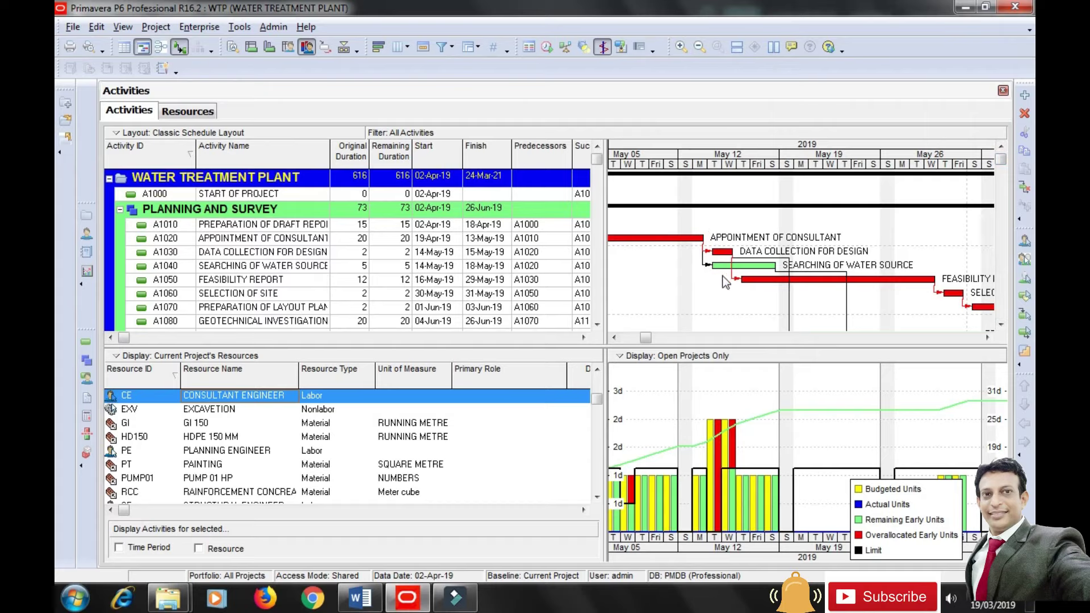
left_click(86, 233)
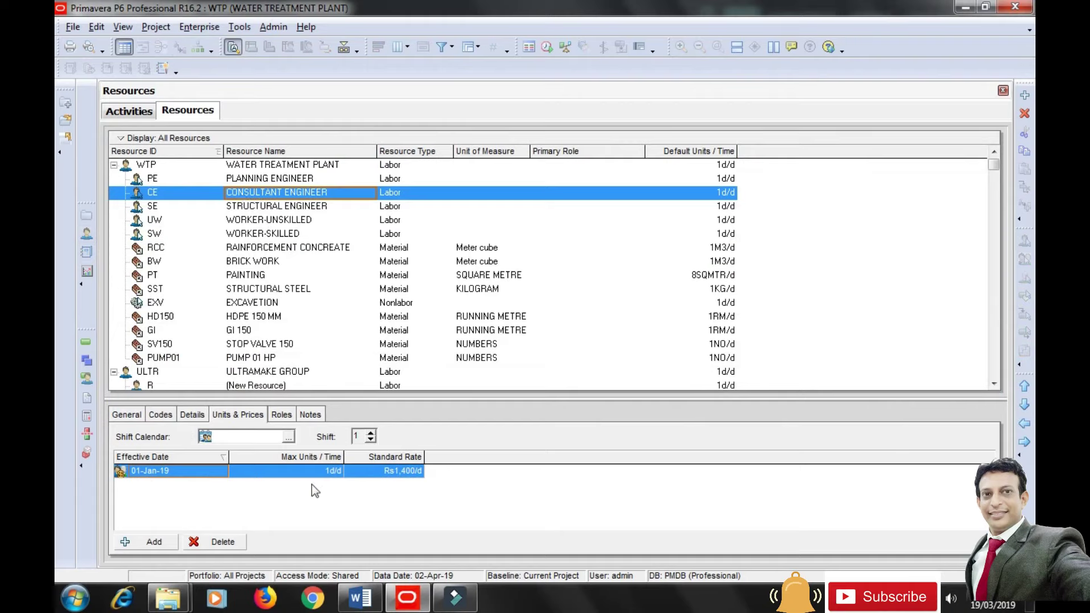
left_click(86, 342)
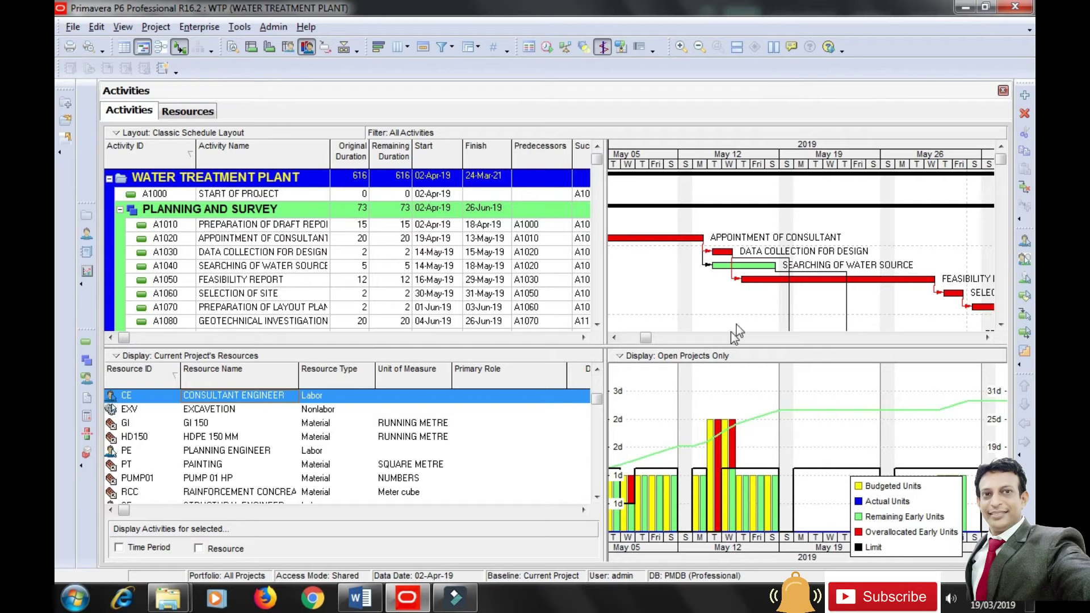
Select activities A1040 and A1030 and show A1030's General details in the lower pane.
left_click(726, 271)
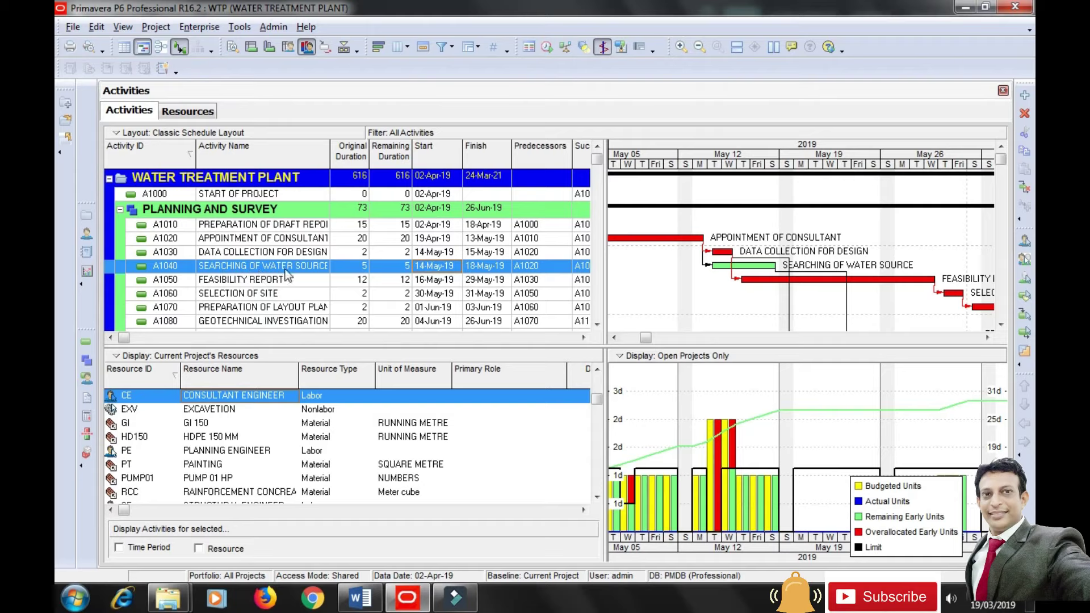
left_click(720, 255)
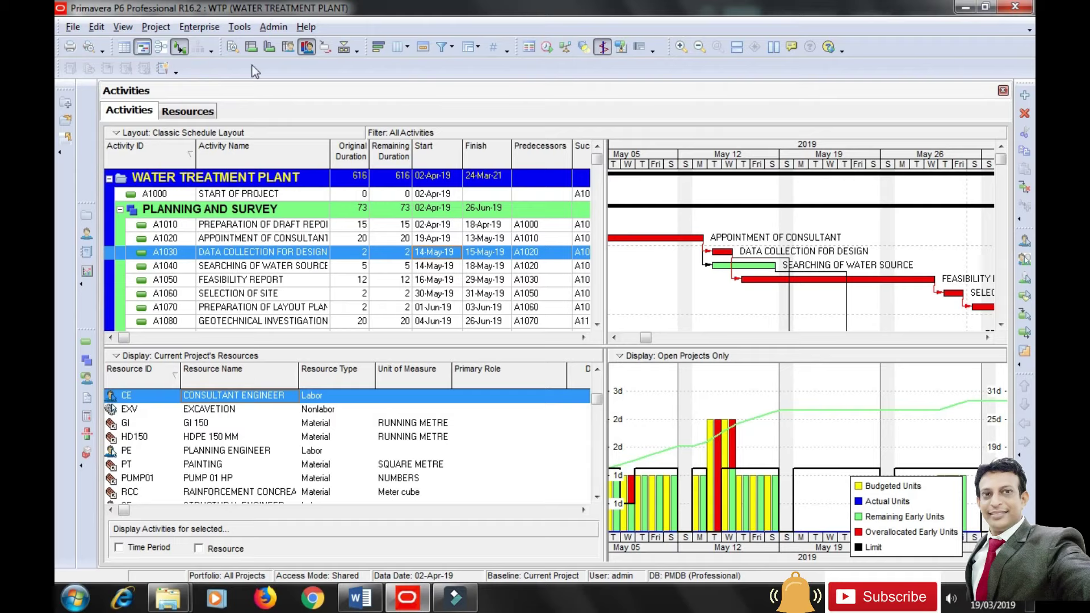
left_click(233, 47)
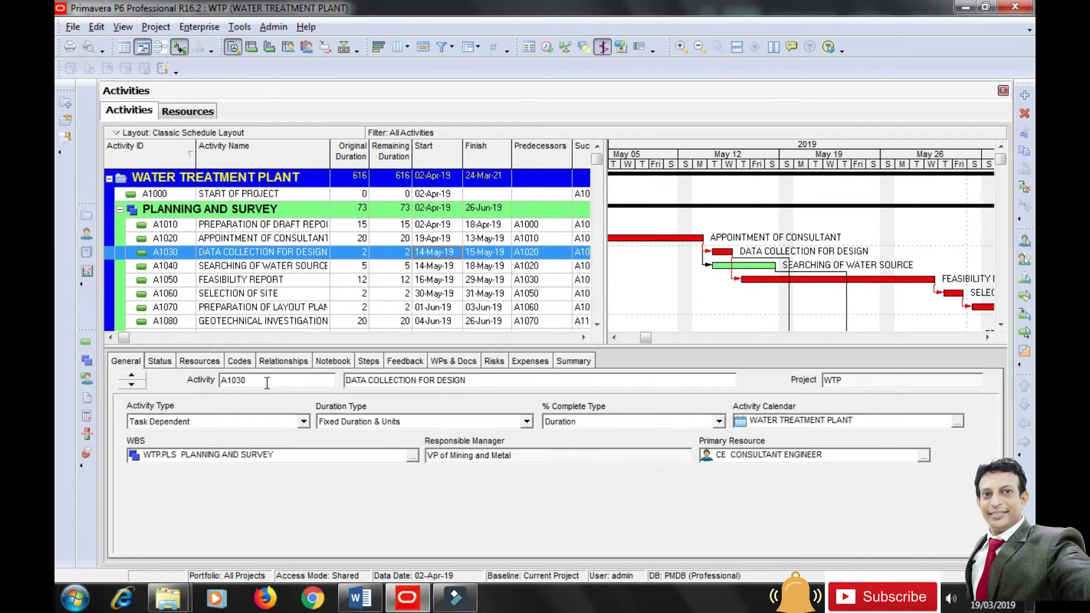
Check A1030's assigned resources, then select A1040 and display the resource usage profile.
left_click(200, 361)
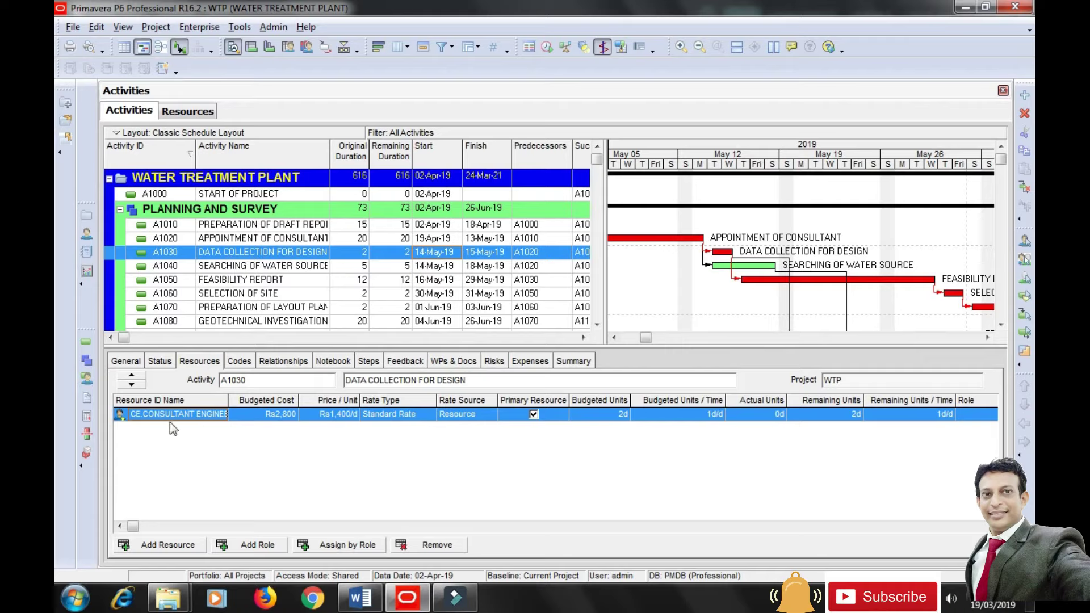
left_click(258, 270)
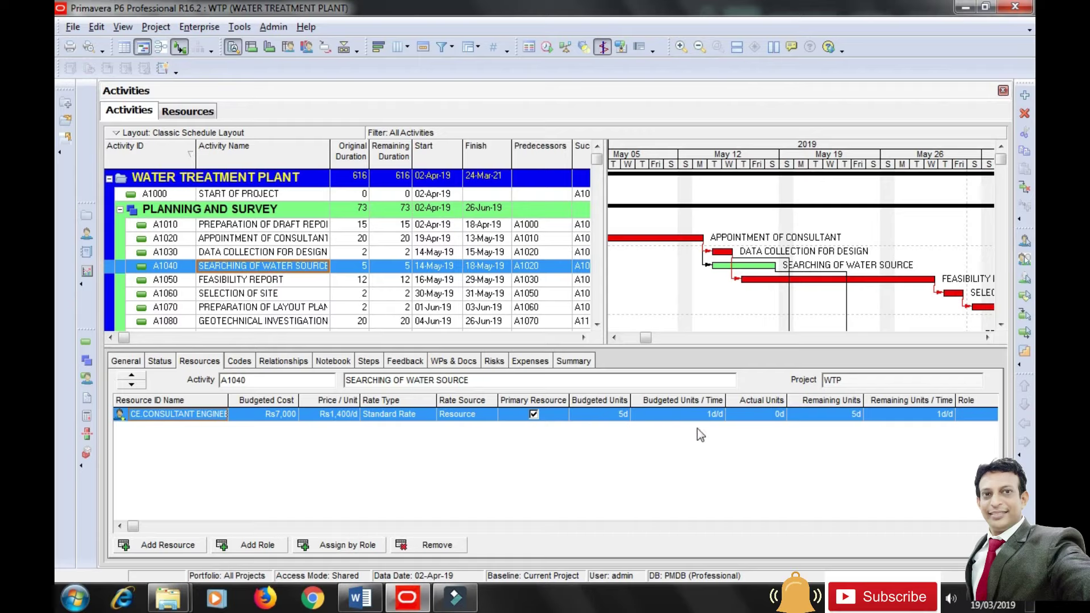
left_click(304, 49)
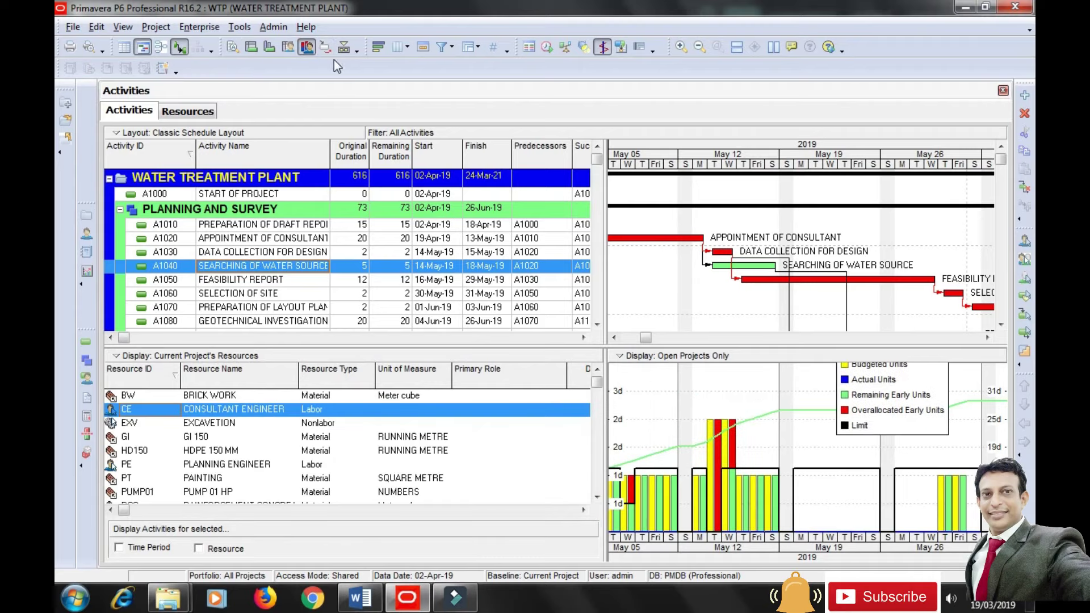
In Level Resources, select CE.CONSULTANT ENGINEER as the resource to level.
left_click(240, 27)
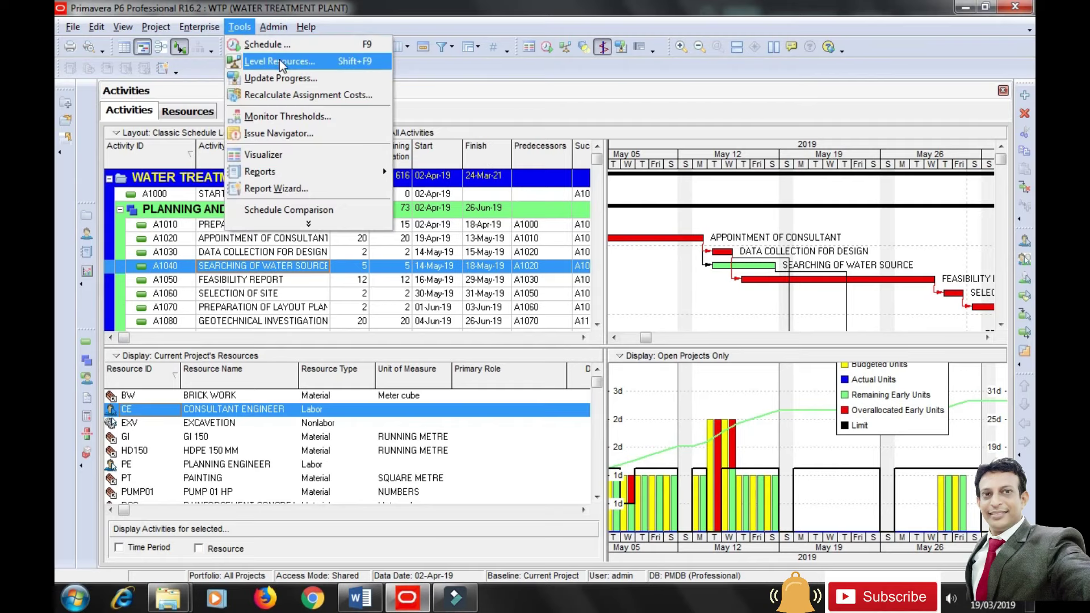
left_click(280, 62)
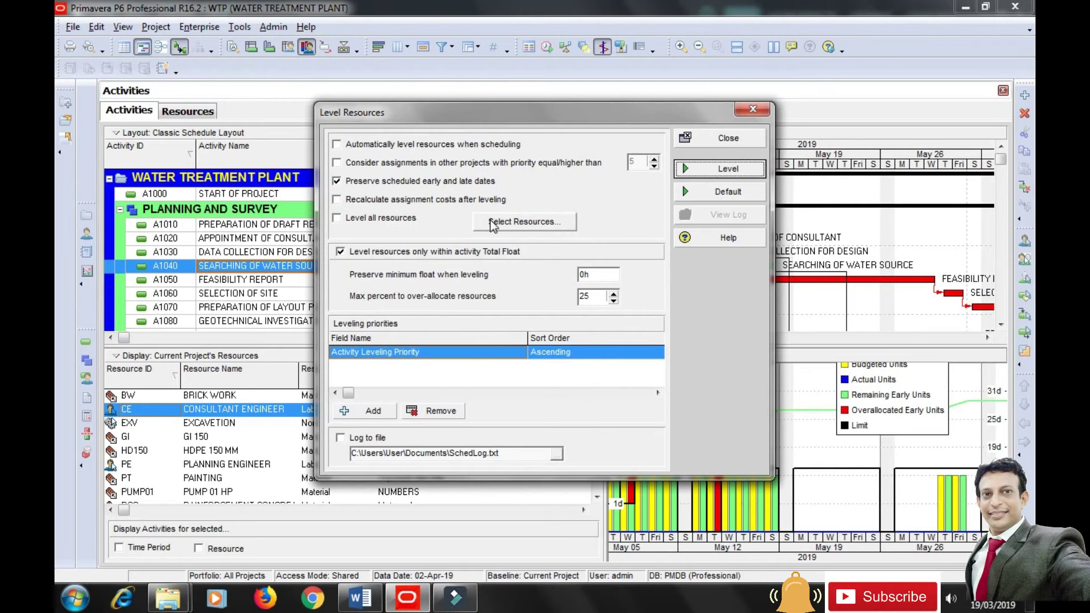
left_click(492, 223)
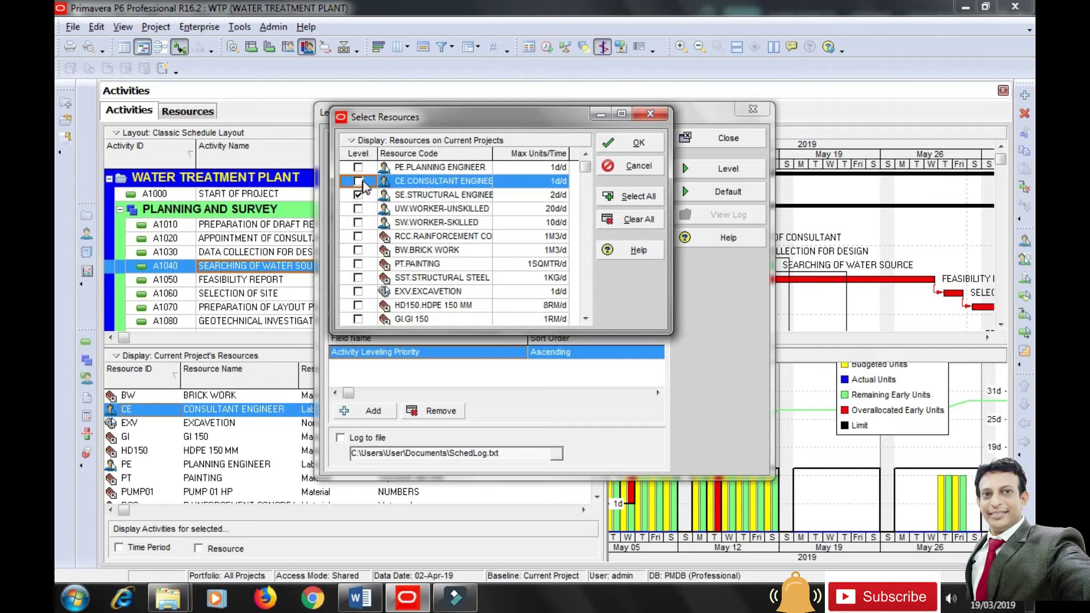
left_click(358, 181)
left_click(633, 143)
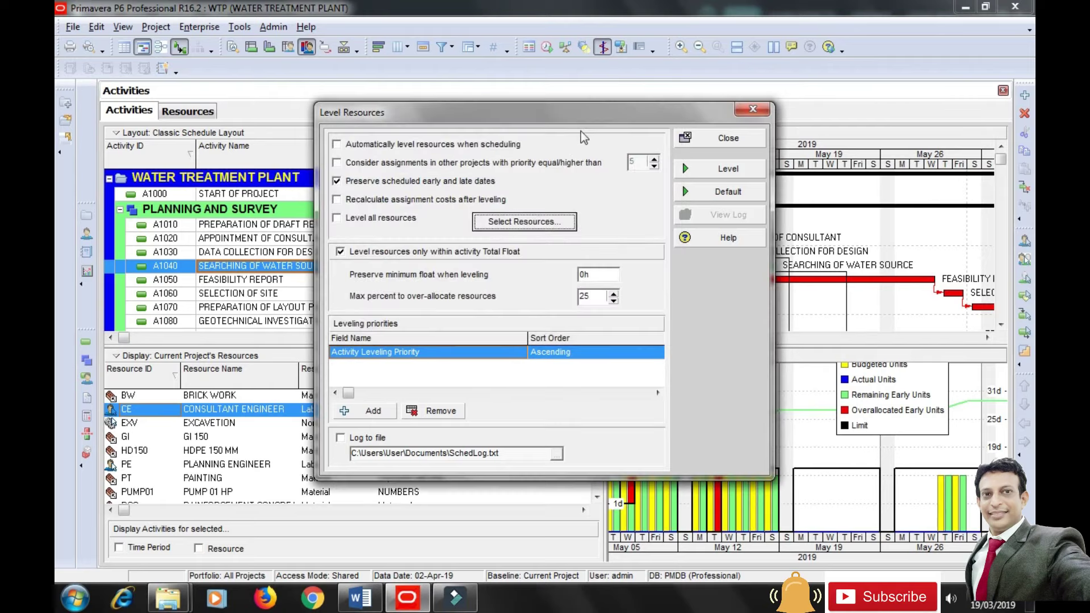
left_click_drag(568, 116, 564, 140)
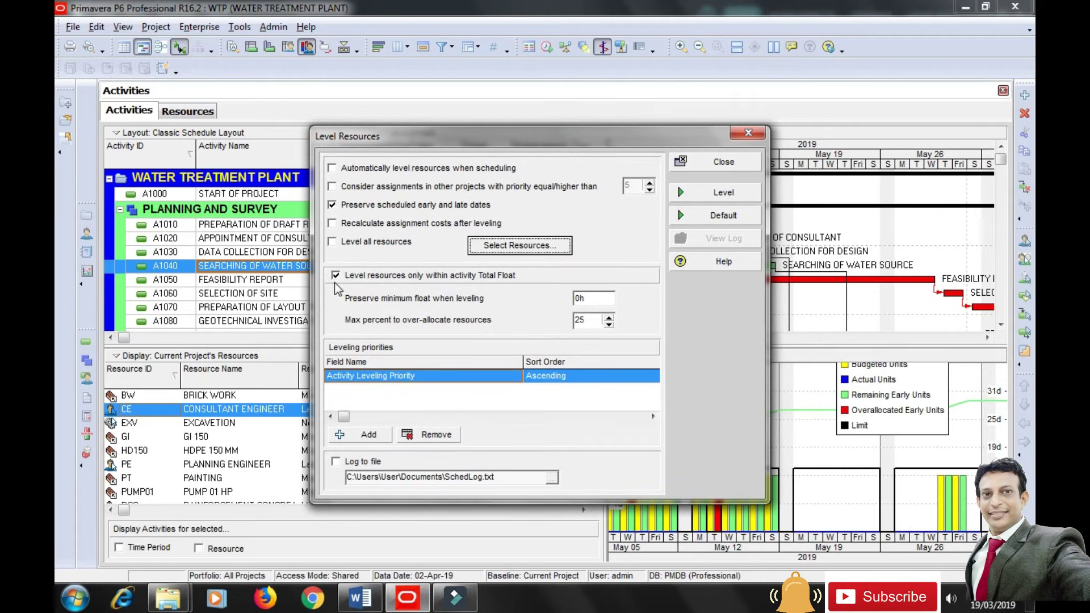
left_click_drag(550, 142, 556, 358)
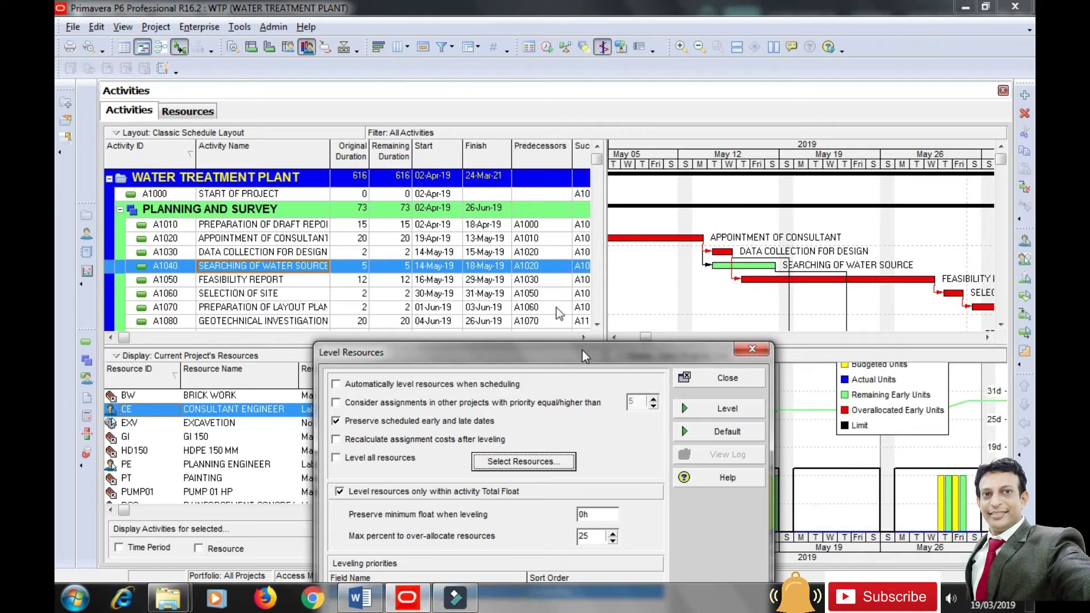
left_click_drag(581, 349, 507, 203)
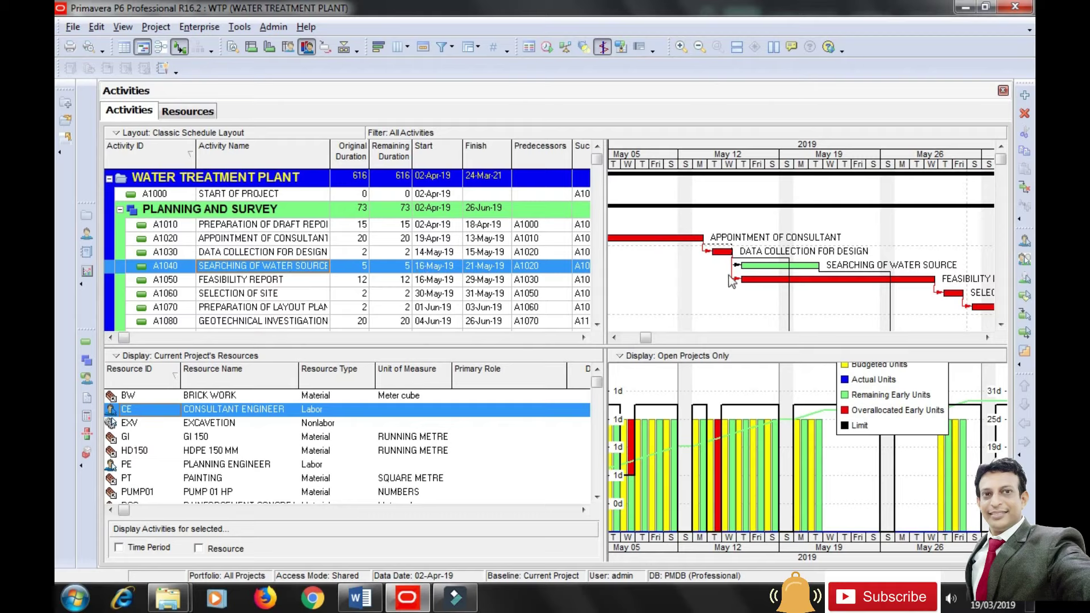
Move the histogram legend lower and to the left in the usage chart.
left_click_drag(877, 392, 870, 414)
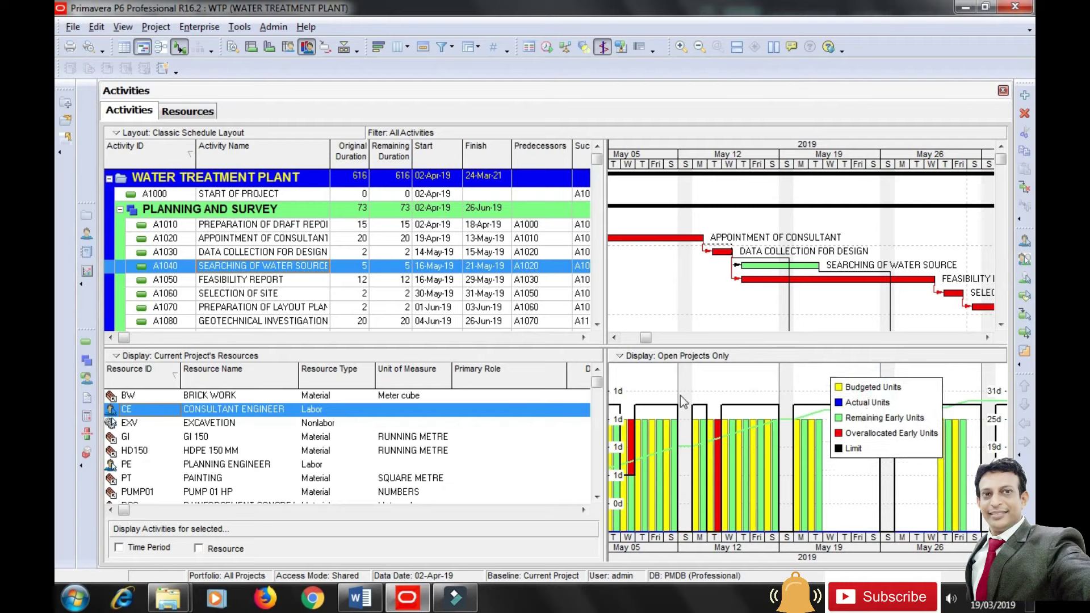
left_click_drag(603, 403, 554, 404)
left_click_drag(813, 426, 800, 459)
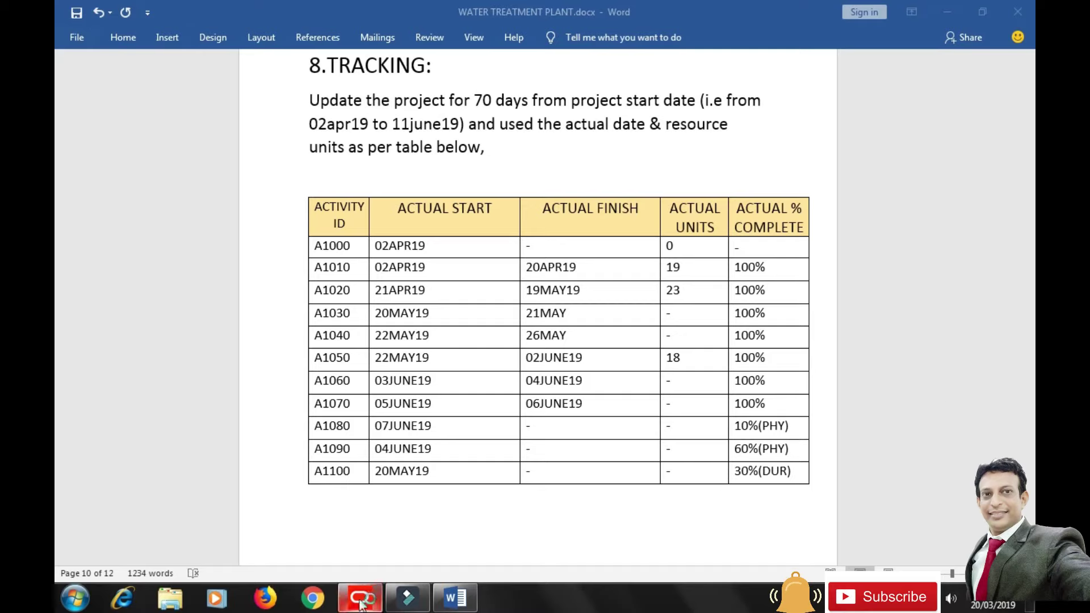
Switch from the Word tracking table back to Primavera P6.
mouse_move(361, 604)
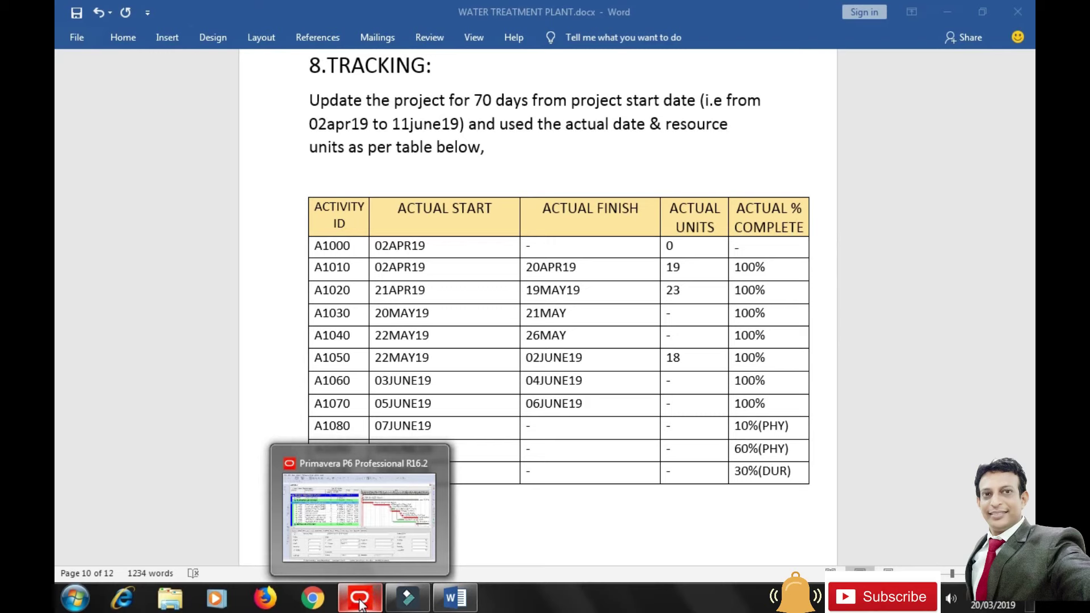
left_click(361, 604)
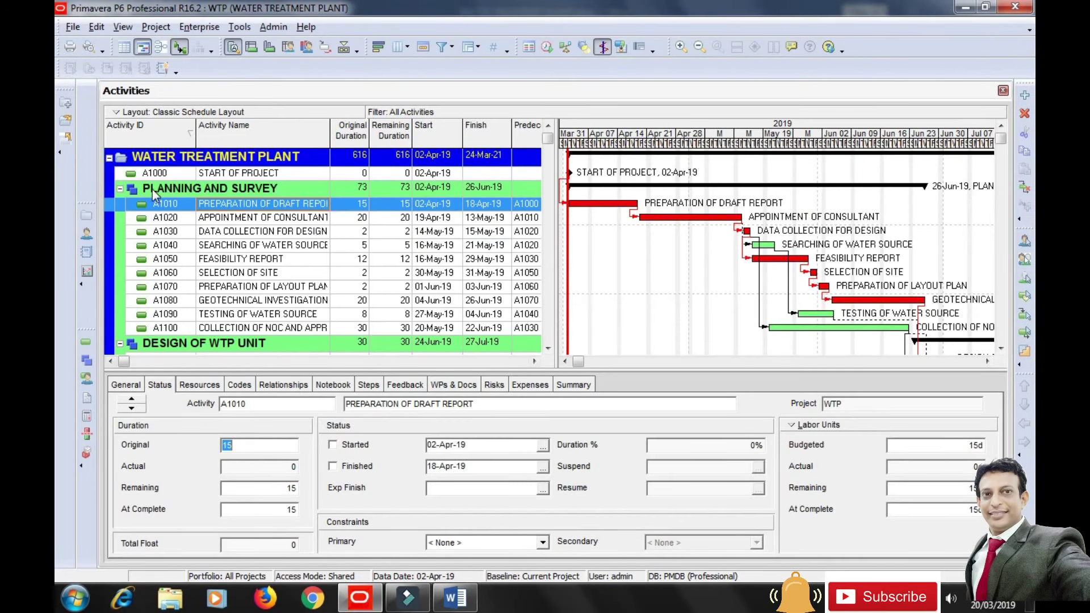
left_click(257, 220)
left_click(255, 204)
left_click(817, 425)
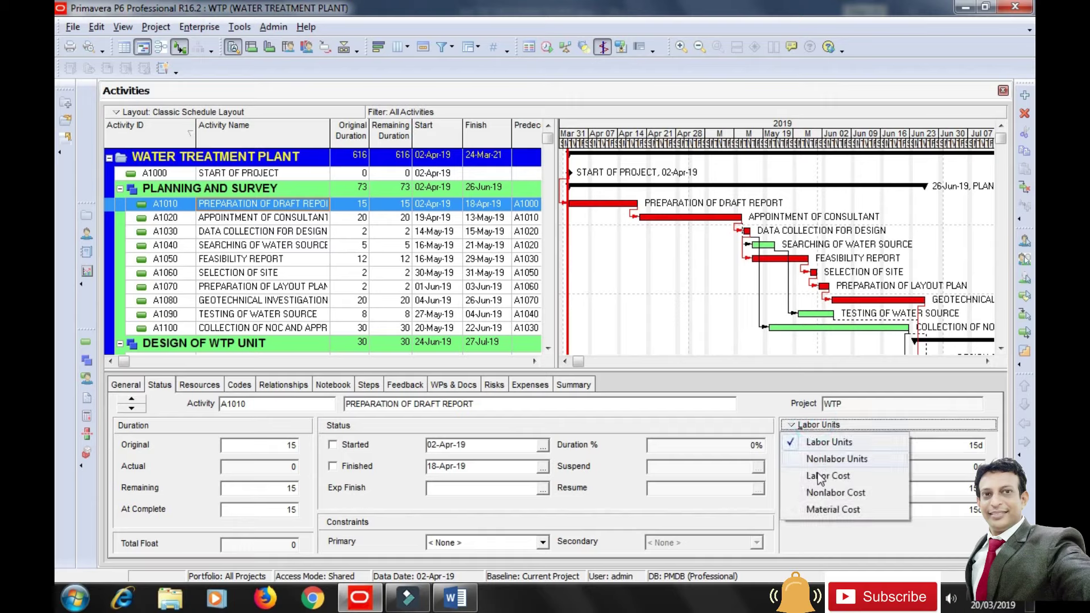
left_click(838, 478)
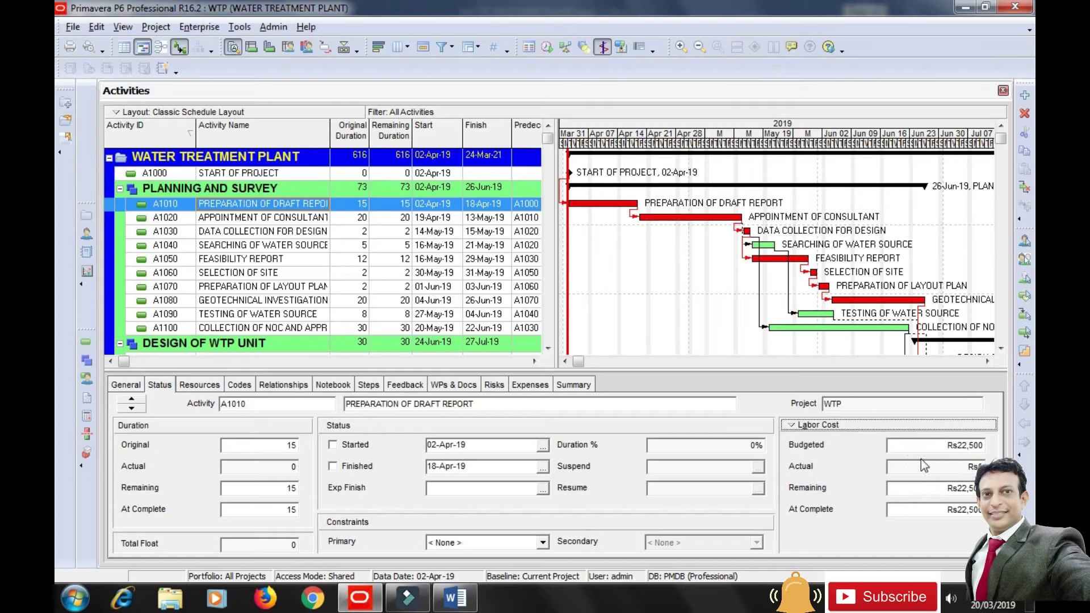
left_click(816, 430)
left_click(824, 440)
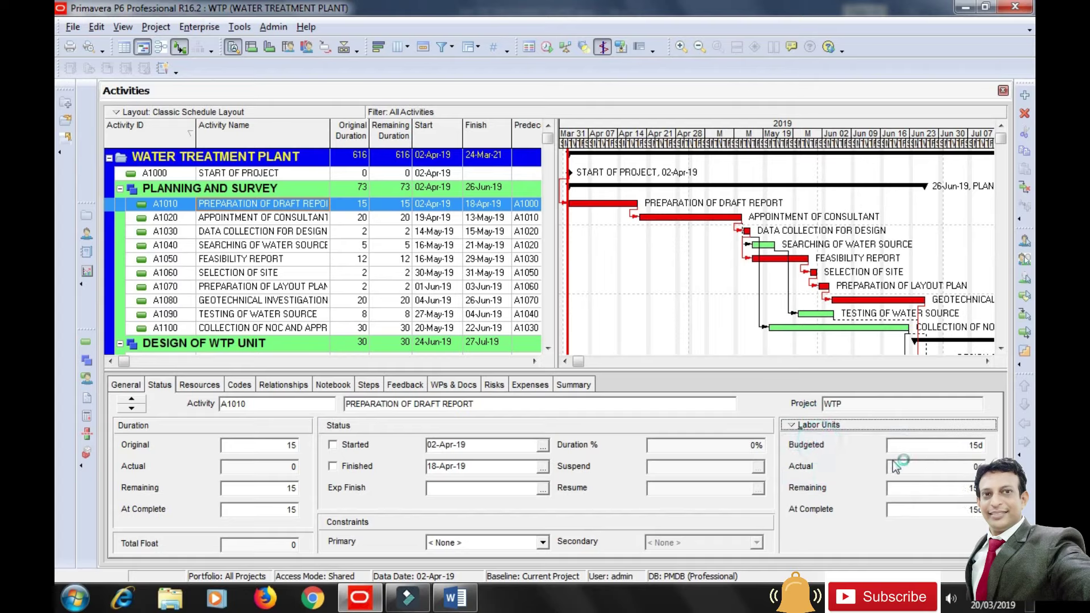
left_click(126, 385)
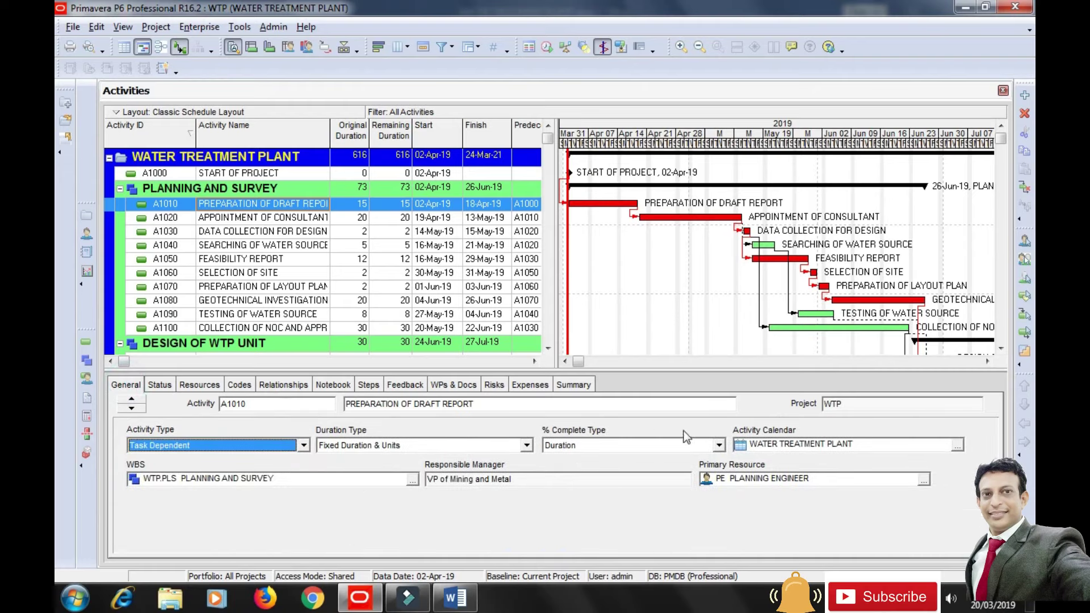
left_click(720, 446)
left_click(630, 454)
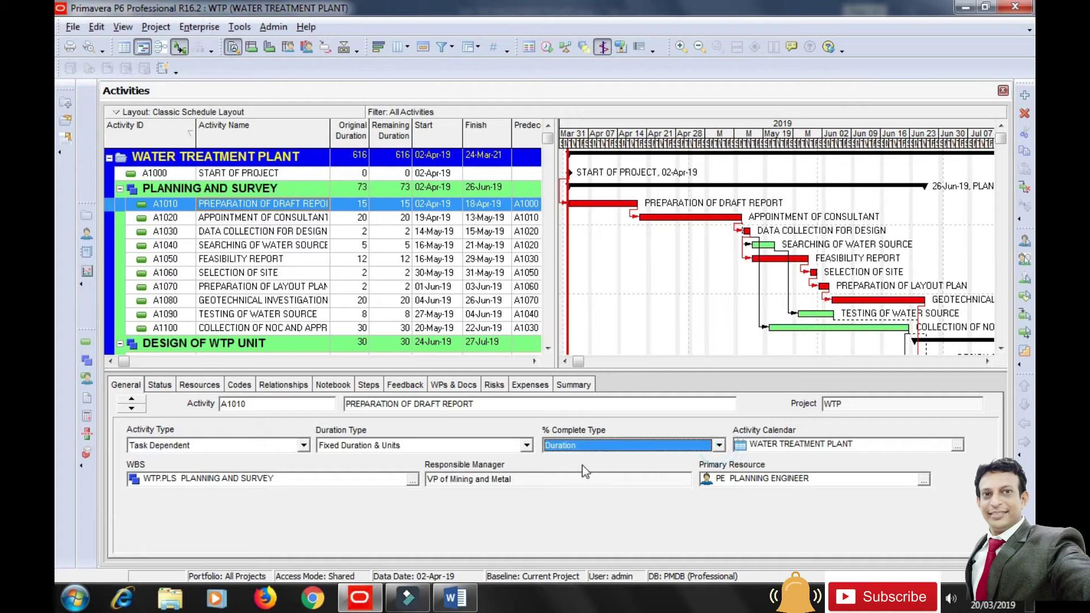
left_click(159, 385)
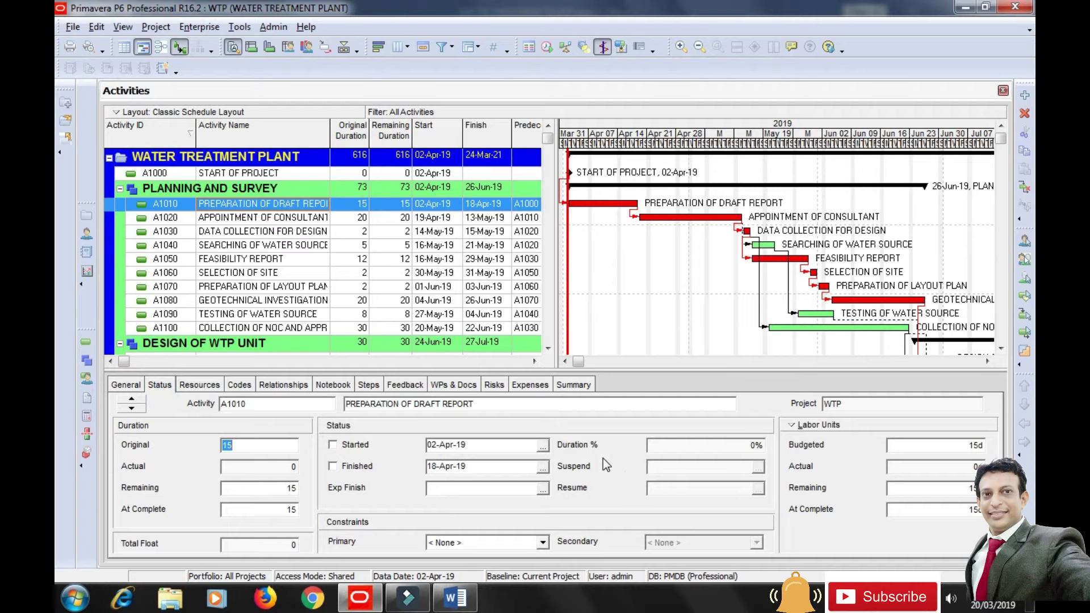
left_click(127, 386)
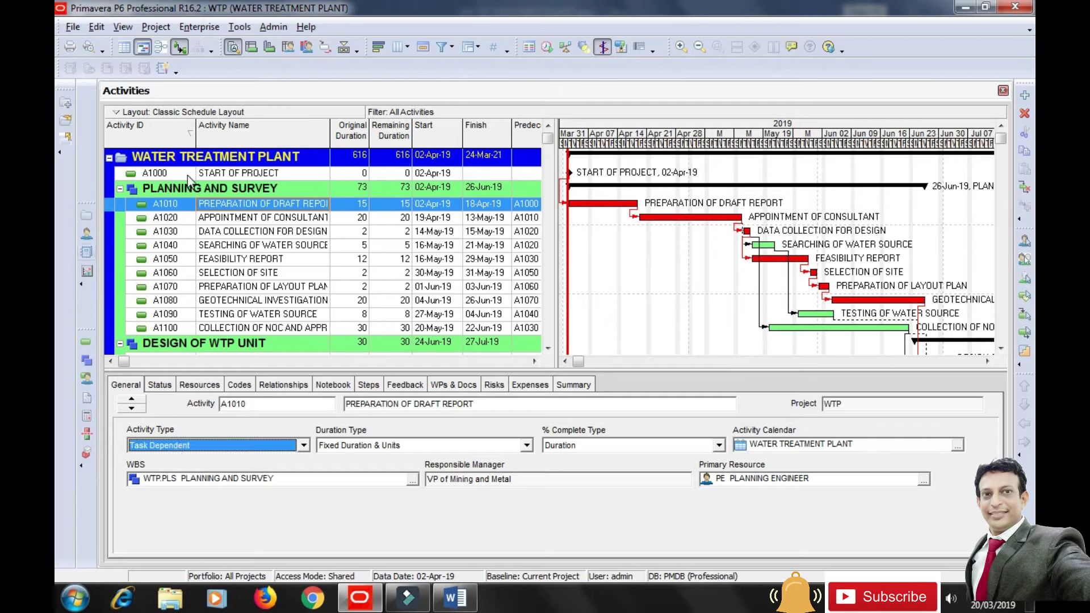
In Maintain Baselines, save the current project as a new baseline, WATER TREATMENT PLANT - B1.
left_click(164, 28)
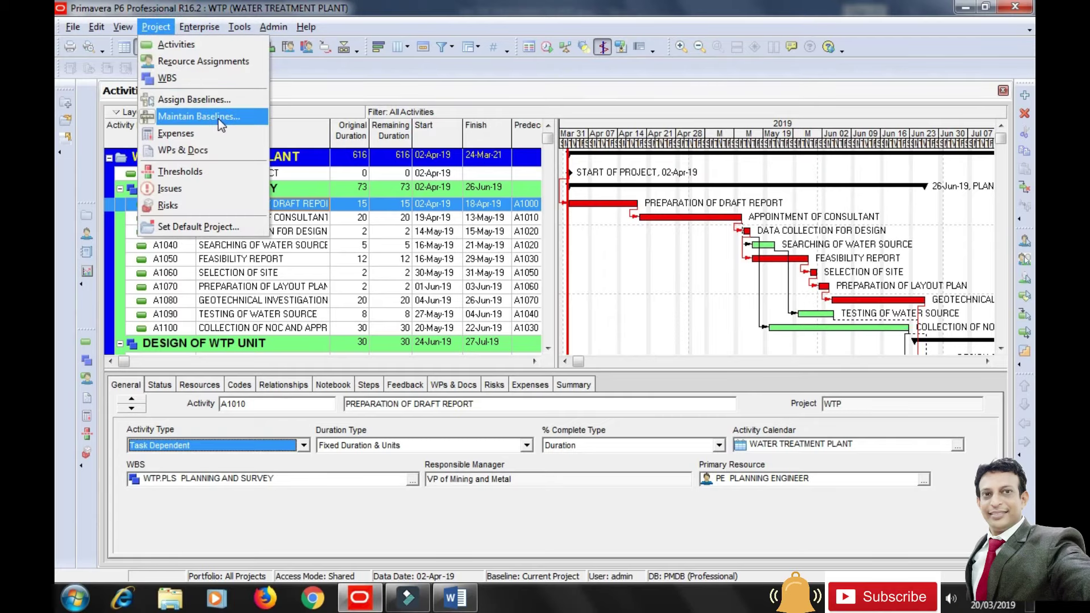
left_click(218, 118)
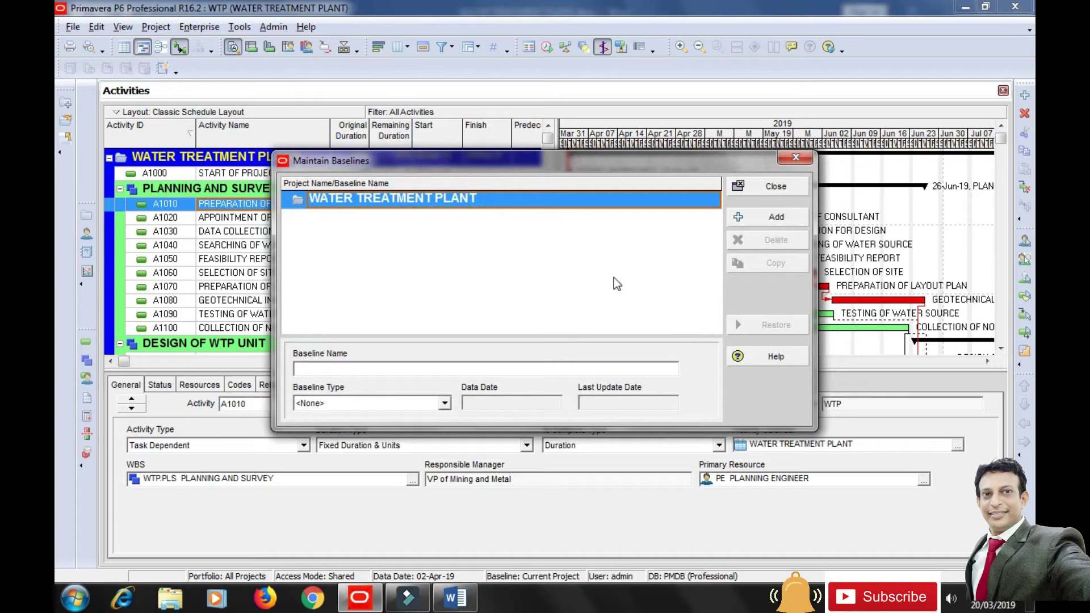
left_click(369, 403)
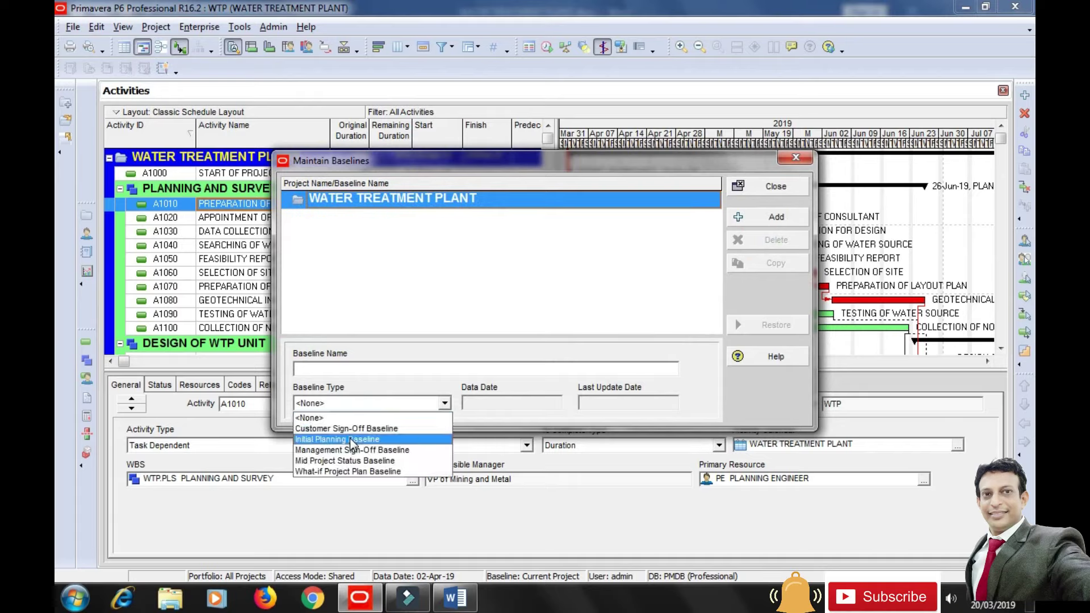
left_click(352, 440)
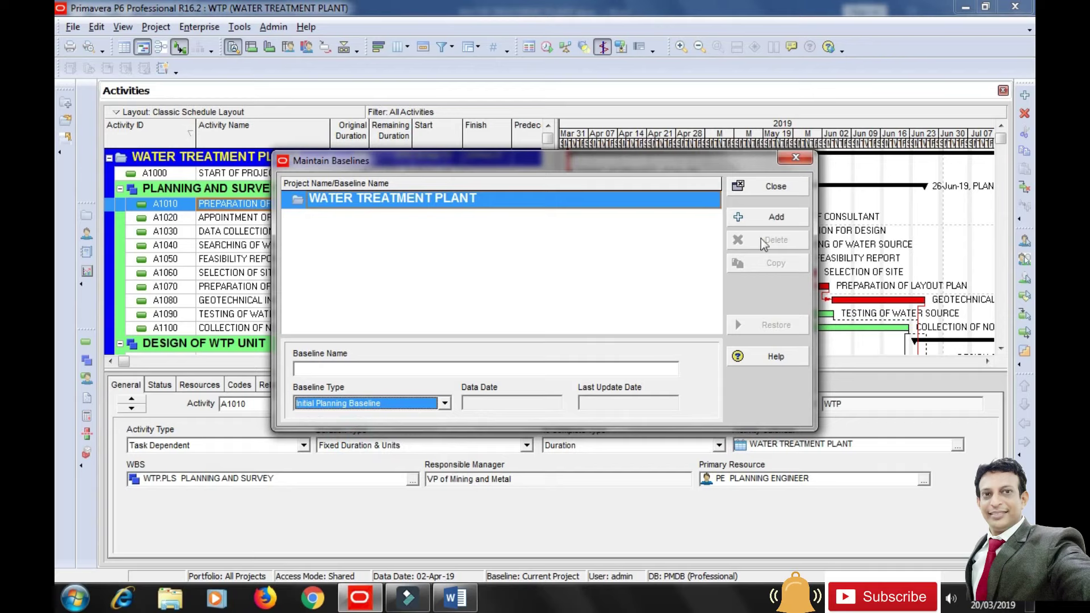
left_click(767, 219)
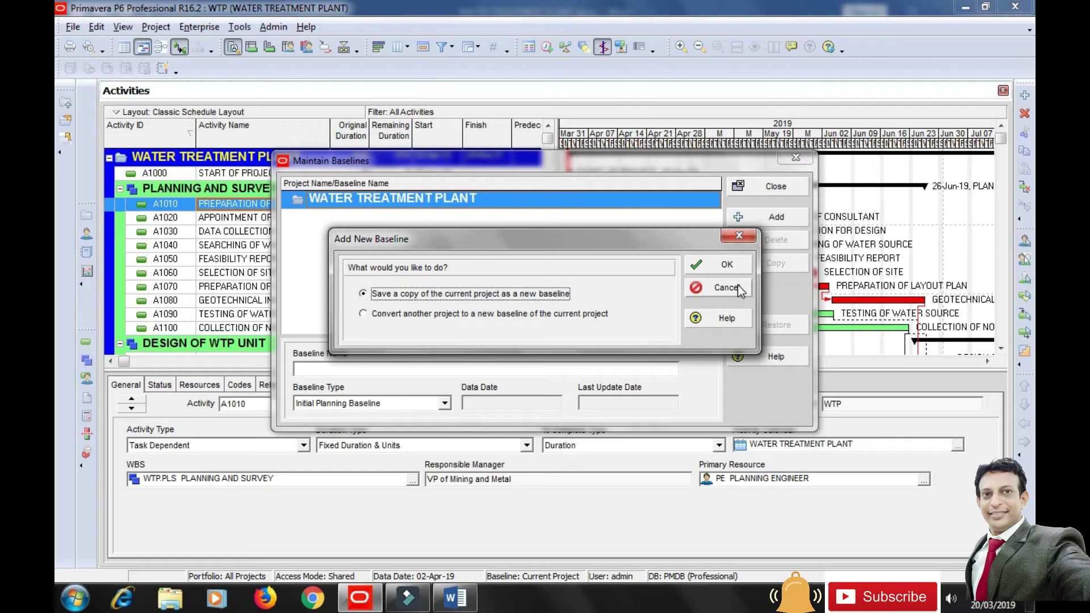
left_click(719, 288)
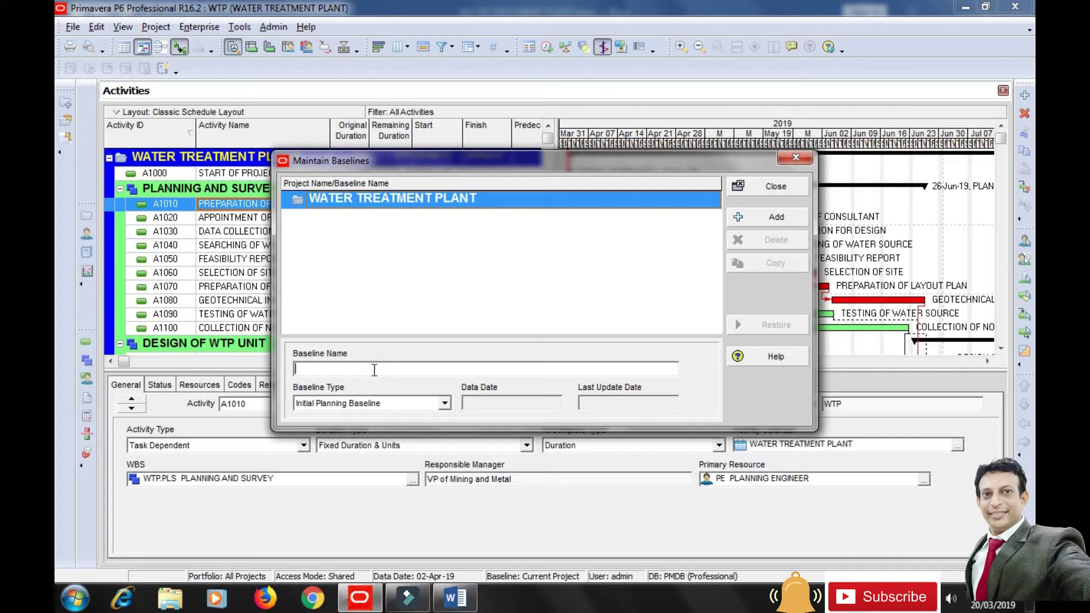
type("water treatment plant")
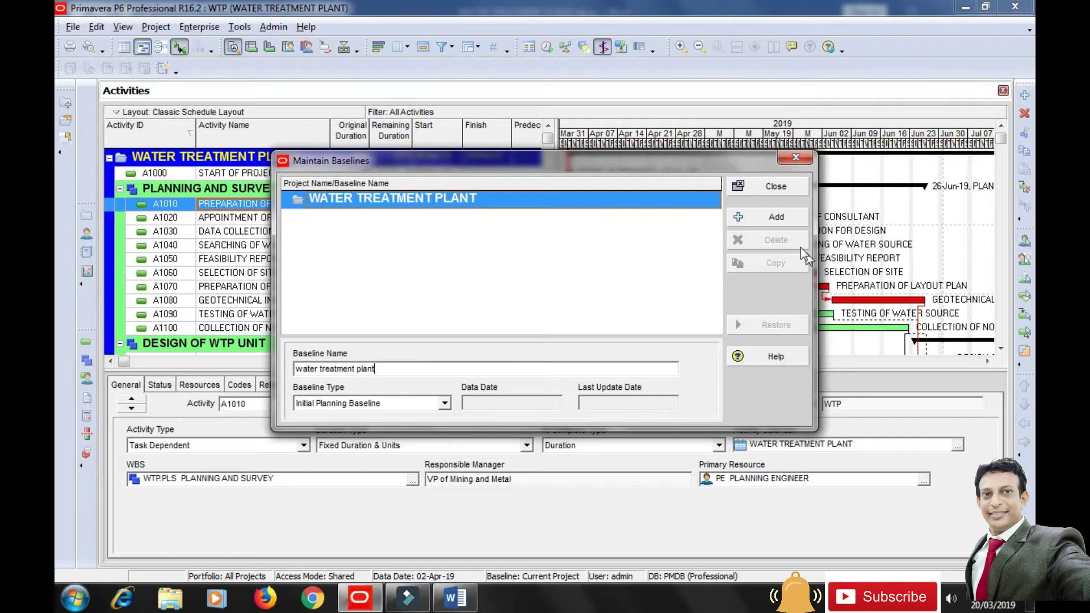
left_click(774, 219)
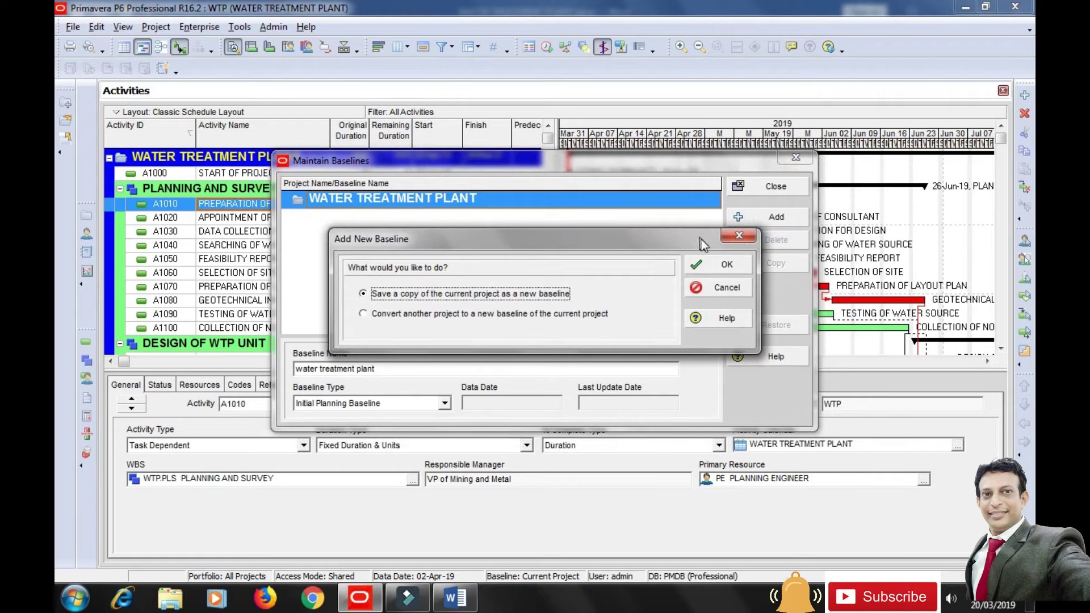
left_click(715, 269)
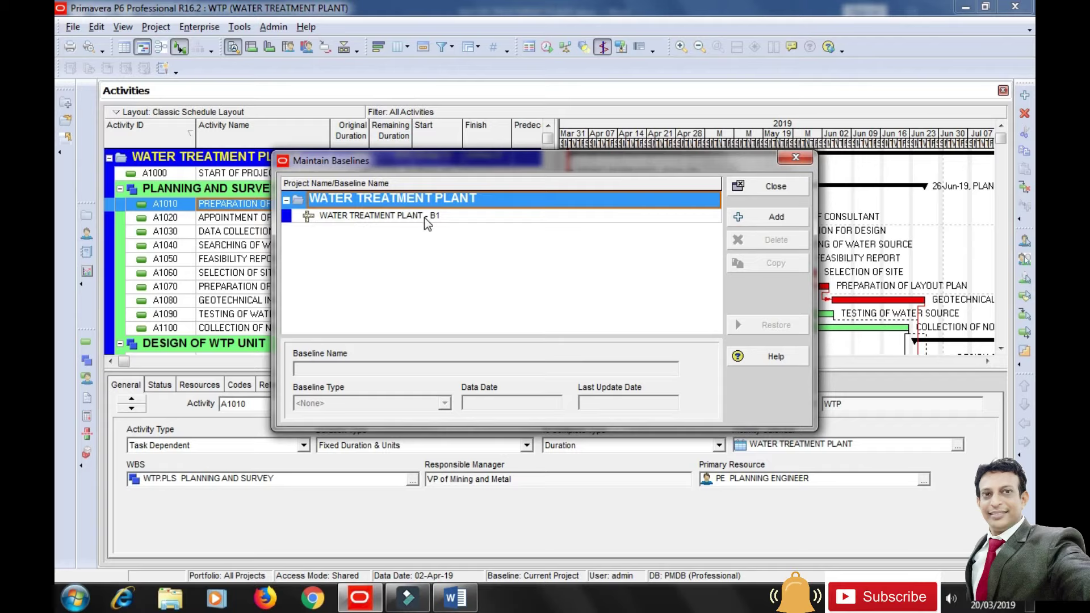
Set the B1 baseline type to Initial Planning Baseline and close the window.
left_click(399, 216)
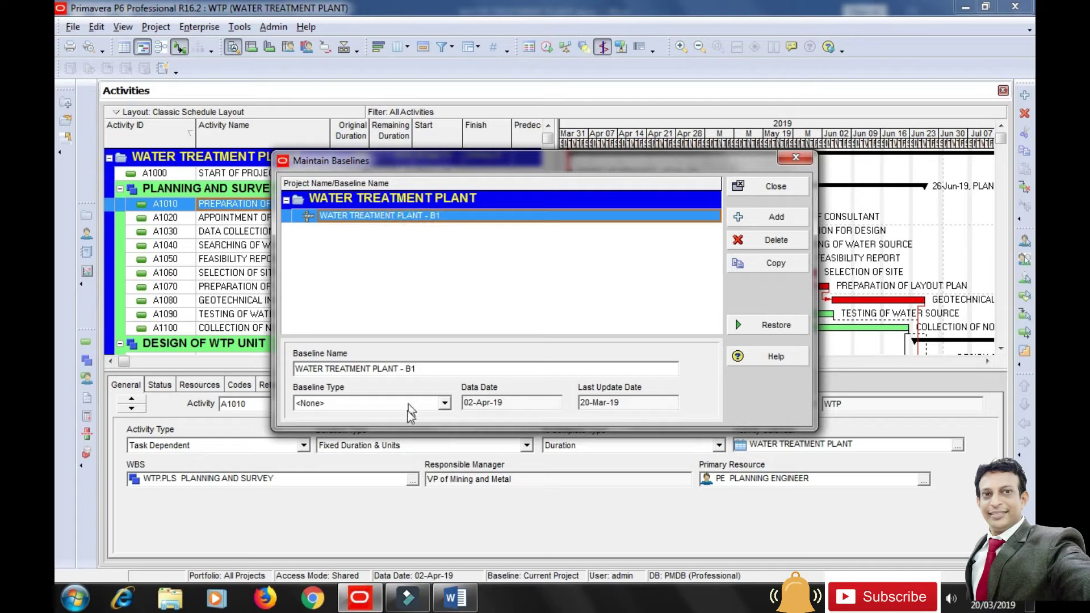
left_click(444, 404)
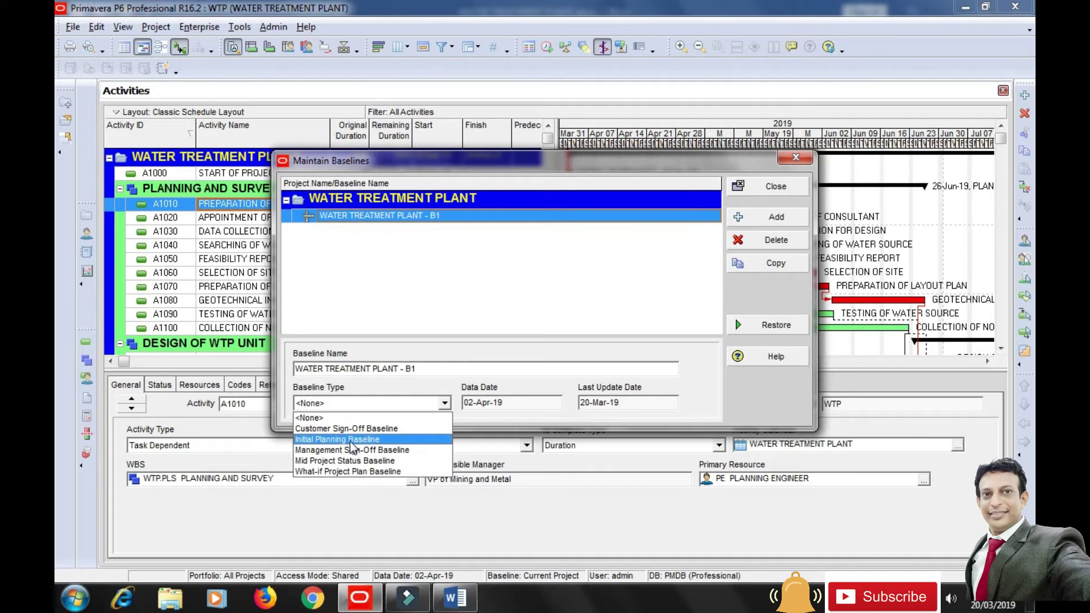
left_click(351, 437)
left_click(537, 312)
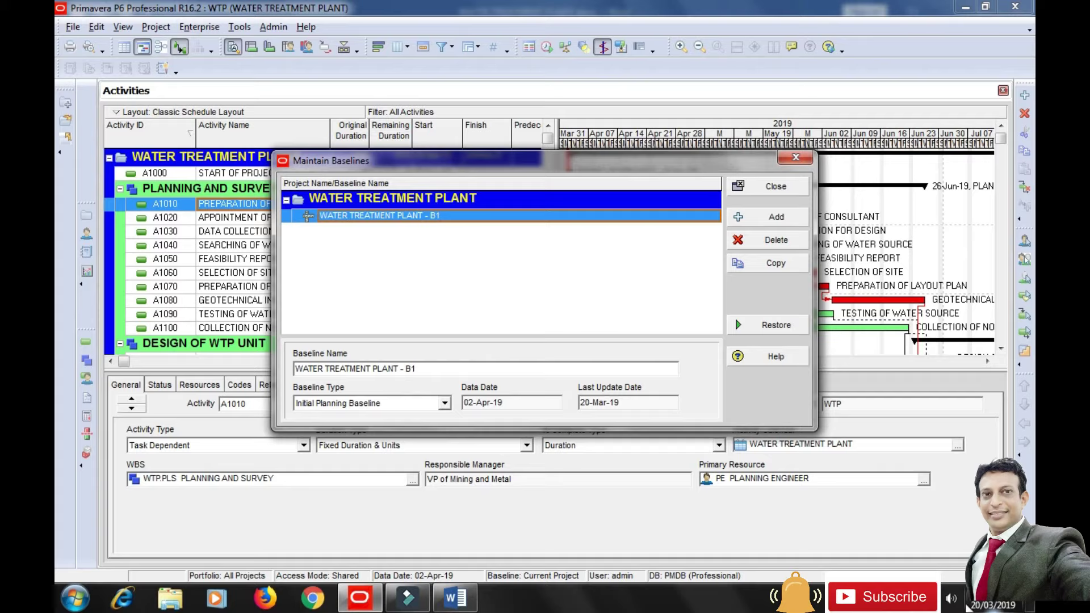
left_click(777, 188)
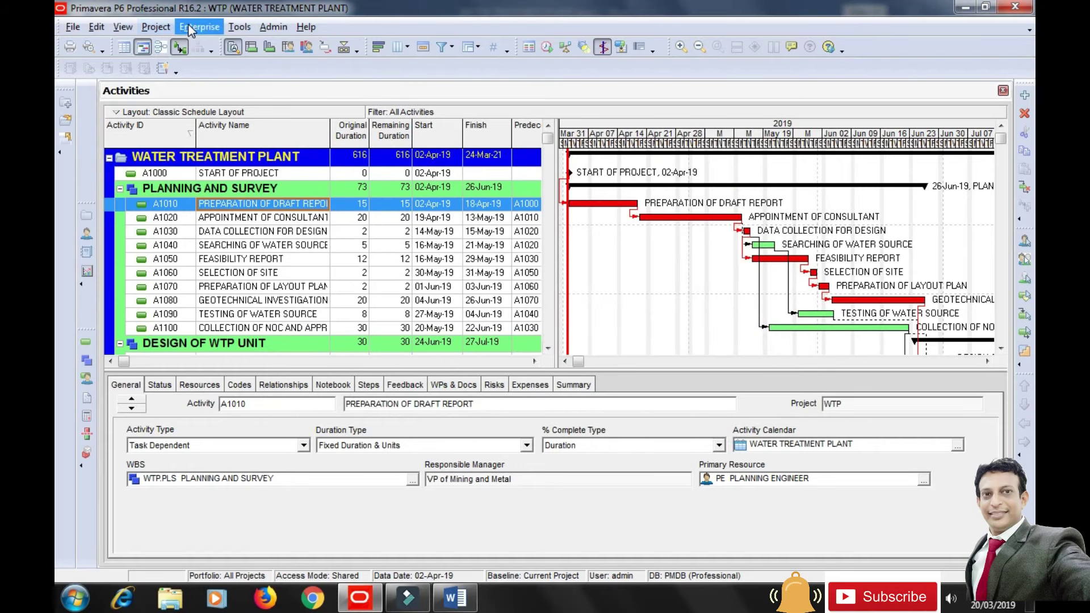
In Assign Baselines, choose WATER TREATMENT PLANT - B1 for both Project Baseline and Primary.
left_click(166, 29)
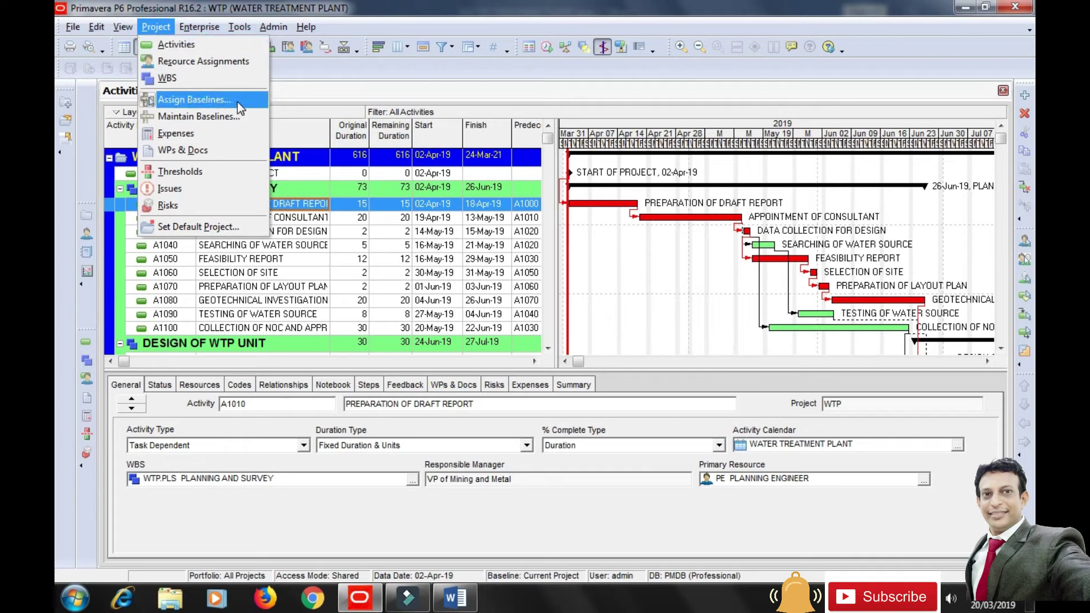
left_click(237, 100)
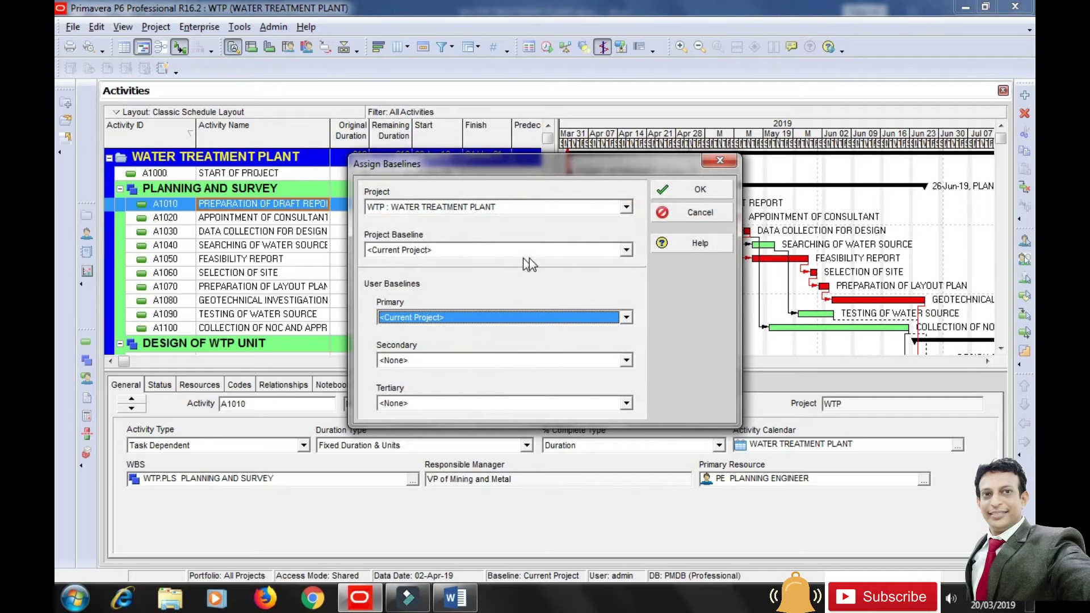
left_click(564, 248)
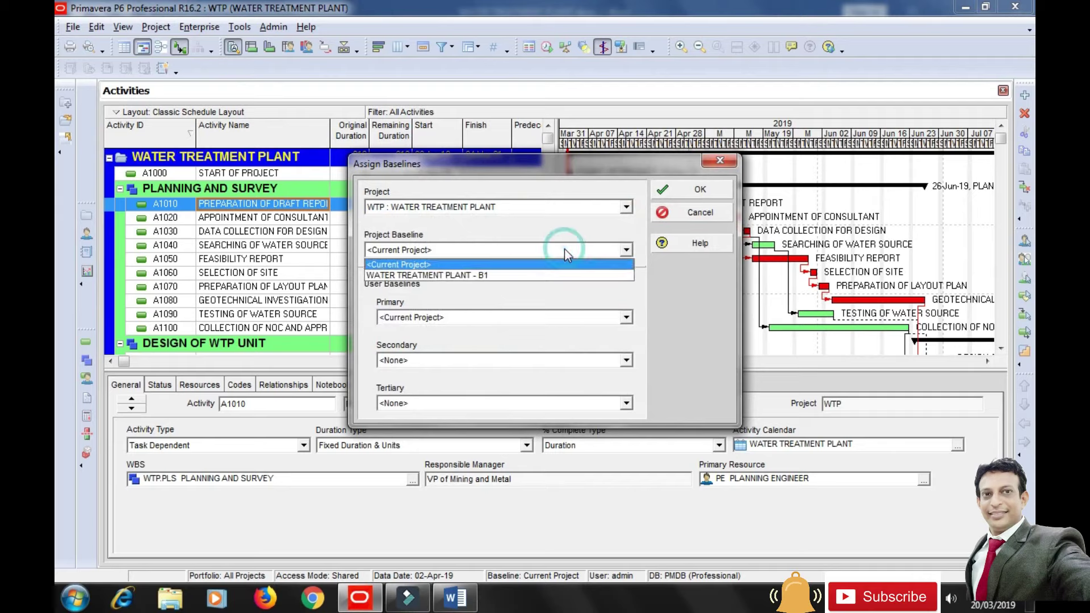
left_click(461, 274)
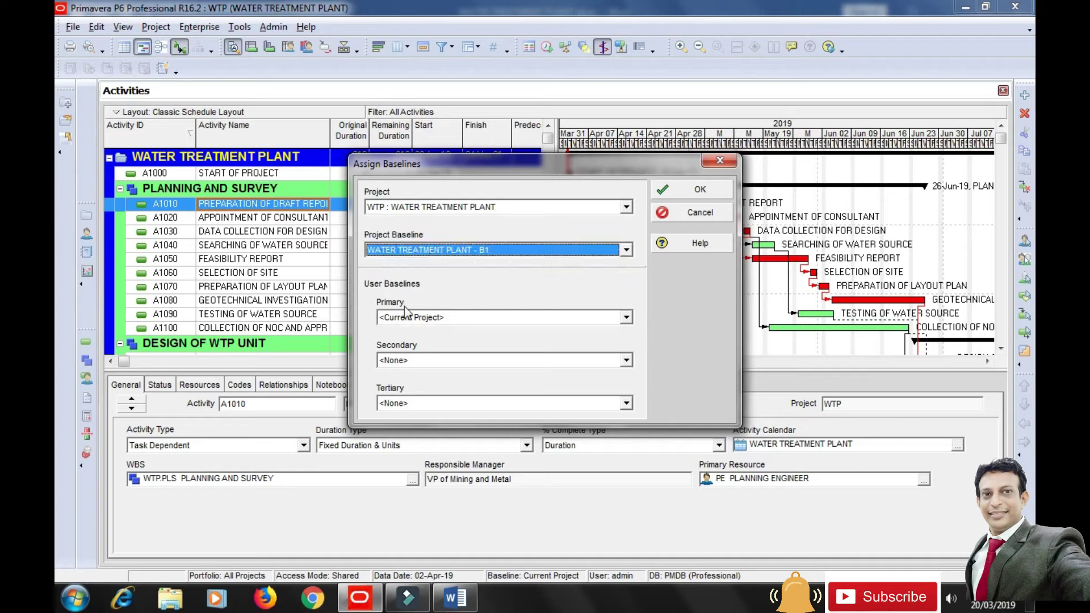
left_click(469, 317)
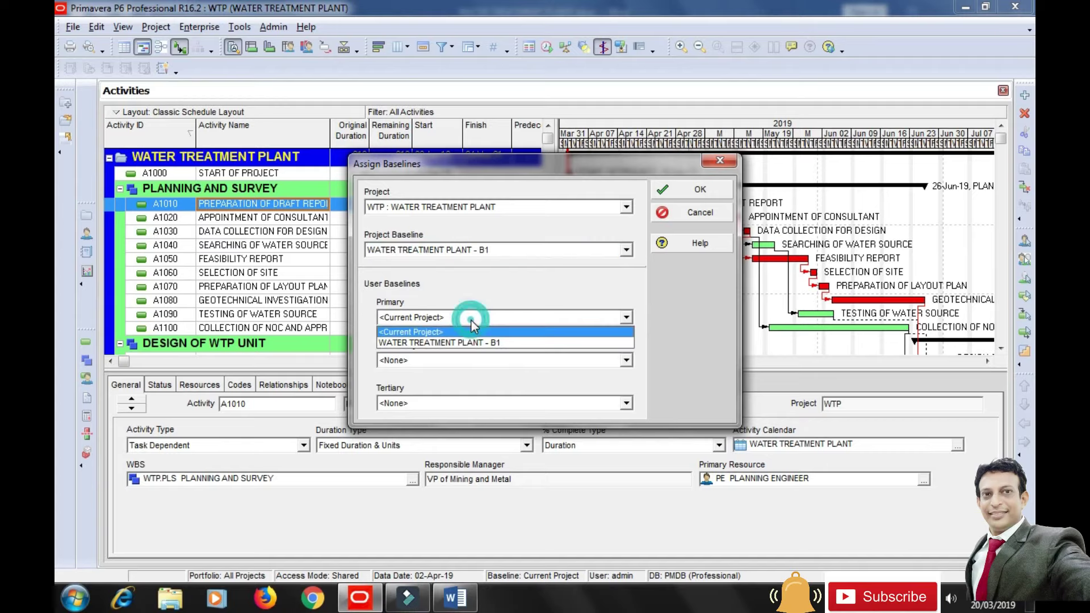
left_click(447, 343)
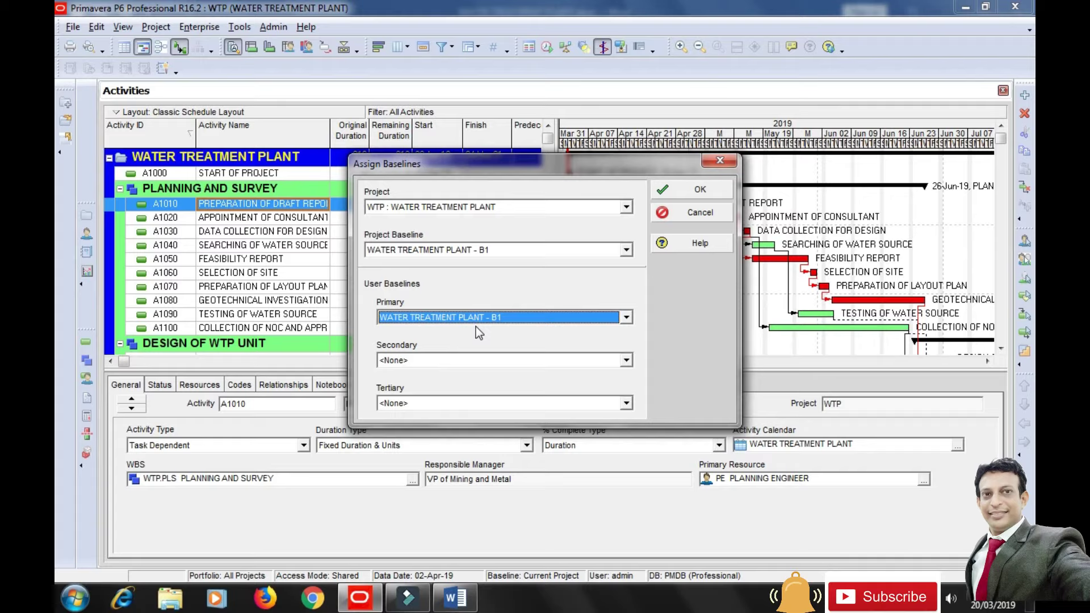
left_click(686, 196)
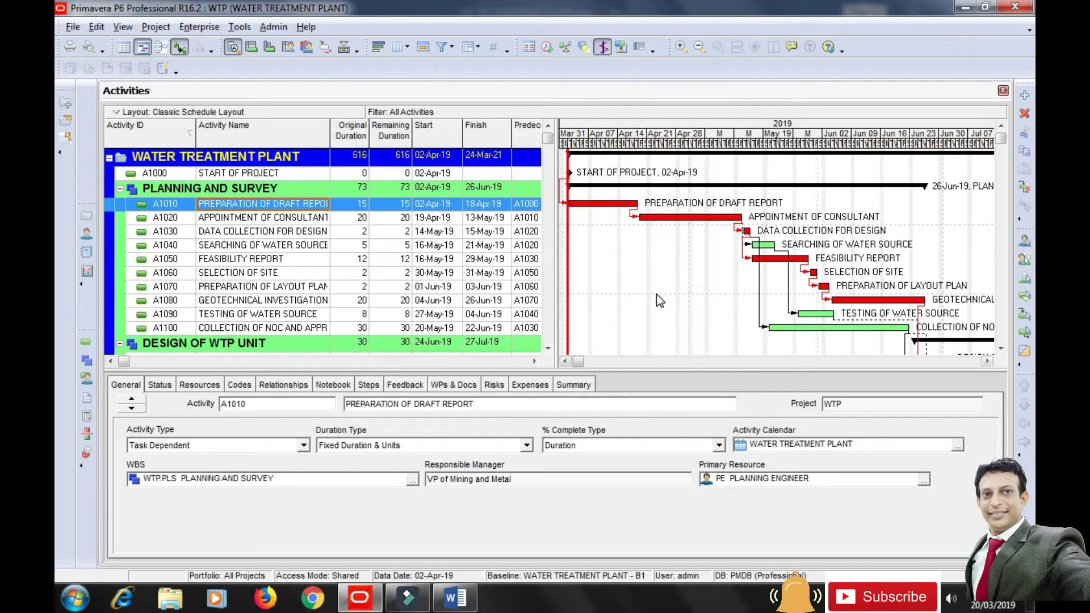
Turn on Primary Baseline bars in the Gantt chart with a chosen bar shape.
right_click(666, 256)
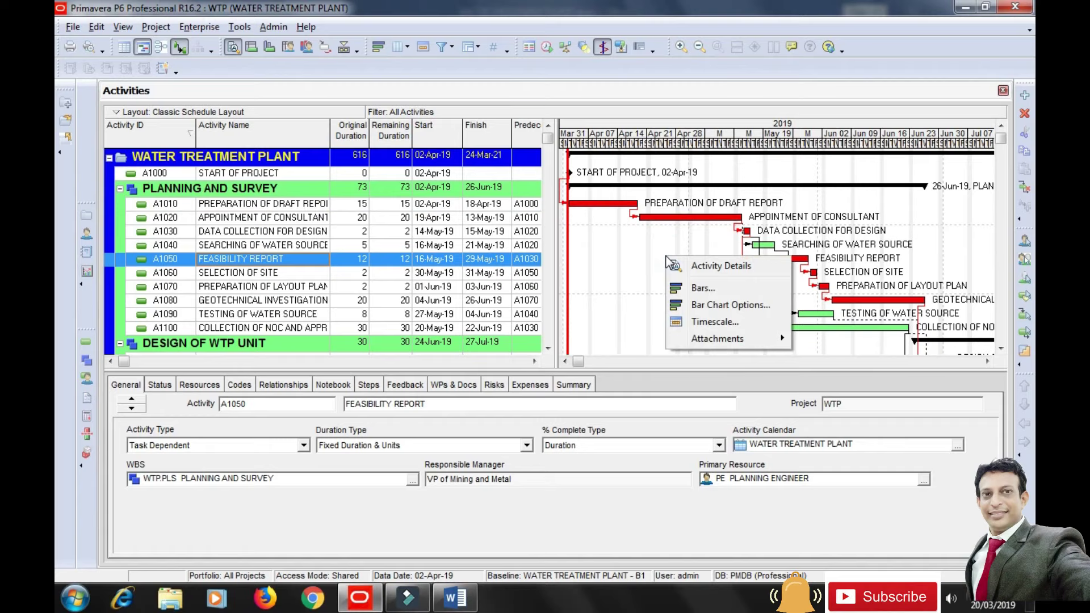
left_click(707, 288)
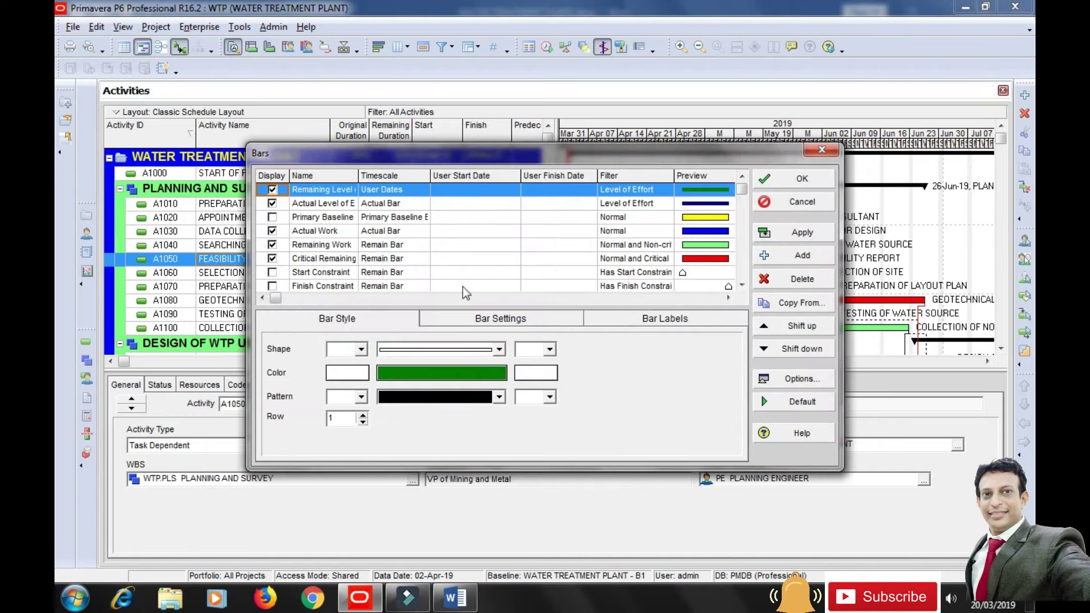
left_click(323, 220)
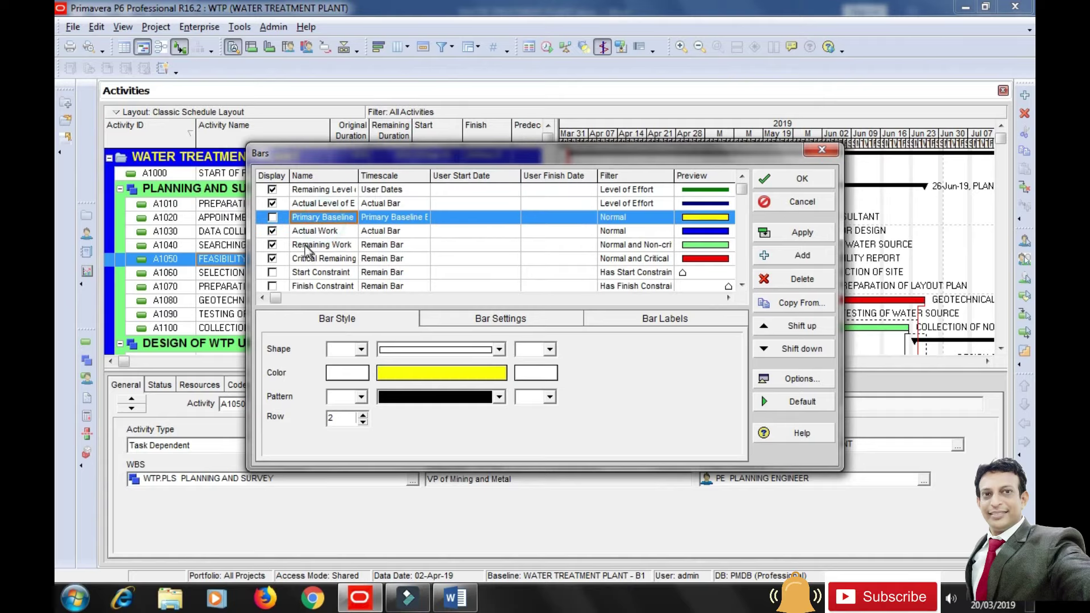
left_click(274, 219)
left_click(499, 349)
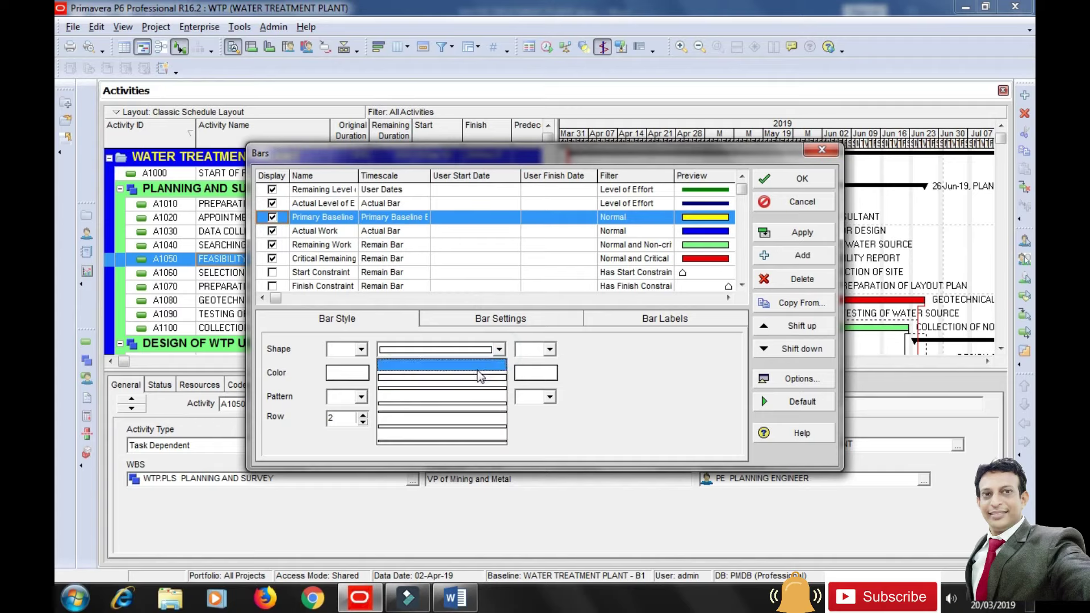
left_click(479, 377)
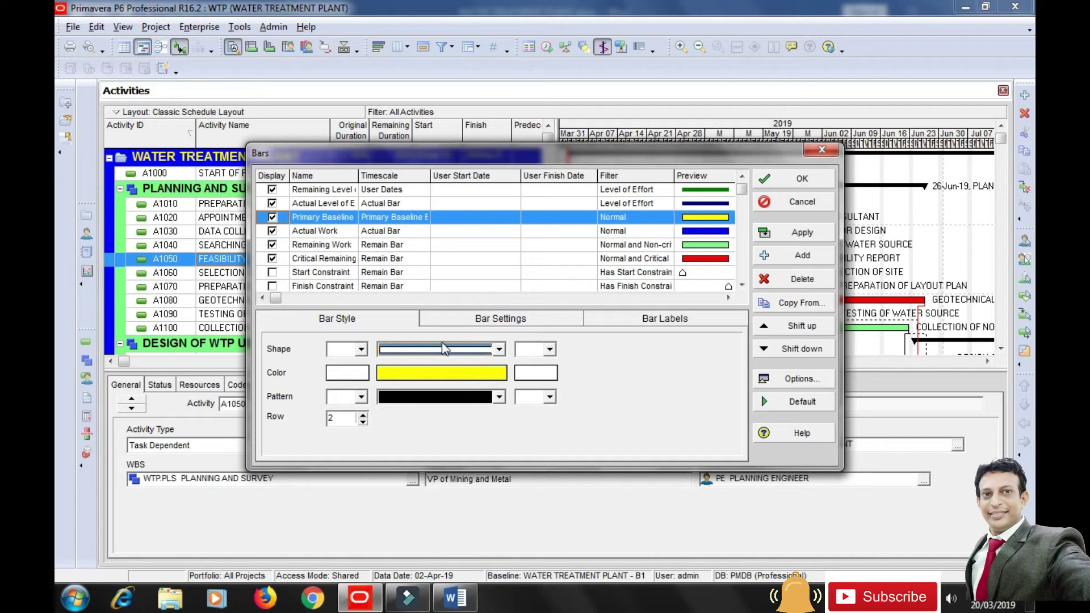
left_click(799, 238)
left_click(801, 188)
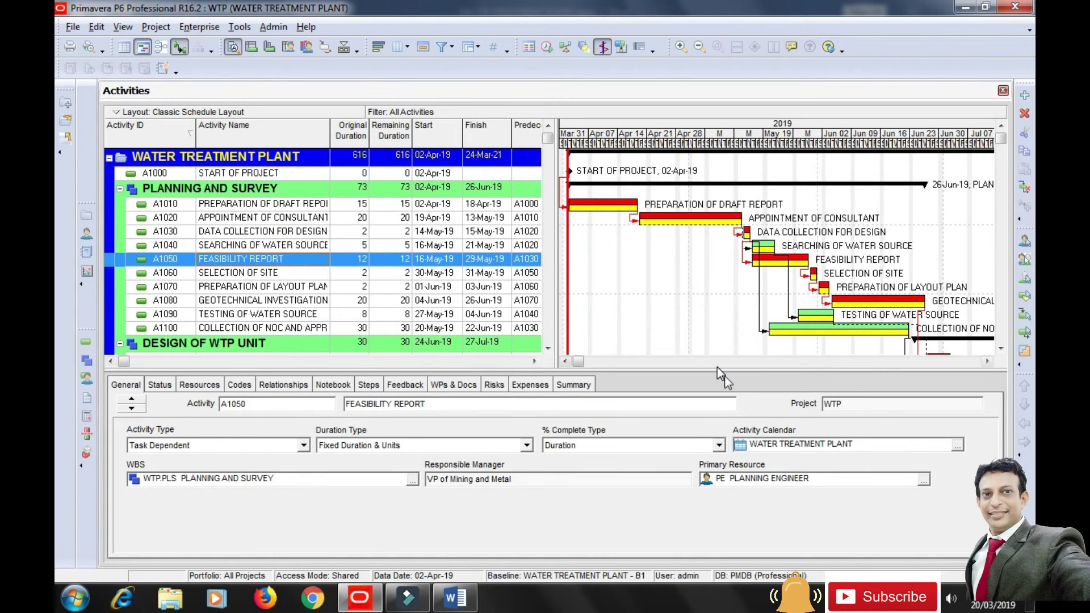
Enlarge the activity area and compress the timescale to whole months to compare bars.
left_click_drag(716, 370, 713, 402)
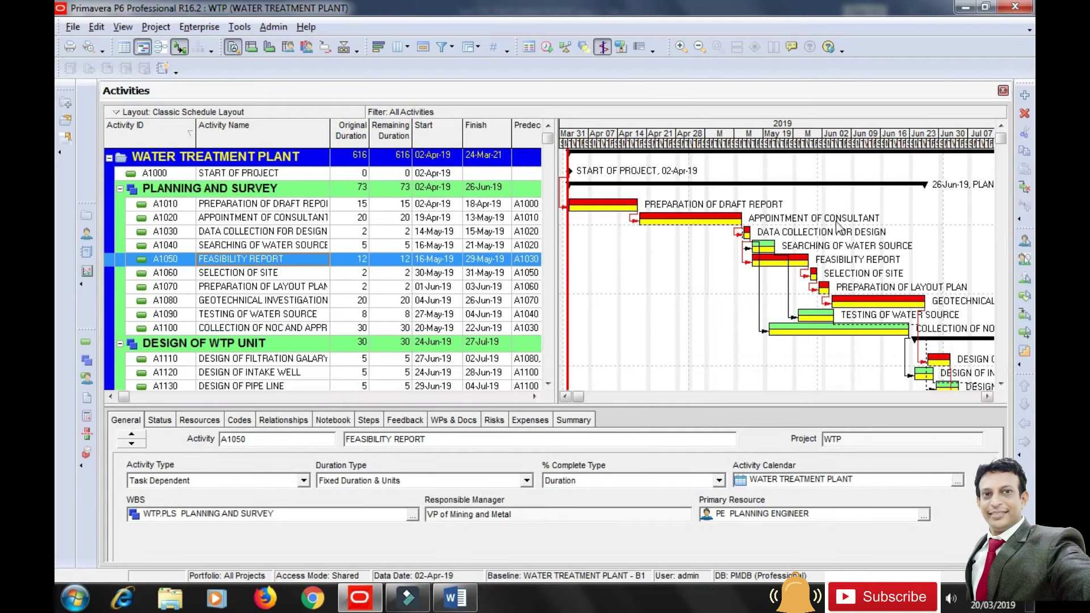
left_click_drag(855, 148, 789, 150)
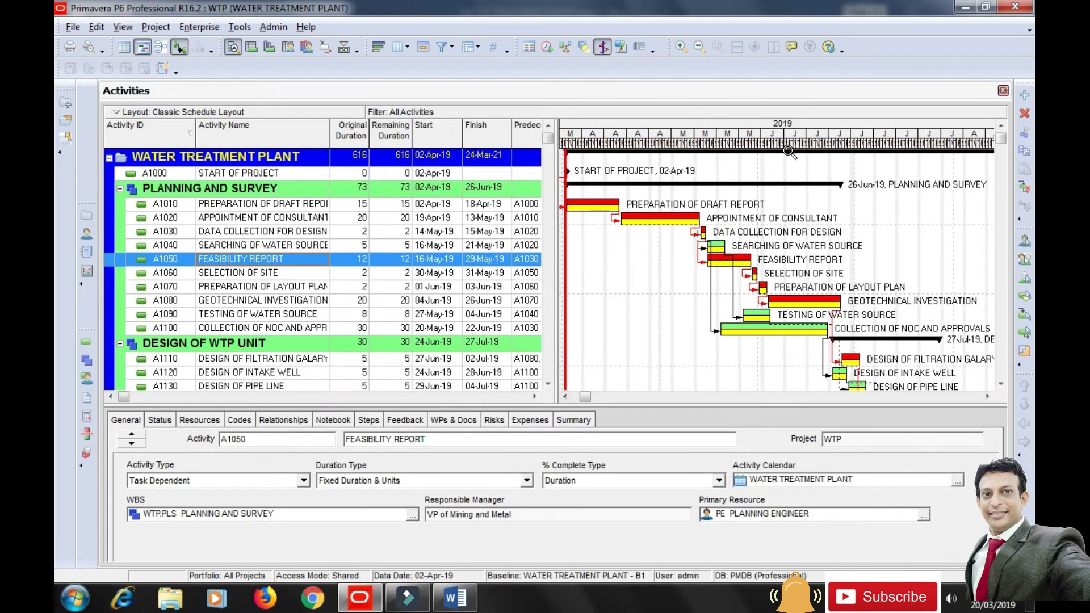
left_click_drag(585, 397, 625, 399)
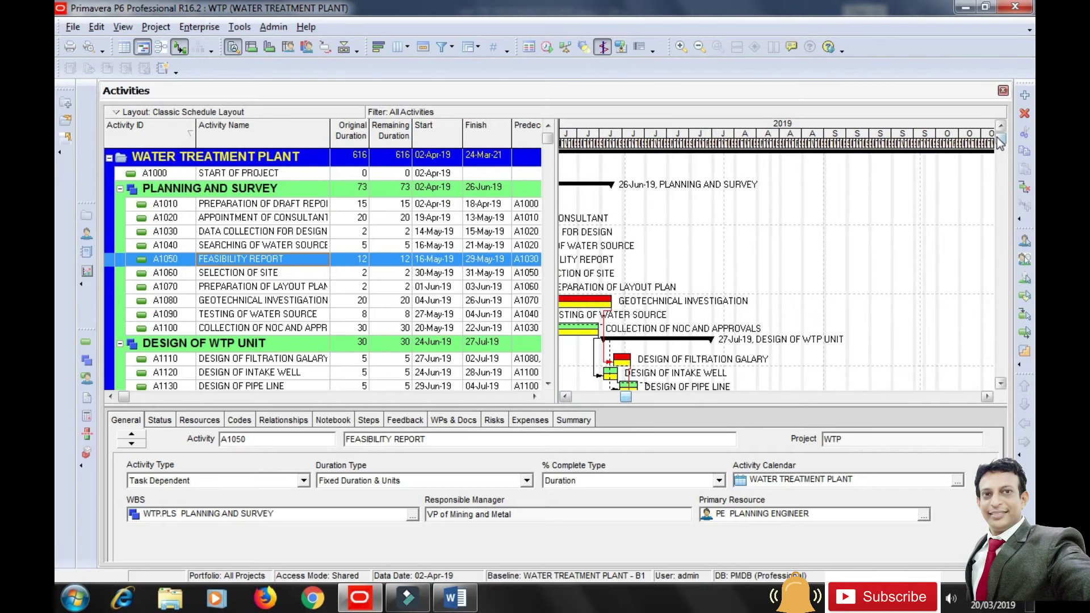
scroll(1003, 166, "down", 1)
scroll(1003, 167, "down", 10)
scroll(1000, 157, "up", 10)
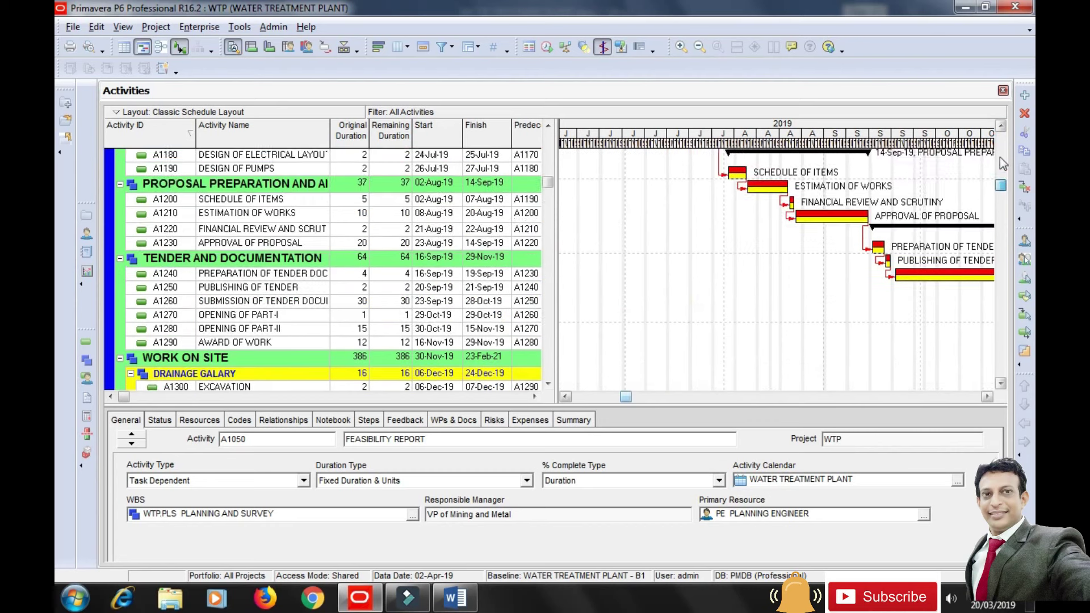
scroll(1000, 139, "up", 1)
left_click_drag(622, 398, 574, 408)
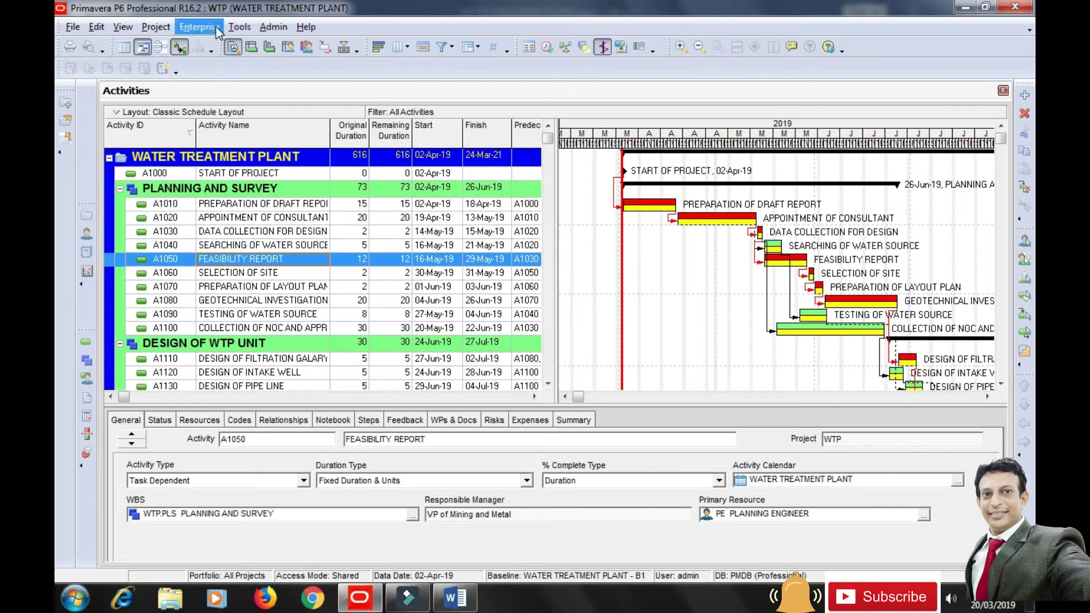
Update progress with a new data date of 11-Jun-19 and apply it.
left_click(239, 27)
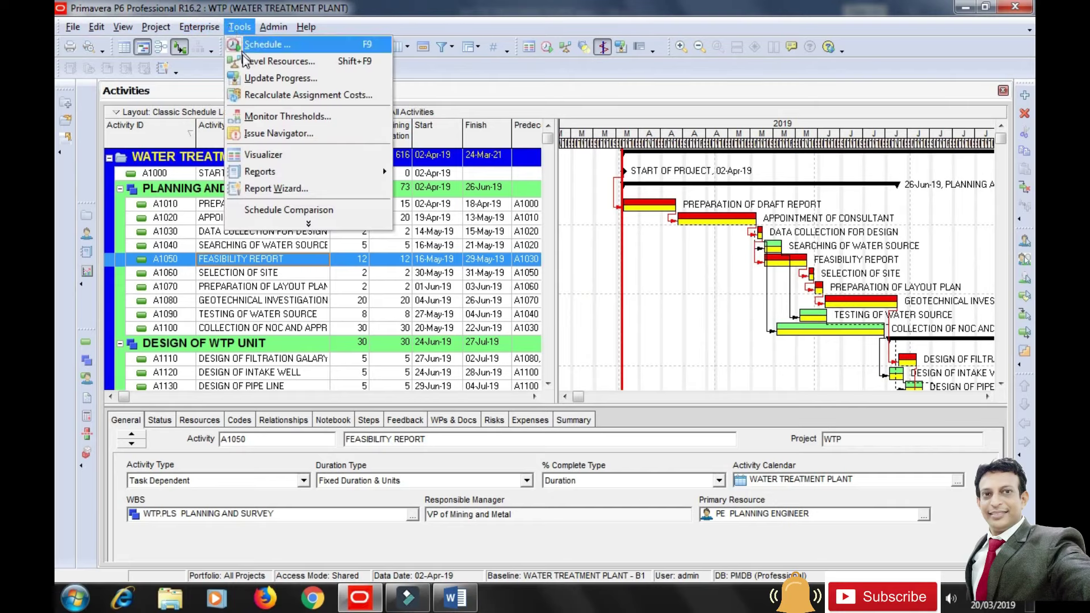
left_click(277, 76)
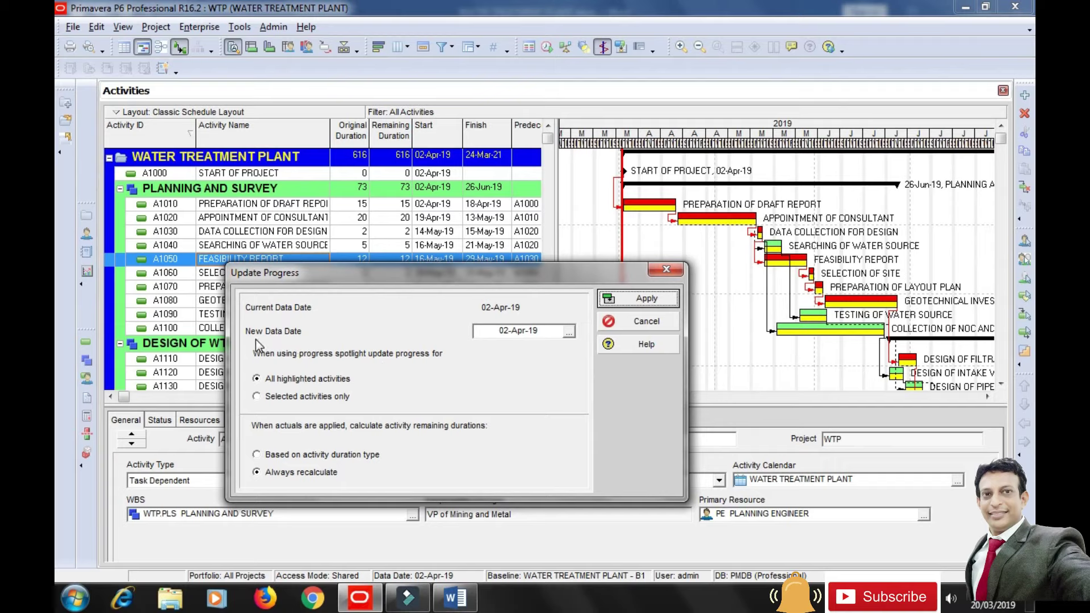
left_click(569, 333)
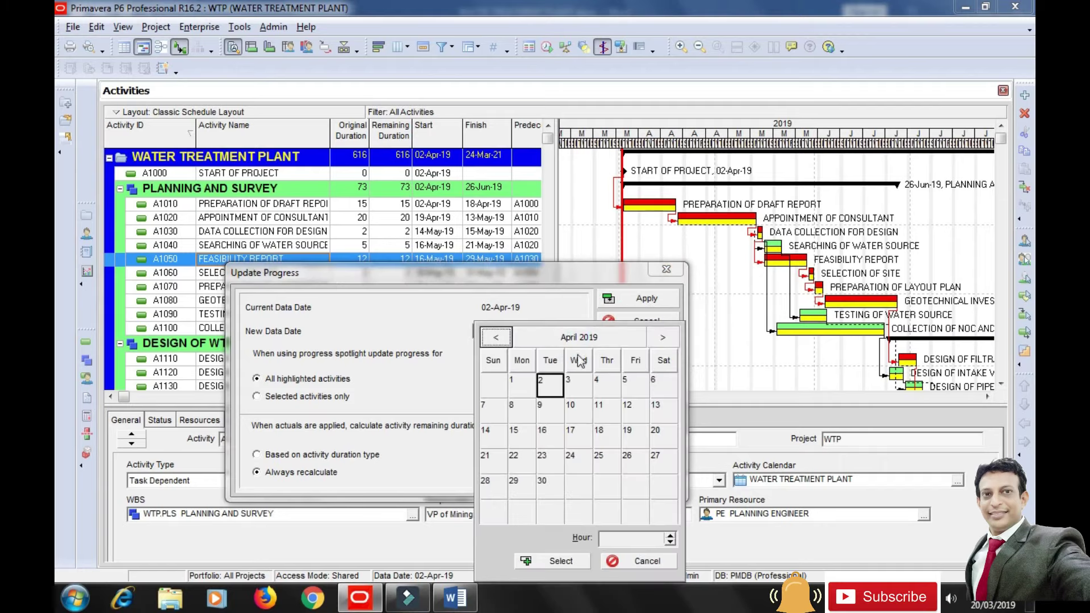
left_click(663, 338)
left_click(662, 338)
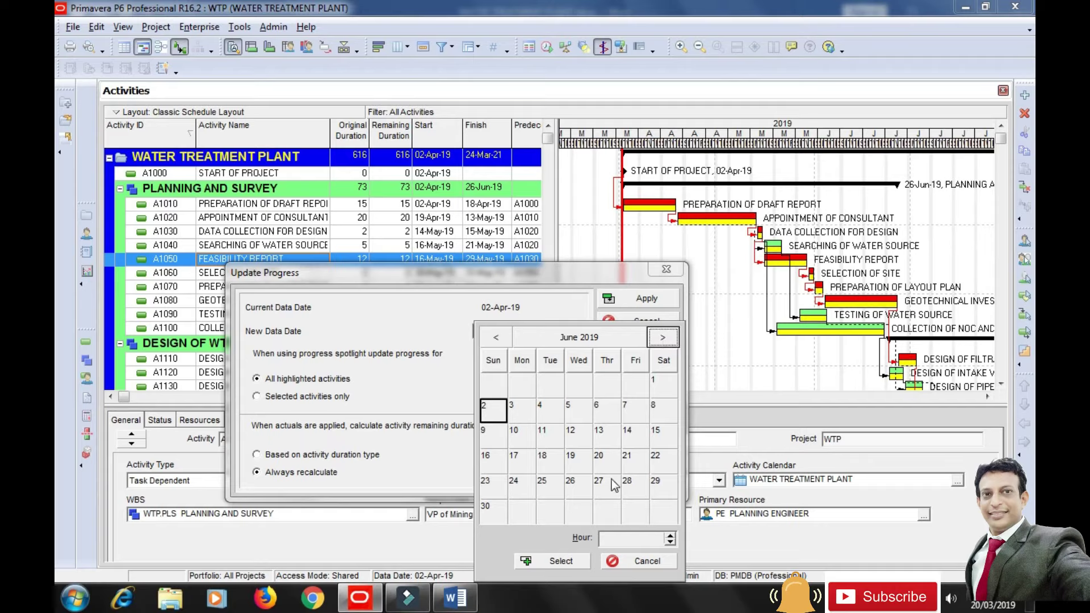
left_click(550, 438)
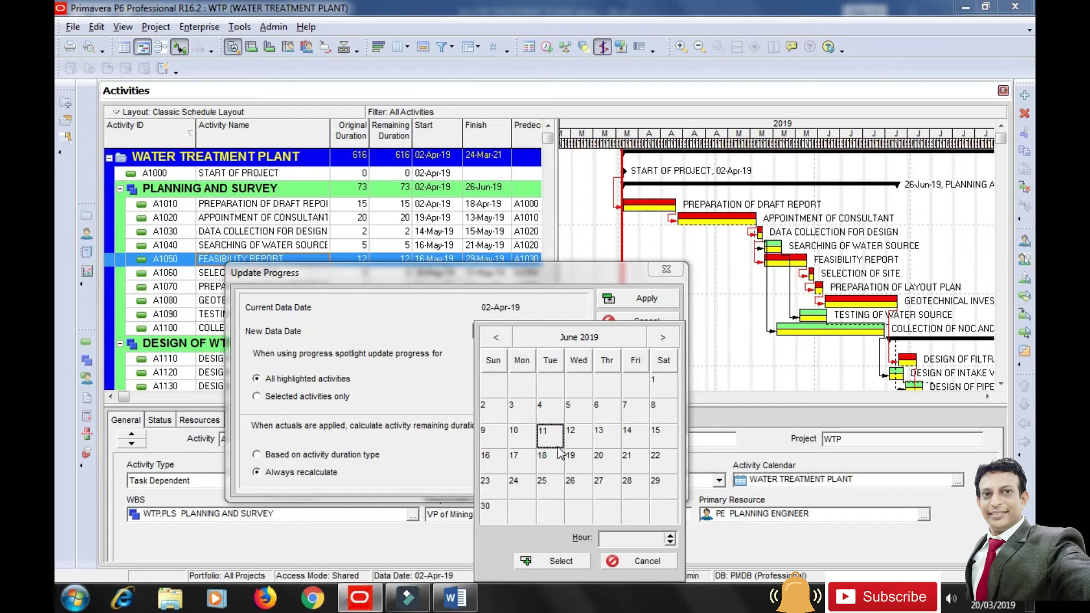
left_click(561, 562)
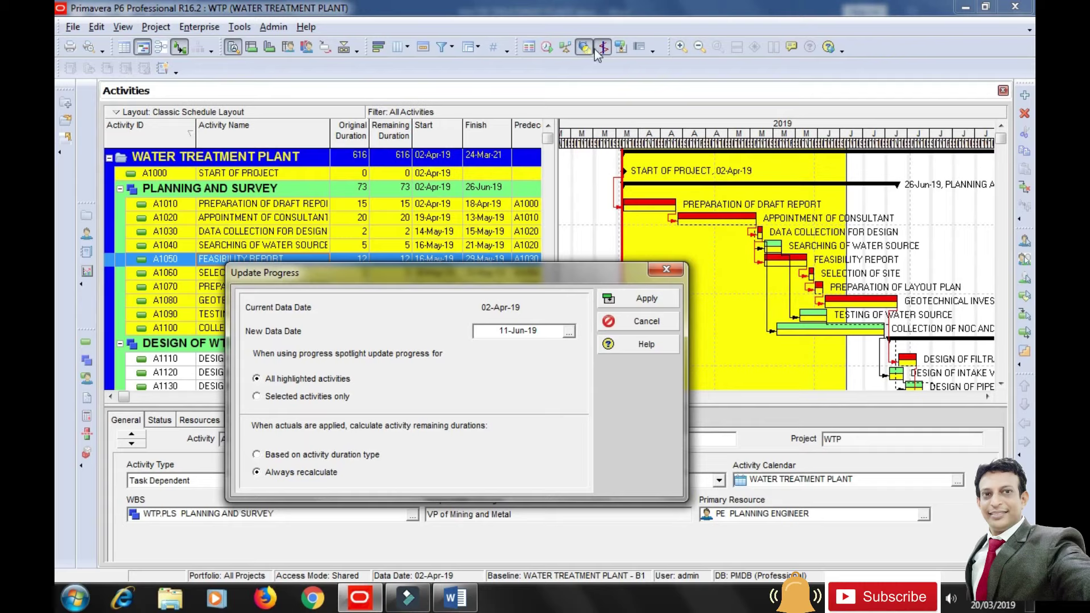
left_click_drag(628, 282, 615, 359)
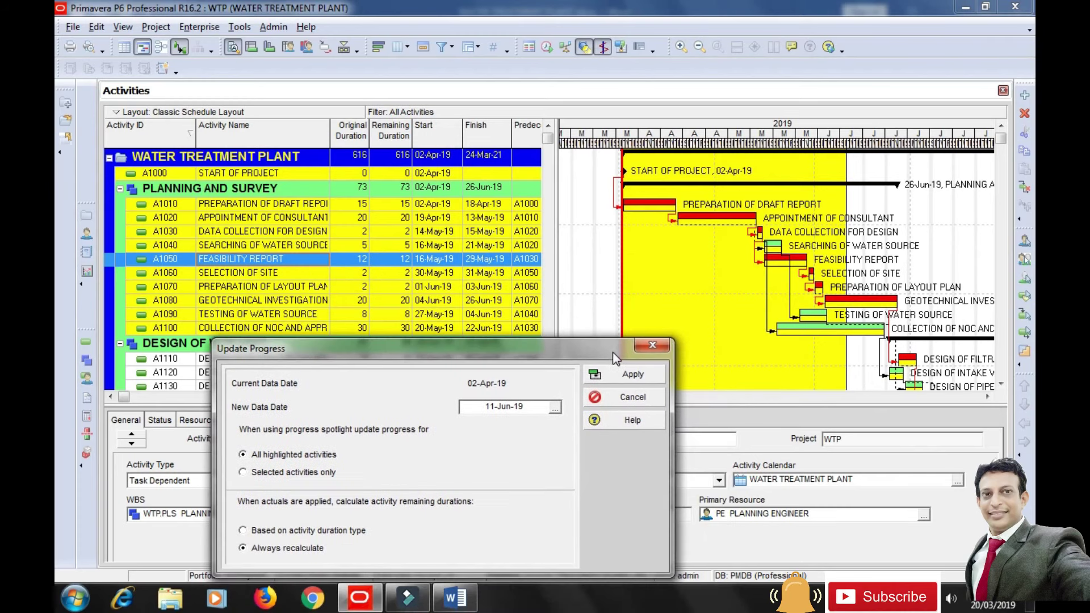
left_click(642, 380)
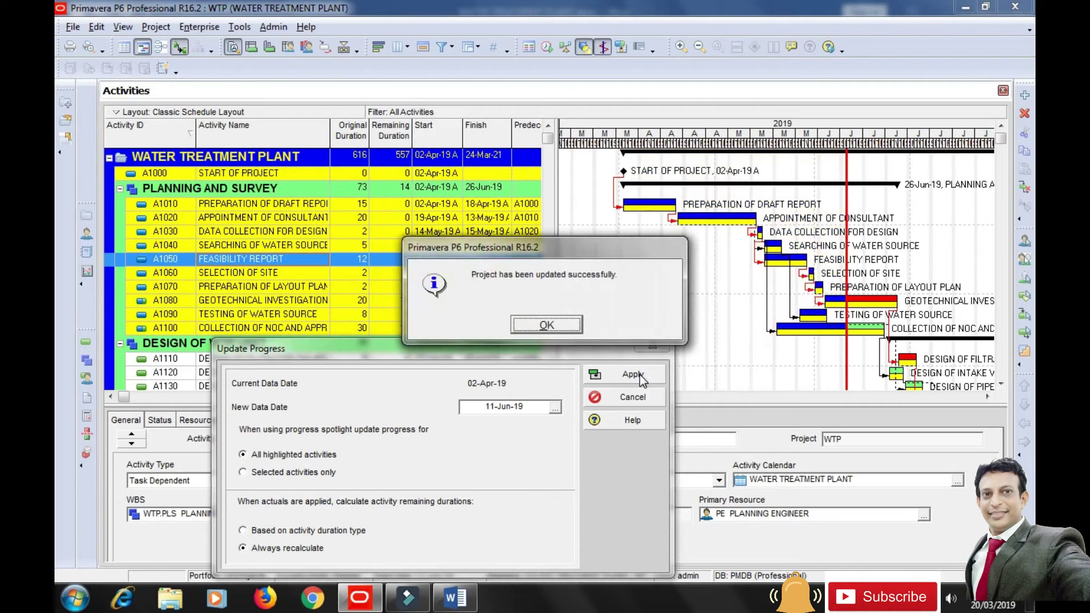
left_click(554, 327)
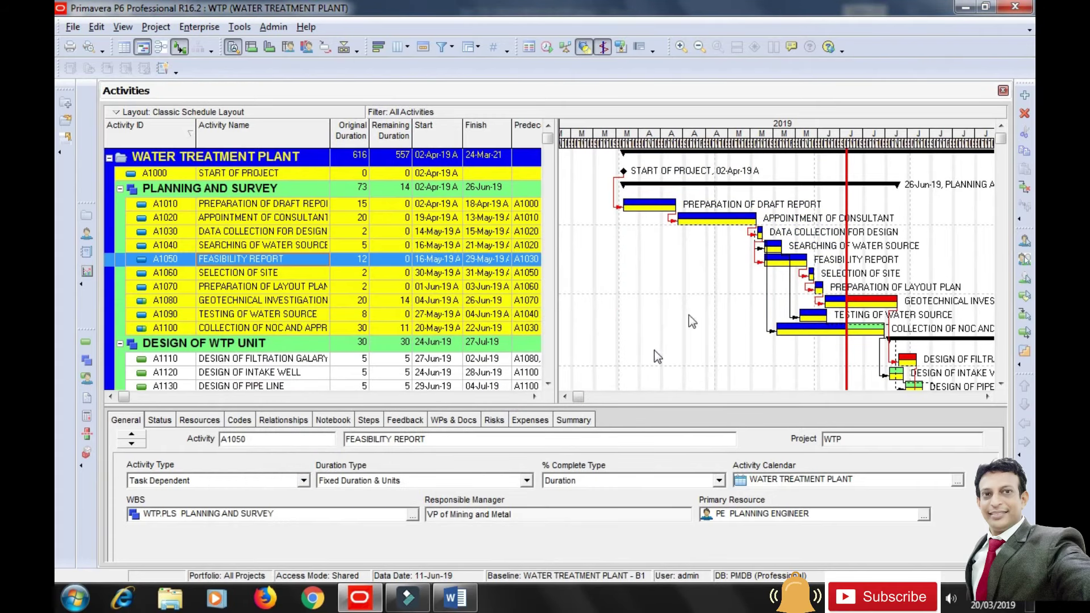
Stretch the timescale to weeks and scroll the Gantt chart to later weeks.
left_click_drag(651, 405, 651, 409)
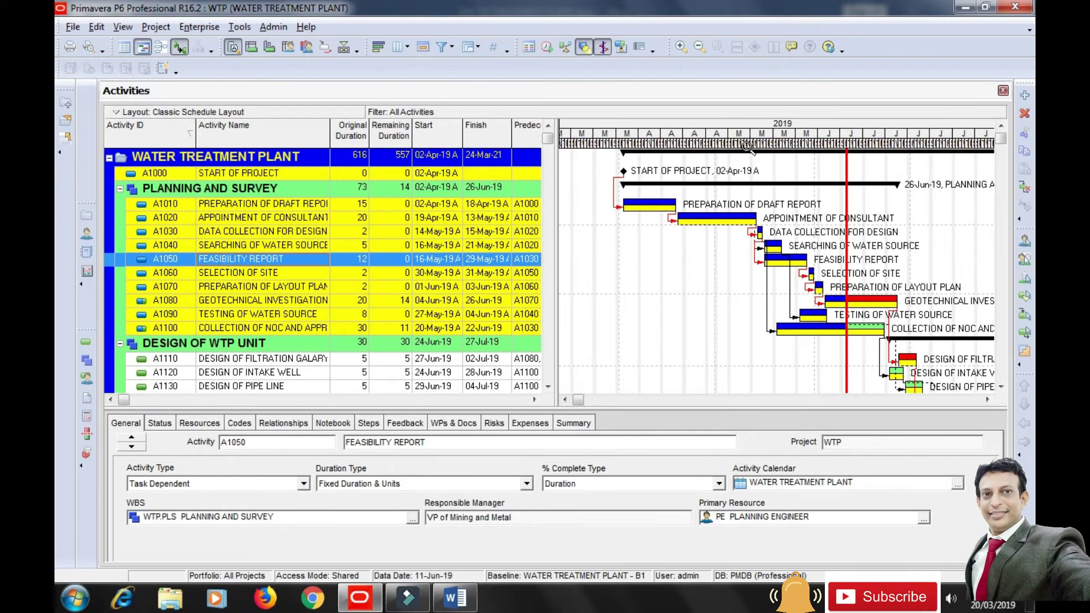
left_click_drag(749, 150, 812, 153)
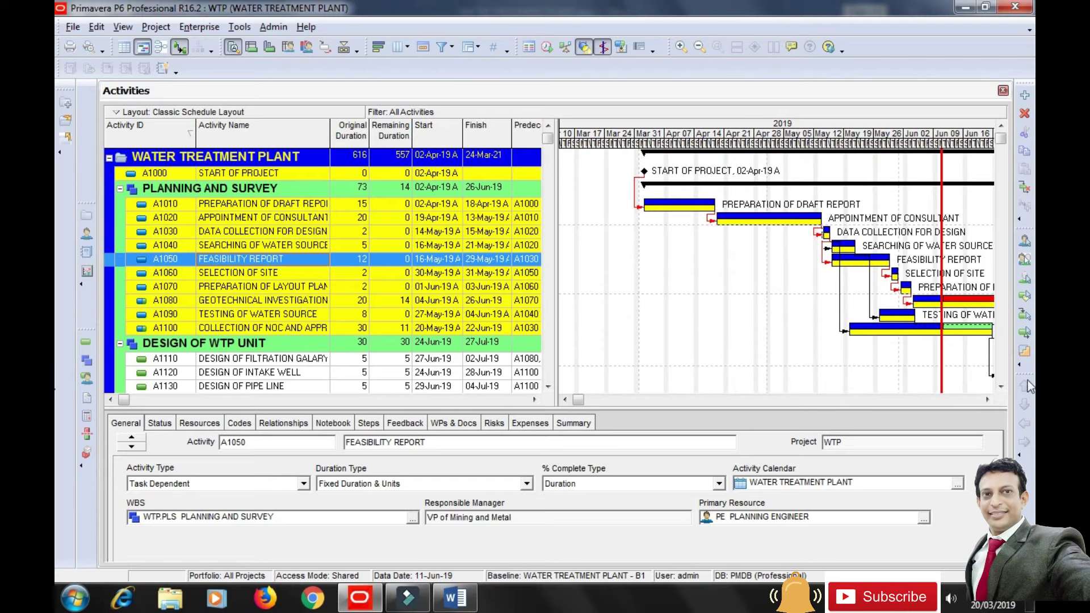
left_click(987, 400)
left_click(985, 400)
left_click(987, 399)
left_click(986, 400)
left_click(987, 400)
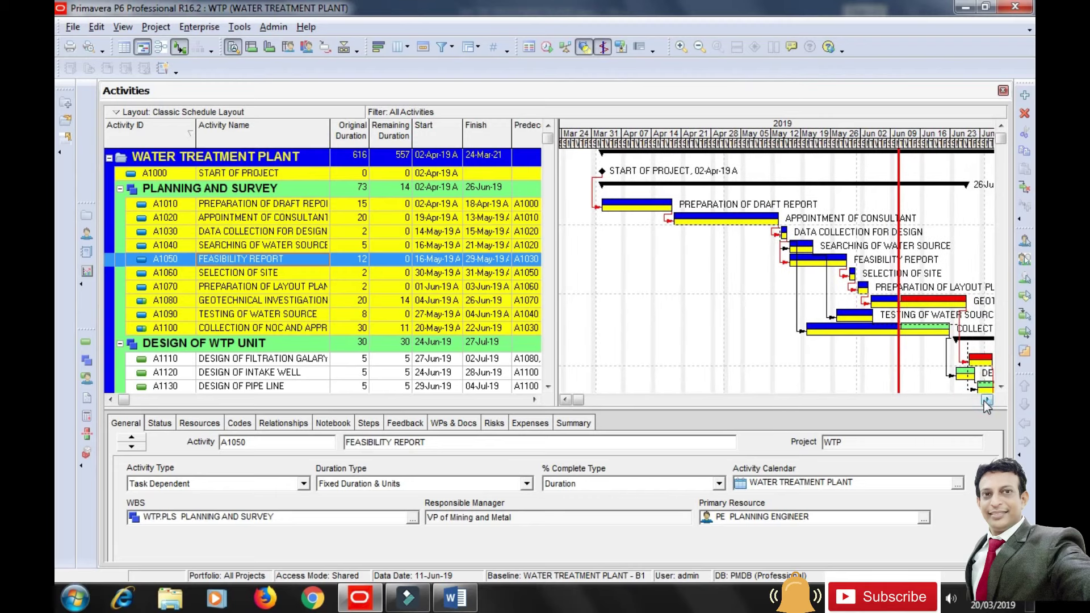
left_click(986, 400)
left_click(985, 401)
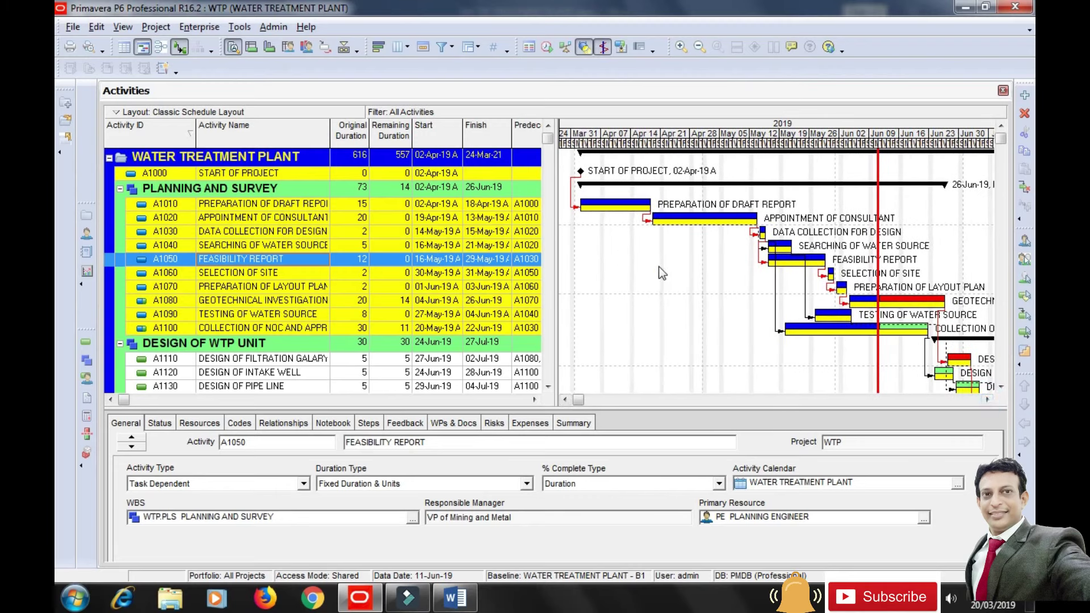
Bring up the Gantt chart's Bars settings and move the window to the lower left.
right_click(647, 254)
left_click(687, 299)
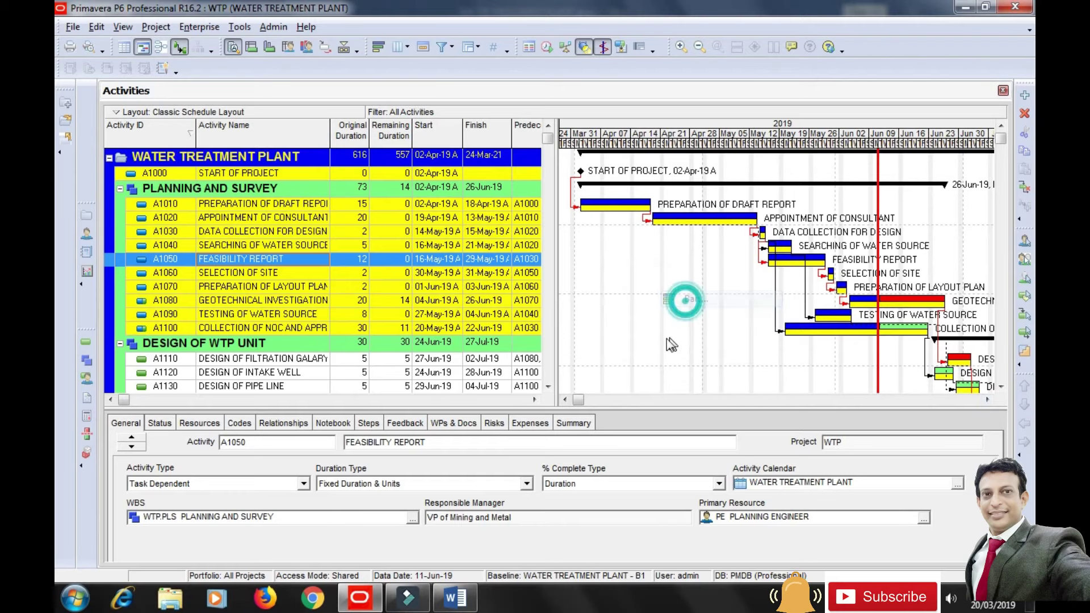
left_click_drag(529, 159, 416, 282)
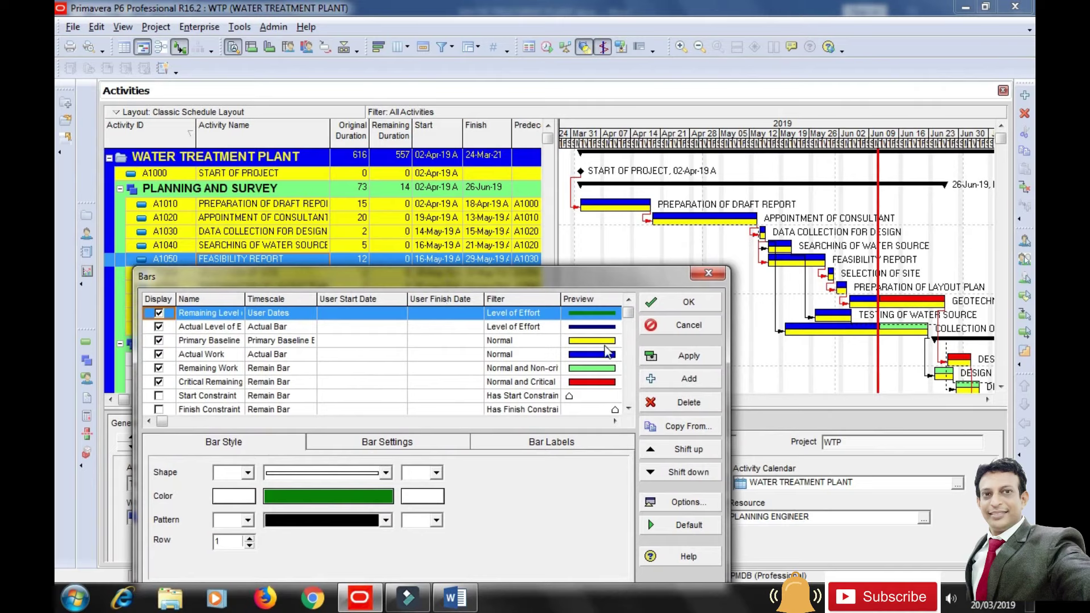
Check the Actual Work, Primary Baseline, Critical Remaining and Remaining Work bar styles, then close Bars.
left_click(281, 354)
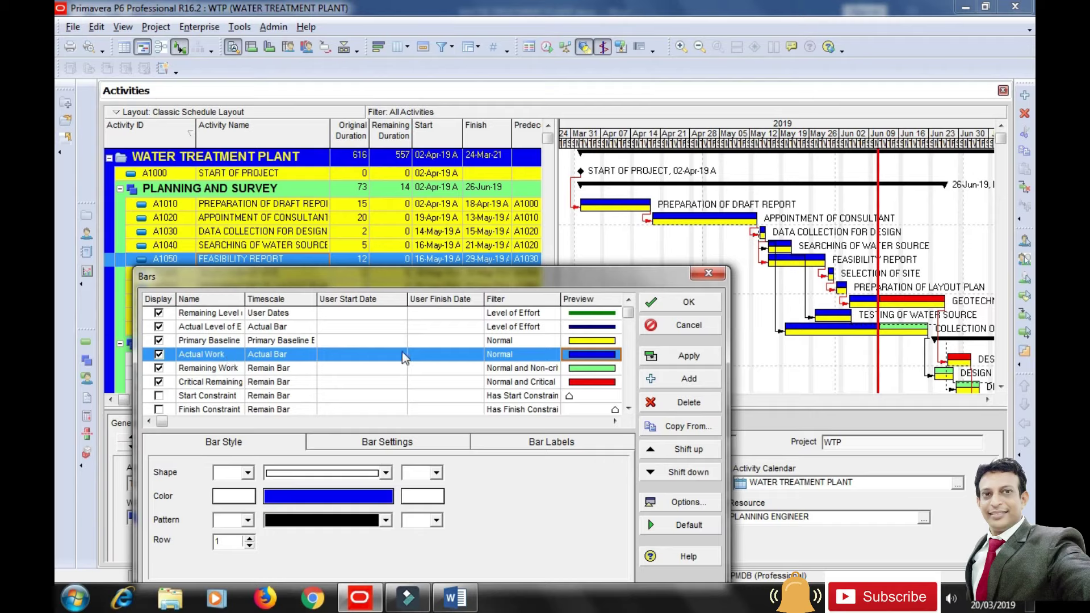
left_click(576, 339)
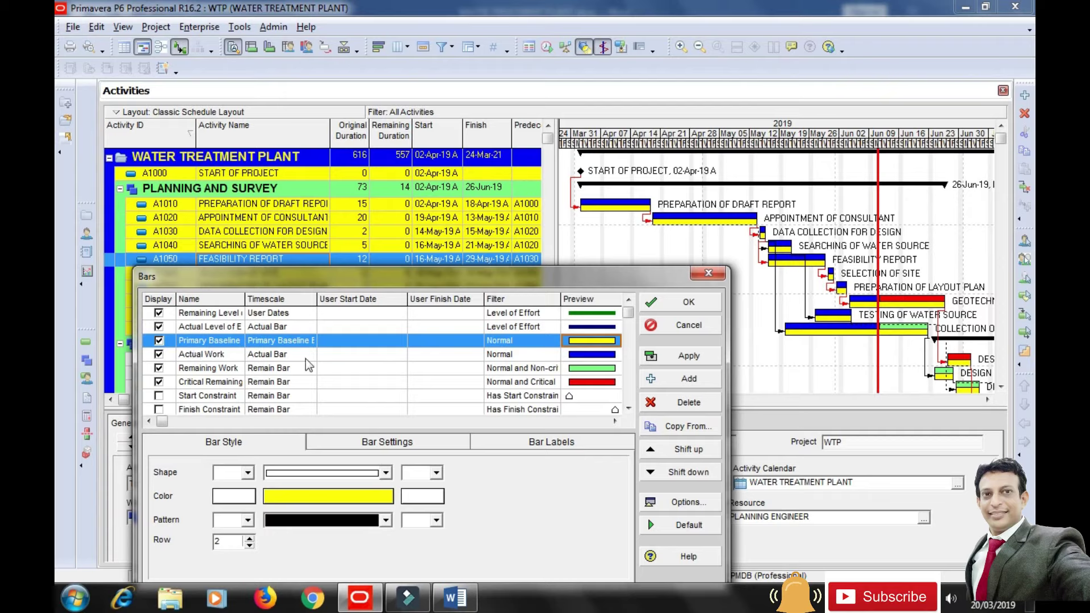
left_click(236, 382)
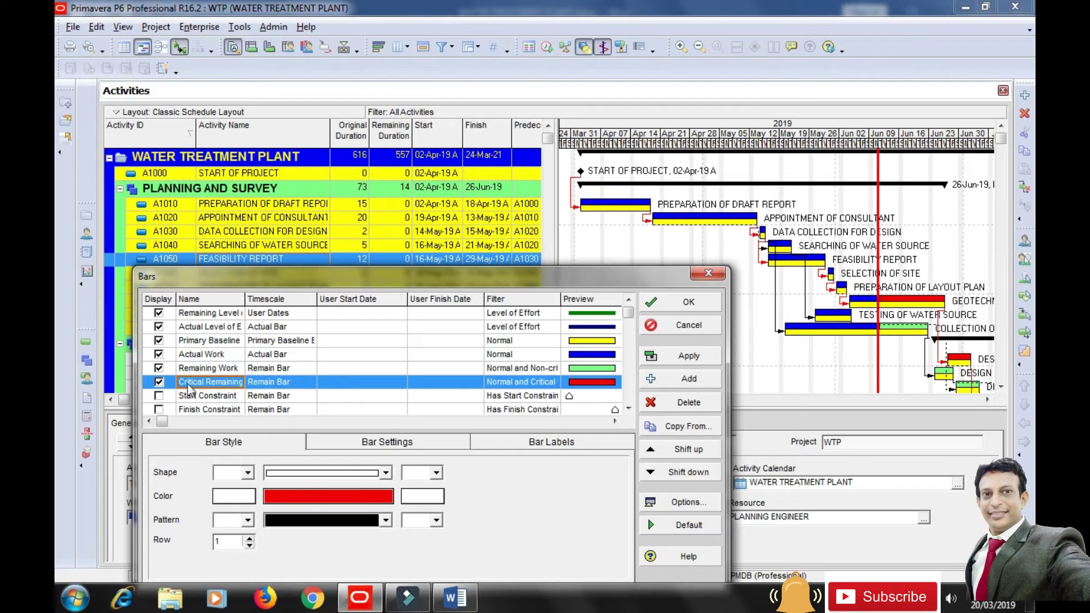
left_click(573, 368)
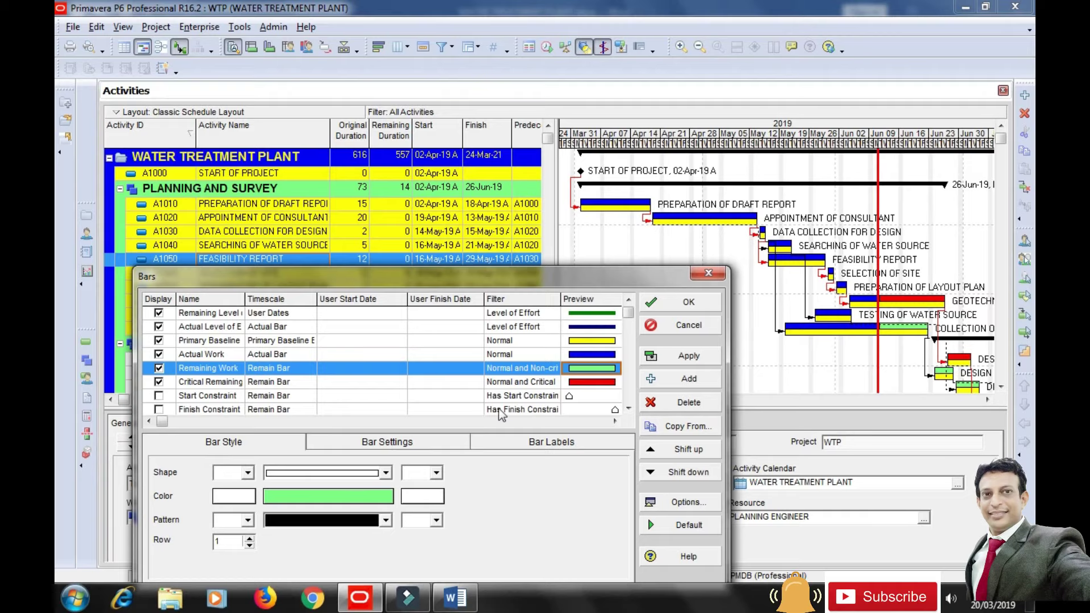
left_click(714, 275)
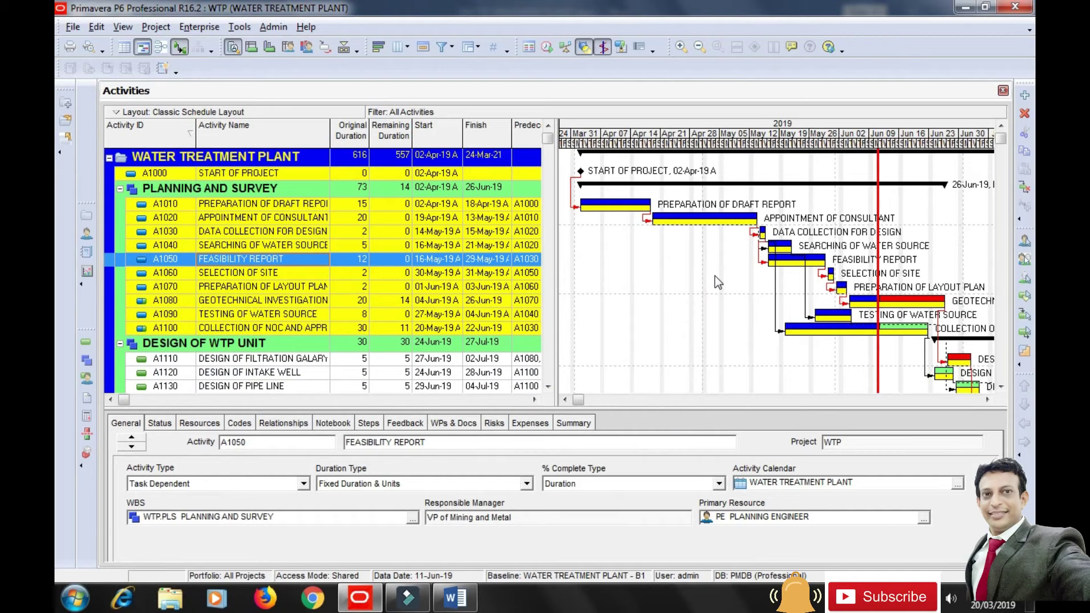
Show the Status details for A1010 Preparation of Draft Report and set its finish to 20-Apr-19.
left_click(159, 424)
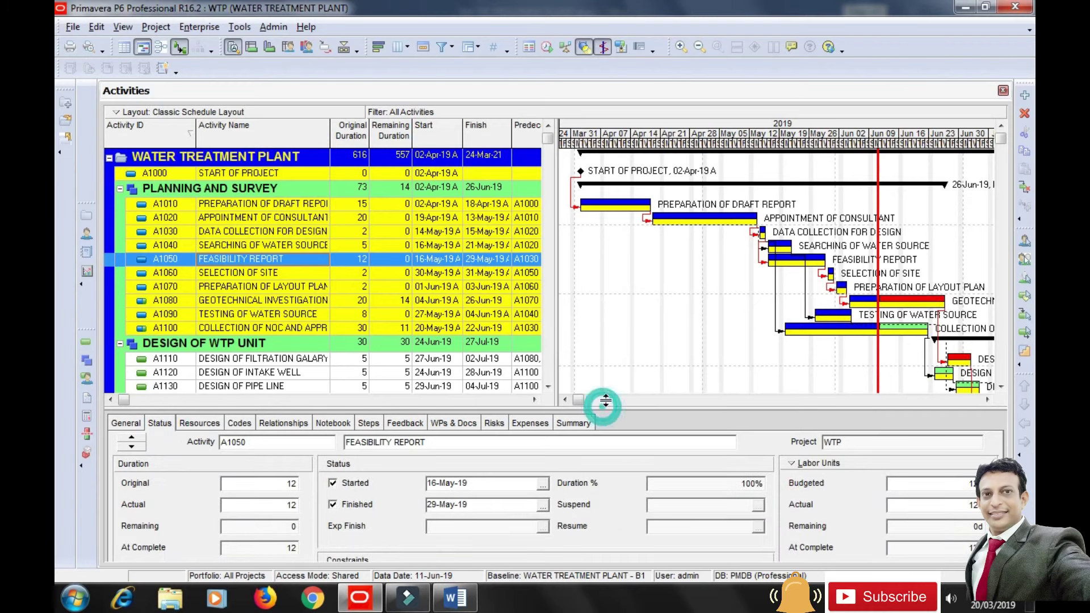
left_click_drag(601, 403, 601, 397)
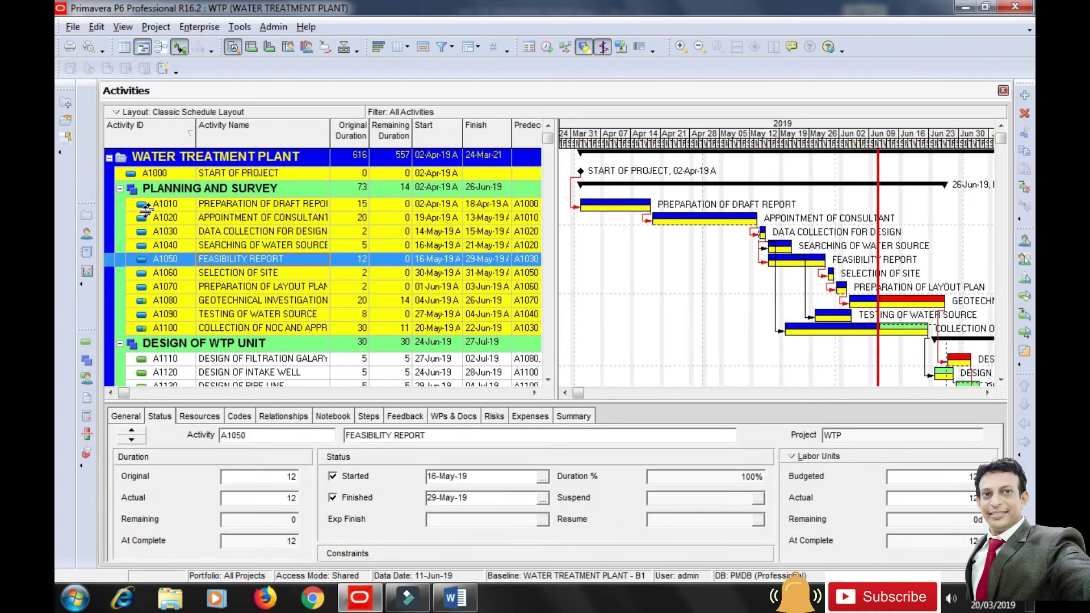
left_click(274, 205)
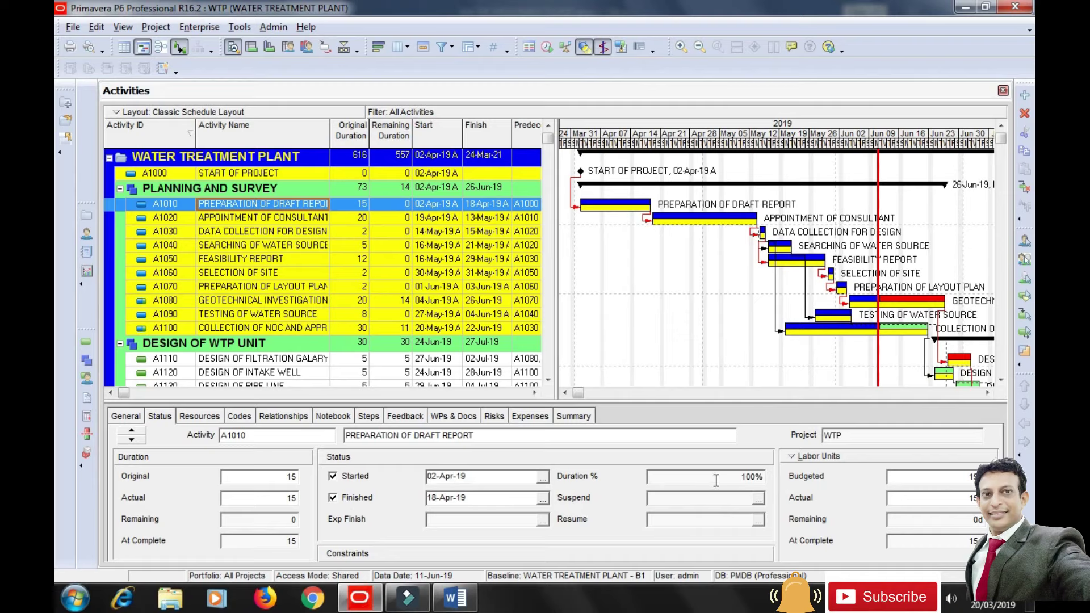
left_click(918, 499)
left_click(545, 499)
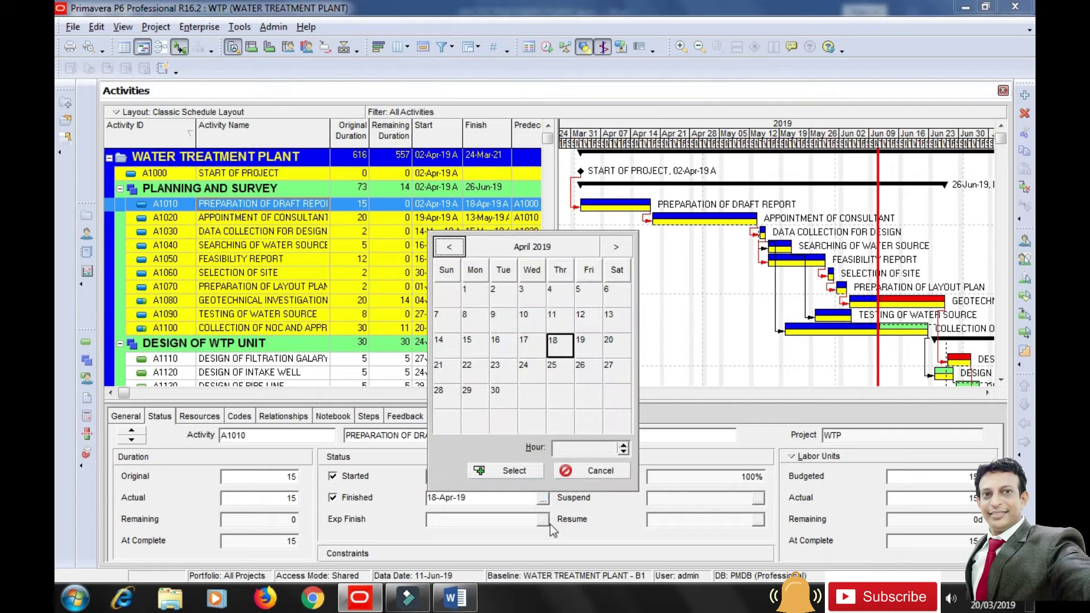
left_click(615, 342)
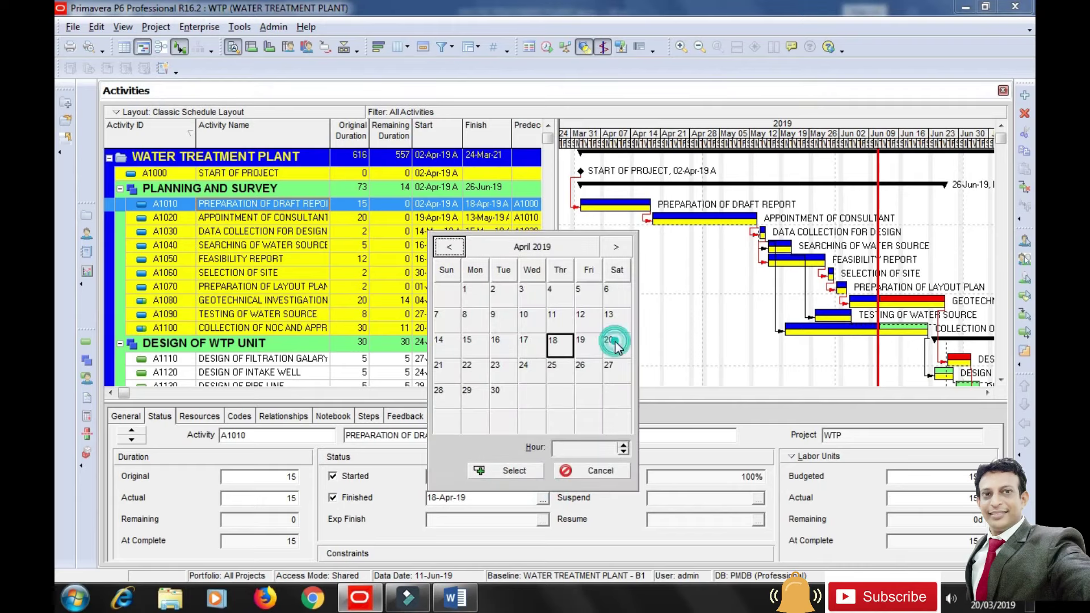
left_click(514, 470)
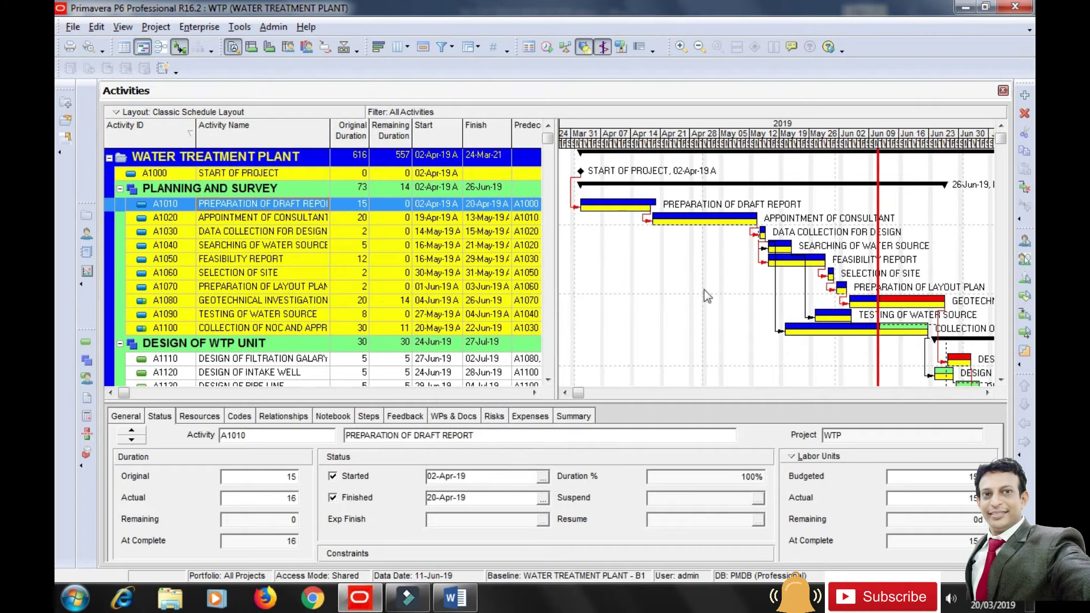
Widen the Gantt timescale and enter 19 as A1010's actual labour units.
left_click_drag(680, 143, 725, 141)
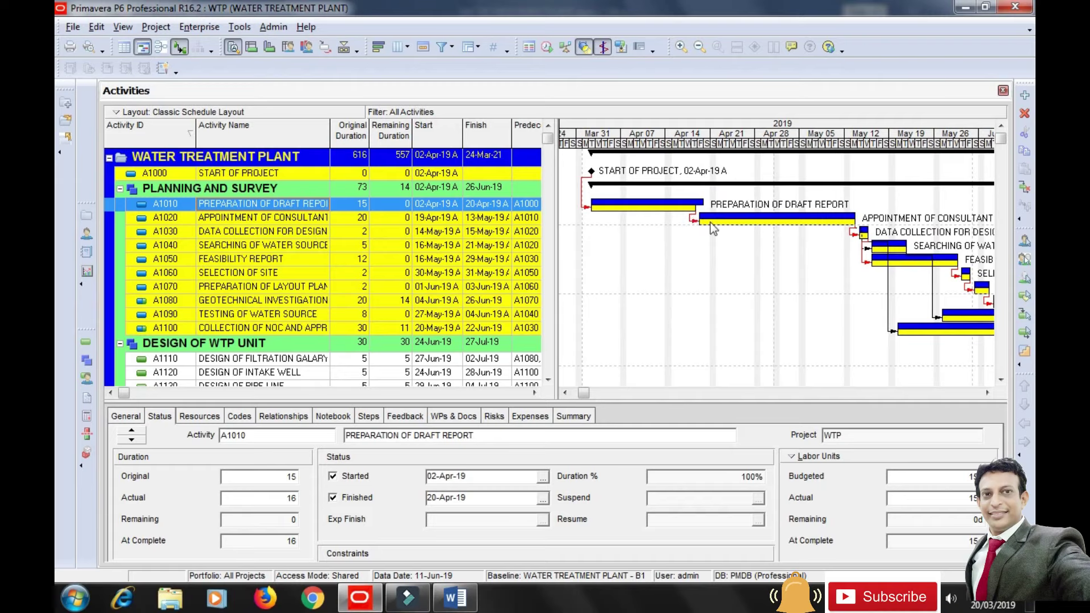
left_click(916, 500)
left_click_drag(916, 499, 887, 501)
type("1")
type("9")
left_click(914, 518)
left_click(921, 497)
Enter 19d actual units on A1010's PE PLANNING ENGINEER assignment, then go back to the Status details.
left_click(200, 417)
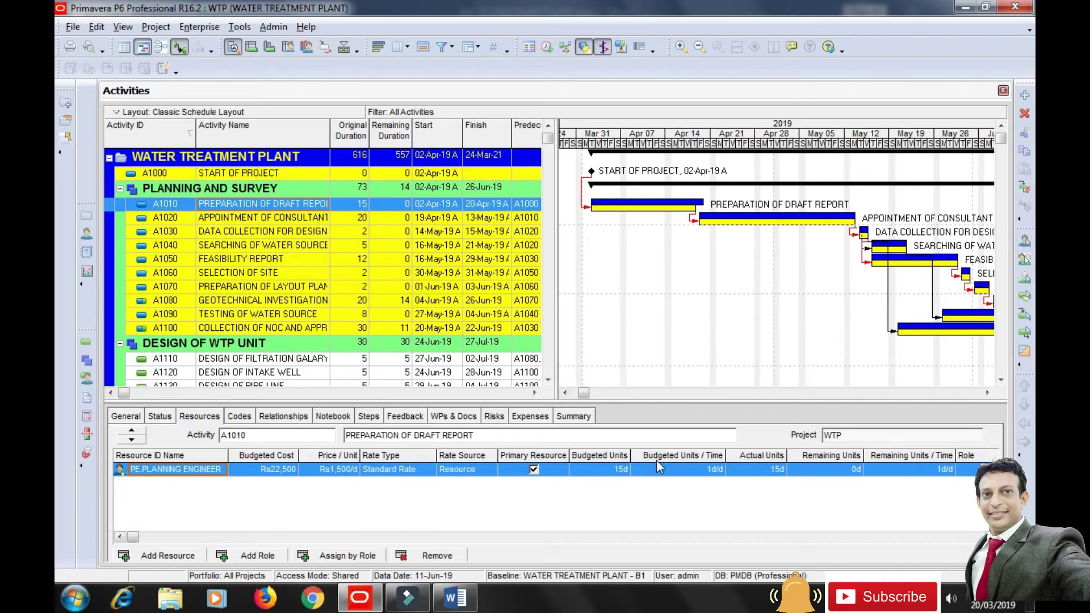
left_click(762, 473)
left_click(745, 477)
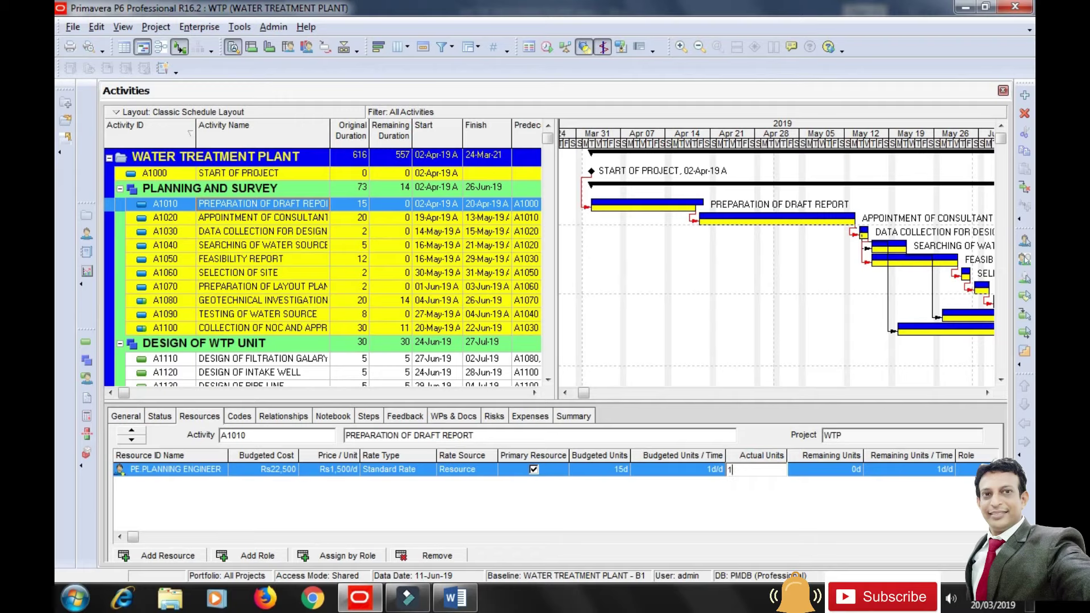
type("19")
key("Return")
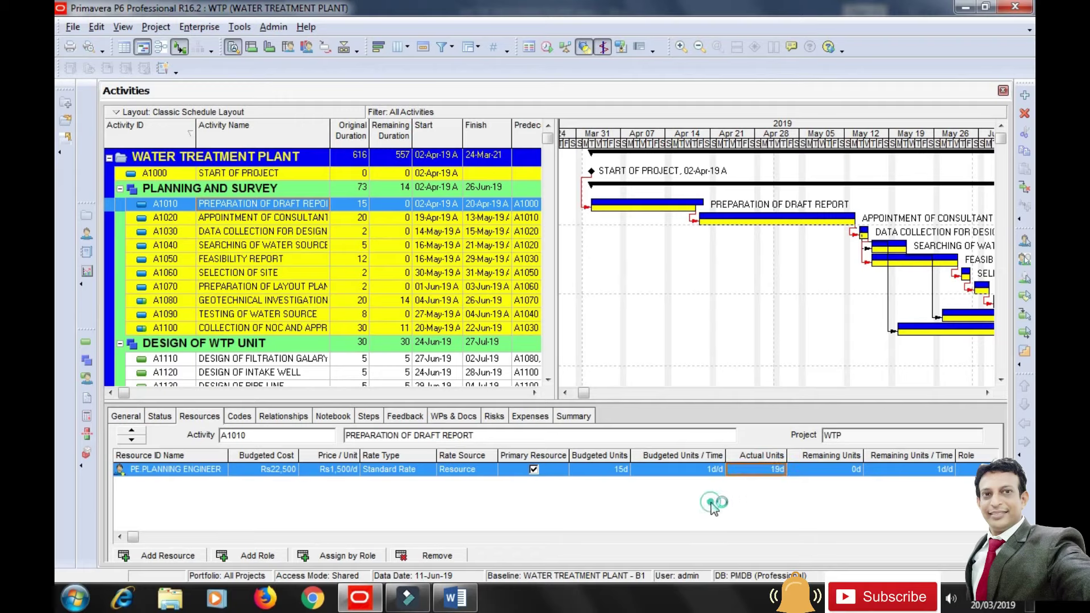
left_click(159, 417)
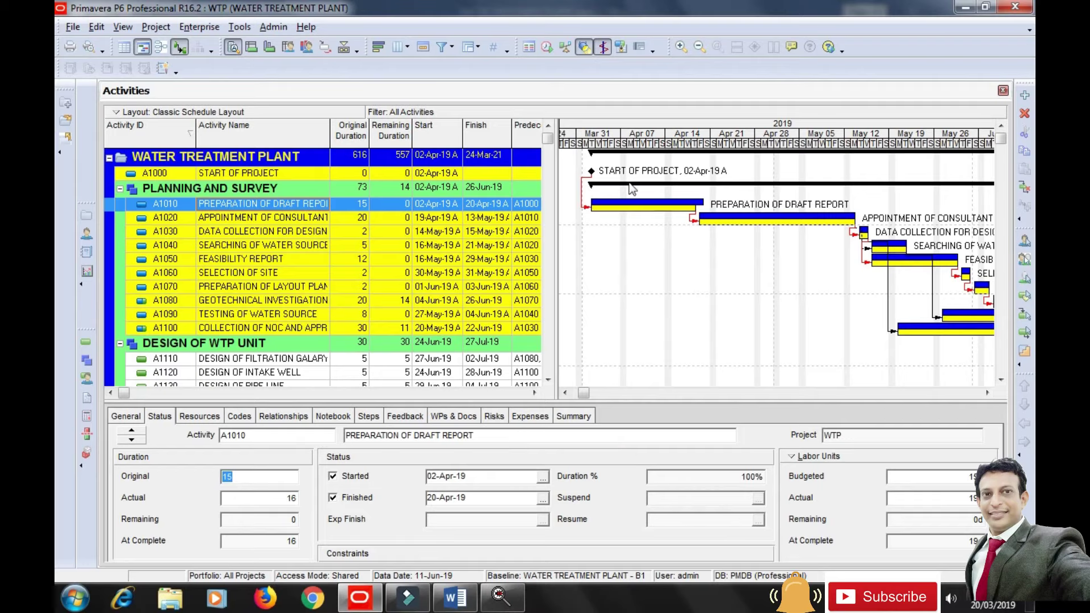
Select A1020 Appointment of Consultant, then open and close the Net Protector FastScan window.
left_click(743, 222)
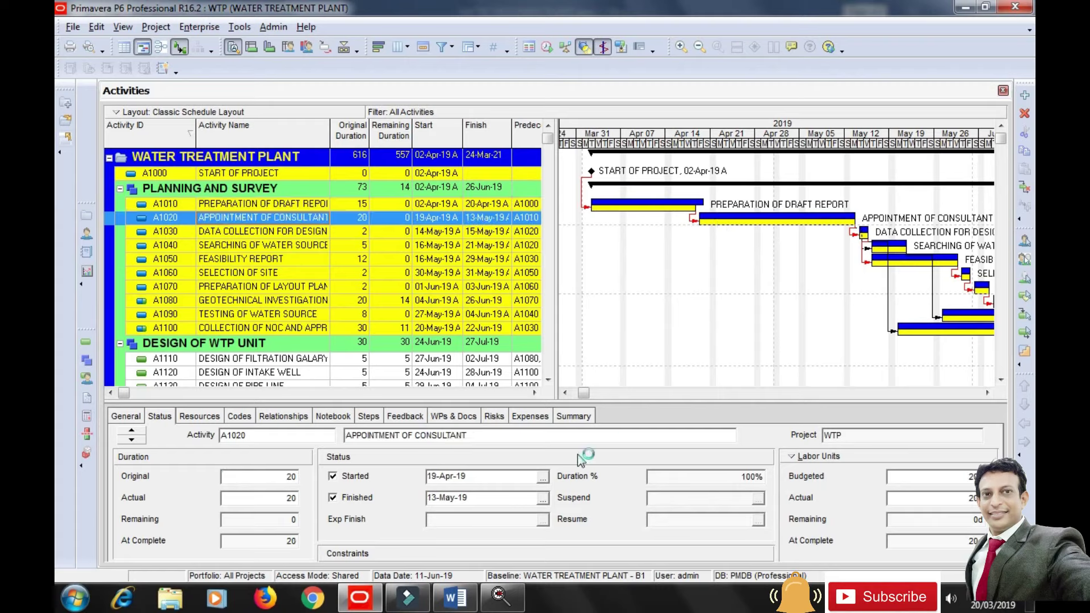
left_click(520, 597)
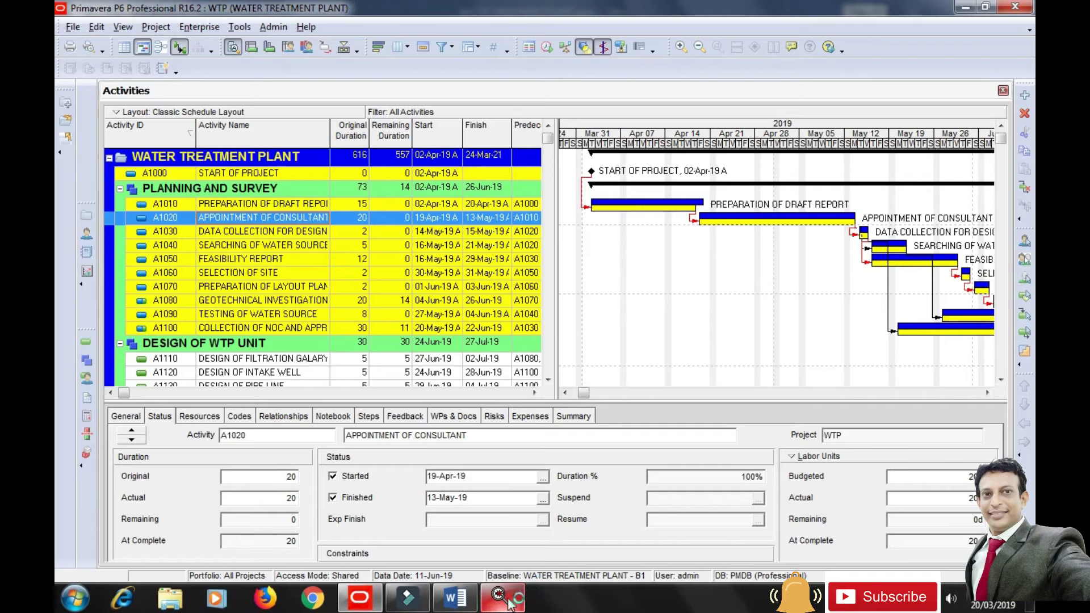
right_click(514, 597)
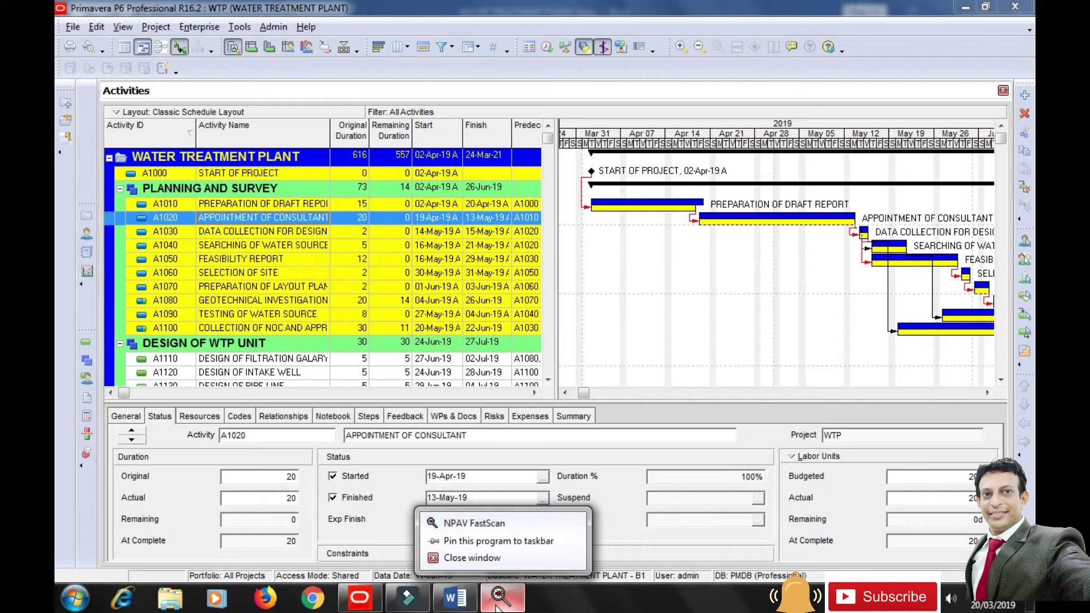
left_click(567, 547)
mouse_move(510, 601)
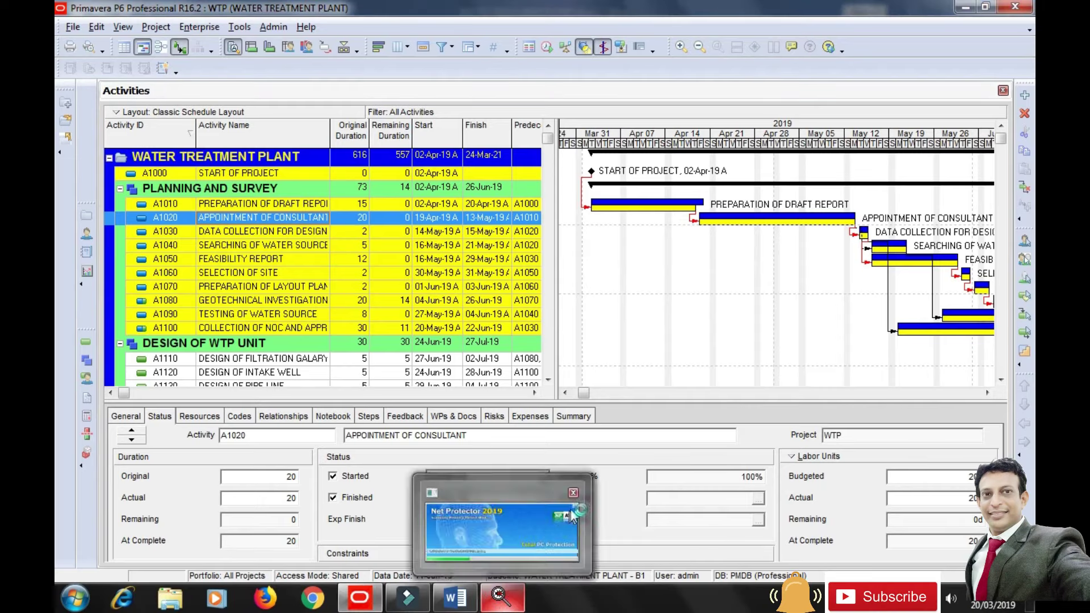
mouse_move(571, 499)
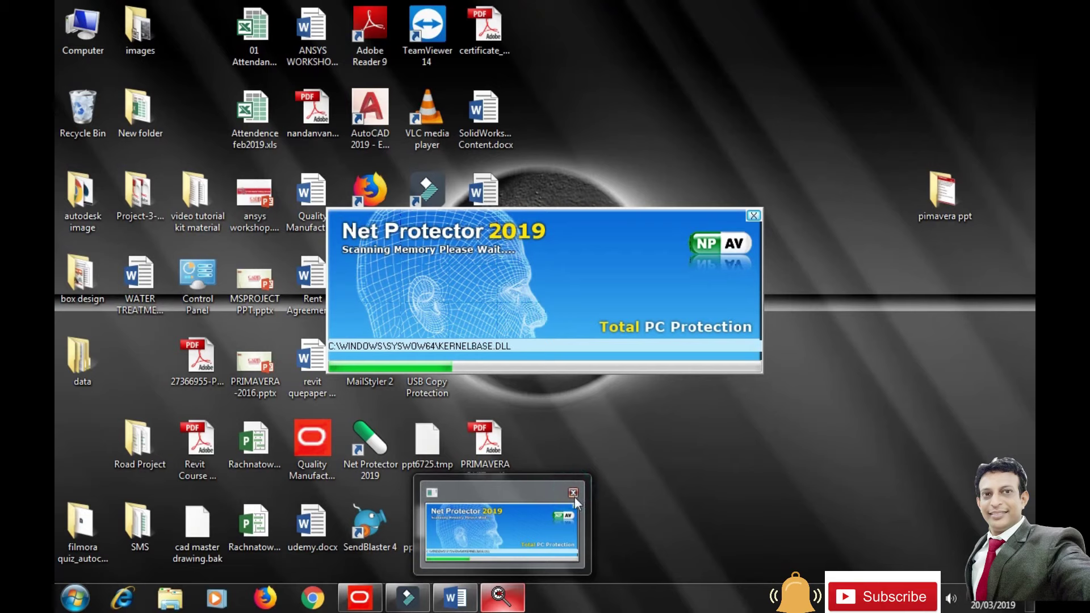
left_click(574, 492)
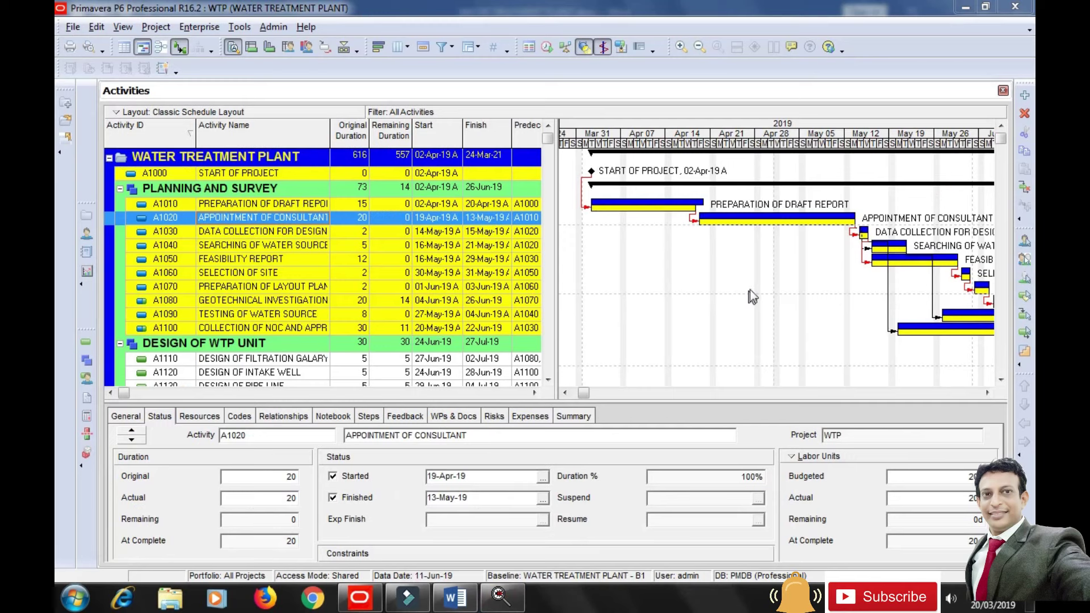
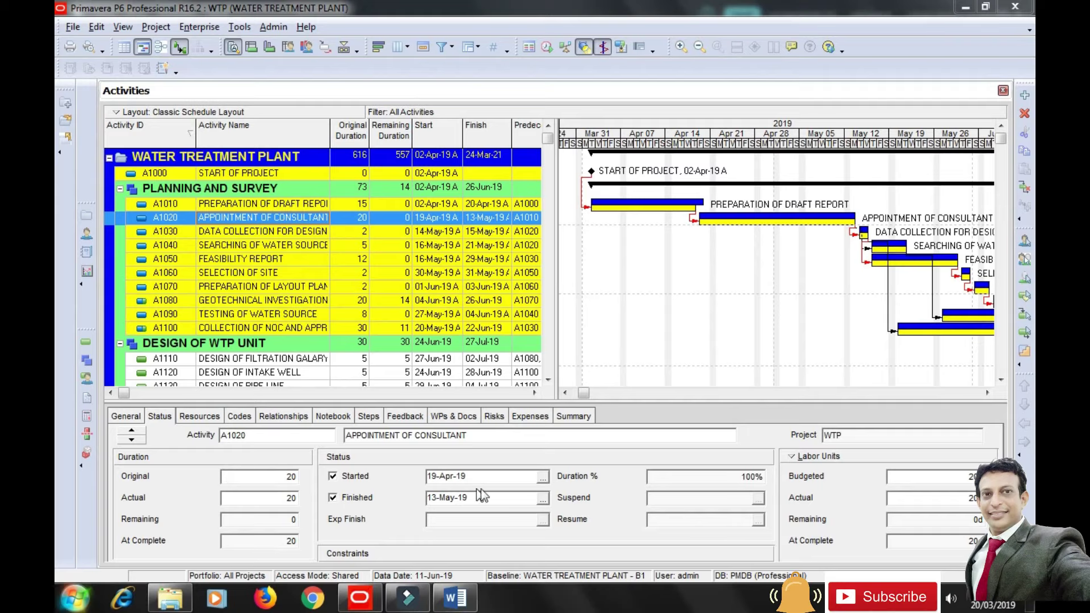
Give A1020 actual dates 22-Apr-19 to 20-May-19 and edit its actual labour units.
left_click(545, 478)
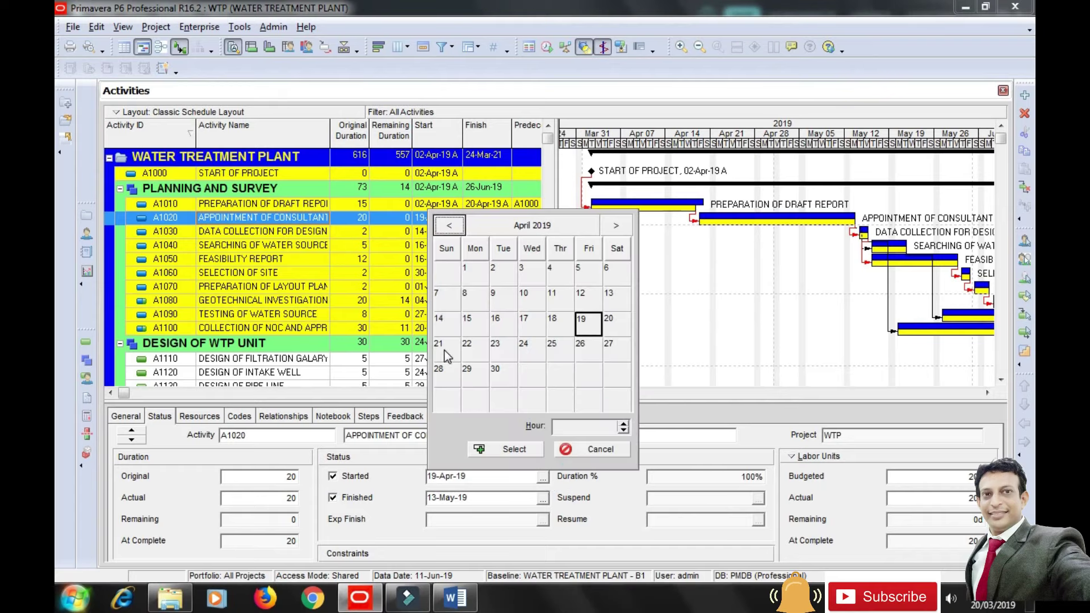
left_click(468, 349)
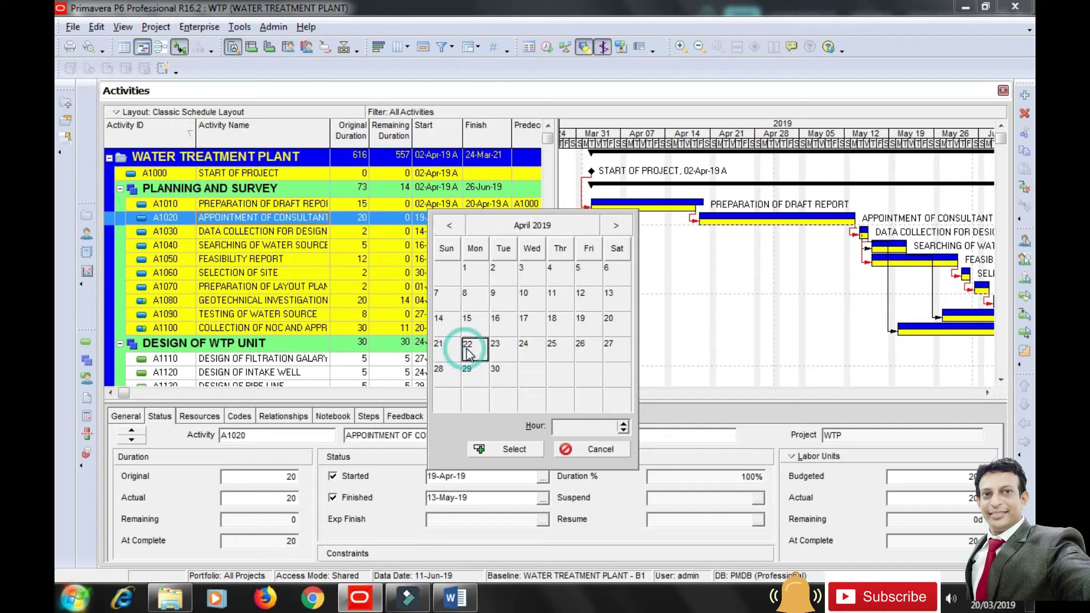
left_click(514, 450)
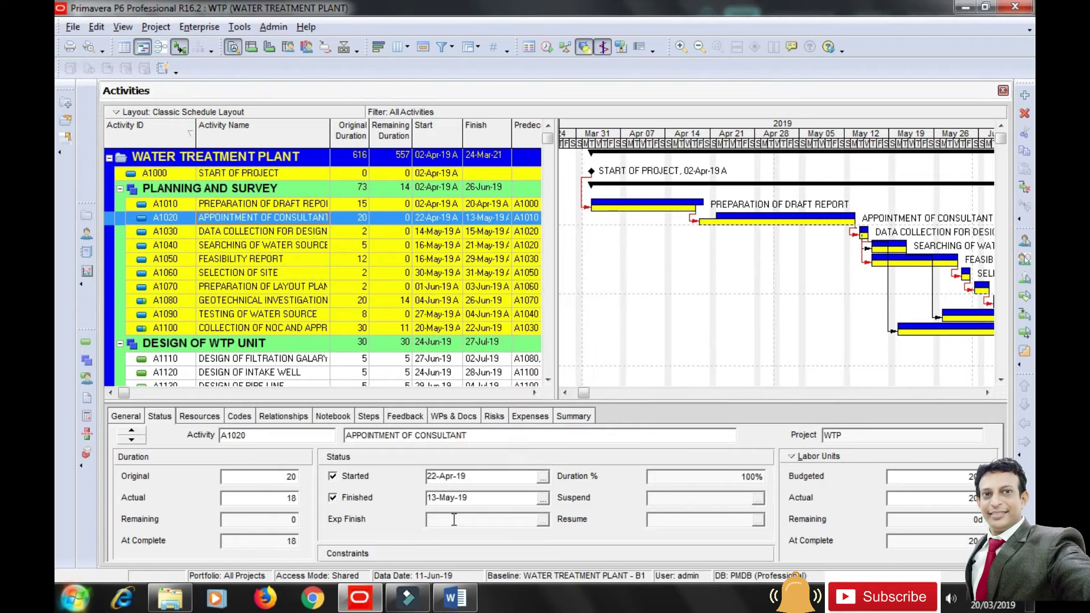
left_click(544, 498)
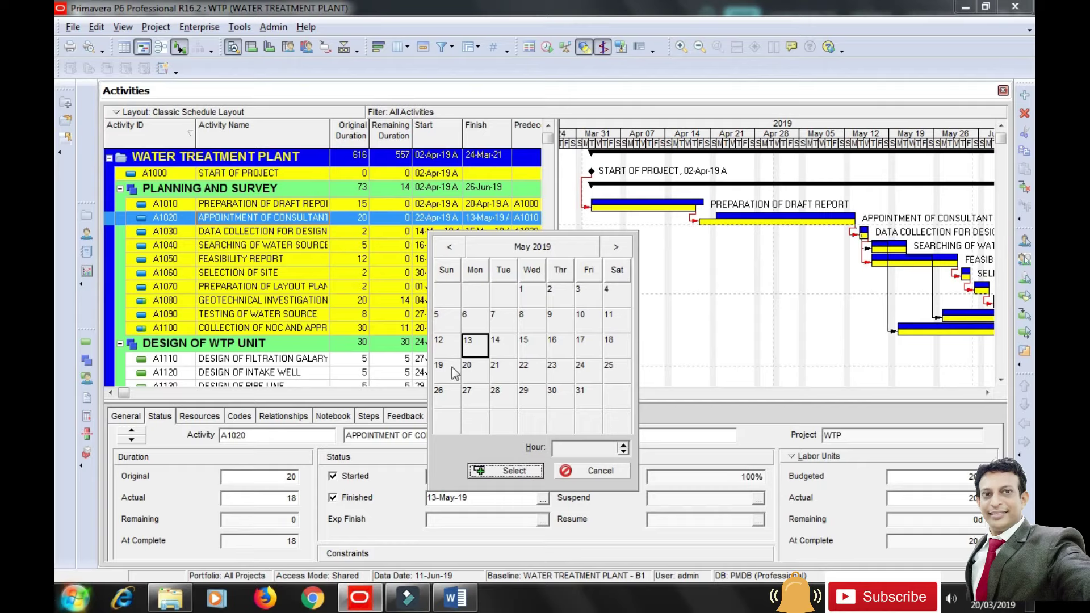
left_click(468, 373)
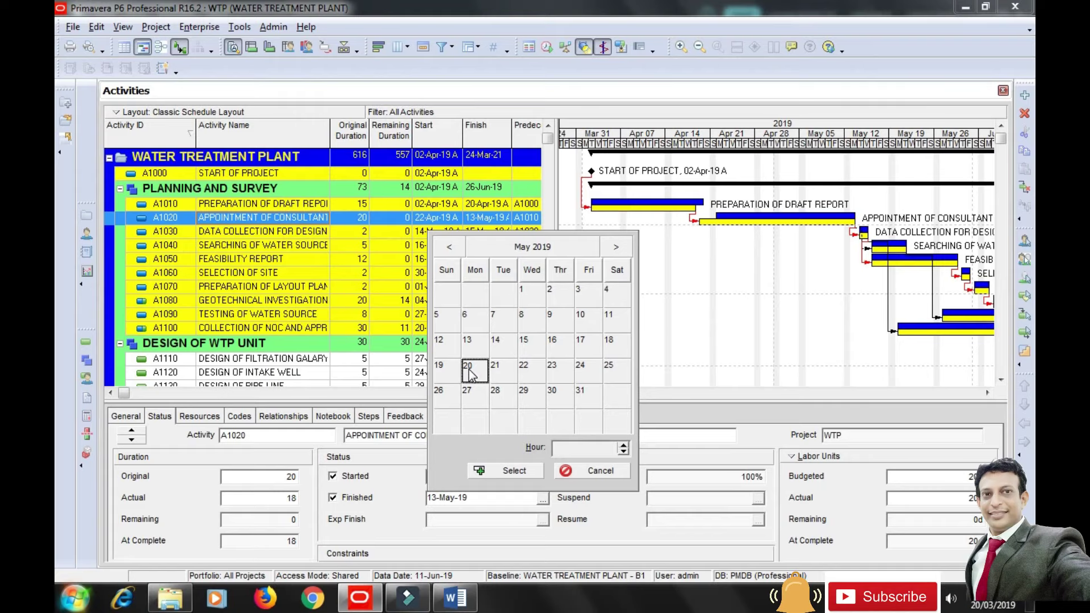
left_click(530, 473)
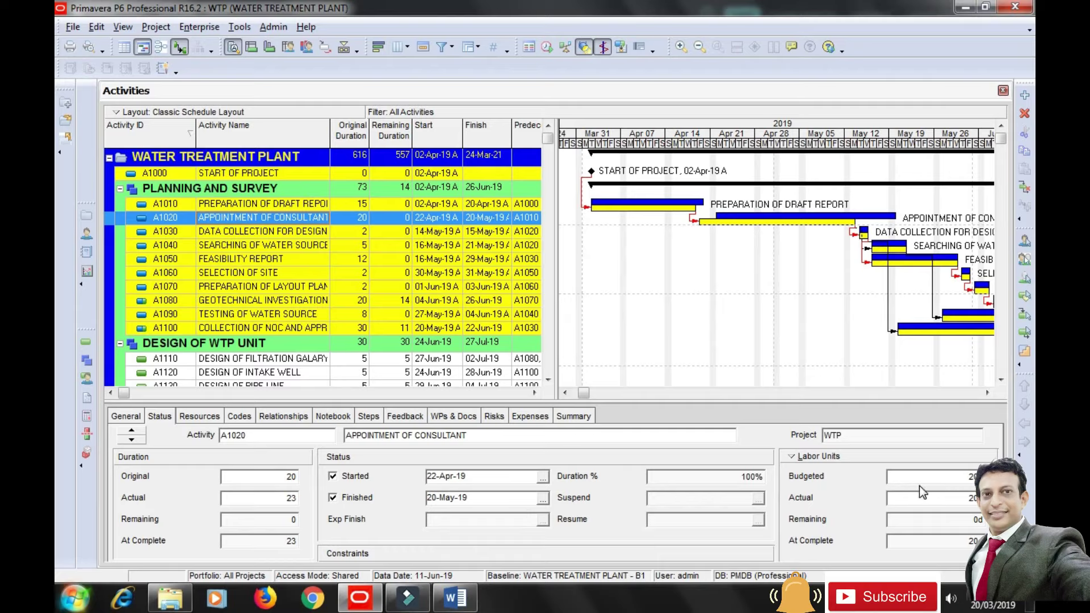
left_click(932, 500)
left_click(934, 478)
Set the consultant assignment's actual units to 23d, then dismiss the colour-scheme prompt.
left_click(200, 416)
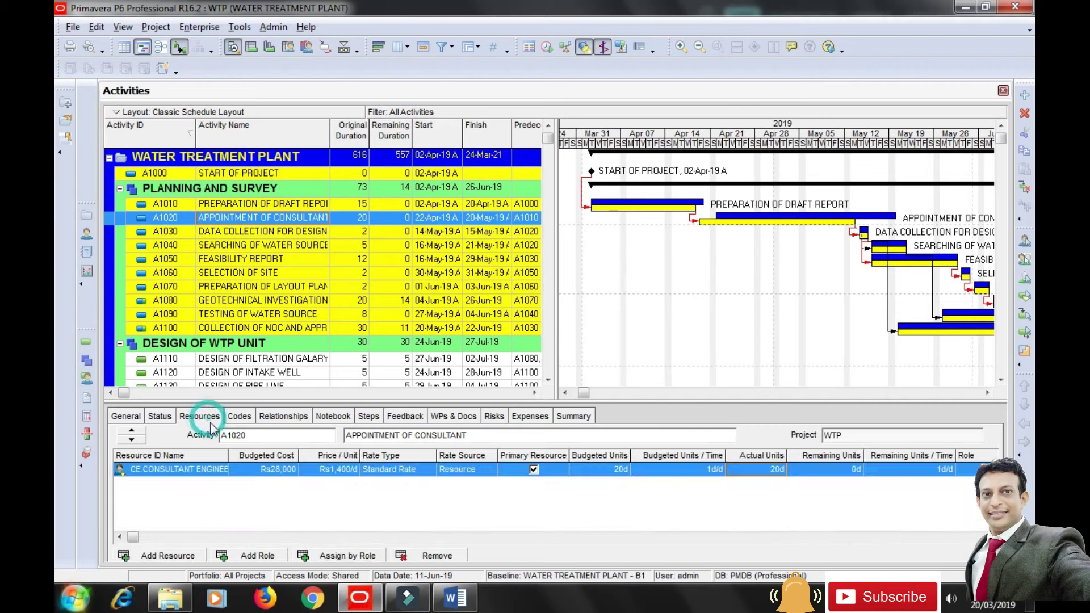
left_click(756, 468)
key("BackSpace")
key("BackSpace")
key("BackSpace")
type("23")
left_click(840, 523)
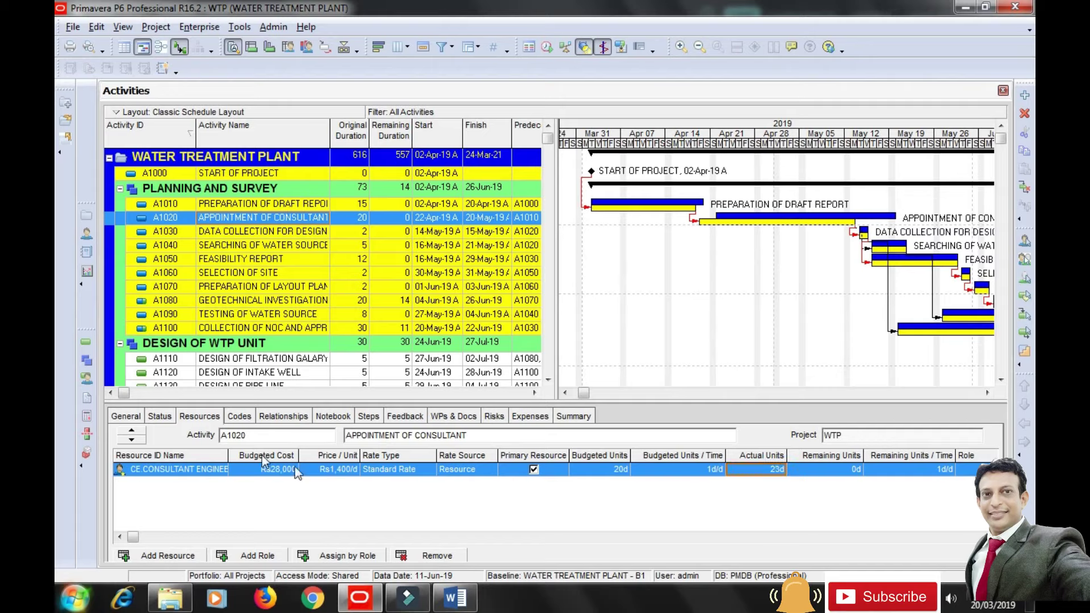
left_click(171, 418)
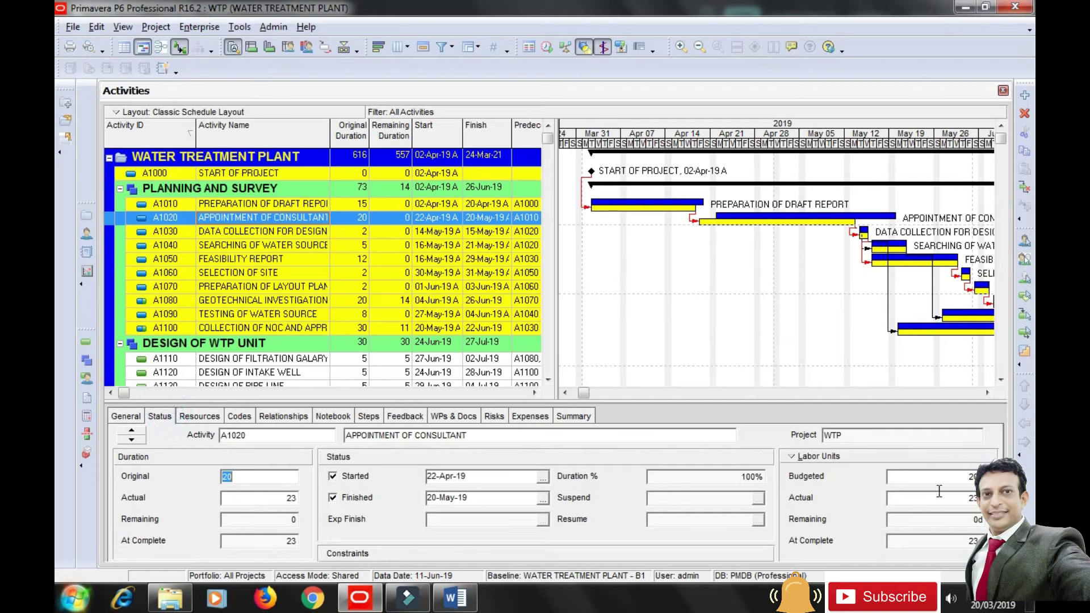
left_click(574, 347)
Select A1030 and try setting its actual start to 20-May-19, acknowledging the start-after-finish warnings.
left_click(278, 233)
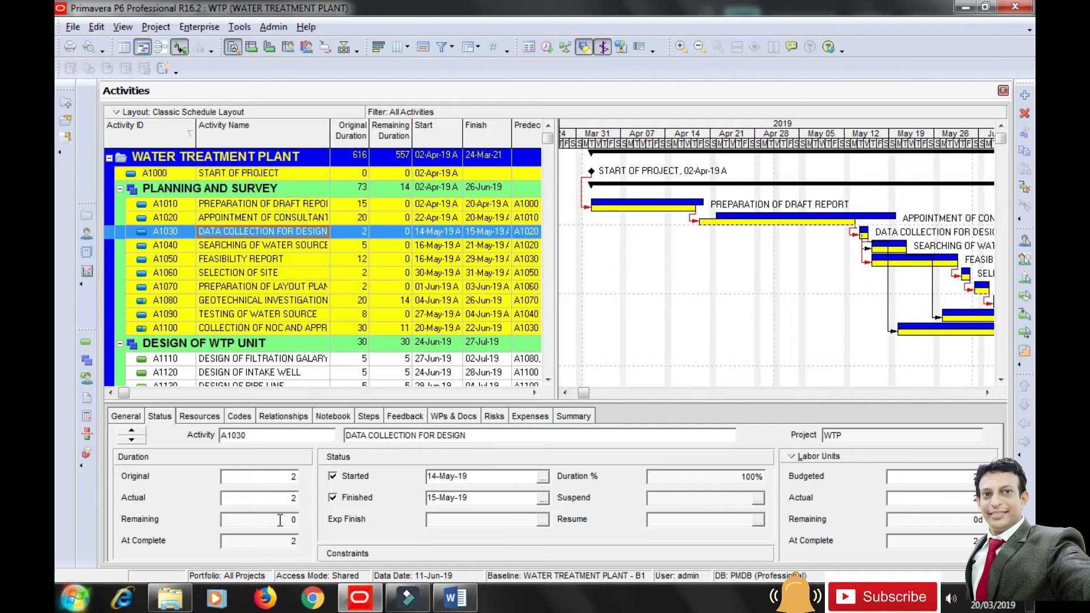
left_click(543, 478)
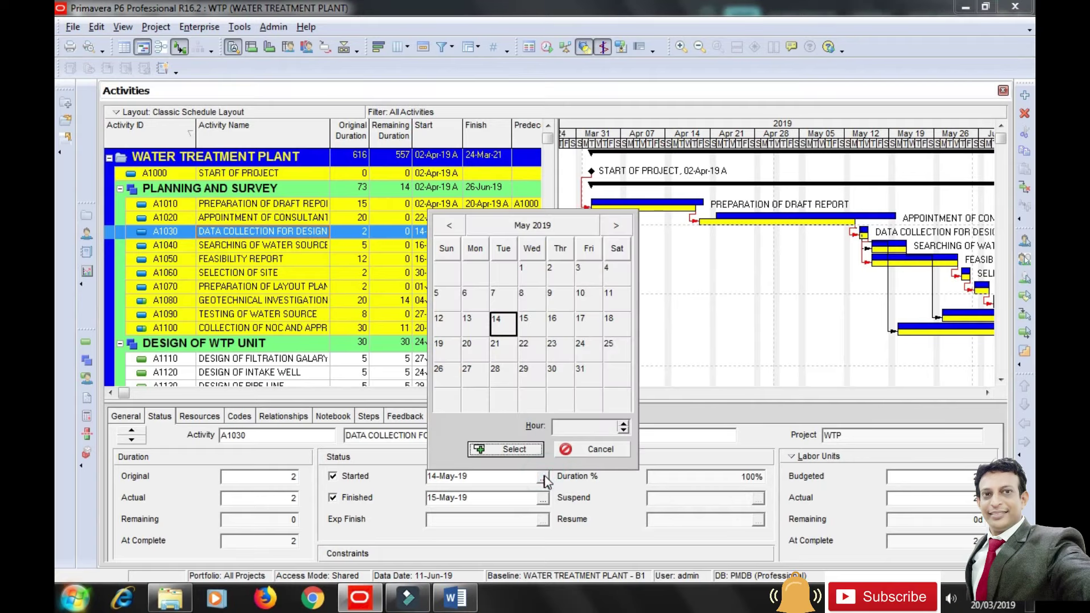
left_click(480, 346)
left_click(502, 448)
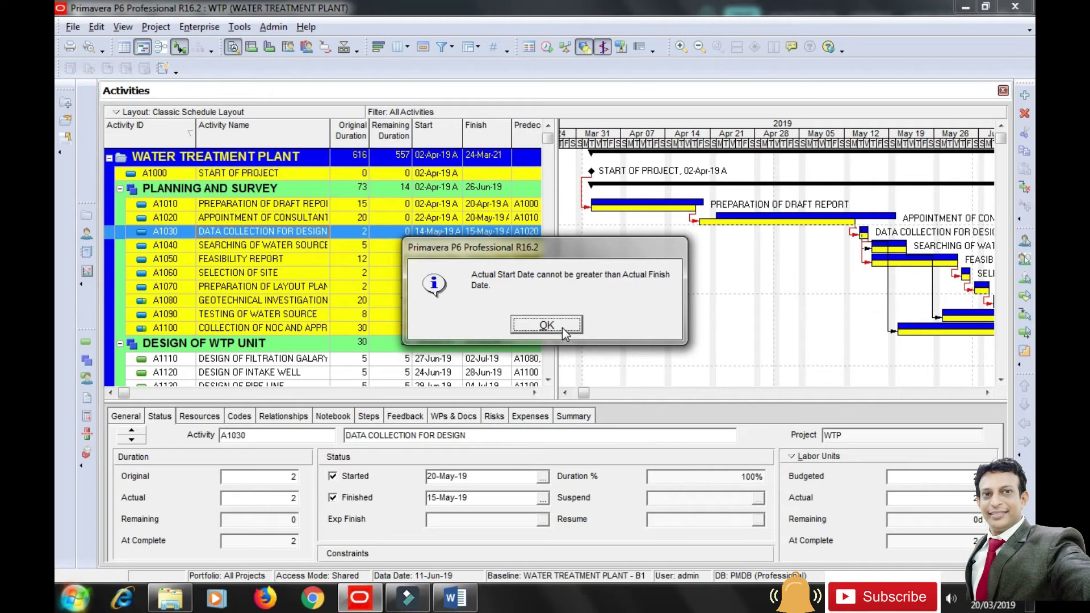
left_click(562, 328)
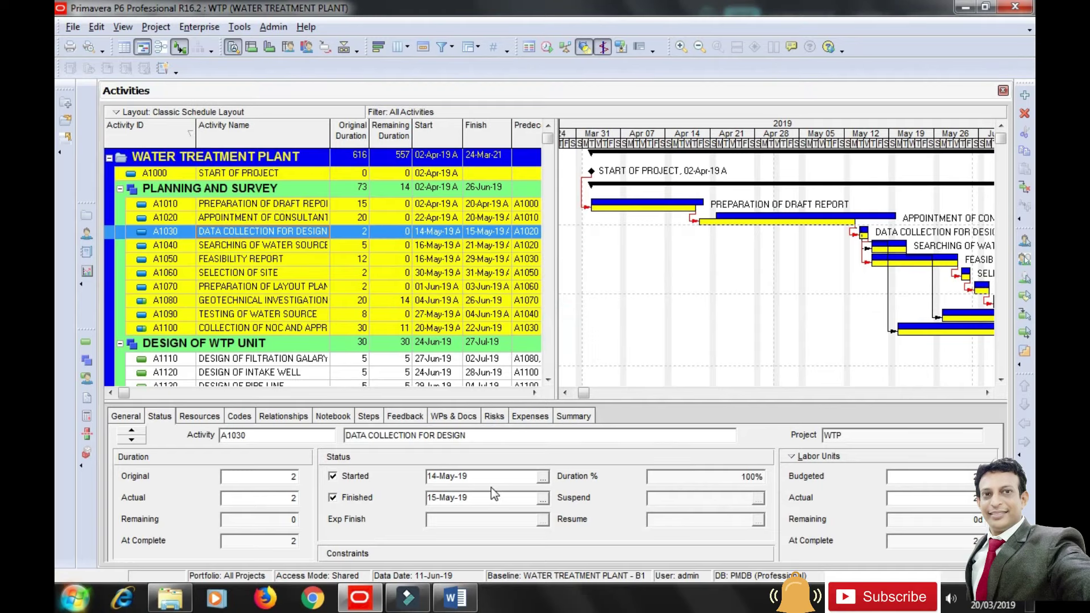
left_click(543, 479)
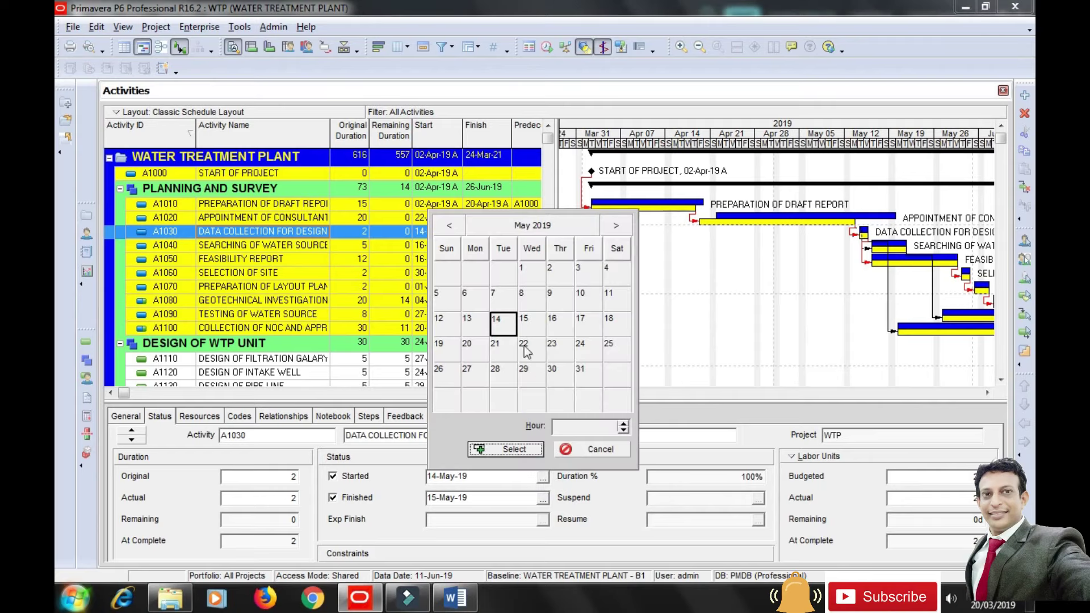
left_click(472, 350)
left_click(513, 450)
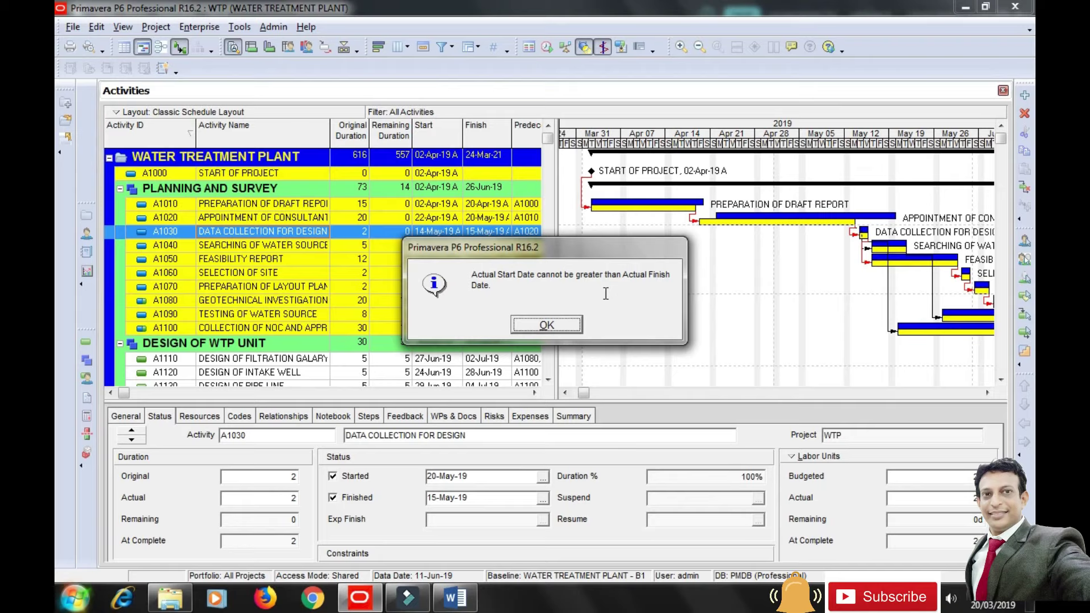
left_click(557, 323)
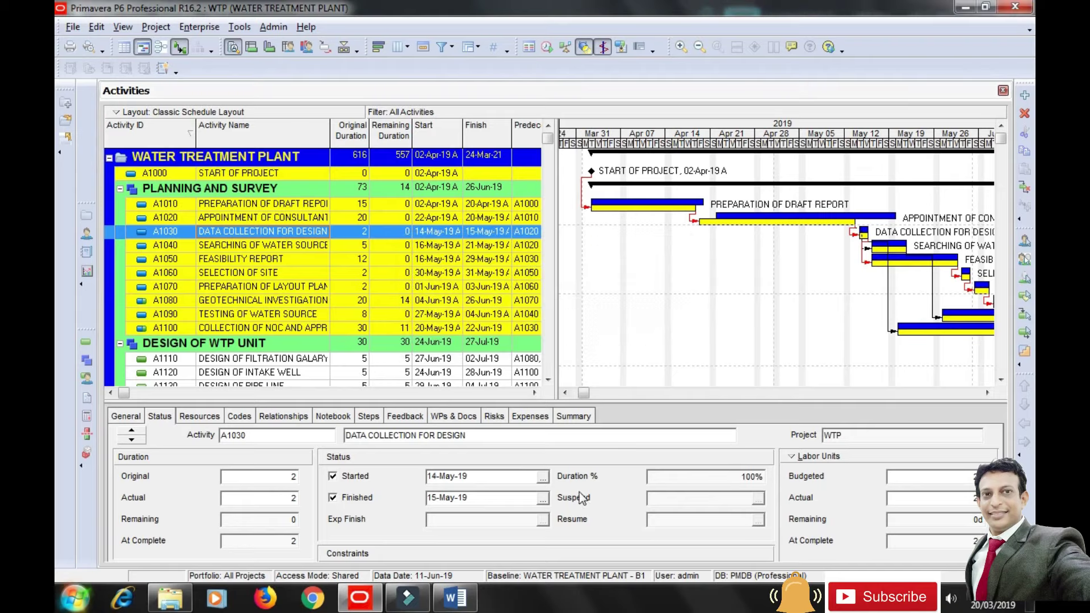
Set A1030's actual finish to 21-May-19, then its actual start to 20-May-19.
left_click(544, 501)
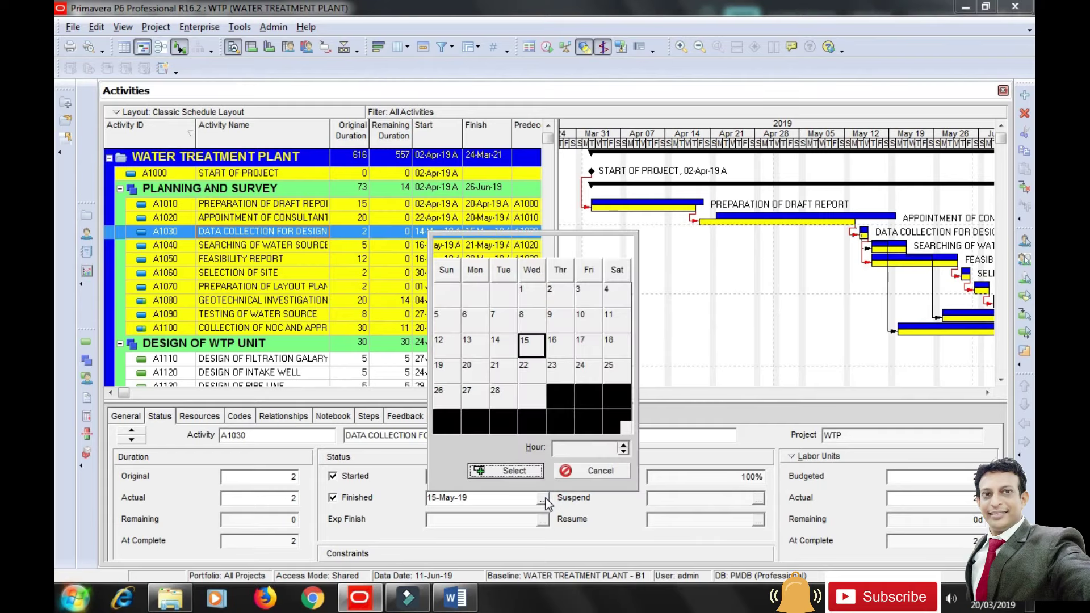
left_click(507, 372)
left_click(506, 471)
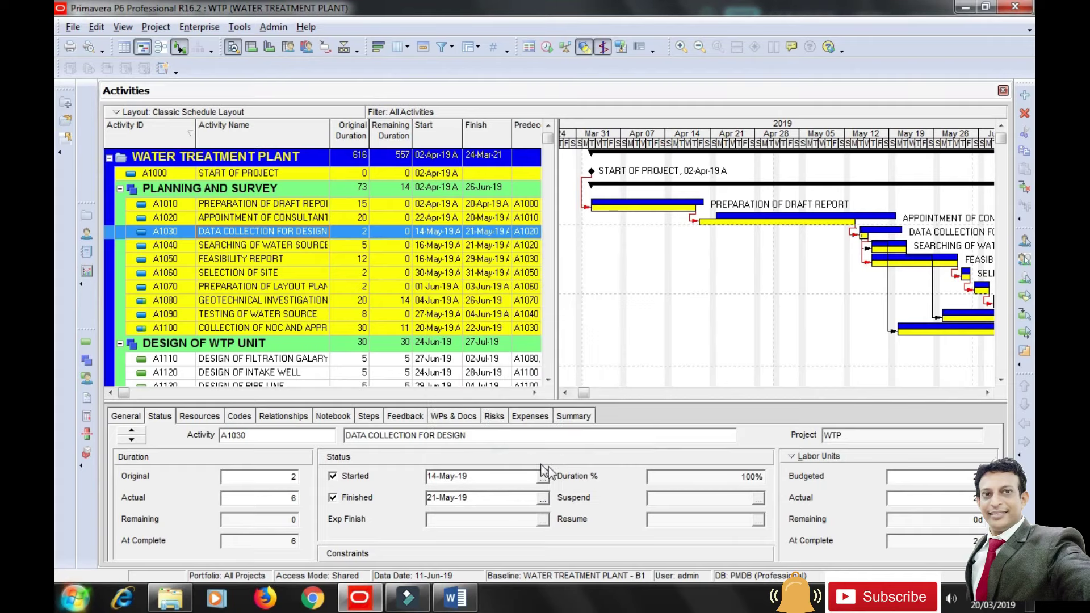
left_click(544, 477)
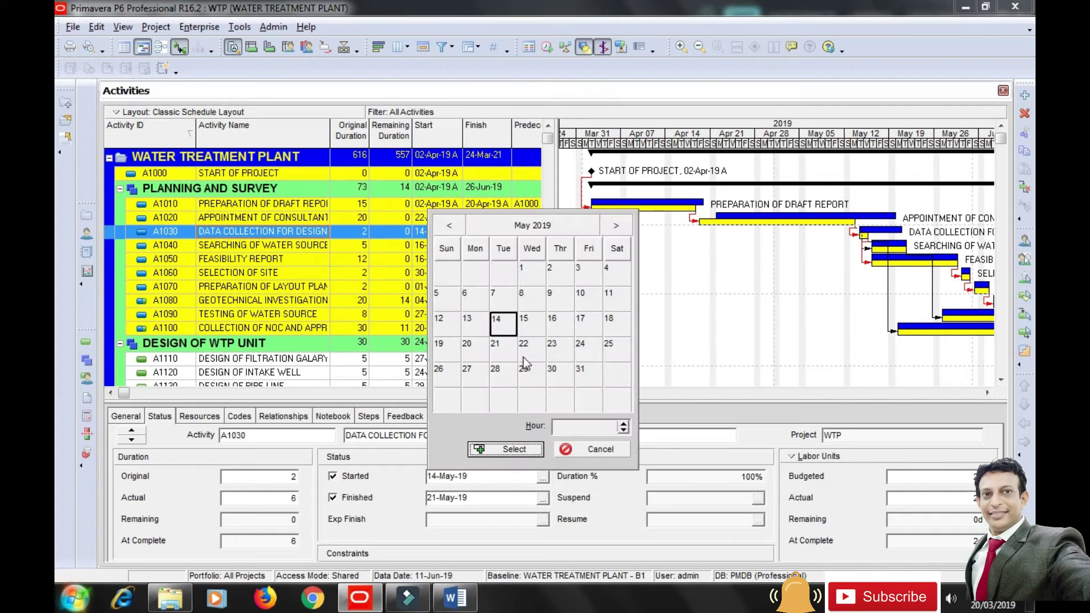
left_click(476, 347)
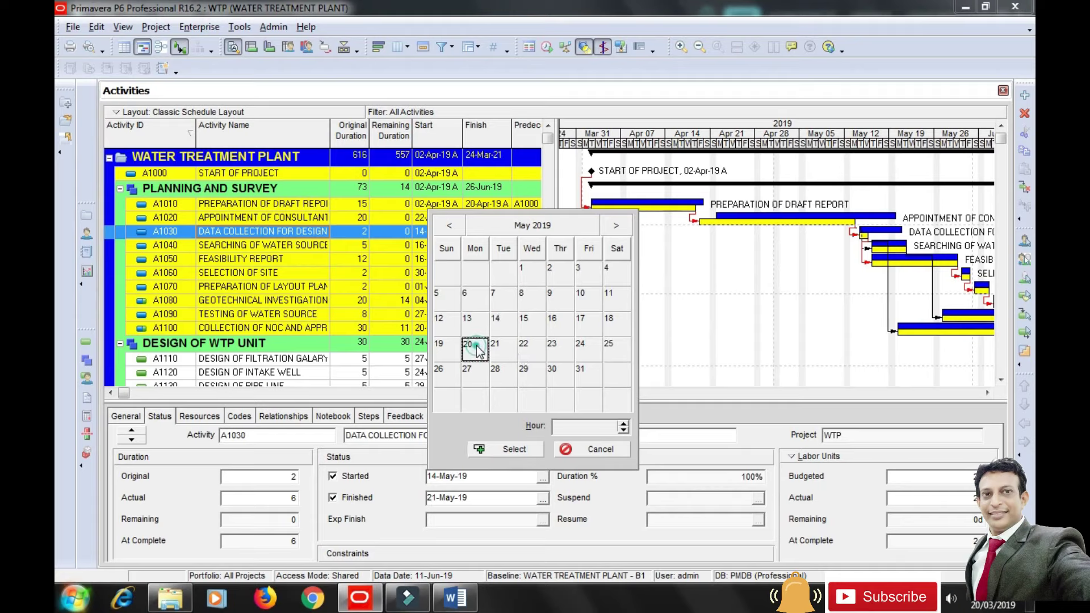
left_click(508, 449)
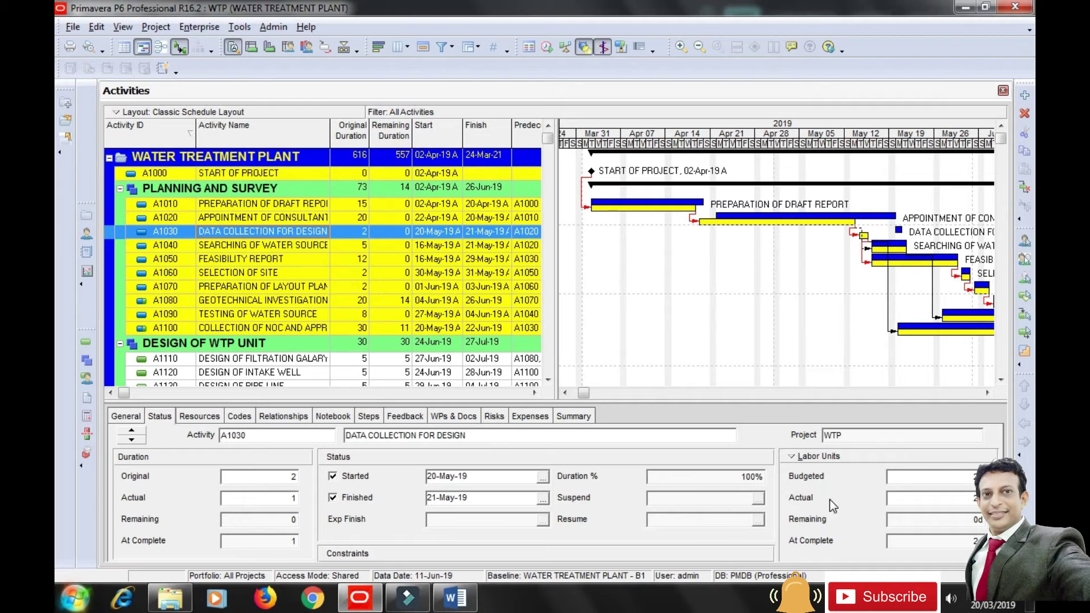
left_click(260, 246)
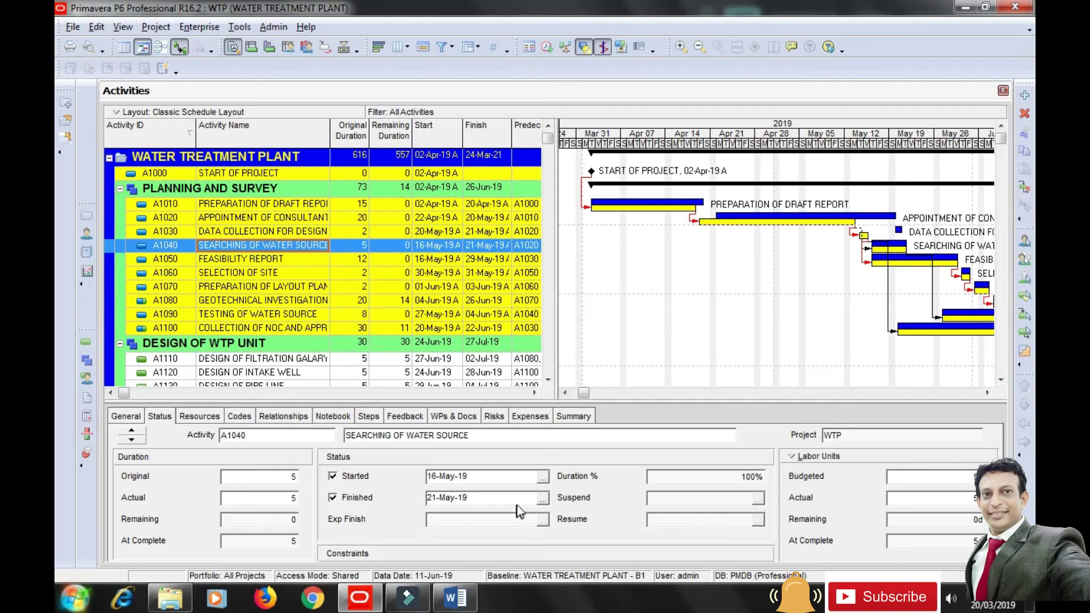
Set A1040's actual finish to 27-May-19 and its actual start to 22-May-19.
left_click(543, 498)
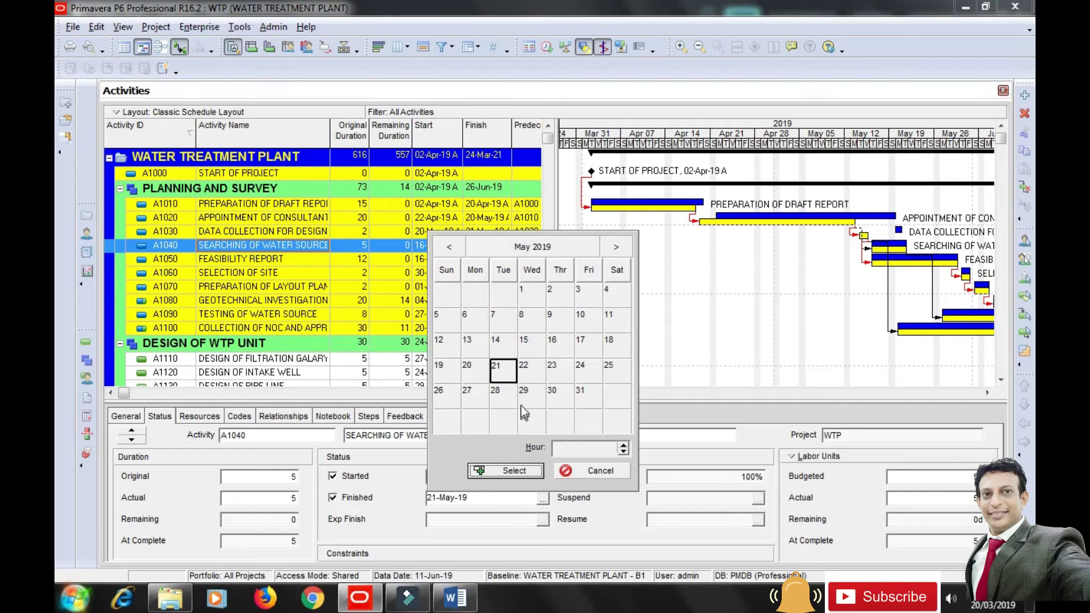
left_click(466, 398)
left_click(506, 470)
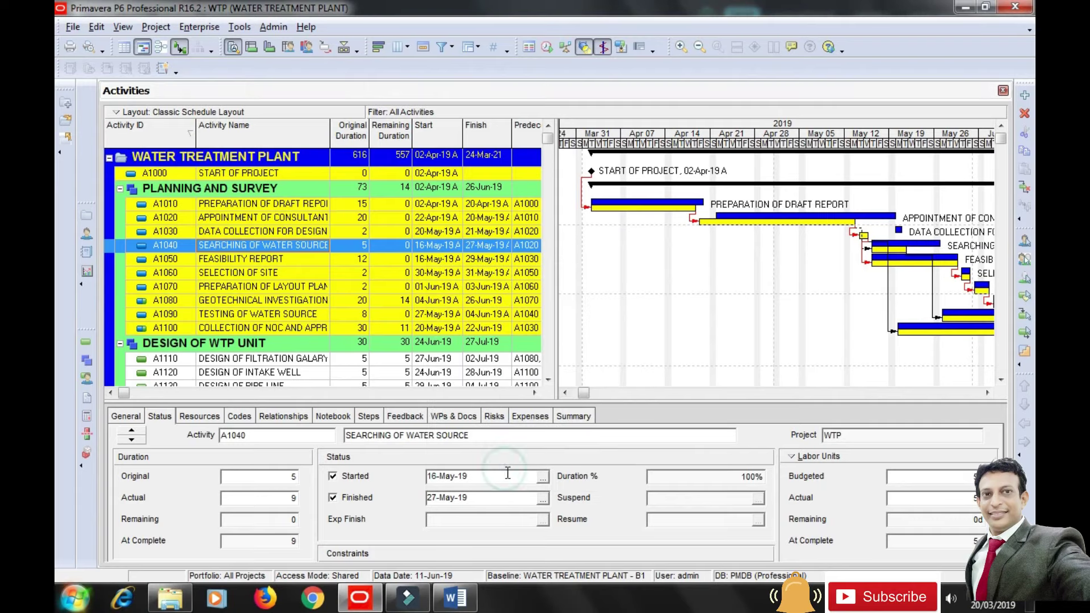
left_click(542, 478)
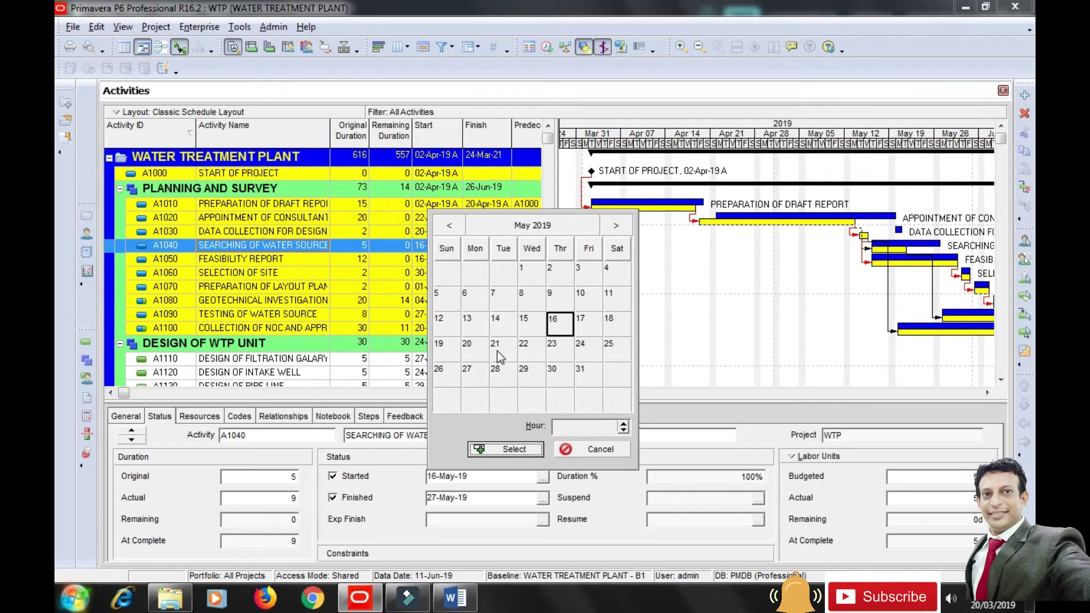
left_click(524, 353)
left_click(505, 450)
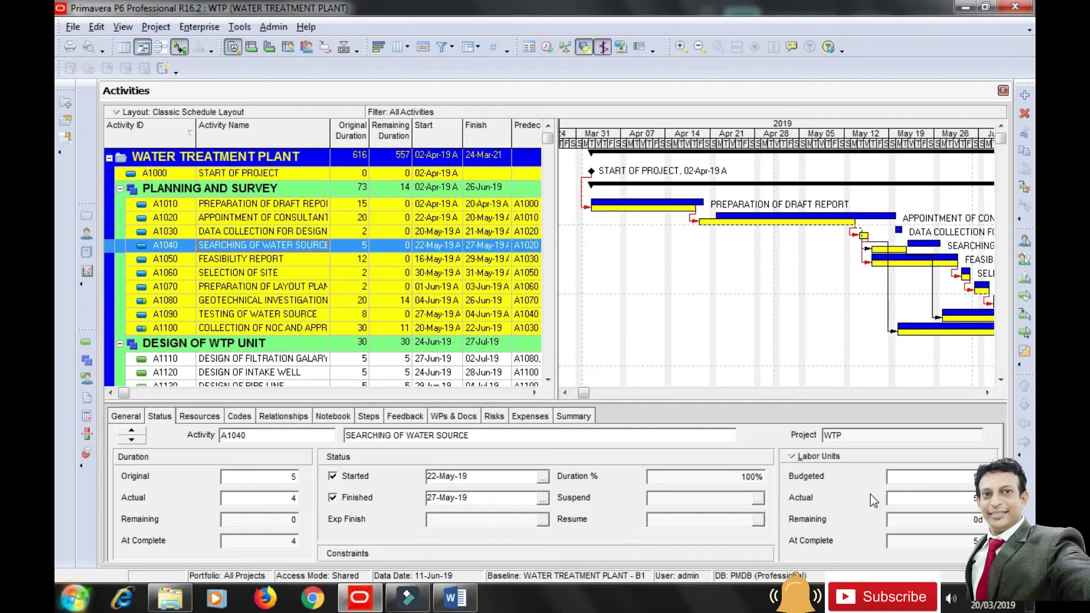
Select A1050 and give it actual dates 22-May-19 to 03-Jun-19.
left_click(223, 258)
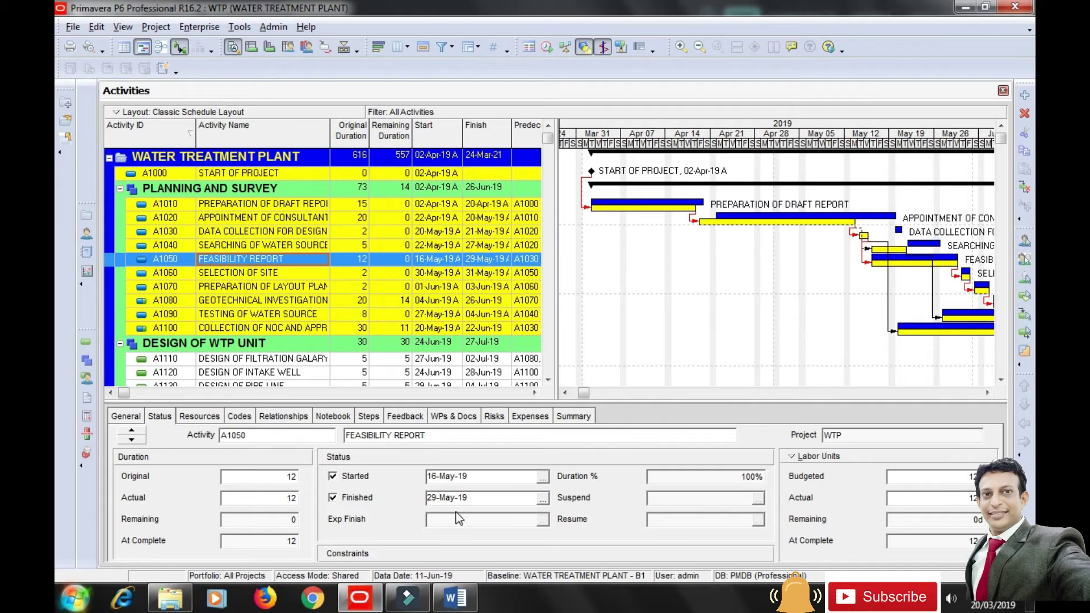
left_click(544, 477)
left_click(532, 349)
left_click(511, 450)
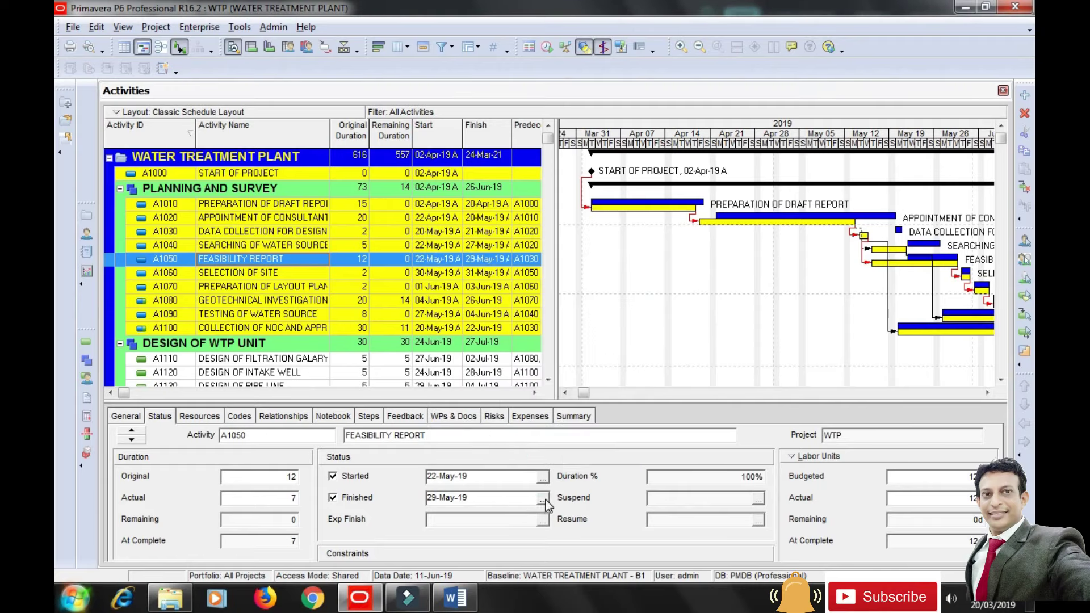
left_click(544, 499)
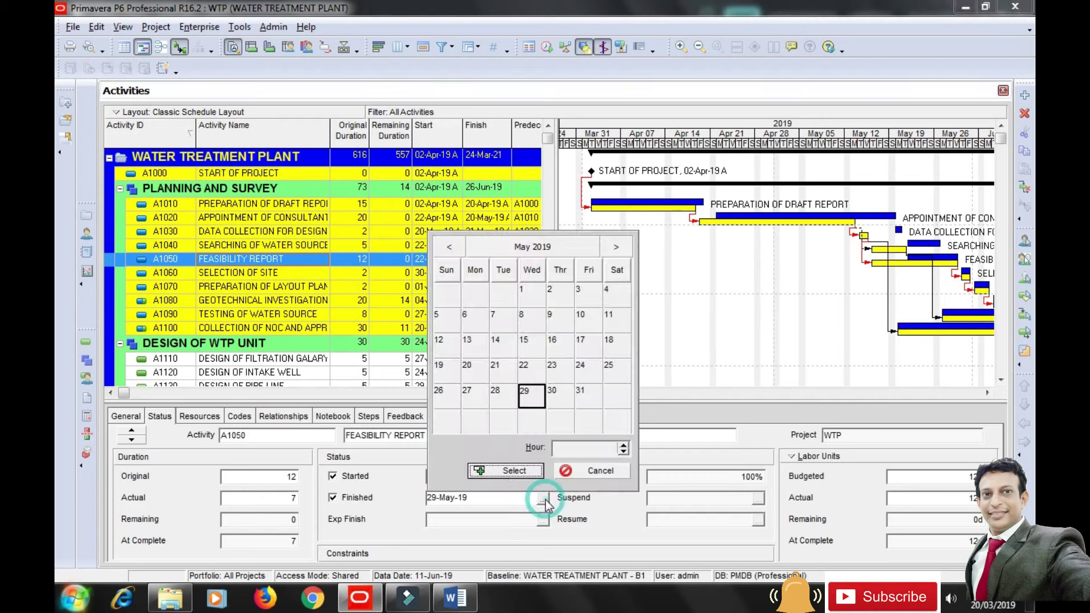
left_click(617, 248)
left_click(465, 324)
left_click(513, 471)
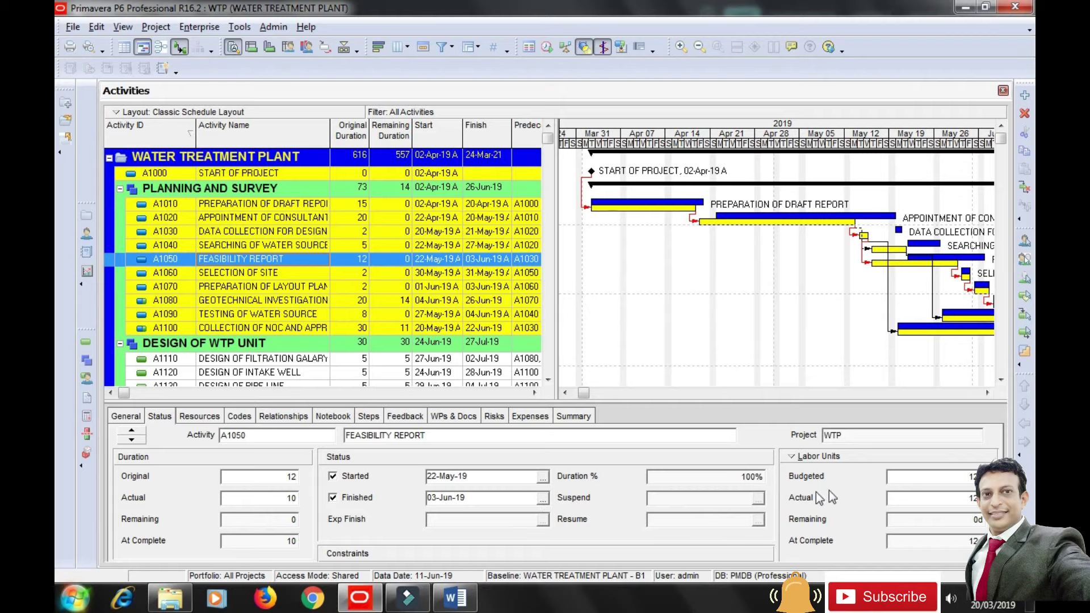
Set the planning engineer assignment's actual units on A1050 to 18d.
left_click(202, 417)
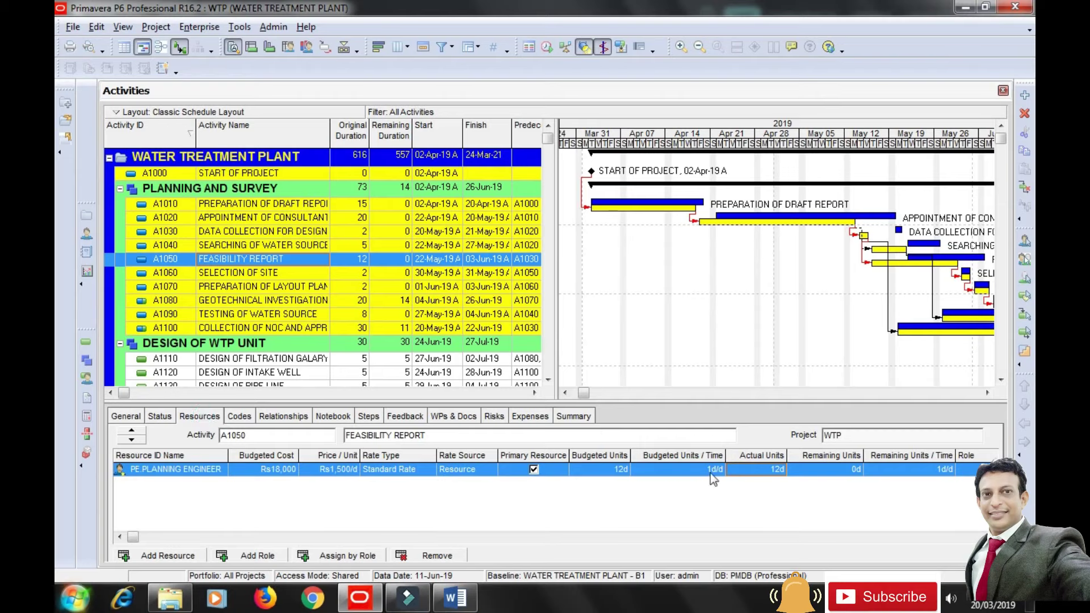
left_click(737, 467)
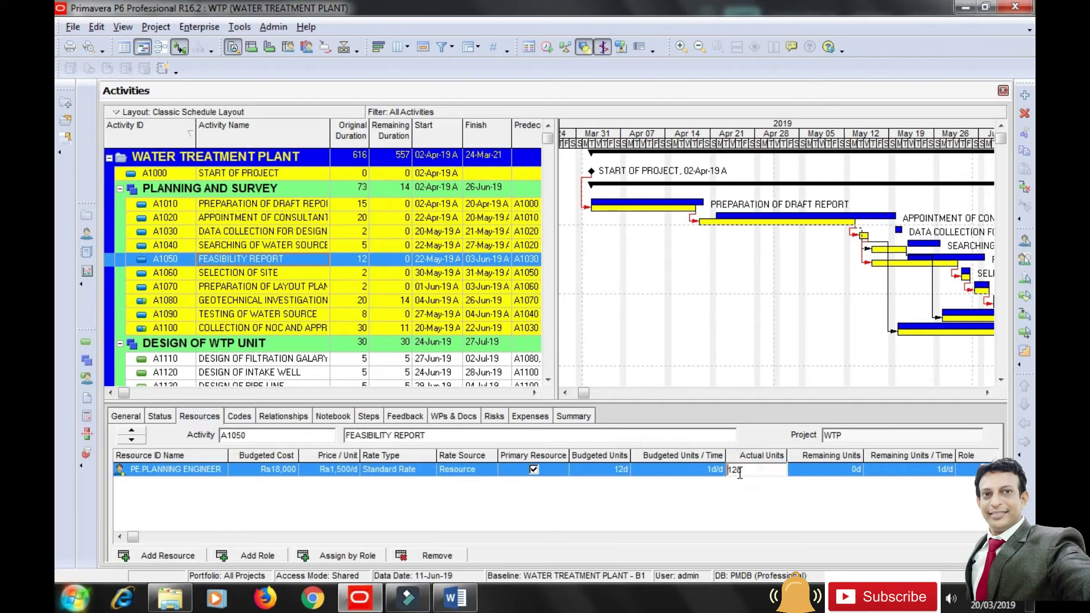
double_click(736, 467)
type("8")
type("1")
left_click(761, 506)
Toggle the Status summary to labor cost and back to labor units, then select A1060.
left_click(160, 417)
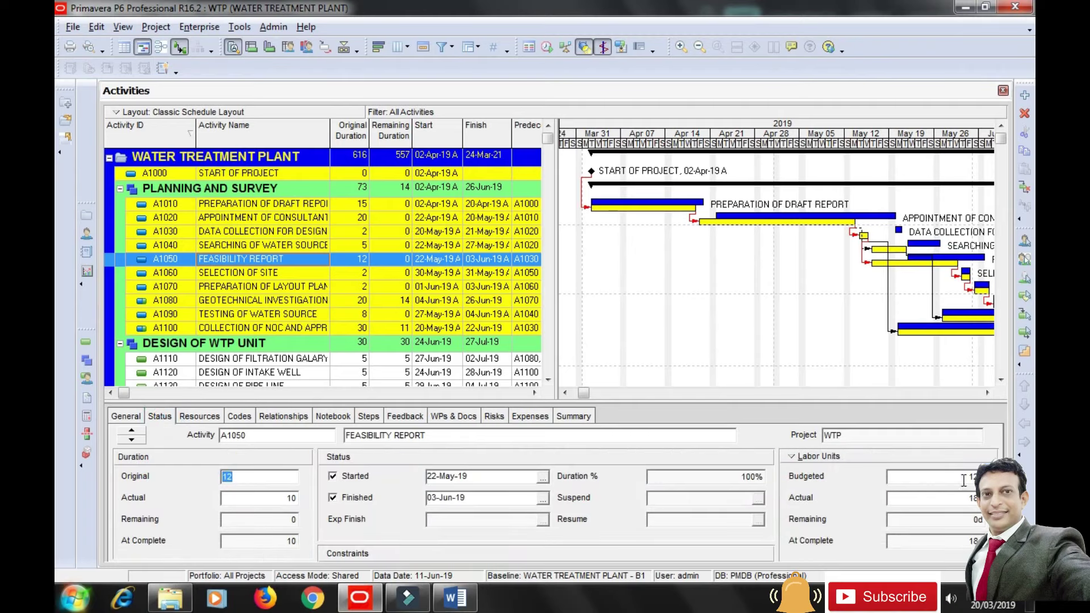
left_click(830, 460)
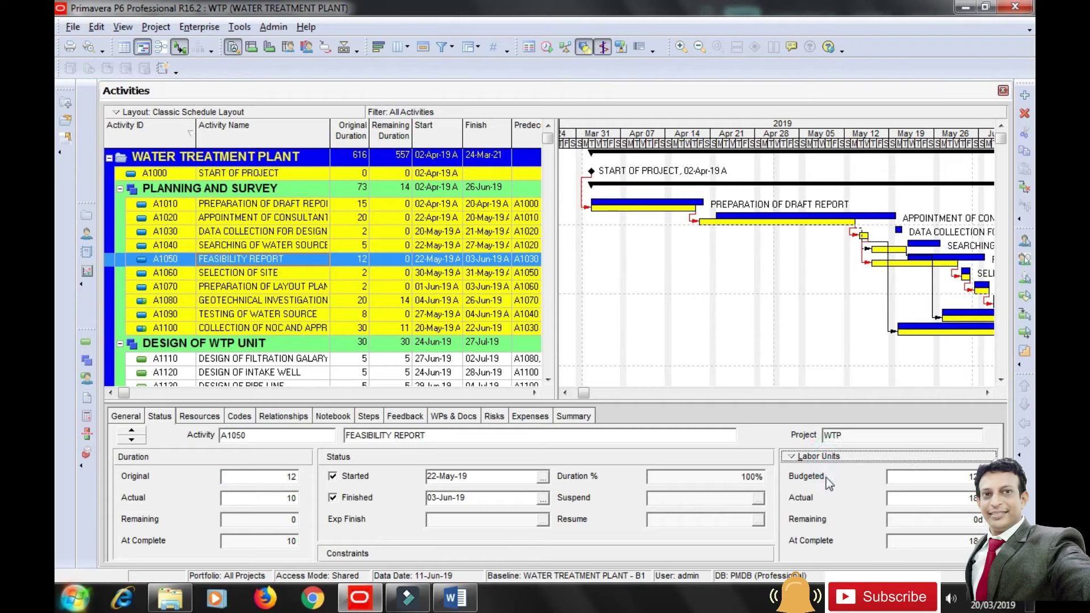
left_click(837, 506)
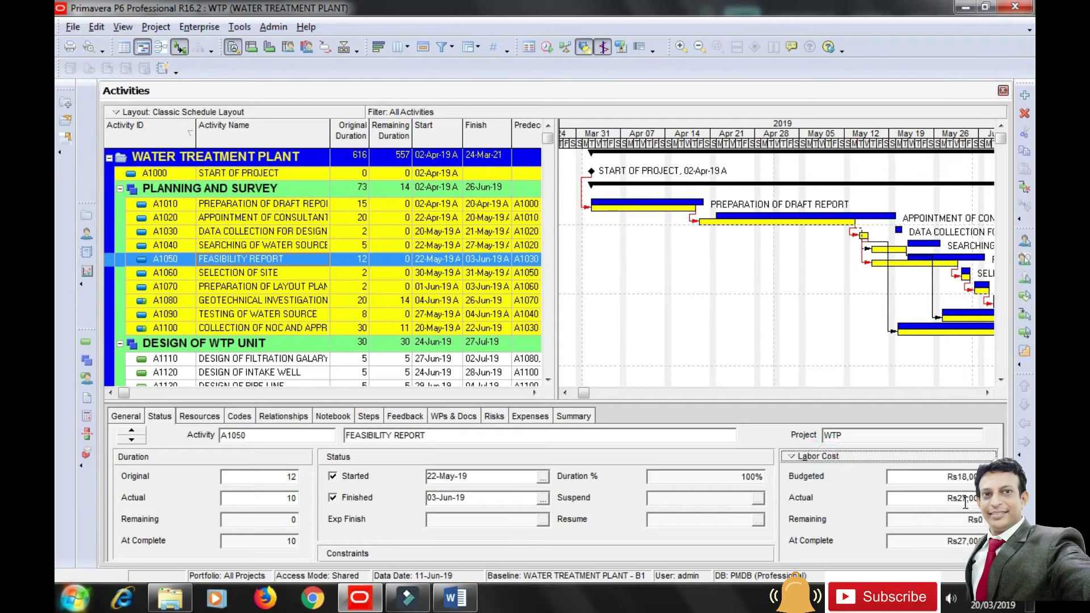
left_click(819, 454)
left_click(821, 474)
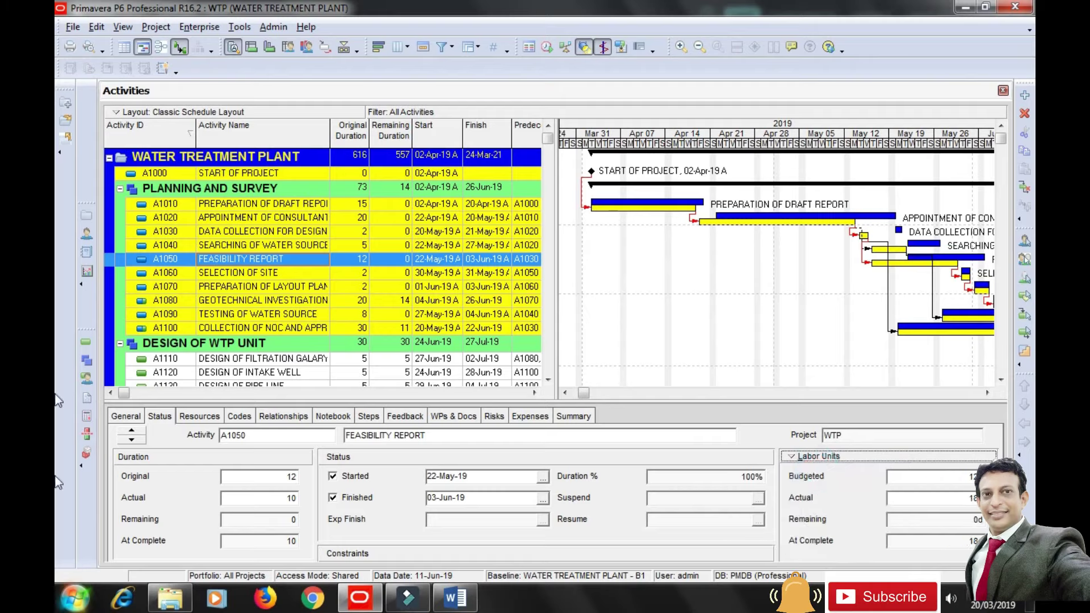
left_click(235, 274)
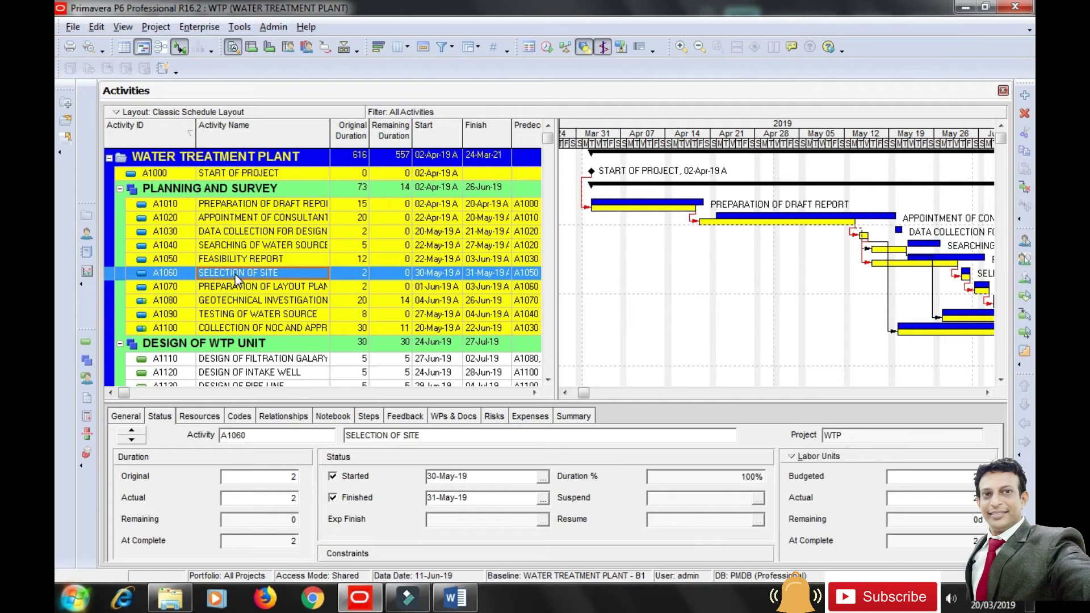
Give A1060 actual finish 05-Jun-19 and actual start 04-Jun-19.
left_click(987, 393)
left_click_drag(987, 393, 987, 394)
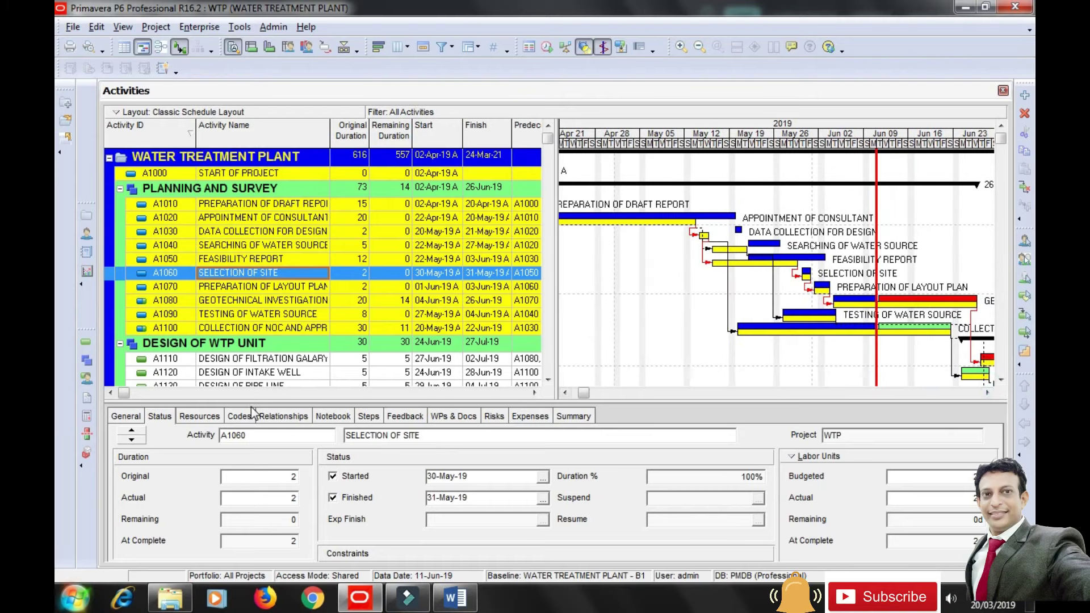
left_click(543, 497)
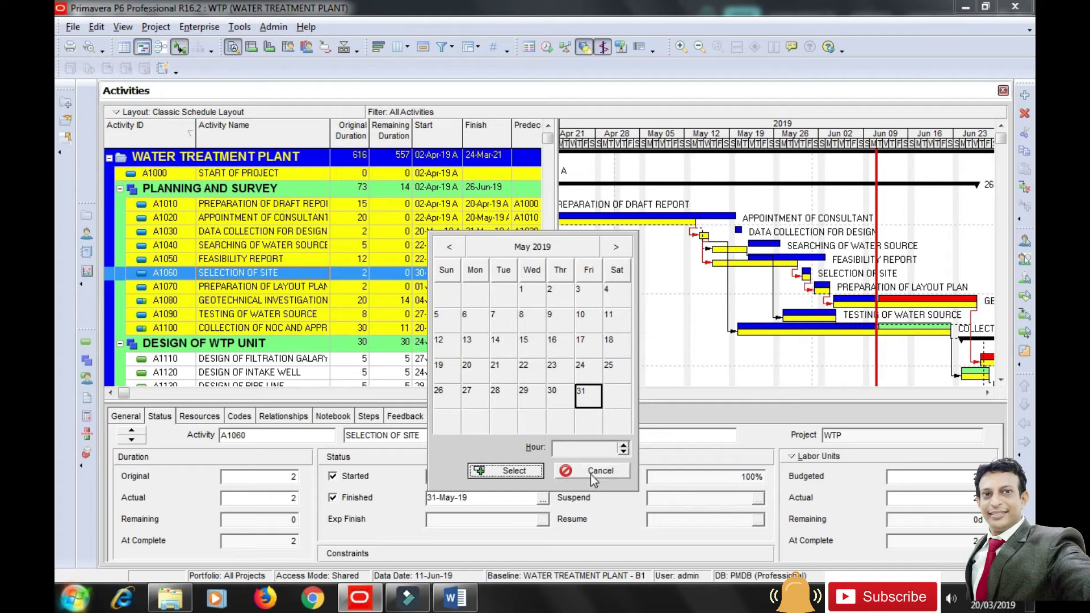
left_click(616, 247)
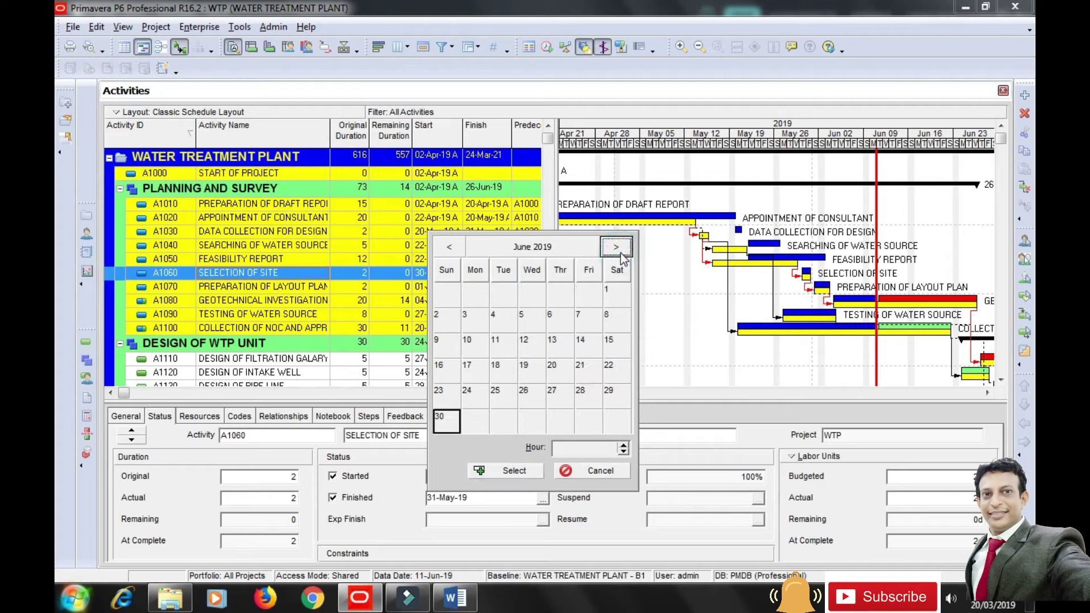
left_click(526, 320)
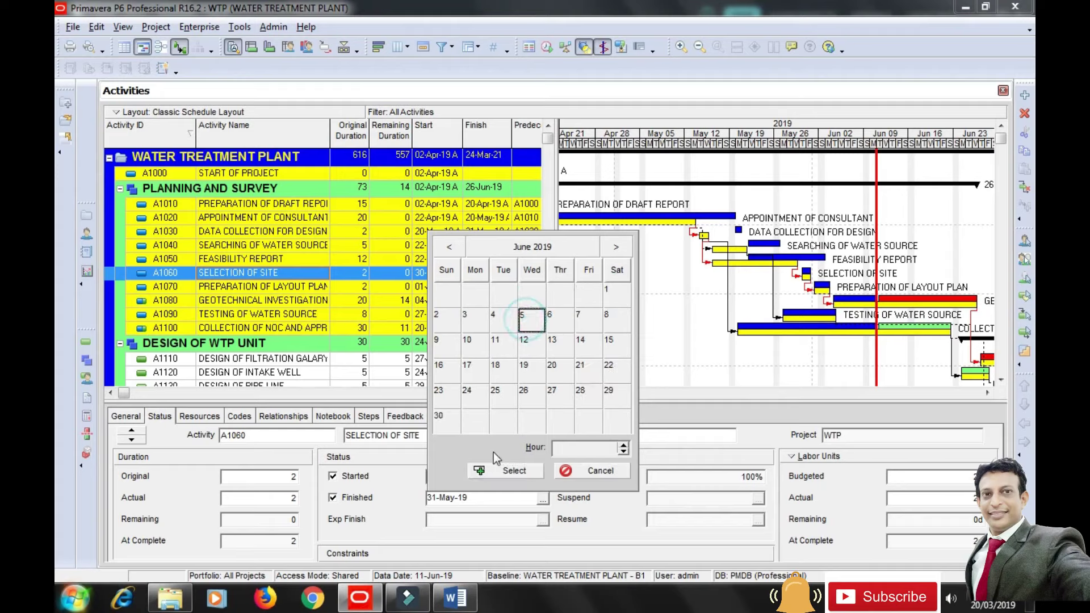
left_click(497, 471)
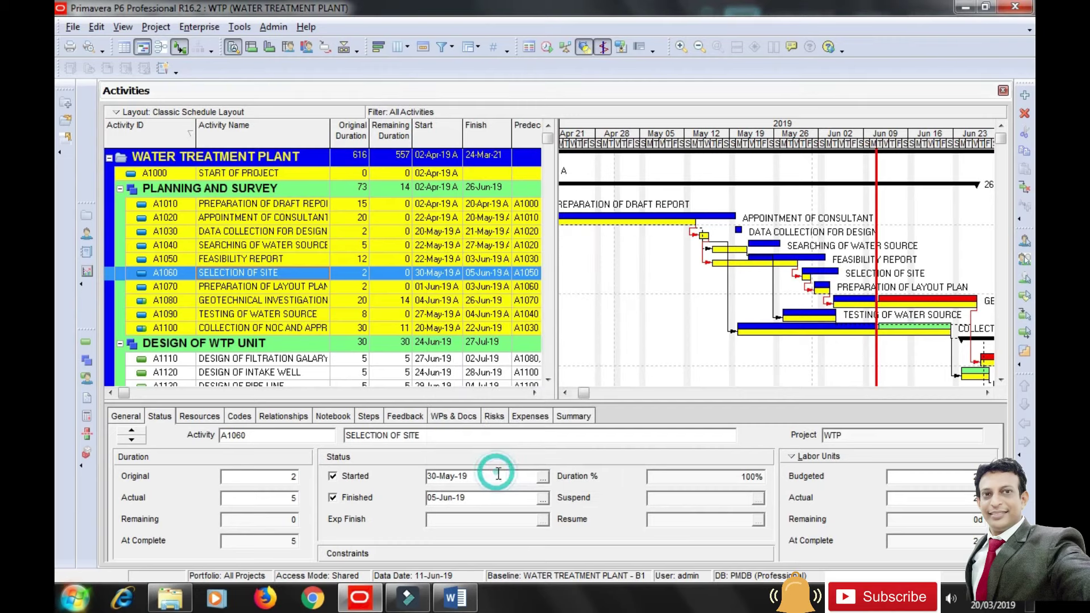
left_click(544, 477)
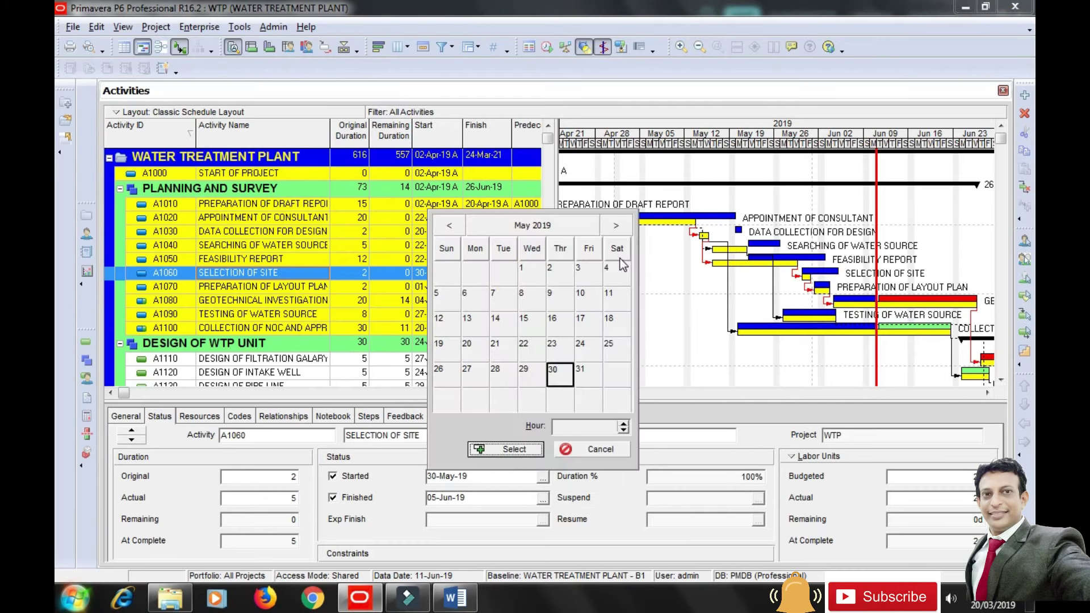
left_click(616, 227)
left_click(509, 298)
left_click(514, 453)
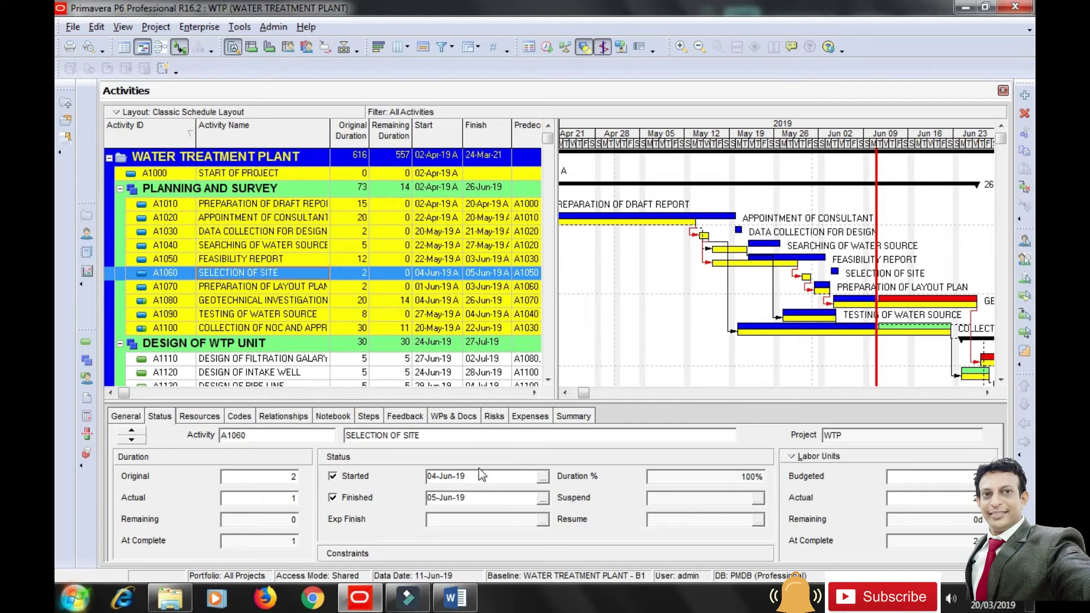
left_click(170, 289)
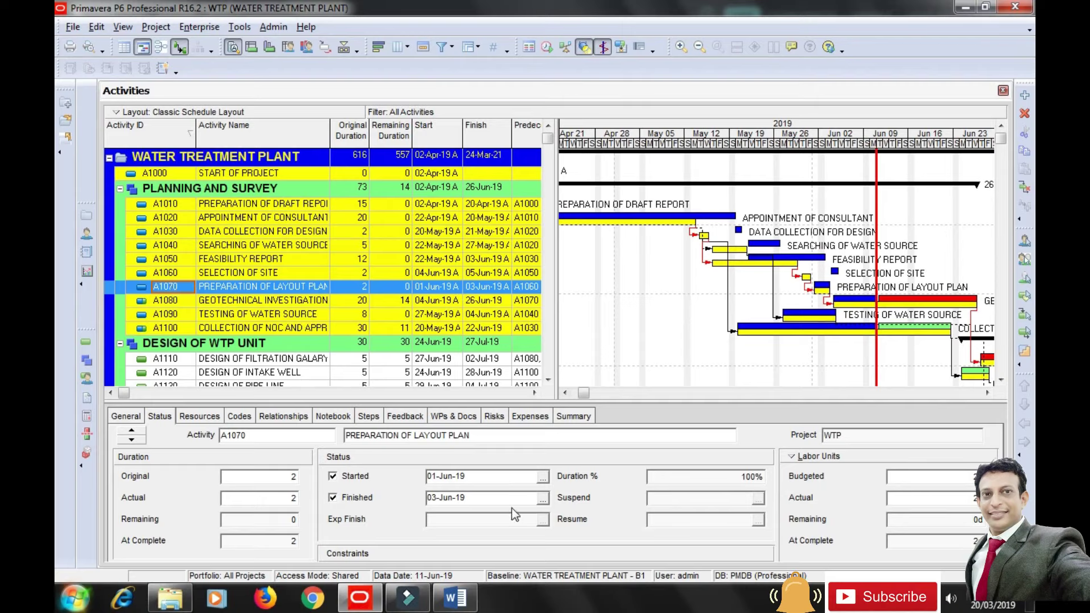
Set A1070's actual finish to 07-Jun-19 and its actual start to 06-Jun-19.
left_click(543, 500)
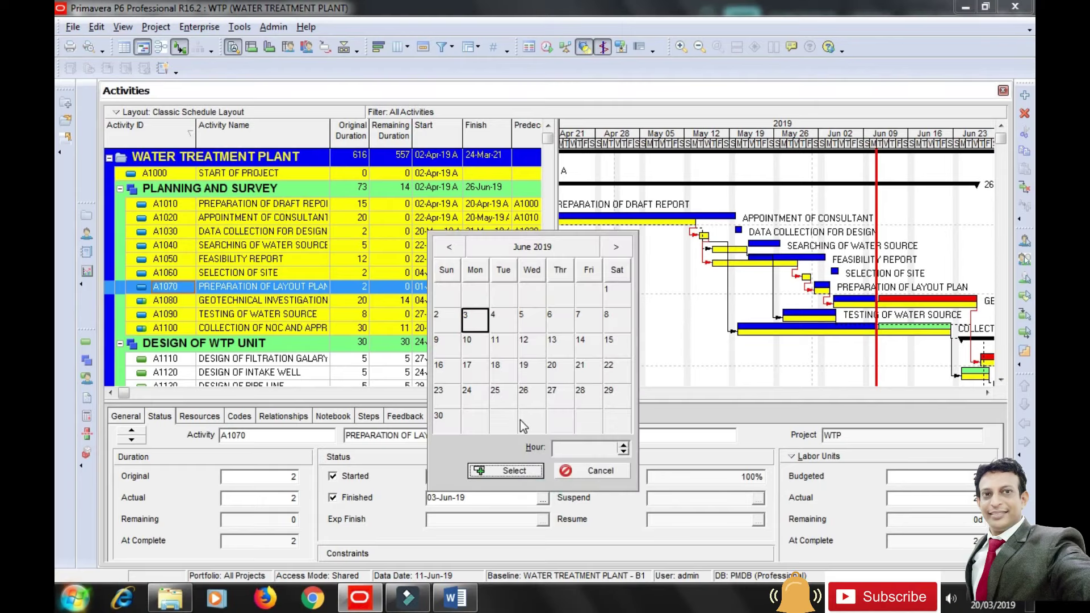
left_click(583, 320)
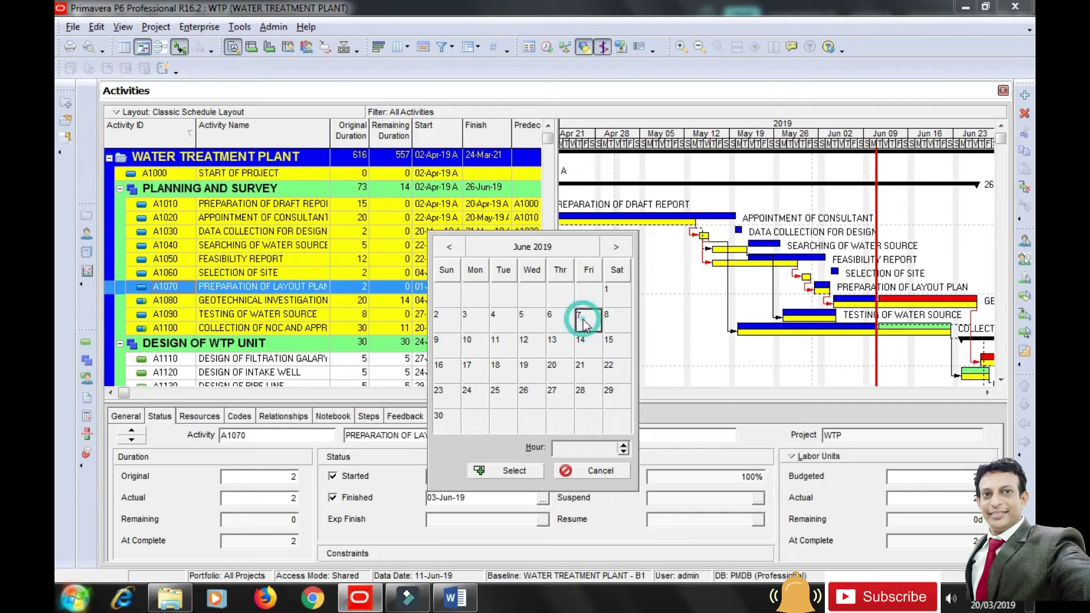
left_click(512, 470)
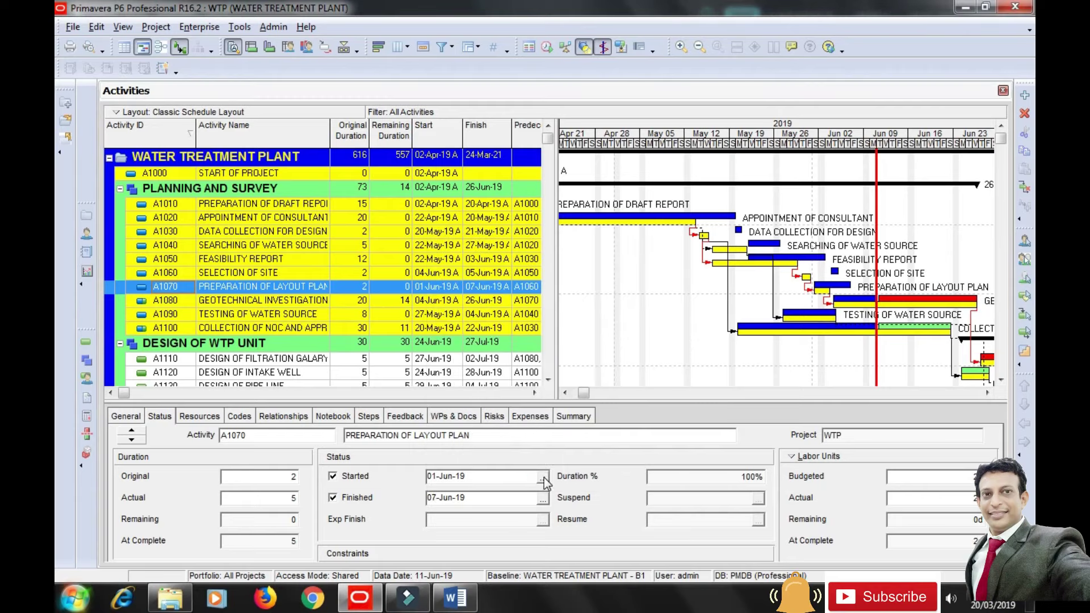
left_click(544, 477)
left_click(559, 294)
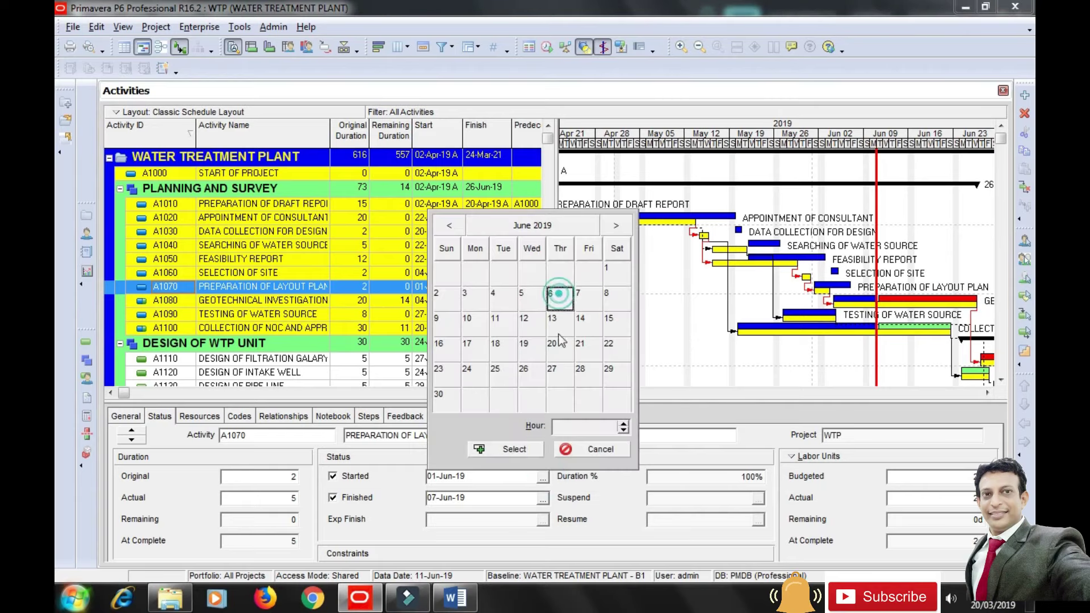
left_click(510, 449)
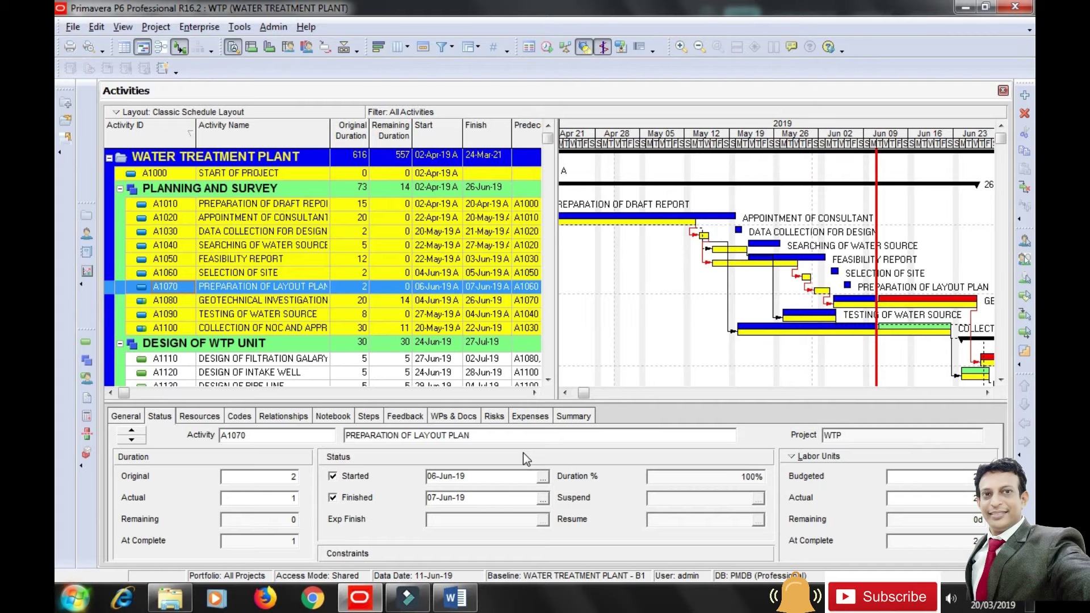
left_click(165, 301)
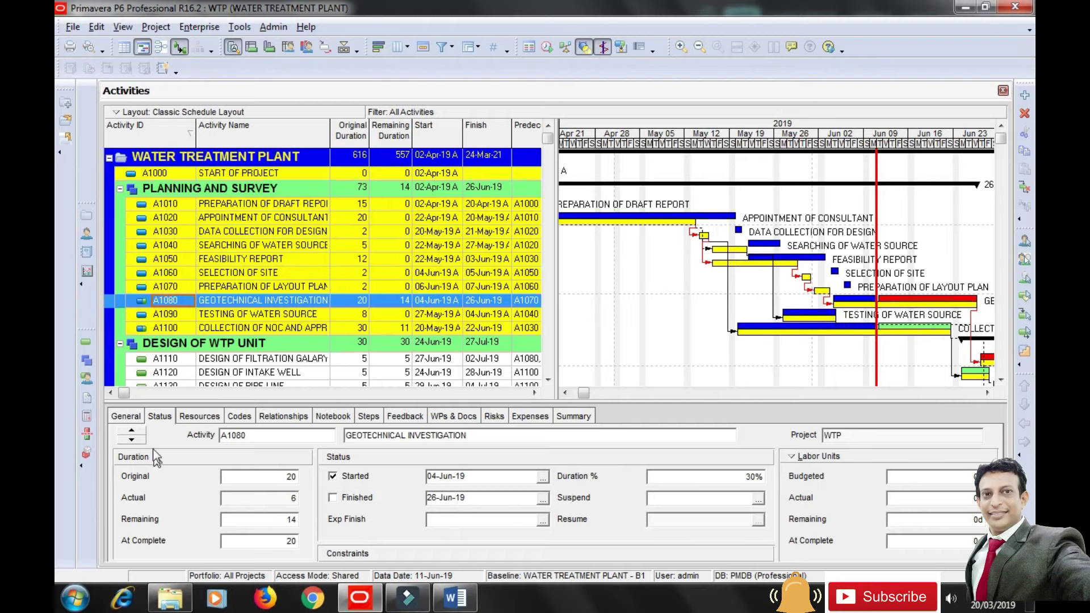
Switch A1080 to Physical percent complete and record 10% physical progress.
left_click(116, 418)
left_click(570, 478)
left_click(561, 500)
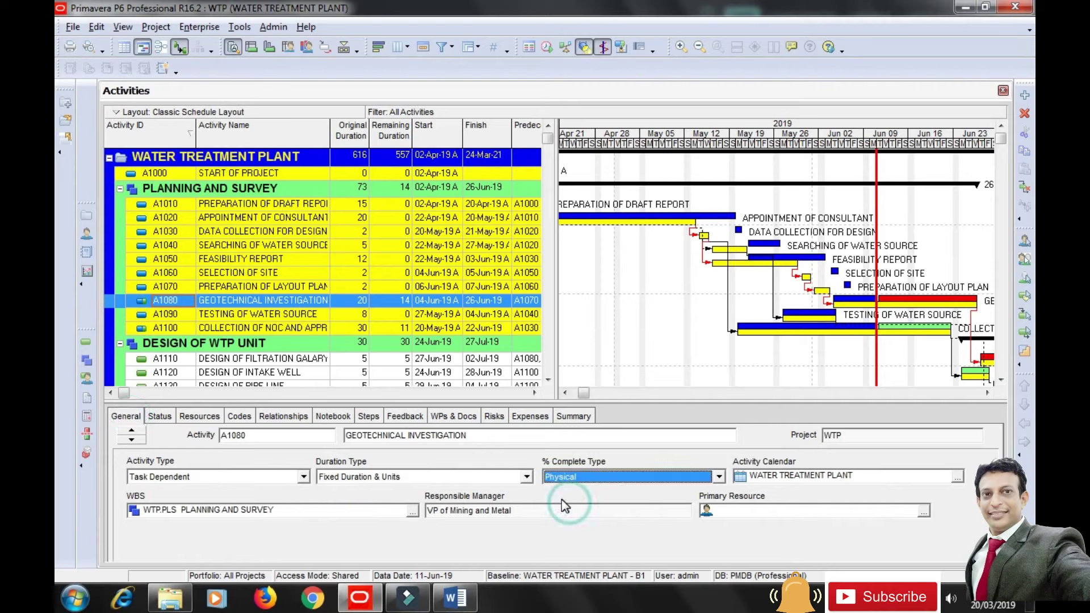
left_click(153, 418)
left_click(657, 477)
type("10")
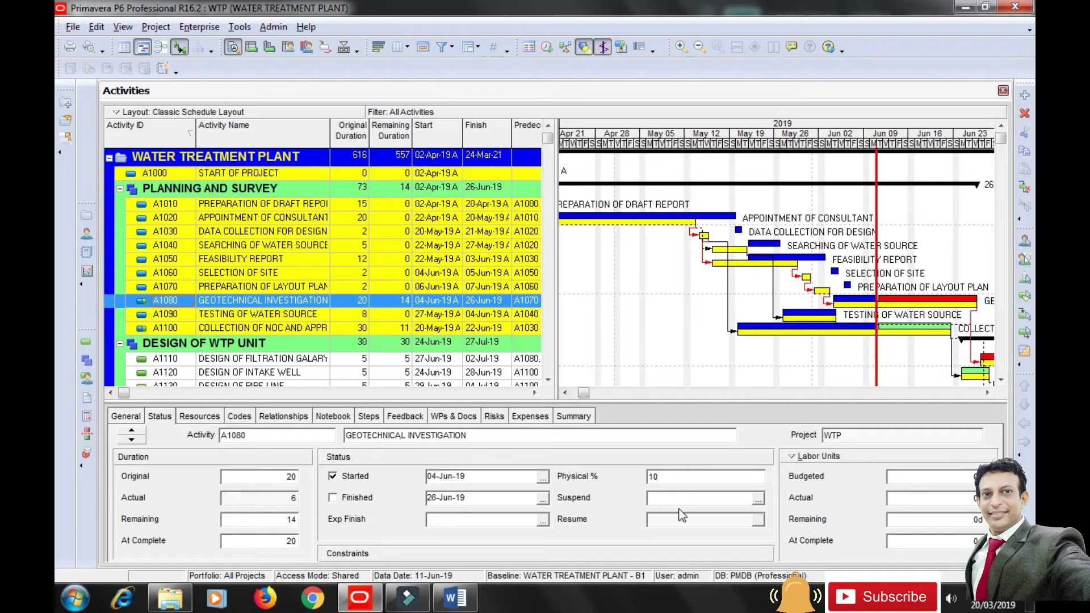
left_click(660, 495)
left_click(844, 302)
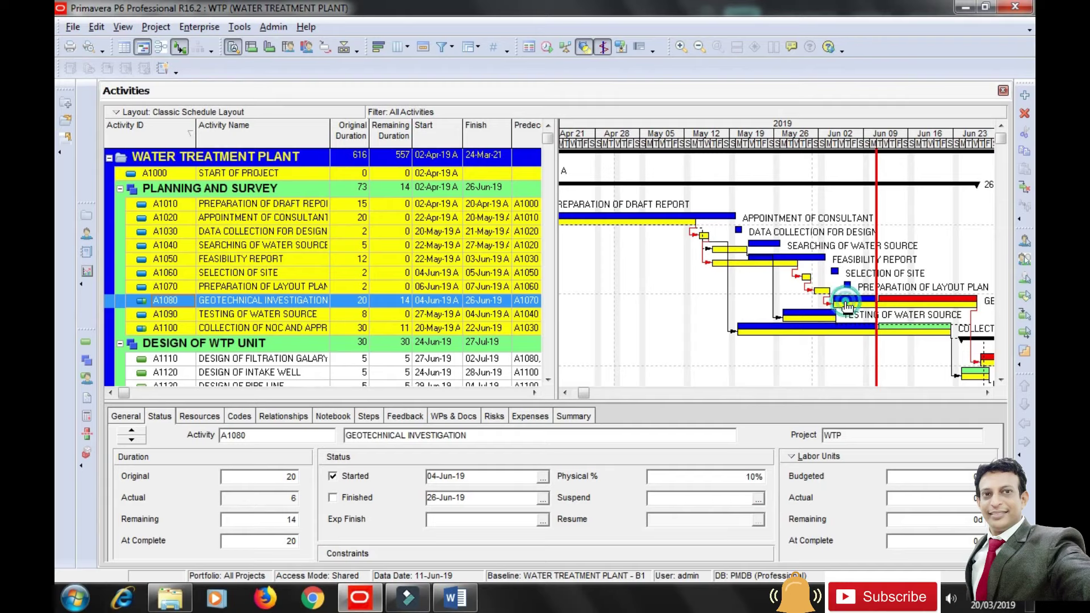
left_click(437, 313)
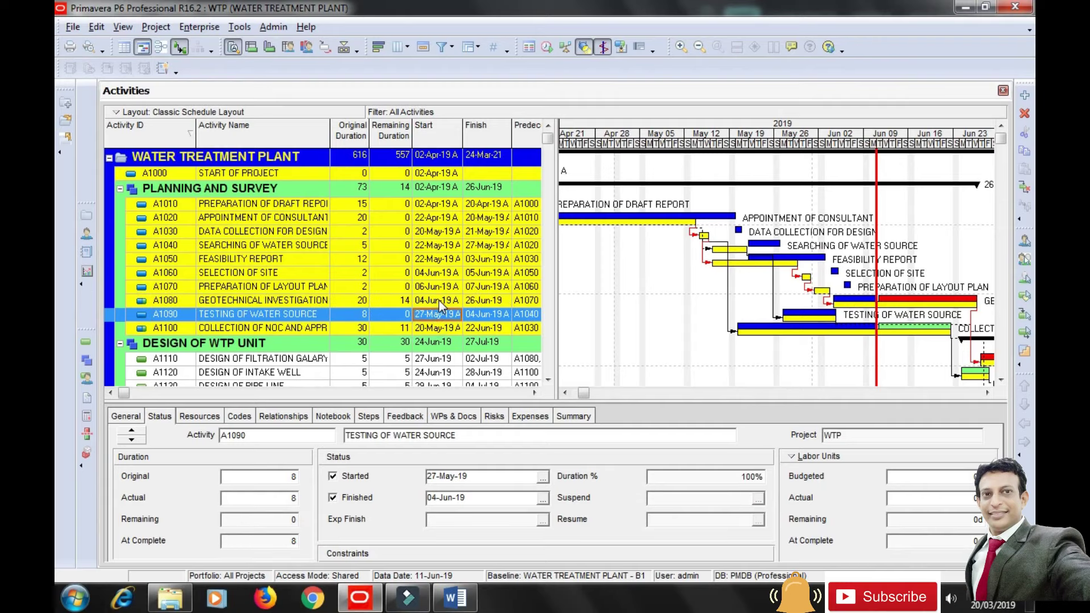
Select A1090 and set its percent complete type to Physical.
left_click(438, 301)
left_click(846, 303)
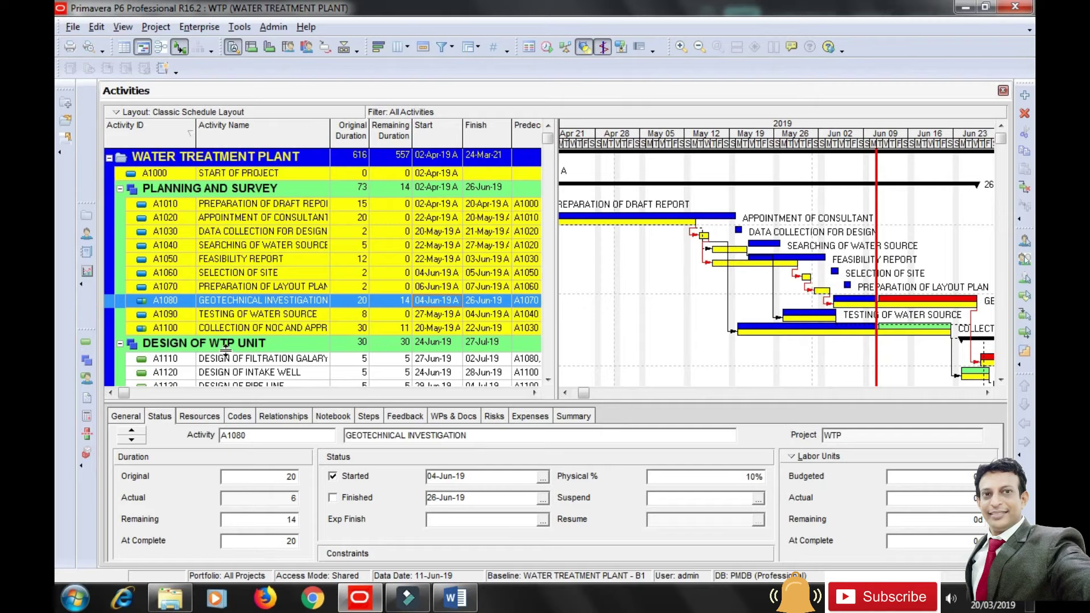
left_click(268, 316)
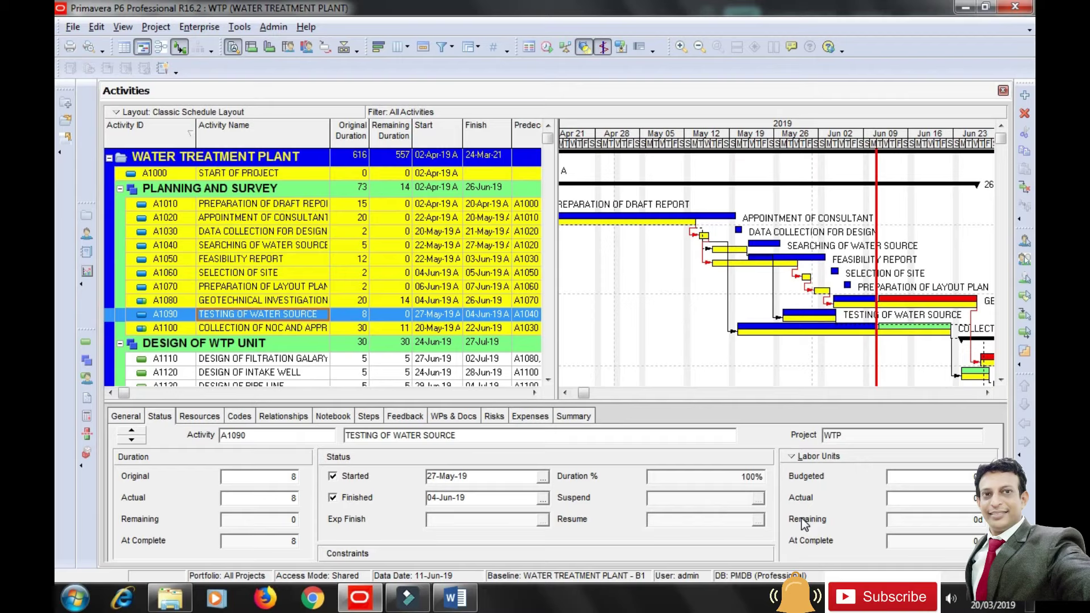
left_click(691, 476)
left_click(127, 416)
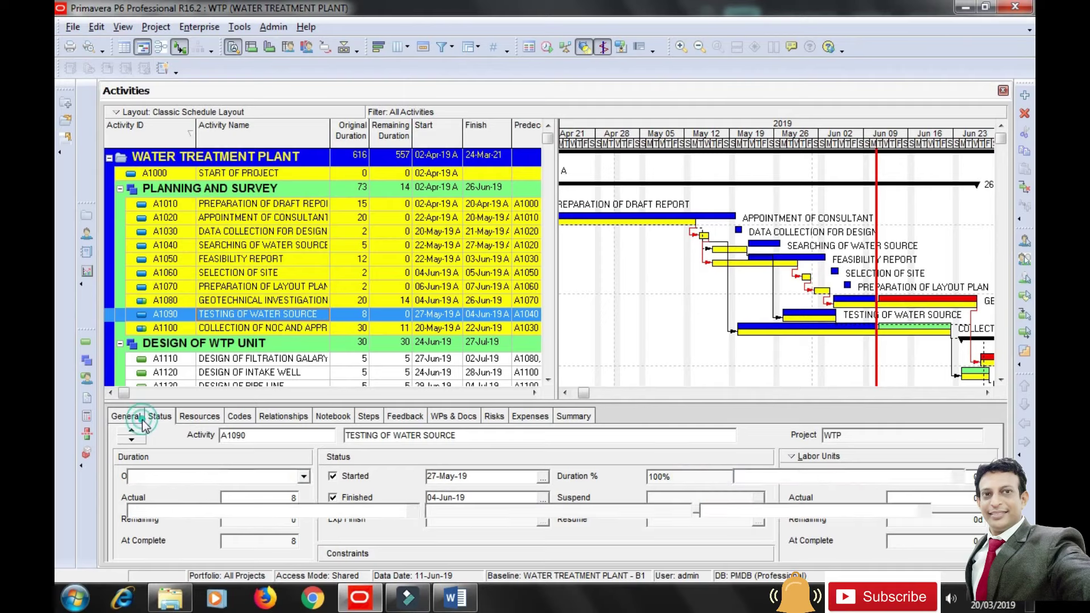
left_click(584, 477)
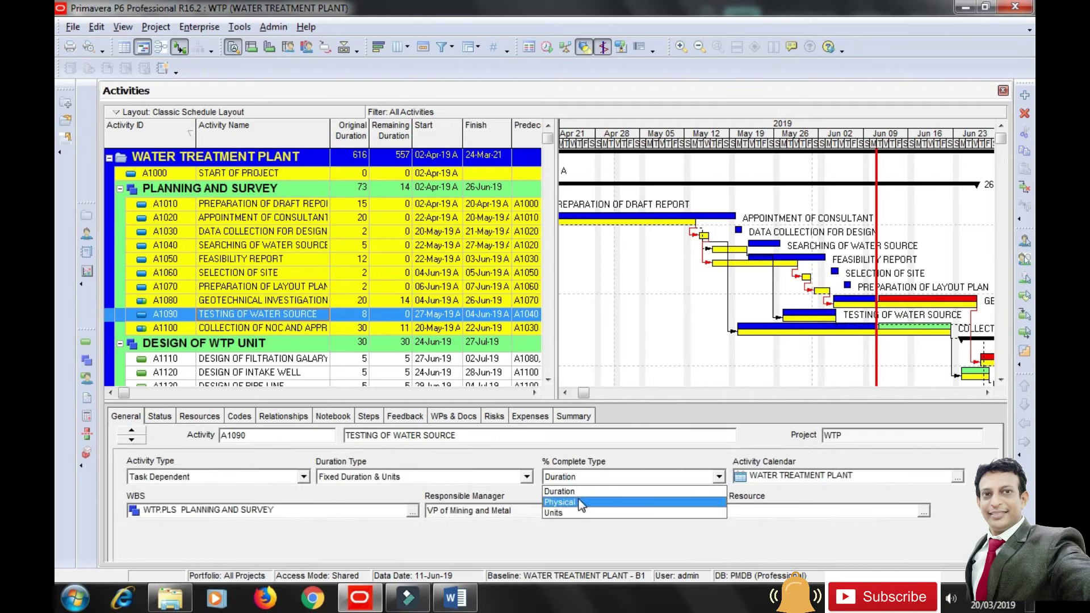
left_click(578, 500)
left_click(159, 416)
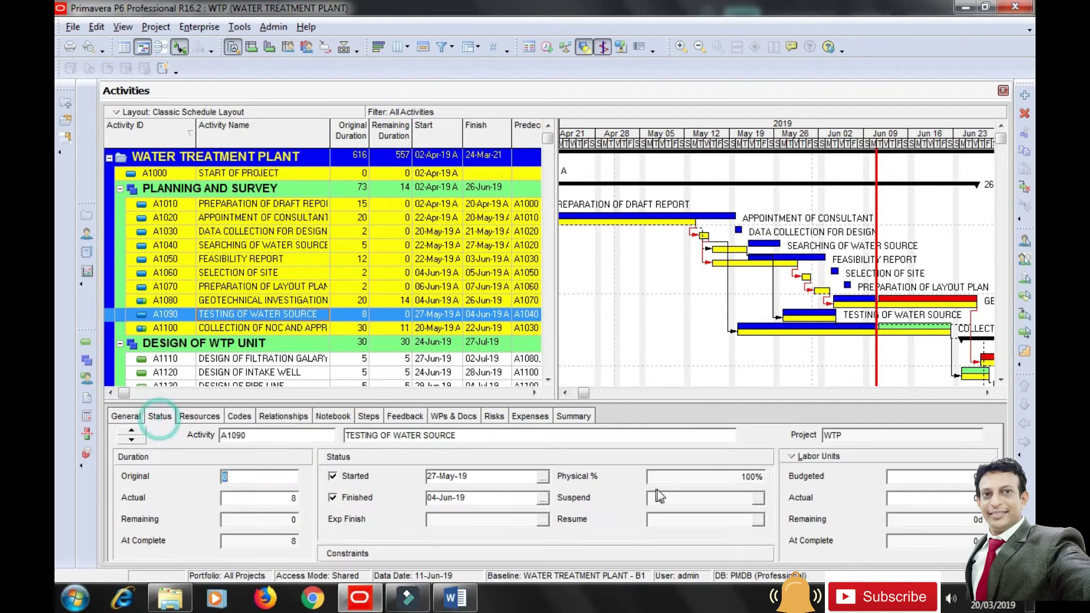
Uncheck A1090's Finished box and enter 60% physical complete.
left_click(660, 477)
double_click(676, 477)
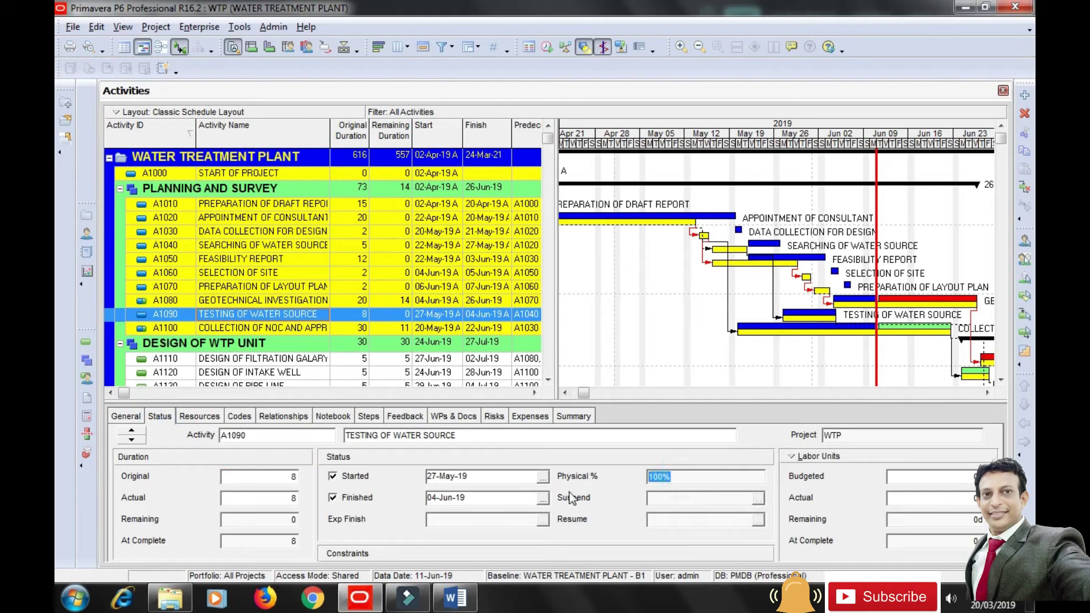
left_click(335, 499)
left_click(705, 481)
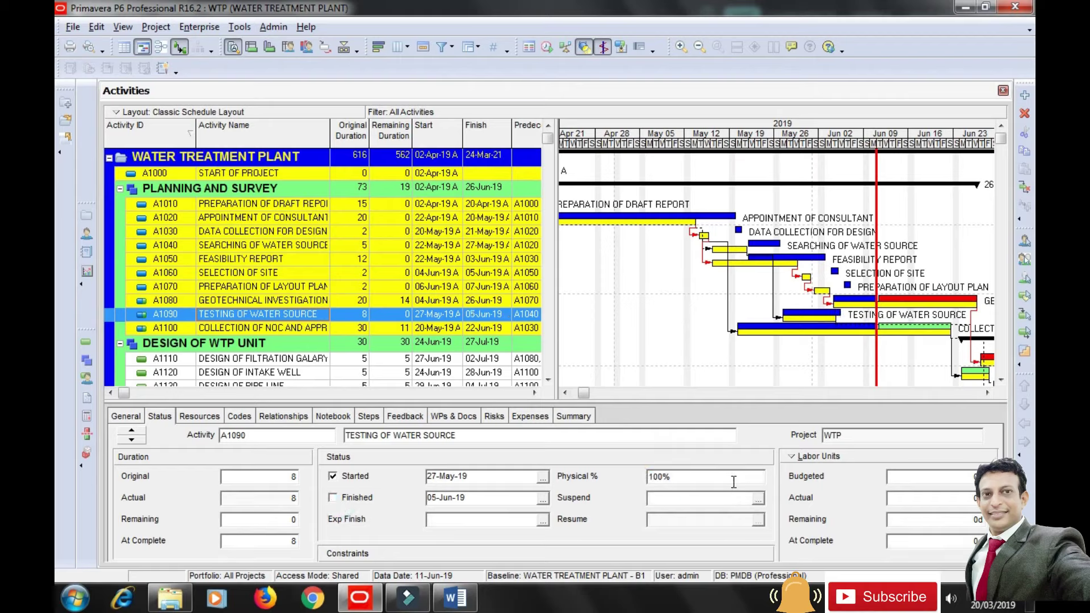
double_click(736, 477)
type("60")
left_click(664, 498)
Set A1100 Collection of NOC and Approvals to 30% duration complete, leaving 21 days remaining and a 04-Jul-19 finish.
left_click(247, 330)
left_click(126, 418)
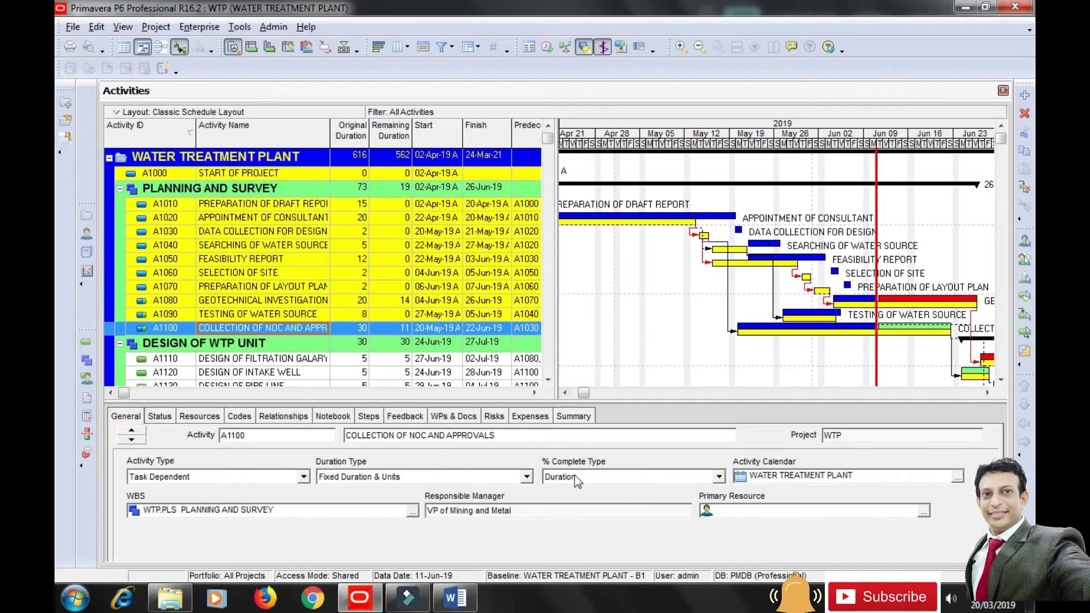
left_click(167, 416)
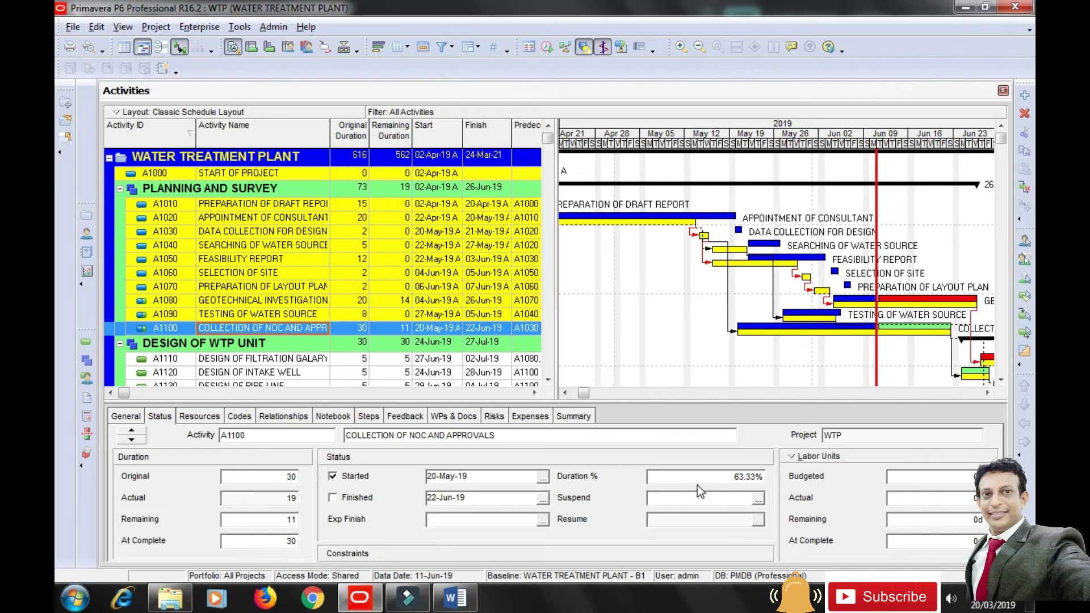
left_click(700, 477)
double_click(700, 477)
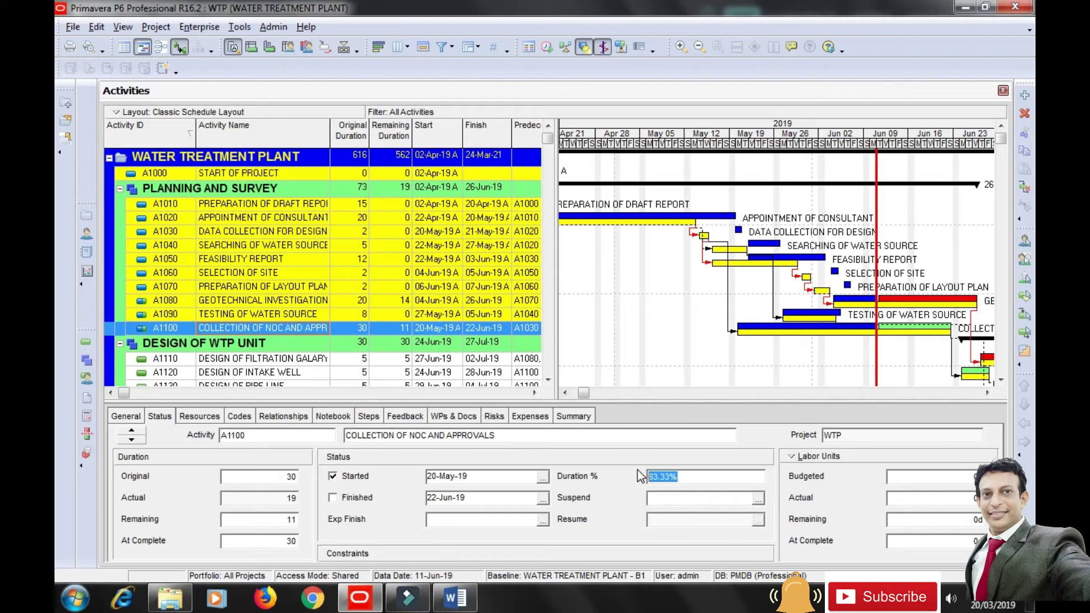
type("30")
left_click(661, 499)
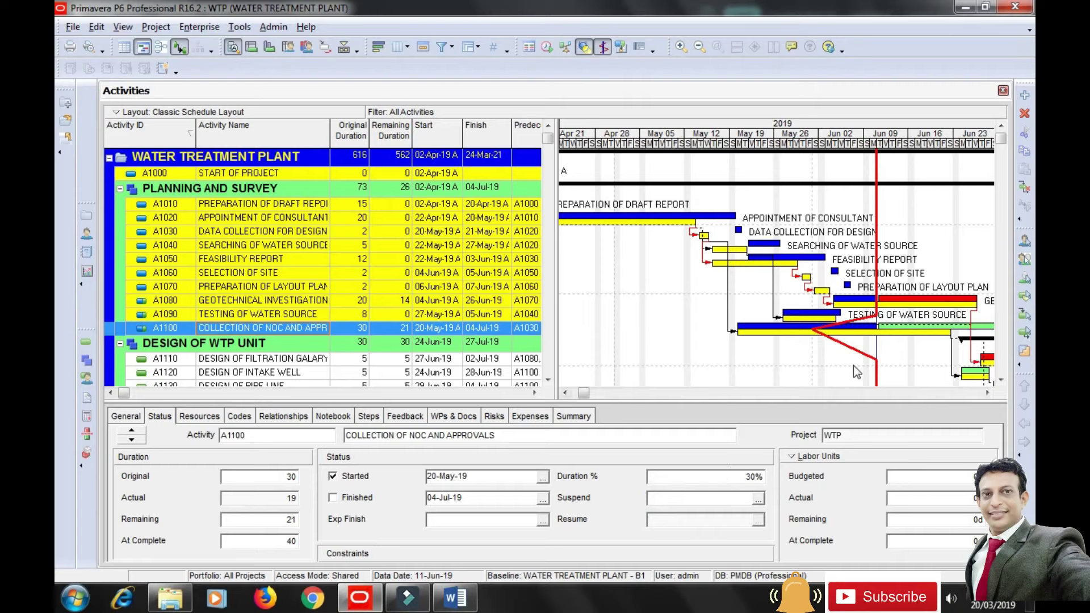
left_click(988, 393)
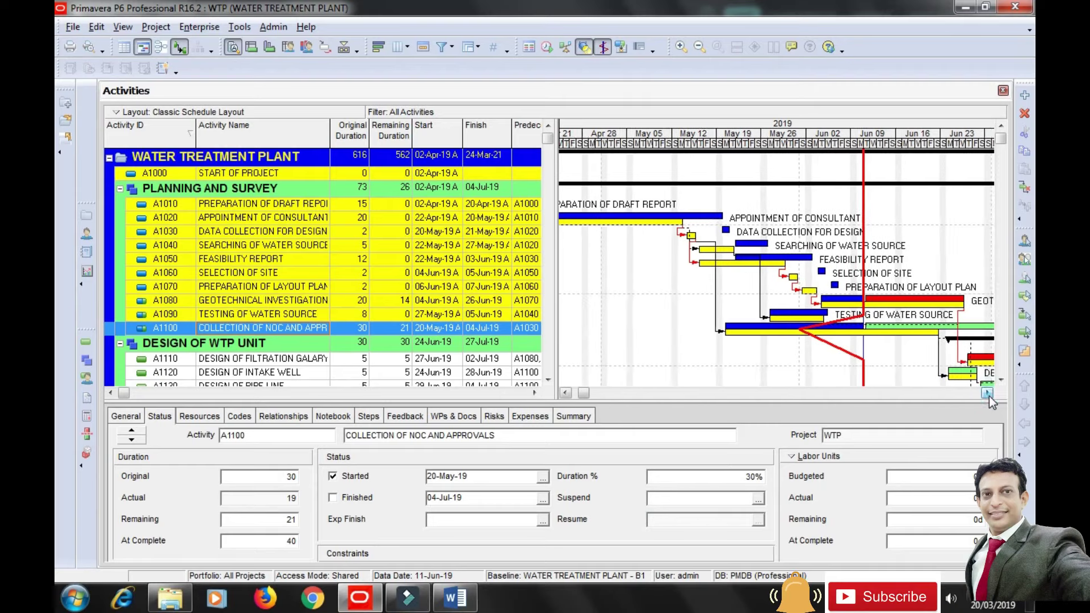
left_click(987, 393)
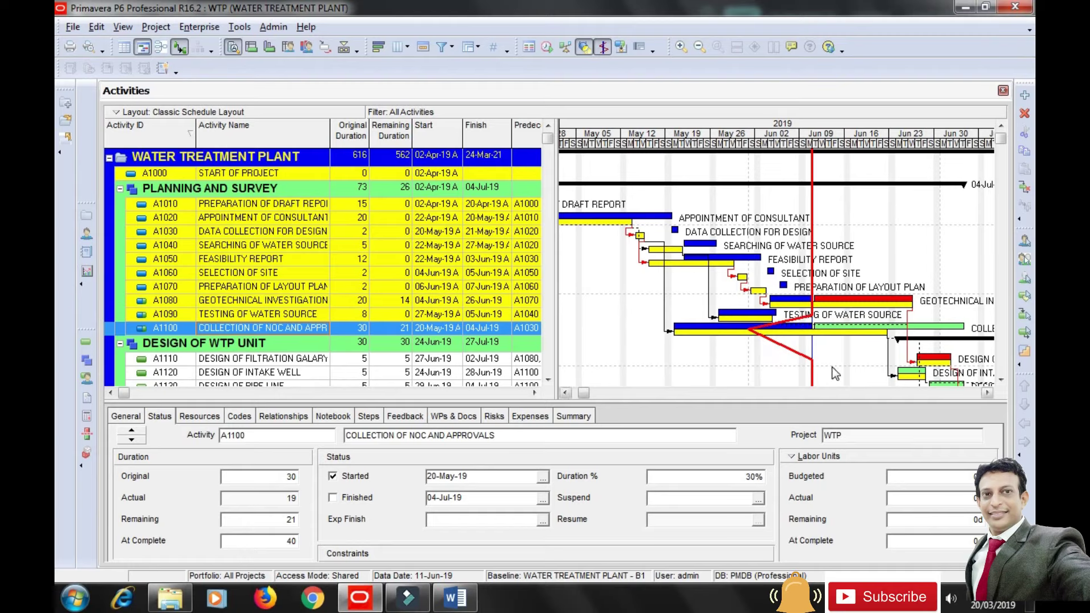
left_click(602, 48)
left_click(603, 48)
left_click_drag(584, 393, 588, 394)
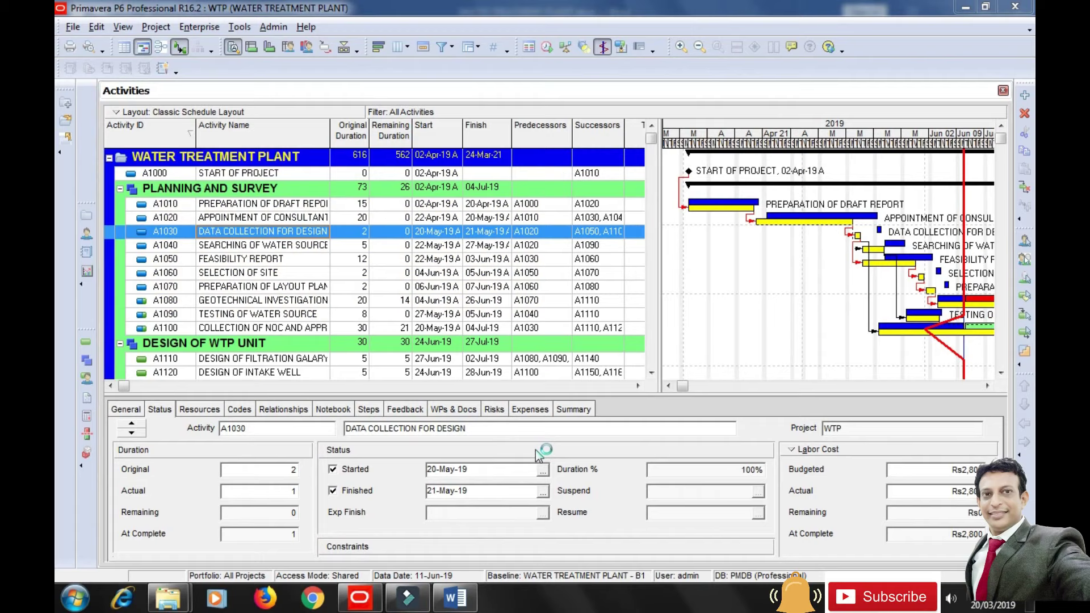
left_click_drag(127, 382, 593, 395)
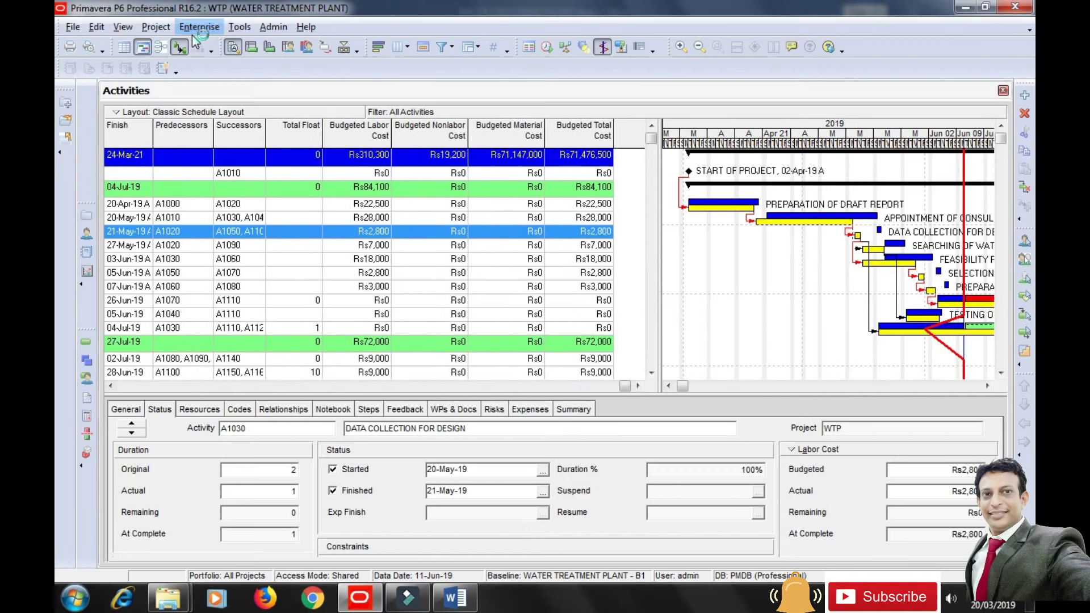
Add Actual Labor Cost and Actual Nonlabor Cost columns after their budgeted counterparts.
left_click(399, 46)
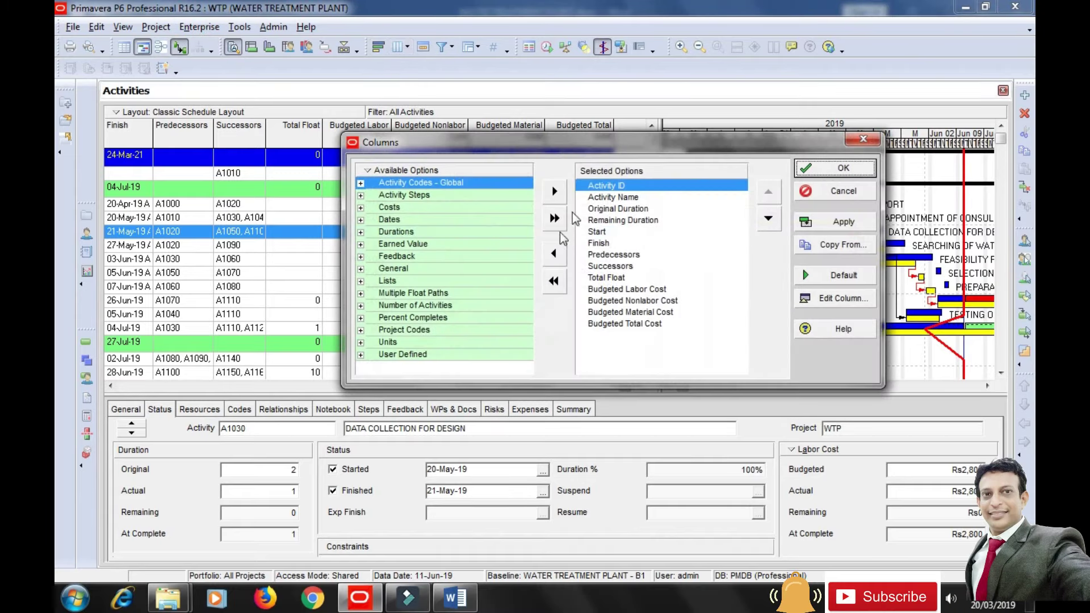
left_click_drag(580, 147, 582, 179)
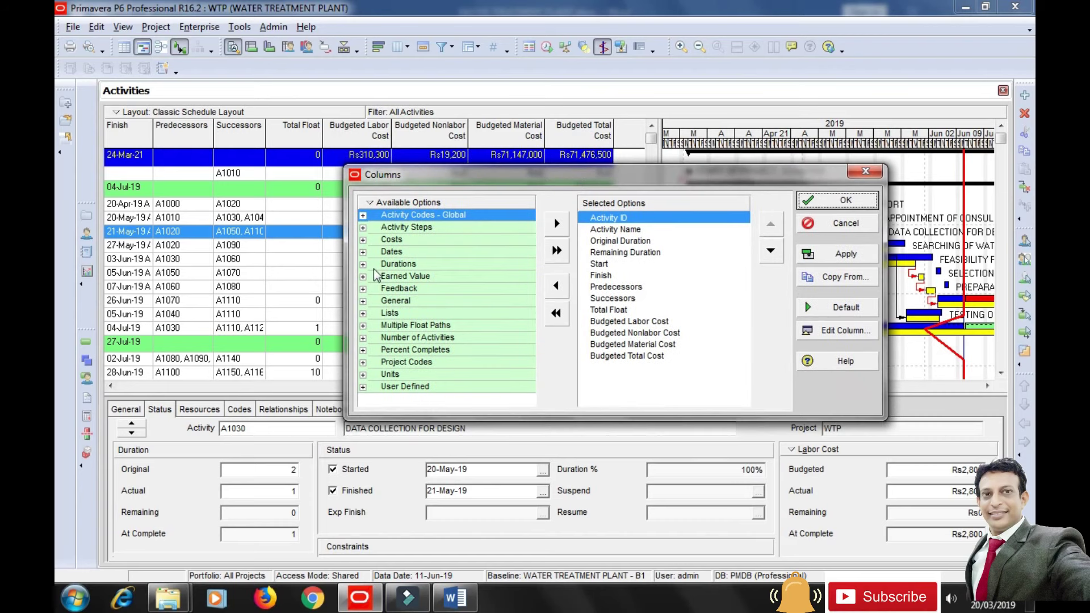
left_click(364, 240)
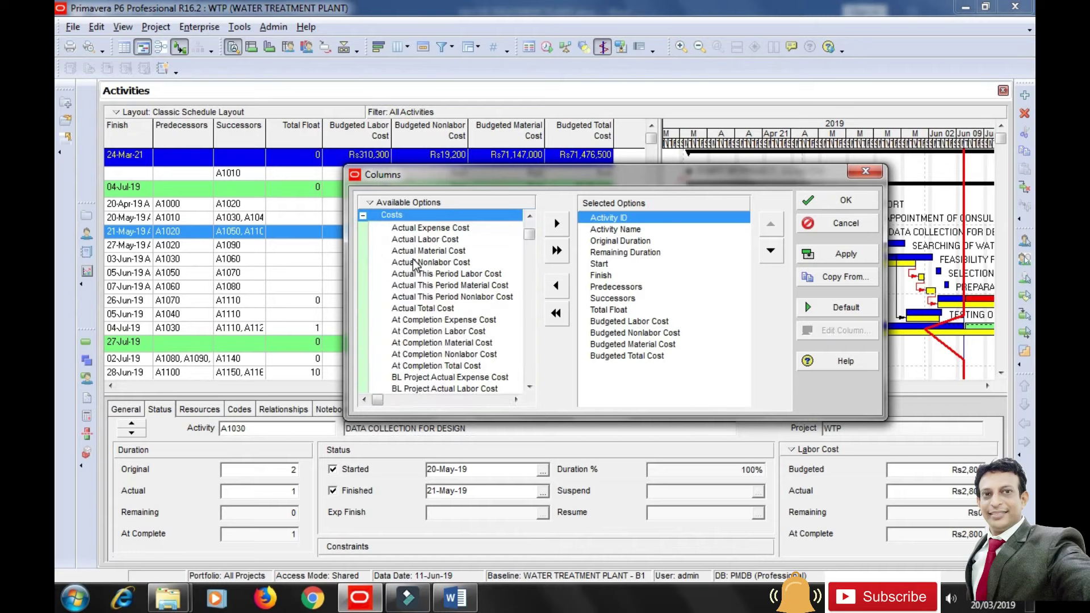
left_click(607, 322)
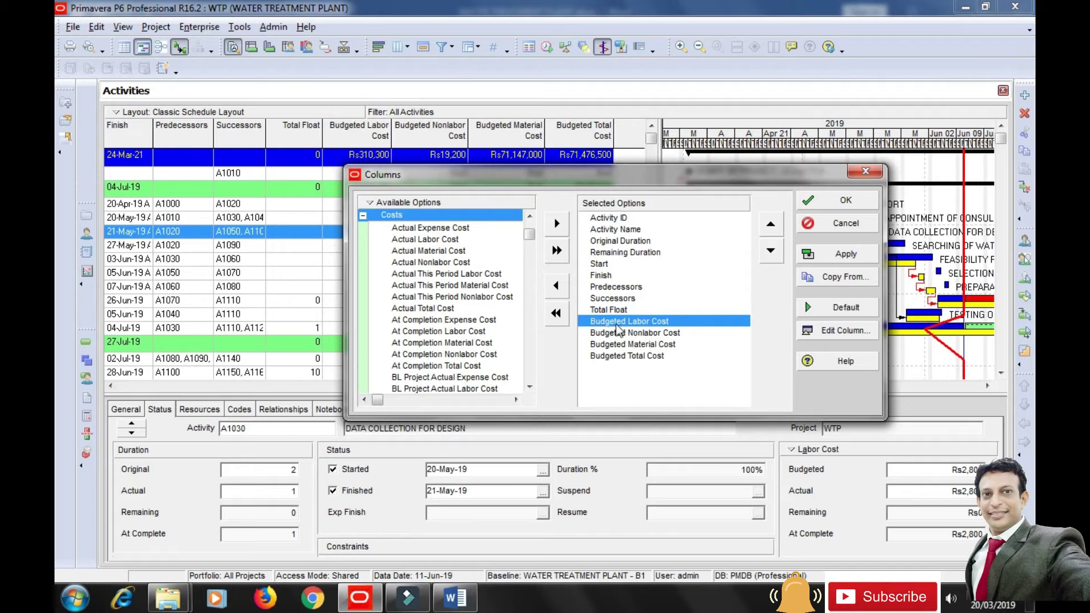
left_click(431, 240)
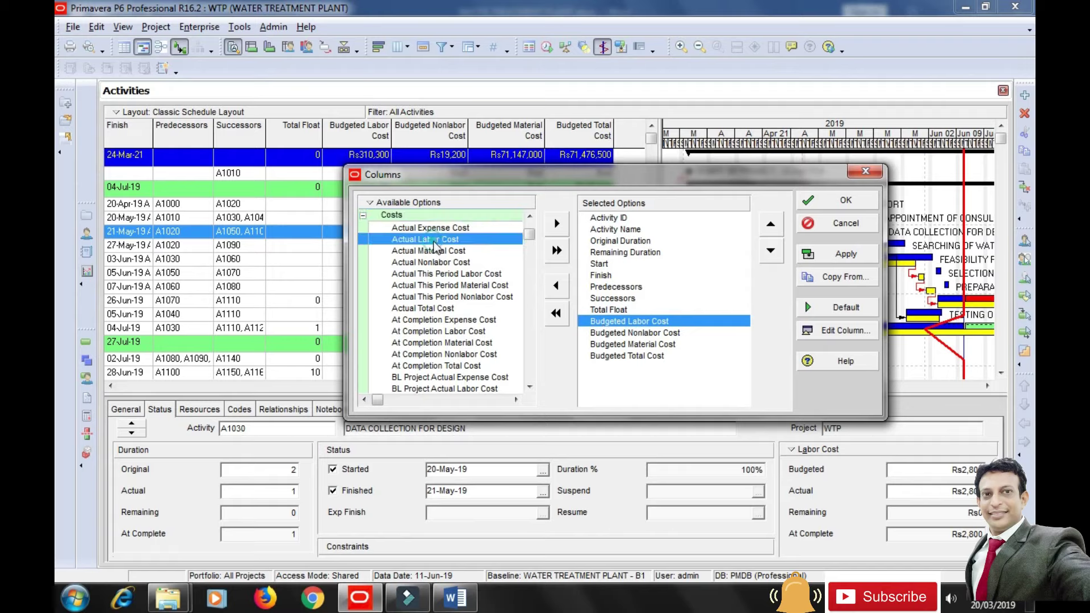
left_click(557, 225)
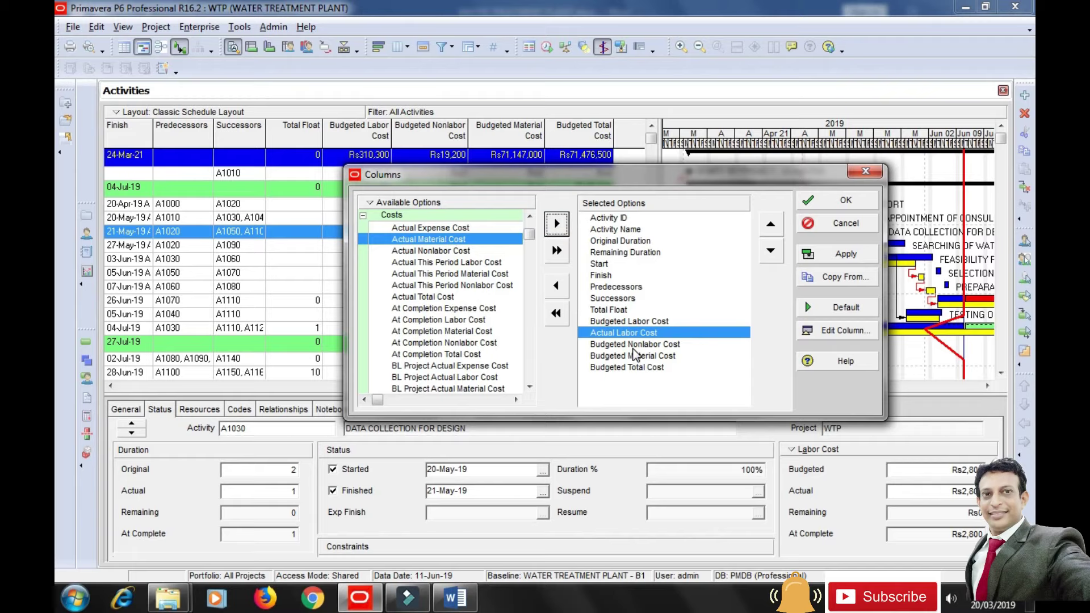
left_click(633, 346)
left_click(448, 252)
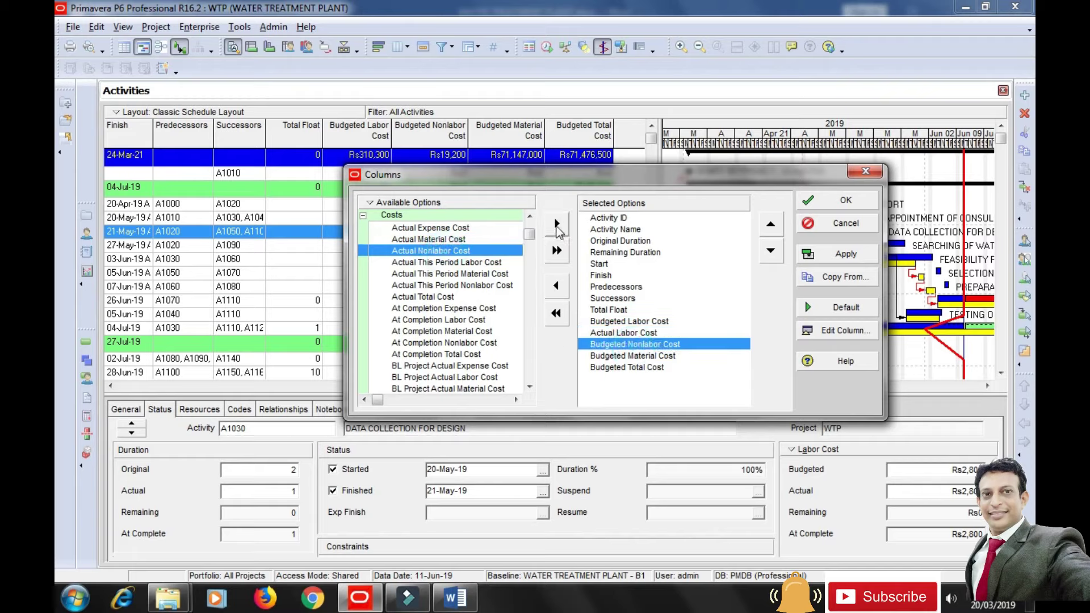
left_click(557, 225)
Add Actual Material Cost and Actual Total Cost after Budgeted Material and Budgeted Total Cost.
left_click(601, 368)
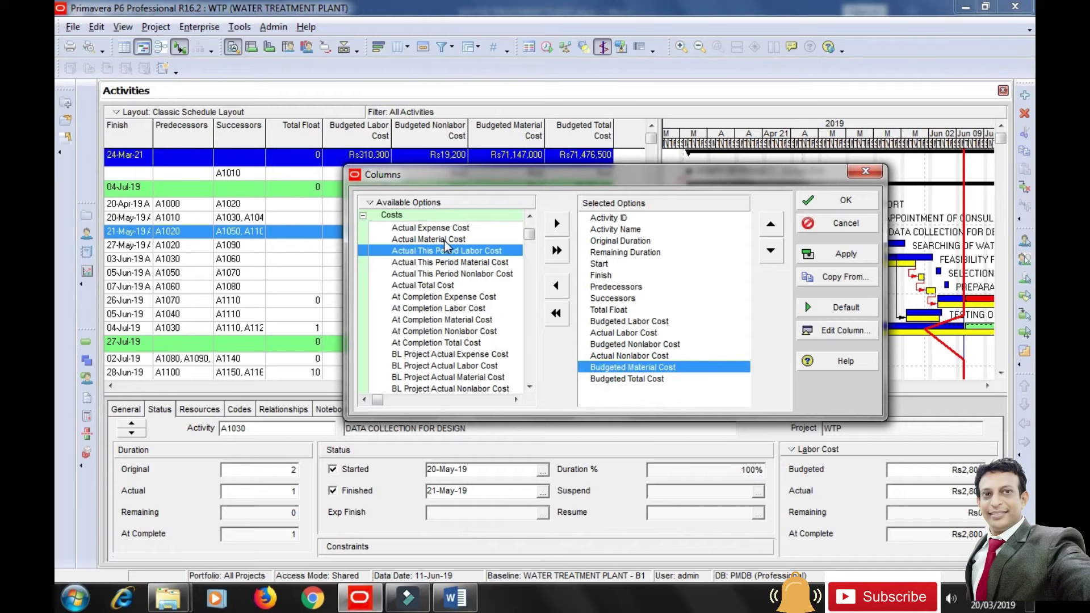
left_click(445, 240)
left_click(557, 224)
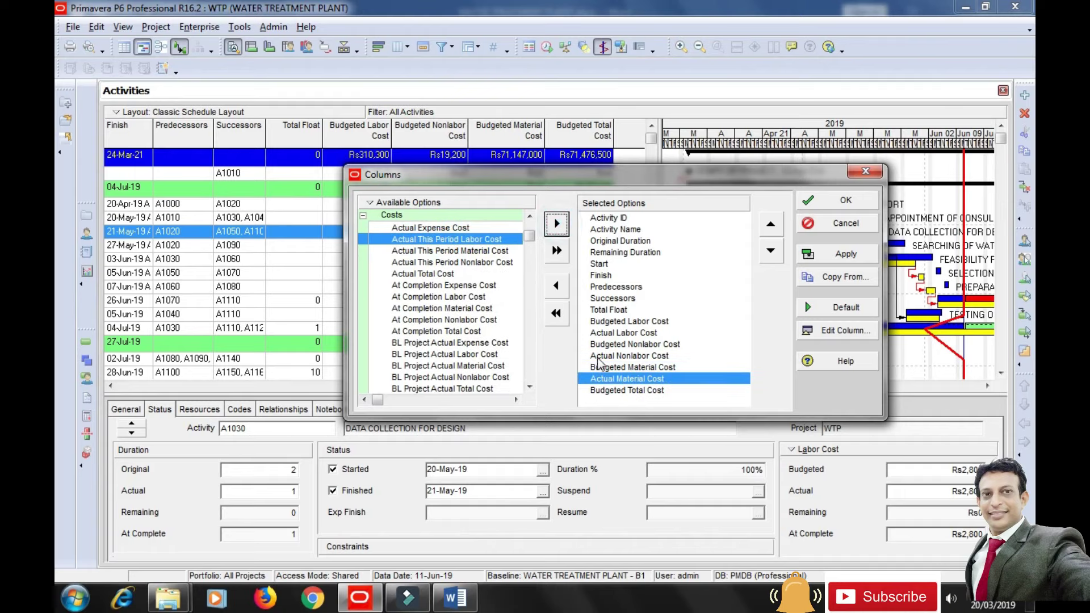
left_click(606, 391)
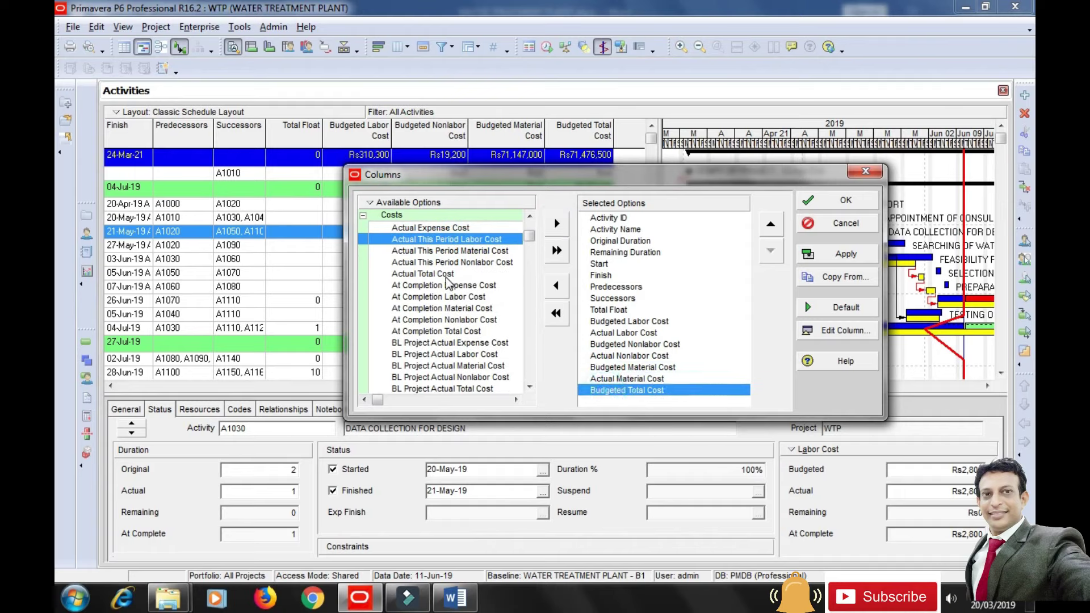
left_click(446, 274)
left_click(557, 223)
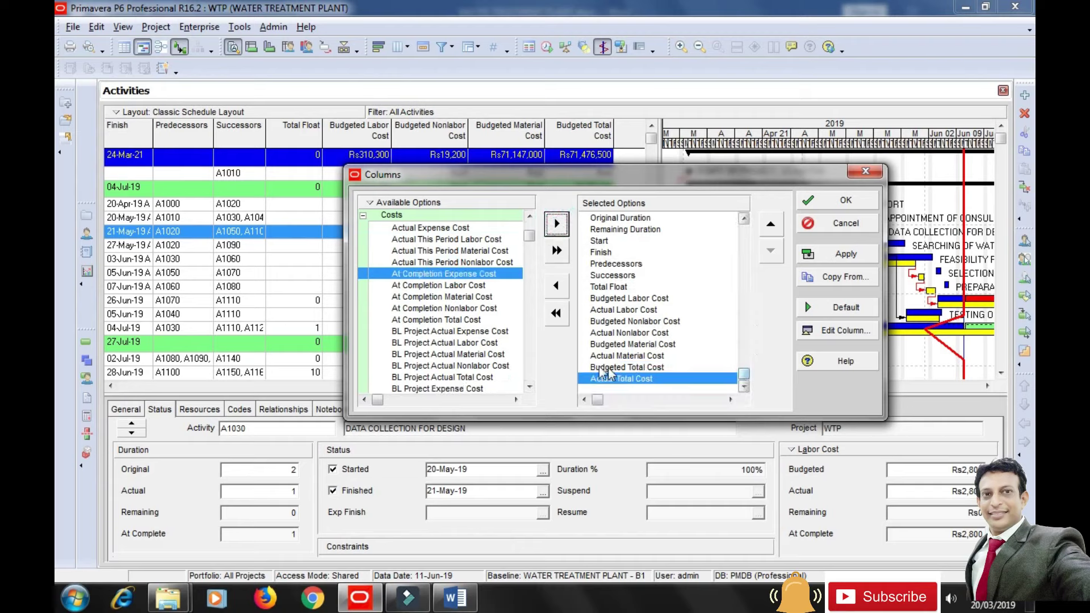
left_click(363, 216)
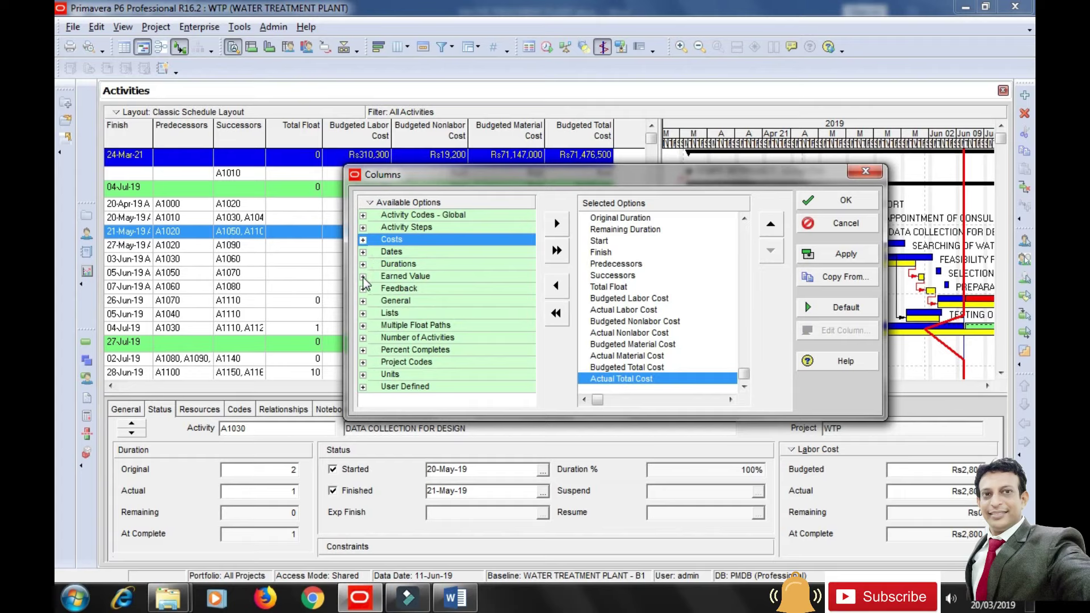
Add the Cost Variance earned value field to the selected columns.
left_click(362, 239)
left_click_drag(529, 236, 537, 220)
left_click(362, 239)
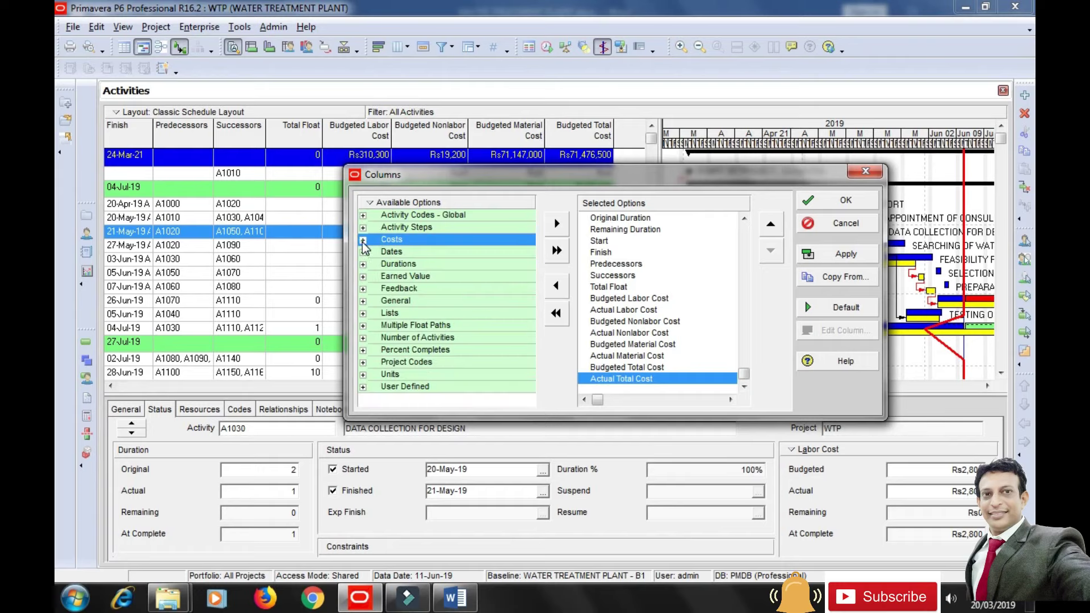
left_click(363, 277)
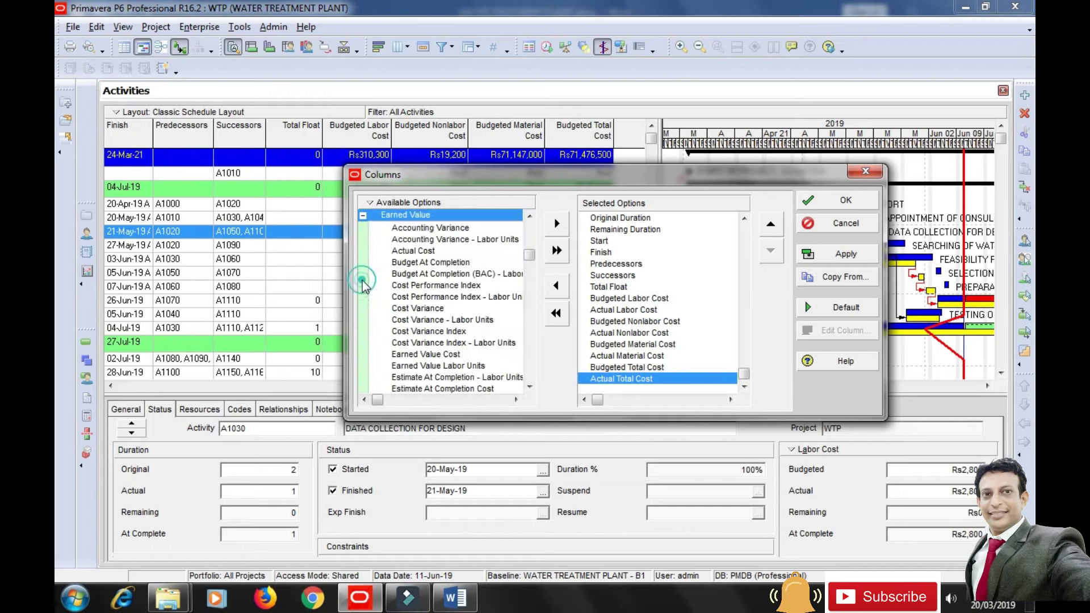
left_click(435, 311)
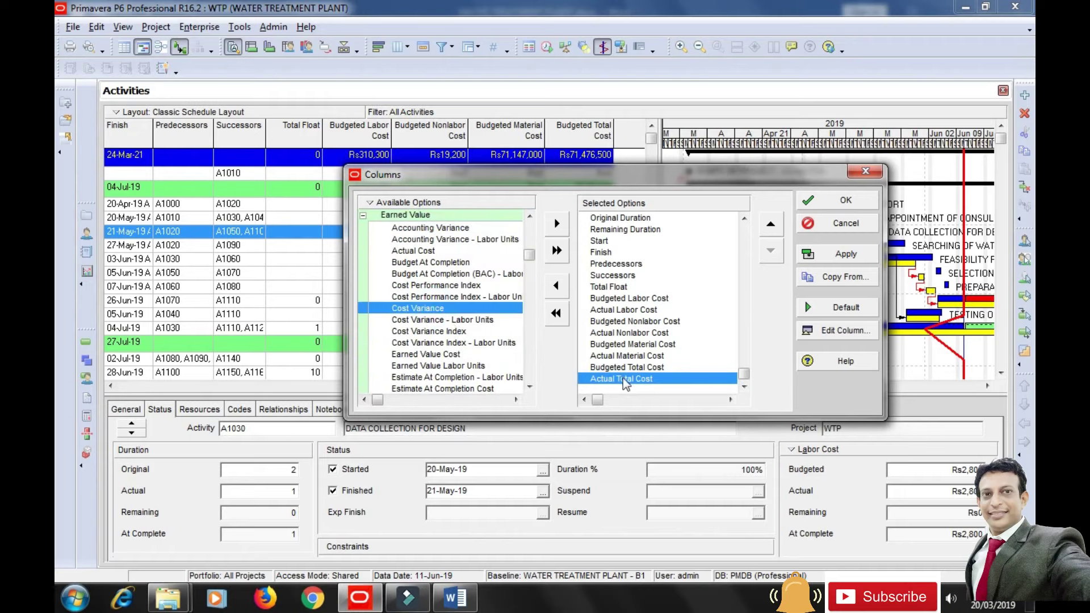
left_click(557, 223)
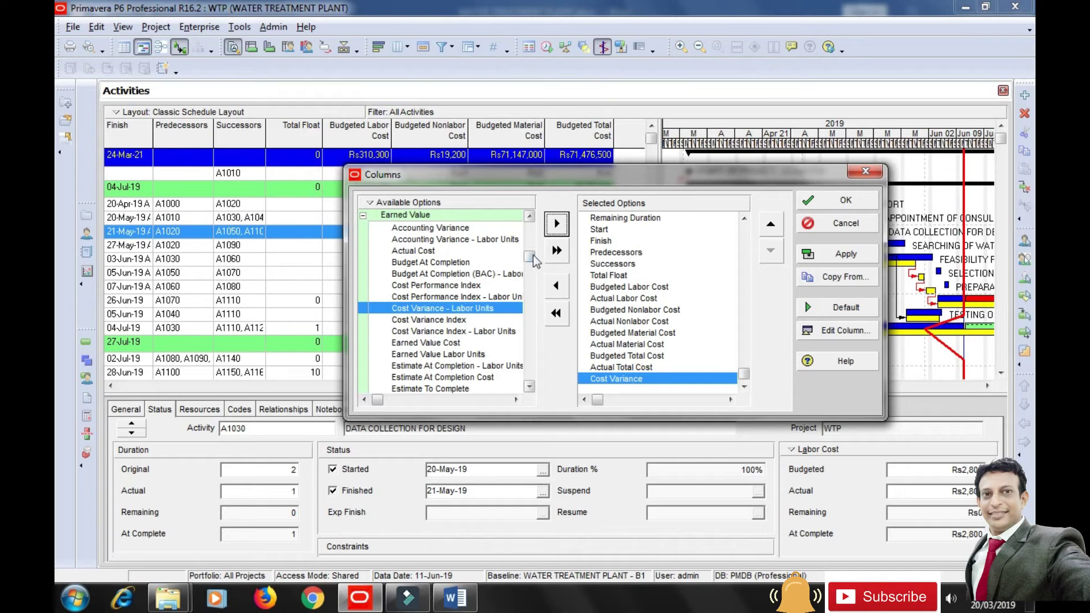
left_click(363, 216)
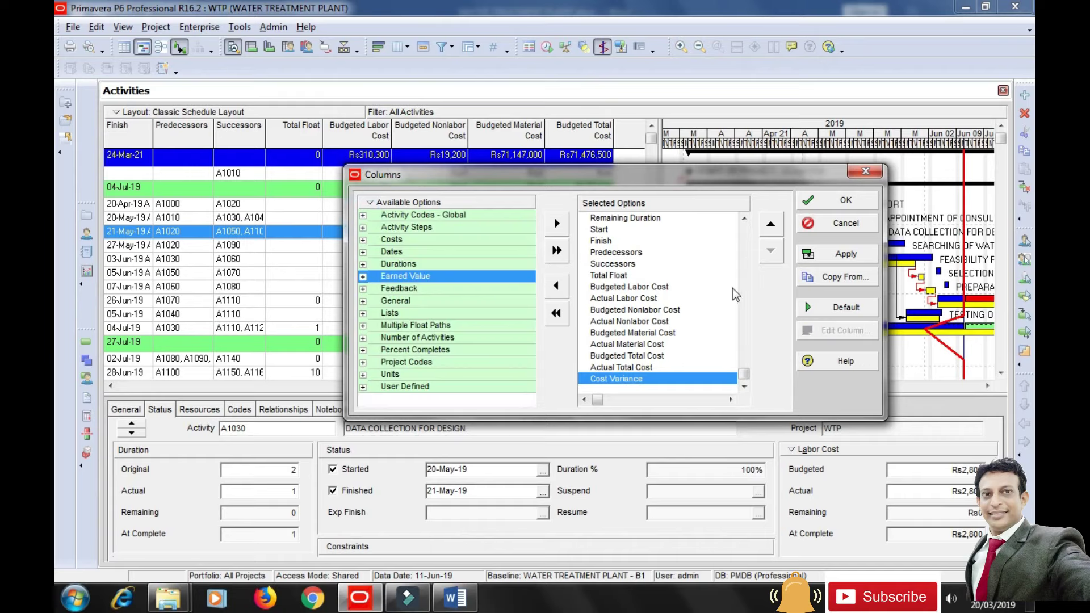
Add the BL1 Start column directly after Start.
left_click_drag(744, 373, 679, 268)
left_click(608, 264)
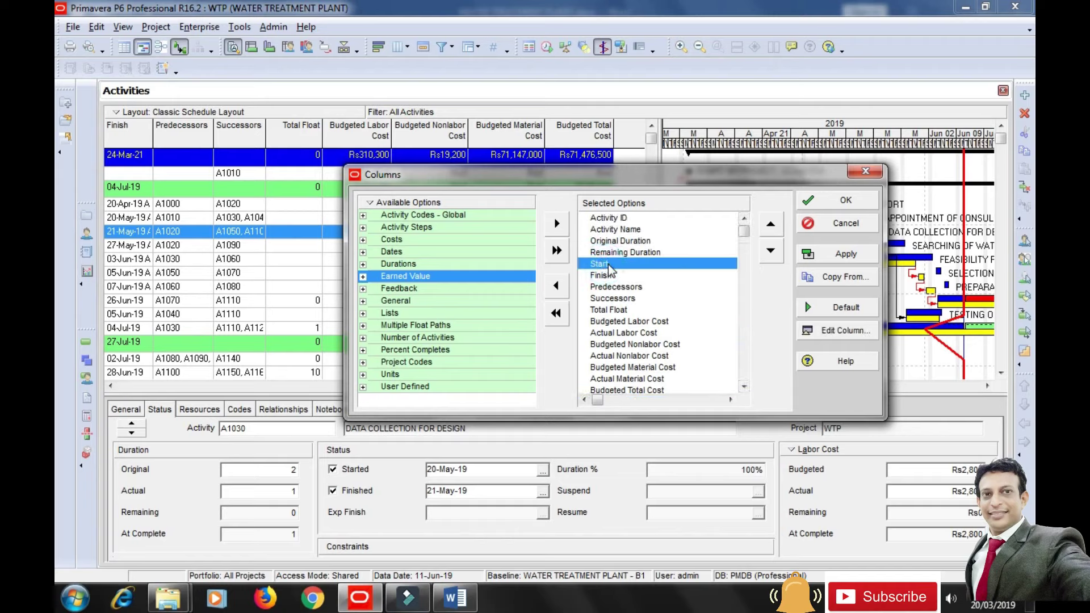
left_click(363, 252)
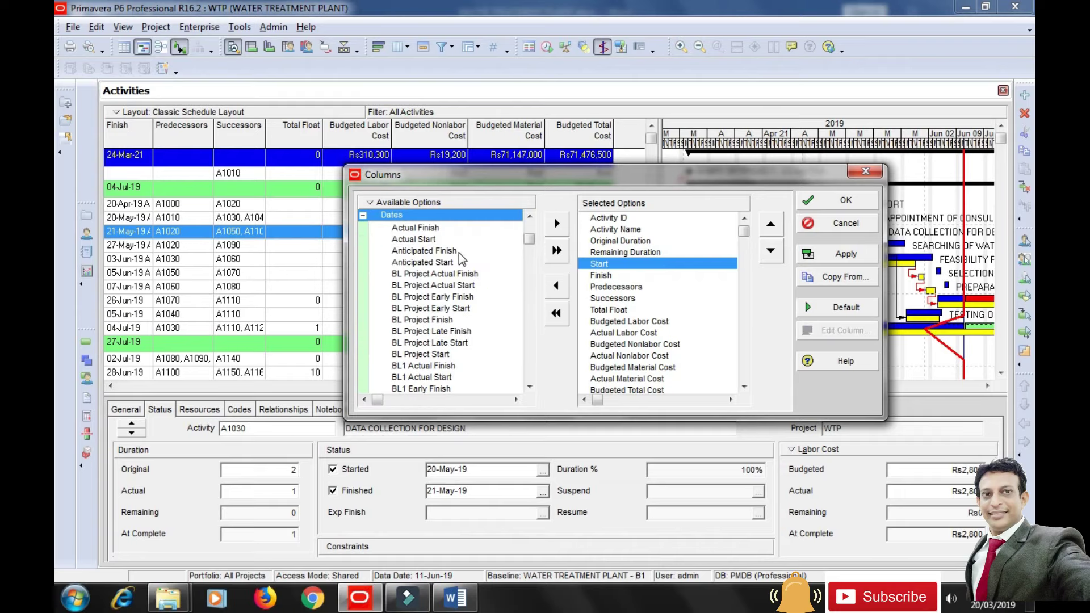
left_click_drag(529, 240, 530, 269)
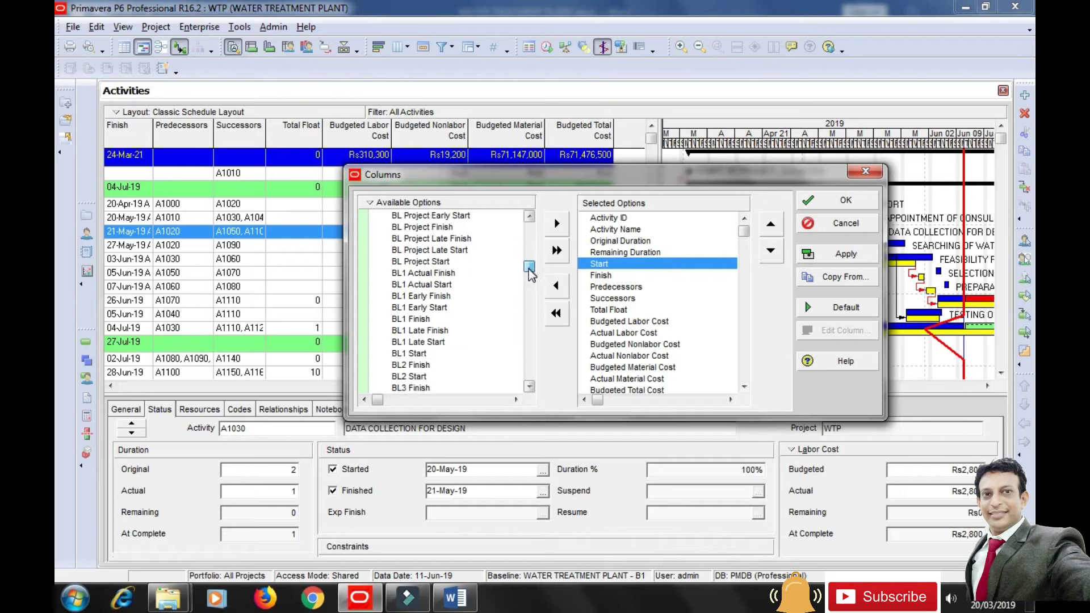
left_click(413, 354)
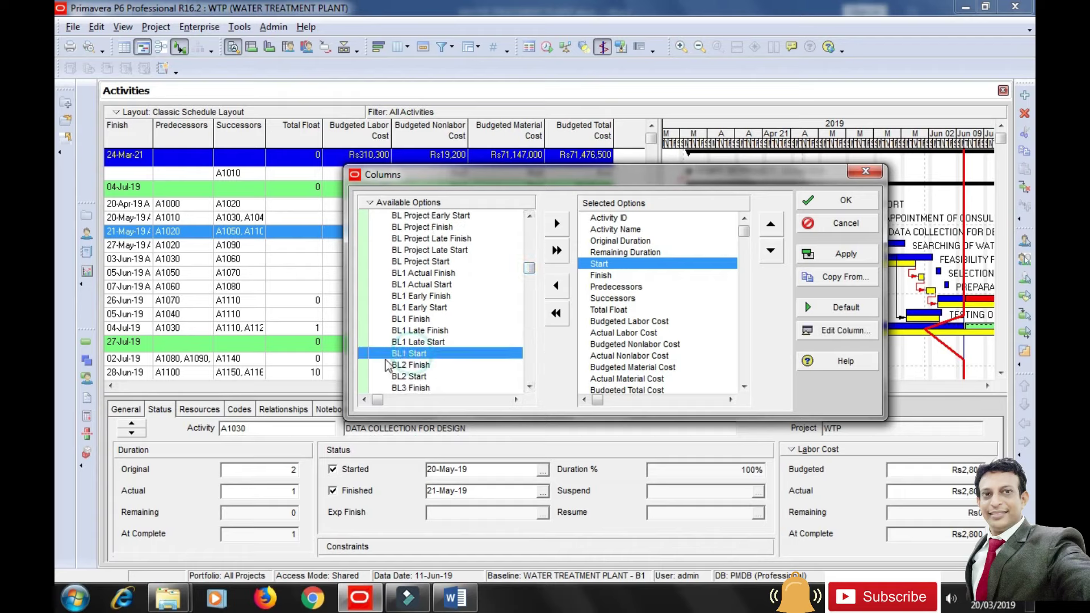
left_click(553, 229)
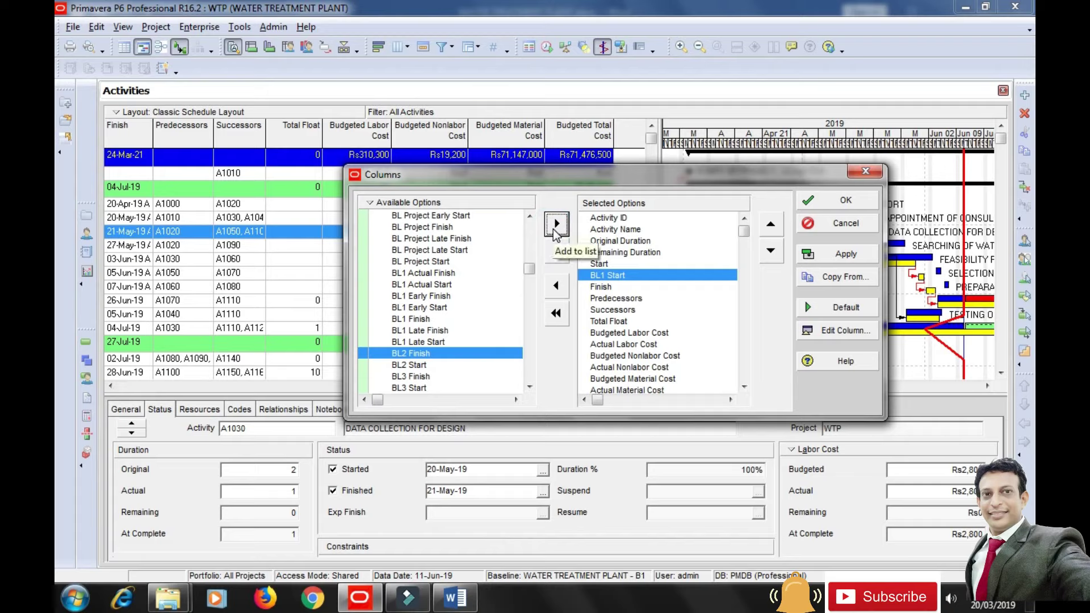
Add the BL1 Finish column directly after Finish.
left_click(606, 288)
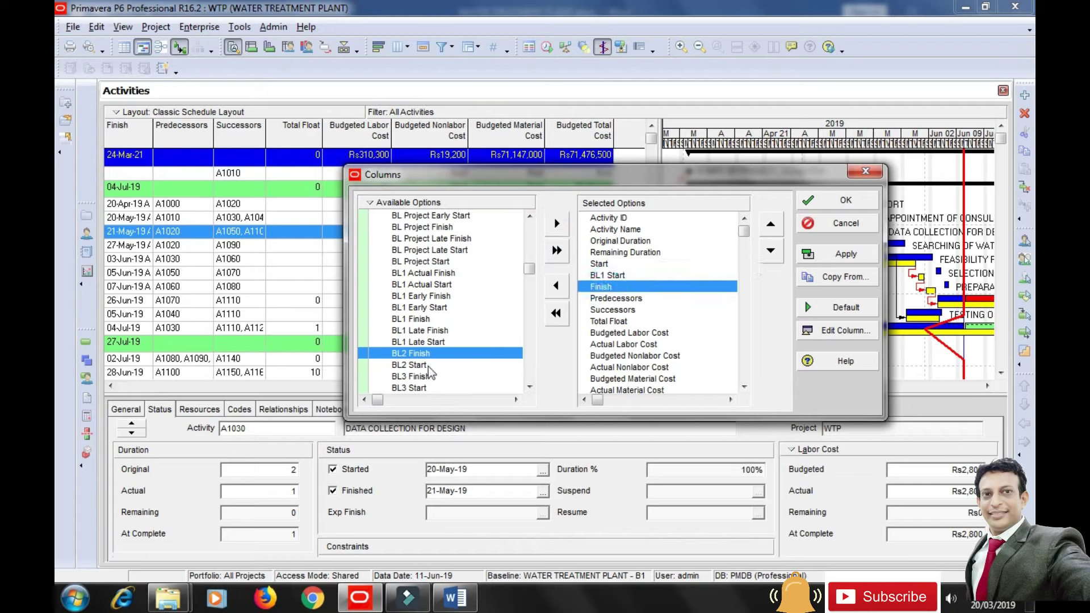
left_click(421, 319)
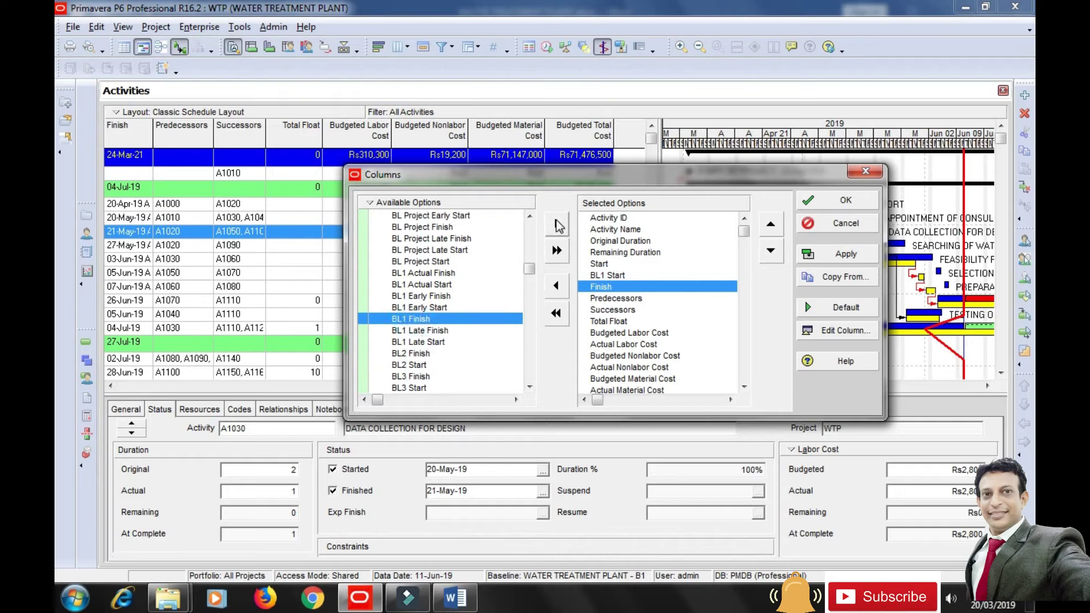
left_click(557, 224)
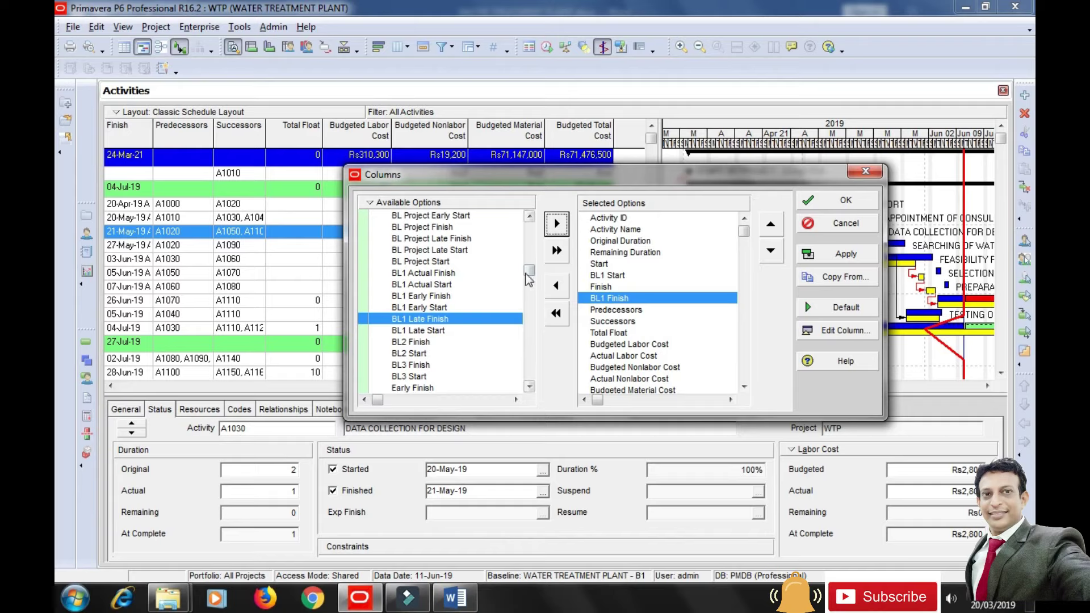
left_click_drag(532, 264, 530, 239)
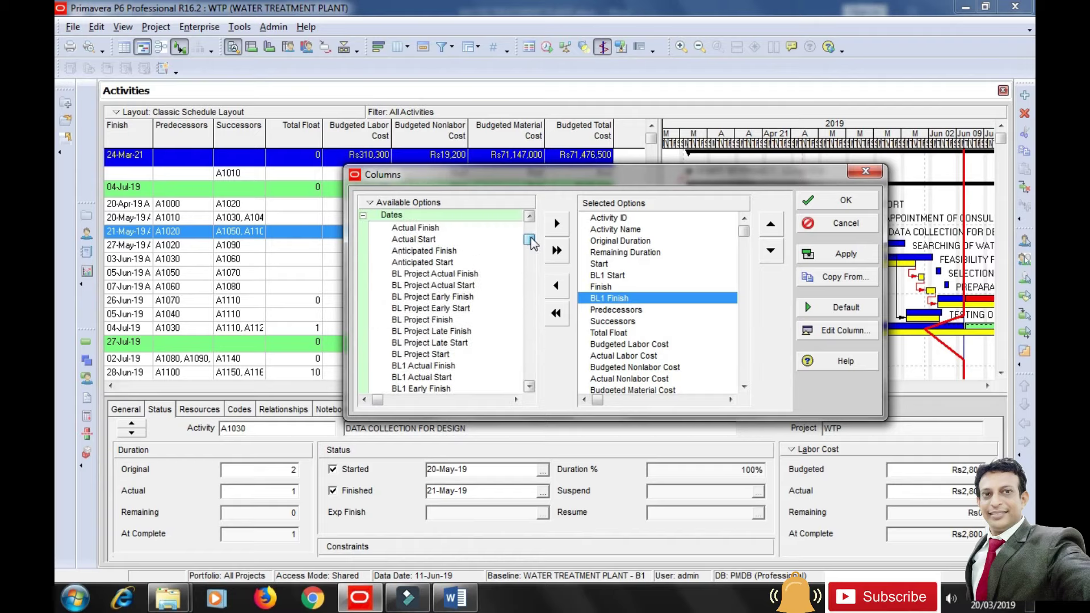
left_click(362, 216)
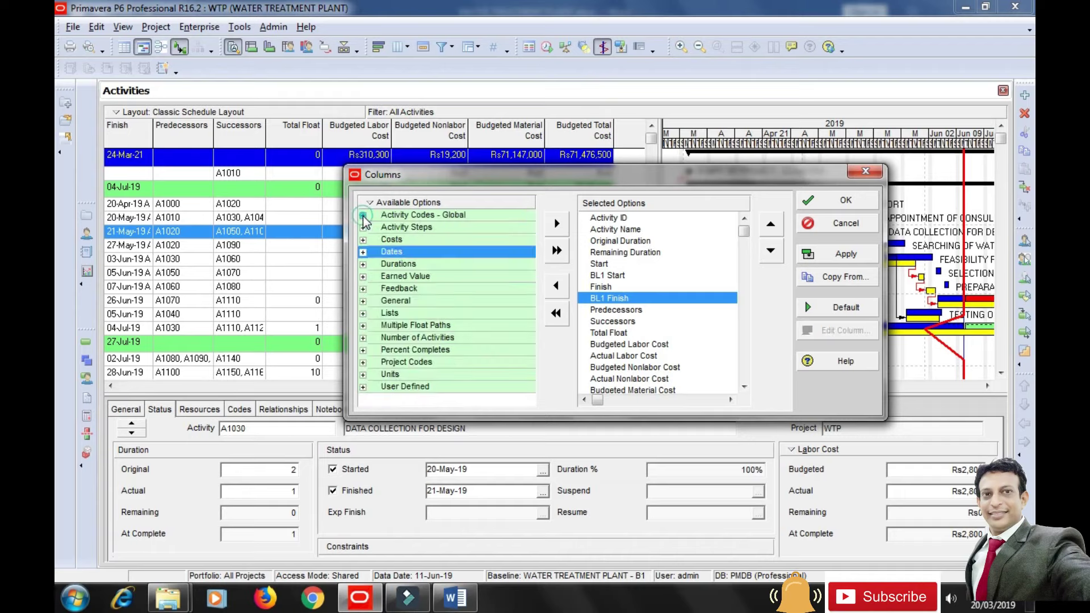
left_click(363, 277)
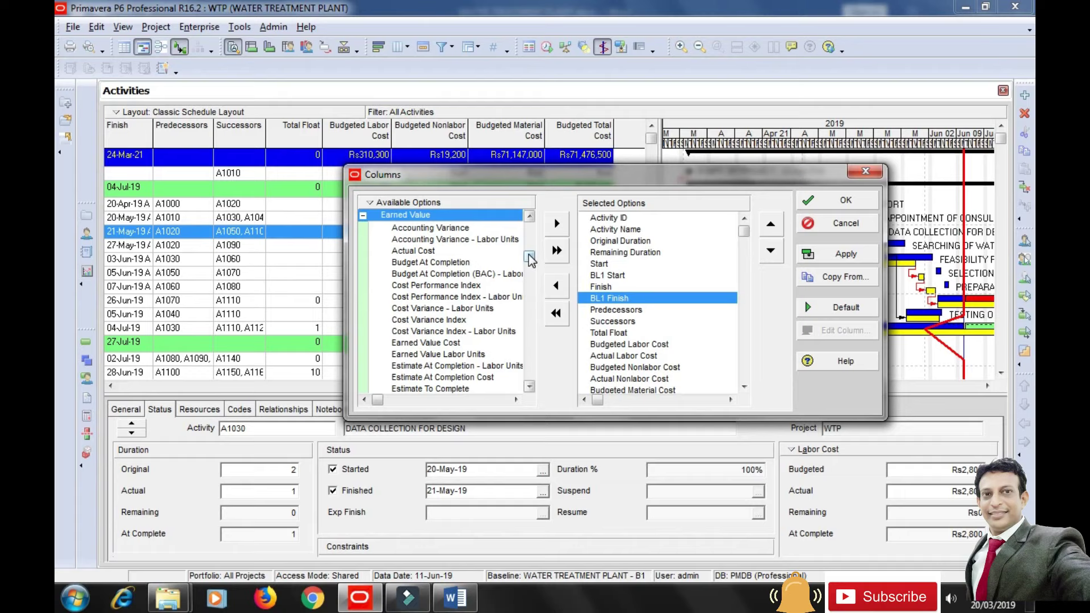
left_click_drag(529, 254, 525, 329)
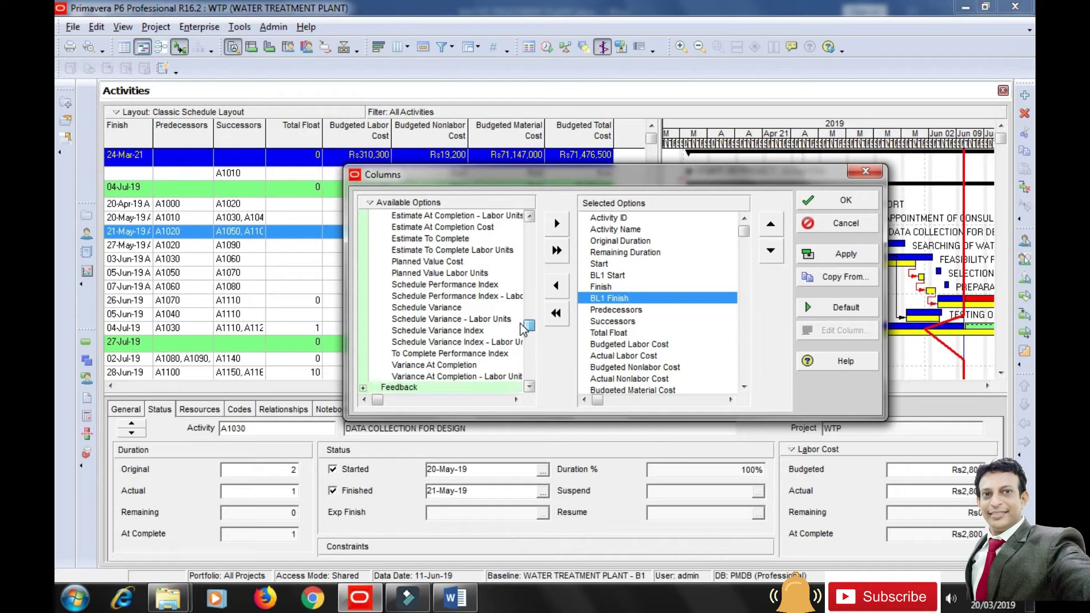
left_click_drag(521, 325, 532, 249)
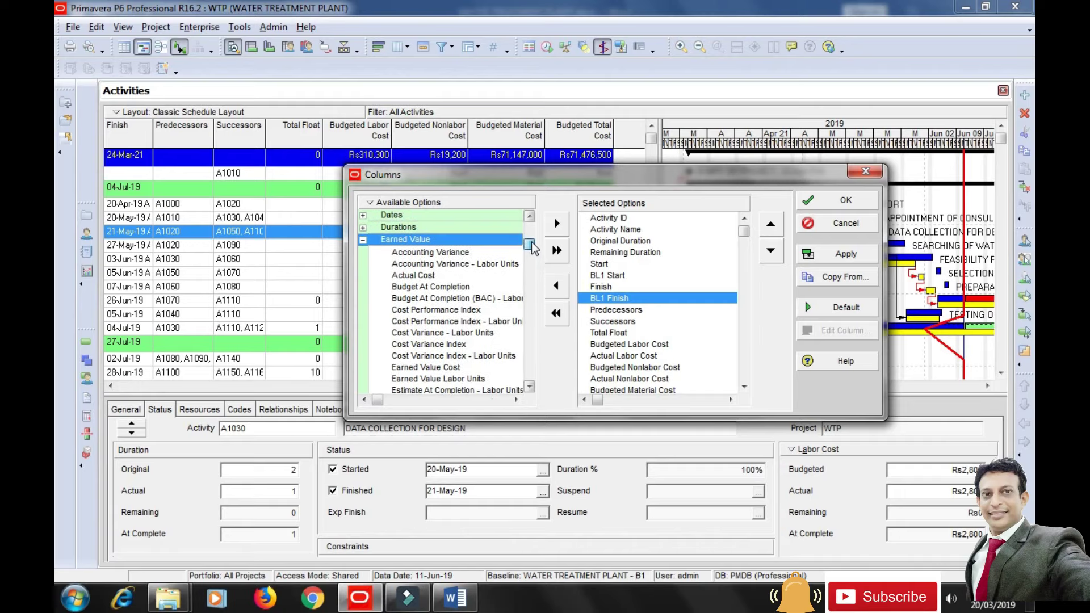
left_click(362, 240)
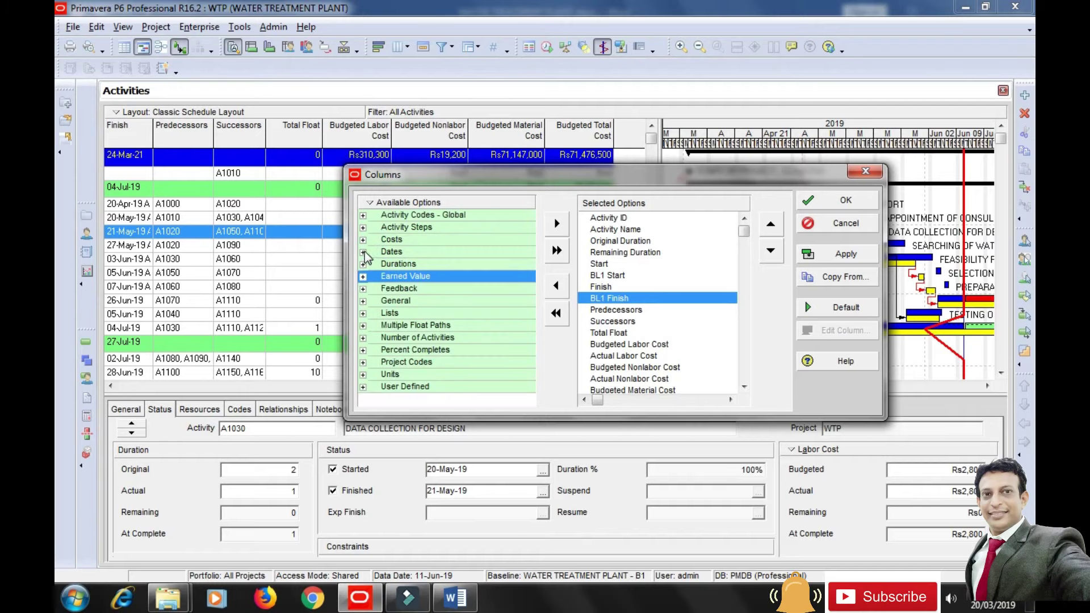
Add the Variance - BL1 Start Date column directly after BL1 Start.
left_click(363, 253)
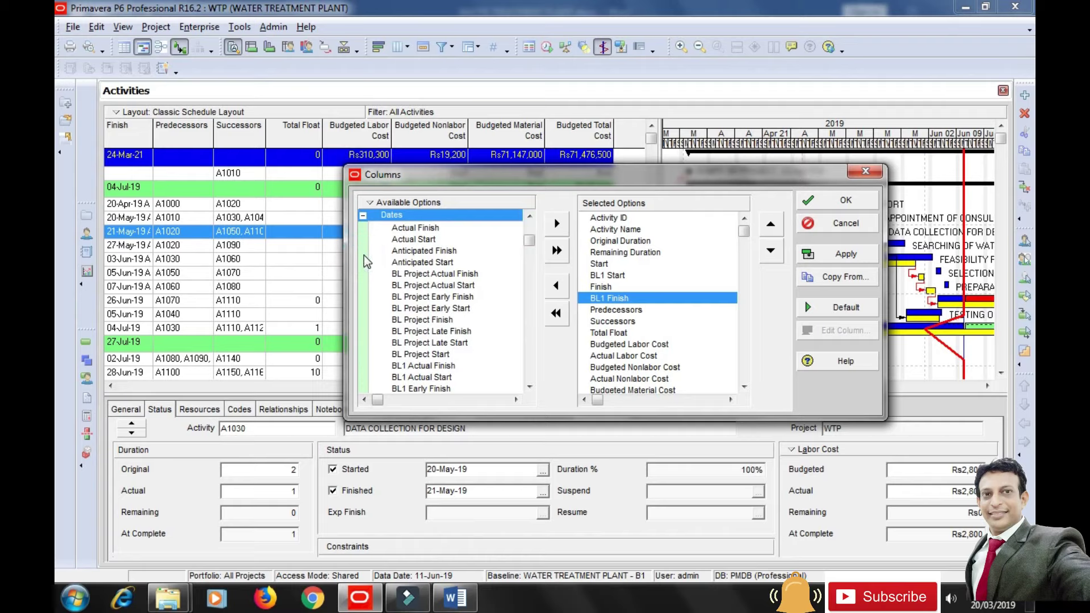
left_click_drag(528, 243, 518, 230)
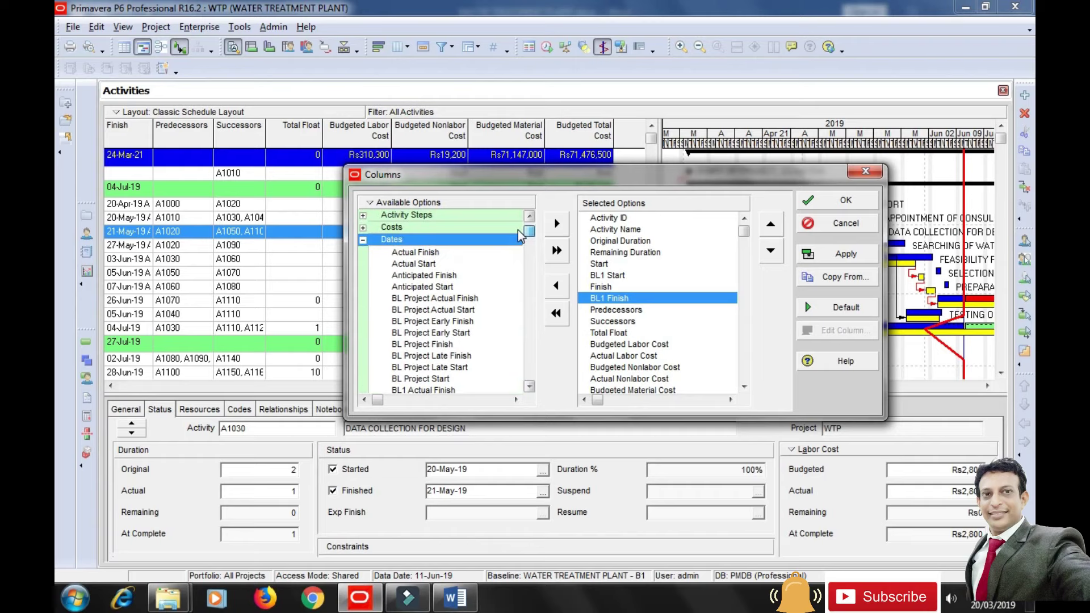
left_click(363, 240)
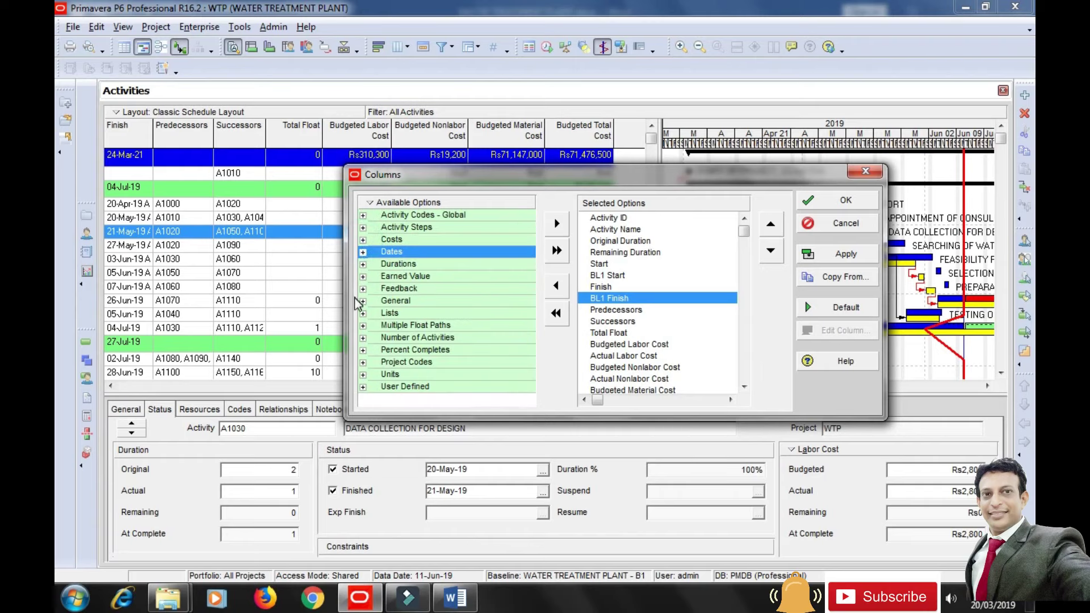
left_click(363, 265)
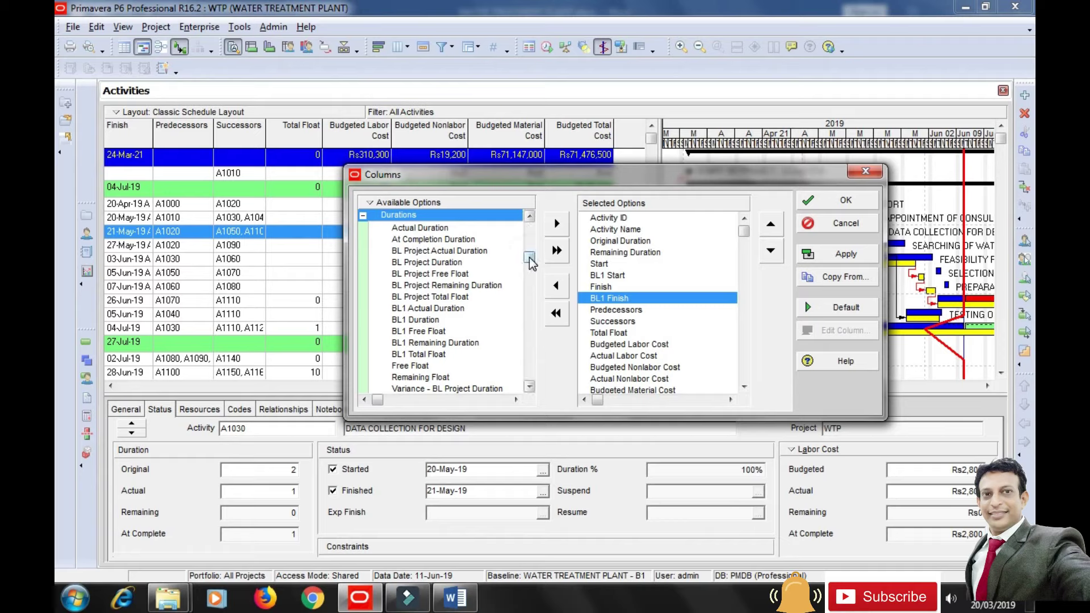
left_click_drag(529, 257, 527, 264)
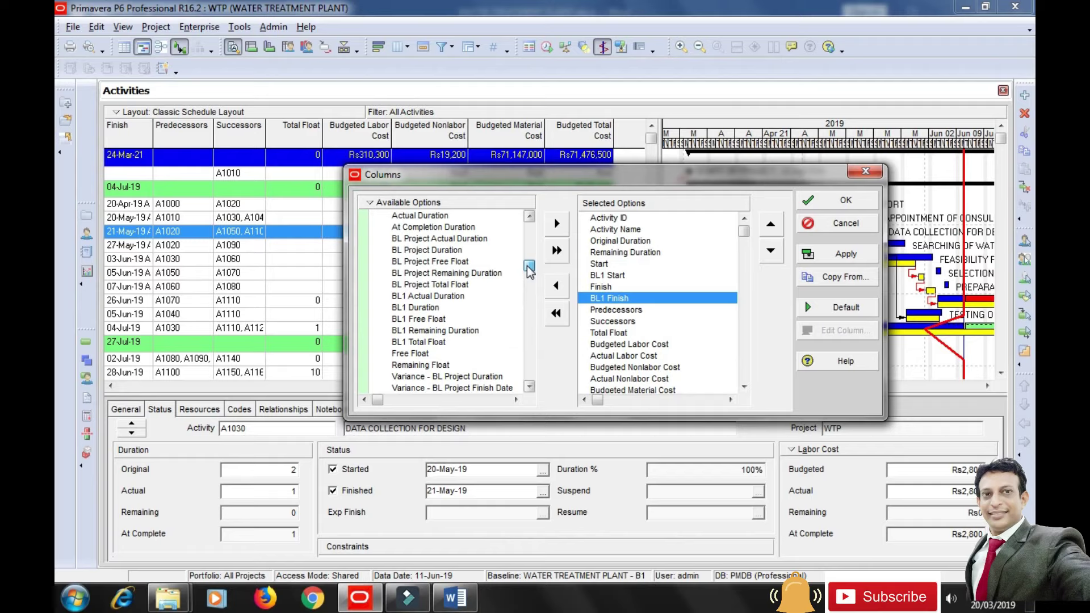
left_click_drag(527, 266, 530, 314)
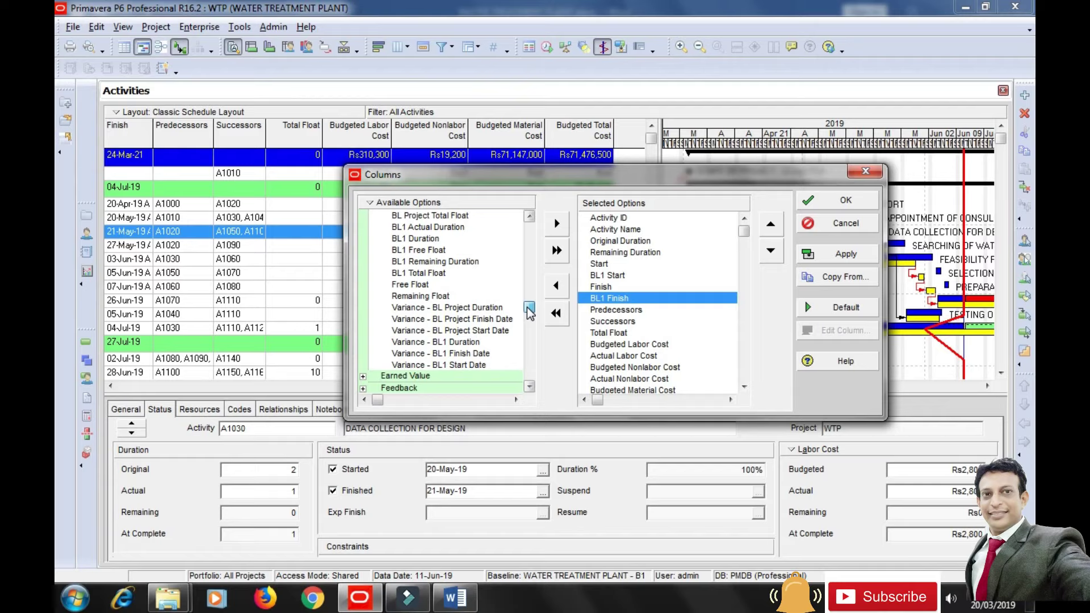
left_click(467, 366)
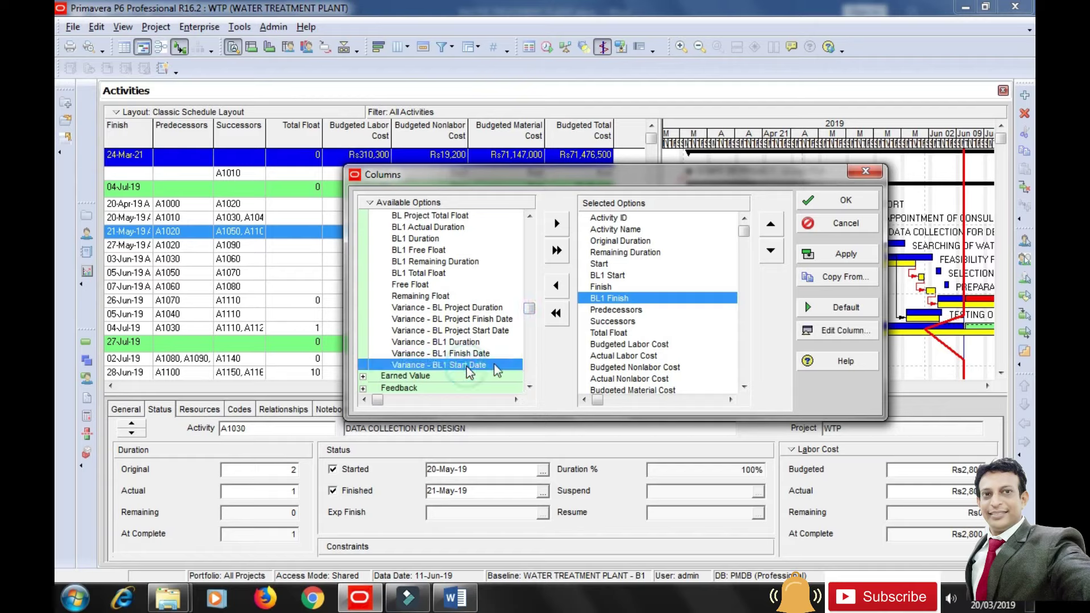
left_click(616, 276)
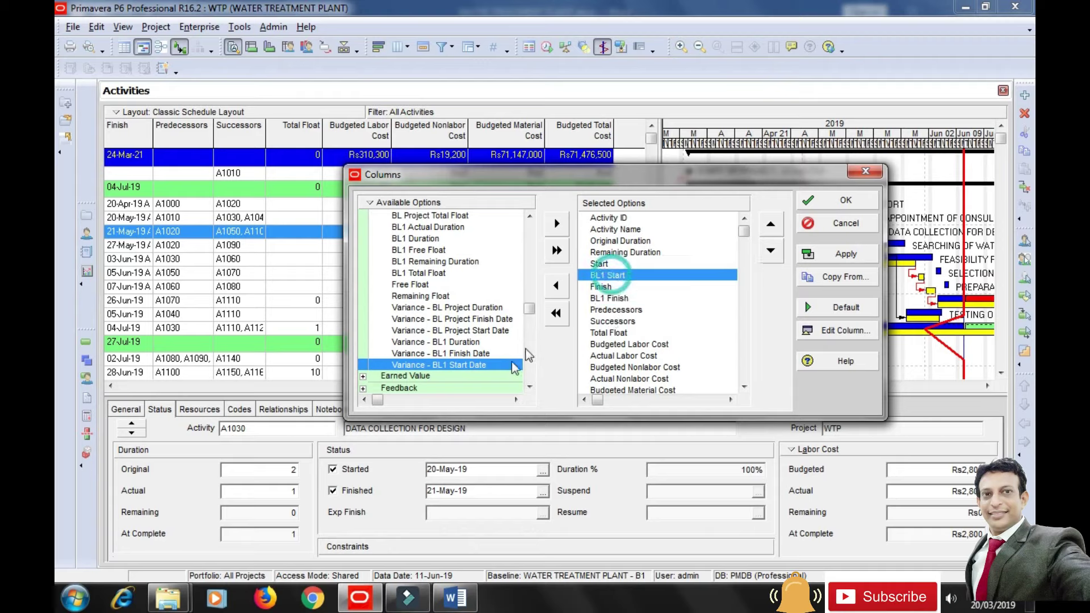
left_click(556, 223)
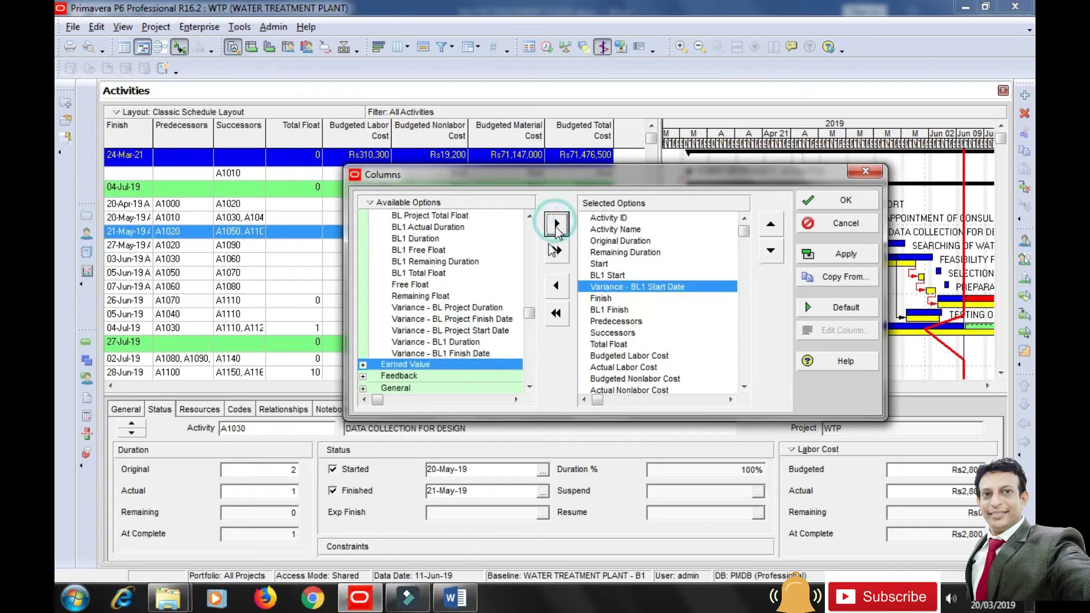
Add Variance - BL1 Finish Date after BL1 Finish and apply the column changes.
left_click(609, 311)
left_click(454, 354)
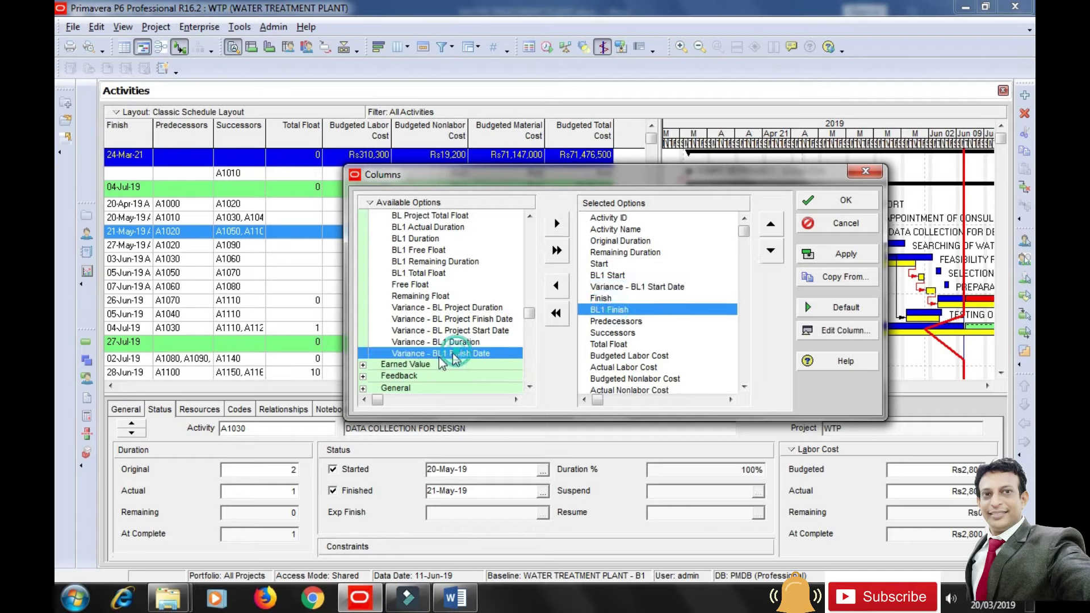
left_click(556, 224)
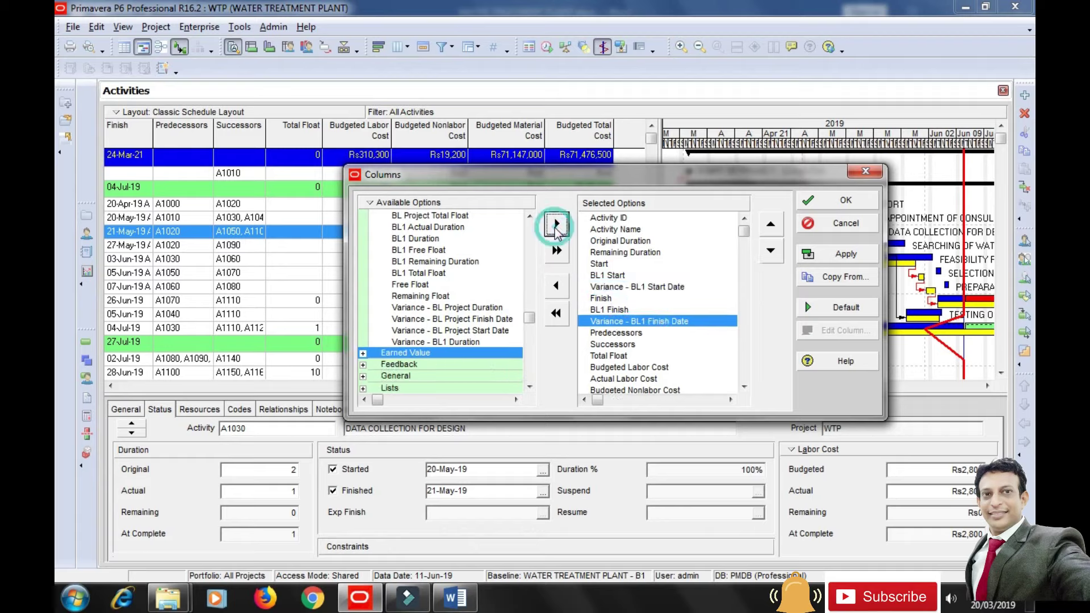
left_click(845, 254)
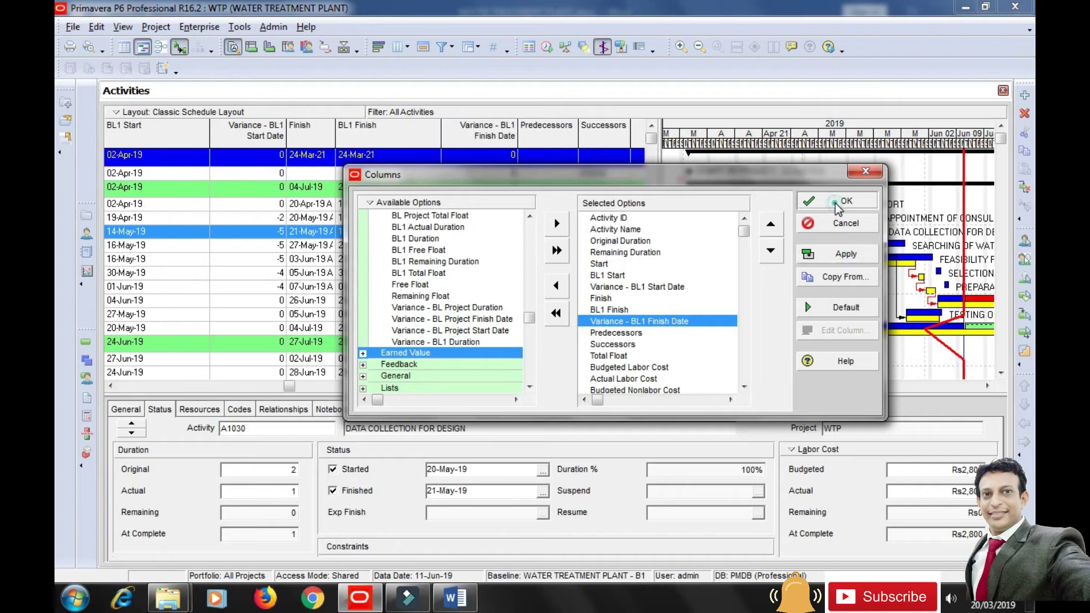
left_click(837, 202)
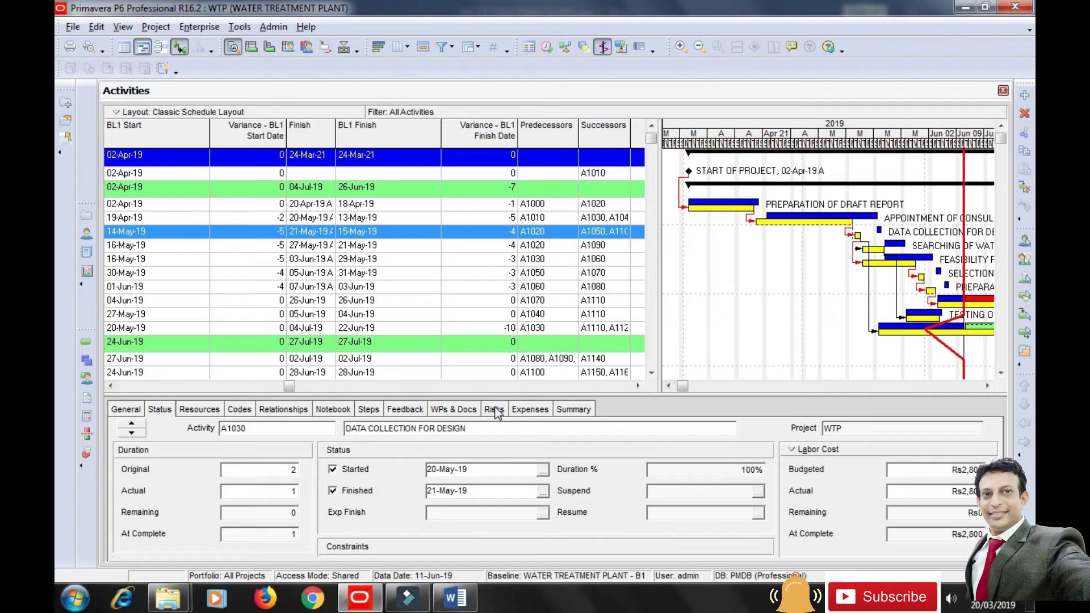
left_click(638, 386)
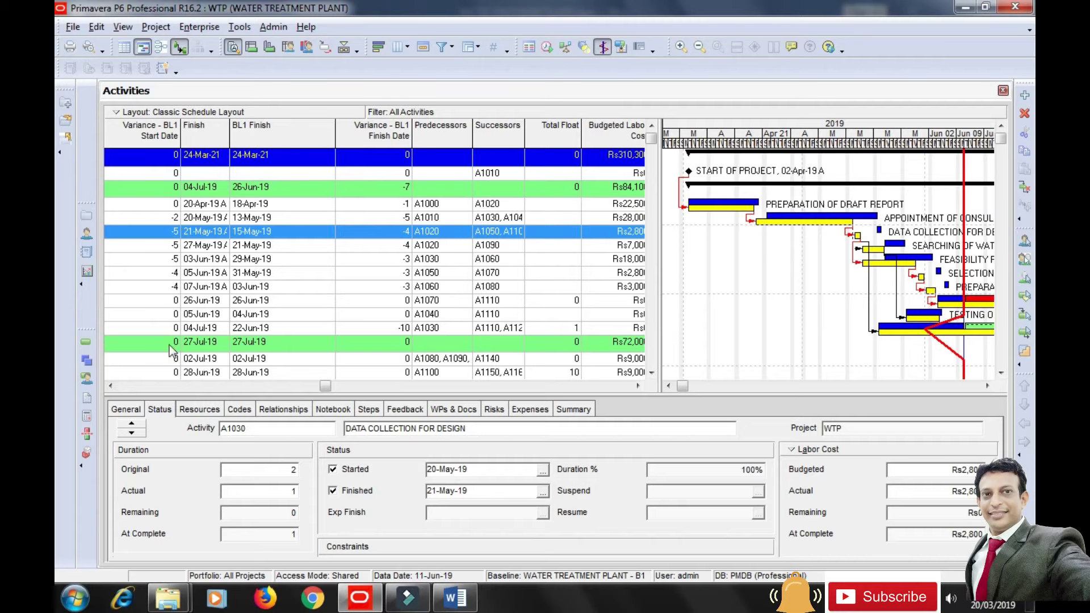
left_click(112, 387)
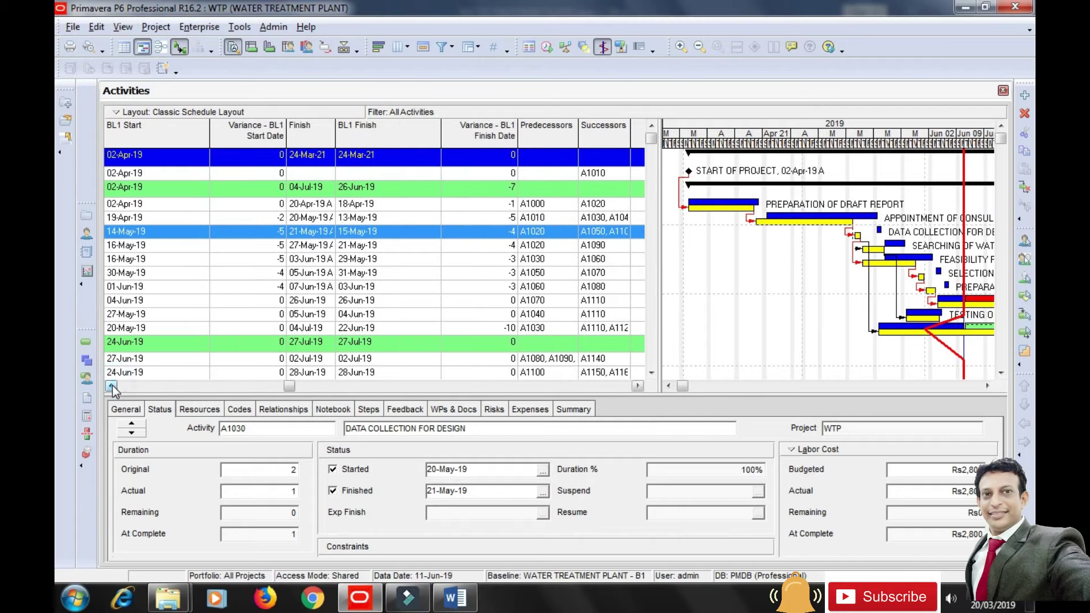
left_click(112, 387)
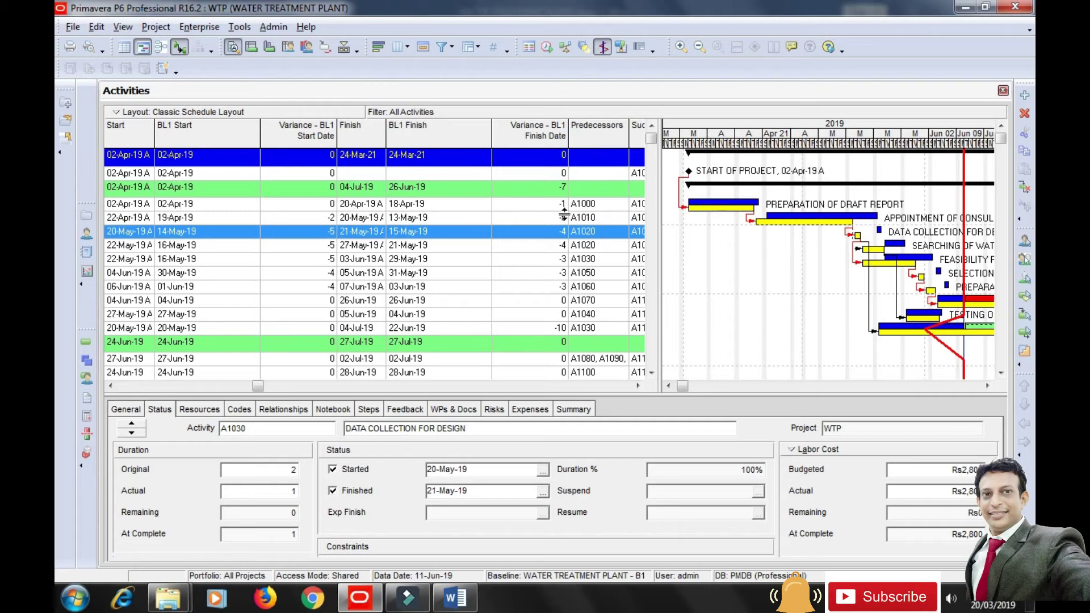
left_click(707, 207)
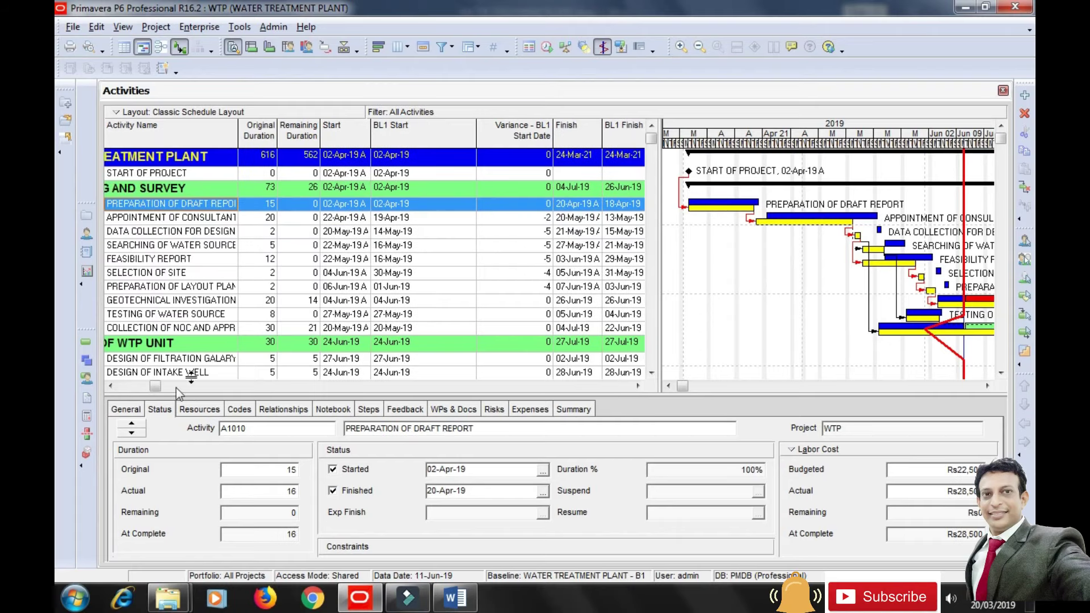
left_click(636, 387)
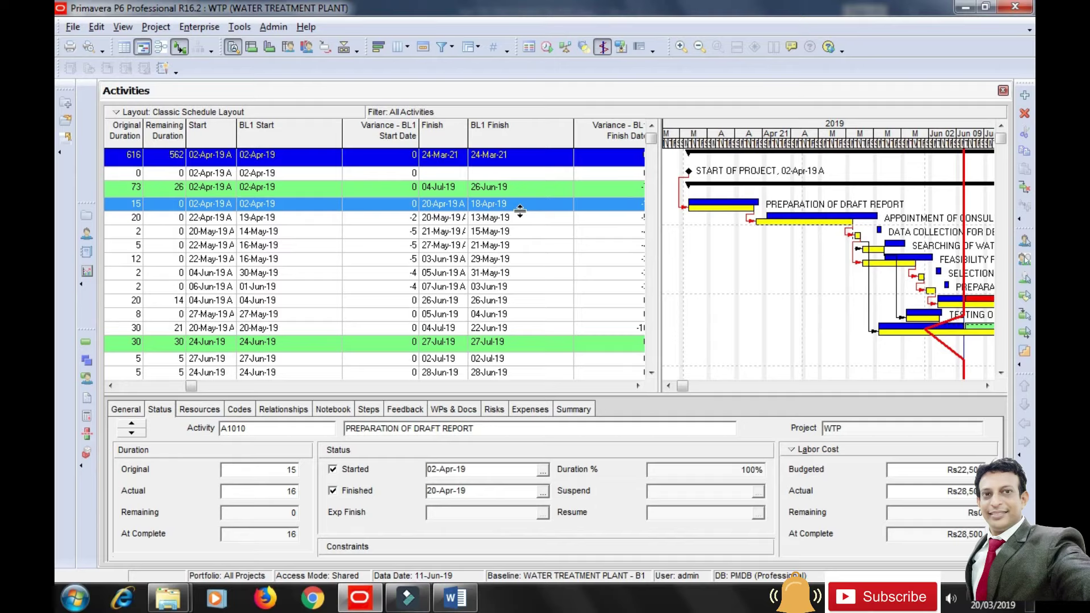
left_click(636, 388)
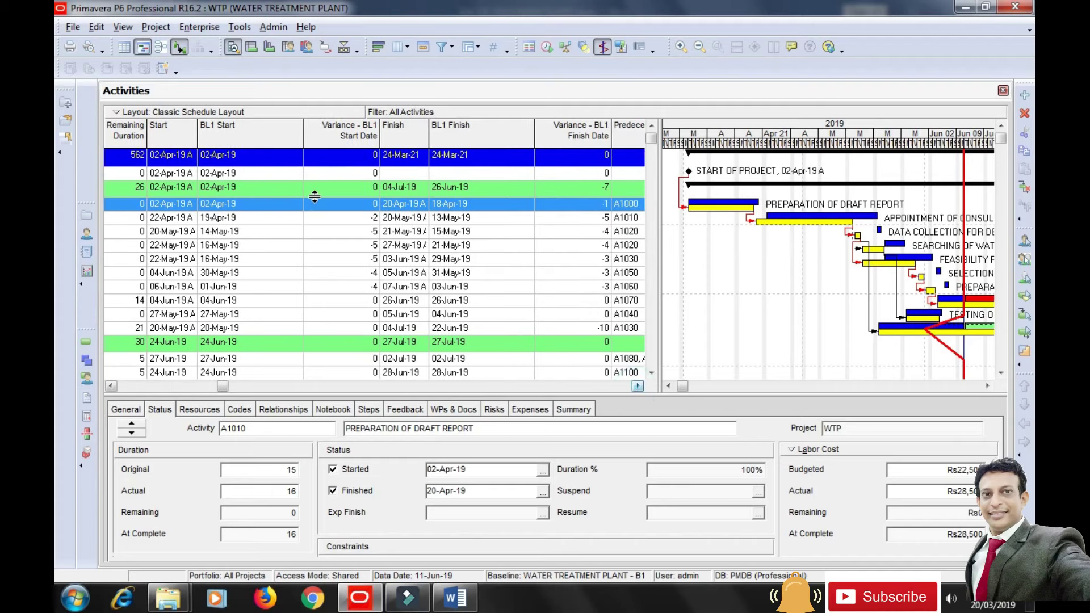
left_click_drag(301, 131, 260, 131)
left_click_drag(492, 127, 446, 131)
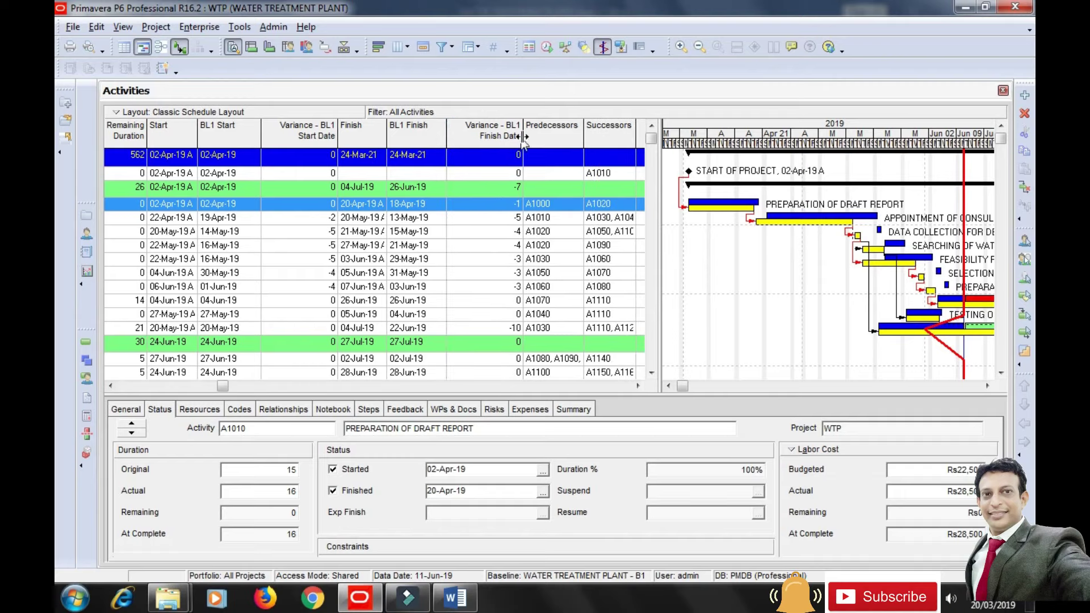
left_click_drag(522, 136, 507, 135)
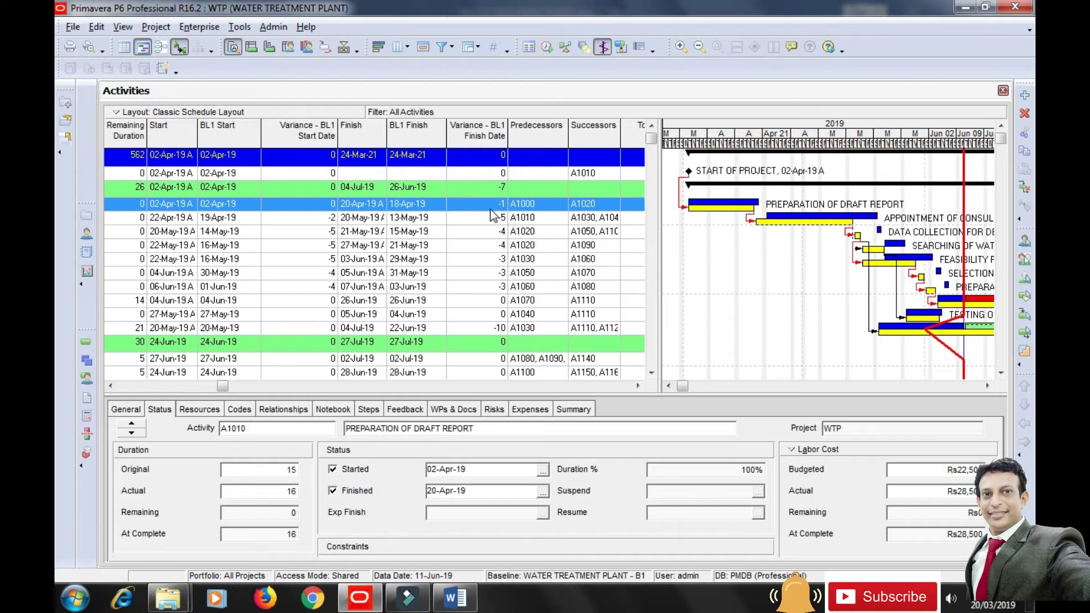
left_click(789, 225)
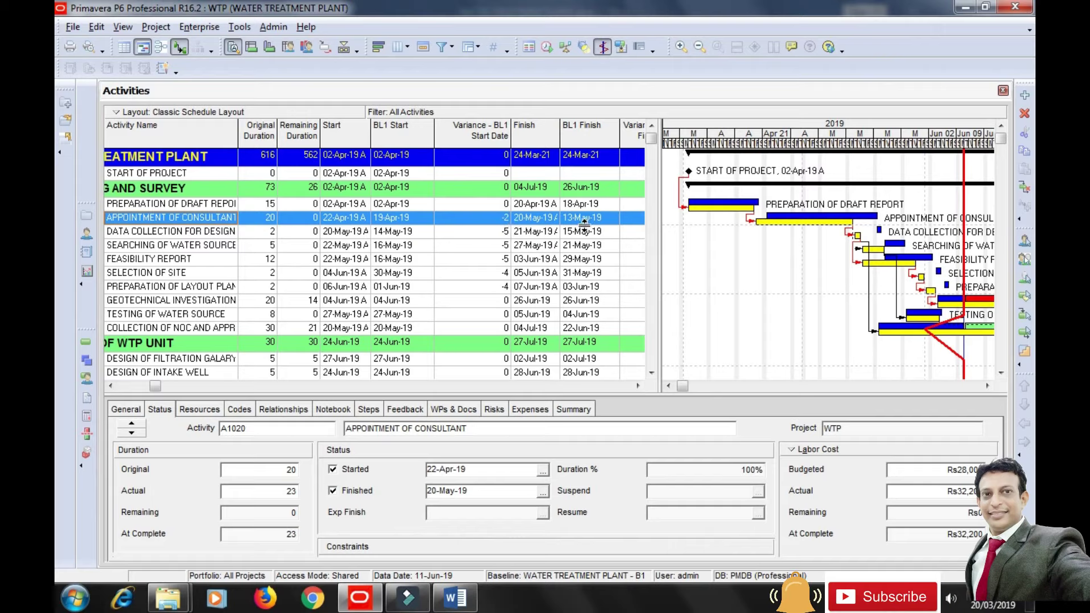
left_click(637, 388)
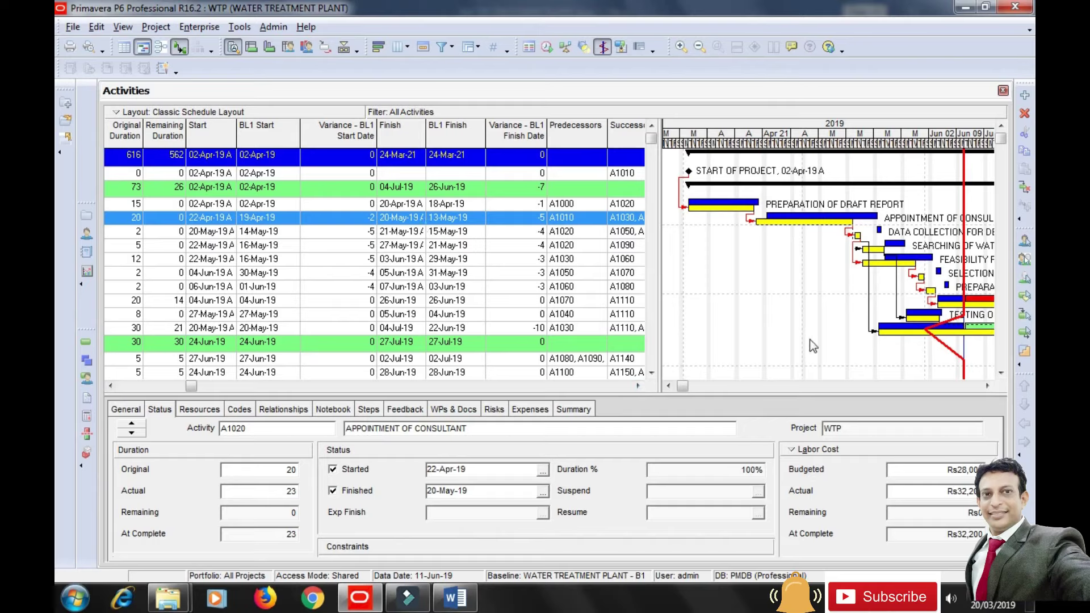
left_click(988, 387)
Adjust the Gantt timescale and scroll the table to the budgeted and actual labor, nonlabor, material cost columns.
left_click(988, 387)
left_click_drag(988, 386, 988, 386)
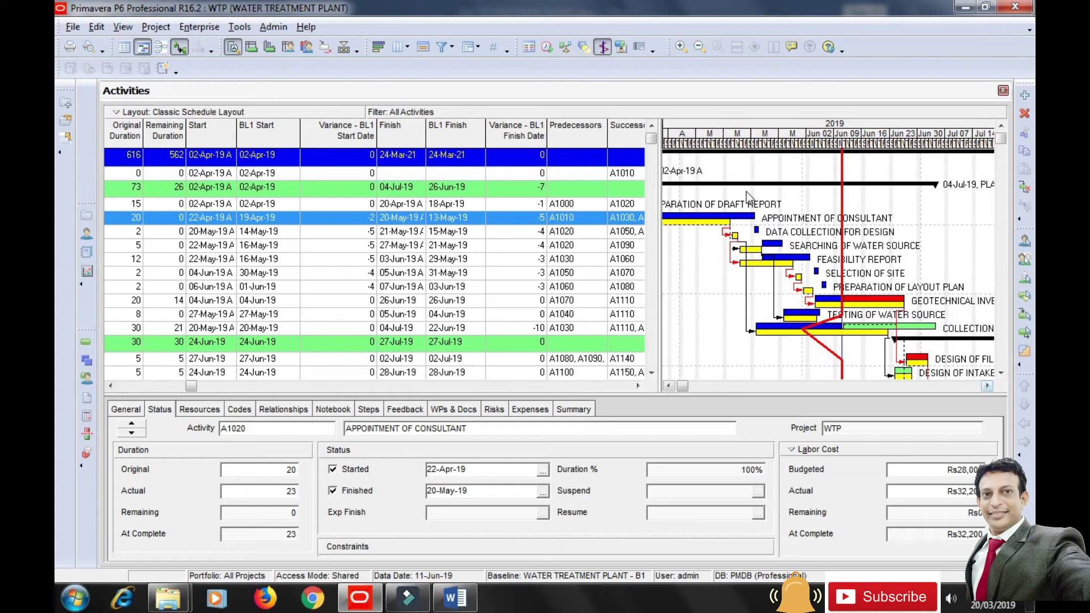
left_click_drag(758, 146, 883, 146)
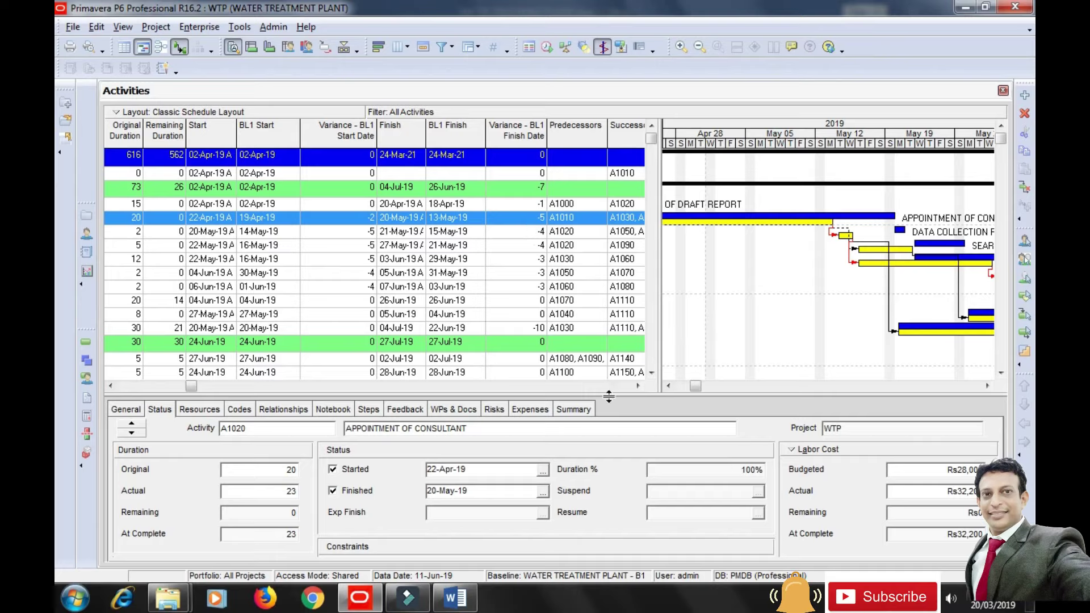
left_click_drag(194, 390, 271, 392)
left_click_drag(697, 386, 683, 386)
left_click_drag(867, 142, 775, 134)
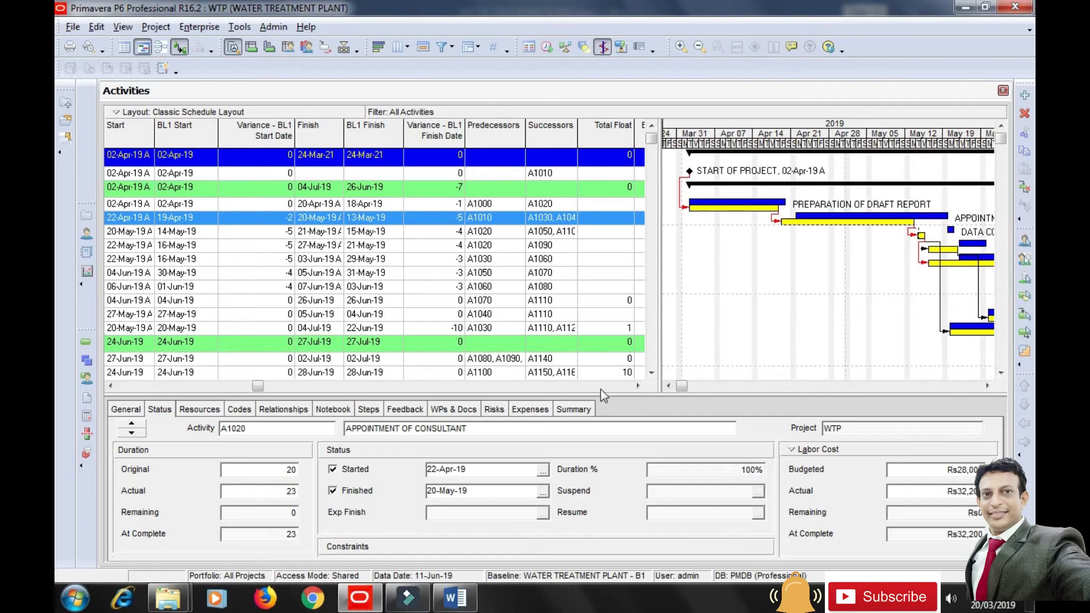
left_click_drag(265, 388, 483, 394)
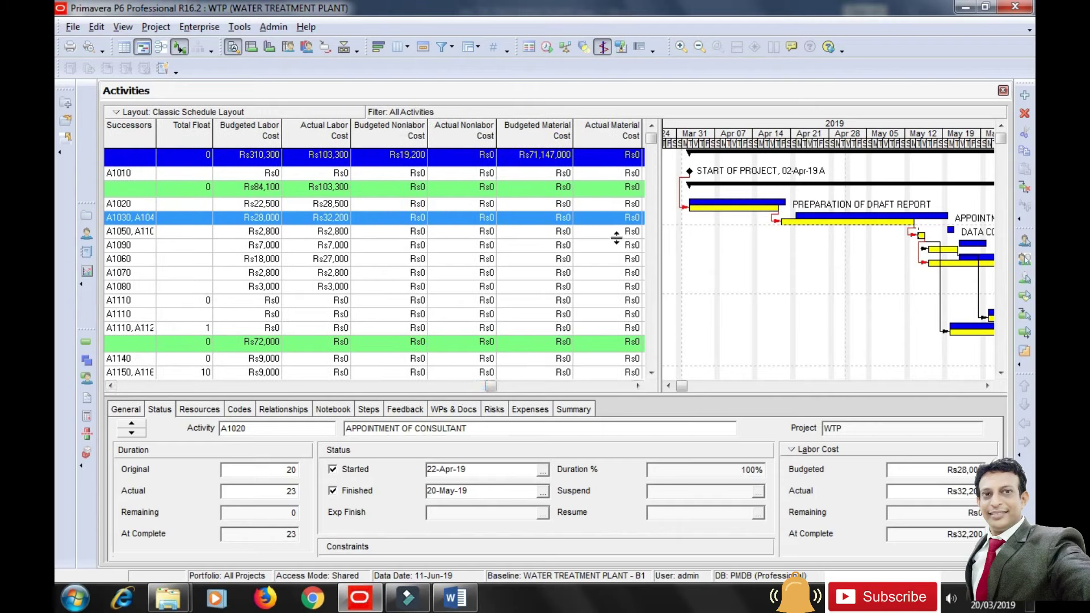
Select Preparation of Draft Report and Appointment of Consultant to review their cost values.
left_click(705, 207)
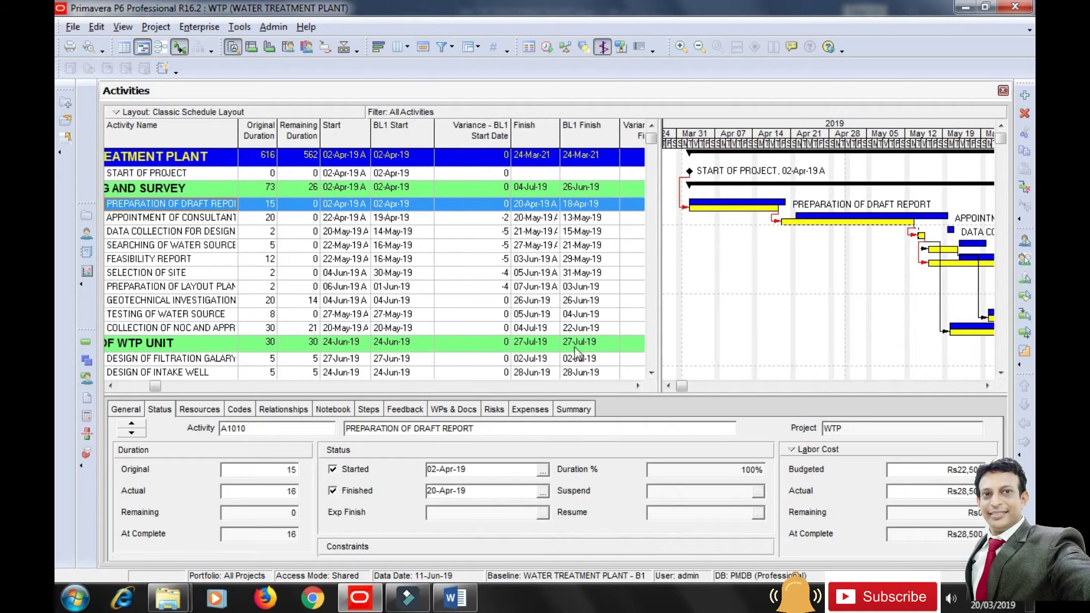
left_click_drag(157, 389, 396, 389)
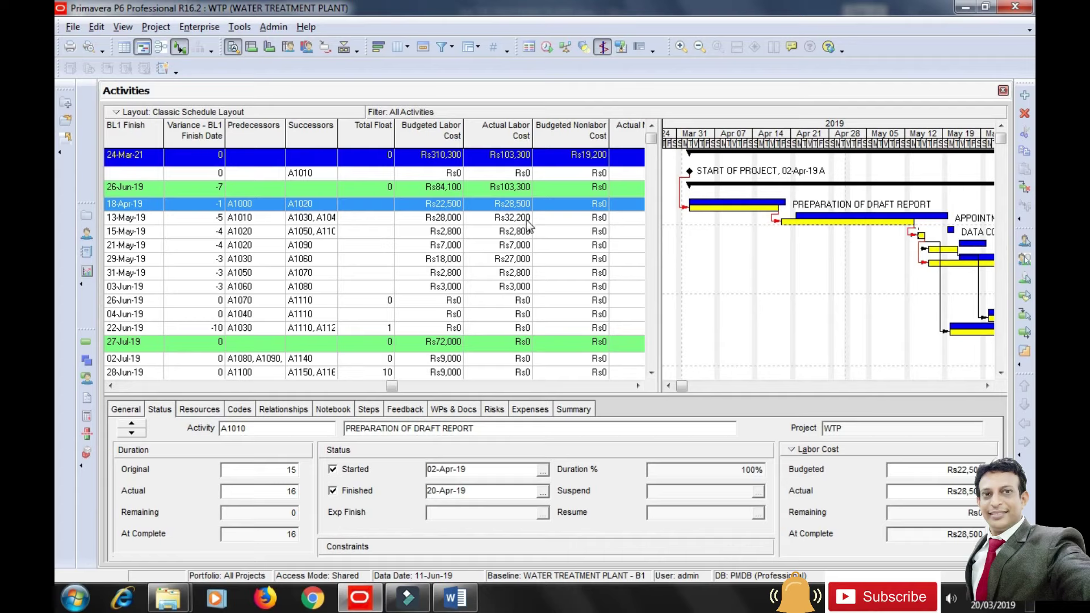
left_click(813, 223)
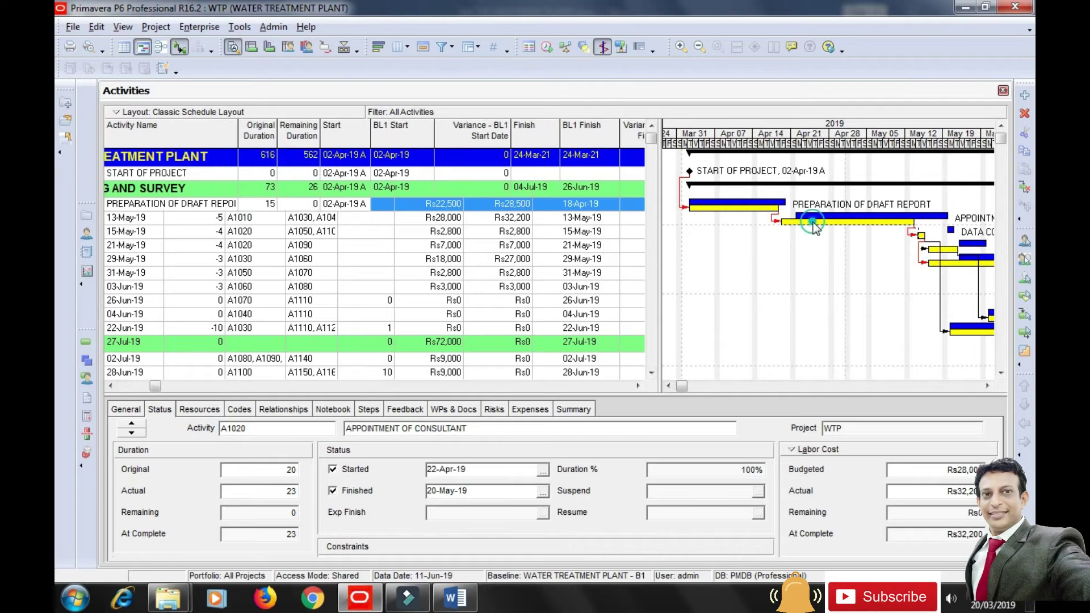
left_click_drag(154, 386, 417, 386)
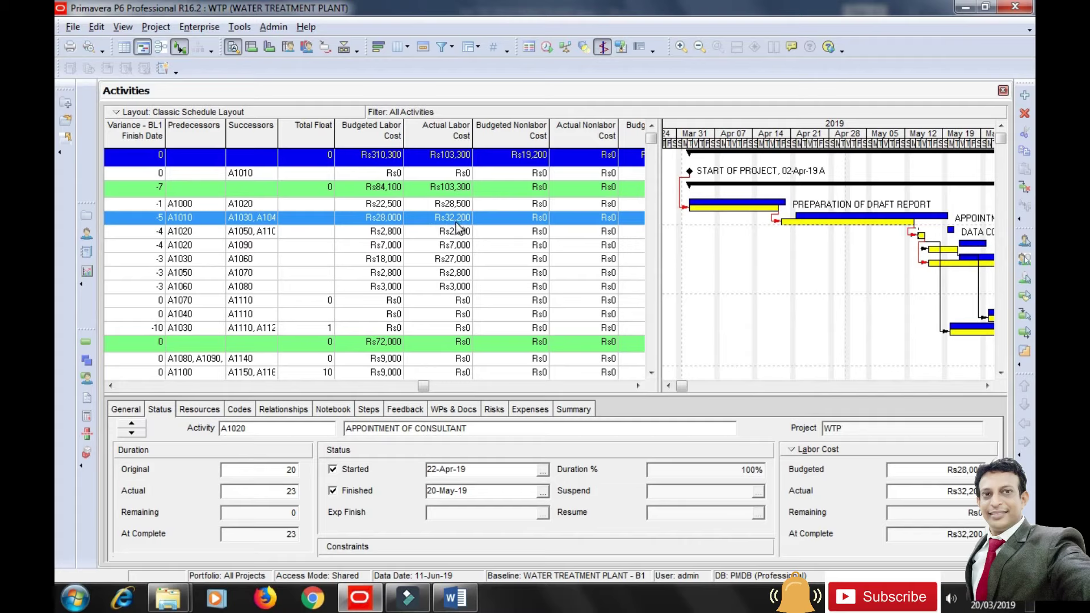
Check the four required reports in the Word brief, then return to Primavera P6.
left_click_drag(423, 386, 610, 401)
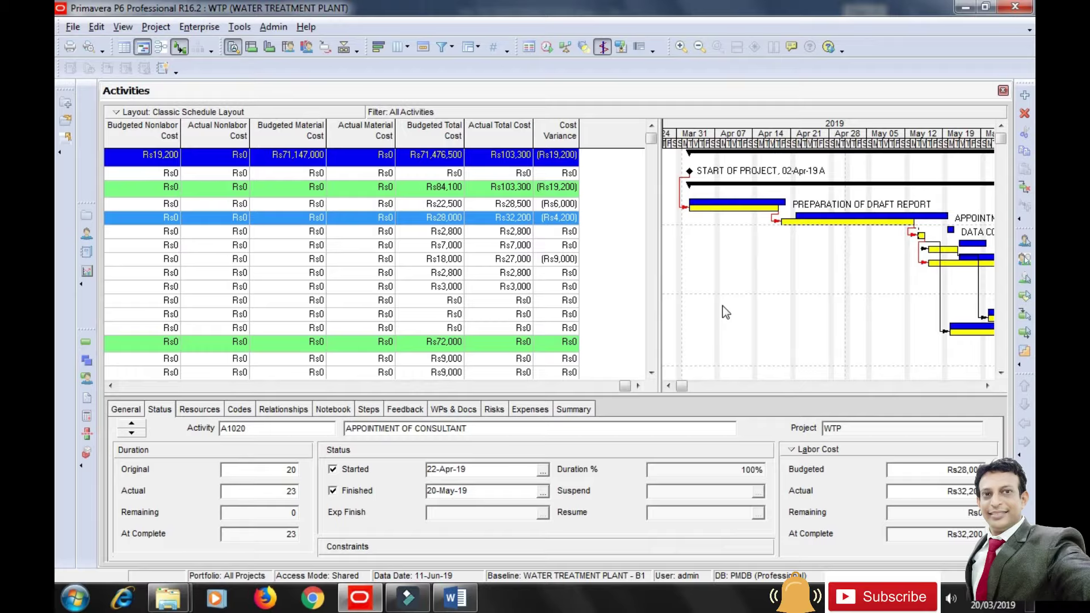
key("alt+Tab")
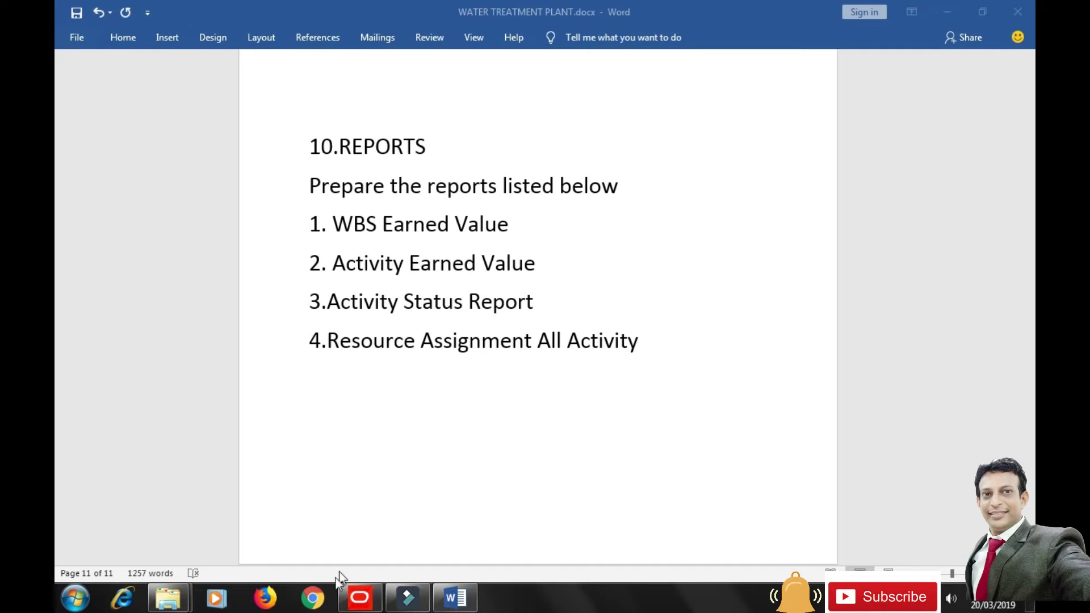
left_click(360, 597)
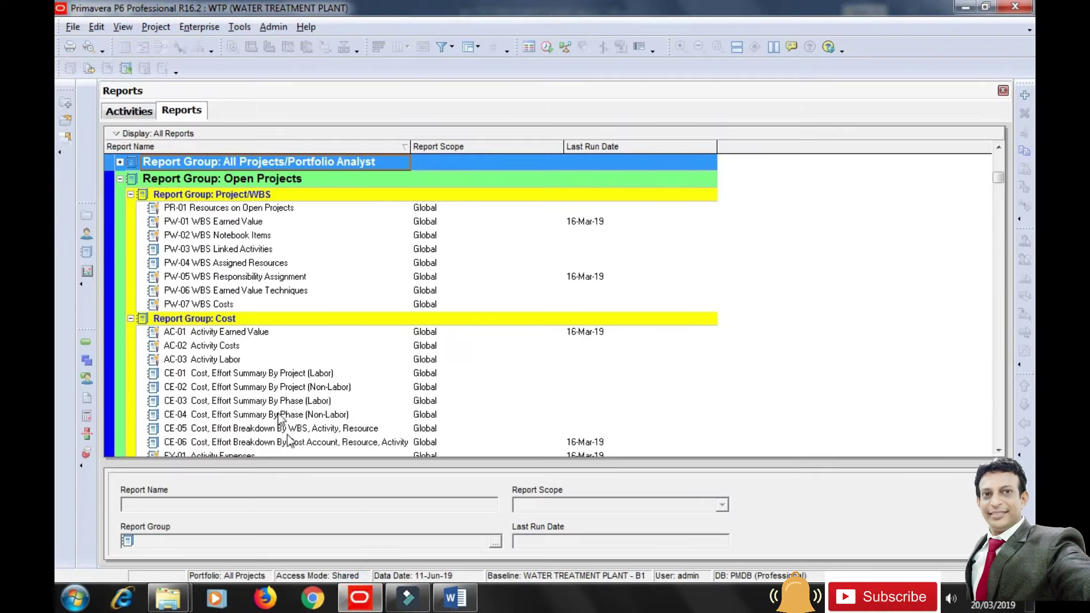
Return to the Activities view and open the Reports window from Tools > Reports.
left_click(128, 113)
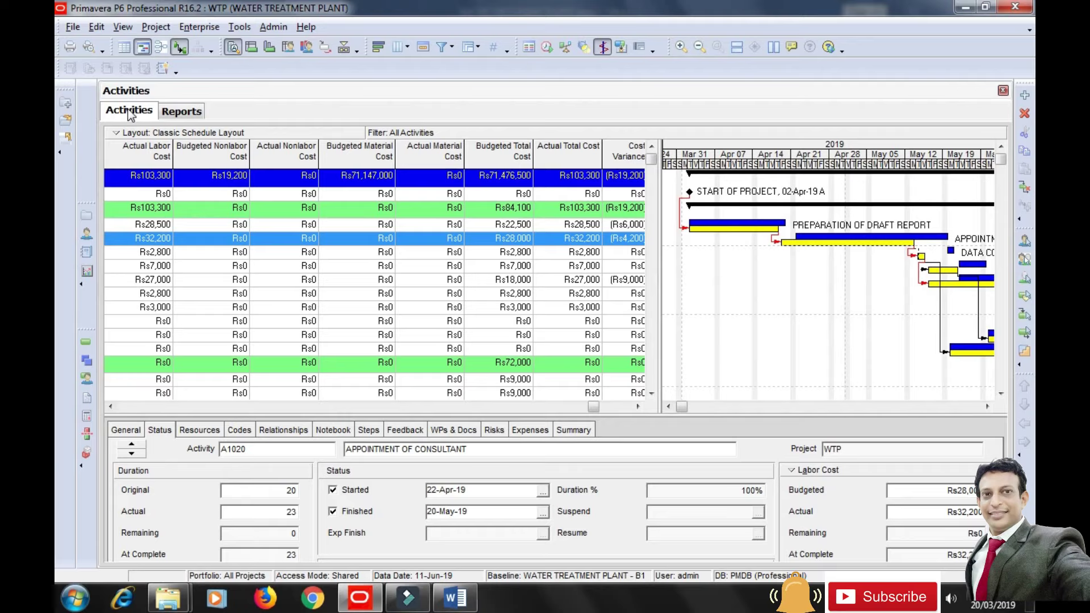
left_click(156, 27)
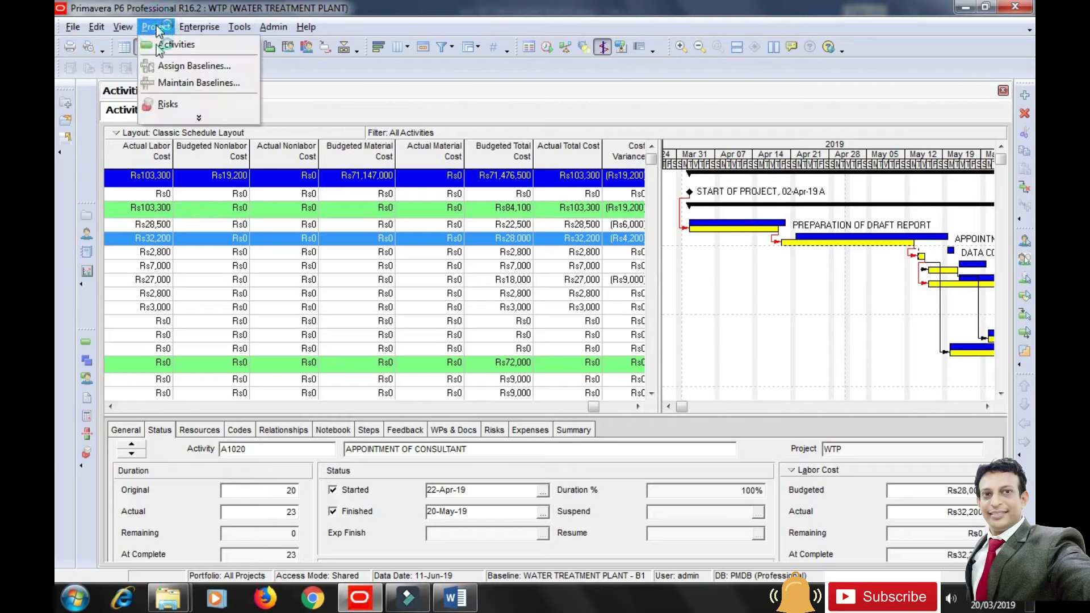
left_click(199, 117)
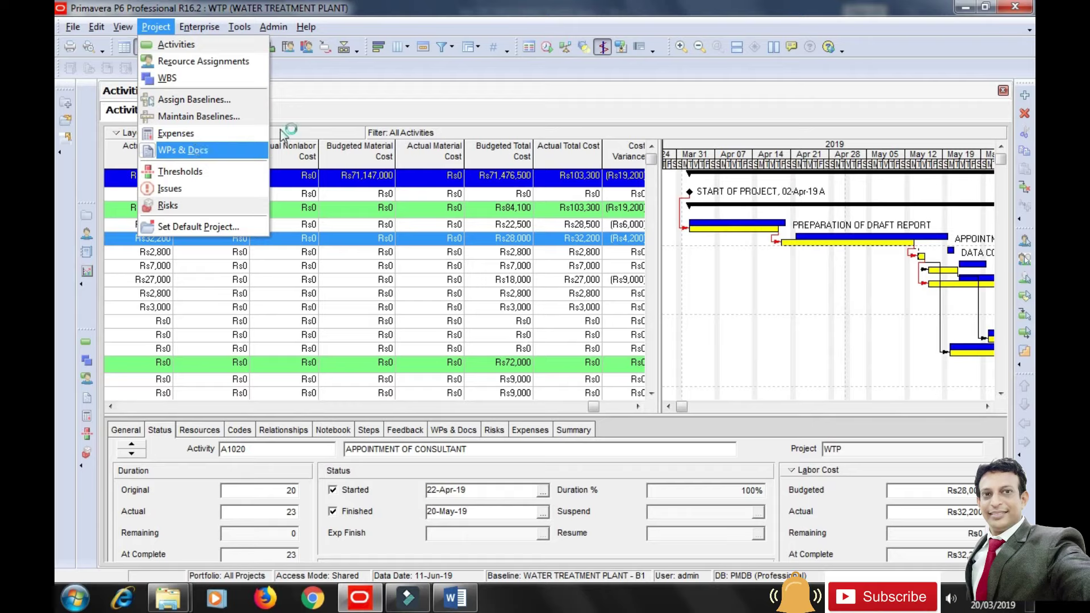
left_click(345, 101)
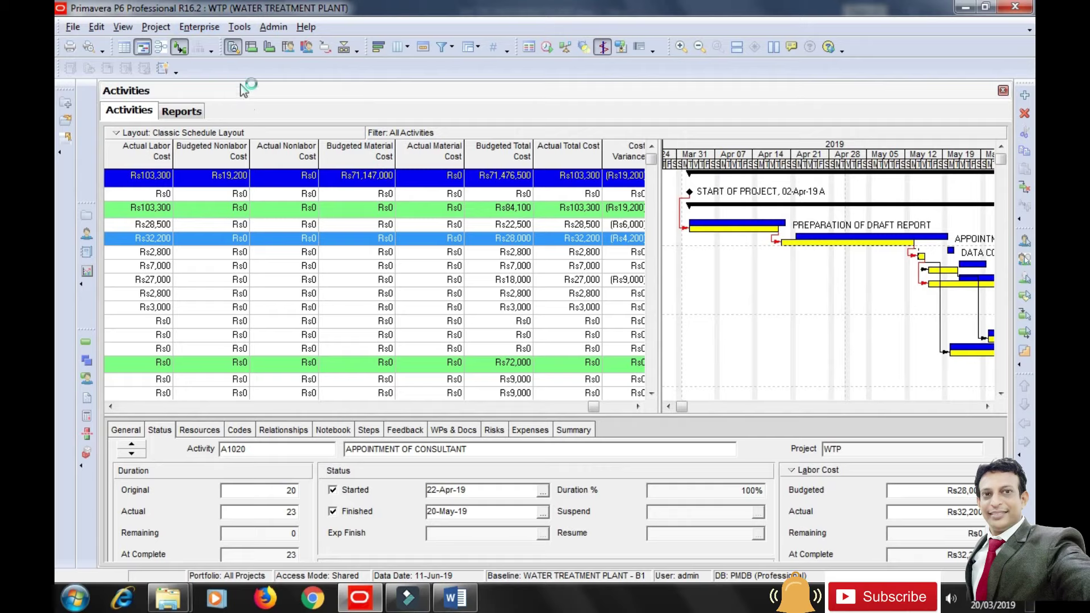
left_click(245, 28)
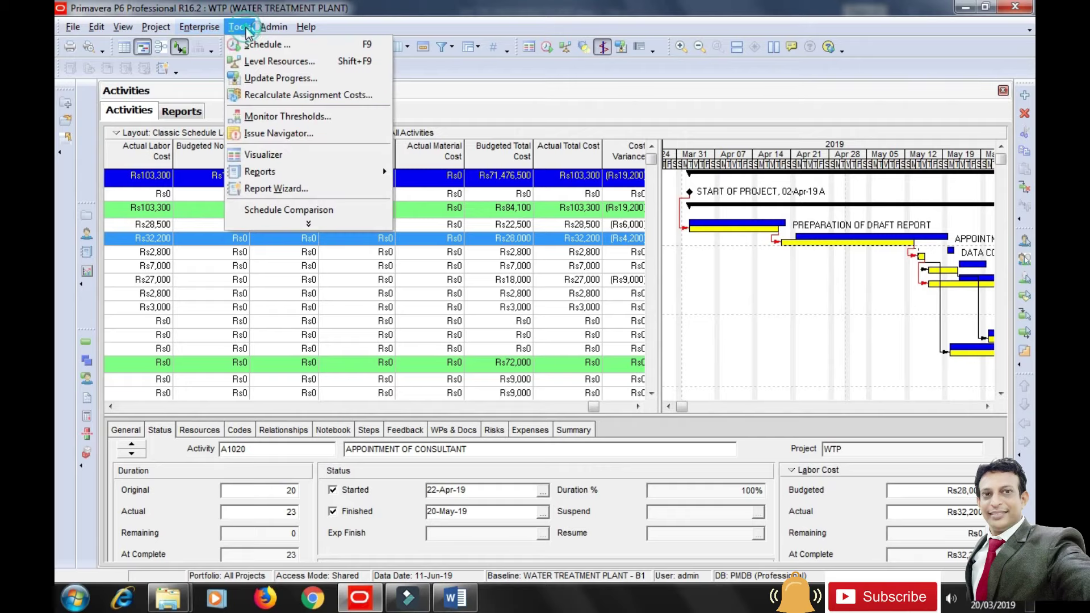
mouse_move(272, 179)
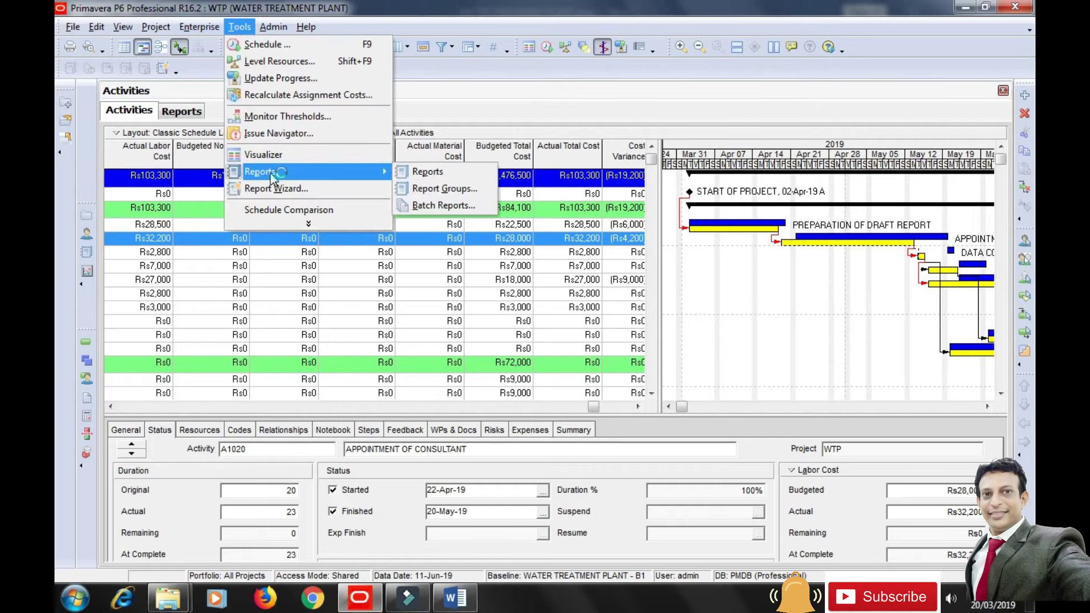
left_click(427, 172)
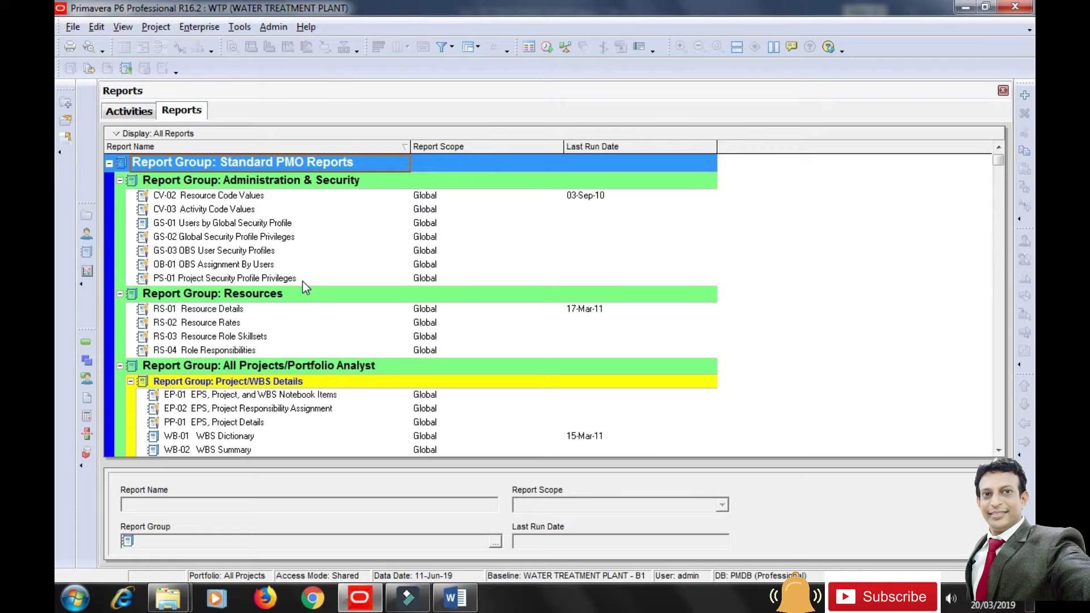
Run AC-01 Activity Earned Value as a print preview, review its 16 pages, and close it.
scroll(302, 281, "down", 1)
scroll(305, 287, "down", 6)
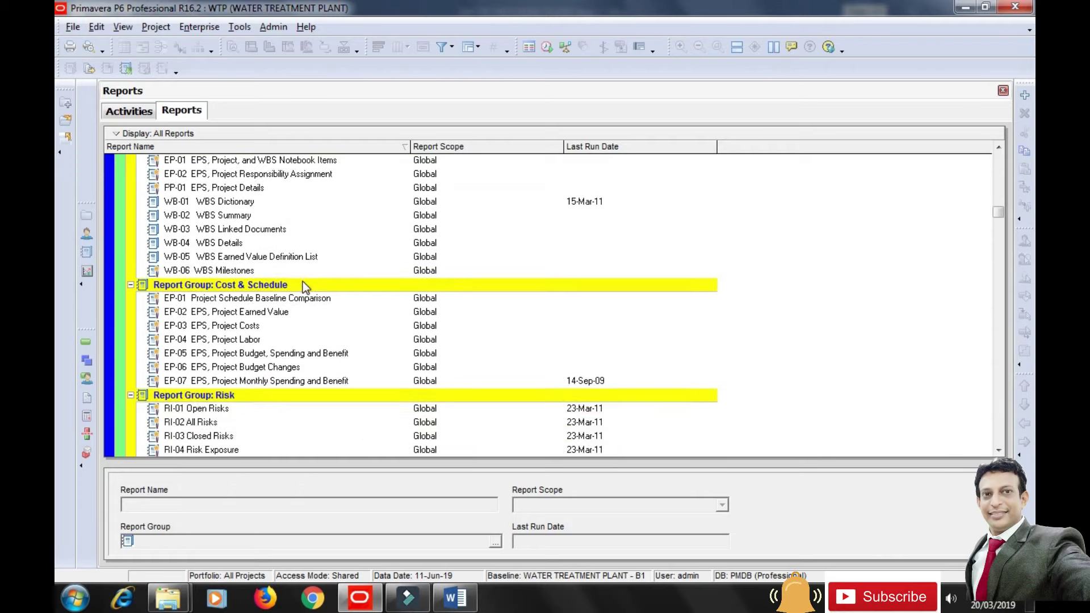
scroll(305, 286, "down", 4)
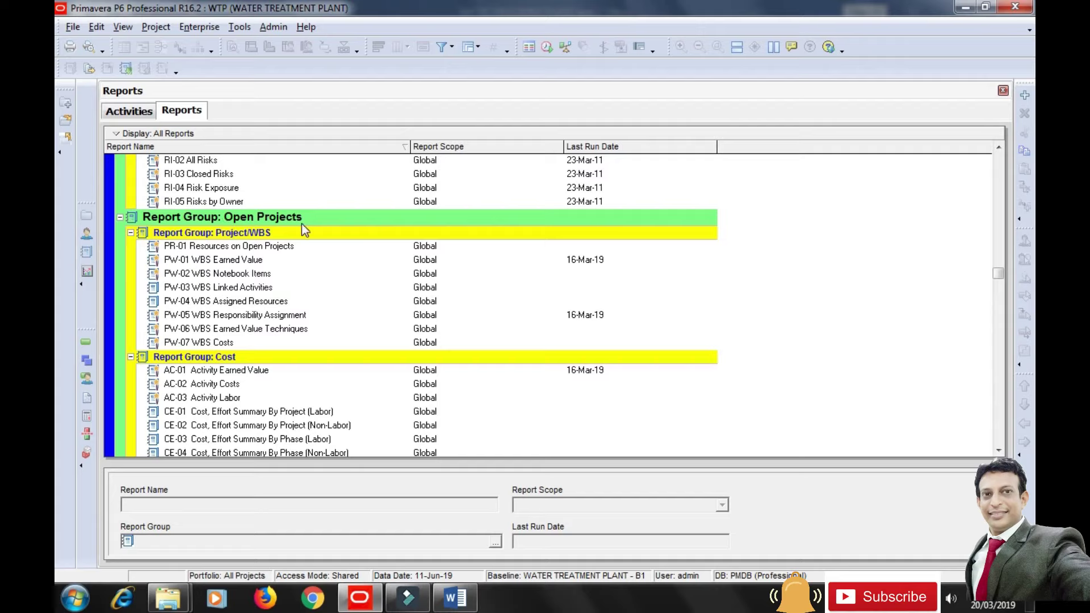
left_click(254, 372)
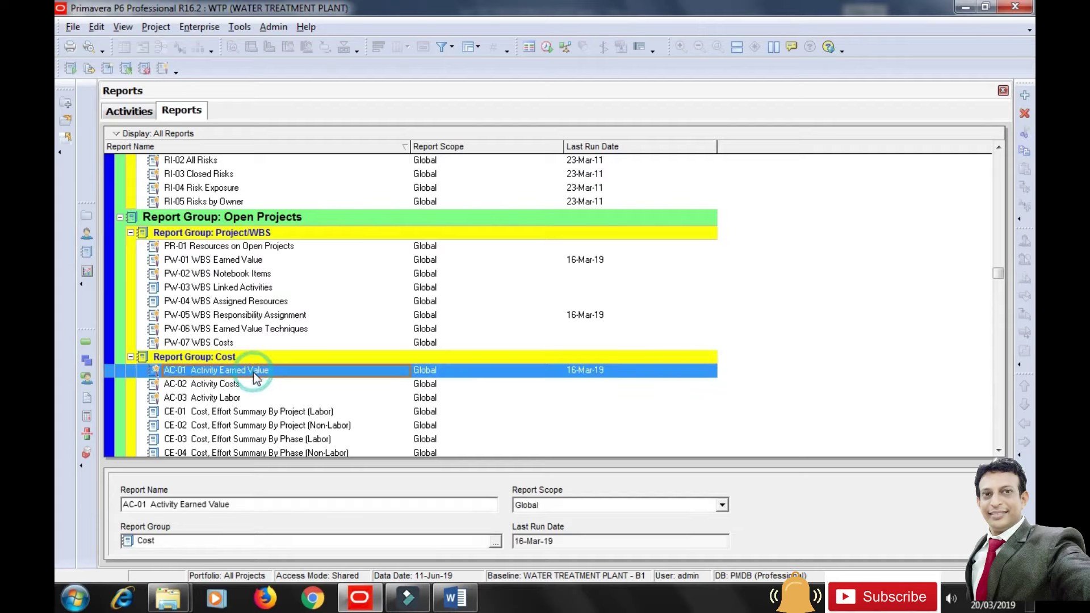
left_click(69, 69)
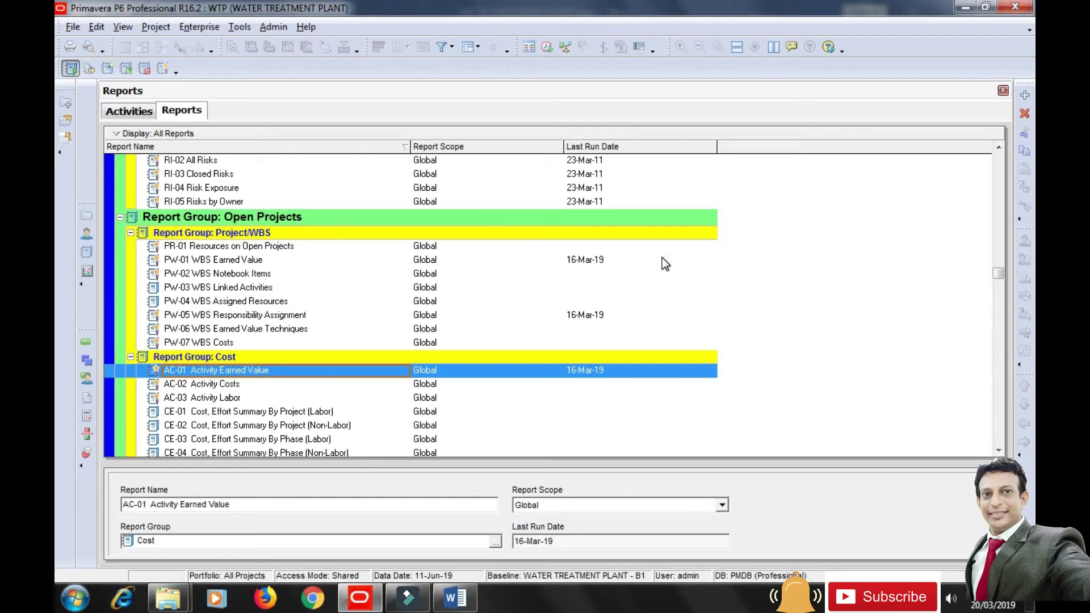
left_click(647, 117)
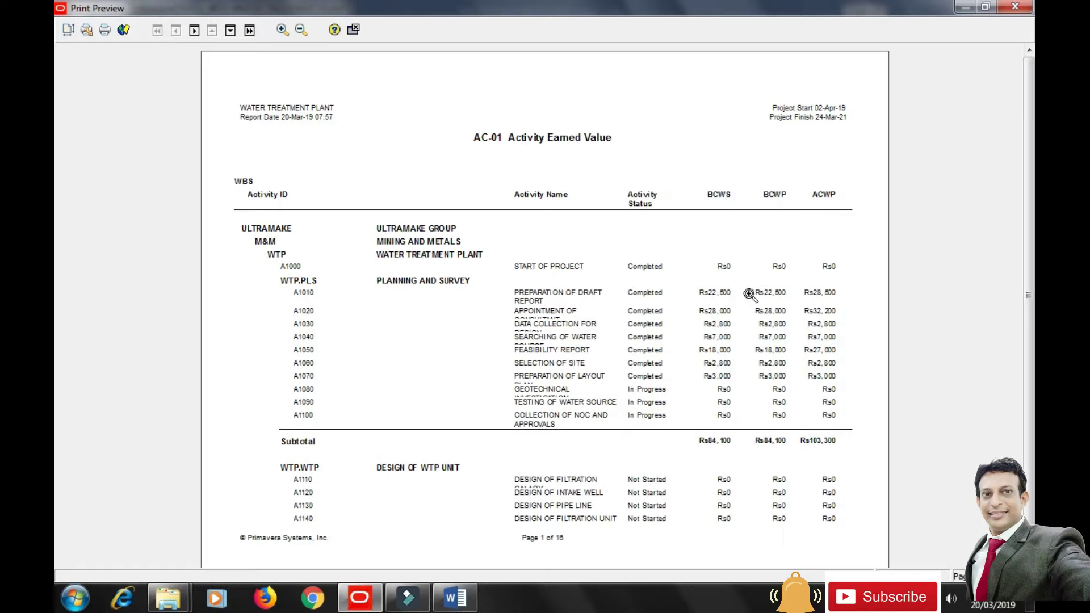
left_click_drag(1030, 270, 1031, 293)
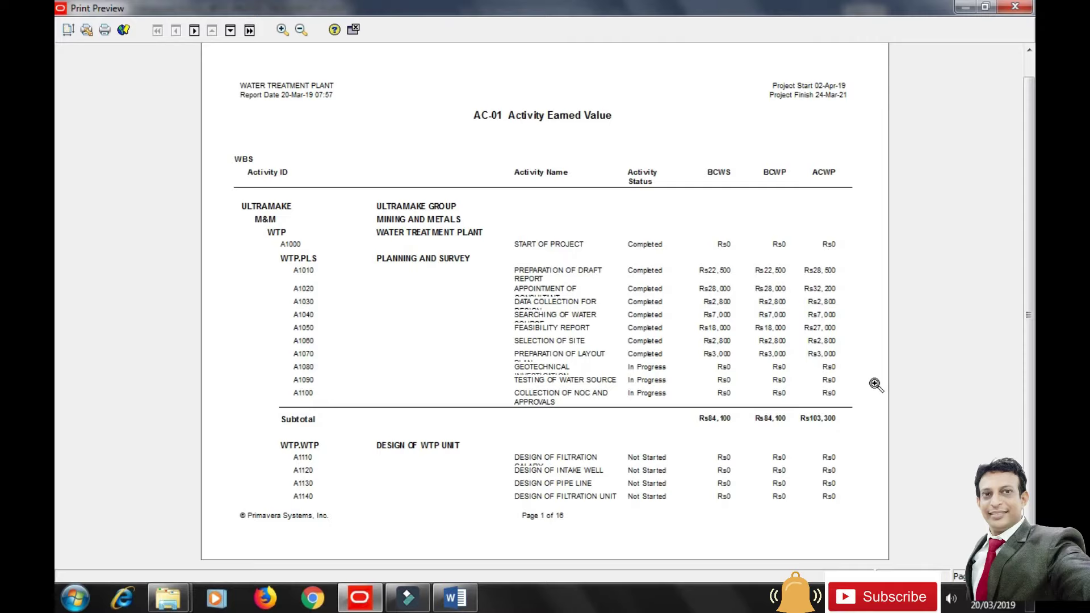
left_click(354, 30)
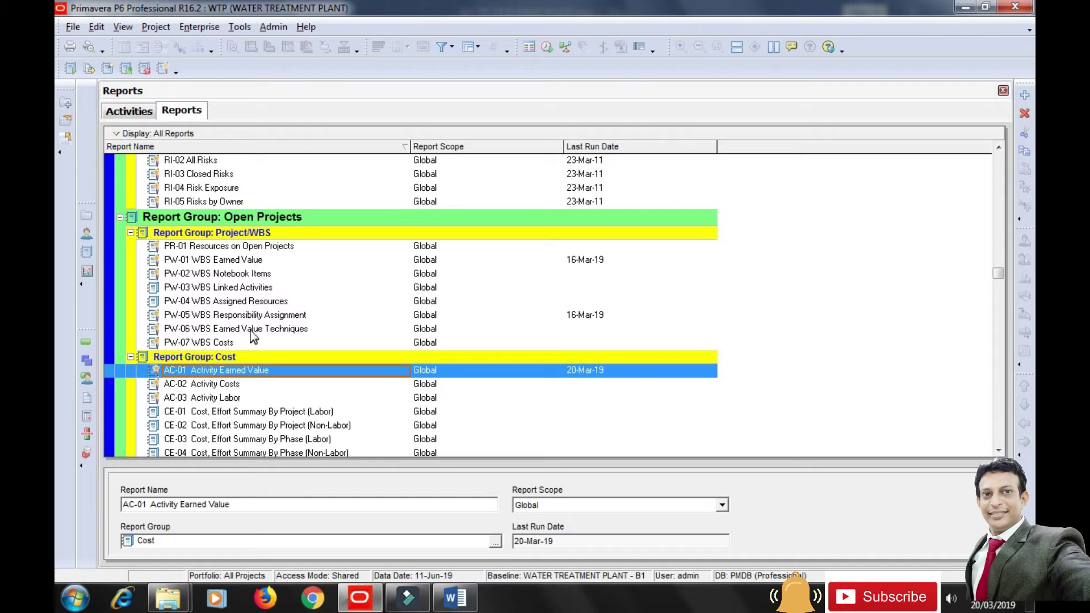
Run PW-01 WBS Earned Value as a print preview, page through its 6 pages, and close it.
left_click(220, 262)
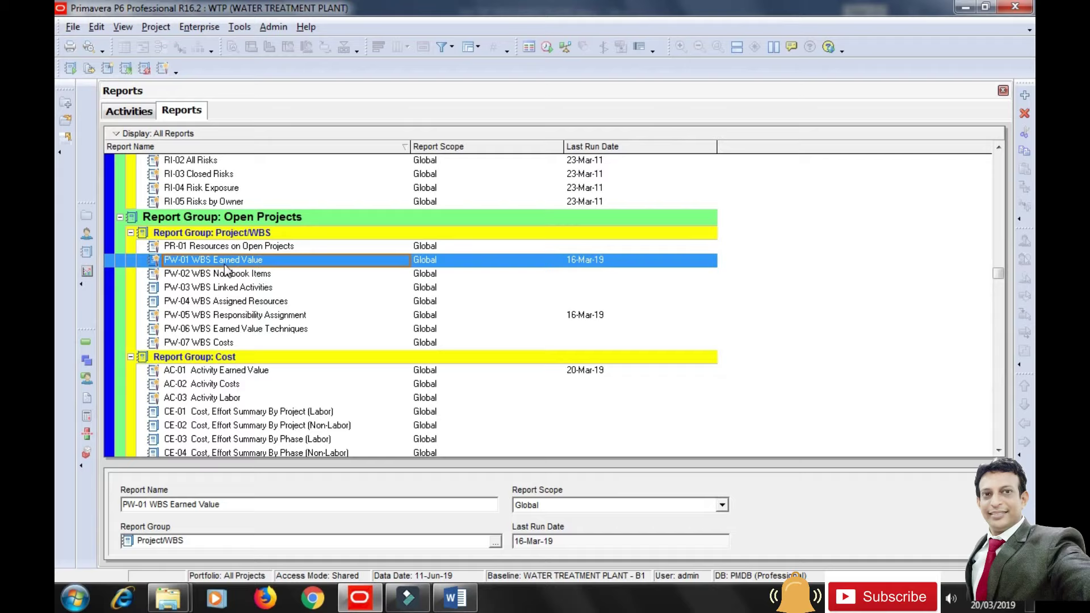
left_click(70, 68)
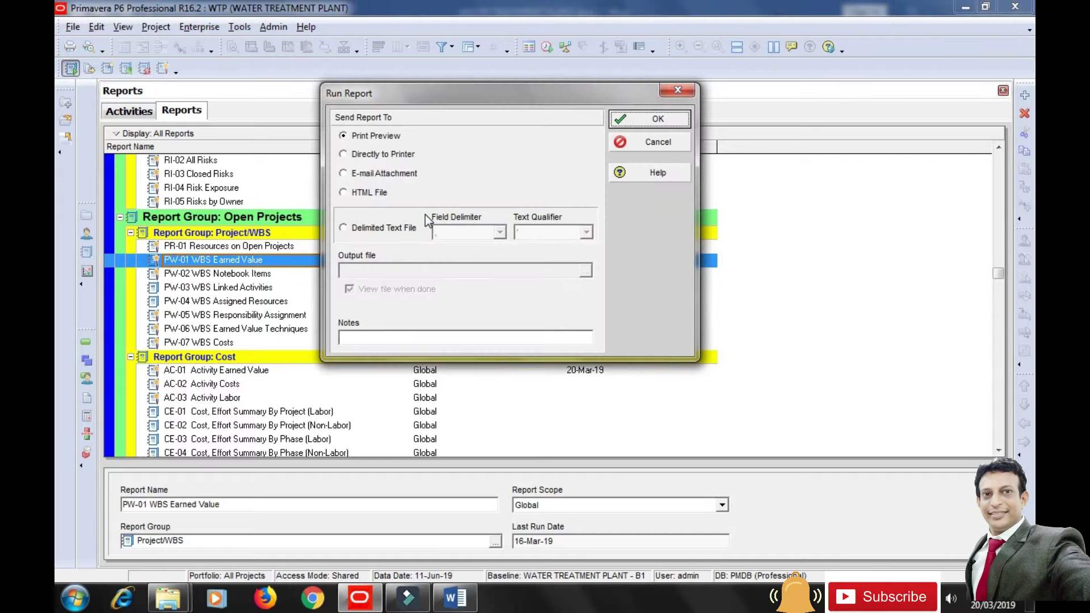
left_click(650, 119)
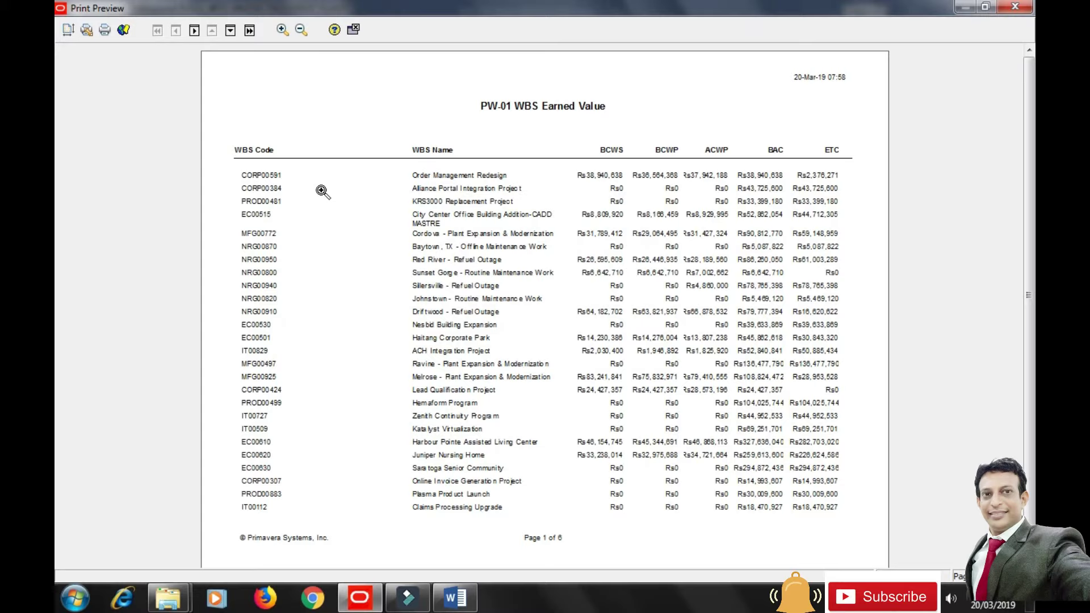
left_click(230, 31)
left_click(230, 31)
left_click(229, 31)
left_click(229, 32)
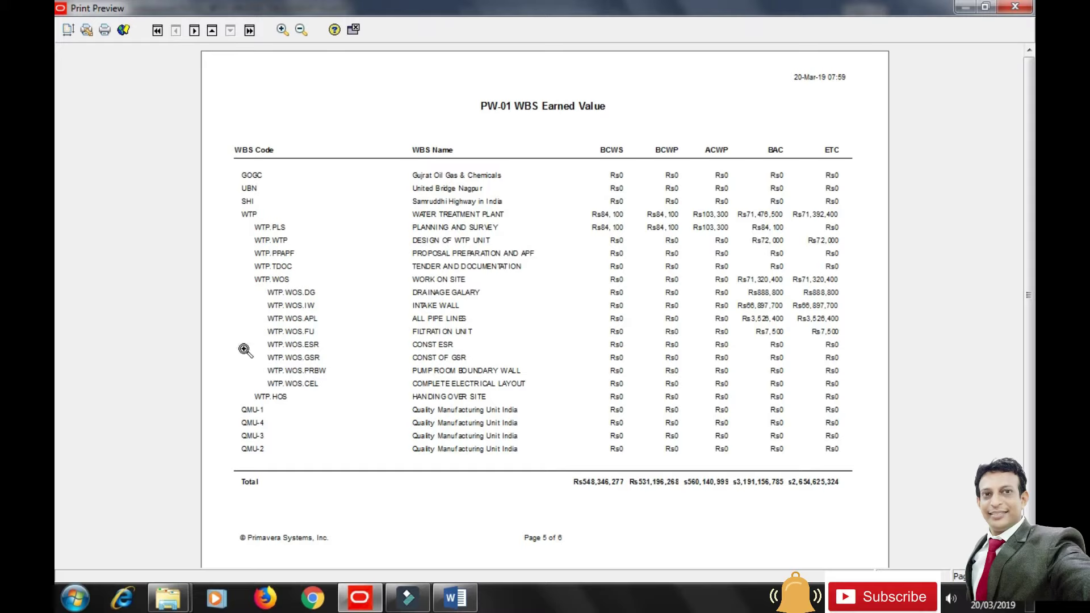
left_click(353, 30)
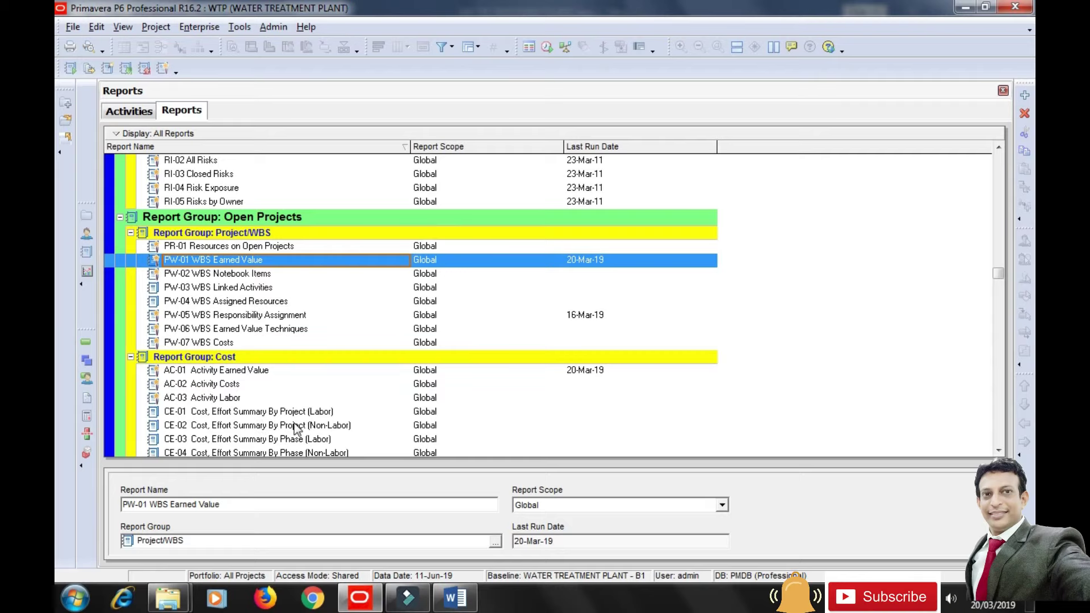
Run the AD-01 Activity Status Report as a print preview.
scroll(296, 430, "down", 3)
scroll(295, 423, "down", 9)
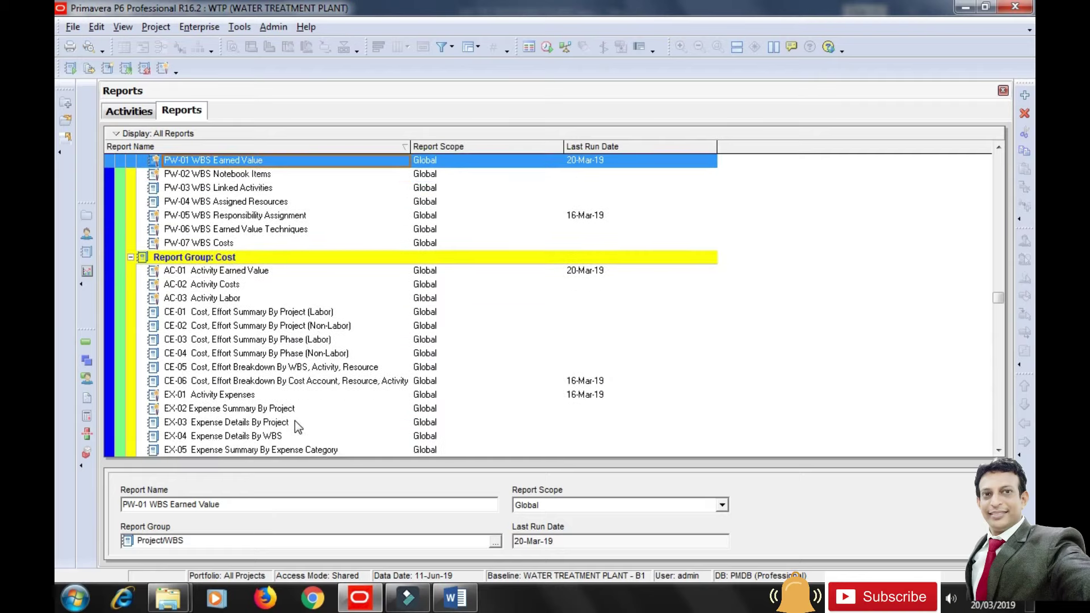
scroll(299, 425, "down", 5)
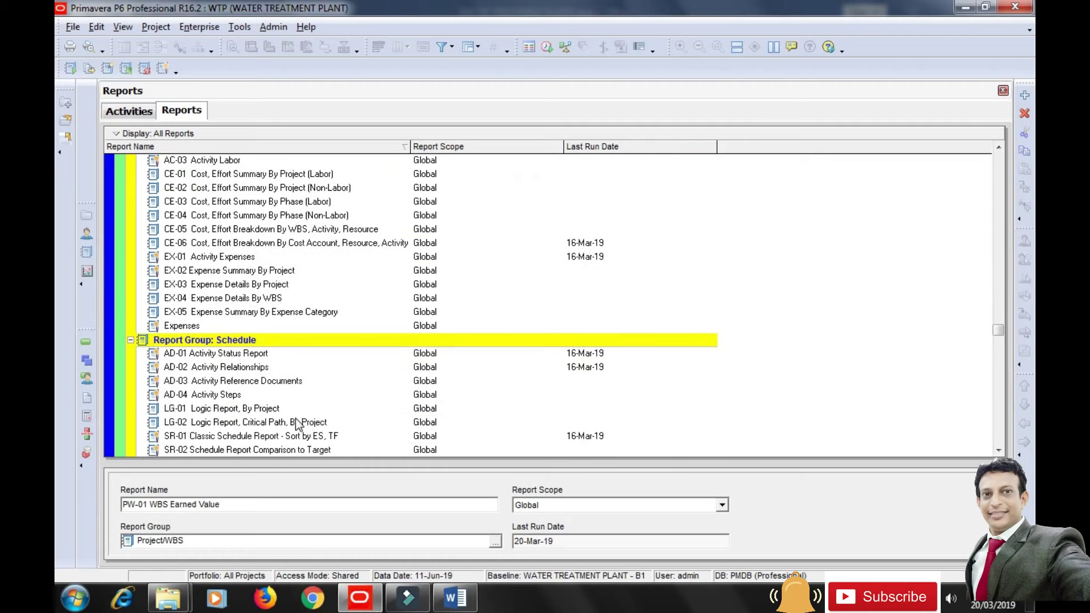
left_click(245, 353)
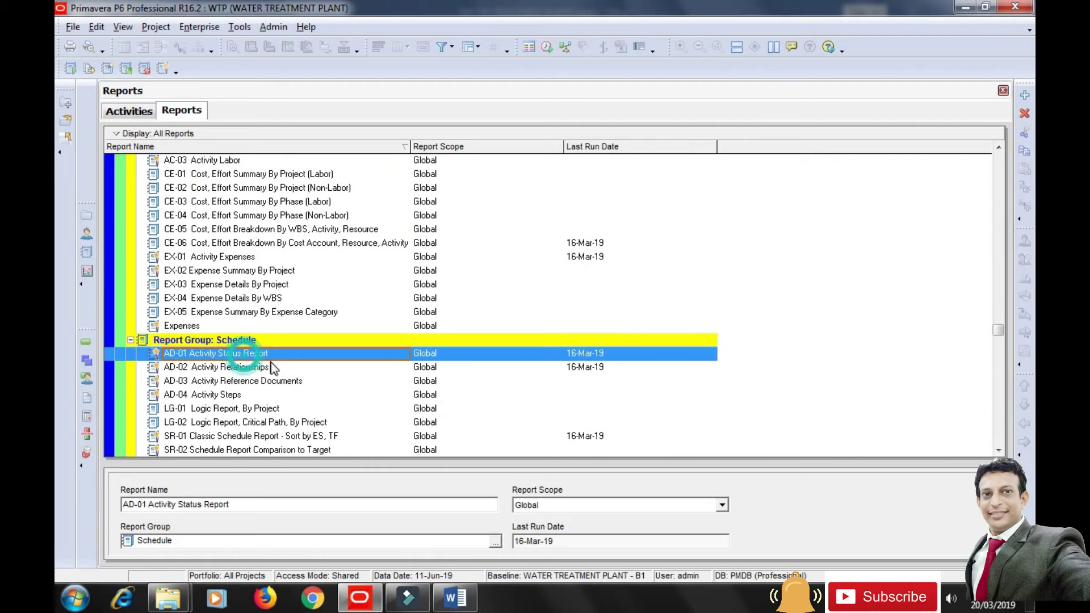
left_click(70, 68)
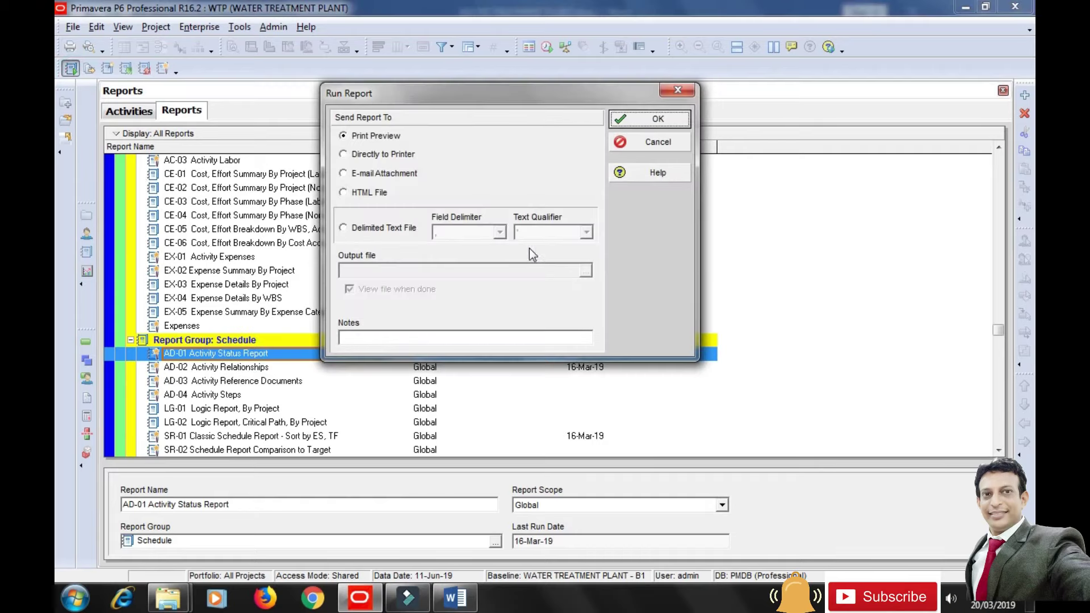
left_click(650, 120)
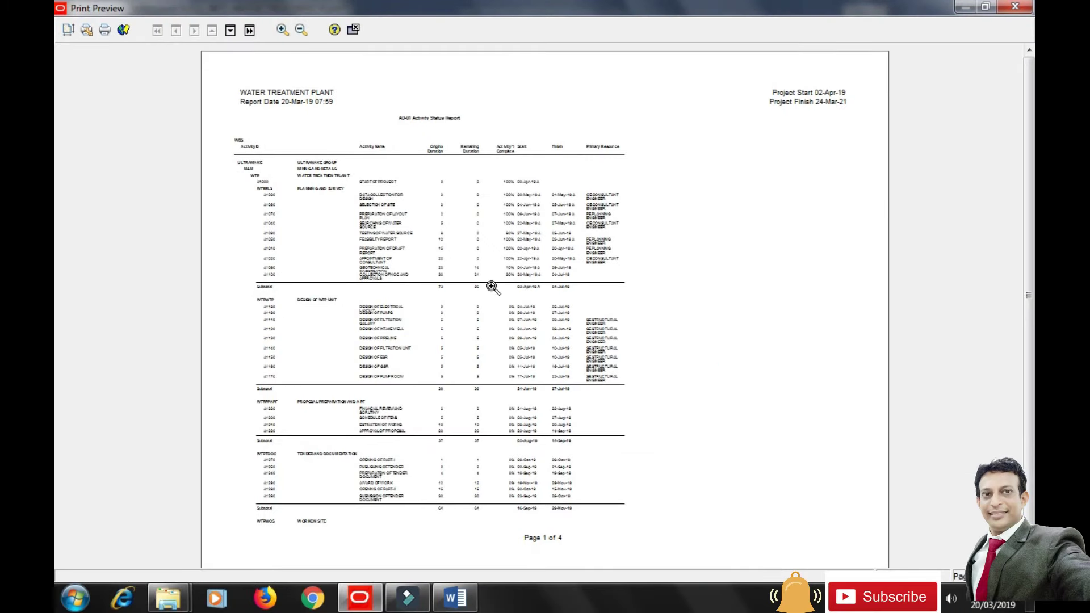
Zoom the AD-01 preview in three times and scroll through page 1 of 4.
left_click(282, 31)
left_click(281, 30)
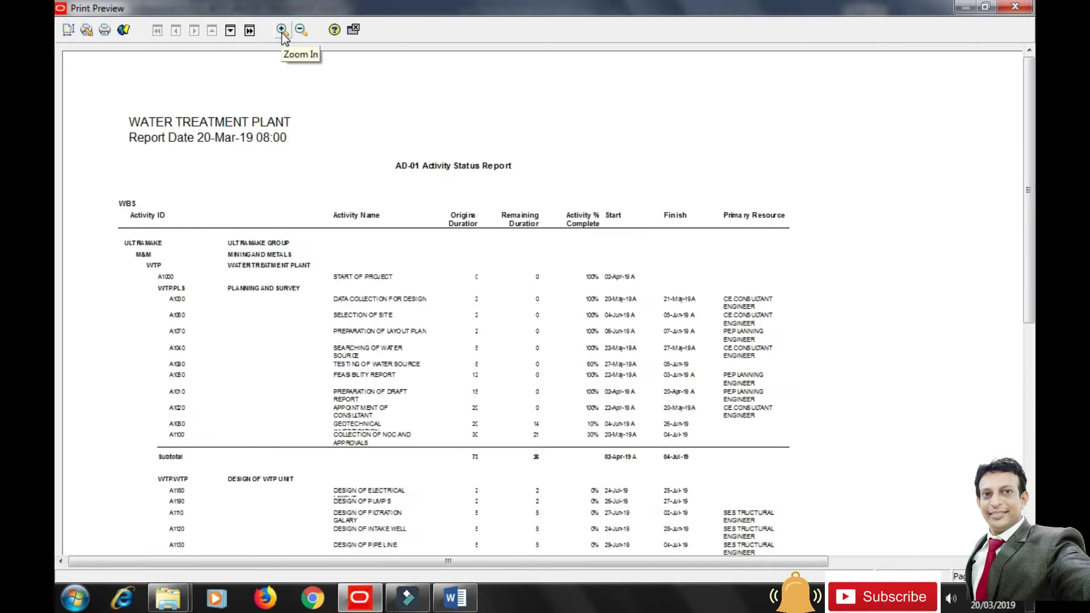
left_click(282, 33)
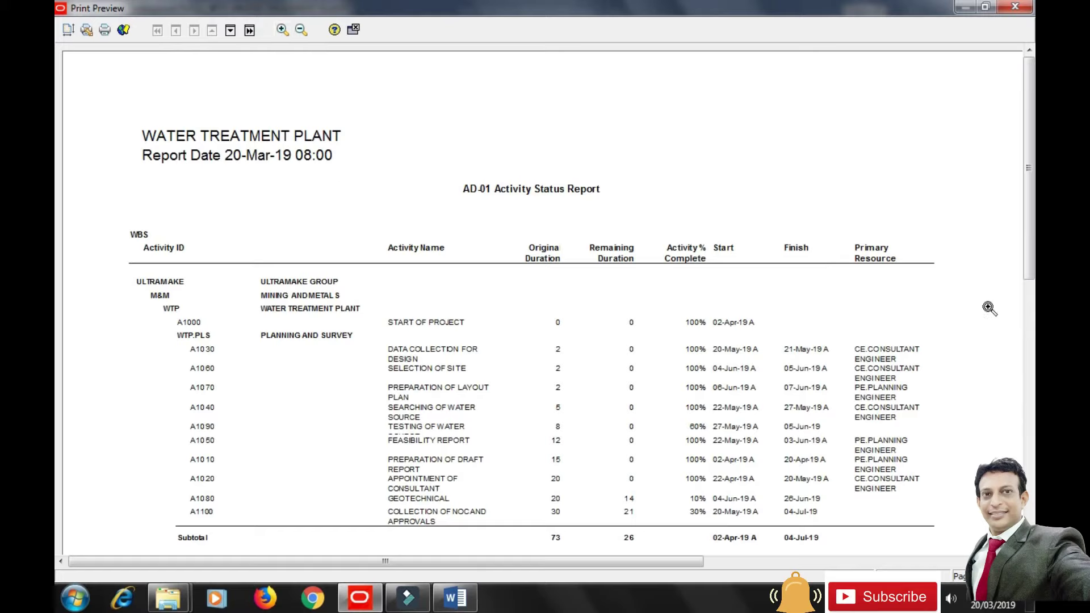
left_click_drag(1031, 255, 1030, 291)
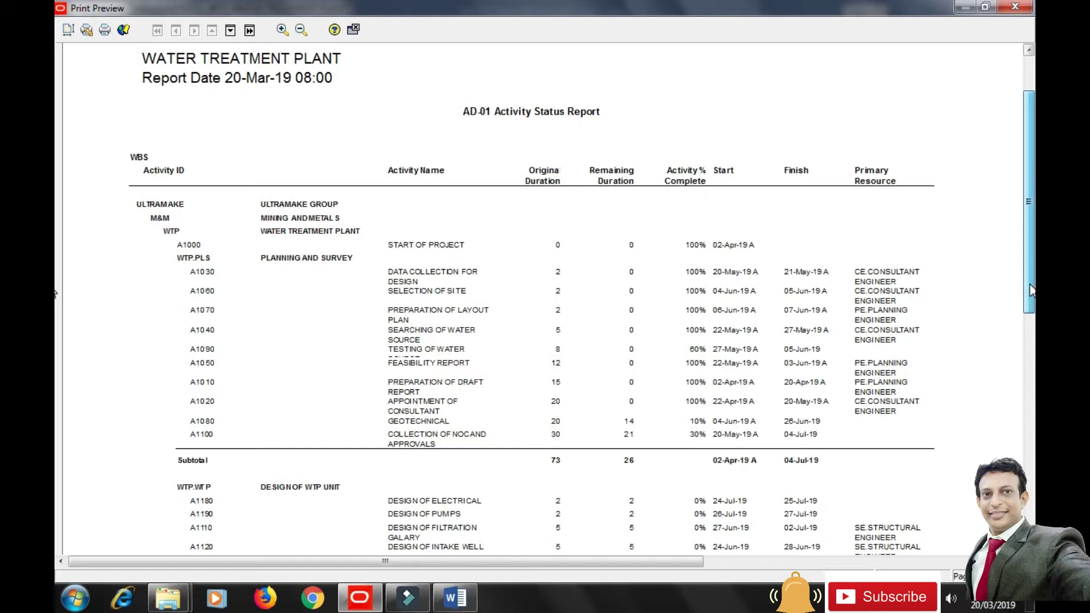
left_click_drag(1030, 291, 1030, 301)
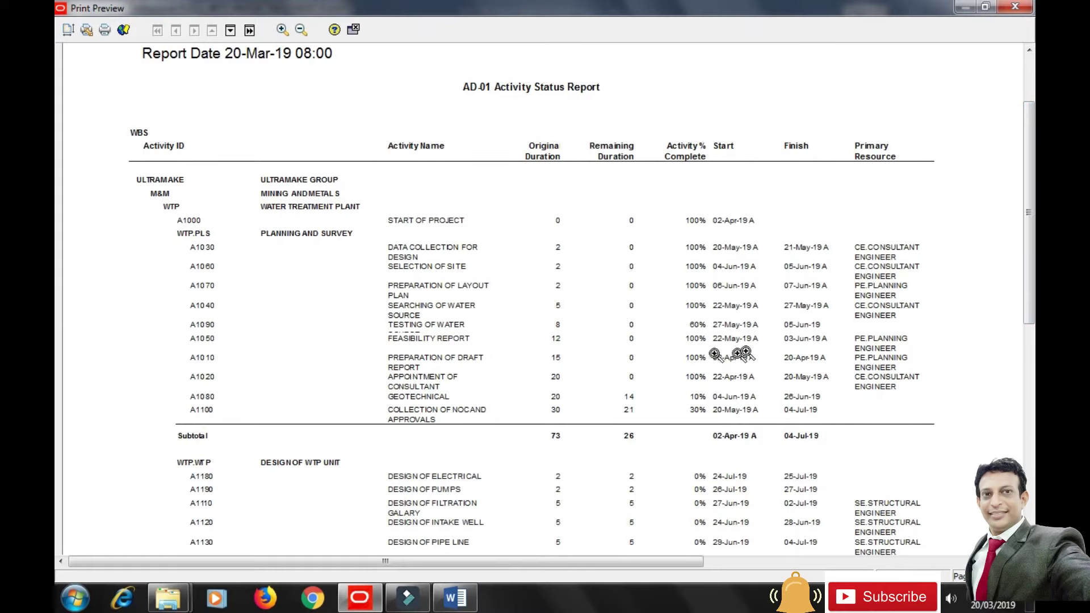
left_click_drag(1032, 281, 1031, 292)
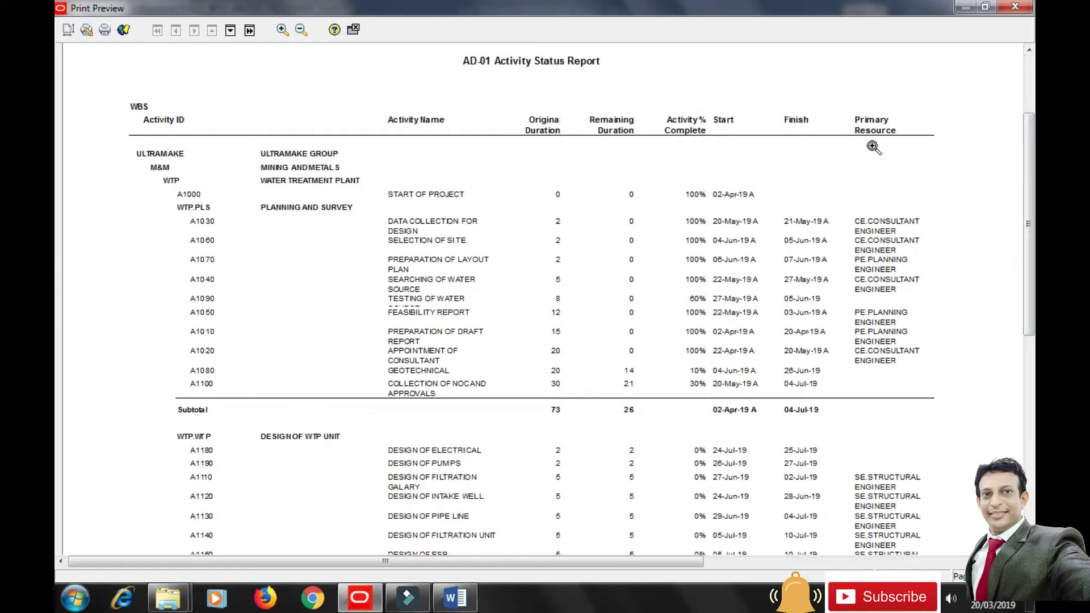
left_click_drag(1030, 225, 1030, 405)
Review pages 2 and 3 of the AD-01 Activity Status Report preview.
scroll(57, 397, "up", 3)
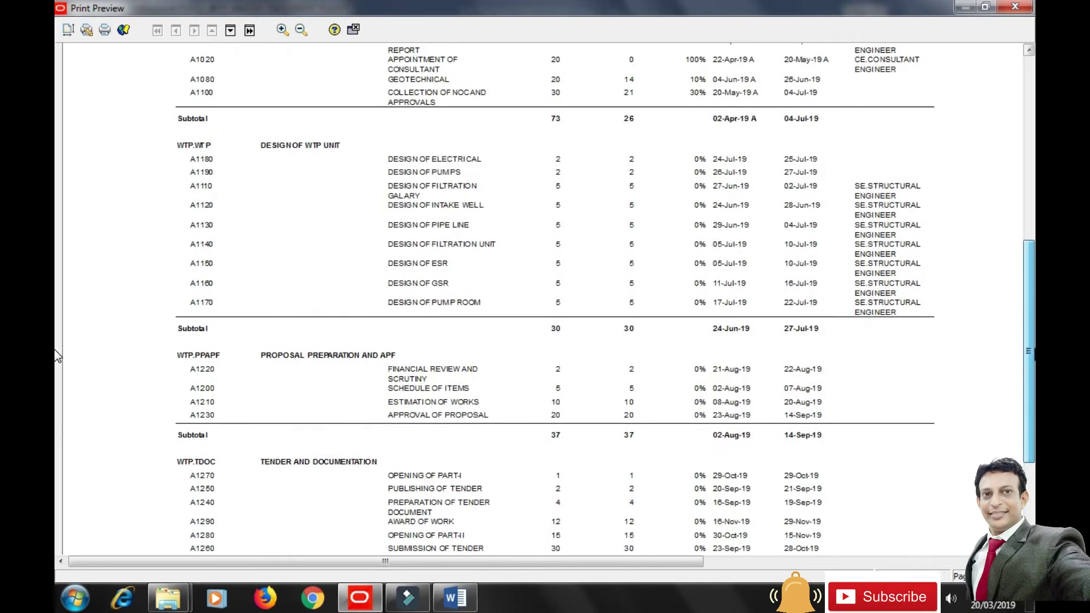
left_click(230, 30)
left_click_drag(1028, 287, 1029, 196)
scroll(1029, 196, "up", 4)
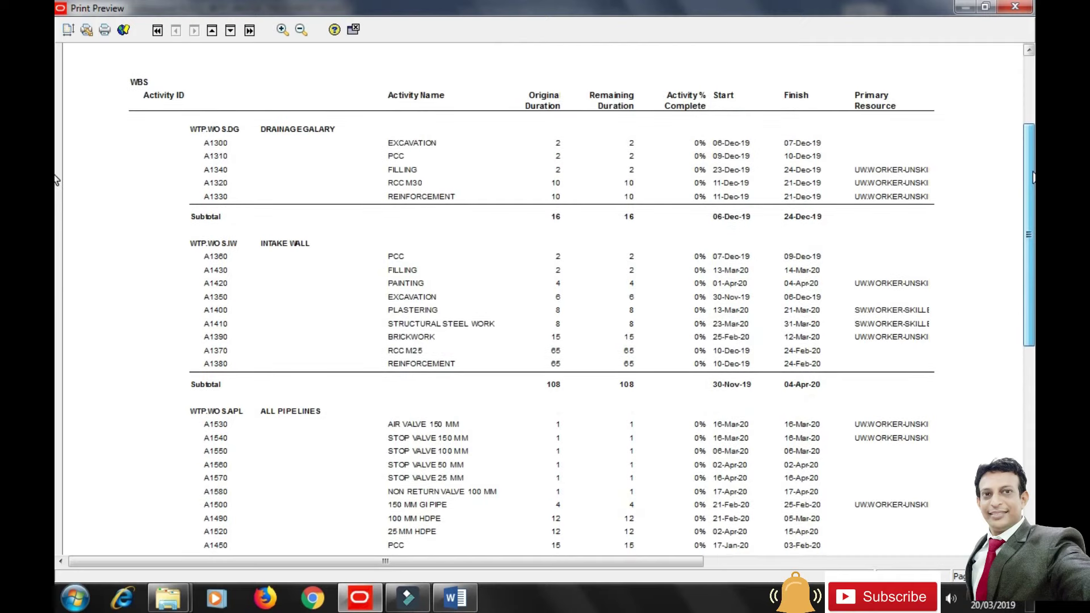
scroll(1031, 248, "down", 5)
scroll(57, 250, "down", 7)
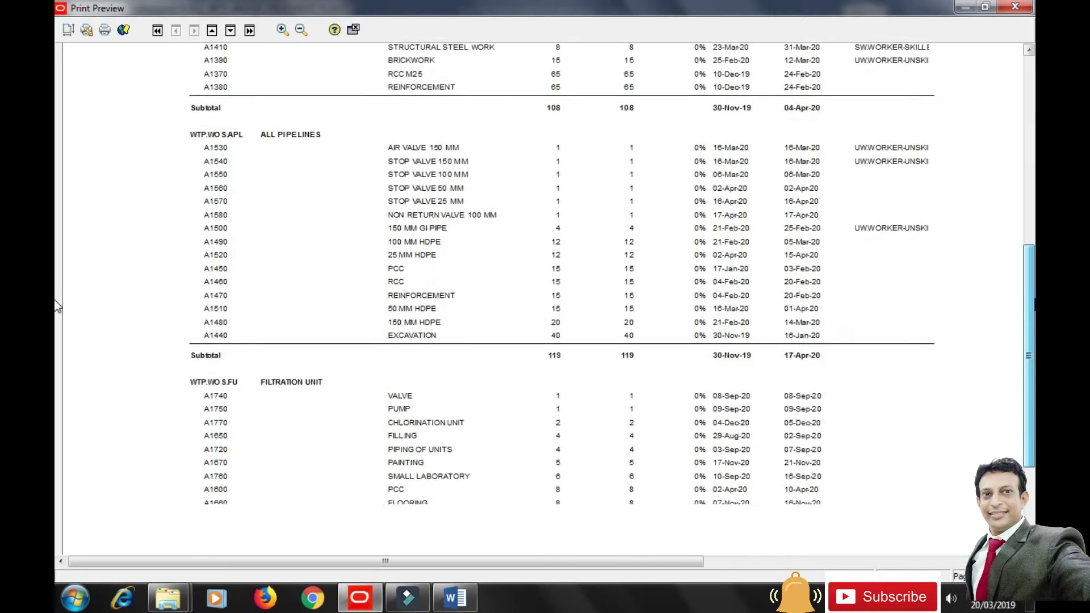
left_click(231, 30)
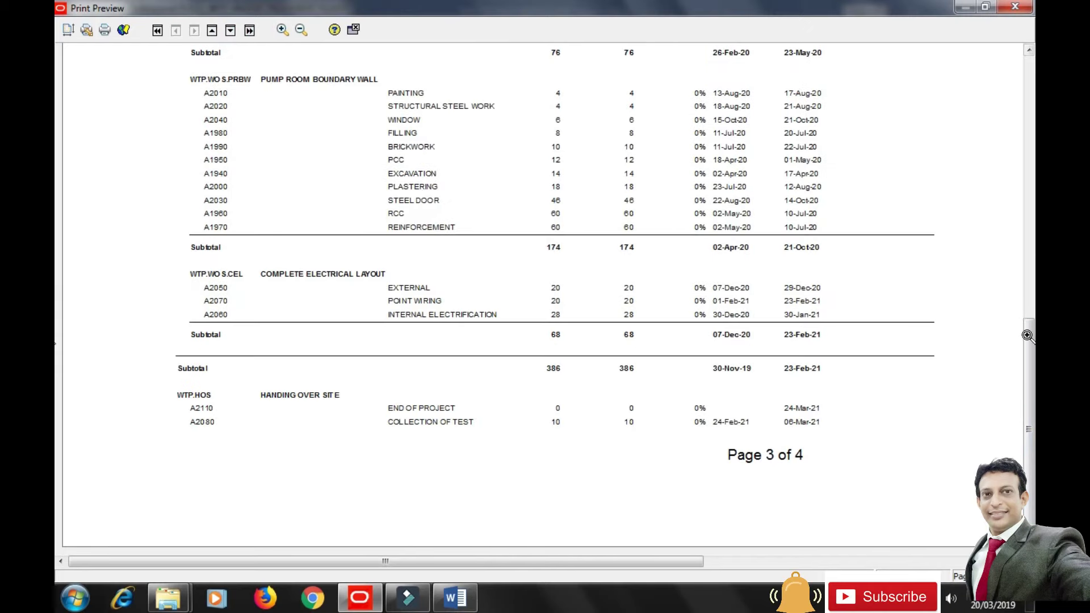
left_click_drag(1027, 310, 1029, 353)
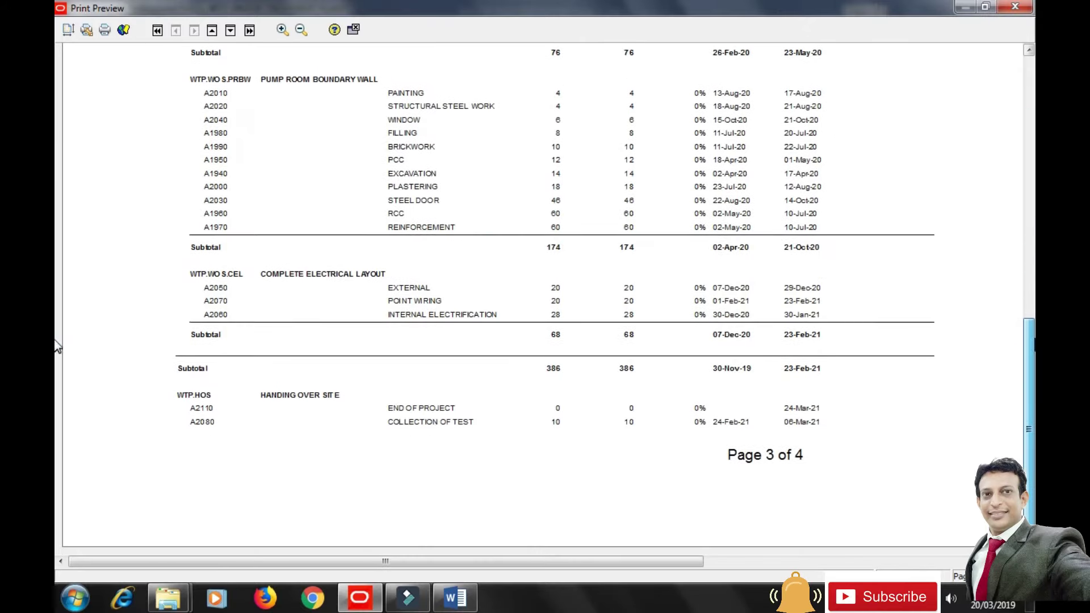
Review the last AD-01 page (page 4) and close the print preview.
left_click(230, 30)
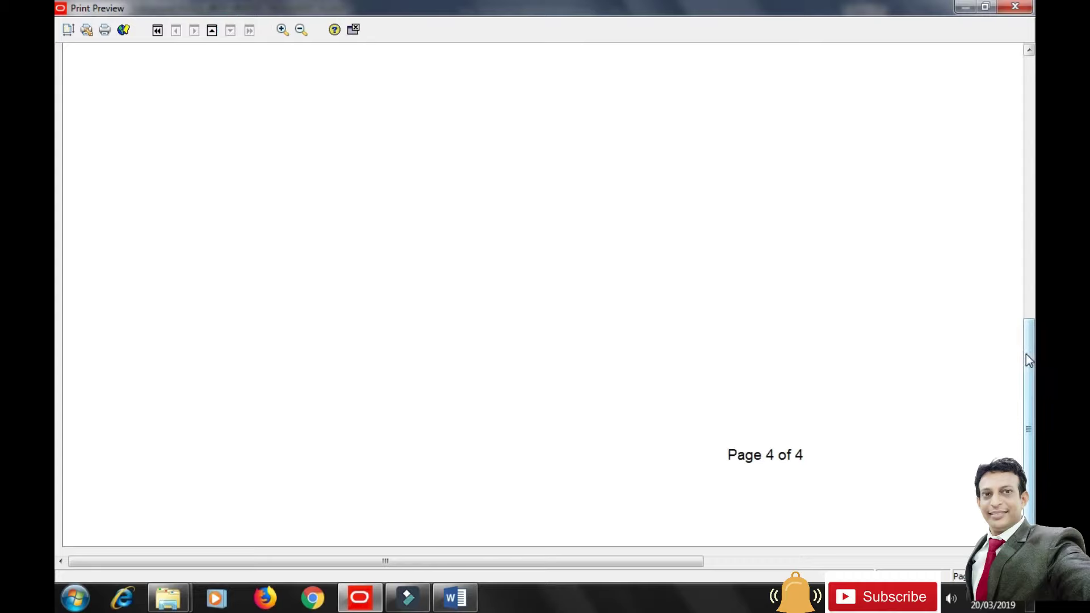
scroll(1024, 353, "up", 5)
scroll(57, 239, "up", 6)
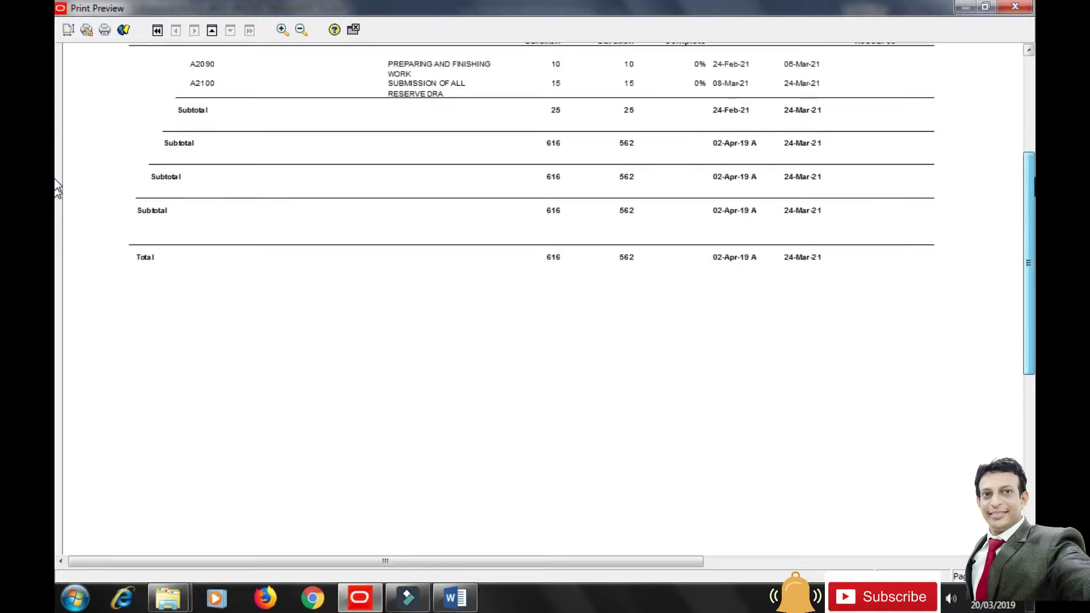
scroll(58, 159, "up", 4)
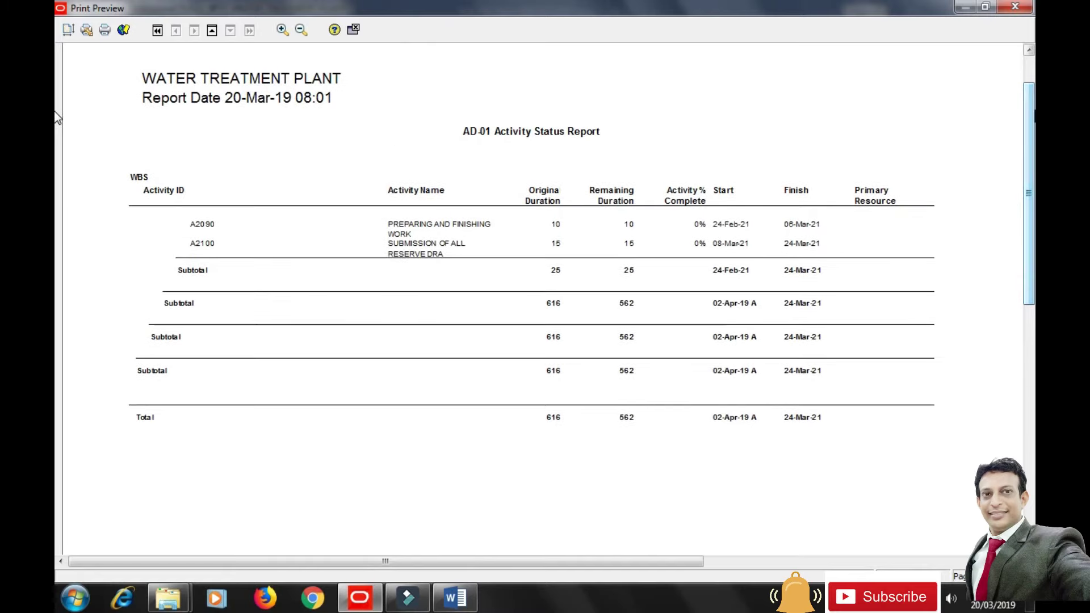
left_click(354, 28)
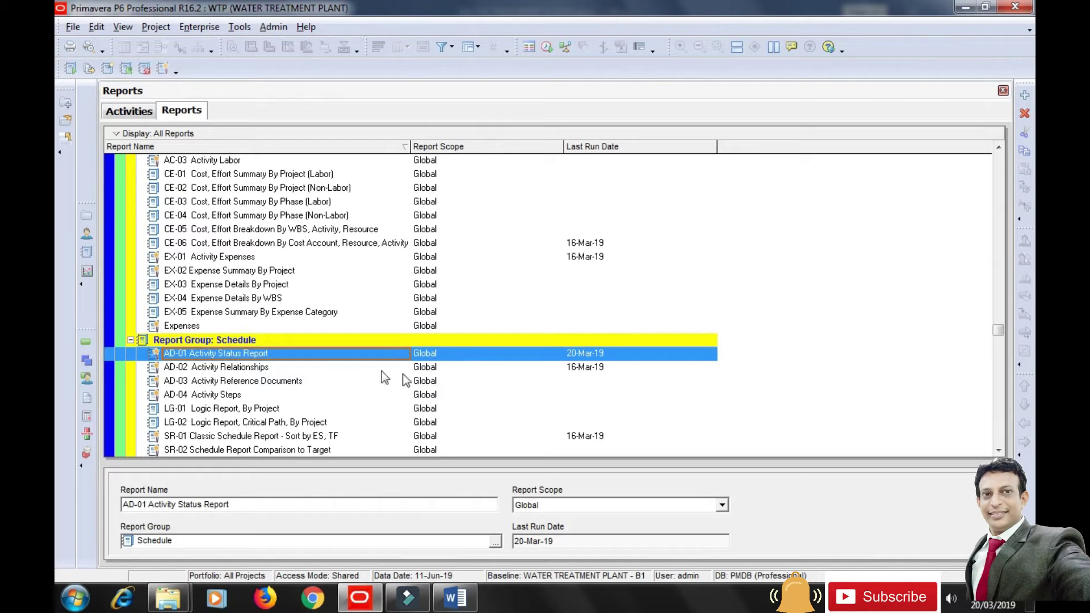
Run the RA-01 Resource Assignments, All Activities report to print preview.
scroll(299, 361, "down", 4)
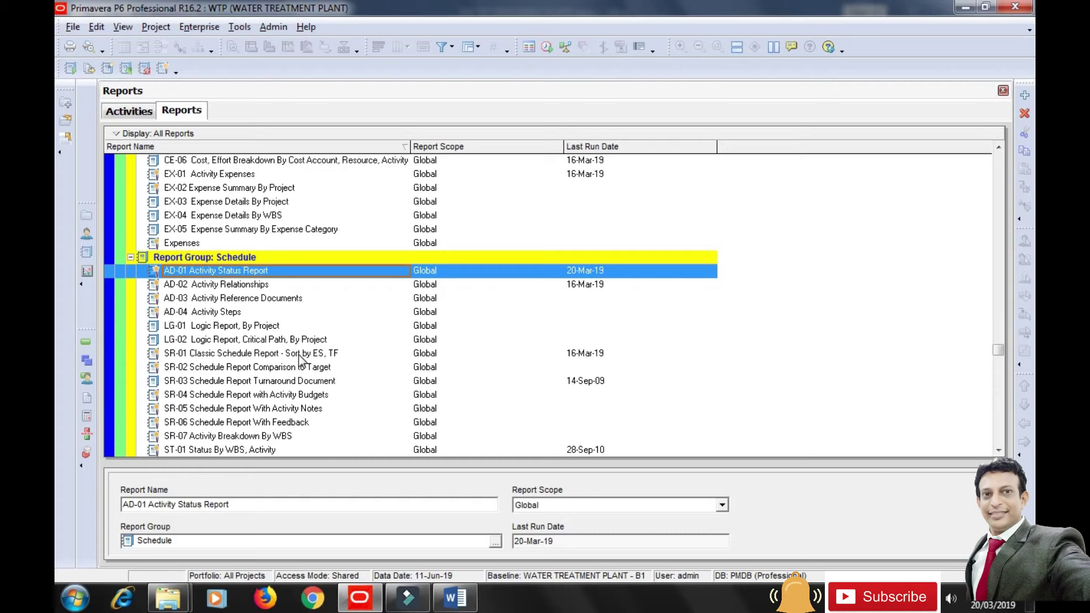
scroll(299, 359, "down", 5)
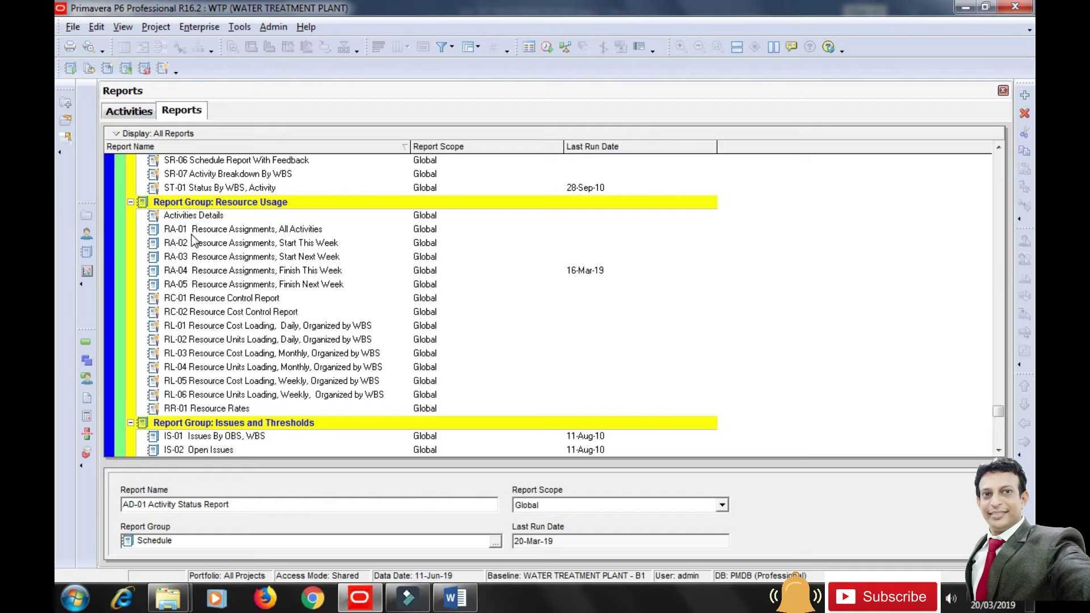
left_click(233, 233)
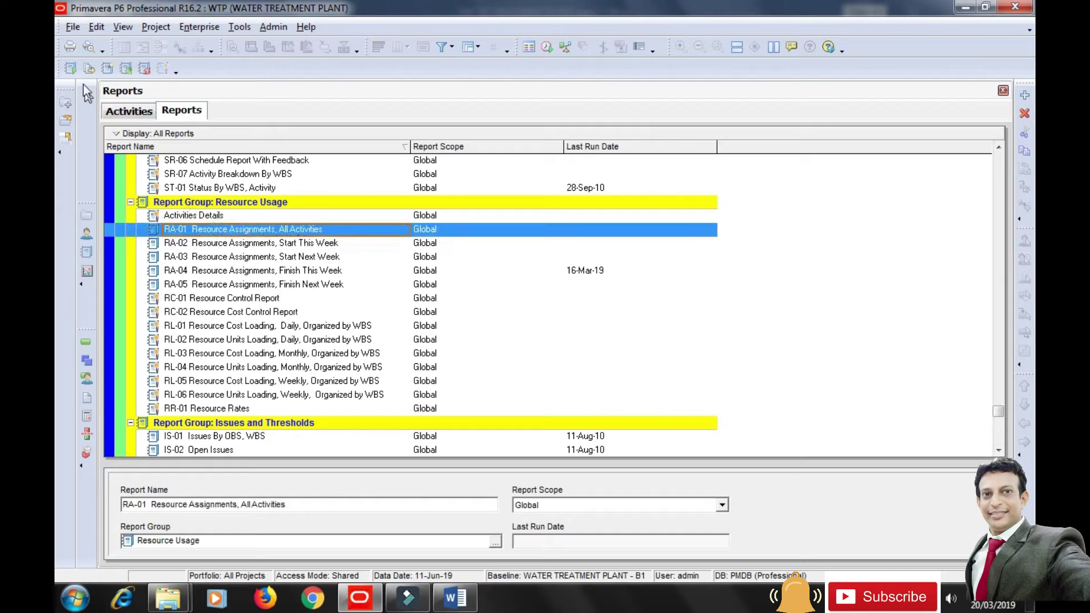
left_click(72, 69)
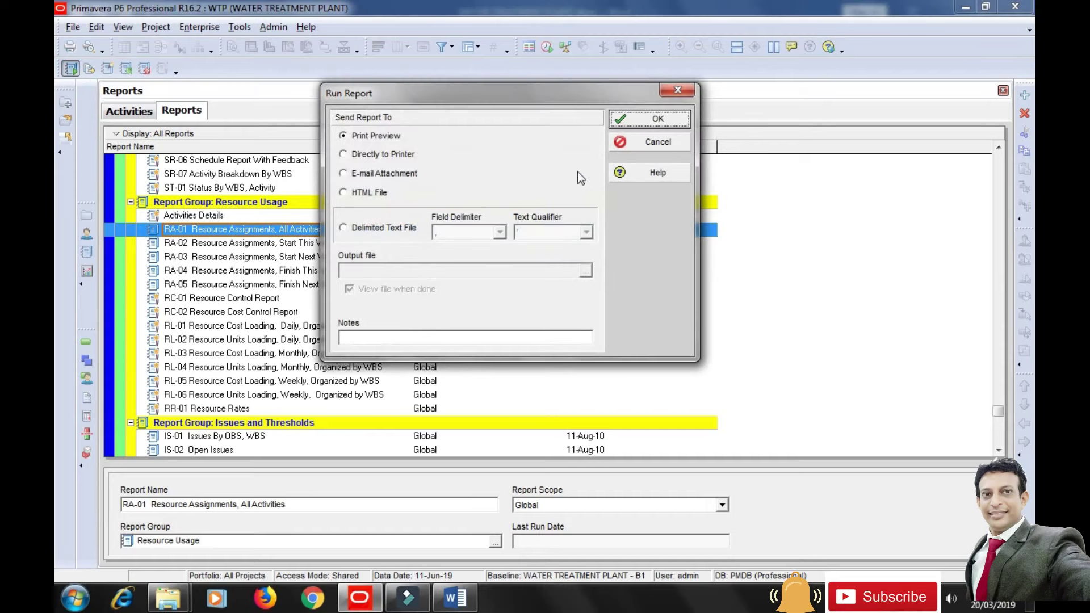
left_click(640, 121)
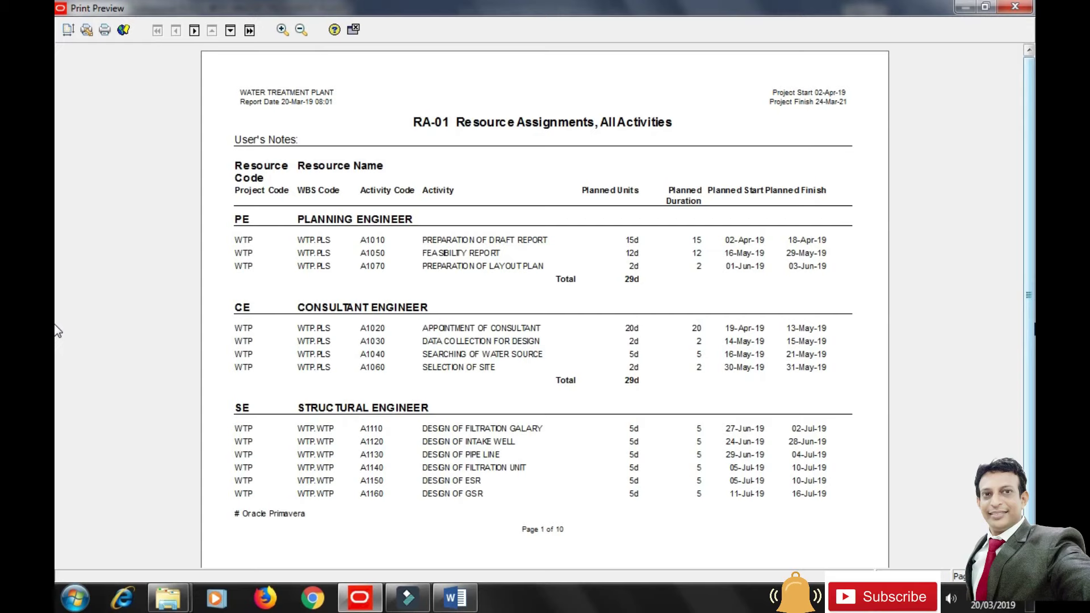
Page forward through the RA-01 preview to page 7 of 10.
scroll(56, 331, "down", 1)
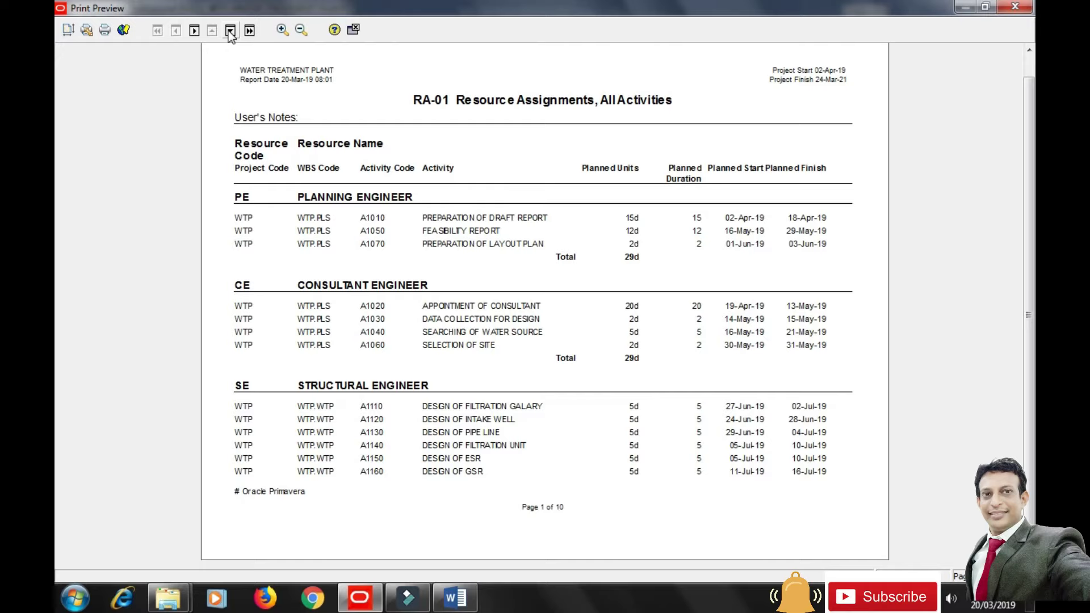
double_click(230, 31)
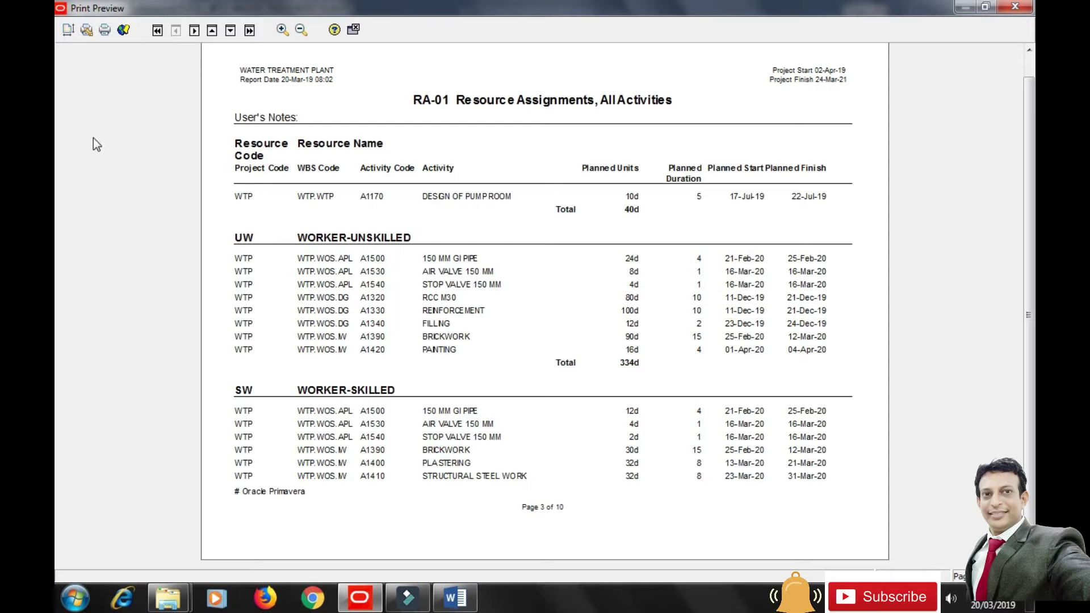
double_click(231, 32)
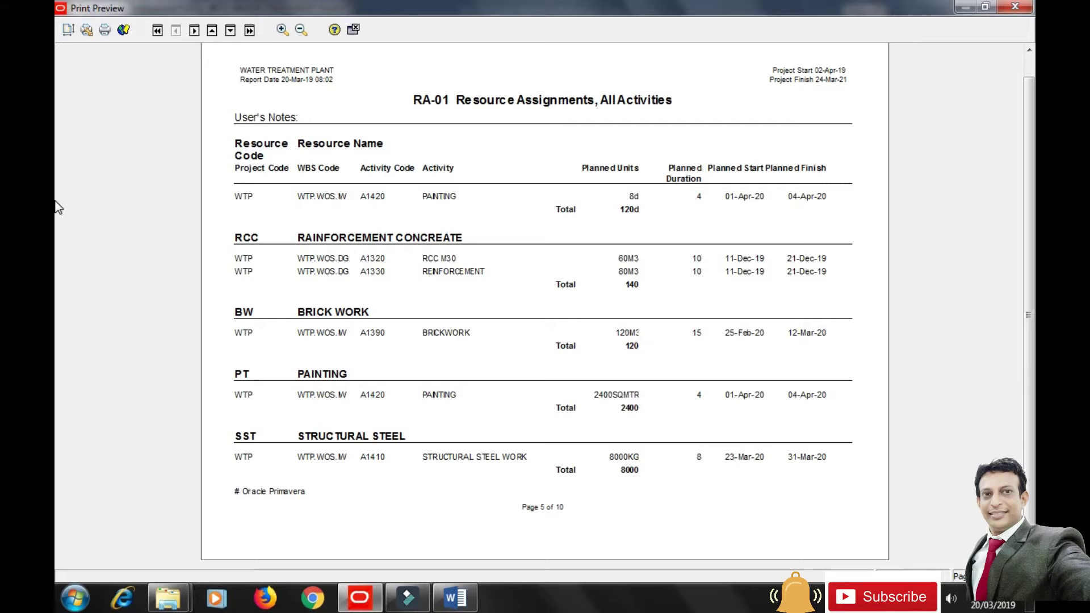
left_click(230, 31)
left_click(229, 31)
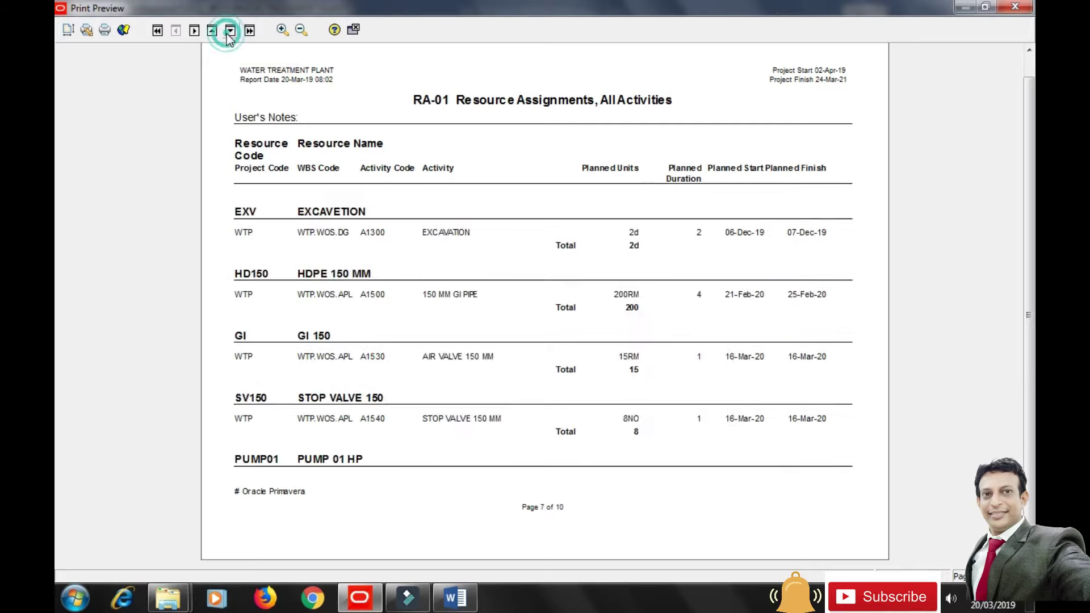